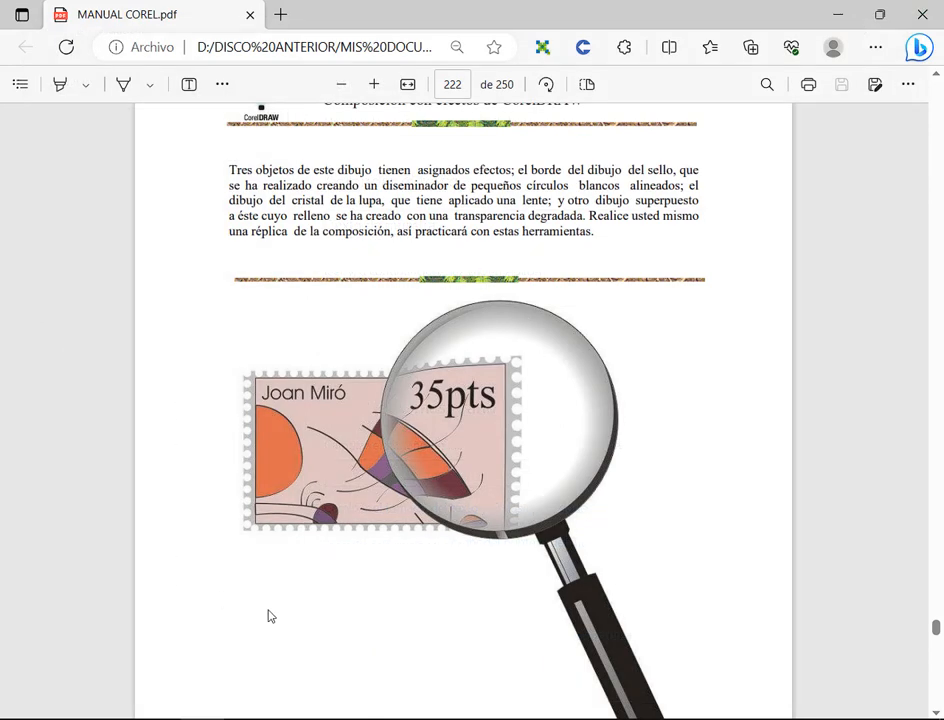
Examine the composition with the Joan Miró stamp and magnifying glass on page 222 of the PDF manual.
{"action": "scroll", "coordinate": [593, 313], "scroll_direction": "down", "scroll_amount": 1}
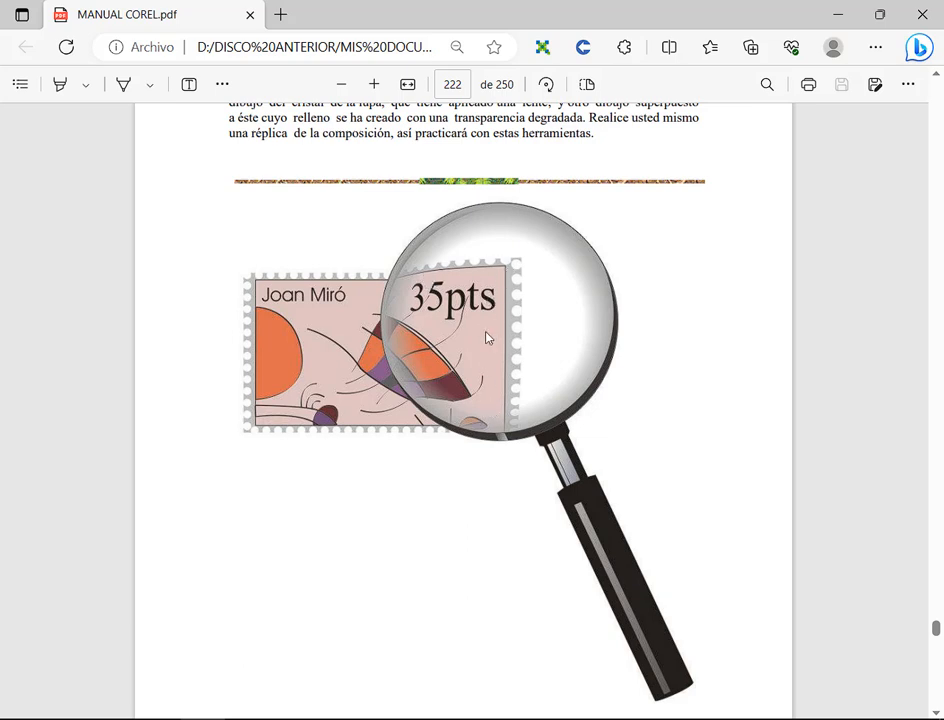
{"action": "left_click", "coordinate": [164, 650]}
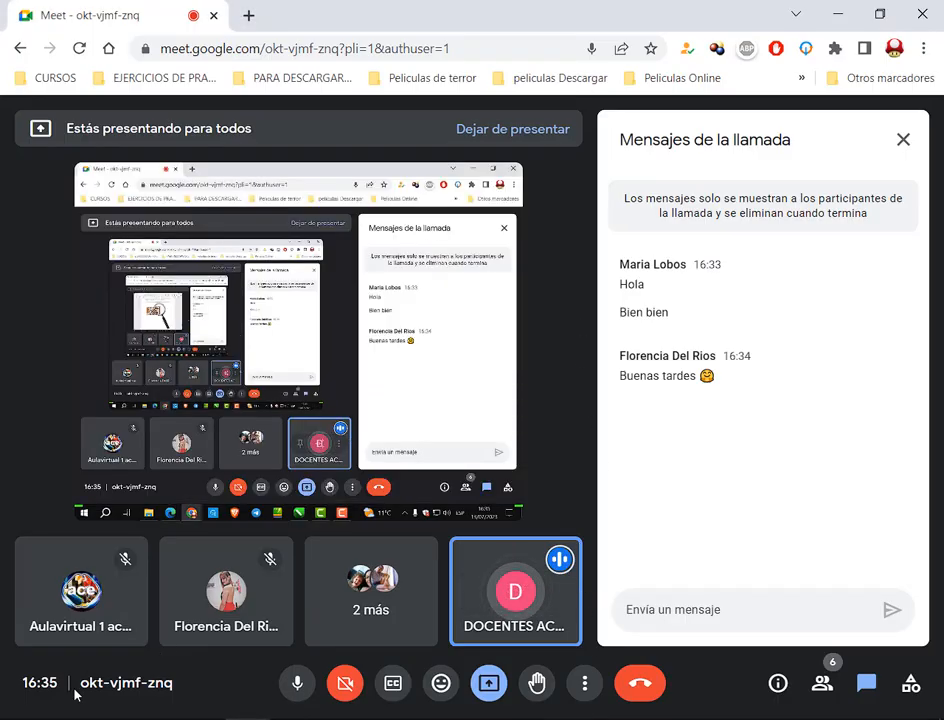
{"action": "key", "text": "alt+Tab"}
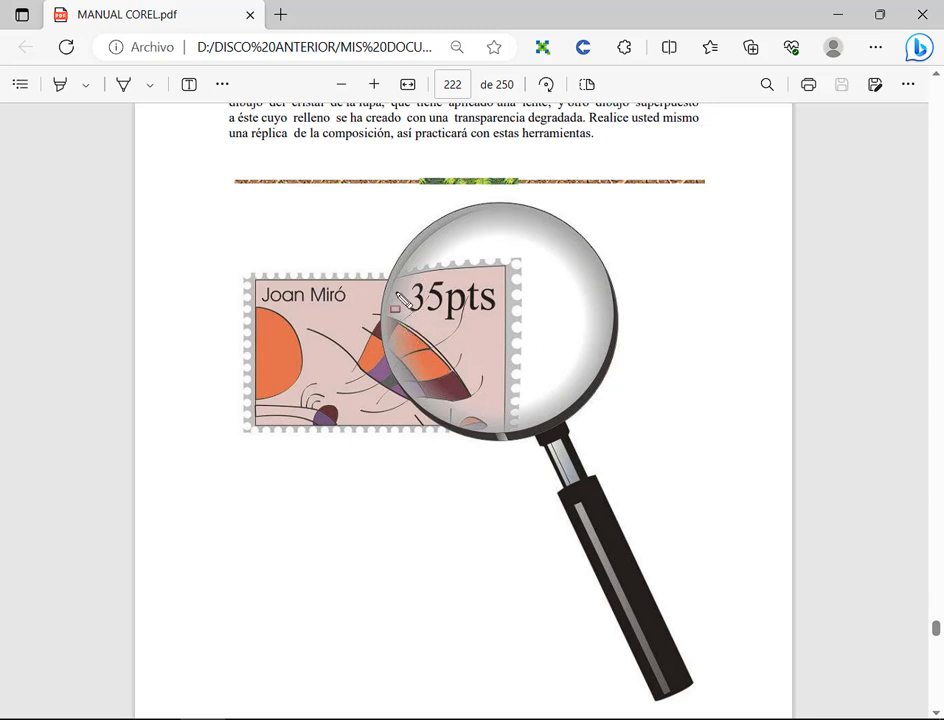
{"action": "mouse_move", "coordinate": [340, 234]}
{"action": "left_mouse_down"}
{"action": "mouse_move", "coordinate": [497, 308]}
{"action": "mouse_move", "coordinate": [594, 468]}
{"action": "left_mouse_up"}
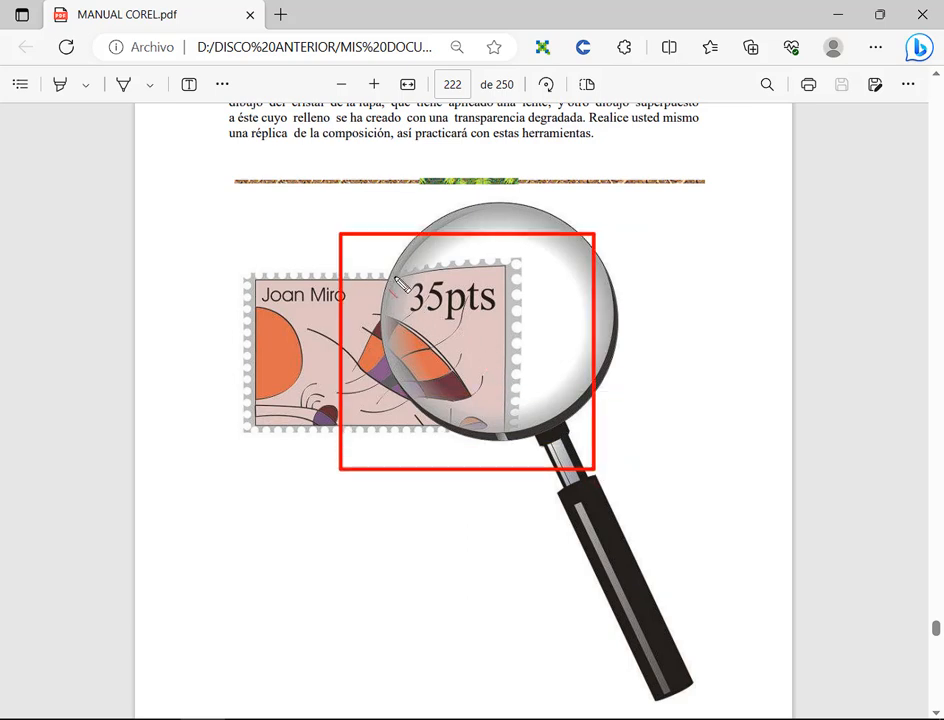
{"action": "mouse_move", "coordinate": [397, 284]}
{"action": "left_mouse_down"}
{"action": "mouse_move", "coordinate": [458, 266]}
{"action": "mouse_move", "coordinate": [505, 268]}
{"action": "mouse_move", "coordinate": [503, 432]}
{"action": "left_mouse_up"}
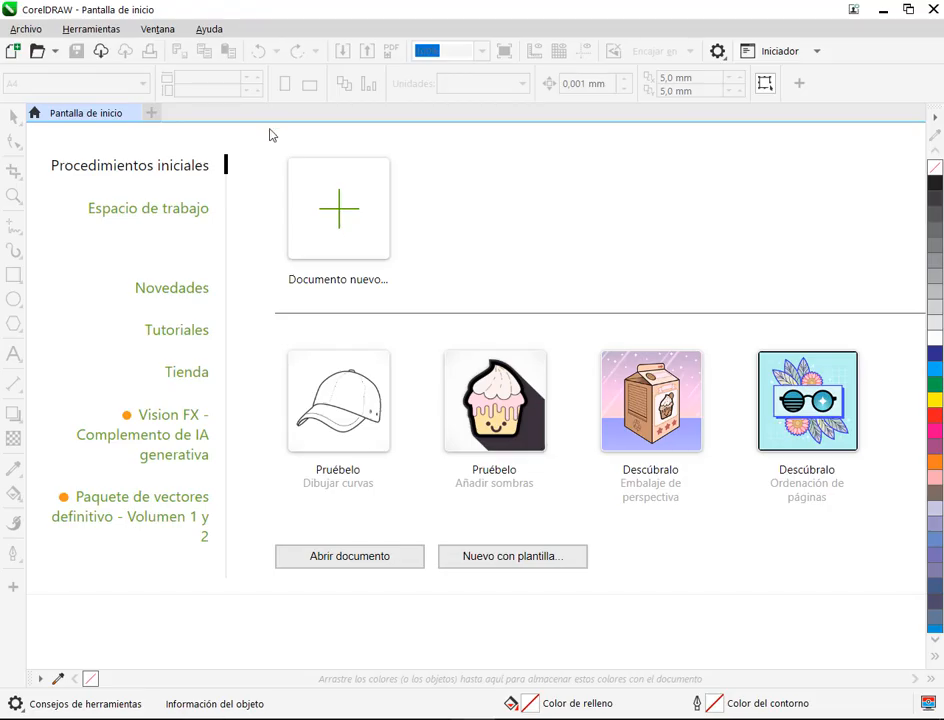
In CorelDRAW, create a new 297 × 210 mm landscape document and add the artistic text "CORELDRAW" to the page.
{"action": "left_click", "coordinate": [338, 235]}
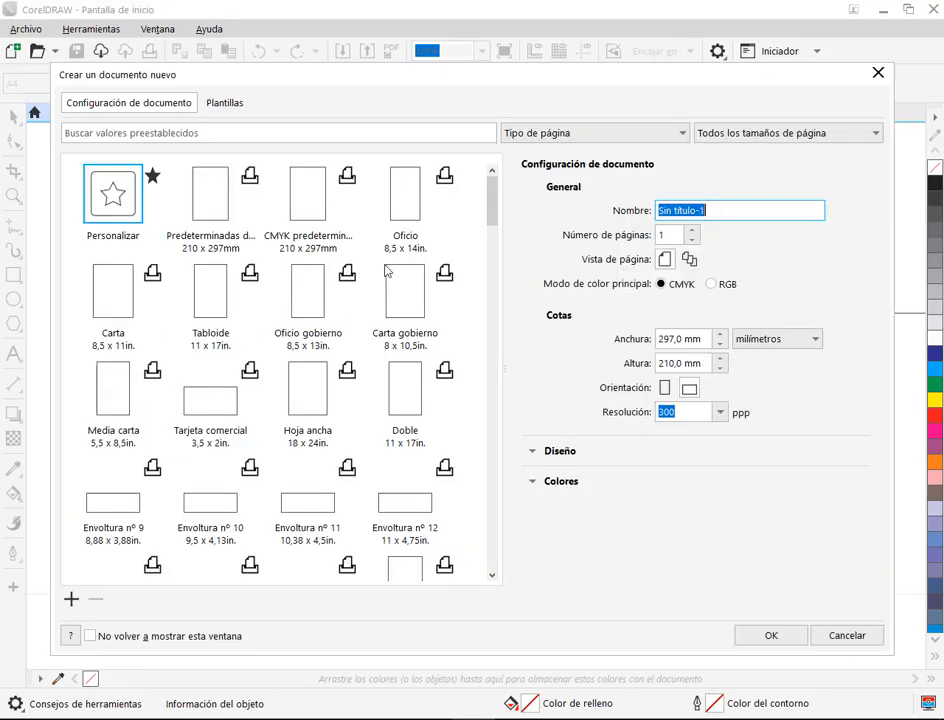
{"action": "left_click", "coordinate": [797, 637]}
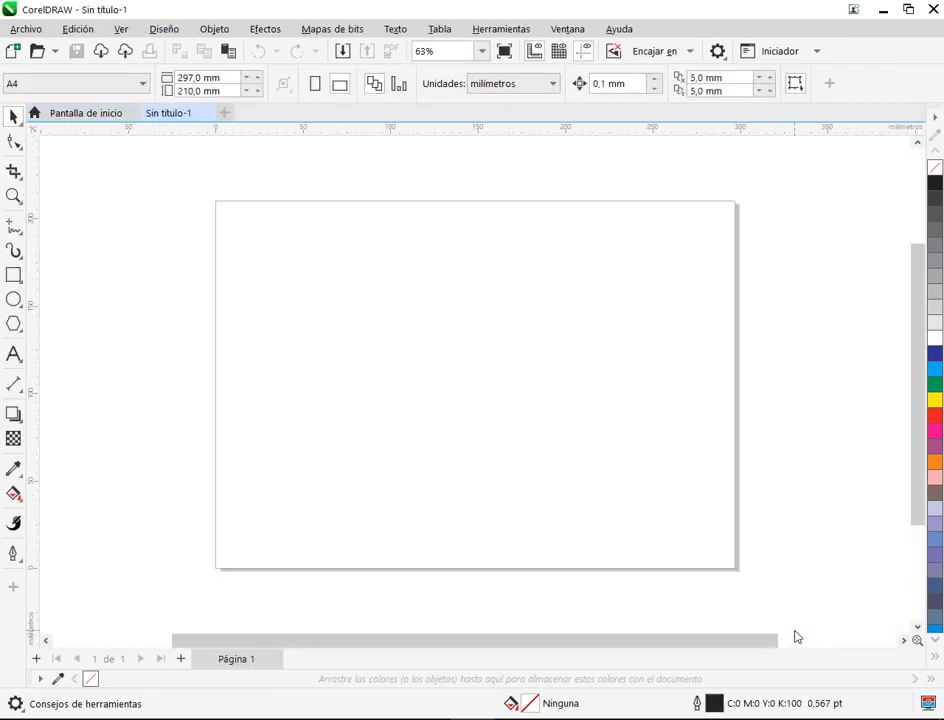
{"action": "left_click", "coordinate": [14, 354]}
{"action": "left_click", "coordinate": [270, 345]}
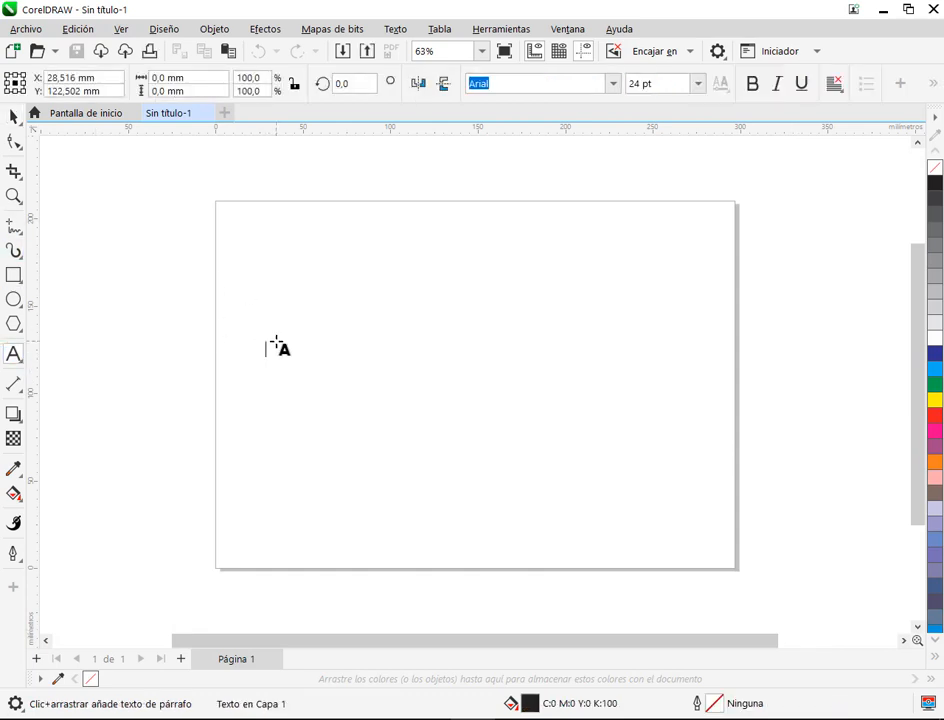
{"action": "type", "text": "CARE"}
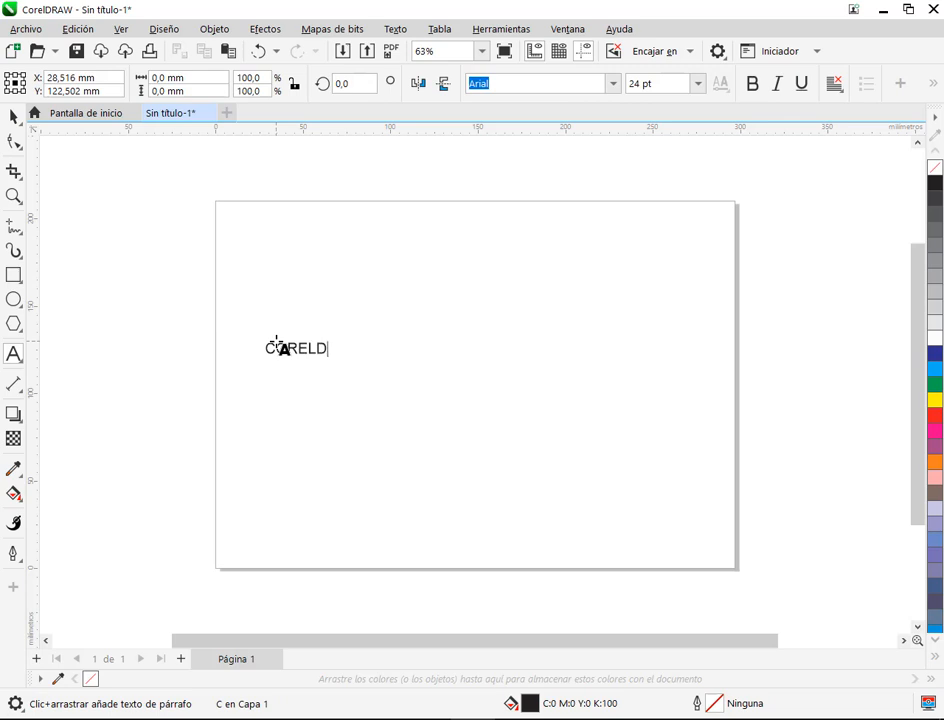
{"action": "type", "text": "LDRAW"}
{"action": "key", "text": "Escape"}
{"action": "left_click", "coordinate": [13, 117]}
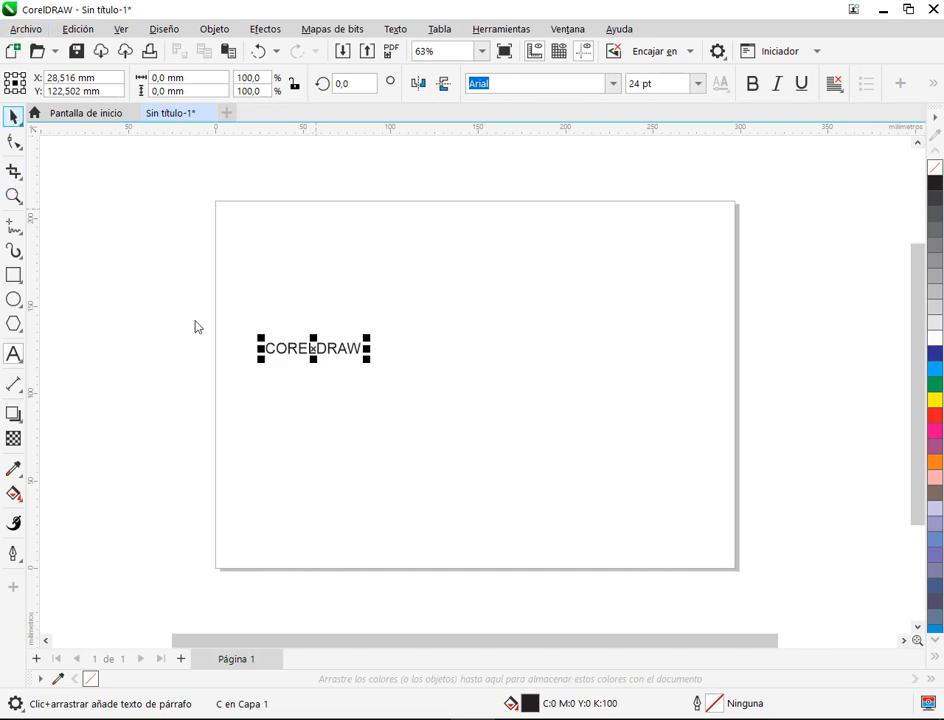
Enlarge the CORELDRAW text to about 168 mm wide and move it fully inside the upper half of the page.
{"action": "left_click_drag", "start_coordinate": [366, 360], "coordinate": [464, 419]}
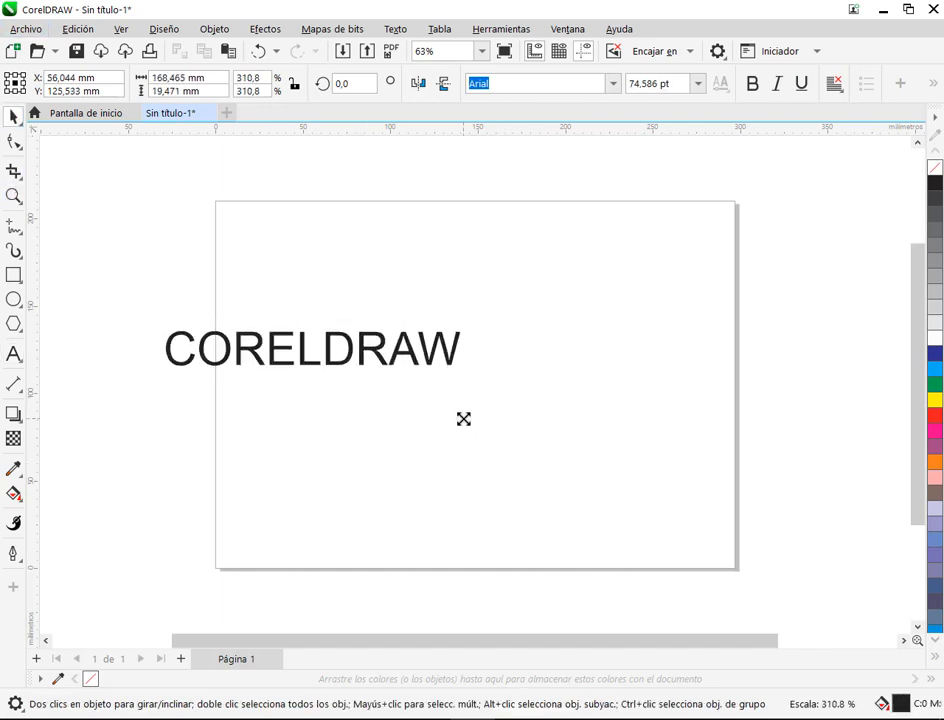
{"action": "left_click_drag", "start_coordinate": [366, 353], "coordinate": [466, 310]}
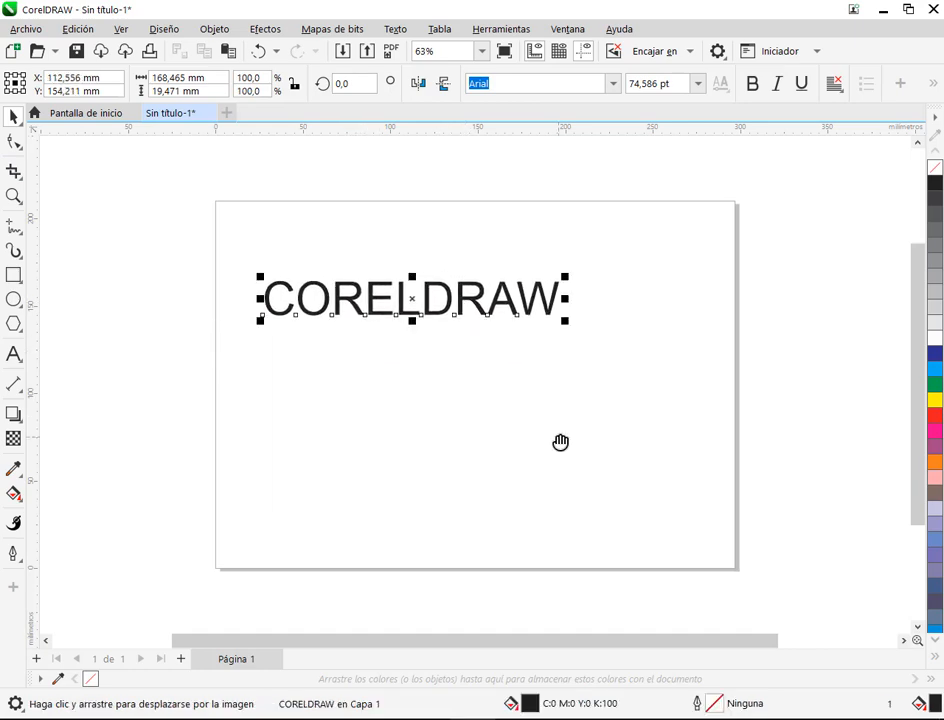
{"action": "left_click_drag", "start_coordinate": [560, 443], "coordinate": [541, 440]}
Check the chat messages in the Google Meet call and return to the CorelDRAW drawing.
{"action": "left_click", "coordinate": [415, 570]}
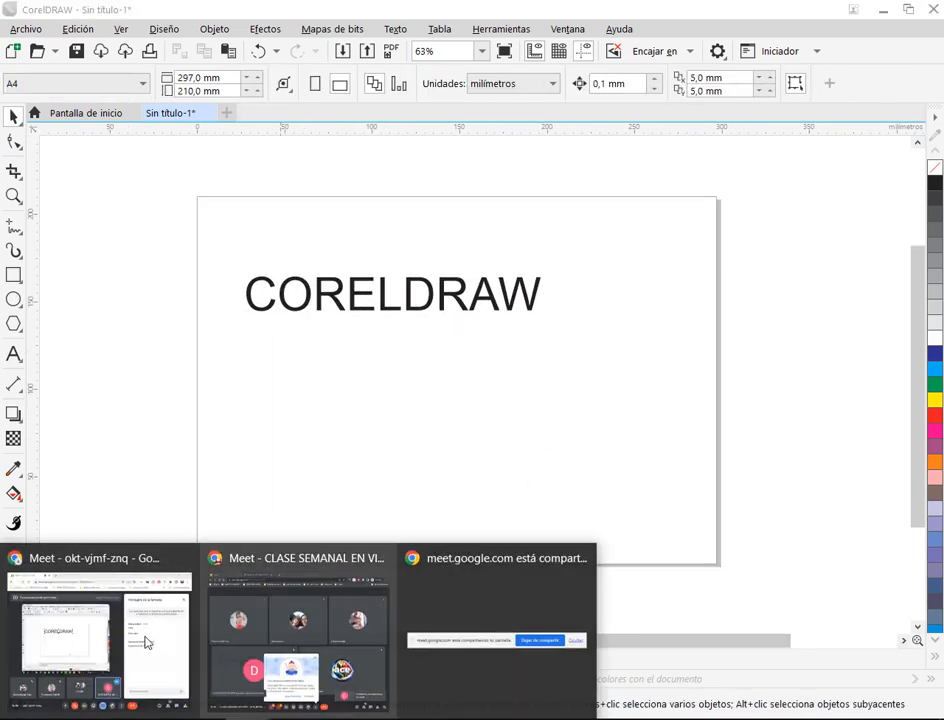
{"action": "left_click", "coordinate": [136, 610]}
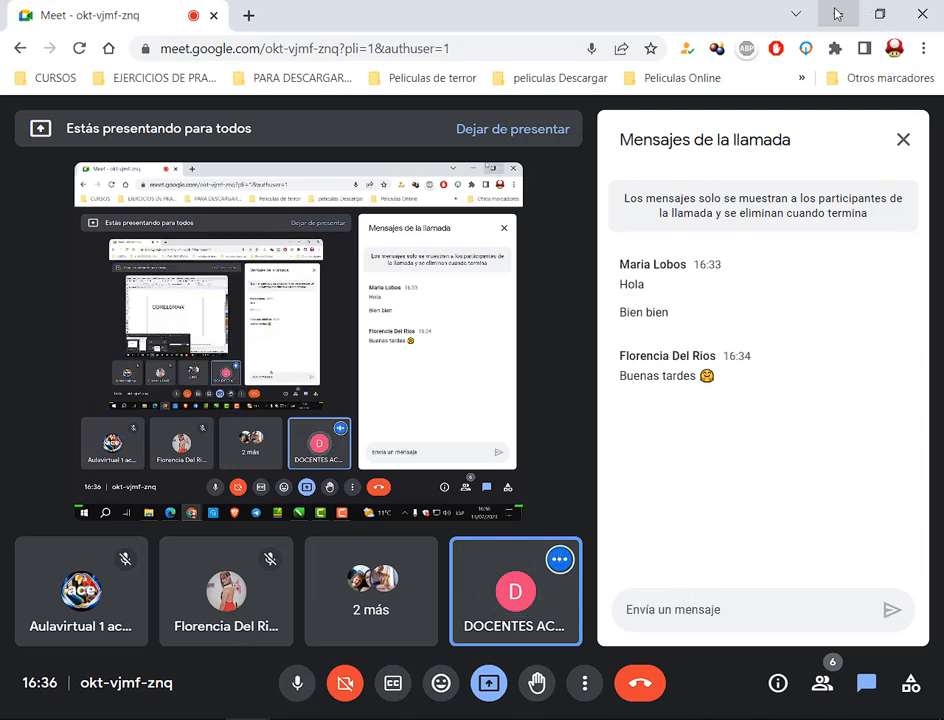
{"action": "left_click", "coordinate": [840, 16]}
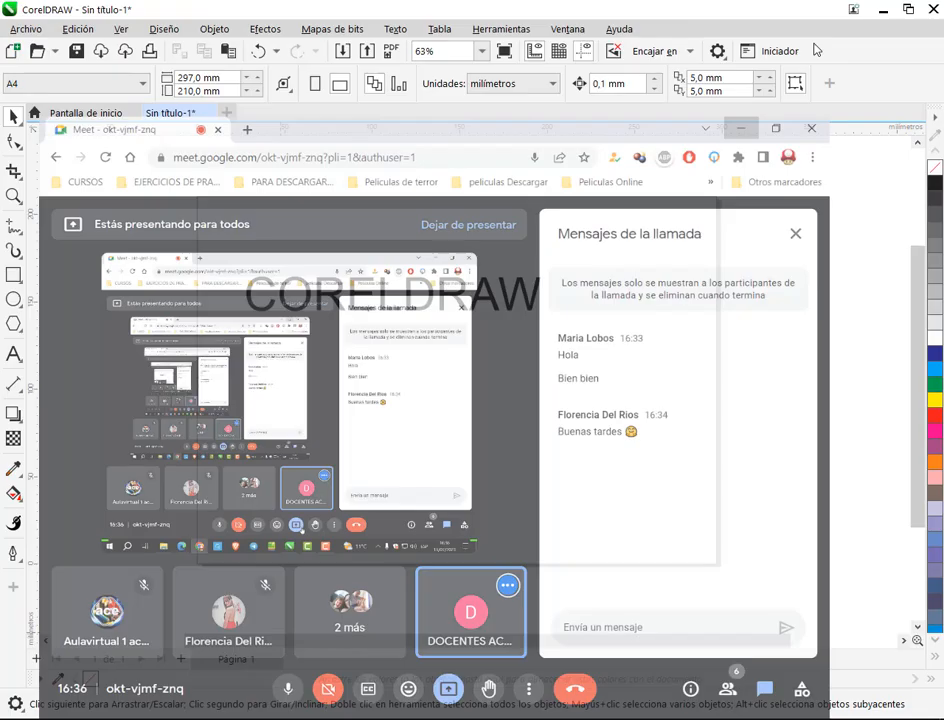
Draw an unfilled circle about 99.5 mm in diameter across the page's right edge and move it up beside the text.
{"action": "left_click_drag", "start_coordinate": [505, 345], "coordinate": [408, 325]}
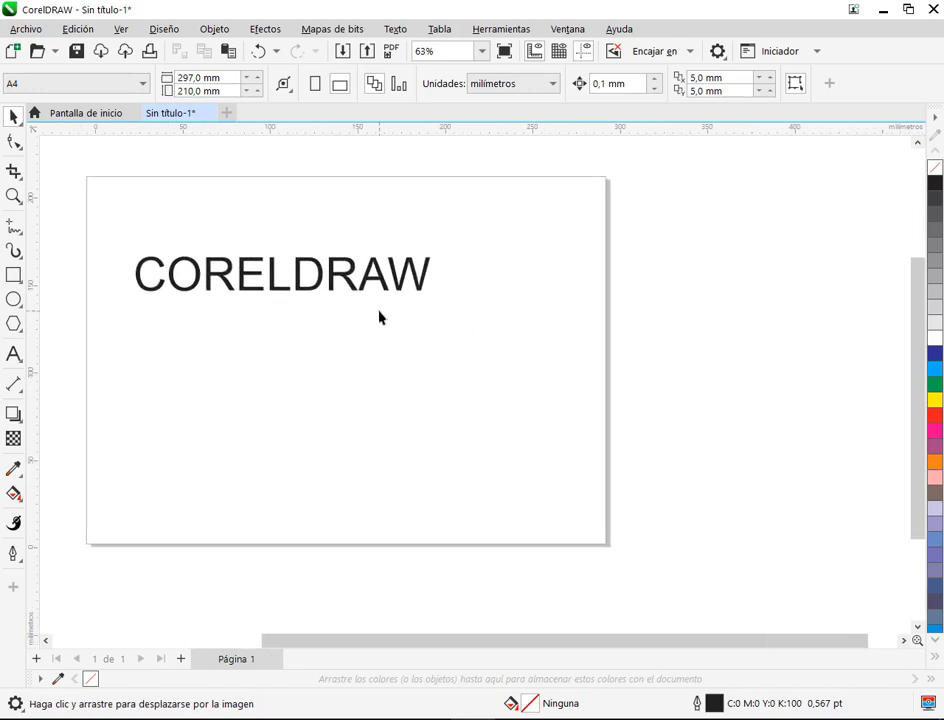
{"action": "left_click", "coordinate": [14, 300]}
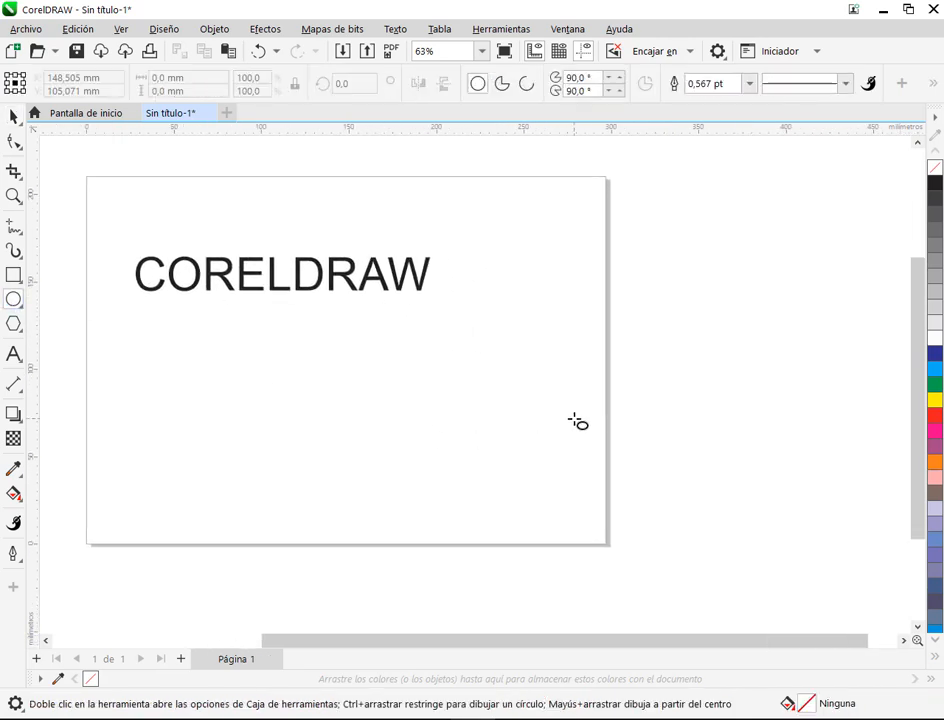
{"action": "left_click_drag", "start_coordinate": [564, 300], "coordinate": [737, 473]}
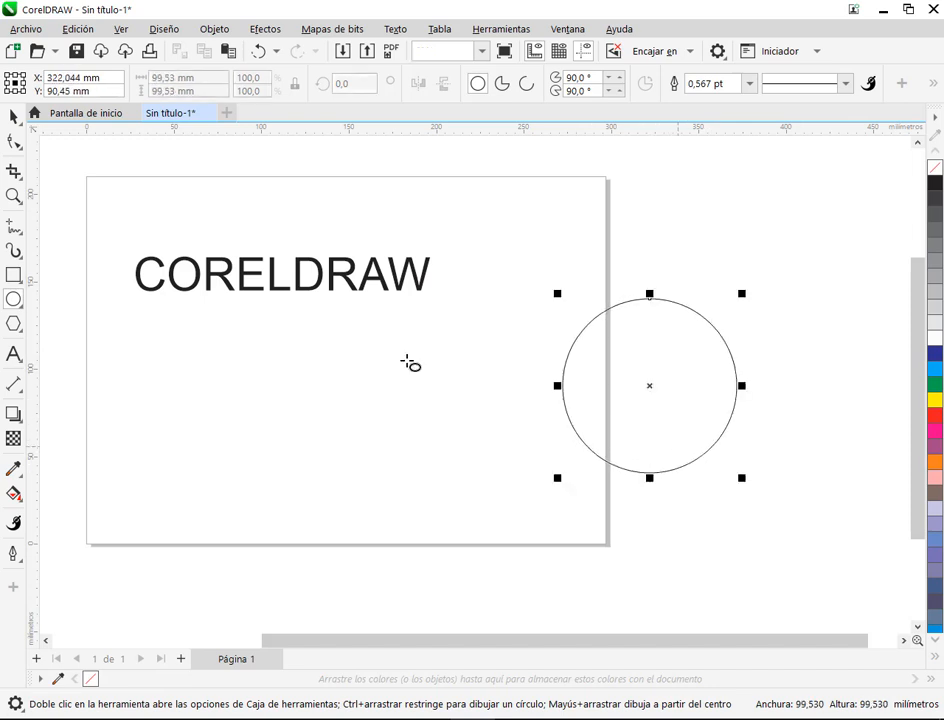
{"action": "left_click", "coordinate": [13, 117]}
{"action": "left_click_drag", "start_coordinate": [647, 392], "coordinate": [568, 301]}
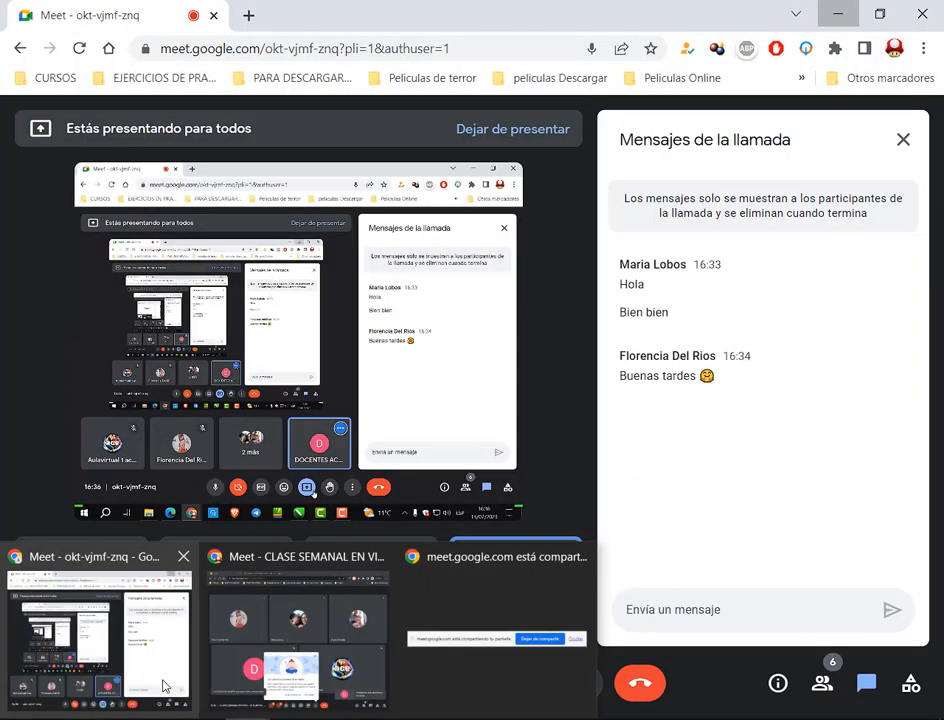
Leave the Google Meet window and reposition the circle just beyond the end of the CORELDRAW text.
{"action": "left_click", "coordinate": [164, 685]}
{"action": "left_click", "coordinate": [840, 14]}
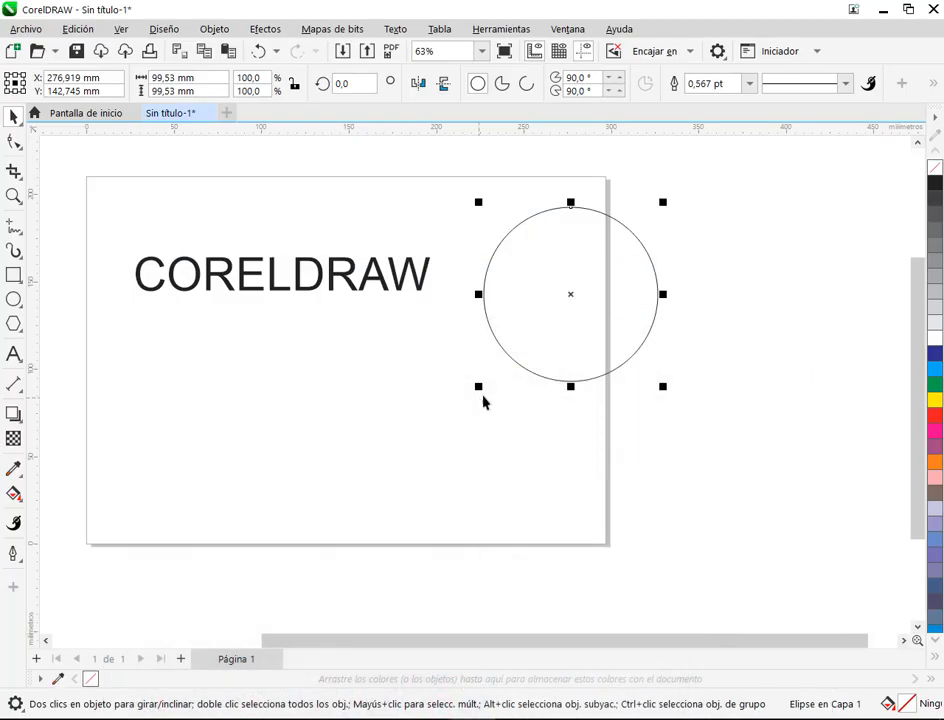
{"action": "left_click_drag", "start_coordinate": [590, 293], "coordinate": [522, 313]}
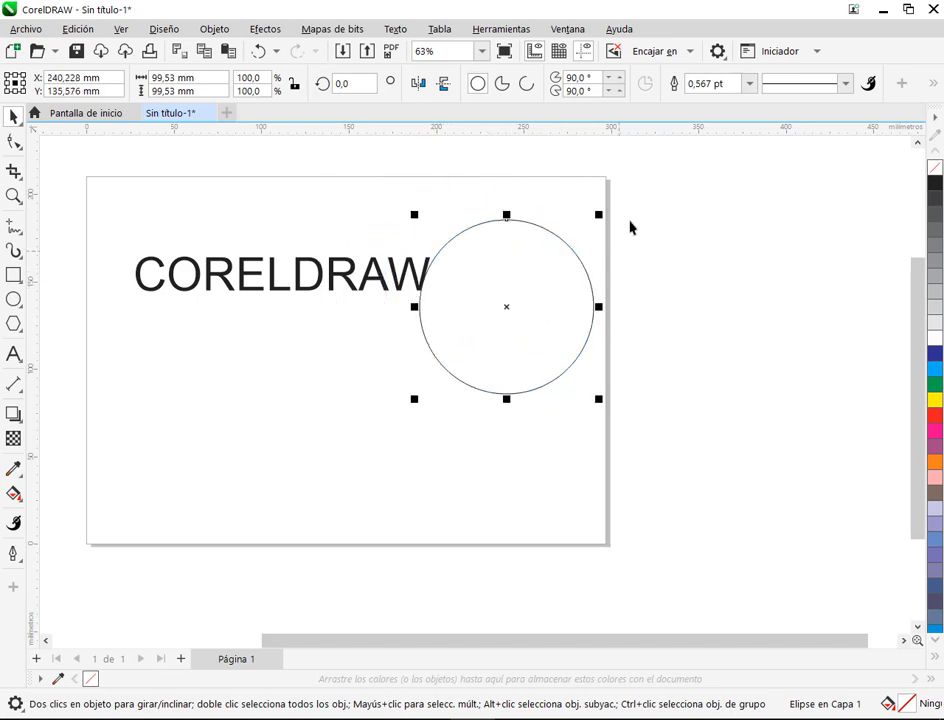
{"action": "left_click", "coordinate": [565, 287]}
{"action": "left_click_drag", "start_coordinate": [495, 223], "coordinate": [531, 224]}
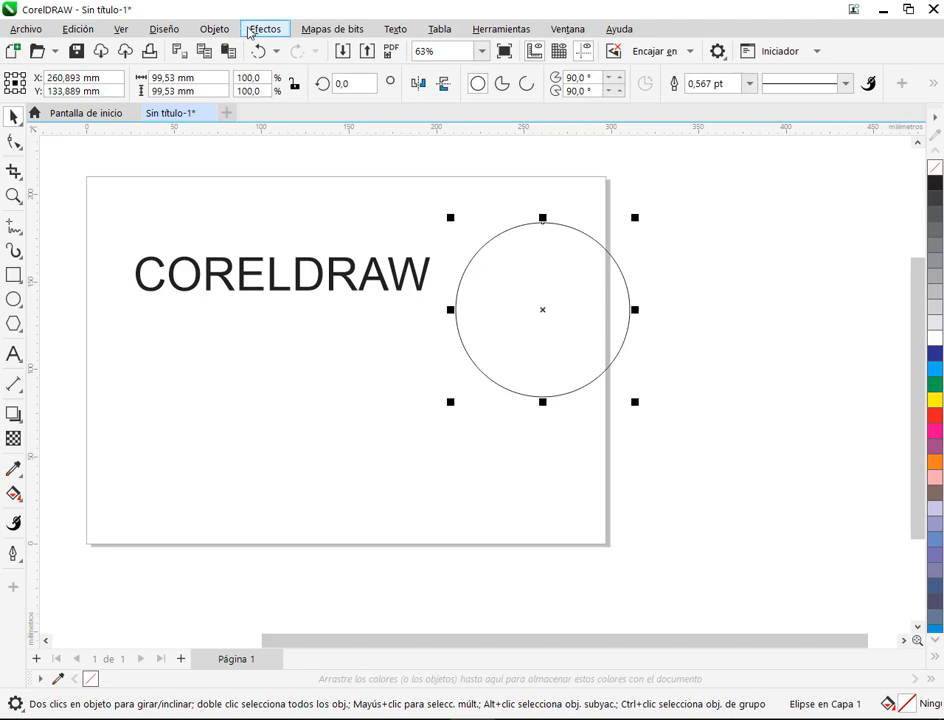
Open the Lens effect settings for the selected circle.
{"action": "left_click", "coordinate": [249, 32]}
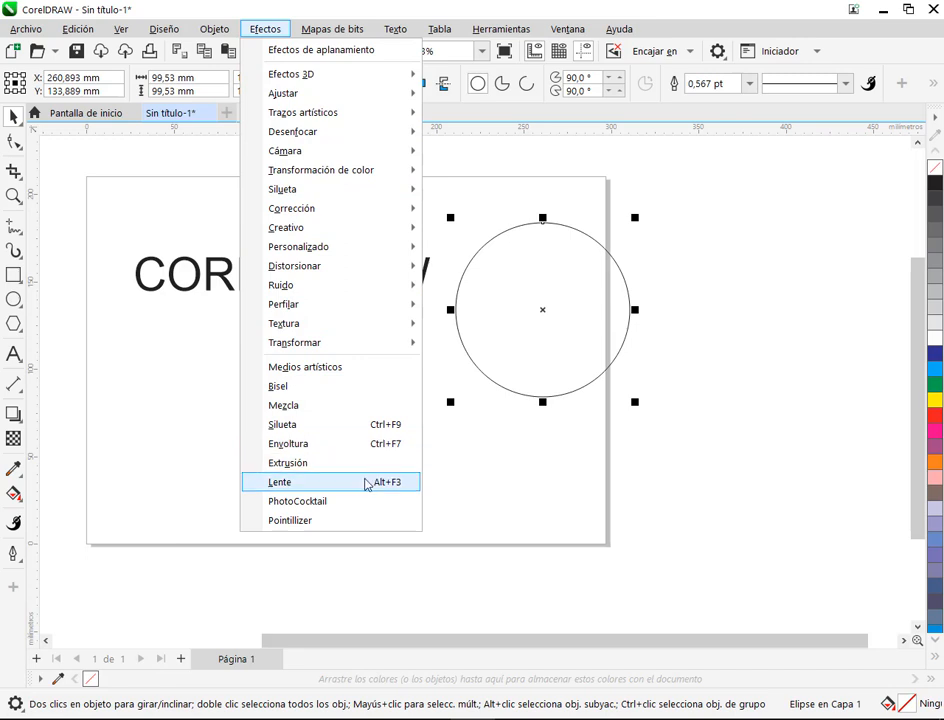
{"action": "left_click_drag", "start_coordinate": [256, 472], "coordinate": [302, 492]}
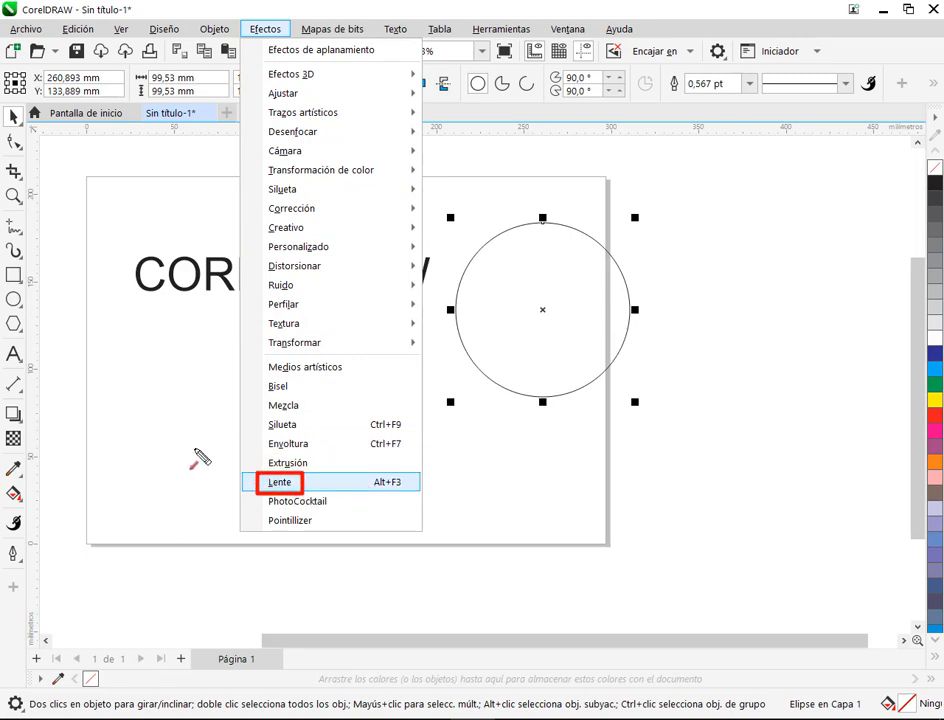
{"action": "left_click_drag", "start_coordinate": [190, 447], "coordinate": [256, 476]}
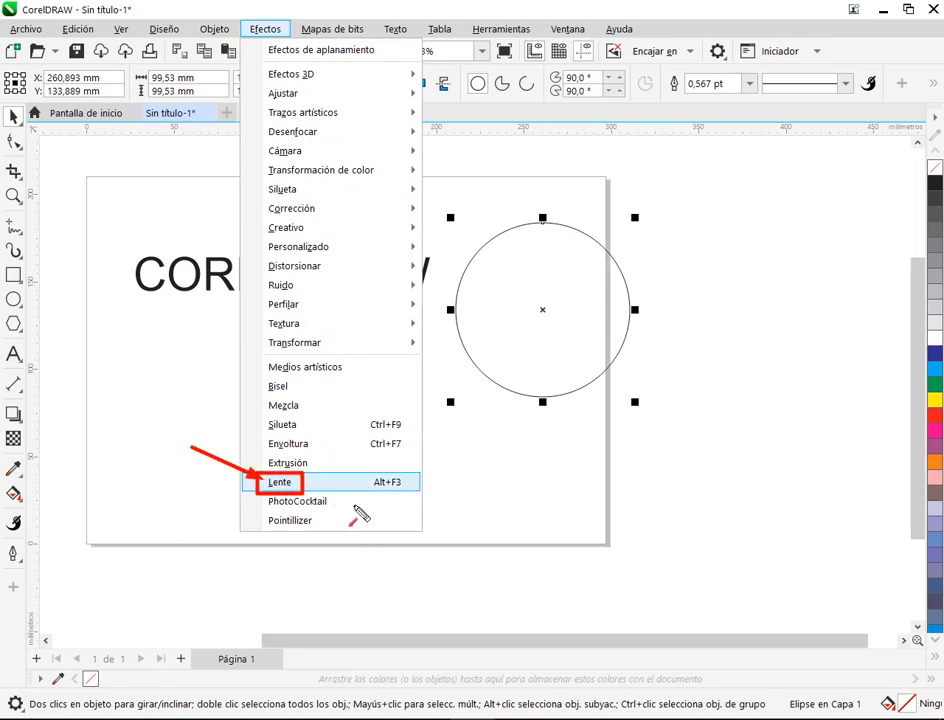
{"action": "key", "text": "Escape"}
{"action": "left_click", "coordinate": [268, 29]}
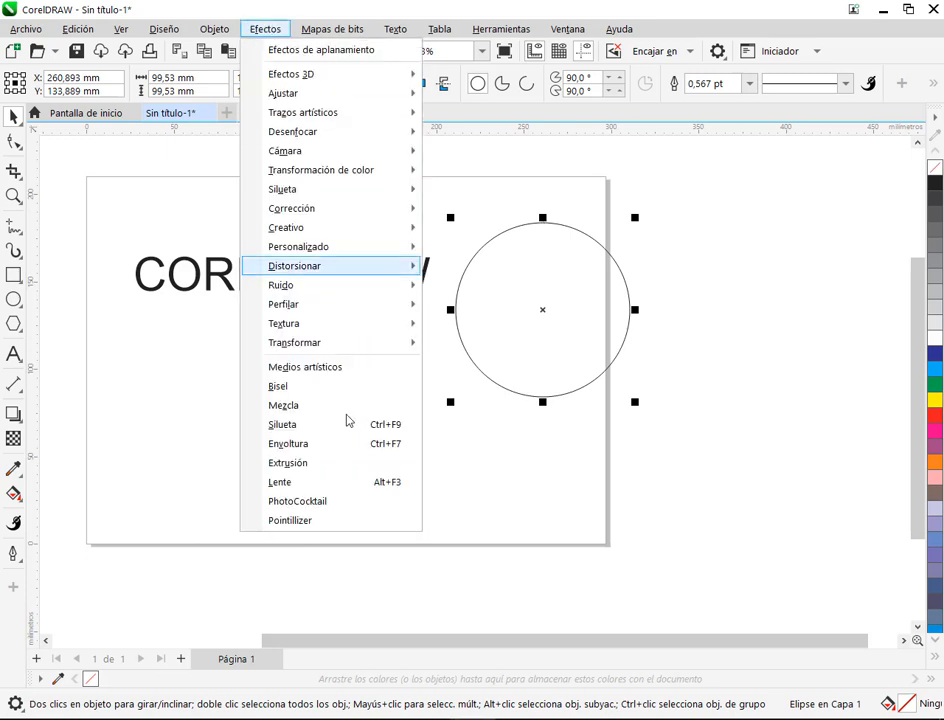
{"action": "left_click", "coordinate": [340, 484]}
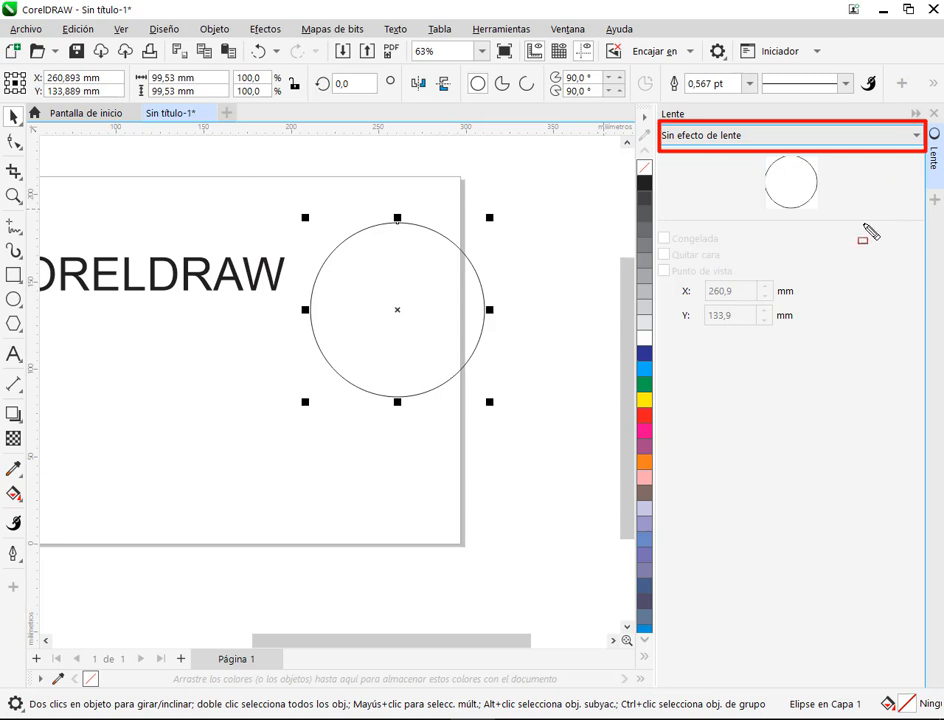
Apply the Brillo lens to the circle and place it over the last letters of the CORELDRAW text.
{"action": "left_click", "coordinate": [916, 137]}
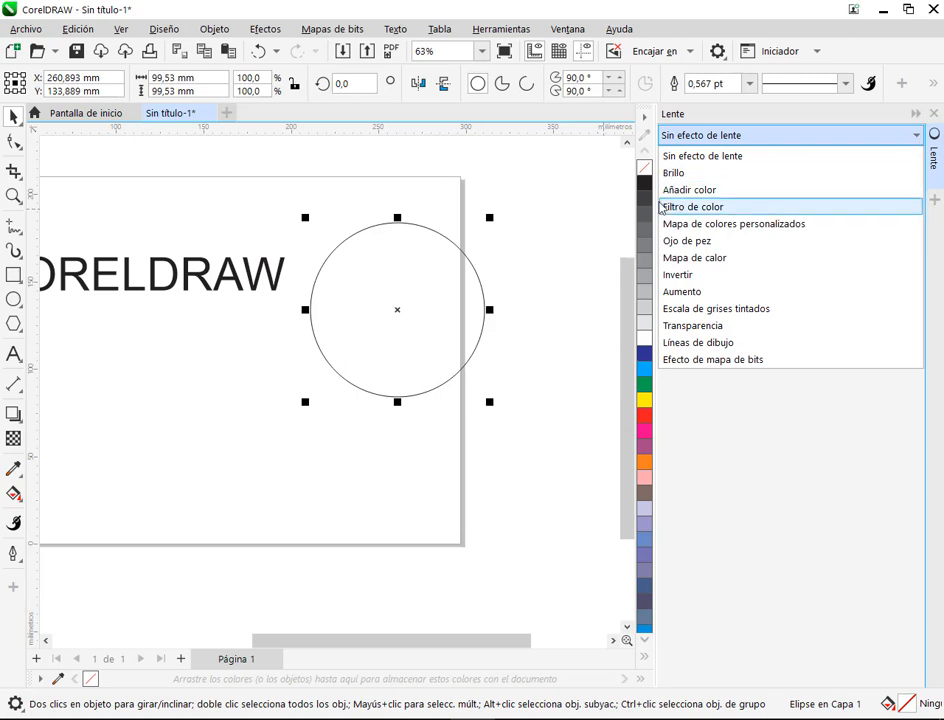
{"action": "left_click", "coordinate": [457, 277]}
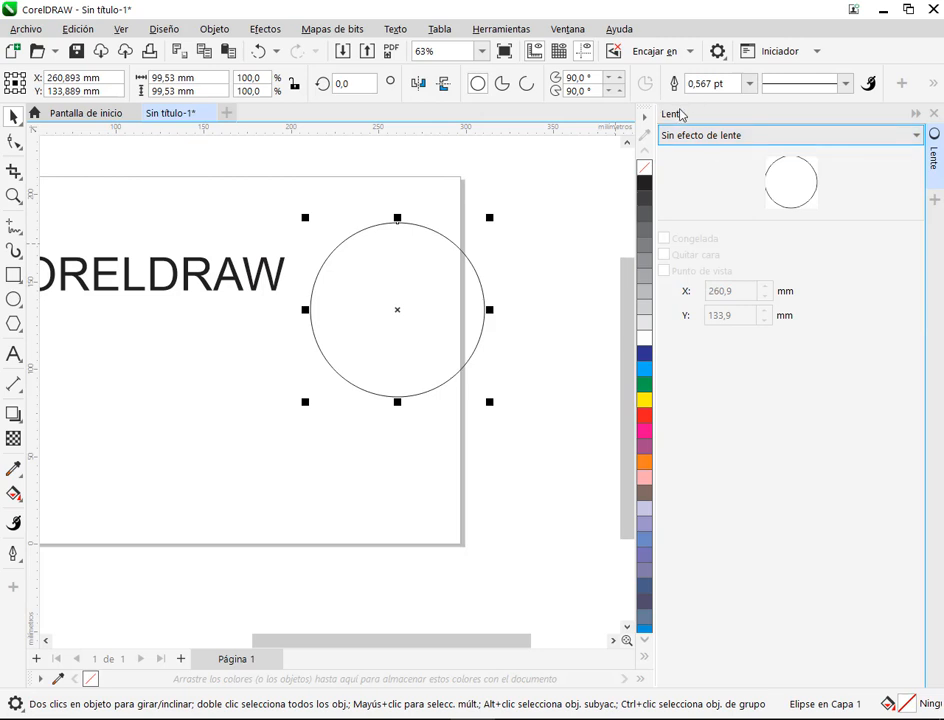
{"action": "left_click", "coordinate": [771, 136]}
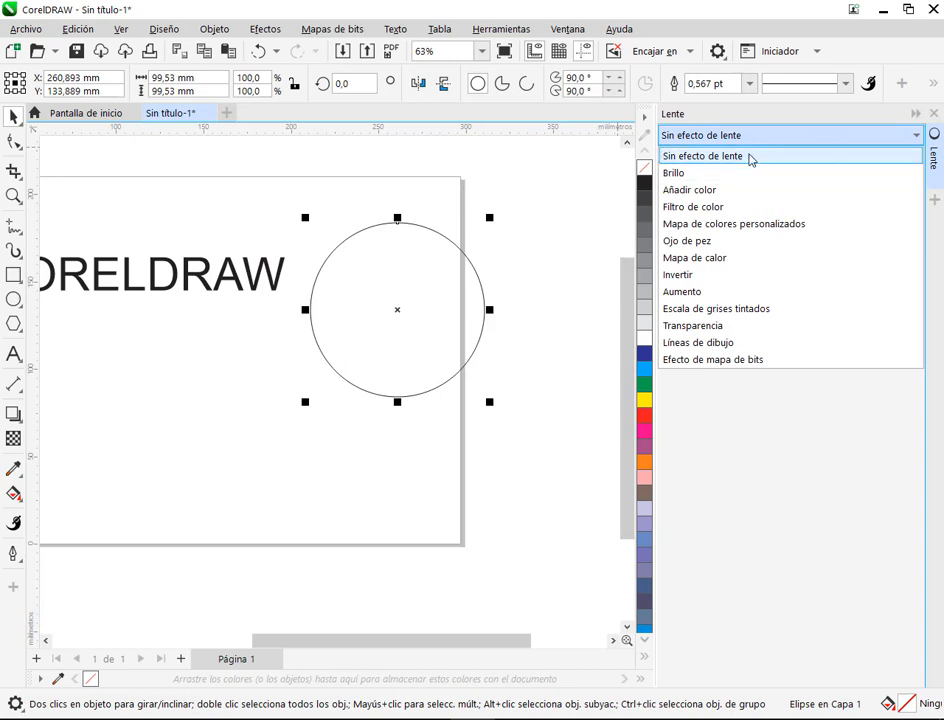
{"action": "left_click", "coordinate": [413, 272]}
{"action": "left_click_drag", "start_coordinate": [413, 272], "coordinate": [392, 313]}
{"action": "left_click", "coordinate": [749, 137]}
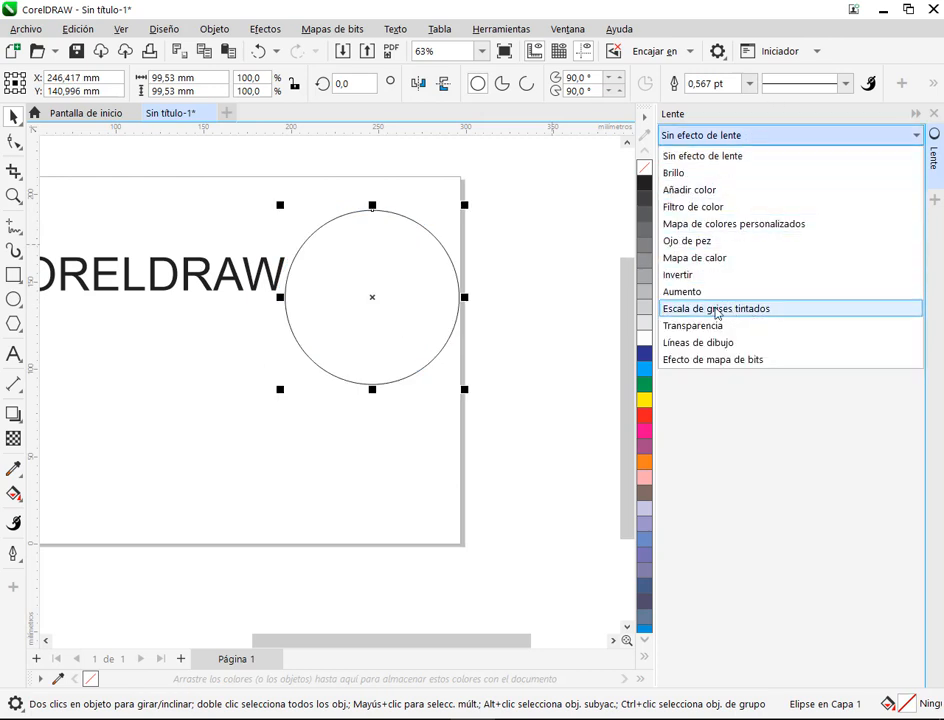
{"action": "left_click", "coordinate": [692, 174]}
{"action": "mouse_move", "coordinate": [415, 280]}
{"action": "left_mouse_down"}
{"action": "mouse_move", "coordinate": [336, 287]}
{"action": "mouse_move", "coordinate": [302, 260]}
{"action": "mouse_move", "coordinate": [302, 321]}
{"action": "mouse_move", "coordinate": [272, 299]}
{"action": "mouse_move", "coordinate": [271, 284]}
{"action": "mouse_move", "coordinate": [310, 301]}
{"action": "mouse_move", "coordinate": [310, 291]}
{"action": "mouse_move", "coordinate": [306, 301]}
{"action": "mouse_move", "coordinate": [465, 283]}
{"action": "mouse_move", "coordinate": [459, 316]}
{"action": "mouse_move", "coordinate": [354, 320]}
{"action": "mouse_move", "coordinate": [364, 306]}
{"action": "left_mouse_up"}
{"action": "left_click", "coordinate": [408, 434]}
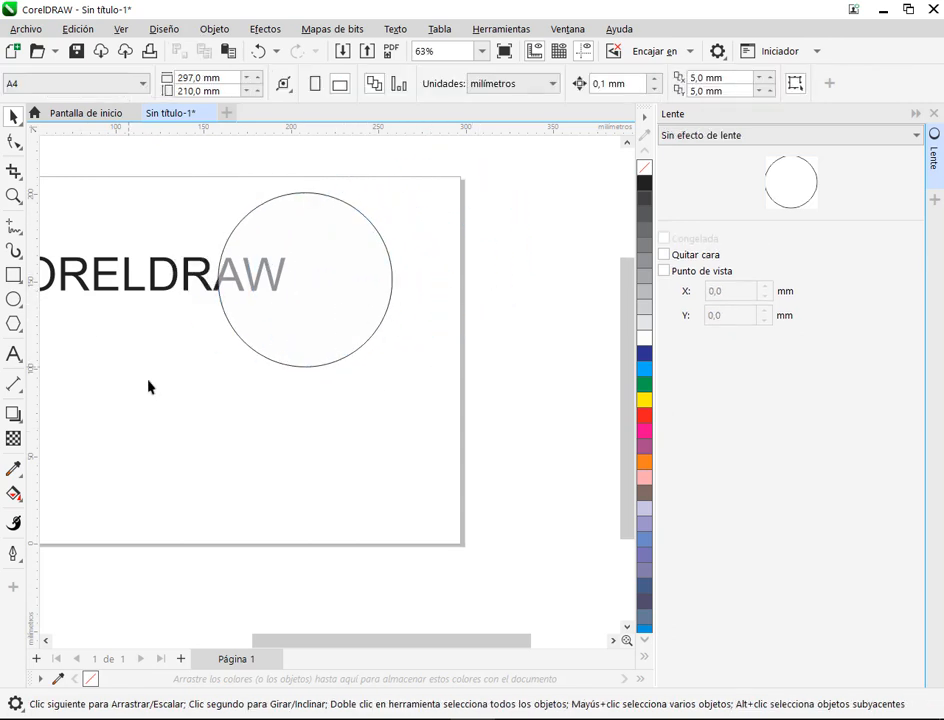
Import pexels-stein-egil-liland-3384815.jpg from the FOTOS DE EJEMPLO folder and place it below the CORELDRAW text, about 205 mm wide.
{"action": "key", "text": "h"}
{"action": "left_click_drag", "start_coordinate": [186, 385], "coordinate": [288, 370]}
{"action": "left_click", "coordinate": [44, 33]}
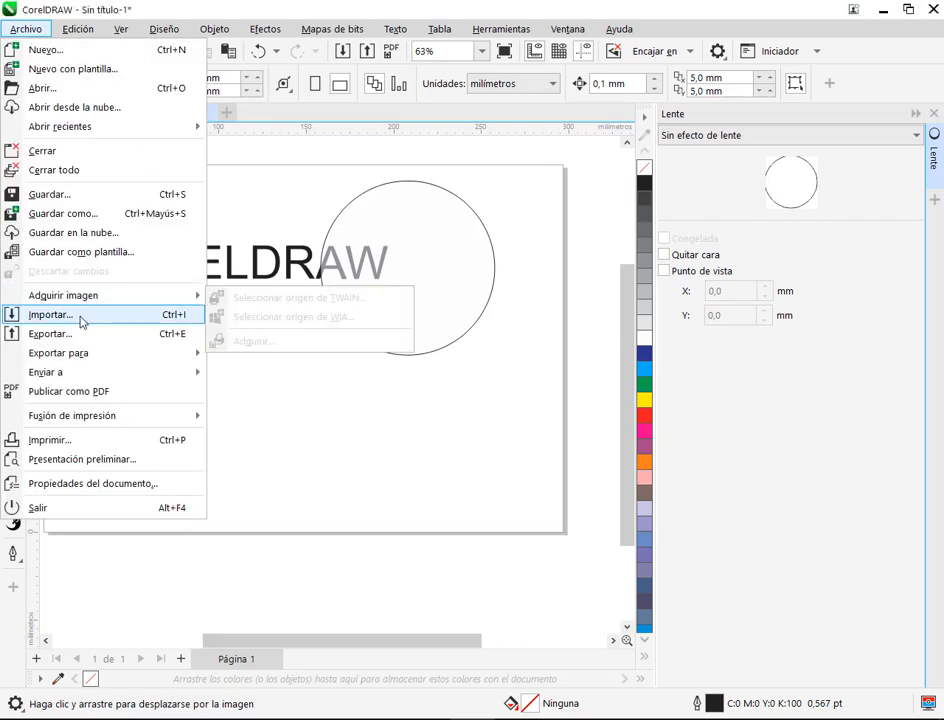
{"action": "left_click", "coordinate": [80, 316]}
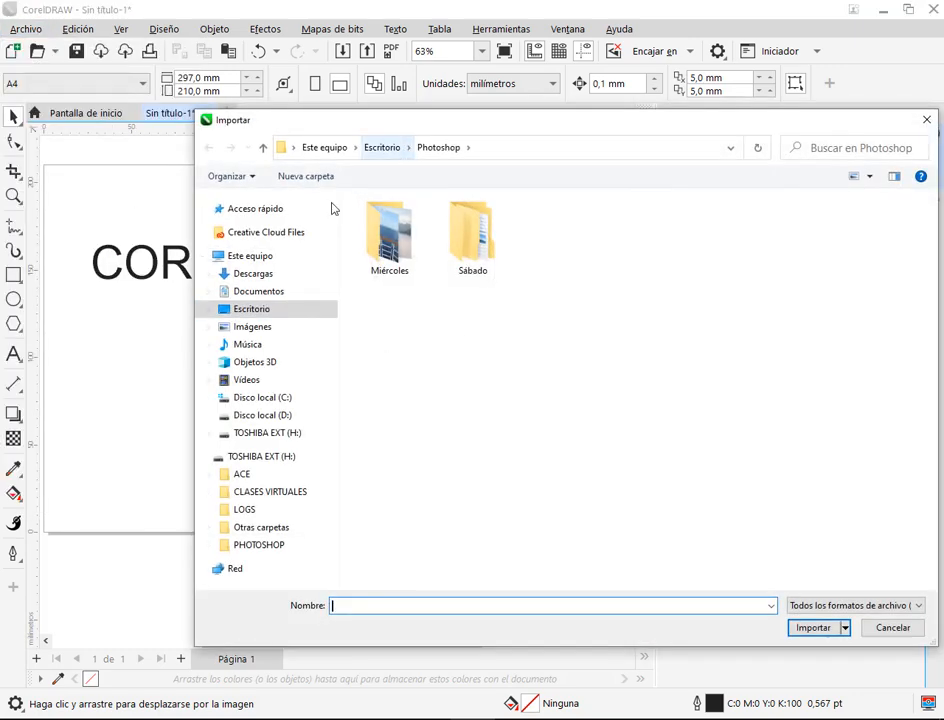
{"action": "left_click", "coordinate": [252, 328]}
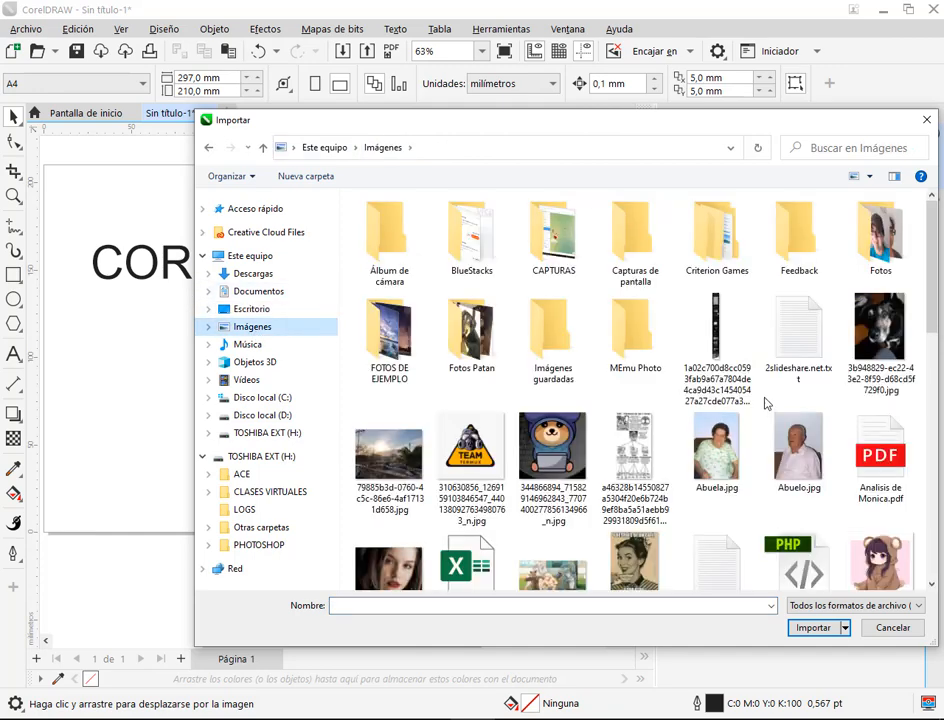
{"action": "double_click", "coordinate": [380, 306]}
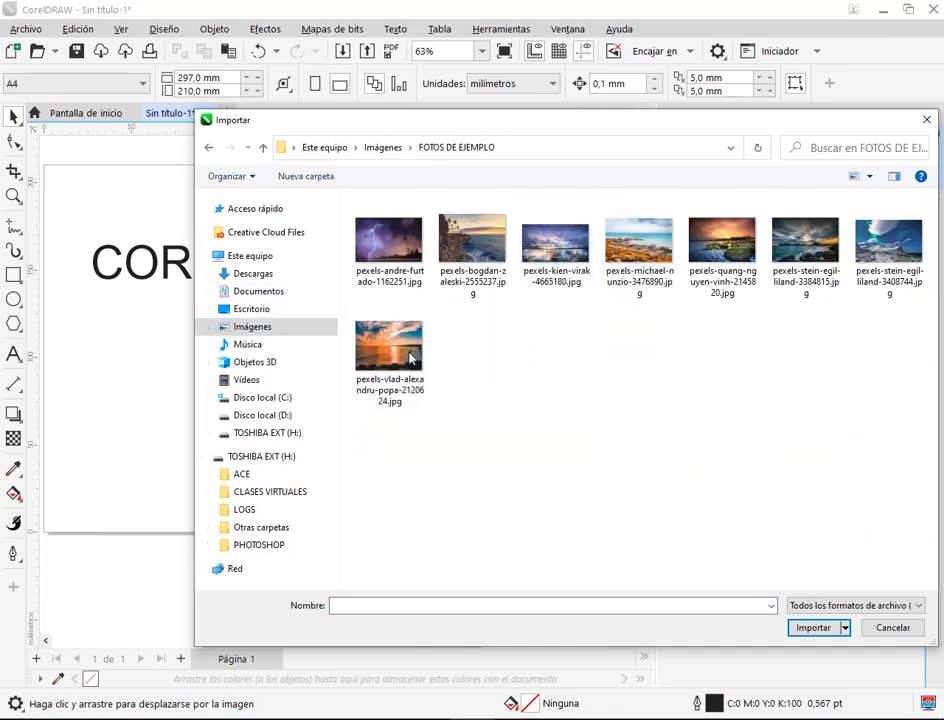
{"action": "left_click", "coordinate": [808, 250]}
{"action": "double_click", "coordinate": [808, 250]}
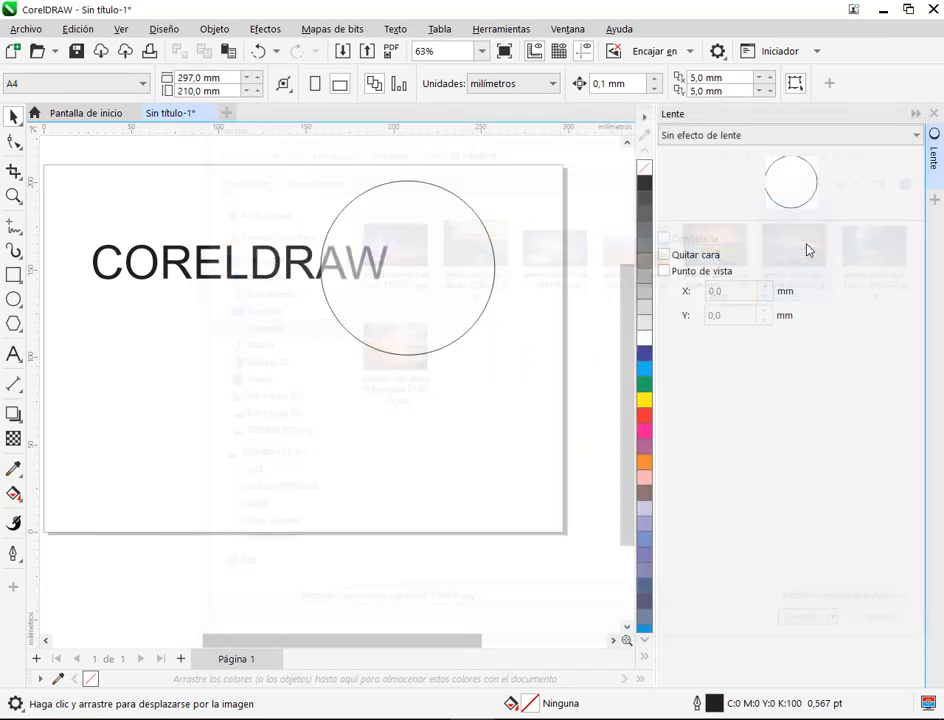
{"action": "left_click_drag", "start_coordinate": [48, 328], "coordinate": [414, 574]}
Reorder the imported photo so it sits behind the lens circle.
{"action": "right_click", "coordinate": [374, 370]}
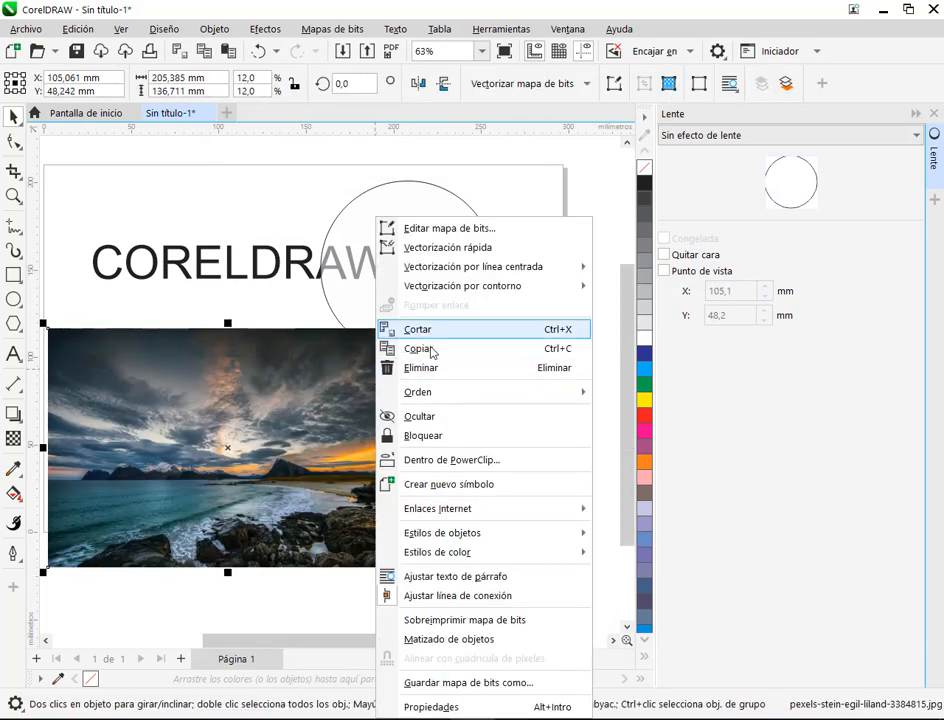
{"action": "mouse_move", "coordinate": [488, 401]}
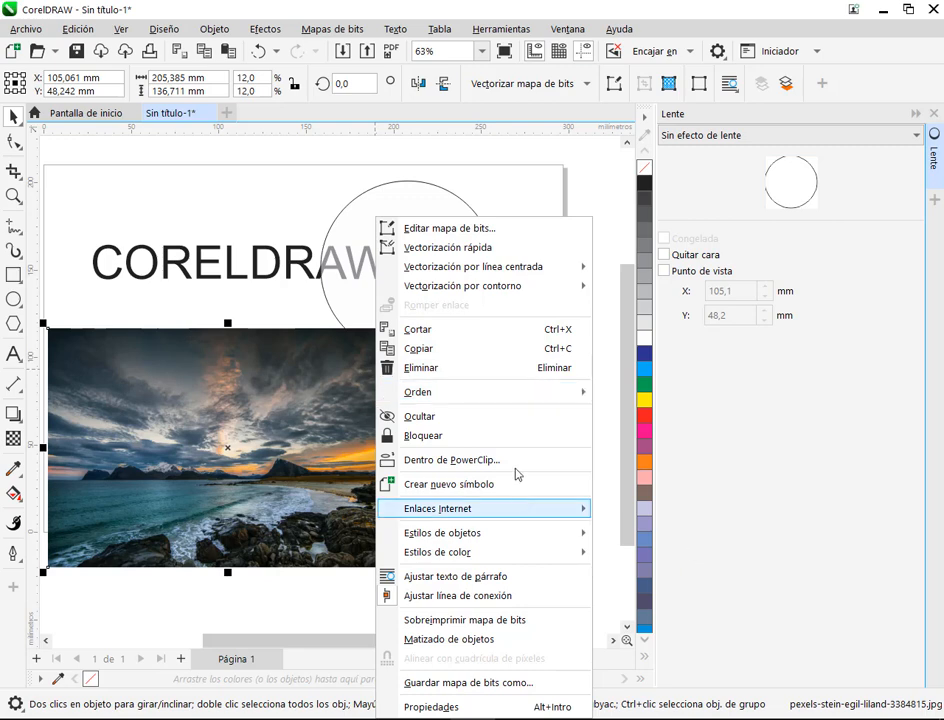
{"action": "left_click", "coordinate": [643, 538]}
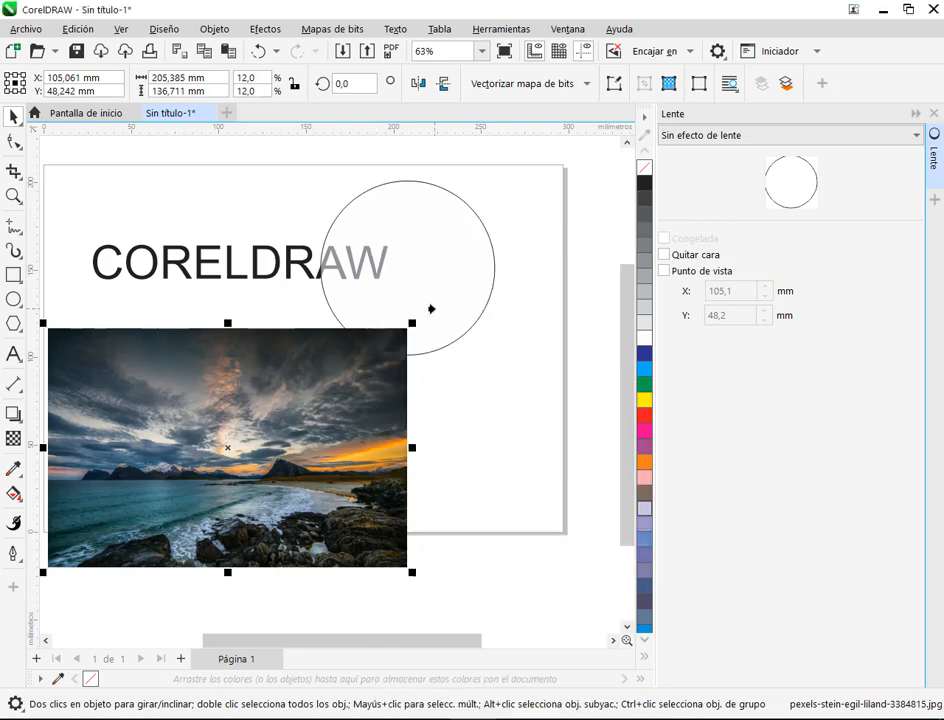
{"action": "left_click", "coordinate": [432, 310]}
{"action": "key", "text": "Escape"}
Move the Brillo lens circle over the middle of the photo and out across its upper-right corner.
{"action": "left_click_drag", "start_coordinate": [444, 302], "coordinate": [308, 418]}
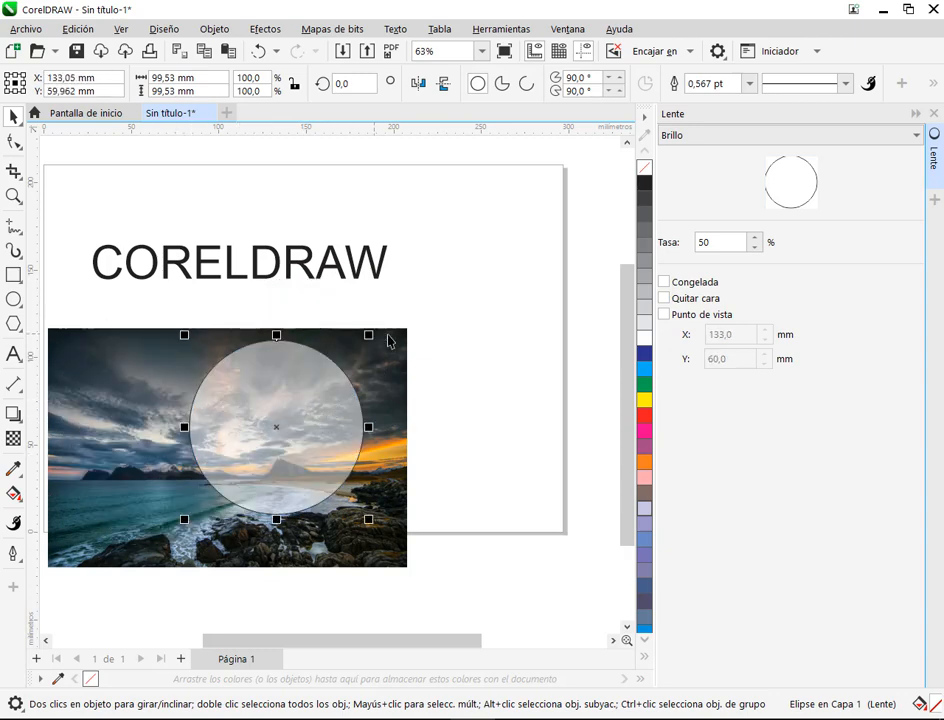
{"action": "left_click", "coordinate": [392, 344]}
{"action": "left_click", "coordinate": [440, 390]}
{"action": "left_click_drag", "start_coordinate": [315, 430], "coordinate": [392, 392]}
Move the photo up close beneath the text and place the circle over both the last letters and the photo's upper-right corner.
{"action": "left_click", "coordinate": [200, 418]}
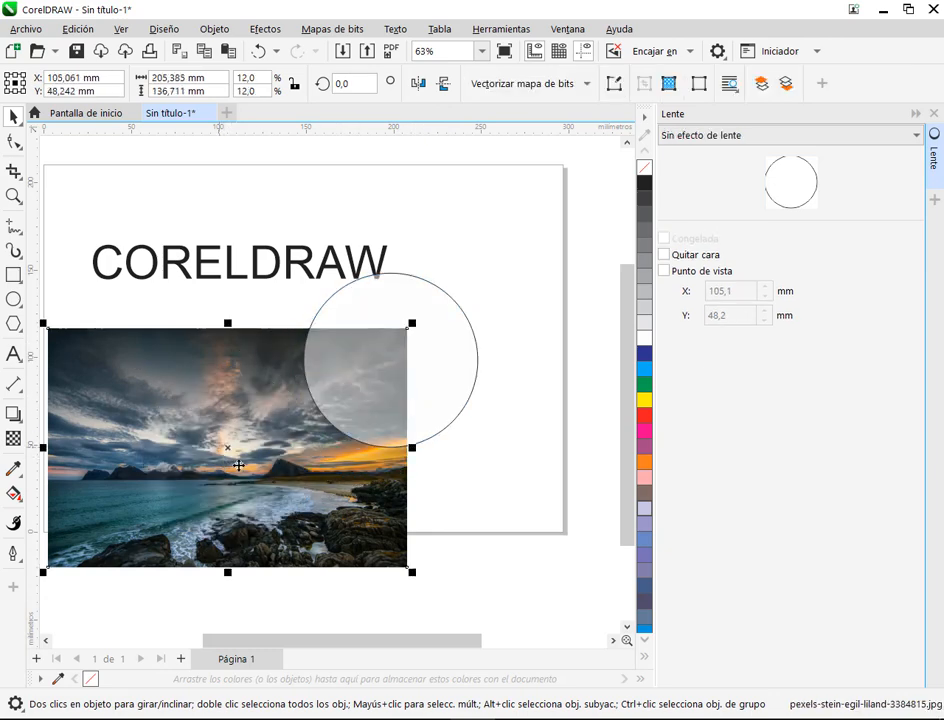
{"action": "left_click_drag", "start_coordinate": [238, 465], "coordinate": [255, 437]}
{"action": "left_click_drag", "start_coordinate": [464, 348], "coordinate": [470, 356]}
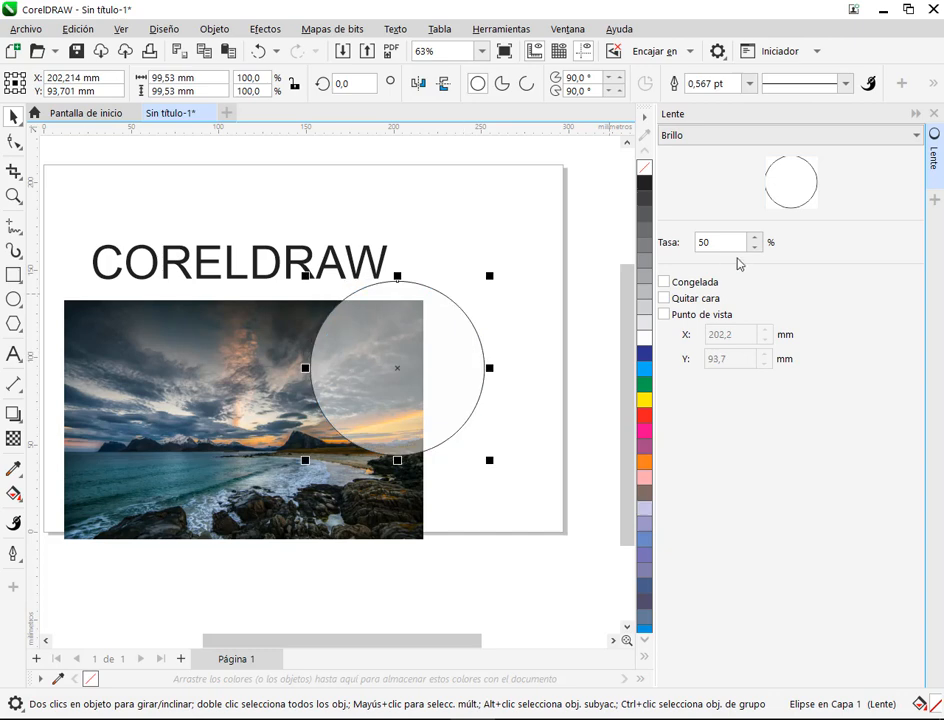
{"action": "left_click", "coordinate": [843, 135]}
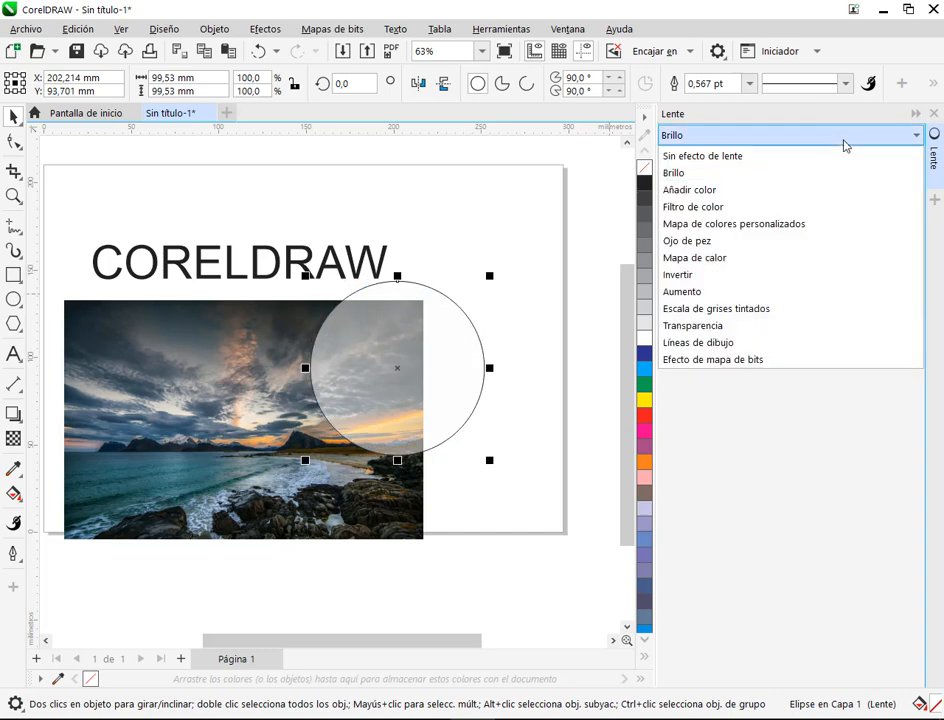
{"action": "left_click", "coordinate": [375, 362]}
{"action": "left_click_drag", "start_coordinate": [459, 351], "coordinate": [447, 303]}
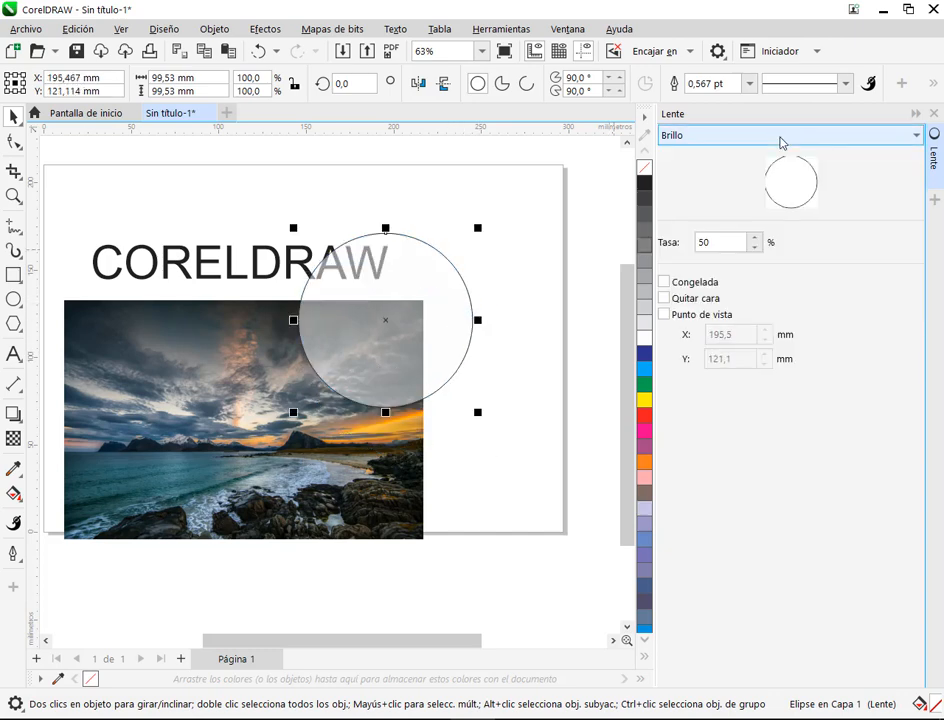
Switch the circle's lens to Filtro de color and set its colour to green #28D428.
{"action": "left_click", "coordinate": [781, 139]}
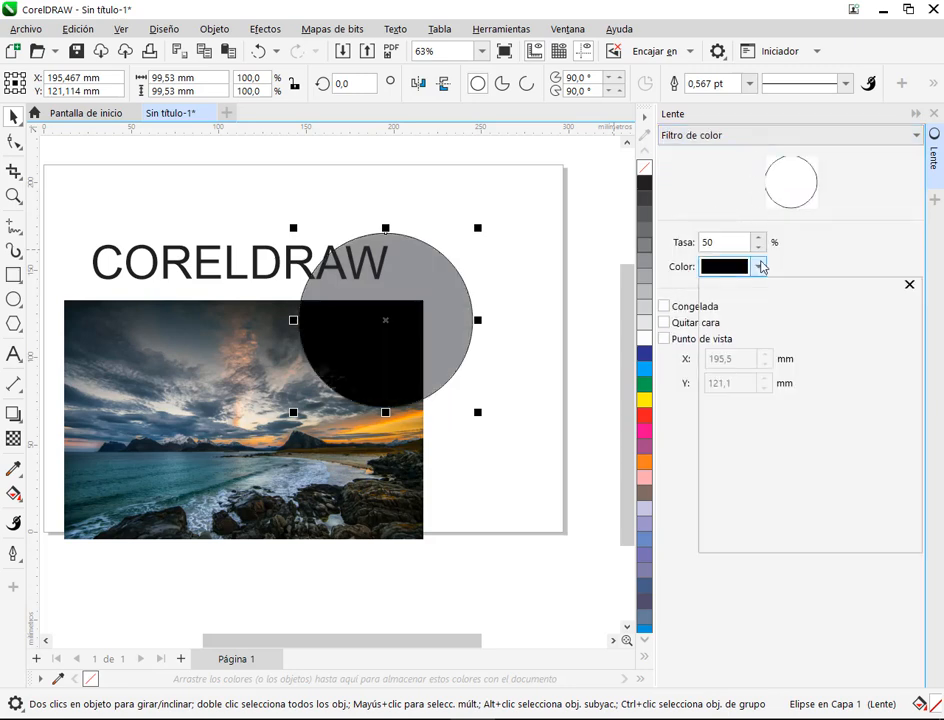
{"action": "left_click", "coordinate": [761, 267]}
{"action": "left_click", "coordinate": [812, 368]}
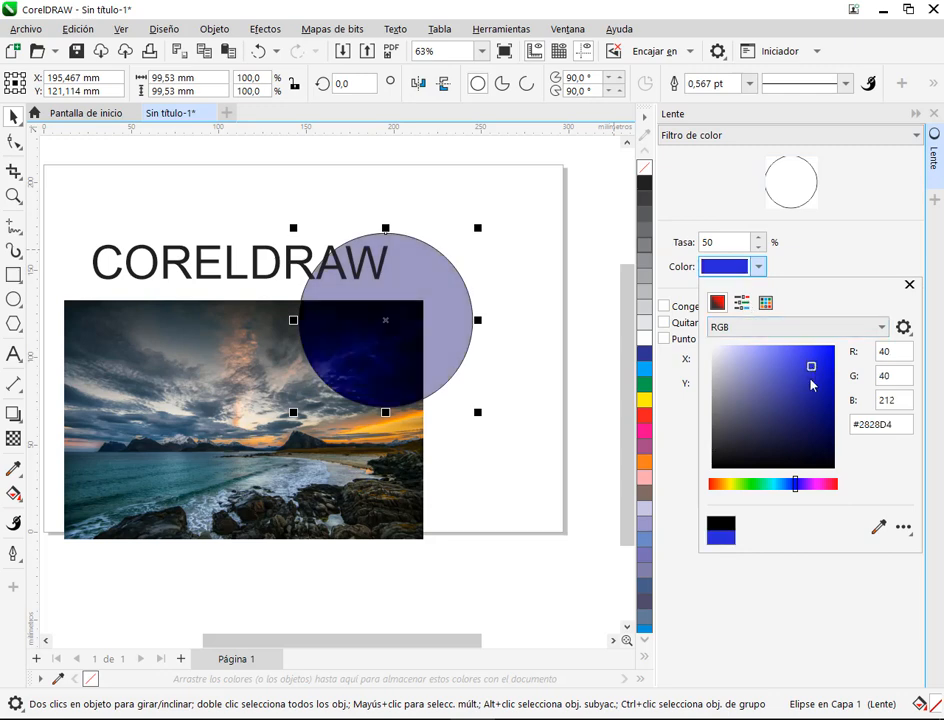
{"action": "left_click", "coordinate": [752, 484]}
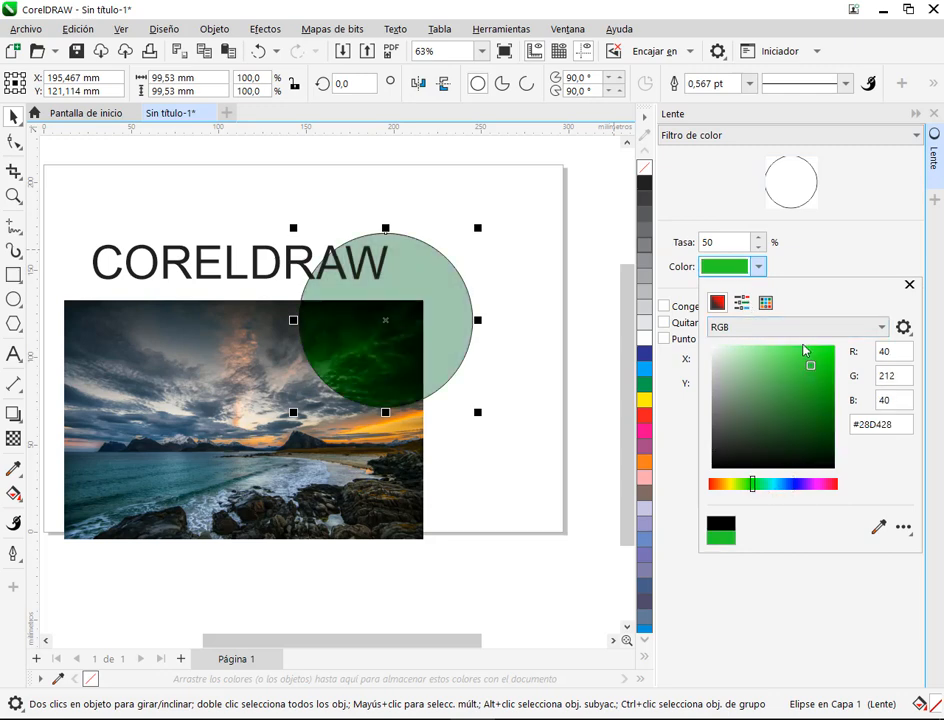
{"action": "left_click", "coordinate": [571, 283]}
Move the green filter circle around over the text and the photo, leaving it straddling the text and the photo's upper edge.
{"action": "left_click_drag", "start_coordinate": [464, 288], "coordinate": [515, 233]}
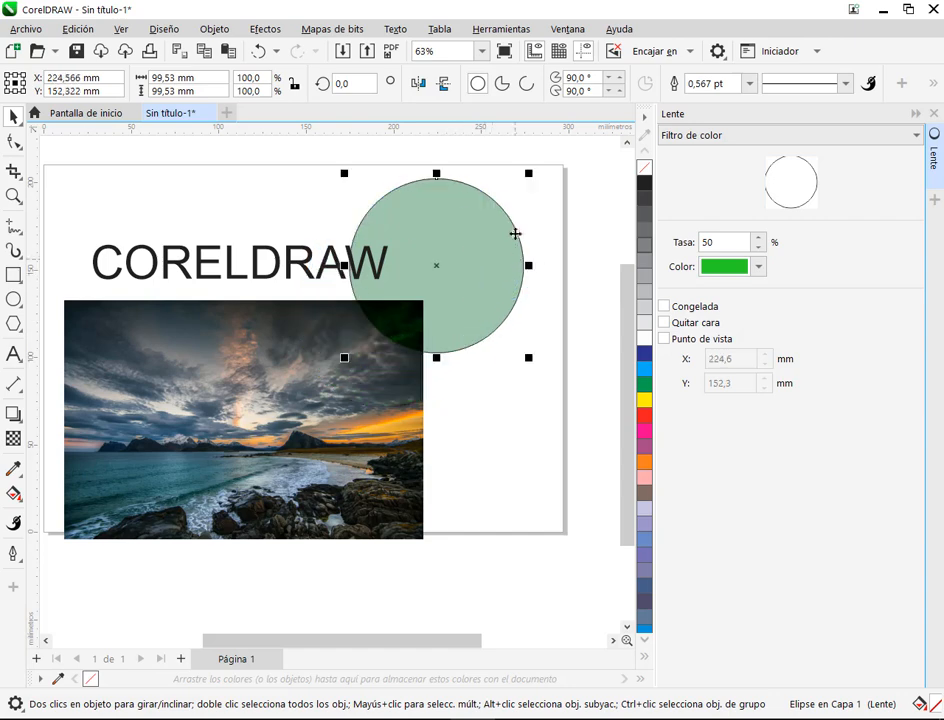
{"action": "mouse_move", "coordinate": [414, 321]}
{"action": "left_mouse_down"}
{"action": "mouse_move", "coordinate": [516, 309]}
{"action": "mouse_move", "coordinate": [523, 290]}
{"action": "mouse_move", "coordinate": [390, 251]}
{"action": "mouse_move", "coordinate": [371, 394]}
{"action": "mouse_move", "coordinate": [331, 447]}
{"action": "mouse_move", "coordinate": [276, 447]}
{"action": "left_mouse_up"}
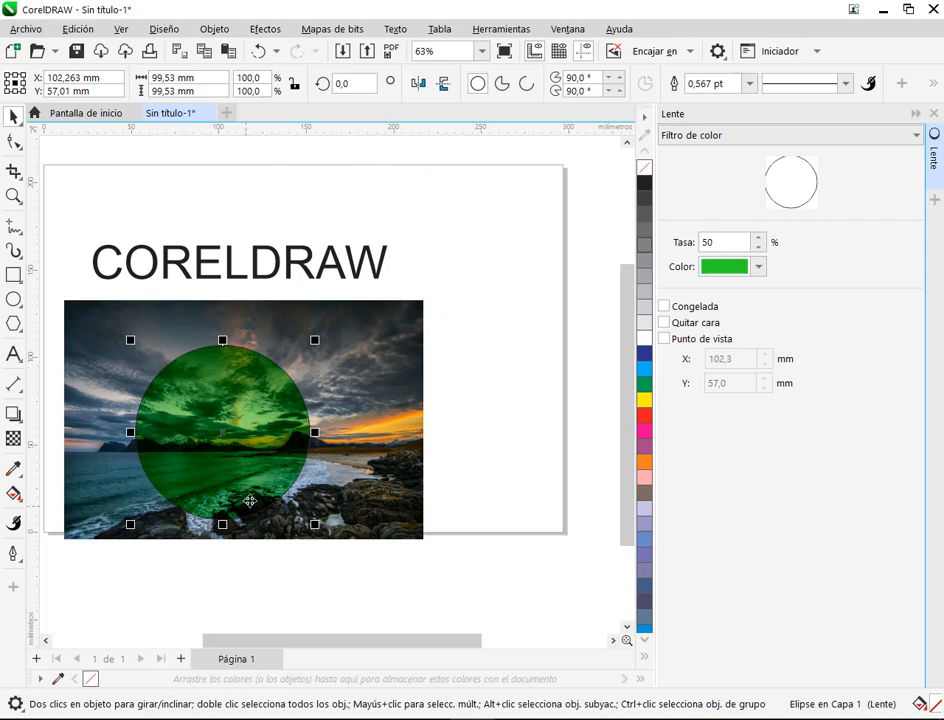
{"action": "left_click", "coordinate": [486, 399]}
{"action": "left_click_drag", "start_coordinate": [271, 432], "coordinate": [311, 301]}
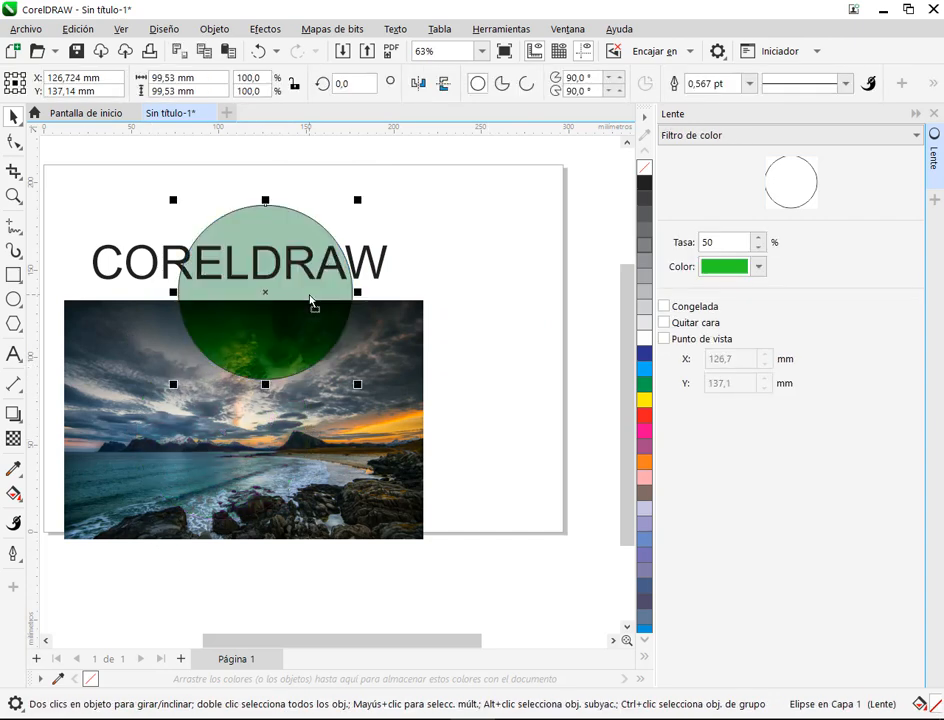
{"action": "left_click_drag", "start_coordinate": [272, 260], "coordinate": [327, 370]}
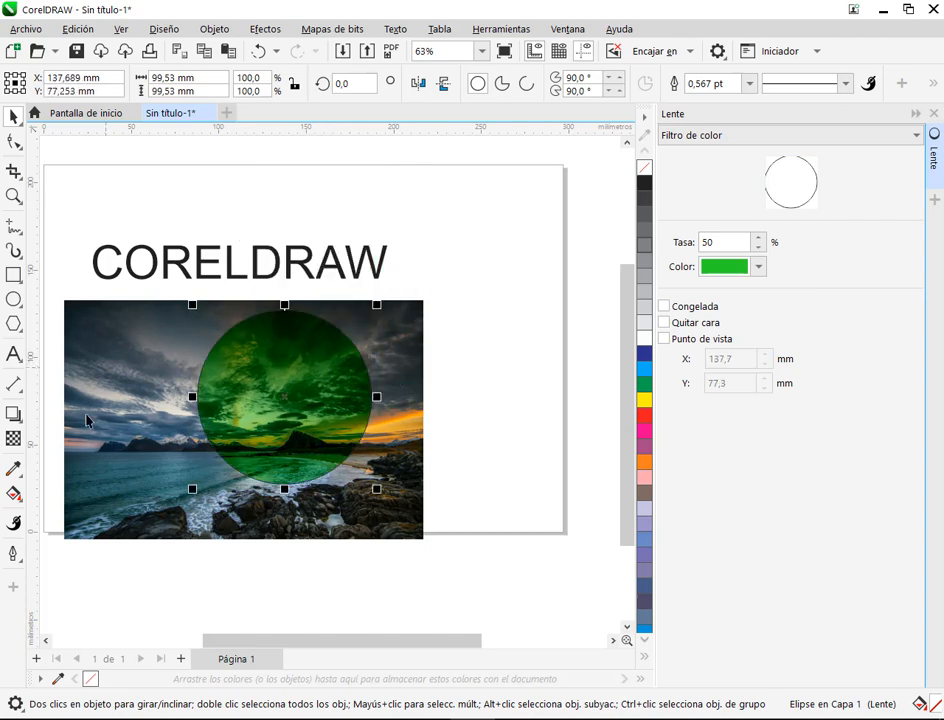
{"action": "left_click_drag", "start_coordinate": [269, 437], "coordinate": [275, 352]}
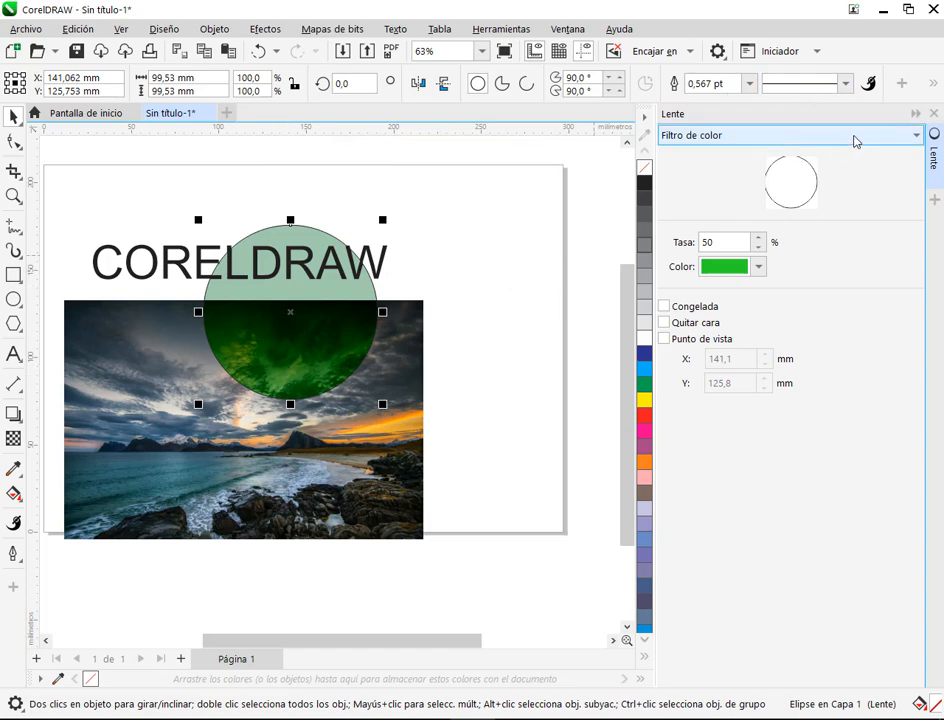
Apply the Invertir lens to the circle and move it across the photo to the photo's right side.
{"action": "left_click", "coordinate": [853, 140]}
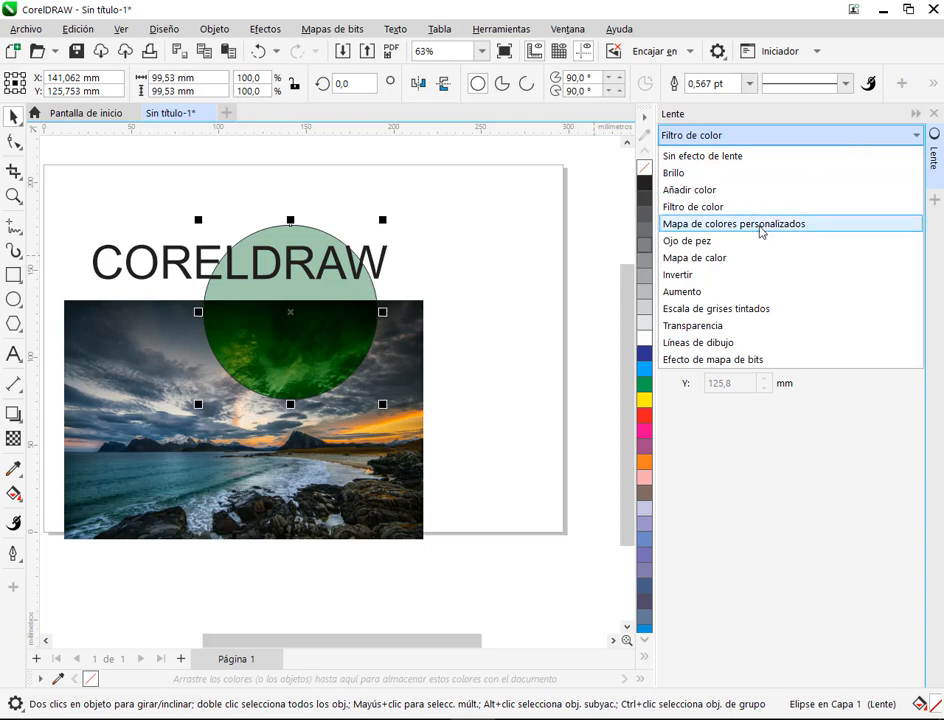
{"action": "left_click", "coordinate": [705, 277]}
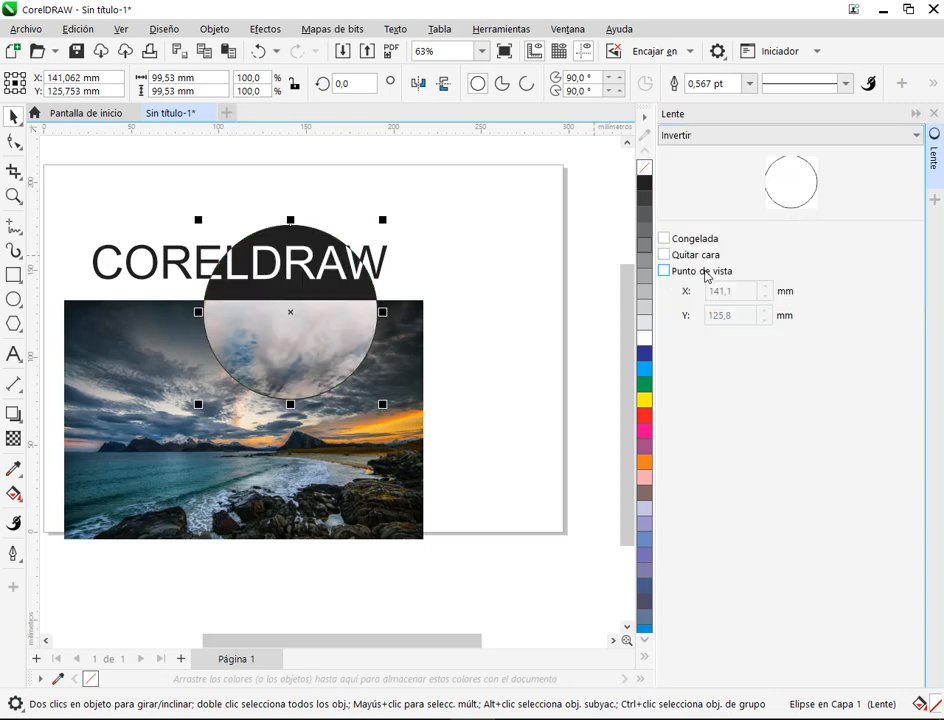
{"action": "left_click_drag", "start_coordinate": [340, 280], "coordinate": [252, 406]}
{"action": "left_click", "coordinate": [425, 256]}
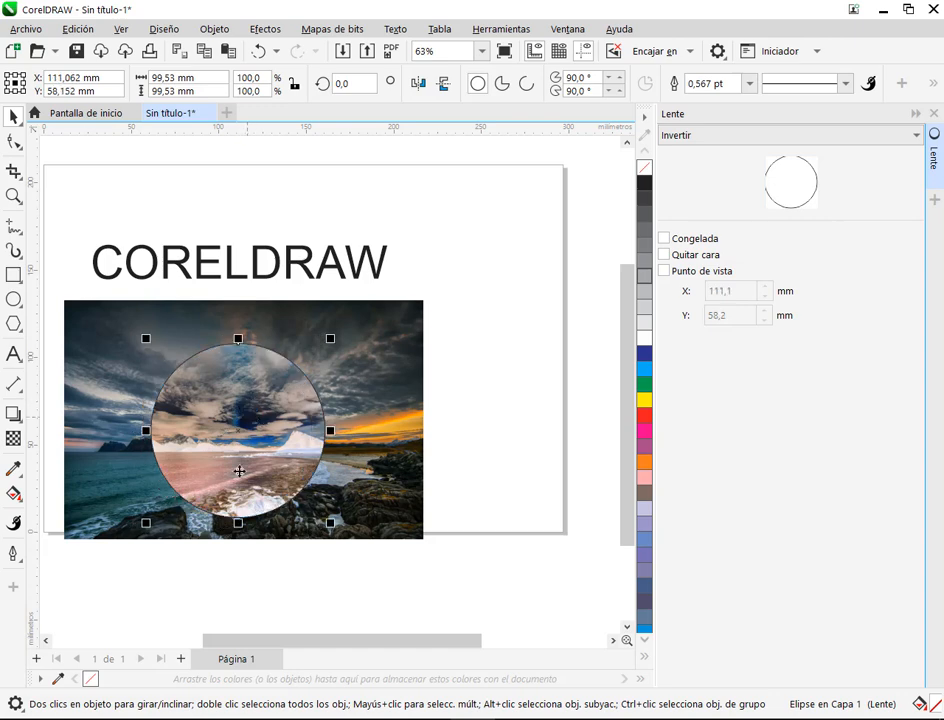
{"action": "left_click_drag", "start_coordinate": [249, 444], "coordinate": [200, 430]}
{"action": "left_click_drag", "start_coordinate": [233, 434], "coordinate": [375, 384]}
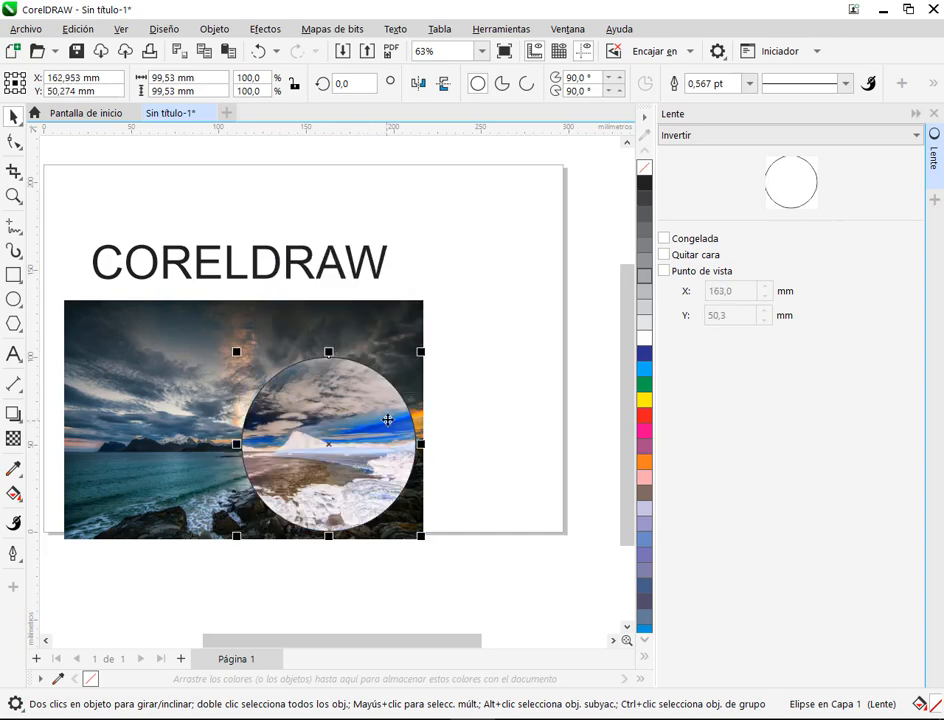
{"action": "left_click_drag", "start_coordinate": [382, 443], "coordinate": [389, 399]}
Apply the Escala de grises tintados lens to the circle and tint it golden brown.
{"action": "left_click", "coordinate": [857, 135]}
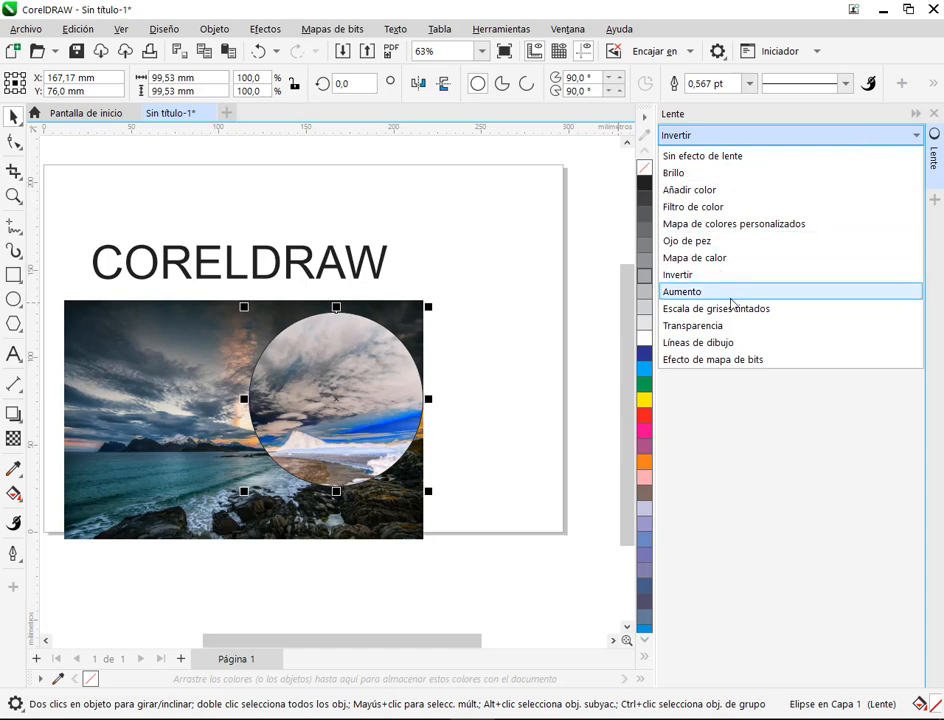
{"action": "left_click", "coordinate": [733, 311]}
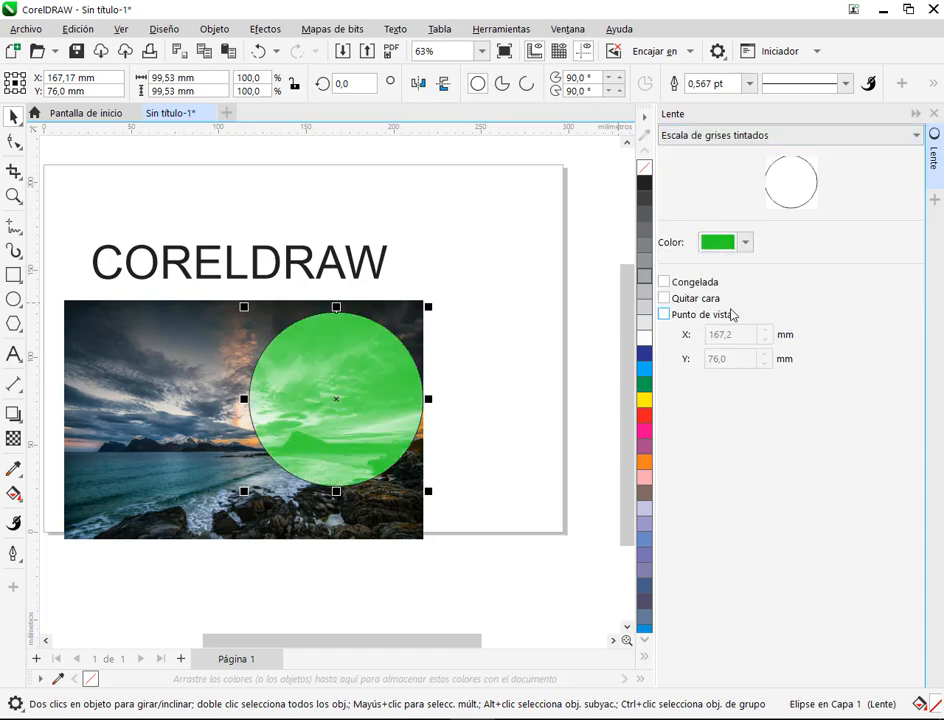
{"action": "left_click", "coordinate": [744, 244]}
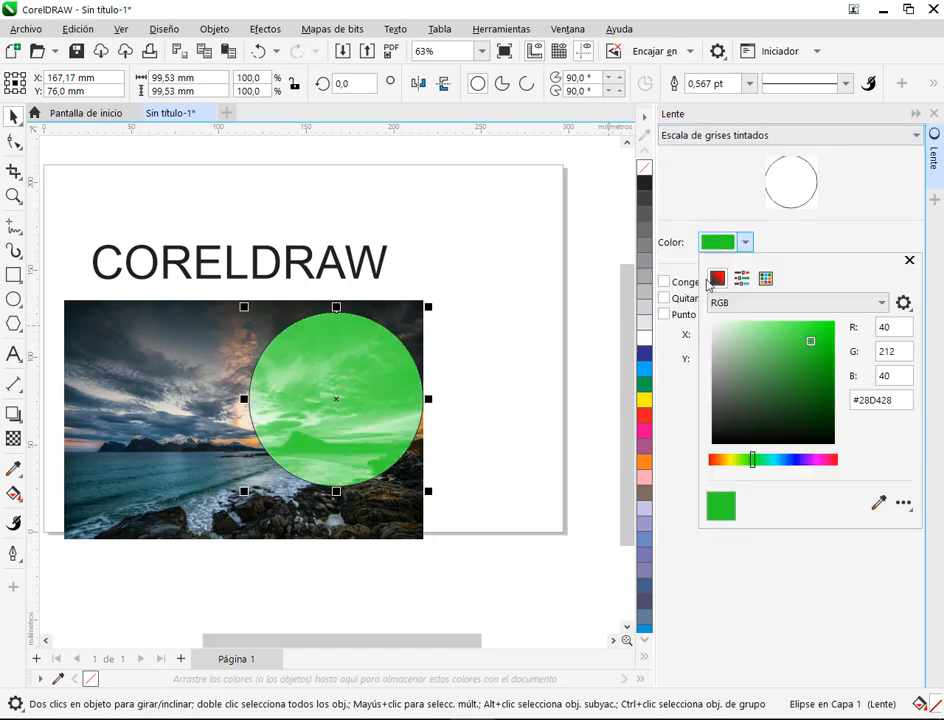
{"action": "left_click", "coordinate": [731, 461]}
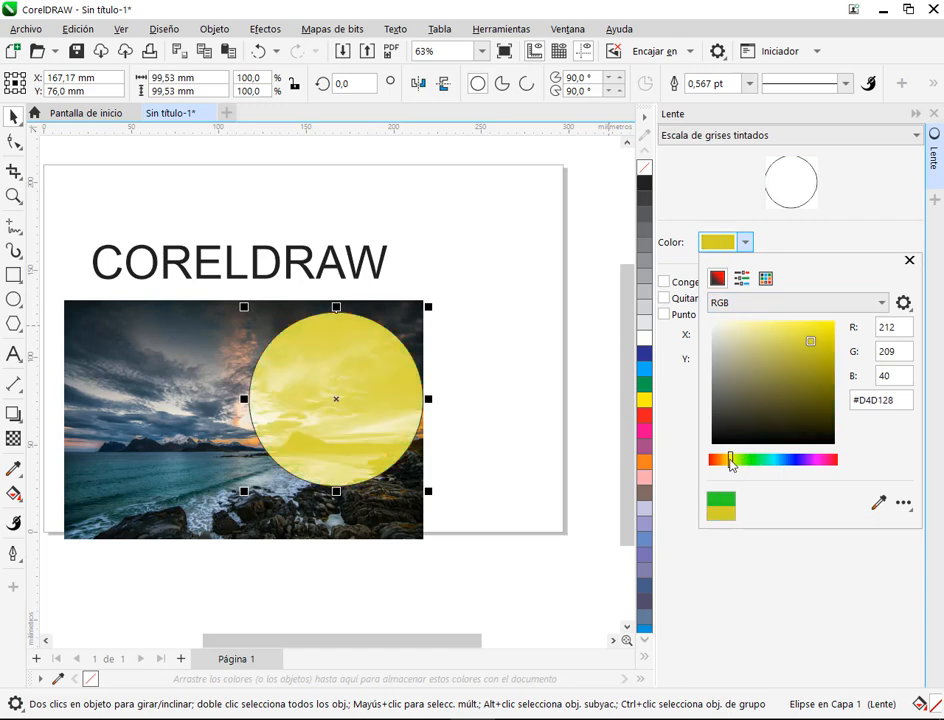
{"action": "left_click_drag", "start_coordinate": [799, 346], "coordinate": [797, 376]}
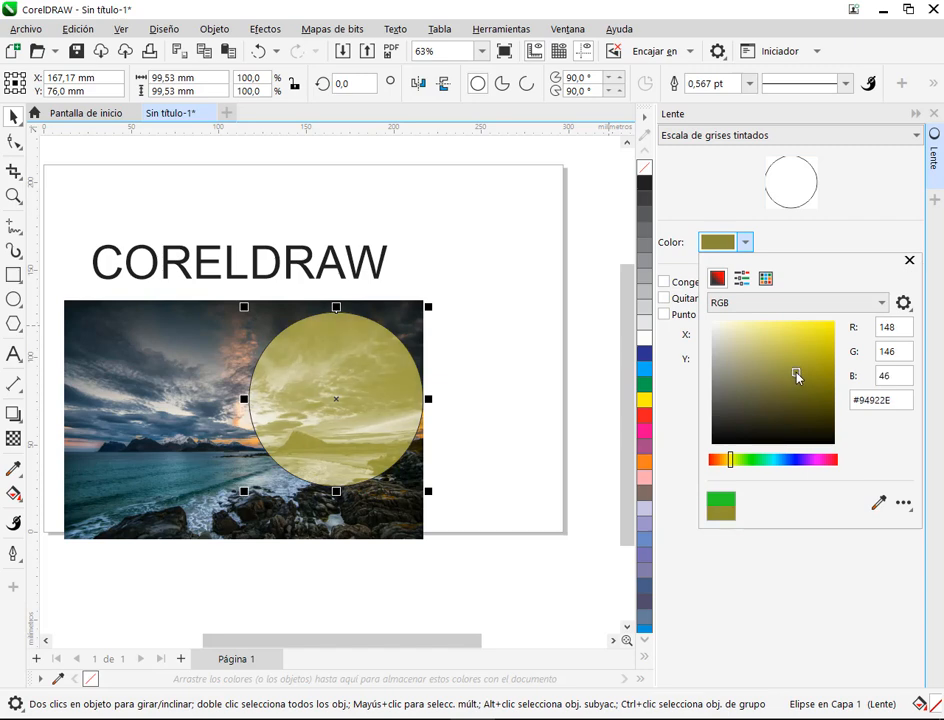
{"action": "left_click_drag", "start_coordinate": [733, 463], "coordinate": [727, 465]}
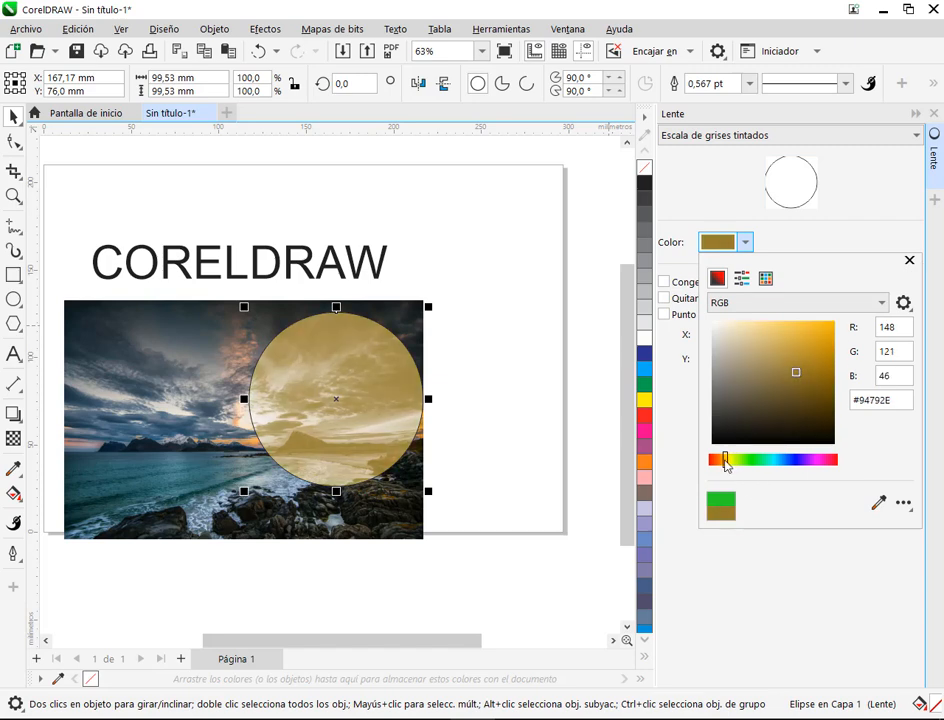
{"action": "left_click_drag", "start_coordinate": [795, 377], "coordinate": [796, 367]}
{"action": "left_click", "coordinate": [432, 376]}
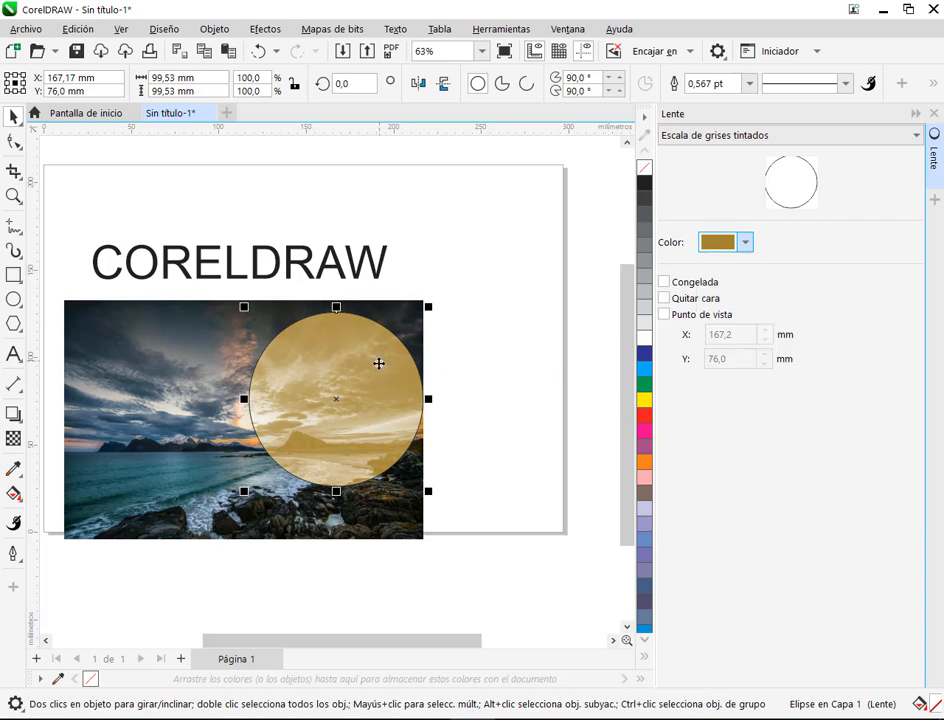
Move the tinted circle to the photo's left side and back to its upper right, and switch its lens to Aumento.
{"action": "left_click_drag", "start_coordinate": [377, 362], "coordinate": [110, 430]}
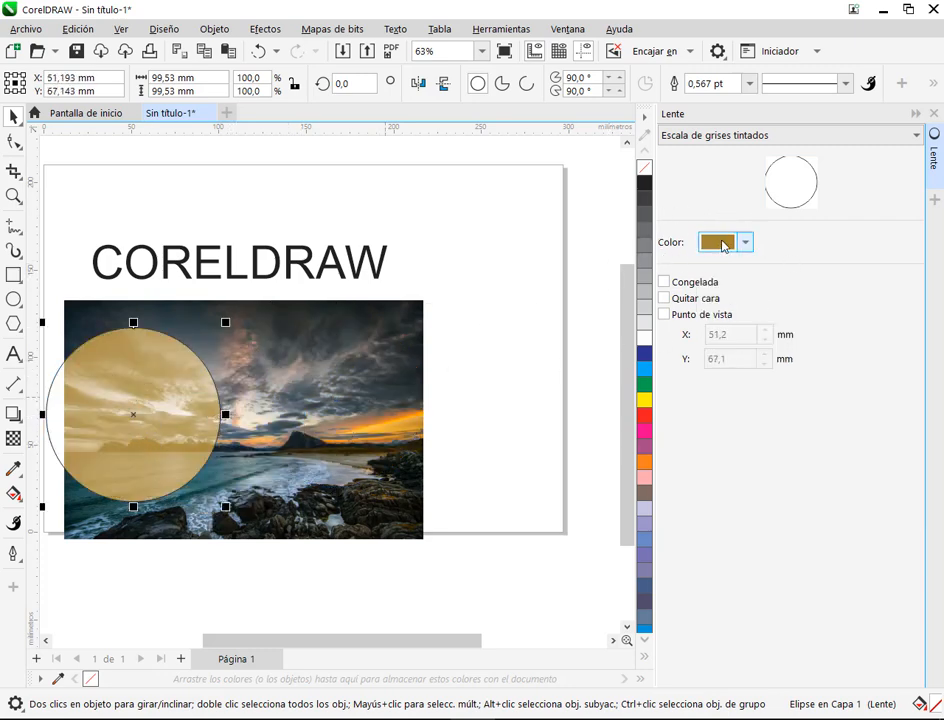
{"action": "left_click_drag", "start_coordinate": [139, 369], "coordinate": [365, 387]}
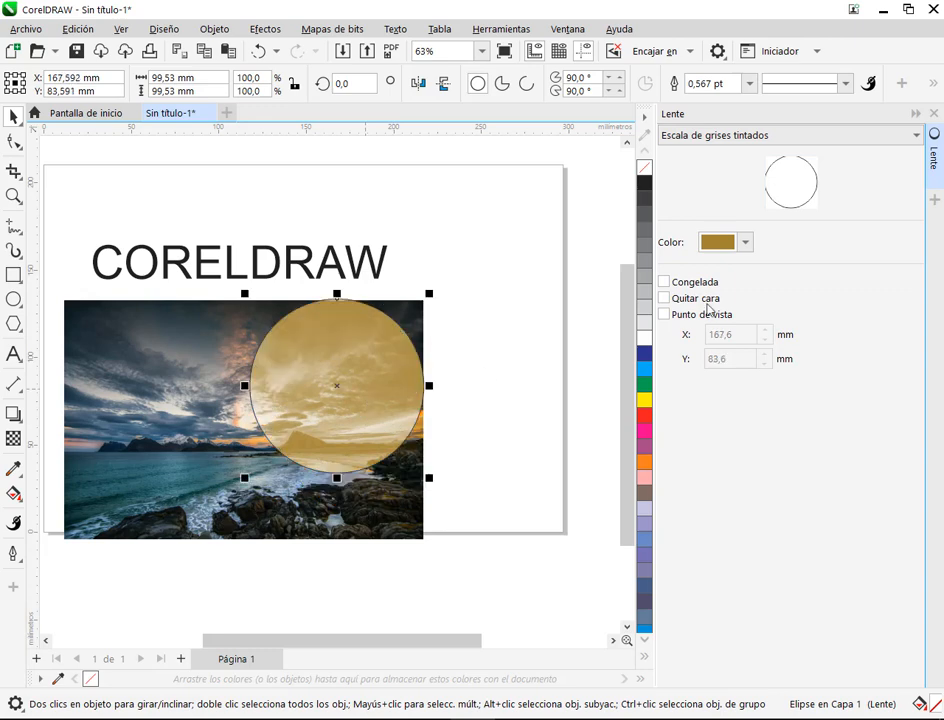
{"action": "left_click", "coordinate": [805, 137]}
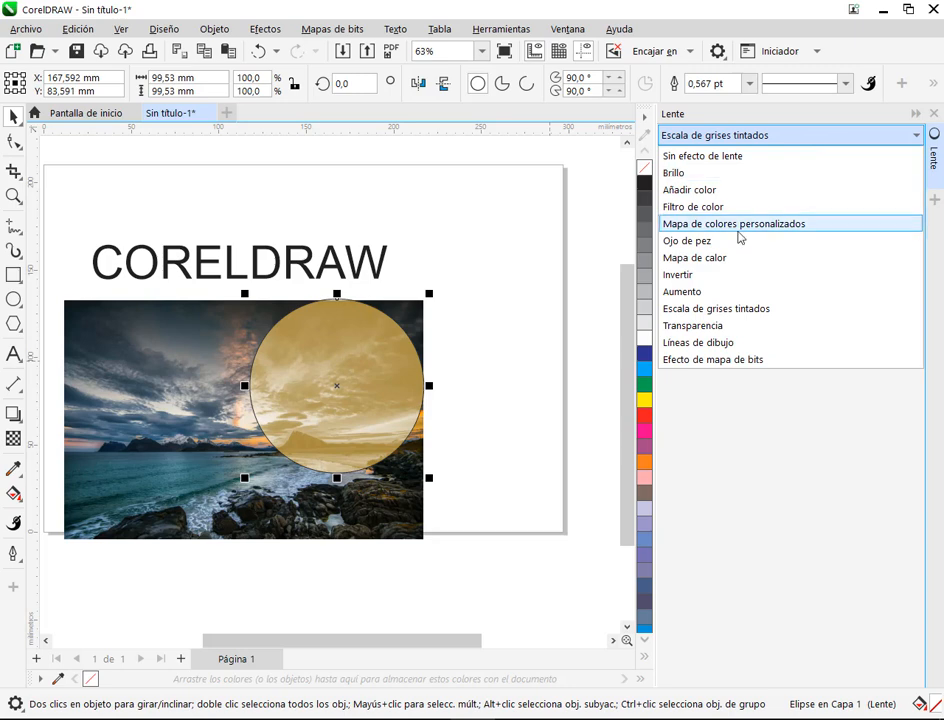
{"action": "left_click", "coordinate": [684, 292]}
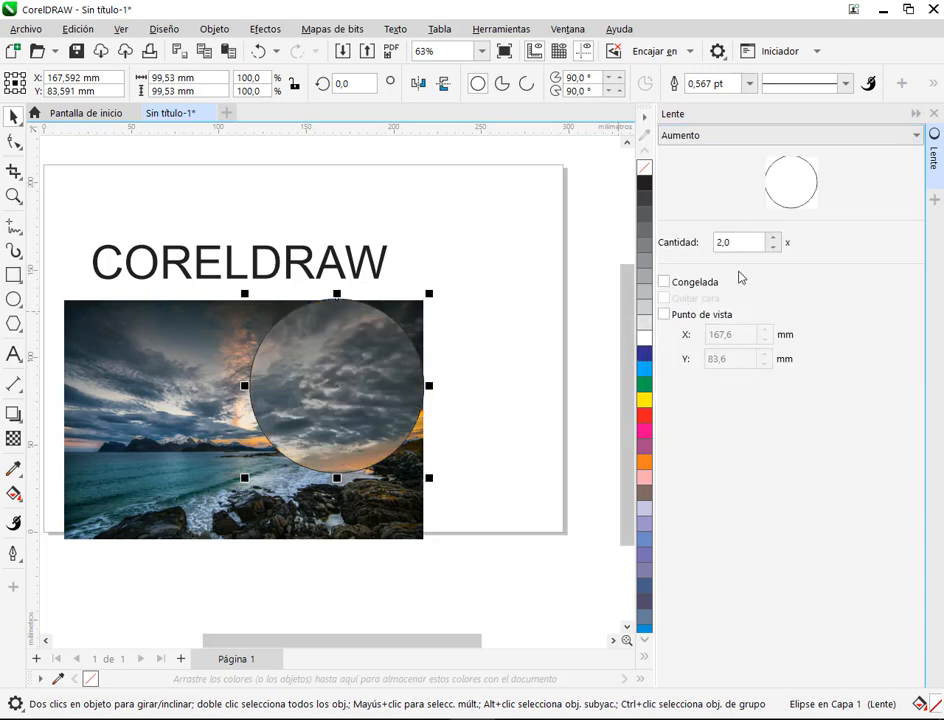
Move the Aumento circle over the text's end and back onto the photo, shrinking it to about 75 mm in diameter.
{"action": "left_click", "coordinate": [790, 135]}
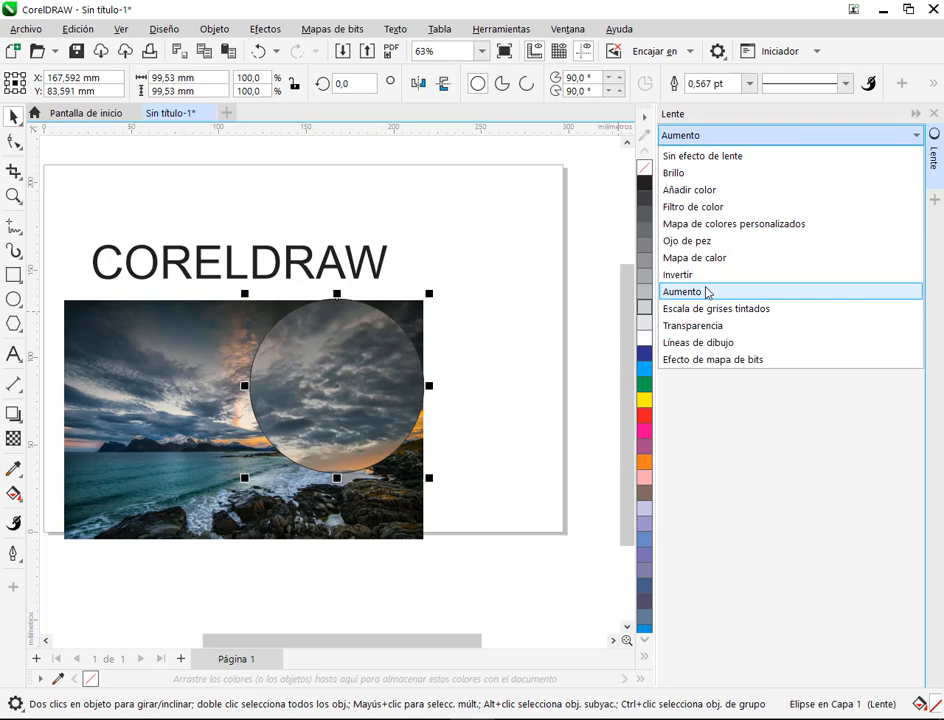
{"action": "left_click", "coordinate": [371, 360]}
{"action": "left_click_drag", "start_coordinate": [347, 407], "coordinate": [364, 293]}
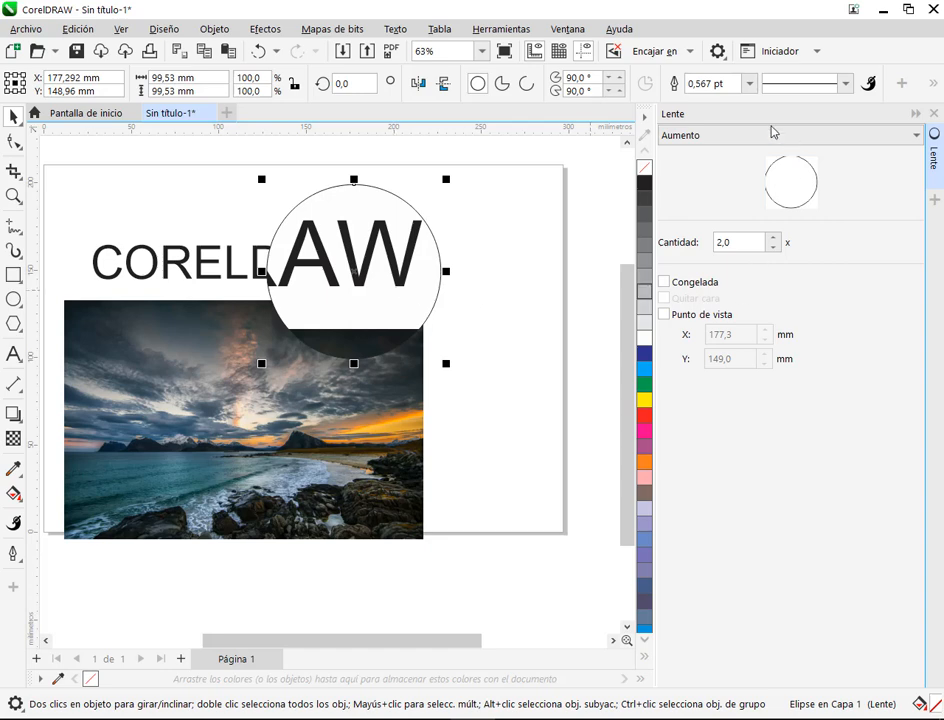
{"action": "left_click_drag", "start_coordinate": [386, 250], "coordinate": [324, 442]}
{"action": "left_click_drag", "start_coordinate": [366, 537], "coordinate": [317, 490]}
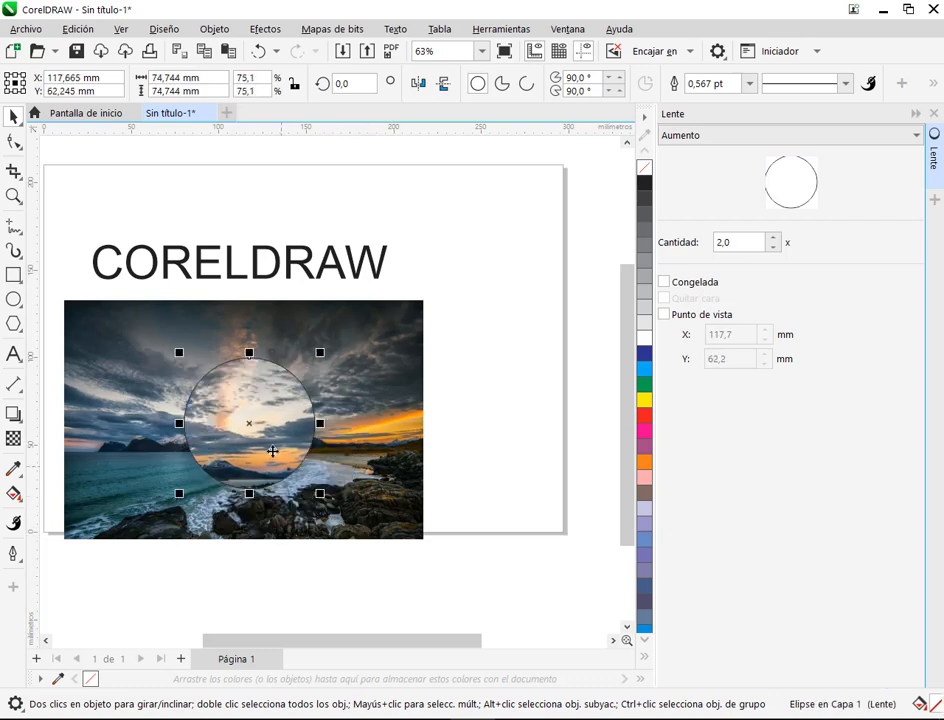
{"action": "left_click_drag", "start_coordinate": [274, 451], "coordinate": [170, 465]}
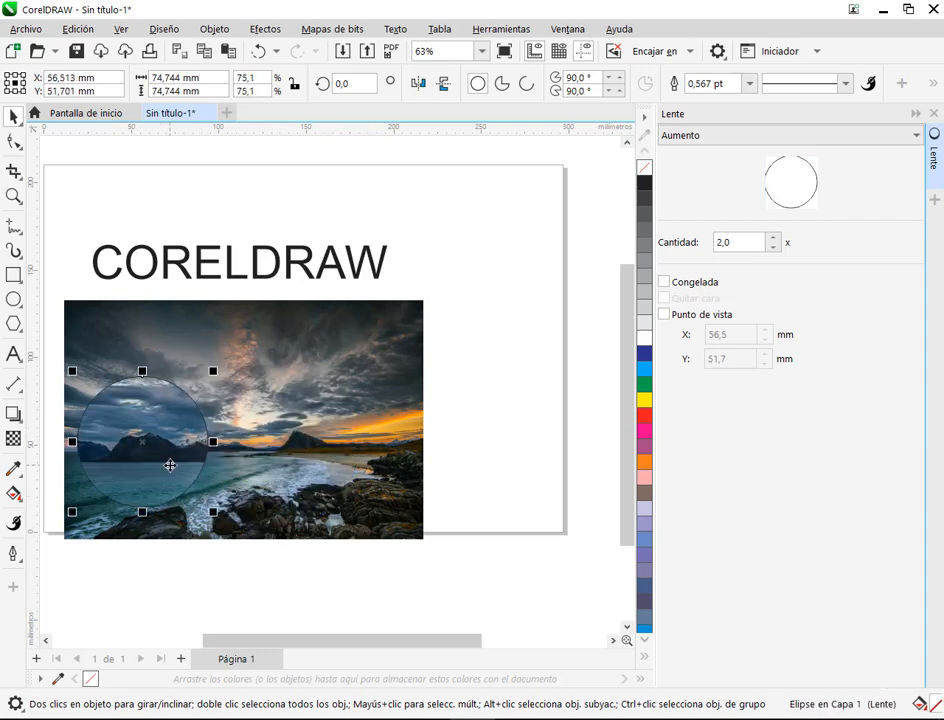
Move the magnifying circle from the photo's left side across the photo and place it over the last letters of the text.
{"action": "left_click", "coordinate": [354, 452]}
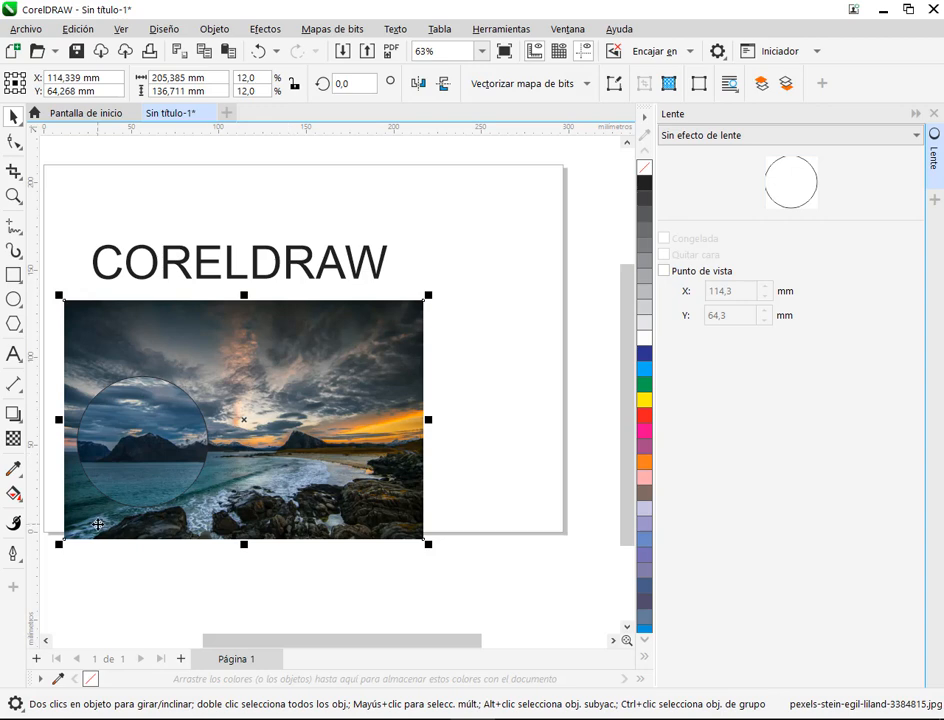
{"action": "scroll", "coordinate": [98, 524], "scroll_direction": "up", "scroll_amount": 1}
{"action": "left_click", "coordinate": [215, 480]}
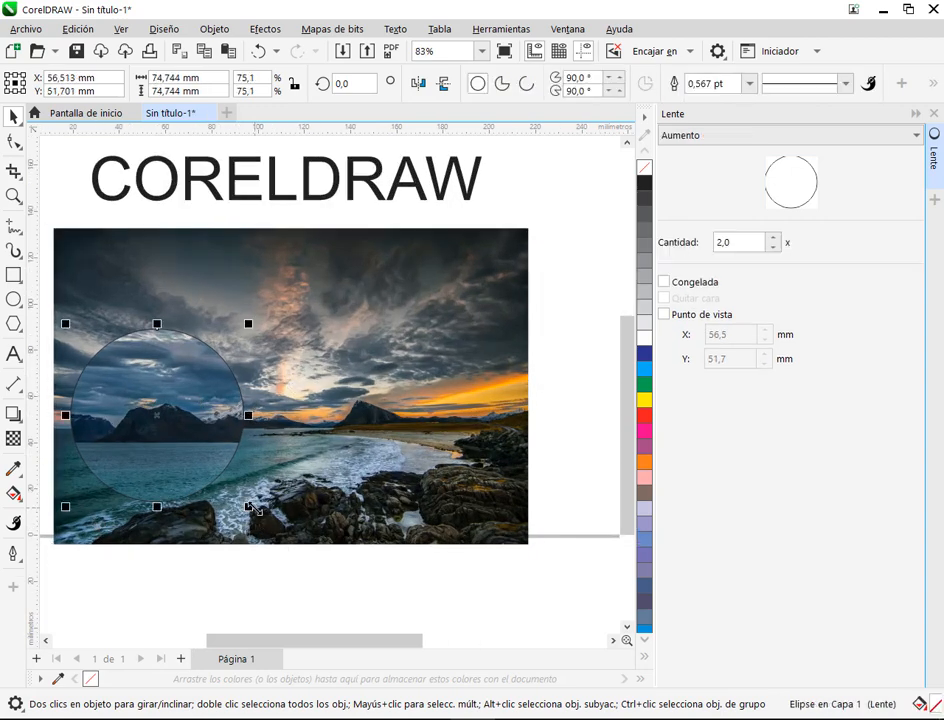
{"action": "left_click_drag", "start_coordinate": [193, 423], "coordinate": [431, 368]}
{"action": "left_click_drag", "start_coordinate": [530, 313], "coordinate": [449, 447]}
{"action": "left_click_drag", "start_coordinate": [379, 436], "coordinate": [383, 287]}
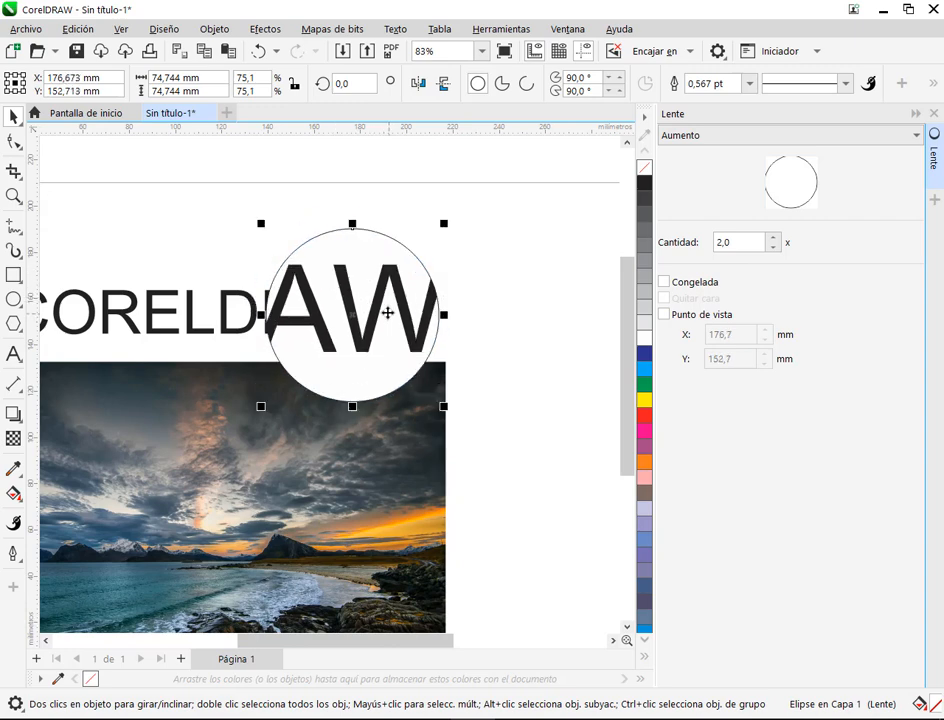
{"action": "left_click_drag", "start_coordinate": [334, 367], "coordinate": [366, 319]}
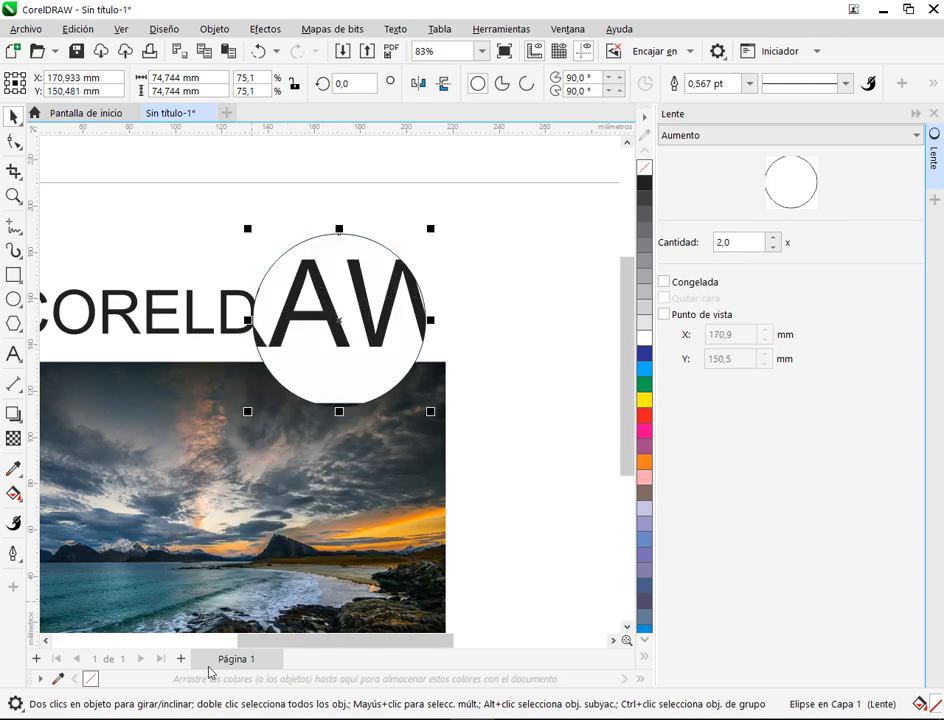
Switch to MANUAL COREL.pdf to examine the stamp and magnifying glass composition, and return to CorelDRAW.
{"action": "key", "text": "alt+Tab"}
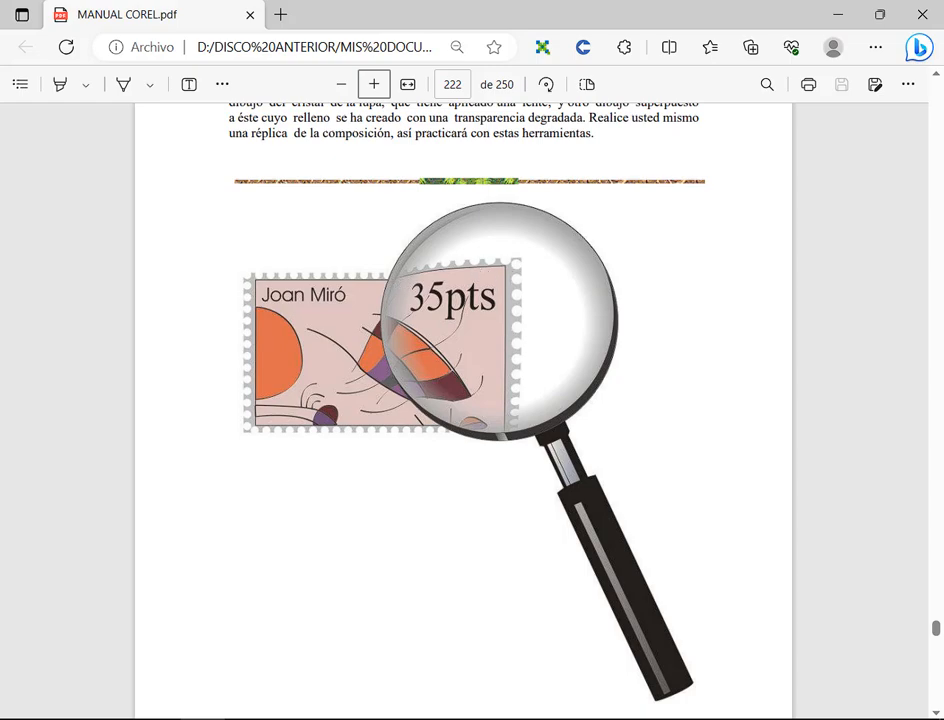
{"action": "left_click", "coordinate": [835, 14]}
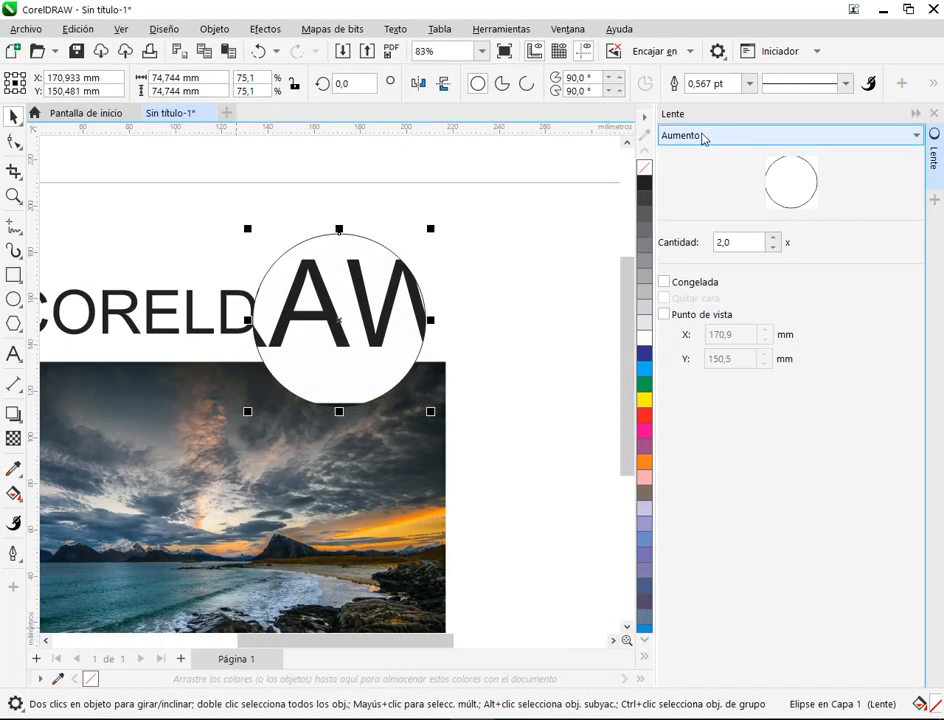
Apply the Ojo de pez lens to the circle and move it around the photo and text, leaving it on the photo's upper-right part.
{"action": "left_click", "coordinate": [703, 138]}
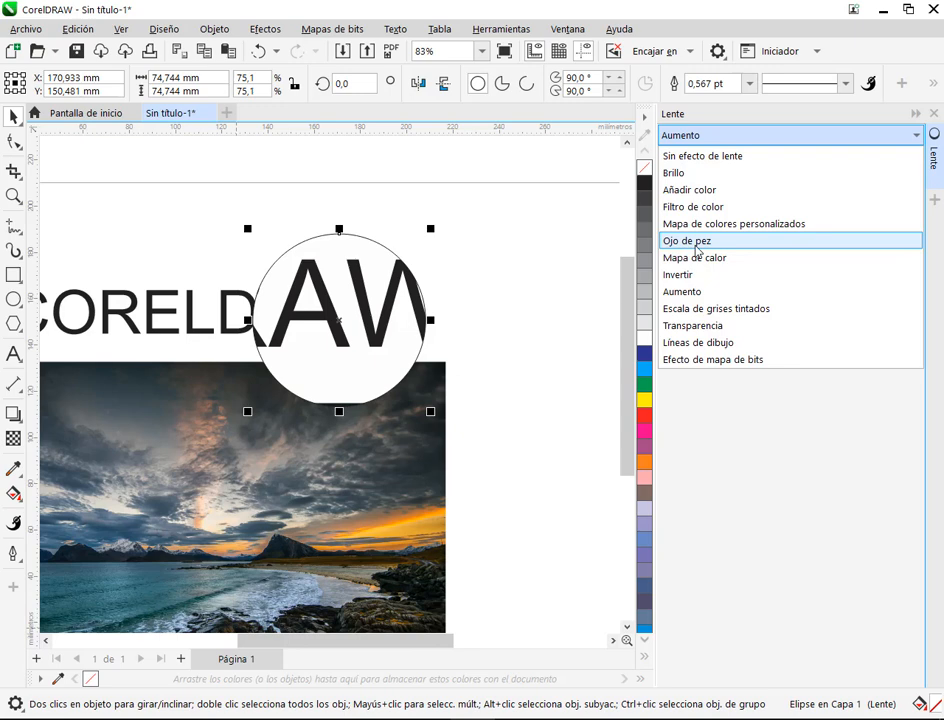
{"action": "left_click", "coordinate": [690, 241]}
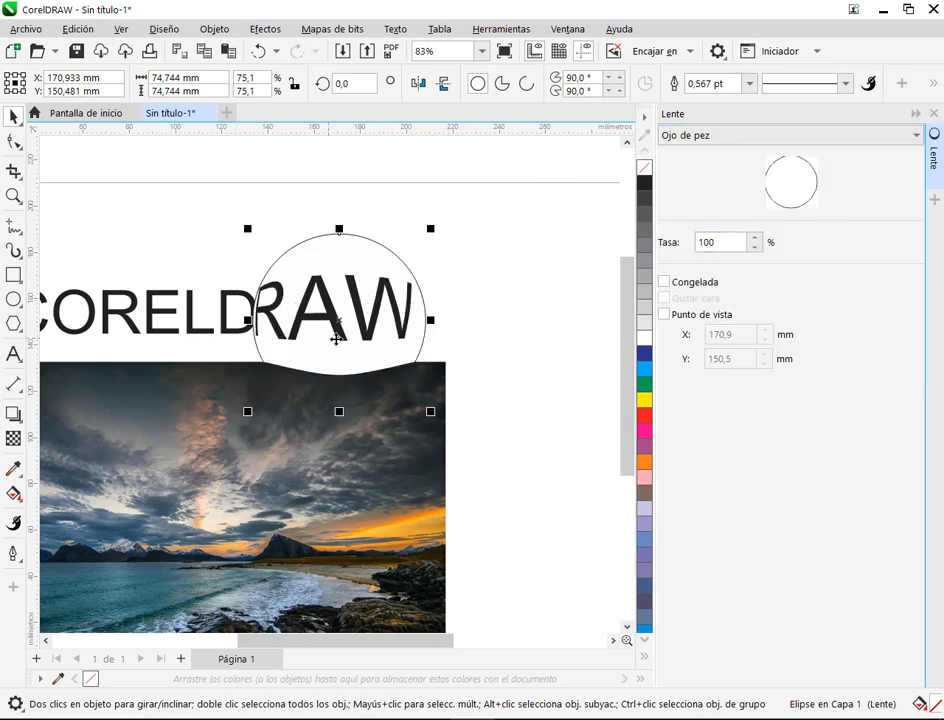
{"action": "left_click_drag", "start_coordinate": [364, 327], "coordinate": [162, 363]}
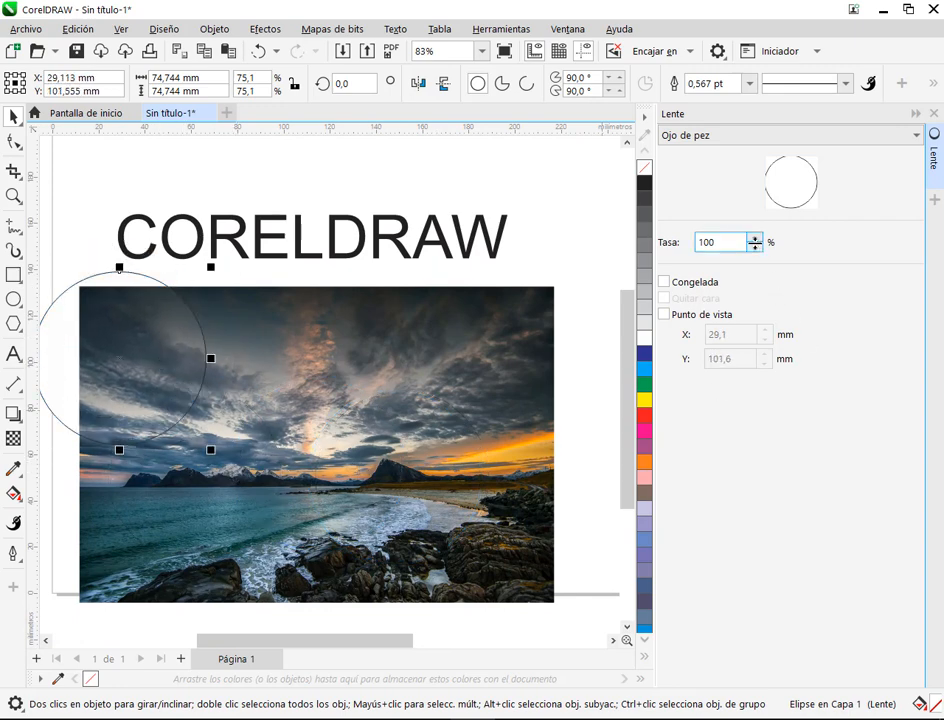
{"action": "left_click_drag", "start_coordinate": [205, 310], "coordinate": [489, 223]}
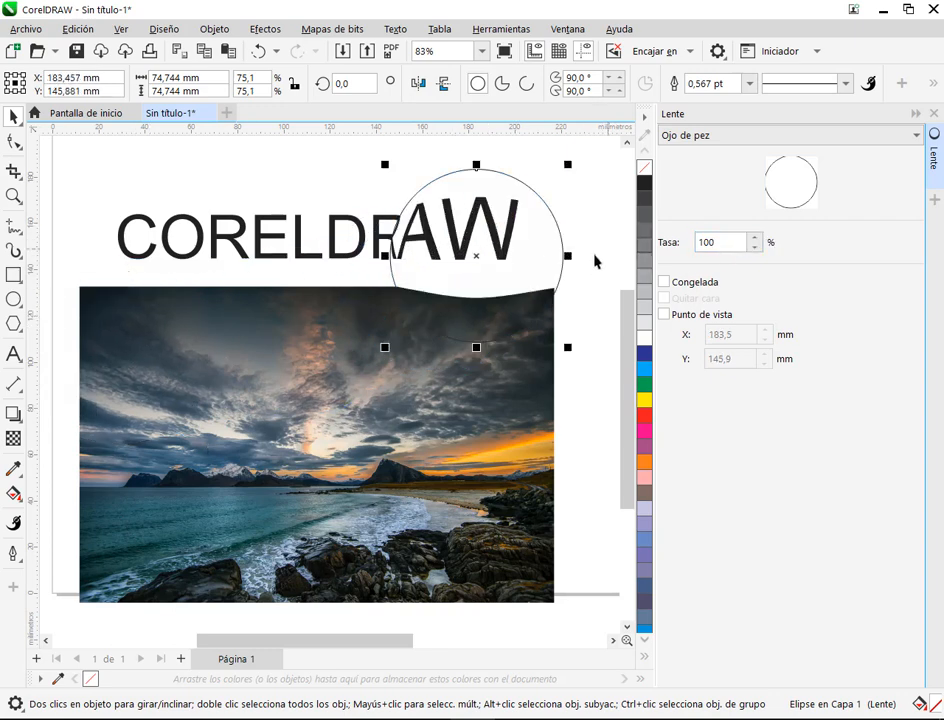
{"action": "left_click_drag", "start_coordinate": [543, 251], "coordinate": [537, 312]}
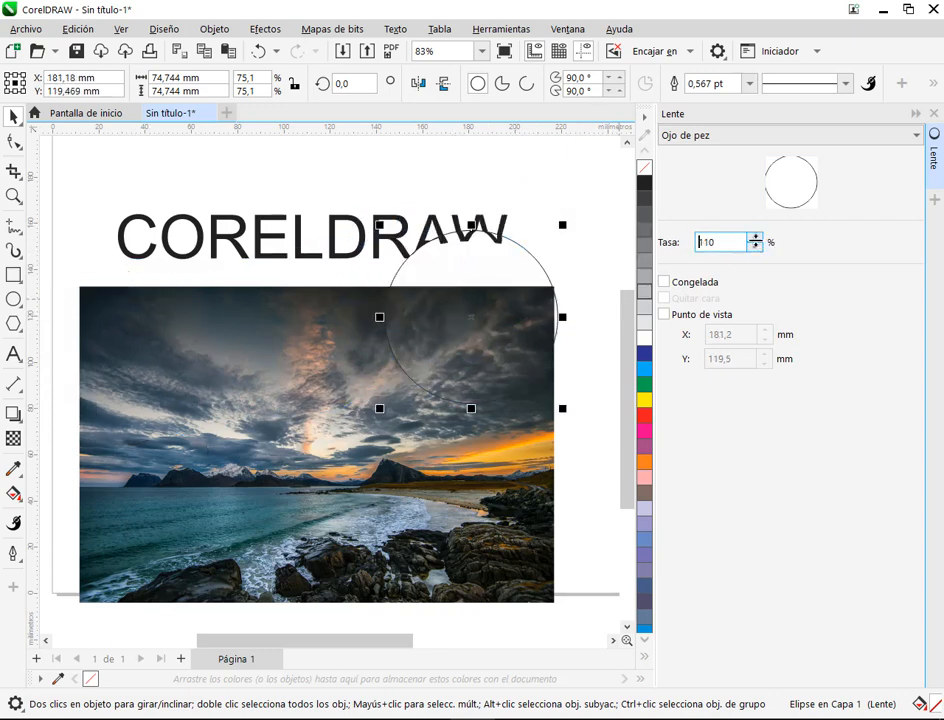
Raise the fisheye lens rate to 365 % and move the circle up over the last letters of the text.
{"action": "left_click", "coordinate": [755, 236]}
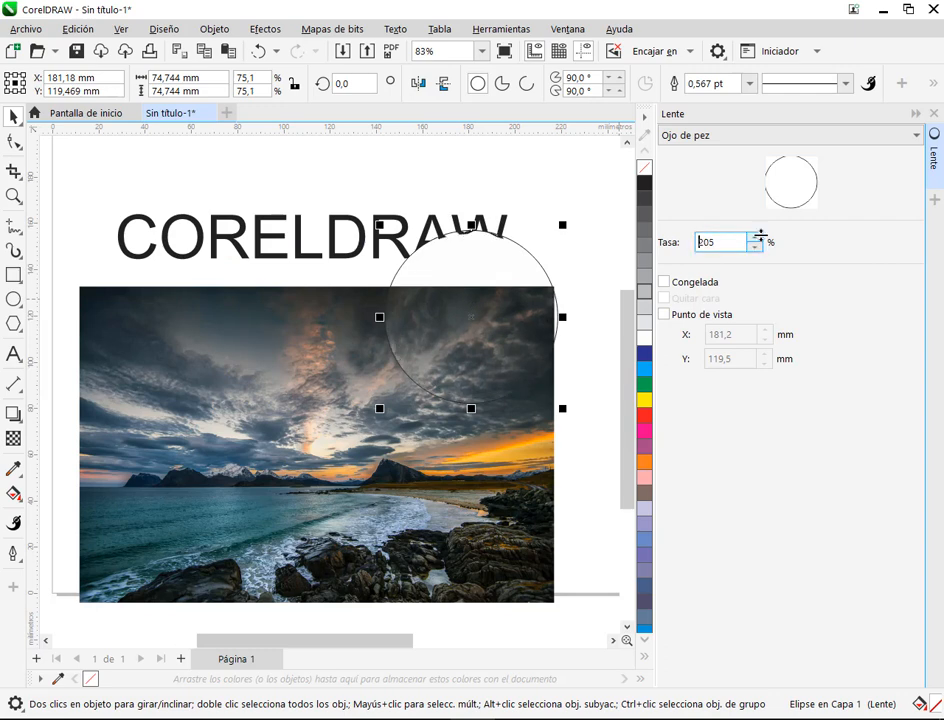
{"action": "left_click_drag", "start_coordinate": [760, 236], "coordinate": [765, 215]}
{"action": "left_click_drag", "start_coordinate": [498, 331], "coordinate": [493, 236]}
{"action": "left_click", "coordinate": [280, 456]}
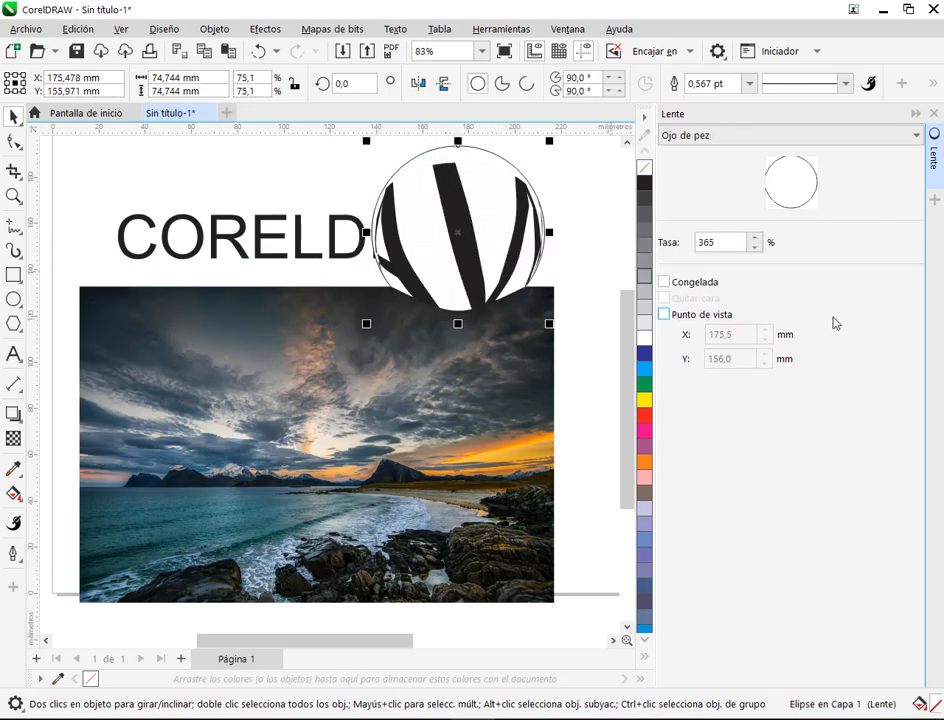
Set the fisheye lens rate to 300 % and return it to 100 %.
{"action": "double_click", "coordinate": [750, 244]}
{"action": "type", "text": "300"}
{"action": "key", "text": "Return"}
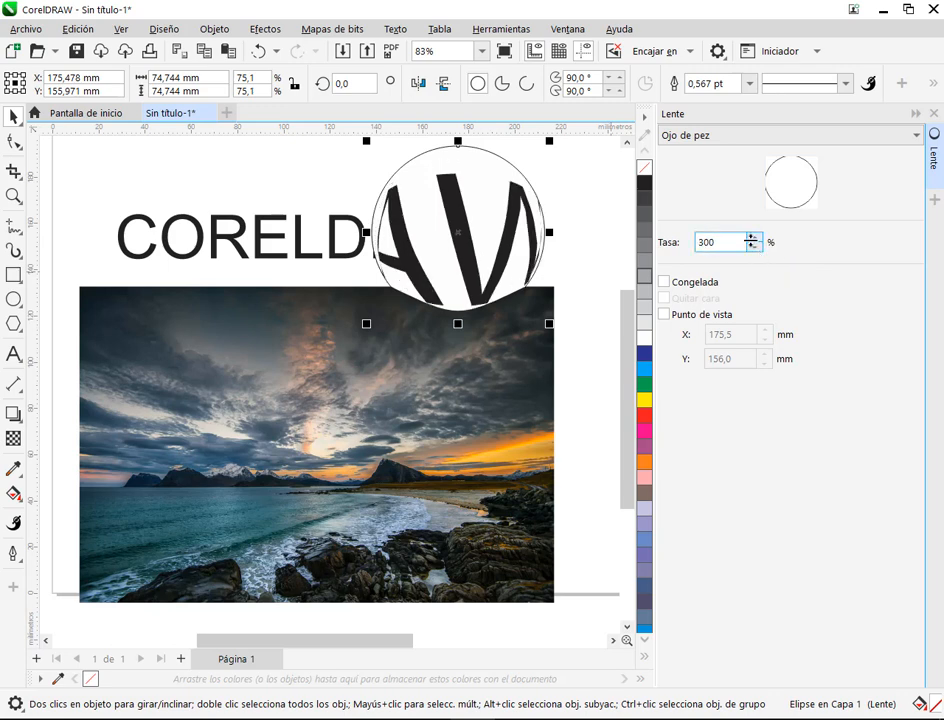
{"action": "double_click", "coordinate": [750, 242]}
{"action": "type", "text": "100"}
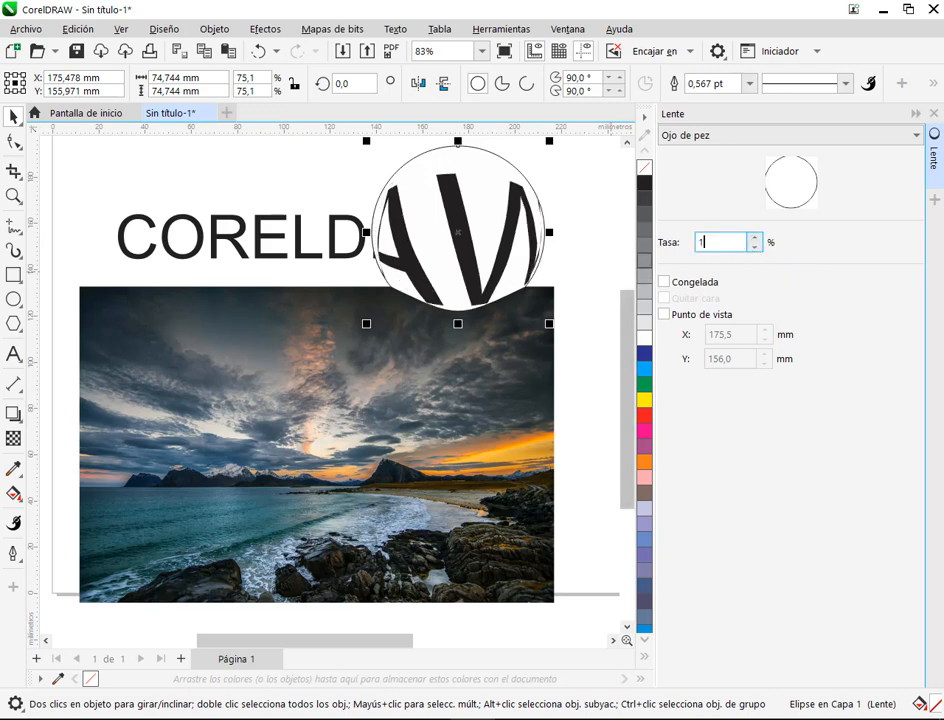
{"action": "left_click", "coordinate": [576, 222]}
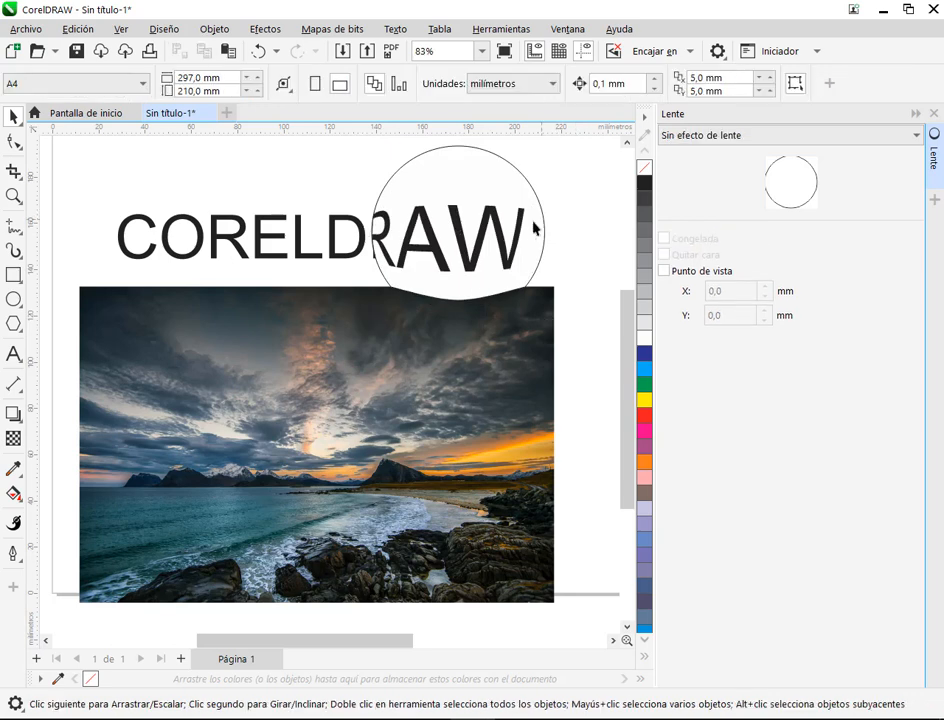
Move the fisheye circle along the text, shrink it to about 58 mm in diameter and place it over the last letters.
{"action": "left_click", "coordinate": [503, 225]}
{"action": "left_click_drag", "start_coordinate": [503, 225], "coordinate": [389, 230]}
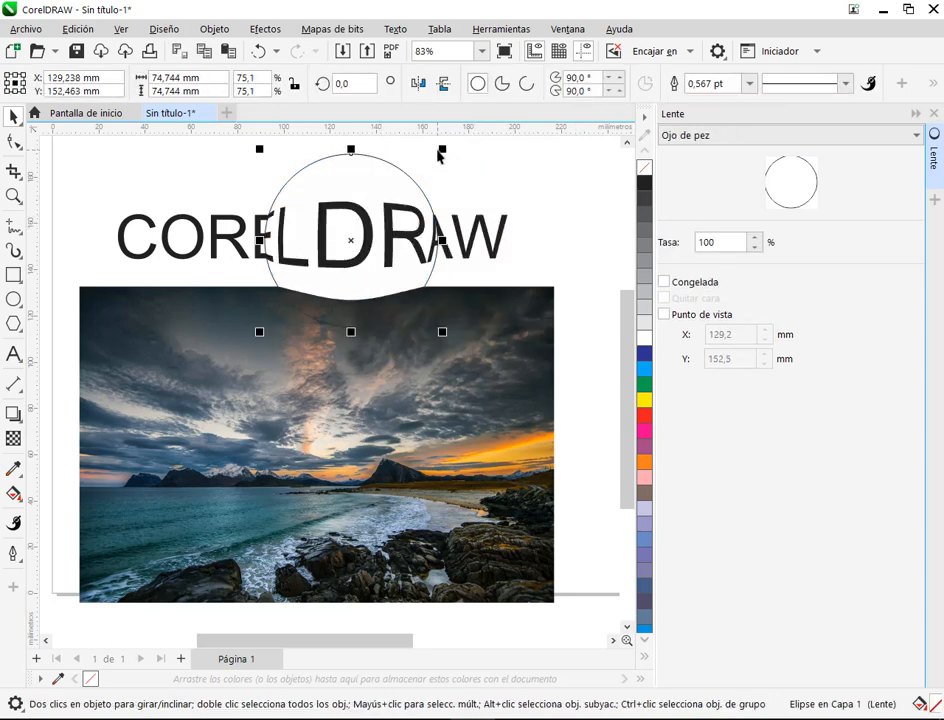
{"action": "left_click_drag", "start_coordinate": [441, 151], "coordinate": [402, 188]}
{"action": "left_click_drag", "start_coordinate": [362, 259], "coordinate": [487, 237]}
Delete the landscape photo and move the fisheye circle slightly lower over the end of the text.
{"action": "left_click_drag", "start_coordinate": [449, 476], "coordinate": [407, 491]}
{"action": "key", "text": "Delete"}
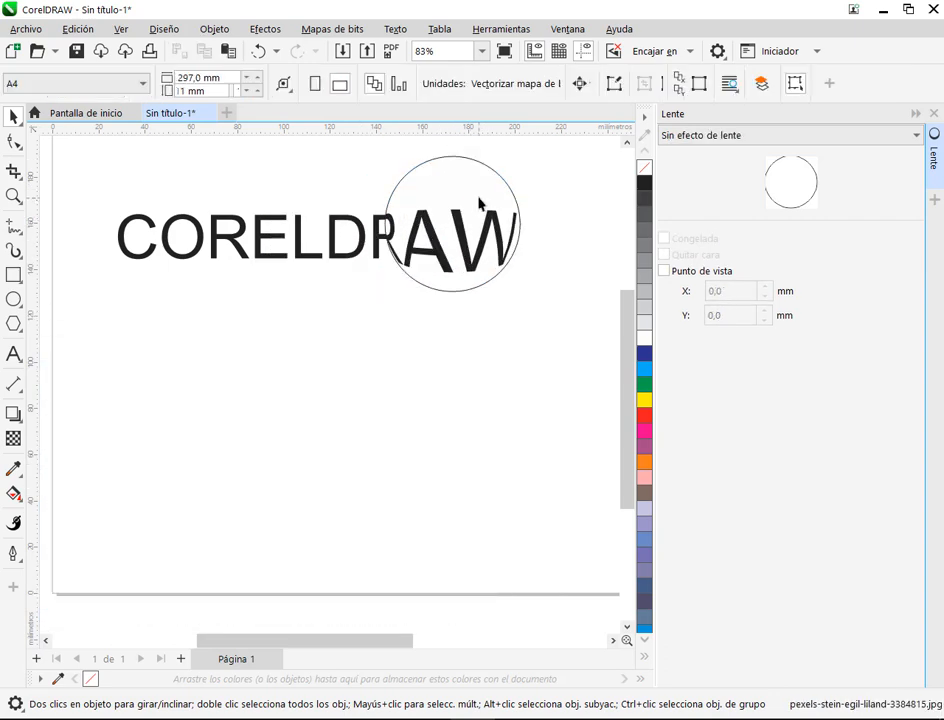
{"action": "left_click_drag", "start_coordinate": [482, 202], "coordinate": [486, 221]}
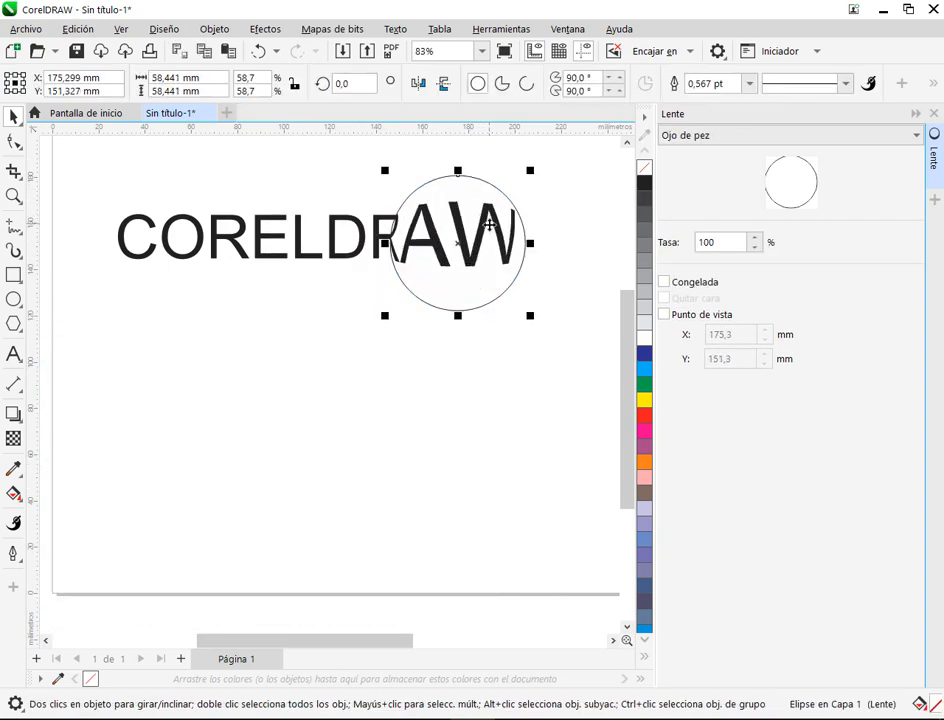
{"action": "left_click", "coordinate": [566, 196]}
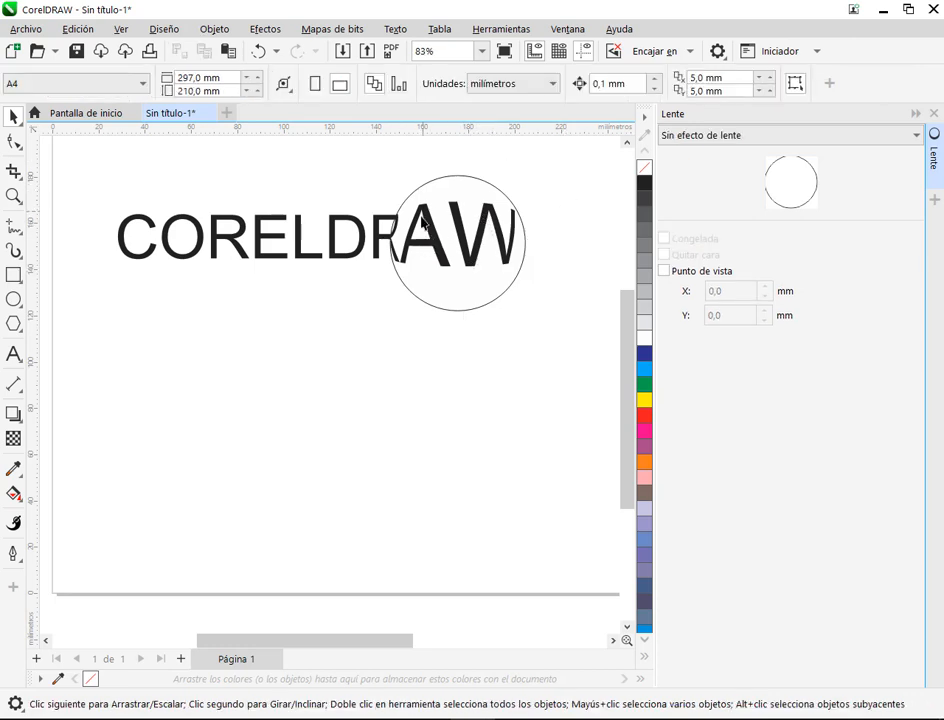
{"action": "left_click", "coordinate": [515, 222]}
{"action": "left_click_drag", "start_coordinate": [565, 182], "coordinate": [522, 222]}
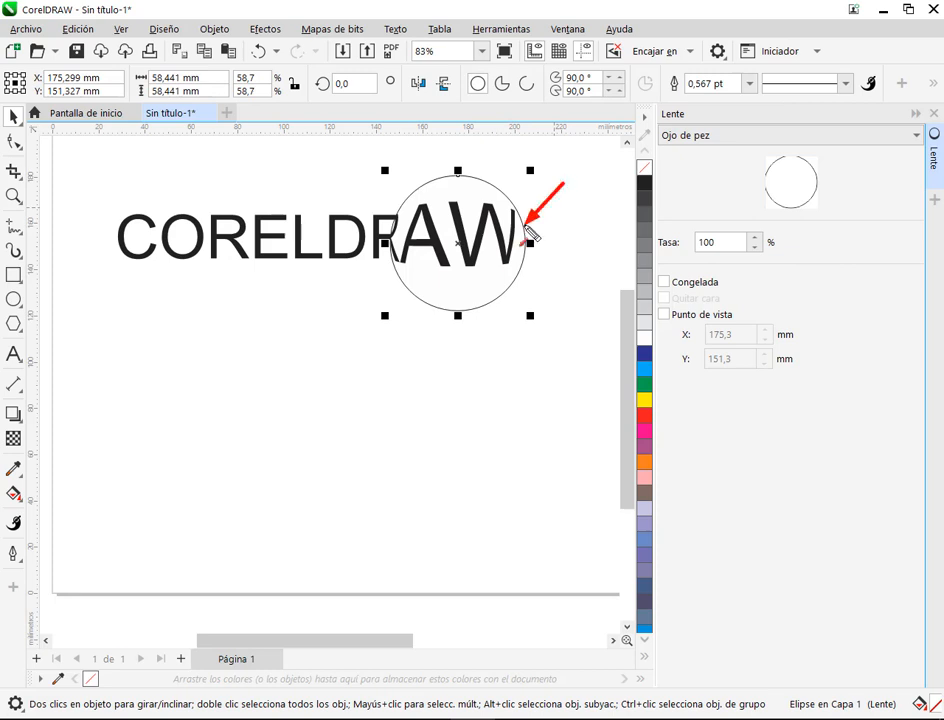
{"action": "left_click_drag", "start_coordinate": [314, 212], "coordinate": [390, 228]}
{"action": "left_click_drag", "start_coordinate": [412, 345], "coordinate": [428, 305]}
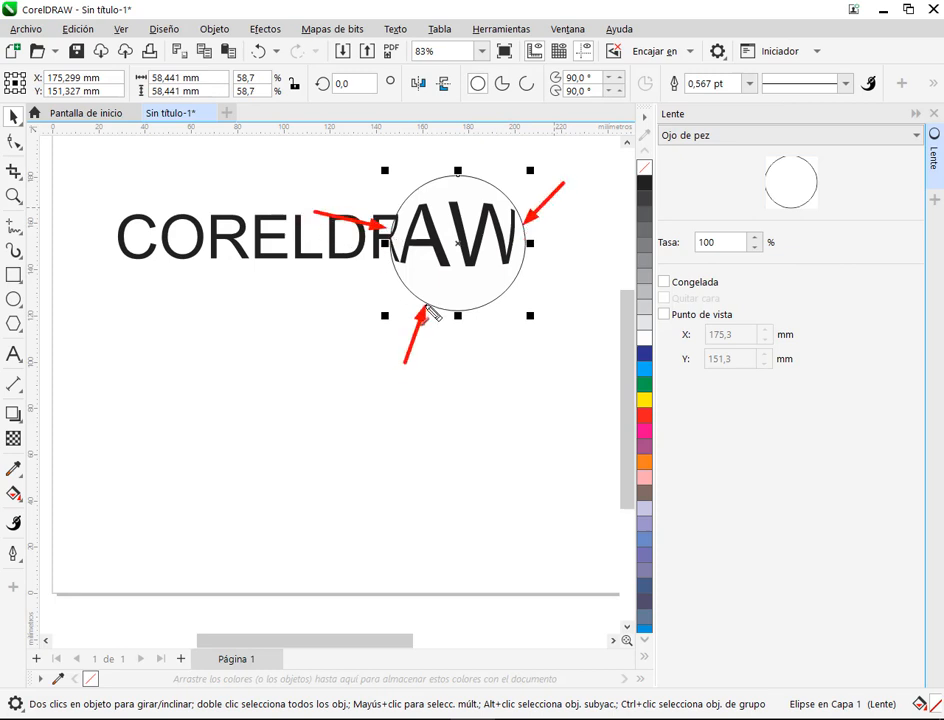
Delete the fisheye circle and draw a new circle about 55 mm in diameter below the end of the text.
{"action": "left_click", "coordinate": [552, 253]}
{"action": "left_click", "coordinate": [493, 252]}
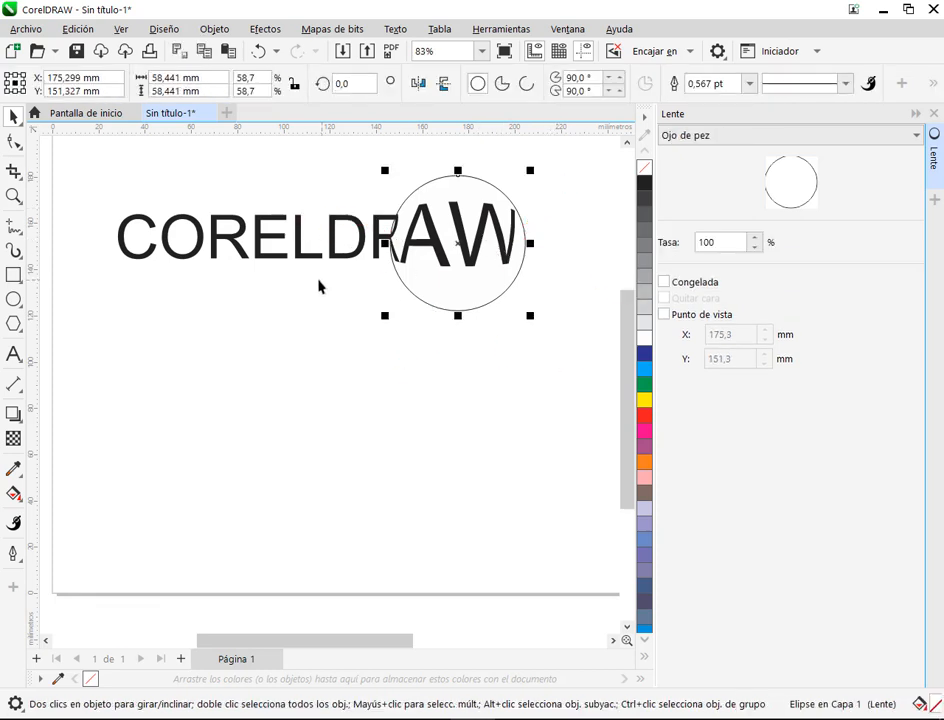
{"action": "key", "text": "Delete"}
{"action": "left_click", "coordinate": [14, 299]}
{"action": "left_click_drag", "start_coordinate": [437, 328], "coordinate": [569, 461]}
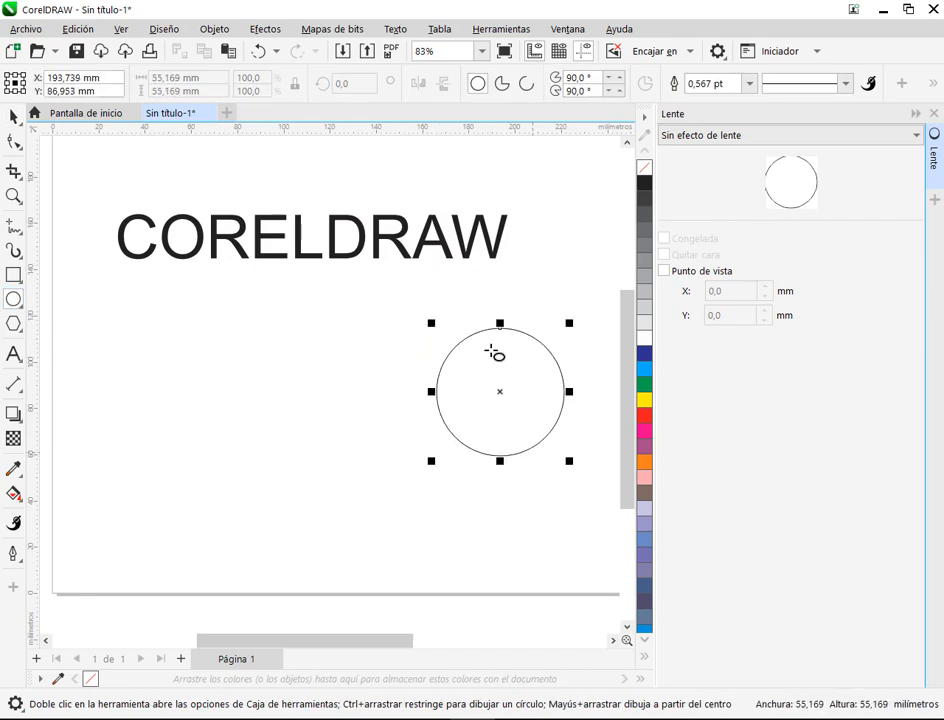
Apply the fisheye lens effect (Ojo de pez) to the new circle below the text.
{"action": "left_click", "coordinate": [265, 29]}
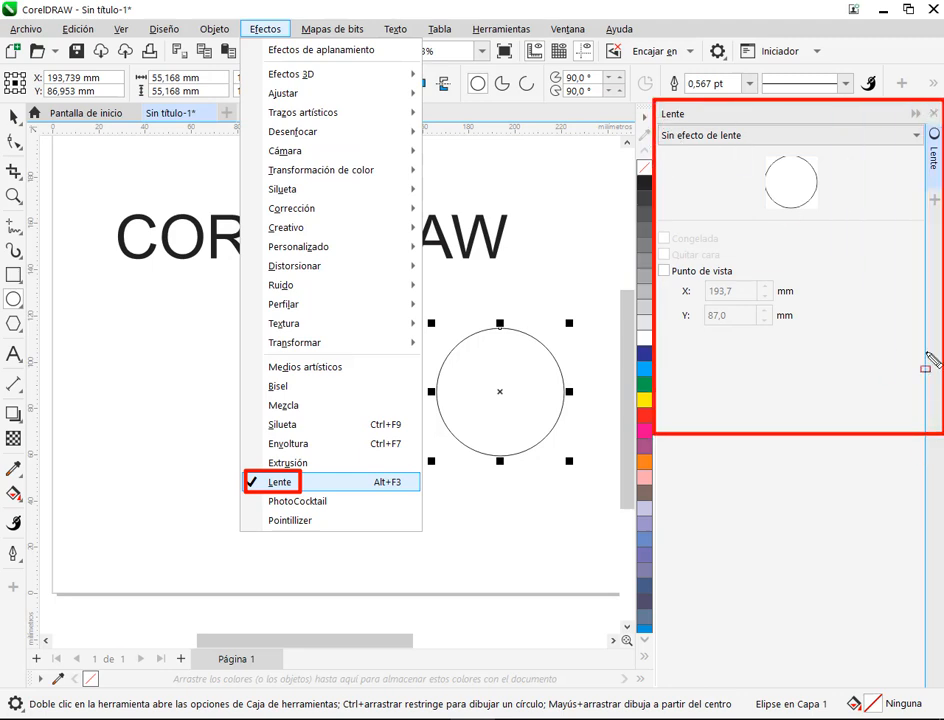
{"action": "key", "text": "Escape"}
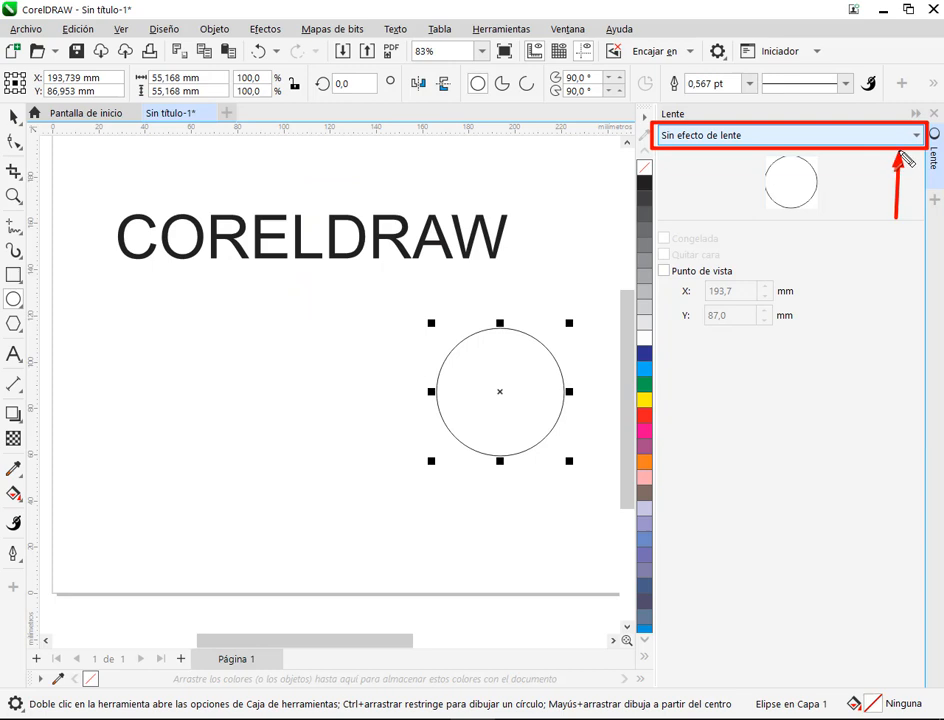
{"action": "left_click", "coordinate": [901, 138]}
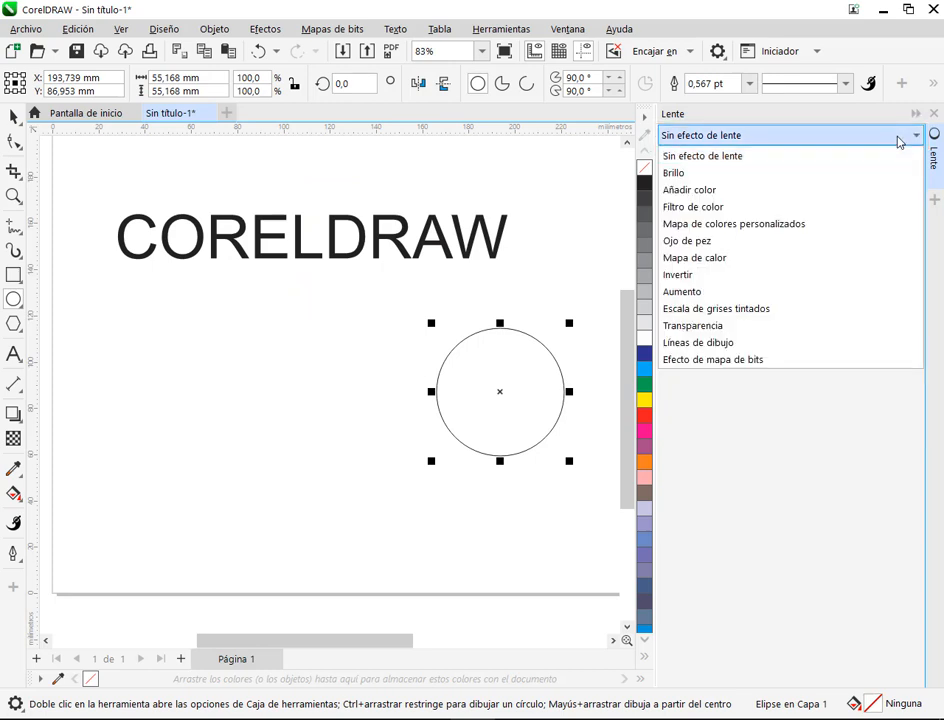
{"action": "left_click", "coordinate": [684, 241]}
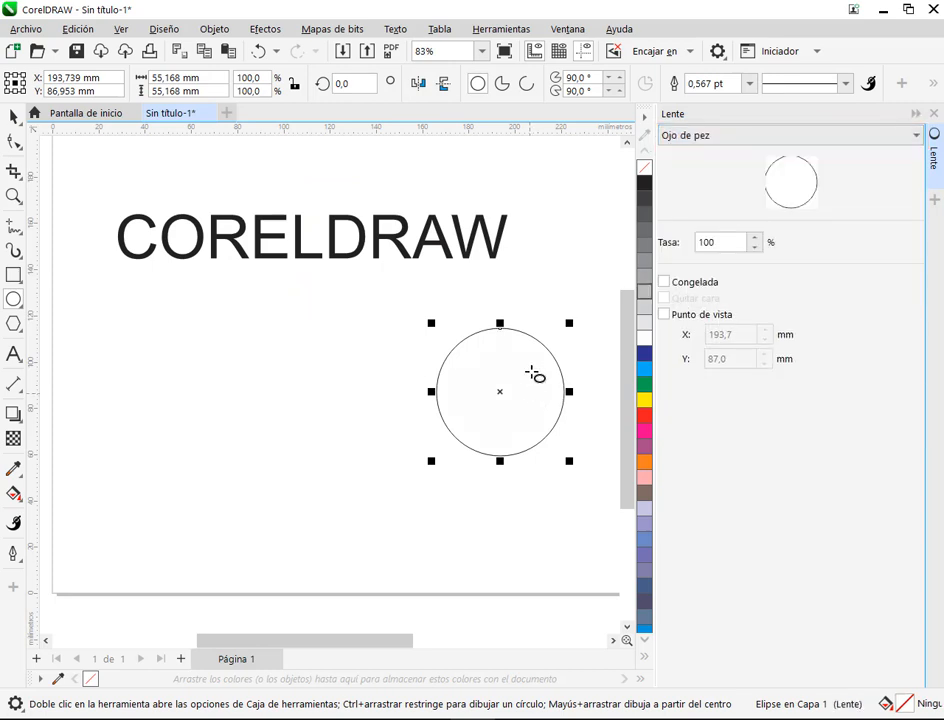
Move the fisheye circle up over the last letters of the CORELDRAW text.
{"action": "mouse_move", "coordinate": [535, 375]}
{"action": "left_mouse_down"}
{"action": "mouse_move", "coordinate": [516, 342]}
{"action": "mouse_move", "coordinate": [481, 385]}
{"action": "mouse_move", "coordinate": [535, 392]}
{"action": "left_mouse_up"}
{"action": "key", "text": "Delete"}
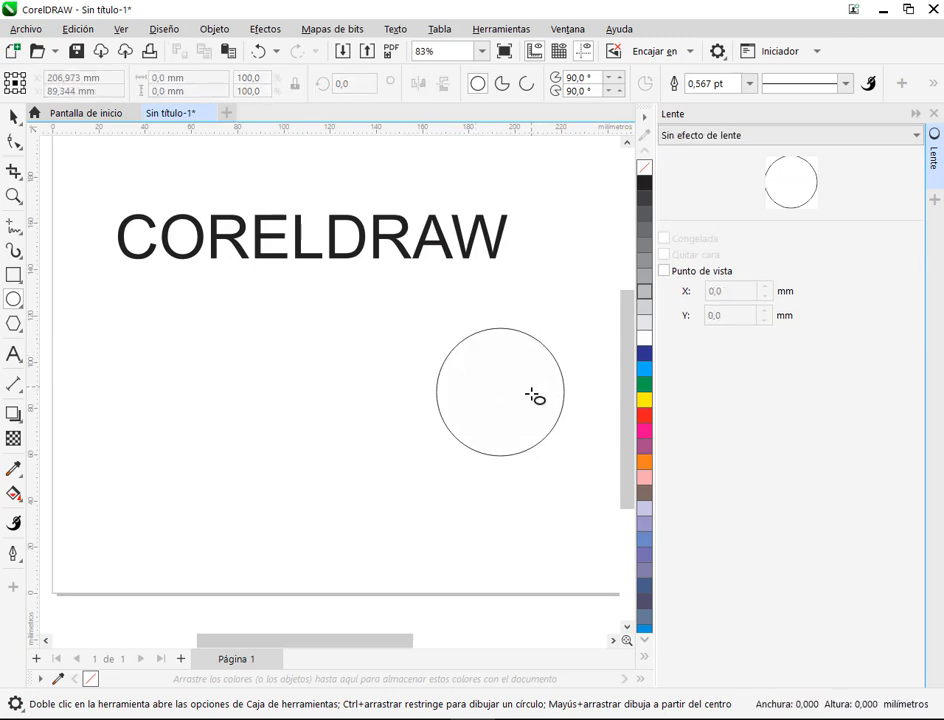
{"action": "left_click", "coordinate": [535, 396]}
{"action": "left_click", "coordinate": [14, 117]}
{"action": "left_click_drag", "start_coordinate": [501, 345], "coordinate": [462, 198]}
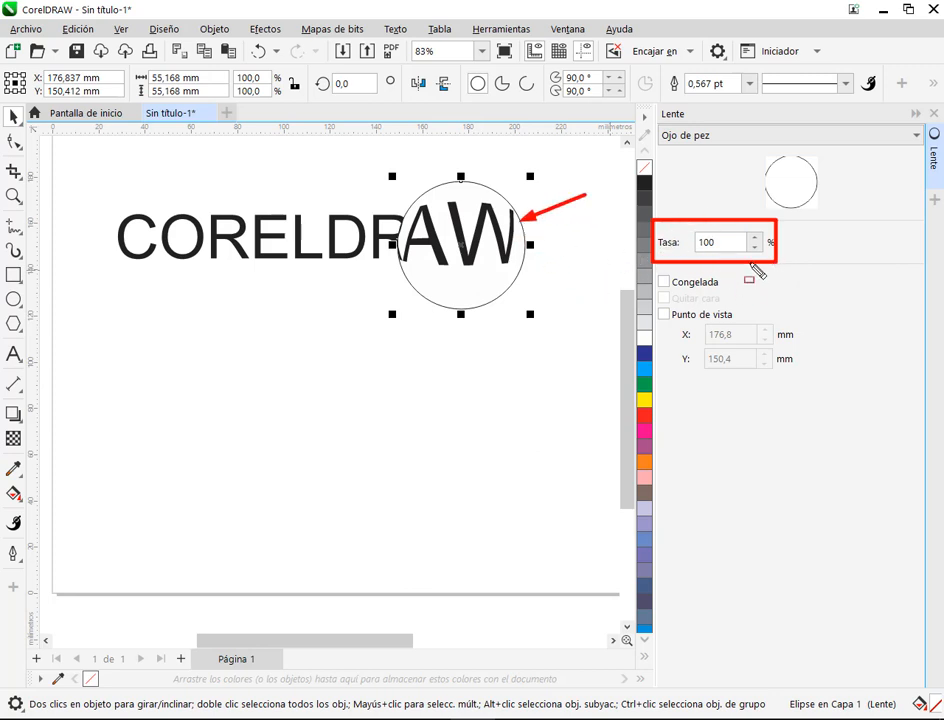
Try fisheye rates of 195 %, -330 % and -130 % on the circle over the last letters.
{"action": "left_click", "coordinate": [756, 238]}
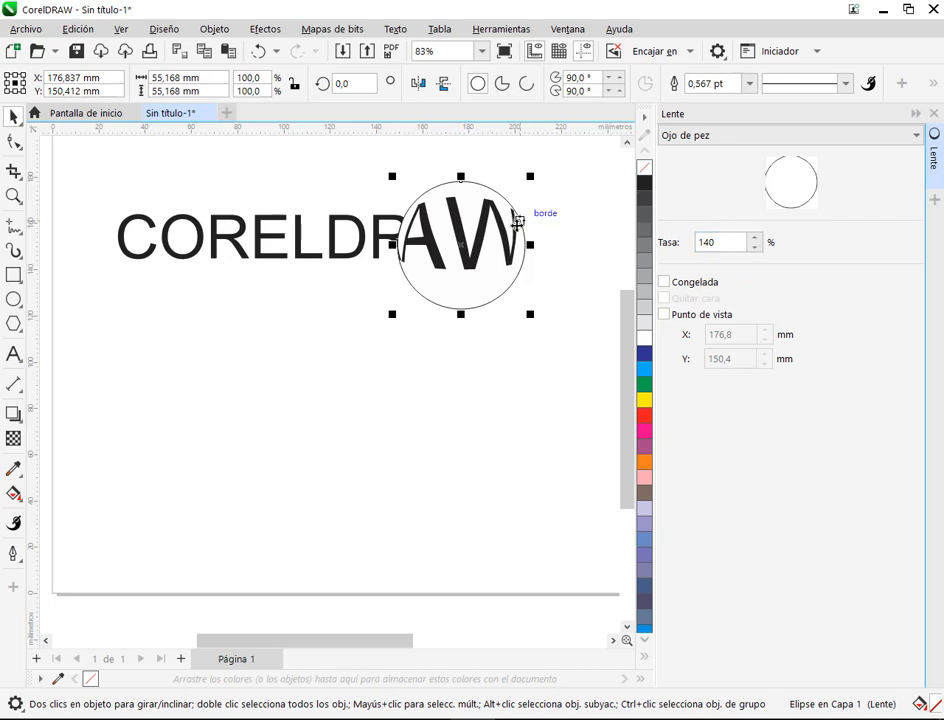
{"action": "left_click", "coordinate": [756, 238]}
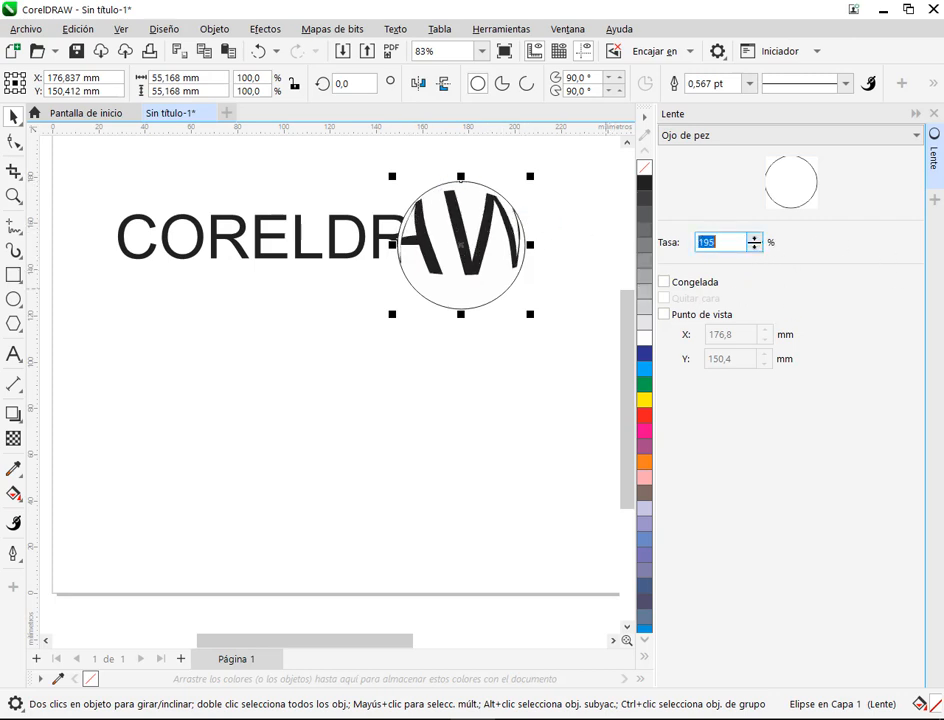
{"action": "left_click_drag", "start_coordinate": [754, 243], "coordinate": [760, 297]}
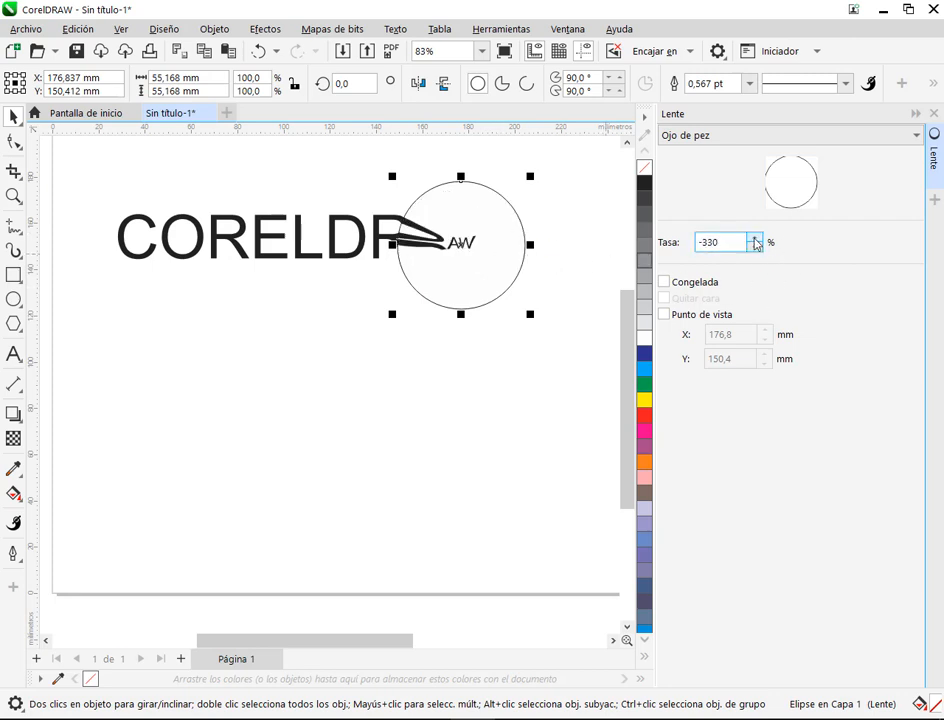
{"action": "left_click", "coordinate": [755, 235]}
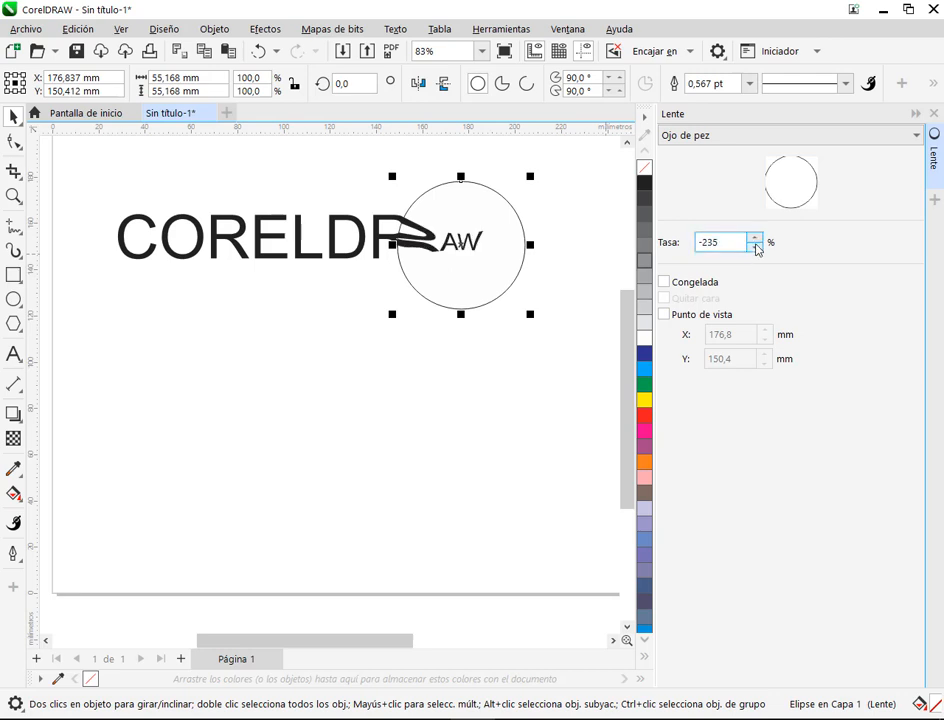
{"action": "left_click_drag", "start_coordinate": [755, 242], "coordinate": [756, 228]}
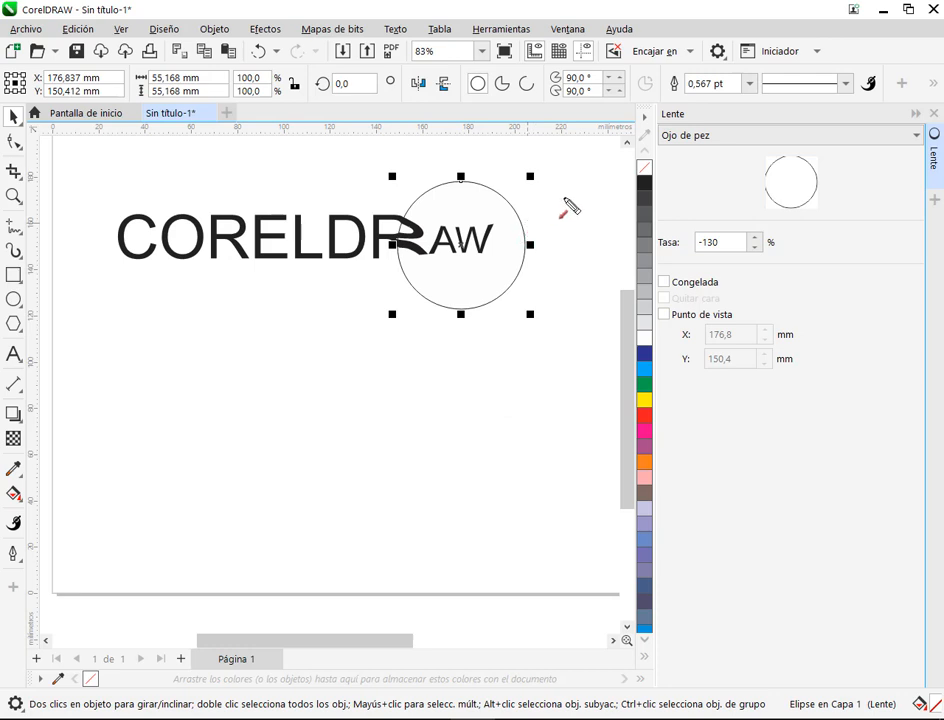
{"action": "left_click_drag", "start_coordinate": [565, 198], "coordinate": [491, 247]}
{"action": "left_click_drag", "start_coordinate": [363, 192], "coordinate": [421, 235]}
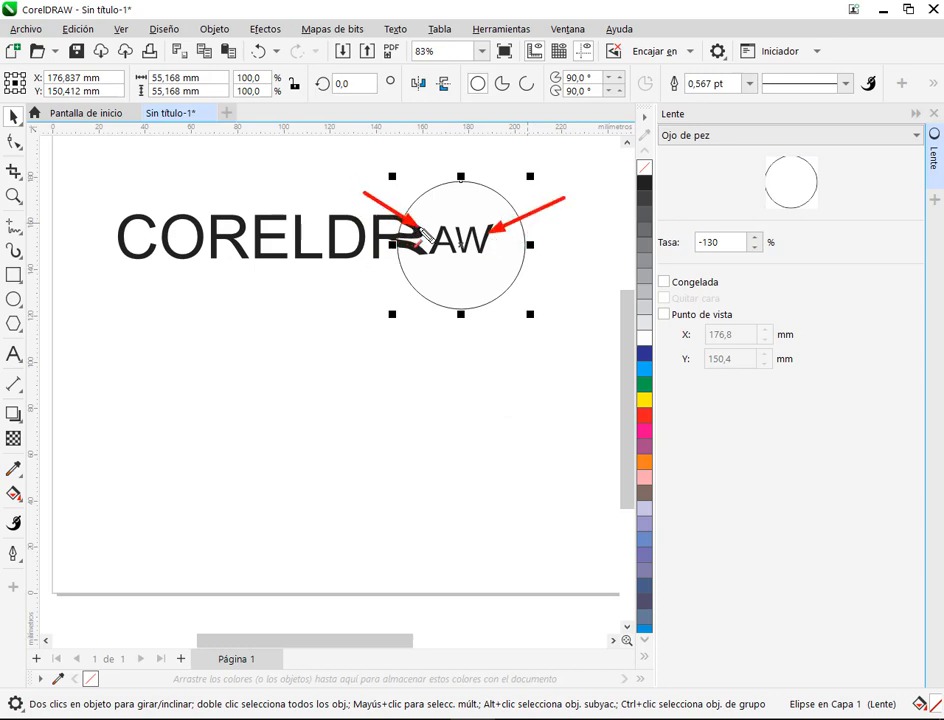
{"action": "key", "text": "Escape"}
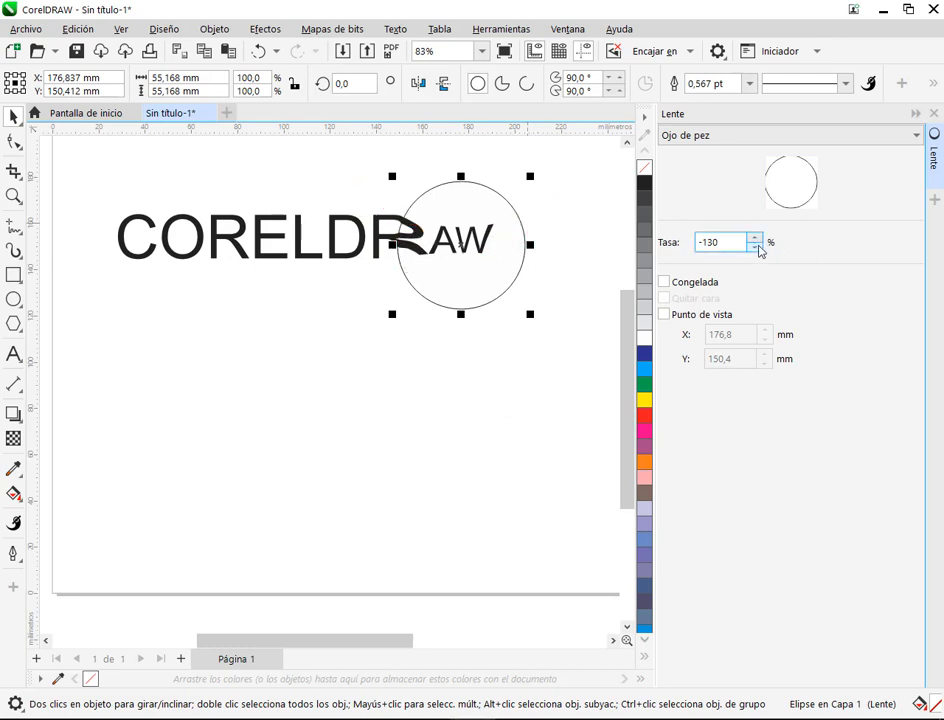
Set the fisheye rate to 100 % and shift the circle slightly lower over the end of the text.
{"action": "type", "text": "0"}
{"action": "key", "text": "Return"}
{"action": "left_click", "coordinate": [500, 277]}
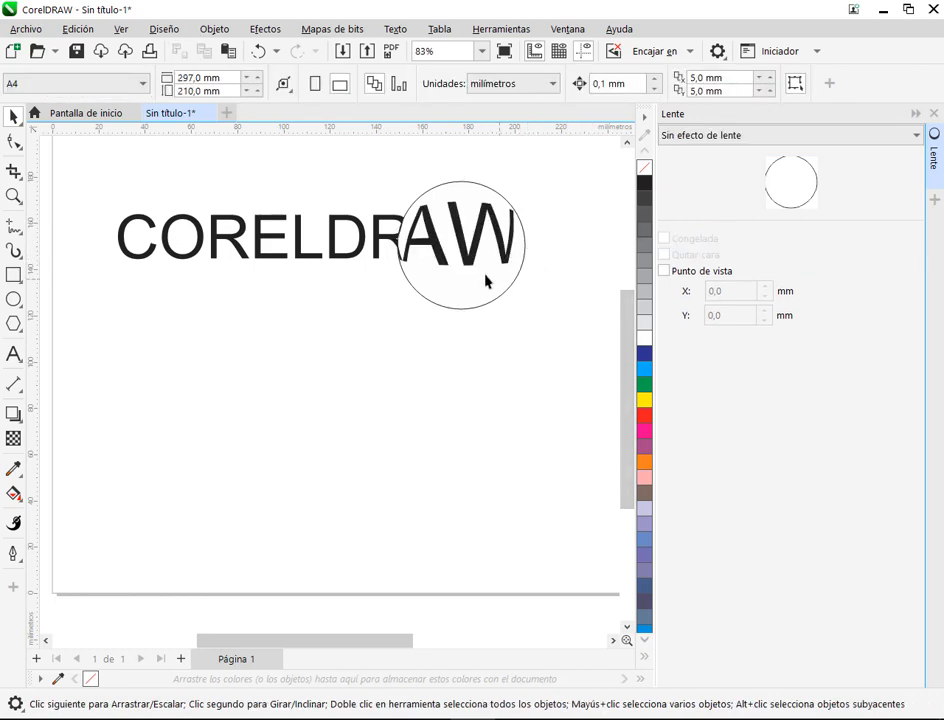
{"action": "left_click", "coordinate": [476, 284]}
{"action": "left_click_drag", "start_coordinate": [476, 284], "coordinate": [476, 258]}
Switch to the MANUAL COREL.pdf document to examine the stamp and magnifying glass composition, and return to CorelDRAW.
{"action": "left_click", "coordinate": [202, 719]}
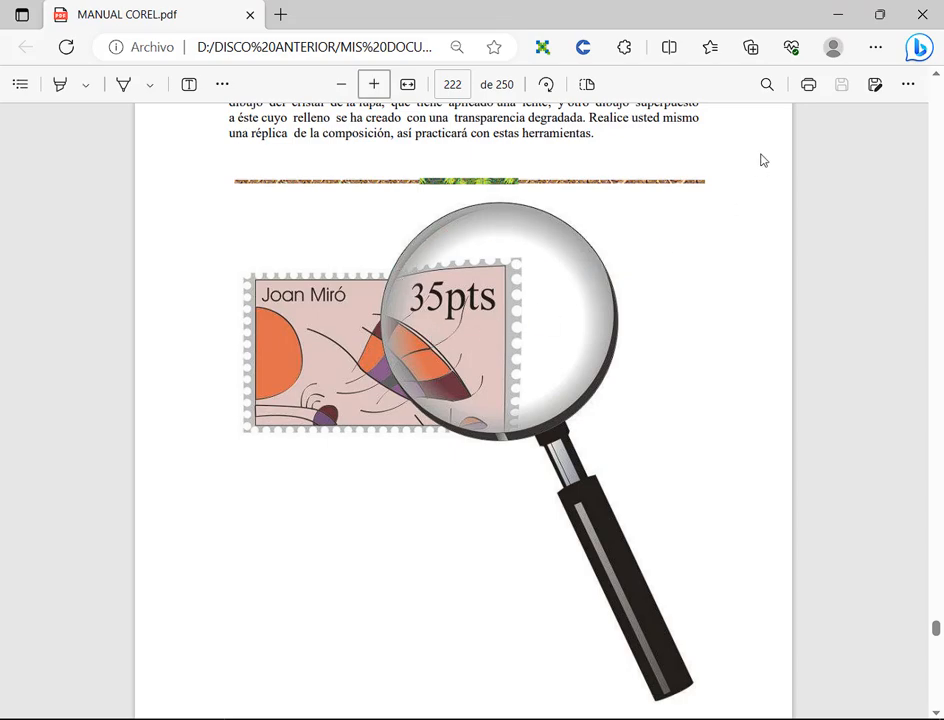
{"action": "left_click", "coordinate": [836, 15]}
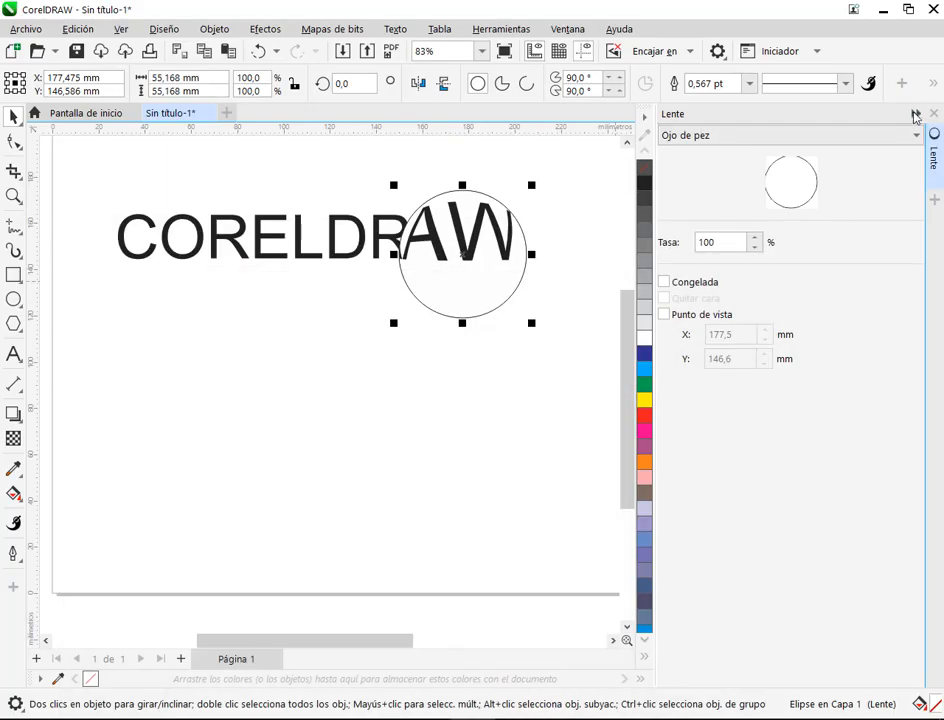
Move the fisheye circle aside onto the page's right edge and draw a circle about 78 mm in diameter over the letters RAW.
{"action": "left_click_drag", "start_coordinate": [653, 276], "coordinate": [649, 376]}
{"action": "left_click_drag", "start_coordinate": [629, 305], "coordinate": [745, 286]}
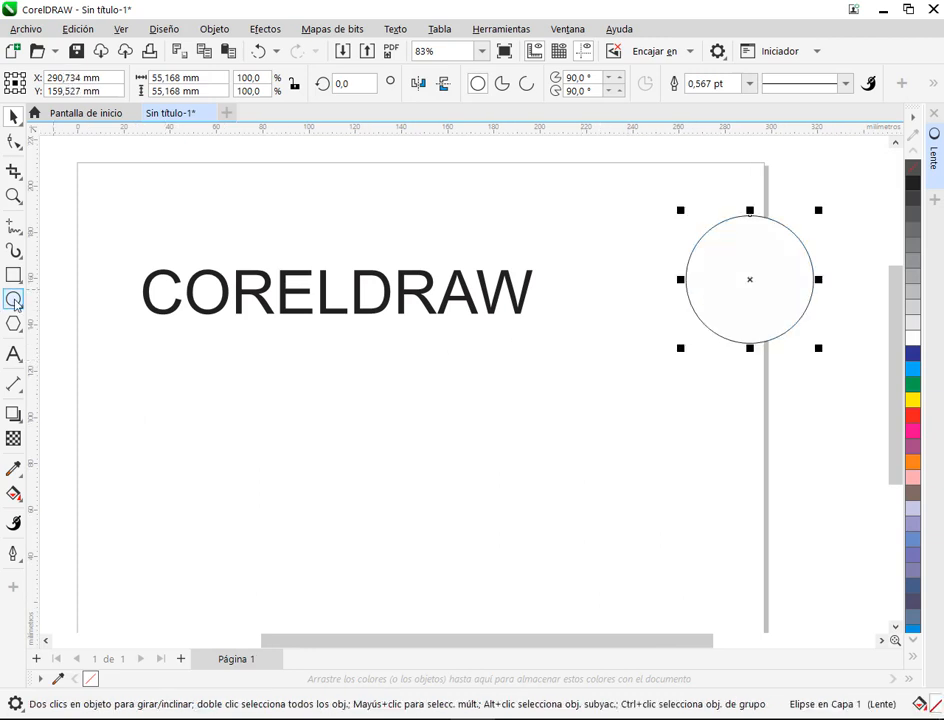
{"action": "left_click", "coordinate": [14, 300]}
{"action": "mouse_move", "coordinate": [388, 377]}
{"action": "left_mouse_down"}
{"action": "mouse_move", "coordinate": [449, 442]}
{"action": "mouse_move", "coordinate": [571, 537]}
{"action": "mouse_move", "coordinate": [573, 562]}
{"action": "left_mouse_up"}
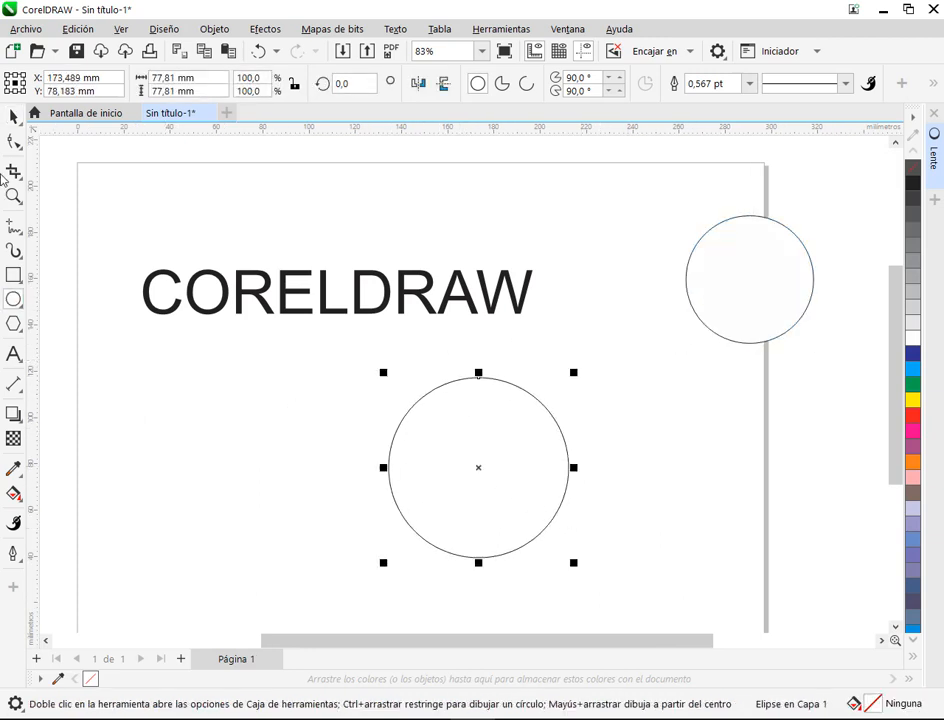
{"action": "left_click", "coordinate": [14, 117]}
{"action": "mouse_move", "coordinate": [464, 413]}
{"action": "left_mouse_down"}
{"action": "mouse_move", "coordinate": [458, 270]}
{"action": "mouse_move", "coordinate": [475, 258]}
{"action": "left_mouse_up"}
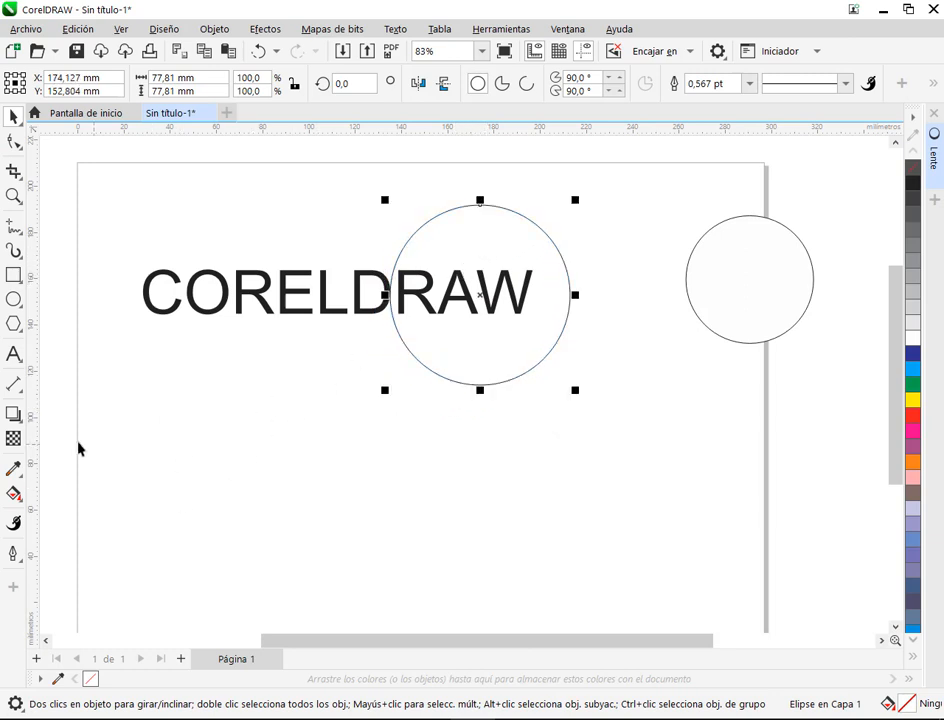
Fill the large circle with an elliptical gradient running from white at the centre to black at the rim.
{"action": "left_click", "coordinate": [14, 495]}
{"action": "left_click", "coordinate": [97, 497]}
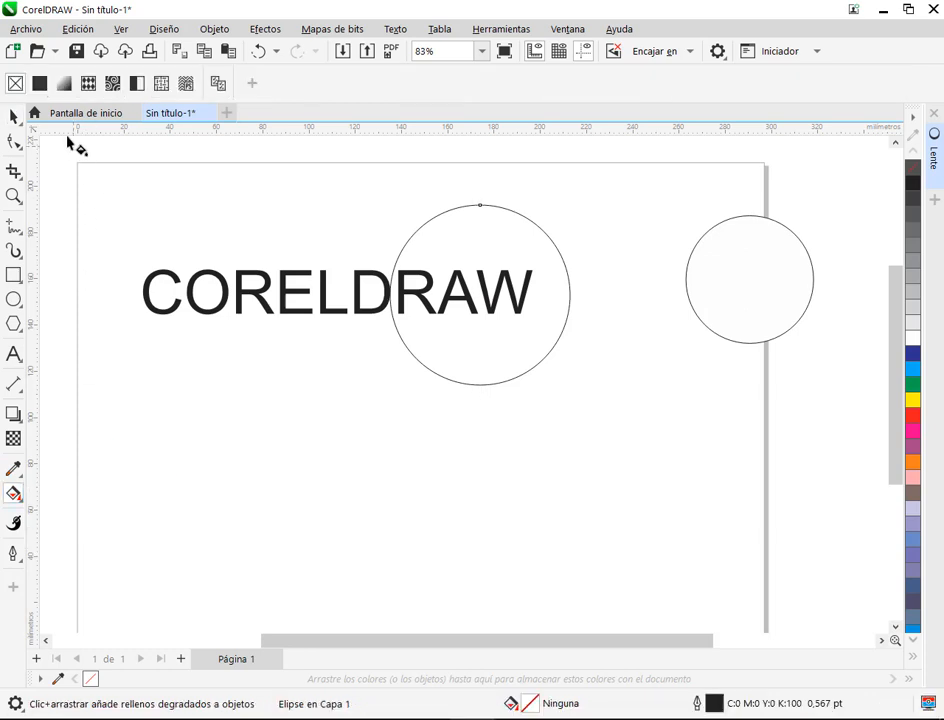
{"action": "left_click", "coordinate": [63, 83]}
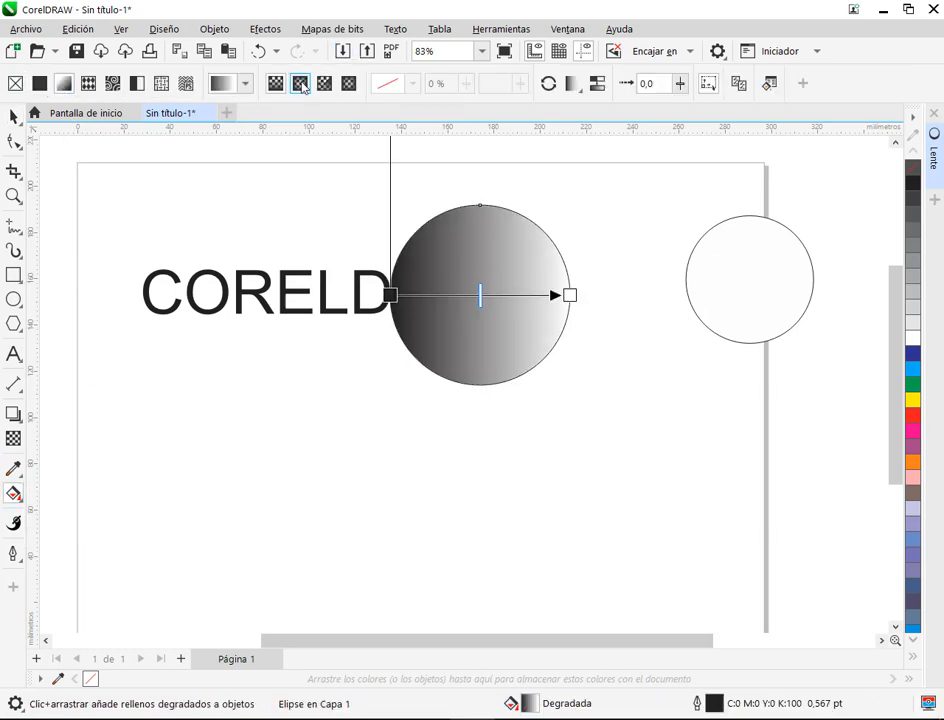
{"action": "left_click", "coordinate": [300, 84]}
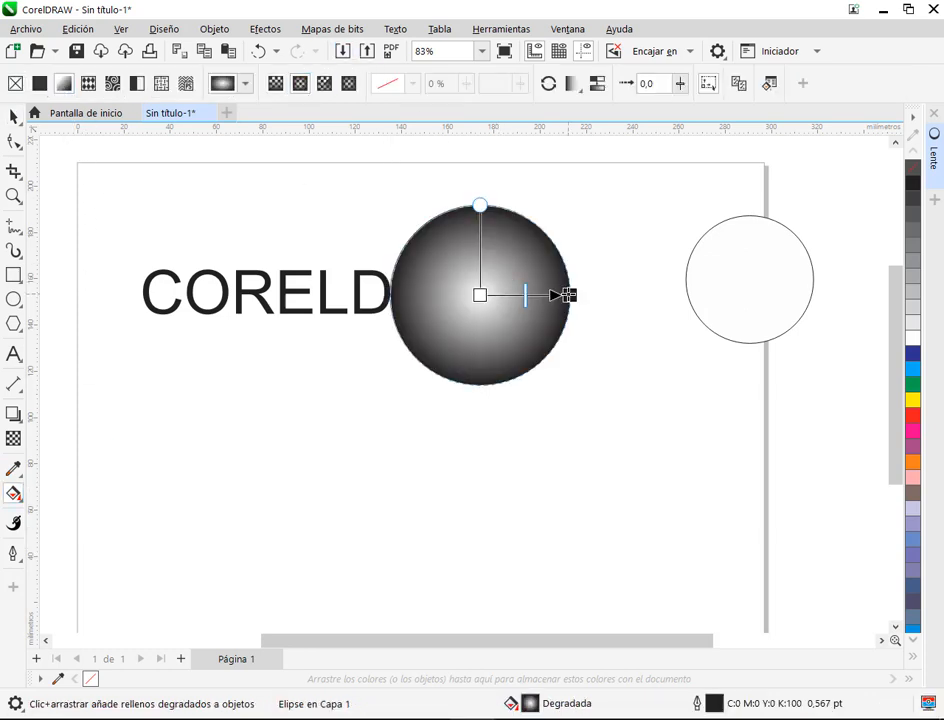
Turn the gradient axis toward the circle's upper right and set its outer colour to grey, C47 M44 Y40 K5.
{"action": "left_click_drag", "start_coordinate": [568, 294], "coordinate": [550, 240]}
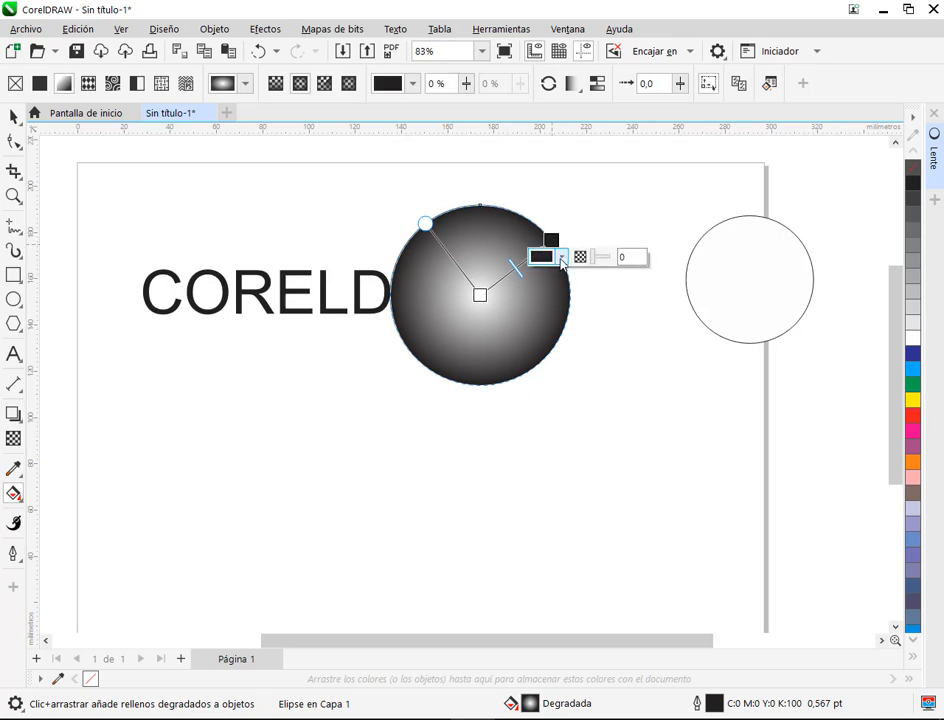
{"action": "left_click", "coordinate": [562, 257]}
{"action": "left_click", "coordinate": [548, 389]}
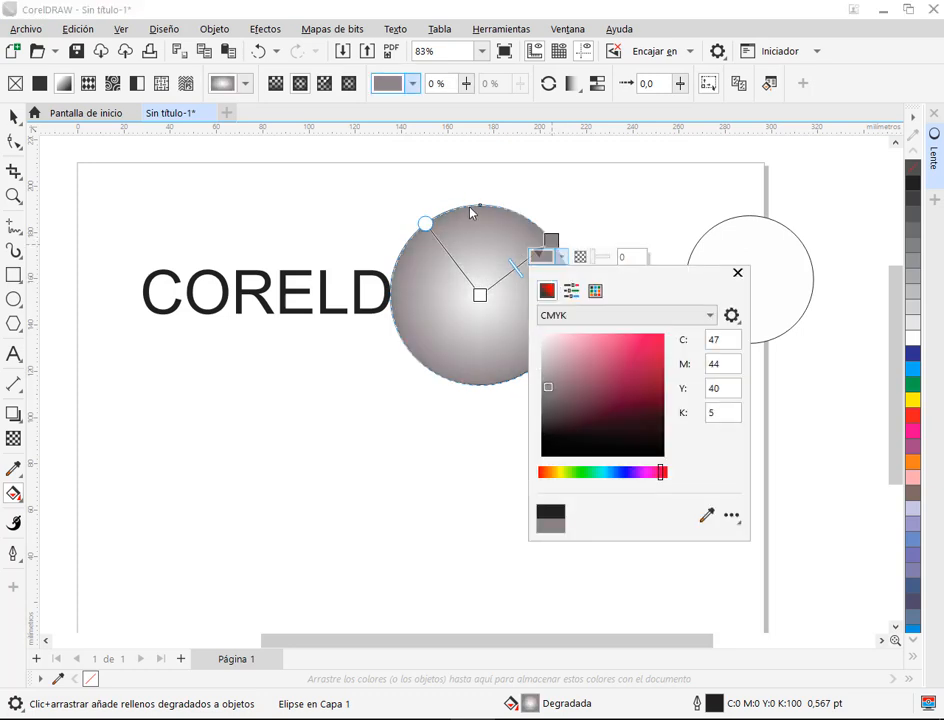
Adjust the gradient's midpoint and shift it outward so the grey shading stays close to the circle's rim.
{"action": "left_click", "coordinate": [512, 283]}
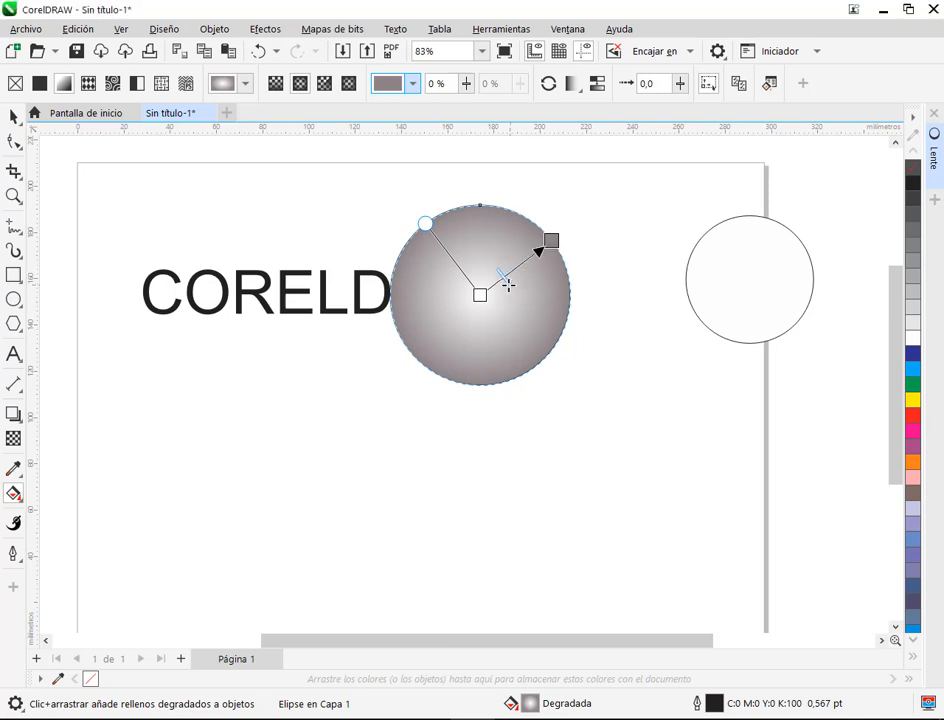
{"action": "left_click", "coordinate": [546, 244]}
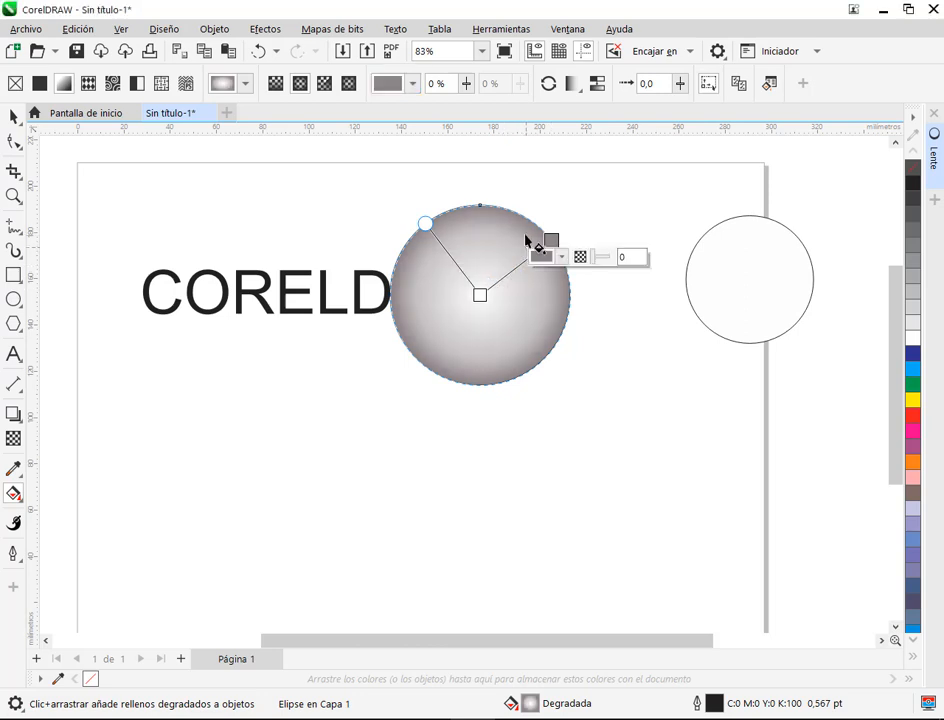
{"action": "scroll", "coordinate": [512, 232], "scroll_direction": "up", "scroll_amount": 3}
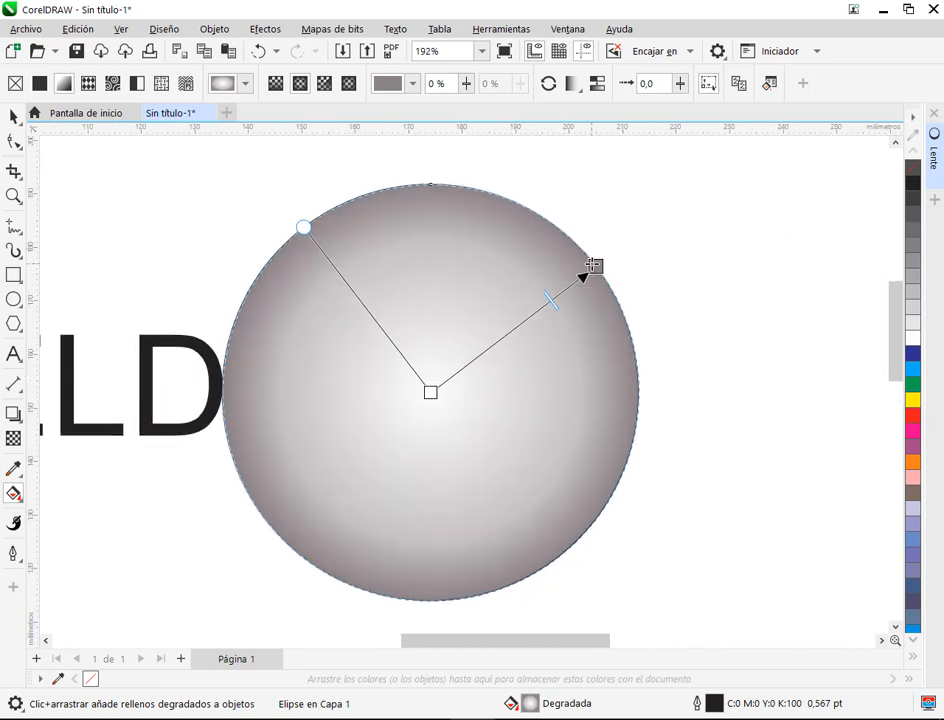
{"action": "left_click", "coordinate": [565, 292]}
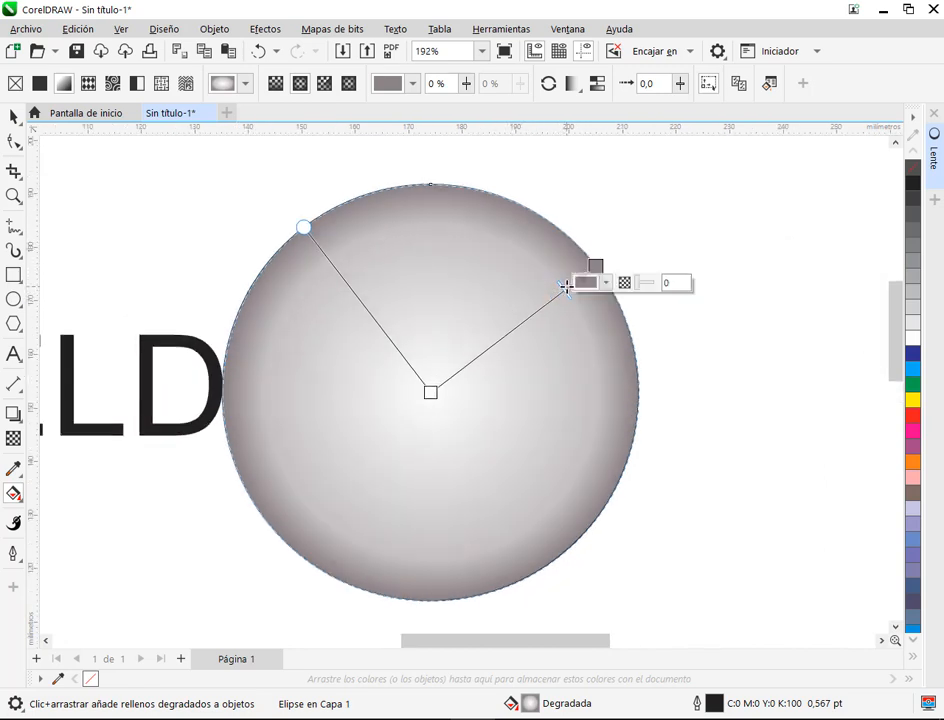
Nudge the gradient-filled circle slightly upward over the text and deselect it.
{"action": "left_click", "coordinate": [12, 118]}
{"action": "left_click_drag", "start_coordinate": [581, 354], "coordinate": [484, 388]}
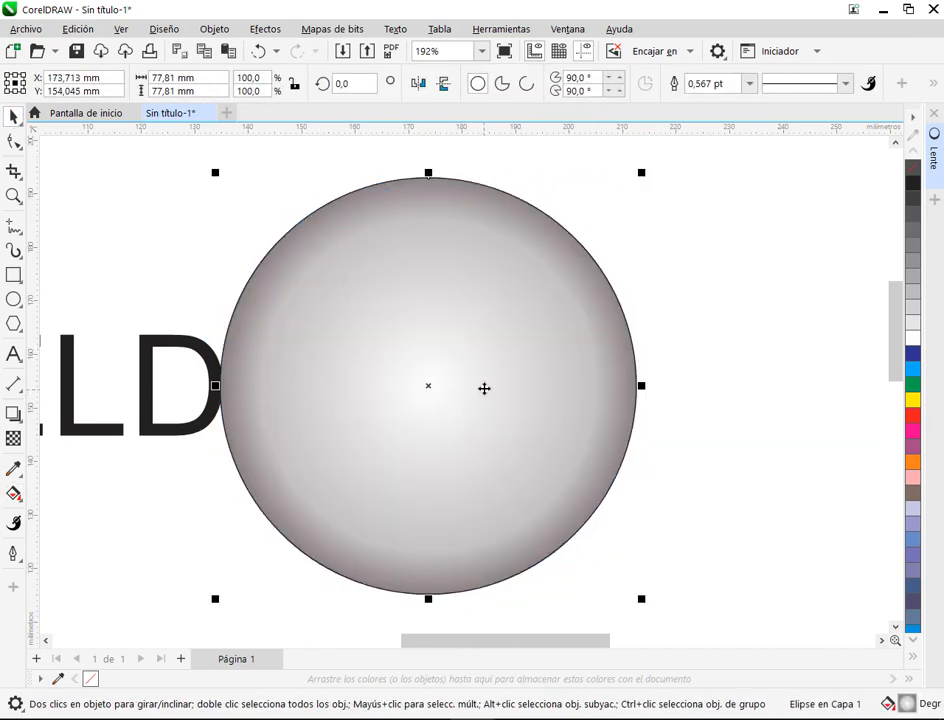
{"action": "left_click", "coordinate": [772, 418]}
{"action": "scroll", "coordinate": [660, 415], "scroll_direction": "down", "scroll_amount": 3}
{"action": "left_click_drag", "start_coordinate": [678, 421], "coordinate": [449, 402]}
{"action": "scroll", "coordinate": [430, 385], "scroll_direction": "down", "scroll_amount": 1}
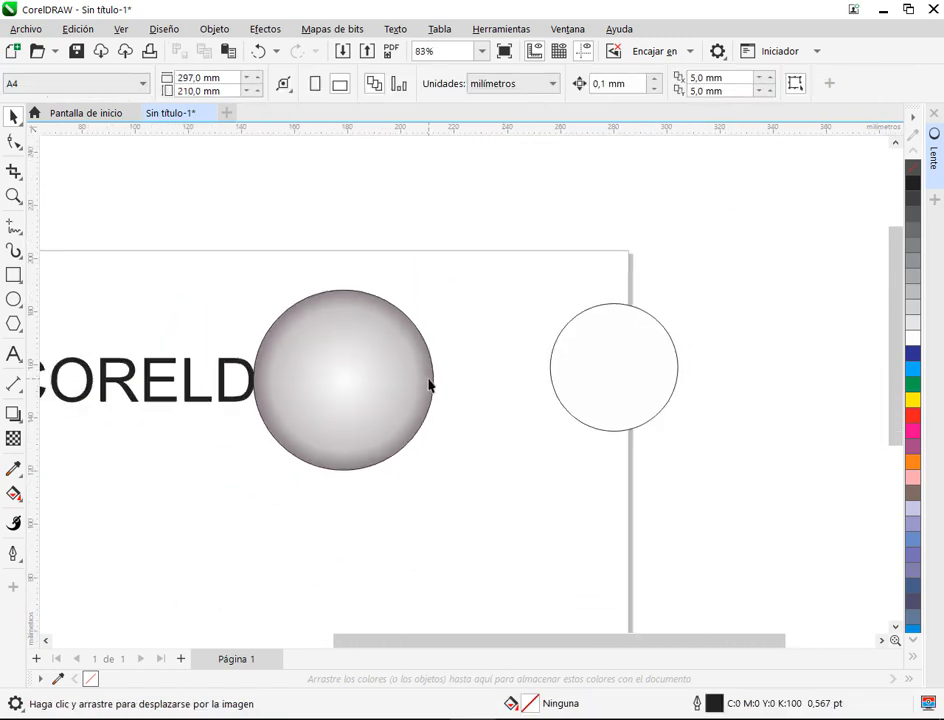
Delete the gradient-filled circle, and clear the CORELDRAW text and the fisheye circle from the page.
{"action": "left_click", "coordinate": [355, 423]}
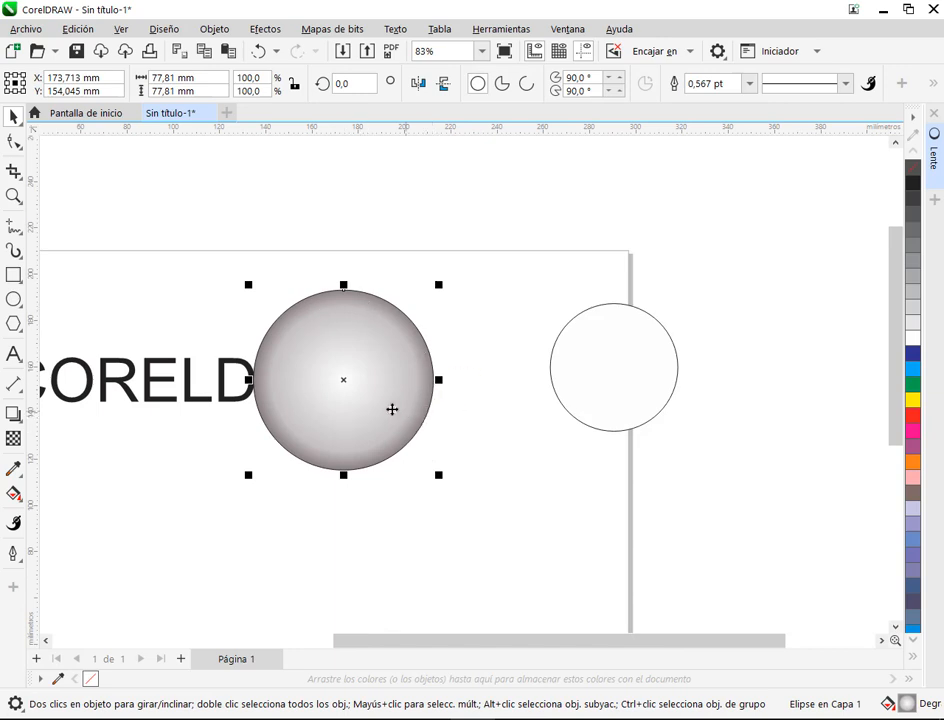
{"action": "key", "text": "Delete"}
{"action": "scroll", "coordinate": [602, 362], "scroll_direction": "down", "scroll_amount": 3}
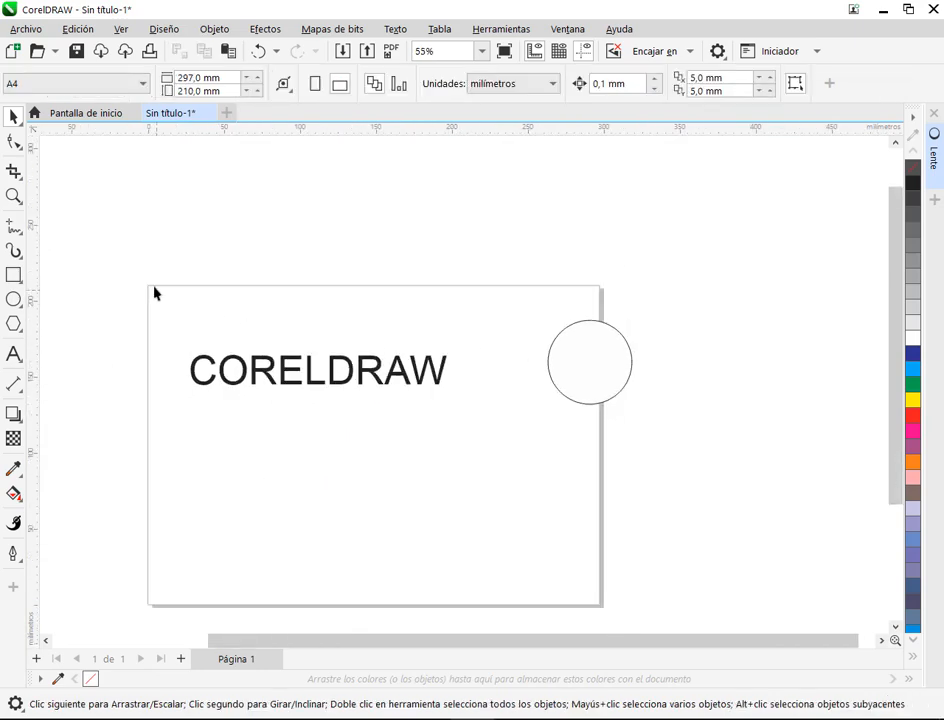
{"action": "left_click_drag", "start_coordinate": [124, 288], "coordinate": [852, 551]}
{"action": "key", "text": "Delete"}
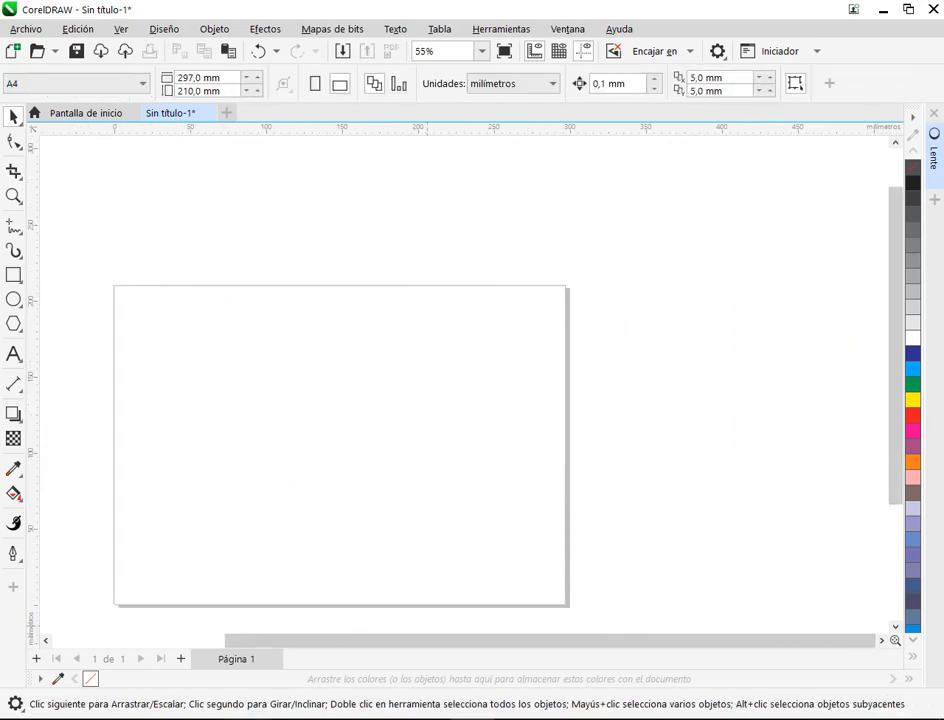
Switch to the MANUAL COREL.pdf document and examine the stamp and magnifying glass illustration on page 222 close up.
{"action": "left_click", "coordinate": [99, 628]}
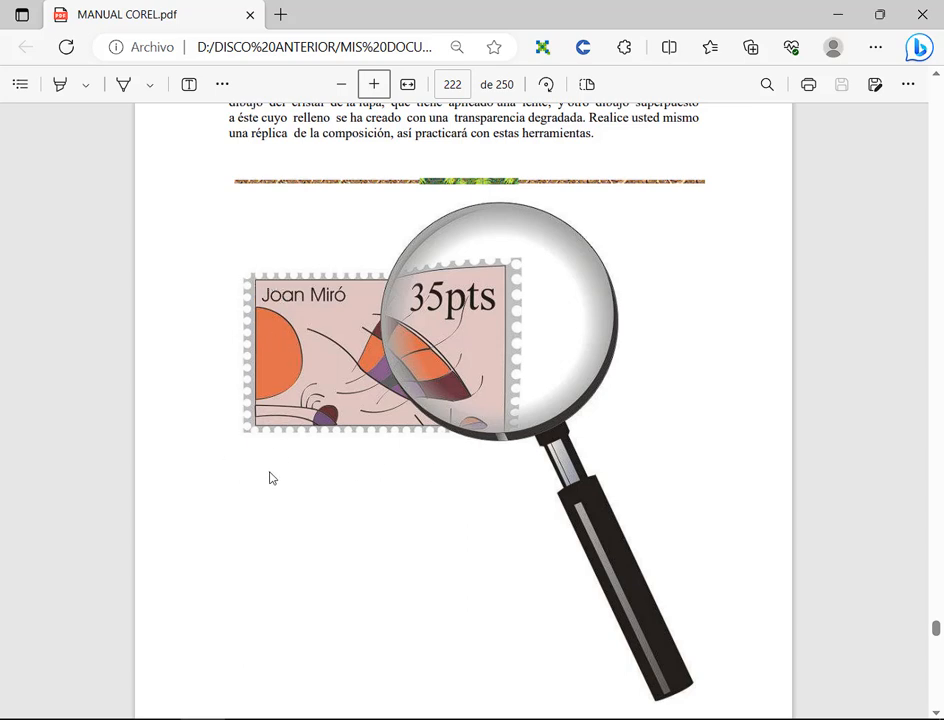
{"action": "scroll", "coordinate": [336, 467], "scroll_direction": "up", "scroll_amount": 2}
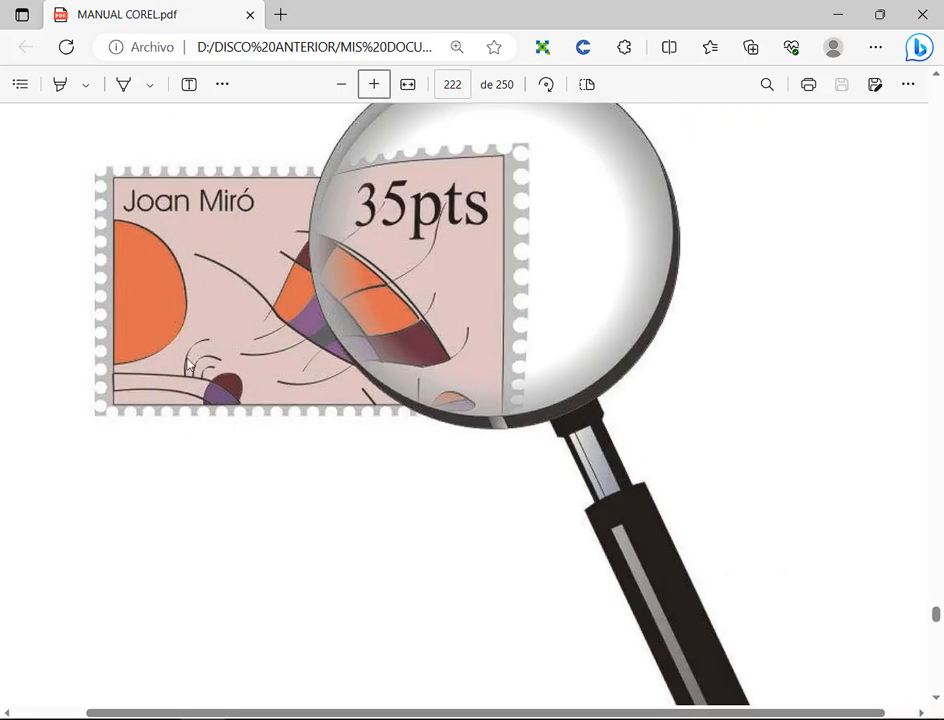
Examine the stamp's small curved strokes and the lines around its coloured shapes in the manual illustration.
{"action": "left_click_drag", "start_coordinate": [172, 332], "coordinate": [229, 389]}
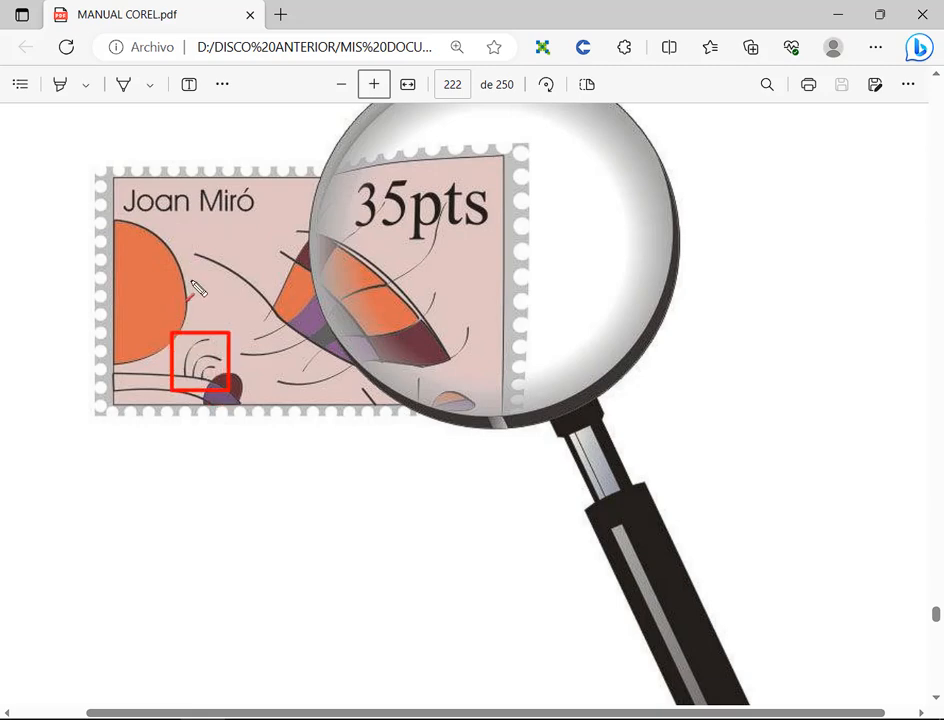
{"action": "left_click_drag", "start_coordinate": [191, 285], "coordinate": [195, 338]}
{"action": "mouse_move", "coordinate": [230, 427]}
{"action": "left_mouse_down"}
{"action": "mouse_move", "coordinate": [211, 373]}
{"action": "mouse_move", "coordinate": [250, 355]}
{"action": "mouse_move", "coordinate": [233, 341]}
{"action": "left_mouse_up"}
{"action": "key", "text": "Escape"}
{"action": "left_click_drag", "start_coordinate": [293, 410], "coordinate": [301, 345]}
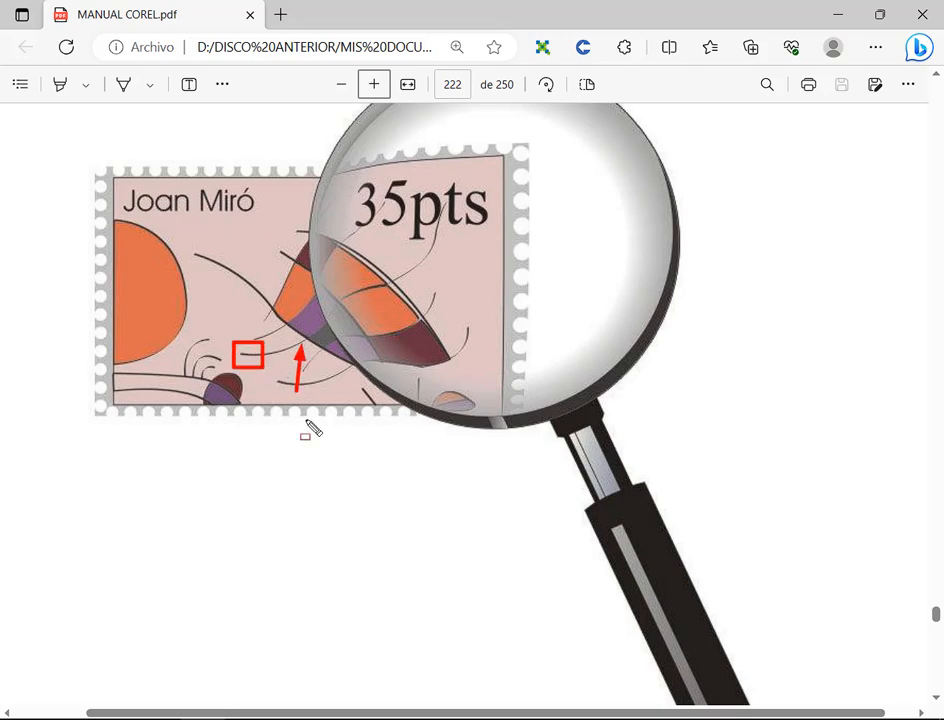
{"action": "key", "text": "Escape"}
Show the complete page 222 illustration, switch to CorelDRAW, and paste a screenshot of it into the document.
{"action": "scroll", "coordinate": [331, 343], "scroll_direction": "down", "scroll_amount": 3}
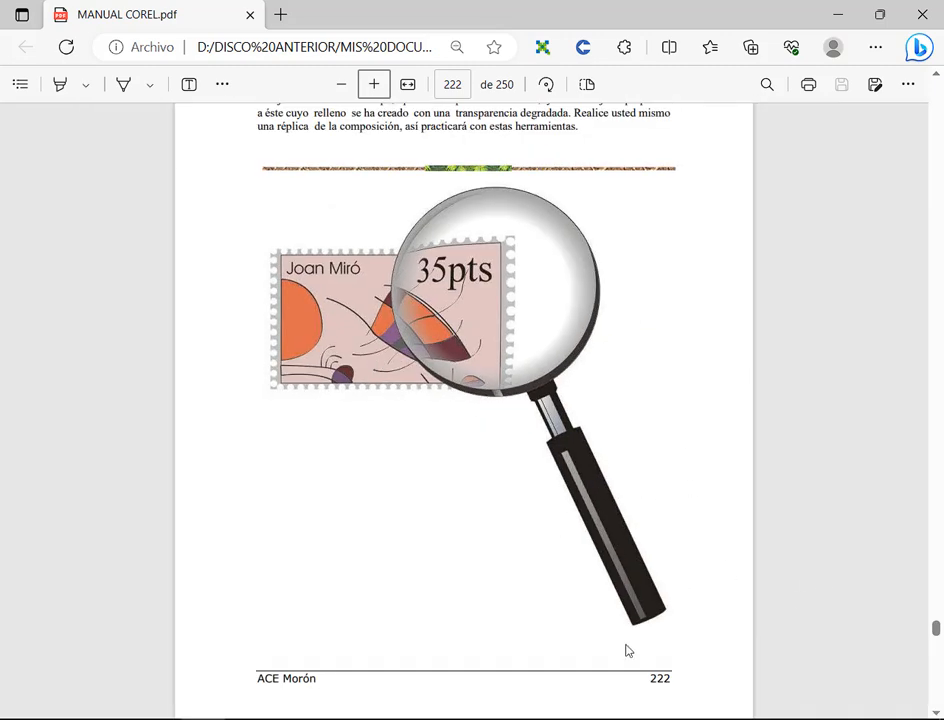
{"action": "key", "text": "alt+Tab"}
{"action": "scroll", "coordinate": [299, 390], "scroll_direction": "down", "scroll_amount": 1}
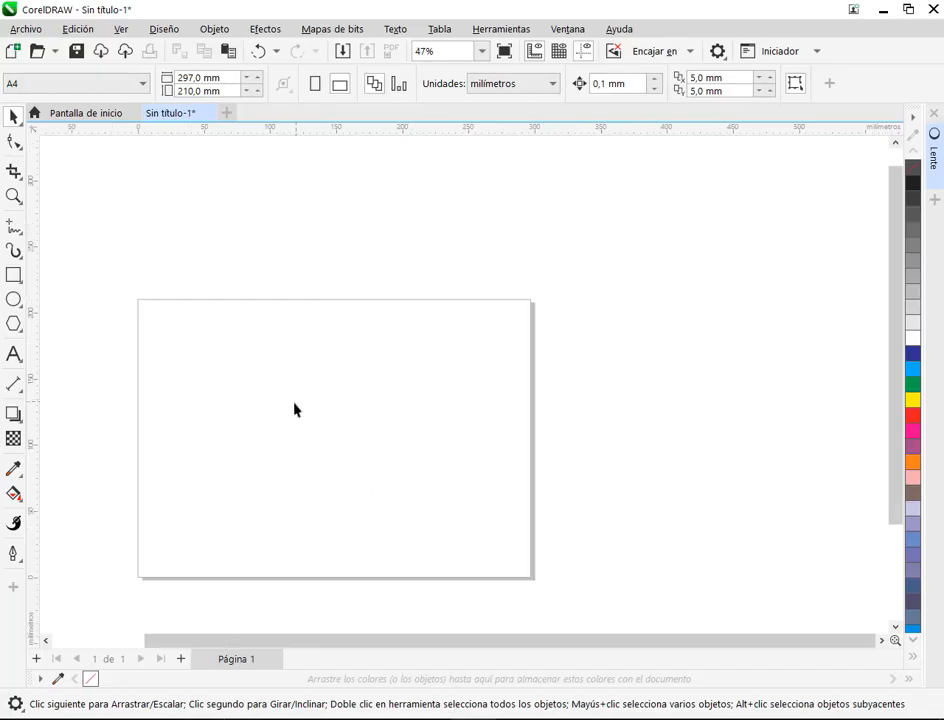
{"action": "left_click_drag", "start_coordinate": [280, 390], "coordinate": [306, 343]}
{"action": "key", "text": "ctrl+v"}
Crop the pasted screenshot to the stamp and magnifying glass, about 207 × 225 mm.
{"action": "left_click", "coordinate": [13, 172]}
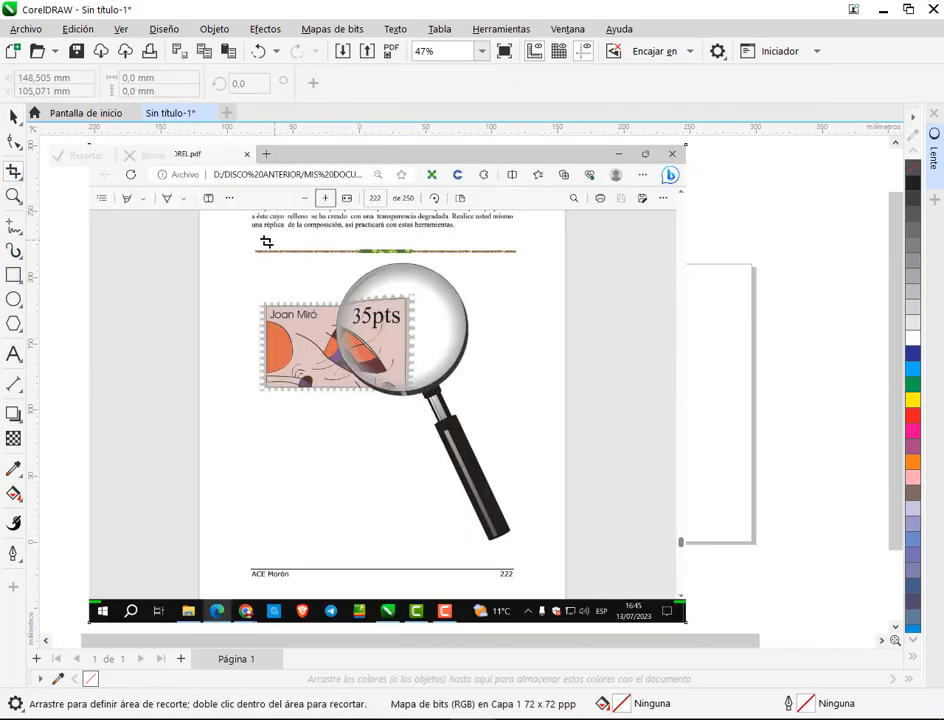
{"action": "left_click_drag", "start_coordinate": [255, 257], "coordinate": [528, 553]}
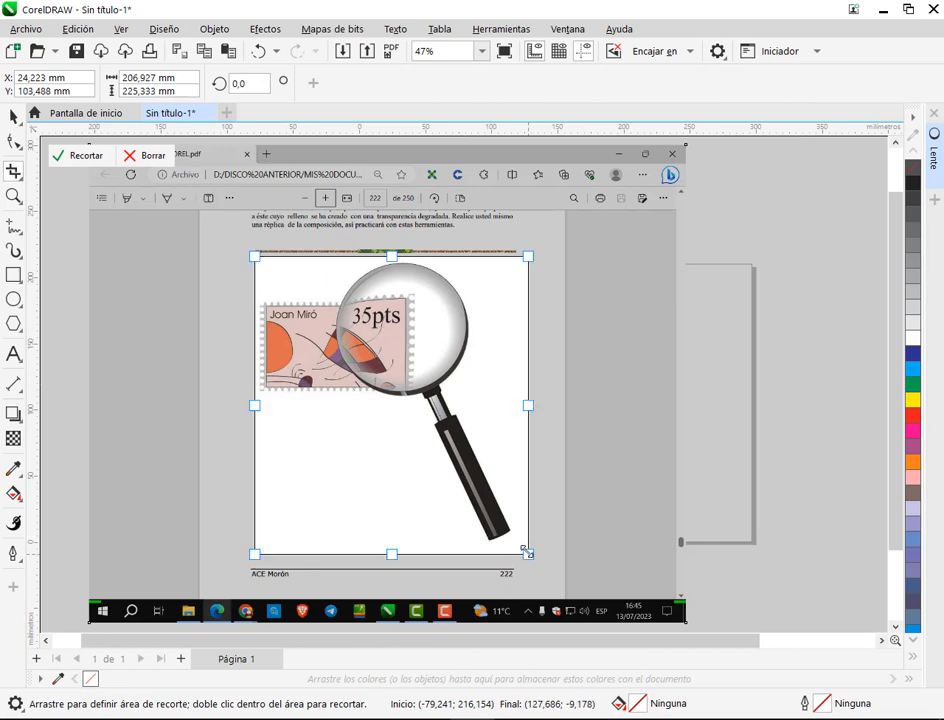
{"action": "double_click", "coordinate": [404, 339]}
{"action": "left_click", "coordinate": [13, 117]}
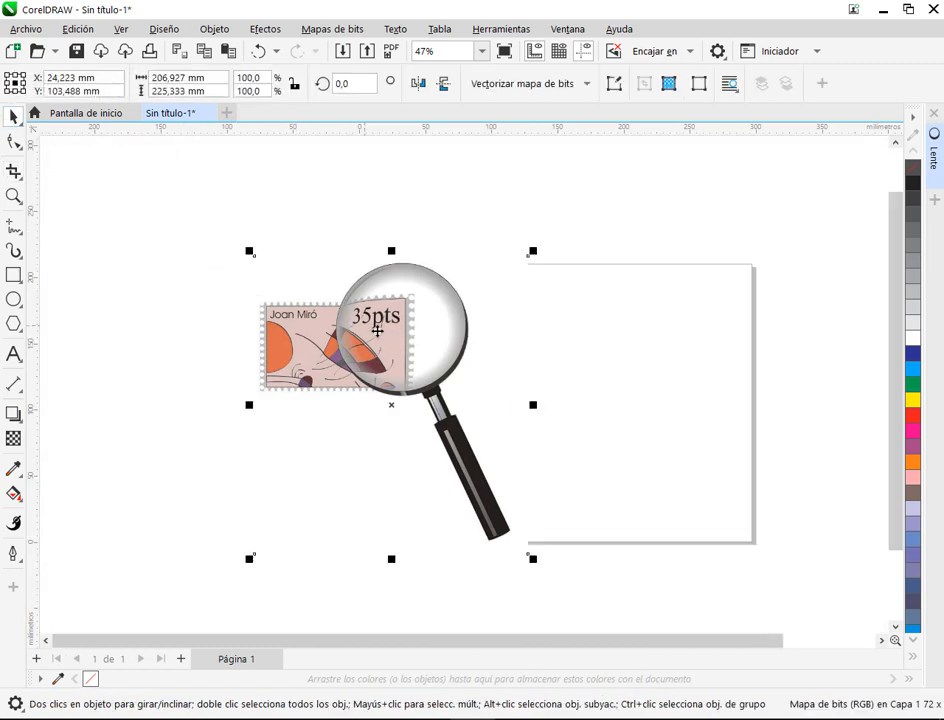
Change the page to portrait, scale the cropped reference image to about 58.2%, and place it outside the page beside its upper edge.
{"action": "left_click_drag", "start_coordinate": [375, 329], "coordinate": [299, 337]}
{"action": "left_click", "coordinate": [708, 367]}
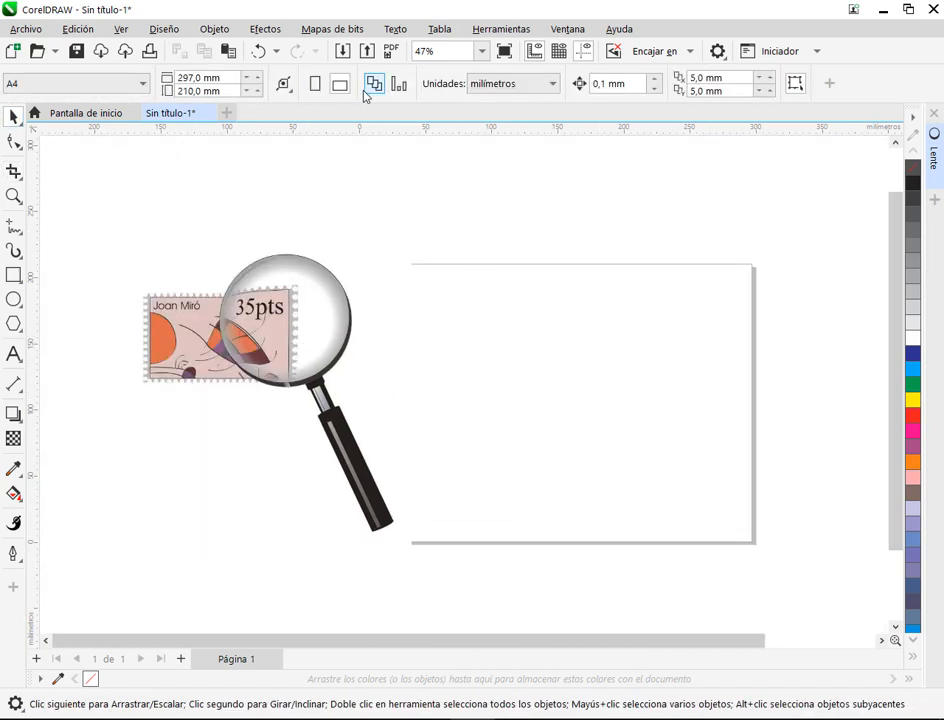
{"action": "left_click", "coordinate": [315, 83]}
{"action": "left_click_drag", "start_coordinate": [295, 361], "coordinate": [316, 320]}
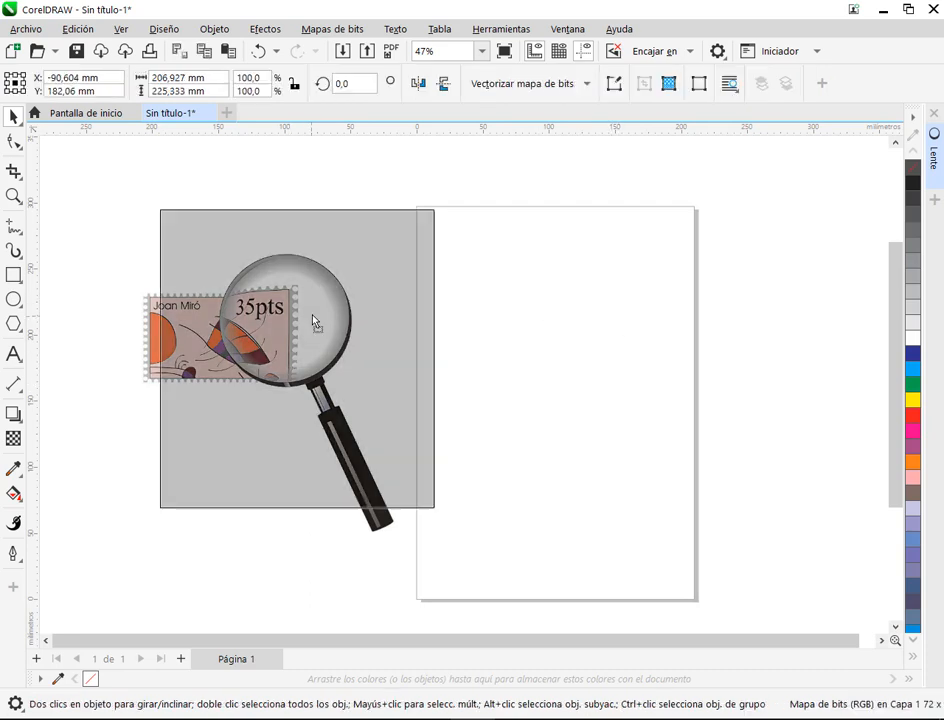
{"action": "left_click_drag", "start_coordinate": [438, 512], "coordinate": [324, 388]}
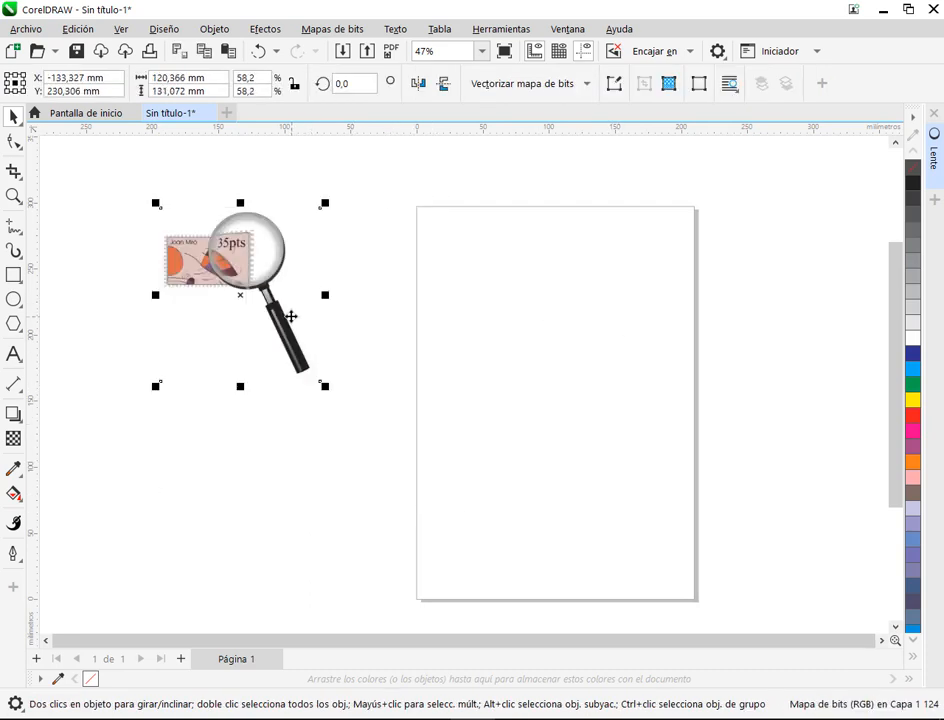
{"action": "left_click_drag", "start_coordinate": [291, 316], "coordinate": [373, 333]}
Try the page in landscape orientation with the reference image moved aside, and undo the orientation change.
{"action": "right_click", "coordinate": [345, 290]}
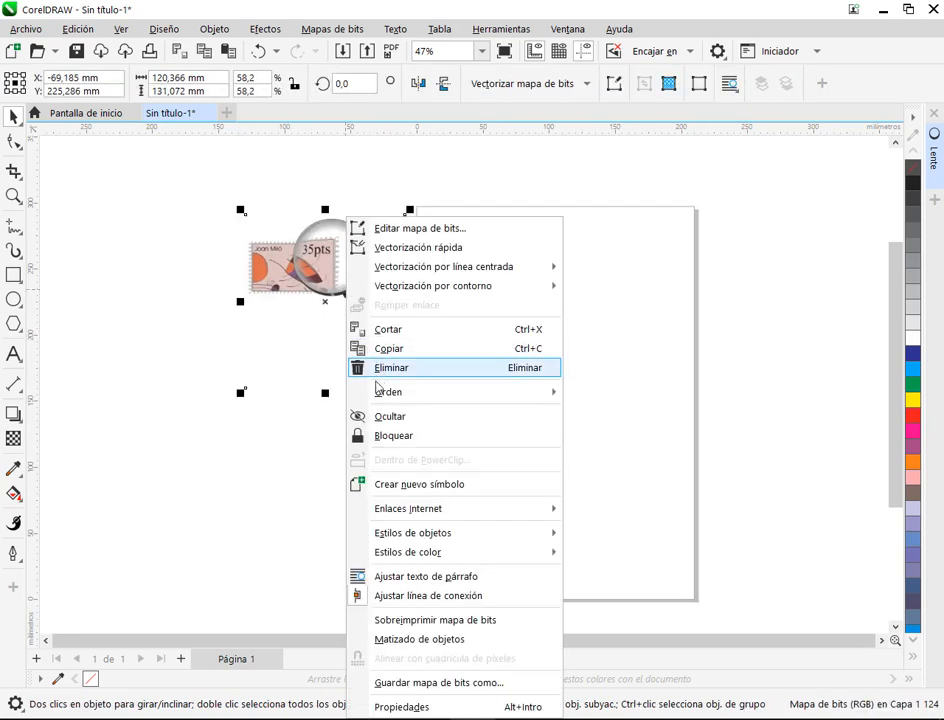
{"action": "left_click", "coordinate": [623, 243]}
{"action": "left_click", "coordinate": [340, 83]}
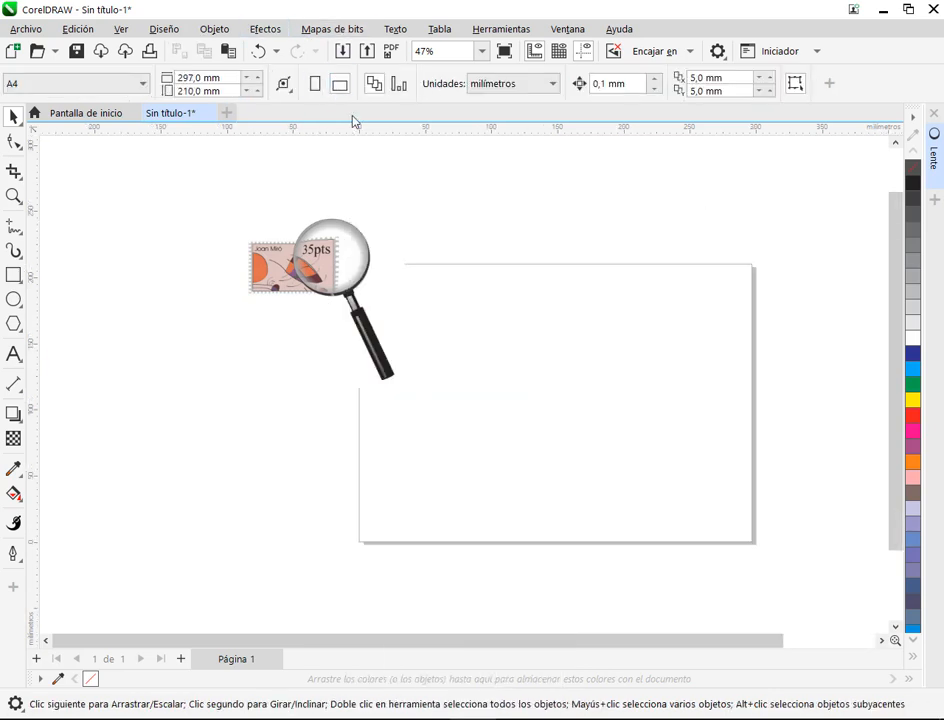
{"action": "left_click_drag", "start_coordinate": [321, 253], "coordinate": [260, 282]}
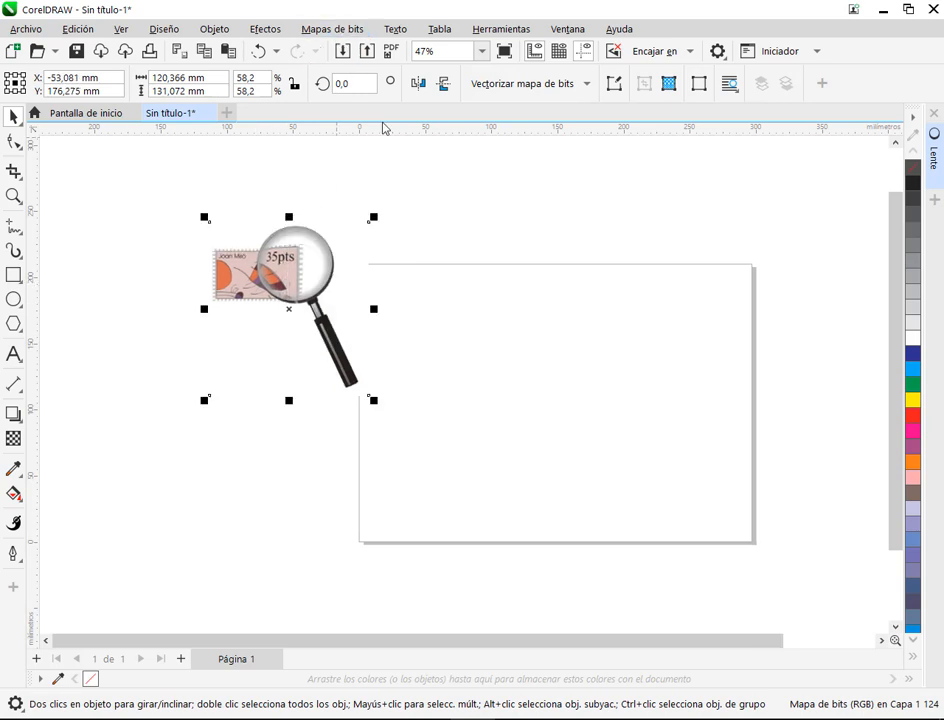
{"action": "left_click", "coordinate": [489, 210]}
{"action": "key", "text": "ctrl+z"}
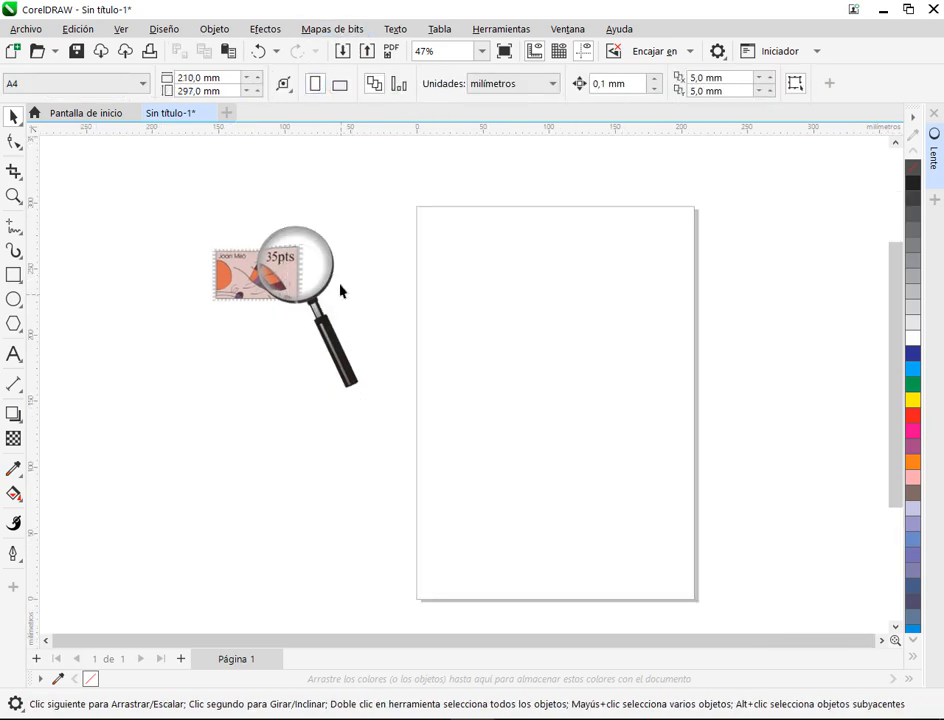
Move the reference image slightly closer to the page and lock it in place.
{"action": "left_click", "coordinate": [320, 256]}
{"action": "right_click", "coordinate": [336, 265]}
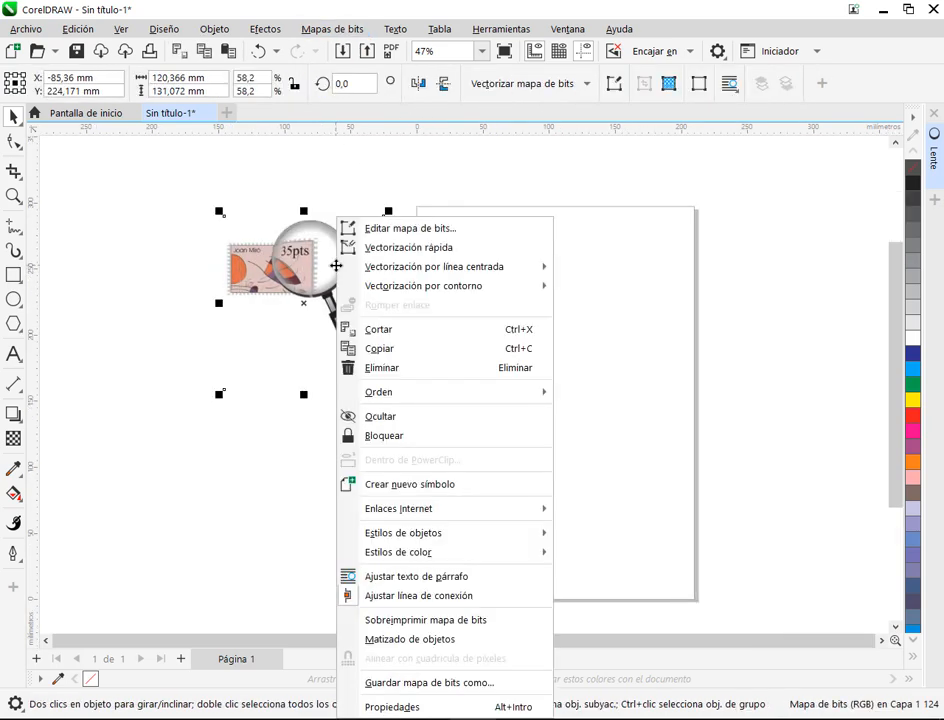
{"action": "left_click", "coordinate": [425, 436]}
{"action": "scroll", "coordinate": [293, 251], "scroll_direction": "up", "scroll_amount": 6}
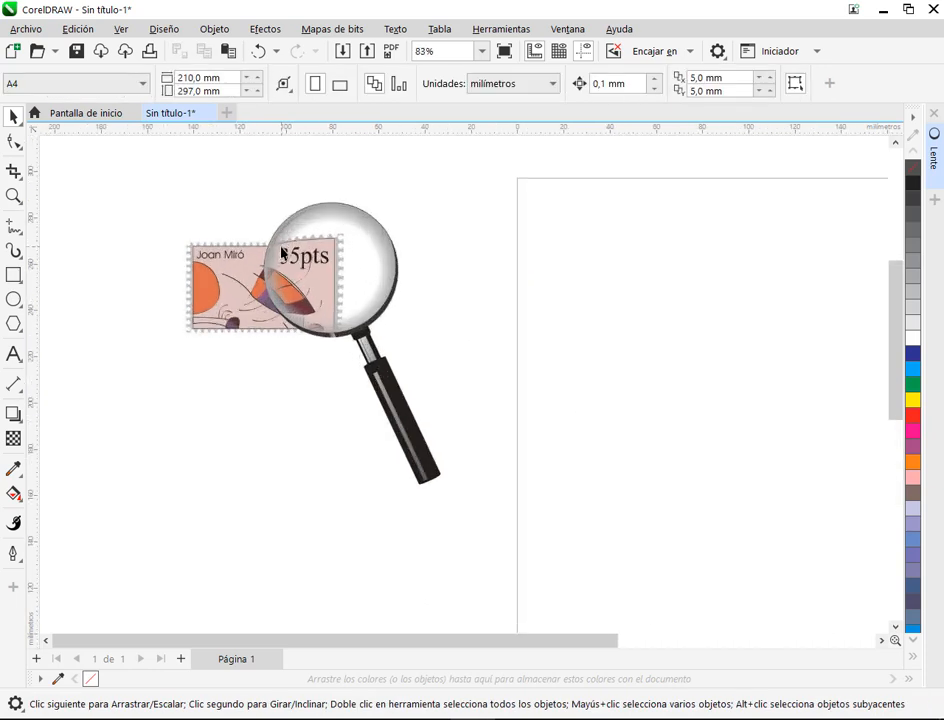
{"action": "left_click_drag", "start_coordinate": [387, 404], "coordinate": [398, 403]}
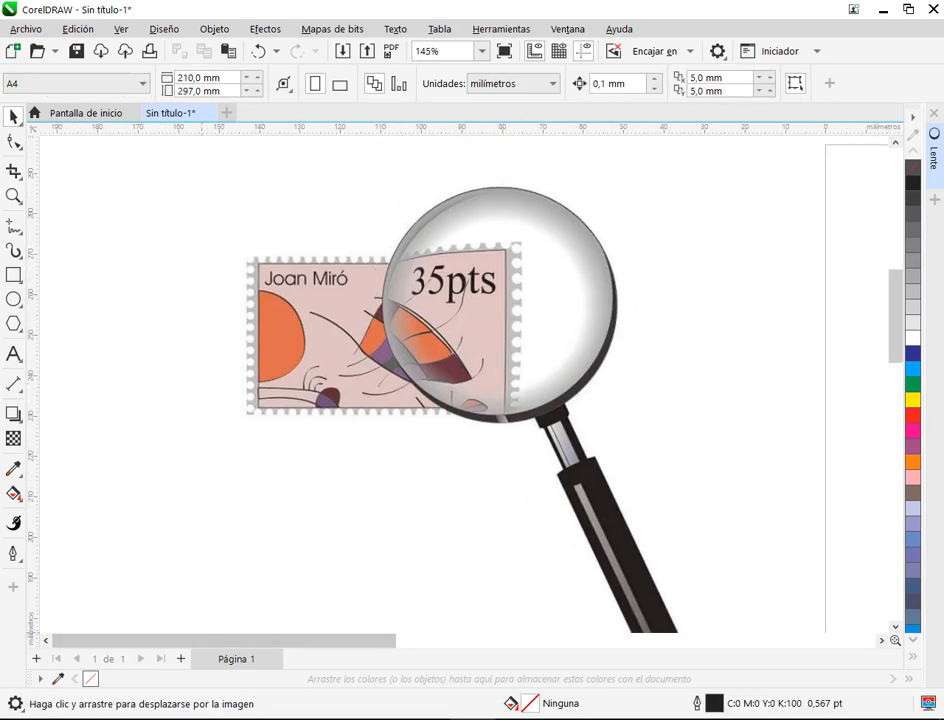
Switch to the Google Meet call to check its messages, and return to the CorelDRAW drawing.
{"action": "mouse_move", "coordinate": [250, 719]}
{"action": "left_click", "coordinate": [100, 645]}
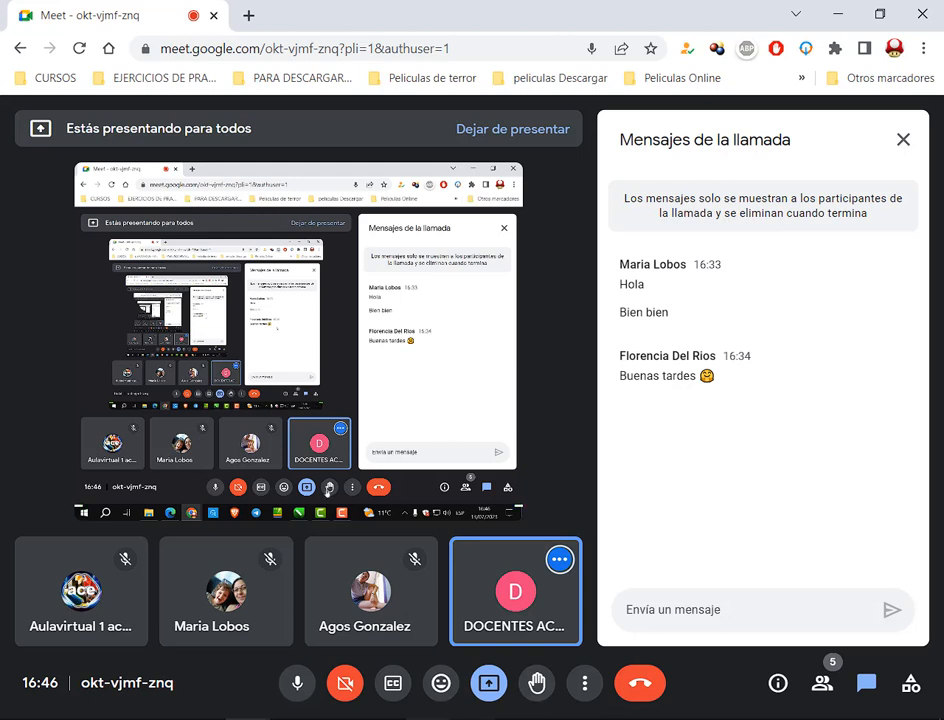
{"action": "key", "text": "alt+Tab"}
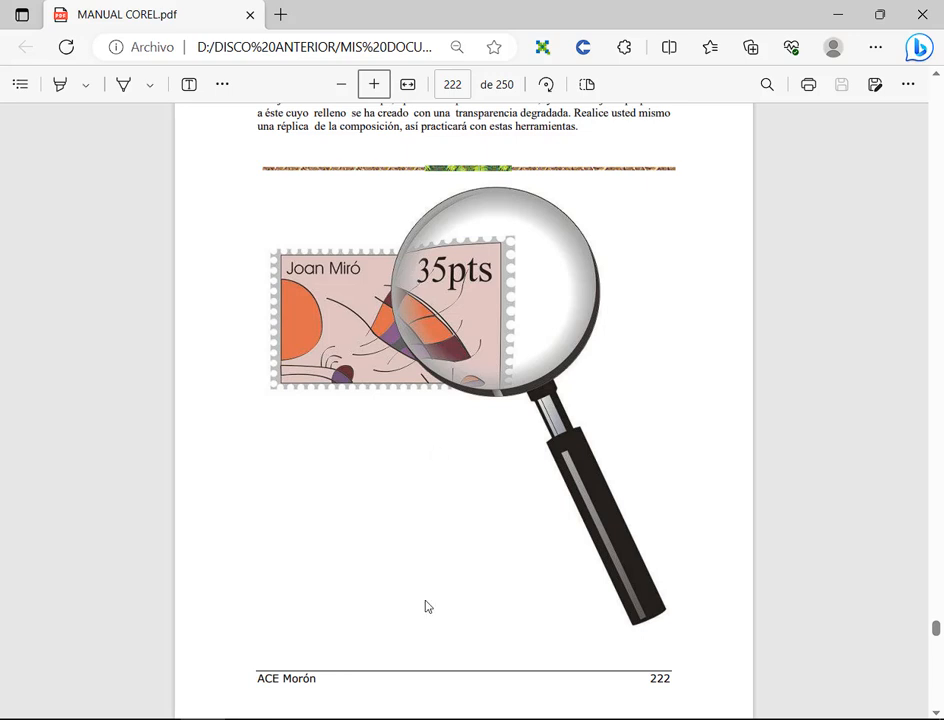
{"action": "key", "text": "alt+Tab"}
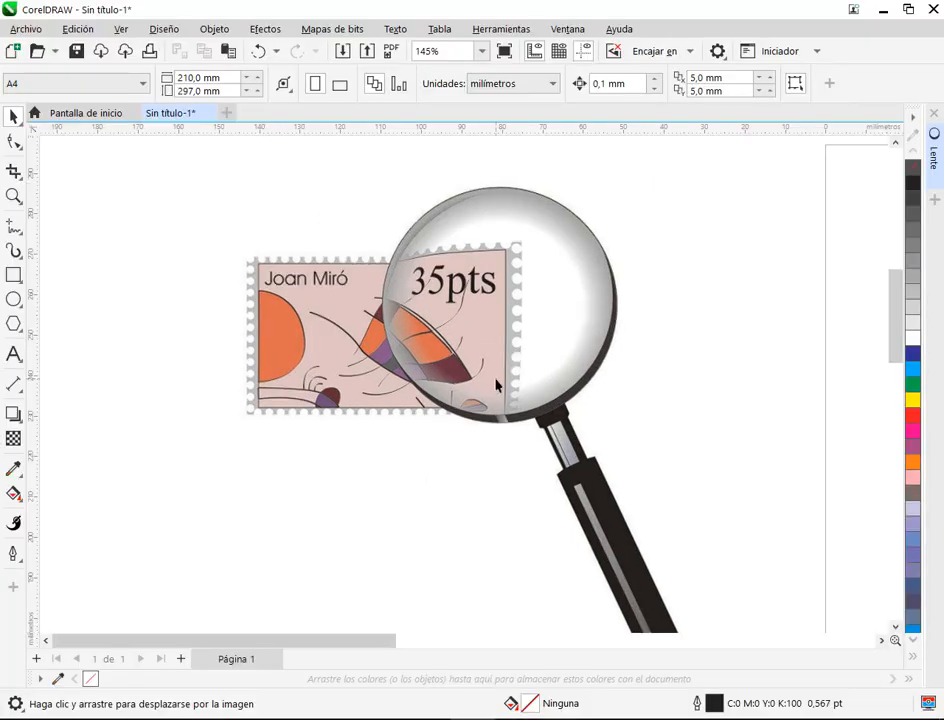
Examine the stamp's inner pink rectangle with its Joan Miró lettering, orange shape and the drawing's lower edge.
{"action": "scroll", "coordinate": [497, 385], "scroll_direction": "down", "scroll_amount": 1}
{"action": "scroll", "coordinate": [460, 370], "scroll_direction": "up", "scroll_amount": 2}
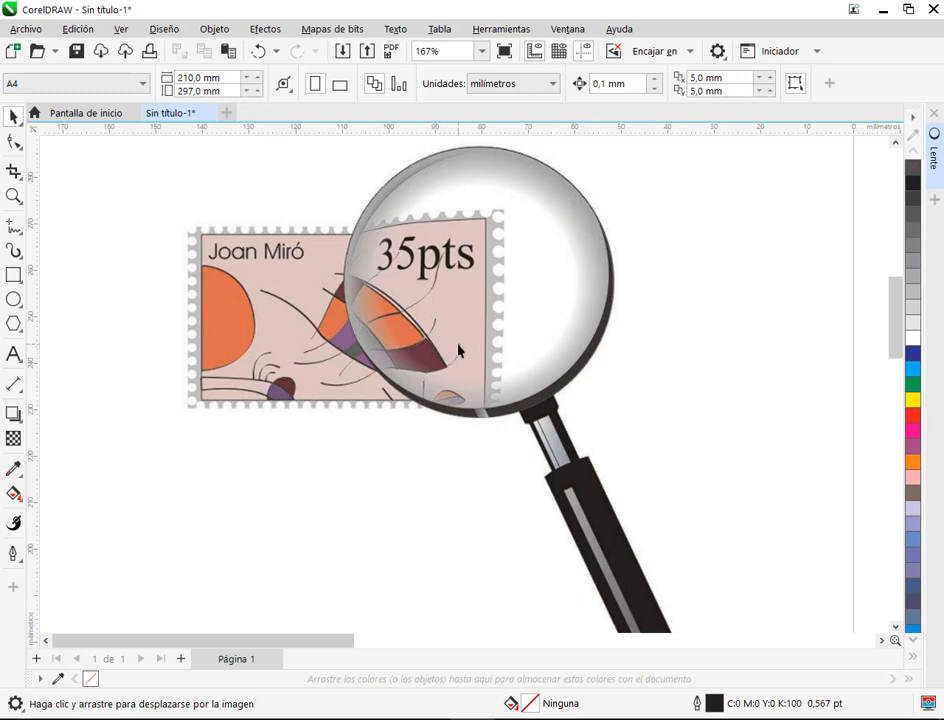
{"action": "left_click_drag", "start_coordinate": [177, 217], "coordinate": [517, 421]}
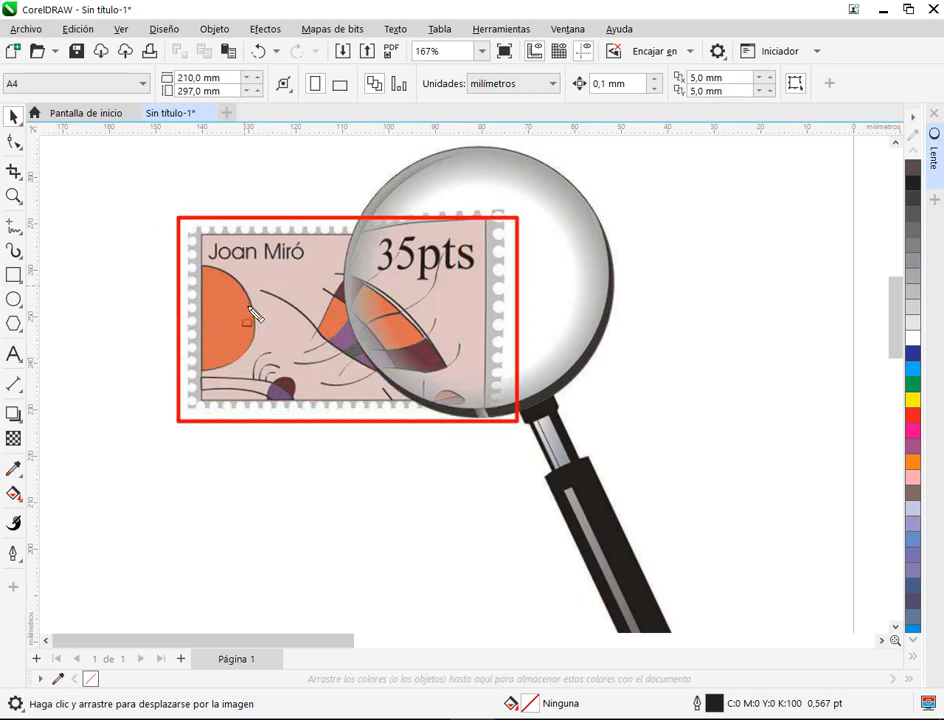
{"action": "scroll", "coordinate": [205, 240], "scroll_direction": "up", "scroll_amount": 1}
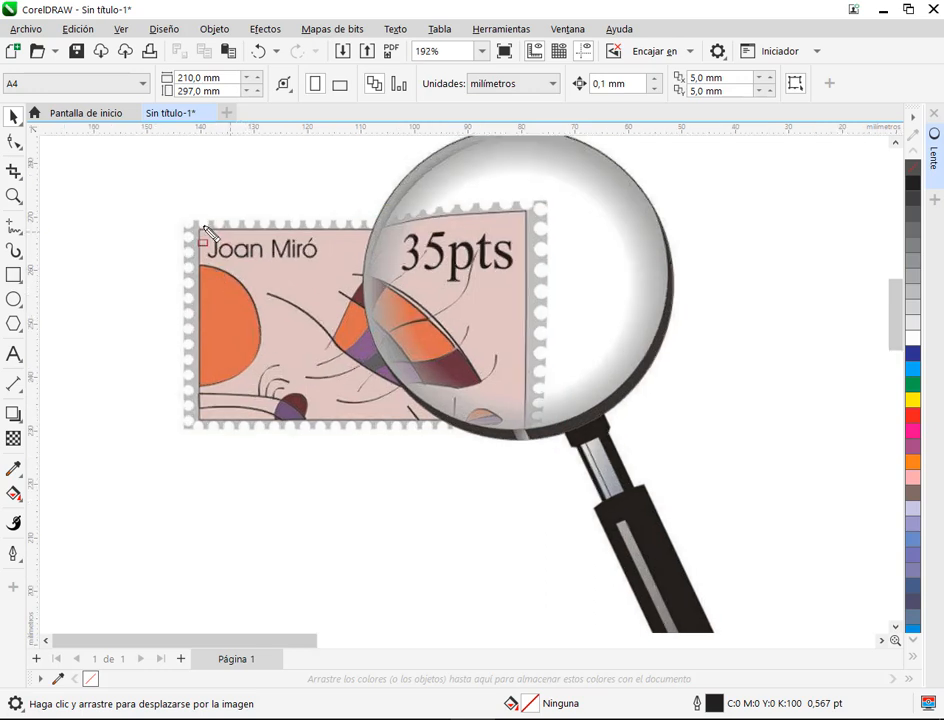
{"action": "left_click_drag", "start_coordinate": [204, 230], "coordinate": [329, 273]}
{"action": "left_click_drag", "start_coordinate": [307, 165], "coordinate": [298, 237]}
{"action": "left_click_drag", "start_coordinate": [201, 233], "coordinate": [323, 272]}
{"action": "mouse_move", "coordinate": [197, 231]}
{"action": "left_mouse_down"}
{"action": "mouse_move", "coordinate": [545, 410]}
{"action": "mouse_move", "coordinate": [530, 430]}
{"action": "left_mouse_up"}
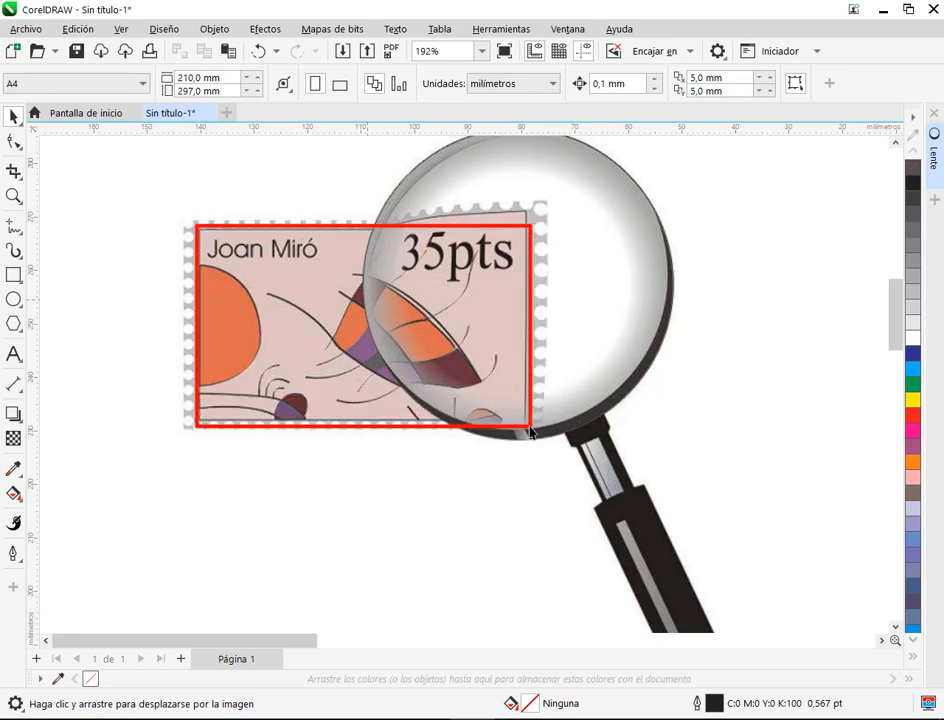
{"action": "mouse_move", "coordinate": [445, 490]}
{"action": "left_mouse_down"}
{"action": "mouse_move", "coordinate": [447, 431]}
{"action": "mouse_move", "coordinate": [463, 424]}
{"action": "left_mouse_up"}
{"action": "left_click_drag", "start_coordinate": [134, 326], "coordinate": [200, 329]}
{"action": "left_click_drag", "start_coordinate": [297, 180], "coordinate": [316, 259]}
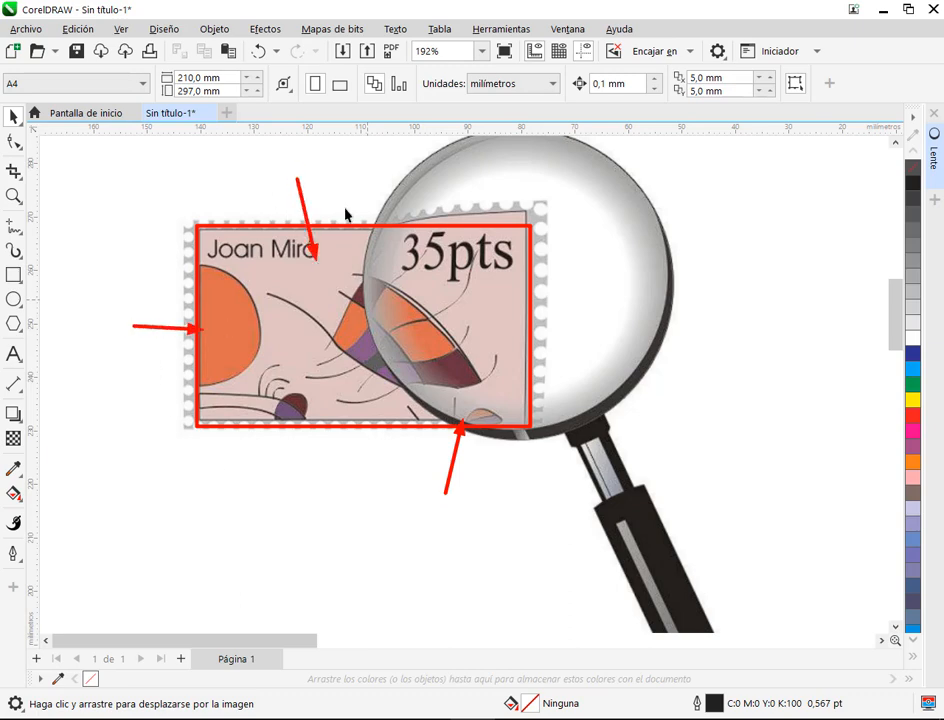
{"action": "key", "text": "Escape"}
Examine the stamp's outer rectangle with the perforated border running around all its sides.
{"action": "left_click_drag", "start_coordinate": [383, 397], "coordinate": [405, 390]}
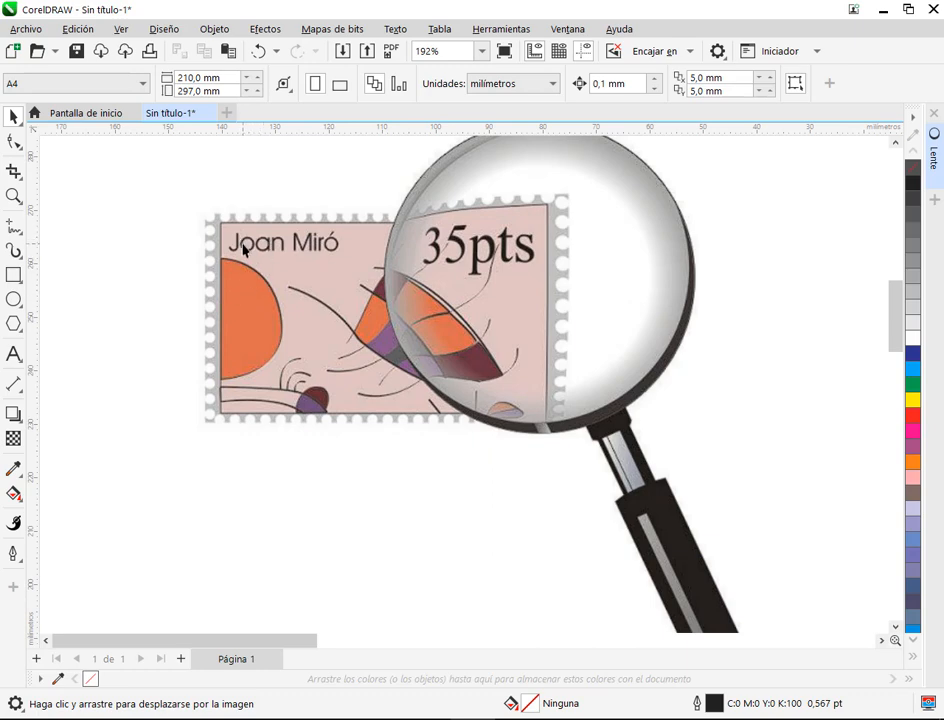
{"action": "left_click_drag", "start_coordinate": [201, 207], "coordinate": [575, 437]}
{"action": "left_click_drag", "start_coordinate": [113, 253], "coordinate": [199, 270]}
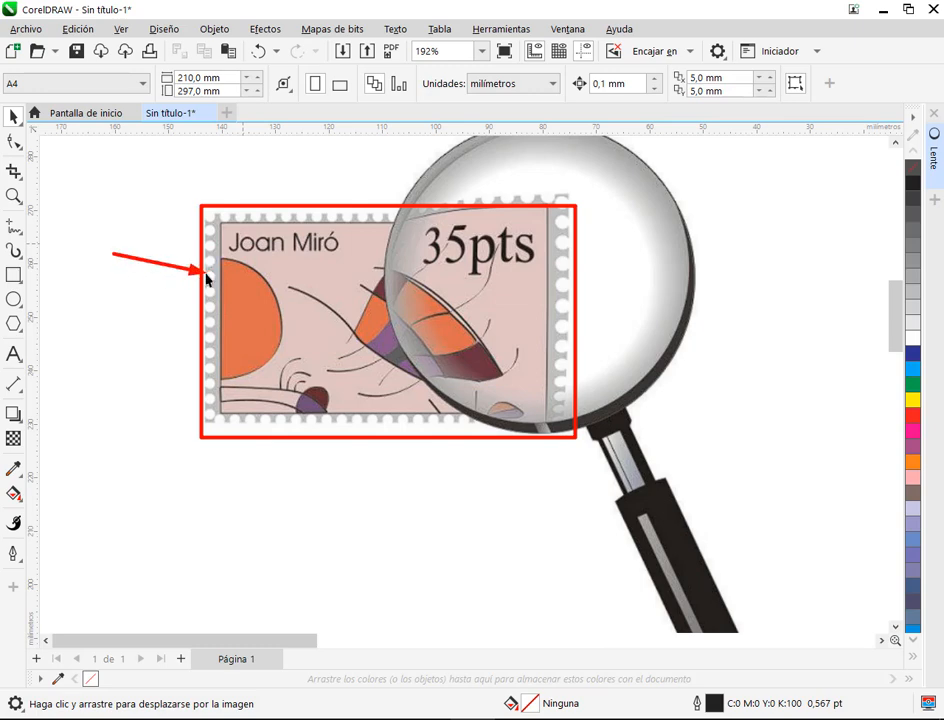
{"action": "left_click_drag", "start_coordinate": [260, 148], "coordinate": [263, 207]}
{"action": "left_click_drag", "start_coordinate": [302, 500], "coordinate": [299, 421]}
{"action": "key", "text": "Escape"}
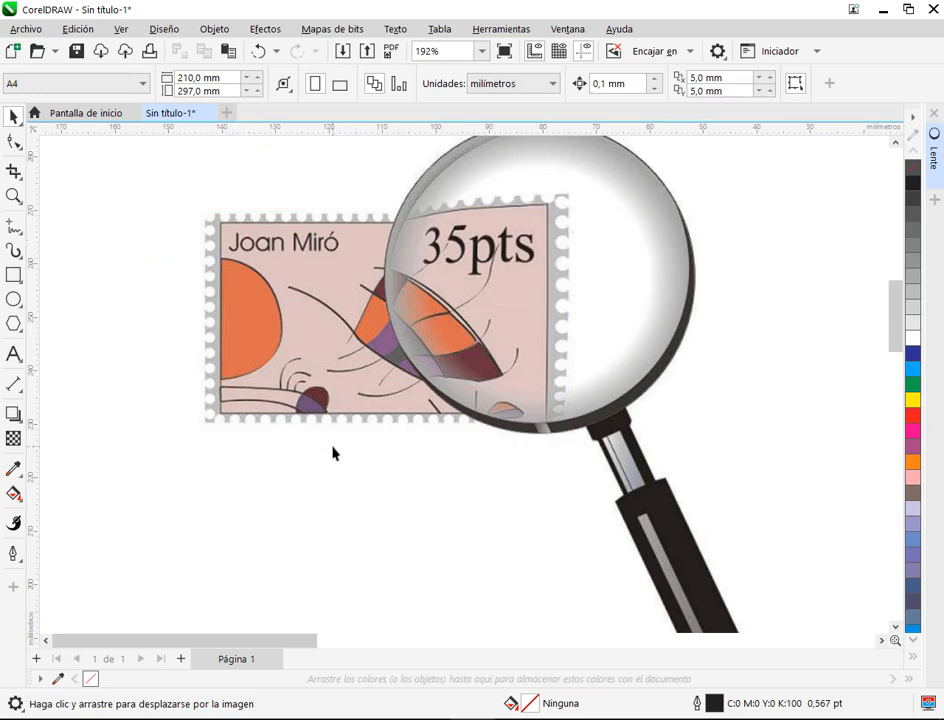
Draw a rectangle about 63 × 34 mm below the reference stamp for the stamp's shape, and deselect it.
{"action": "scroll", "coordinate": [333, 449], "scroll_direction": "down", "scroll_amount": 2}
{"action": "left_click_drag", "start_coordinate": [428, 550], "coordinate": [453, 392]}
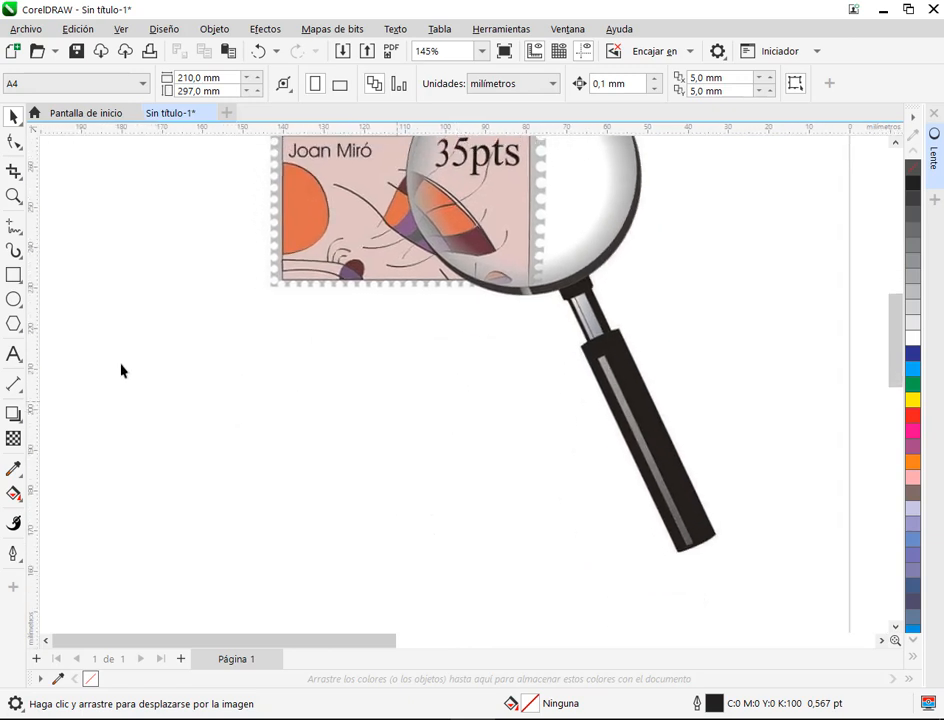
{"action": "left_click", "coordinate": [13, 275]}
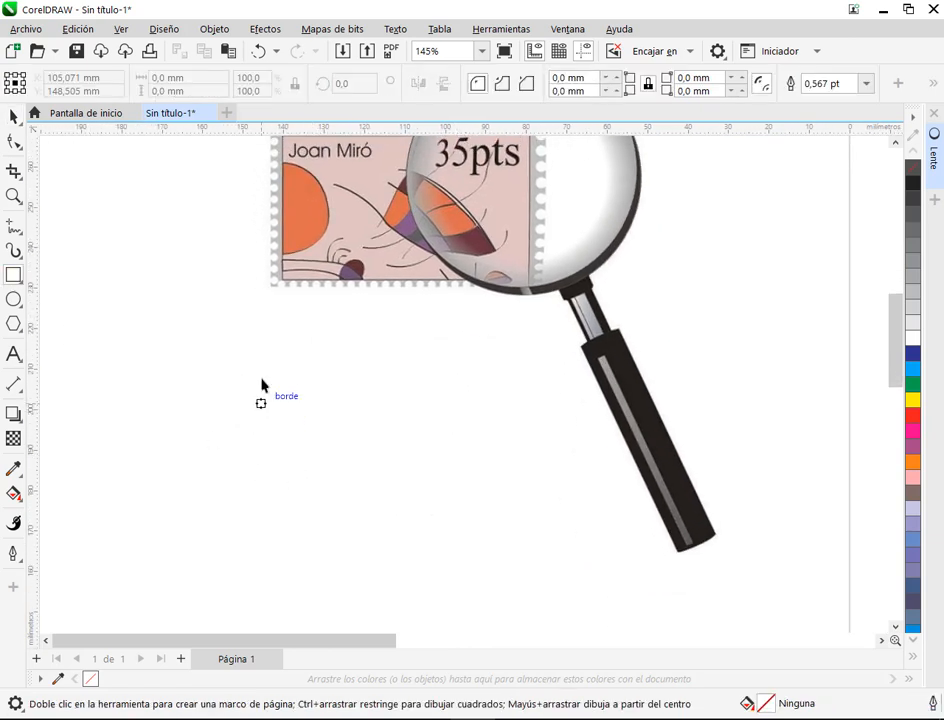
{"action": "left_click_drag", "start_coordinate": [265, 378], "coordinate": [517, 517]}
{"action": "scroll", "coordinate": [517, 517], "scroll_direction": "down", "scroll_amount": 1}
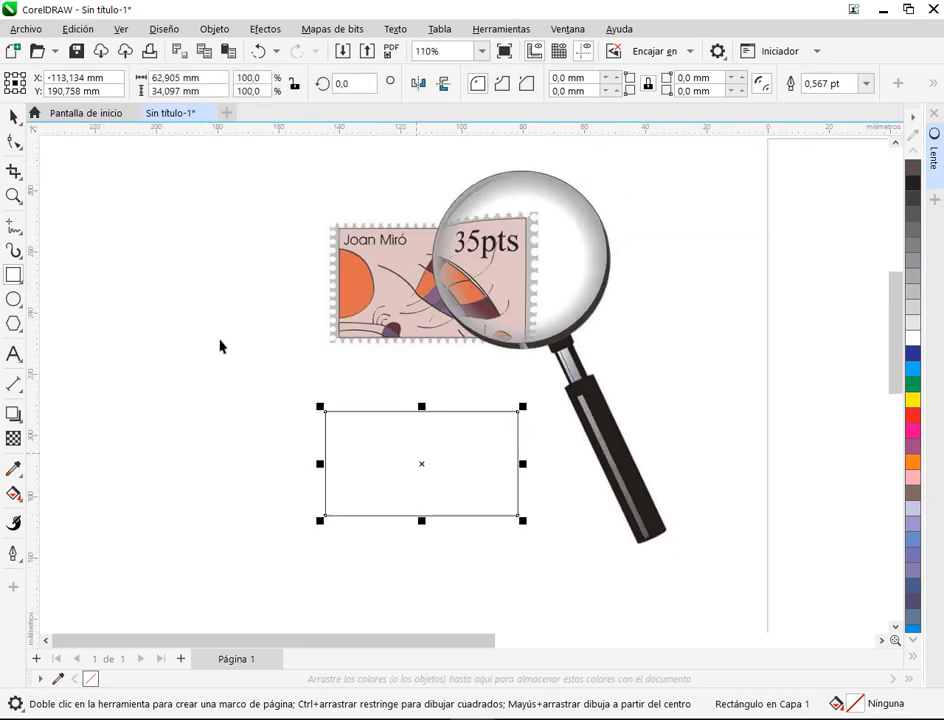
{"action": "left_click", "coordinate": [11, 117]}
{"action": "left_click", "coordinate": [440, 459]}
{"action": "scroll", "coordinate": [483, 497], "scroll_direction": "down", "scroll_amount": 1}
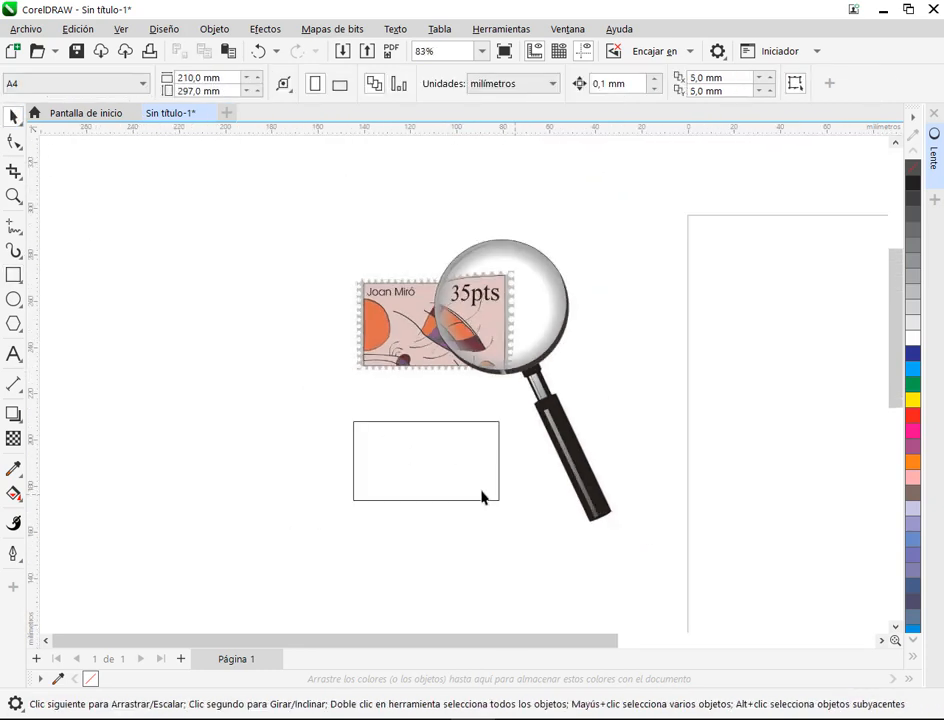
Try the page in landscape orientation and return it to portrait.
{"action": "left_click_drag", "start_coordinate": [483, 497], "coordinate": [277, 453]}
{"action": "scroll", "coordinate": [376, 316], "scroll_direction": "down", "scroll_amount": 2}
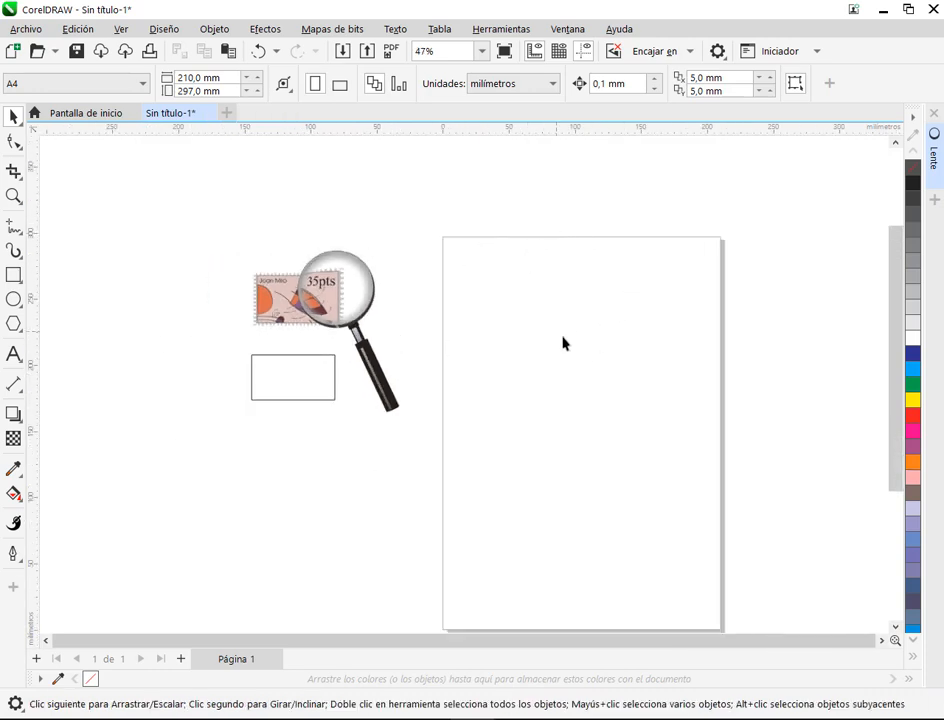
{"action": "left_click", "coordinate": [340, 84]}
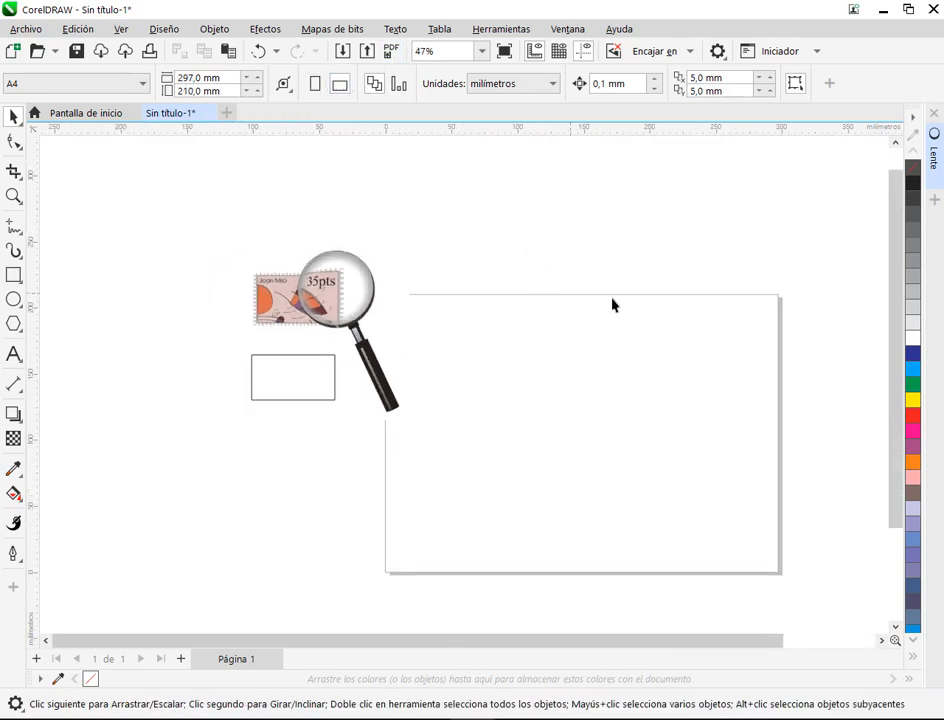
{"action": "left_click", "coordinate": [315, 84]}
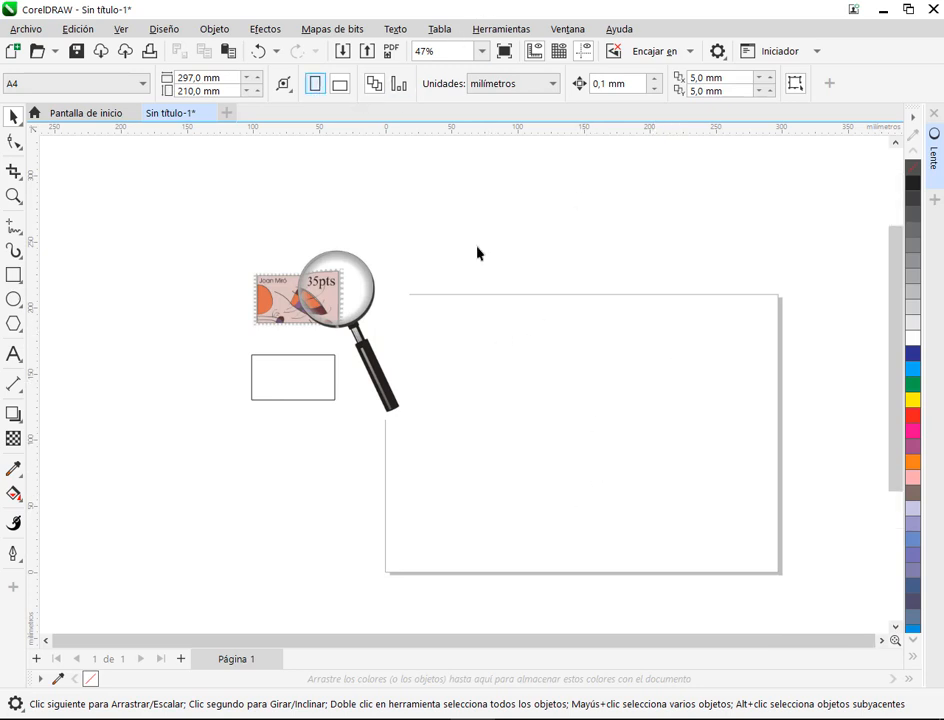
Stretch the rectangle below the reference stamp to about 37.3 mm high and fill it with light grey.
{"action": "scroll", "coordinate": [274, 354], "scroll_direction": "up", "scroll_amount": 2}
{"action": "scroll", "coordinate": [273, 342], "scroll_direction": "up", "scroll_amount": 2}
{"action": "left_click_drag", "start_coordinate": [302, 346], "coordinate": [358, 436]}
{"action": "left_click_drag", "start_coordinate": [416, 539], "coordinate": [402, 463]}
{"action": "mouse_move", "coordinate": [440, 420]}
{"action": "left_mouse_down"}
{"action": "mouse_move", "coordinate": [470, 408]}
{"action": "mouse_move", "coordinate": [610, 480]}
{"action": "mouse_move", "coordinate": [615, 494]}
{"action": "mouse_move", "coordinate": [449, 445]}
{"action": "mouse_move", "coordinate": [394, 445]}
{"action": "left_mouse_up"}
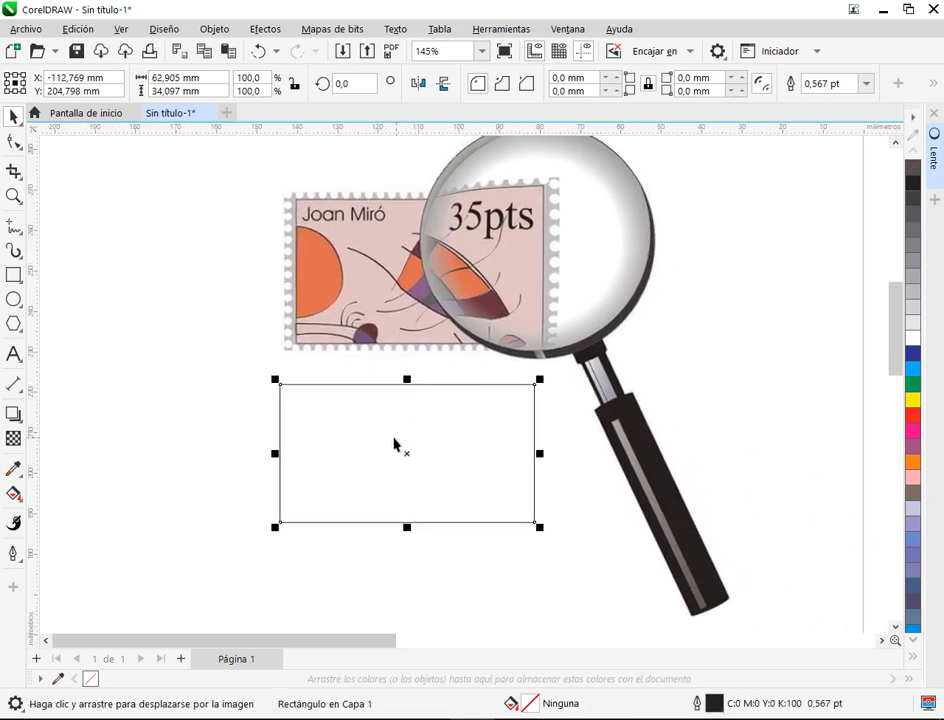
{"action": "scroll", "coordinate": [485, 455], "scroll_direction": "up", "scroll_amount": 1}
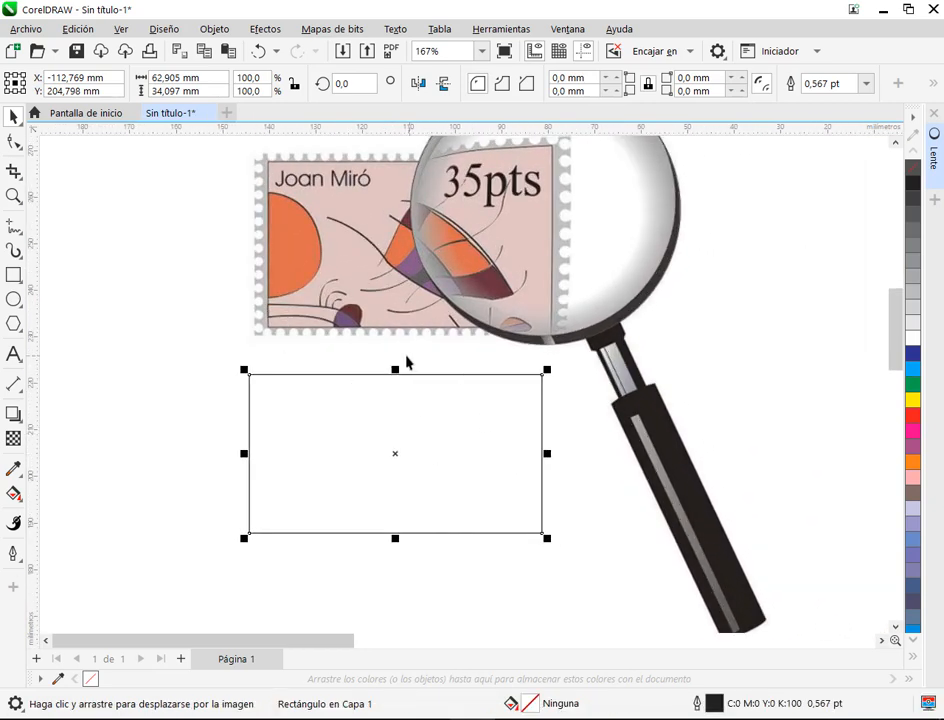
{"action": "left_click_drag", "start_coordinate": [395, 538], "coordinate": [399, 552]}
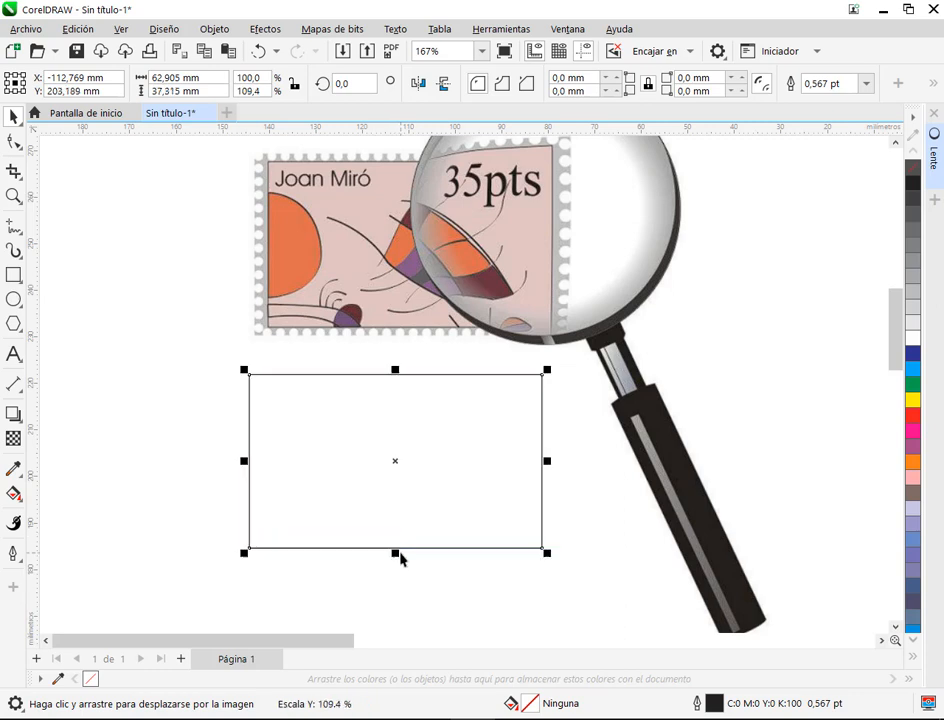
{"action": "left_click", "coordinate": [917, 312]}
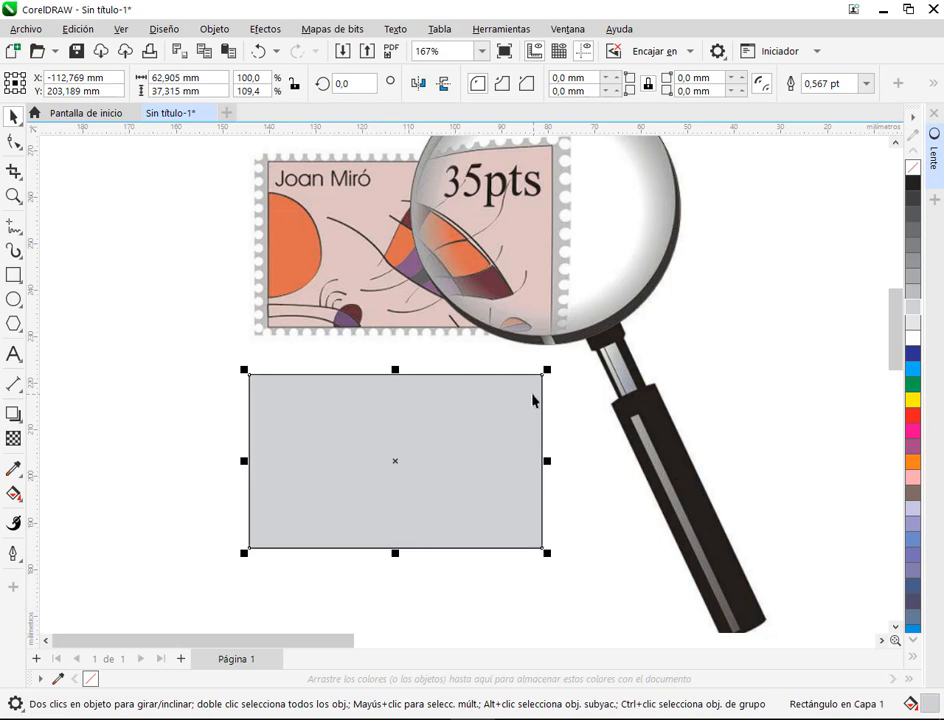
Create a centred smaller copy of the rectangle, about 56.3 × 33.4 mm, fill it with light pink and deselect it.
{"action": "left_click_drag", "start_coordinate": [549, 375], "coordinate": [541, 383]}
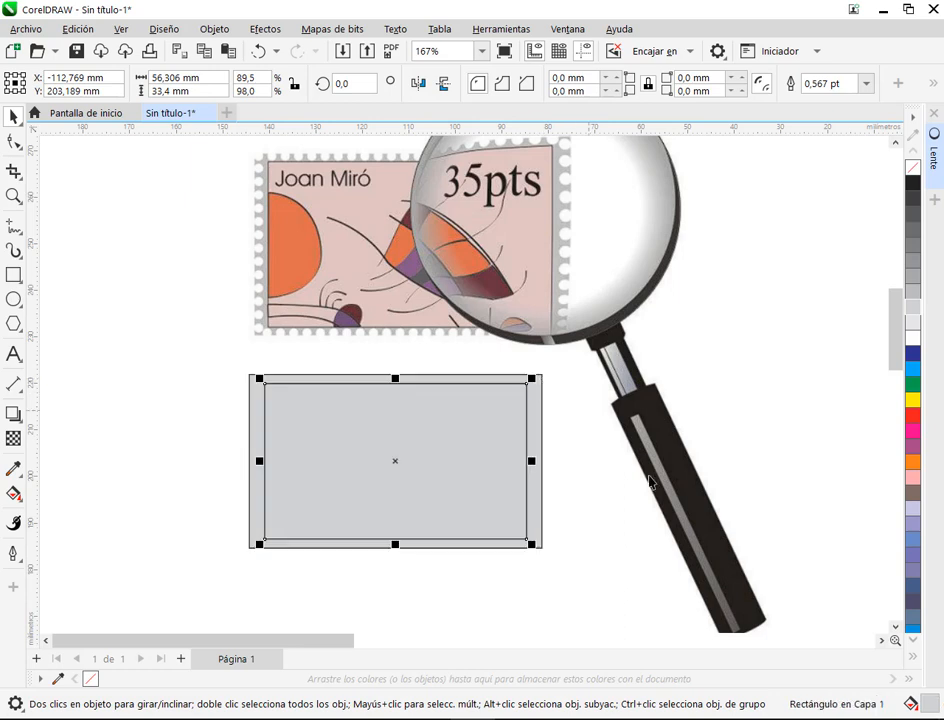
{"action": "left_click", "coordinate": [912, 477]}
{"action": "left_click", "coordinate": [770, 445]}
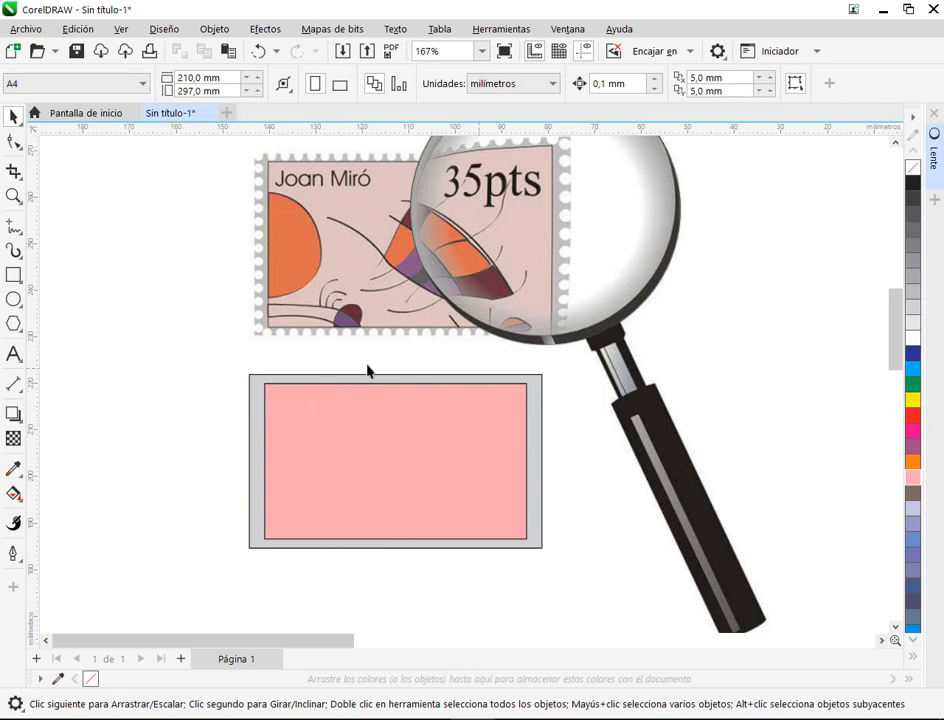
Examine the perforation holes along the edges of the reference stamp and compare them with the plain grey rectangle.
{"action": "left_click_drag", "start_coordinate": [242, 352], "coordinate": [352, 388]}
{"action": "left_click_drag", "start_coordinate": [247, 443], "coordinate": [265, 459]}
{"action": "left_click_drag", "start_coordinate": [254, 213], "coordinate": [266, 246]}
{"action": "left_click_drag", "start_coordinate": [337, 327], "coordinate": [350, 337]}
{"action": "scroll", "coordinate": [424, 333], "scroll_direction": "up", "scroll_amount": 3}
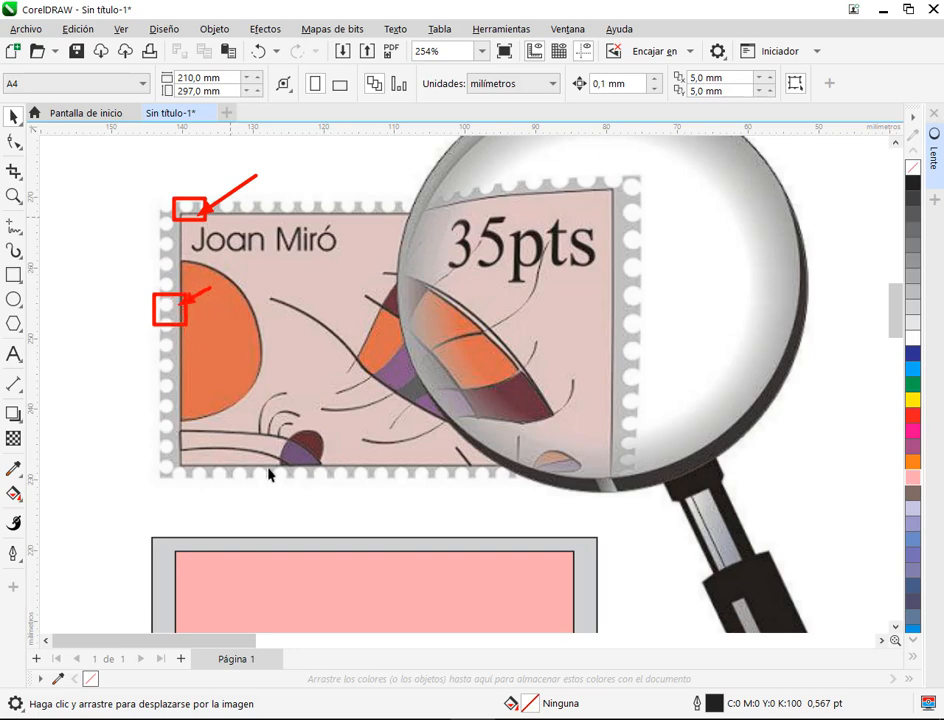
{"action": "scroll", "coordinate": [484, 302], "scroll_direction": "down", "scroll_amount": 1}
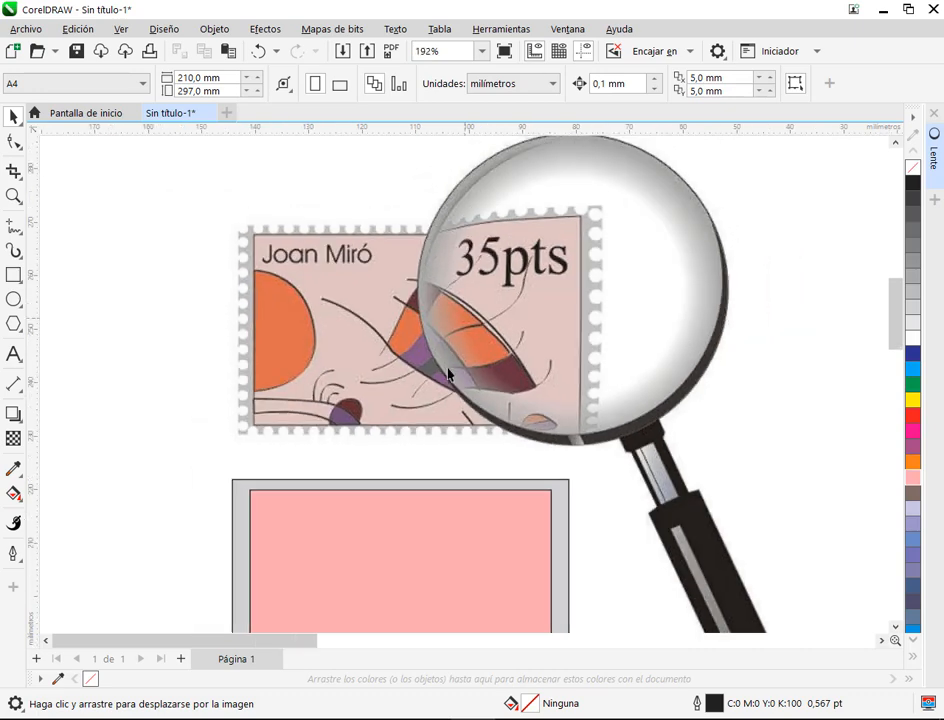
Draw a circle about 3.07 mm in diameter on the upper edge of the grey rectangle.
{"action": "scroll", "coordinate": [447, 375], "scroll_direction": "down", "scroll_amount": 2}
{"action": "scroll", "coordinate": [180, 386], "scroll_direction": "up", "scroll_amount": 2}
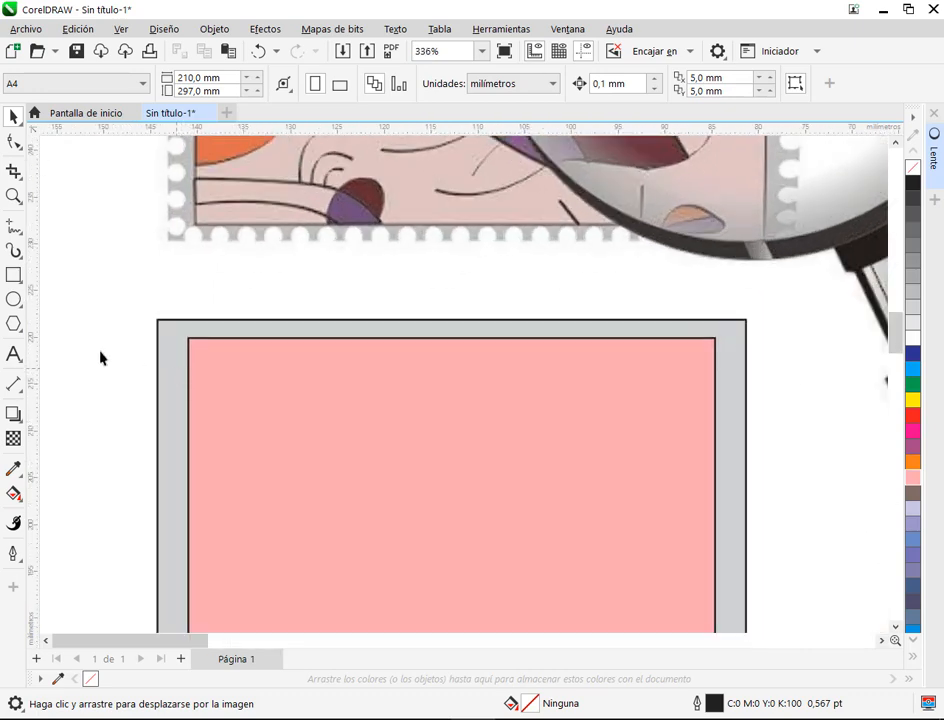
{"action": "left_click", "coordinate": [13, 299]}
{"action": "mouse_move", "coordinate": [210, 302]}
{"action": "left_mouse_down"}
{"action": "mouse_move", "coordinate": [232, 324]}
{"action": "mouse_move", "coordinate": [201, 320]}
{"action": "left_mouse_up"}
{"action": "key", "text": "space"}
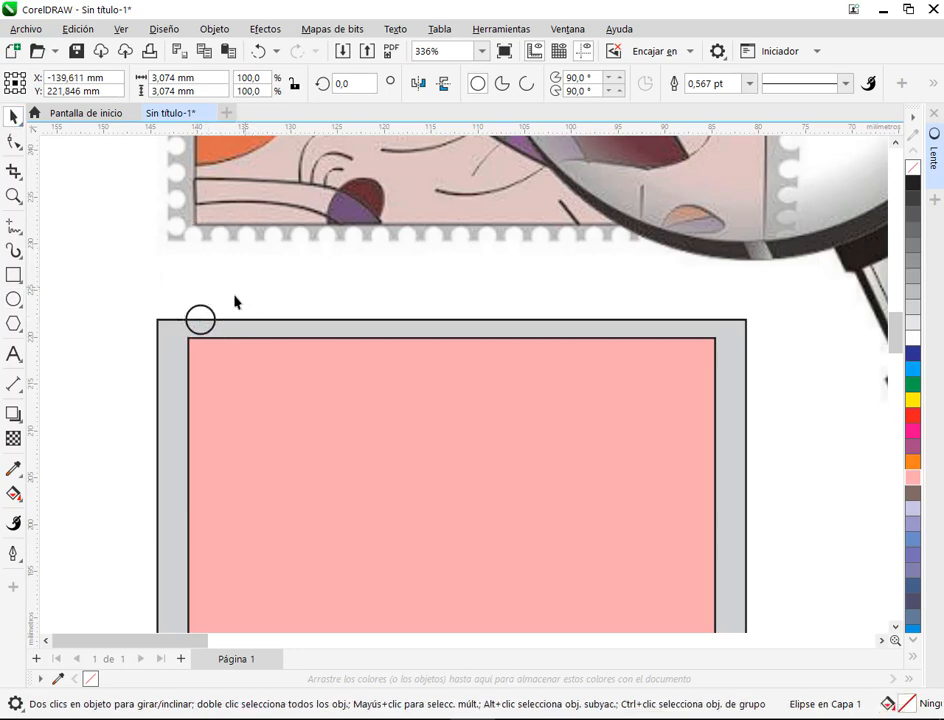
{"action": "left_click", "coordinate": [236, 301]}
{"action": "left_click", "coordinate": [206, 332]}
Move the circle onto the grey rectangle's upper-left corner and place a duplicate along the upper edge at X about -139.8 mm.
{"action": "scroll", "coordinate": [205, 325], "scroll_direction": "down", "scroll_amount": 2}
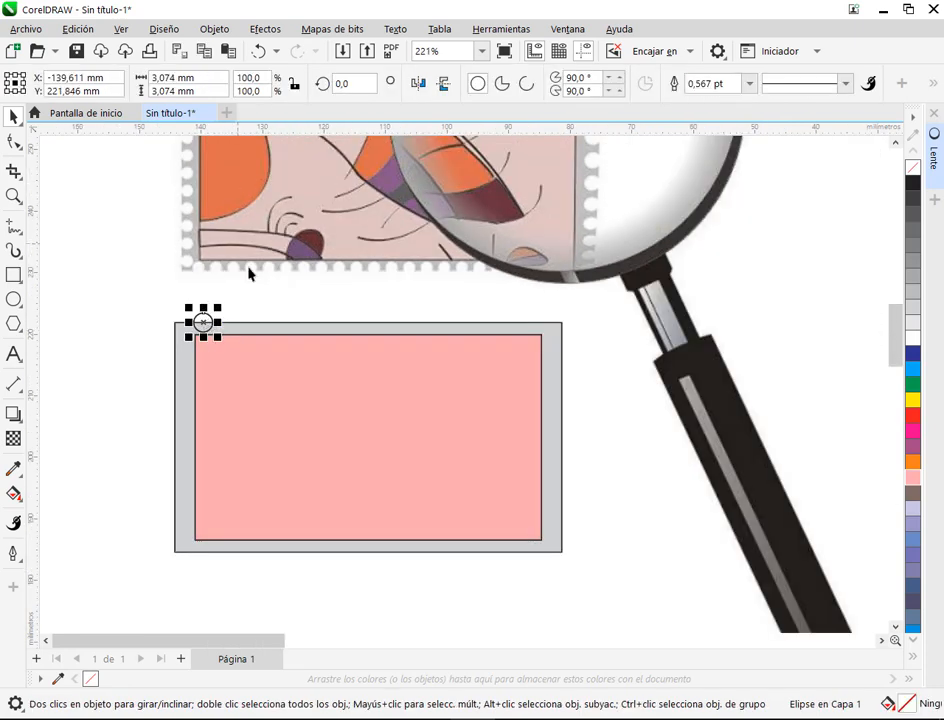
{"action": "scroll", "coordinate": [287, 421], "scroll_direction": "up", "scroll_amount": 3}
{"action": "scroll", "coordinate": [212, 512], "scroll_direction": "up", "scroll_amount": 3}
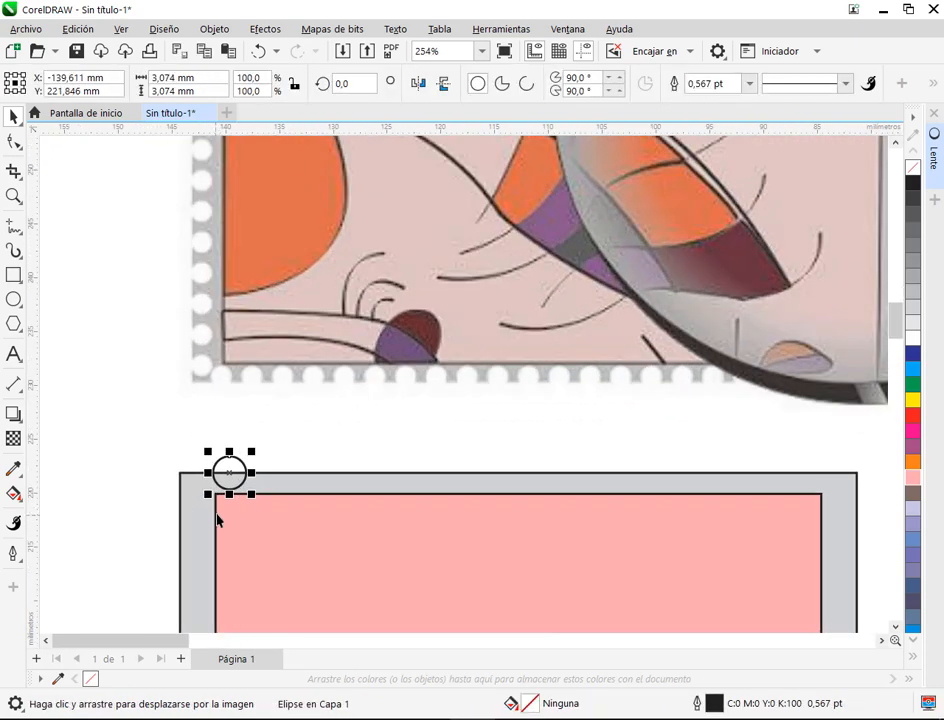
{"action": "left_click_drag", "start_coordinate": [203, 467], "coordinate": [180, 472]}
{"action": "left_click_drag", "start_coordinate": [285, 550], "coordinate": [249, 499]}
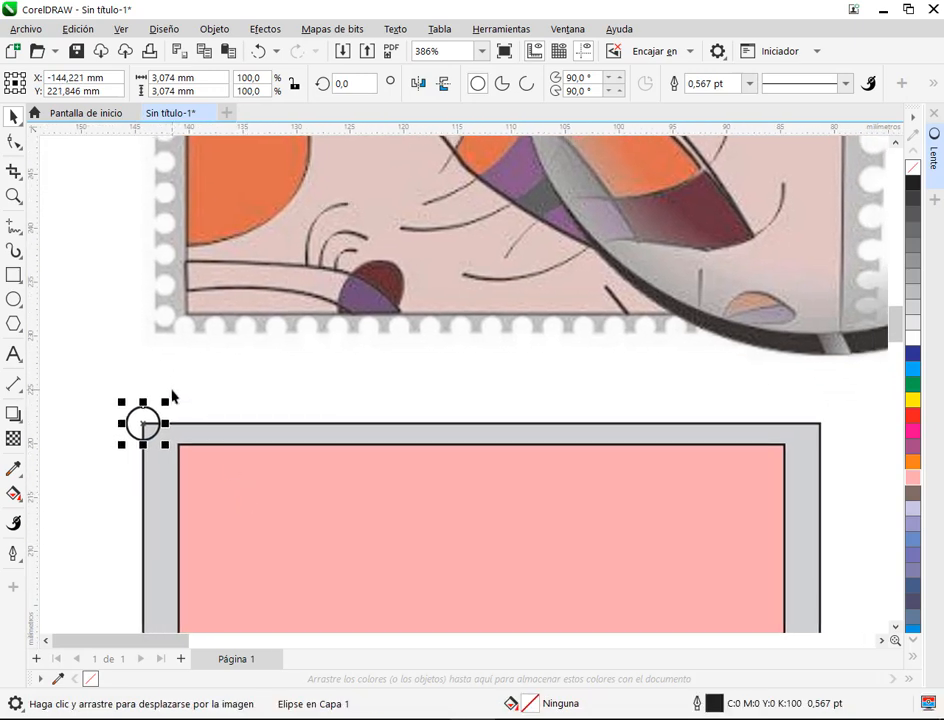
{"action": "key", "text": "ctrl+d"}
{"action": "left_click_drag", "start_coordinate": [196, 371], "coordinate": [190, 425]}
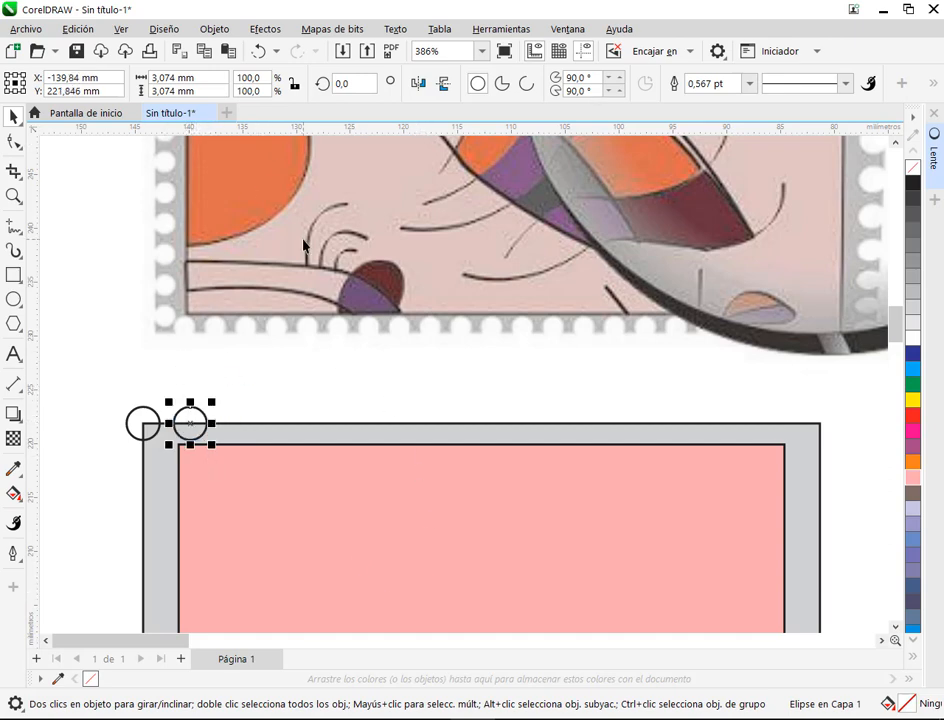
{"action": "left_click", "coordinate": [80, 30]}
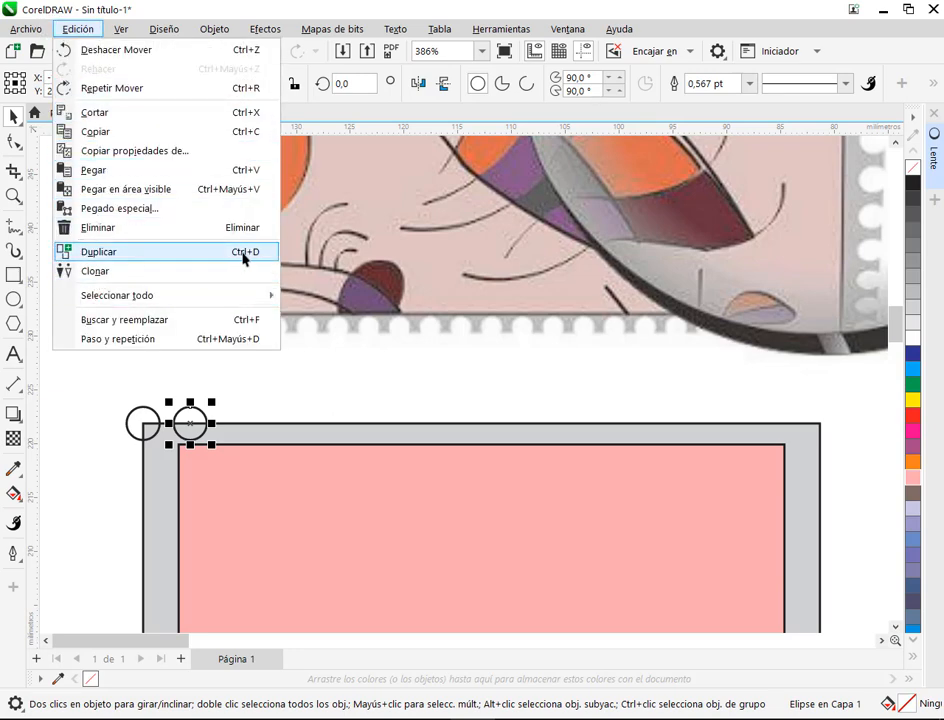
{"action": "key", "text": "Escape"}
{"action": "left_click", "coordinate": [500, 29]}
{"action": "key", "text": "Right"}
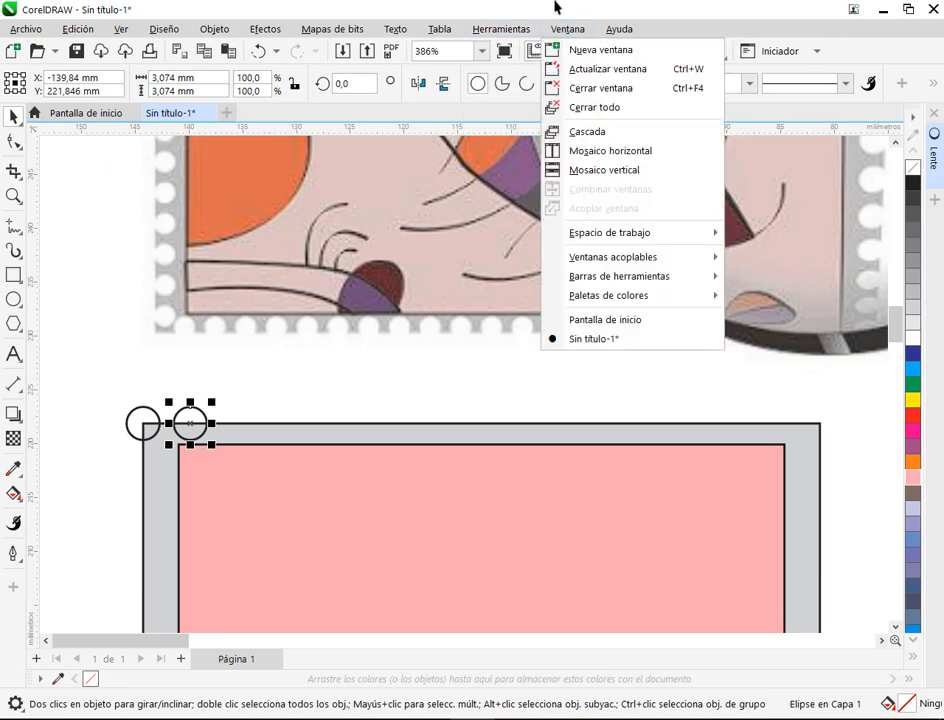
{"action": "key", "text": "Escape"}
Repeat the spaced duplication until a row of 15 circles spans the grey rectangle's upper edge, and deselect.
{"action": "key", "text": "ctrl+d"}
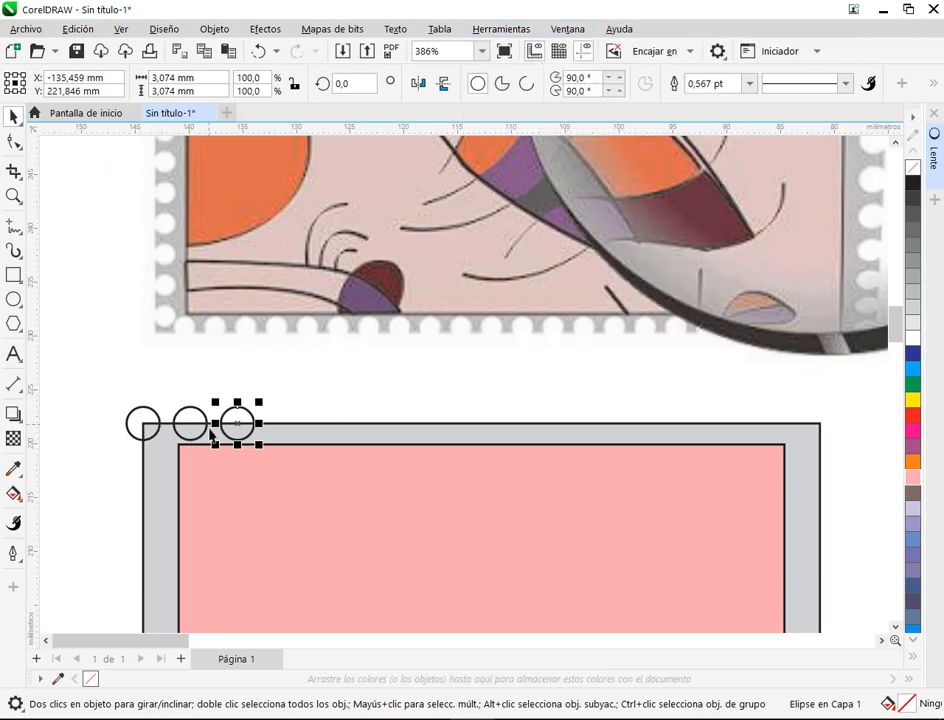
{"action": "key", "text": "ctrl+d"}
{"action": "key", "text": "ctrl+d"}
{"action": "key", "text": "ctrl+d"}
{"action": "key", "text": "ctrl+d"}
{"action": "key", "text": "ctrl+d"}
{"action": "key", "text": "ctrl+d"}
{"action": "key", "text": "ctrl+d"}
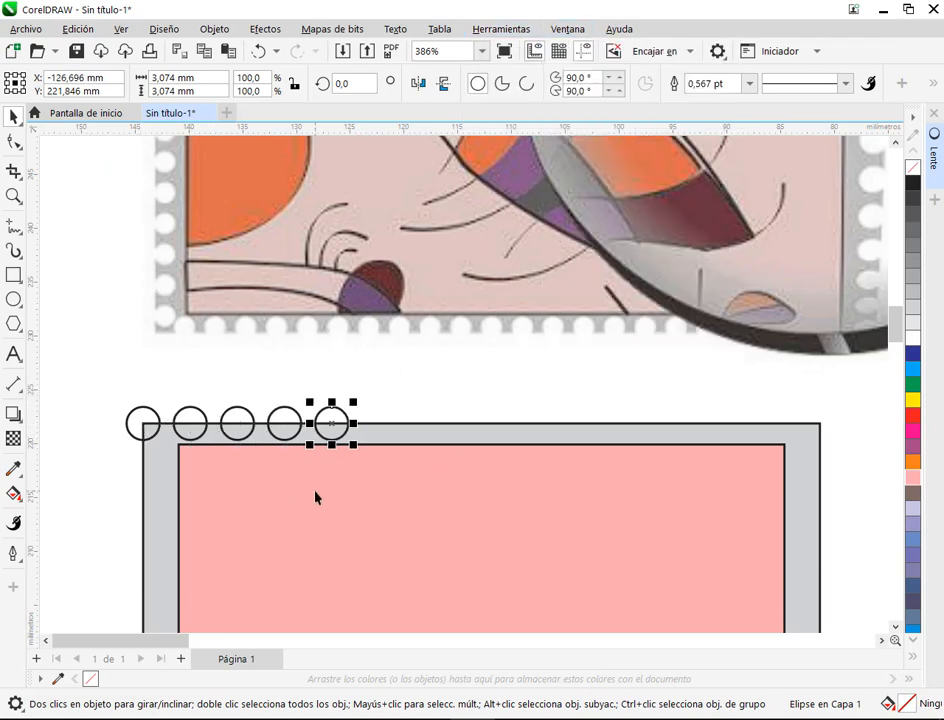
{"action": "key", "text": "ctrl+d"}
{"action": "key", "text": "ctrl+d"}
{"action": "key", "text": "ctrl+d"}
{"action": "key", "text": "ctrl+d"}
{"action": "key", "text": "ctrl+d"}
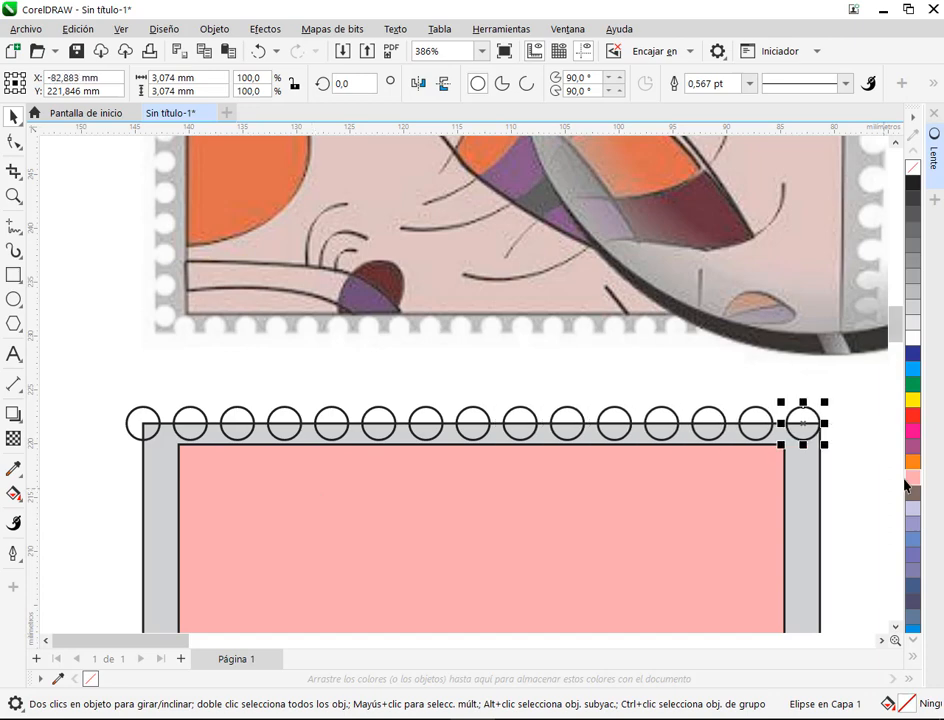
{"action": "left_click", "coordinate": [843, 412]}
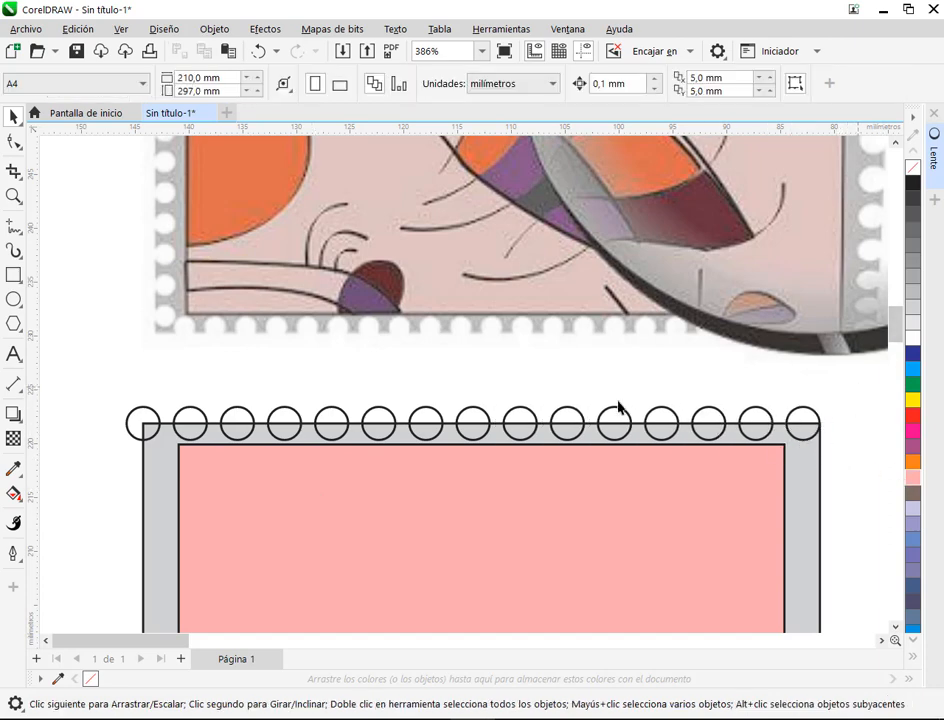
Nudge the whole row of circles to the right until it is centred on the grey rectangle's upper edge.
{"action": "left_click_drag", "start_coordinate": [859, 387], "coordinate": [82, 463]}
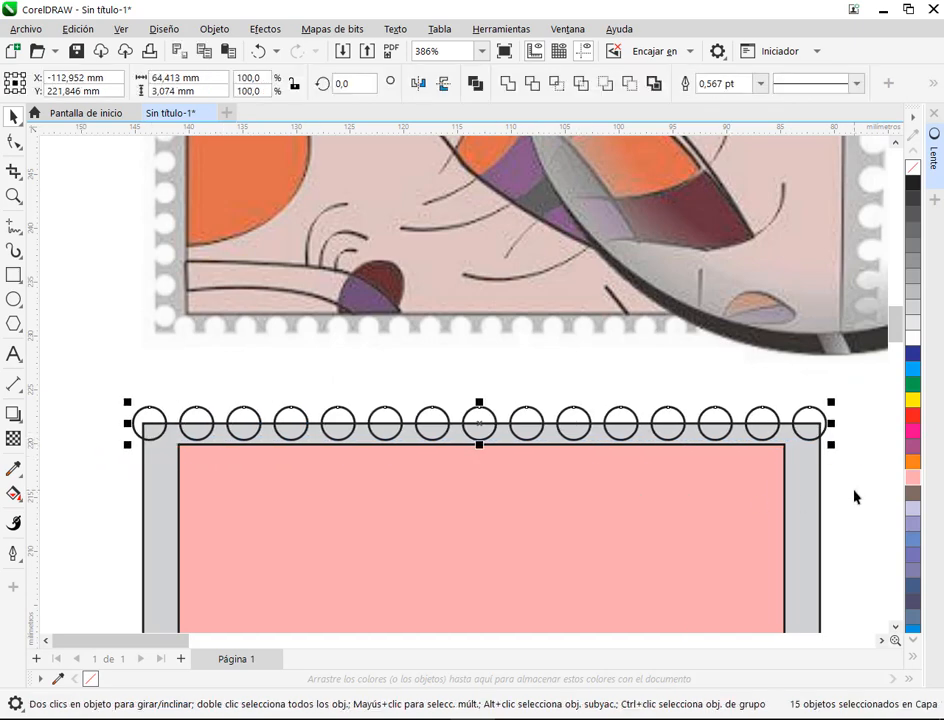
{"action": "key", "text": "Right"}
{"action": "left_click", "coordinate": [852, 516]}
Copy the complete row of circles straight down onto the grey rectangle's lower edge and deselect it.
{"action": "scroll", "coordinate": [791, 503], "scroll_direction": "down", "scroll_amount": 1}
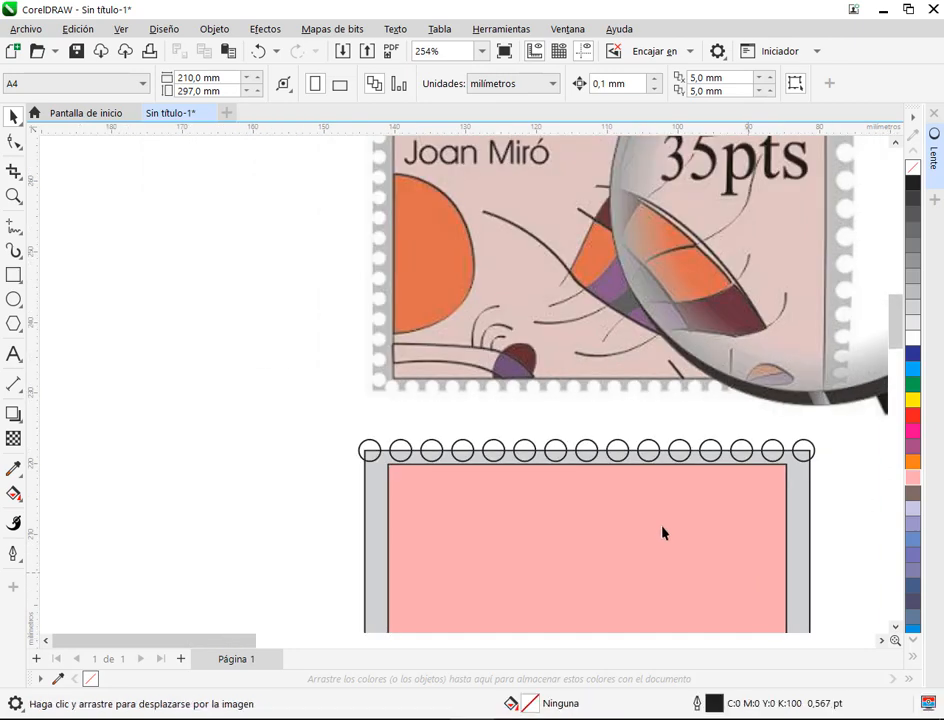
{"action": "left_click_drag", "start_coordinate": [662, 527], "coordinate": [475, 330]}
{"action": "left_click_drag", "start_coordinate": [152, 215], "coordinate": [672, 278]}
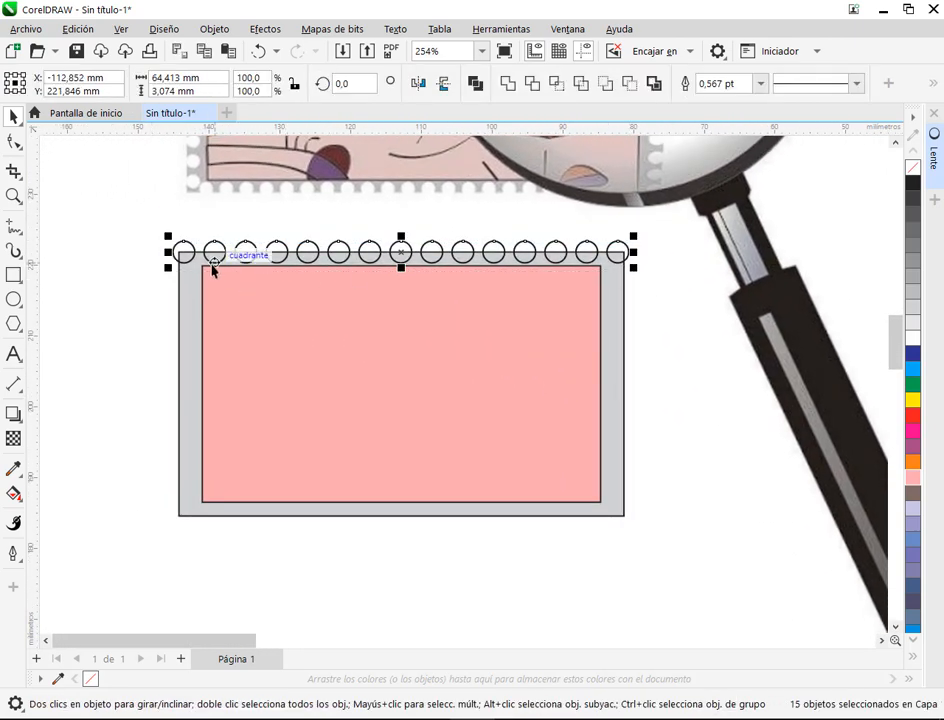
{"action": "left_click_drag", "start_coordinate": [400, 259], "coordinate": [404, 517]}
{"action": "key", "text": "Escape"}
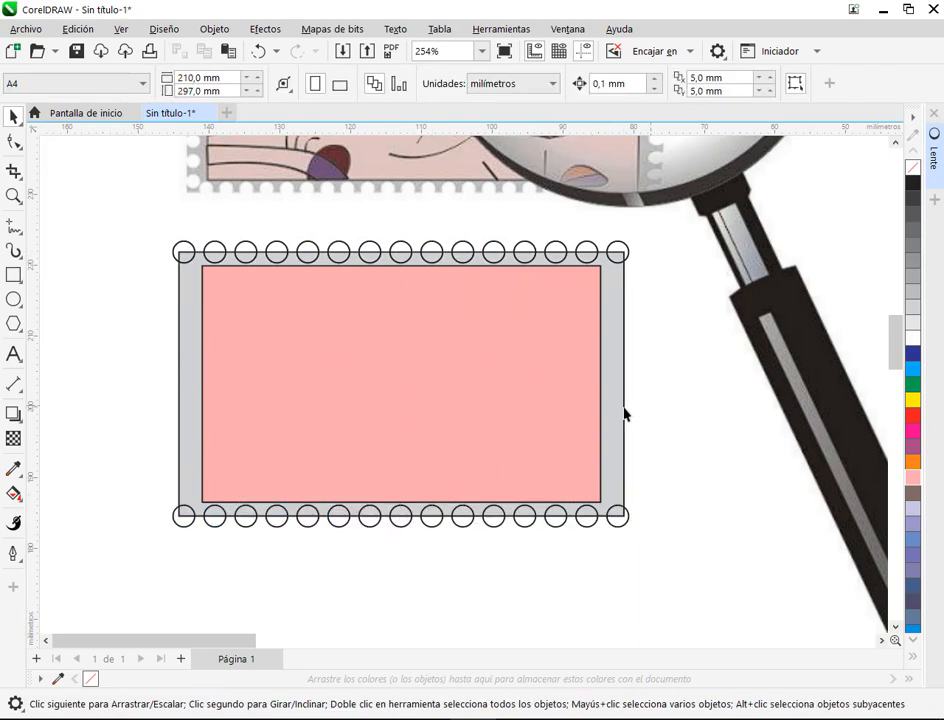
Make a copy of the lower row of circles rotated 90° and place it as a column left of the stamp.
{"action": "left_click_drag", "start_coordinate": [491, 476], "coordinate": [668, 482]}
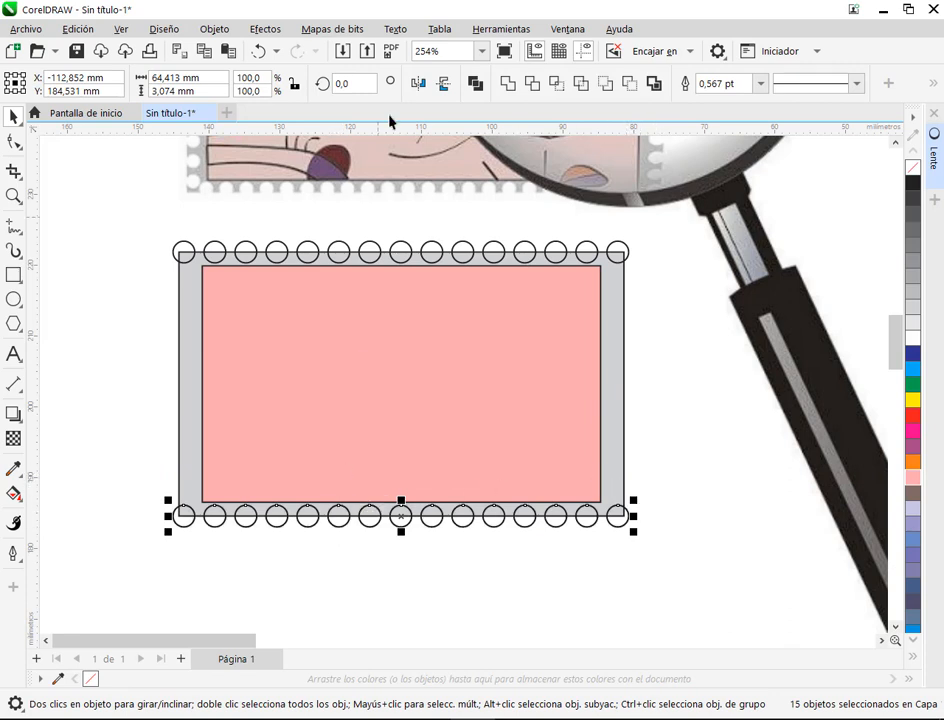
{"action": "left_click", "coordinate": [356, 84]}
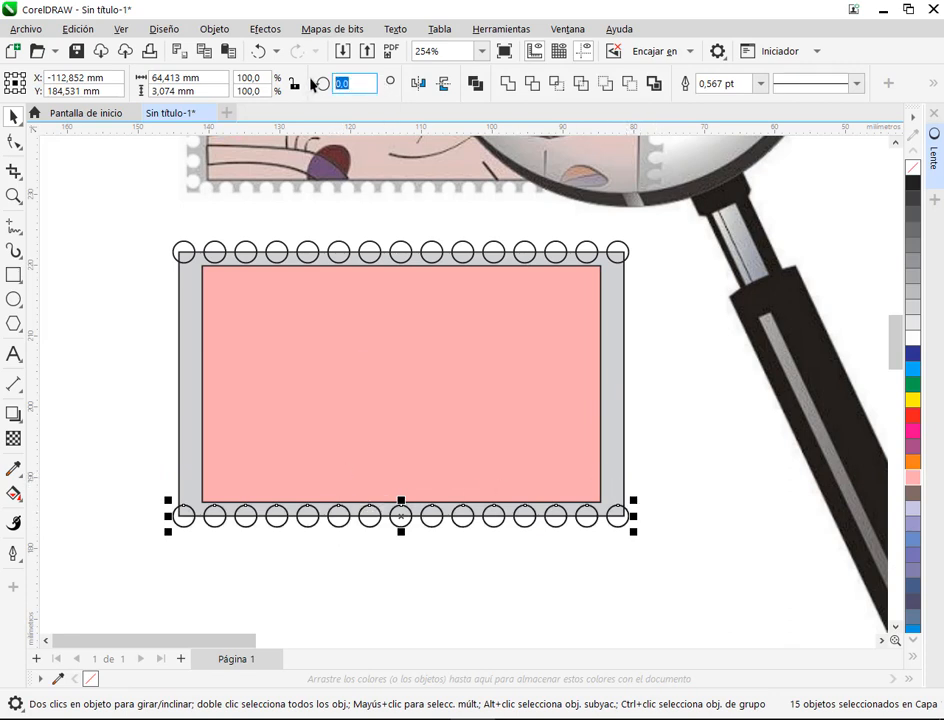
{"action": "type", "text": "90"}
{"action": "key", "text": "Return"}
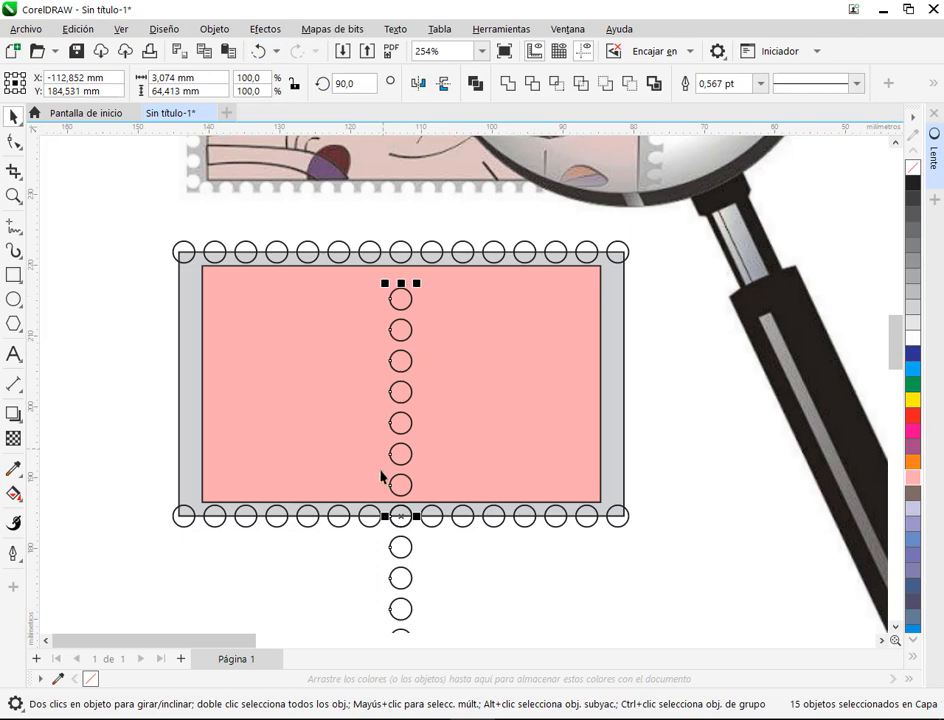
{"action": "left_click_drag", "start_coordinate": [404, 520], "coordinate": [133, 388]}
{"action": "scroll", "coordinate": [113, 287], "scroll_direction": "down", "scroll_amount": 1}
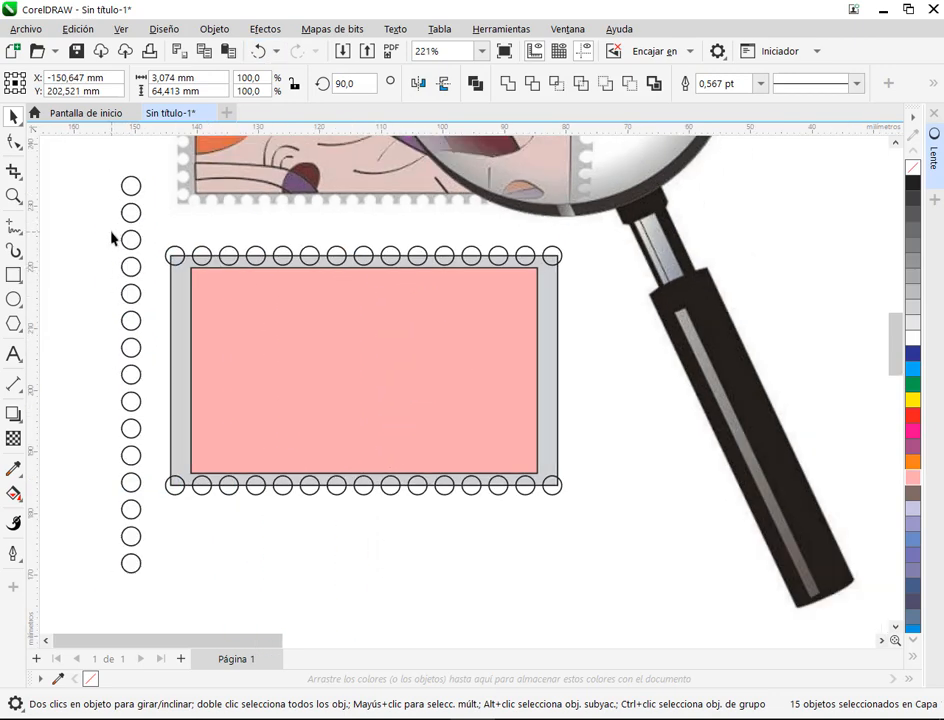
{"action": "left_click", "coordinate": [90, 335]}
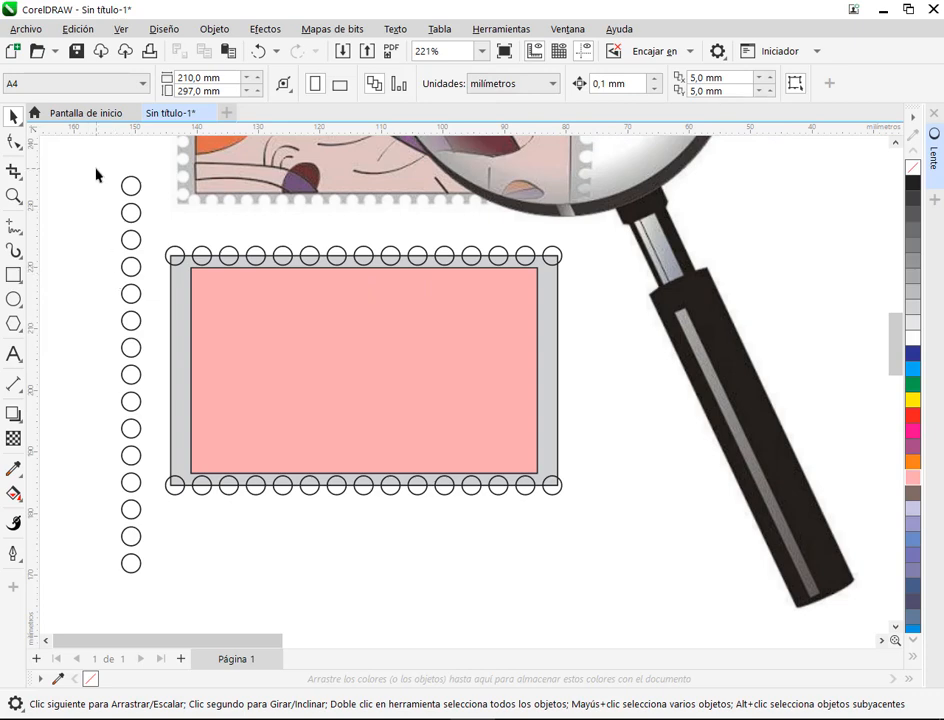
Delete the surplus circles at both ends of the vertical column, leaving nine, and shift the column up beside the stamp's left edge.
{"action": "left_click_drag", "start_coordinate": [153, 368], "coordinate": [131, 558]}
{"action": "key", "text": "Delete"}
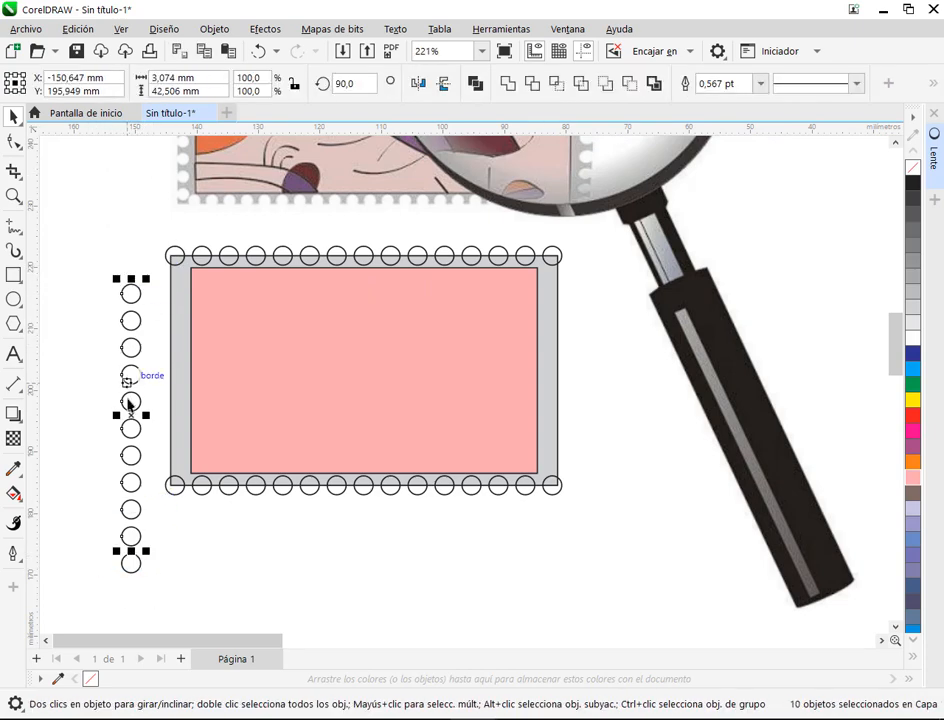
{"action": "left_click_drag", "start_coordinate": [131, 421], "coordinate": [139, 371]}
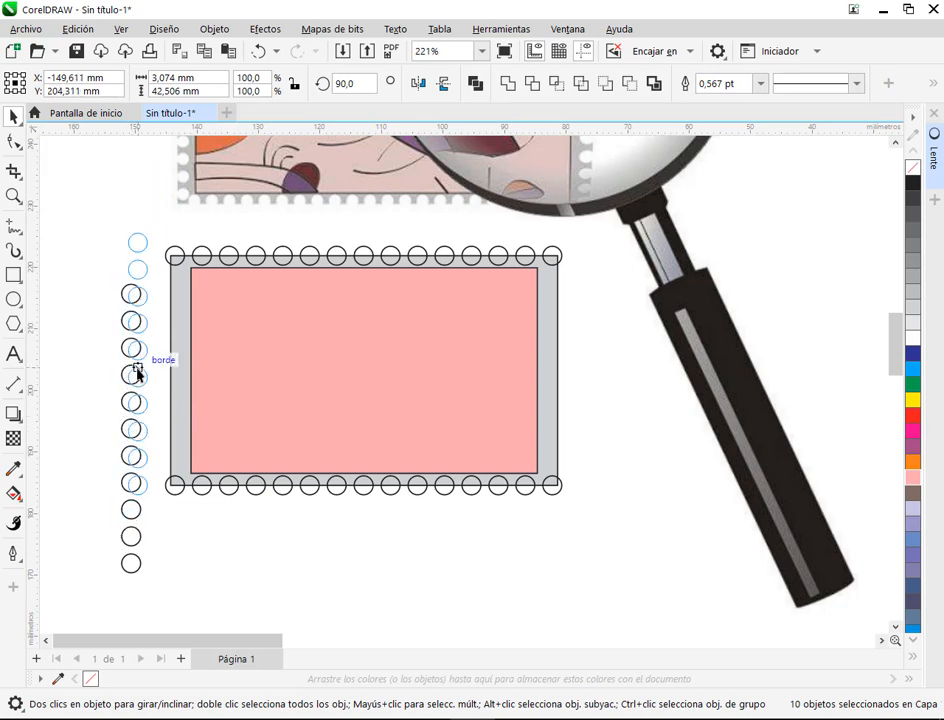
{"action": "left_click", "coordinate": [127, 569]}
{"action": "key", "text": "Delete"}
{"action": "scroll", "coordinate": [141, 242], "scroll_direction": "up", "scroll_amount": 1}
{"action": "left_click", "coordinate": [141, 242]}
{"action": "key", "text": "Delete"}
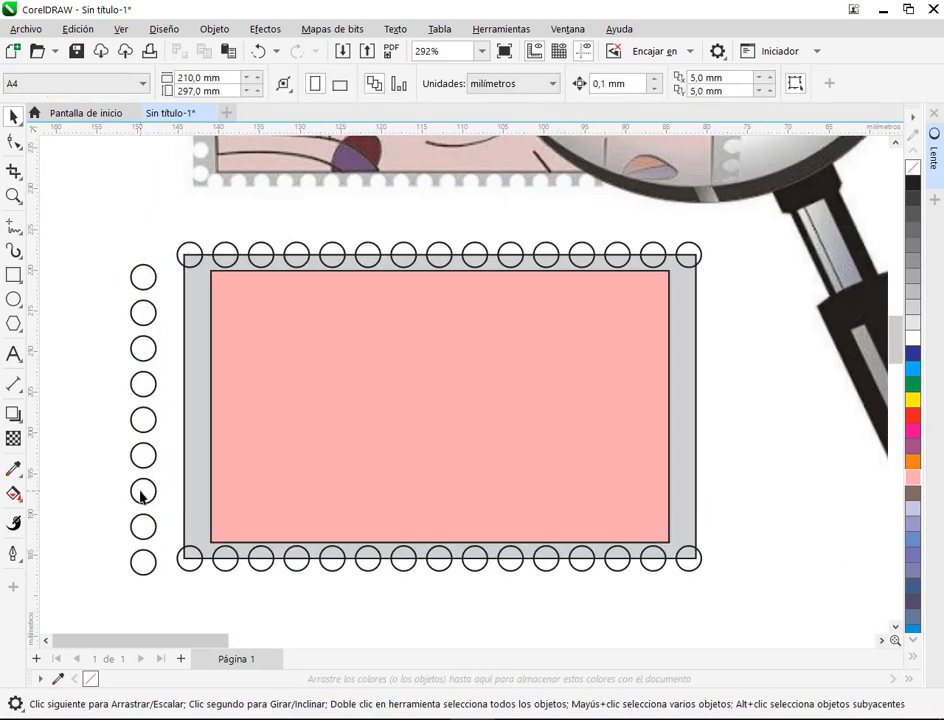
Move the column of nine circles farther left, away from the stamp, and deselect it.
{"action": "left_click_drag", "start_coordinate": [133, 420], "coordinate": [160, 609]}
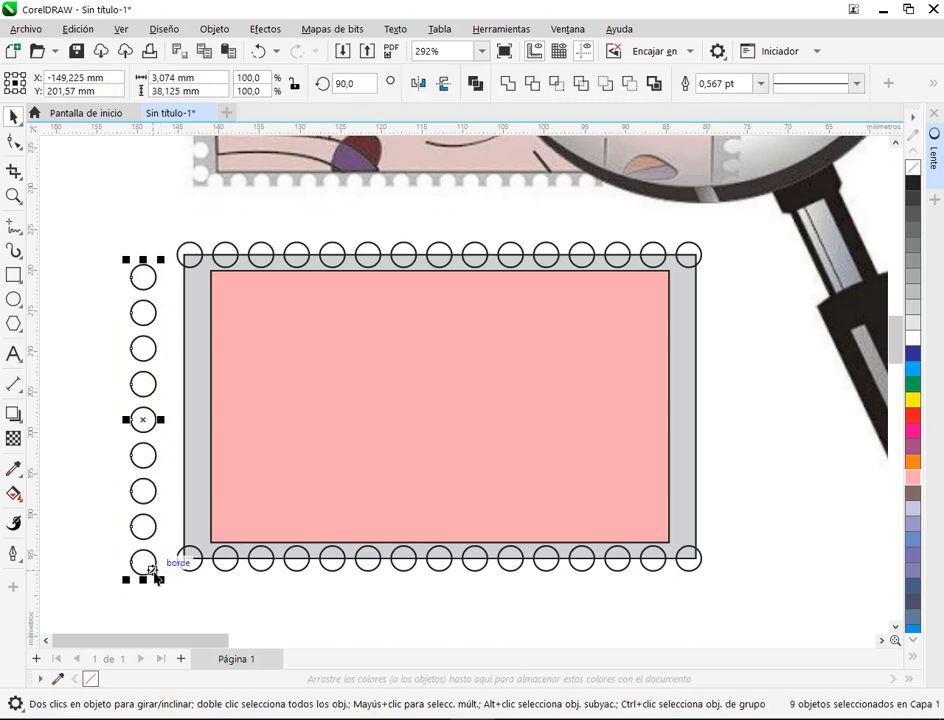
{"action": "left_click_drag", "start_coordinate": [141, 565], "coordinate": [93, 563]}
{"action": "key", "text": "Escape"}
{"action": "left_click", "coordinate": [187, 569]}
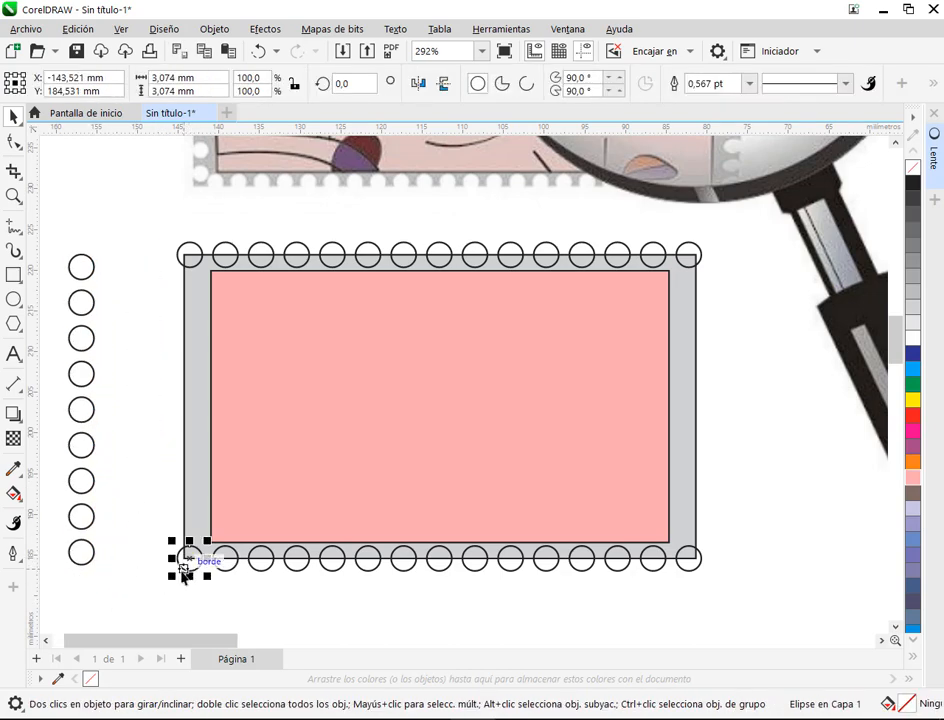
{"action": "scroll", "coordinate": [185, 570], "scroll_direction": "up", "scroll_amount": 2}
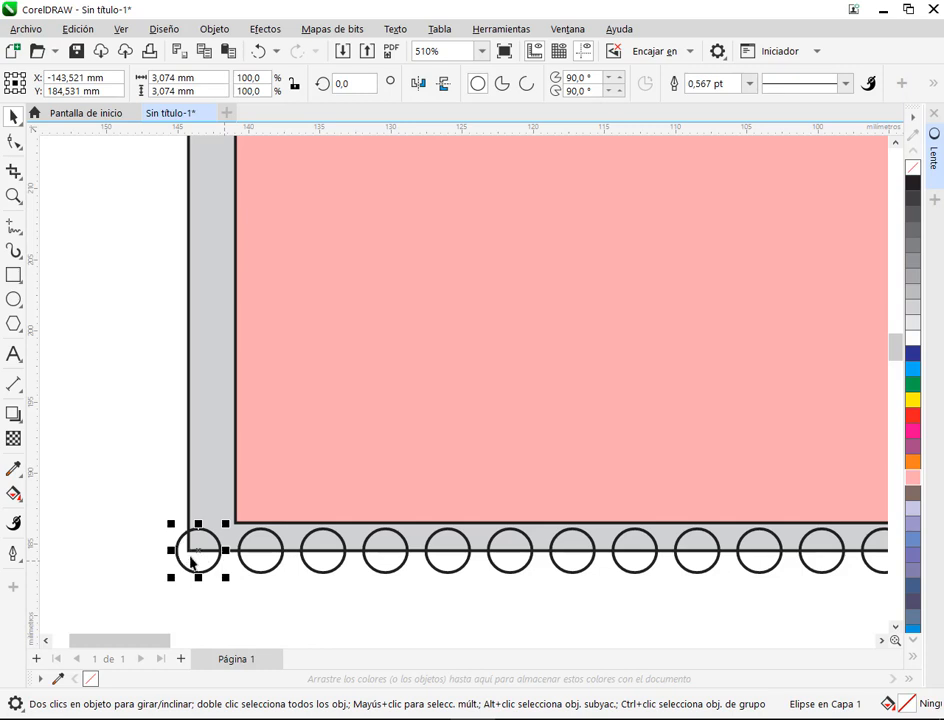
{"action": "left_click", "coordinate": [336, 567]}
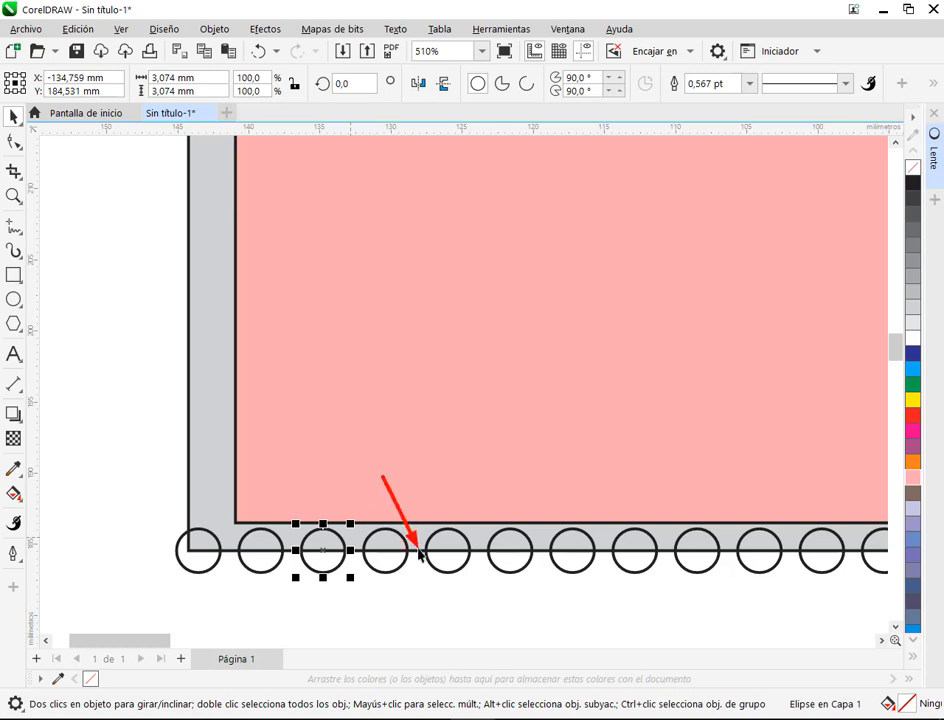
{"action": "left_click", "coordinate": [196, 559]}
{"action": "left_click_drag", "start_coordinate": [199, 553], "coordinate": [190, 556]}
{"action": "key", "text": "ctrl+z"}
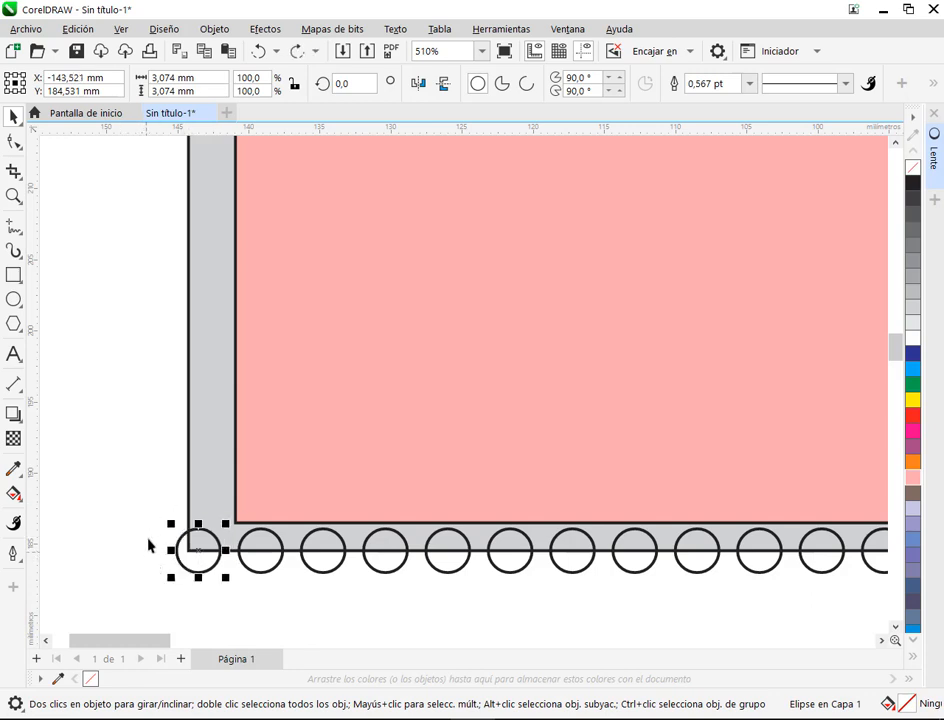
{"action": "left_click", "coordinate": [185, 554]}
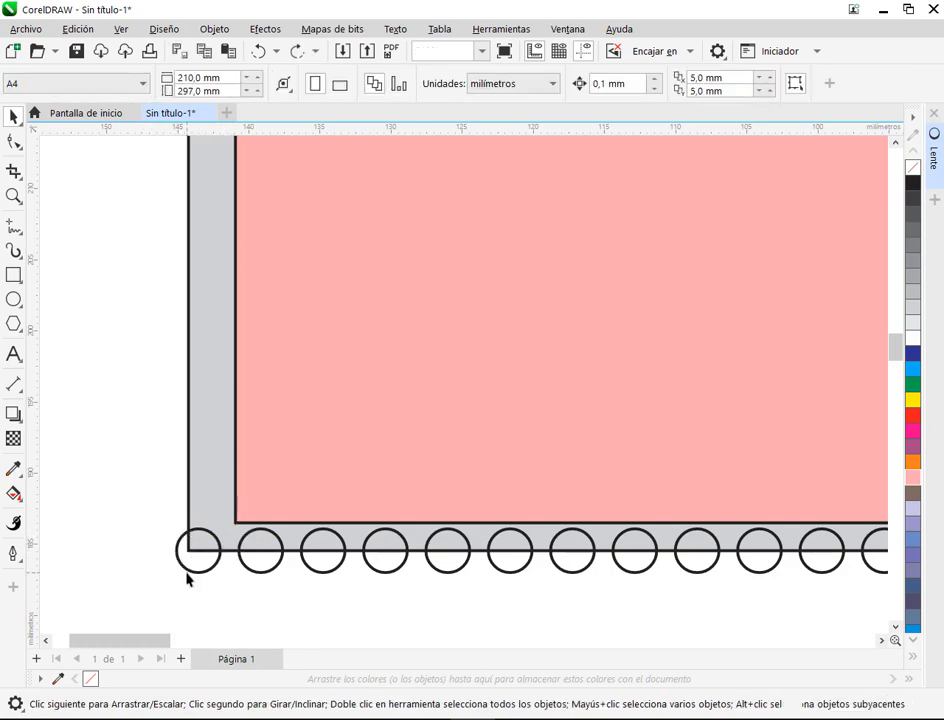
Place a vertical guideline through the centre of the lower-left corner circle and turn on snapping to guidelines.
{"action": "left_click", "coordinate": [188, 575]}
{"action": "left_click_drag", "start_coordinate": [30, 538], "coordinate": [198, 550]}
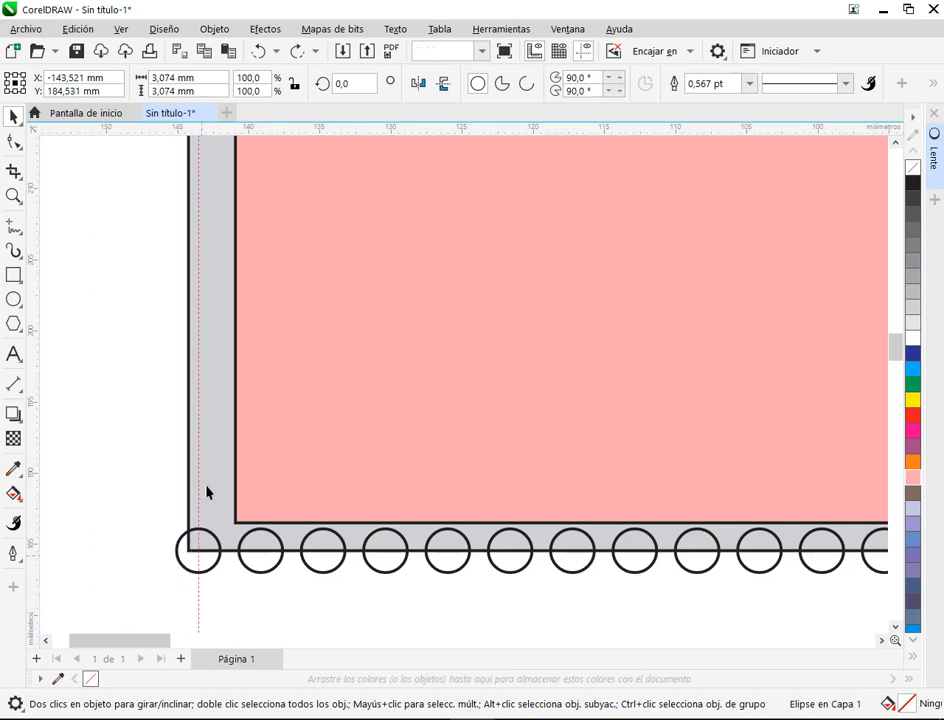
{"action": "key", "text": "Escape"}
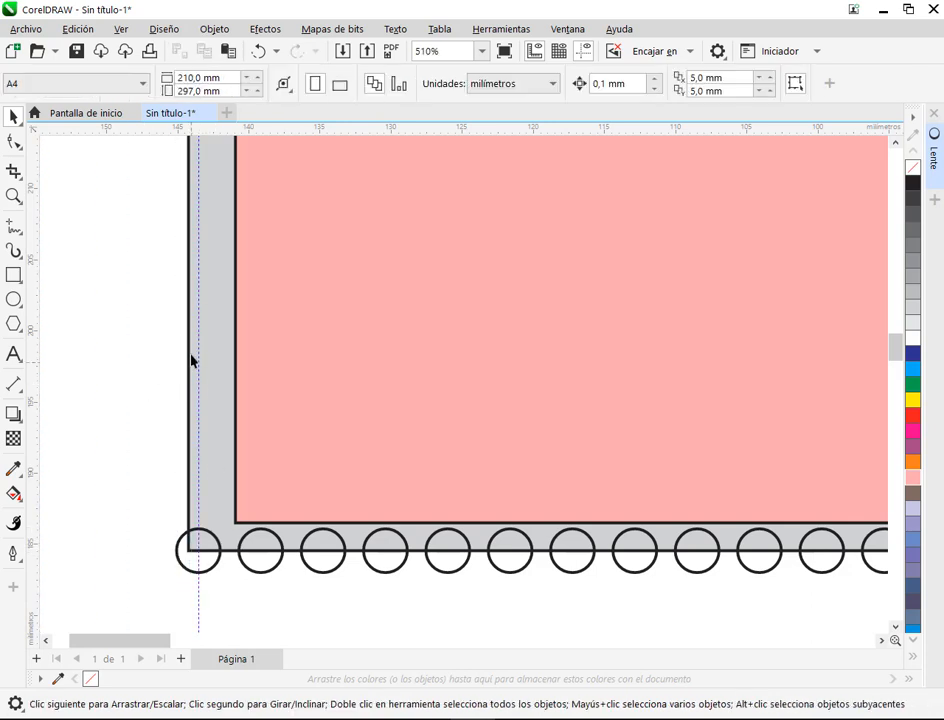
{"action": "left_click", "coordinate": [121, 29]}
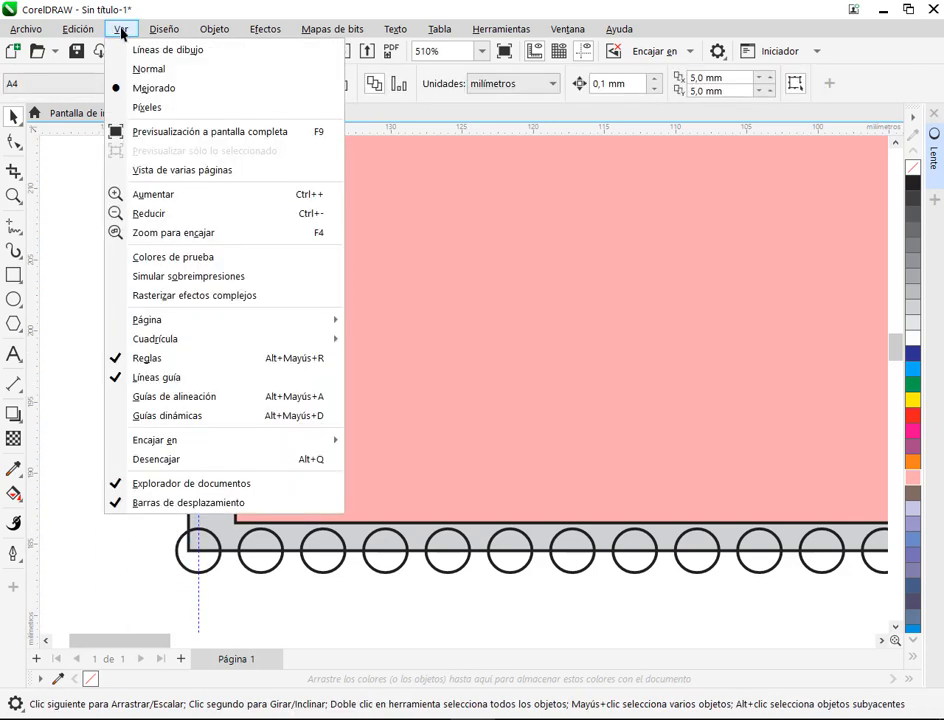
{"action": "mouse_move", "coordinate": [257, 446]}
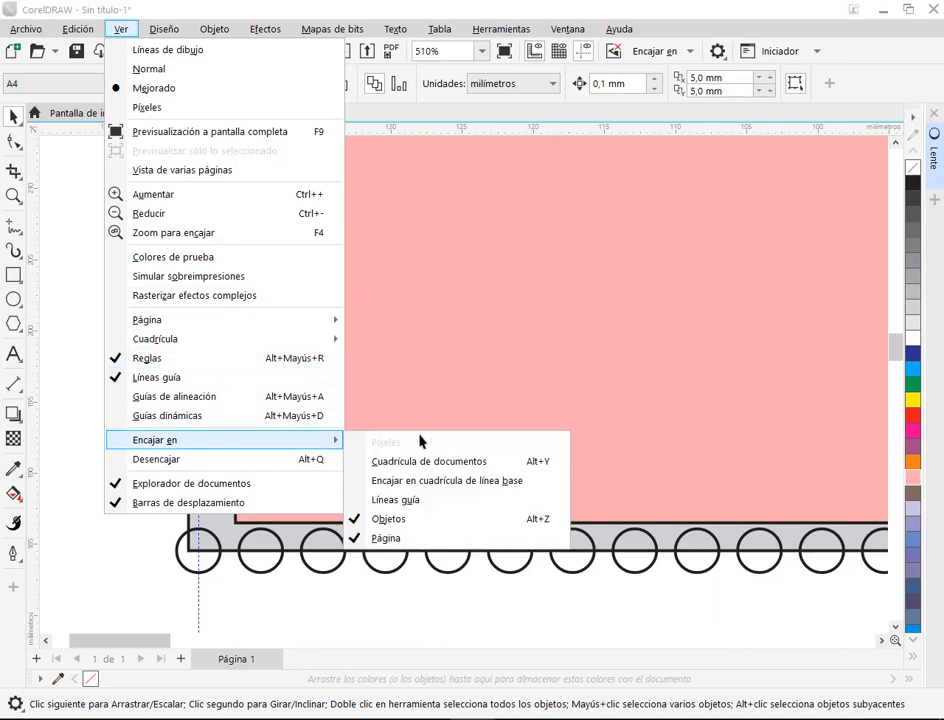
{"action": "left_click", "coordinate": [416, 509]}
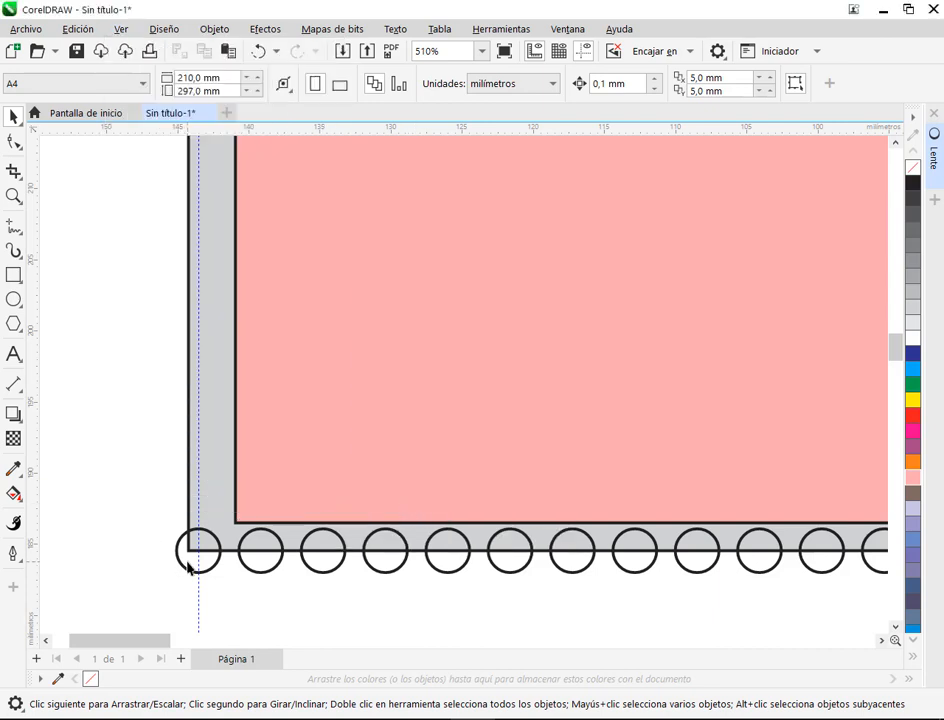
Duplicate the lower-left corner circle and place the copy above it on the guideline at about Y 188.9 mm.
{"action": "left_click", "coordinate": [189, 566]}
{"action": "key", "text": "ctrl+d"}
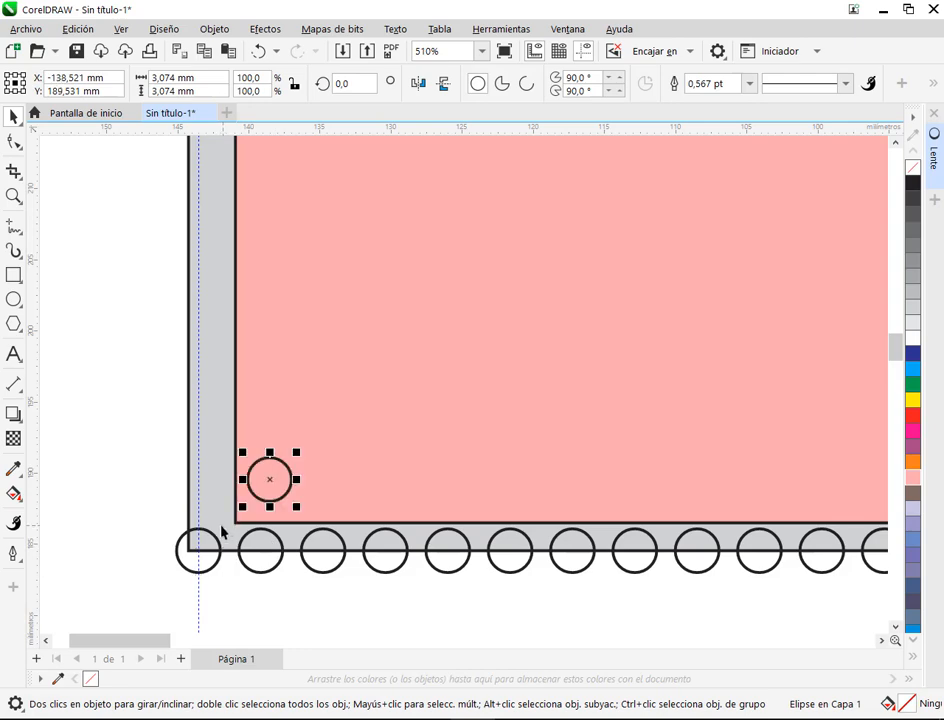
{"action": "left_click_drag", "start_coordinate": [275, 477], "coordinate": [225, 494]}
{"action": "scroll", "coordinate": [352, 482], "scroll_direction": "down", "scroll_amount": 3}
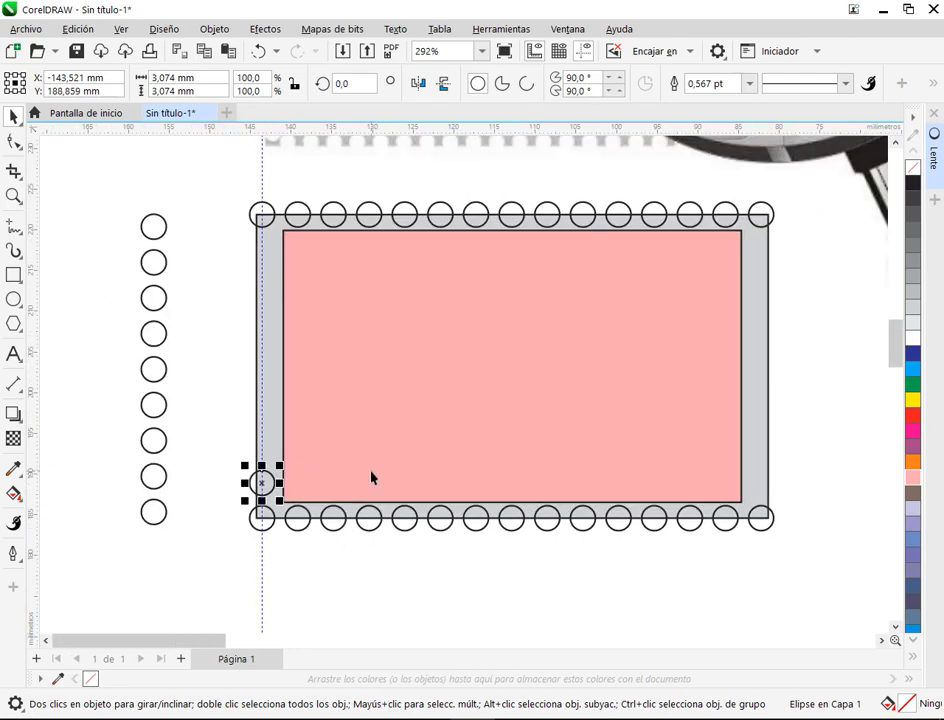
Repeat the duplicate upward along the guideline until eight circles fill the stamp's left edge, and deselect.
{"action": "key", "text": "ctrl+d"}
{"action": "key", "text": "ctrl+d"}
{"action": "key", "text": "ctrl+d"}
{"action": "key", "text": "ctrl+d"}
{"action": "key", "text": "ctrl+d"}
{"action": "key", "text": "ctrl+d"}
{"action": "key", "text": "ctrl+d"}
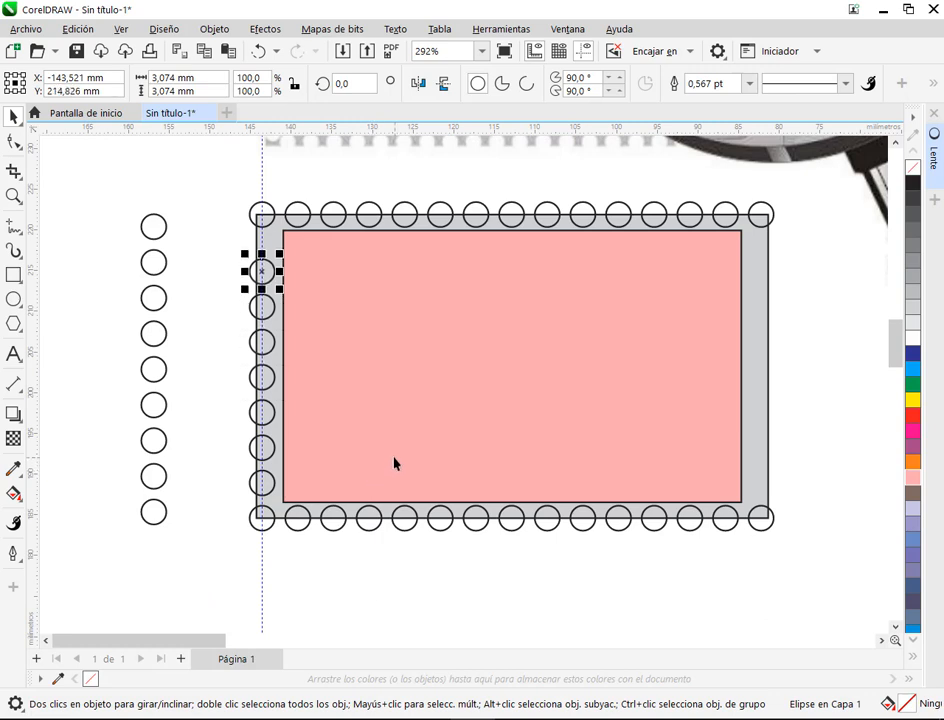
{"action": "left_click", "coordinate": [209, 343]}
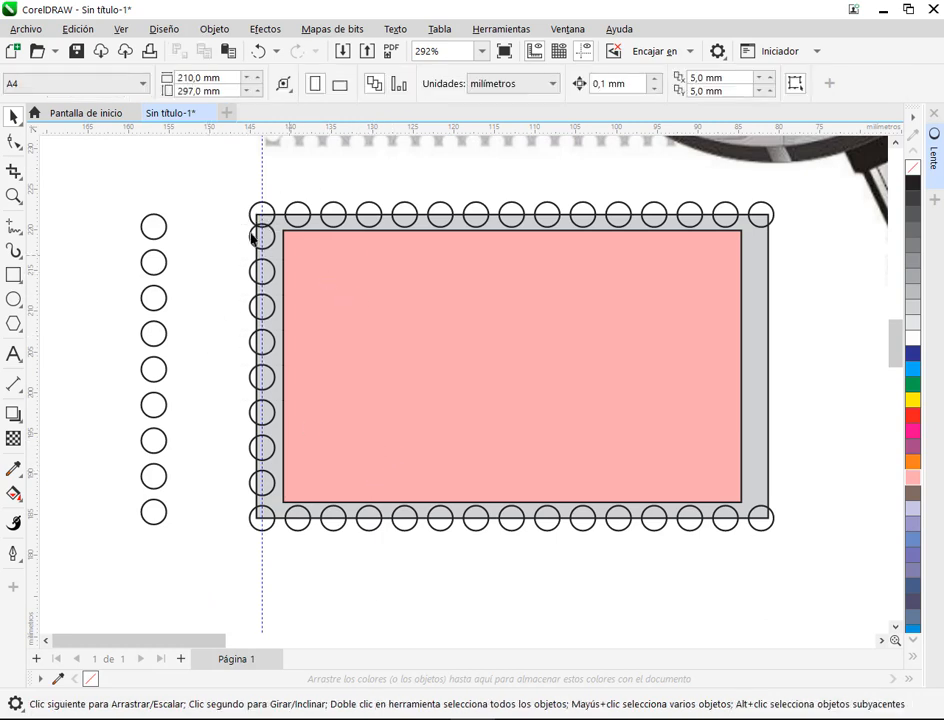
Delete the newly duplicated column of circles between the two left corner circles.
{"action": "left_click_drag", "start_coordinate": [242, 250], "coordinate": [281, 508]}
{"action": "left_click", "coordinate": [139, 228]}
{"action": "left_click_drag", "start_coordinate": [174, 480], "coordinate": [209, 577]}
{"action": "left_click_drag", "start_coordinate": [230, 478], "coordinate": [841, 554]}
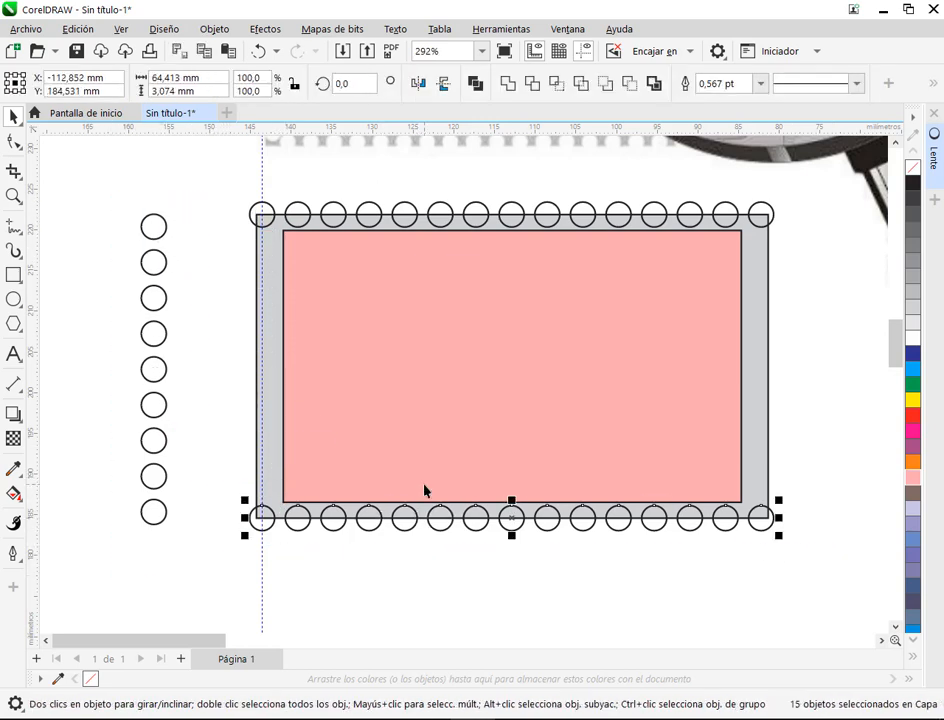
Move the lower eight circles of the spare column onto the guideline along the stamp's left edge and deselect them.
{"action": "left_click_drag", "start_coordinate": [110, 555], "coordinate": [176, 268]}
{"action": "left_click_drag", "start_coordinate": [146, 386], "coordinate": [258, 380]}
{"action": "key", "text": "ctrl+z"}
{"action": "left_click_drag", "start_coordinate": [128, 245], "coordinate": [262, 486]}
{"action": "key", "text": "Escape"}
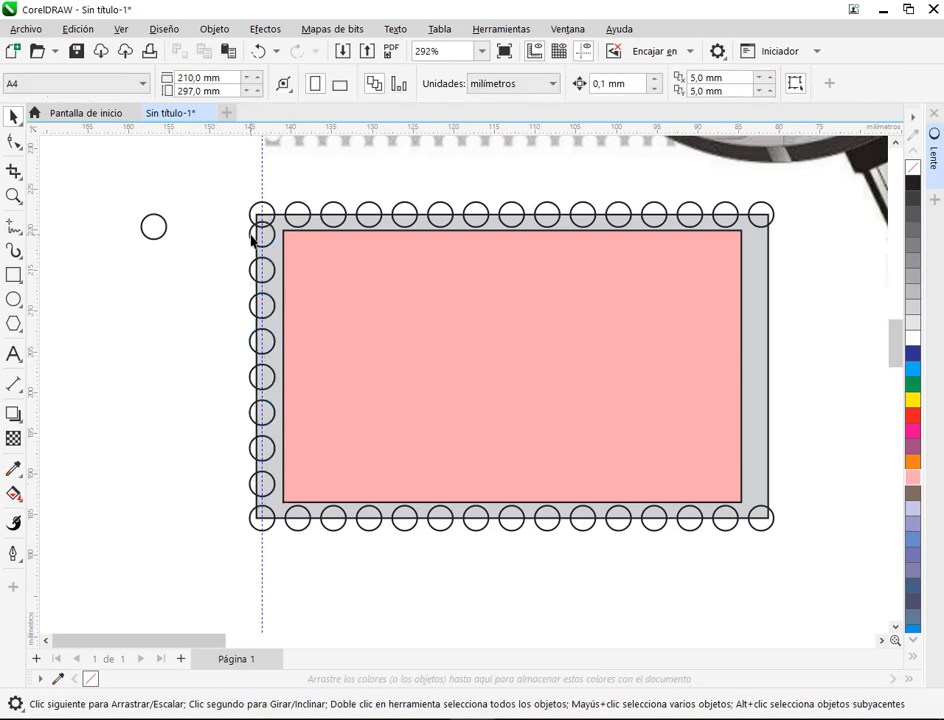
Try removing the left column's top circle and shifting the other seven slightly up, and undo both changes.
{"action": "left_click", "coordinate": [253, 240]}
{"action": "left_click_drag", "start_coordinate": [208, 250], "coordinate": [282, 505]}
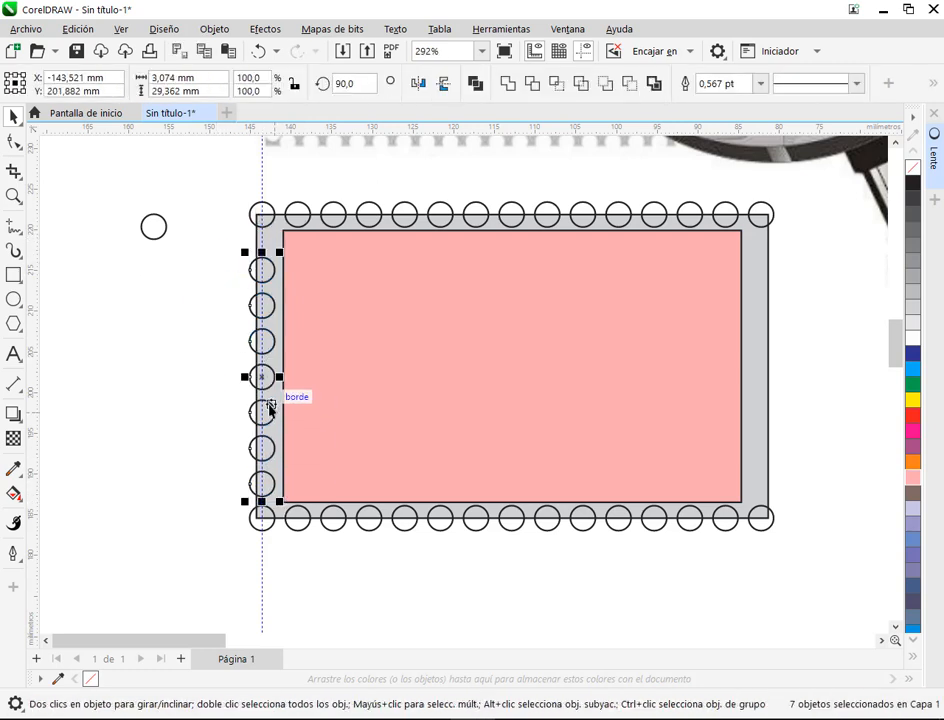
{"action": "left_click_drag", "start_coordinate": [269, 408], "coordinate": [263, 378]}
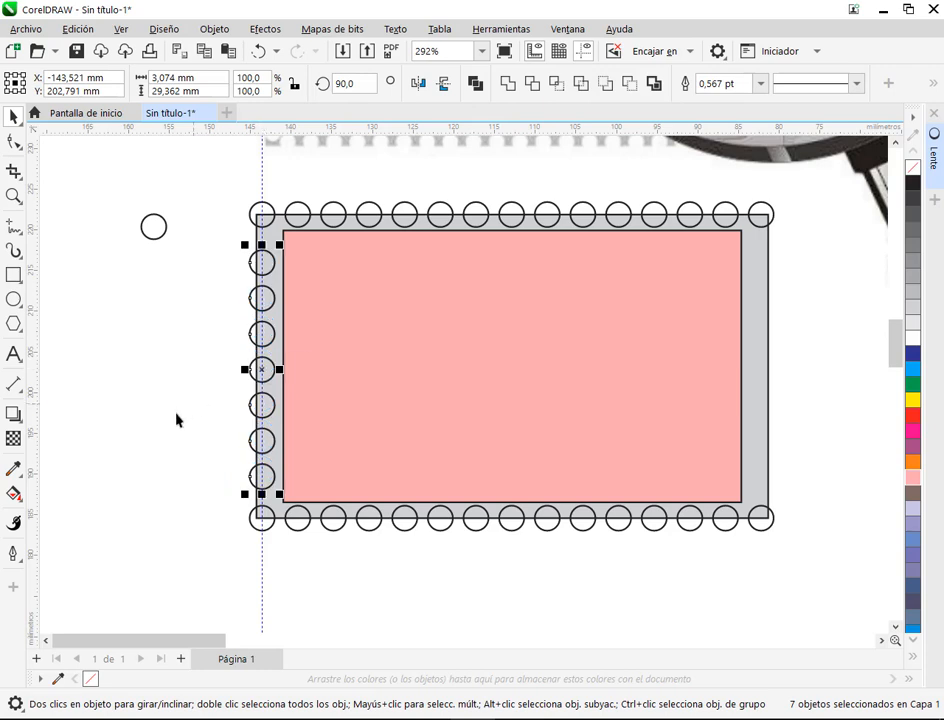
{"action": "key", "text": "Escape"}
{"action": "key", "text": "ctrl+z"}
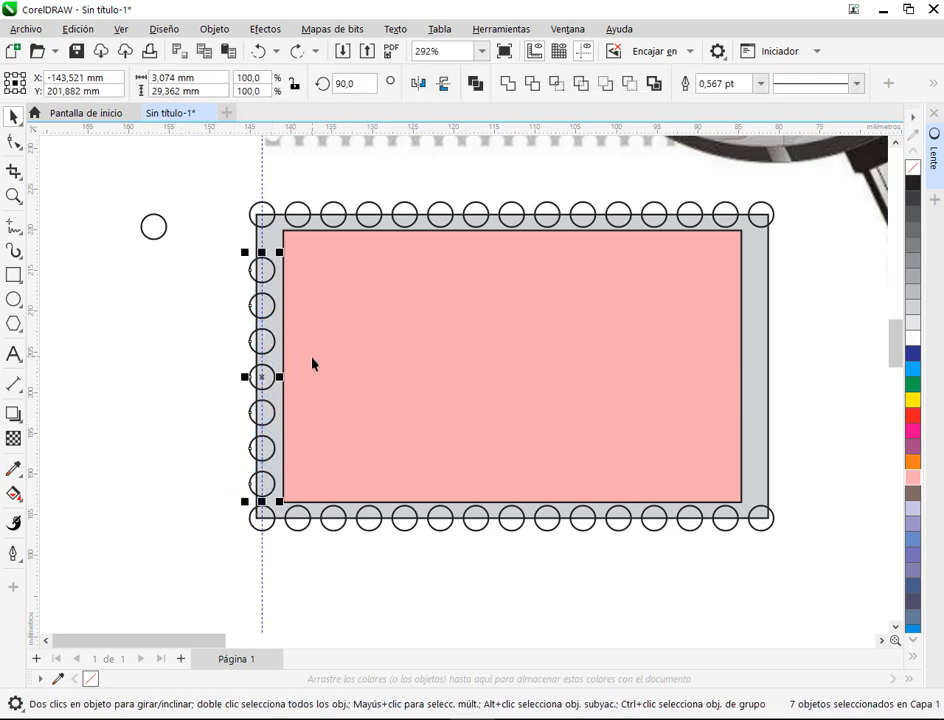
{"action": "key", "text": "ctrl+z"}
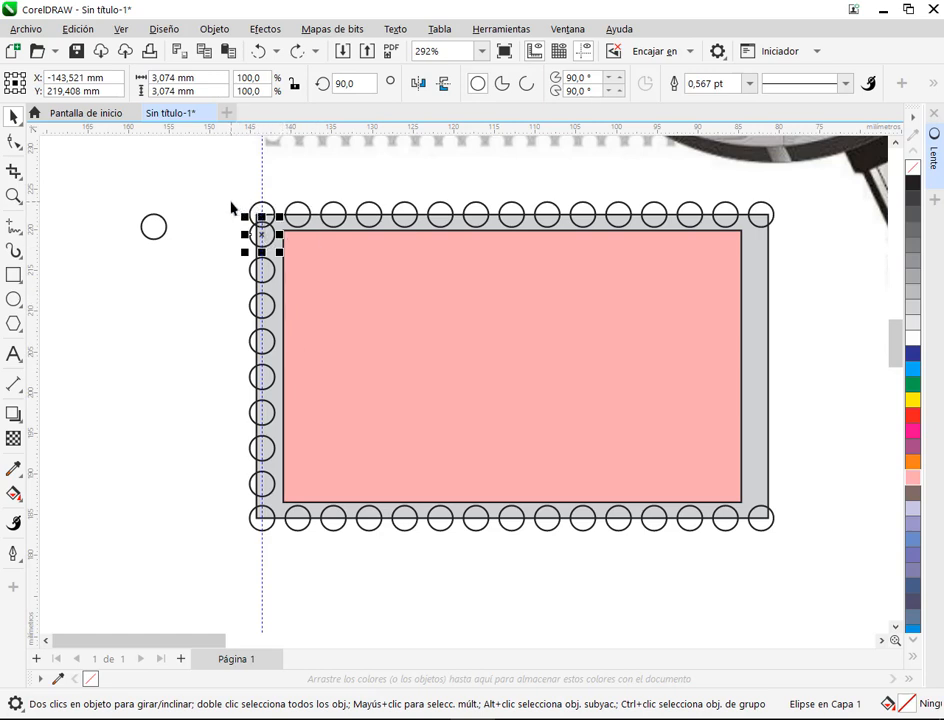
Nudge the eight circles slightly down the guideline to compare their spacing, and delete the whole column from the left edge.
{"action": "mouse_move", "coordinate": [229, 201]}
{"action": "left_mouse_down"}
{"action": "mouse_move", "coordinate": [295, 460]}
{"action": "mouse_move", "coordinate": [169, 352]}
{"action": "mouse_move", "coordinate": [231, 226]}
{"action": "left_mouse_up"}
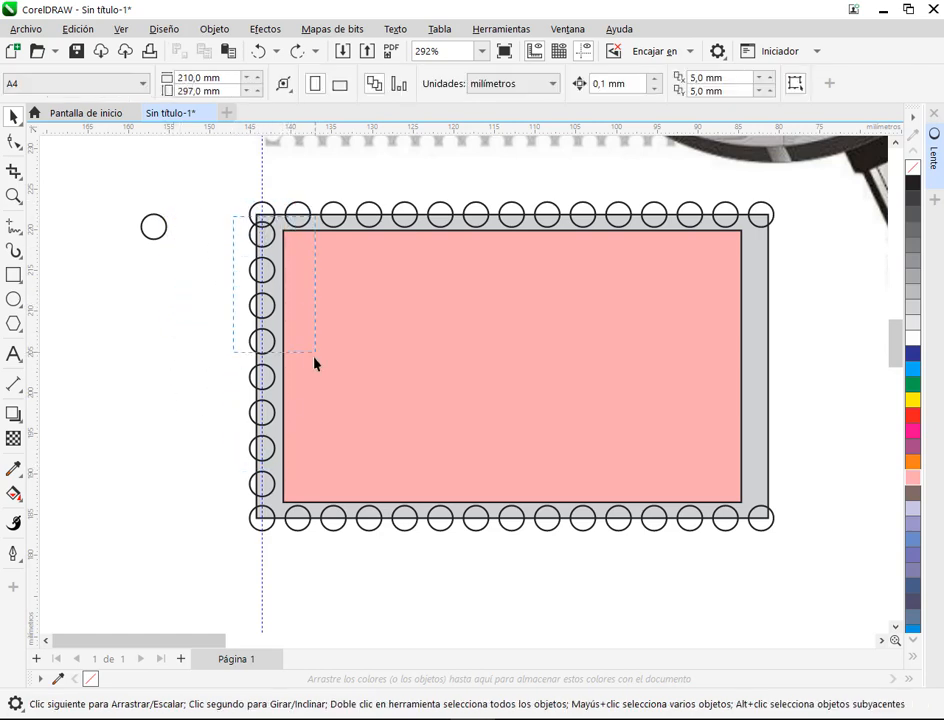
{"action": "left_click_drag", "start_coordinate": [272, 500], "coordinate": [292, 514]}
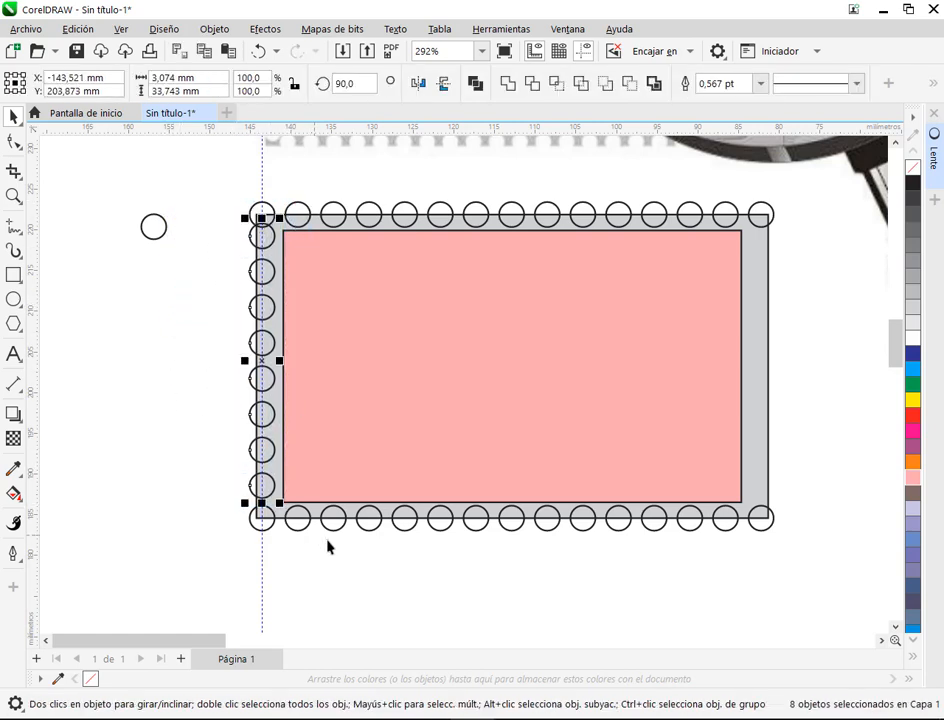
{"action": "key", "text": "Down"}
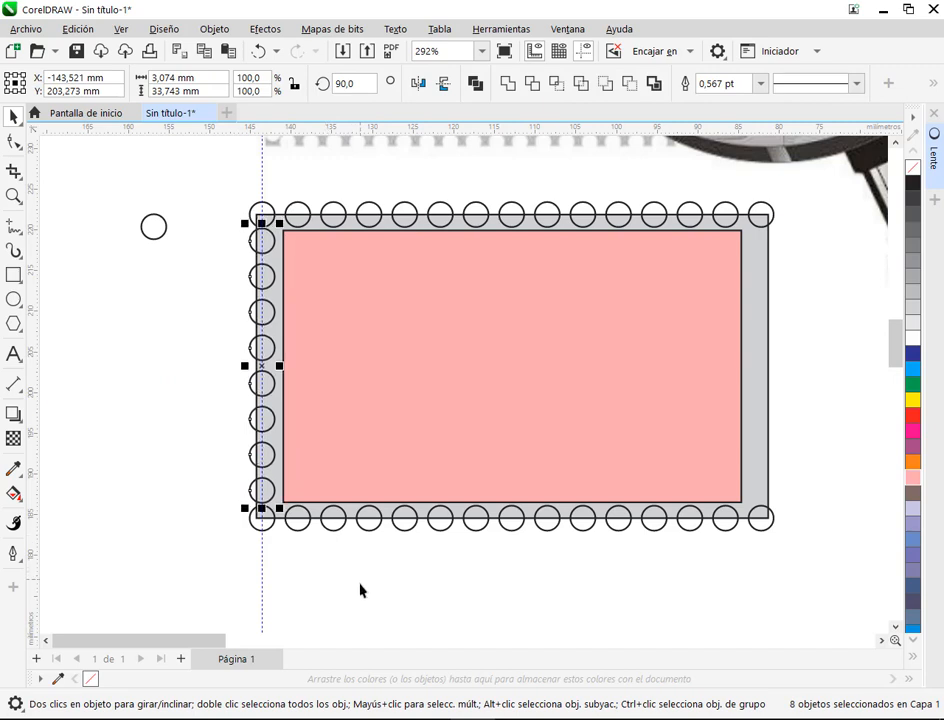
{"action": "key", "text": "Escape"}
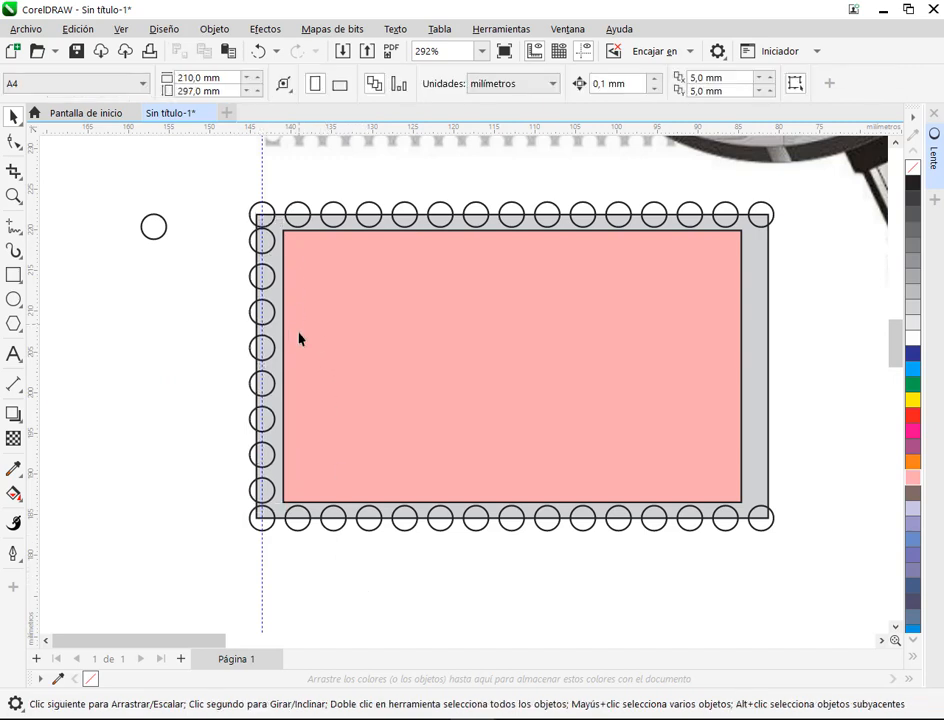
{"action": "left_click_drag", "start_coordinate": [231, 217], "coordinate": [282, 478]}
{"action": "key", "text": "Delete"}
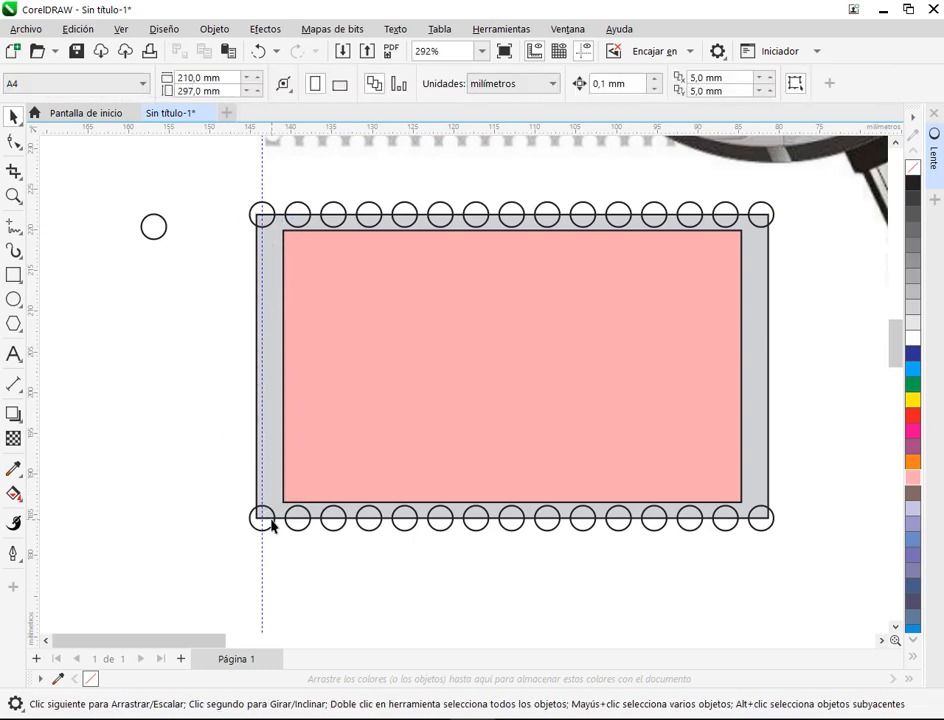
Duplicate the lower-left corner circle again and set the copy above it on the guideline at about Y 189.1 mm.
{"action": "scroll", "coordinate": [266, 520], "scroll_direction": "up", "scroll_amount": 2}
{"action": "scroll", "coordinate": [263, 524], "scroll_direction": "up", "scroll_amount": 2}
{"action": "left_click", "coordinate": [271, 543]}
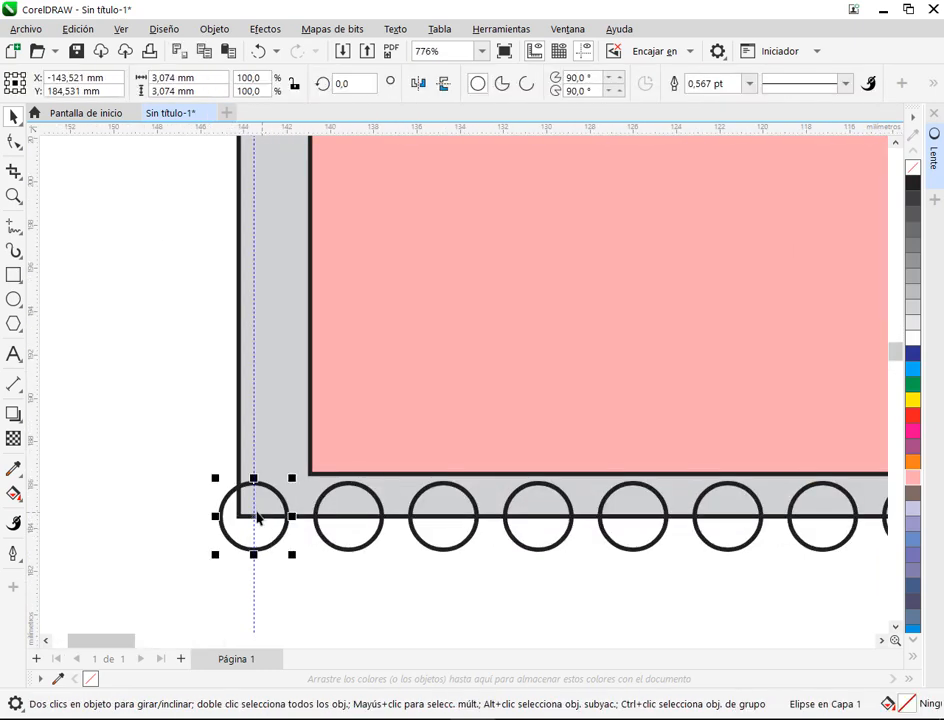
{"action": "key", "text": "ctrl+d"}
{"action": "left_click_drag", "start_coordinate": [366, 407], "coordinate": [254, 420]}
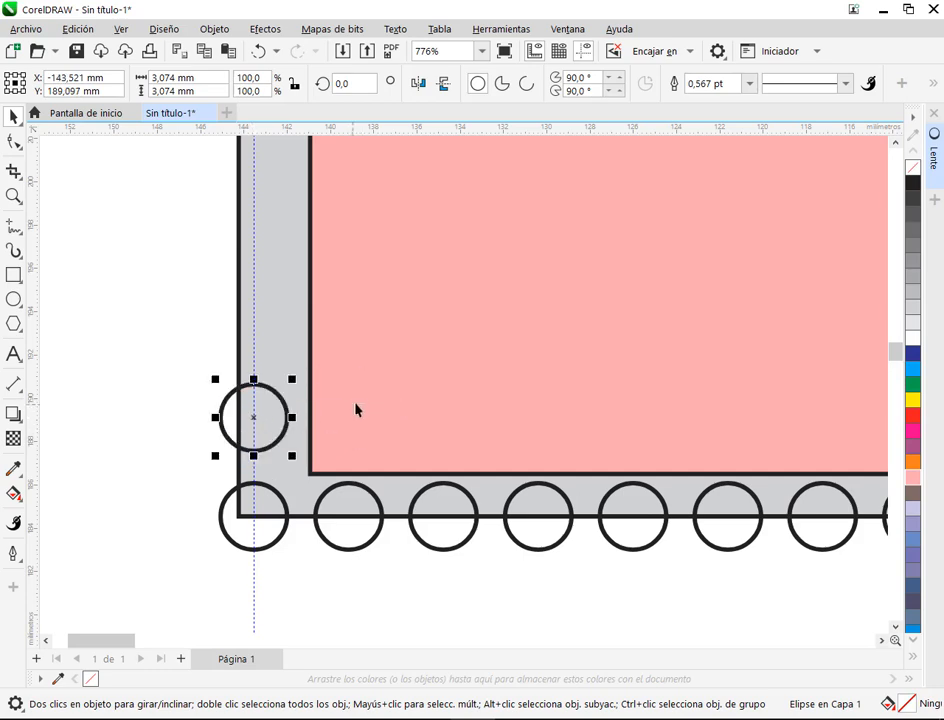
{"action": "scroll", "coordinate": [358, 406], "scroll_direction": "down", "scroll_amount": 2}
{"action": "scroll", "coordinate": [320, 497], "scroll_direction": "down", "scroll_amount": 1}
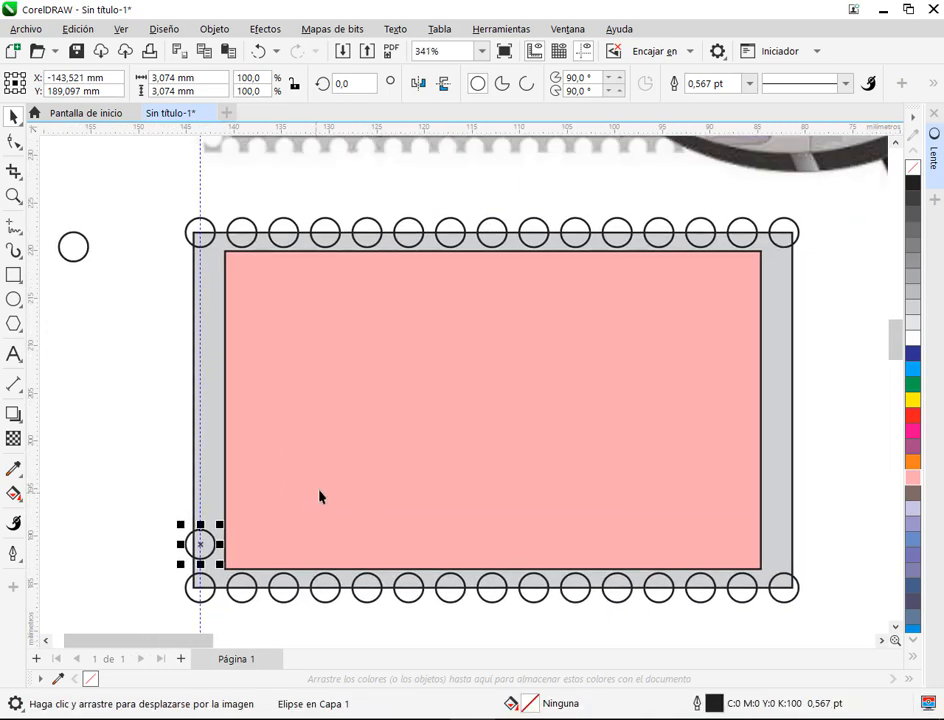
Repeat the duplicate up the stamp's left edge until there are seven circles above the lower corner circle.
{"action": "key", "text": "ctrl+d"}
{"action": "key", "text": "ctrl+d"}
{"action": "key", "text": "ctrl+d"}
{"action": "key", "text": "ctrl+d"}
{"action": "key", "text": "ctrl+d"}
{"action": "key", "text": "ctrl+d"}
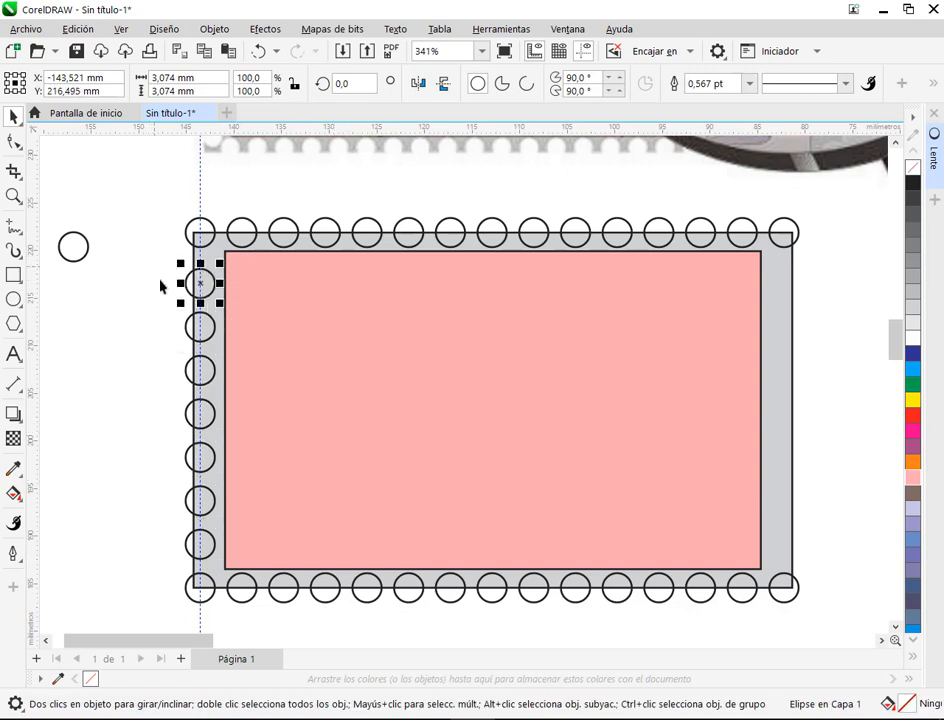
Undo the repeated circle copies along the left edge.
{"action": "key", "text": "ctrl+z"}
{"action": "key", "text": "ctrl+z"}
{"action": "key", "text": "ctrl+z"}
{"action": "key", "text": "ctrl+z"}
{"action": "key", "text": "ctrl+z"}
{"action": "key", "text": "ctrl+z"}
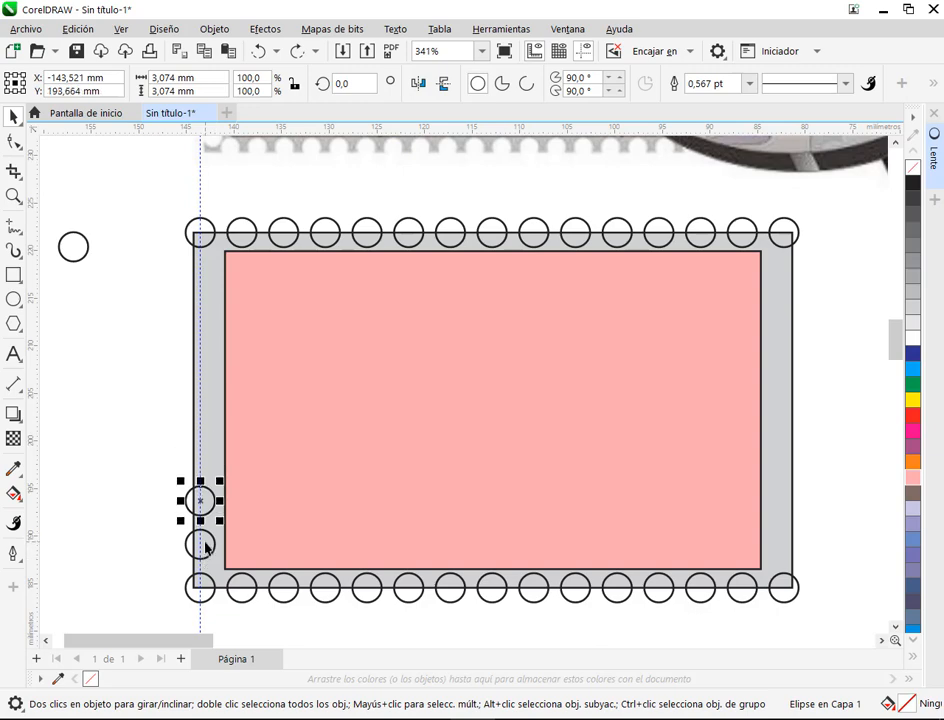
{"action": "scroll", "coordinate": [190, 578], "scroll_direction": "up", "scroll_amount": 2}
{"action": "scroll", "coordinate": [190, 578], "scroll_direction": "up", "scroll_amount": 1}
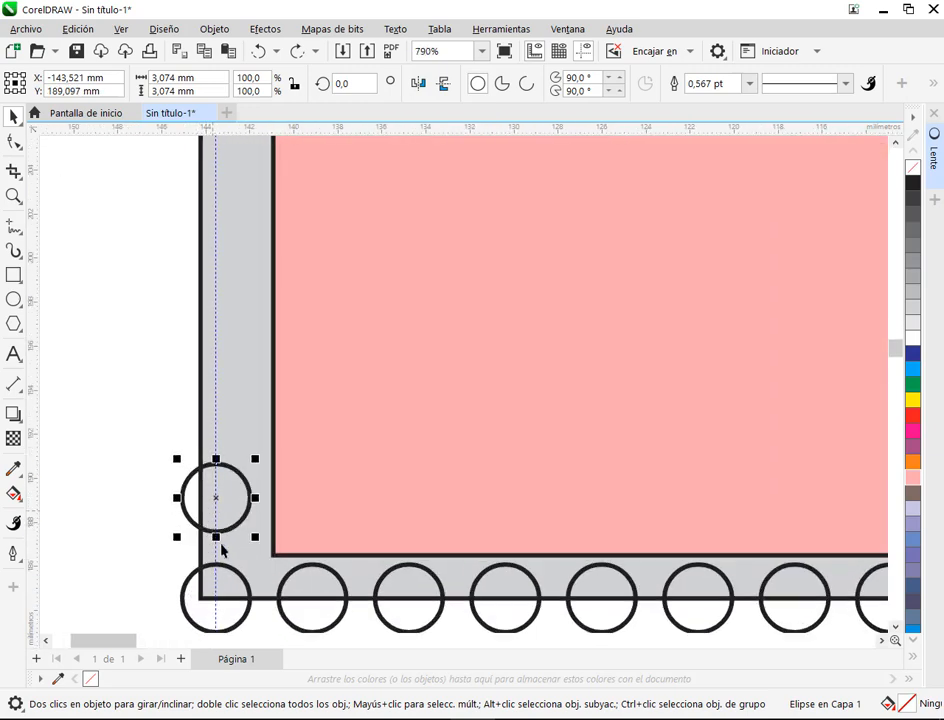
Duplicate the lower-left corner circle and place the copy on the guideline above it with a slightly wider gap.
{"action": "left_click_drag", "start_coordinate": [219, 543], "coordinate": [236, 588]}
{"action": "key", "text": "ctrl+d"}
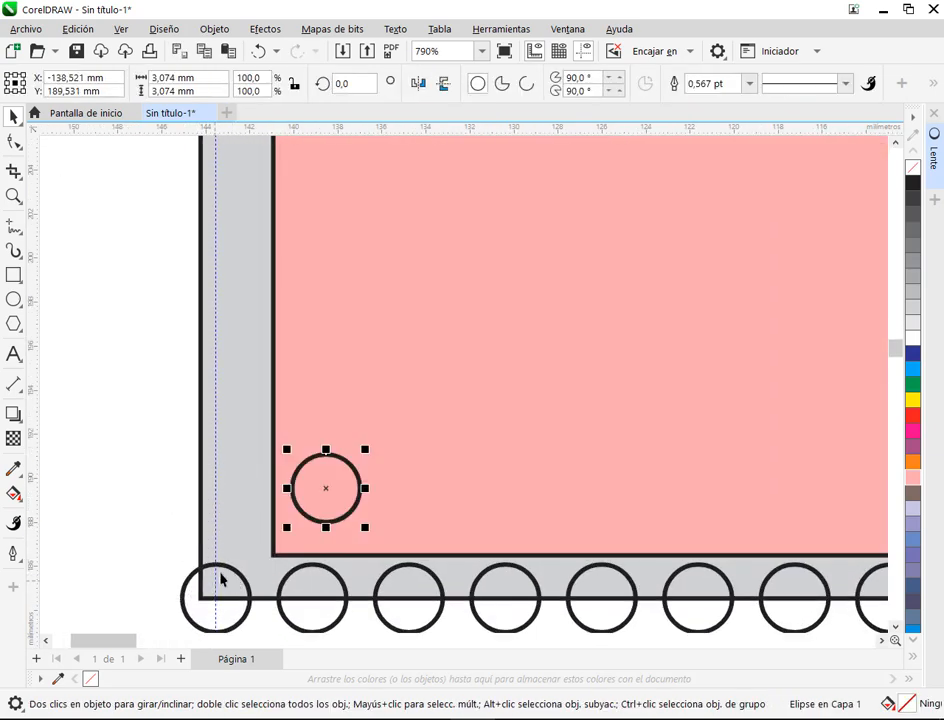
{"action": "left_click_drag", "start_coordinate": [327, 491], "coordinate": [214, 485]}
{"action": "scroll", "coordinate": [340, 445], "scroll_direction": "down", "scroll_amount": 6}
Repeat the duplicate up the guideline to get six circles between the left corner circles, undo the surplus copy and deselect.
{"action": "key", "text": "ctrl+d"}
{"action": "key", "text": "ctrl+d"}
{"action": "key", "text": "ctrl+d"}
{"action": "key", "text": "ctrl+d"}
{"action": "key", "text": "ctrl+d"}
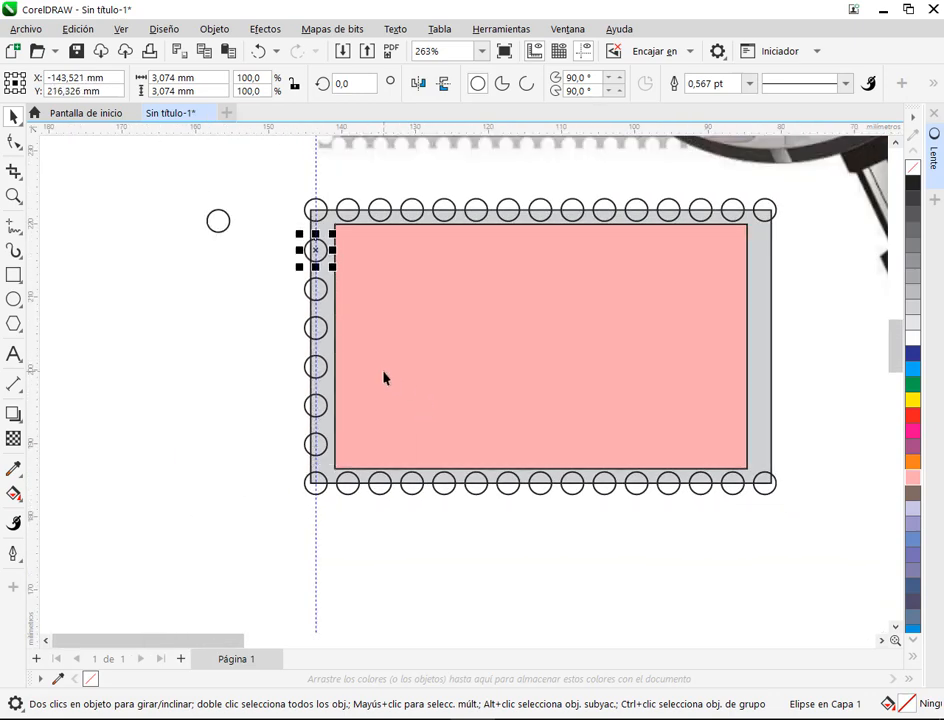
{"action": "key", "text": "ctrl+d"}
{"action": "key", "text": "ctrl+z"}
{"action": "key", "text": "Escape"}
{"action": "scroll", "coordinate": [362, 332], "scroll_direction": "down", "scroll_amount": 1}
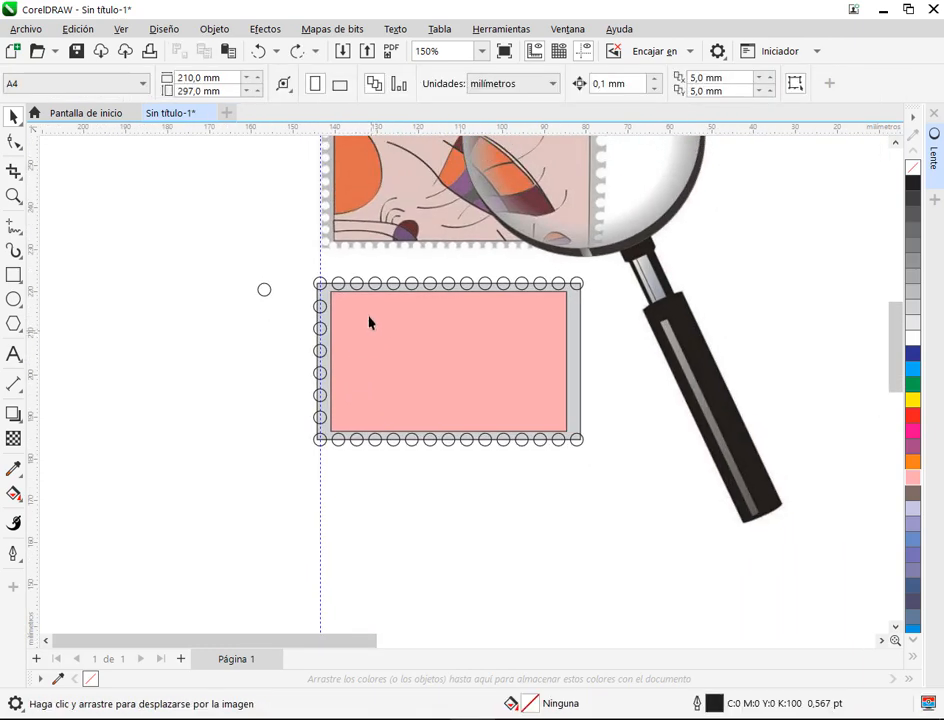
Delete the border circles along the top, left and bottom edges of the grey stamp rectangle.
{"action": "scroll", "coordinate": [335, 420], "scroll_direction": "up", "scroll_amount": 3}
{"action": "scroll", "coordinate": [295, 421], "scroll_direction": "down", "scroll_amount": 3}
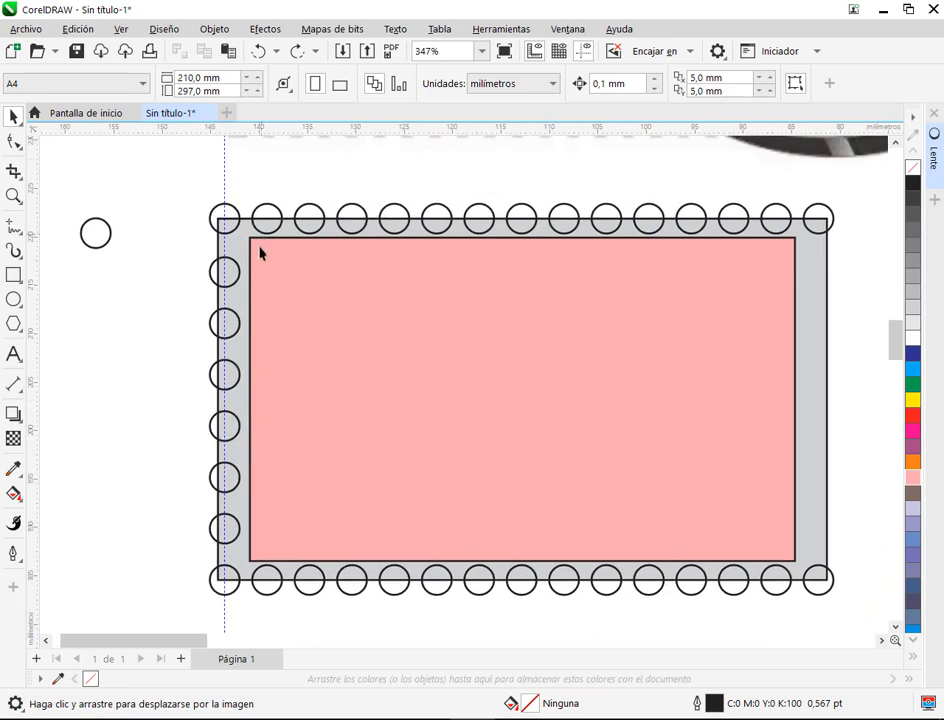
{"action": "scroll", "coordinate": [277, 267], "scroll_direction": "up", "scroll_amount": 3}
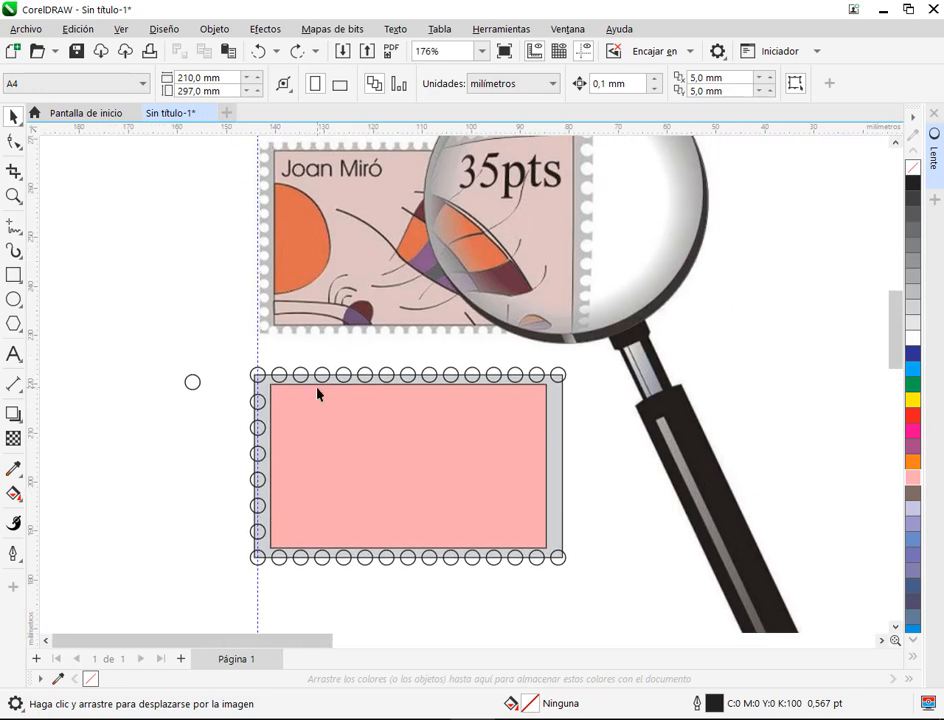
{"action": "left_click_drag", "start_coordinate": [250, 349], "coordinate": [586, 392]}
{"action": "key", "text": "Delete"}
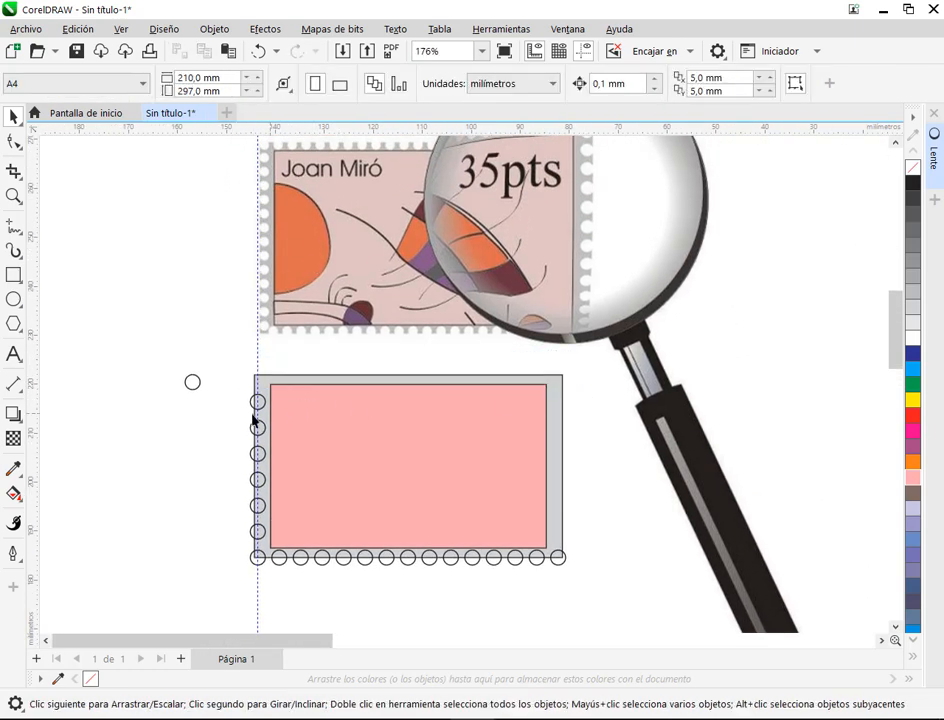
{"action": "left_click_drag", "start_coordinate": [278, 510], "coordinate": [580, 540]}
{"action": "key", "text": "Delete"}
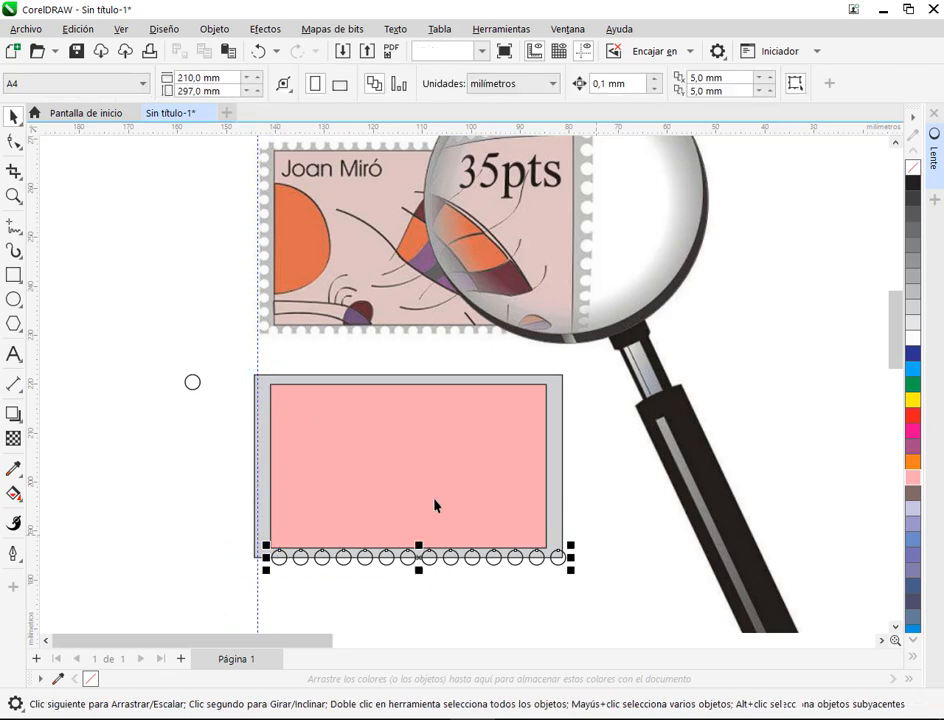
{"action": "key", "text": "Delete"}
Shrink the spare circle to about 2 mm and place it on the grey rectangle's top edge near the left corner.
{"action": "left_click", "coordinate": [192, 382]}
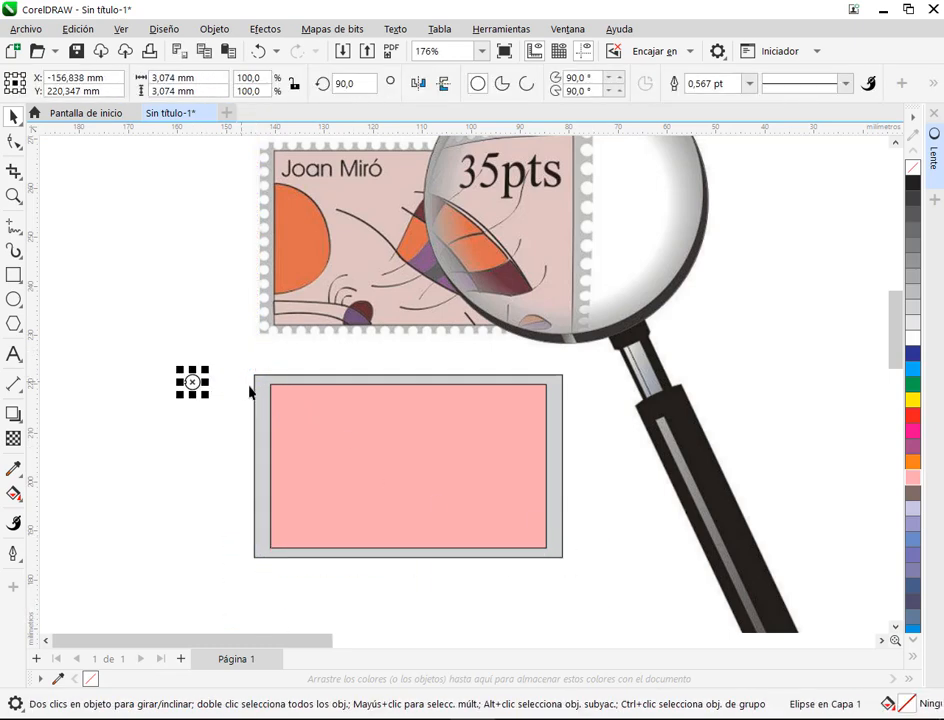
{"action": "scroll", "coordinate": [192, 382], "scroll_direction": "up", "scroll_amount": 3}
{"action": "left_click_drag", "start_coordinate": [130, 375], "coordinate": [380, 345]}
{"action": "scroll", "coordinate": [316, 380], "scroll_direction": "up", "scroll_amount": 3}
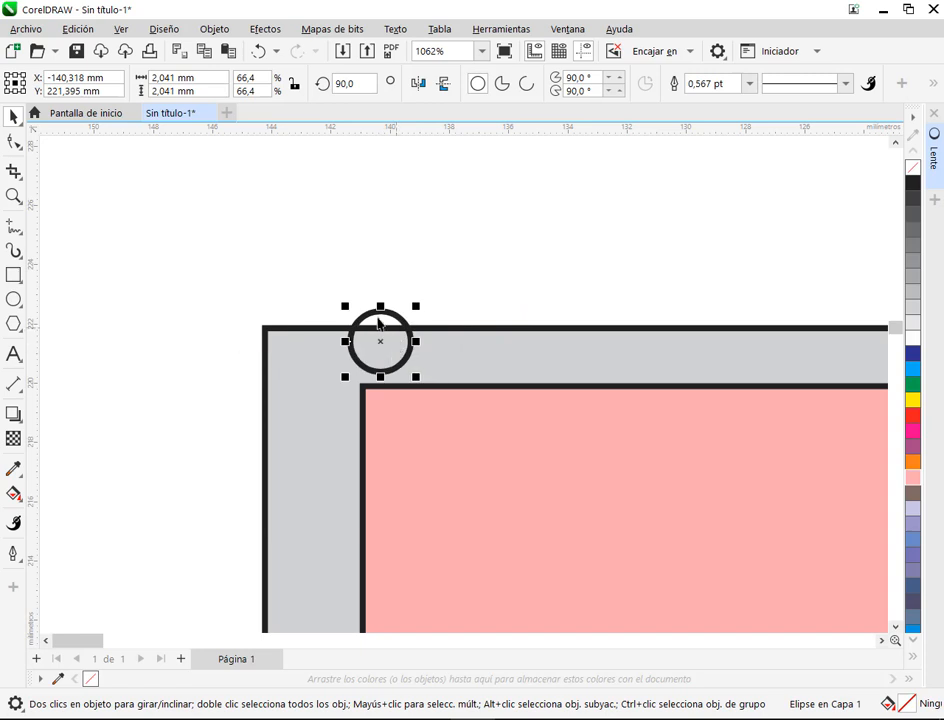
Undo the circle resizing and the border circle deletions, and remove the vertical guideline at the left edge.
{"action": "key", "text": "ctrl+z"}
{"action": "key", "text": "ctrl+z"}
{"action": "key", "text": "ctrl+z"}
{"action": "key", "text": "ctrl+z"}
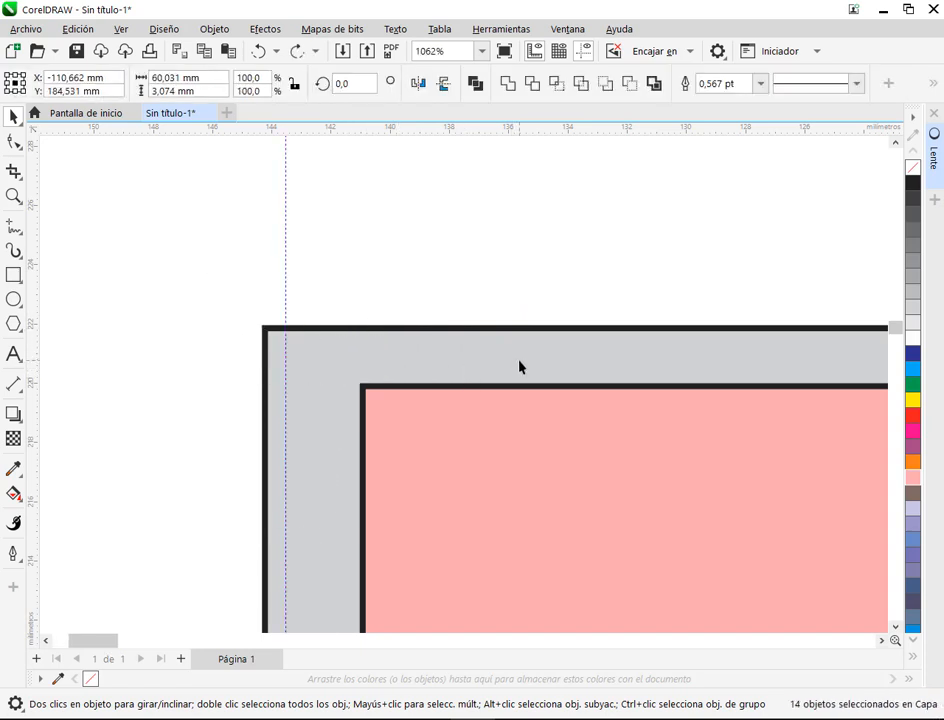
{"action": "left_click", "coordinate": [297, 50]}
{"action": "left_click", "coordinate": [286, 206]}
{"action": "scroll", "coordinate": [322, 240], "scroll_direction": "down", "scroll_amount": 6}
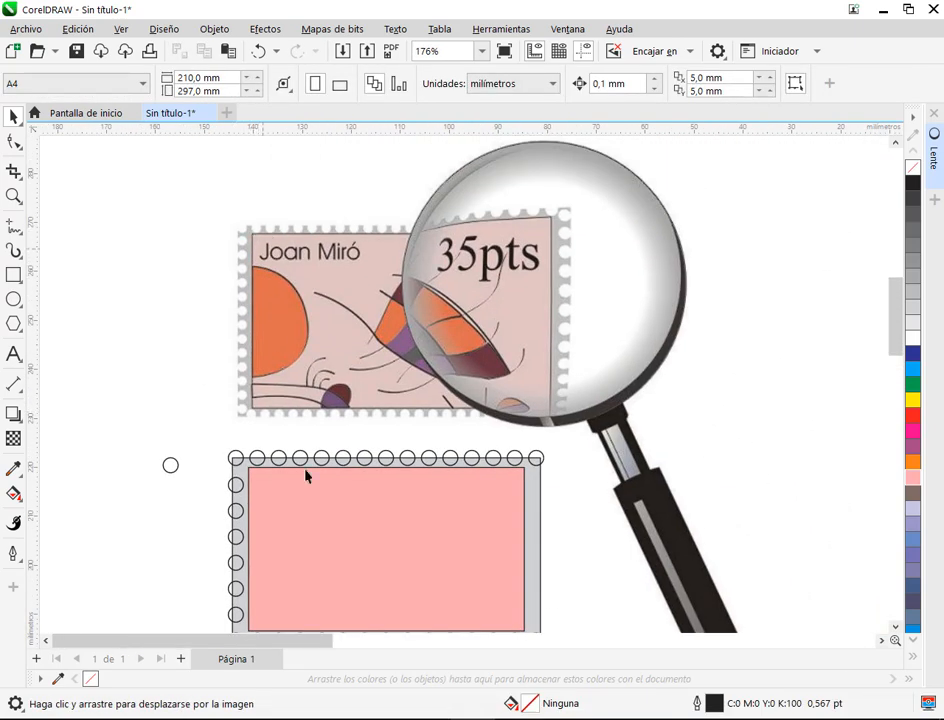
Delete the spare circle beside the stamp and the six circles between the corners on its left edge.
{"action": "left_click_drag", "start_coordinate": [362, 573], "coordinate": [305, 470]}
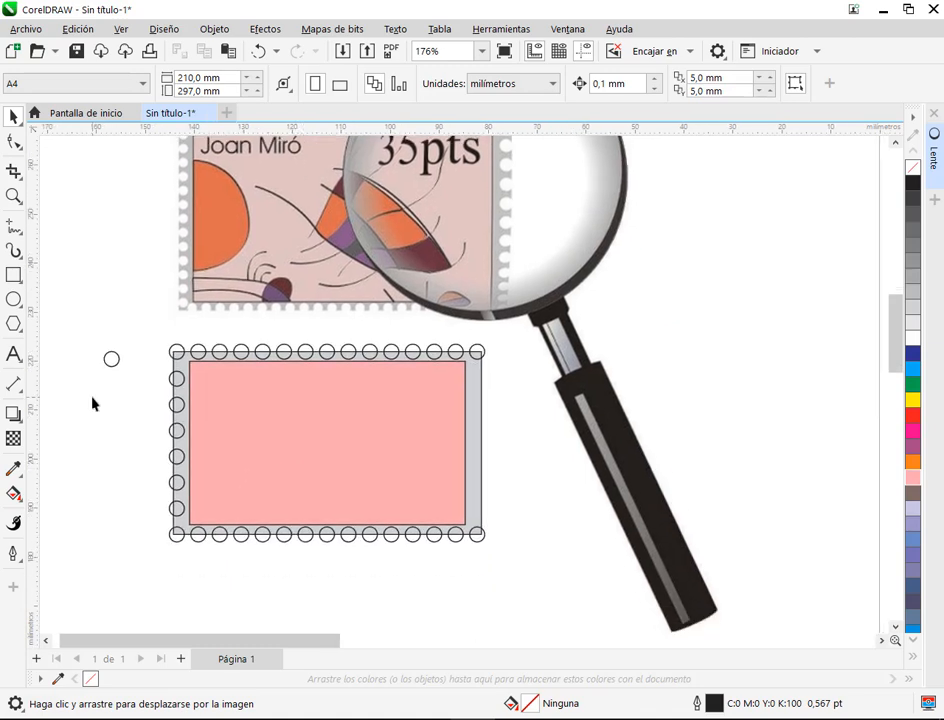
{"action": "scroll", "coordinate": [173, 515], "scroll_direction": "up", "scroll_amount": 1}
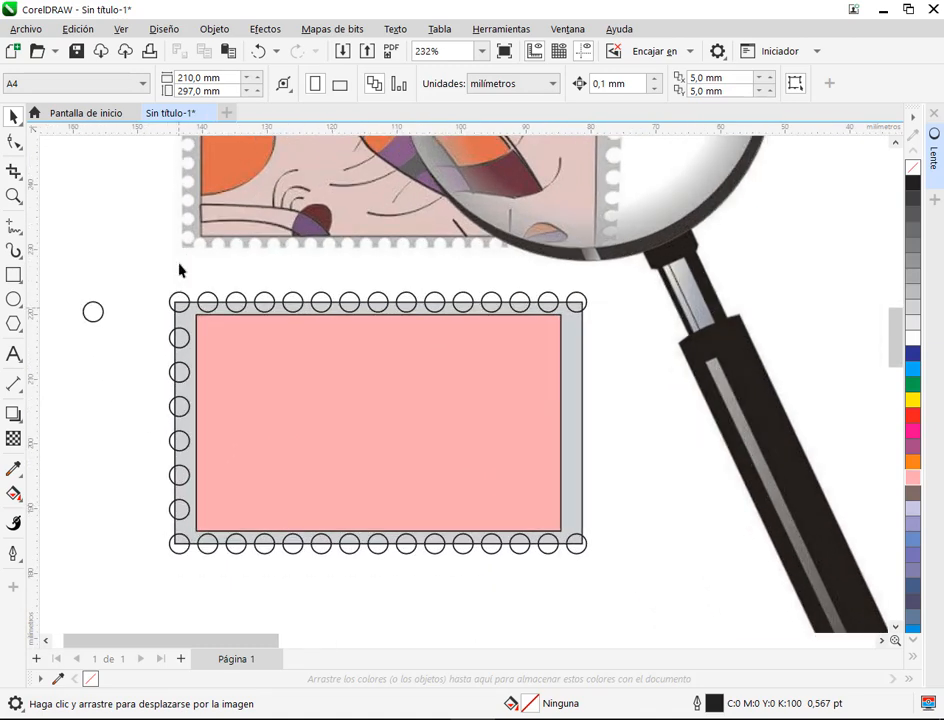
{"action": "left_click", "coordinate": [96, 312]}
{"action": "key", "text": "Delete"}
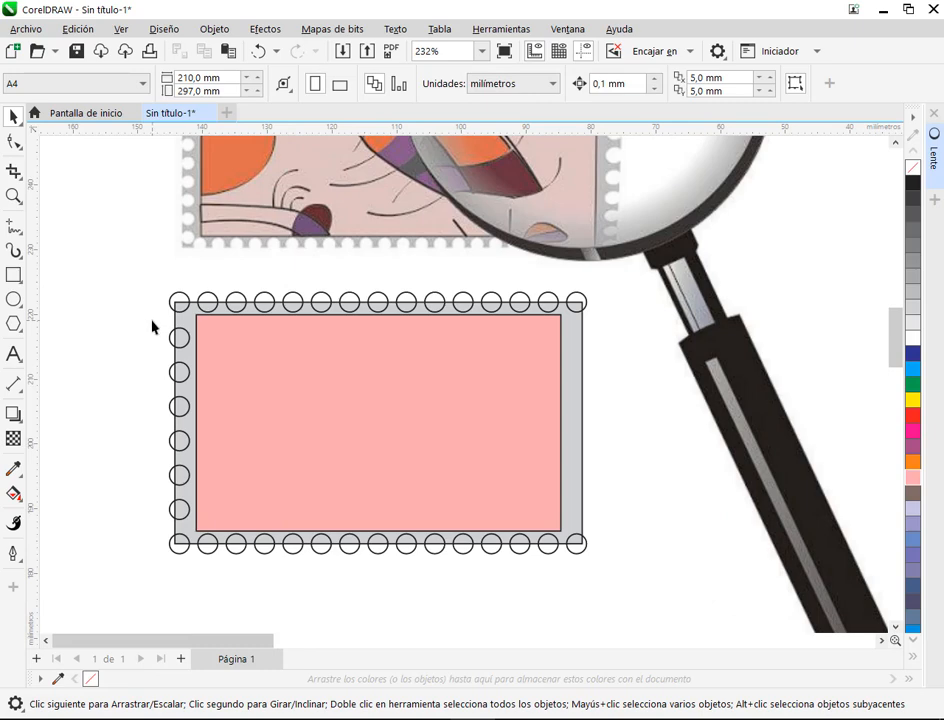
{"action": "left_click_drag", "start_coordinate": [152, 318], "coordinate": [196, 528]}
{"action": "key", "text": "Delete"}
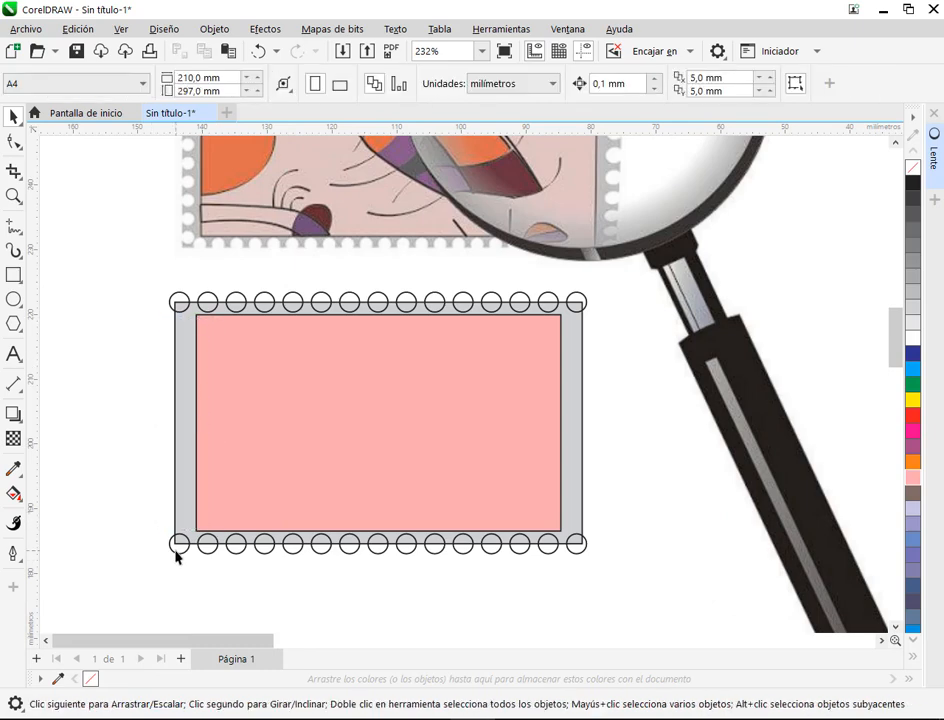
Add a vertical guideline through the lower-left corner circle's centre and place a duplicate on it about 4 mm above the original.
{"action": "left_click", "coordinate": [176, 550]}
{"action": "scroll", "coordinate": [180, 543], "scroll_direction": "up", "scroll_amount": 6}
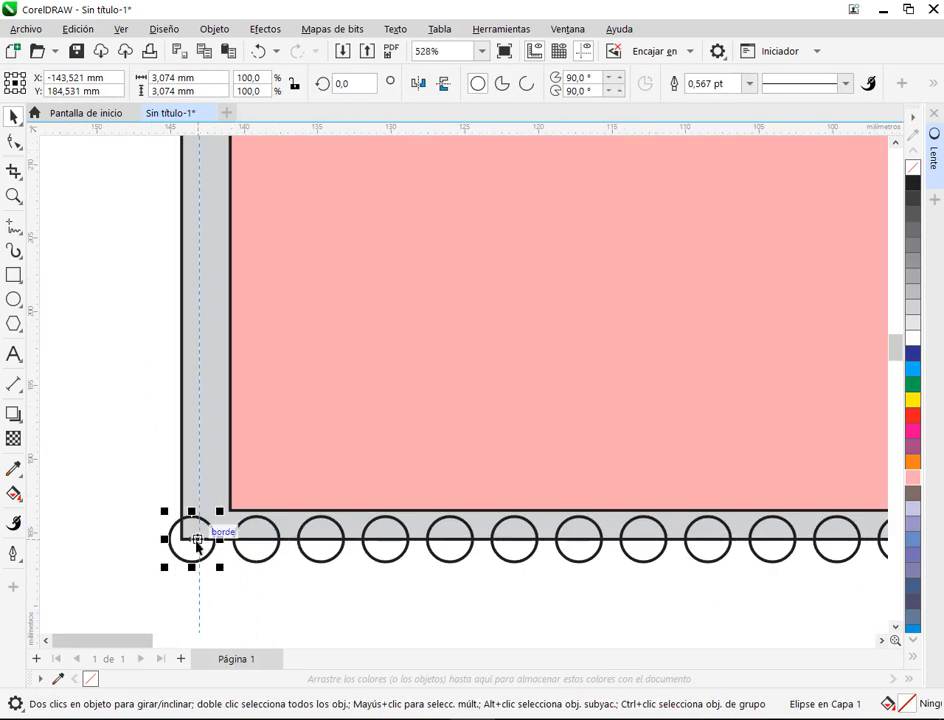
{"action": "key", "text": "ctrl+d"}
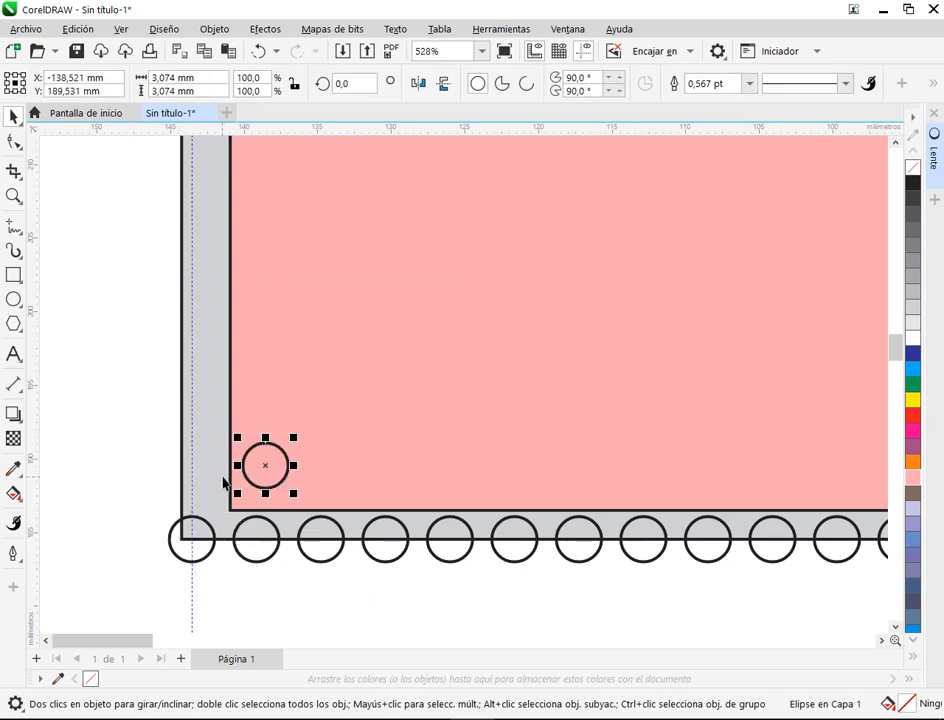
{"action": "left_click_drag", "start_coordinate": [264, 466], "coordinate": [192, 480]}
{"action": "scroll", "coordinate": [327, 480], "scroll_direction": "down", "scroll_amount": 4}
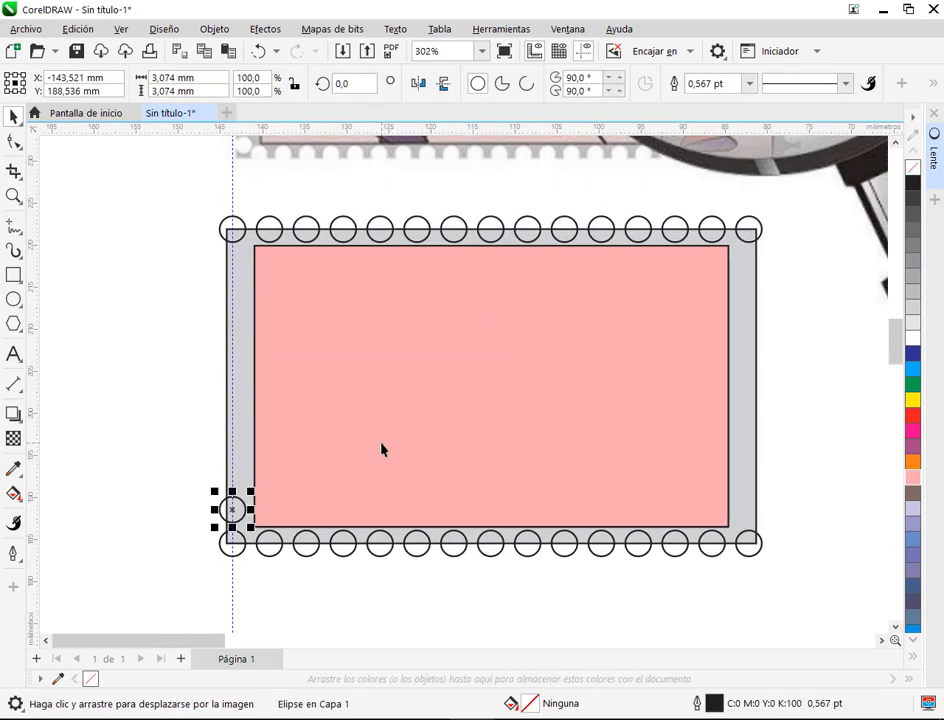
Repeat the duplicate seven times up the left guideline and select the resulting eight circles between the corner circles.
{"action": "key", "text": "ctrl+r"}
{"action": "key", "text": "ctrl+r"}
{"action": "key", "text": "ctrl+r"}
{"action": "key", "text": "ctrl+r"}
{"action": "key", "text": "ctrl+r"}
{"action": "key", "text": "ctrl+r"}
{"action": "key", "text": "ctrl+r"}
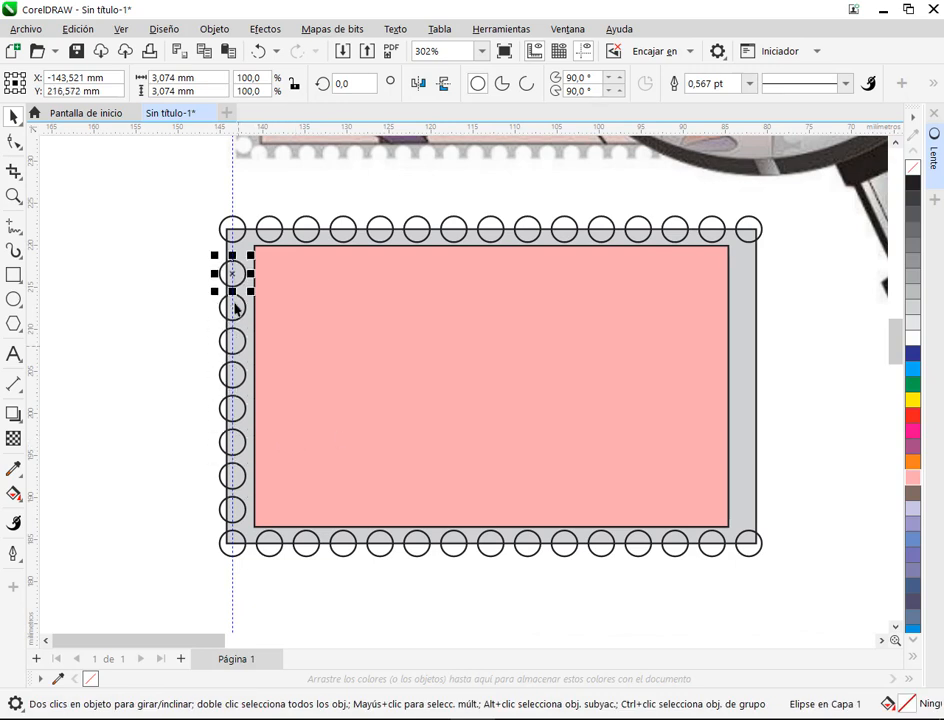
{"action": "left_click_drag", "start_coordinate": [192, 252], "coordinate": [258, 538]}
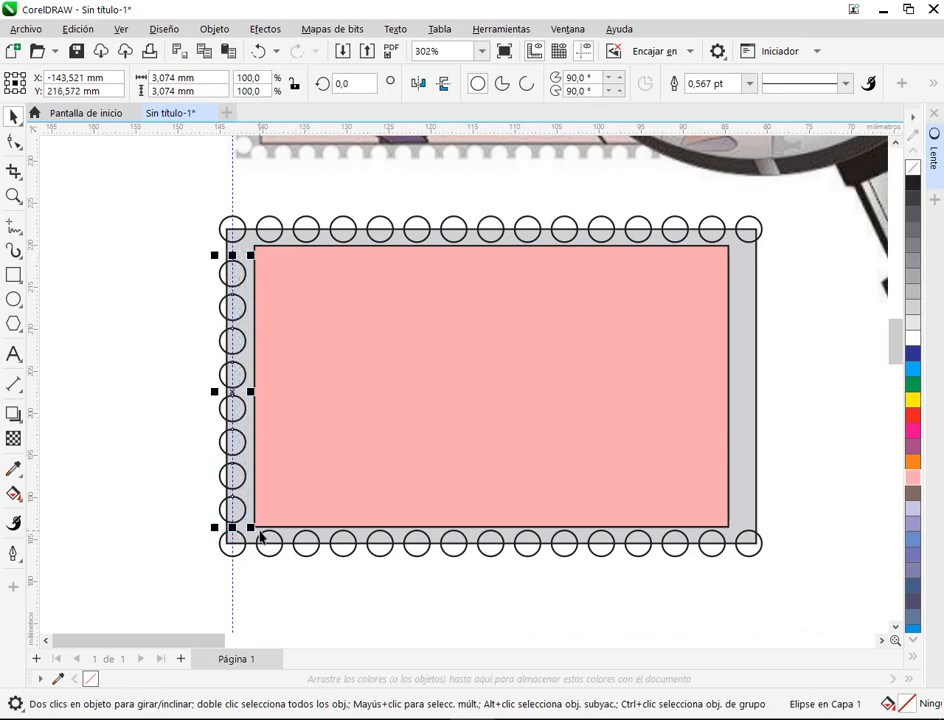
Add a vertical guideline through the lower-right corner circle's centre, copy the eight left-edge circles onto it and deselect.
{"action": "left_click_drag", "start_coordinate": [337, 611], "coordinate": [181, 627]}
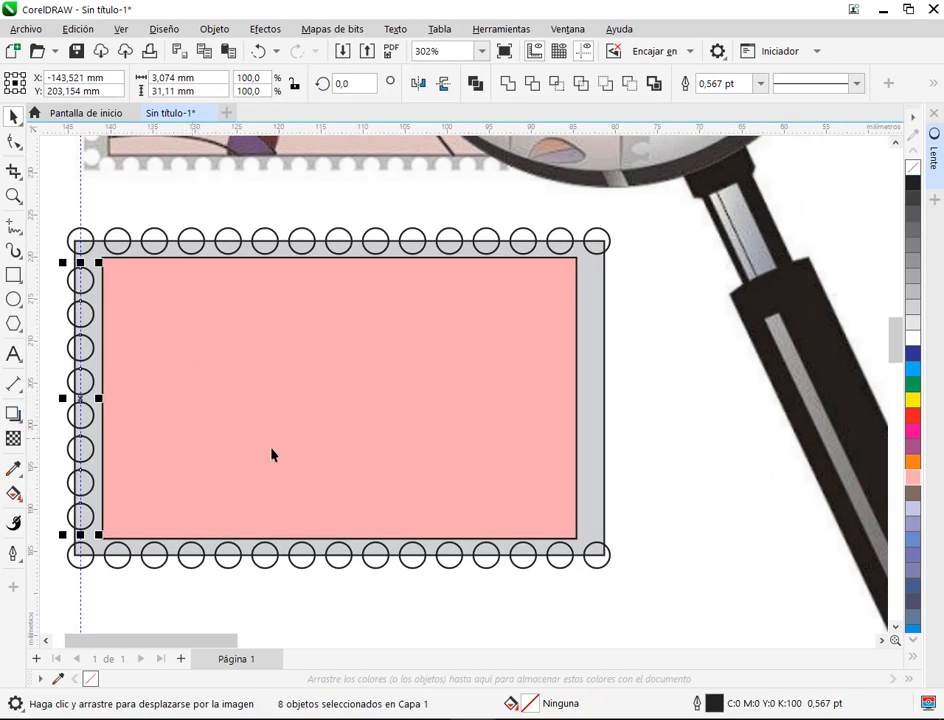
{"action": "left_click", "coordinate": [595, 553]}
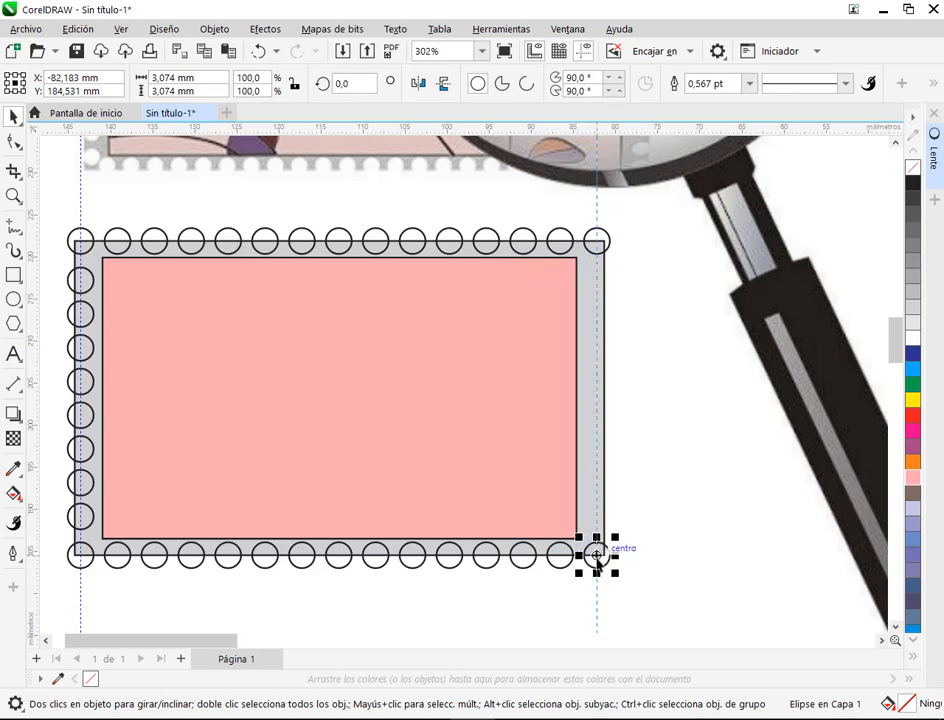
{"action": "left_click", "coordinate": [597, 556]}
{"action": "left_click_drag", "start_coordinate": [44, 268], "coordinate": [117, 540]}
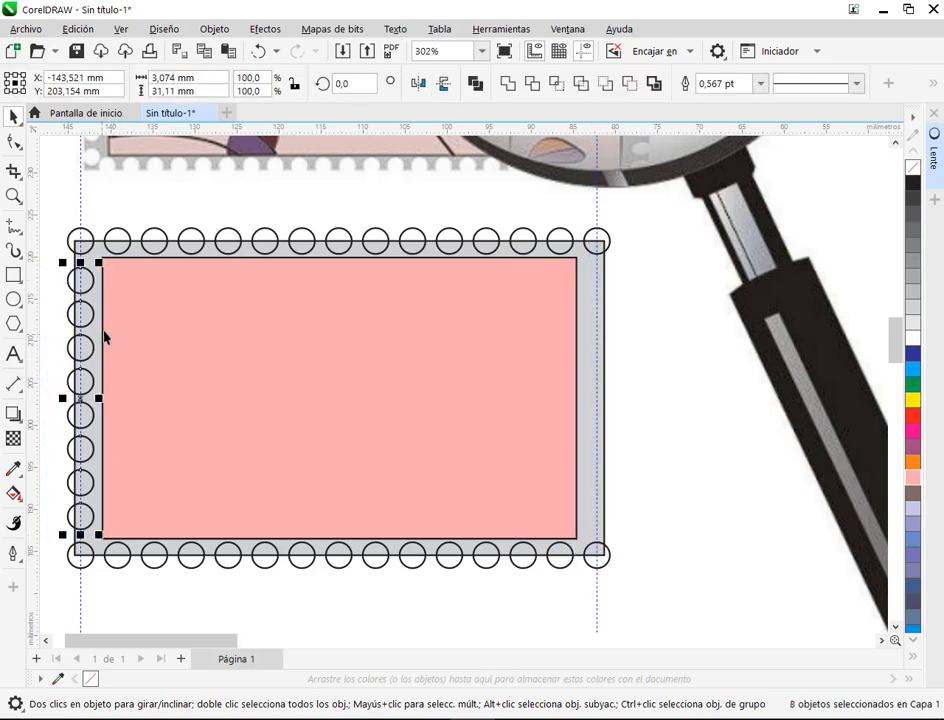
{"action": "mouse_move", "coordinate": [97, 315]}
{"action": "left_mouse_down"}
{"action": "mouse_move", "coordinate": [138, 270]}
{"action": "mouse_move", "coordinate": [93, 315]}
{"action": "left_mouse_up"}
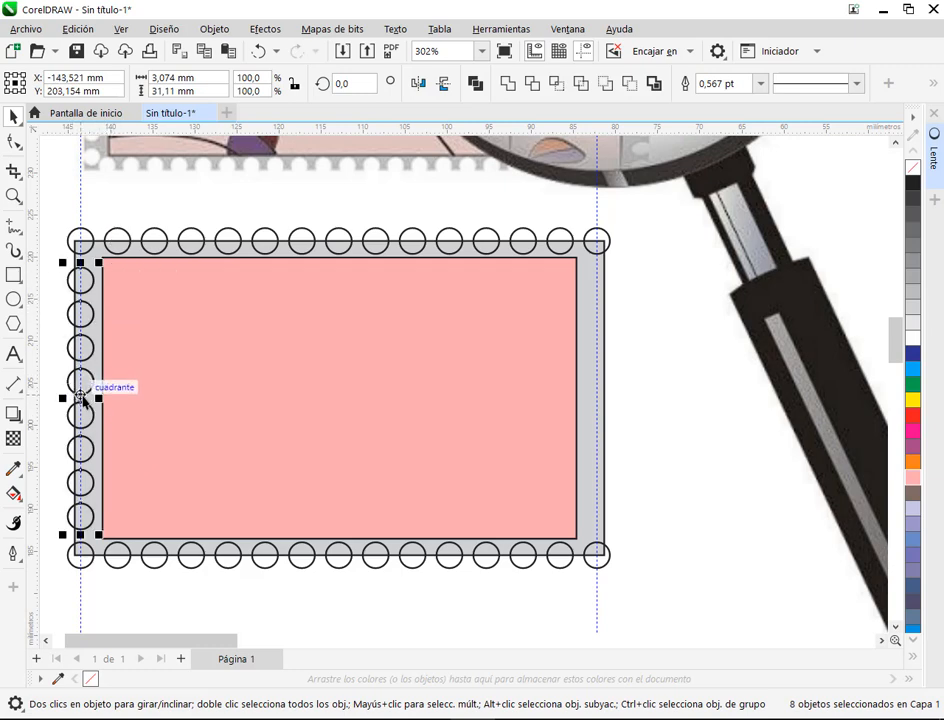
{"action": "left_click_drag", "start_coordinate": [82, 405], "coordinate": [611, 407]}
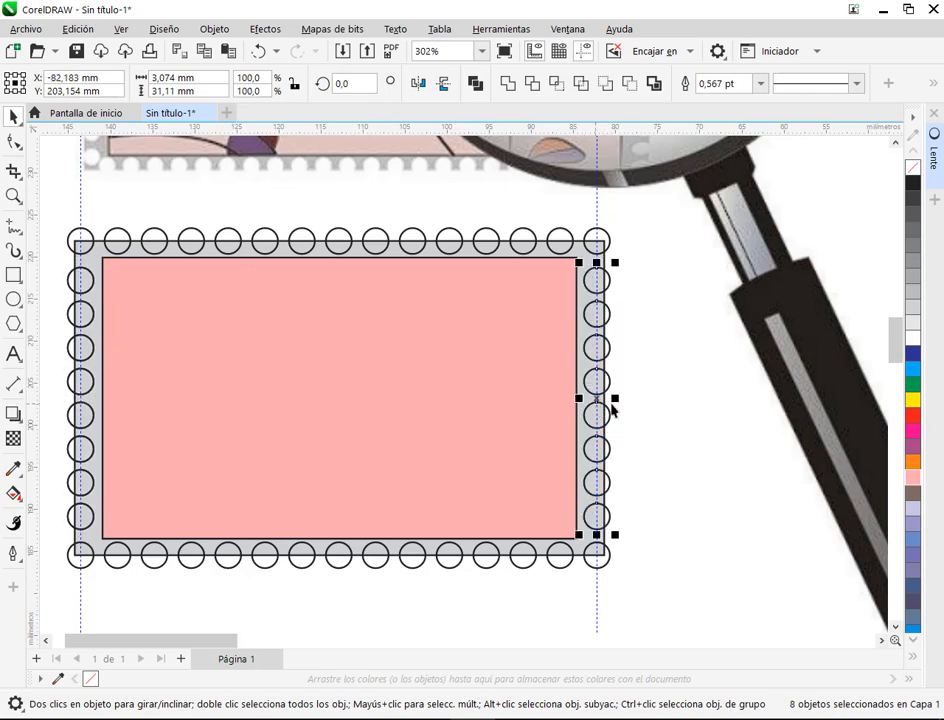
{"action": "left_click", "coordinate": [710, 415]}
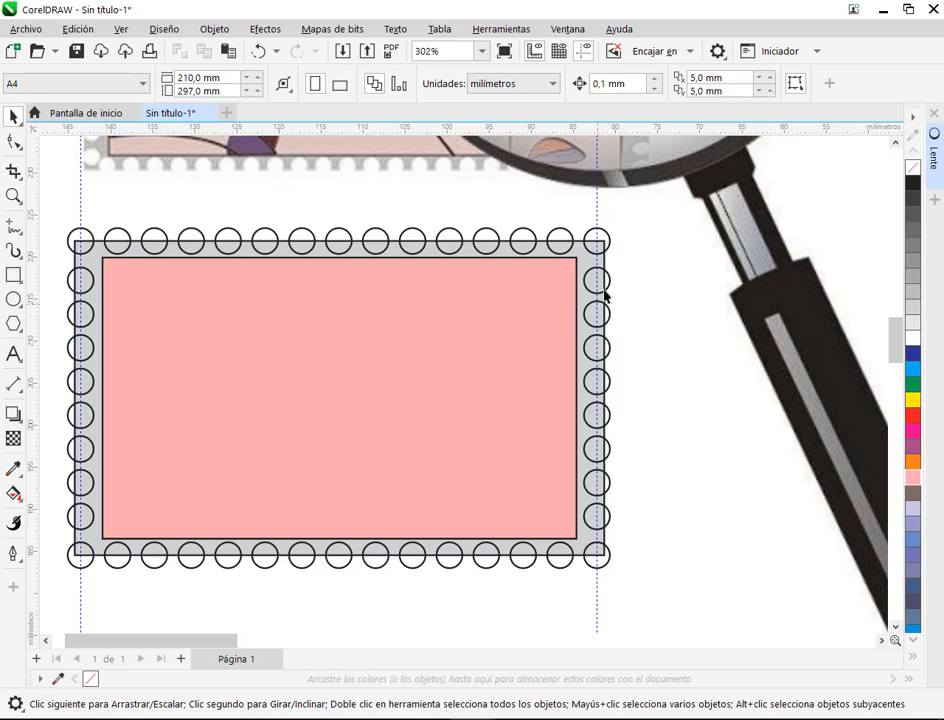
Nudge the right and left columns of ten circles outward by 0.3 mm each.
{"action": "left_click_drag", "start_coordinate": [641, 211], "coordinate": [569, 599]}
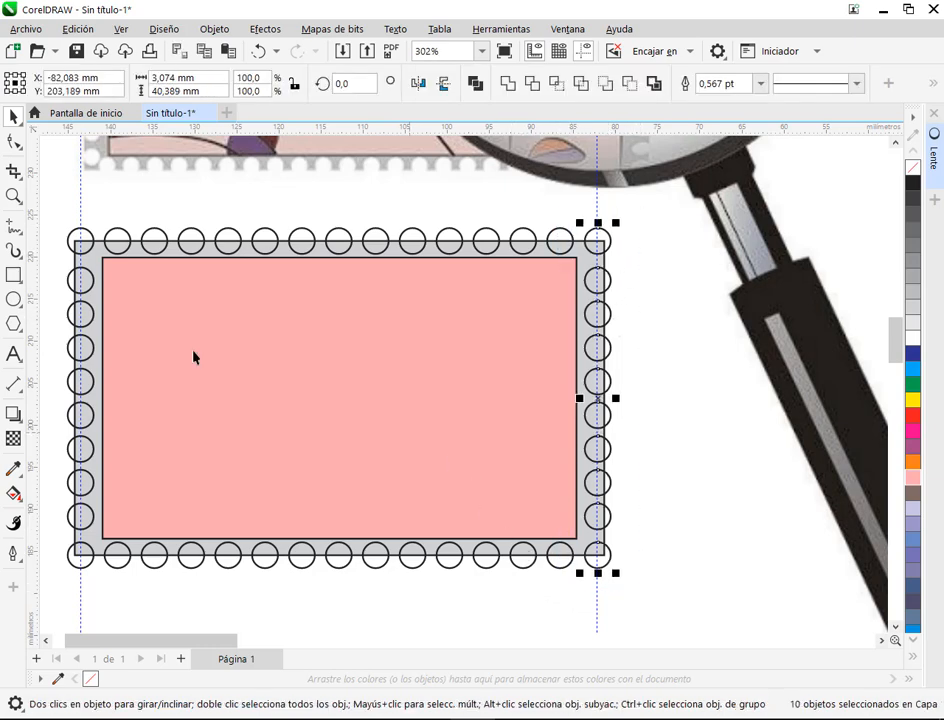
{"action": "left_click_drag", "start_coordinate": [46, 211], "coordinate": [101, 576]}
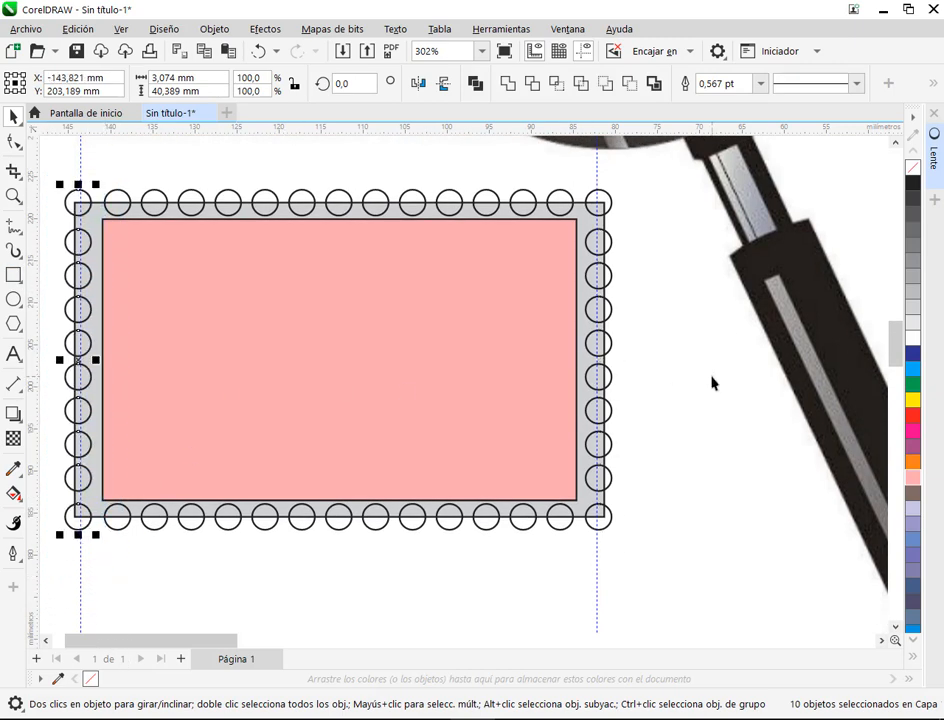
{"action": "left_click", "coordinate": [672, 385]}
{"action": "left_click_drag", "start_coordinate": [643, 175], "coordinate": [579, 573]}
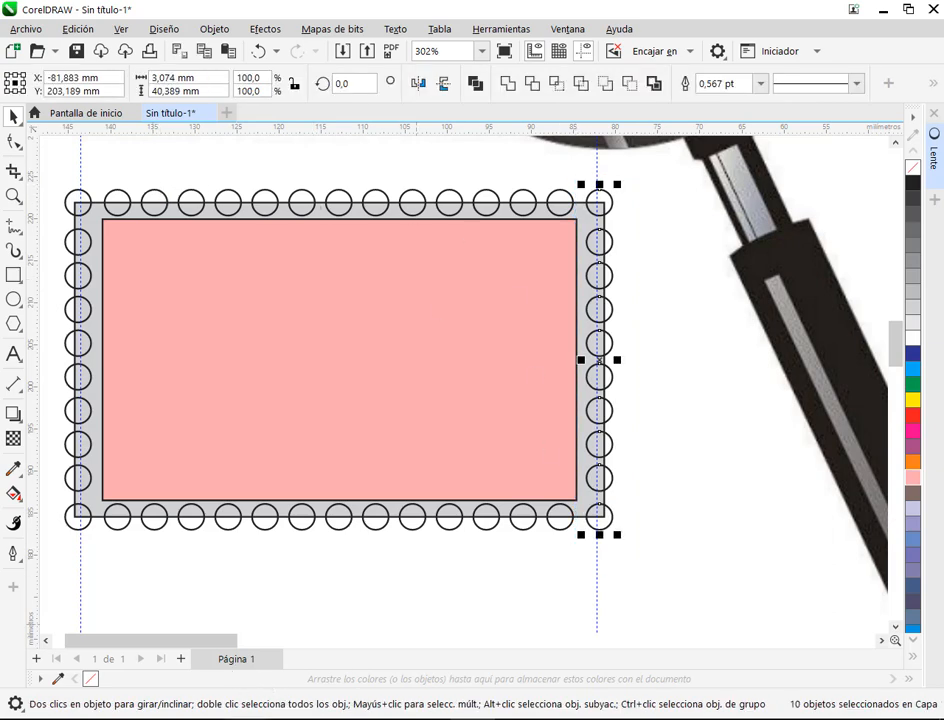
{"action": "left_click", "coordinate": [166, 664]}
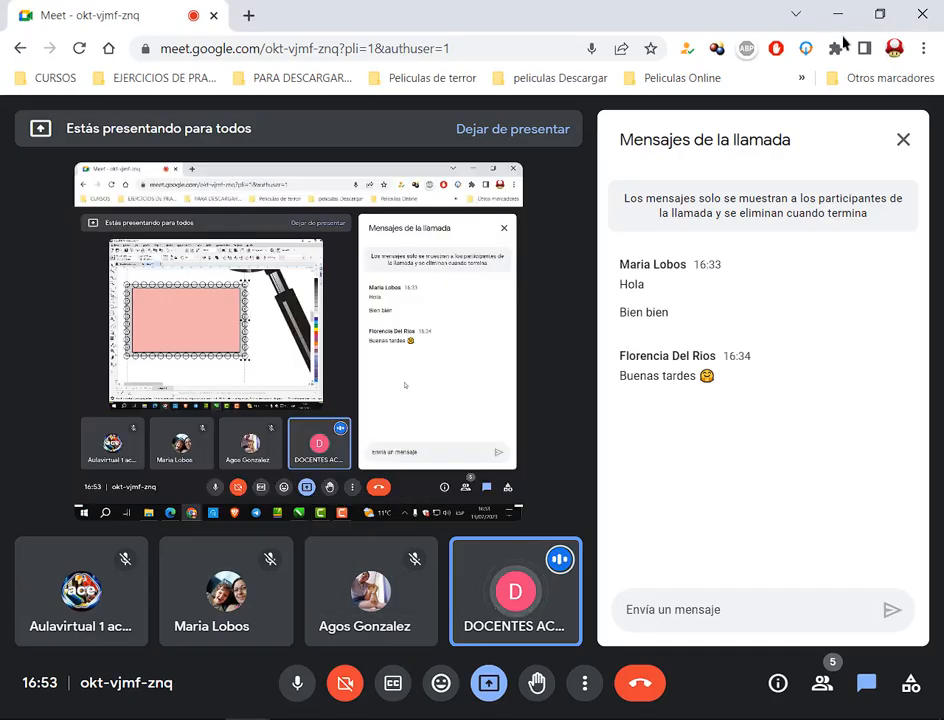
{"action": "left_click", "coordinate": [838, 14]}
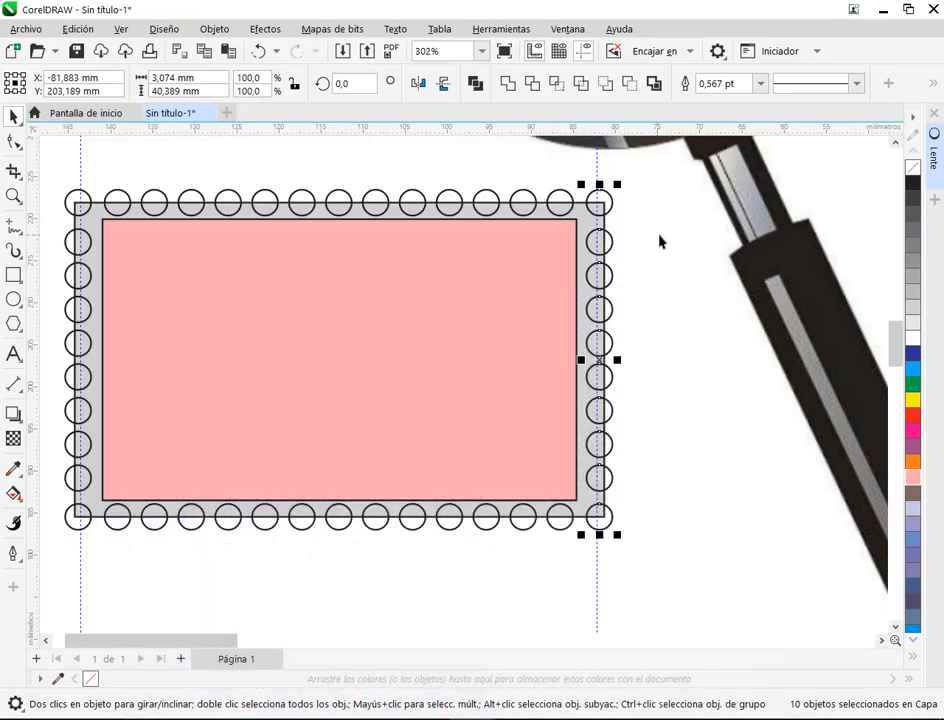
Move the pink rectangle off the stamp to the blank area beside the magnifying glass and delete both vertical guidelines.
{"action": "key", "text": "Escape"}
{"action": "scroll", "coordinate": [197, 283], "scroll_direction": "down", "scroll_amount": 2}
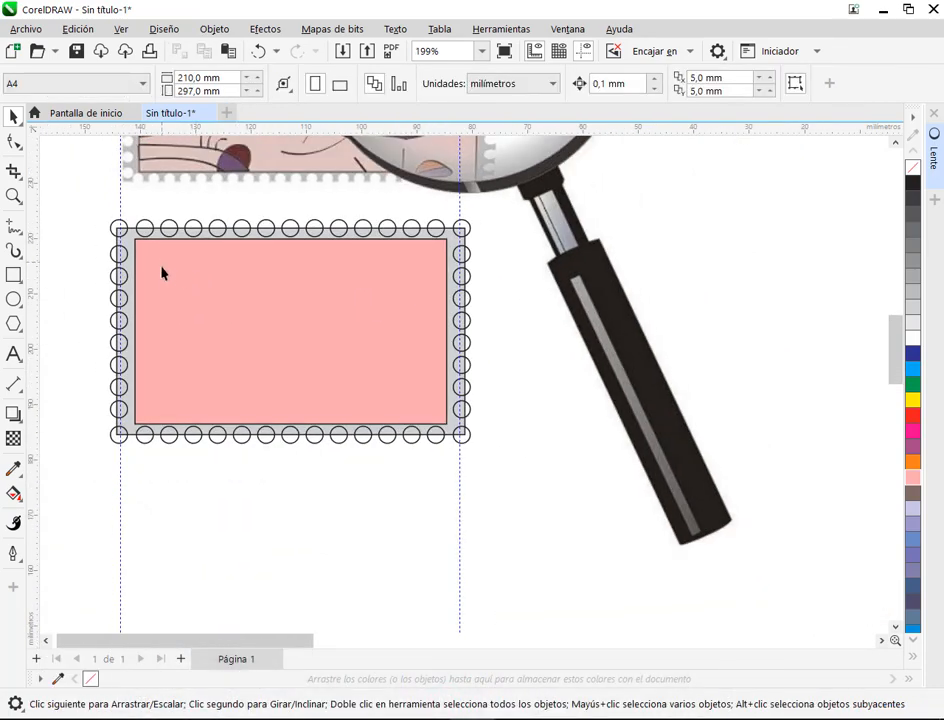
{"action": "left_click_drag", "start_coordinate": [290, 335], "coordinate": [736, 282]}
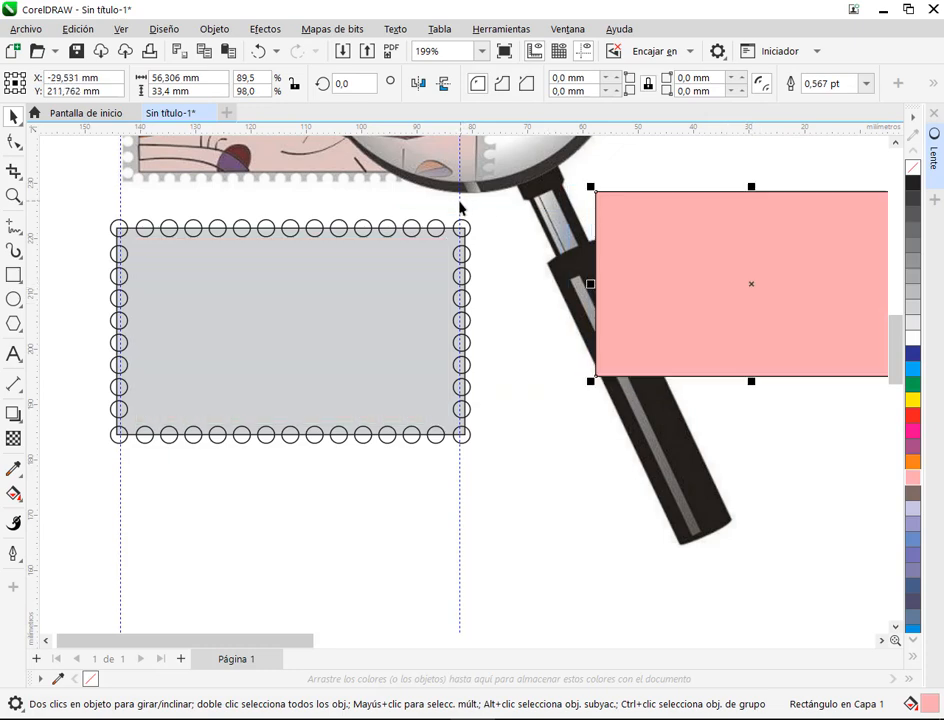
{"action": "left_click", "coordinate": [460, 207]}
{"action": "key", "text": "Delete"}
{"action": "left_click", "coordinate": [120, 208]}
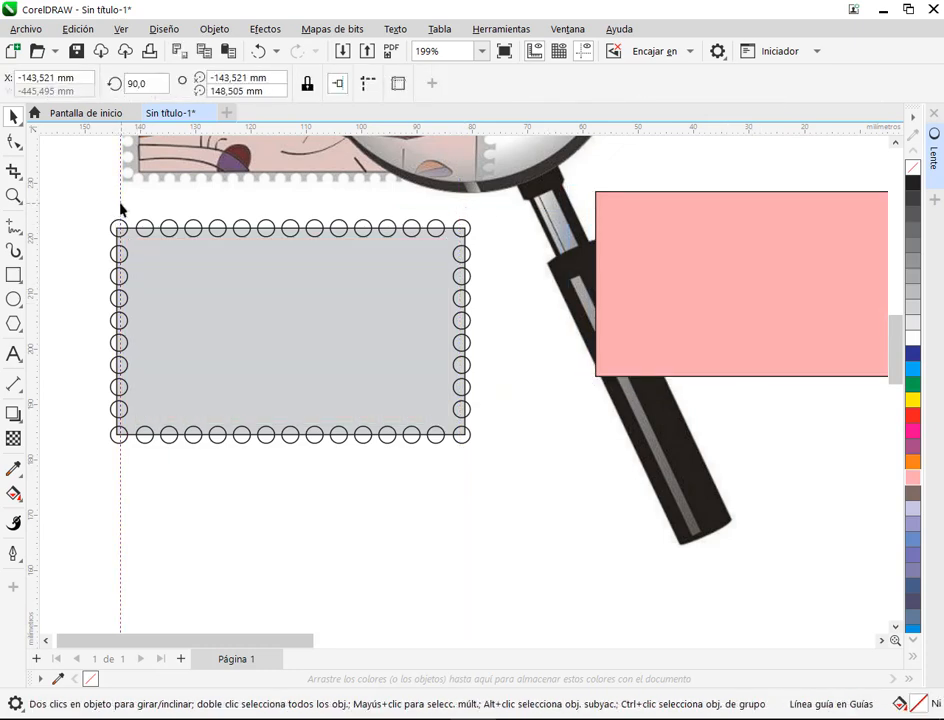
{"action": "key", "text": "Delete"}
Try cutting all the border circles out of the grey rectangle with Back Minus Front, and undo the cut.
{"action": "left_click_drag", "start_coordinate": [95, 204], "coordinate": [530, 512]}
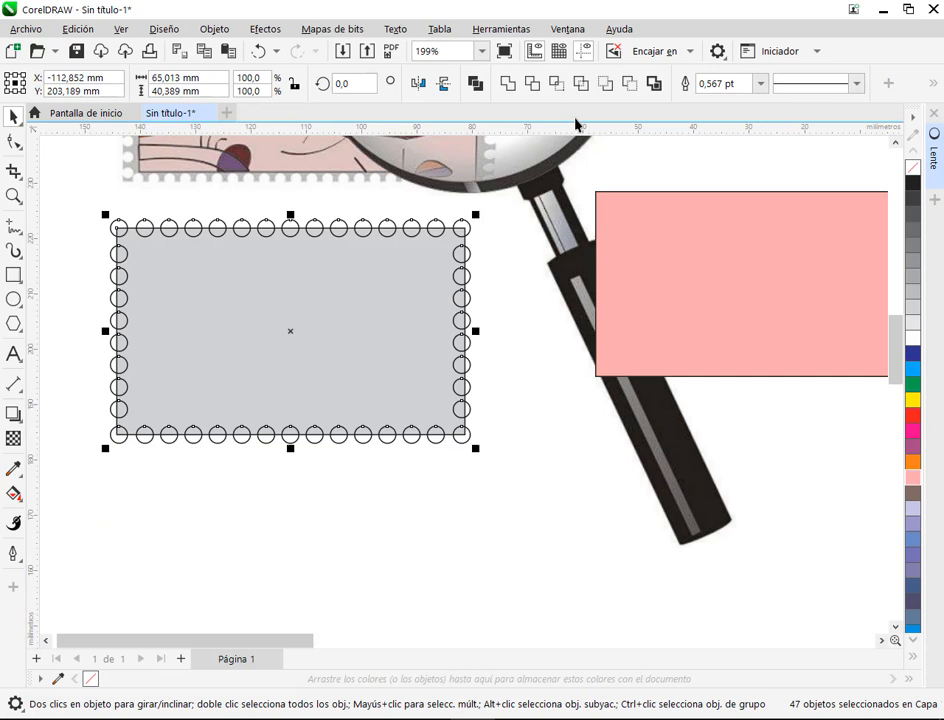
{"action": "left_click", "coordinate": [629, 88]}
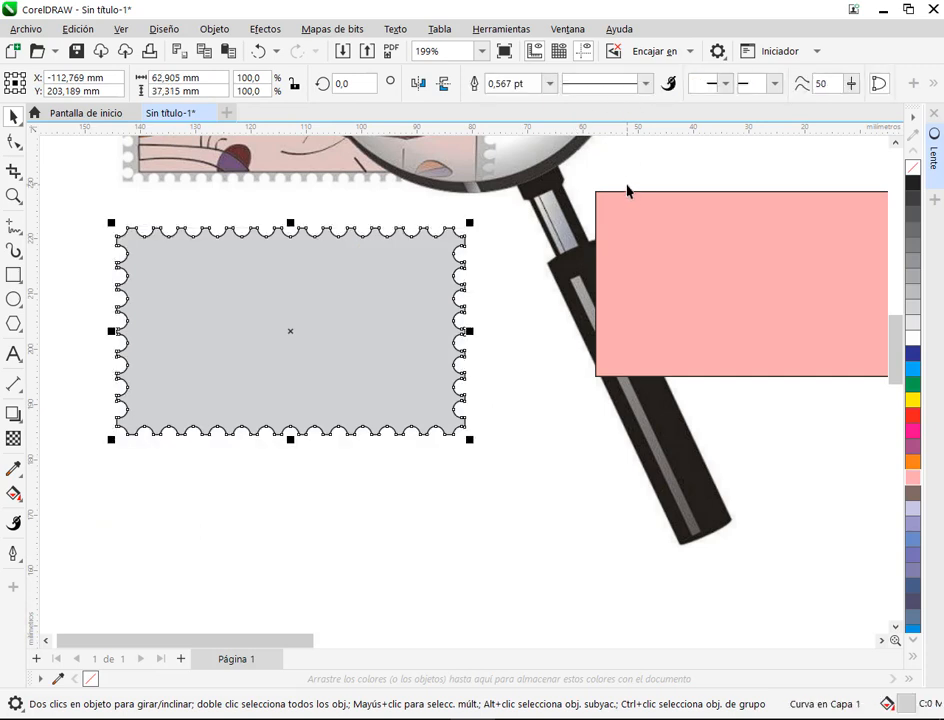
{"action": "left_click", "coordinate": [508, 283]}
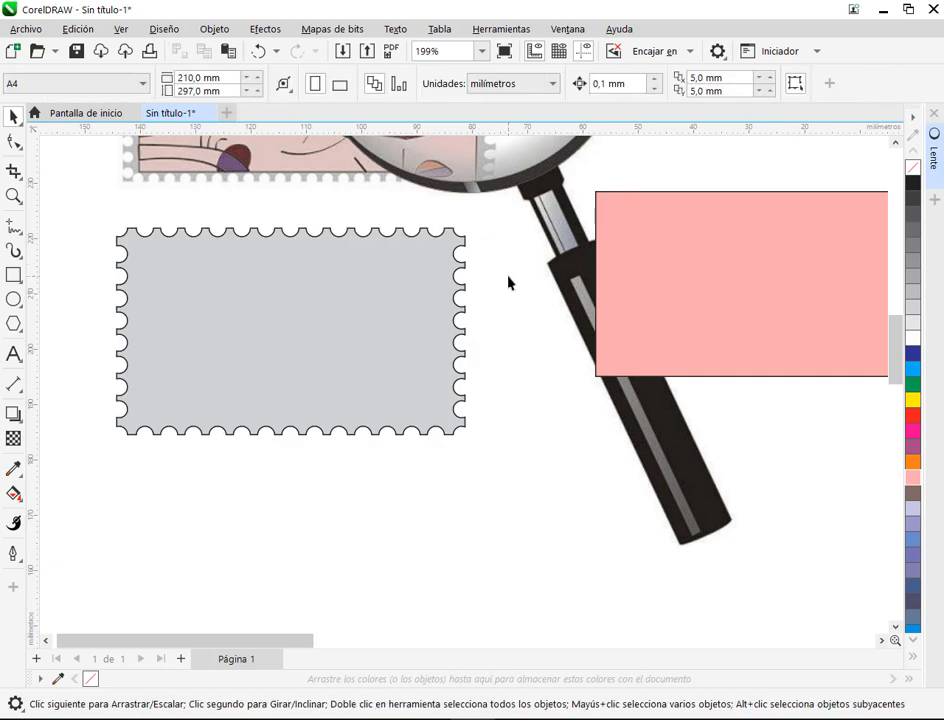
{"action": "key", "text": "ctrl+z"}
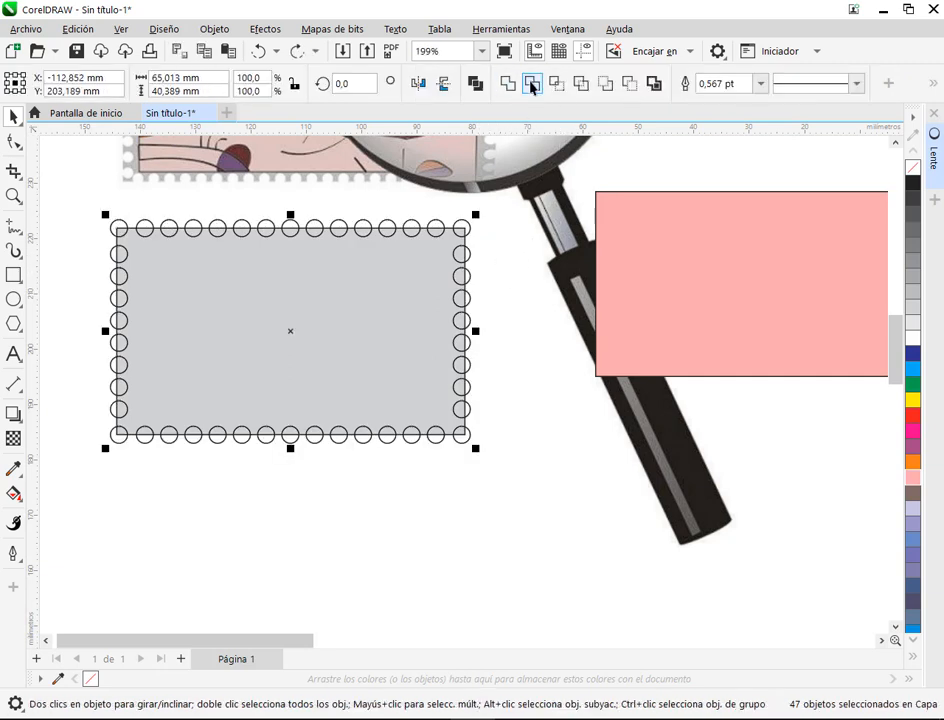
Trim the border circles out of the grey rectangle and remove the leftover circles around its edges.
{"action": "left_click", "coordinate": [532, 87]}
{"action": "left_click", "coordinate": [384, 314]}
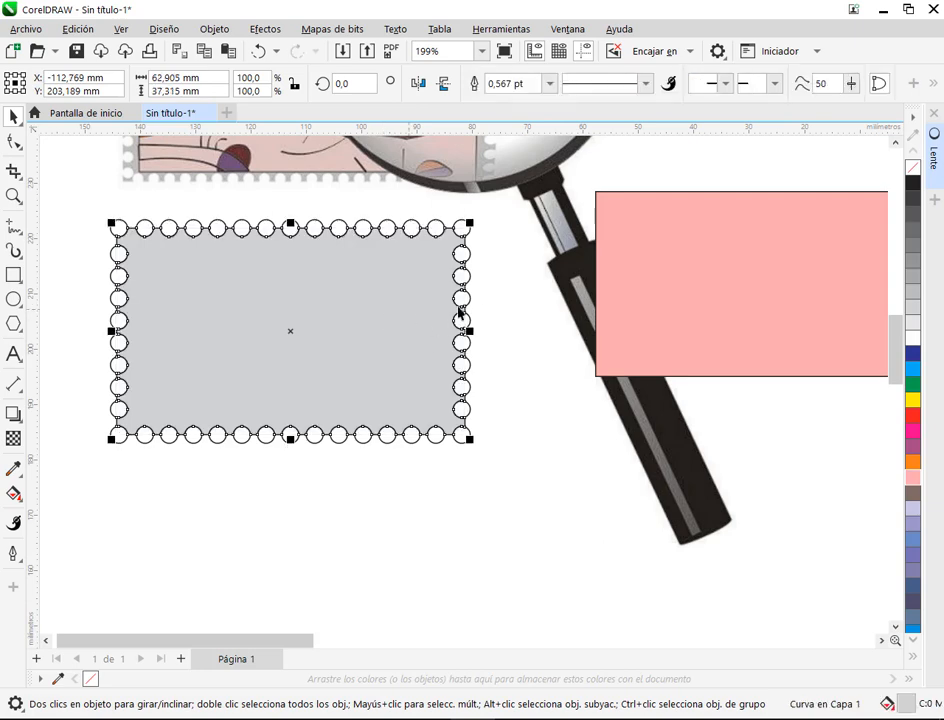
{"action": "left_click", "coordinate": [514, 301]}
{"action": "left_click_drag", "start_coordinate": [384, 292], "coordinate": [358, 510]}
{"action": "key", "text": "ctrl+z"}
{"action": "key", "text": "ctrl+a"}
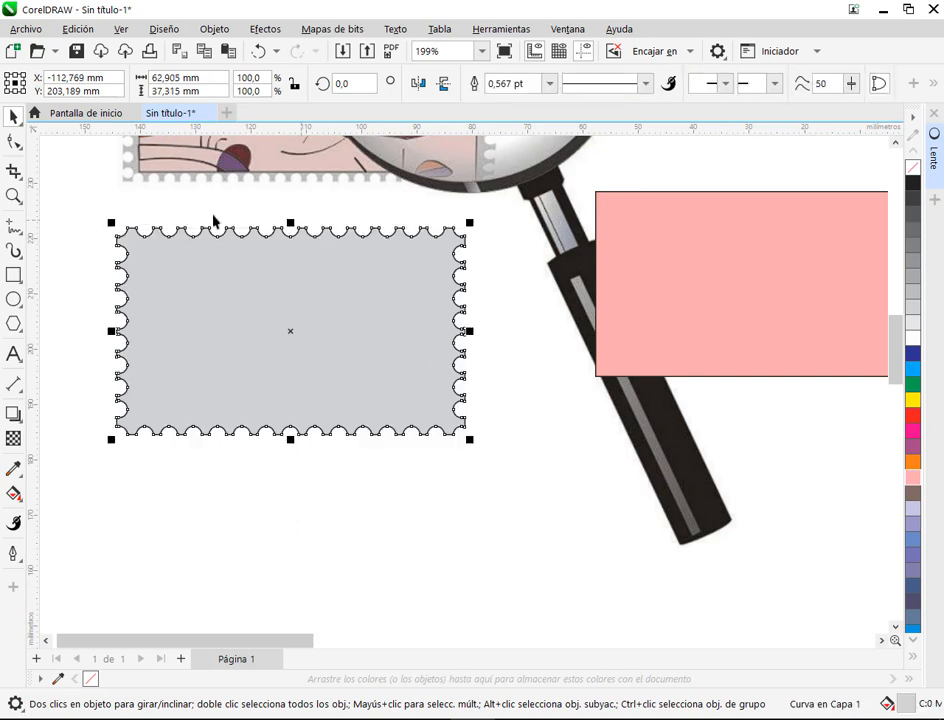
Move the pink rectangle back onto the perforated grey stamp shape, centred inside its border.
{"action": "left_click", "coordinate": [588, 544]}
{"action": "left_click_drag", "start_coordinate": [675, 283], "coordinate": [293, 333]}
{"action": "left_click", "coordinate": [459, 544]}
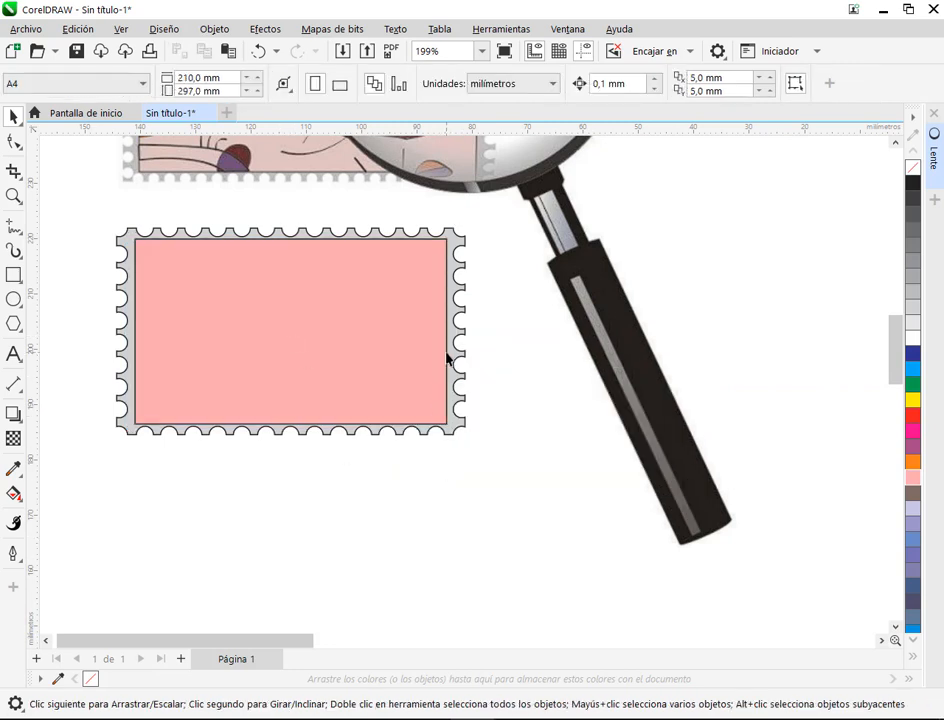
{"action": "left_click_drag", "start_coordinate": [447, 358], "coordinate": [573, 446]}
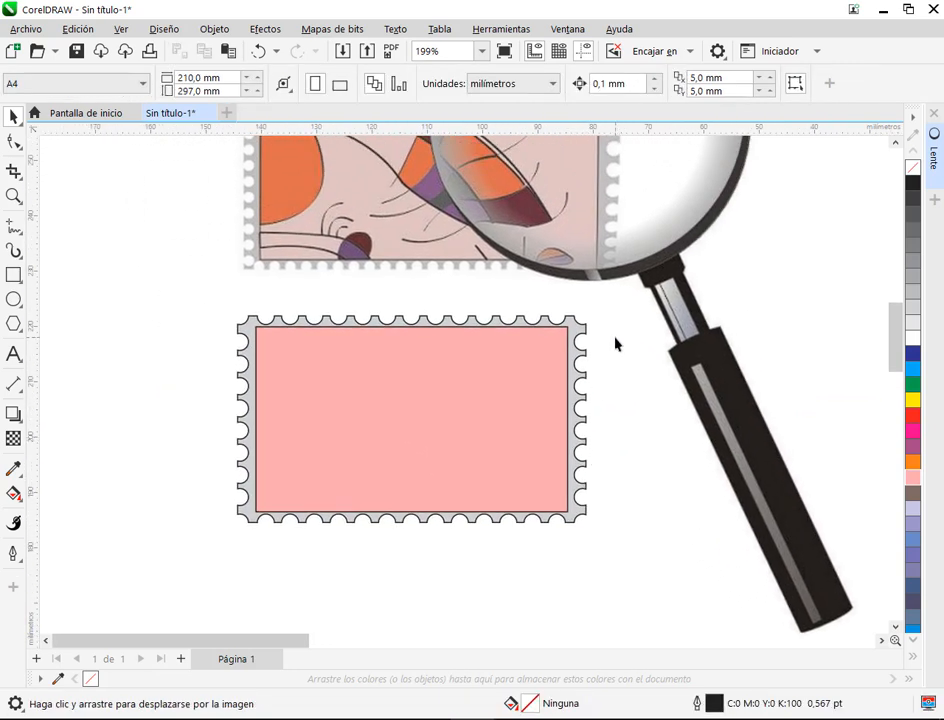
Save the drawing as Estampilla in CDR format in the 04. Curso Operador Grafico folder.
{"action": "left_click", "coordinate": [76, 50]}
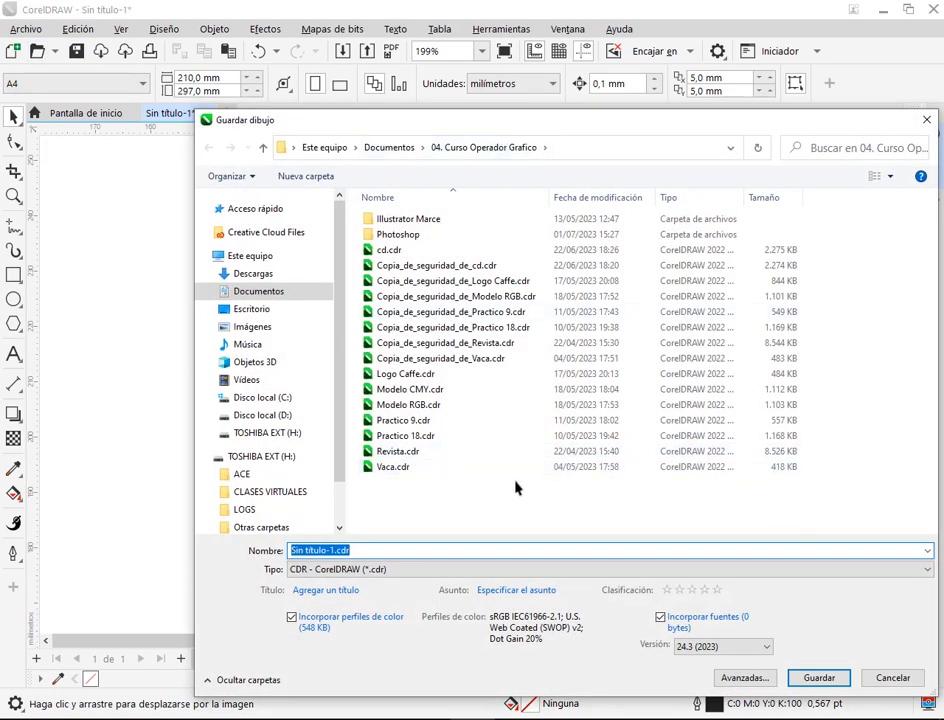
{"action": "type", "text": "Estampilla"}
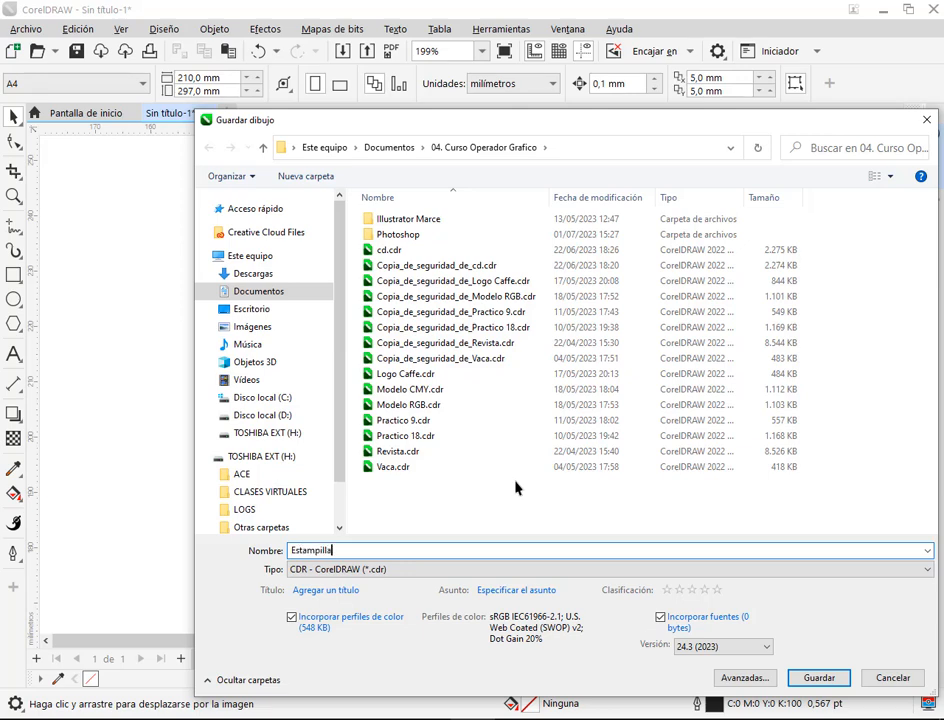
{"action": "key", "text": "Return"}
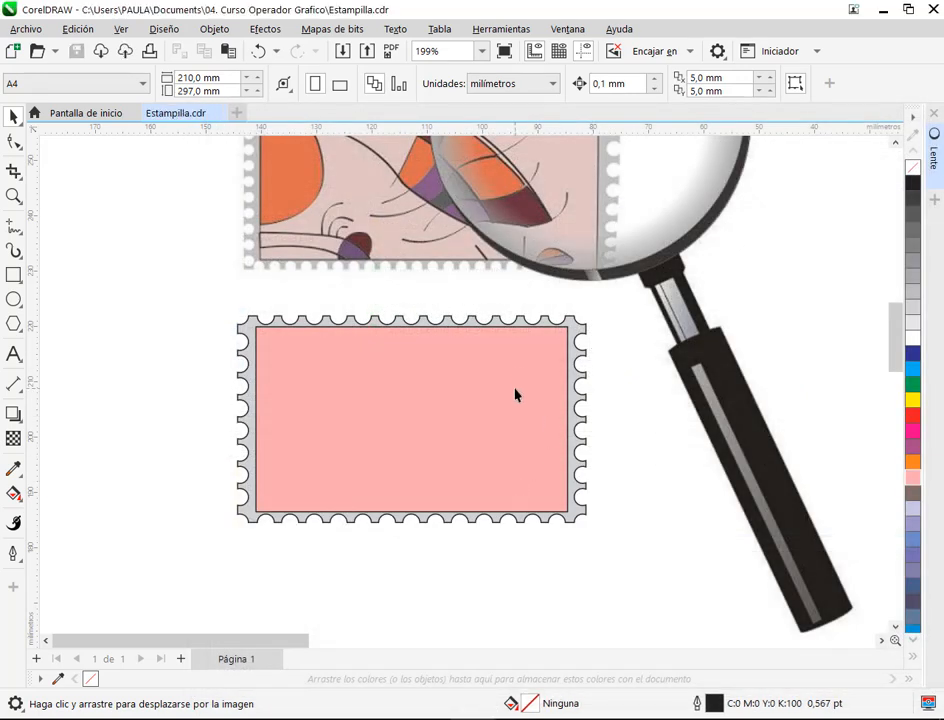
{"action": "left_click_drag", "start_coordinate": [515, 394], "coordinate": [512, 432]}
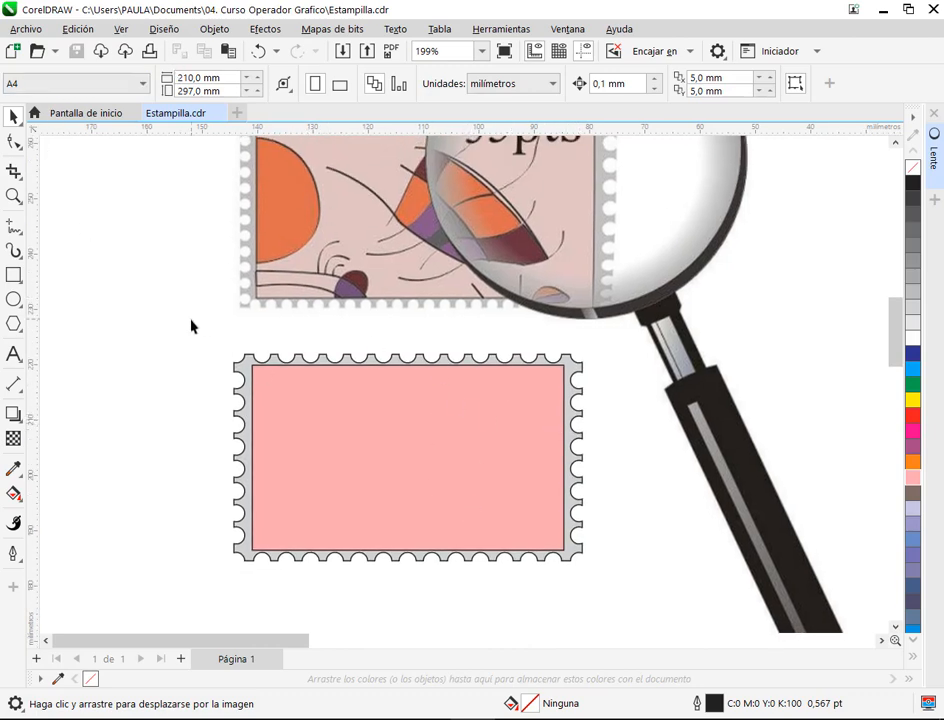
{"action": "left_click_drag", "start_coordinate": [190, 326], "coordinate": [636, 628]}
{"action": "right_click", "coordinate": [493, 409]}
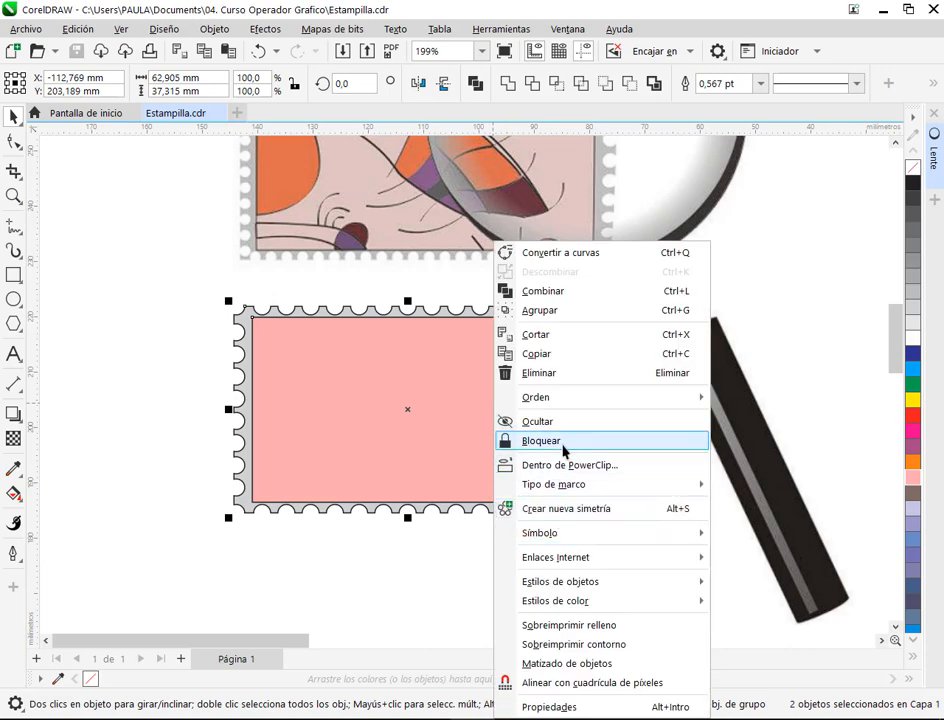
{"action": "left_click", "coordinate": [91, 413]}
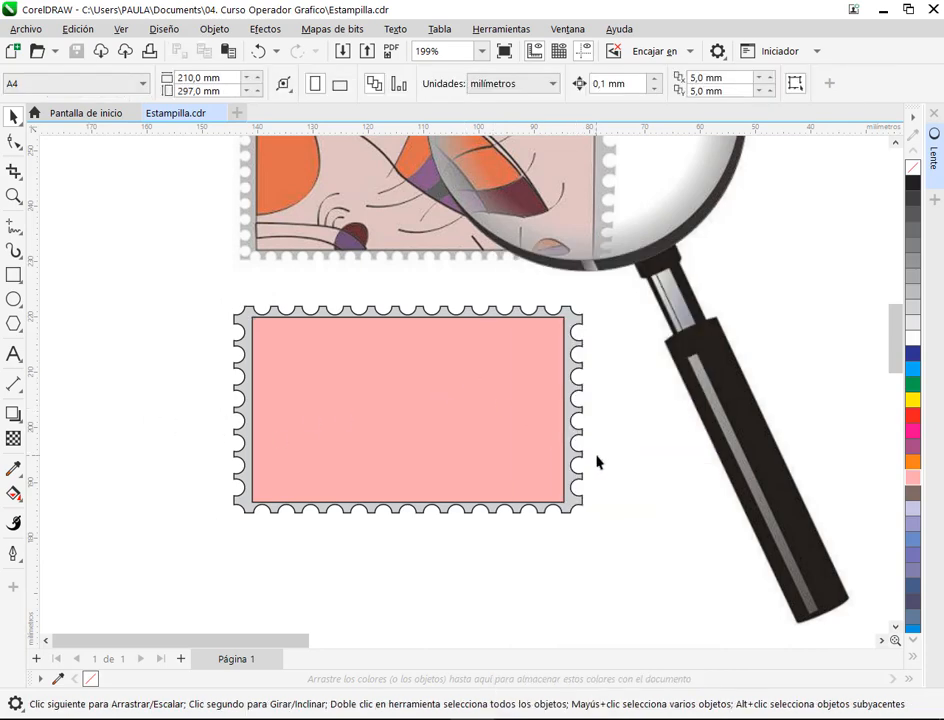
Draw an ellipse about 28.3 by 25.7 mm across the pink rectangle's left edge, and move it to the blank area beside the reference stamp.
{"action": "left_click_drag", "start_coordinate": [601, 457], "coordinate": [574, 478]}
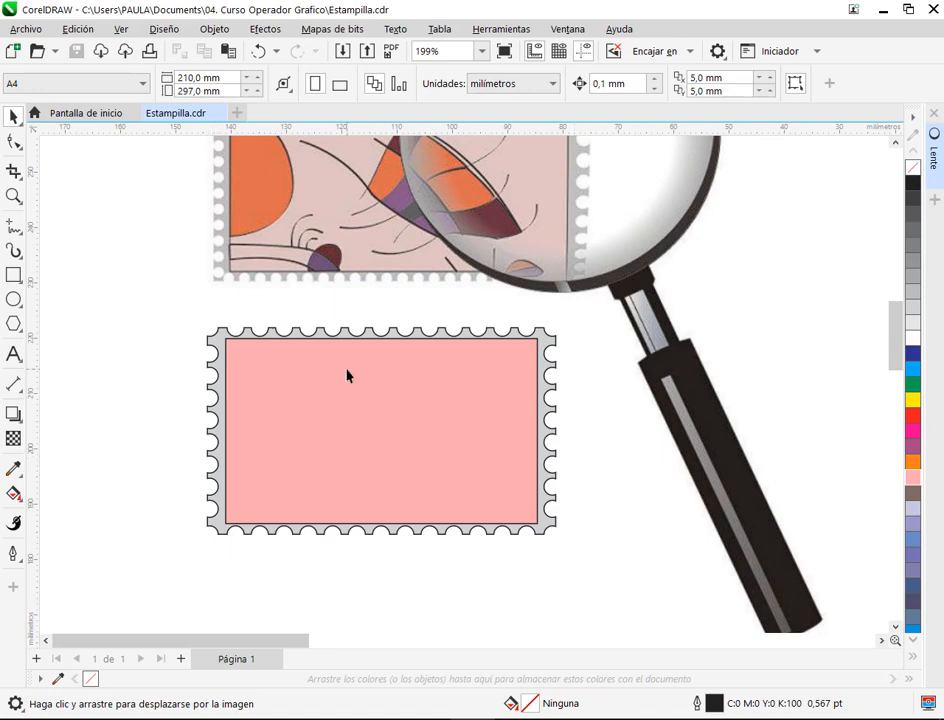
{"action": "left_click_drag", "start_coordinate": [347, 375], "coordinate": [355, 422]}
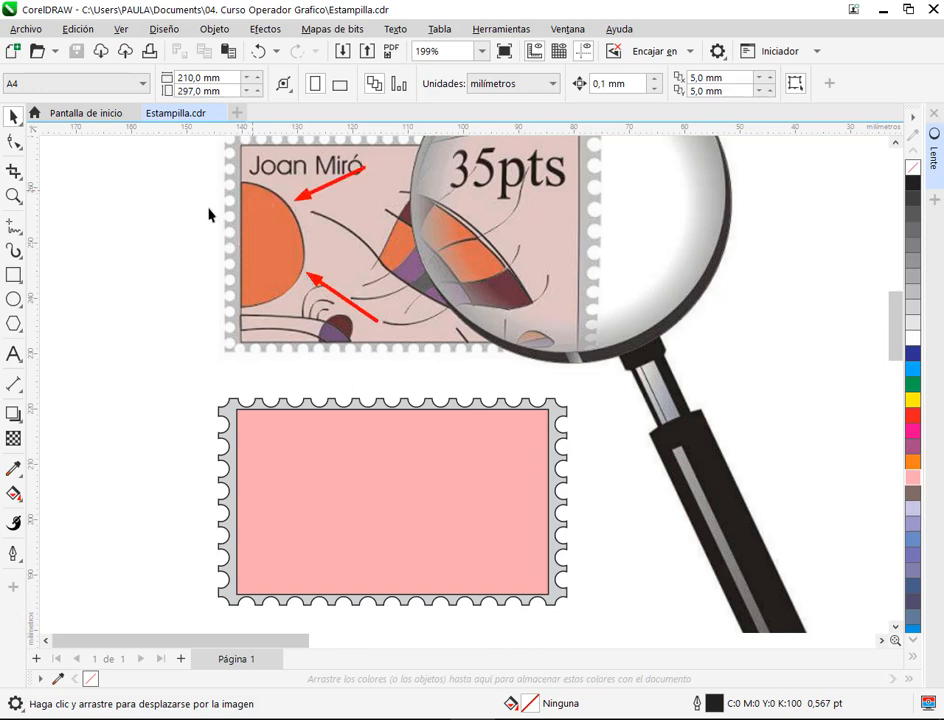
{"action": "left_click", "coordinate": [14, 299]}
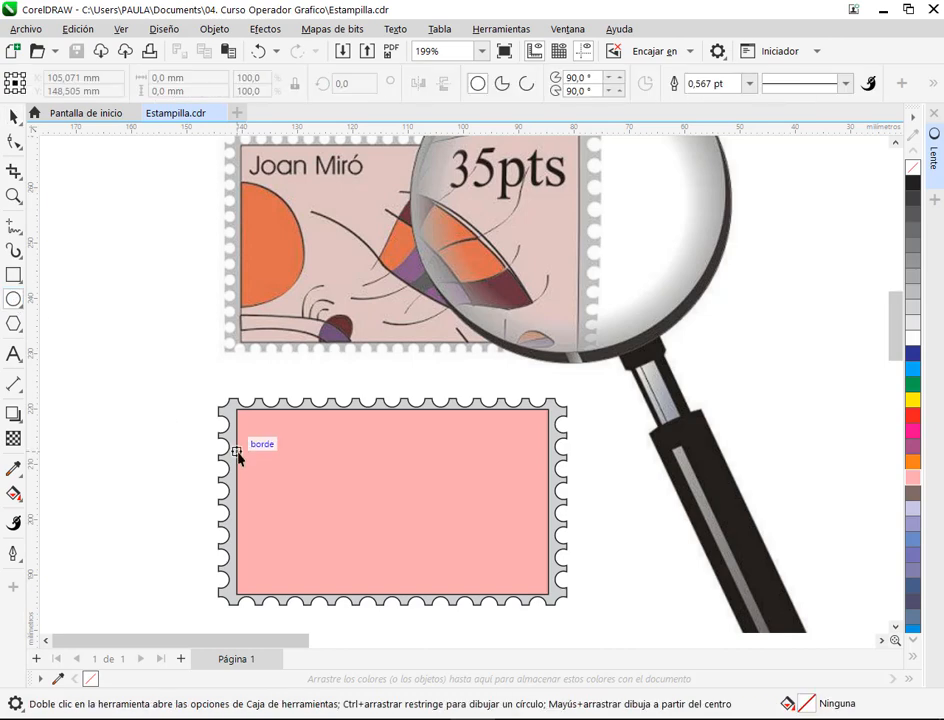
{"action": "left_click_drag", "start_coordinate": [170, 416], "coordinate": [327, 565]}
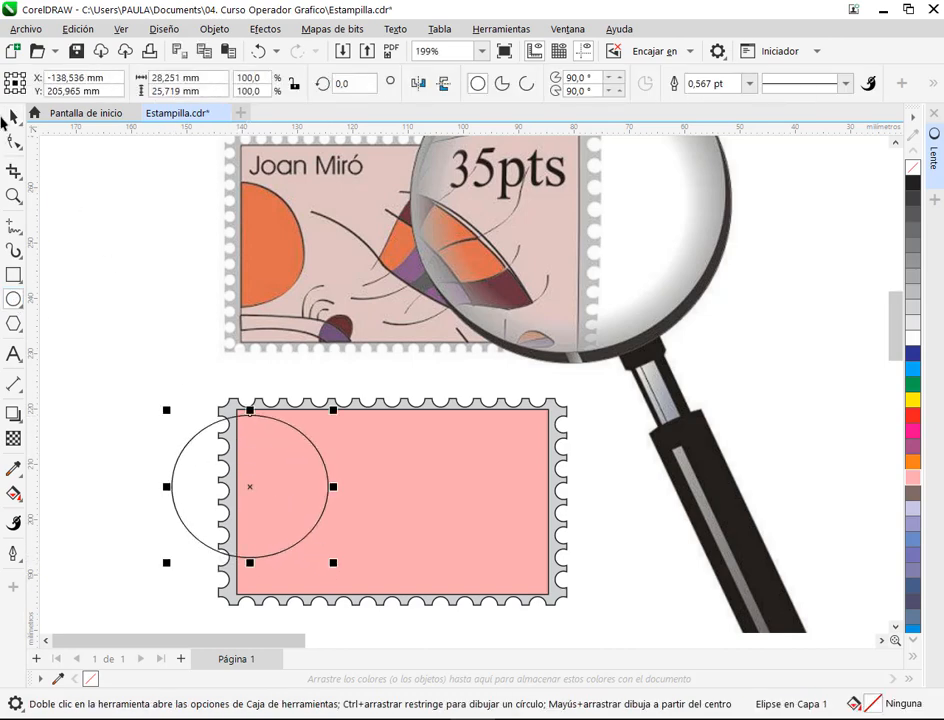
{"action": "key", "text": "space"}
{"action": "mouse_move", "coordinate": [301, 503]}
{"action": "left_mouse_down"}
{"action": "mouse_move", "coordinate": [287, 510]}
{"action": "mouse_move", "coordinate": [298, 513]}
{"action": "left_mouse_up"}
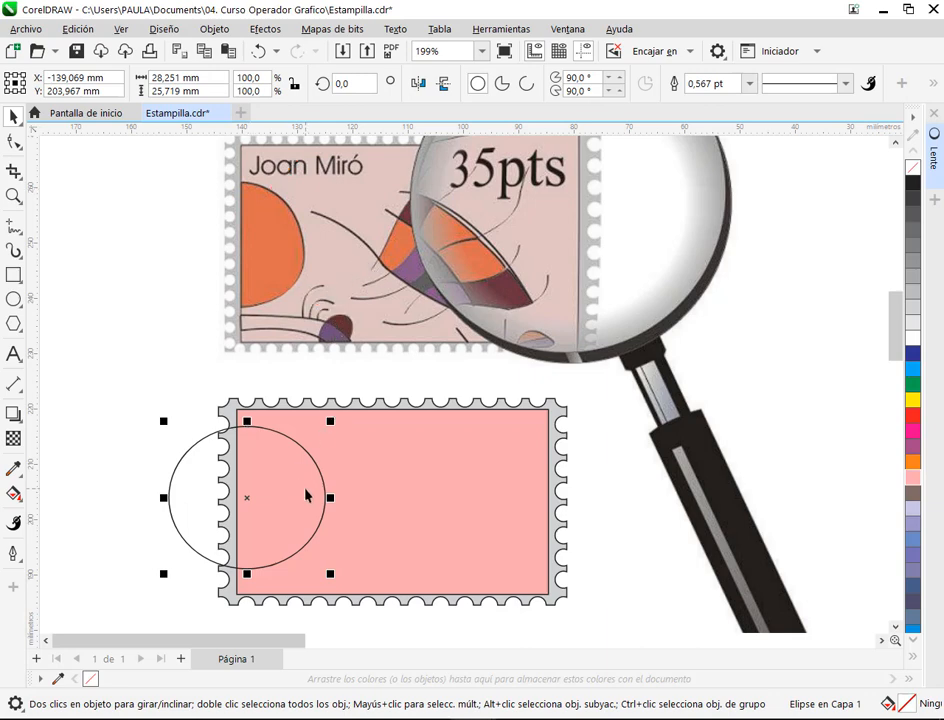
{"action": "mouse_move", "coordinate": [305, 500]}
{"action": "left_mouse_down"}
{"action": "mouse_move", "coordinate": [303, 491]}
{"action": "mouse_move", "coordinate": [301, 500]}
{"action": "left_mouse_up"}
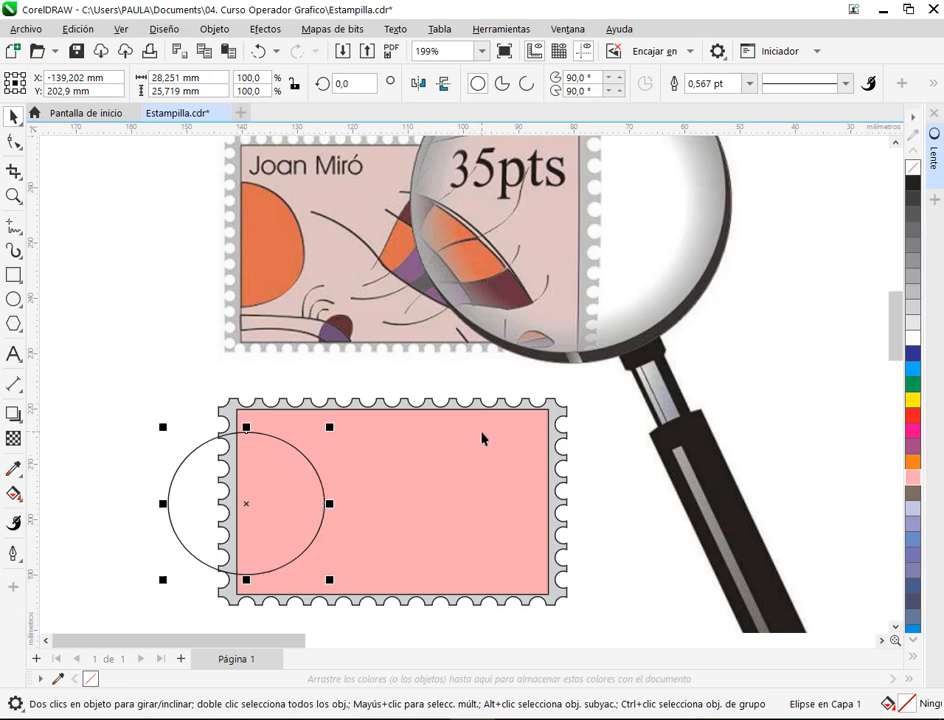
{"action": "left_click_drag", "start_coordinate": [245, 505], "coordinate": [322, 481]}
{"action": "key", "text": "h"}
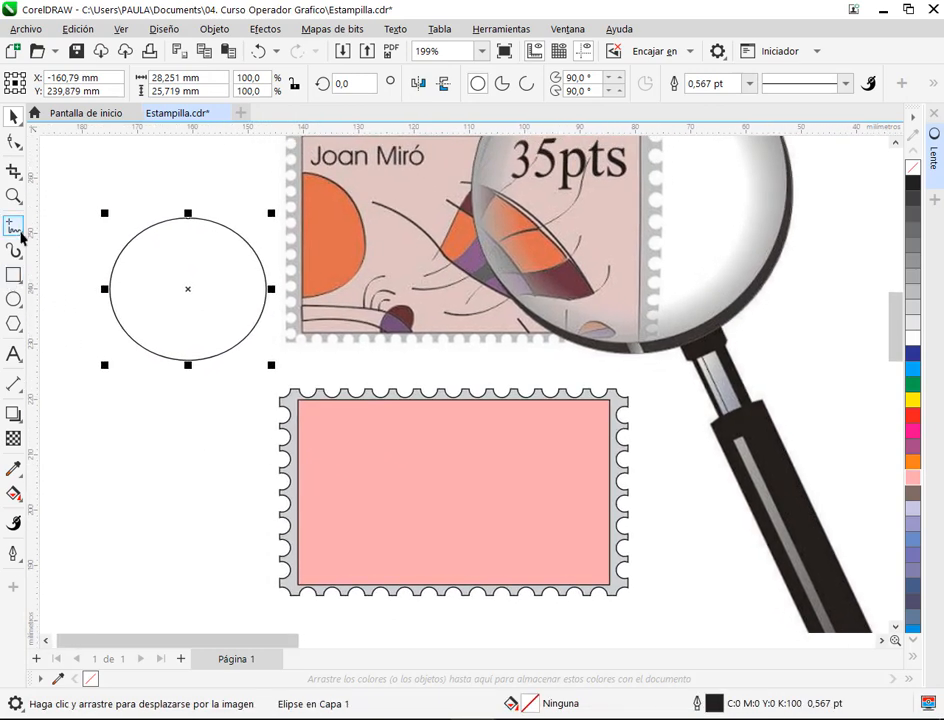
Draw a closed three-node Bézier triangle inside the pink rectangle with one side along its left edge.
{"action": "left_click", "coordinate": [14, 229]}
{"action": "left_click", "coordinate": [54, 265]}
{"action": "left_click", "coordinate": [298, 441]}
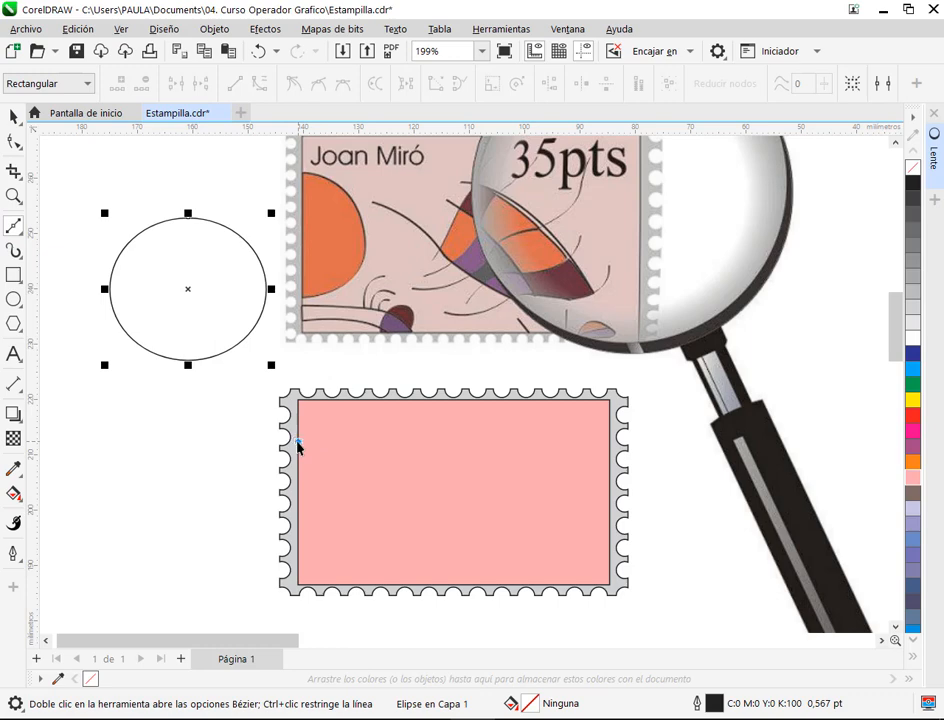
{"action": "left_click", "coordinate": [365, 515]}
{"action": "left_click", "coordinate": [297, 549]}
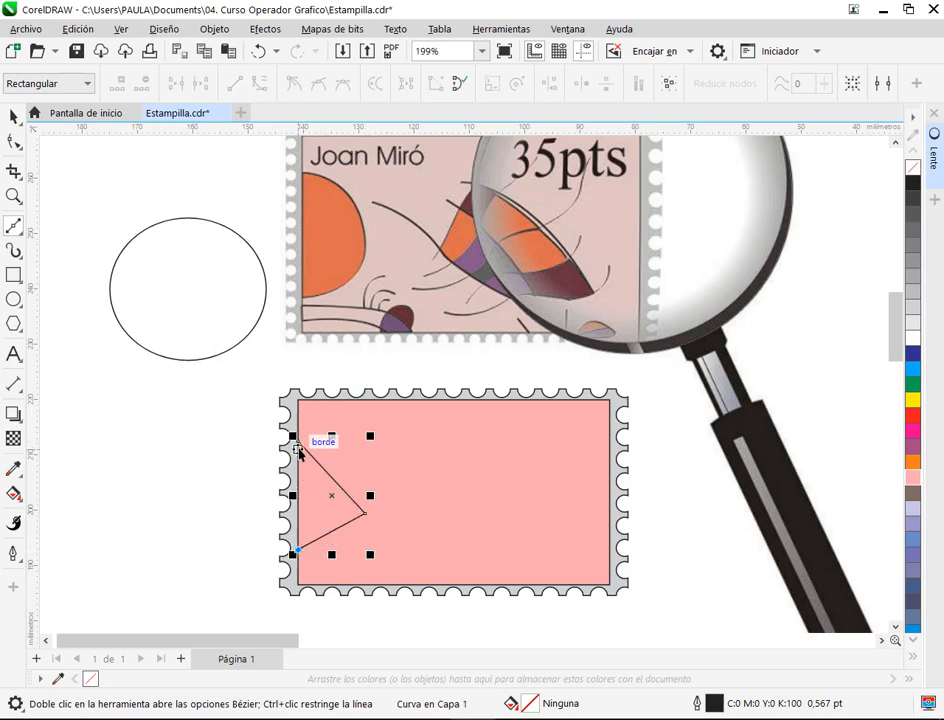
{"action": "left_click", "coordinate": [297, 441]}
Convert the triangle's two slanted sides to curves with the Shape tool.
{"action": "left_click", "coordinate": [13, 141]}
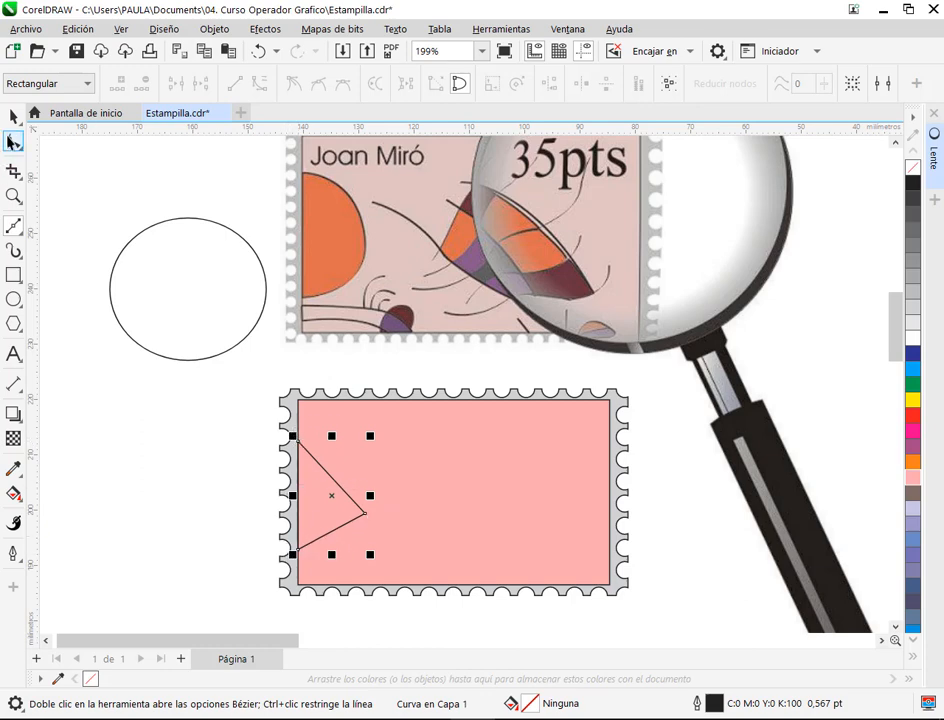
{"action": "left_click", "coordinate": [377, 468]}
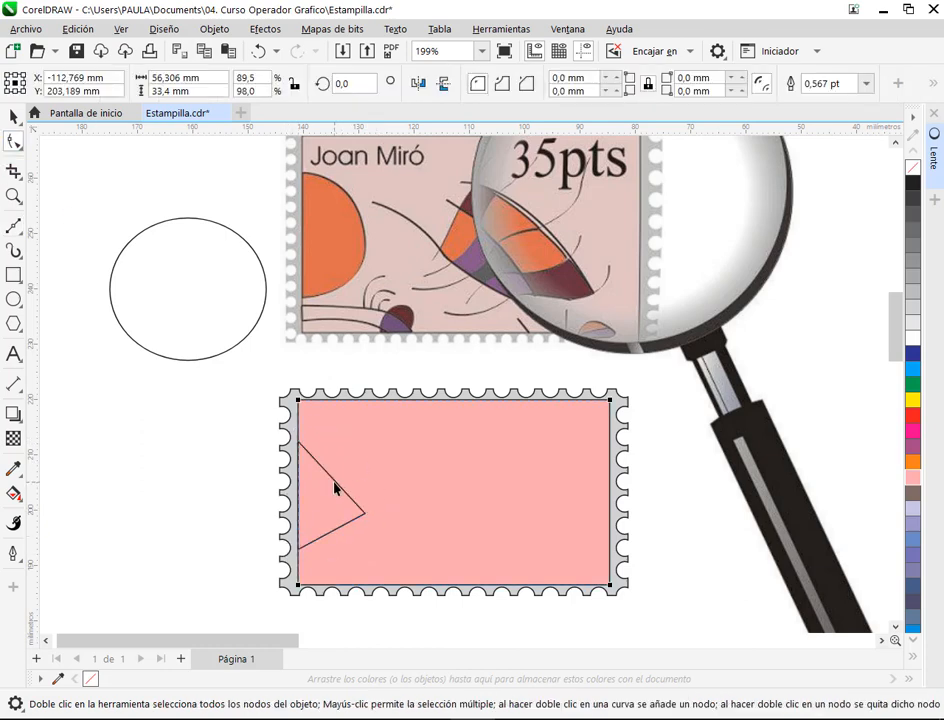
{"action": "left_click", "coordinate": [335, 484]}
{"action": "right_click", "coordinate": [335, 482]}
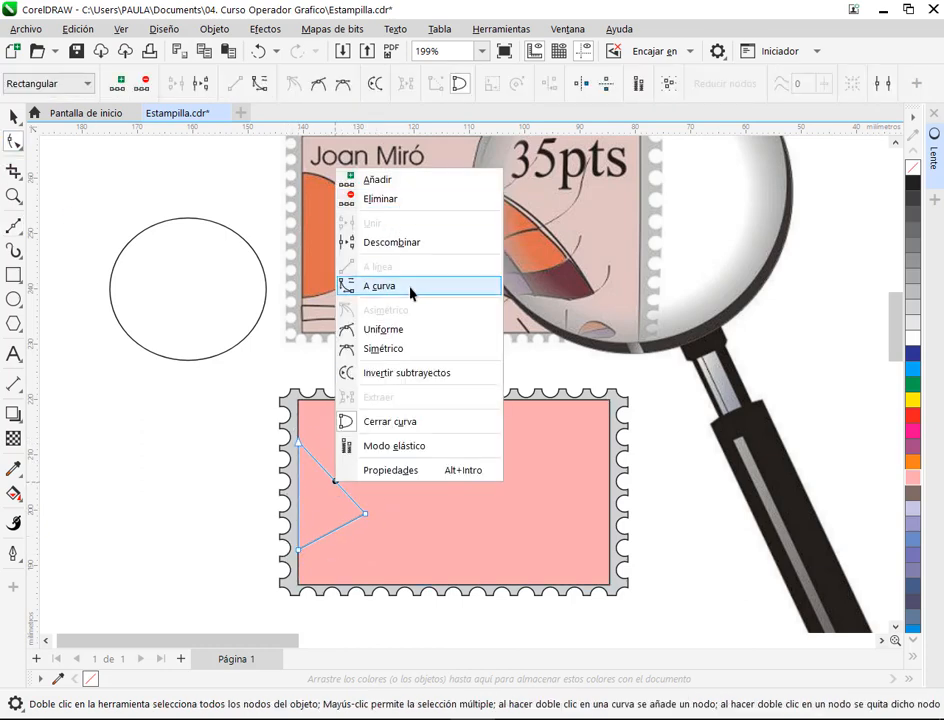
{"action": "left_click", "coordinate": [410, 287]}
{"action": "right_click", "coordinate": [345, 524]}
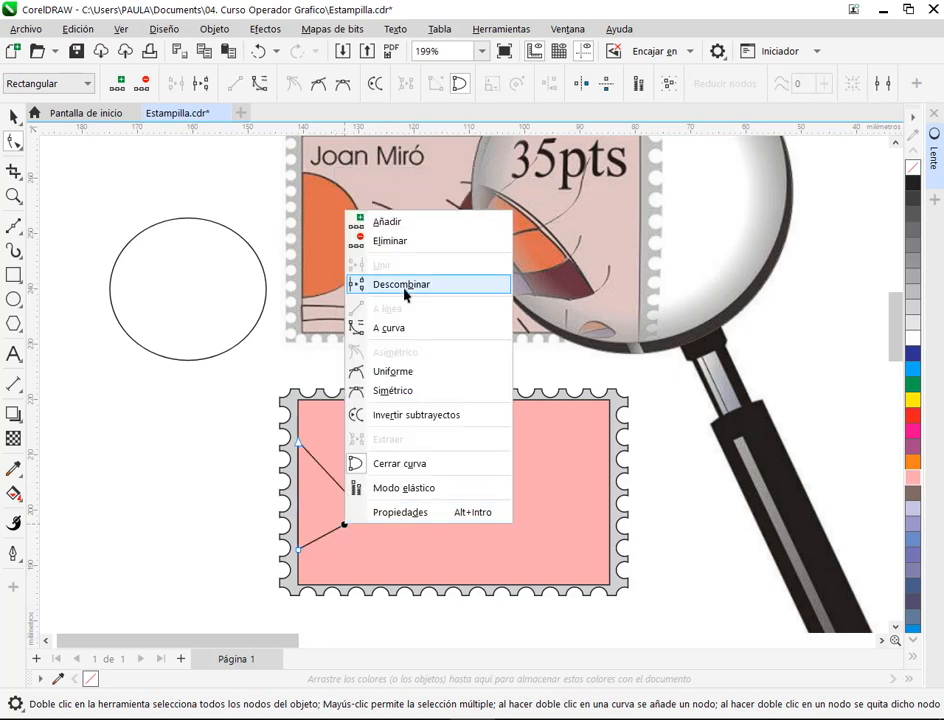
{"action": "left_click", "coordinate": [385, 329]}
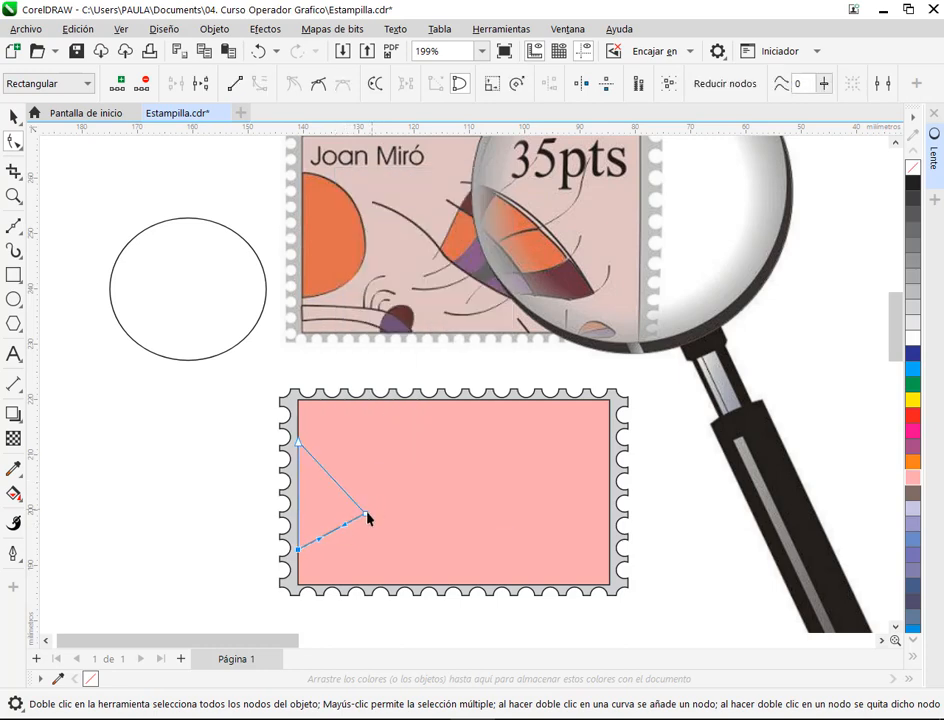
Make the triangle's tip node symmetrical and adjust the nodes and handles to round both sides into a half-circle.
{"action": "left_click", "coordinate": [343, 86]}
{"action": "left_click_drag", "start_coordinate": [323, 470], "coordinate": [344, 446]}
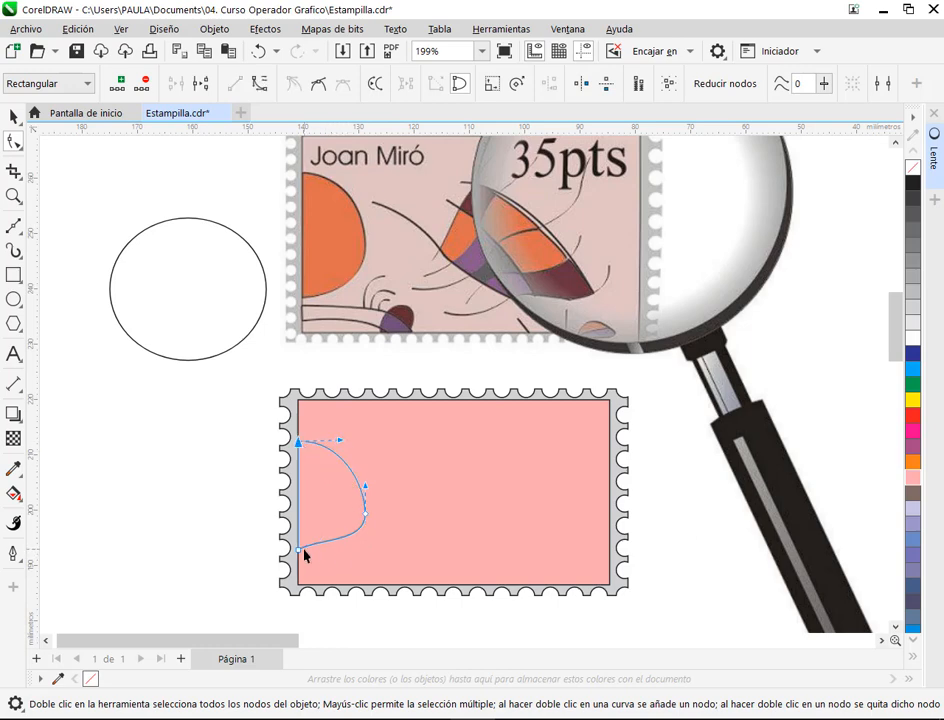
{"action": "left_click", "coordinate": [299, 550]}
{"action": "left_click_drag", "start_coordinate": [320, 543], "coordinate": [320, 563]}
{"action": "left_click_drag", "start_coordinate": [365, 510], "coordinate": [360, 512]}
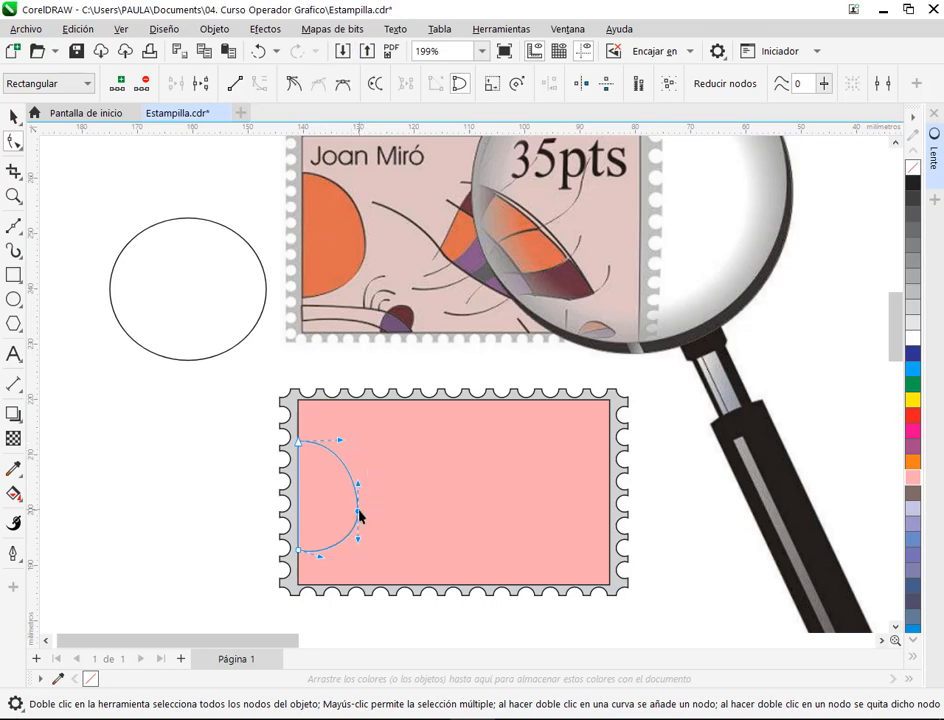
{"action": "left_click_drag", "start_coordinate": [360, 512], "coordinate": [356, 467]}
{"action": "left_click_drag", "start_coordinate": [355, 517], "coordinate": [366, 517]}
{"action": "left_click", "coordinate": [428, 520]}
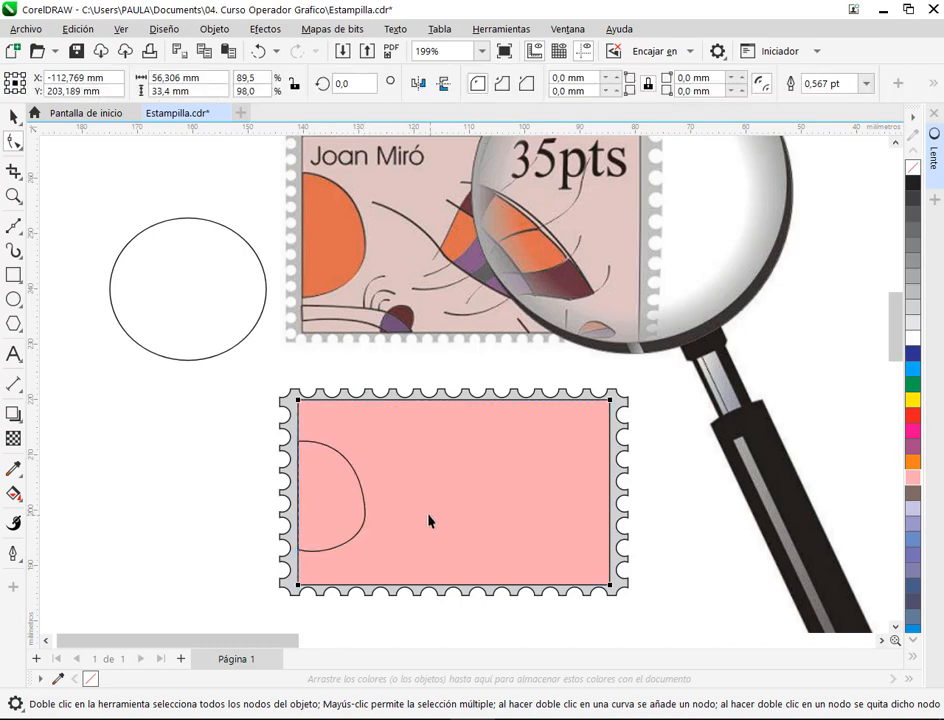
{"action": "left_click", "coordinate": [334, 475]}
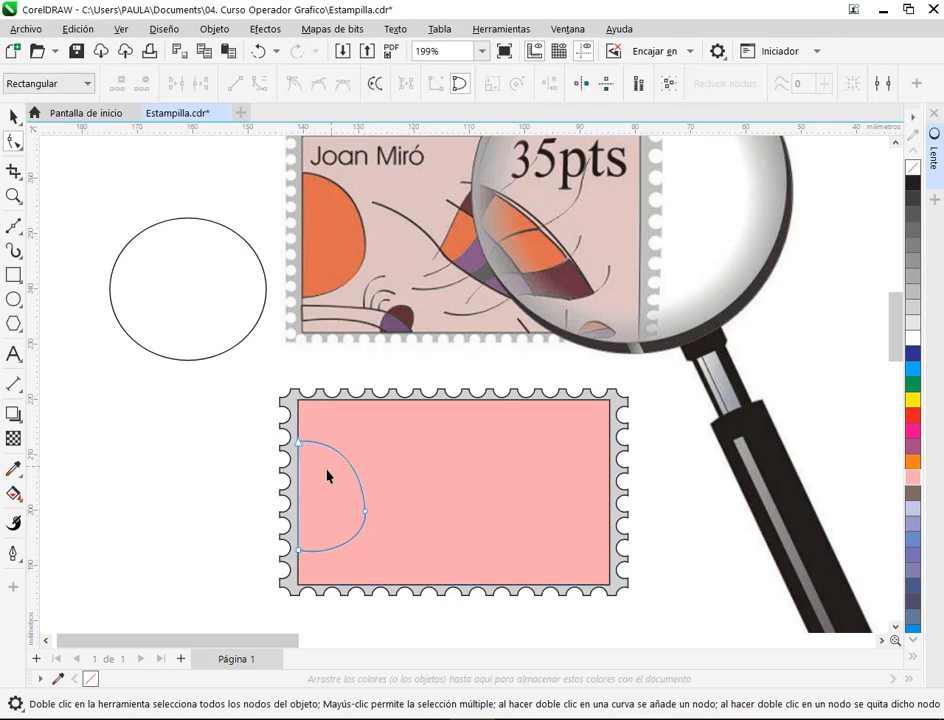
{"action": "left_click", "coordinate": [364, 512]}
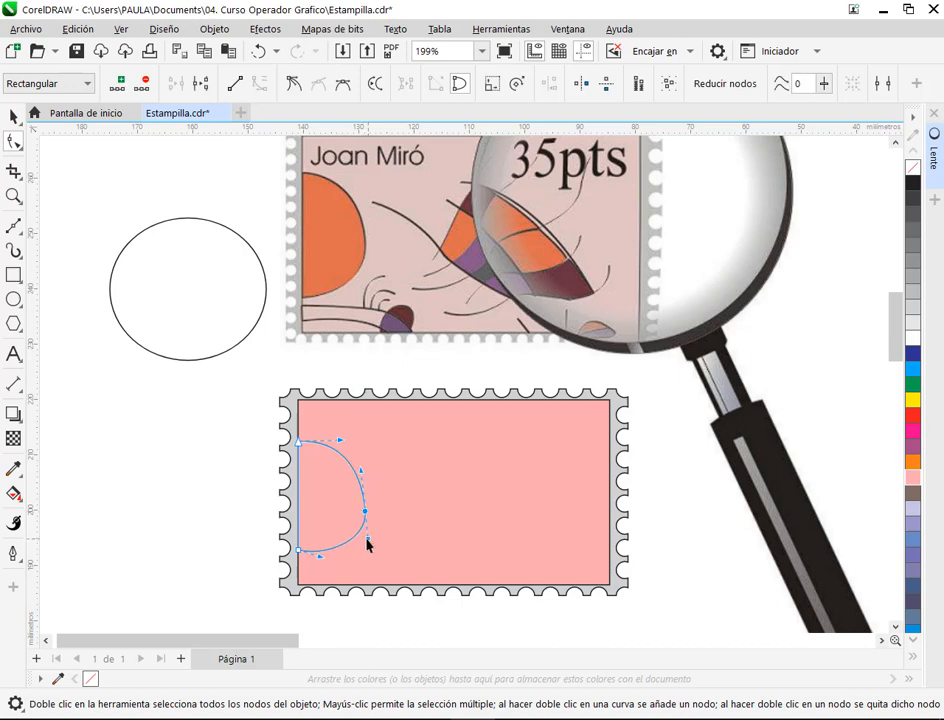
Move the half-circle curve off the stamp and delete it.
{"action": "left_click", "coordinate": [13, 117]}
{"action": "left_click", "coordinate": [67, 316]}
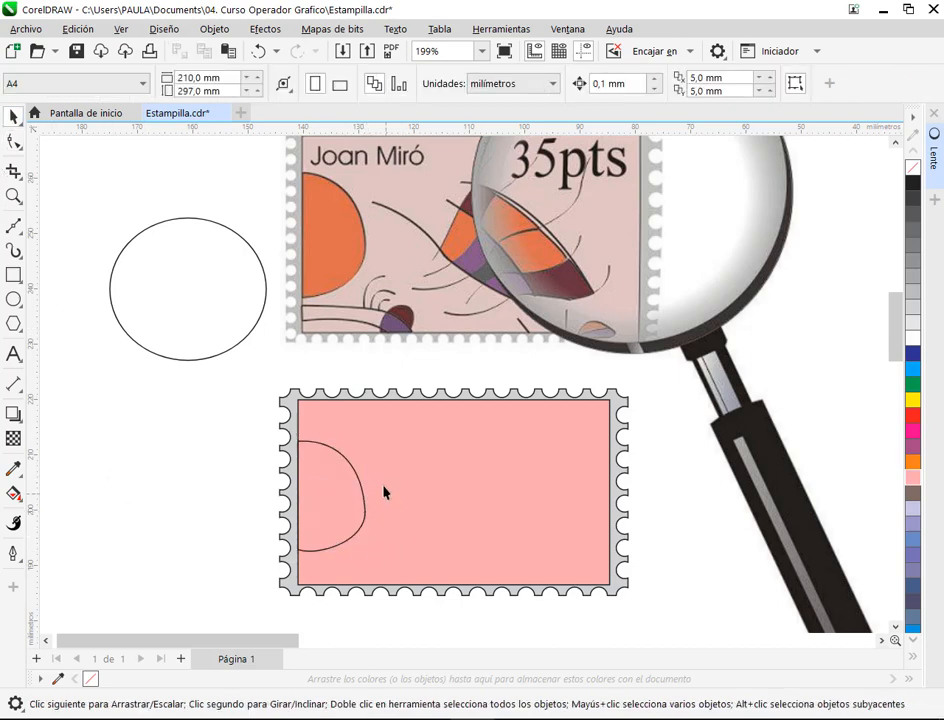
{"action": "left_click_drag", "start_coordinate": [349, 524], "coordinate": [188, 480]}
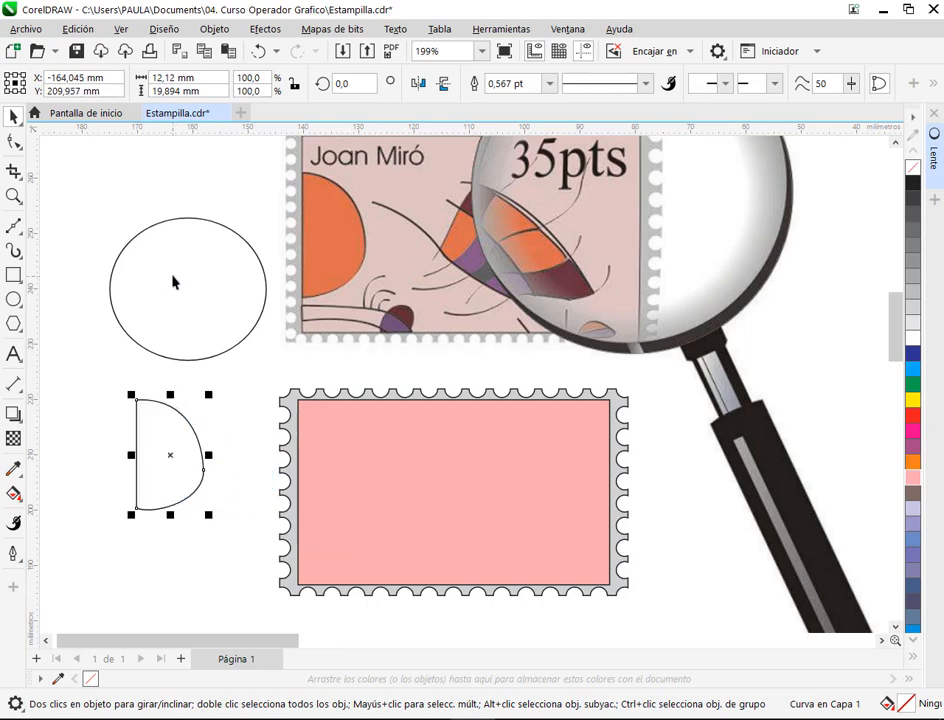
{"action": "key", "text": "Delete"}
Place the ellipse back across the pink rectangle's left edge and narrow it to about 25 mm wide.
{"action": "left_click_drag", "start_coordinate": [189, 272], "coordinate": [289, 482]}
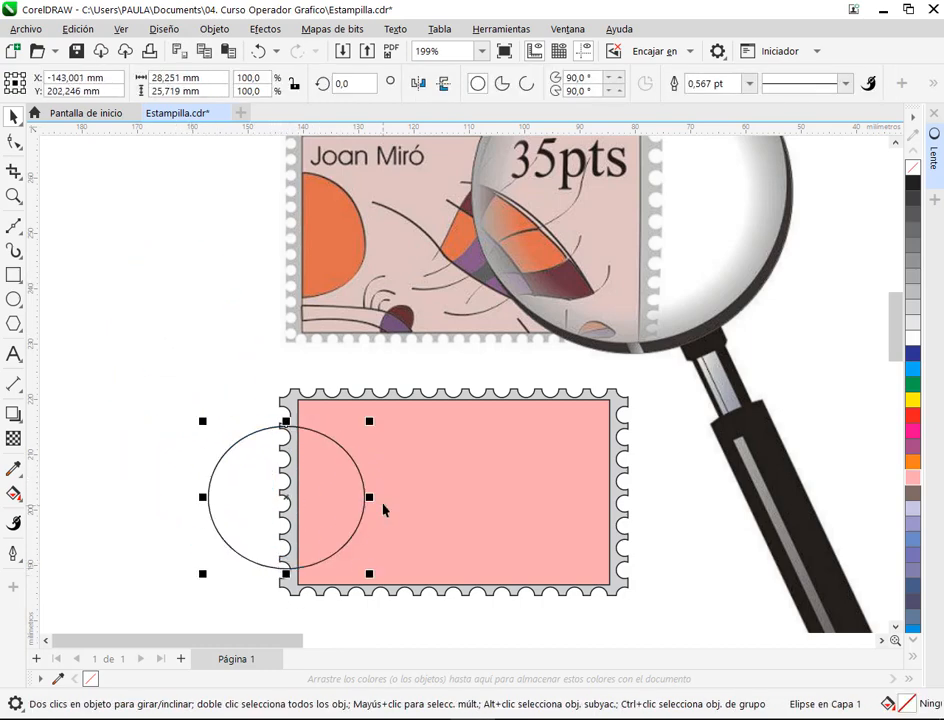
{"action": "left_click_drag", "start_coordinate": [371, 503], "coordinate": [344, 503]}
{"action": "left_click_drag", "start_coordinate": [249, 501], "coordinate": [269, 501]}
{"action": "mouse_move", "coordinate": [363, 492]}
{"action": "left_mouse_down"}
{"action": "mouse_move", "coordinate": [371, 499]}
{"action": "mouse_move", "coordinate": [369, 490]}
{"action": "left_mouse_up"}
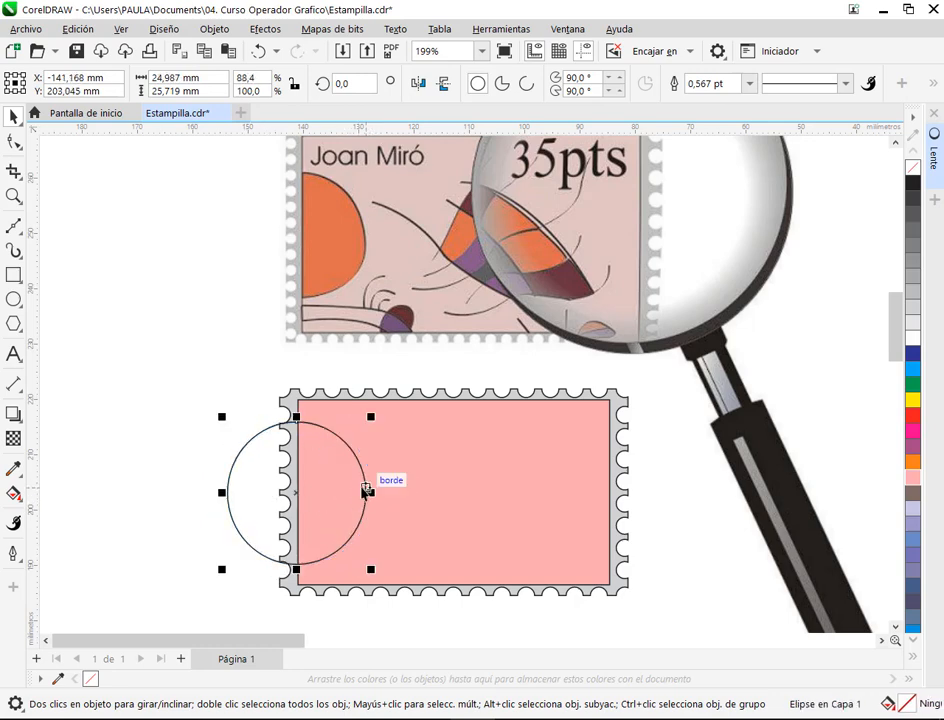
Convert the ellipse on the stamp's left edge to curves.
{"action": "right_click", "coordinate": [366, 489]}
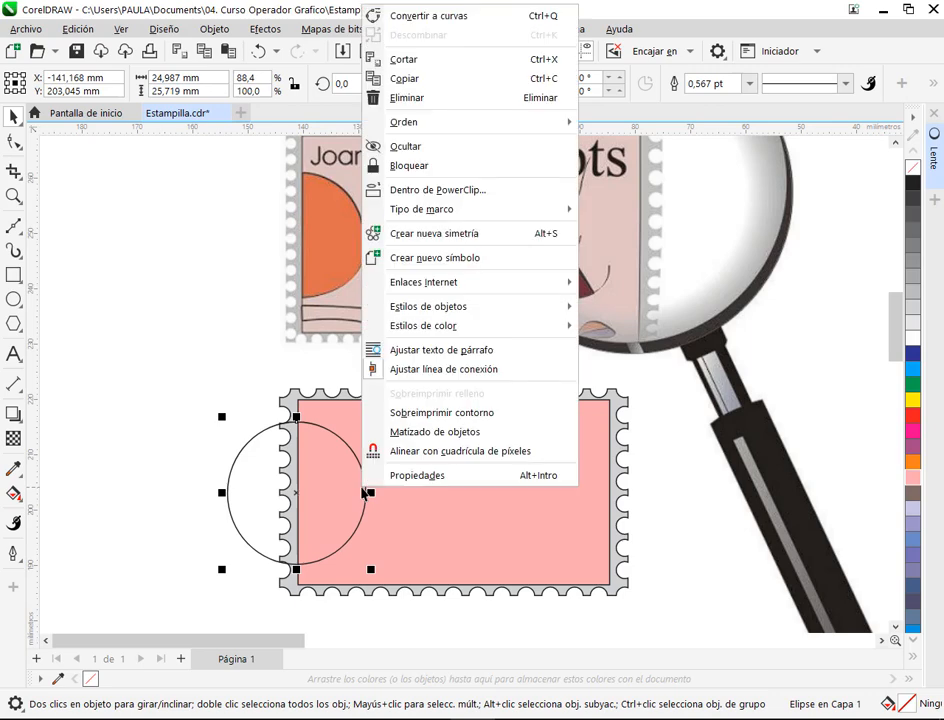
{"action": "left_click", "coordinate": [449, 17]}
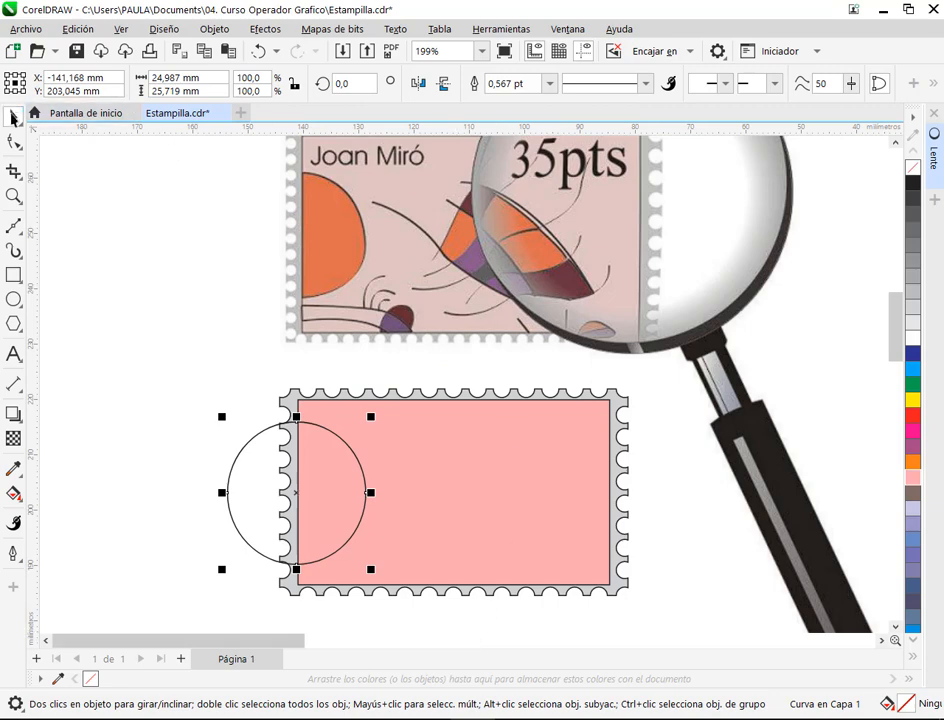
Reshape the circle on the stamp's left edge, moving its upper and lower nodes inward and its rightmost node slightly left.
{"action": "left_click", "coordinate": [14, 144]}
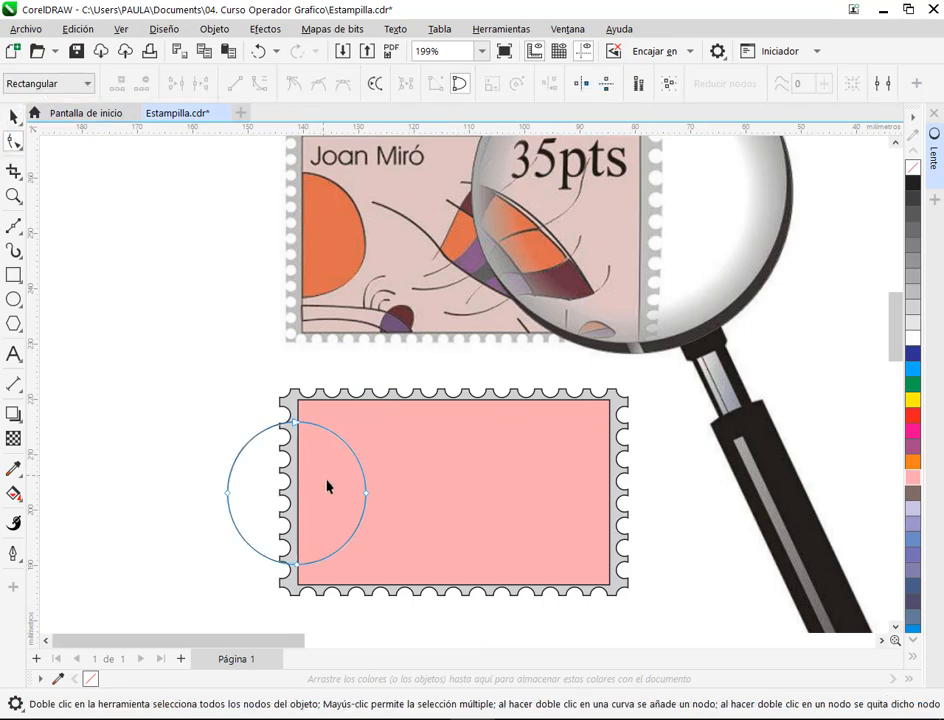
{"action": "left_click", "coordinate": [367, 495]}
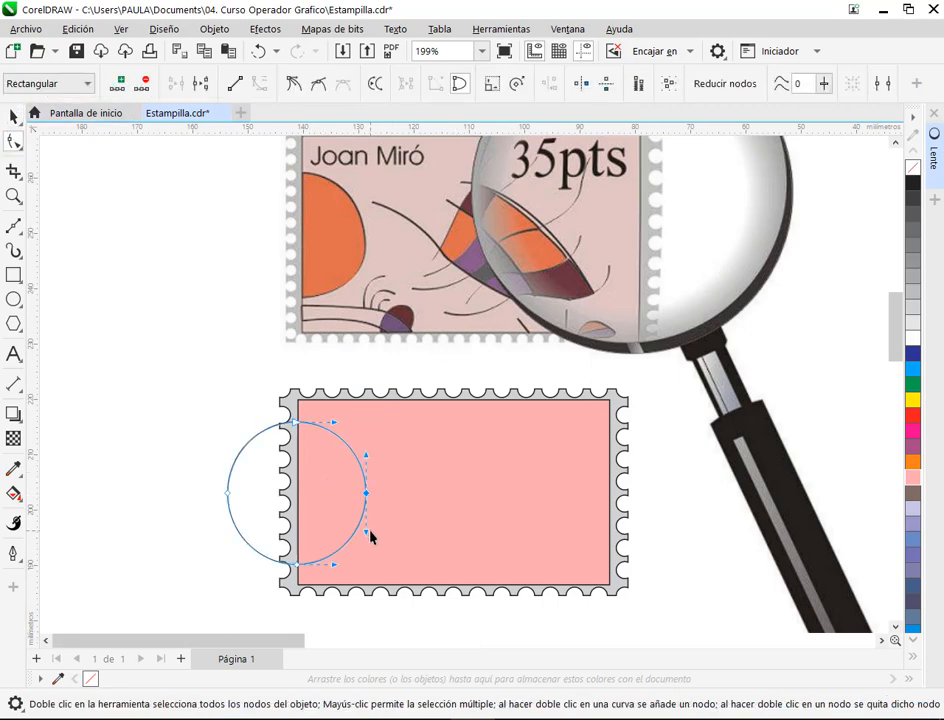
{"action": "left_click_drag", "start_coordinate": [368, 537], "coordinate": [343, 567]}
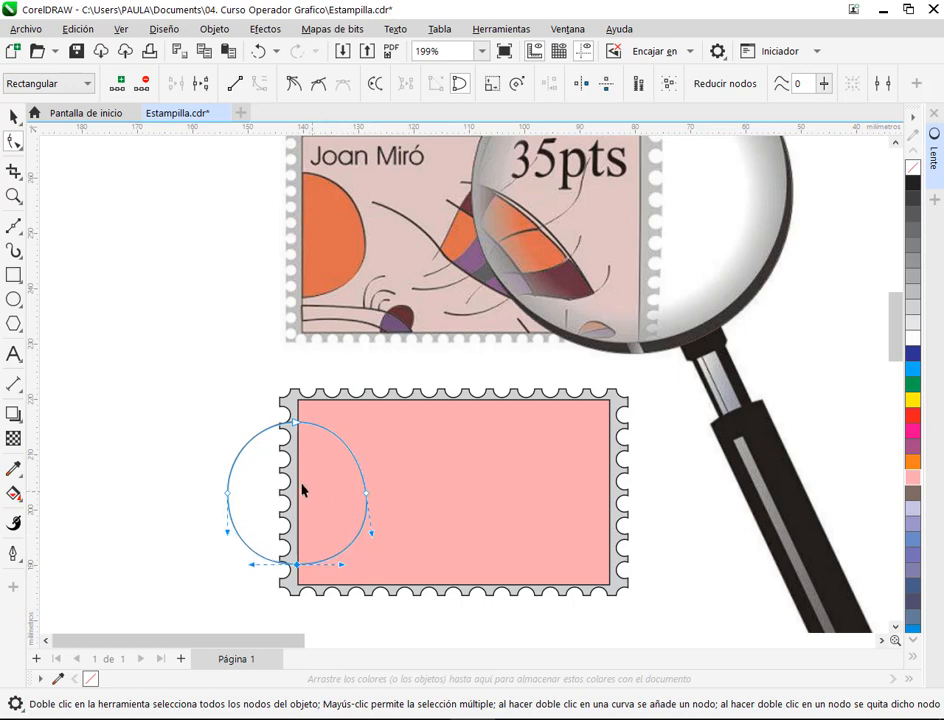
{"action": "left_click_drag", "start_coordinate": [294, 426], "coordinate": [294, 437]}
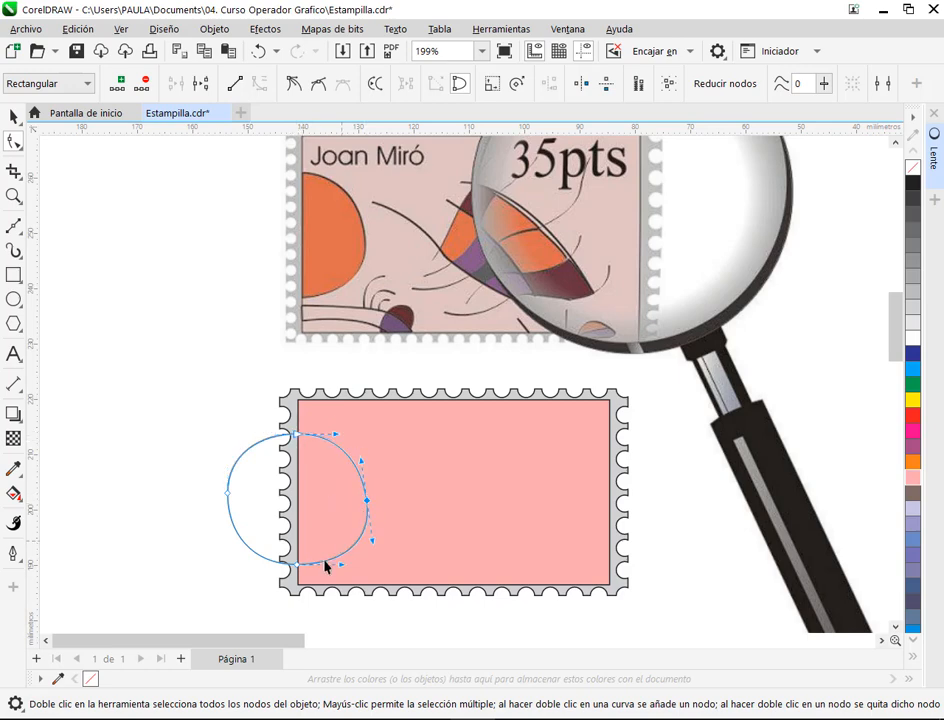
{"action": "left_click_drag", "start_coordinate": [297, 567], "coordinate": [297, 556]}
{"action": "left_click_drag", "start_coordinate": [368, 500], "coordinate": [357, 498]}
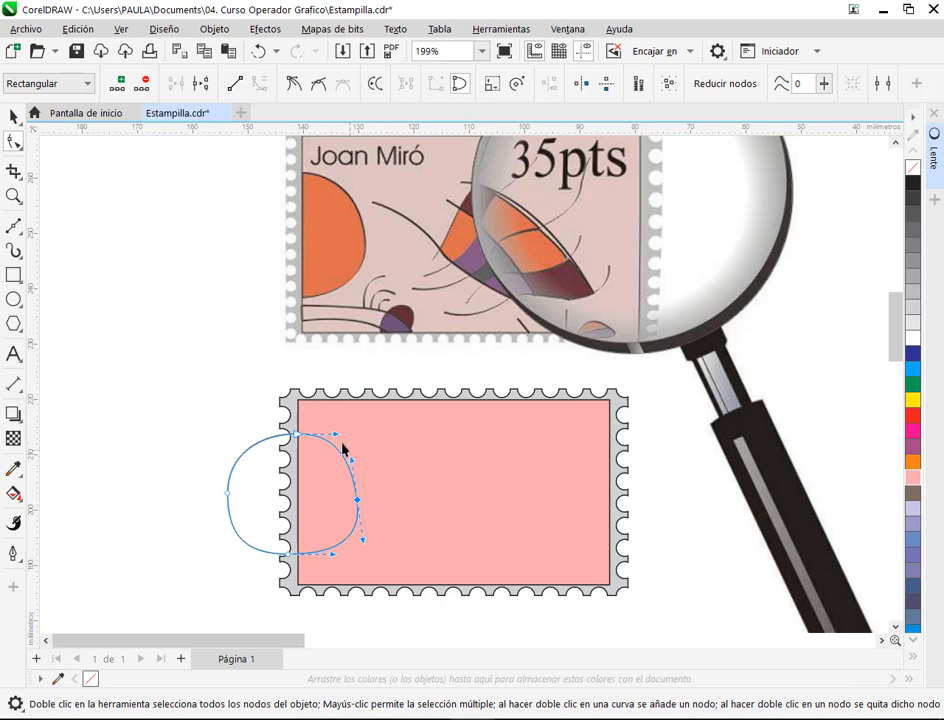
Adjust the curve's node handles and smooth its nodes to form an irregular round shape about 23 by 22 mm.
{"action": "left_click_drag", "start_coordinate": [337, 440], "coordinate": [327, 438]}
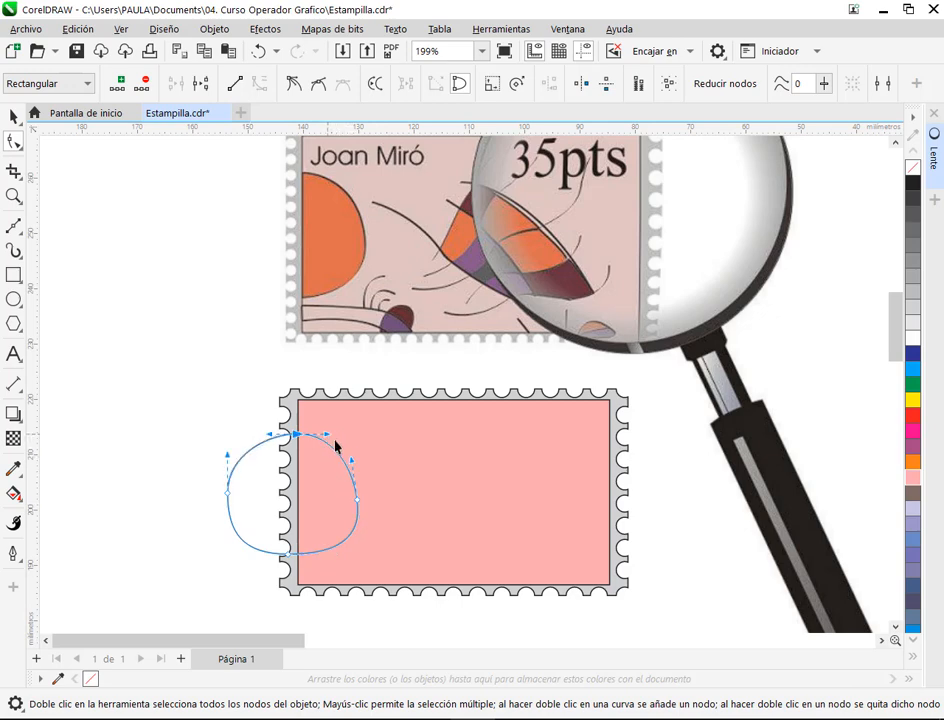
{"action": "left_click", "coordinate": [318, 84]}
{"action": "left_click", "coordinate": [288, 553]}
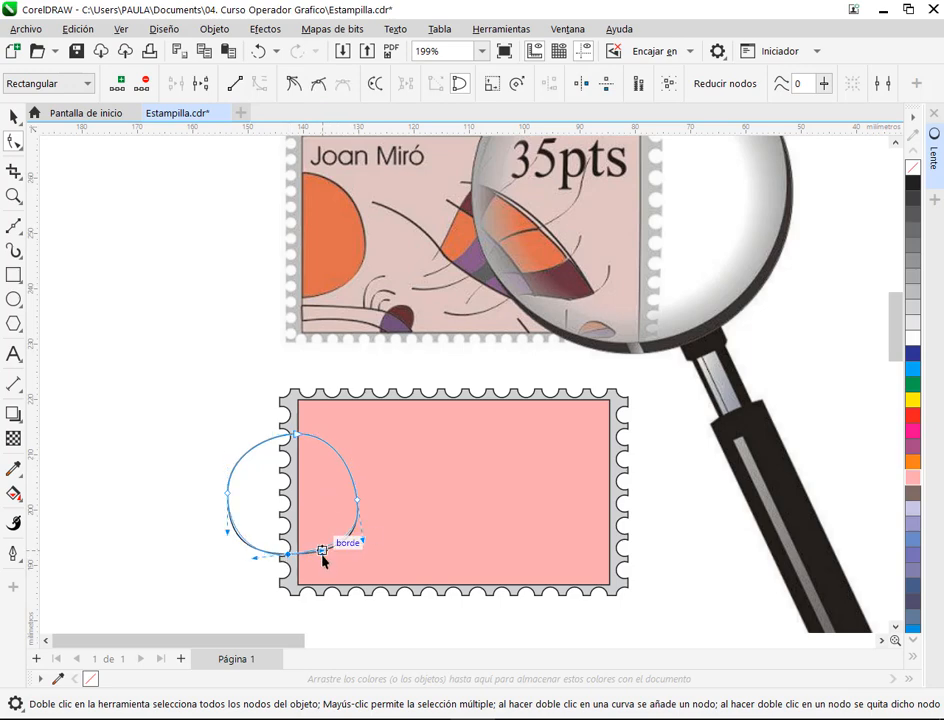
{"action": "left_click", "coordinate": [404, 516]}
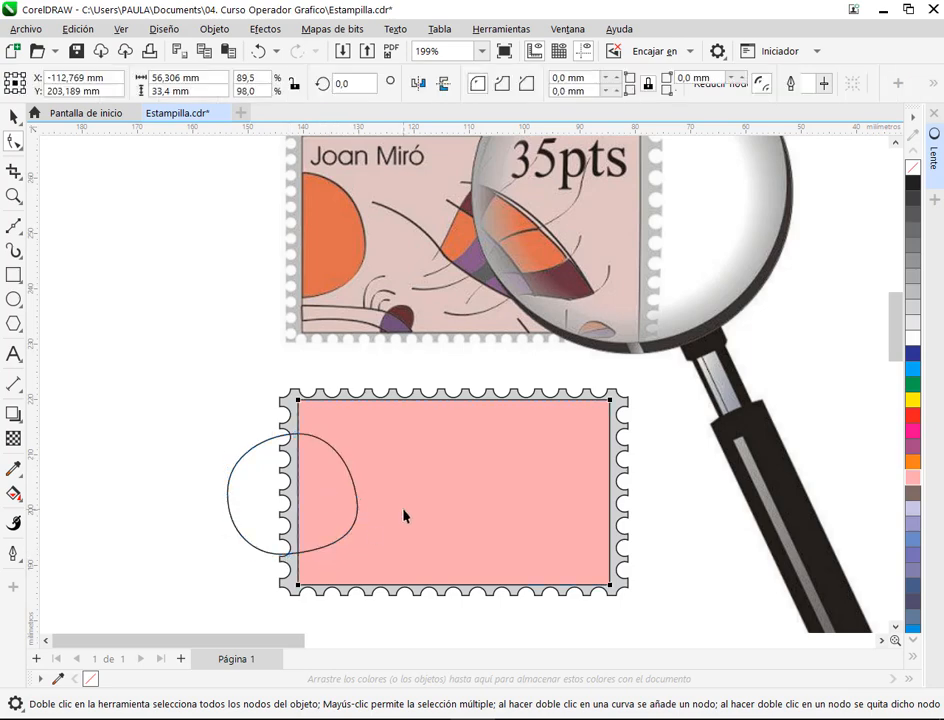
{"action": "left_click", "coordinate": [345, 542]}
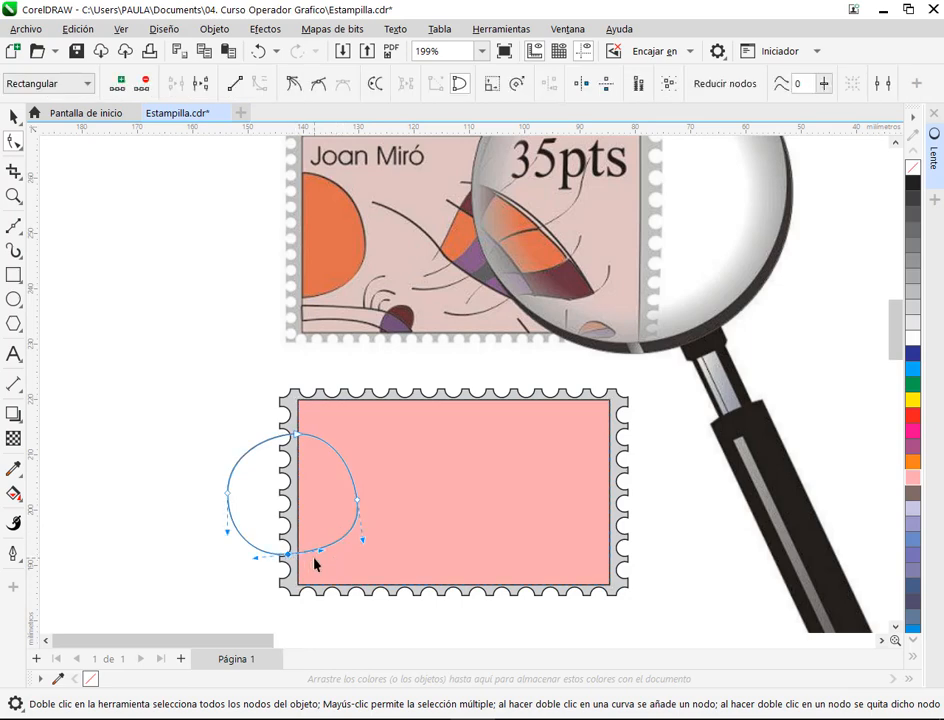
{"action": "scroll", "coordinate": [316, 562], "scroll_direction": "up", "scroll_amount": 1}
{"action": "left_click_drag", "start_coordinate": [322, 549], "coordinate": [363, 488]}
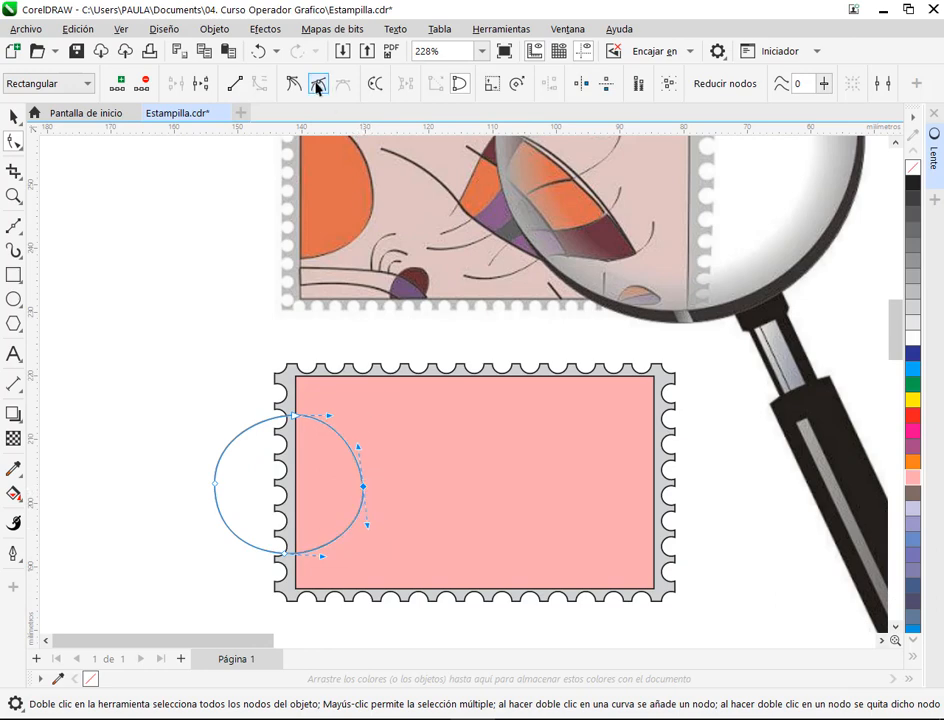
{"action": "left_click_drag", "start_coordinate": [403, 422], "coordinate": [409, 455]}
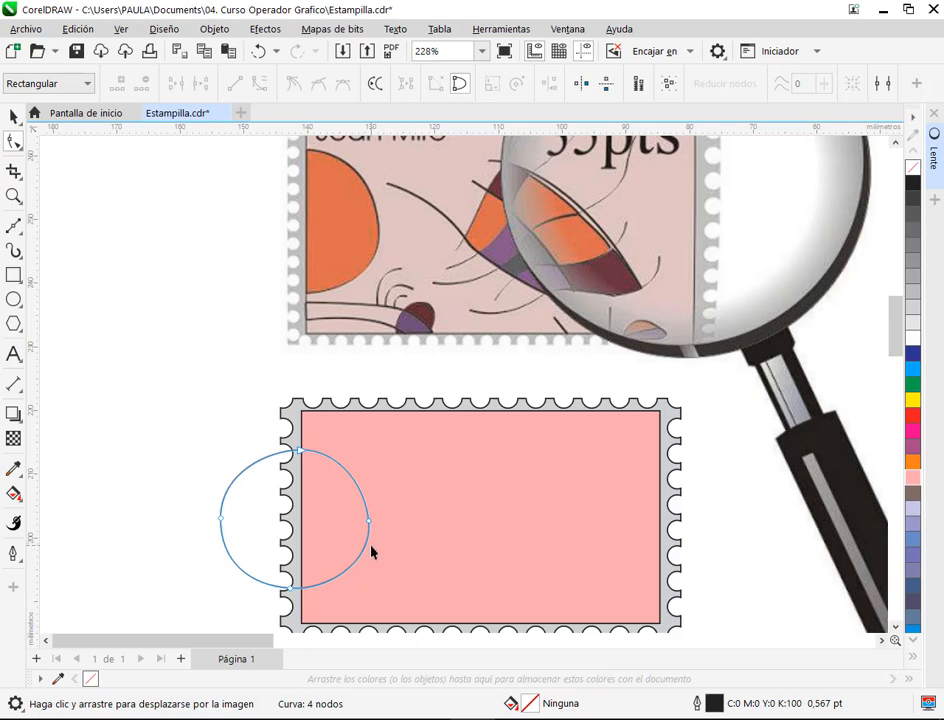
Try to reduce the round curve to a half shape by deleting its node outside the stamp.
{"action": "left_click", "coordinate": [13, 116]}
{"action": "scroll", "coordinate": [369, 506], "scroll_direction": "down", "scroll_amount": 1}
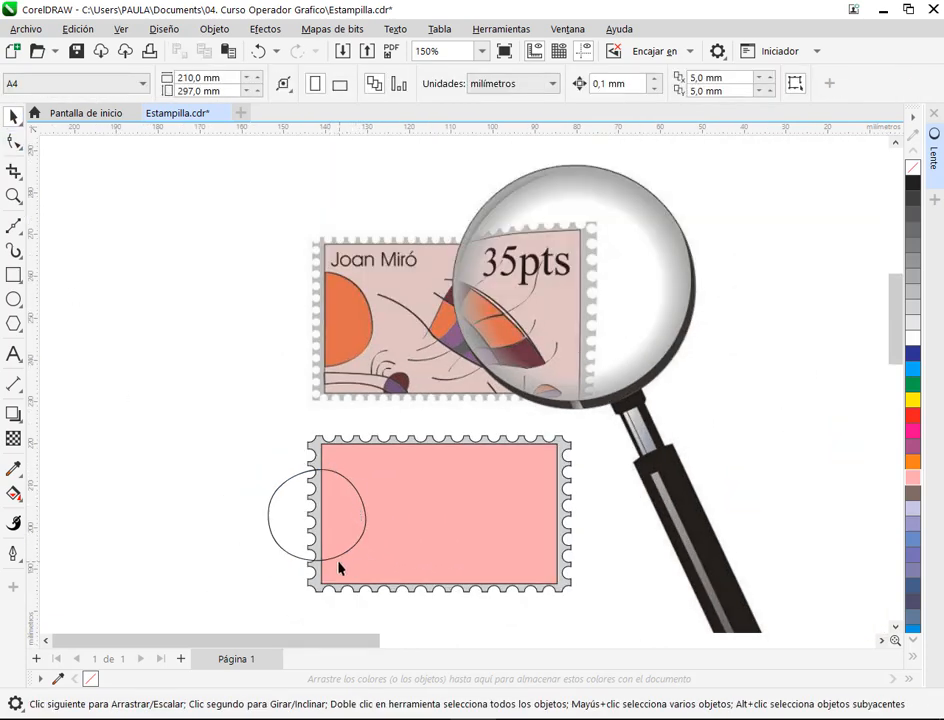
{"action": "scroll", "coordinate": [380, 574], "scroll_direction": "up", "scroll_amount": 1}
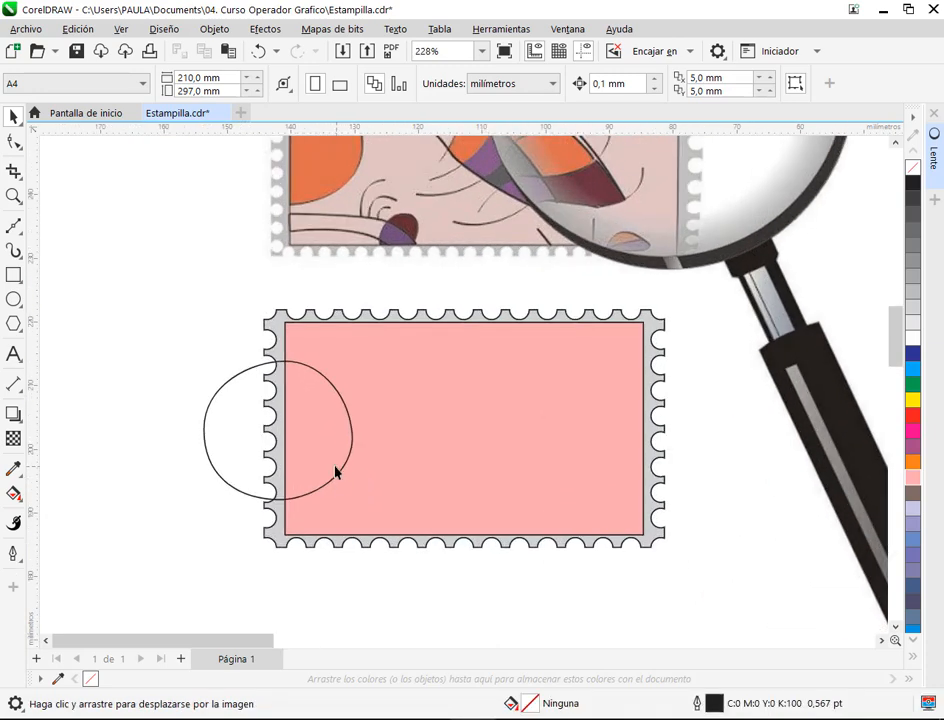
{"action": "left_click", "coordinate": [315, 449]}
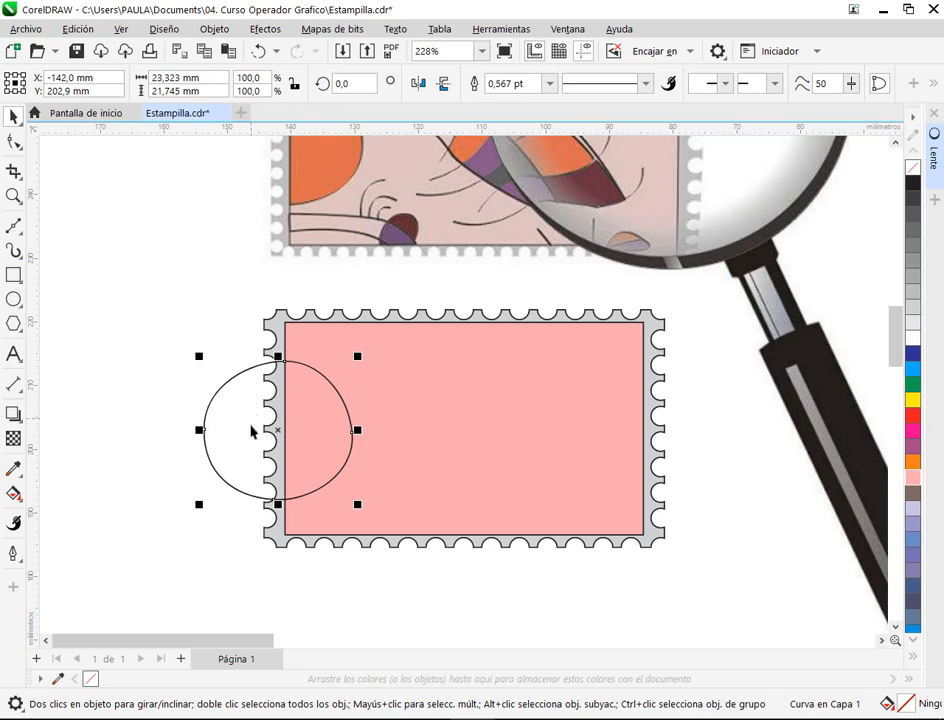
{"action": "left_click", "coordinate": [13, 142]}
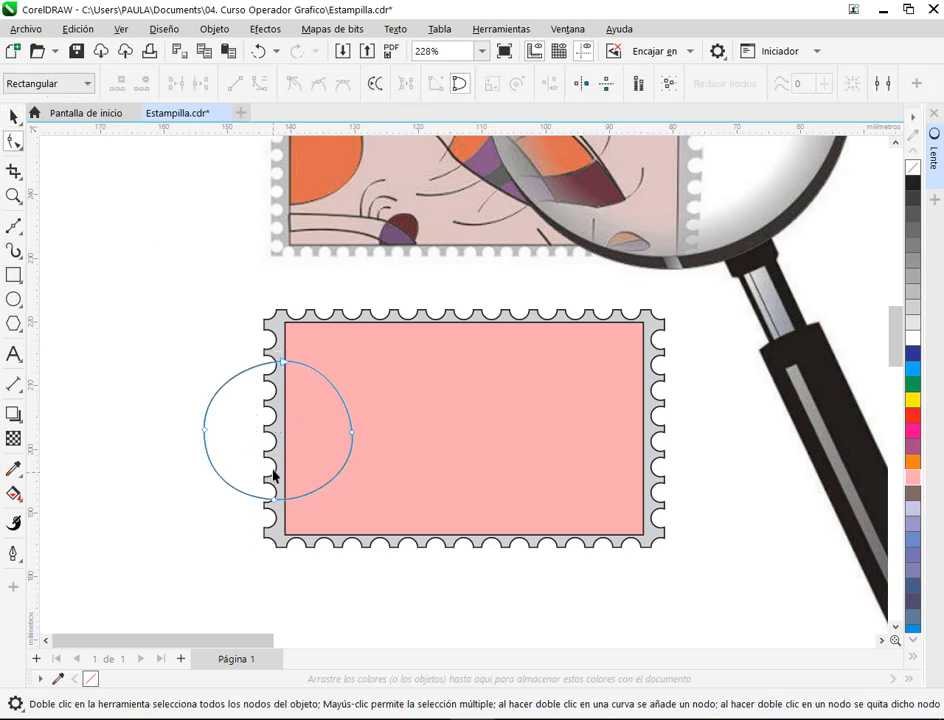
{"action": "double_click", "coordinate": [204, 430]}
{"action": "left_click", "coordinate": [205, 432]}
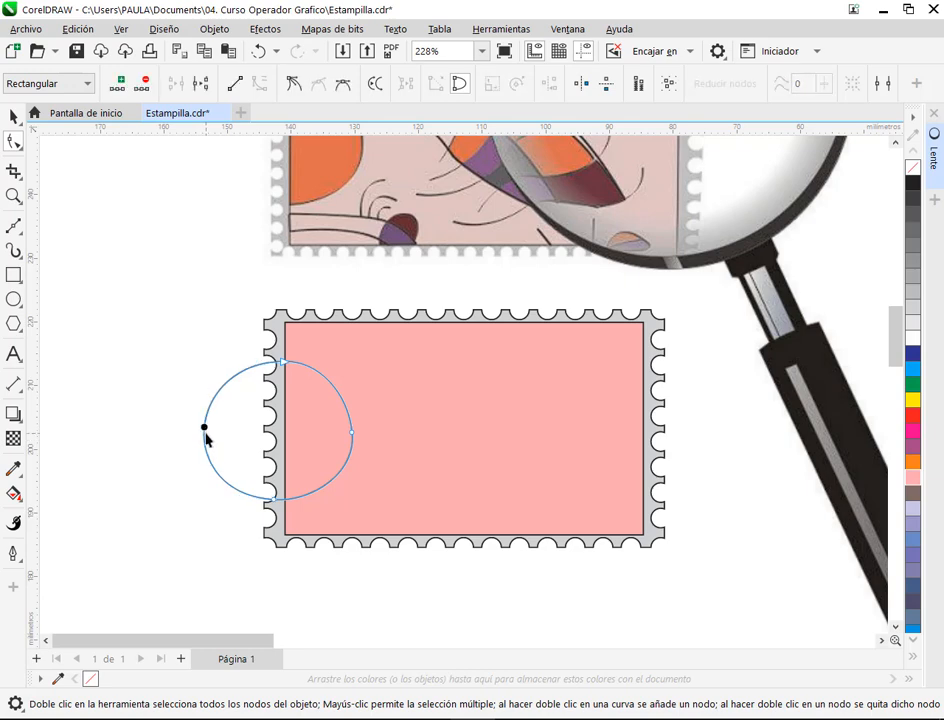
{"action": "left_click", "coordinate": [238, 84]}
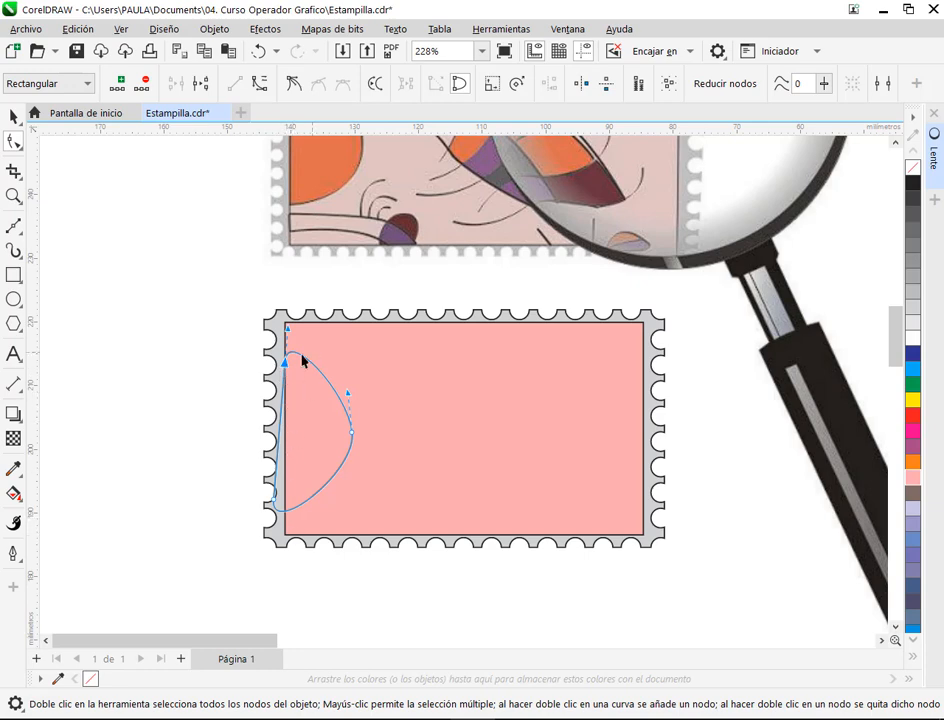
{"action": "key", "text": "ctrl+z"}
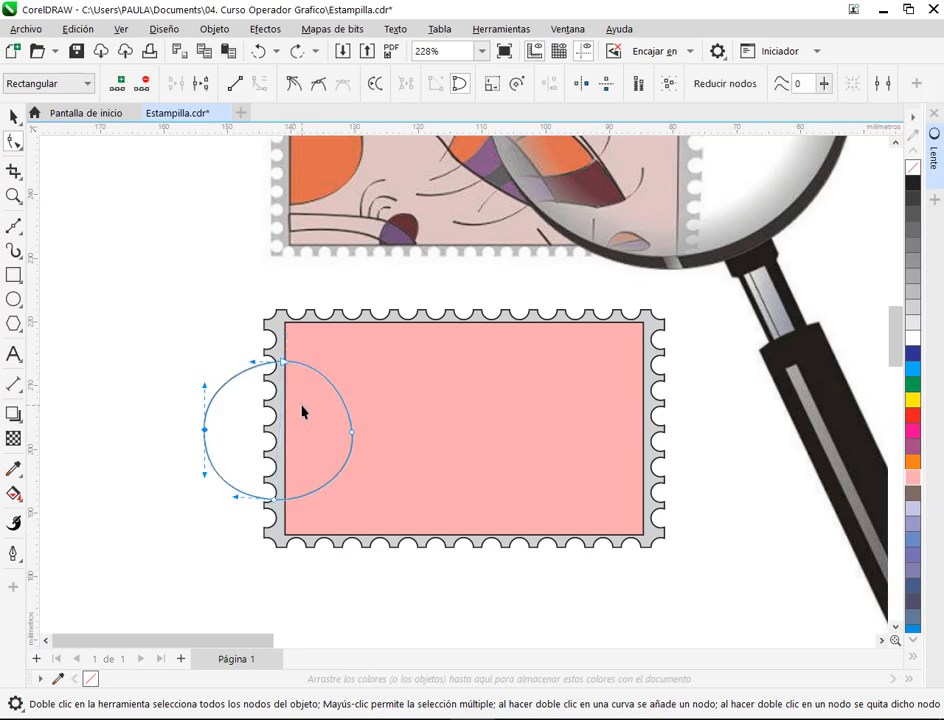
PowerClip the round curve inside the pink rectangle.
{"action": "left_click", "coordinate": [13, 118]}
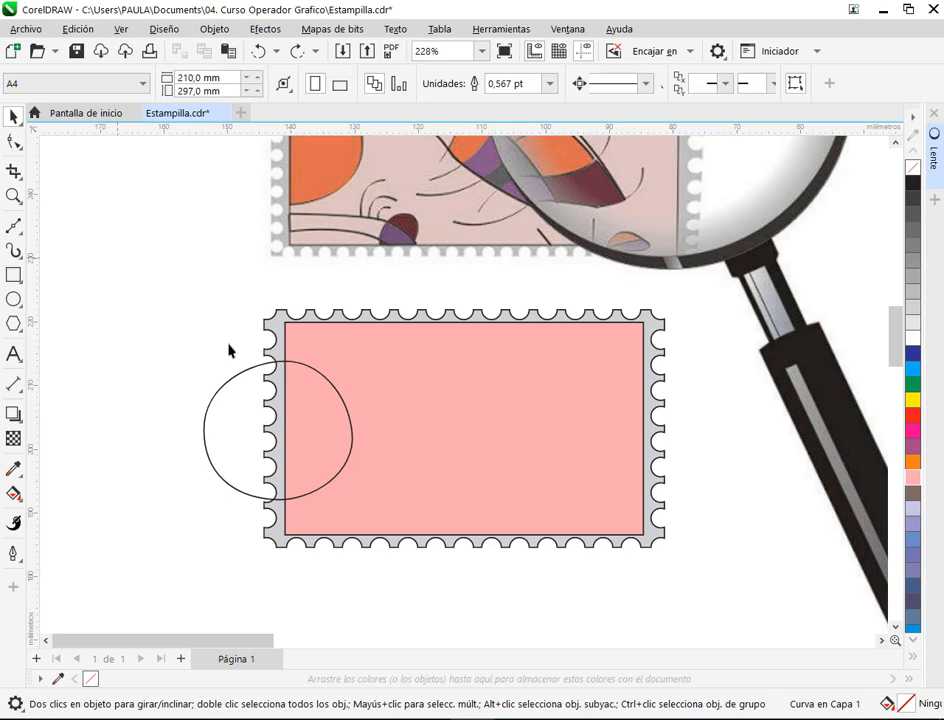
{"action": "left_click", "coordinate": [337, 463]}
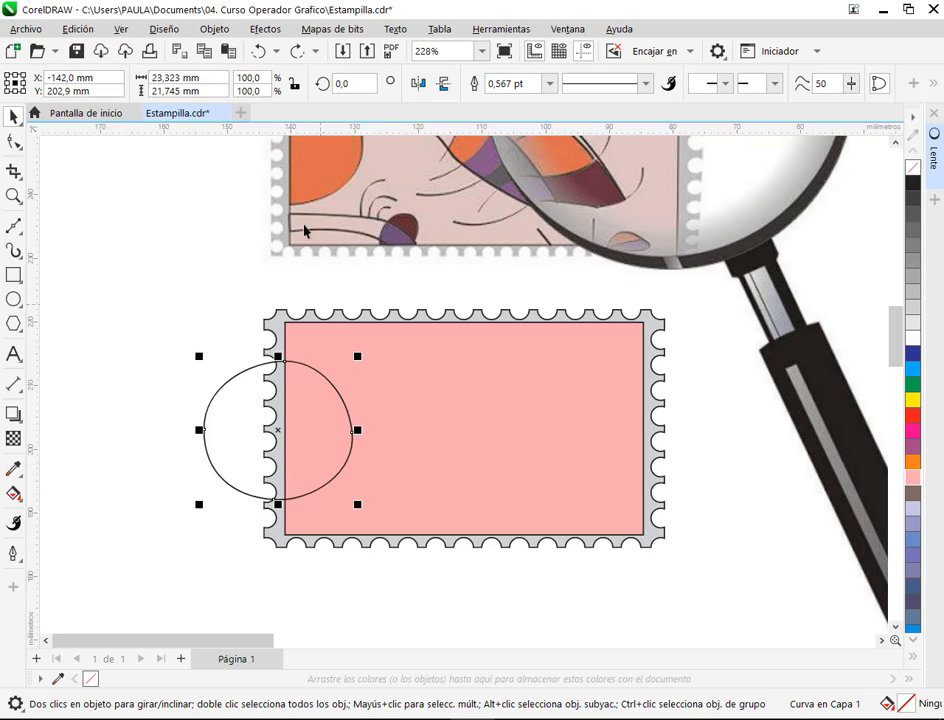
{"action": "left_click", "coordinate": [222, 31]}
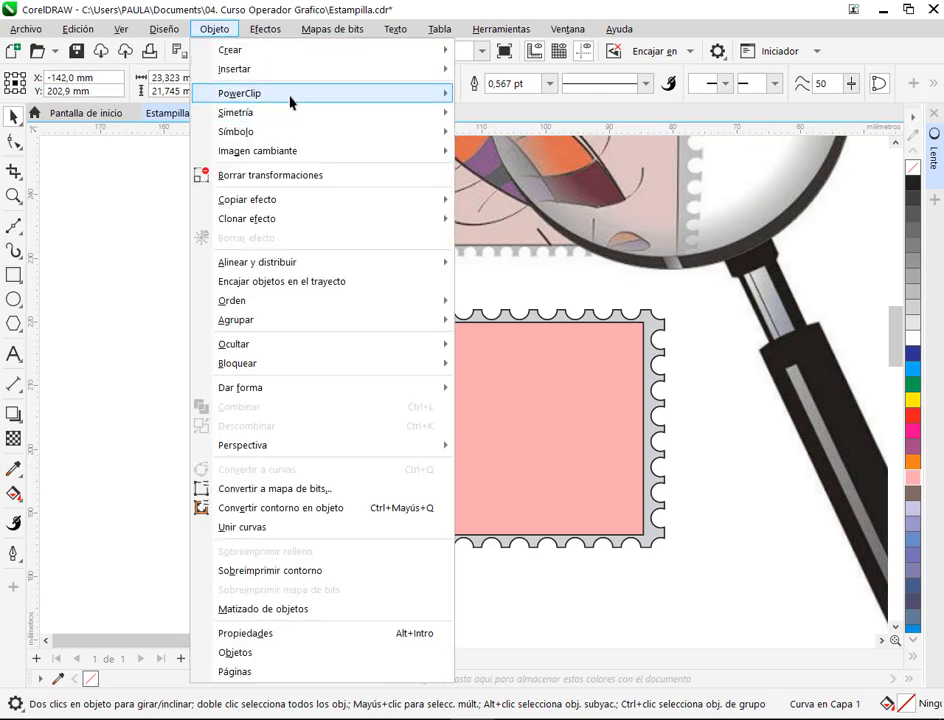
{"action": "mouse_move", "coordinate": [289, 99]}
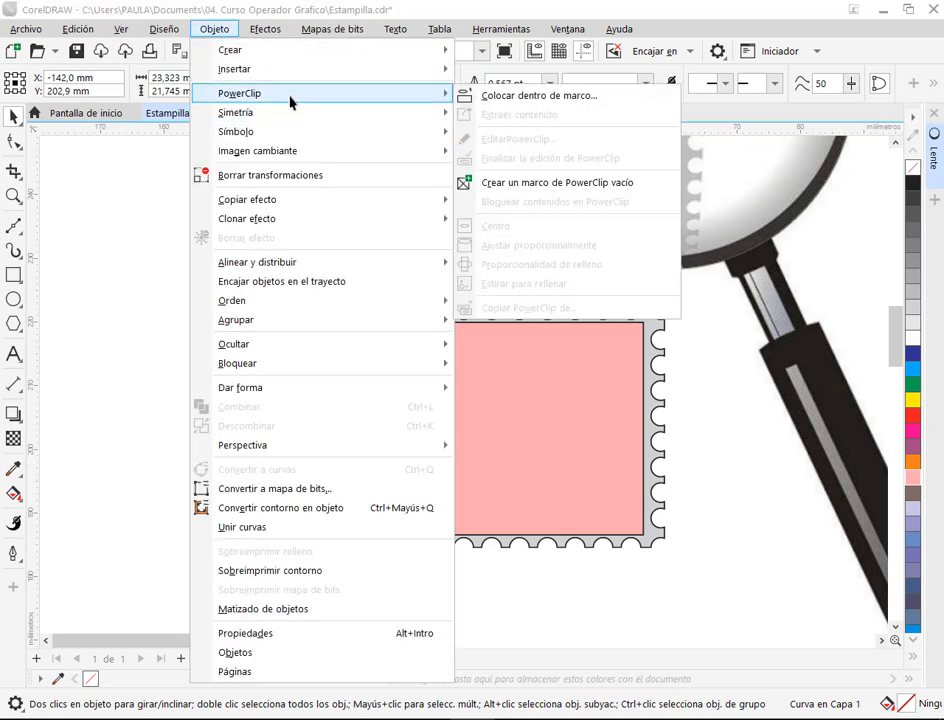
{"action": "left_click", "coordinate": [495, 97]}
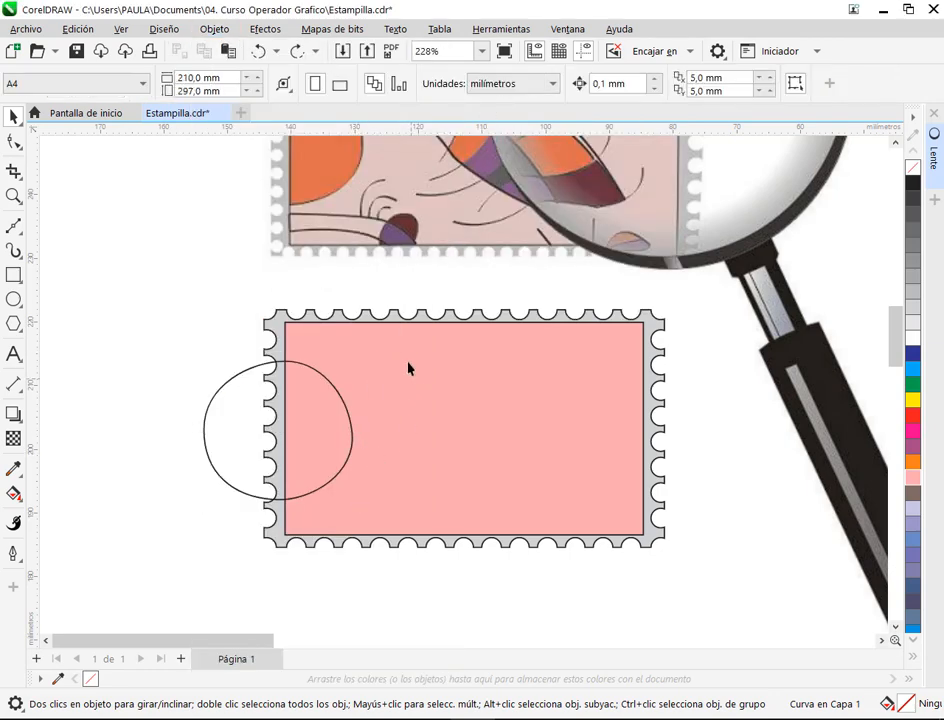
{"action": "left_click", "coordinate": [495, 407]}
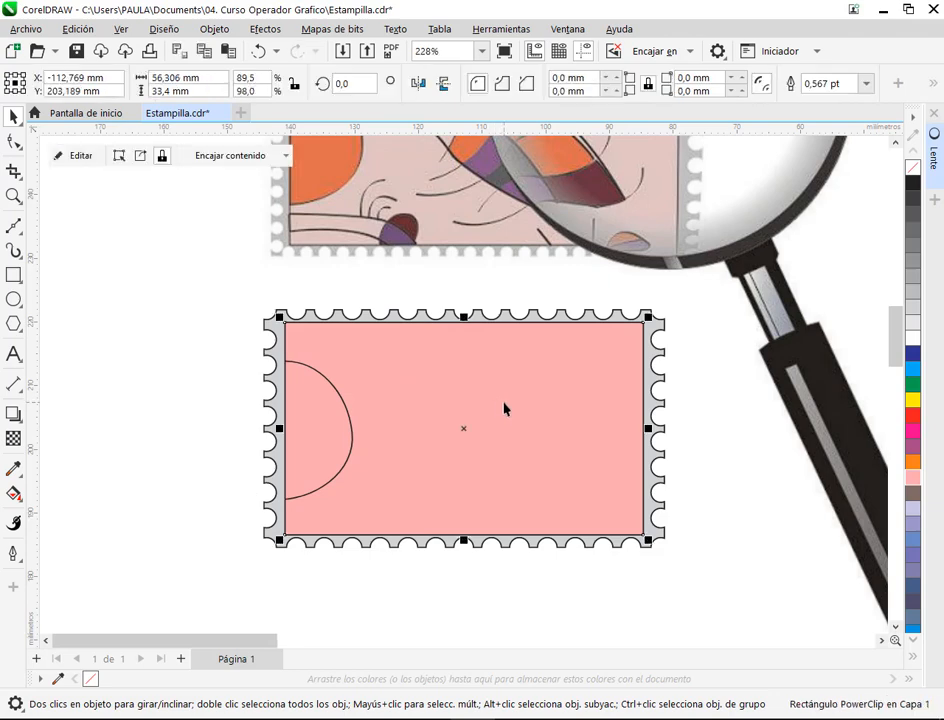
{"action": "left_click", "coordinate": [97, 462]}
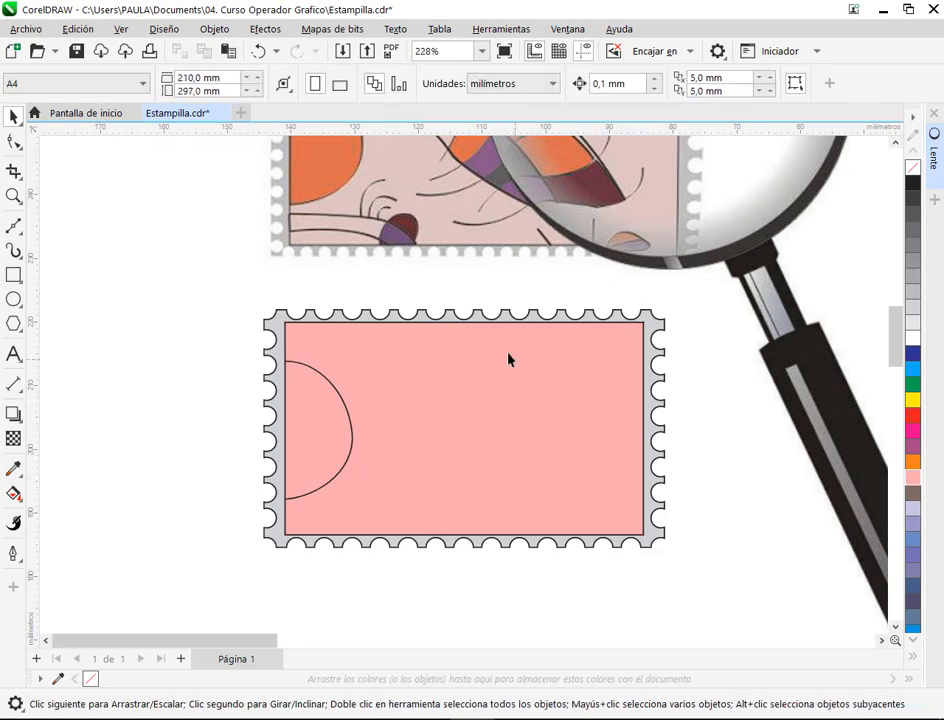
Open the pink rectangle's PowerClip contents for editing and select the round curve inside.
{"action": "scroll", "coordinate": [200, 400], "scroll_direction": "up", "scroll_amount": 1}
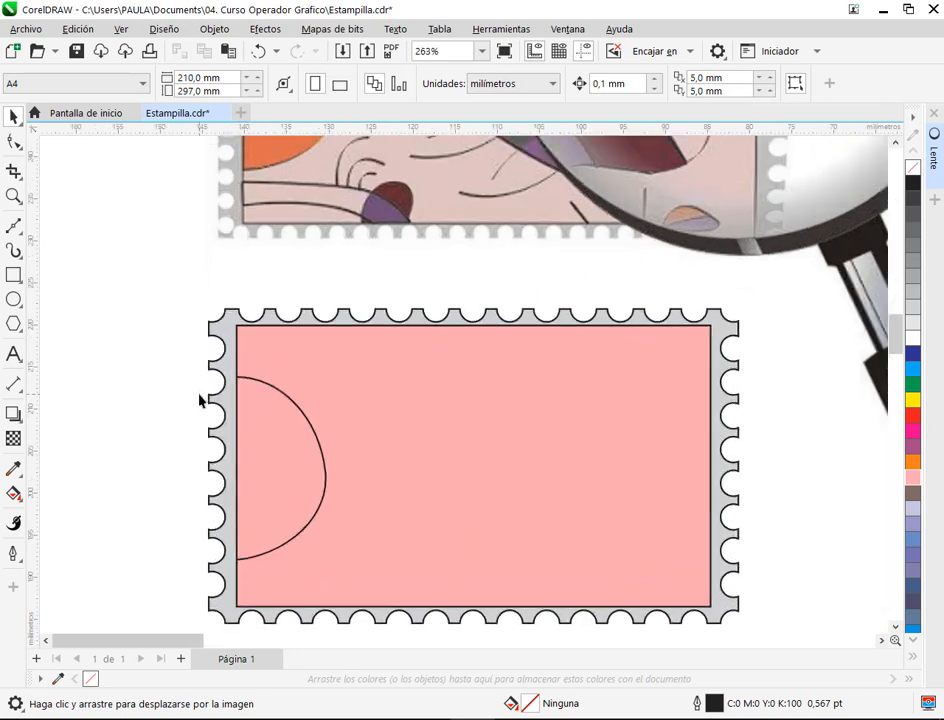
{"action": "scroll", "coordinate": [200, 400], "scroll_direction": "up", "scroll_amount": 6}
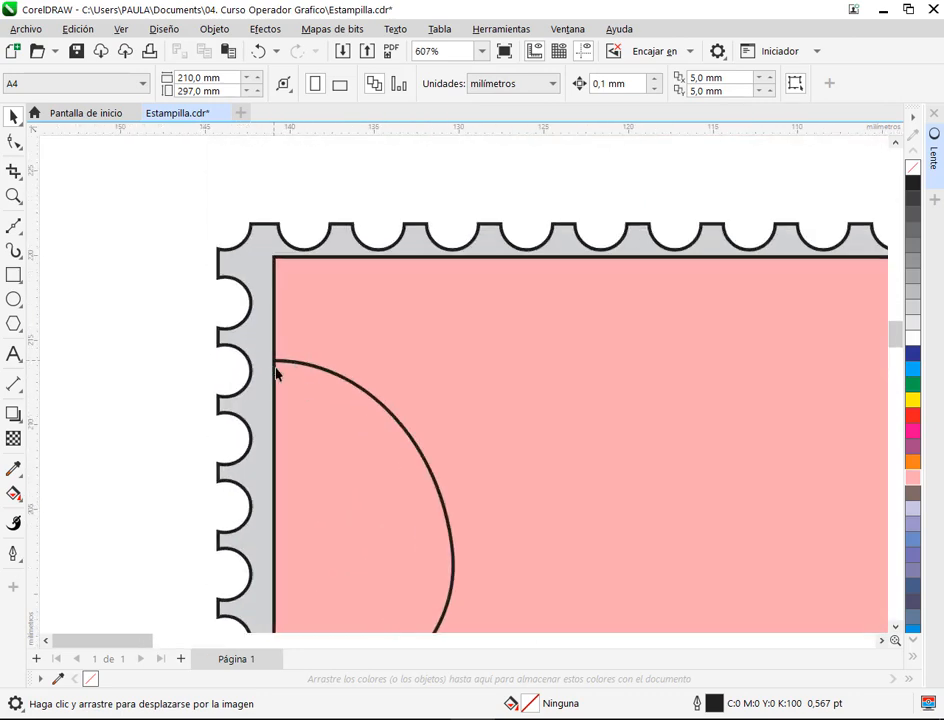
{"action": "scroll", "coordinate": [280, 378], "scroll_direction": "down", "scroll_amount": 9}
{"action": "left_click_drag", "start_coordinate": [407, 410], "coordinate": [348, 433]}
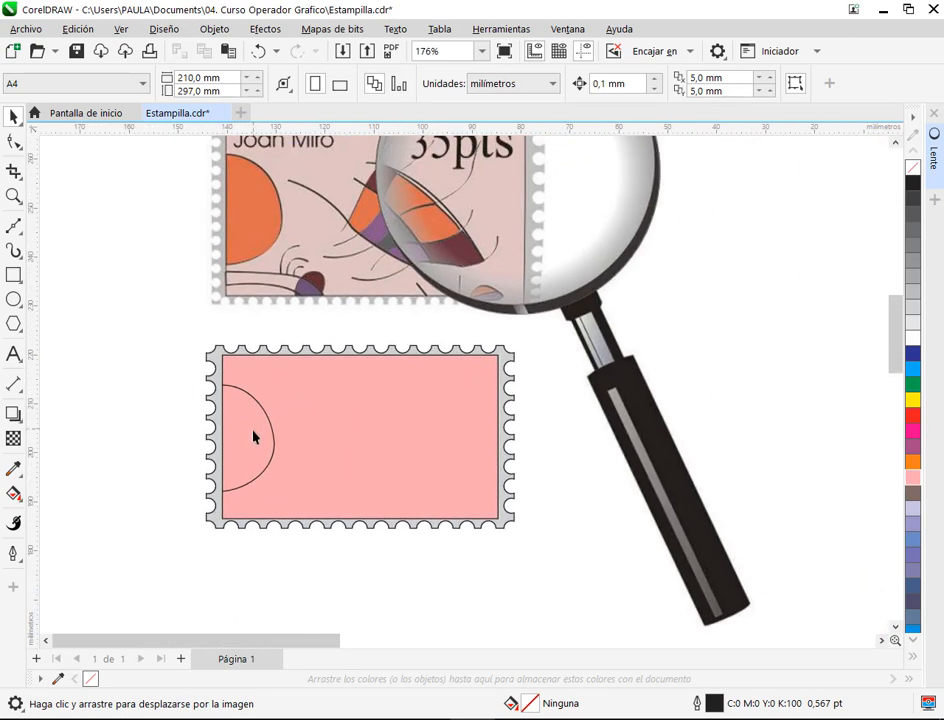
{"action": "left_click", "coordinate": [348, 436]}
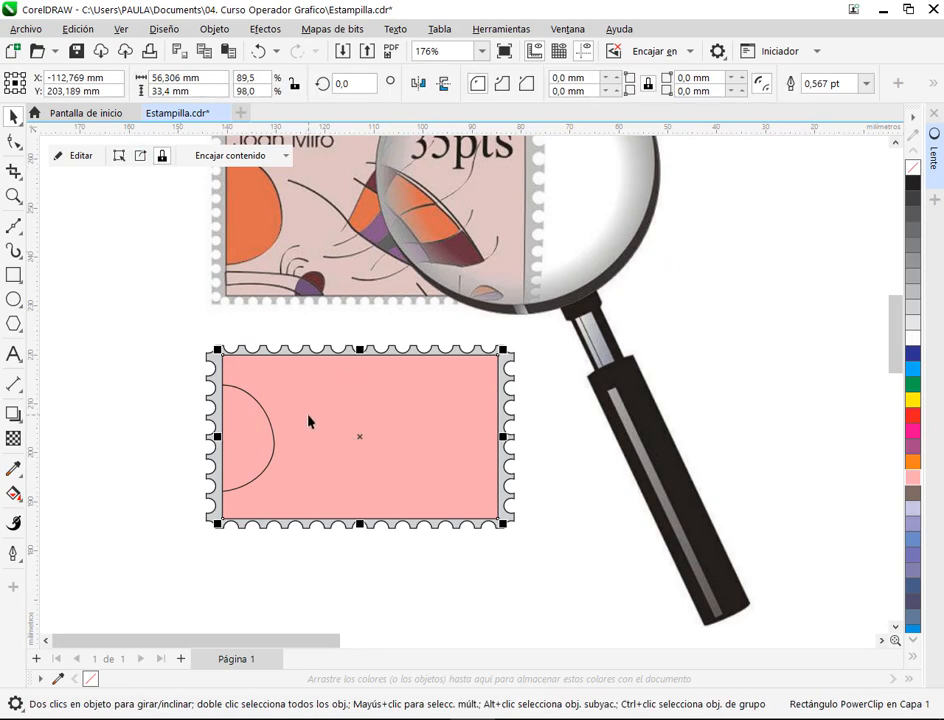
{"action": "key", "text": "Escape"}
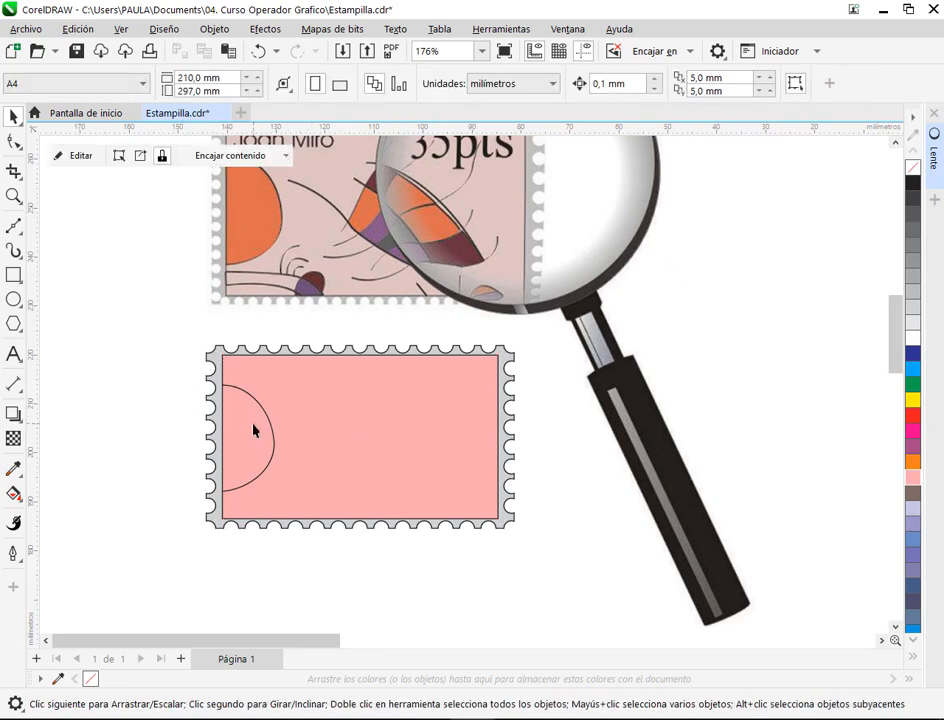
{"action": "left_click", "coordinate": [253, 432]}
{"action": "left_click", "coordinate": [216, 29]}
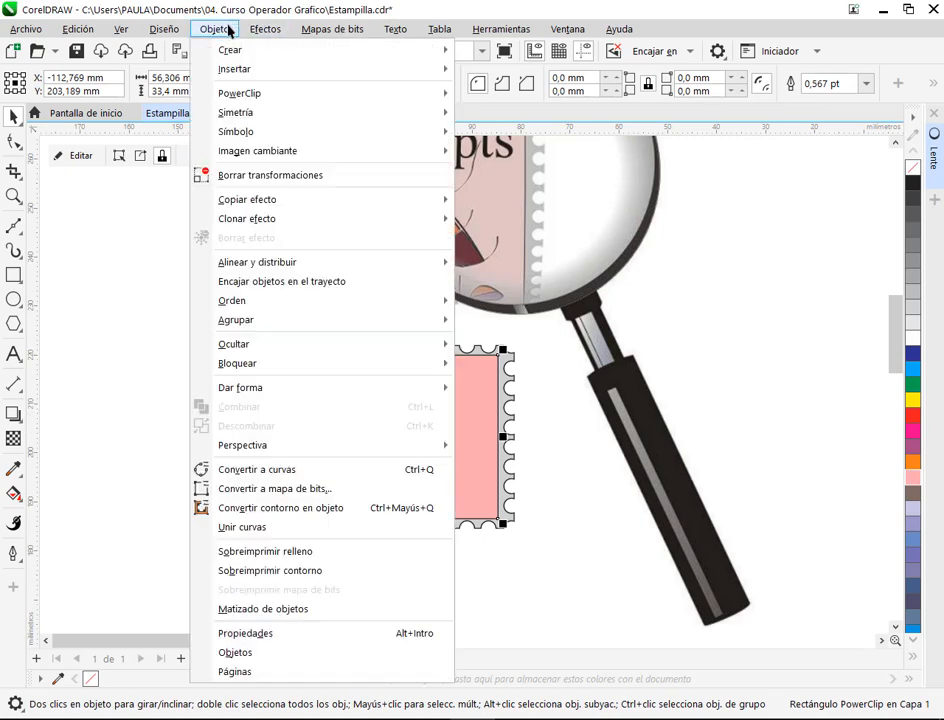
{"action": "mouse_move", "coordinate": [232, 93]}
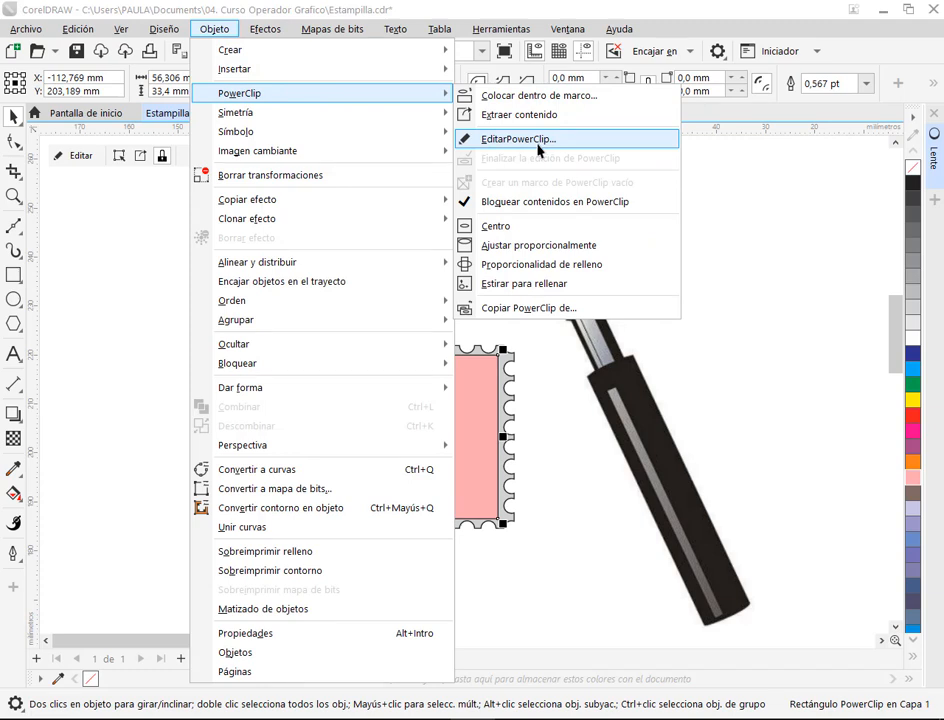
{"action": "left_click", "coordinate": [63, 163]}
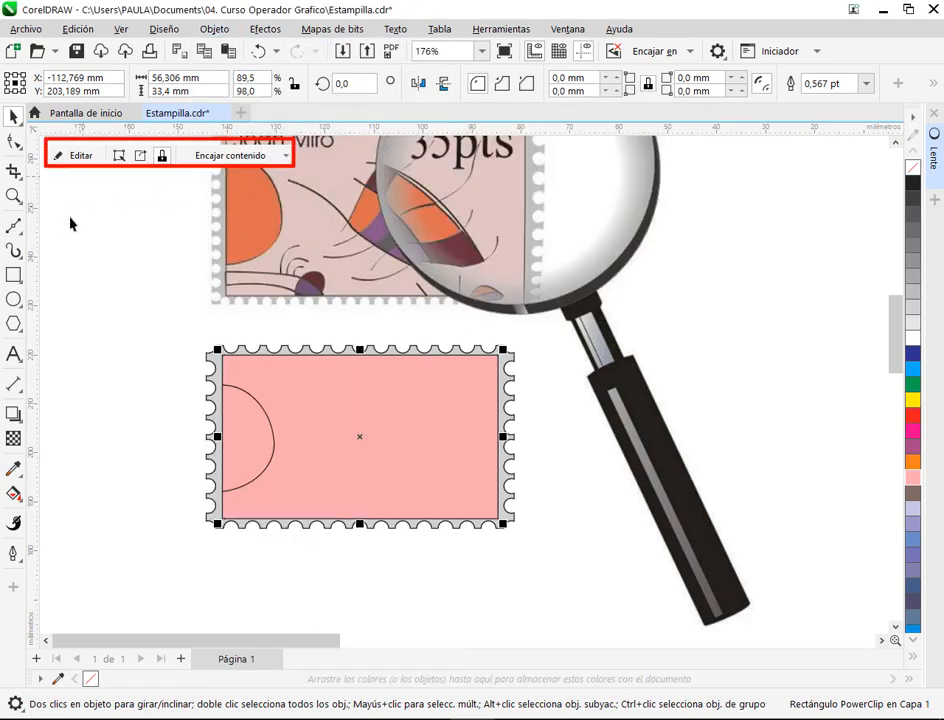
{"action": "left_click", "coordinate": [73, 157]}
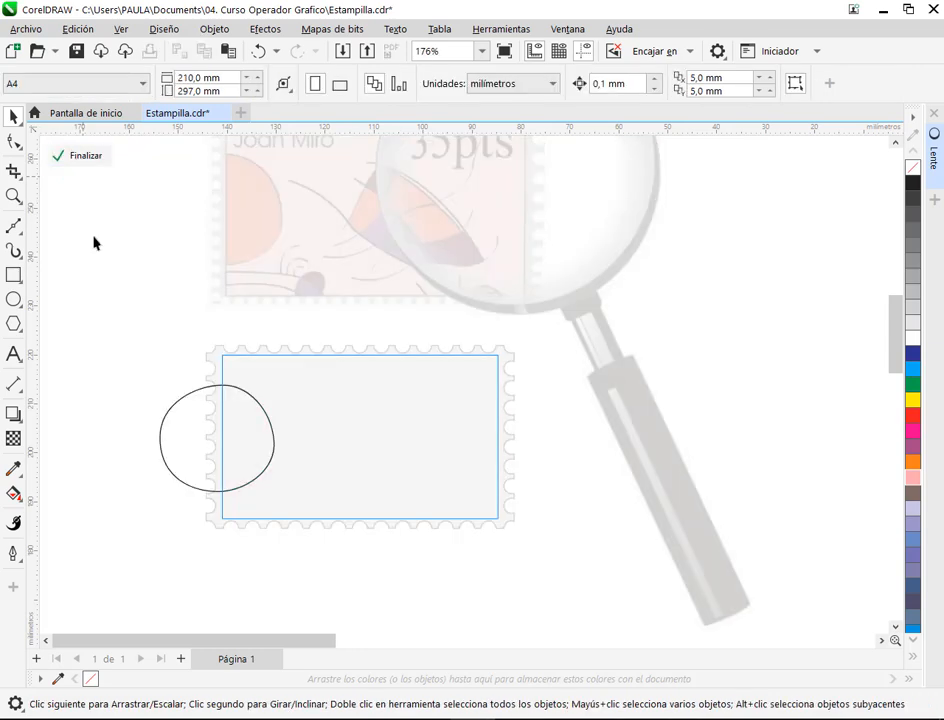
{"action": "left_click", "coordinate": [259, 444]}
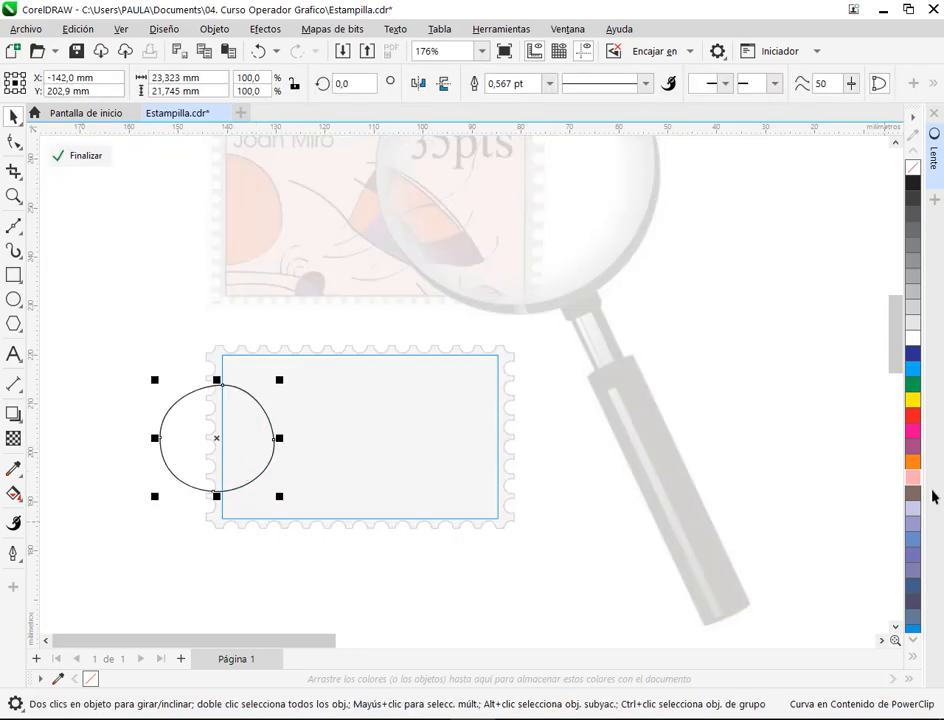
Fill the round curve with the palette's orange and finish editing the PowerClip contents.
{"action": "left_click", "coordinate": [912, 461]}
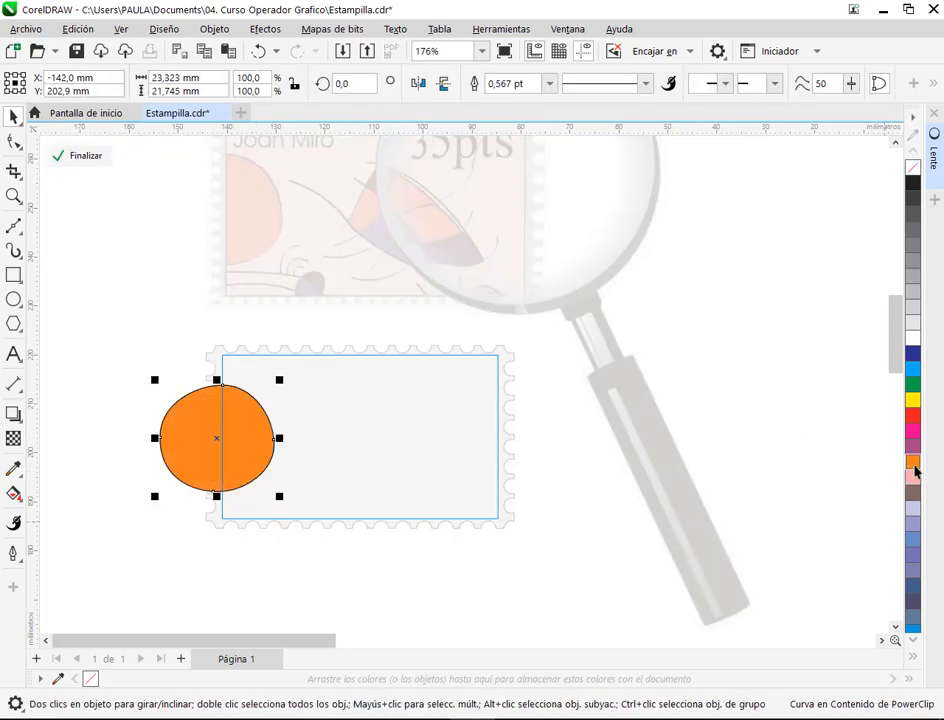
{"action": "left_click", "coordinate": [84, 157]}
{"action": "left_click", "coordinate": [133, 368]}
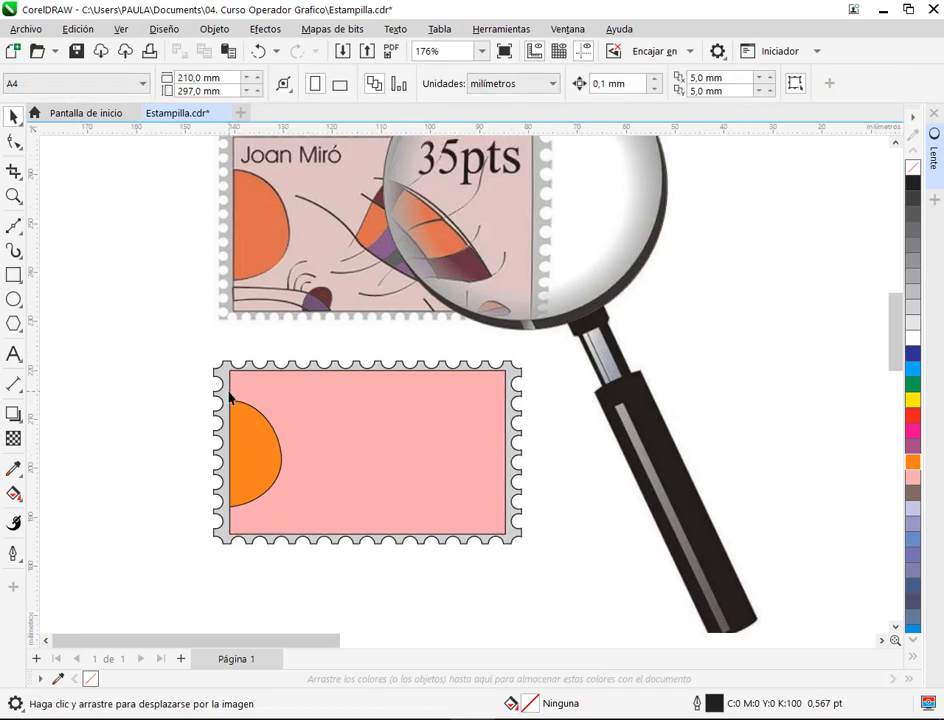
{"action": "left_click_drag", "start_coordinate": [235, 317], "coordinate": [263, 337]}
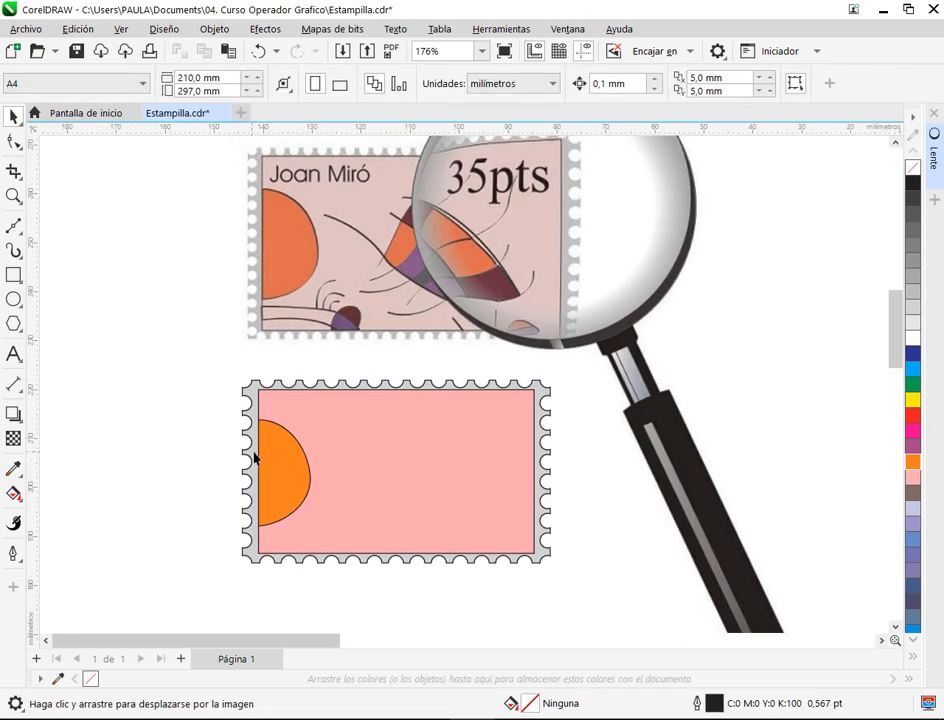
Extract the round curve from the pink rectangle's PowerClip.
{"action": "left_click", "coordinate": [263, 485]}
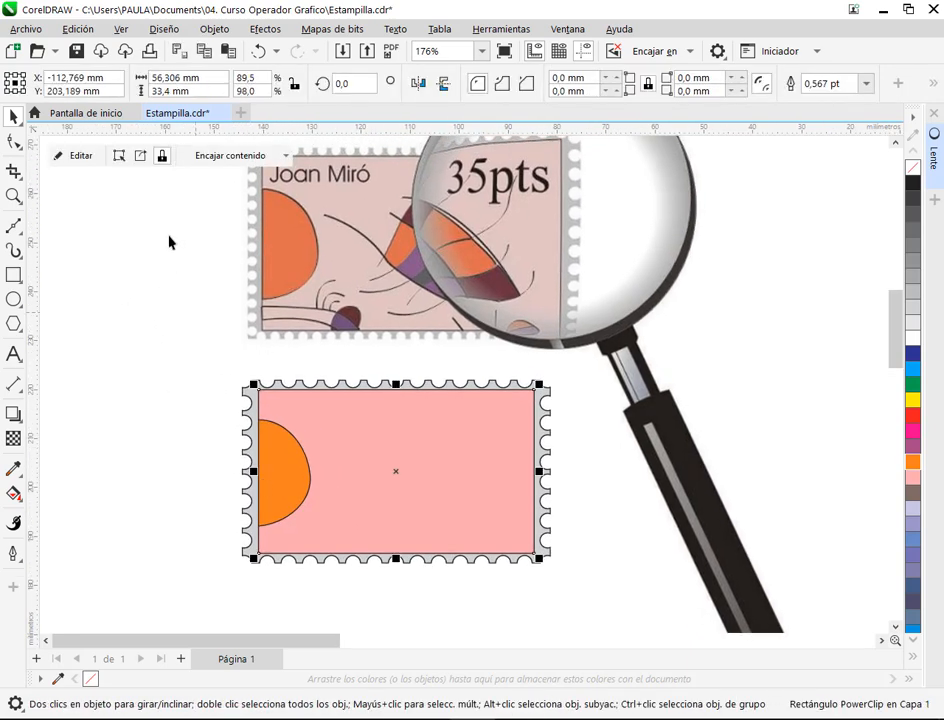
{"action": "left_click", "coordinate": [138, 158]}
{"action": "left_click", "coordinate": [172, 386]}
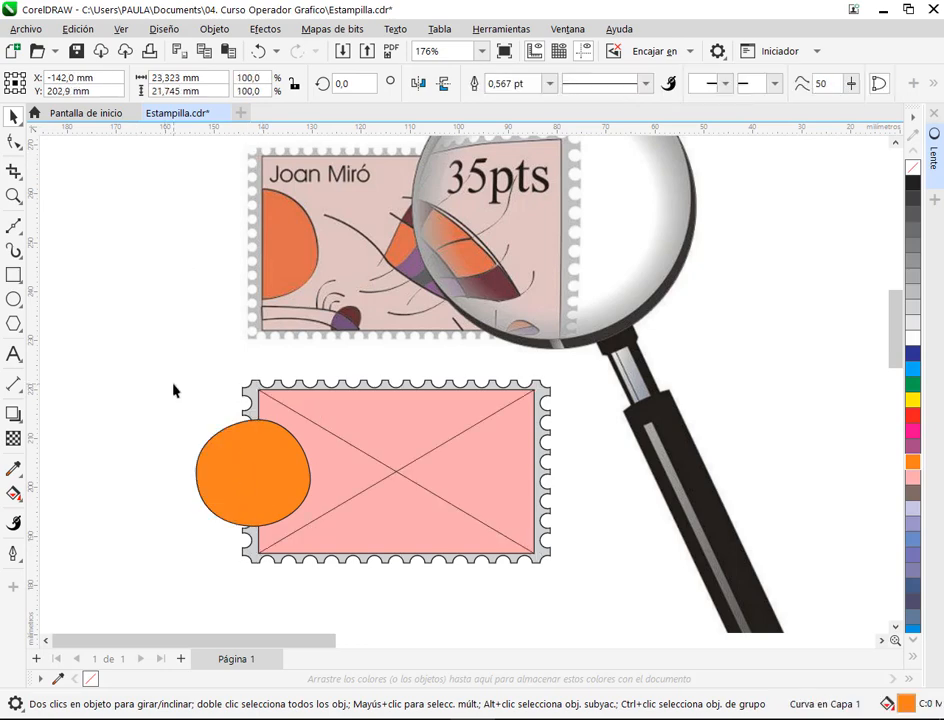
Fill the round curve with the orange sampled from the half-circle in the reference stamp.
{"action": "left_click", "coordinate": [290, 471]}
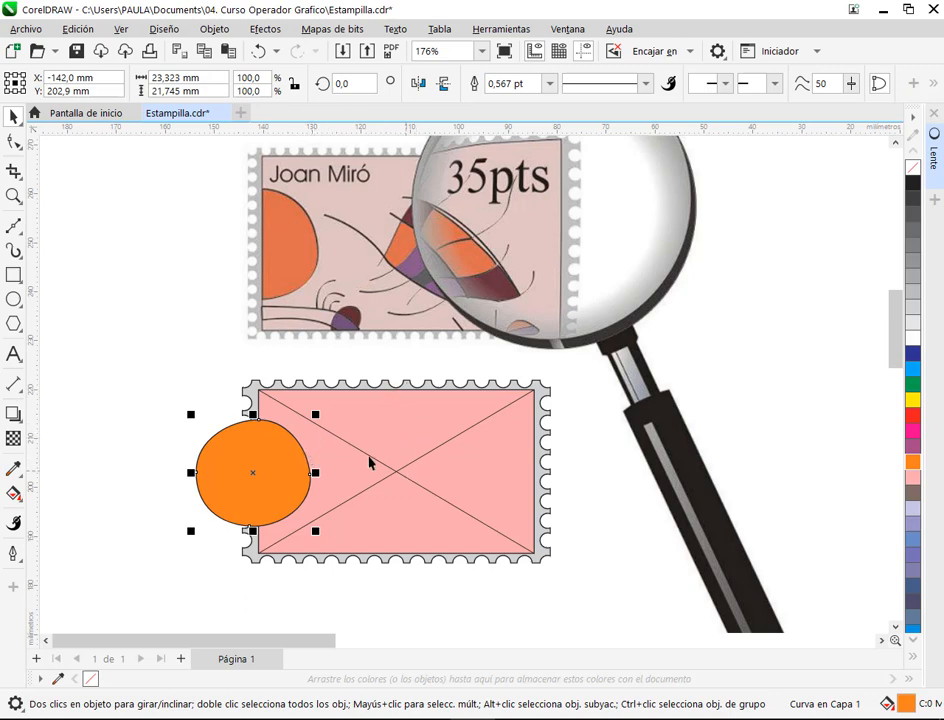
{"action": "left_click", "coordinate": [299, 486]}
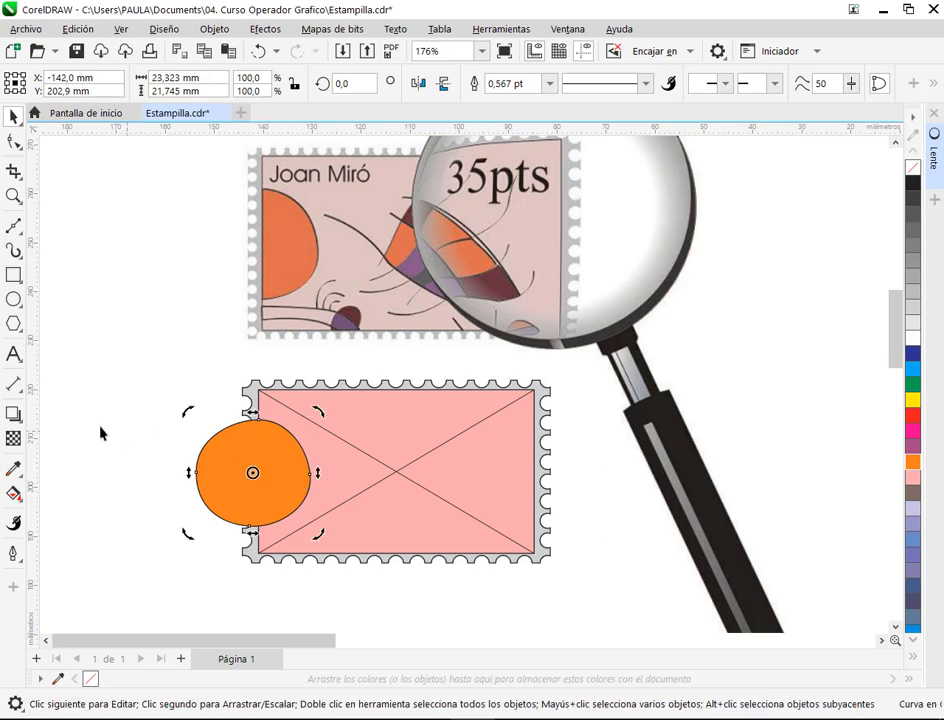
{"action": "left_click", "coordinate": [15, 469]}
{"action": "left_click", "coordinate": [283, 267]}
{"action": "left_click", "coordinate": [251, 455]}
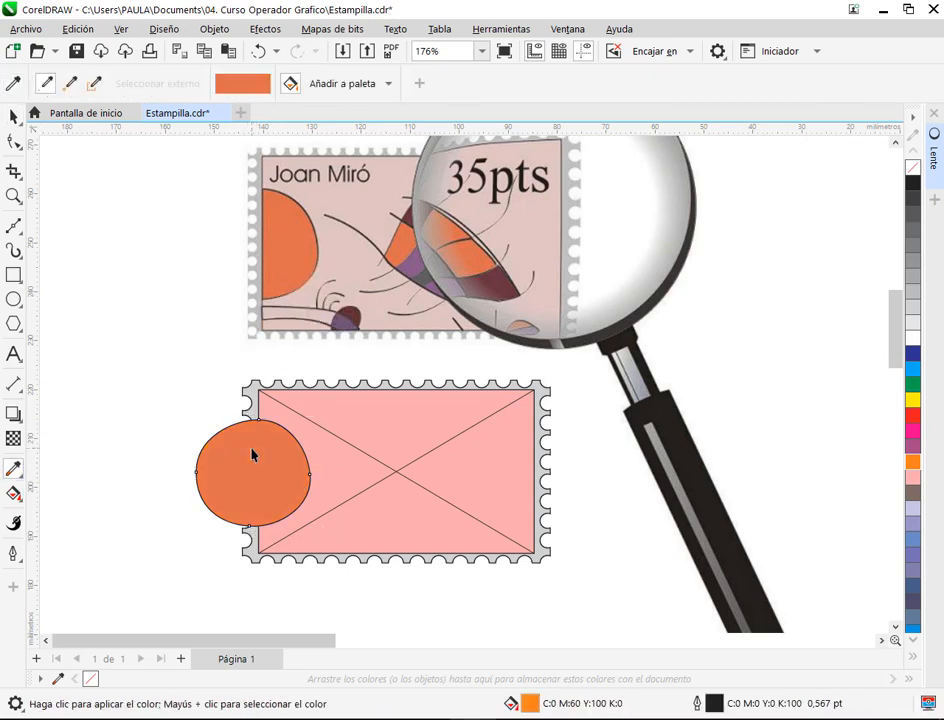
{"action": "left_click", "coordinate": [14, 116]}
{"action": "left_click", "coordinate": [107, 337]}
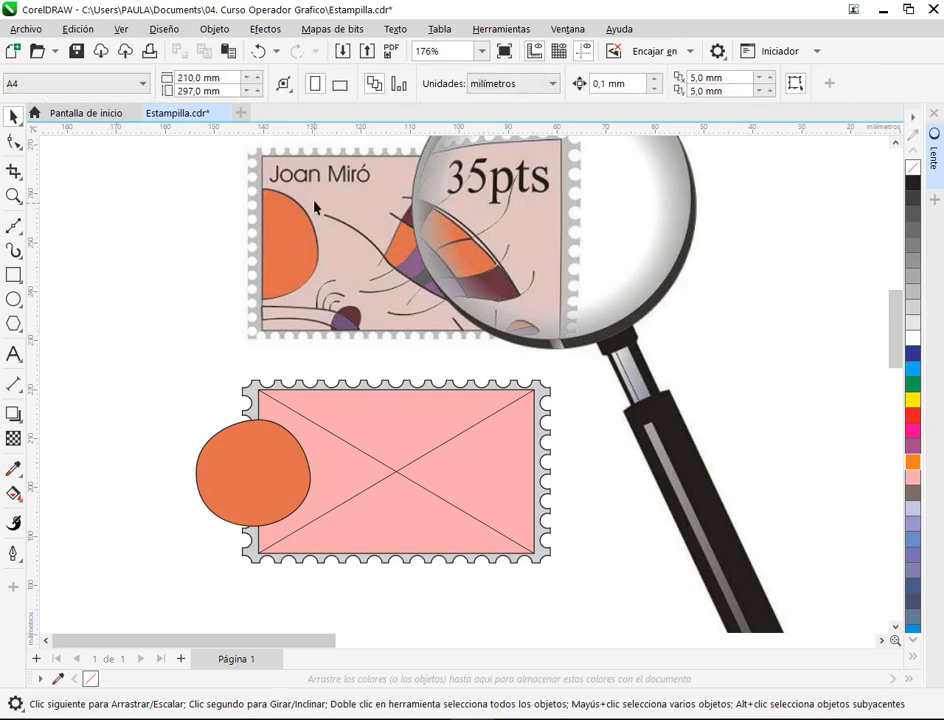
Fill the stamp's inner rectangle with the pale pink sampled from the reference stamp's background.
{"action": "left_click", "coordinate": [324, 455]}
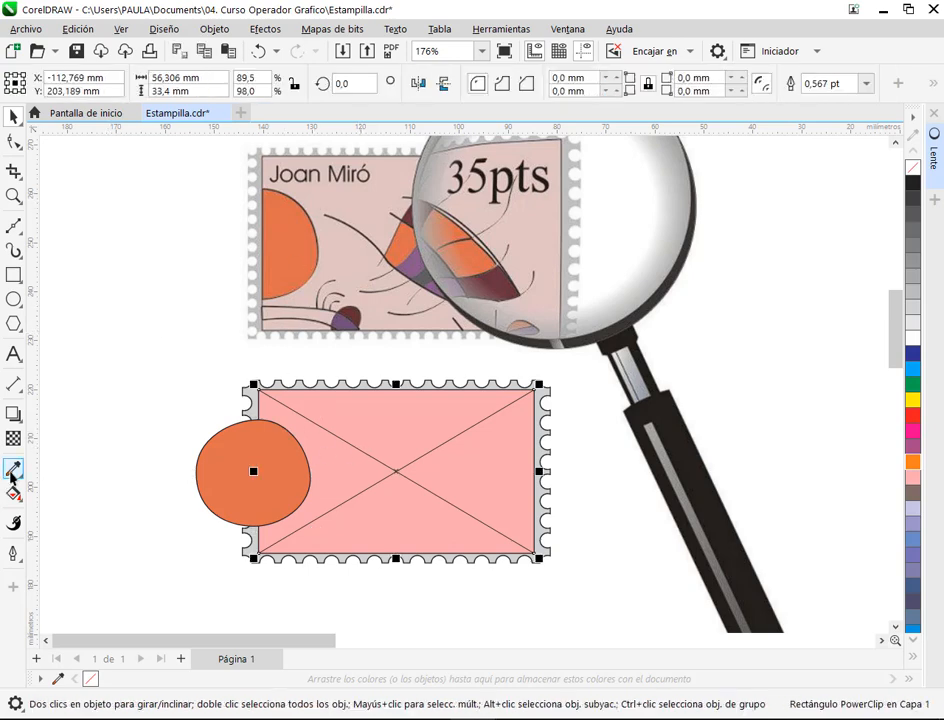
{"action": "left_click", "coordinate": [15, 469]}
{"action": "left_click", "coordinate": [344, 254]}
{"action": "left_click", "coordinate": [383, 443]}
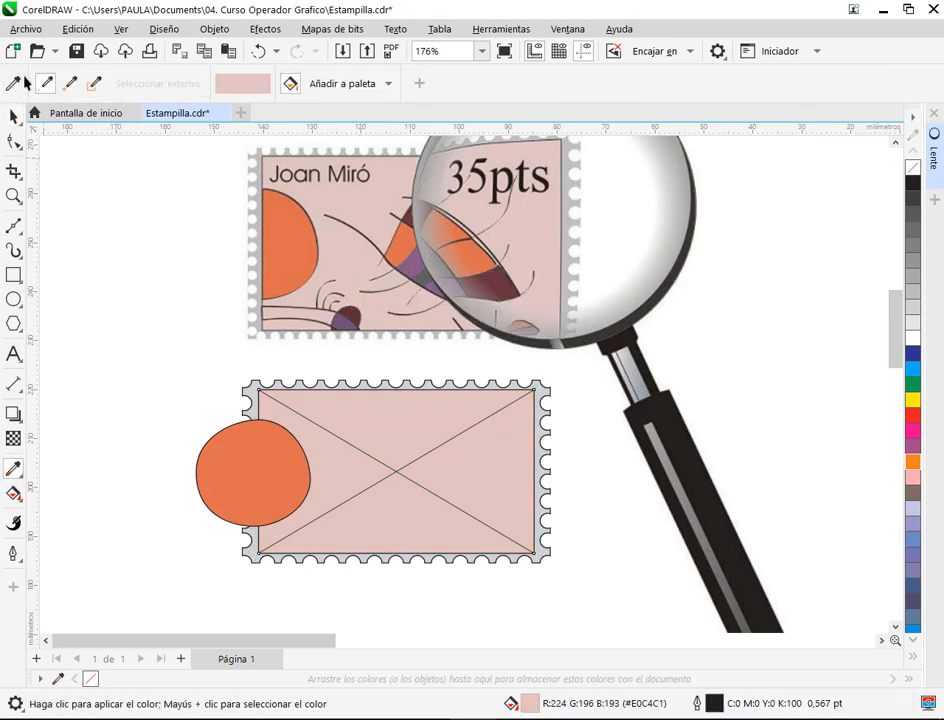
{"action": "left_click", "coordinate": [14, 116]}
PowerClip the recoloured round curve inside the stamp's inner rectangle.
{"action": "left_click", "coordinate": [288, 466]}
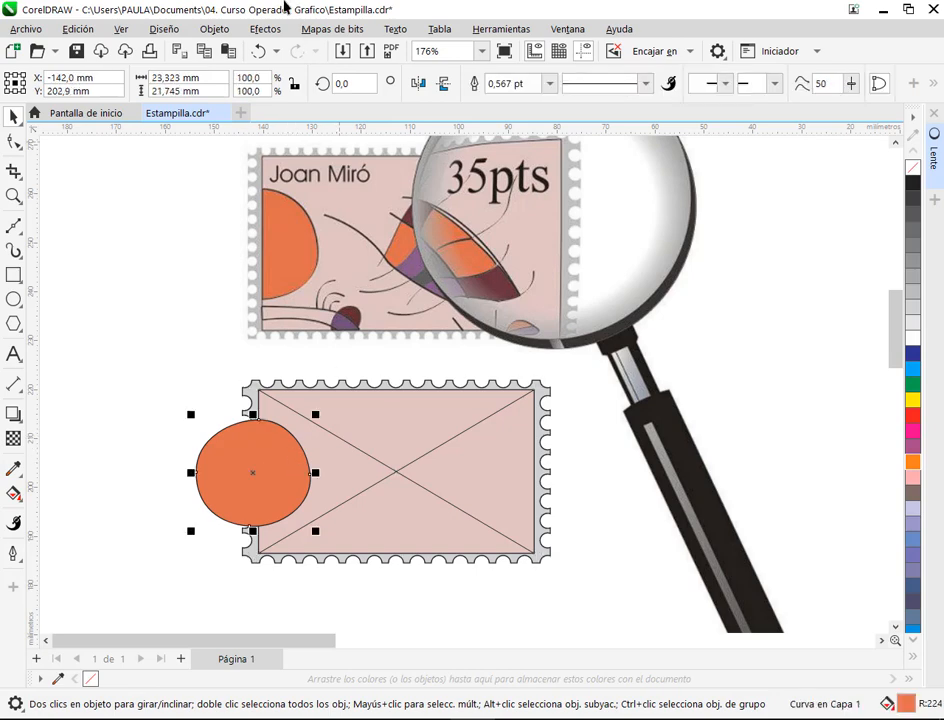
{"action": "left_click", "coordinate": [216, 30]}
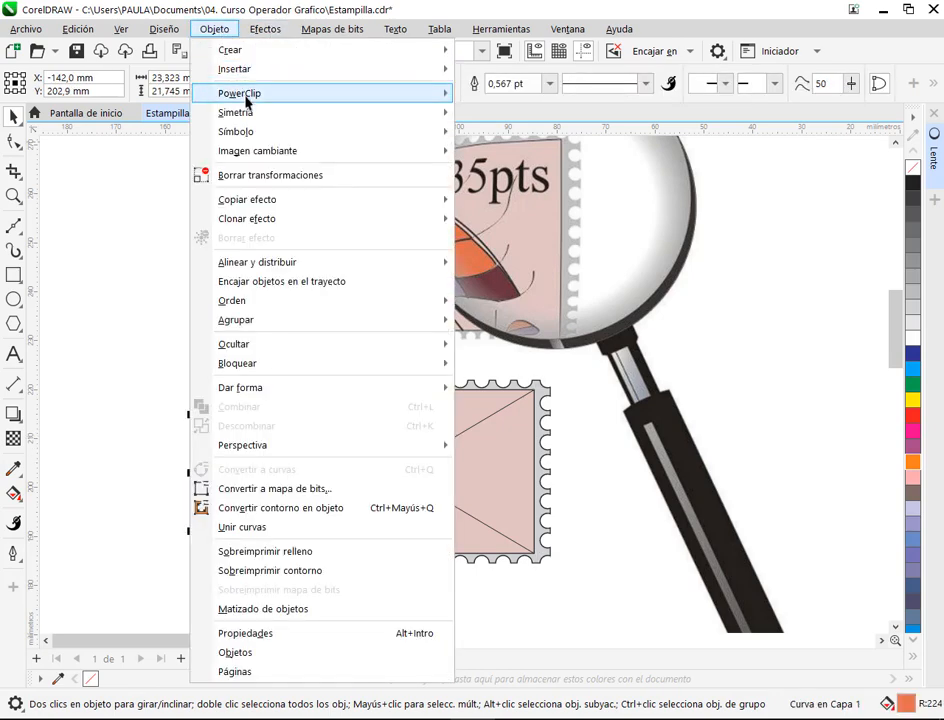
{"action": "mouse_move", "coordinate": [304, 99]}
{"action": "left_click", "coordinate": [598, 97]}
{"action": "left_click", "coordinate": [430, 436]}
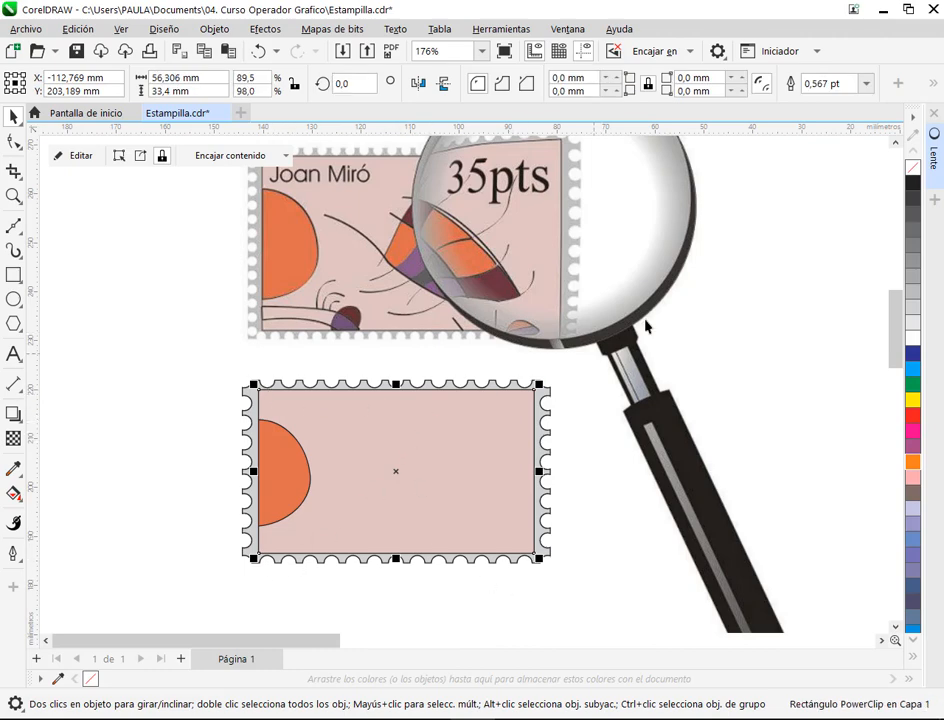
{"action": "left_click", "coordinate": [67, 440]}
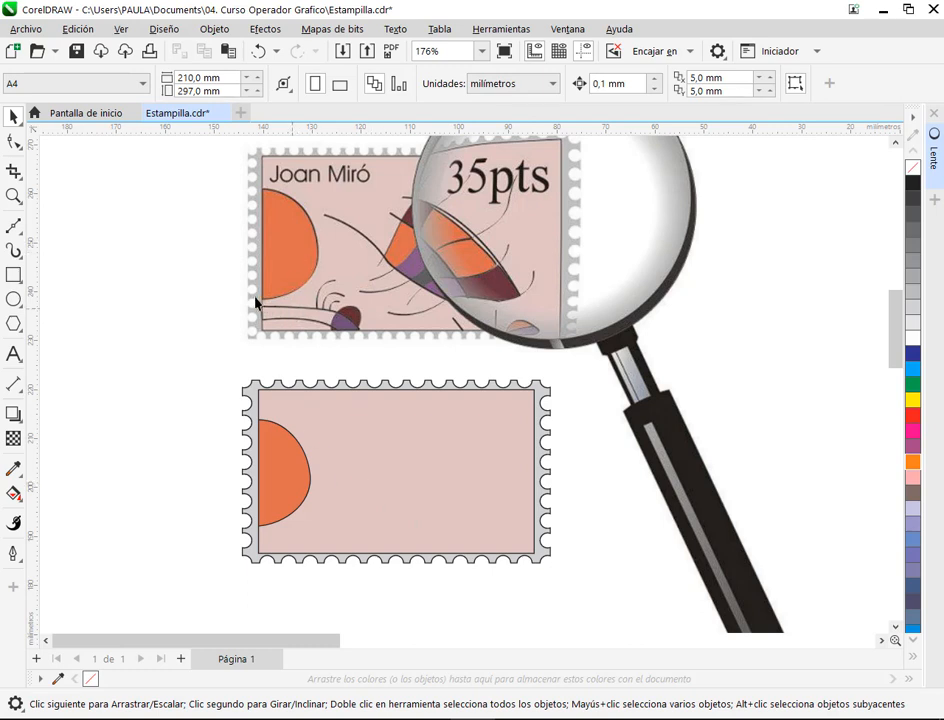
Edit the rectangle's PowerClip contents to move the round curve slightly upward, and finish editing.
{"action": "left_click_drag", "start_coordinate": [443, 298], "coordinate": [550, 351]}
{"action": "scroll", "coordinate": [329, 578], "scroll_direction": "up", "scroll_amount": 3}
{"action": "left_click", "coordinate": [234, 321]}
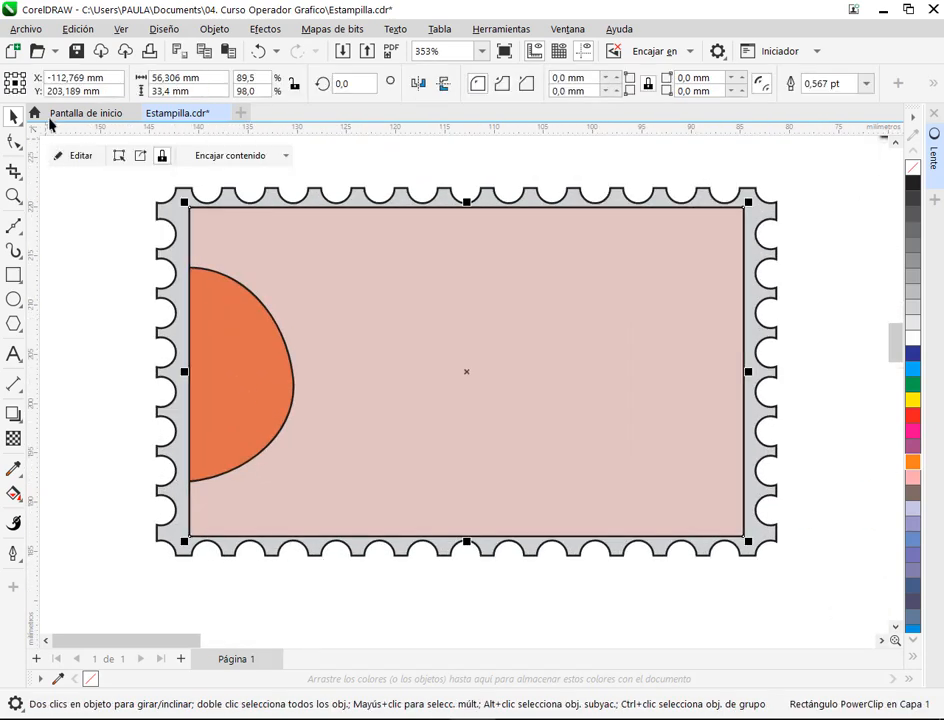
{"action": "left_click", "coordinate": [70, 154]}
{"action": "left_click_drag", "start_coordinate": [222, 343], "coordinate": [221, 336]}
{"action": "left_click", "coordinate": [70, 156]}
{"action": "key", "text": "Escape"}
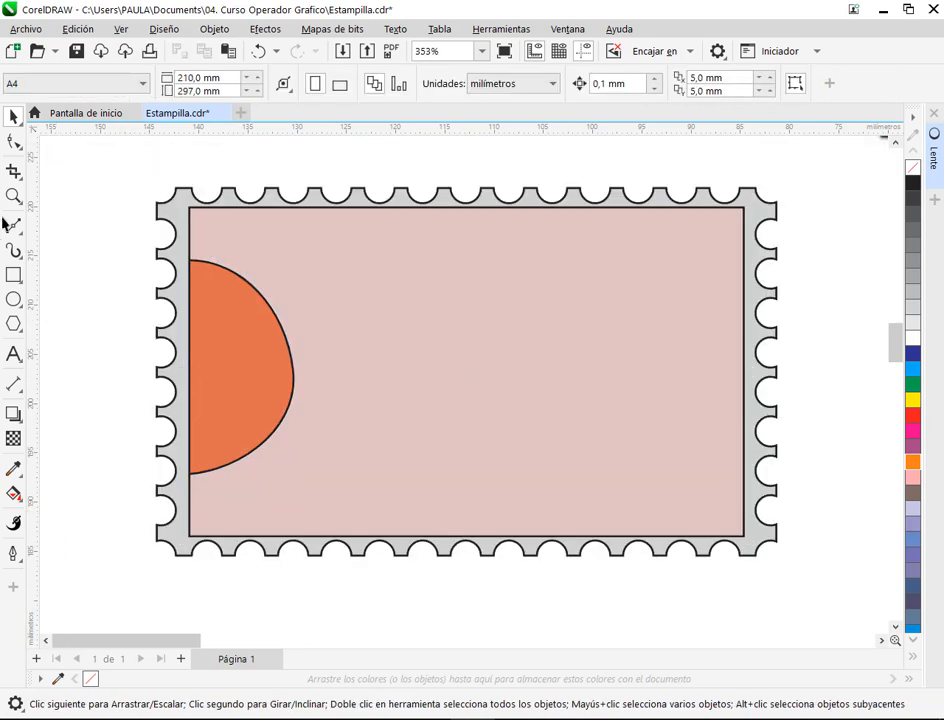
Draw an open three-node Bézier line across the stamp's lower-left corner, starting and ending outside the inner rectangle.
{"action": "left_click", "coordinate": [14, 226]}
{"action": "scroll", "coordinate": [206, 508], "scroll_direction": "up", "scroll_amount": 3}
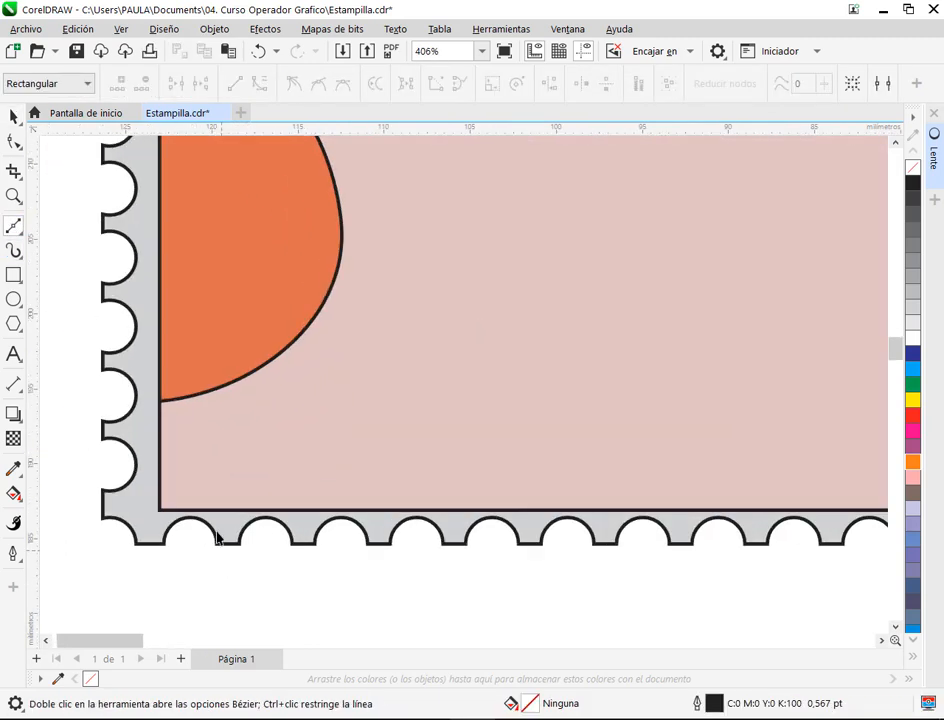
{"action": "left_click", "coordinate": [160, 436]}
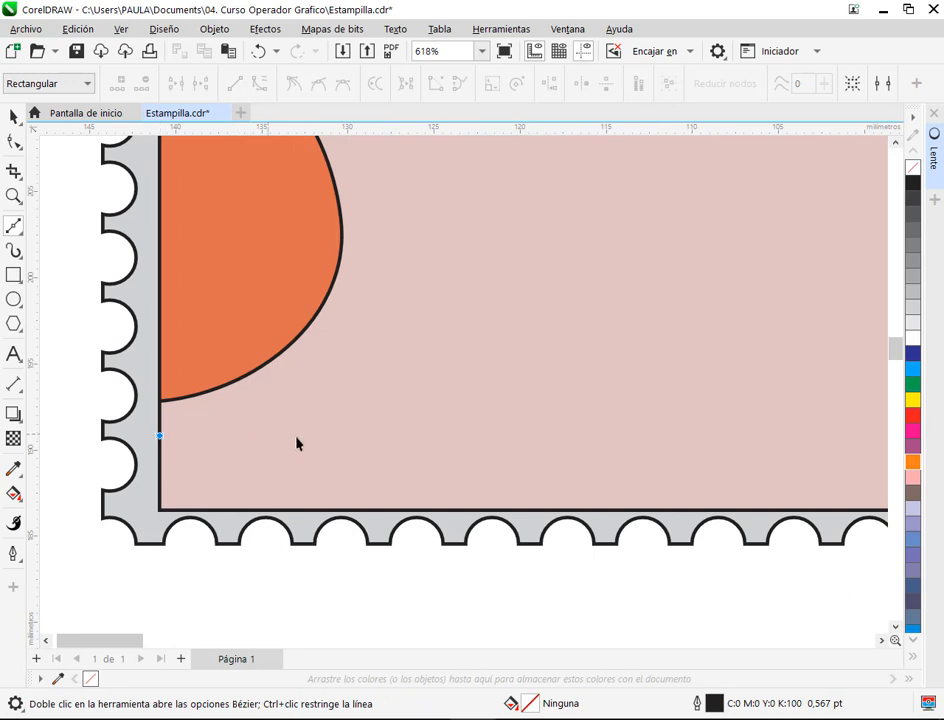
{"action": "left_click_drag", "start_coordinate": [426, 510], "coordinate": [426, 579]}
{"action": "key", "text": "ctrl+z"}
{"action": "left_click", "coordinate": [139, 434]}
{"action": "left_click", "coordinate": [411, 464]}
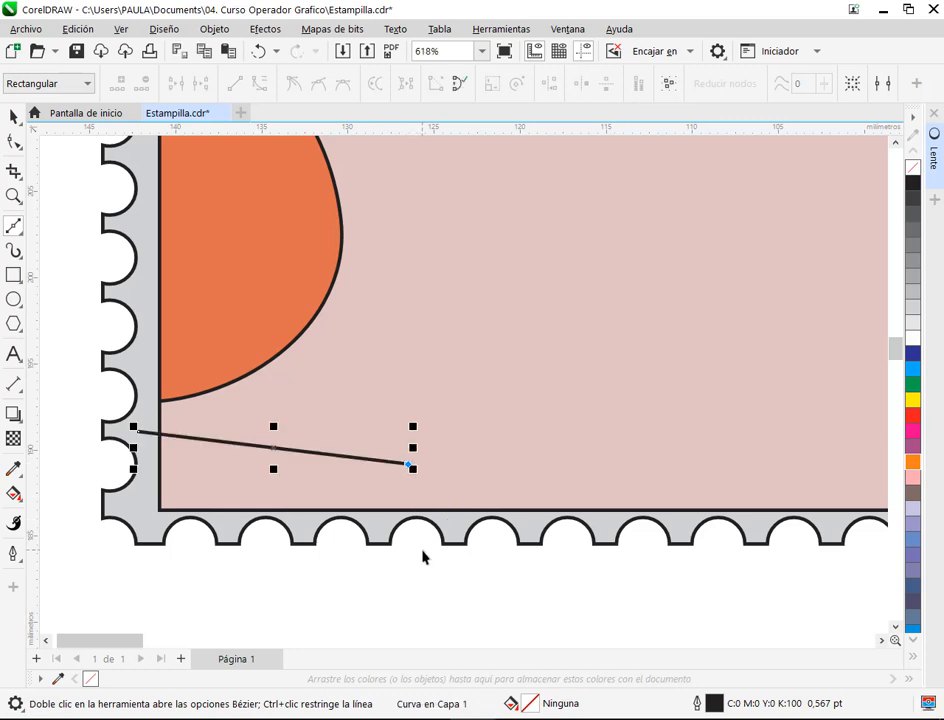
{"action": "left_click", "coordinate": [423, 550]}
Move the line's middle node up and right and its lower end node further right along the stamp's bottom edge.
{"action": "left_click", "coordinate": [14, 141]}
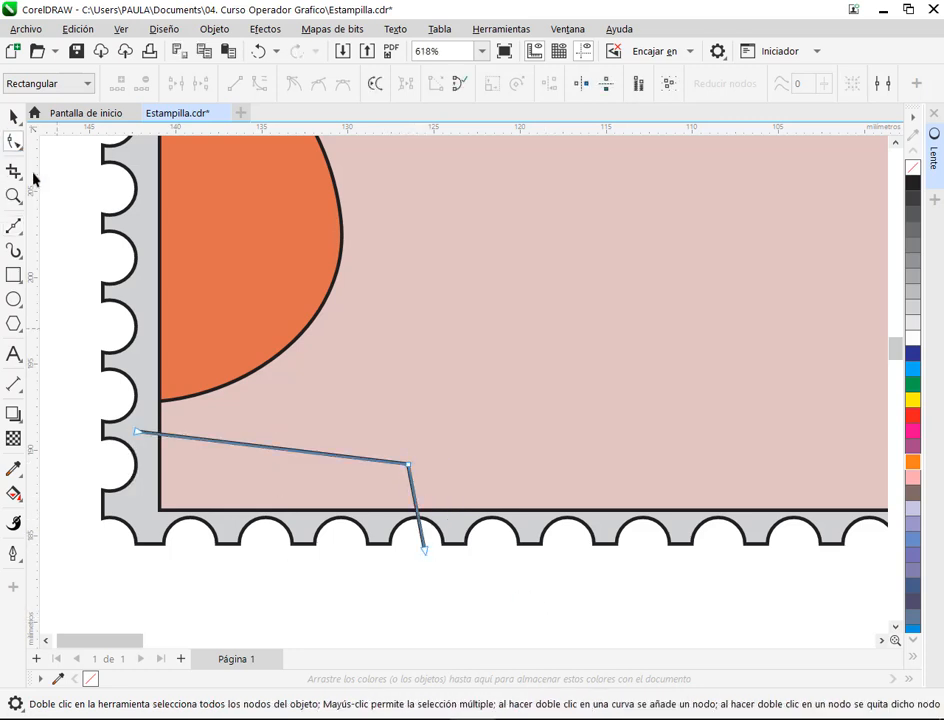
{"action": "left_click", "coordinate": [409, 465]}
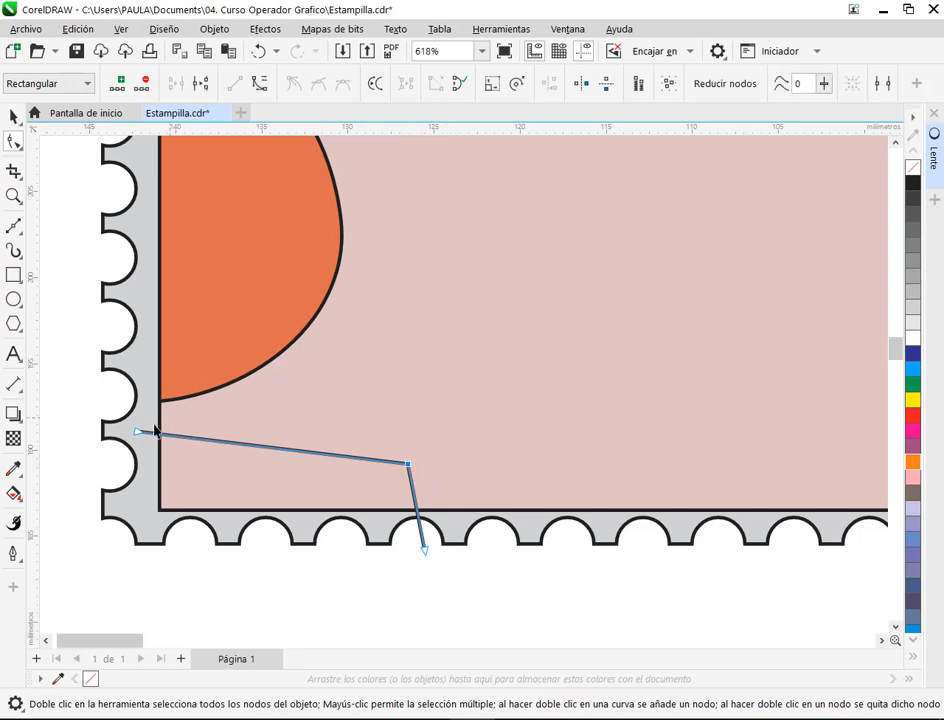
{"action": "scroll", "coordinate": [465, 469], "scroll_direction": "down", "scroll_amount": 3}
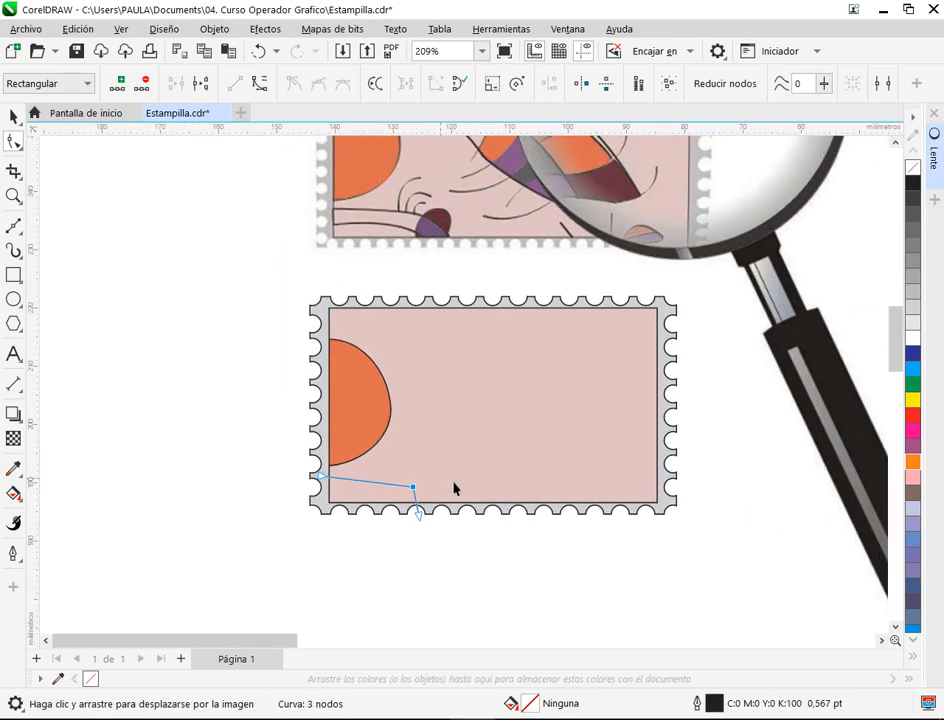
{"action": "left_click", "coordinate": [410, 540]}
{"action": "left_click_drag", "start_coordinate": [432, 468], "coordinate": [388, 565]}
{"action": "mouse_move", "coordinate": [417, 490]}
{"action": "left_mouse_down"}
{"action": "mouse_move", "coordinate": [455, 495]}
{"action": "mouse_move", "coordinate": [419, 489]}
{"action": "mouse_move", "coordinate": [429, 481]}
{"action": "left_mouse_up"}
{"action": "left_click", "coordinate": [447, 533]}
Convert the line's segments to curves and delete its middle node to leave a single smooth arc.
{"action": "left_click_drag", "start_coordinate": [280, 455], "coordinate": [487, 554]}
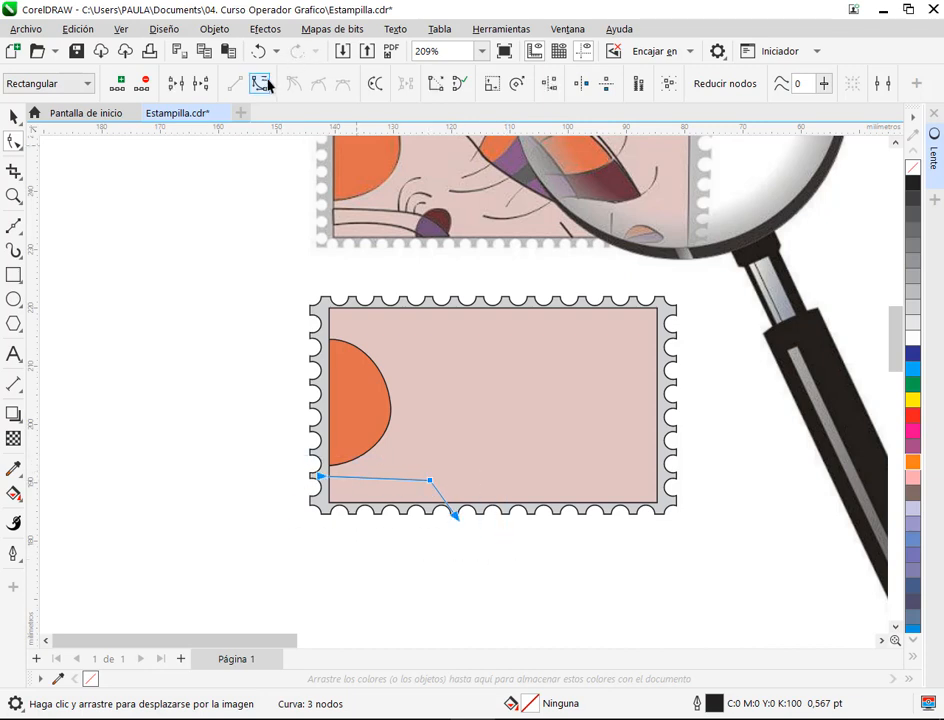
{"action": "left_click", "coordinate": [483, 531]}
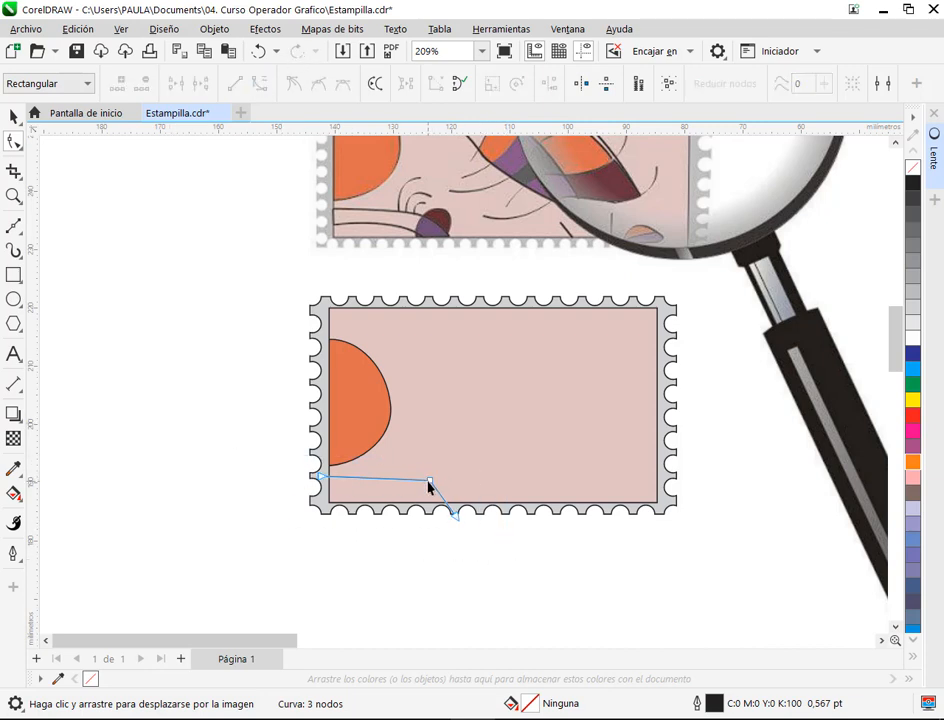
{"action": "left_click_drag", "start_coordinate": [280, 461], "coordinate": [530, 550]}
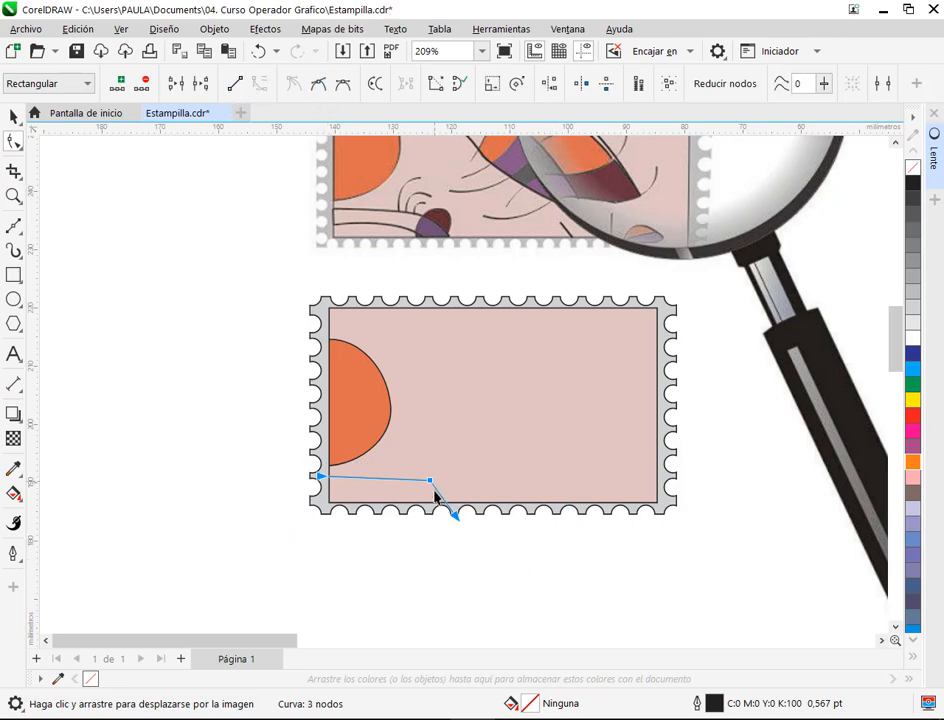
{"action": "left_click", "coordinate": [434, 492]}
{"action": "key", "text": "Delete"}
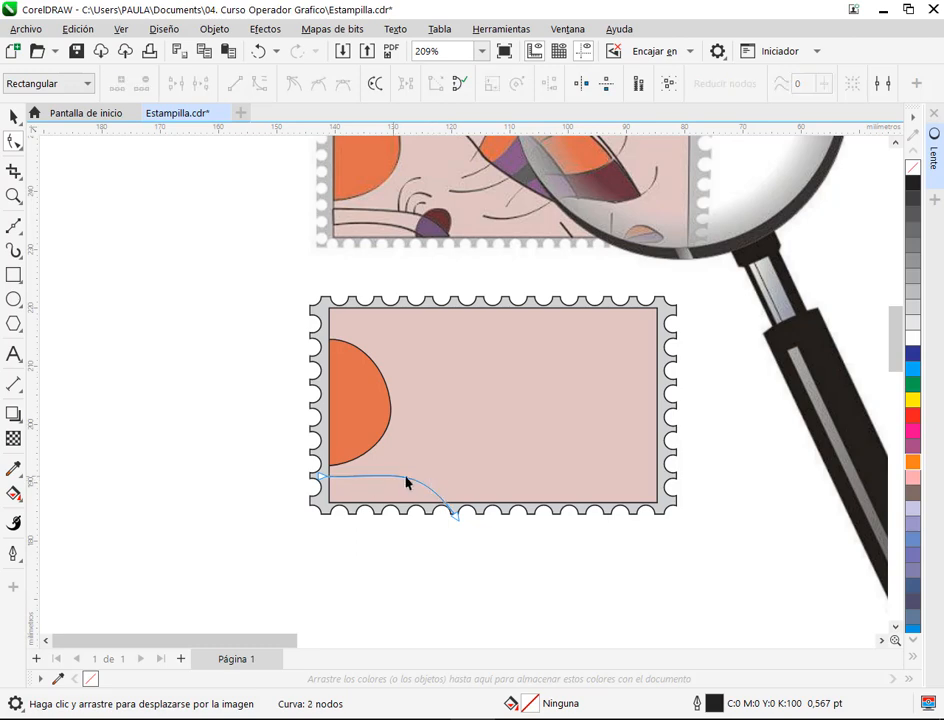
Adjust the lower end node's handle so the arc bends down more steeply, making it about 23 by 7 mm.
{"action": "scroll", "coordinate": [482, 489], "scroll_direction": "up", "scroll_amount": 3}
{"action": "left_click", "coordinate": [436, 545]}
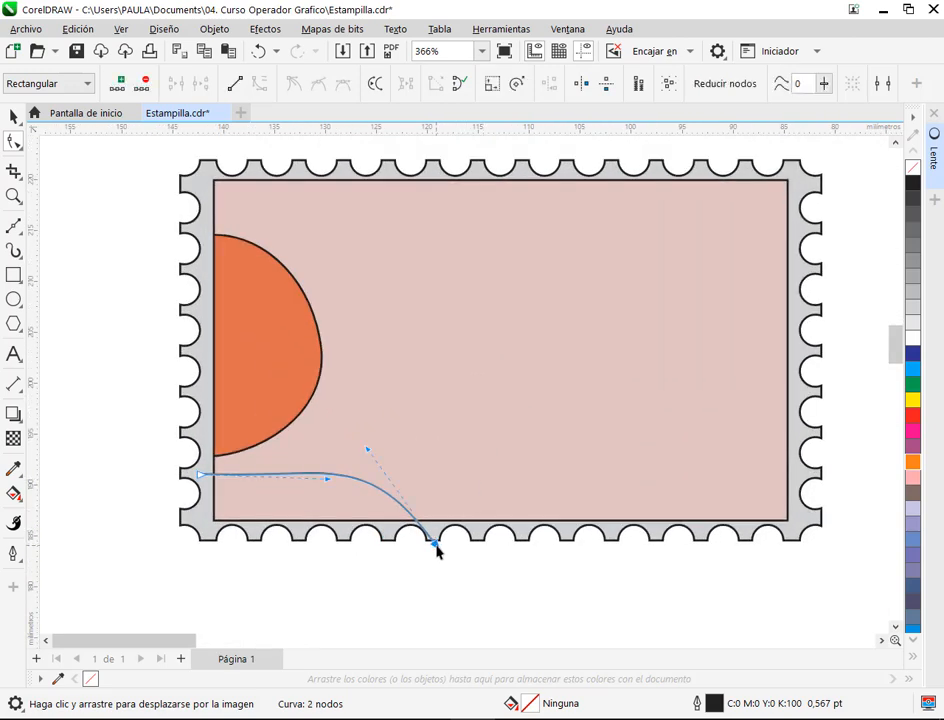
{"action": "left_click_drag", "start_coordinate": [368, 451], "coordinate": [400, 560]}
{"action": "scroll", "coordinate": [408, 465], "scroll_direction": "down", "scroll_amount": 1}
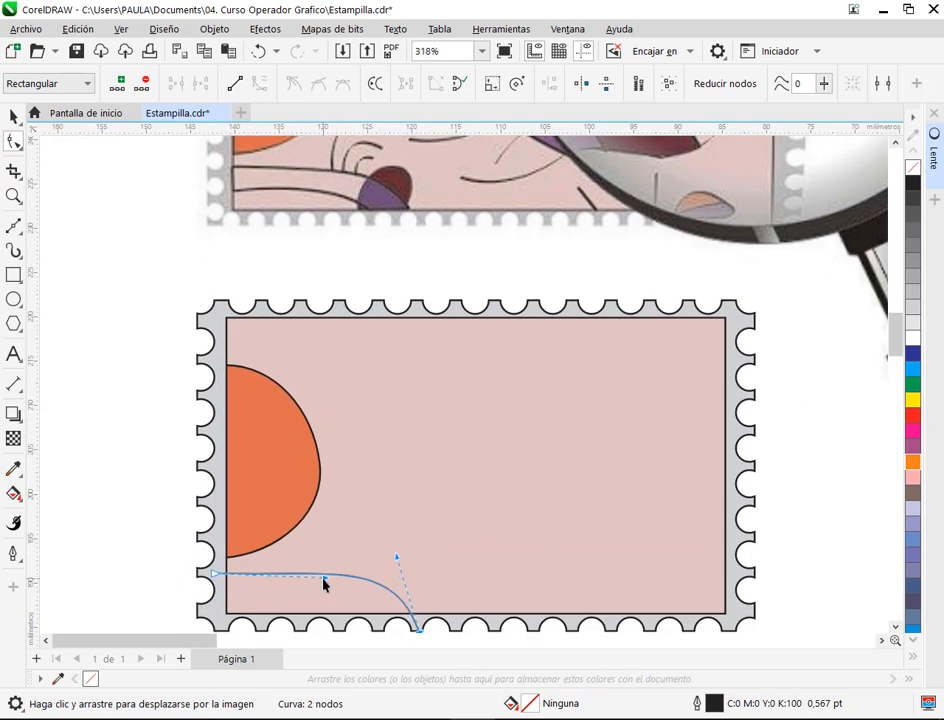
Duplicate the arc below and to the left of the original, and nudge the copy slightly to the right.
{"action": "key", "text": "space"}
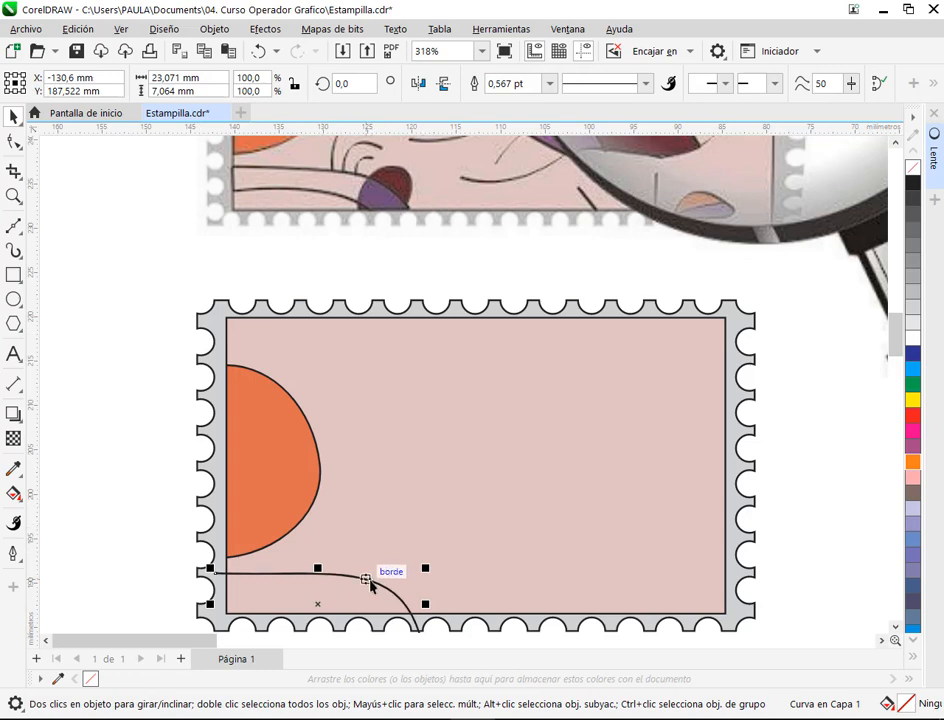
{"action": "left_click_drag", "start_coordinate": [375, 586], "coordinate": [335, 593]}
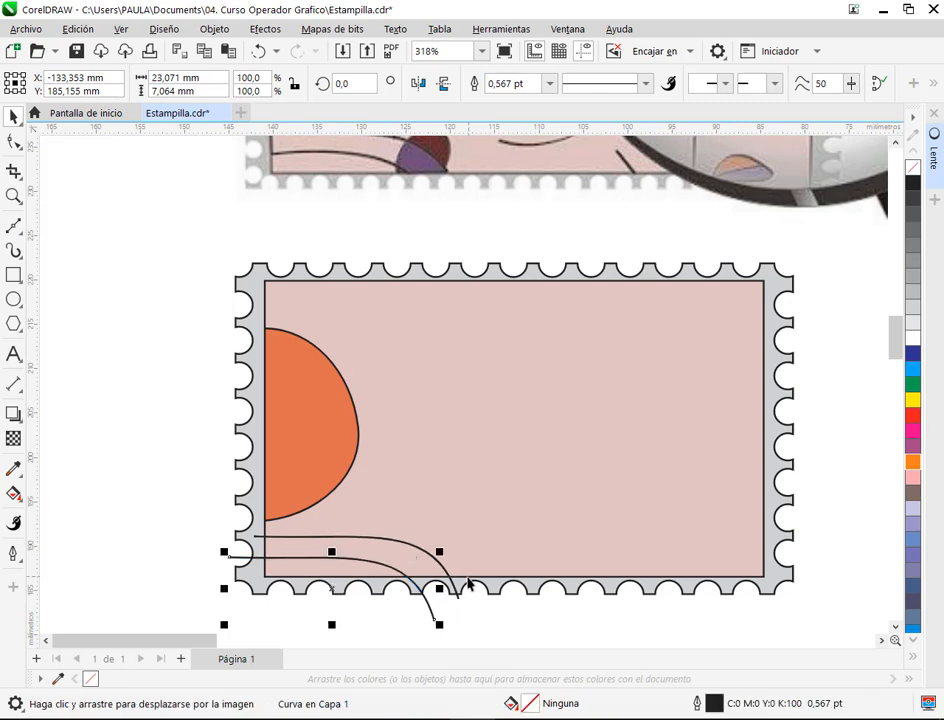
{"action": "left_click_drag", "start_coordinate": [472, 588], "coordinate": [473, 605]}
{"action": "key", "text": "Right"}
{"action": "key", "text": "Right"}
{"action": "key", "text": "Right"}
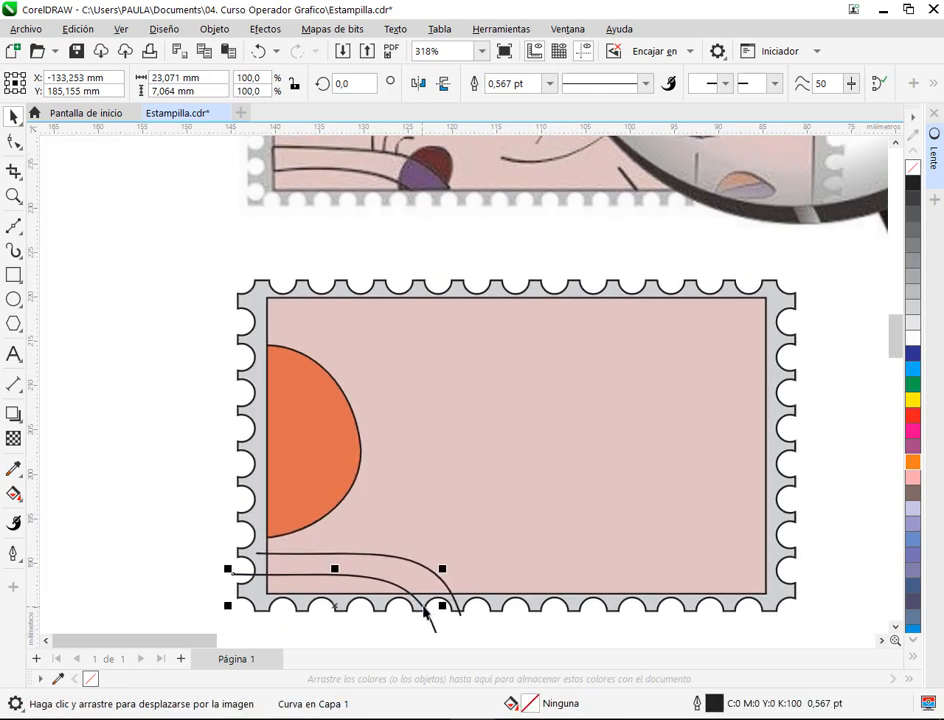
Nudge the lower curve up slightly and reshape it into an arch by lowering its left end and adjusting its handles.
{"action": "key", "text": "Up"}
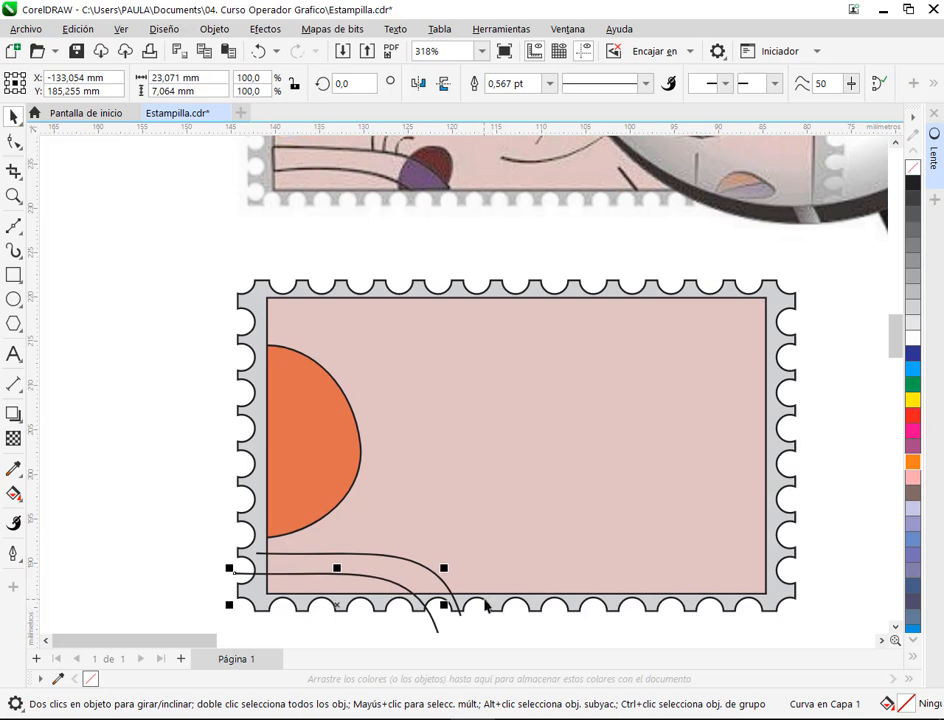
{"action": "left_click", "coordinate": [15, 140]}
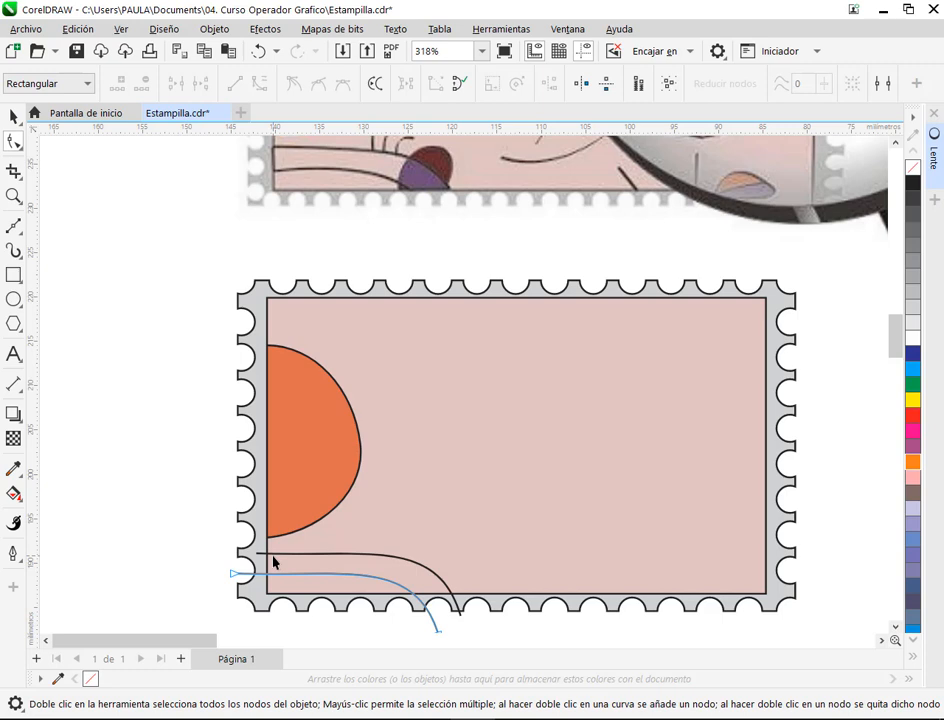
{"action": "left_click_drag", "start_coordinate": [232, 574], "coordinate": [234, 584]}
{"action": "left_click_drag", "start_coordinate": [348, 591], "coordinate": [288, 572]}
{"action": "left_click_drag", "start_coordinate": [416, 561], "coordinate": [438, 565]}
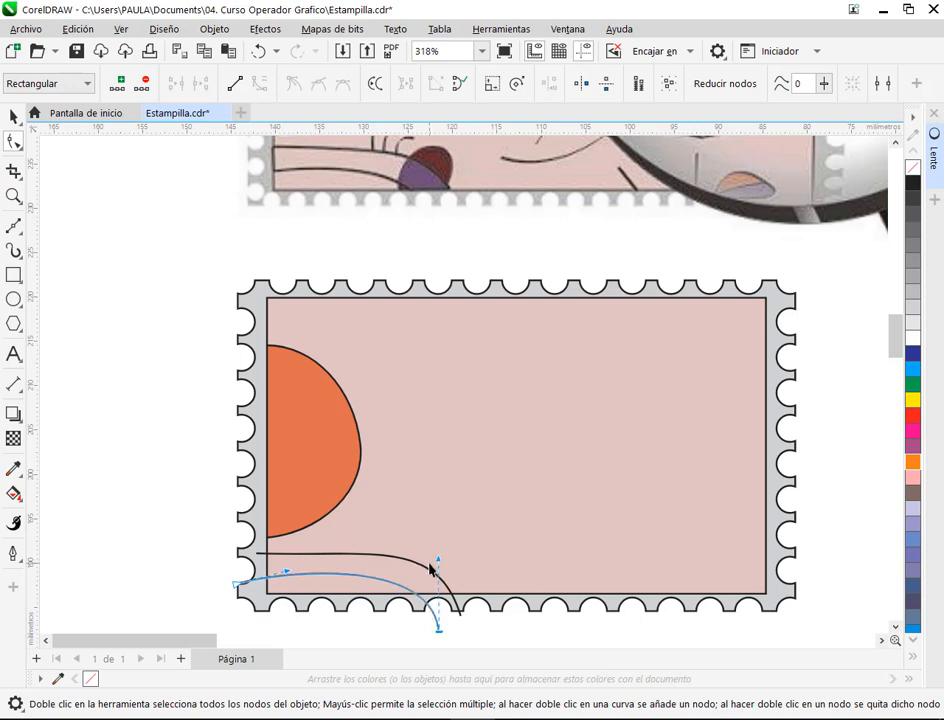
Examine the closed band between the two curves and the two-tone oval in the reference stamp's lower-left corner.
{"action": "left_click_drag", "start_coordinate": [358, 350], "coordinate": [382, 460]}
{"action": "scroll", "coordinate": [436, 322], "scroll_direction": "up", "scroll_amount": 1}
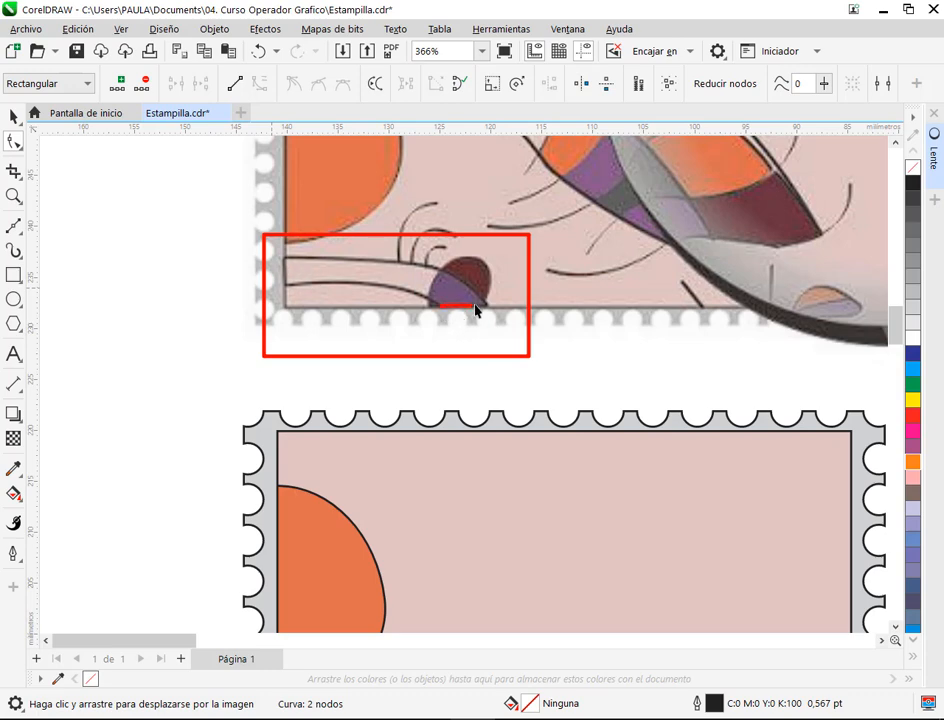
{"action": "mouse_move", "coordinate": [420, 268]}
{"action": "left_mouse_down"}
{"action": "mouse_move", "coordinate": [286, 262]}
{"action": "mouse_move", "coordinate": [287, 289]}
{"action": "mouse_move", "coordinate": [399, 292]}
{"action": "mouse_move", "coordinate": [435, 312]}
{"action": "left_mouse_up"}
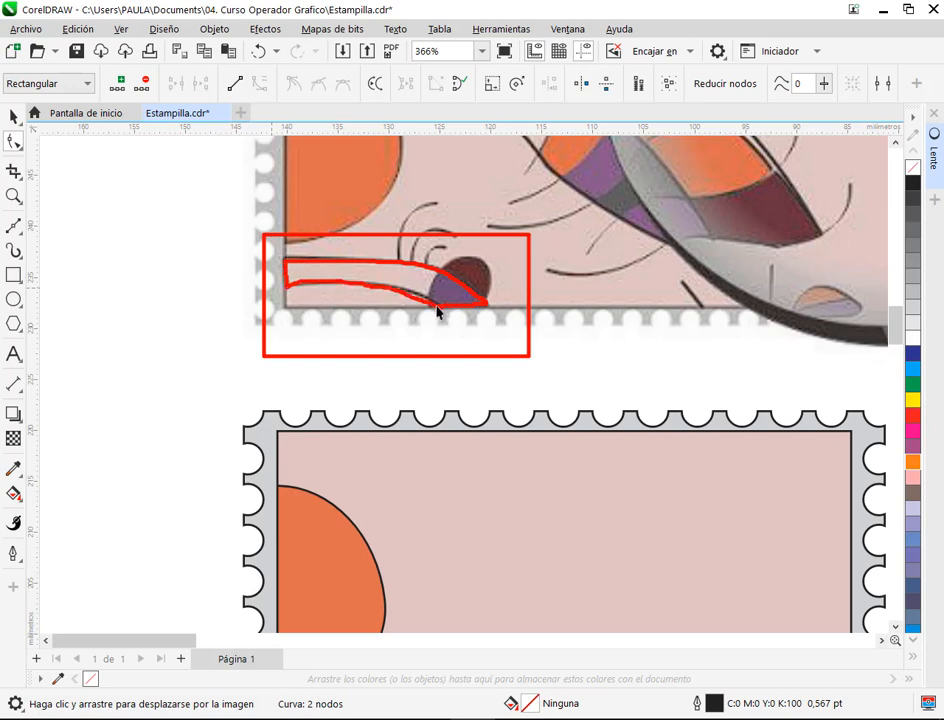
{"action": "key", "text": "Escape"}
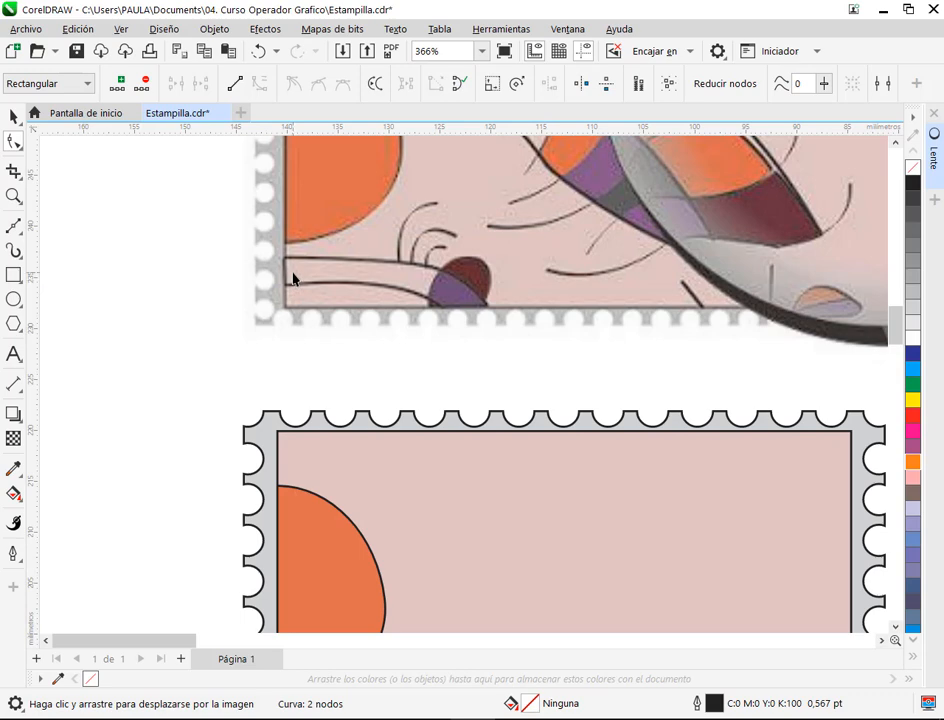
{"action": "left_click_drag", "start_coordinate": [276, 251], "coordinate": [293, 301]}
{"action": "mouse_move", "coordinate": [433, 301]}
{"action": "left_mouse_down"}
{"action": "mouse_move", "coordinate": [531, 318]}
{"action": "mouse_move", "coordinate": [494, 316]}
{"action": "left_mouse_up"}
{"action": "key", "text": "Escape"}
{"action": "left_click_drag", "start_coordinate": [332, 301], "coordinate": [293, 301]}
{"action": "key", "text": "Escape"}
{"action": "scroll", "coordinate": [403, 328], "scroll_direction": "down", "scroll_amount": 1}
{"action": "scroll", "coordinate": [403, 328], "scroll_direction": "down", "scroll_amount": 1}
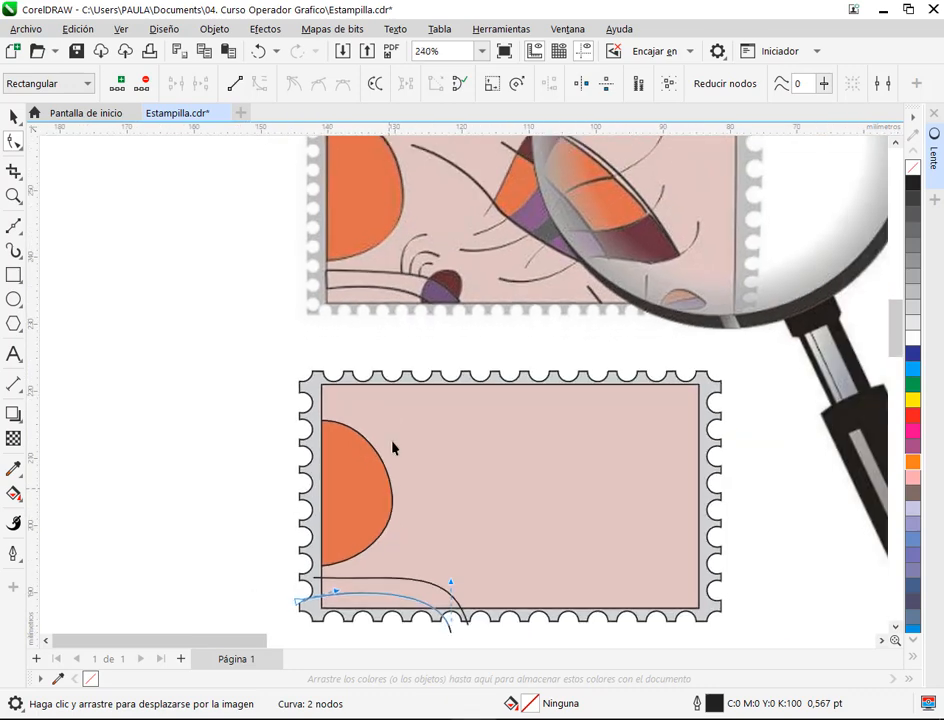
{"action": "scroll", "coordinate": [380, 447], "scroll_direction": "down", "scroll_amount": 2}
{"action": "scroll", "coordinate": [385, 455], "scroll_direction": "up", "scroll_amount": 3}
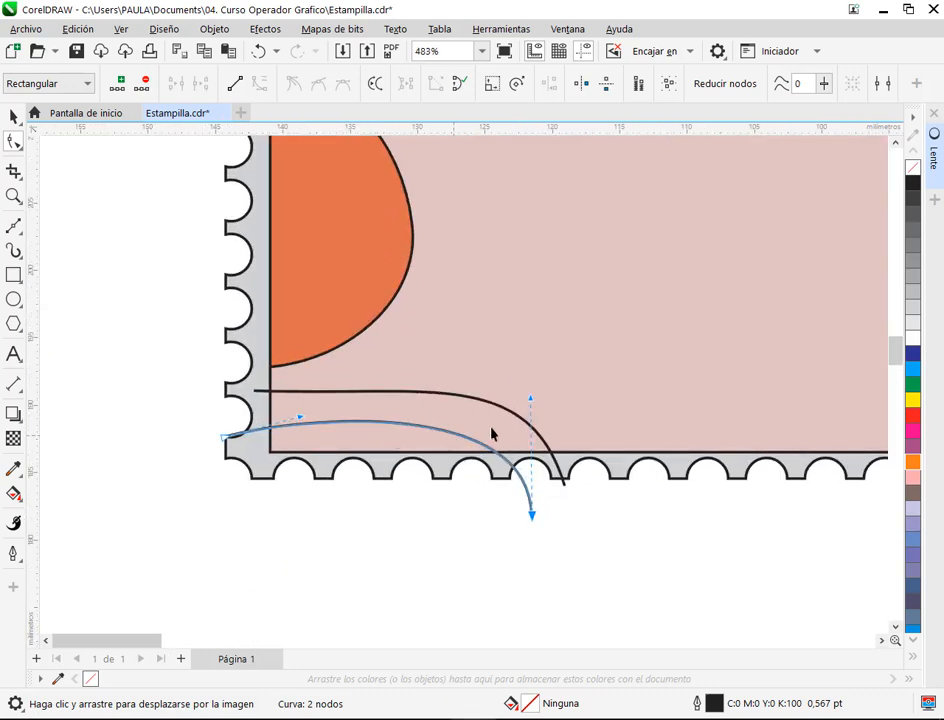
Refine the lower curve's arch by adjusting the handles at both ends to match the reference stamp's lower line.
{"action": "left_click", "coordinate": [14, 116]}
{"action": "key", "text": "Escape"}
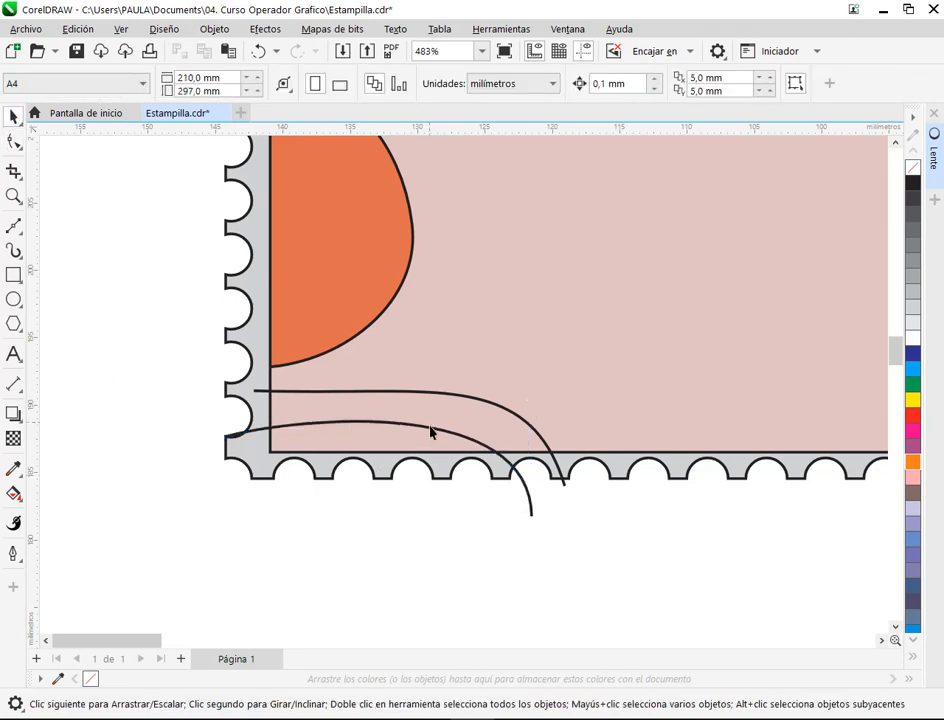
{"action": "left_click_drag", "start_coordinate": [431, 432], "coordinate": [358, 437]}
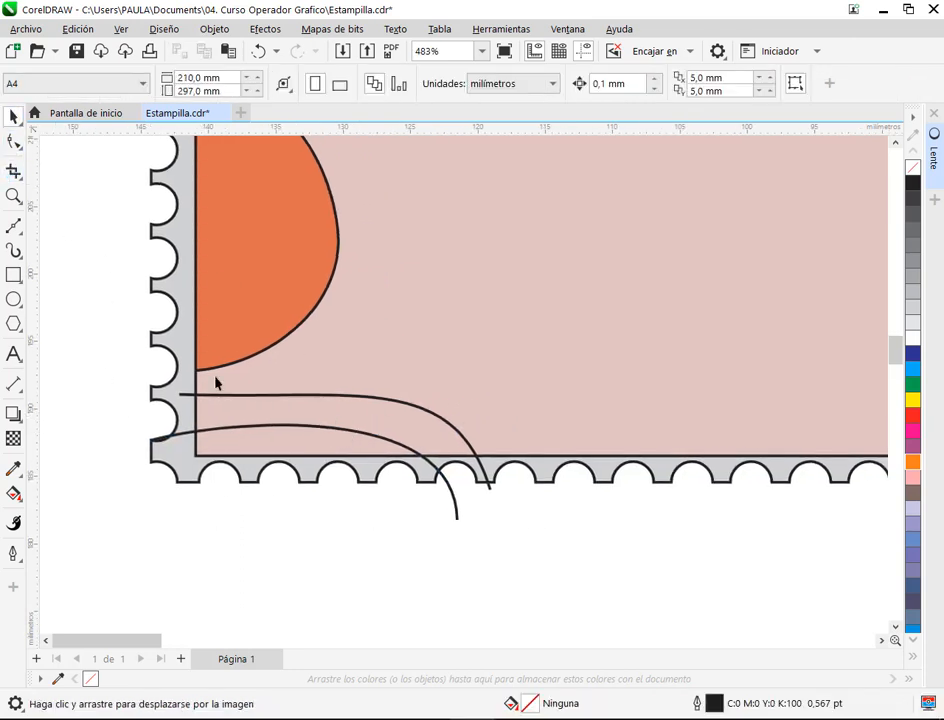
{"action": "key", "text": "F10"}
{"action": "left_click", "coordinate": [338, 430]}
{"action": "scroll", "coordinate": [358, 432], "scroll_direction": "down", "scroll_amount": 1}
{"action": "scroll", "coordinate": [358, 432], "scroll_direction": "down", "scroll_amount": 3}
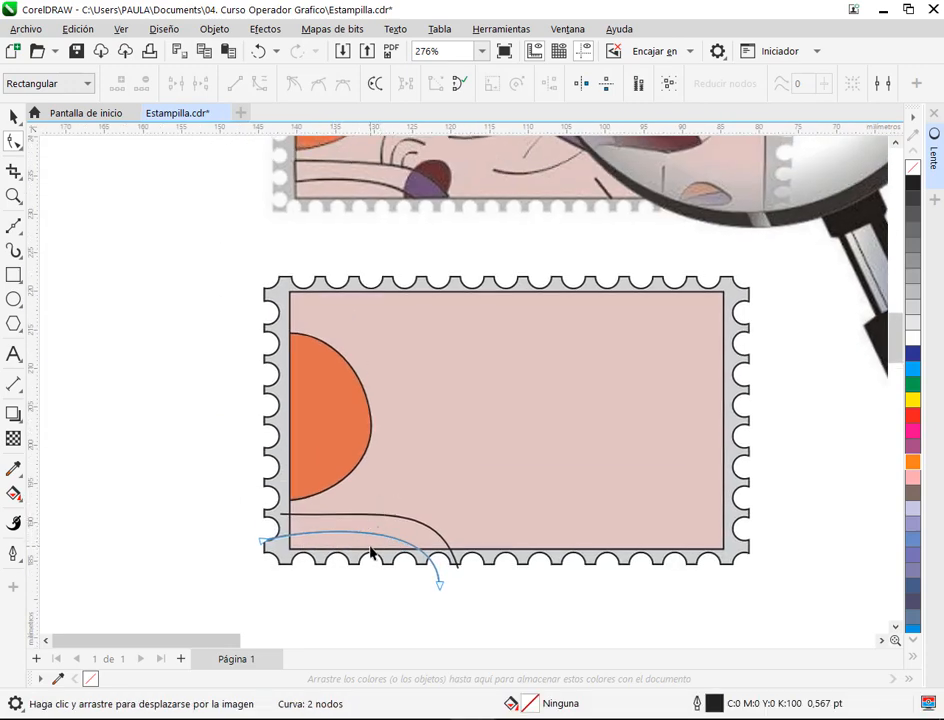
{"action": "scroll", "coordinate": [369, 552], "scroll_direction": "up", "scroll_amount": 6}
{"action": "left_click_drag", "start_coordinate": [131, 538], "coordinate": [133, 541]}
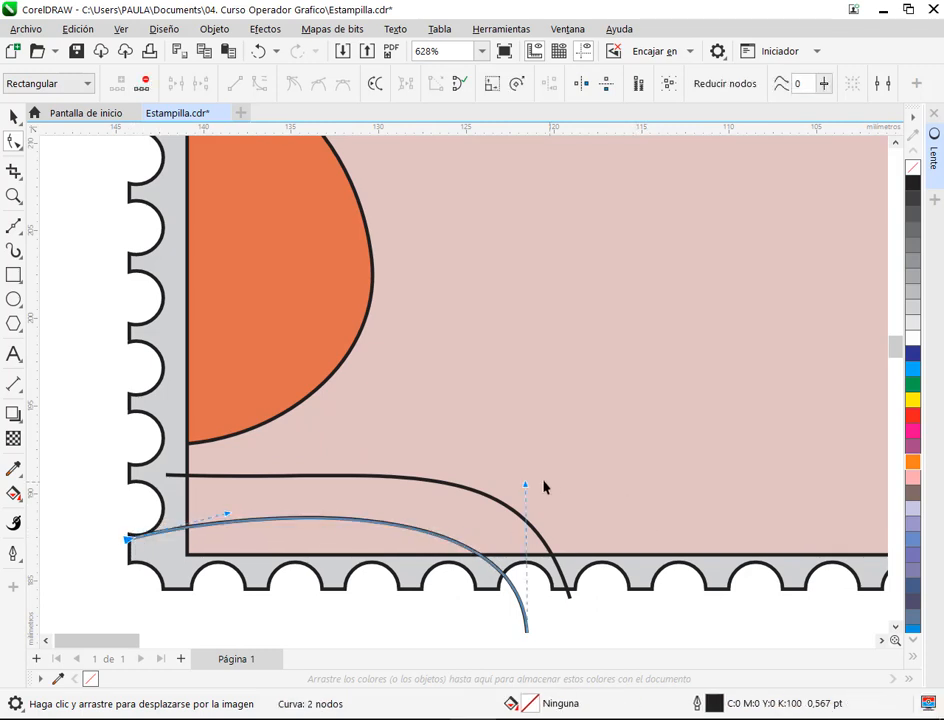
{"action": "left_click_drag", "start_coordinate": [527, 487], "coordinate": [523, 493]}
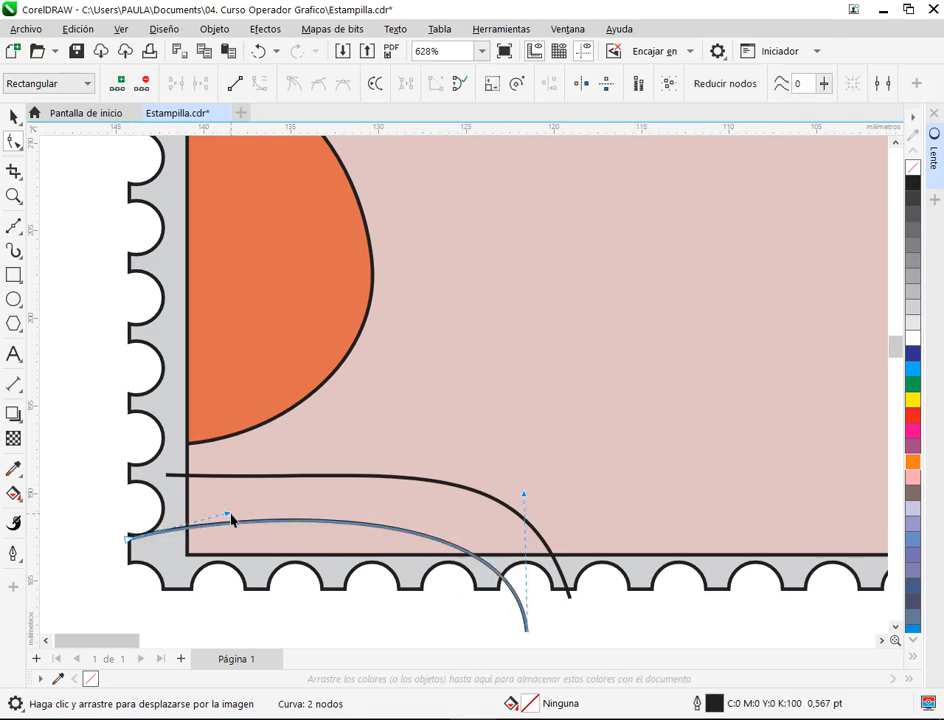
{"action": "left_click_drag", "start_coordinate": [231, 519], "coordinate": [192, 511]}
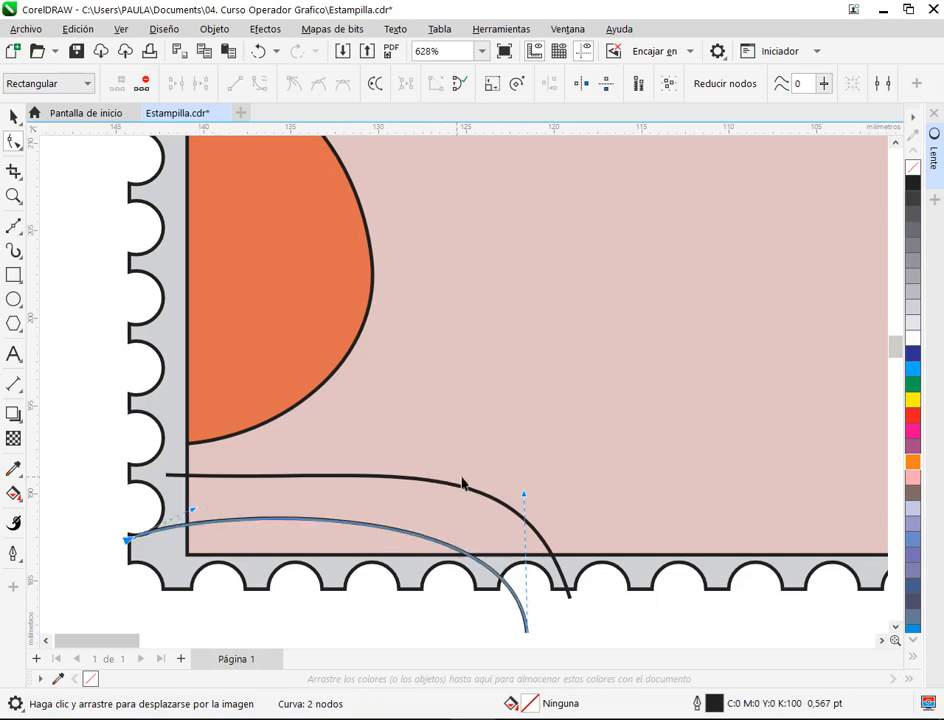
{"action": "left_click_drag", "start_coordinate": [521, 500], "coordinate": [534, 490]}
Deselect the adjusted curve and save the stamp document.
{"action": "scroll", "coordinate": [546, 514], "scroll_direction": "down", "scroll_amount": 4}
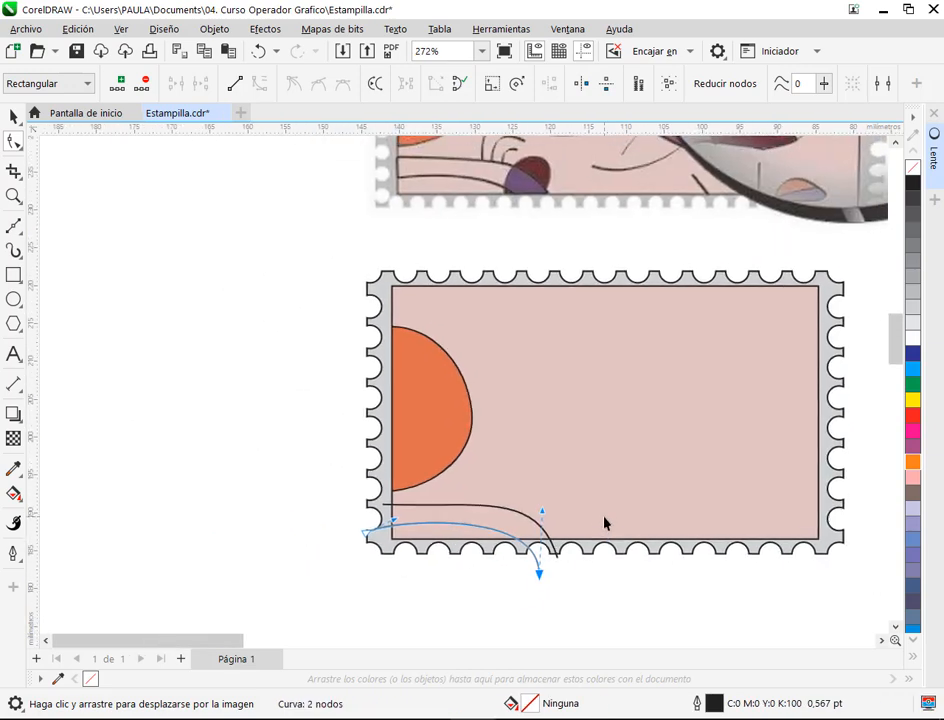
{"action": "left_click_drag", "start_coordinate": [598, 548], "coordinate": [535, 560]}
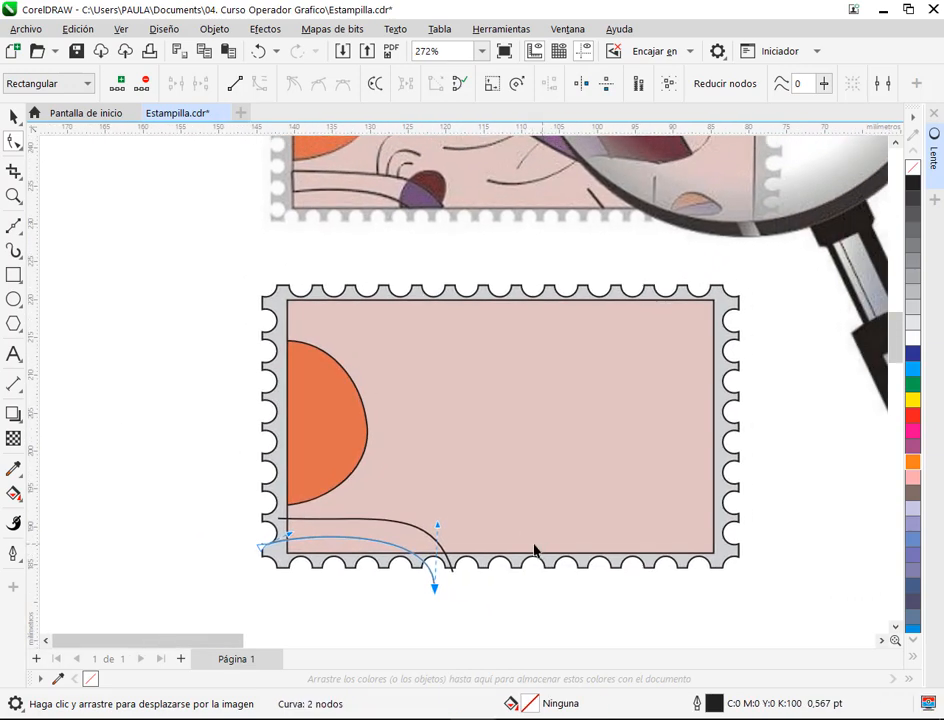
{"action": "left_click", "coordinate": [12, 116]}
{"action": "left_click", "coordinate": [126, 326]}
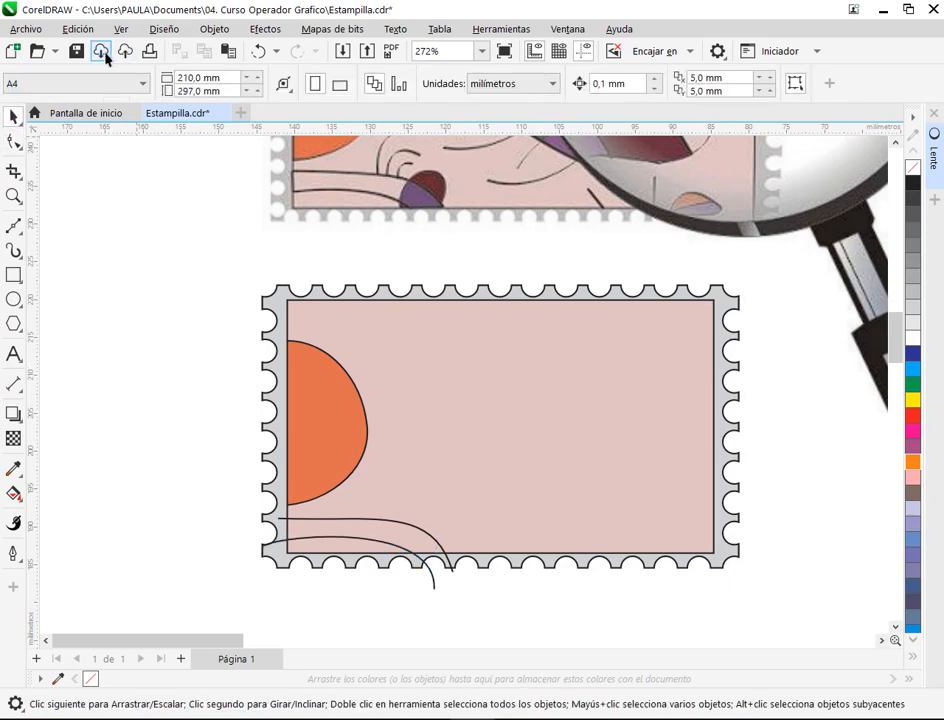
{"action": "key", "text": "ctrl+s"}
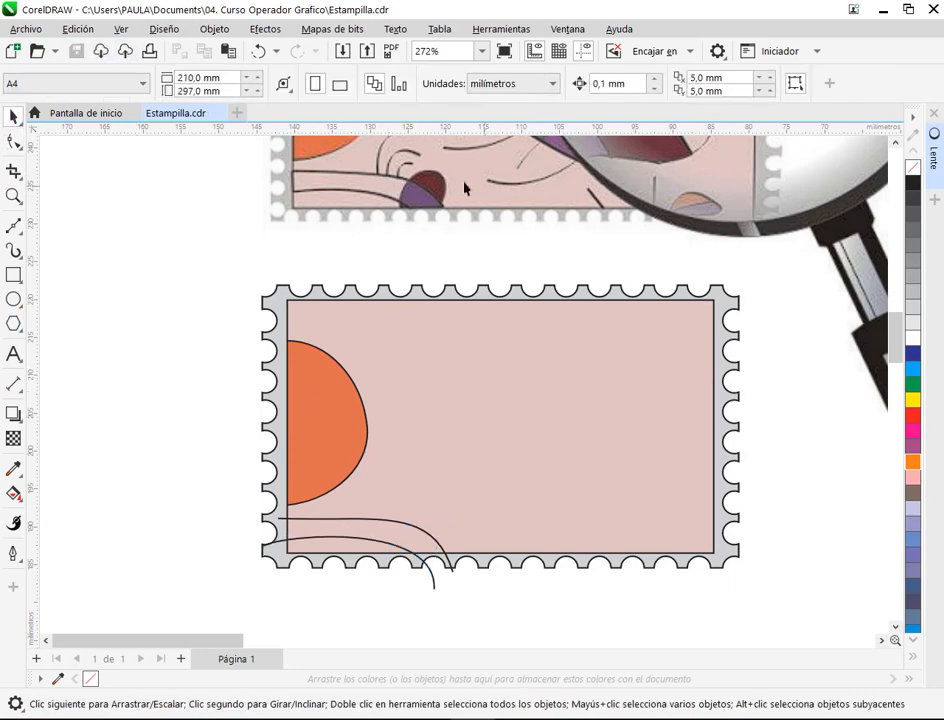
Draw an upright ellipse about 5.8 by 8.7 mm over the right-hand part of the two curves.
{"action": "left_click", "coordinate": [13, 299]}
{"action": "left_click_drag", "start_coordinate": [390, 503], "coordinate": [430, 562]}
{"action": "key", "text": "space"}
{"action": "left_click", "coordinate": [413, 540]}
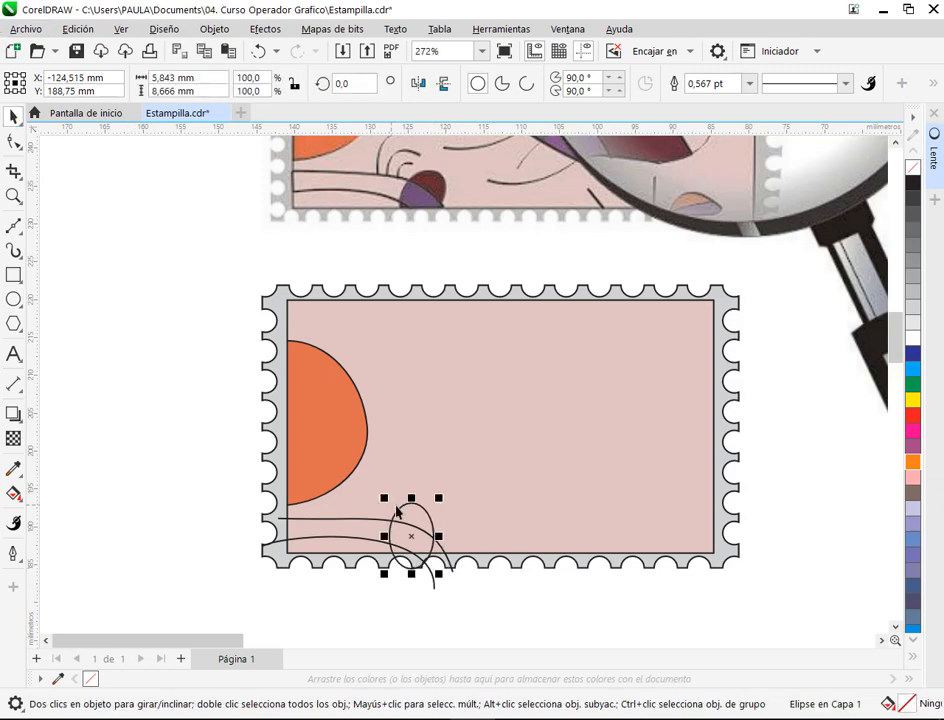
Try rotating the ellipse clockwise and widening it to about 118%, and undo these changes.
{"action": "left_click_drag", "start_coordinate": [438, 497], "coordinate": [463, 519]}
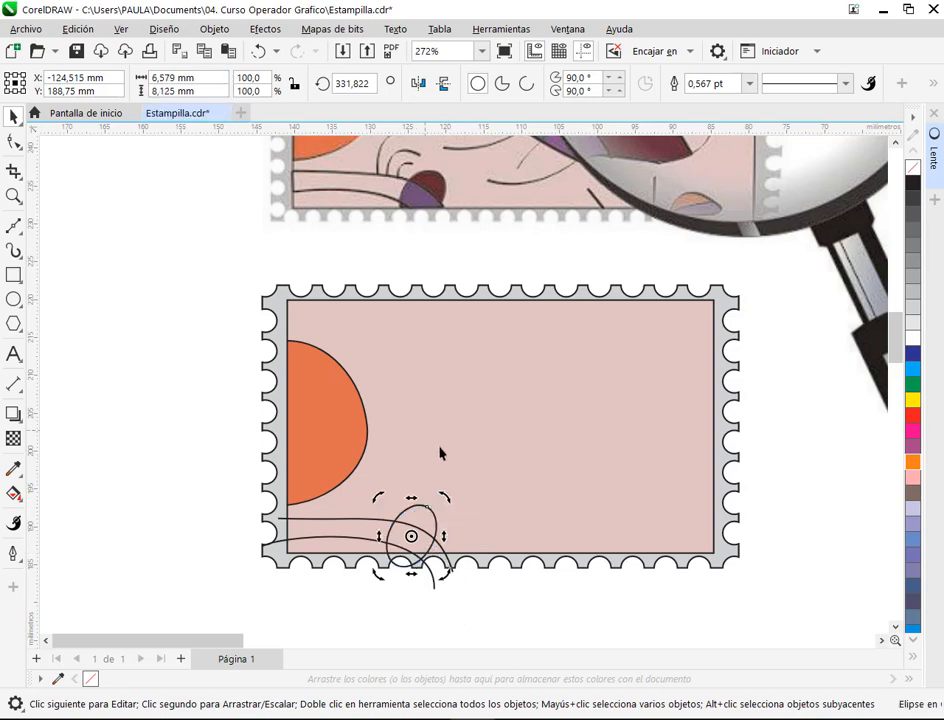
{"action": "key", "text": "ctrl+z"}
{"action": "left_click", "coordinate": [412, 522]}
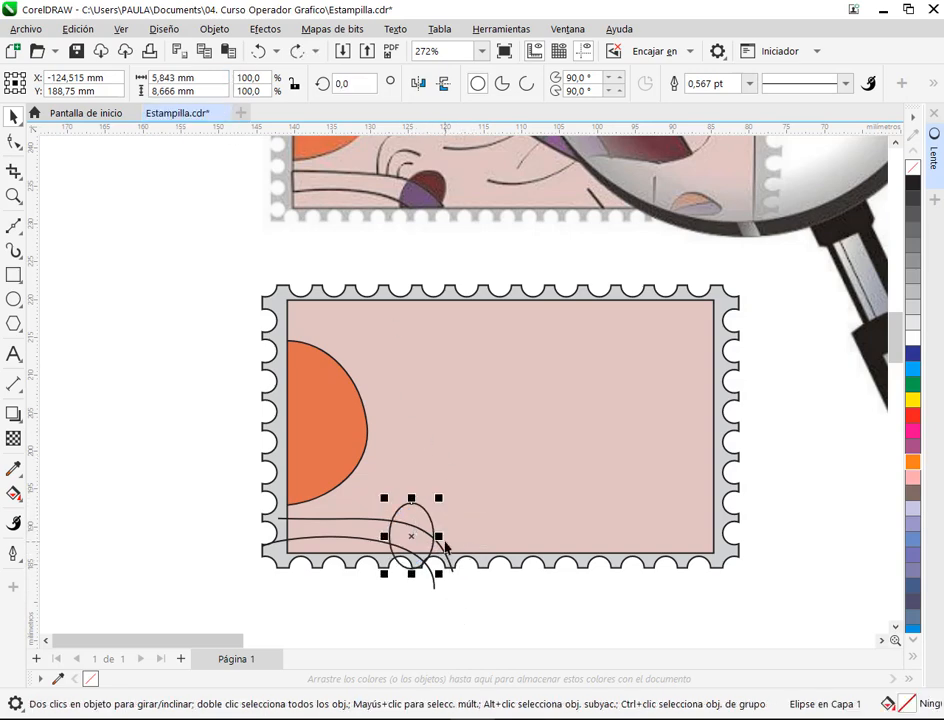
{"action": "mouse_move", "coordinate": [439, 543]}
{"action": "left_mouse_down"}
{"action": "mouse_move", "coordinate": [449, 541]}
{"action": "mouse_move", "coordinate": [447, 552]}
{"action": "left_mouse_up"}
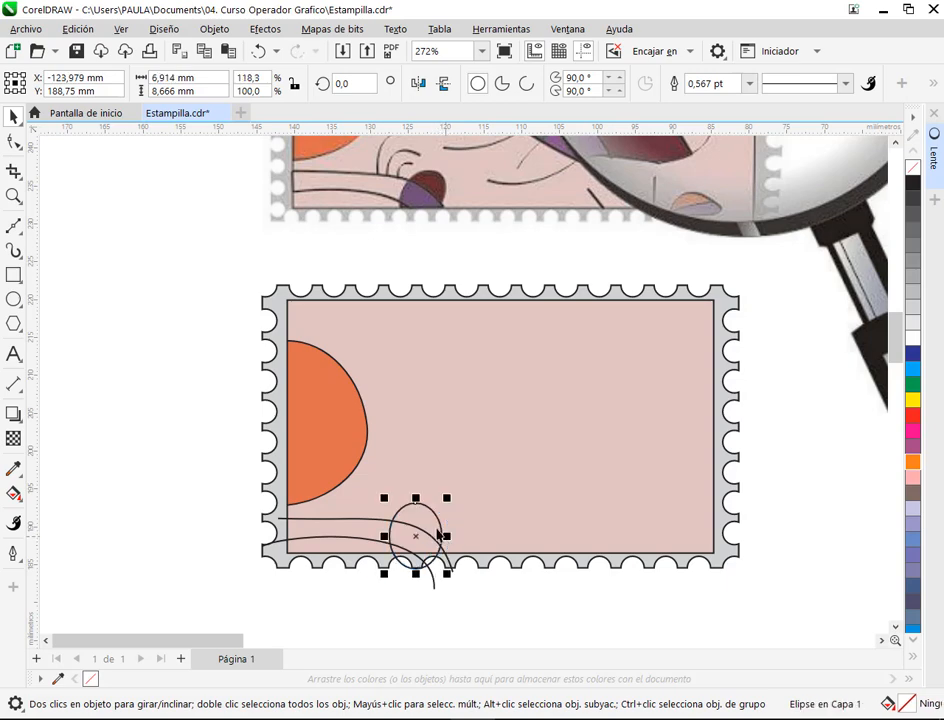
{"action": "left_click", "coordinate": [436, 505]}
{"action": "left_click_drag", "start_coordinate": [447, 503], "coordinate": [479, 517]}
{"action": "key", "text": "ctrl+z"}
{"action": "key", "text": "ctrl+z"}
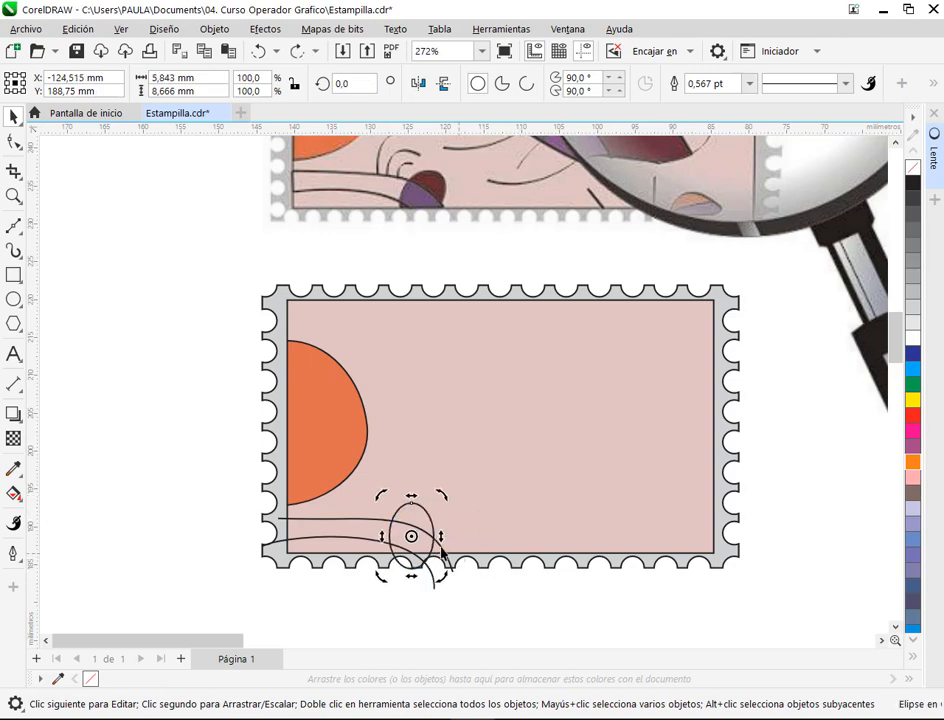
Widen the ellipse to about 106% and tilt it clockwise to a rotation angle of about 325.6°.
{"action": "scroll", "coordinate": [434, 537], "scroll_direction": "up", "scroll_amount": 3}
{"action": "scroll", "coordinate": [434, 530], "scroll_direction": "up", "scroll_amount": 3}
{"action": "left_click", "coordinate": [448, 556]}
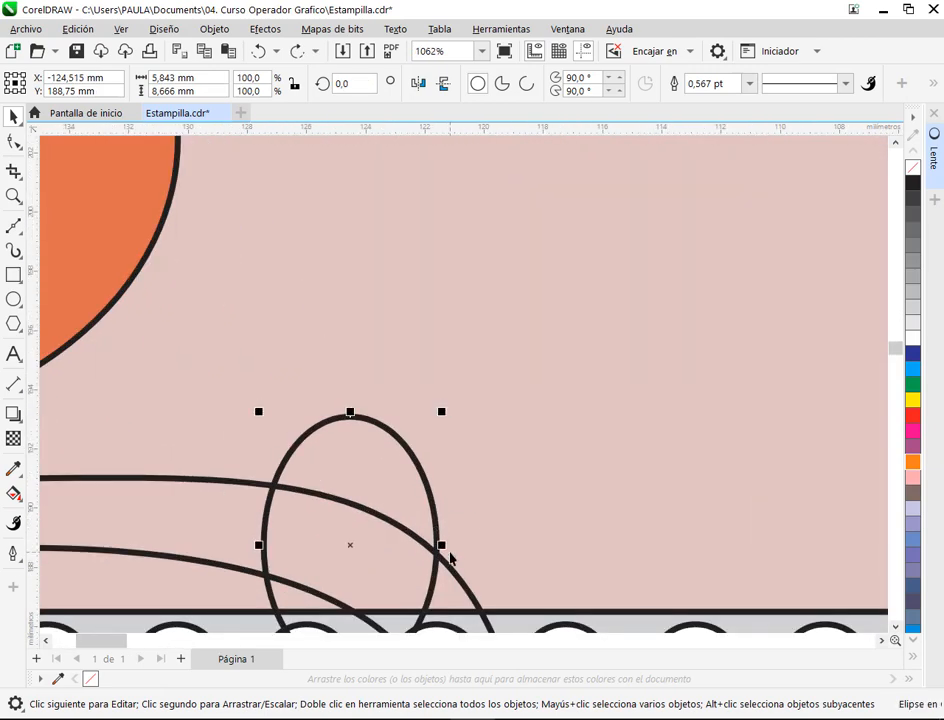
{"action": "left_click_drag", "start_coordinate": [443, 553], "coordinate": [471, 564]}
{"action": "scroll", "coordinate": [453, 540], "scroll_direction": "down", "scroll_amount": 3}
{"action": "scroll", "coordinate": [453, 540], "scroll_direction": "down", "scroll_amount": 2}
{"action": "left_click", "coordinate": [432, 557]}
{"action": "scroll", "coordinate": [442, 570], "scroll_direction": "right", "scroll_amount": 6}
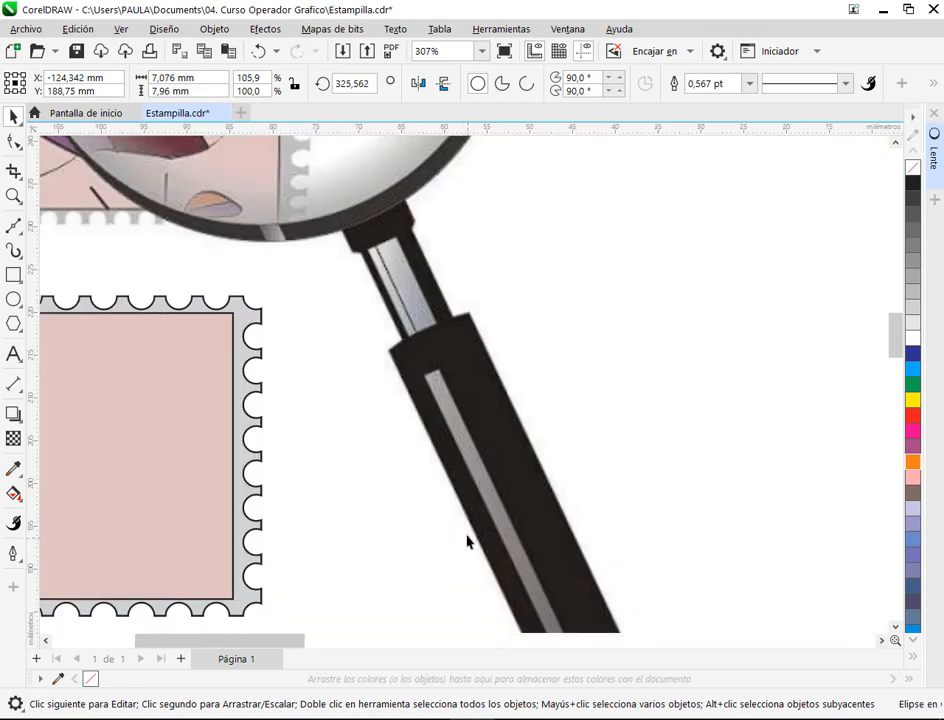
{"action": "scroll", "coordinate": [628, 516], "scroll_direction": "left", "scroll_amount": 5}
{"action": "scroll", "coordinate": [419, 512], "scroll_direction": "down", "scroll_amount": 1}
{"action": "key", "text": "Escape"}
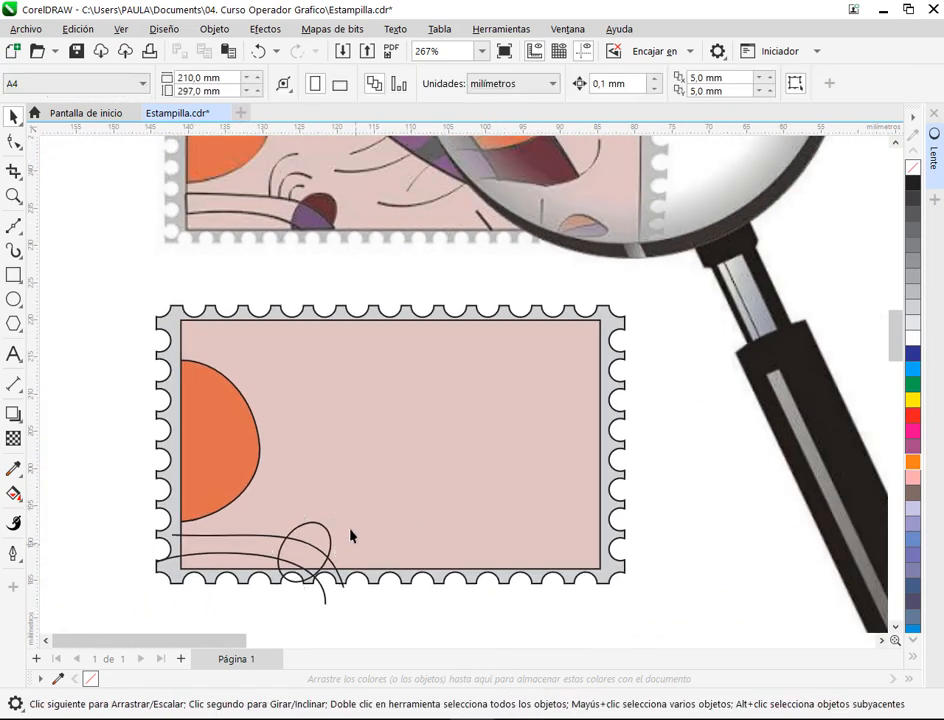
Move the tilted ellipse slightly right and down so it overlaps the falling ends of both curves.
{"action": "left_click_drag", "start_coordinate": [320, 536], "coordinate": [330, 535]}
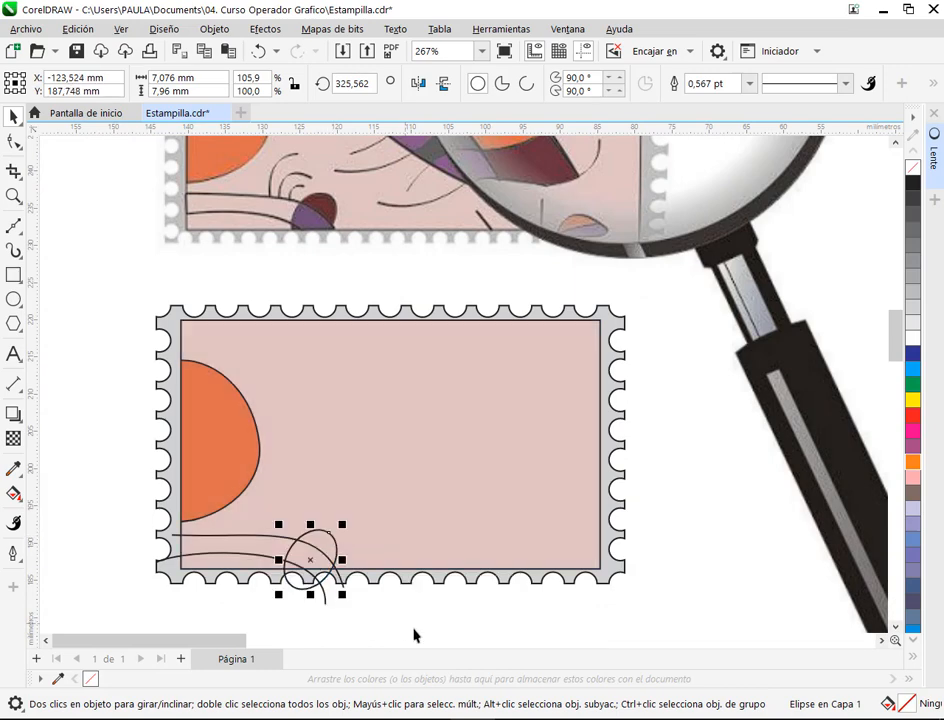
{"action": "scroll", "coordinate": [413, 630], "scroll_direction": "right", "scroll_amount": 5}
{"action": "scroll", "coordinate": [522, 488], "scroll_direction": "left", "scroll_amount": 5}
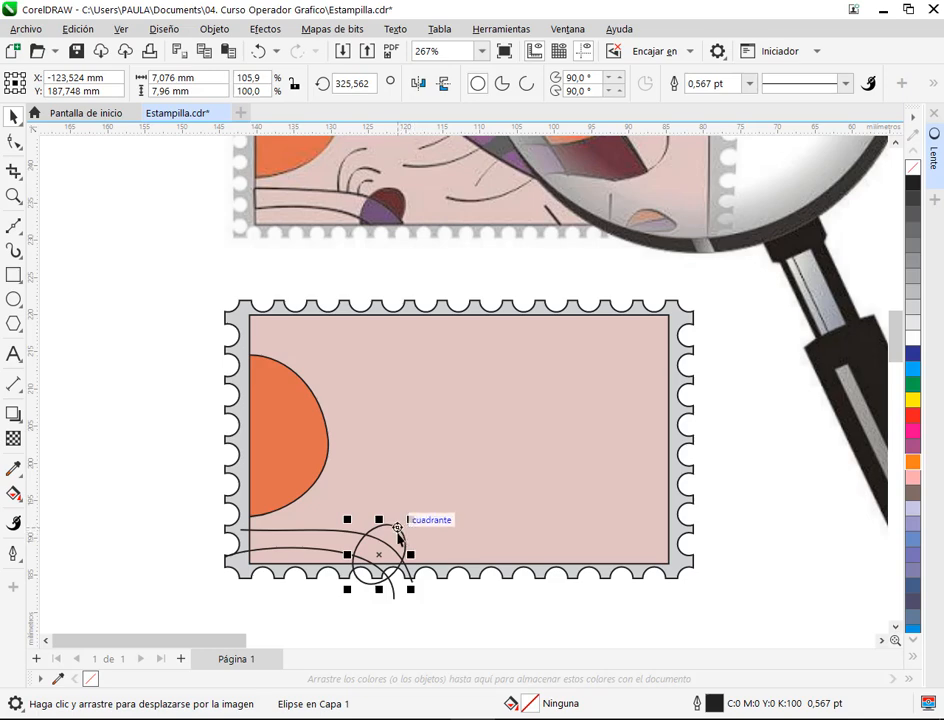
{"action": "scroll", "coordinate": [379, 593], "scroll_direction": "up", "scroll_amount": 3}
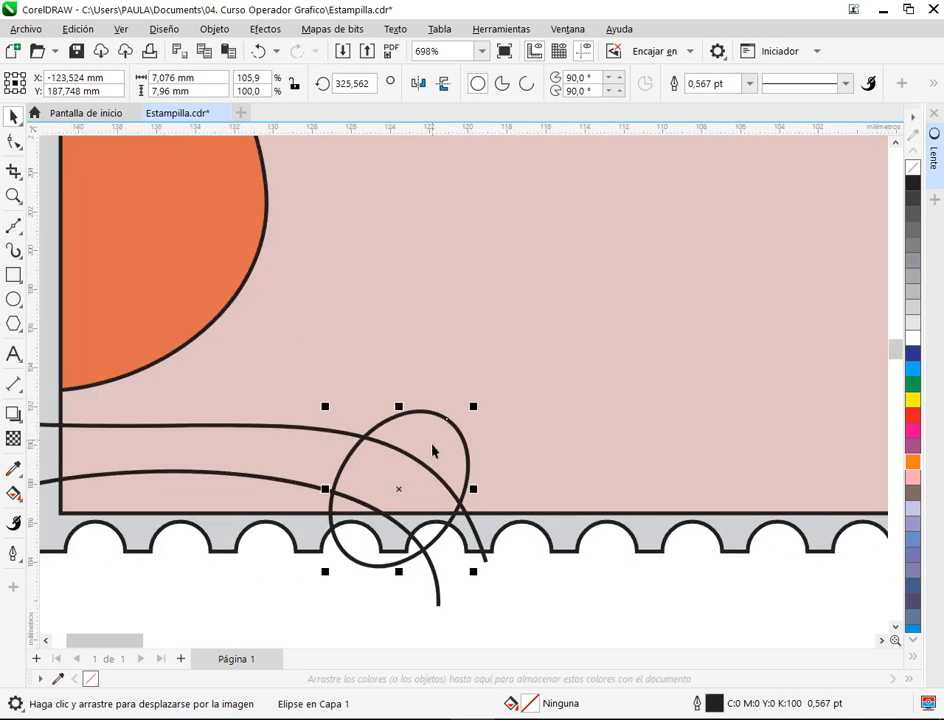
{"action": "left_click_drag", "start_coordinate": [432, 451], "coordinate": [436, 442]}
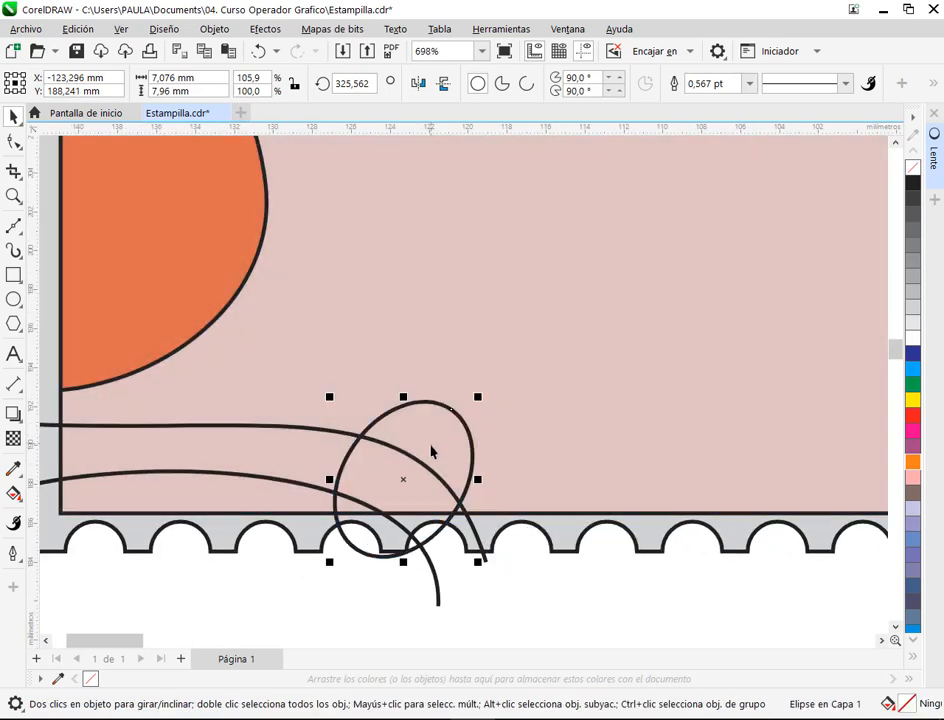
{"action": "left_click", "coordinate": [505, 625]}
Compare with the reference oval and shift the ellipse so its edge meets the upper curve at the inner frame's bottom line.
{"action": "scroll", "coordinate": [455, 542], "scroll_direction": "up", "scroll_amount": 2}
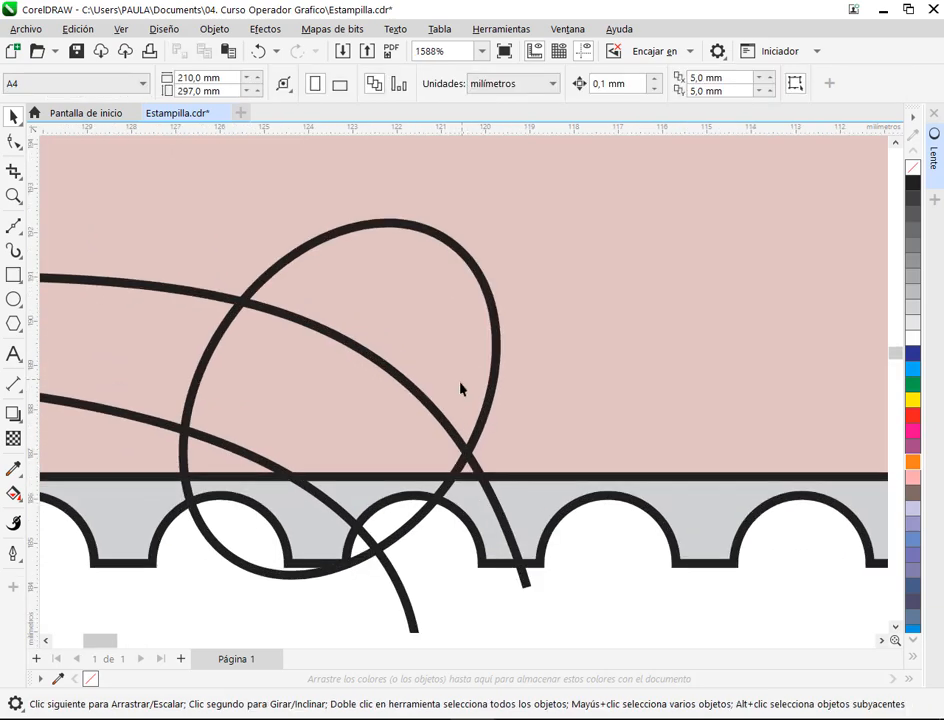
{"action": "scroll", "coordinate": [460, 388], "scroll_direction": "down", "scroll_amount": 2}
{"action": "scroll", "coordinate": [459, 246], "scroll_direction": "up", "scroll_amount": 1}
{"action": "scroll", "coordinate": [459, 215], "scroll_direction": "up", "scroll_amount": 5}
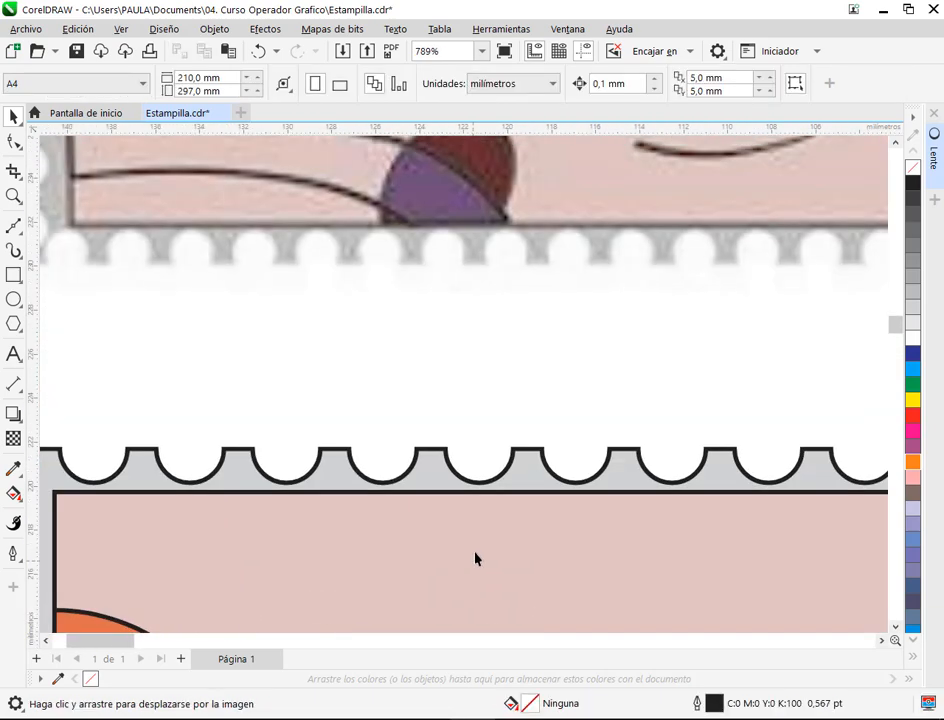
{"action": "scroll", "coordinate": [476, 484], "scroll_direction": "down", "scroll_amount": 10}
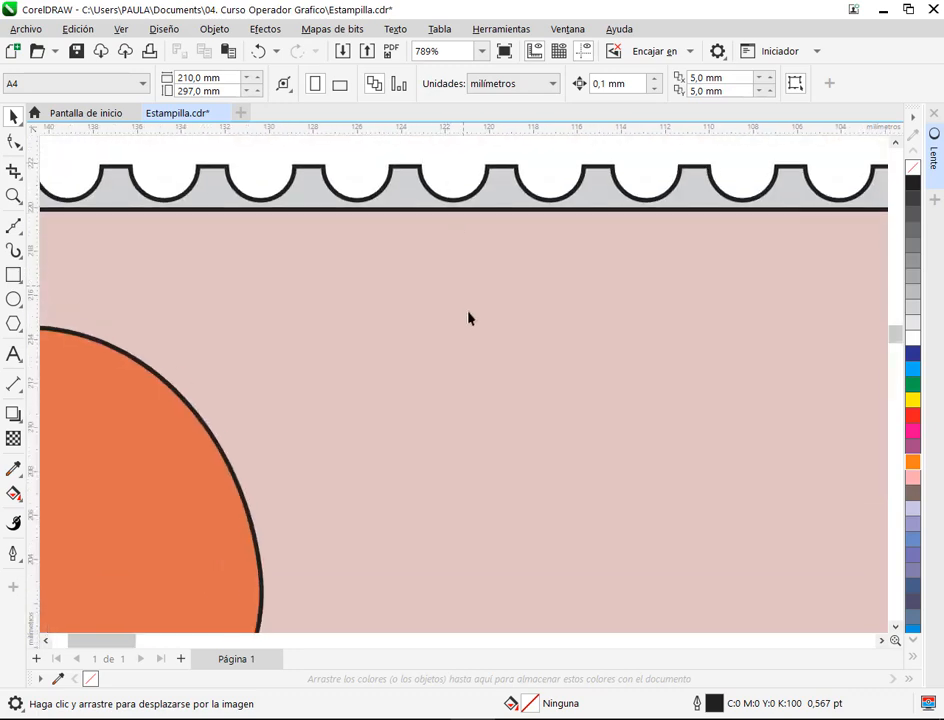
{"action": "scroll", "coordinate": [445, 222], "scroll_direction": "up", "scroll_amount": 2}
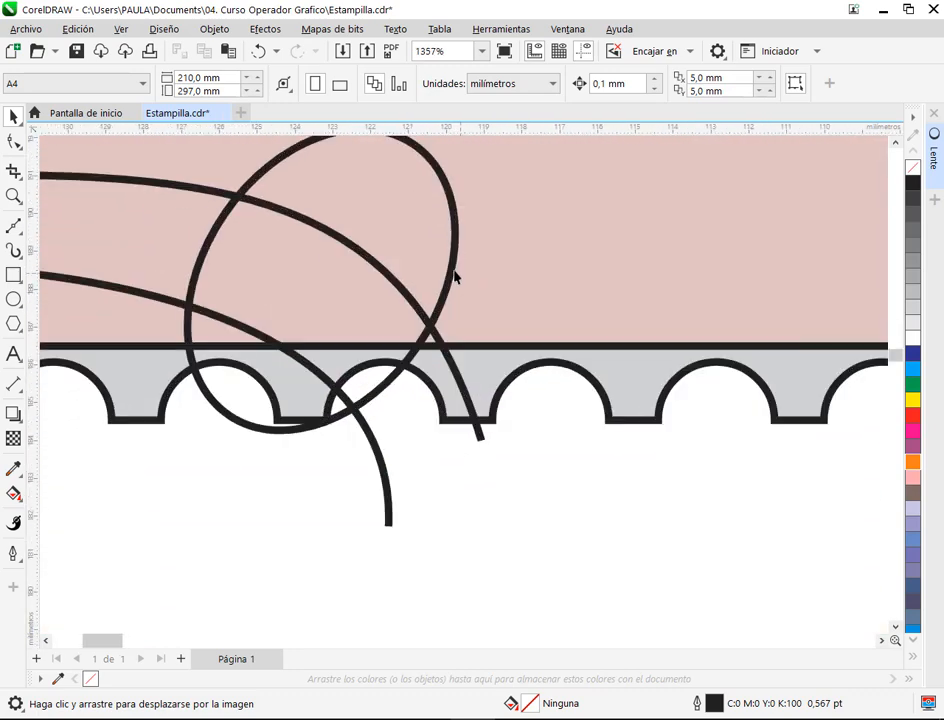
{"action": "left_click_drag", "start_coordinate": [447, 293], "coordinate": [459, 309]}
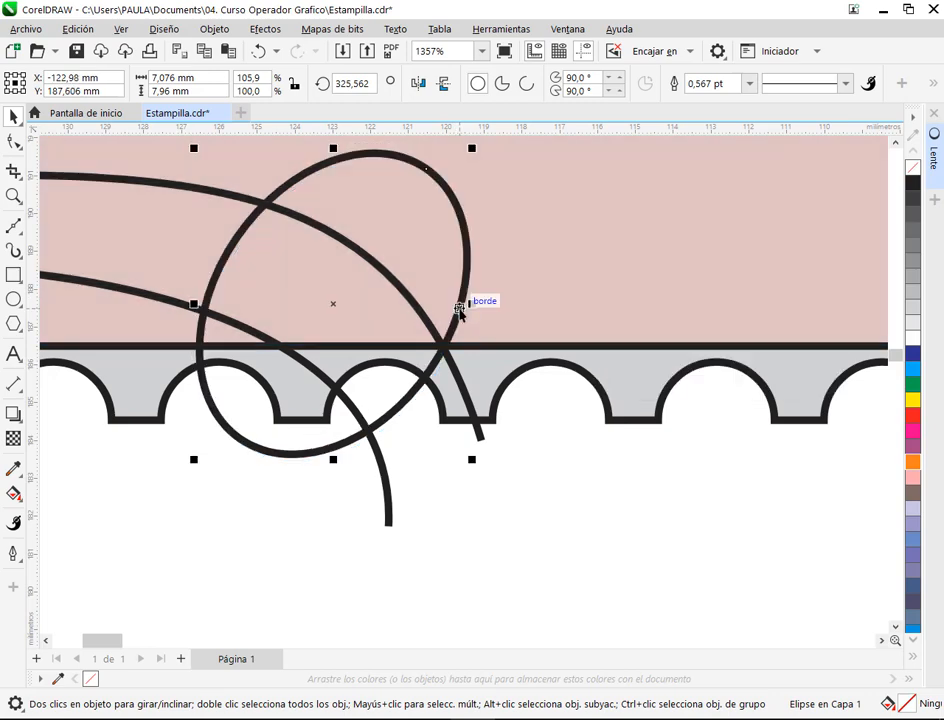
Compare the ellipse's tilt with the reference oval and rotate it counterclockwise to an angle of about 332.7°.
{"action": "left_click", "coordinate": [567, 536]}
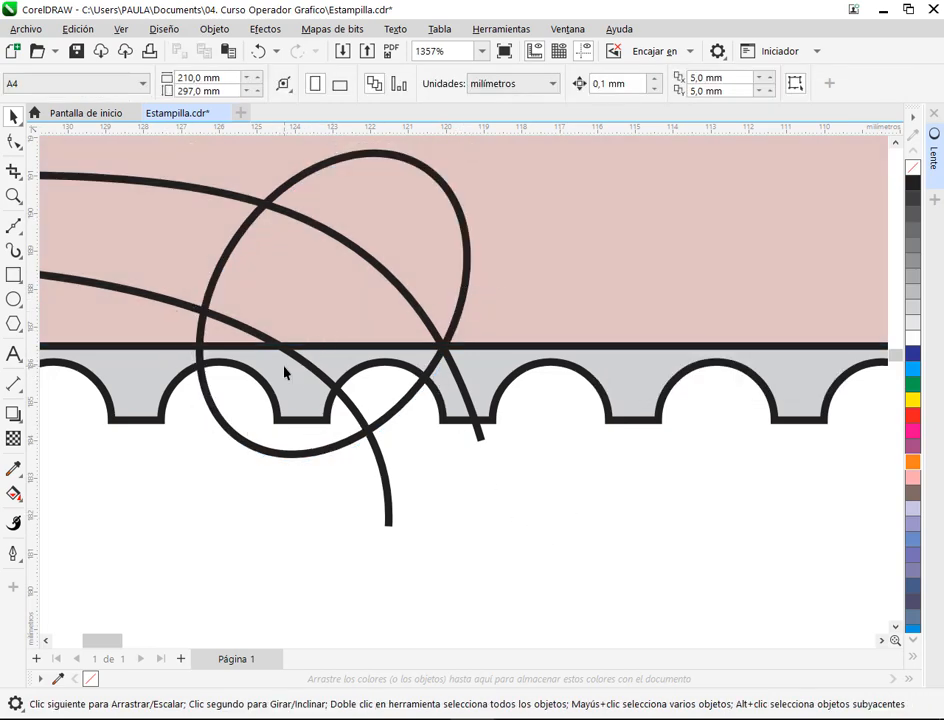
{"action": "scroll", "coordinate": [226, 343], "scroll_direction": "down", "scroll_amount": 4}
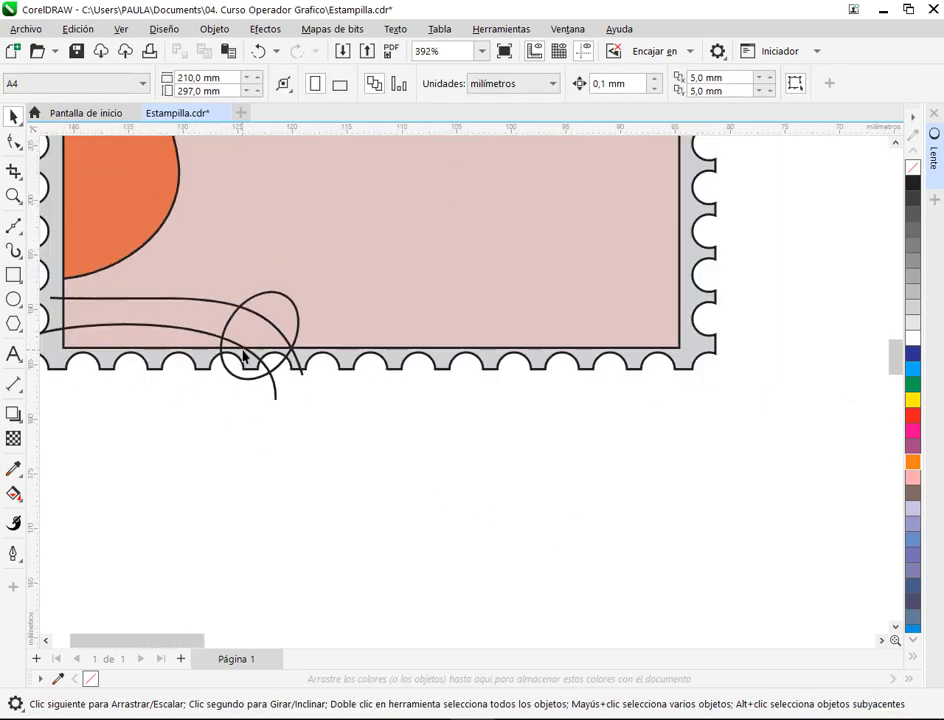
{"action": "left_click_drag", "start_coordinate": [322, 337], "coordinate": [513, 566]}
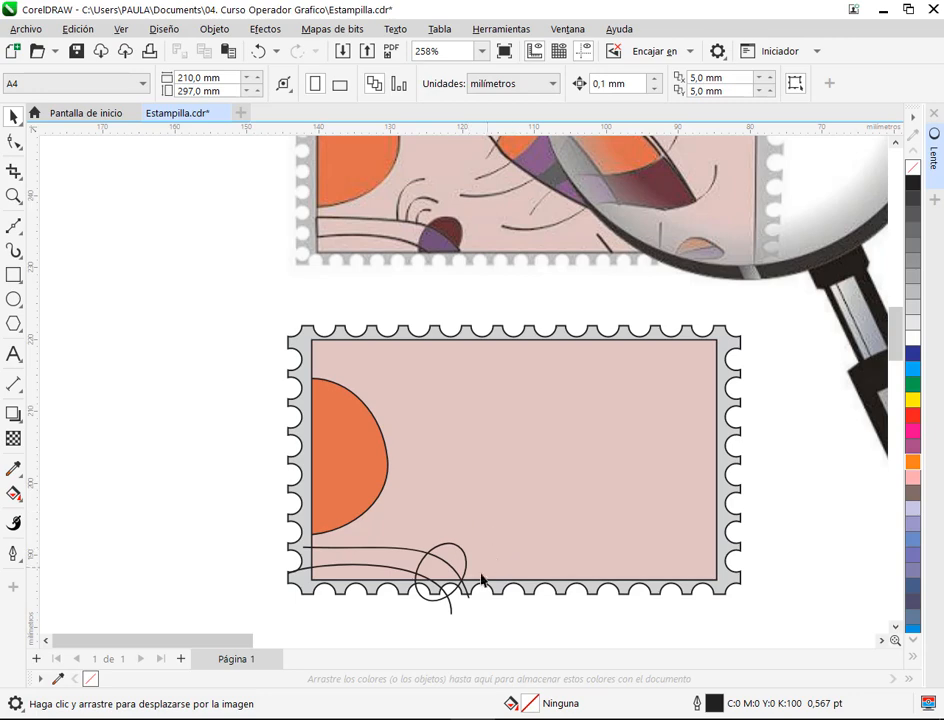
{"action": "left_click_drag", "start_coordinate": [482, 577], "coordinate": [476, 478]}
{"action": "scroll", "coordinate": [466, 455], "scroll_direction": "up", "scroll_amount": 2}
{"action": "scroll", "coordinate": [466, 455], "scroll_direction": "up", "scroll_amount": 2}
{"action": "left_click", "coordinate": [501, 396]}
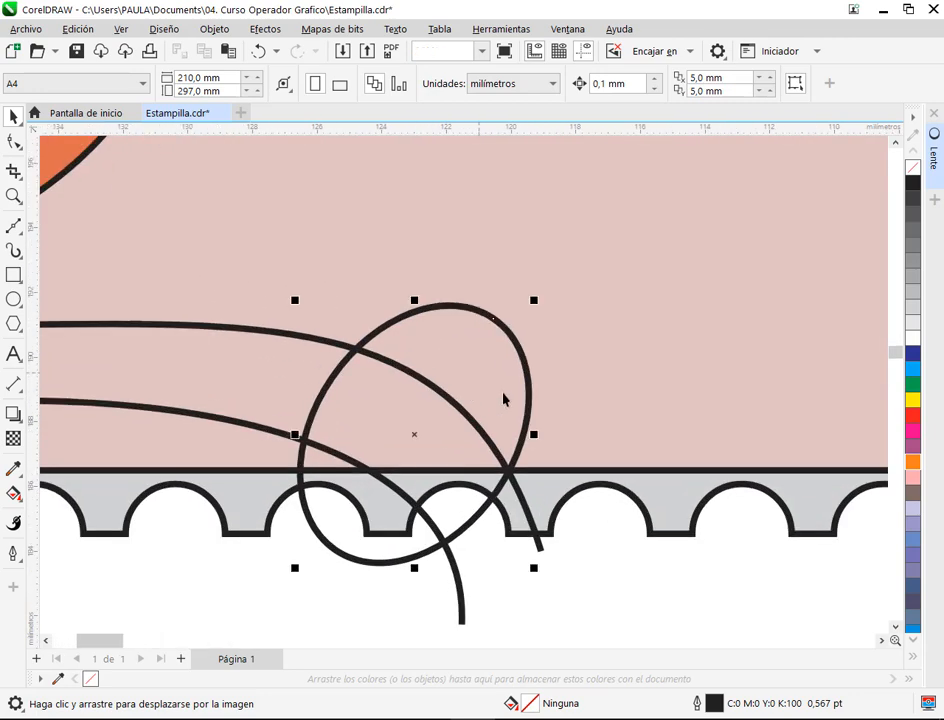
{"action": "scroll", "coordinate": [501, 396], "scroll_direction": "up", "scroll_amount": 1}
{"action": "left_click", "coordinate": [528, 360]}
{"action": "left_click_drag", "start_coordinate": [539, 300], "coordinate": [522, 281]}
{"action": "left_click", "coordinate": [567, 570]}
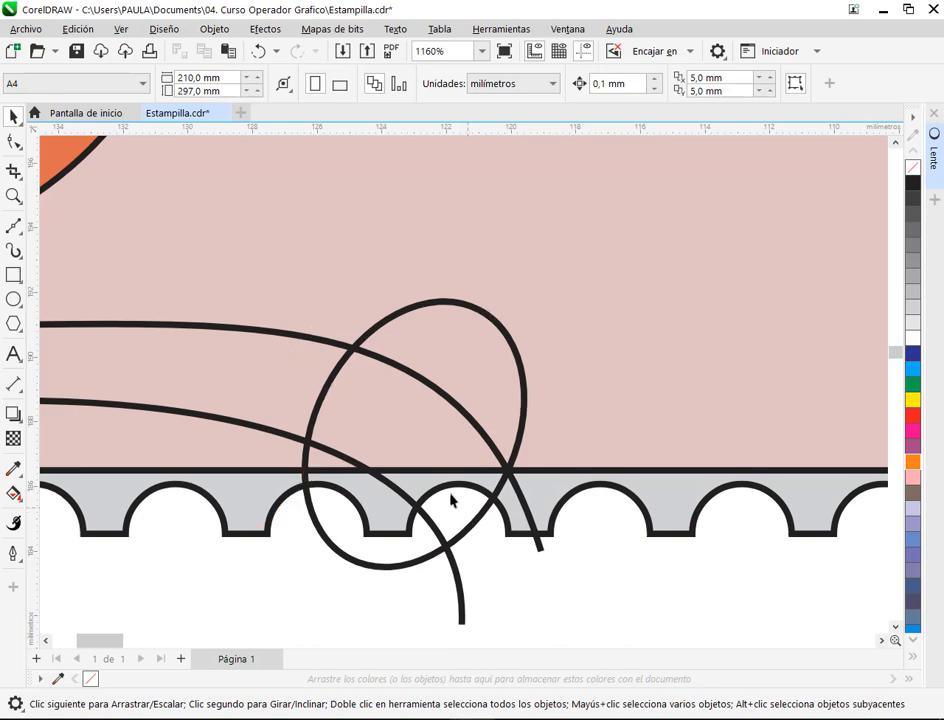
Use Smart Fill to create separate shapes from the ellipse's three regions above the inner frame's bottom line.
{"action": "left_click", "coordinate": [14, 500]}
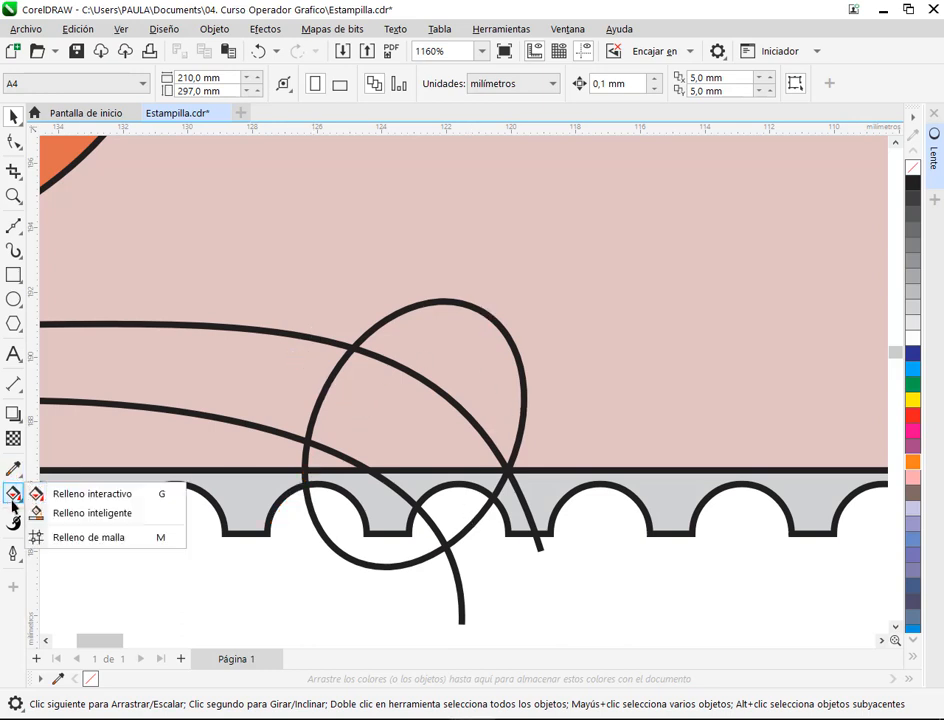
{"action": "left_click", "coordinate": [87, 513]}
{"action": "left_click", "coordinate": [318, 458]}
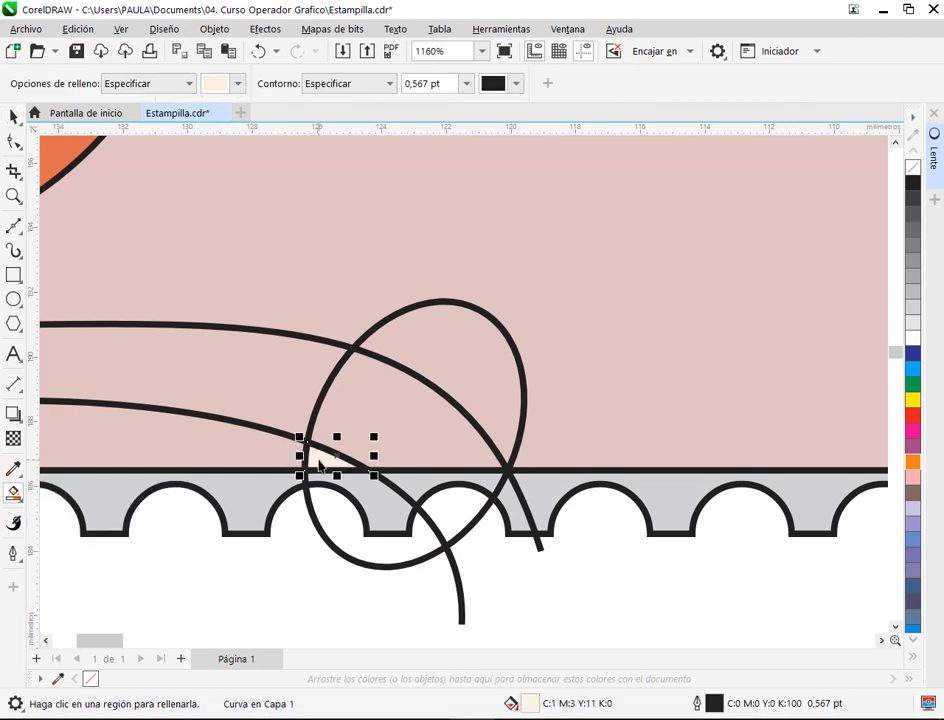
{"action": "left_click", "coordinate": [431, 428]}
{"action": "left_click", "coordinate": [491, 354]}
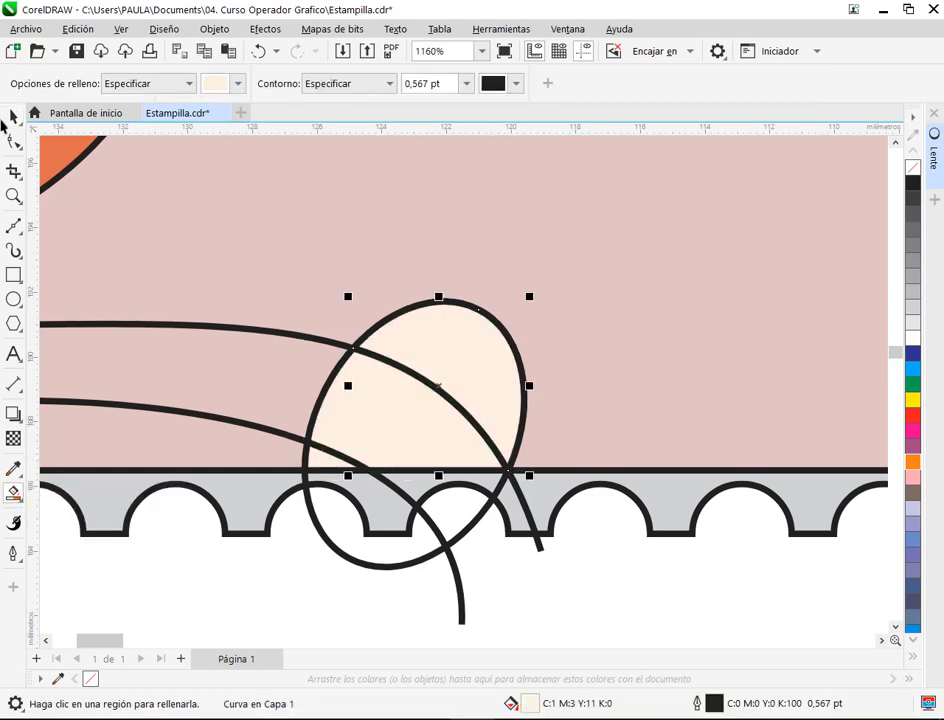
Delete the original ellipse, keeping the filled shapes above the frame line.
{"action": "key", "text": "space"}
{"action": "key", "text": "Escape"}
{"action": "left_click", "coordinate": [474, 532]}
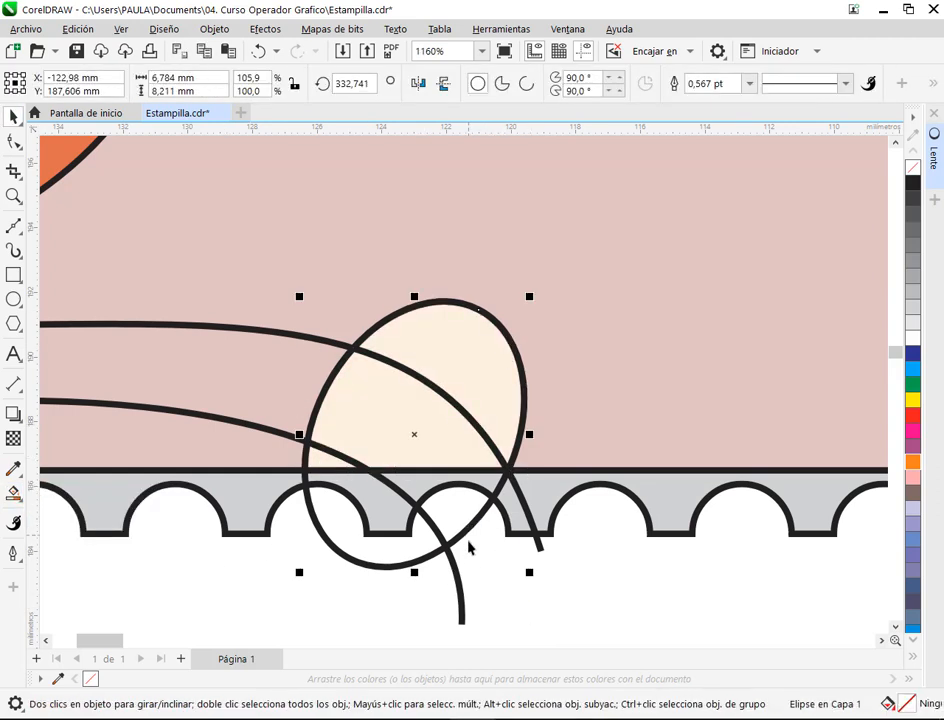
{"action": "key", "text": "Delete"}
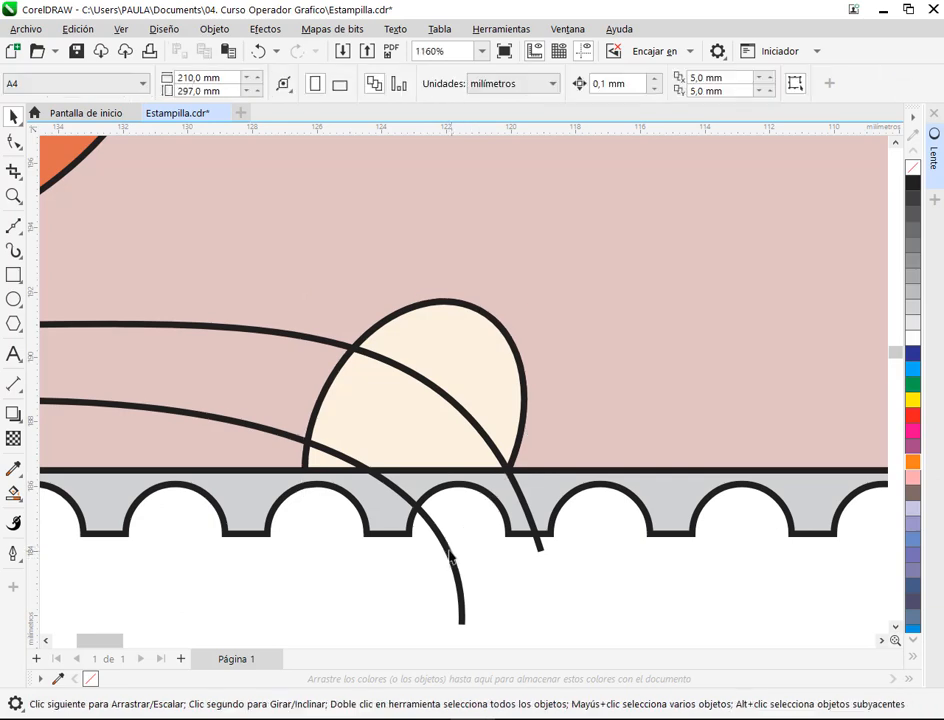
Sample the purple of the reference oval and apply it to the oval's middle region between the two curves.
{"action": "left_click", "coordinate": [327, 467]}
{"action": "scroll", "coordinate": [502, 458], "scroll_direction": "down", "scroll_amount": 3}
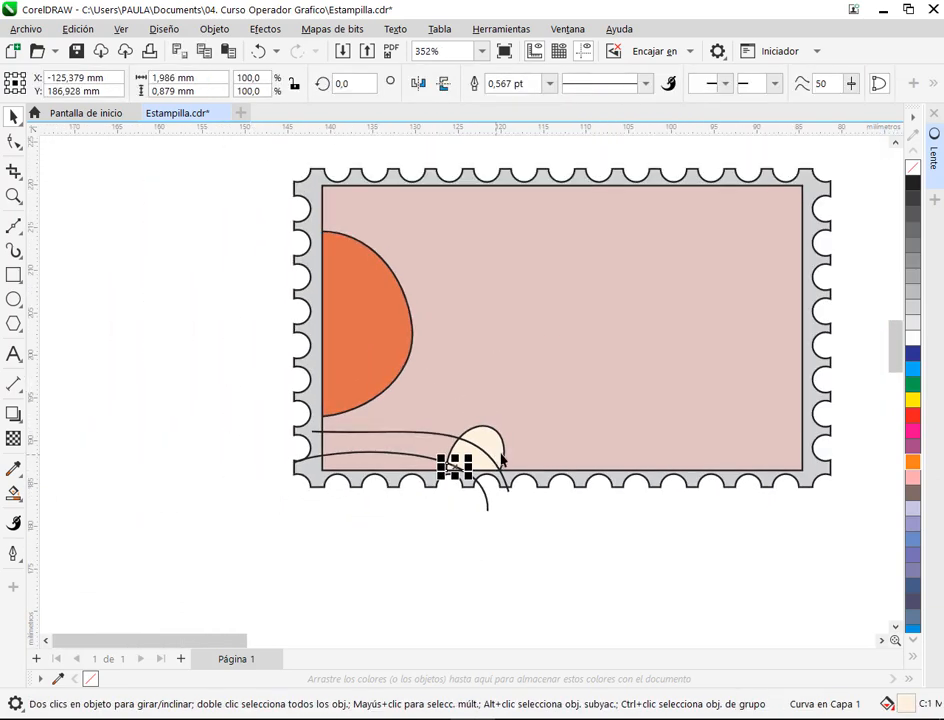
{"action": "scroll", "coordinate": [502, 458], "scroll_direction": "down", "scroll_amount": 1}
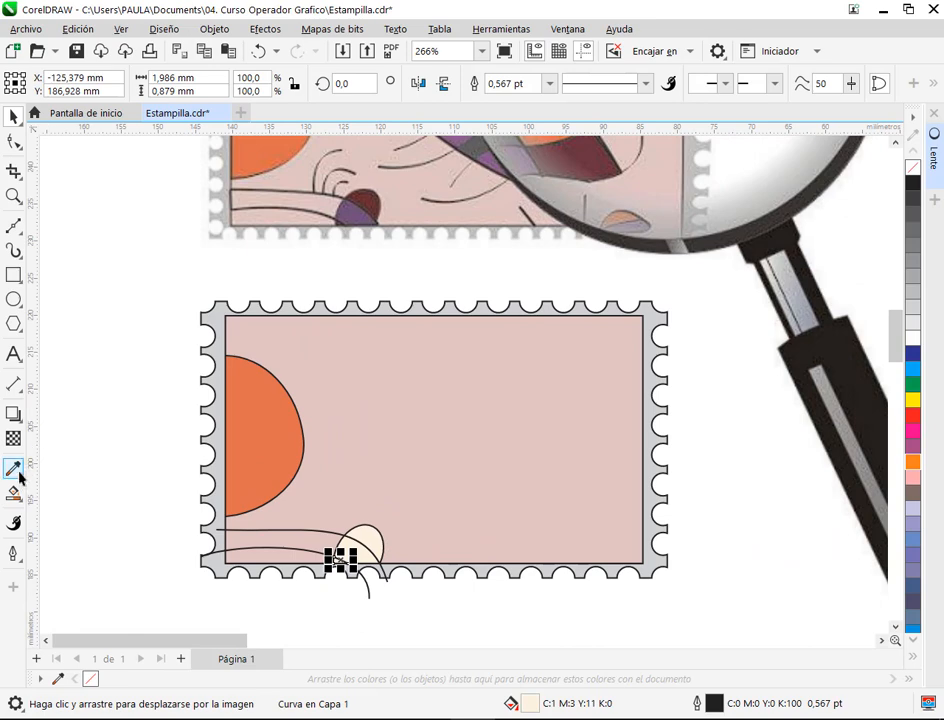
{"action": "left_click", "coordinate": [17, 472]}
{"action": "left_click", "coordinate": [354, 206]}
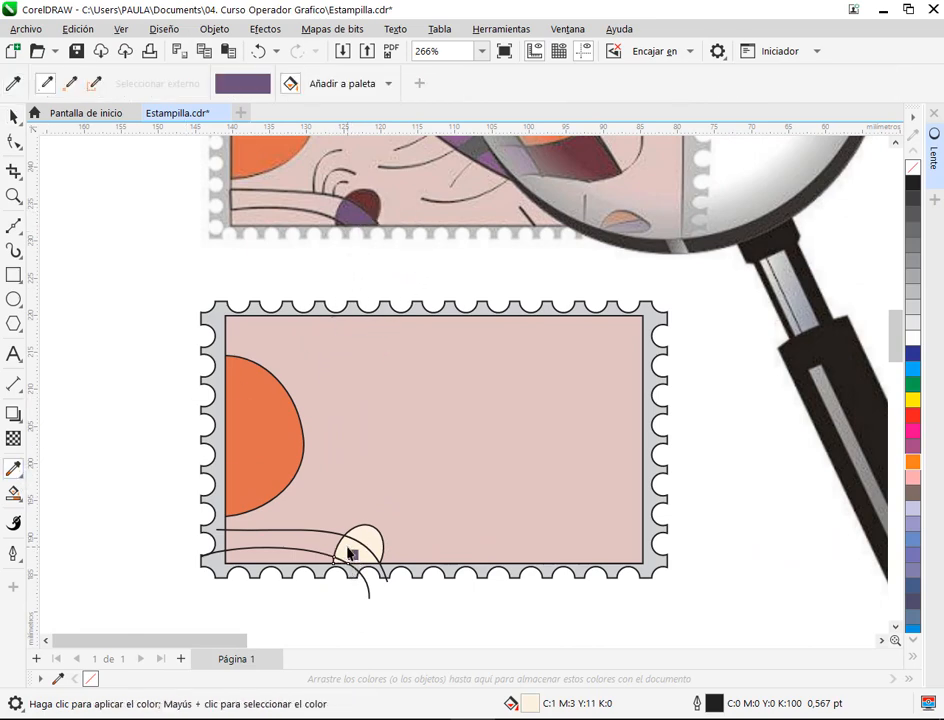
{"action": "left_click", "coordinate": [352, 553]}
Sample the dark red of the reference oval and apply it to the oval's upper region and small lower-left corner piece.
{"action": "left_click", "coordinate": [13, 83]}
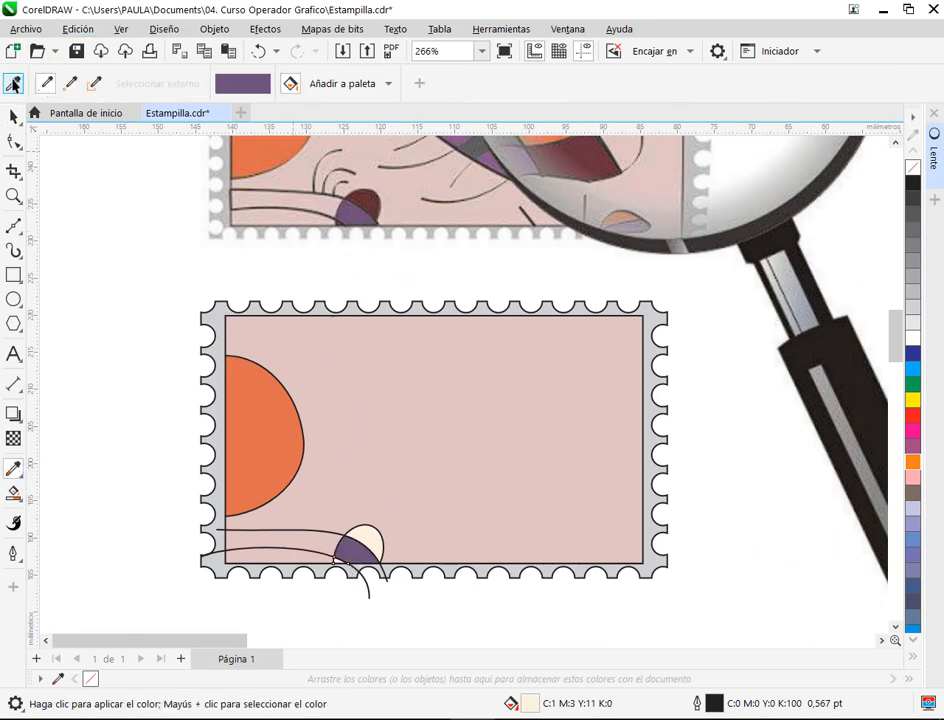
{"action": "left_click", "coordinate": [364, 206]}
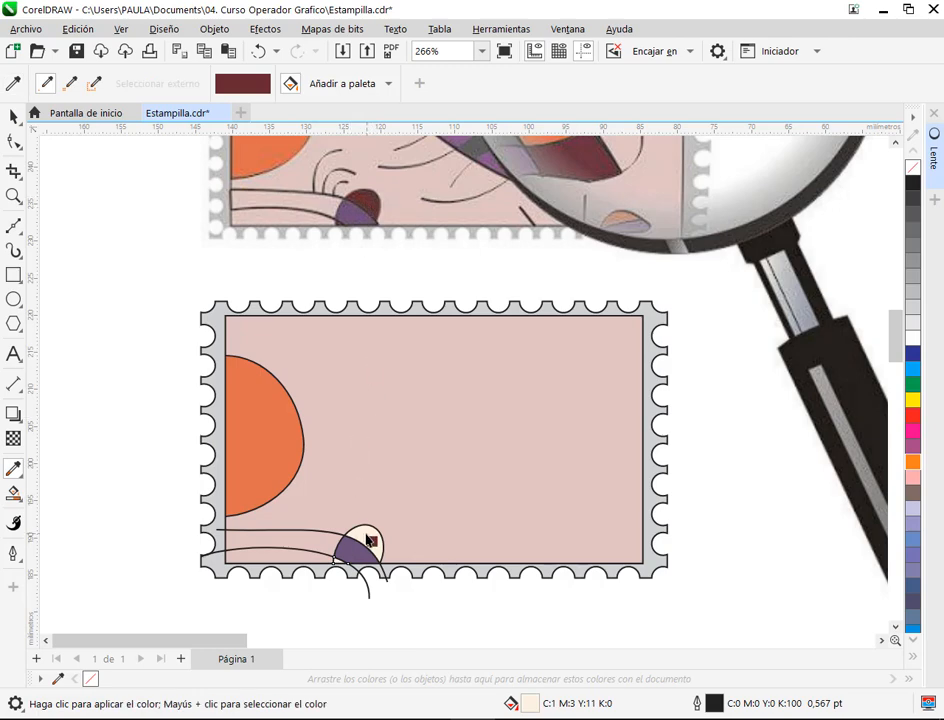
{"action": "scroll", "coordinate": [322, 617], "scroll_direction": "up", "scroll_amount": 5}
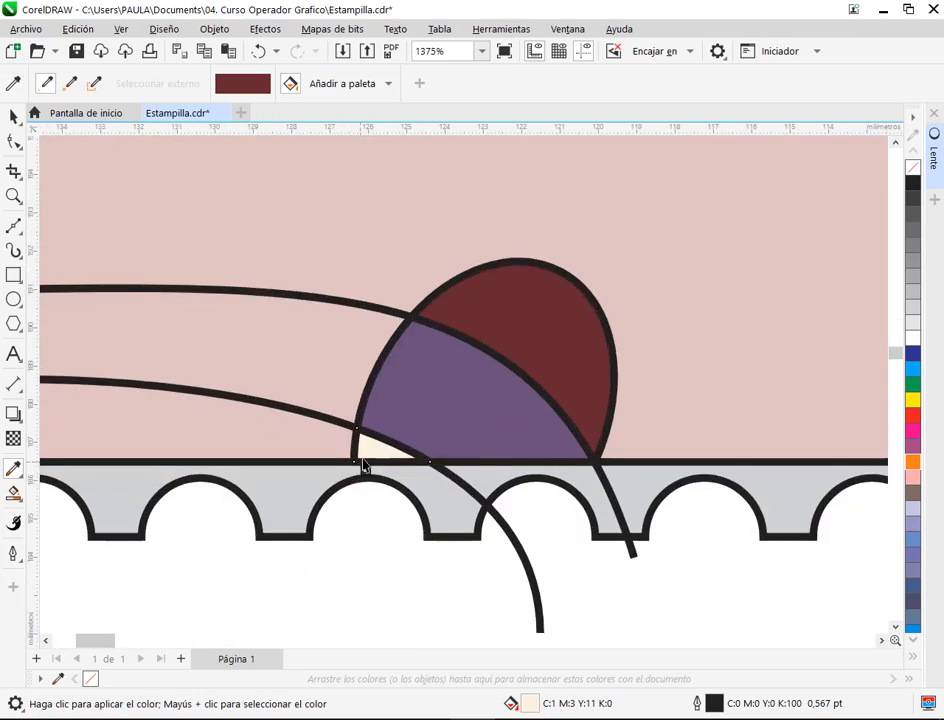
{"action": "left_click", "coordinate": [369, 455]}
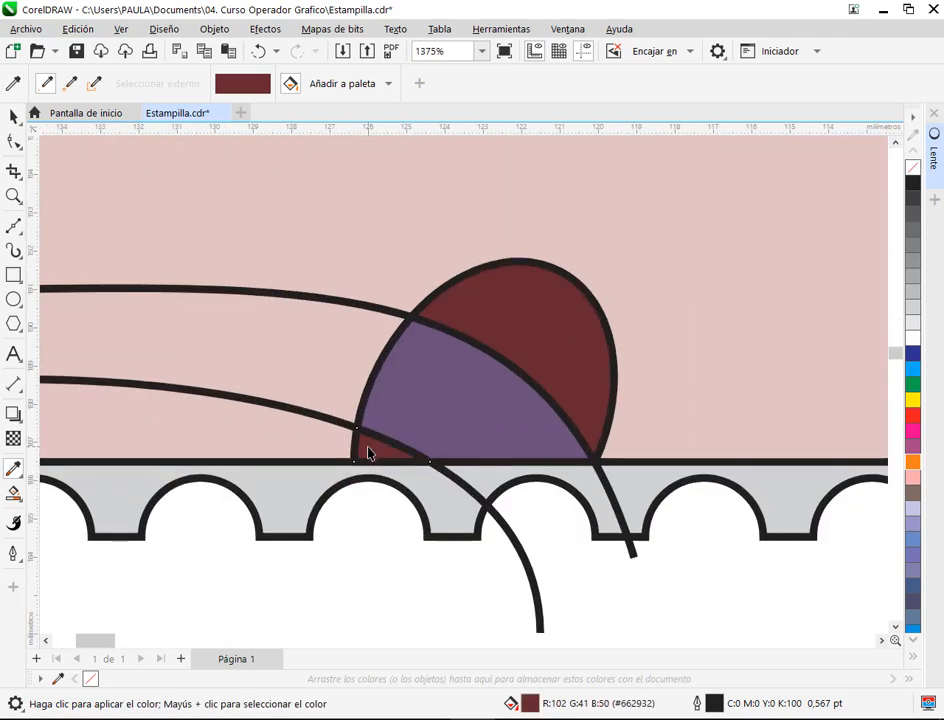
{"action": "left_click", "coordinate": [8, 118]}
{"action": "key", "text": "Tab"}
{"action": "scroll", "coordinate": [482, 448], "scroll_direction": "down", "scroll_amount": 3}
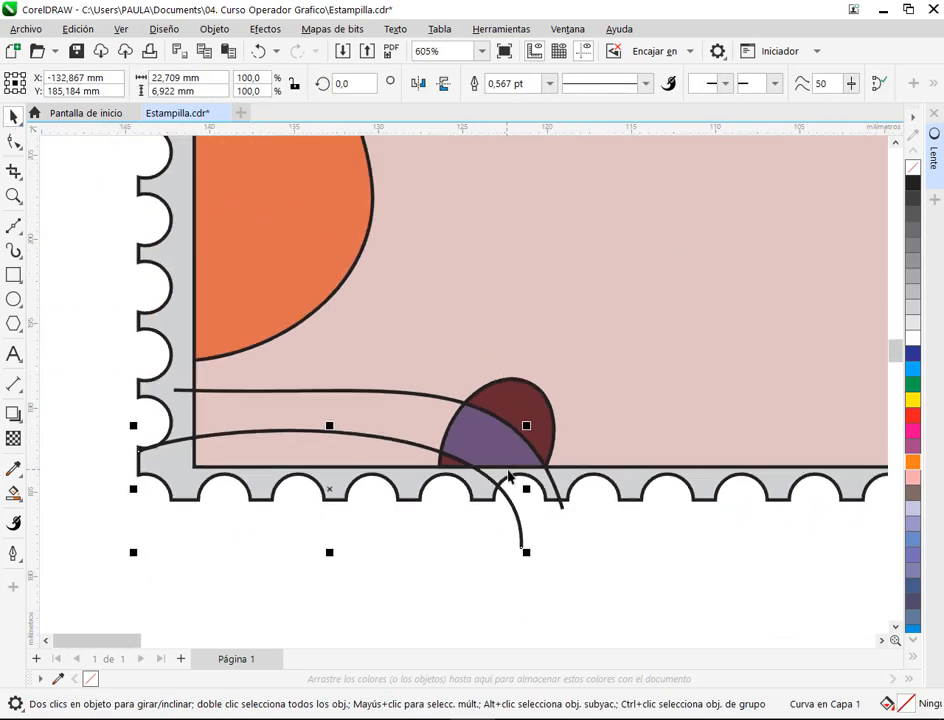
{"action": "scroll", "coordinate": [510, 478], "scroll_direction": "down", "scroll_amount": 3}
{"action": "left_click", "coordinate": [388, 393]}
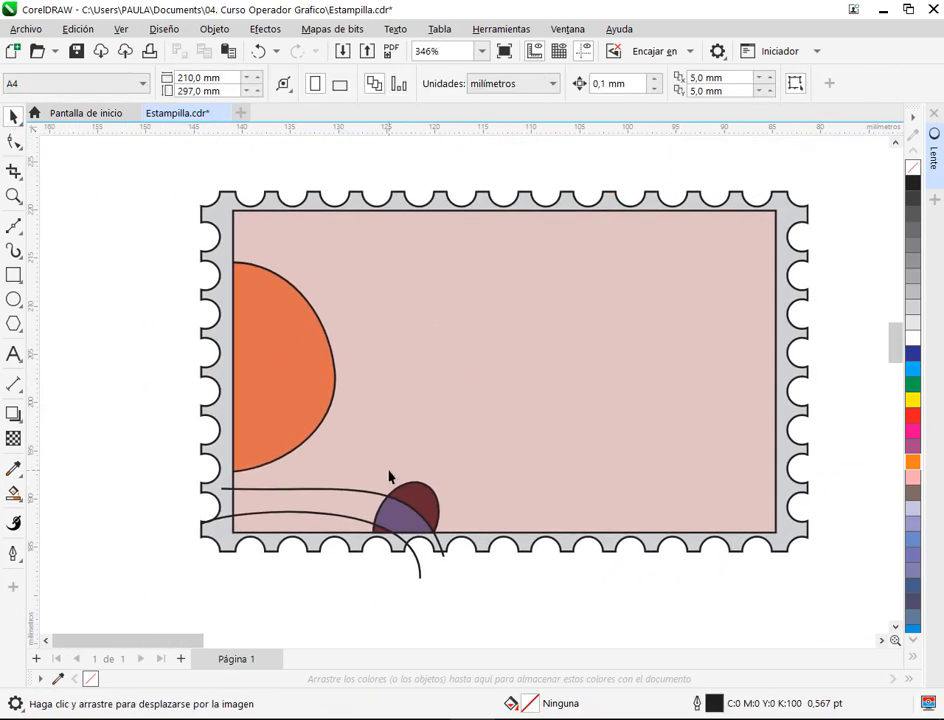
{"action": "scroll", "coordinate": [390, 477], "scroll_direction": "down", "scroll_amount": 1}
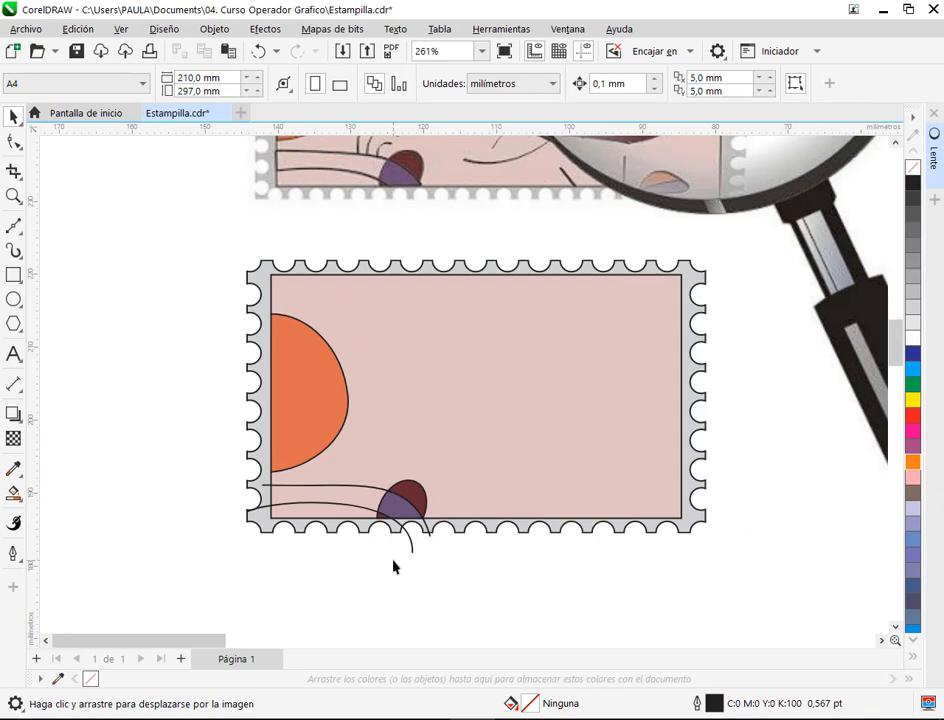
{"action": "scroll", "coordinate": [393, 560], "scroll_direction": "up", "scroll_amount": 3}
{"action": "left_click", "coordinate": [440, 510]}
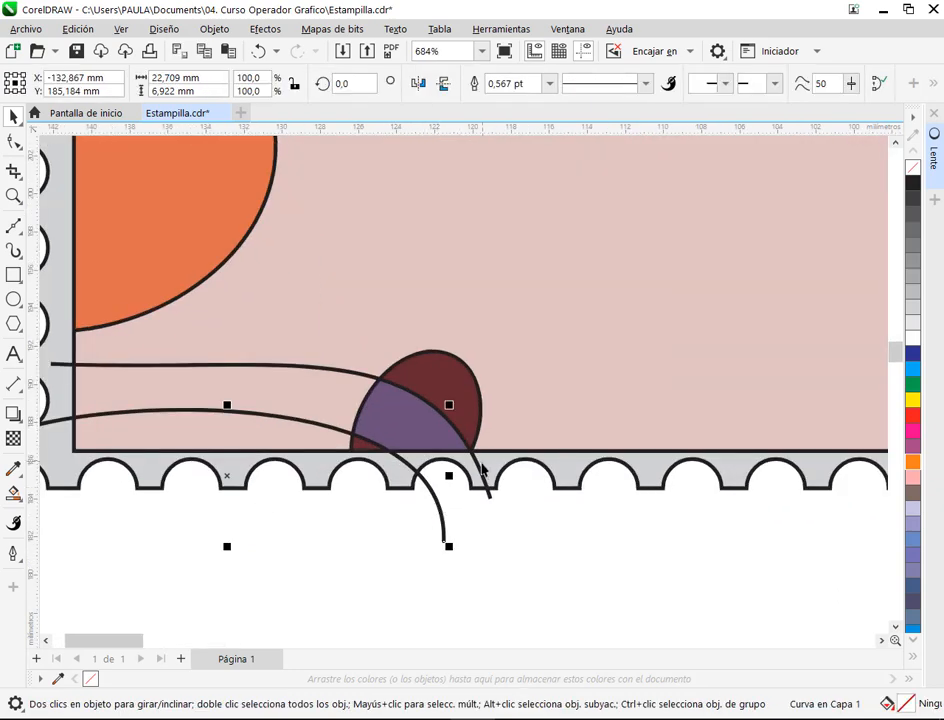
{"action": "left_click", "coordinate": [480, 472], "text": "shift"}
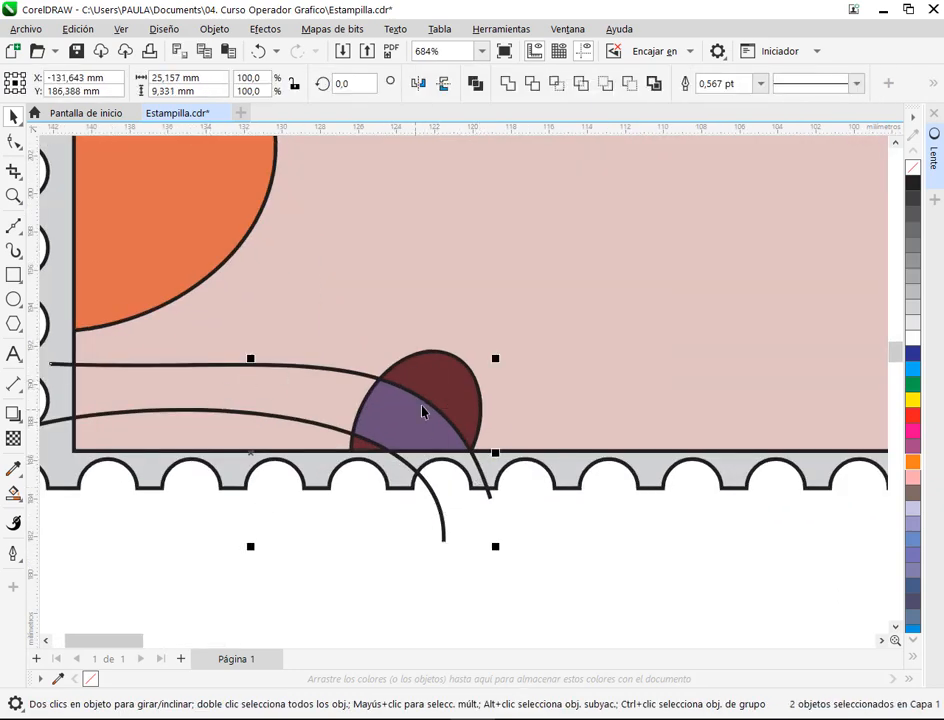
{"action": "scroll", "coordinate": [422, 410], "scroll_direction": "down", "scroll_amount": 1}
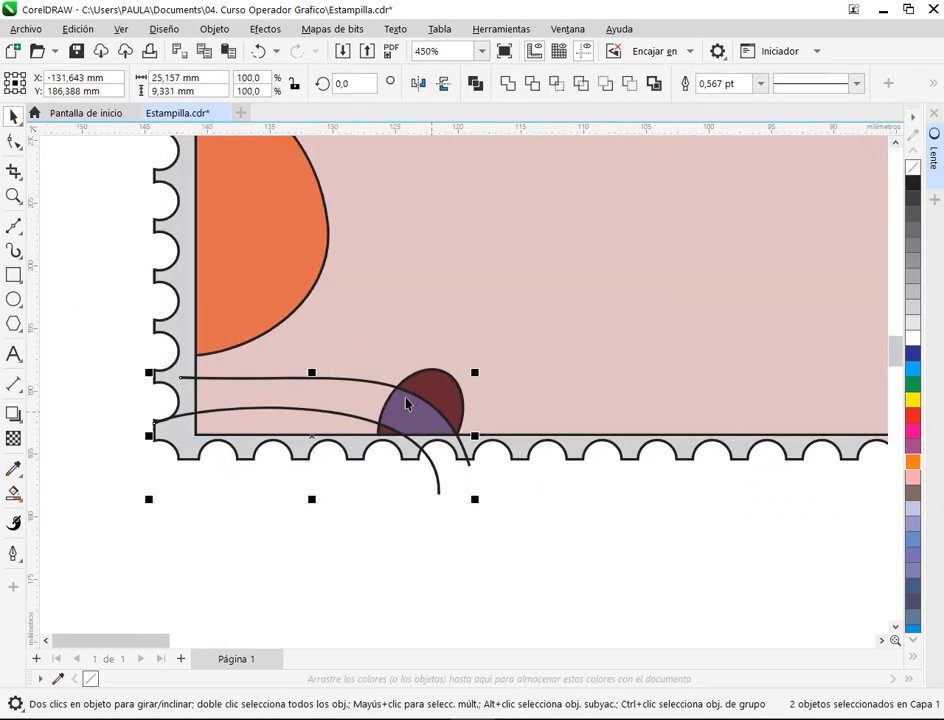
{"action": "left_click", "coordinate": [238, 541]}
{"action": "left_click_drag", "start_coordinate": [131, 579], "coordinate": [605, 330]}
{"action": "left_click", "coordinate": [152, 480]}
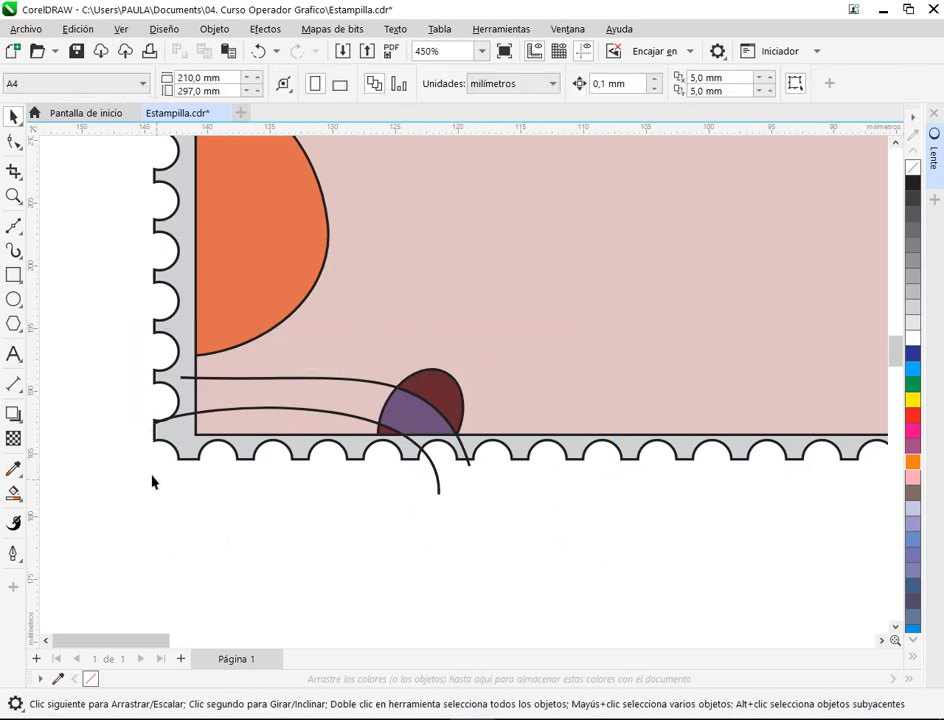
Switch to the Google Meet call to check its chat messages, and return to the CorelDRAW drawing.
{"action": "mouse_move", "coordinate": [245, 718]}
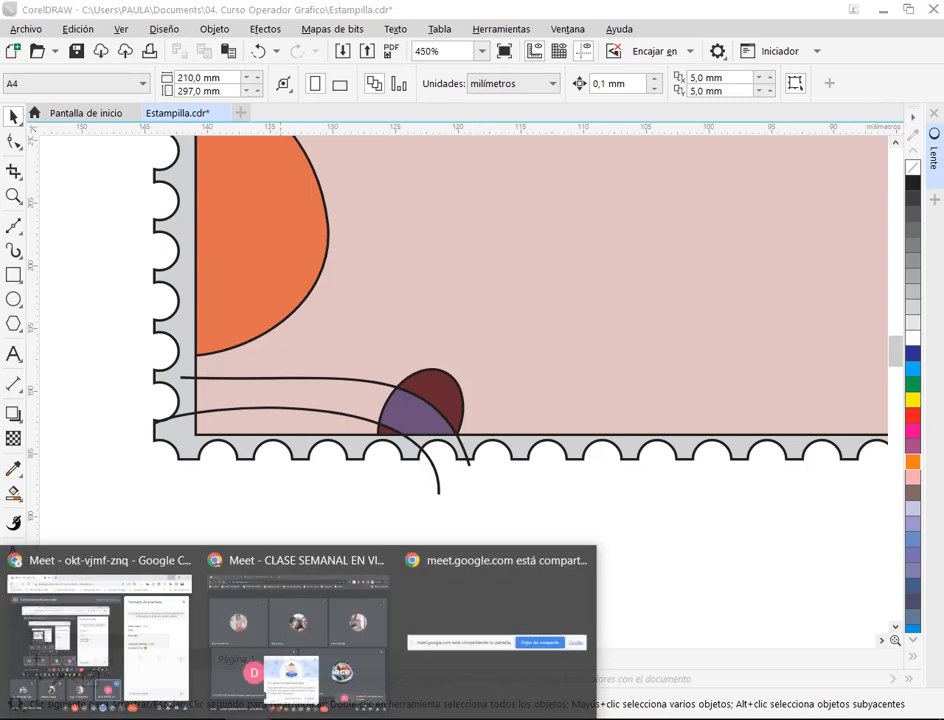
{"action": "left_click", "coordinate": [115, 640]}
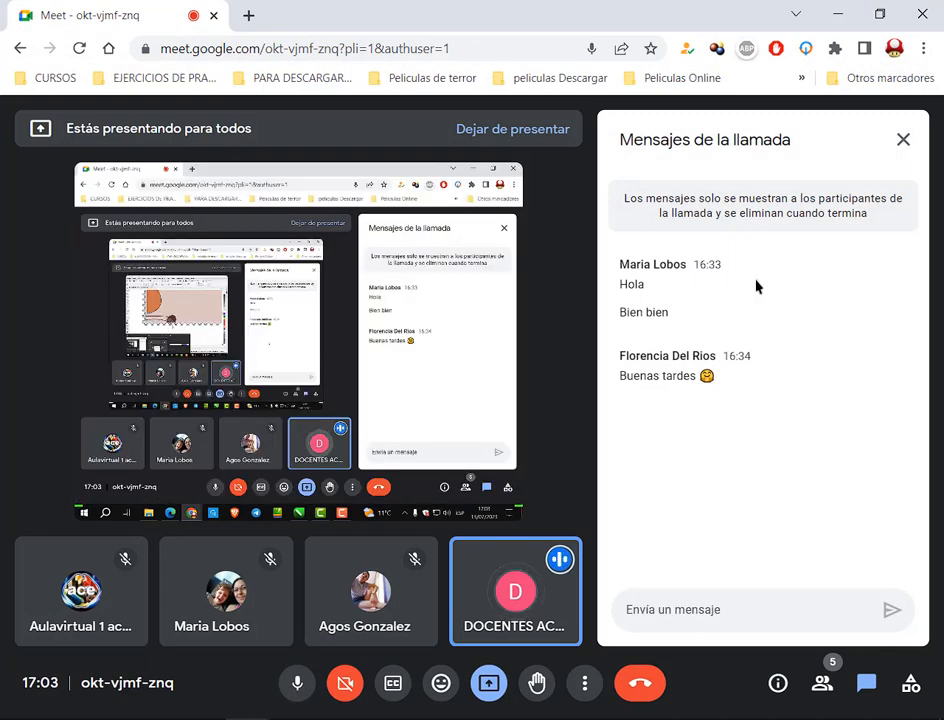
{"action": "left_click", "coordinate": [838, 12]}
Draw a straight Bézier segment about 8 mm long, slanting up and right from the band's upper curve below the orange semicircle.
{"action": "scroll", "coordinate": [398, 378], "scroll_direction": "down", "scroll_amount": 4}
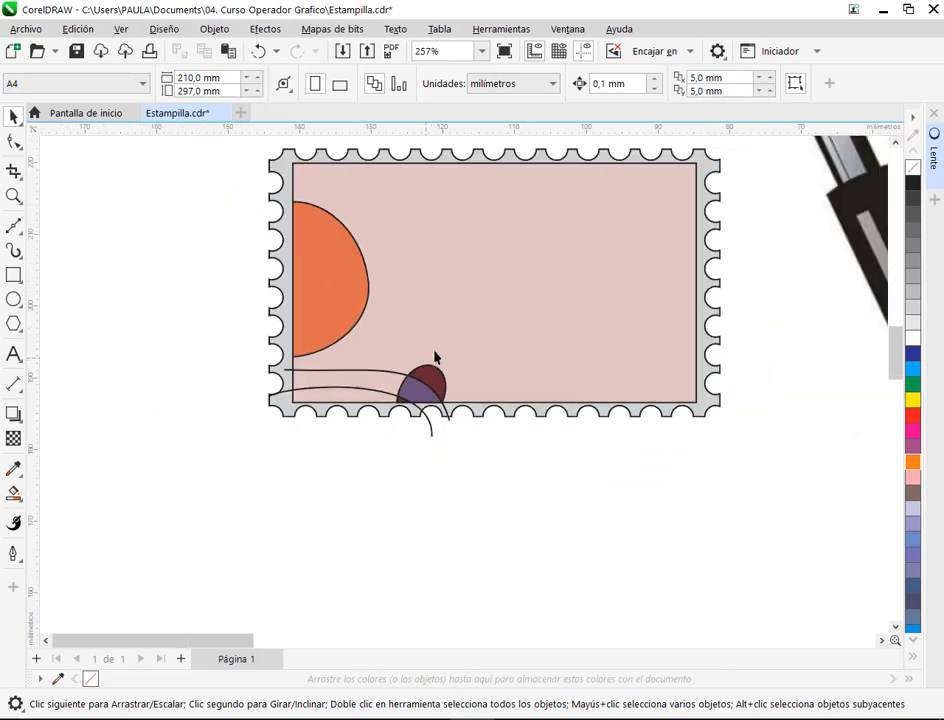
{"action": "left_click_drag", "start_coordinate": [466, 324], "coordinate": [412, 467]}
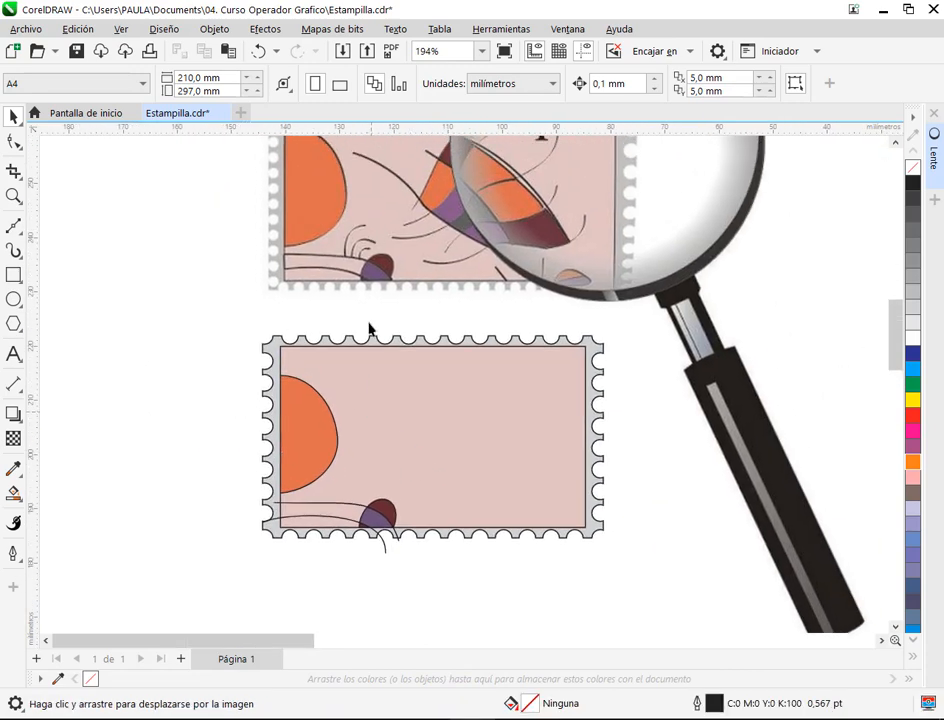
{"action": "left_click", "coordinate": [16, 226]}
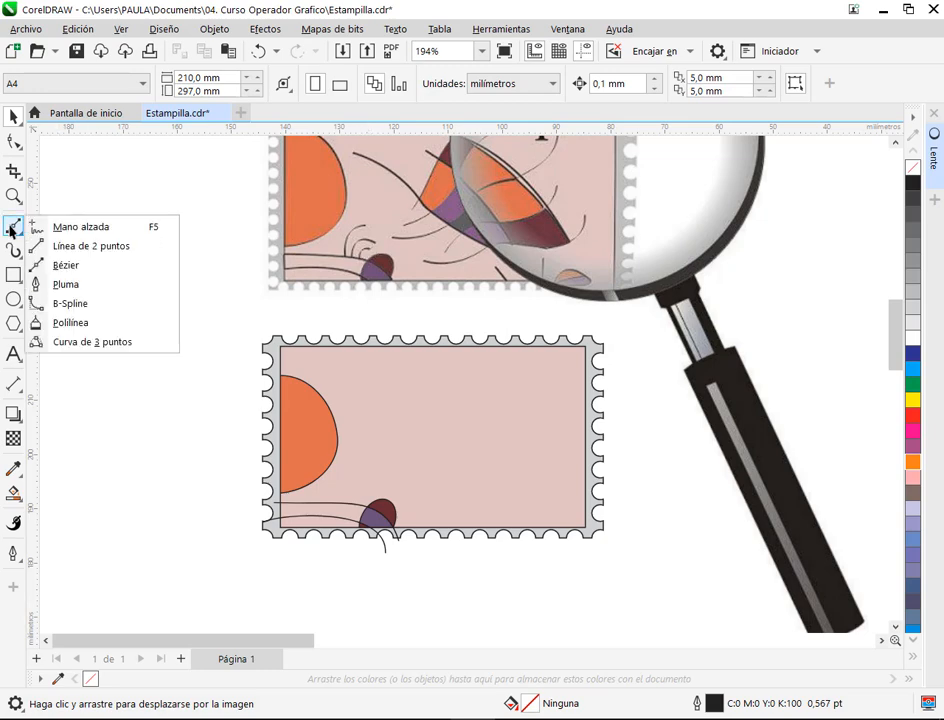
{"action": "left_click", "coordinate": [105, 265]}
{"action": "scroll", "coordinate": [316, 458], "scroll_direction": "up", "scroll_amount": 3}
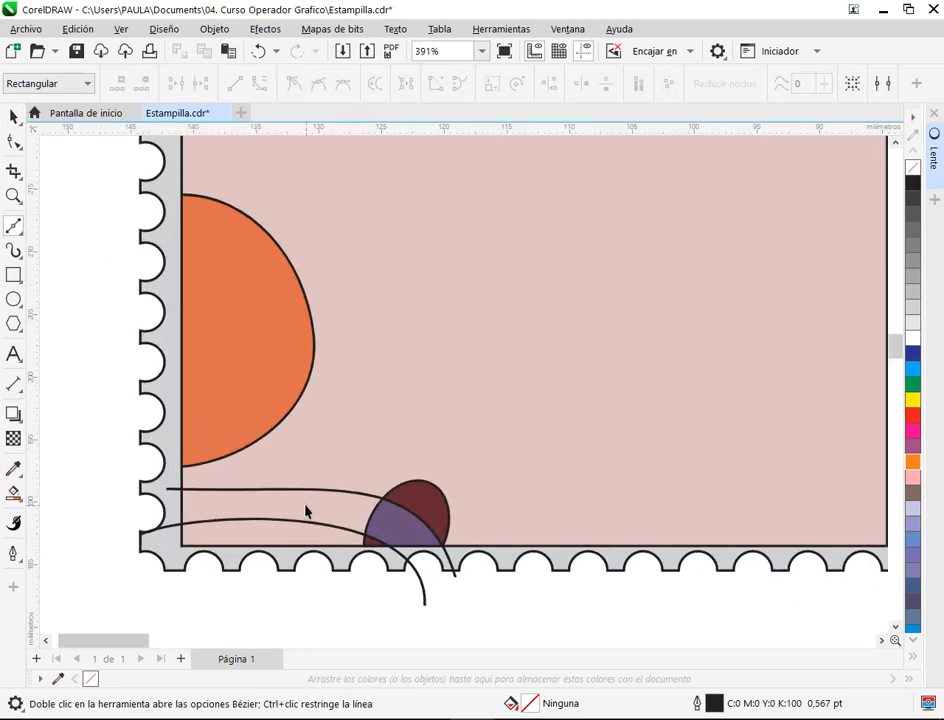
{"action": "scroll", "coordinate": [306, 512], "scroll_direction": "up", "scroll_amount": 3}
{"action": "left_click", "coordinate": [297, 474]}
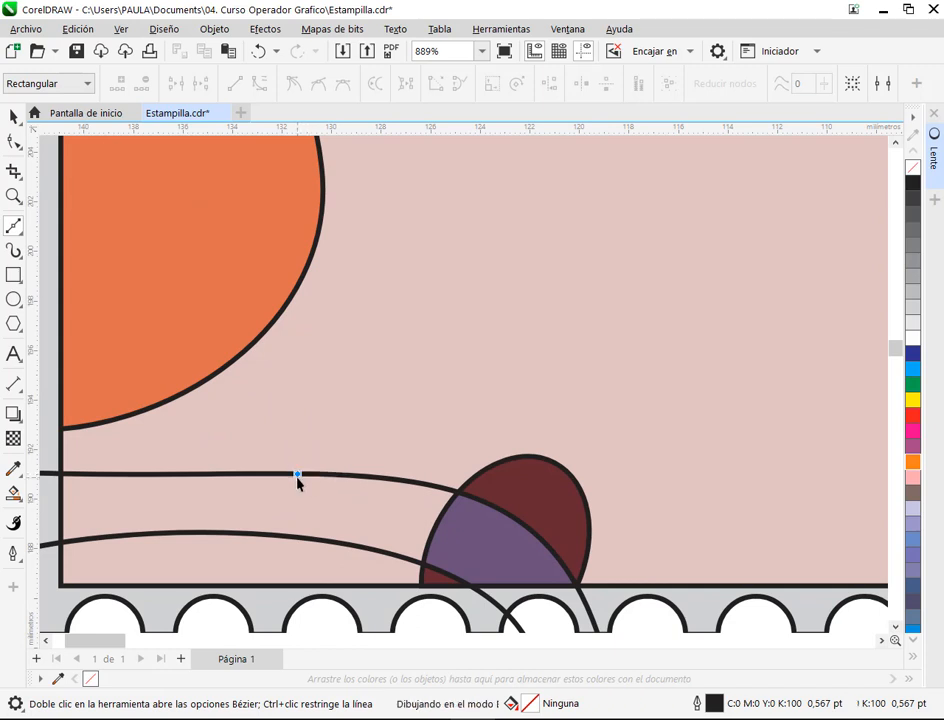
{"action": "left_click", "coordinate": [393, 297]}
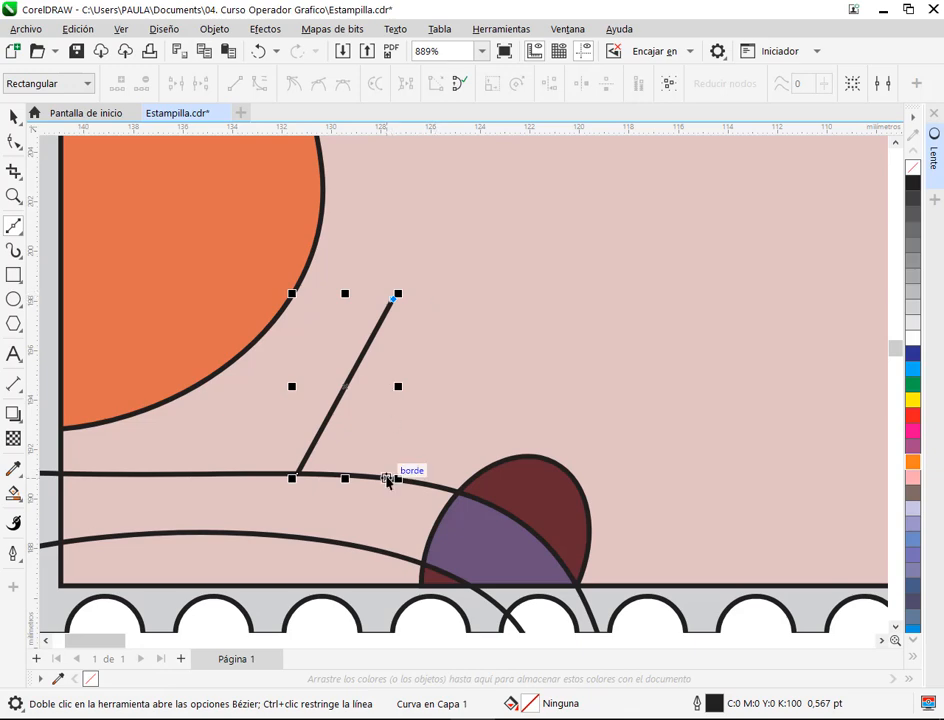
Try to draw a second slanted Bézier line up from the band's upper curve, and delete the whole connected path.
{"action": "scroll", "coordinate": [445, 293], "scroll_direction": "down", "scroll_amount": 3}
{"action": "scroll", "coordinate": [433, 425], "scroll_direction": "up", "scroll_amount": 3}
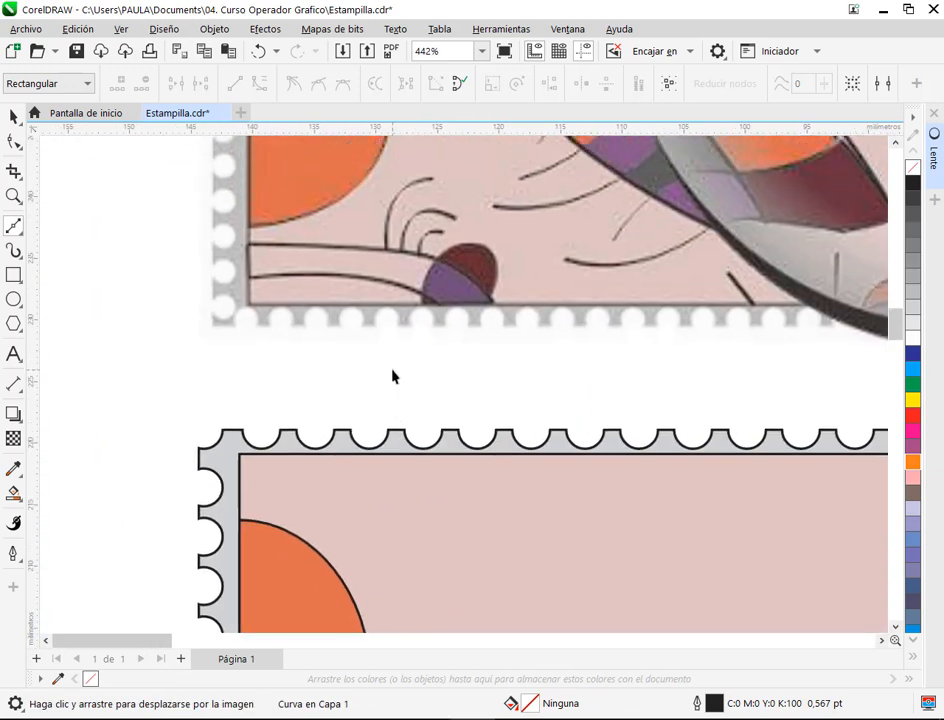
{"action": "scroll", "coordinate": [406, 167], "scroll_direction": "down", "scroll_amount": 3}
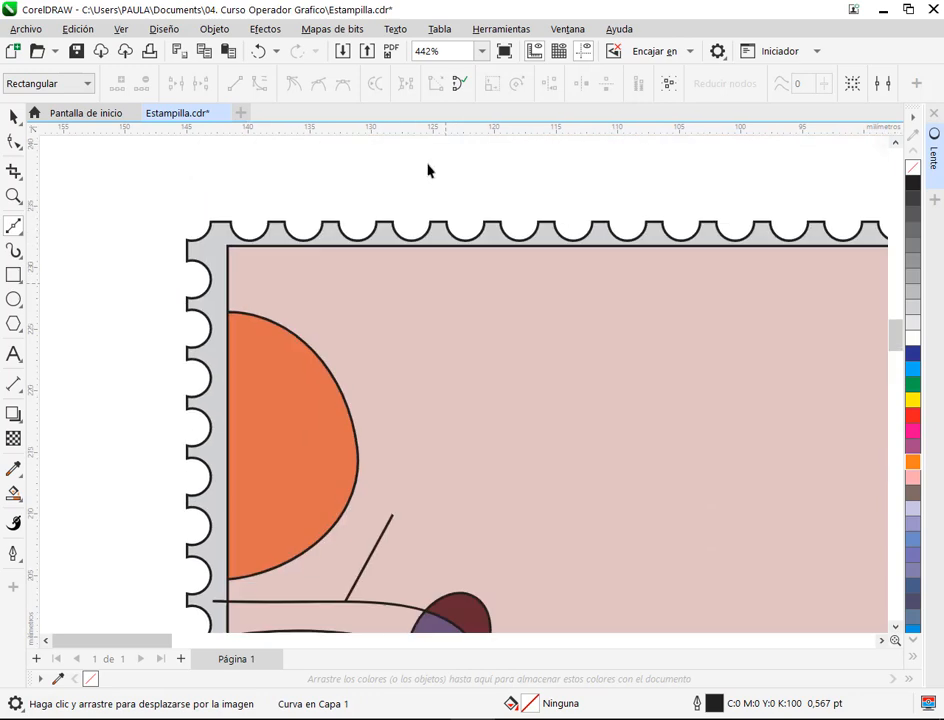
{"action": "scroll", "coordinate": [360, 450], "scroll_direction": "up", "scroll_amount": 4}
{"action": "left_click", "coordinate": [357, 438]}
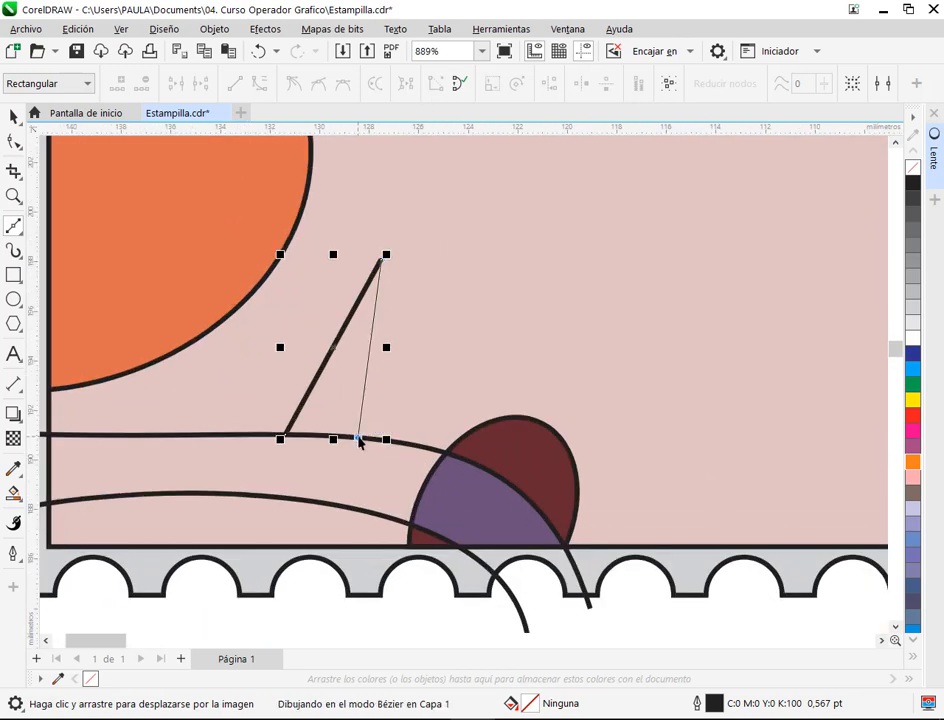
{"action": "left_click", "coordinate": [483, 347]}
{"action": "key", "text": "space"}
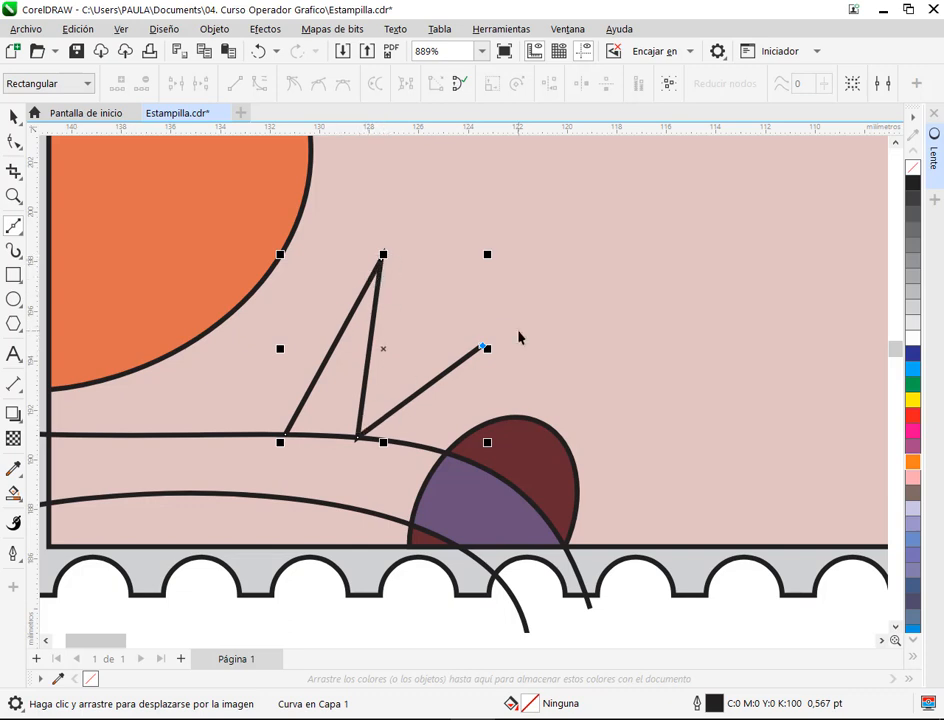
{"action": "key", "text": "Delete"}
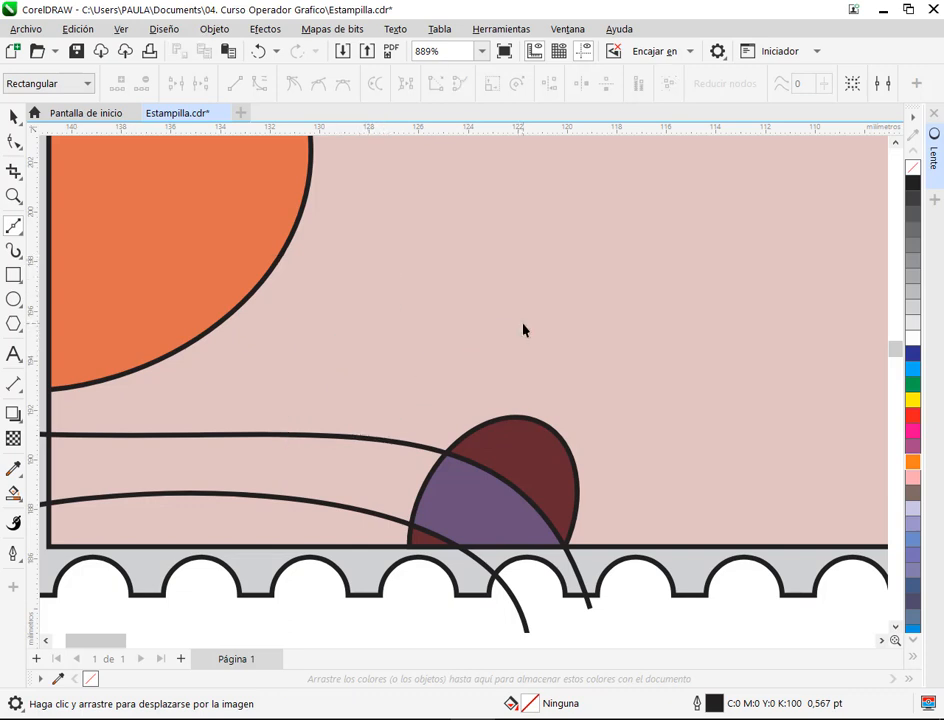
Draw three separate two-point lines slanting up and right from the band's upper curve, the tallest about 9 mm and the shortest about 4 mm long.
{"action": "left_click", "coordinate": [18, 228]}
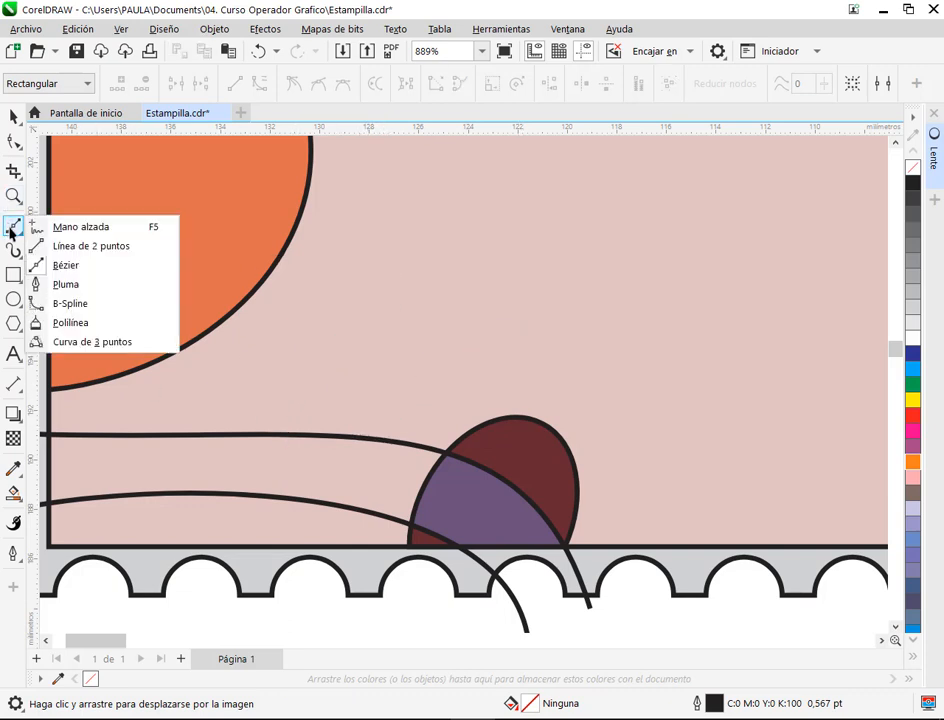
{"action": "left_click", "coordinate": [93, 246]}
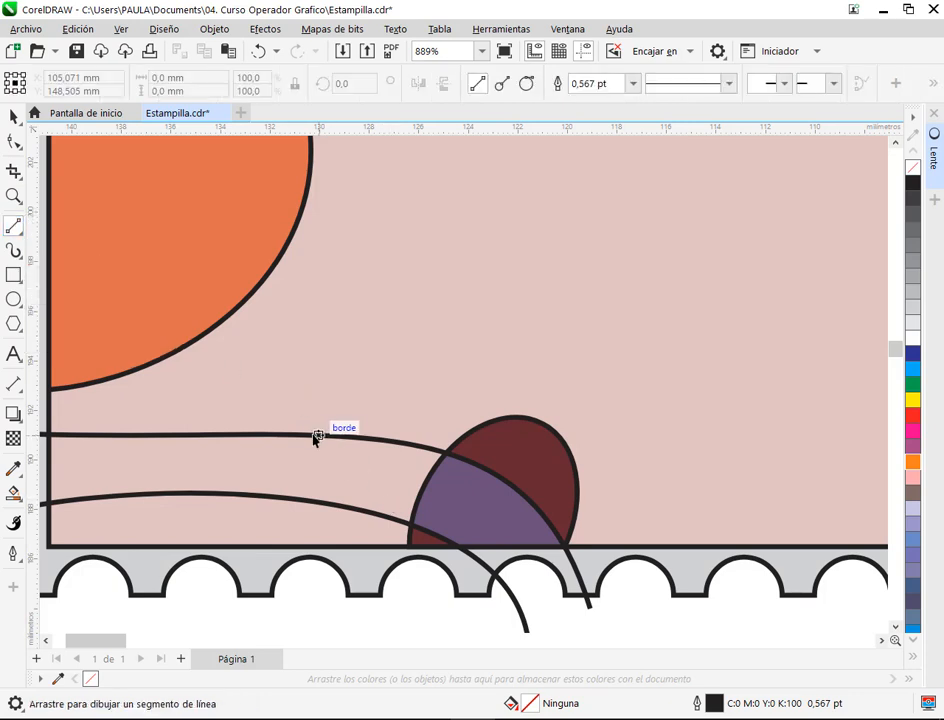
{"action": "left_click_drag", "start_coordinate": [304, 432], "coordinate": [369, 214]}
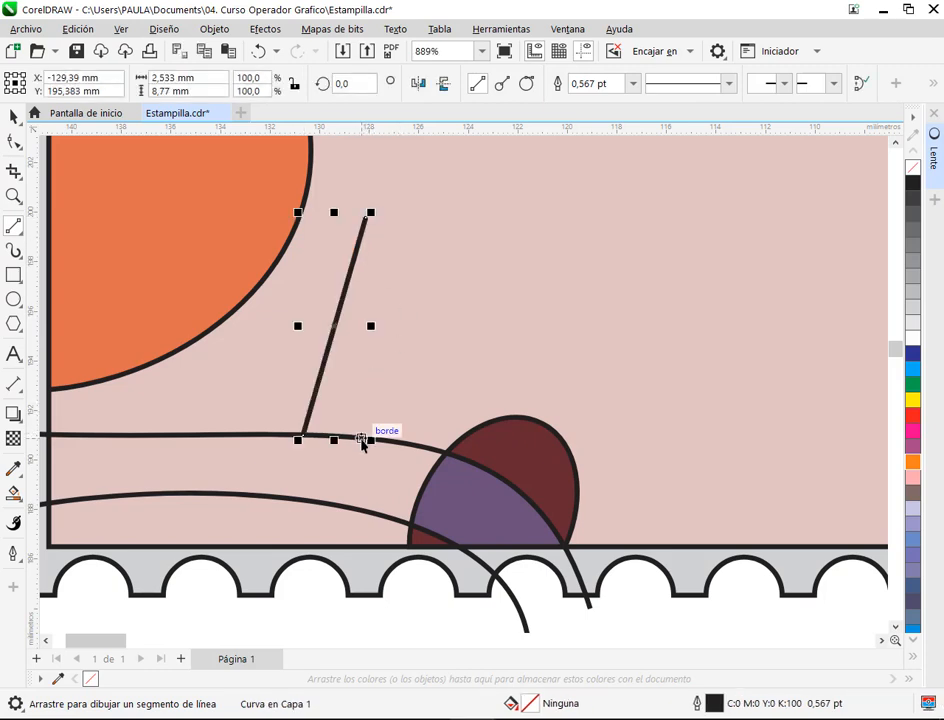
{"action": "left_click_drag", "start_coordinate": [362, 443], "coordinate": [414, 286]}
{"action": "left_click_drag", "start_coordinate": [387, 441], "coordinate": [455, 359]}
{"action": "scroll", "coordinate": [455, 362], "scroll_direction": "down", "scroll_amount": 5}
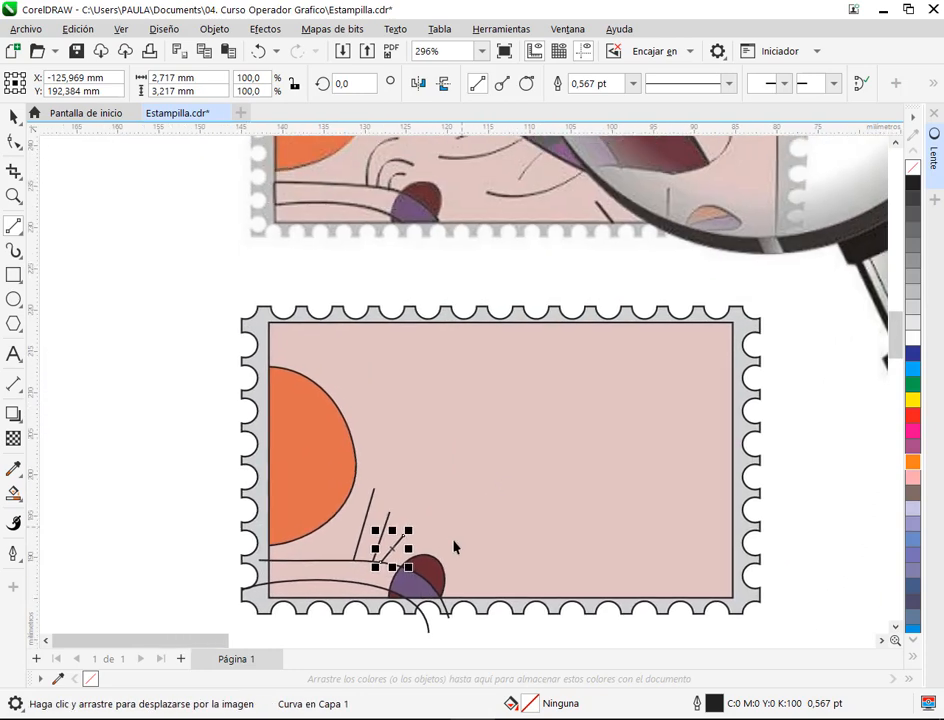
{"action": "left_click_drag", "start_coordinate": [453, 547], "coordinate": [446, 558]}
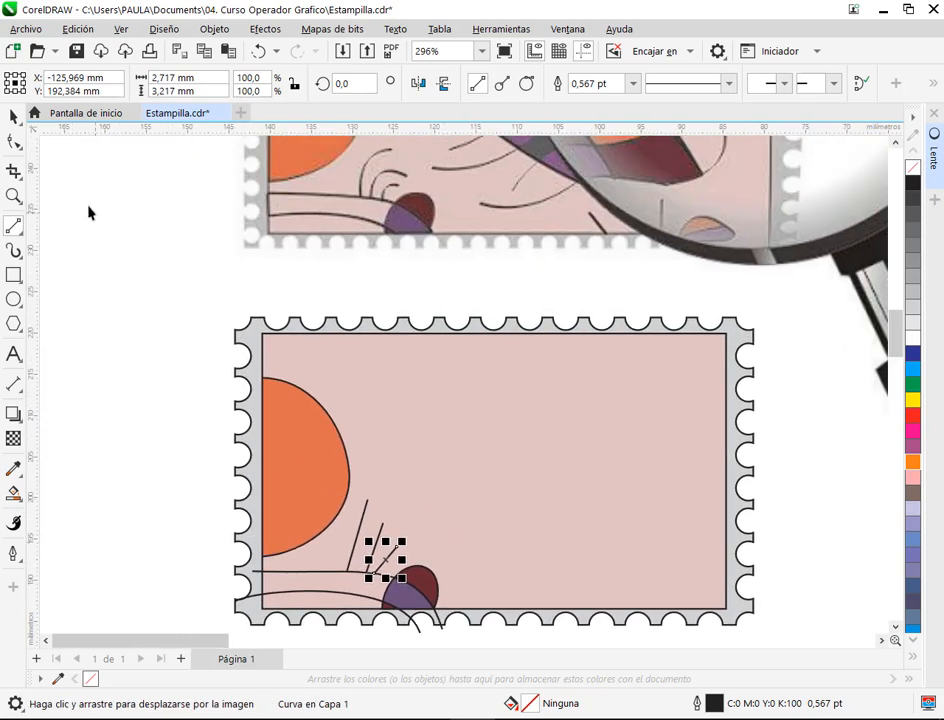
Move the tallest line closer to the other two and place its lower end node on the band's upper curve.
{"action": "left_click", "coordinate": [14, 142]}
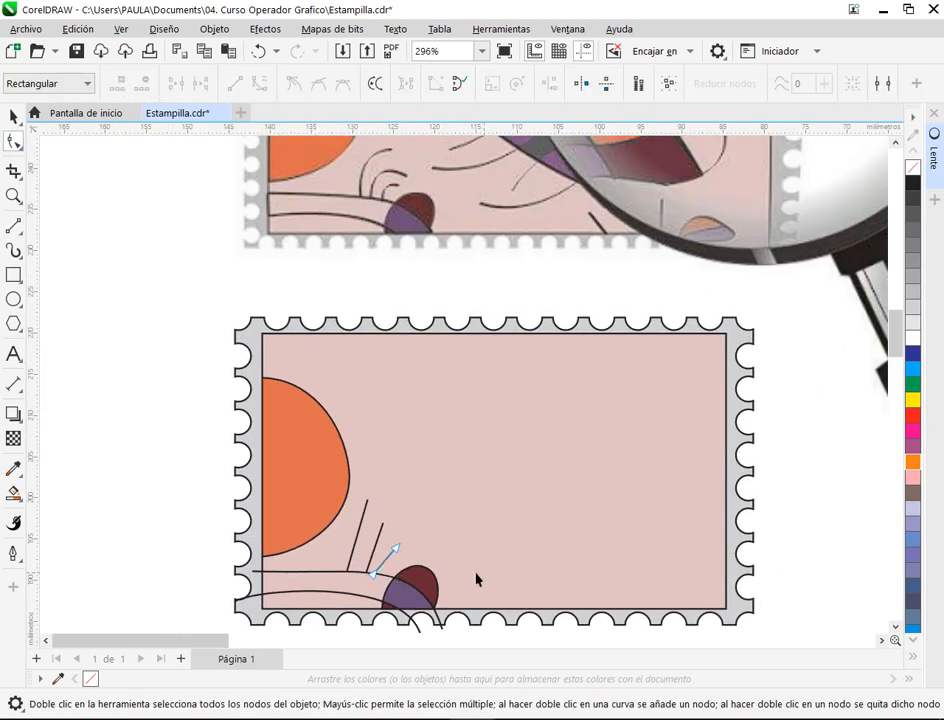
{"action": "left_click", "coordinate": [398, 568]}
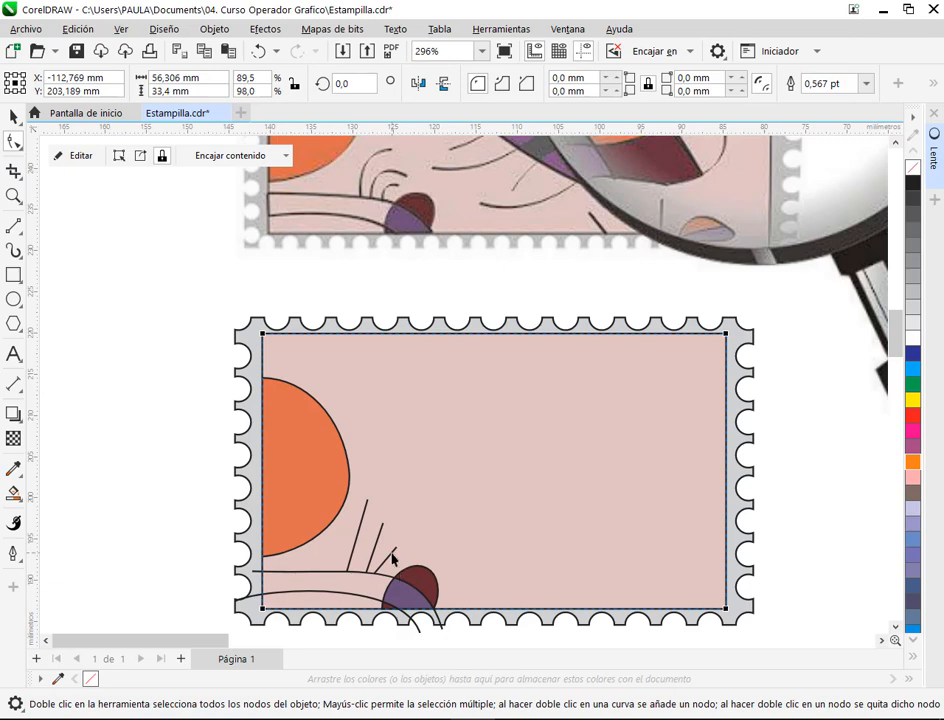
{"action": "left_click", "coordinate": [393, 561]}
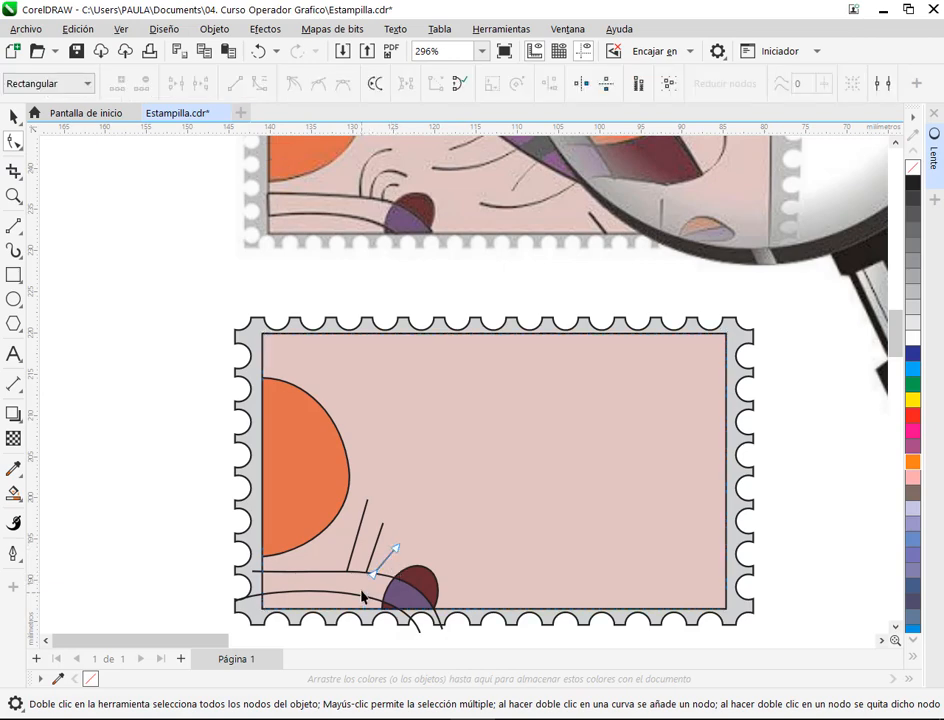
{"action": "scroll", "coordinate": [362, 597], "scroll_direction": "up", "scroll_amount": 5}
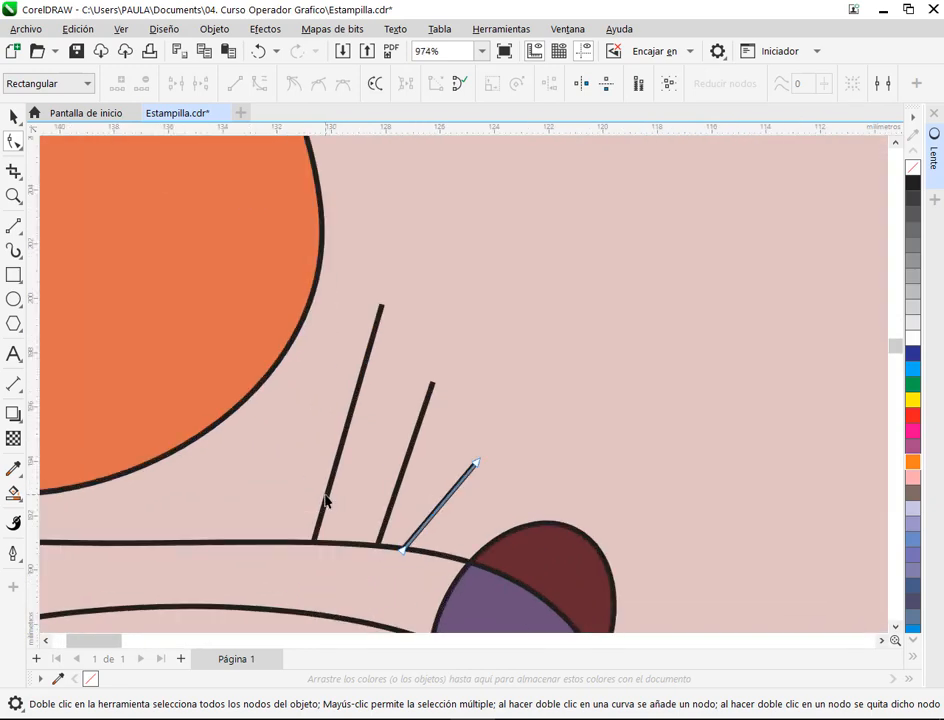
{"action": "left_click", "coordinate": [326, 494]}
{"action": "left_click", "coordinate": [325, 497]}
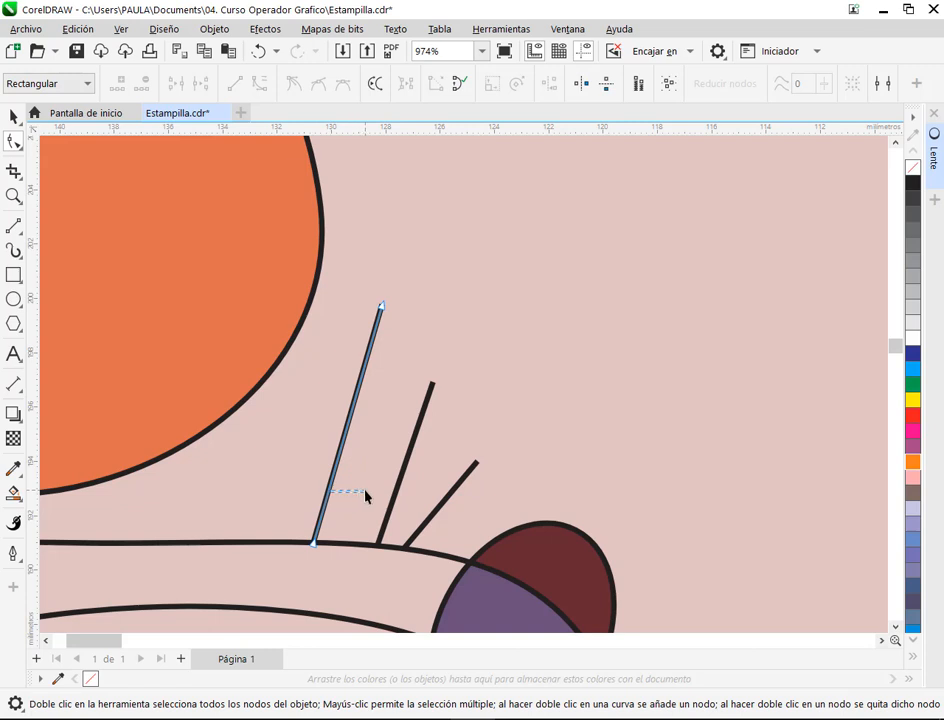
{"action": "left_click_drag", "start_coordinate": [337, 497], "coordinate": [366, 491]}
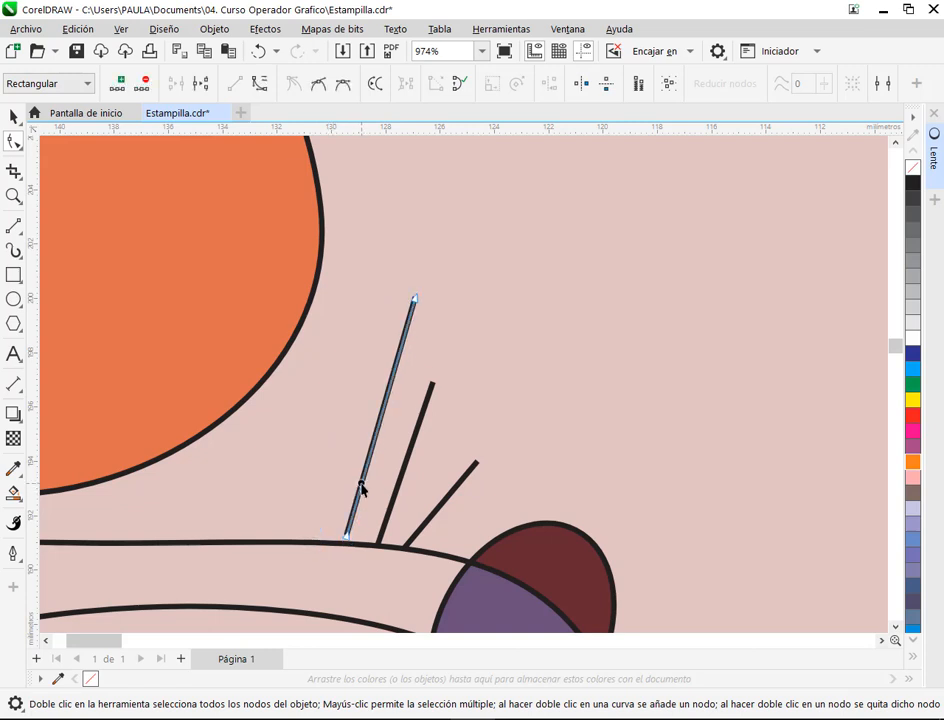
{"action": "left_click_drag", "start_coordinate": [350, 540], "coordinate": [346, 546]}
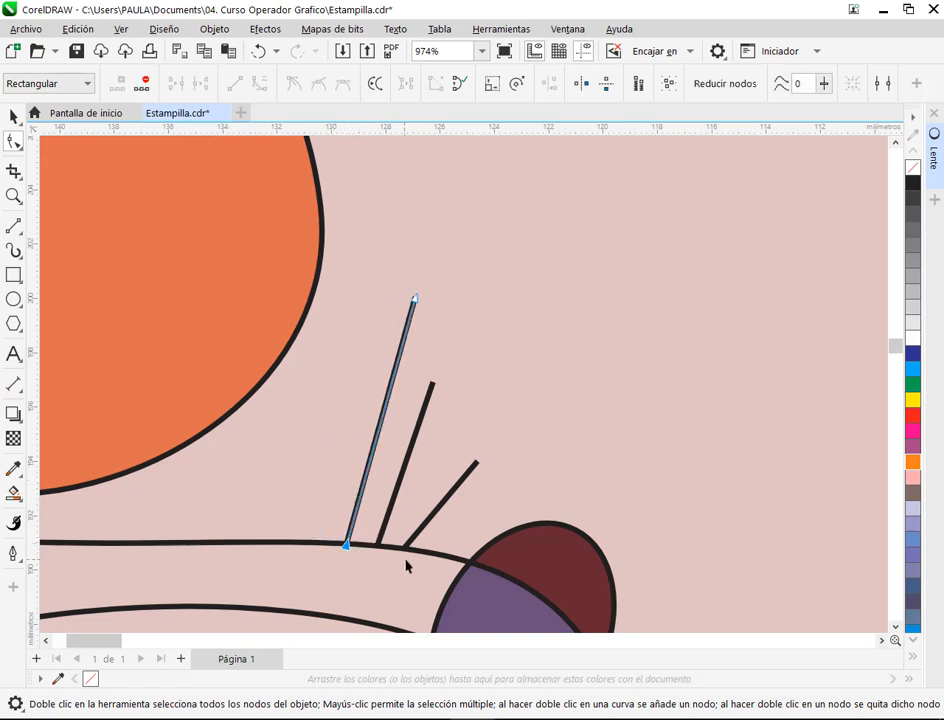
Tilt the tallest and middle lines further right by moving their upper end nodes.
{"action": "scroll", "coordinate": [394, 408], "scroll_direction": "down", "scroll_amount": 4}
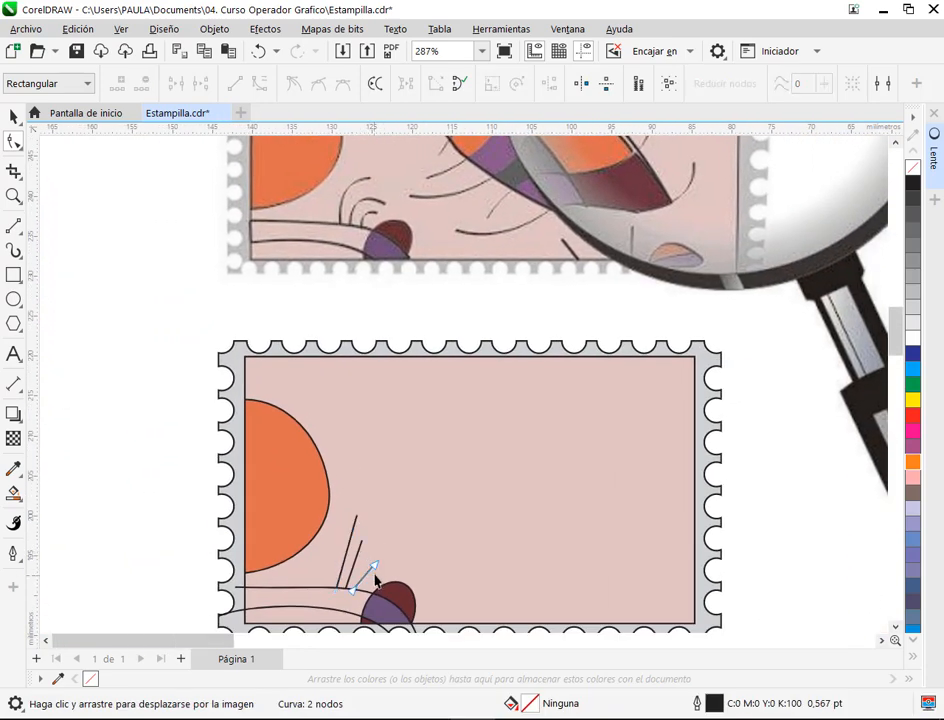
{"action": "left_click", "coordinate": [374, 568]}
{"action": "left_click_drag", "start_coordinate": [377, 570], "coordinate": [358, 531]}
{"action": "left_click", "coordinate": [357, 518]}
{"action": "scroll", "coordinate": [380, 540], "scroll_direction": "up", "scroll_amount": 2}
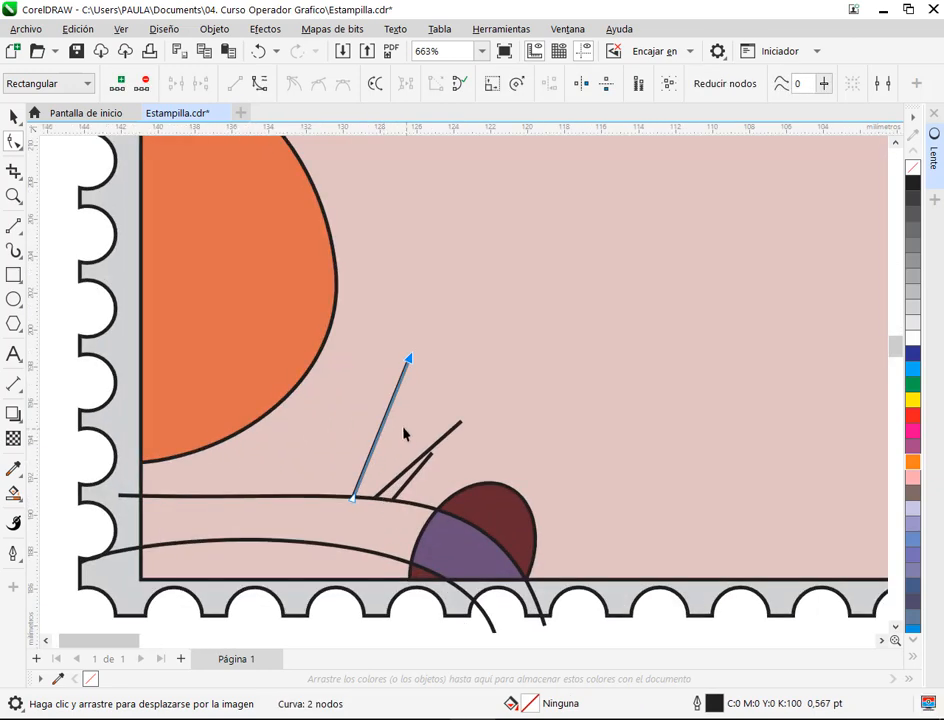
Convert the tallest and middle lines to curves and bow each up and left into an arc.
{"action": "right_click", "coordinate": [383, 431]}
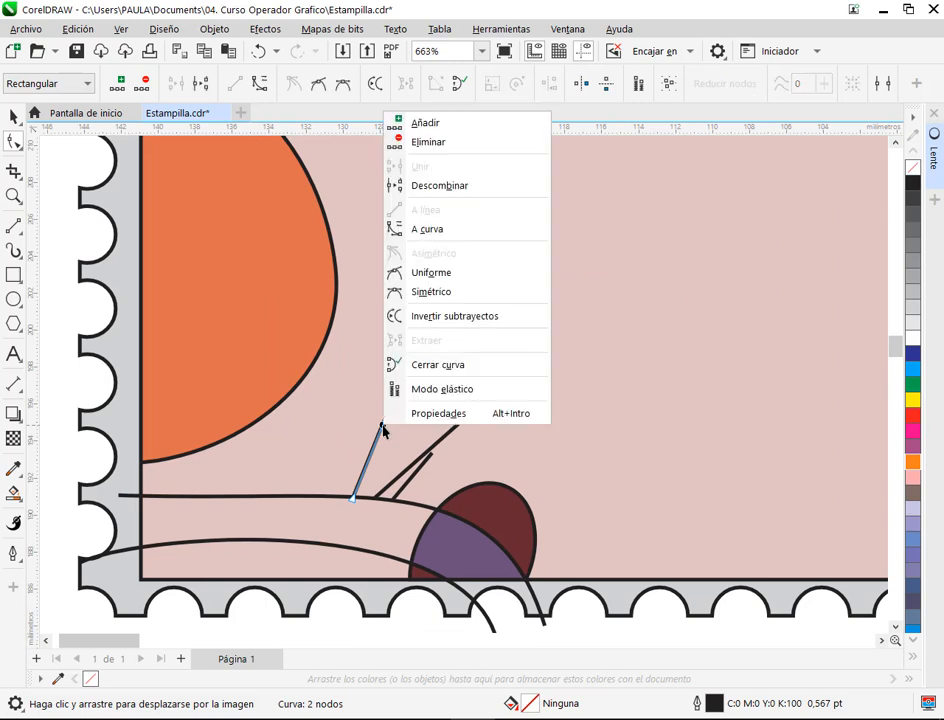
{"action": "left_click", "coordinate": [455, 226]}
{"action": "left_click_drag", "start_coordinate": [381, 437], "coordinate": [365, 392]}
{"action": "left_click", "coordinate": [418, 464]}
{"action": "right_click", "coordinate": [418, 463]}
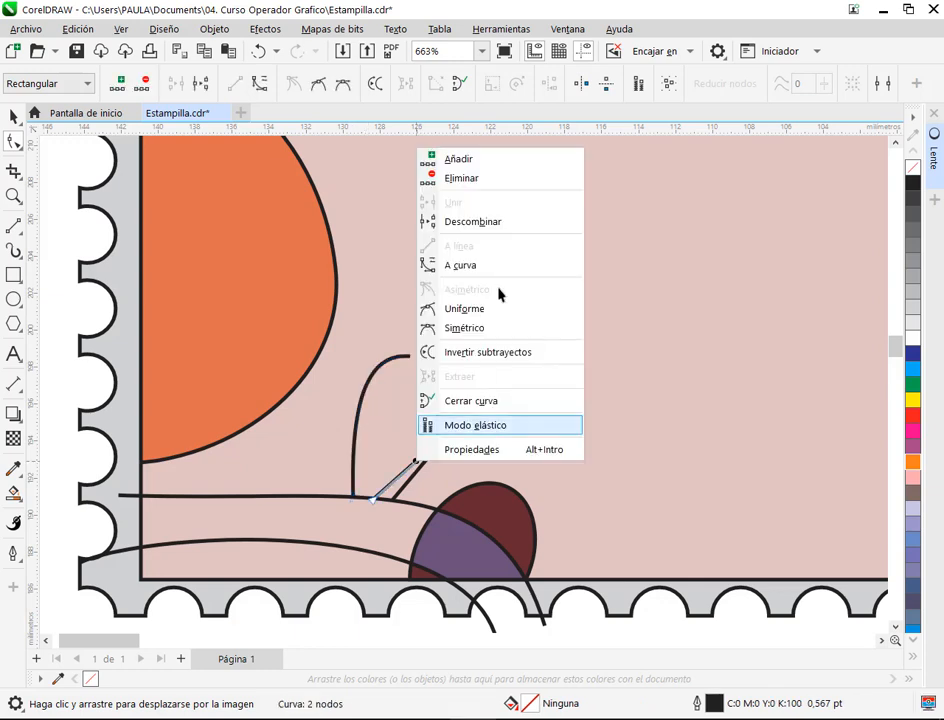
{"action": "left_click", "coordinate": [490, 265]}
{"action": "left_click_drag", "start_coordinate": [418, 464], "coordinate": [391, 433]}
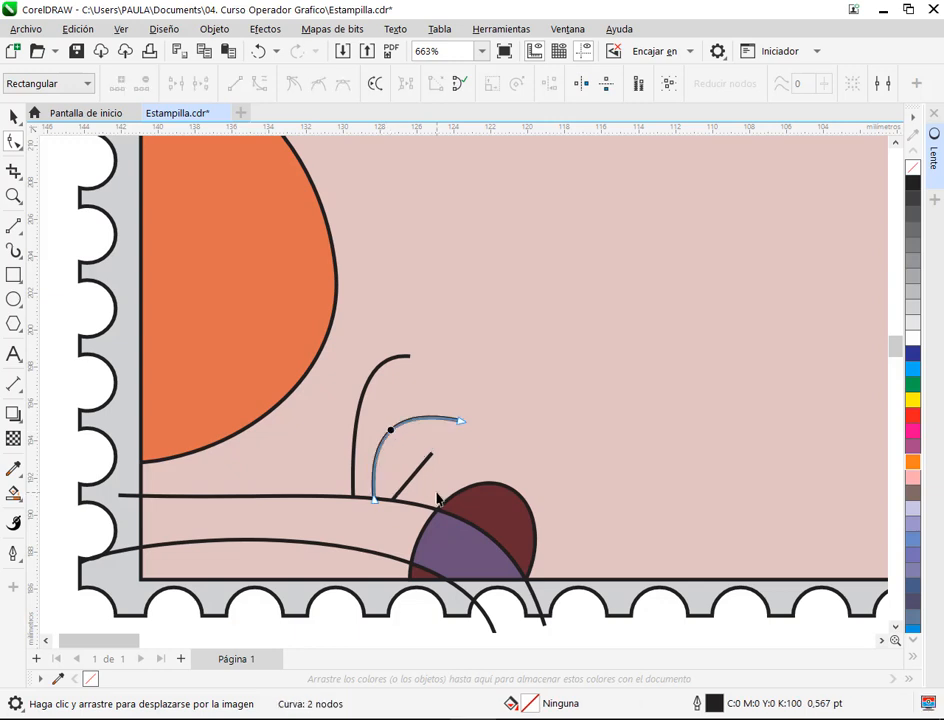
Convert the shortest line beside the oval to a curve, bow it up and left into an arc, and clear the selection.
{"action": "right_click", "coordinate": [418, 471]}
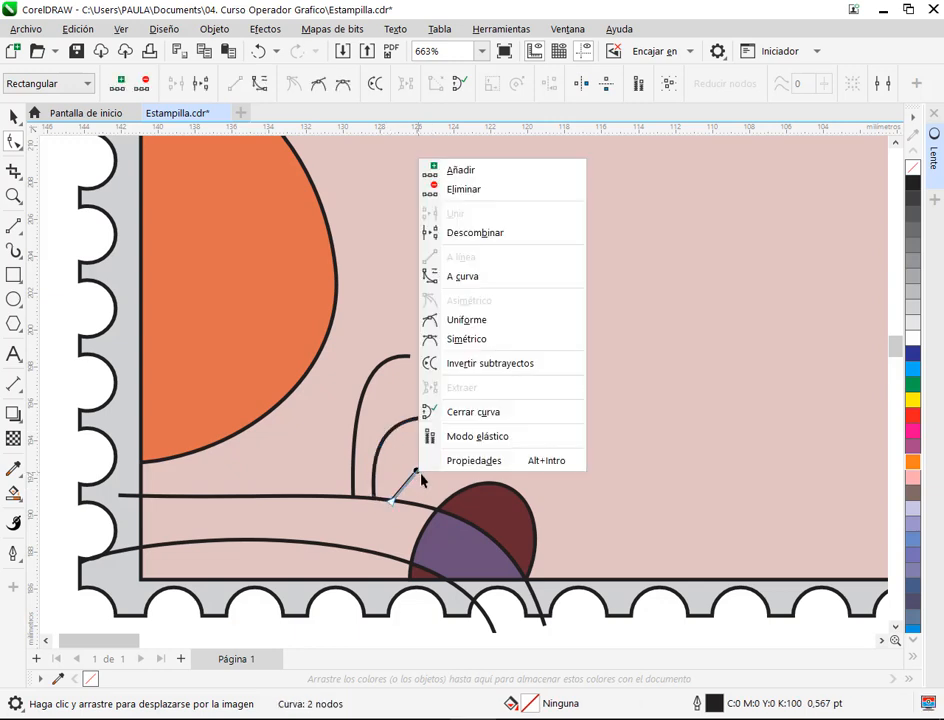
{"action": "left_click", "coordinate": [477, 278]}
{"action": "left_click_drag", "start_coordinate": [415, 482], "coordinate": [403, 459]}
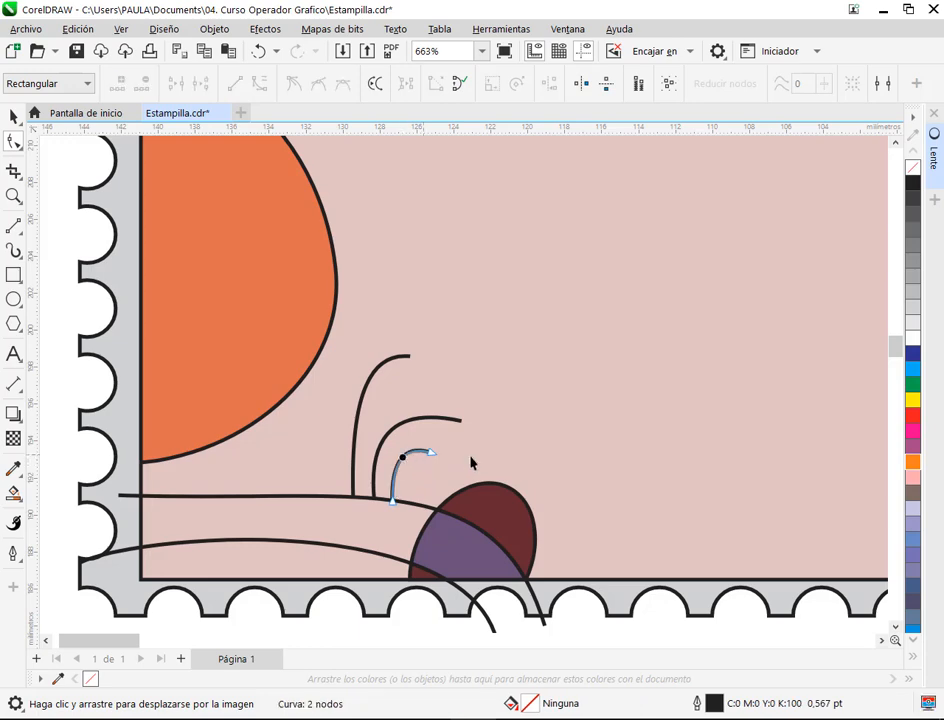
{"action": "scroll", "coordinate": [518, 447], "scroll_direction": "down", "scroll_amount": 4}
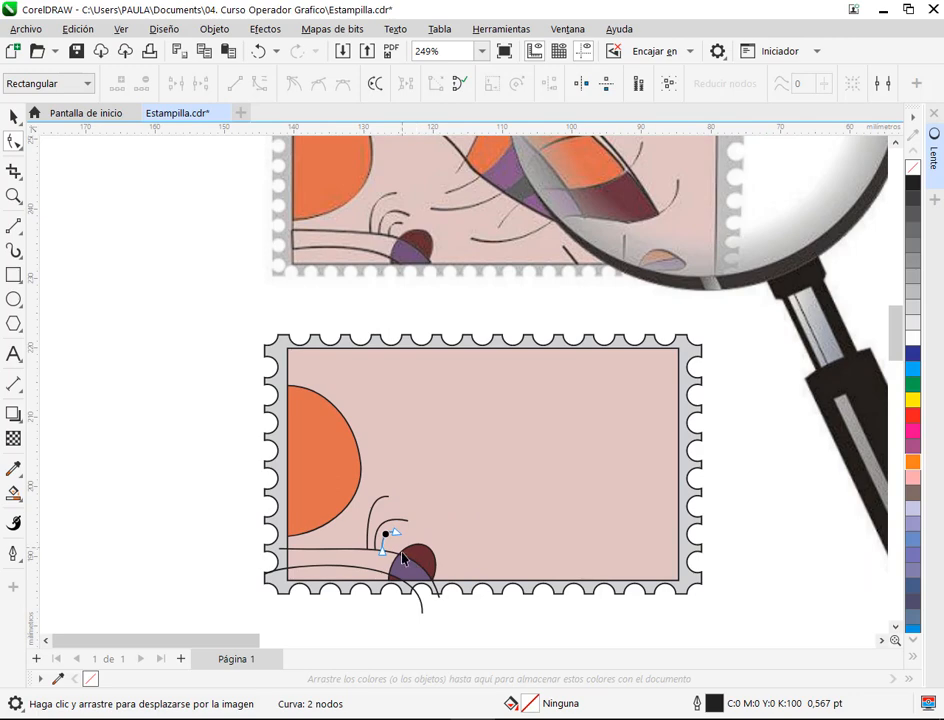
{"action": "left_click", "coordinate": [13, 116]}
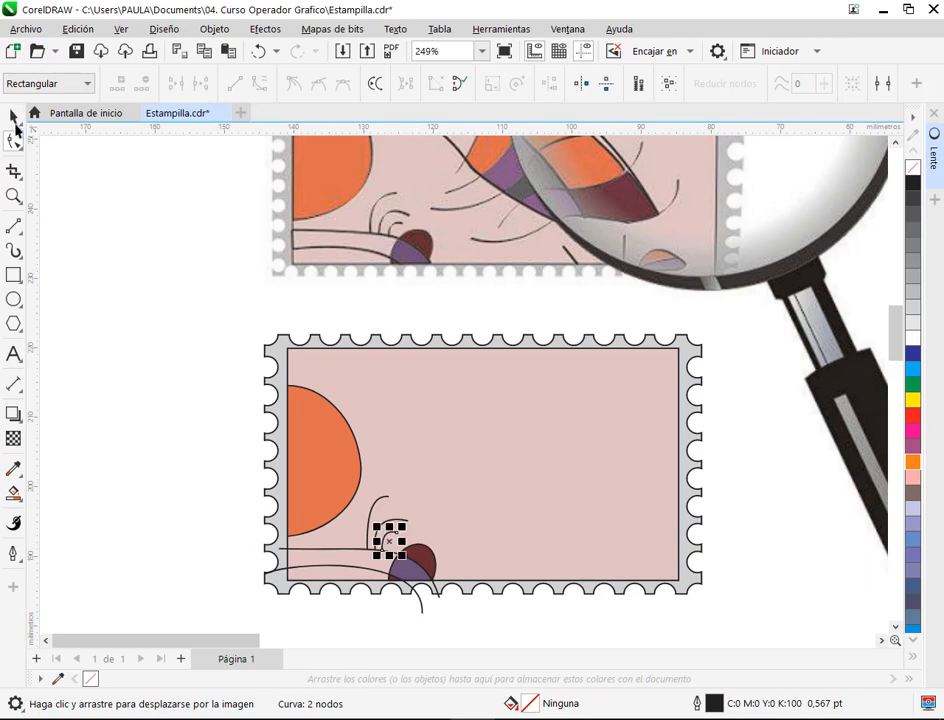
{"action": "left_click", "coordinate": [126, 308]}
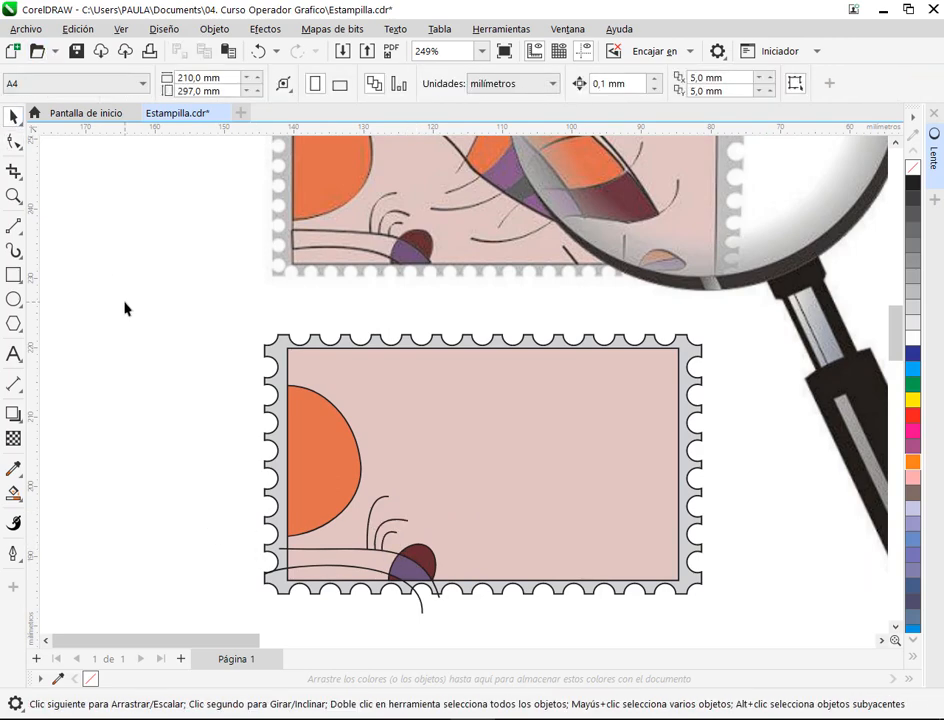
Widen the tallest arc's lower bend by pulling its lower control handle outward to the left, and deselect it.
{"action": "left_click", "coordinate": [13, 141]}
{"action": "left_click", "coordinate": [386, 497]}
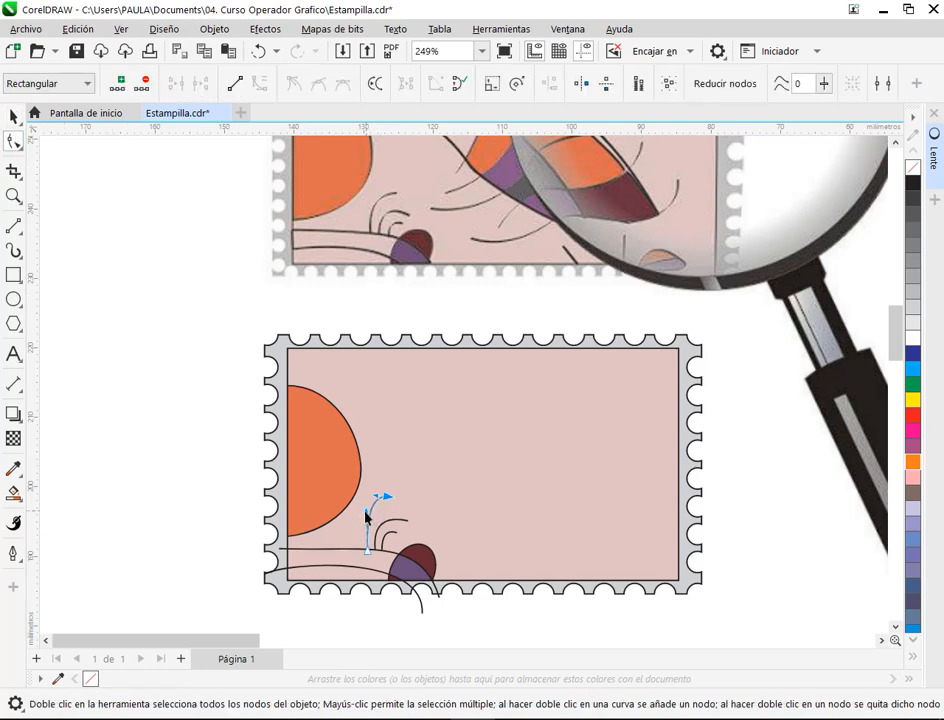
{"action": "scroll", "coordinate": [366, 516], "scroll_direction": "up", "scroll_amount": 5}
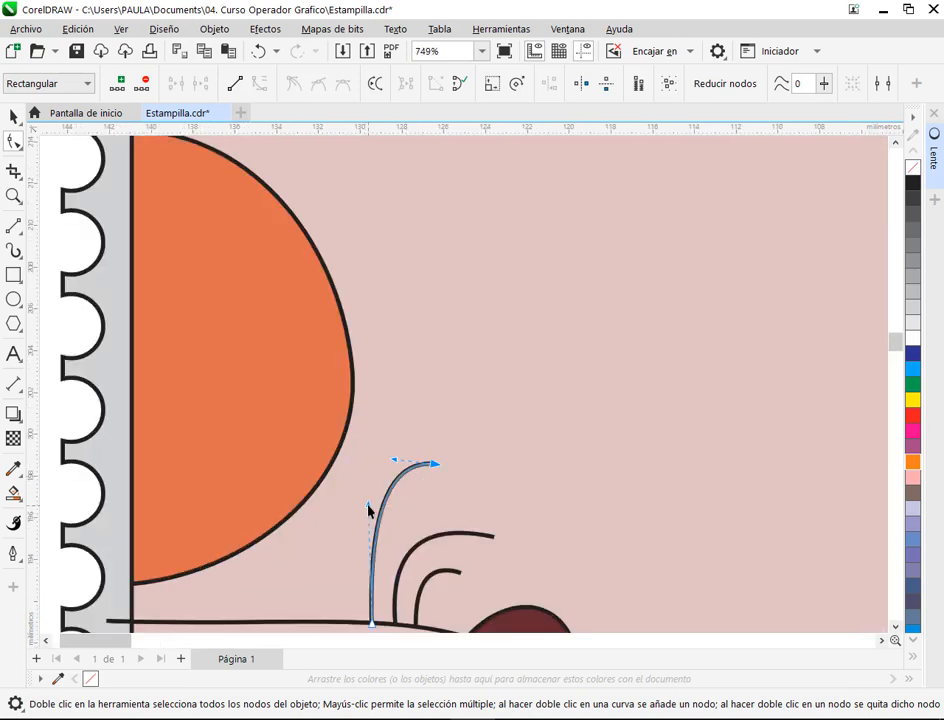
{"action": "left_click_drag", "start_coordinate": [368, 510], "coordinate": [348, 506]}
{"action": "scroll", "coordinate": [453, 523], "scroll_direction": "down", "scroll_amount": 3}
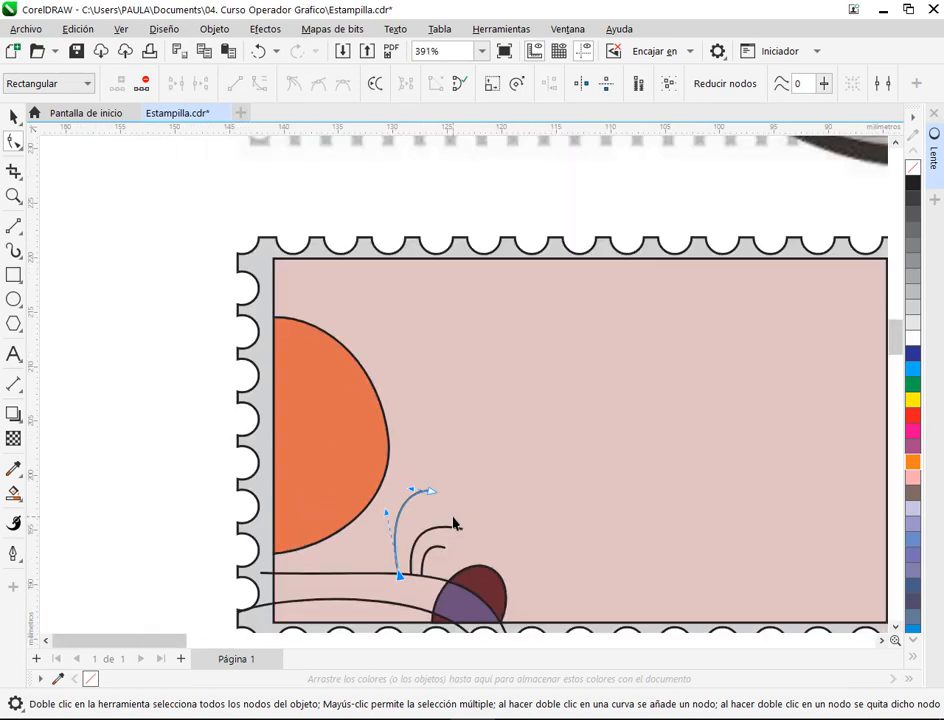
{"action": "scroll", "coordinate": [453, 523], "scroll_direction": "down", "scroll_amount": 2}
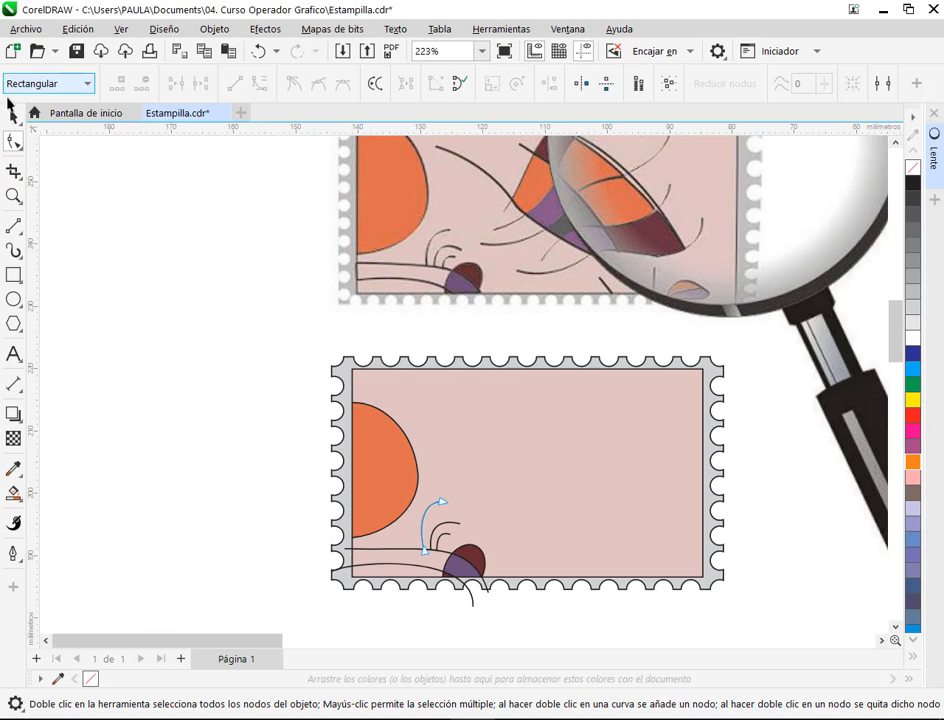
{"action": "left_click", "coordinate": [12, 110]}
{"action": "left_click", "coordinate": [97, 228]}
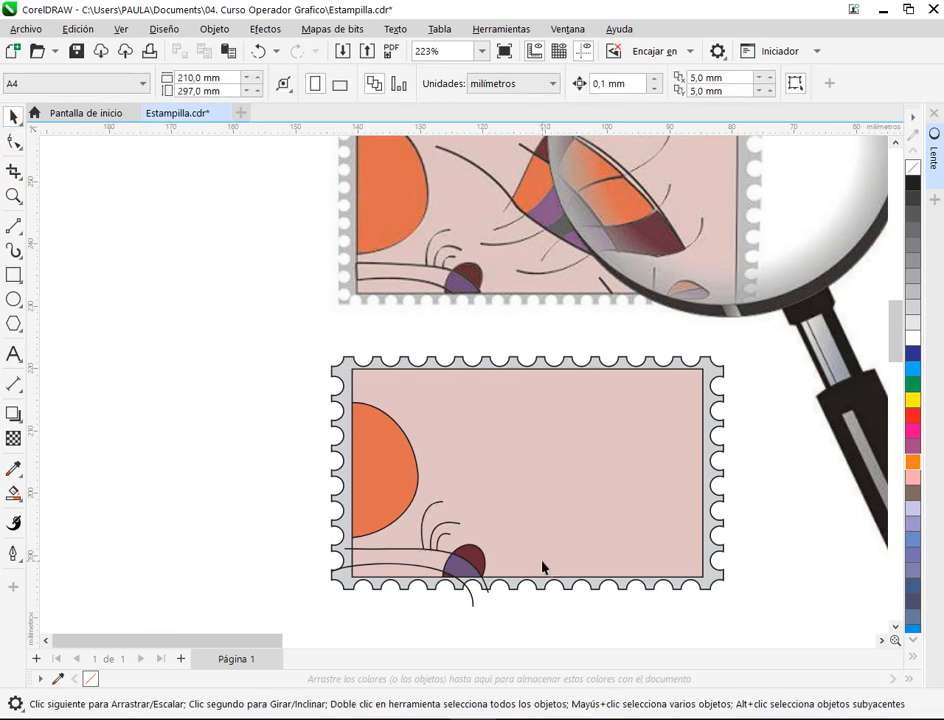
Reshape the tallest arc with the Shape tool by repositioning its upper and lower control handles.
{"action": "left_click_drag", "start_coordinate": [537, 568], "coordinate": [489, 552]}
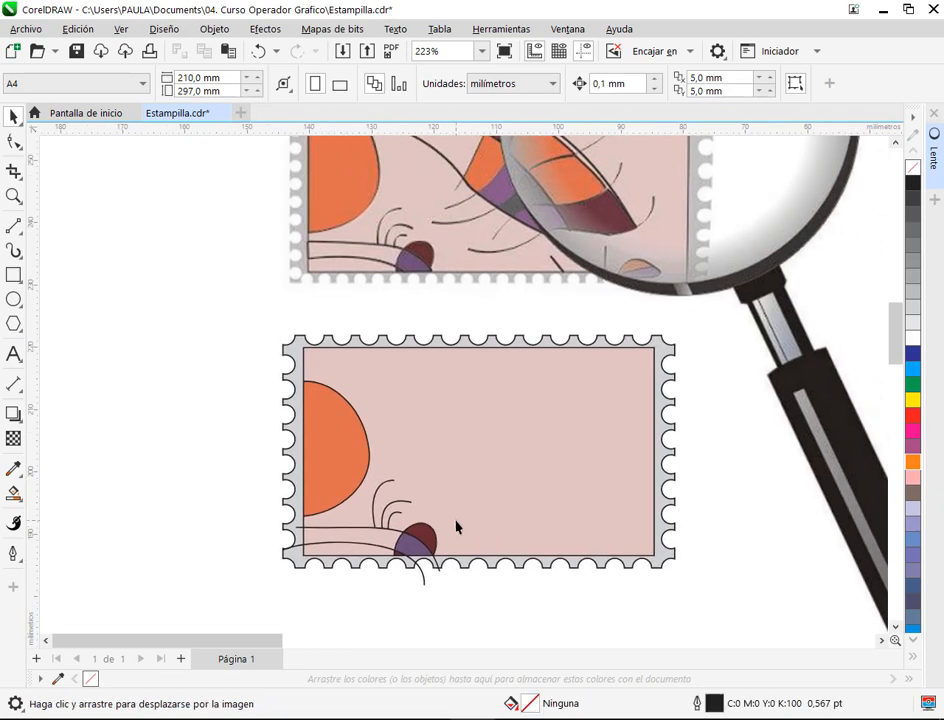
{"action": "scroll", "coordinate": [406, 522], "scroll_direction": "up", "scroll_amount": 4}
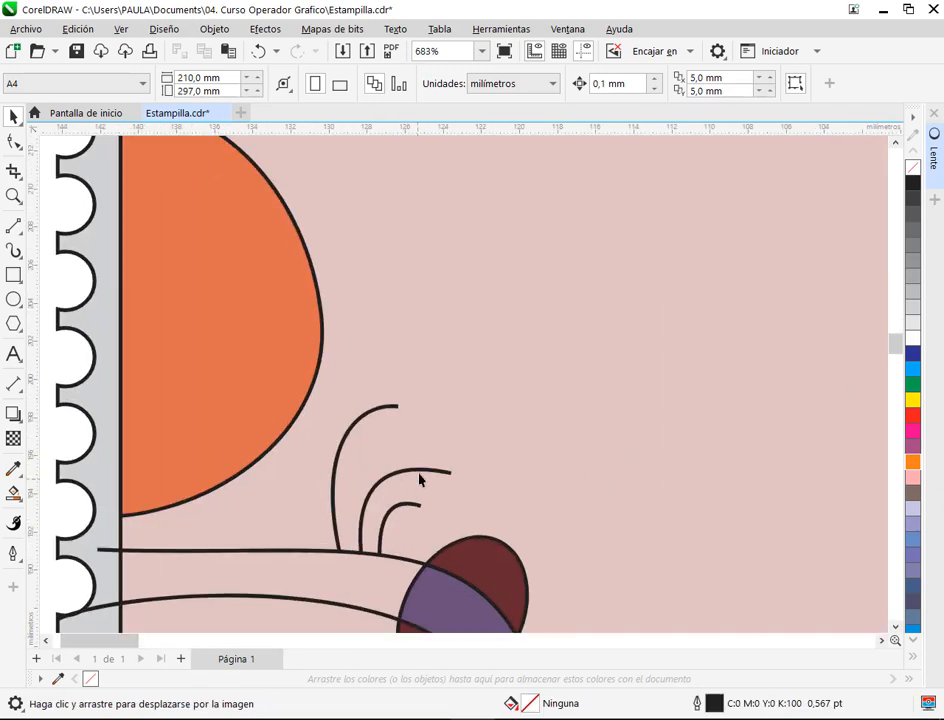
{"action": "left_click", "coordinate": [424, 469]}
{"action": "key", "text": "F10"}
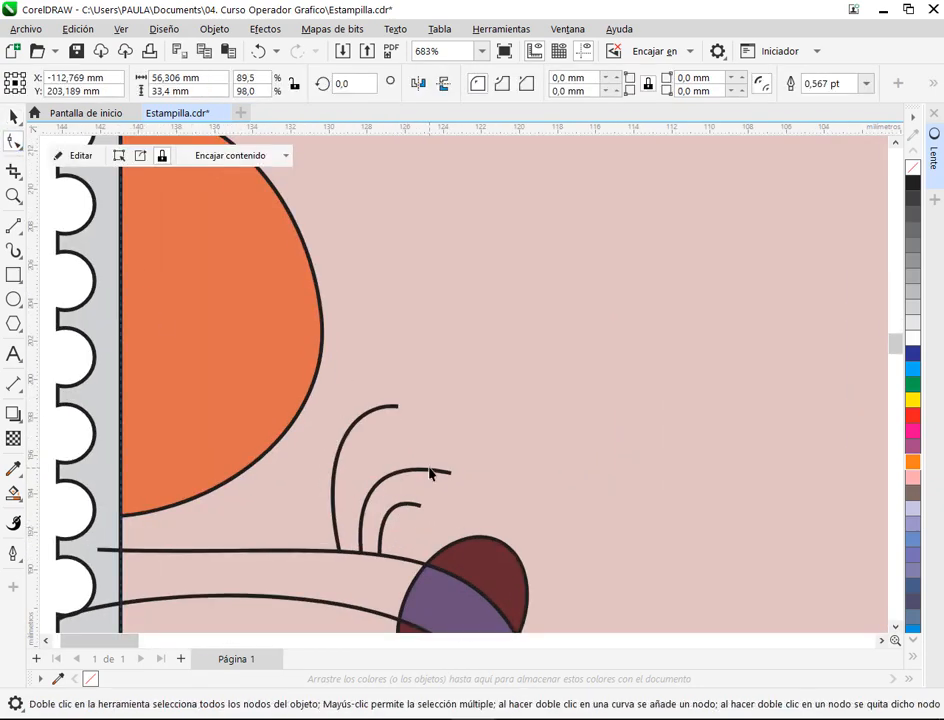
{"action": "left_click", "coordinate": [428, 474]}
{"action": "scroll", "coordinate": [368, 535], "scroll_direction": "up", "scroll_amount": 1}
{"action": "left_click", "coordinate": [360, 559]}
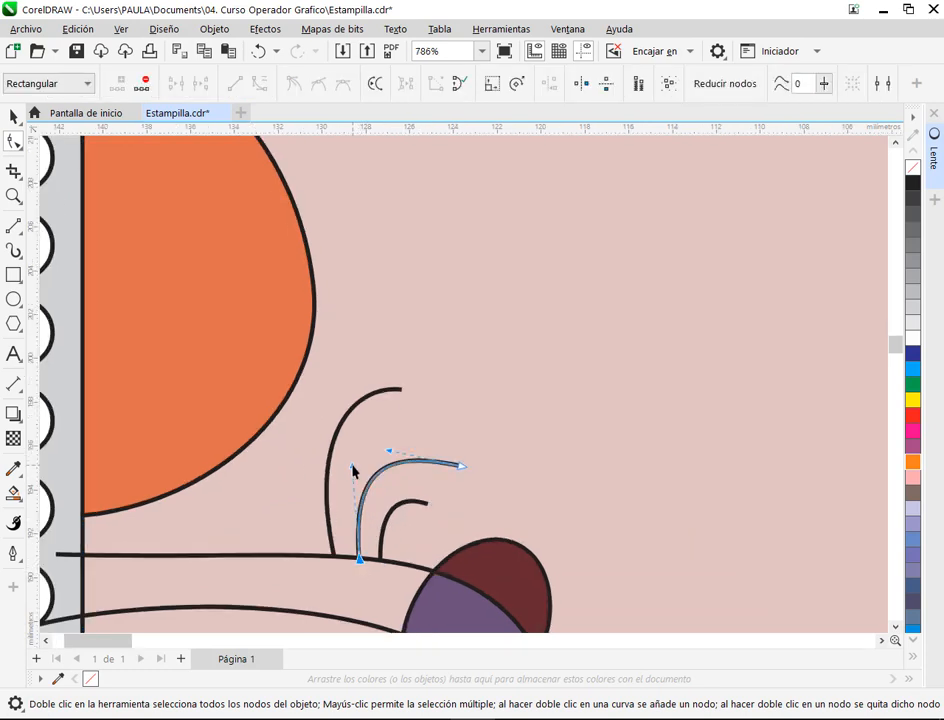
{"action": "left_click", "coordinate": [380, 393]}
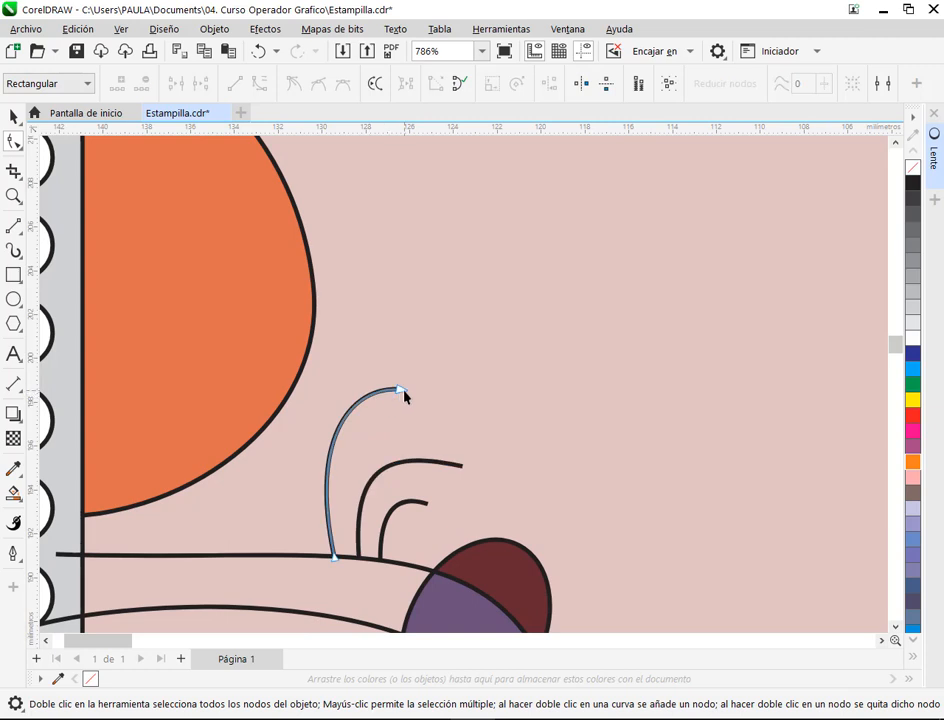
{"action": "left_click", "coordinate": [401, 389]}
{"action": "left_click_drag", "start_coordinate": [357, 386], "coordinate": [396, 408]}
{"action": "left_click_drag", "start_coordinate": [308, 432], "coordinate": [305, 416]}
Clear the selection on the tallest arc and save the document.
{"action": "scroll", "coordinate": [432, 467], "scroll_direction": "down", "scroll_amount": 5}
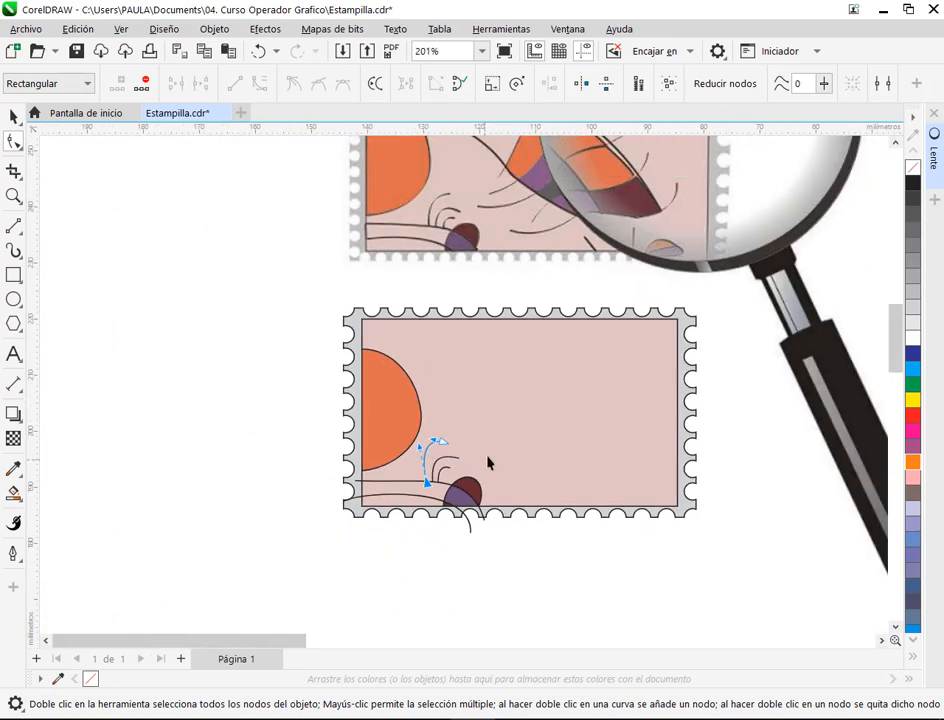
{"action": "scroll", "coordinate": [488, 432], "scroll_direction": "up", "scroll_amount": 1}
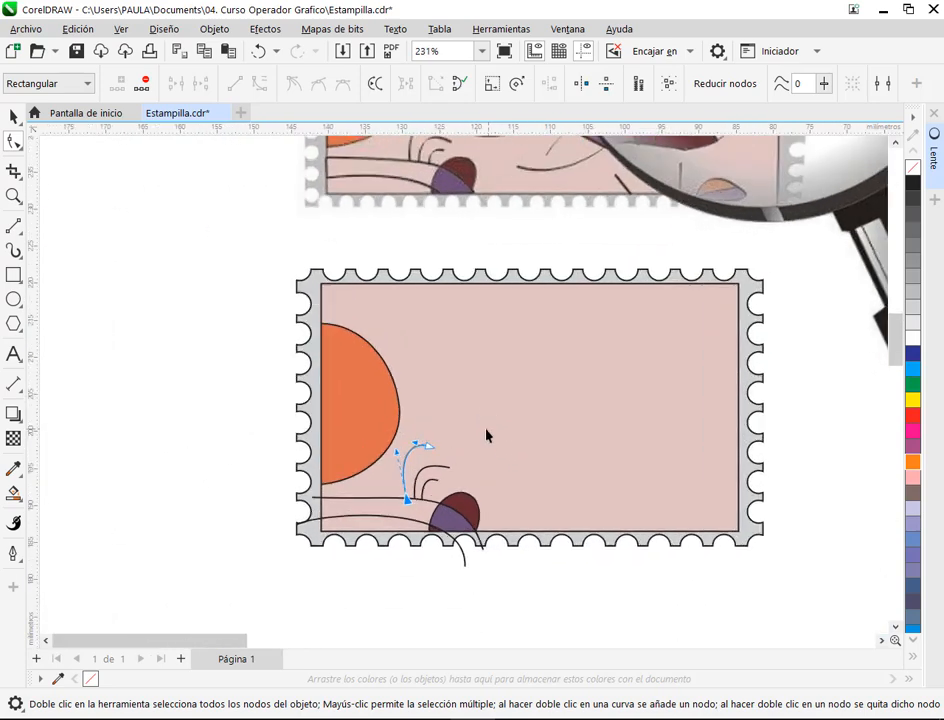
{"action": "left_click", "coordinate": [415, 445]}
{"action": "left_click_drag", "start_coordinate": [463, 454], "coordinate": [420, 494]}
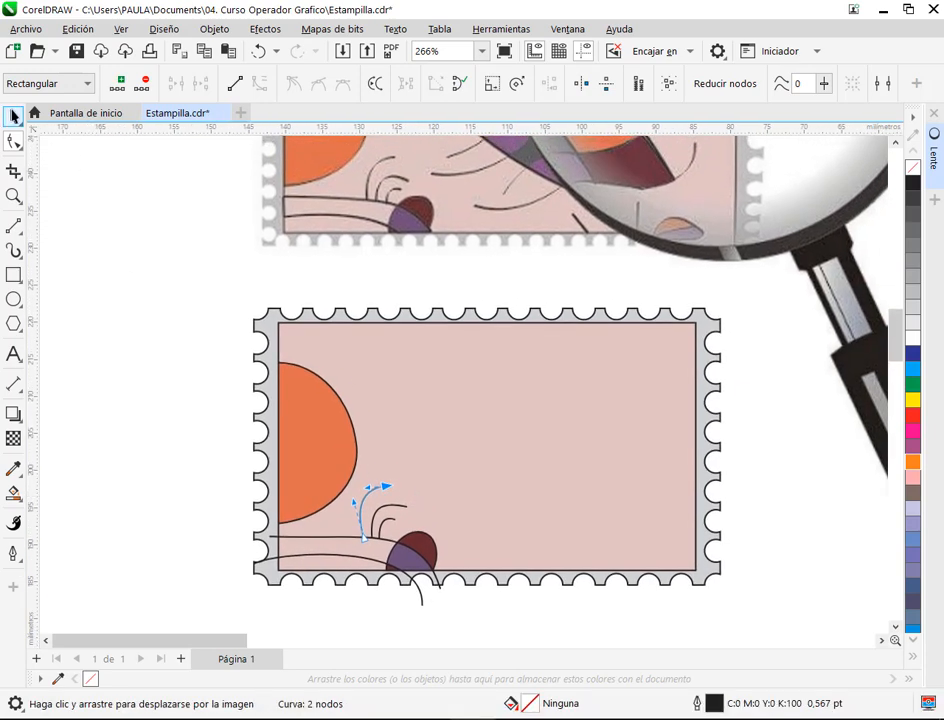
{"action": "left_click", "coordinate": [14, 117]}
{"action": "left_click", "coordinate": [122, 299]}
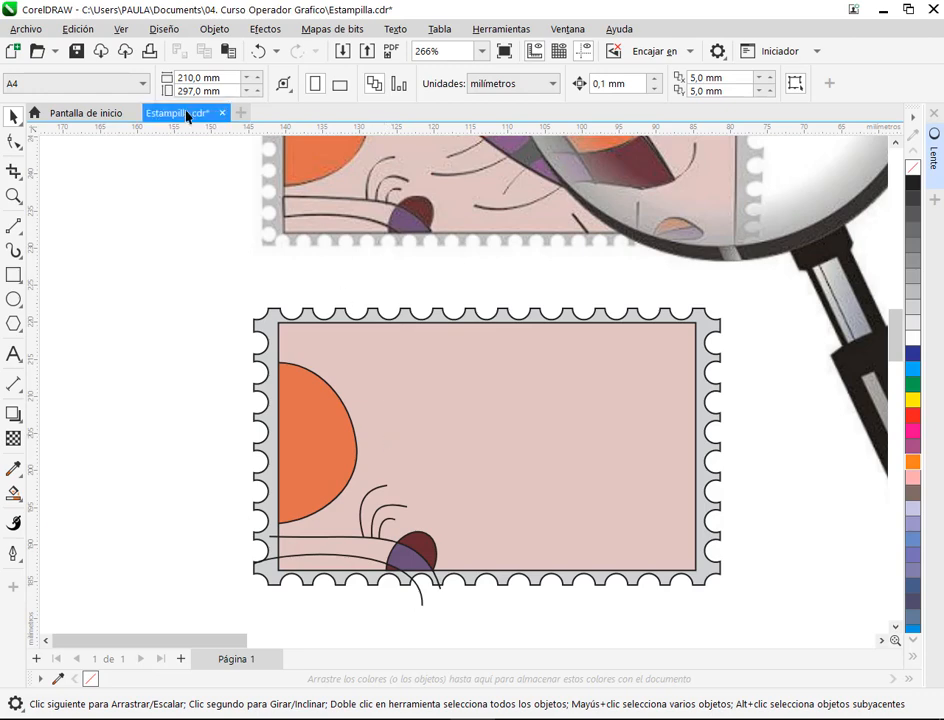
{"action": "key", "text": "ctrl+s"}
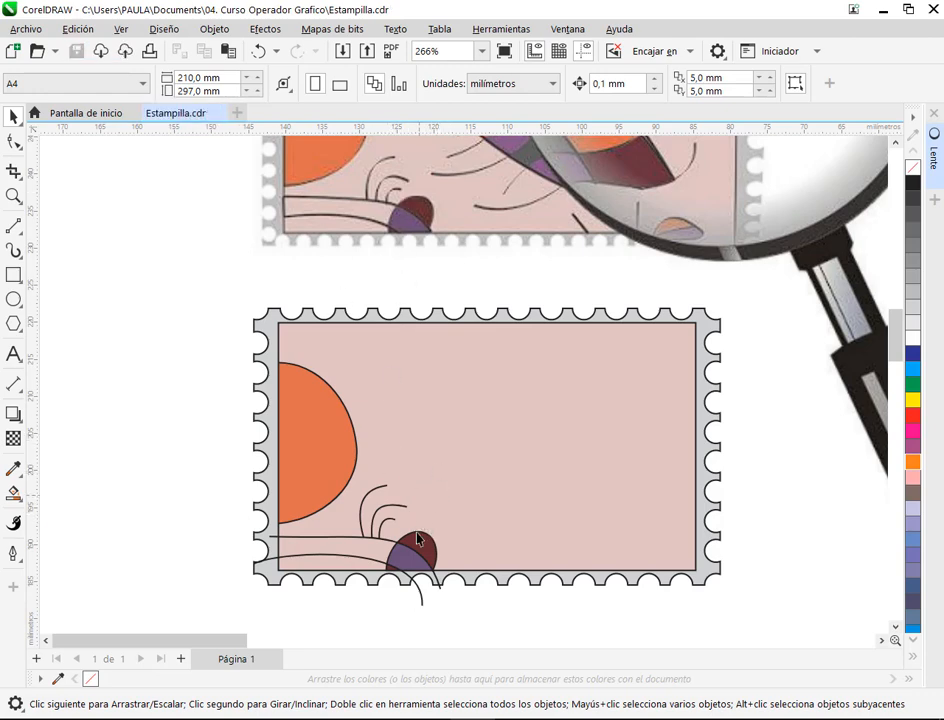
Move the shortest arc slightly right, keeping its foot on the upper edge of the curved band.
{"action": "scroll", "coordinate": [418, 540], "scroll_direction": "up", "scroll_amount": 4}
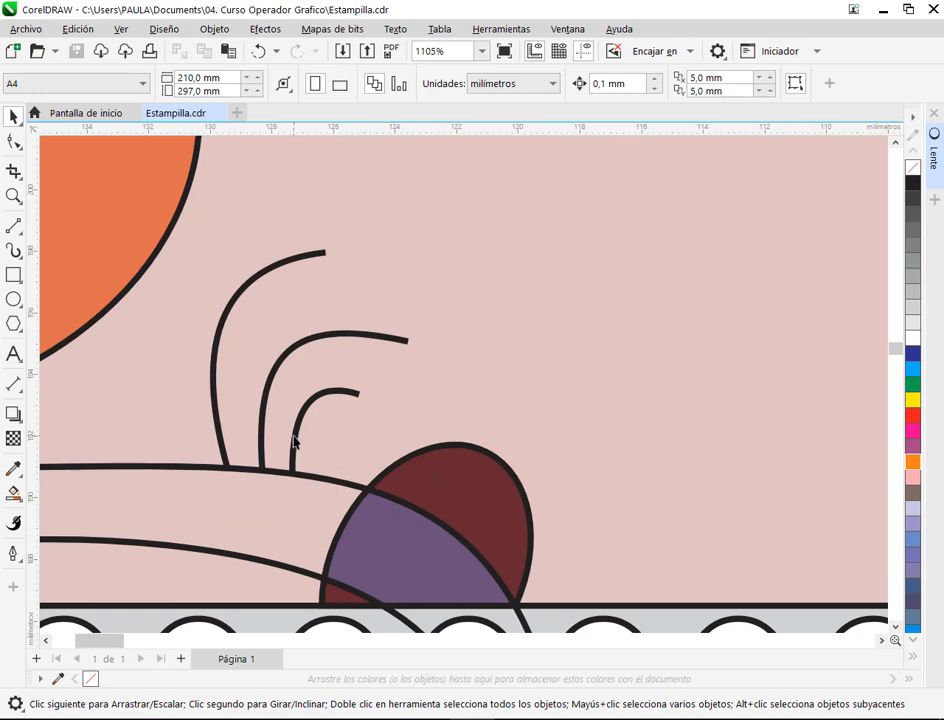
{"action": "left_click_drag", "start_coordinate": [294, 441], "coordinate": [307, 484]}
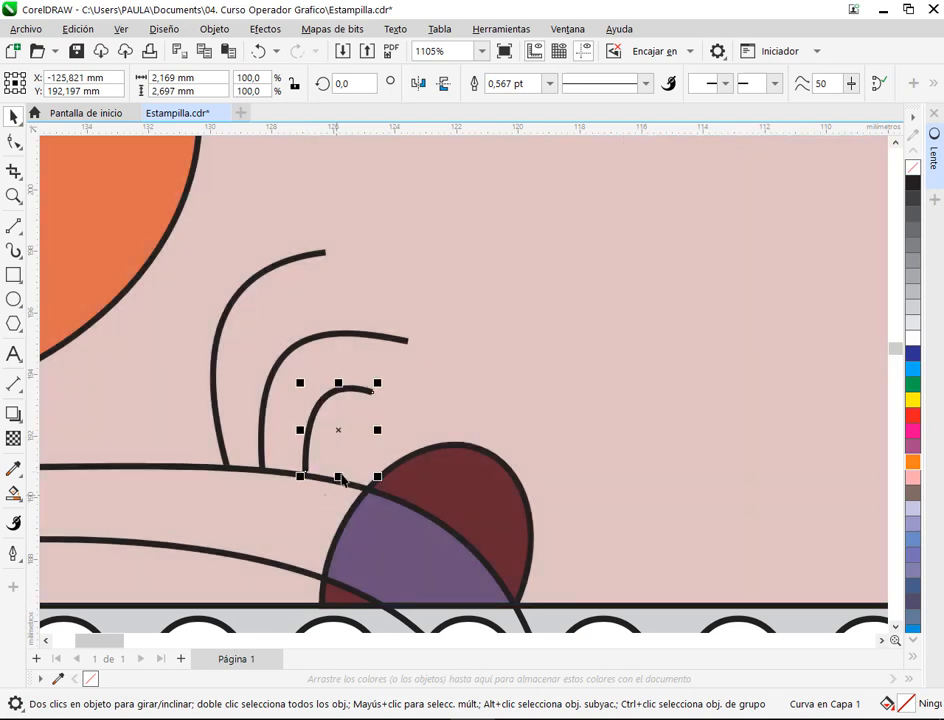
{"action": "left_click", "coordinate": [386, 446]}
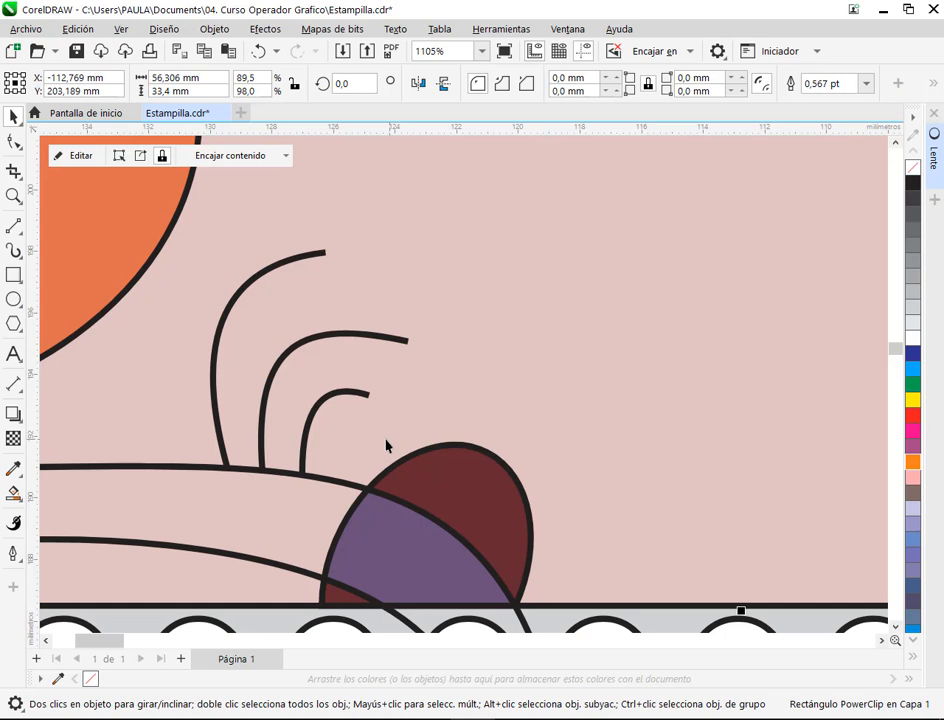
Try an Artistic Media preset stroke with a thick round foot and a thin tip on the shortest arc, and undo it.
{"action": "left_click", "coordinate": [329, 398]}
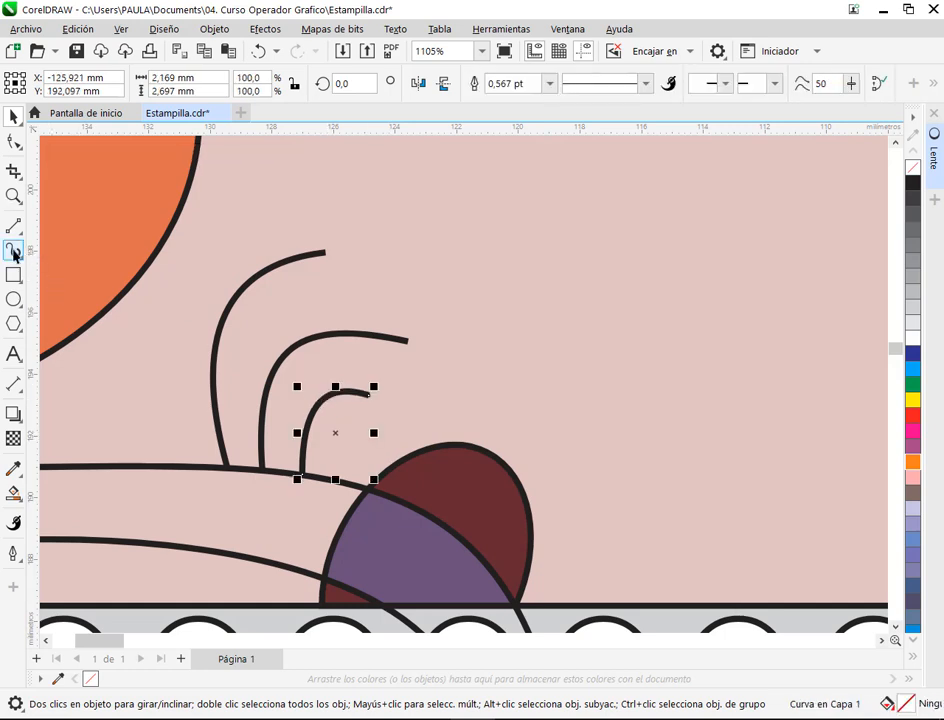
{"action": "left_click", "coordinate": [14, 253]}
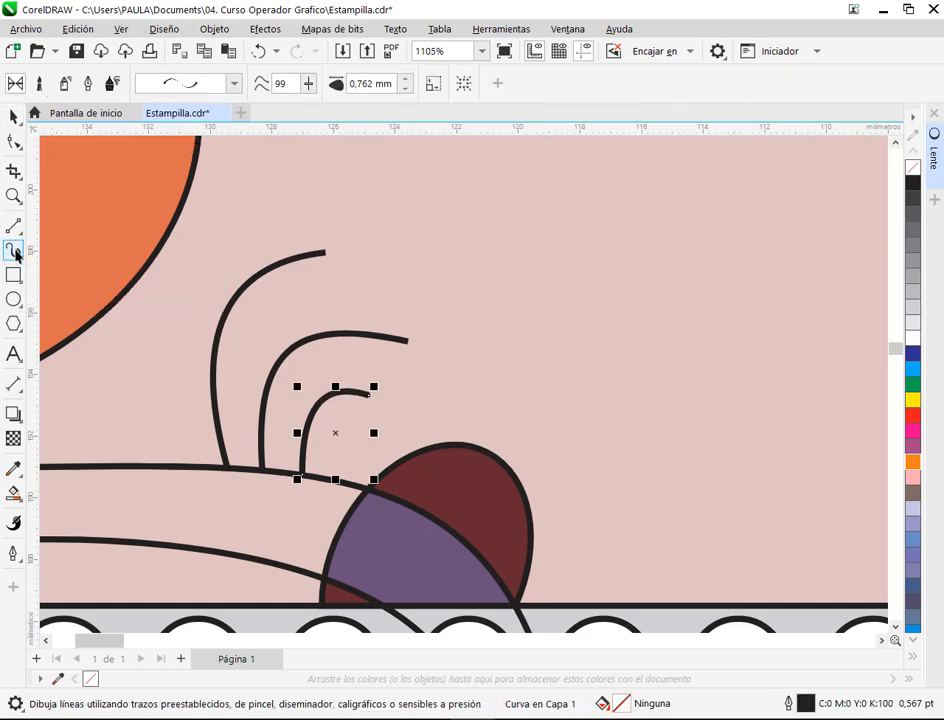
{"action": "left_click", "coordinate": [18, 256]}
{"action": "left_click", "coordinate": [71, 258]}
{"action": "left_click", "coordinate": [235, 84]}
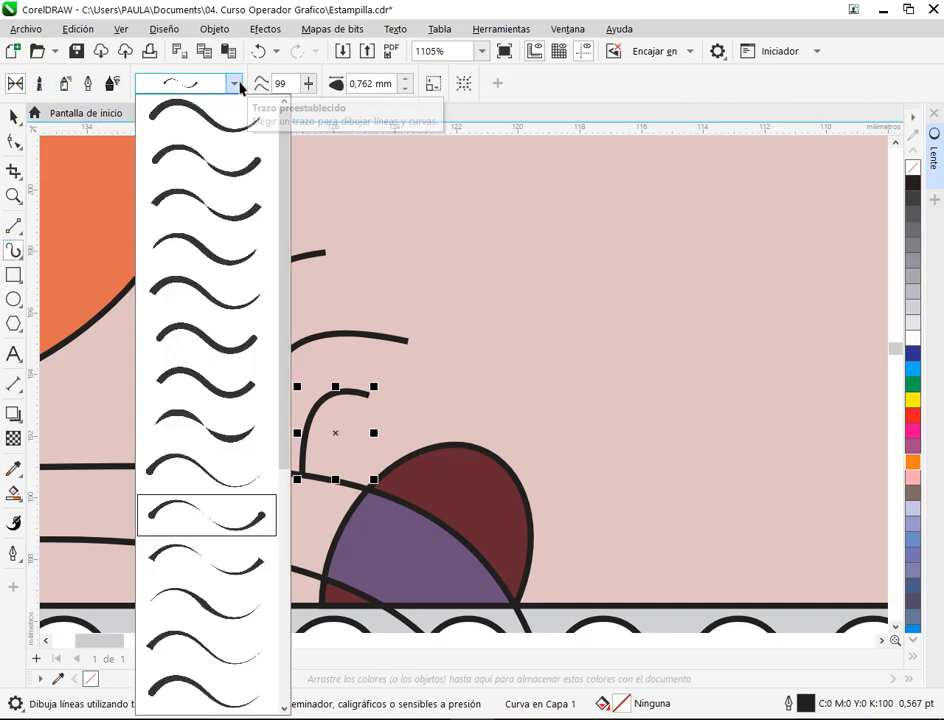
{"action": "left_click", "coordinate": [193, 512]}
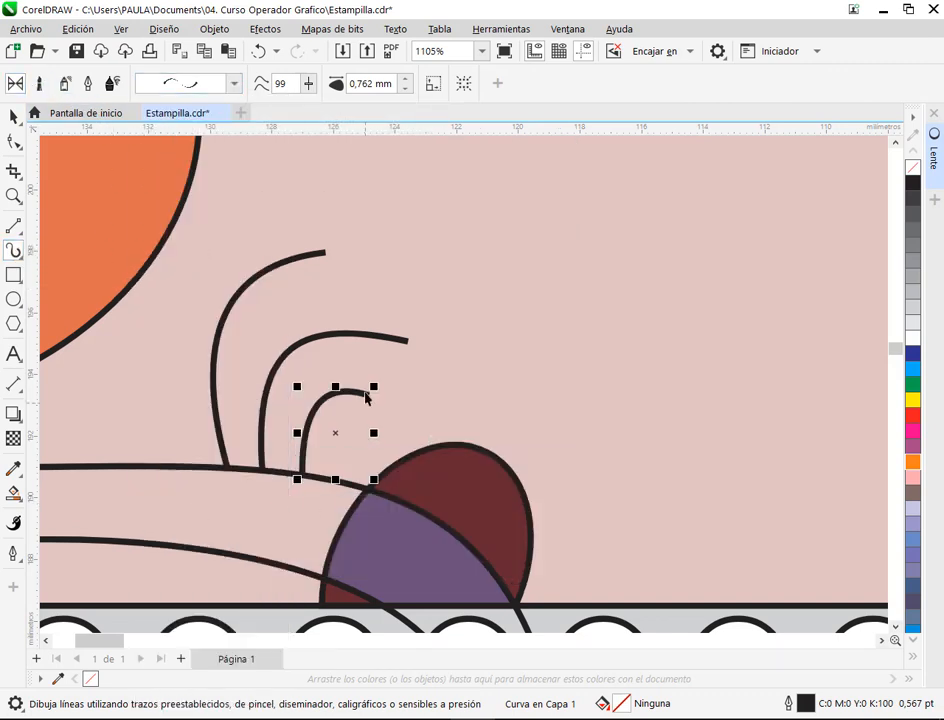
{"action": "key", "text": "Escape"}
{"action": "left_click", "coordinate": [235, 88]}
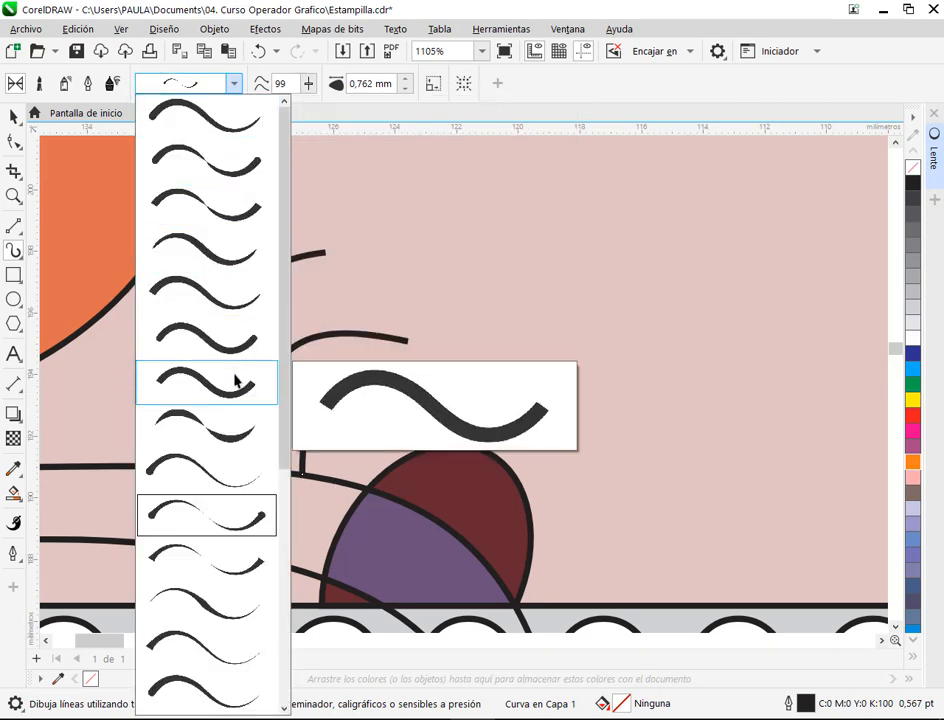
{"action": "left_click", "coordinate": [390, 441]}
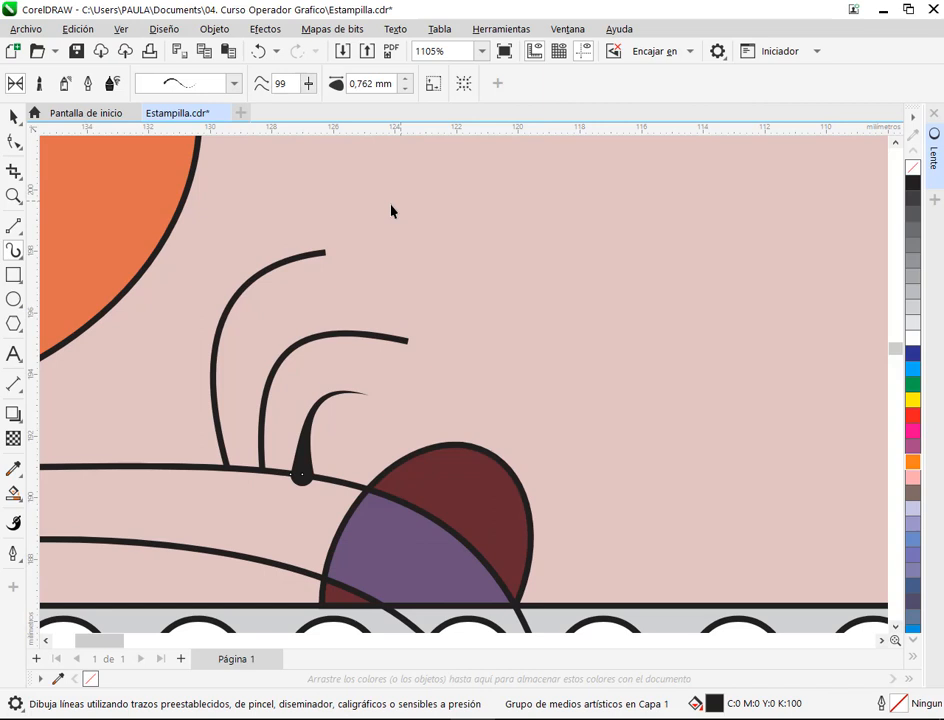
{"action": "left_click", "coordinate": [258, 52]}
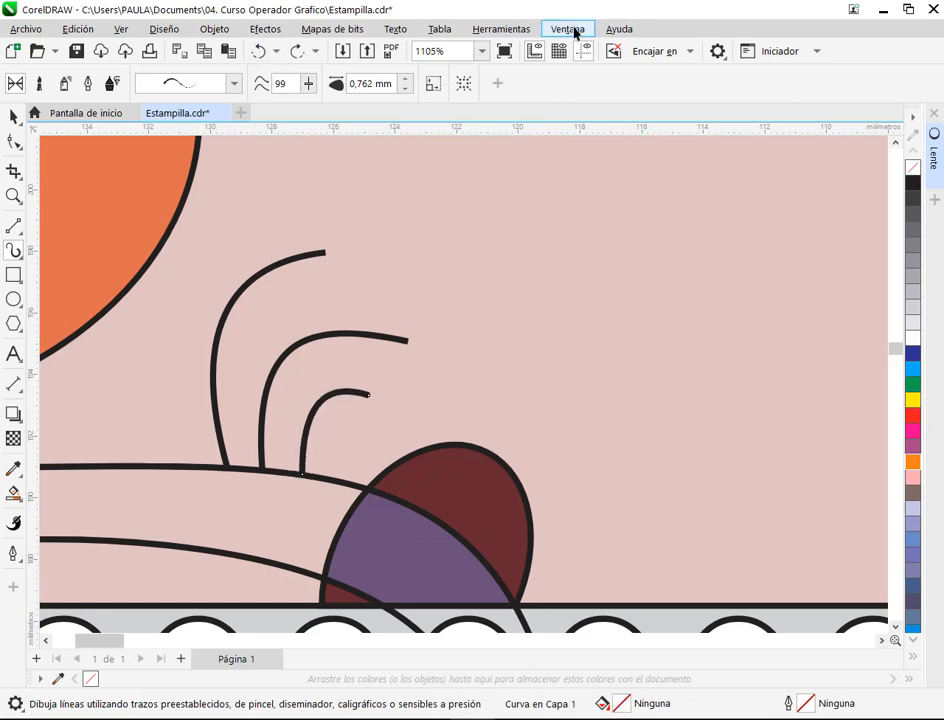
Show the Artistic Media (Medios artísticos) effect settings and reselect the shortest arc.
{"action": "left_click", "coordinate": [568, 30]}
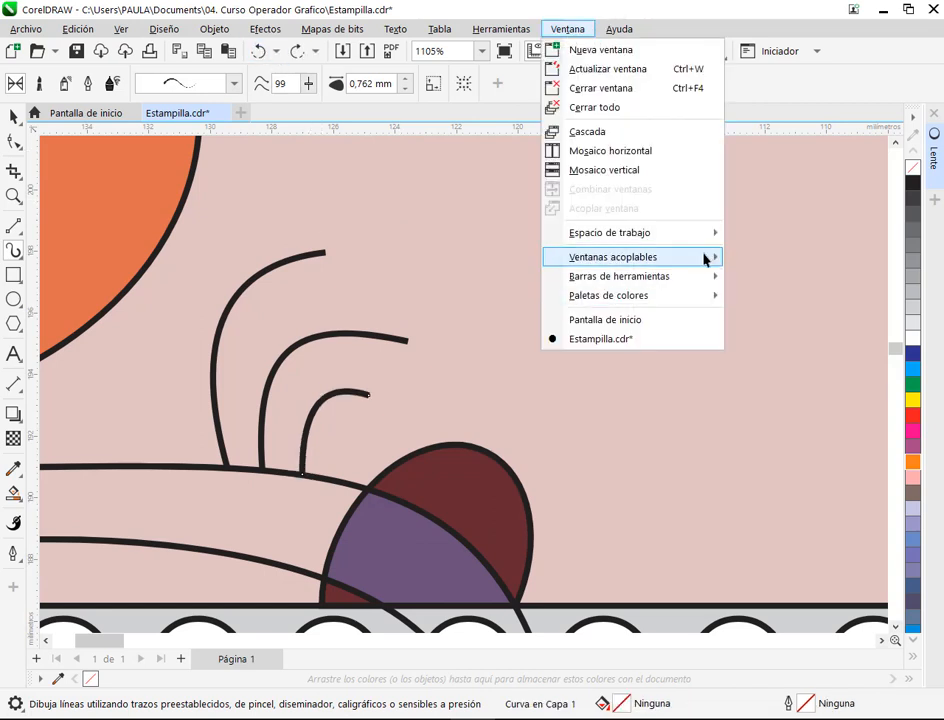
{"action": "mouse_move", "coordinate": [705, 259]}
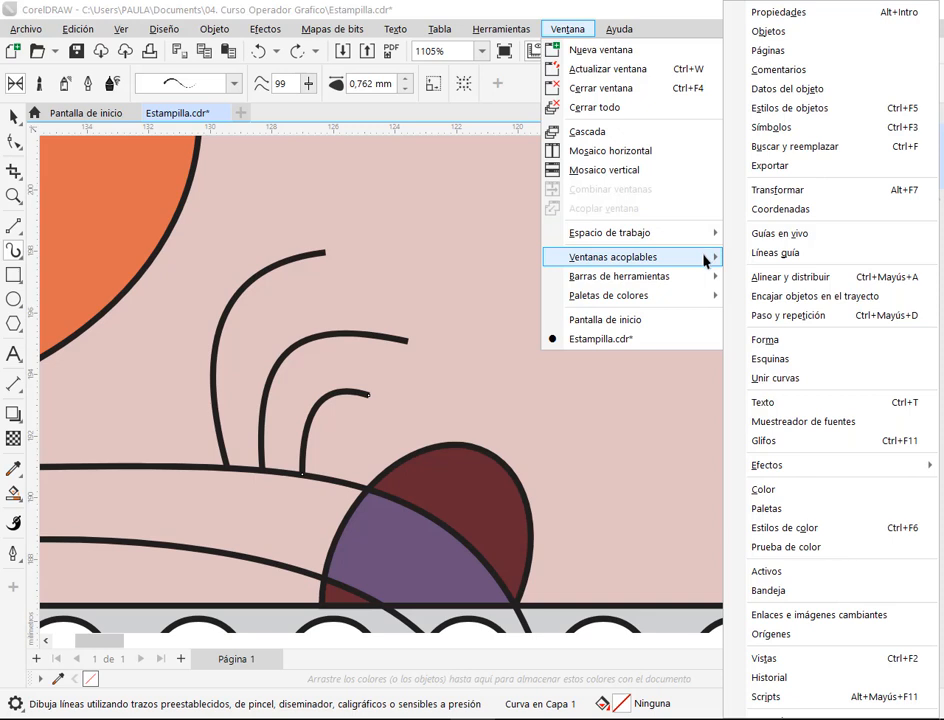
{"action": "mouse_move", "coordinate": [827, 468]}
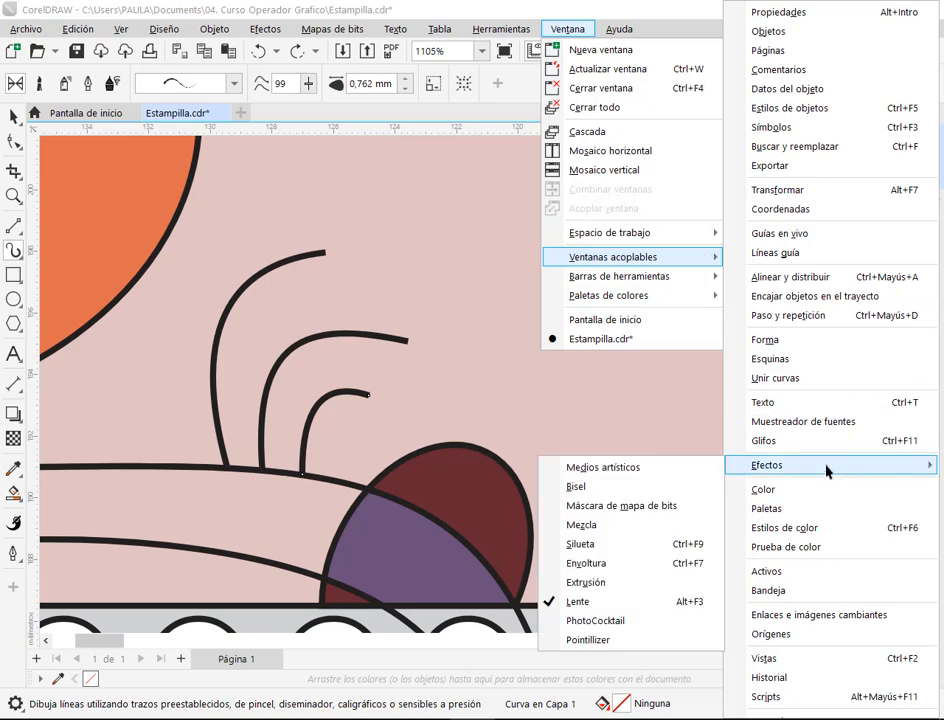
{"action": "left_click", "coordinate": [622, 473]}
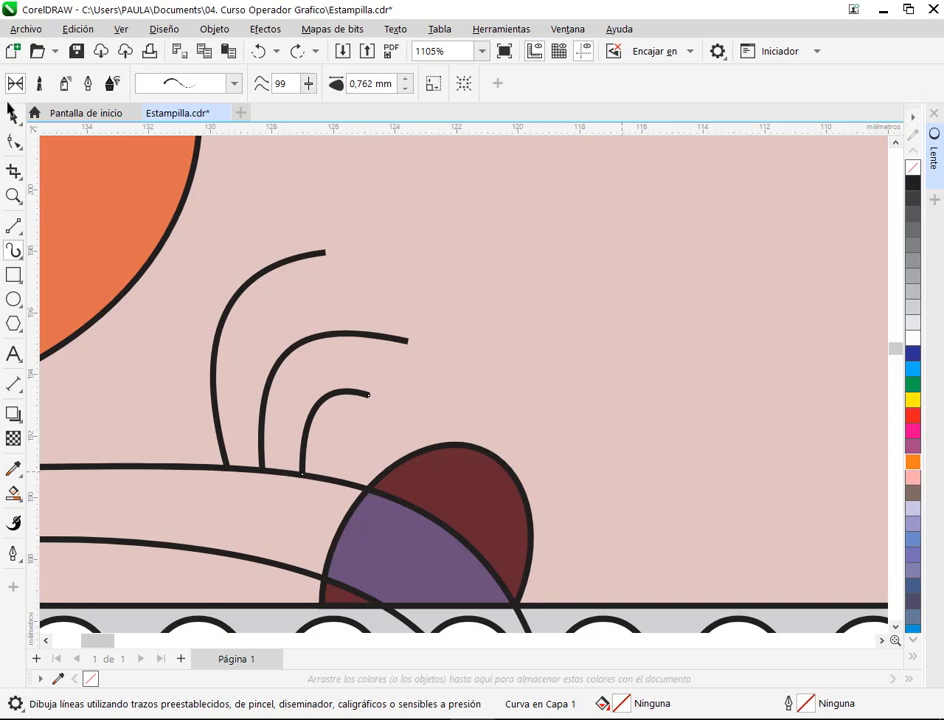
{"action": "left_click", "coordinate": [14, 118]}
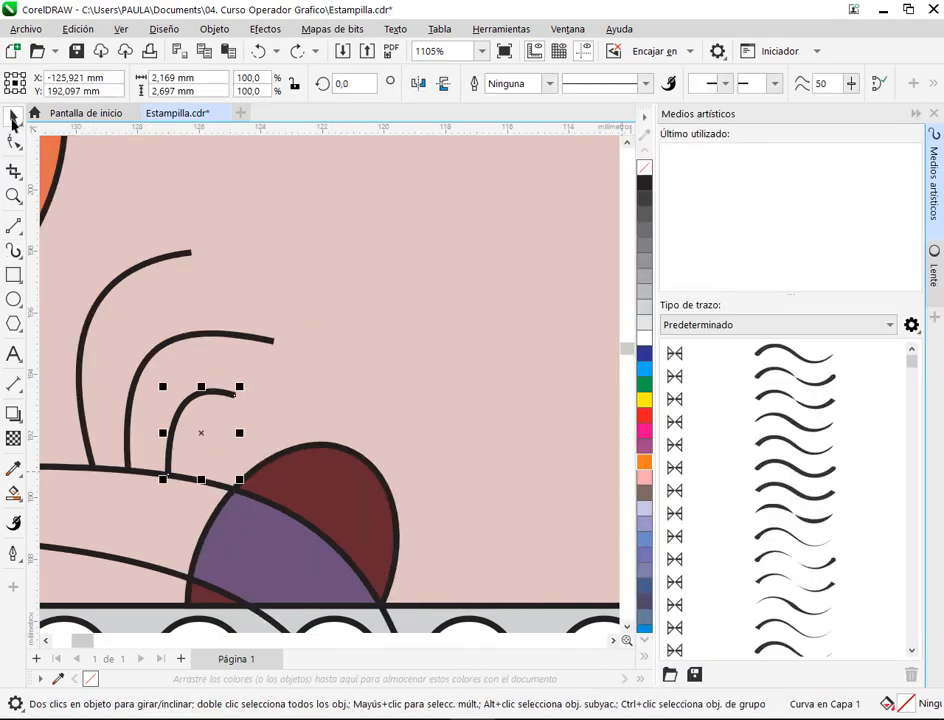
{"action": "left_click", "coordinate": [238, 333]}
{"action": "left_click", "coordinate": [220, 402]}
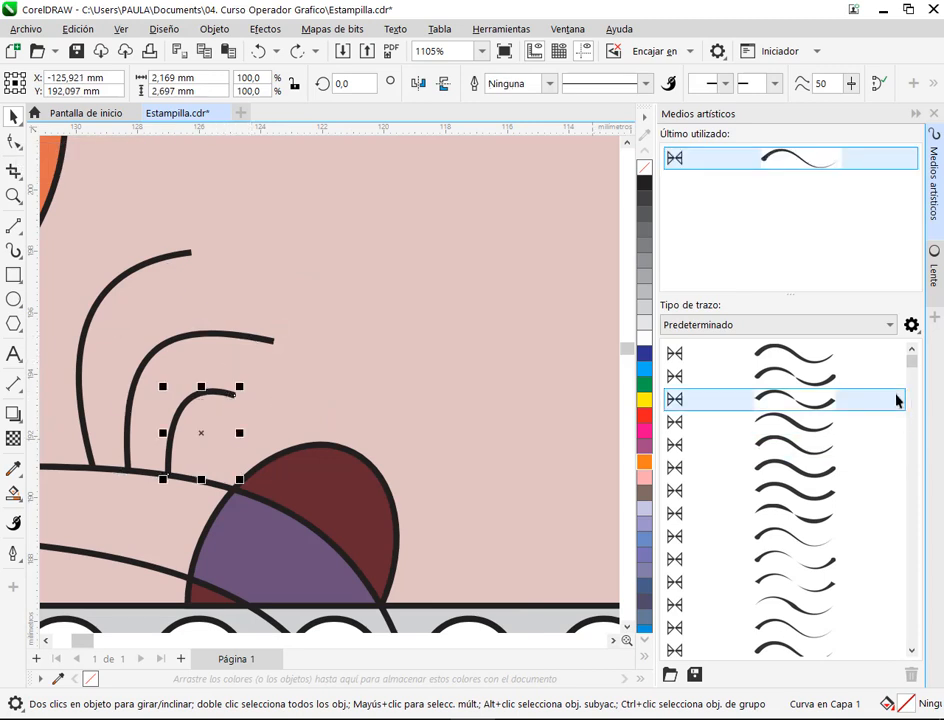
Try several preset strokes on the shortest arc, finishing with the one that has thick rounded ends and a thin middle.
{"action": "left_click", "coordinate": [815, 566]}
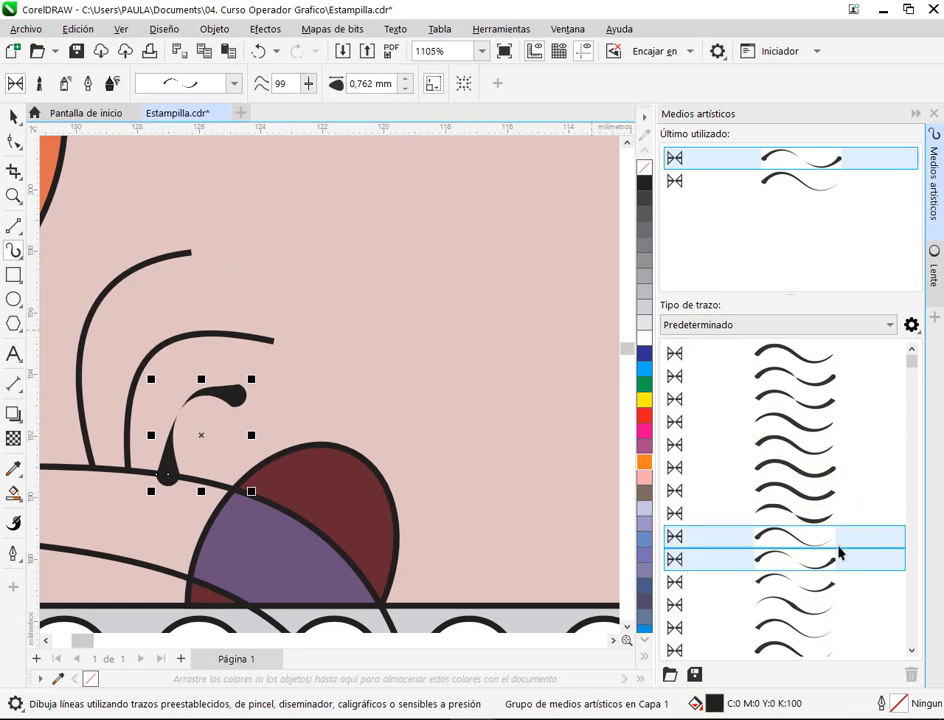
{"action": "left_click", "coordinate": [801, 537]}
{"action": "left_click", "coordinate": [813, 467]}
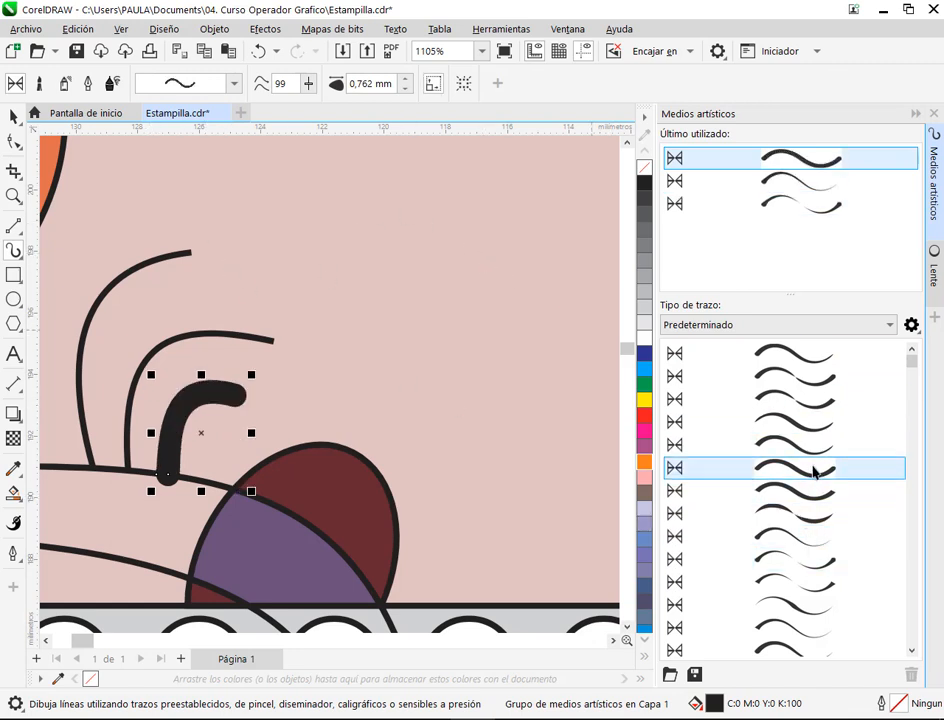
{"action": "left_click", "coordinate": [807, 606]}
{"action": "left_click", "coordinate": [806, 583]}
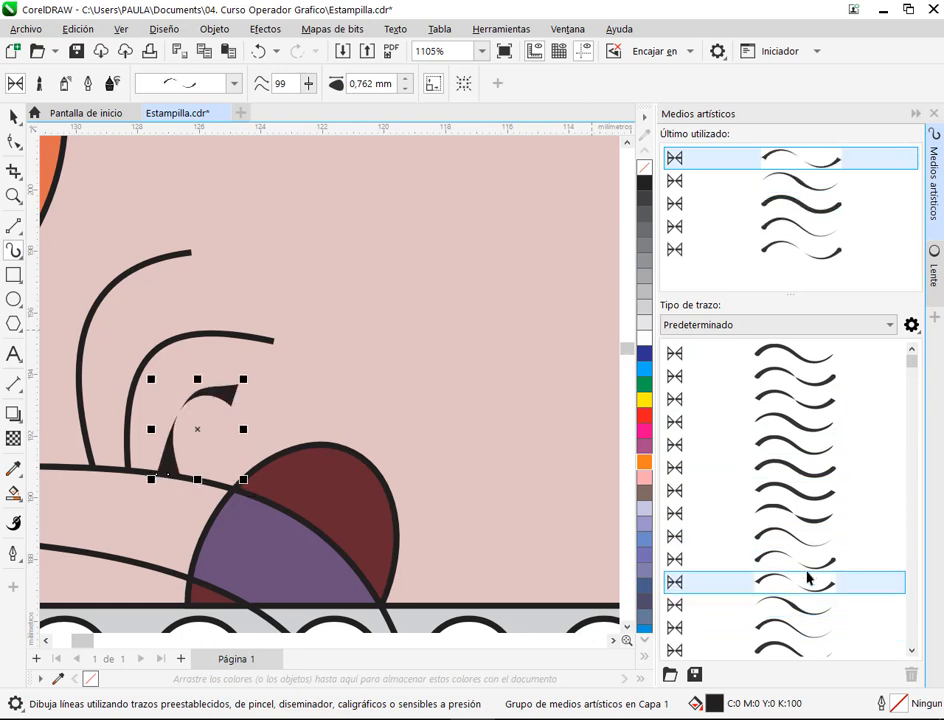
{"action": "left_click", "coordinate": [806, 565]}
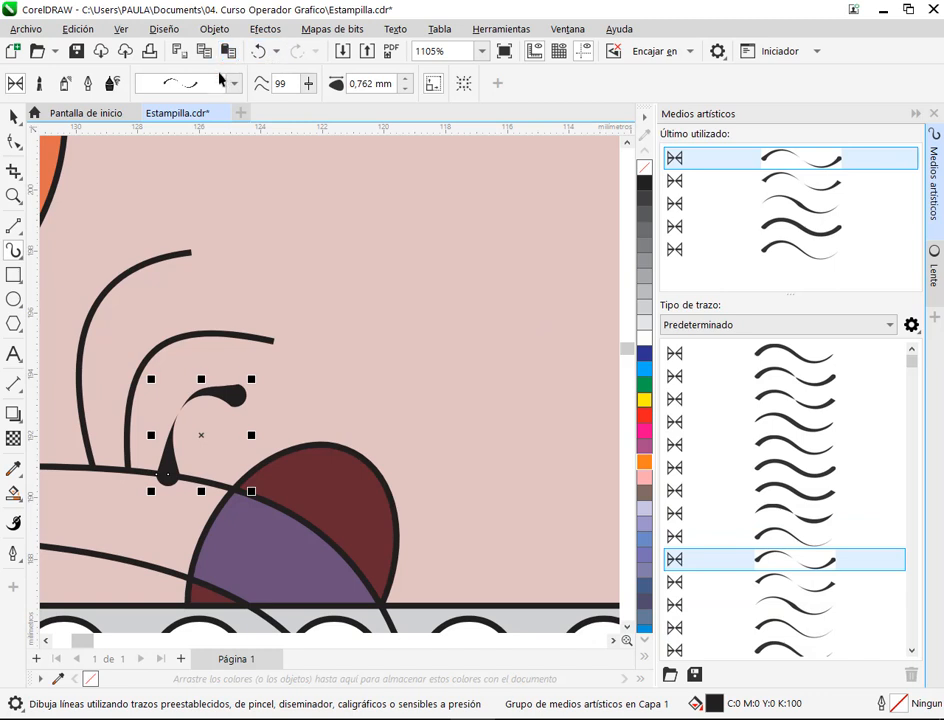
Switch Artistic Media to Brush (Pincel) mode and look through the available default stroke types.
{"action": "left_click", "coordinate": [374, 85]}
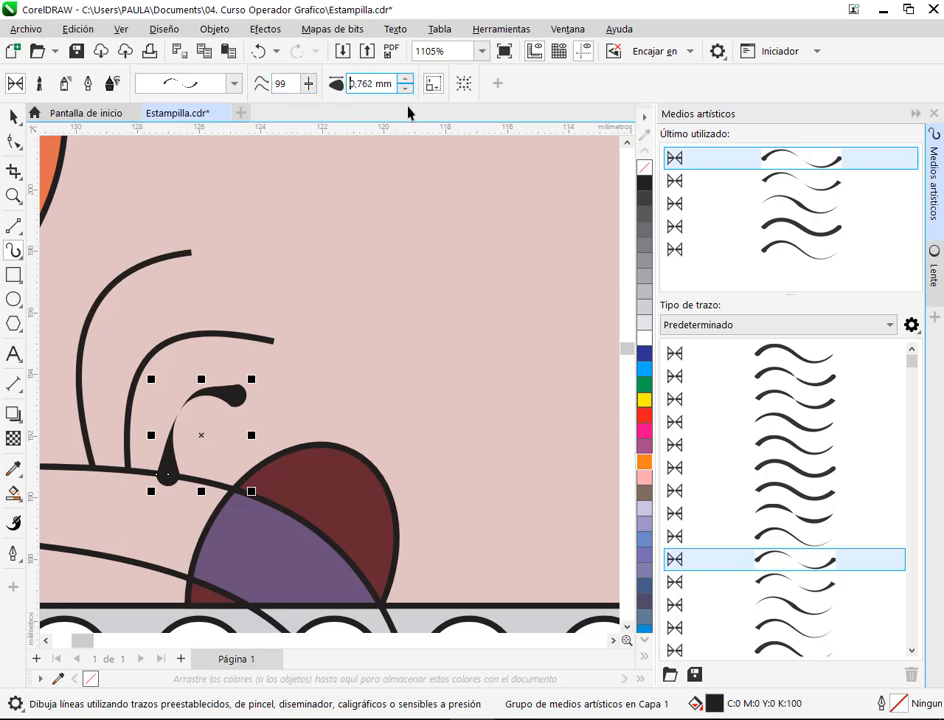
{"action": "left_click", "coordinate": [358, 88]}
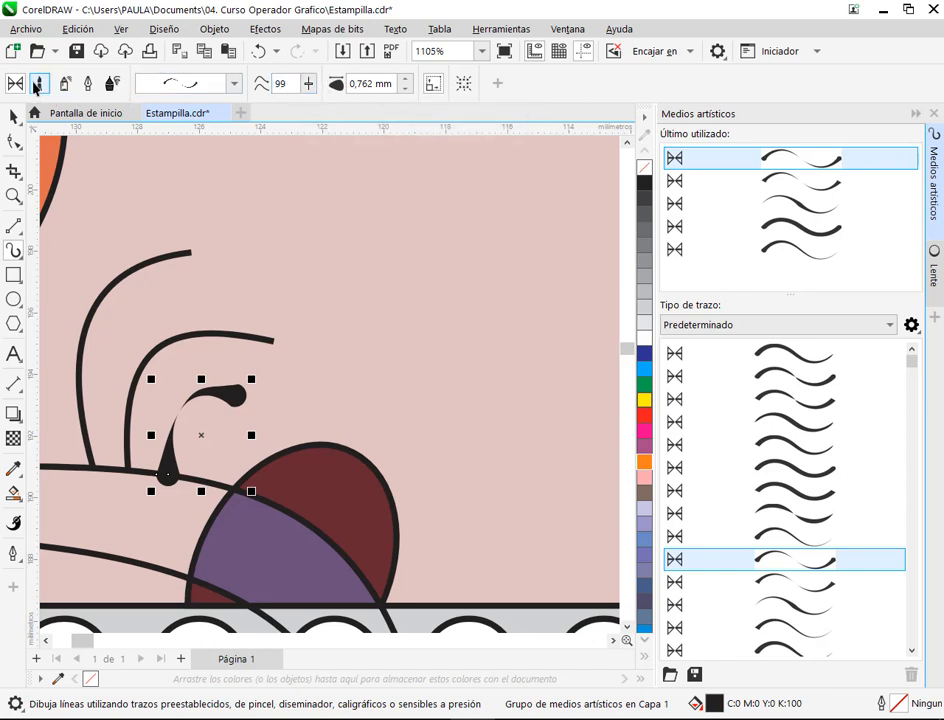
{"action": "left_click", "coordinate": [36, 86]}
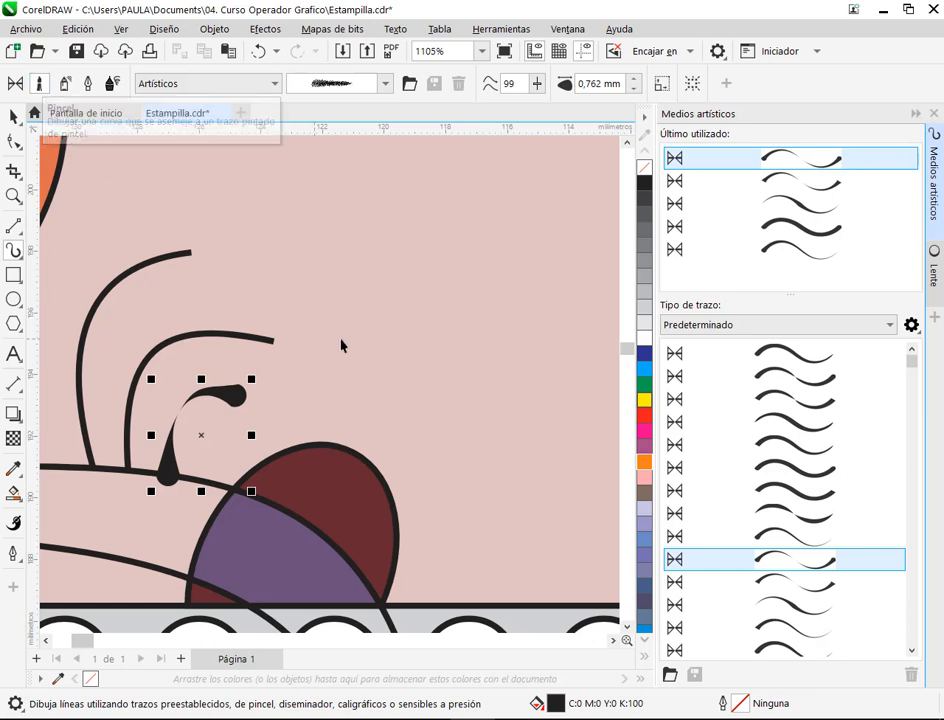
{"action": "scroll", "coordinate": [778, 458], "scroll_direction": "down", "scroll_amount": 5}
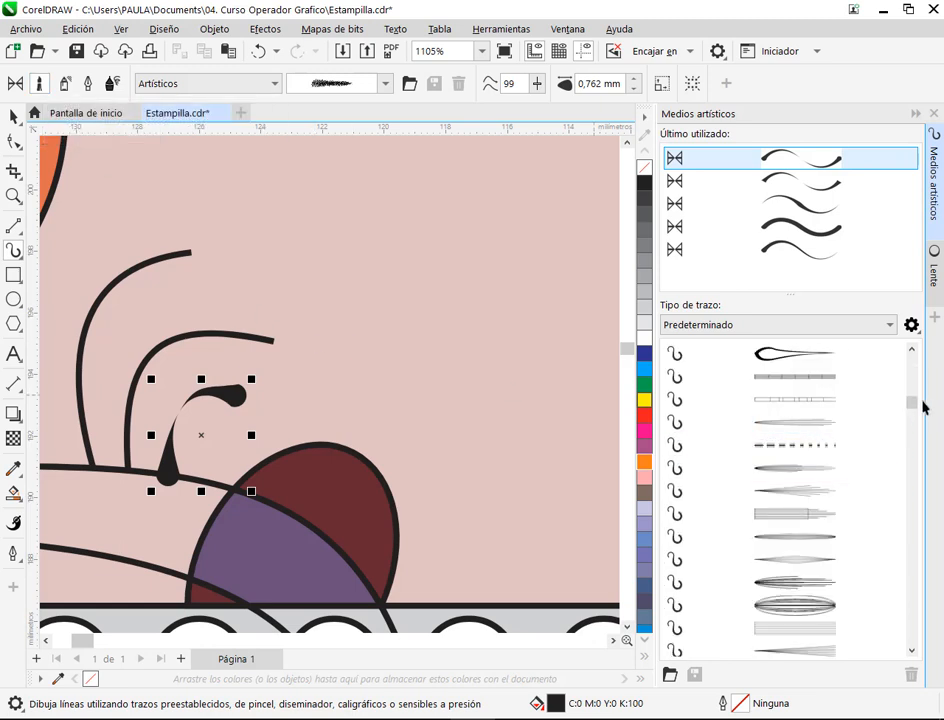
{"action": "scroll", "coordinate": [912, 418], "scroll_direction": "down", "scroll_amount": 1}
{"action": "mouse_move", "coordinate": [911, 411]}
{"action": "left_mouse_down"}
{"action": "mouse_move", "coordinate": [913, 477]}
{"action": "mouse_move", "coordinate": [915, 360]}
{"action": "left_mouse_up"}
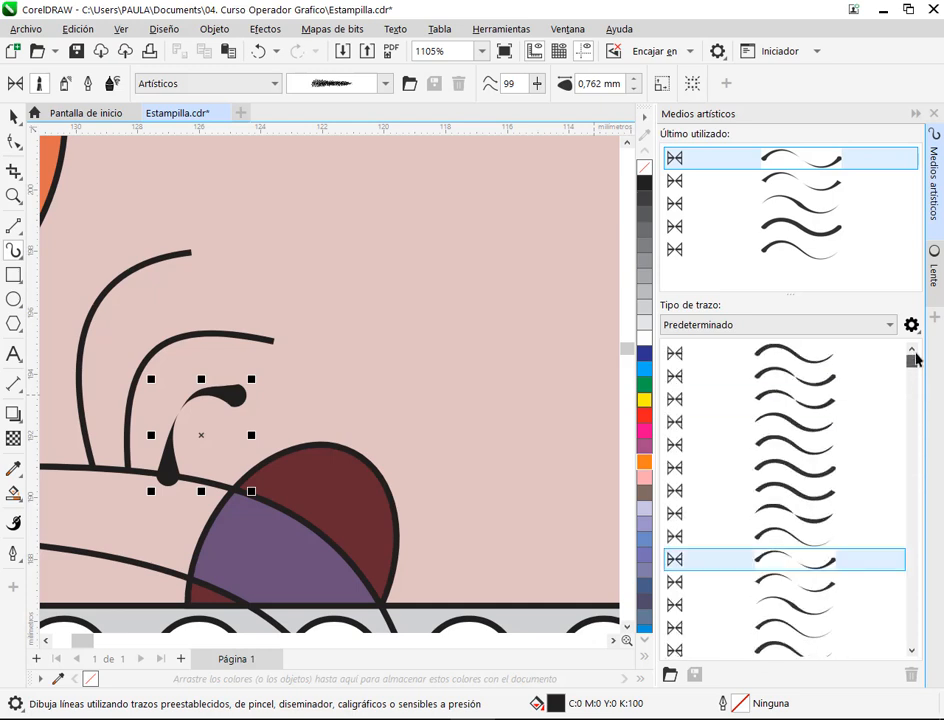
Try the thin-tipped preset stroke on the shortest arc, and reapply the one with thick rounded ends and a thin middle.
{"action": "scroll", "coordinate": [784, 510], "scroll_direction": "down", "scroll_amount": 2}
{"action": "left_click", "coordinate": [790, 421]}
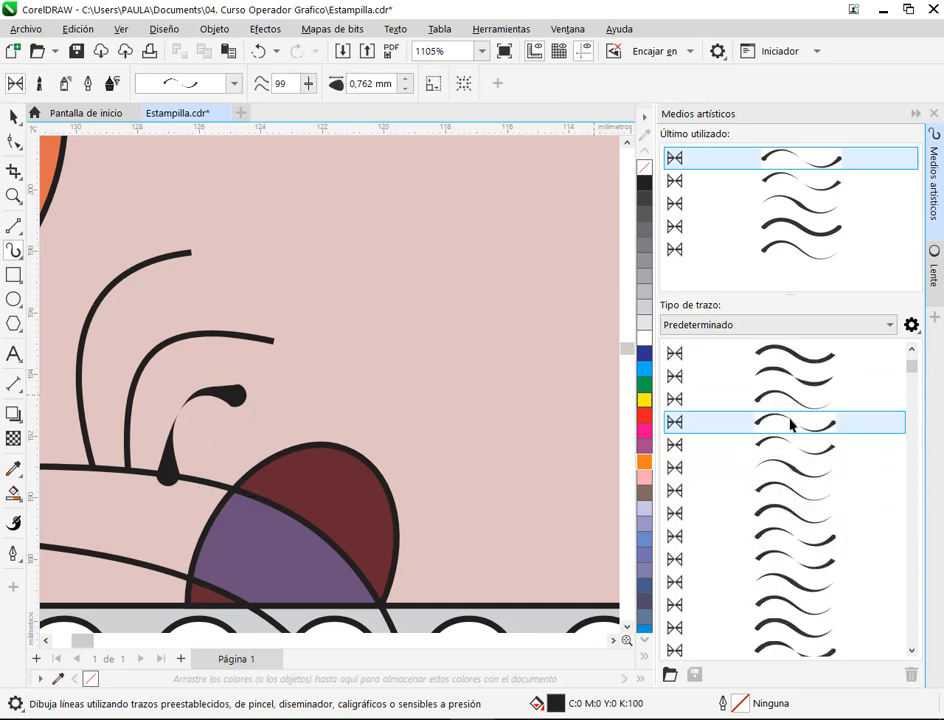
{"action": "left_click", "coordinate": [787, 400]}
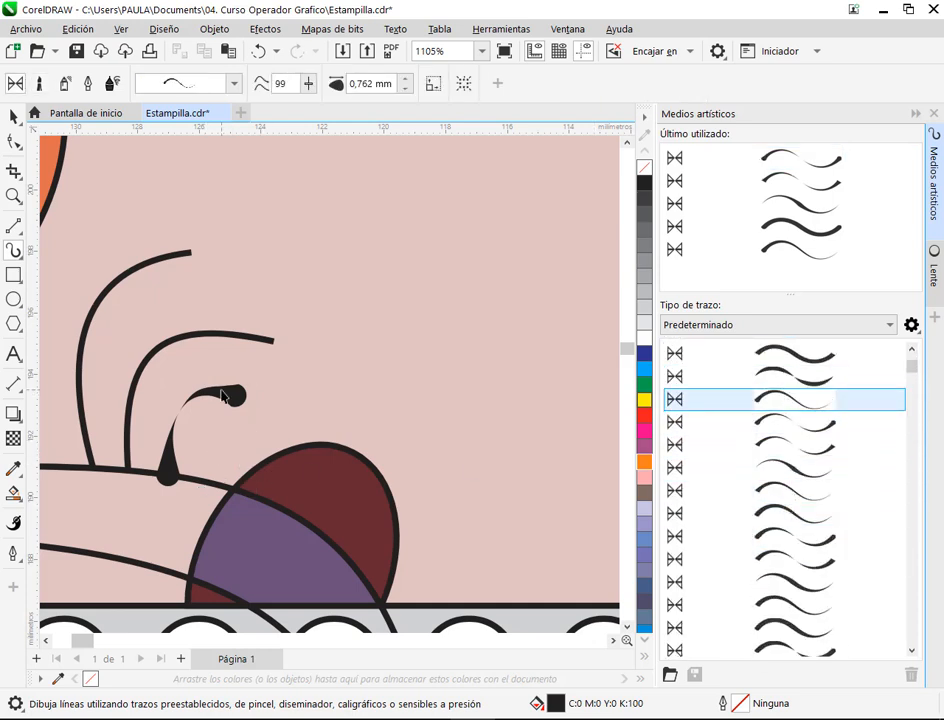
{"action": "key", "text": "space"}
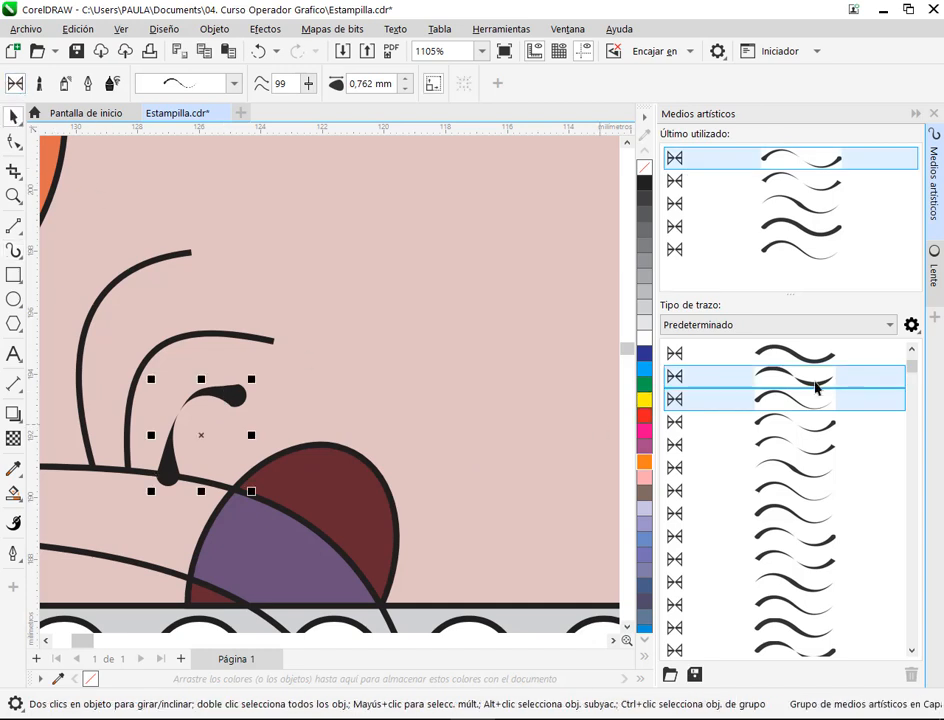
{"action": "left_click", "coordinate": [803, 400]}
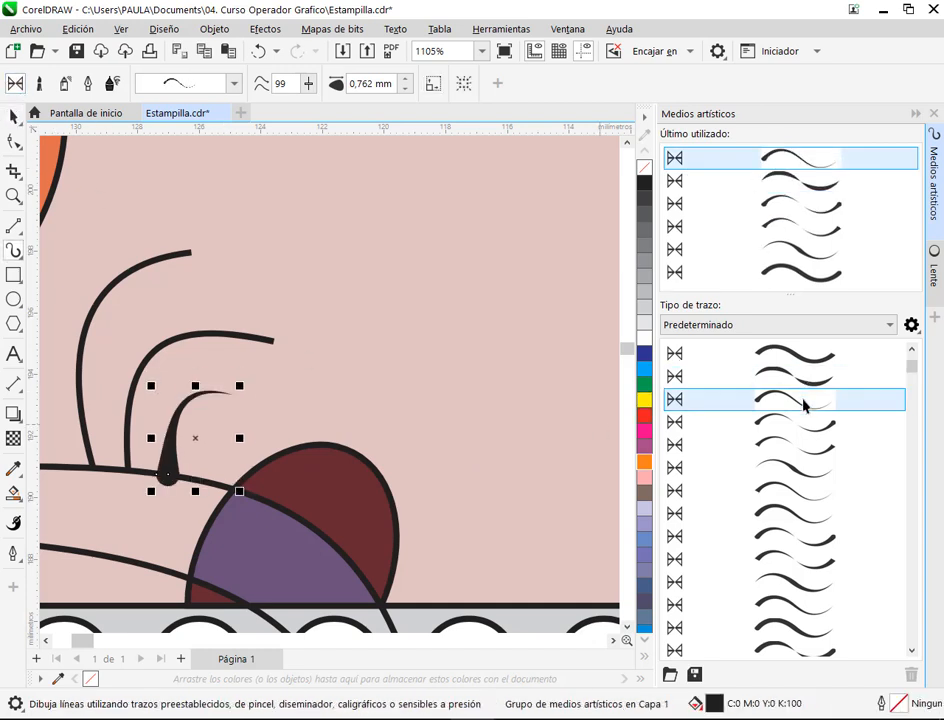
{"action": "left_click", "coordinate": [815, 423]}
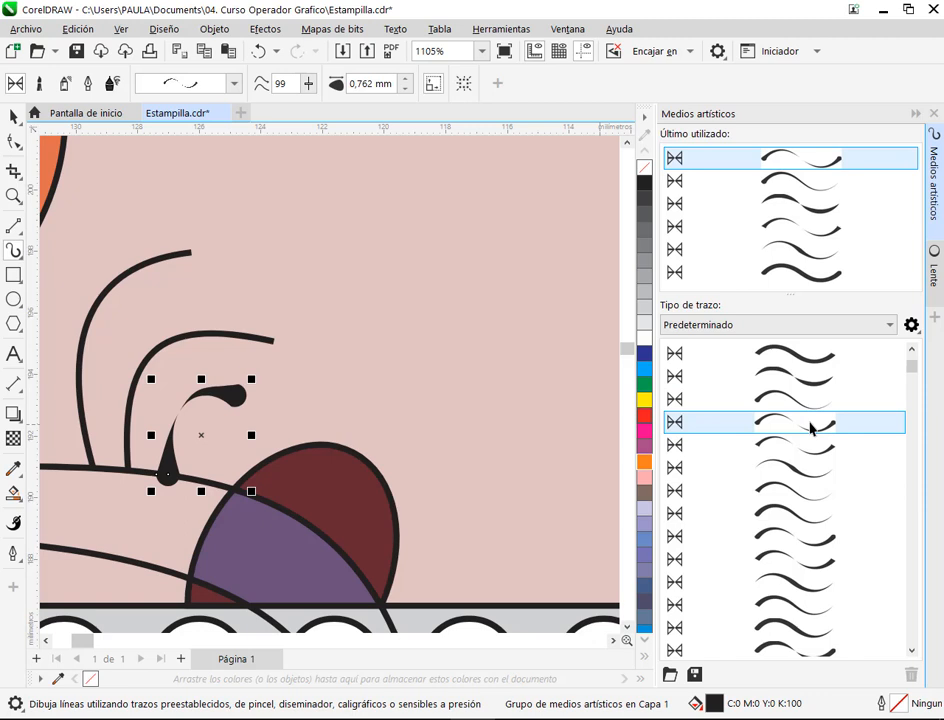
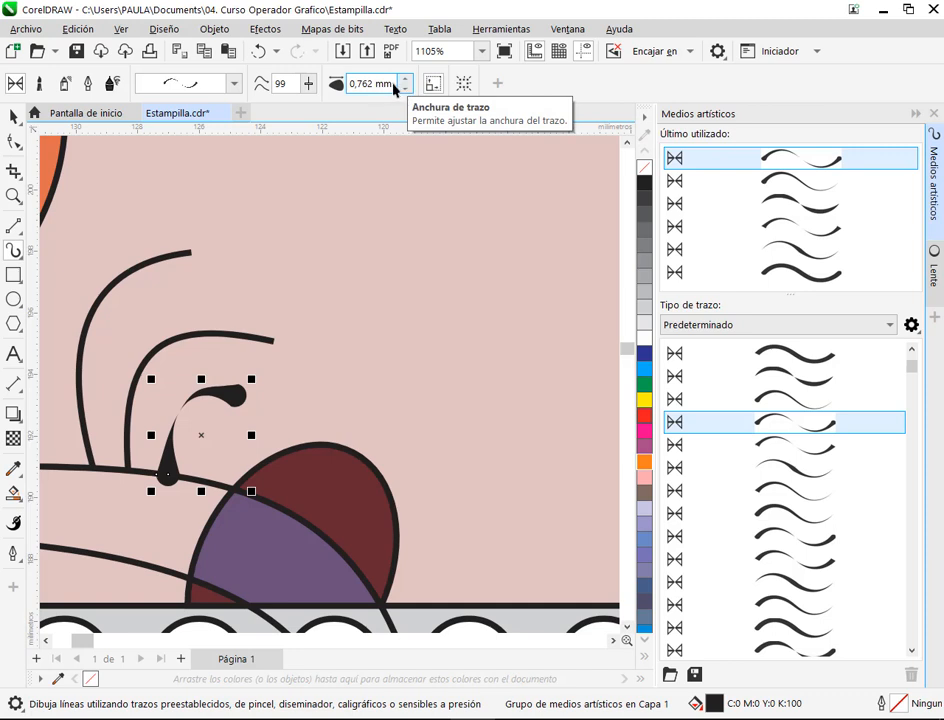
Try a 1,262 mm stroke width on the shortest arc, restore 0,762 mm, and draw and delete a short test stroke beside the arcs.
{"action": "left_click", "coordinate": [406, 81]}
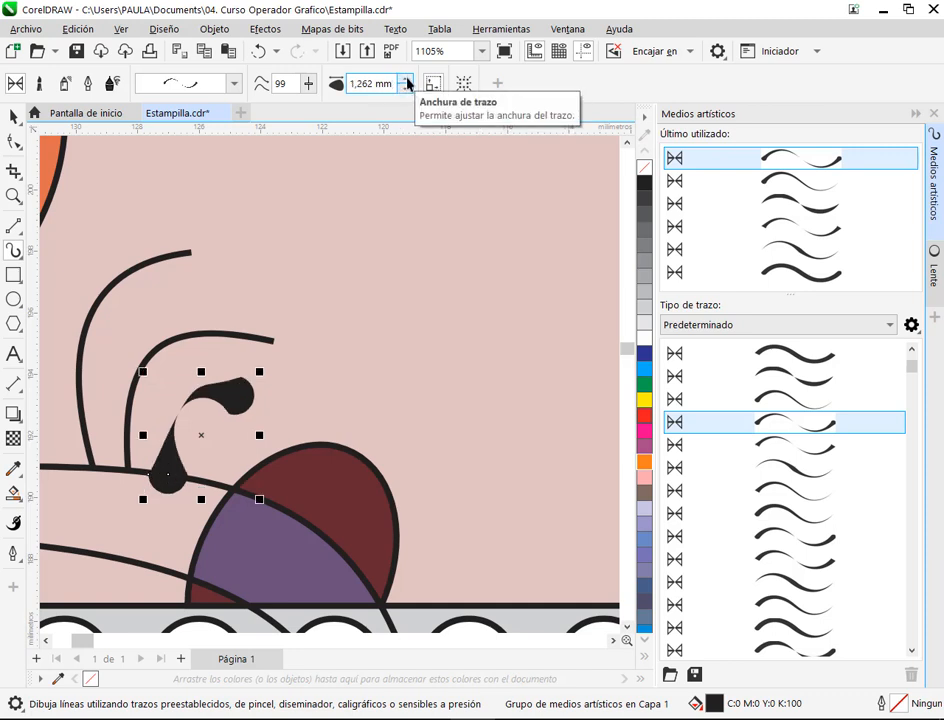
{"action": "left_click", "coordinate": [407, 89]}
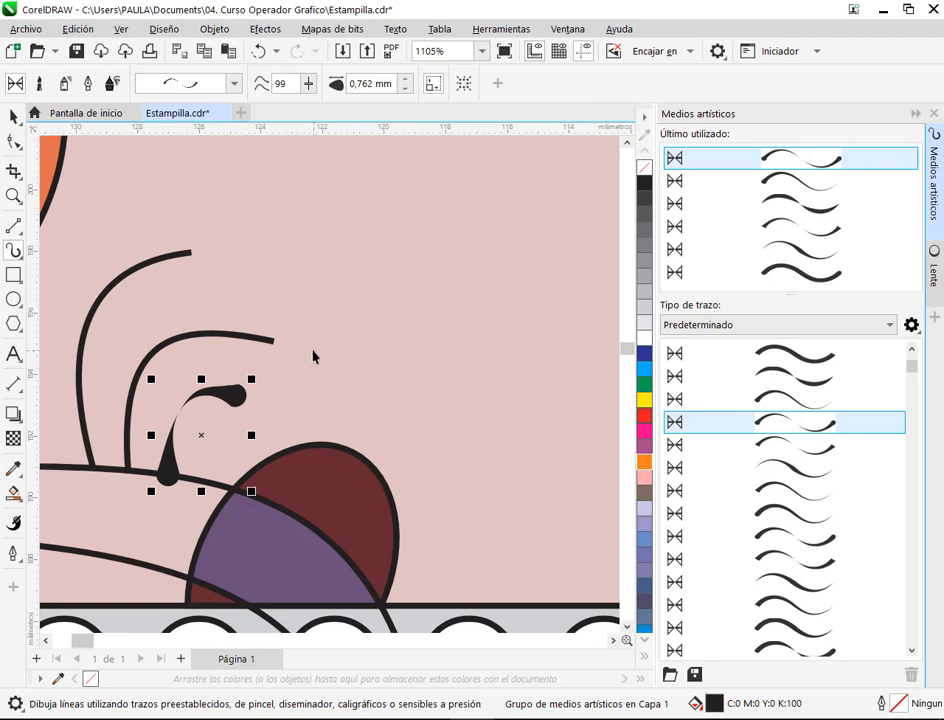
{"action": "mouse_move", "coordinate": [499, 264]}
{"action": "left_mouse_down"}
{"action": "mouse_move", "coordinate": [456, 298]}
{"action": "mouse_move", "coordinate": [428, 368]}
{"action": "left_mouse_up"}
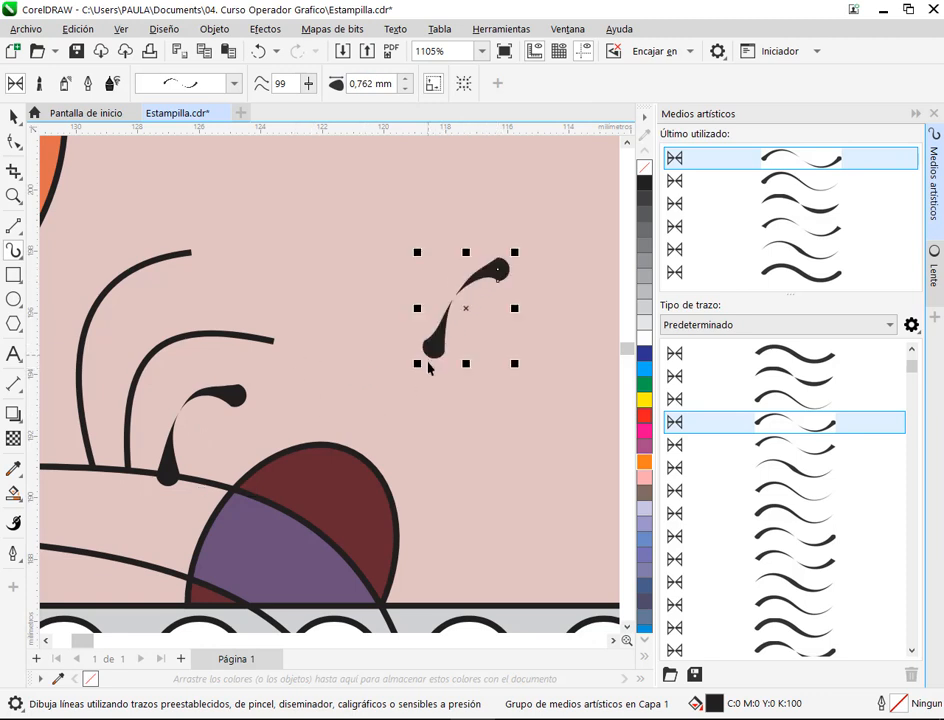
{"action": "key", "text": "Delete"}
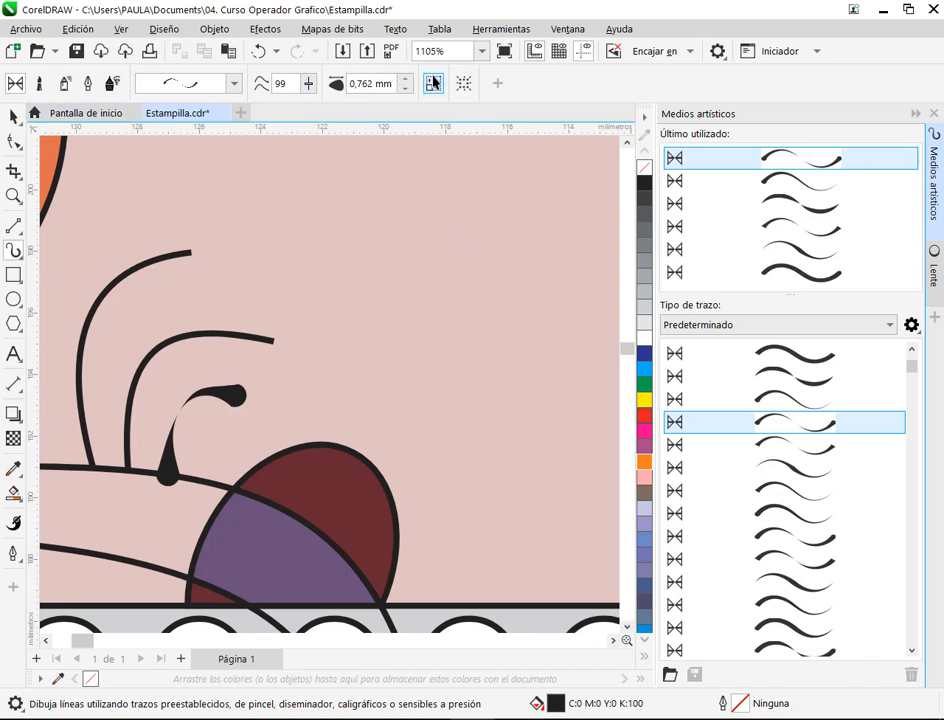
Reselect the shortest arc to view its Artistic Media settings, collapse the Medios artísticos settings, and clear the selection.
{"action": "left_click", "coordinate": [13, 117]}
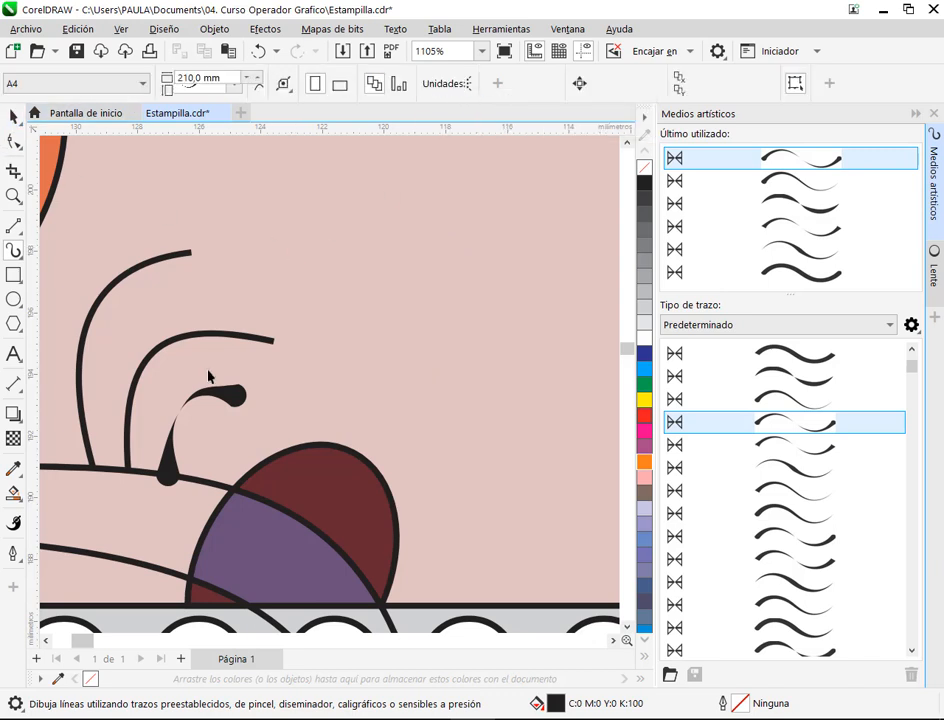
{"action": "left_click", "coordinate": [210, 392]}
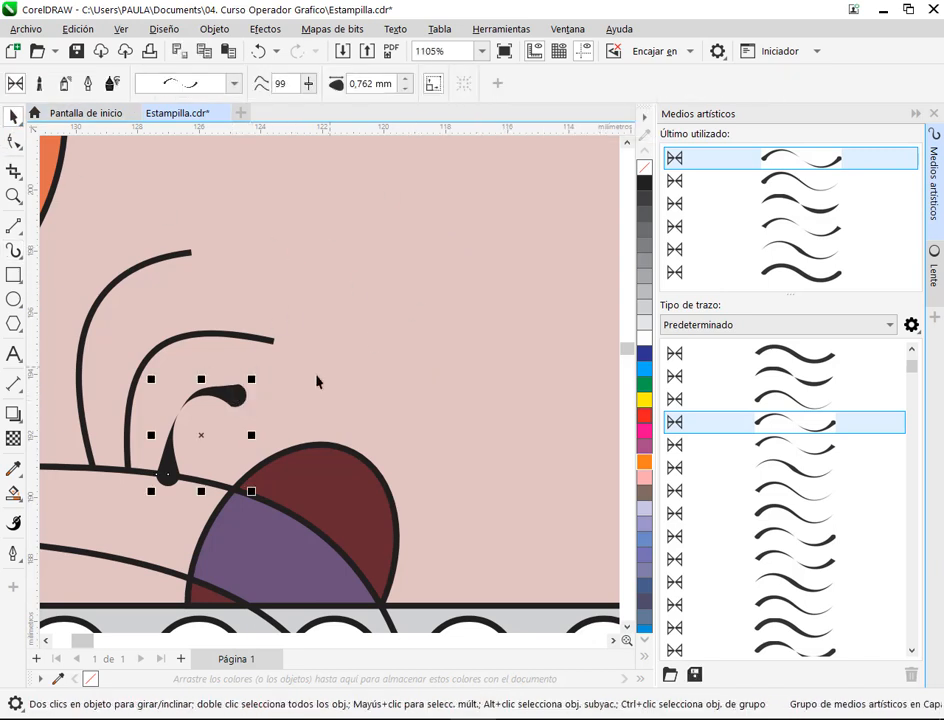
{"action": "key", "text": "i"}
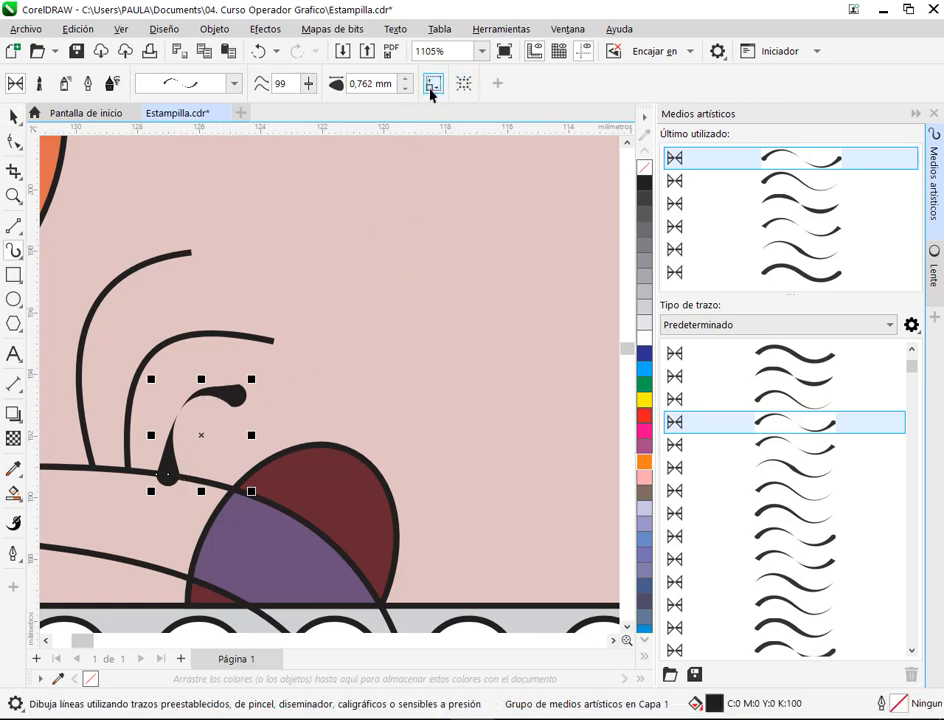
{"action": "scroll", "coordinate": [250, 340], "scroll_direction": "down", "scroll_amount": 2}
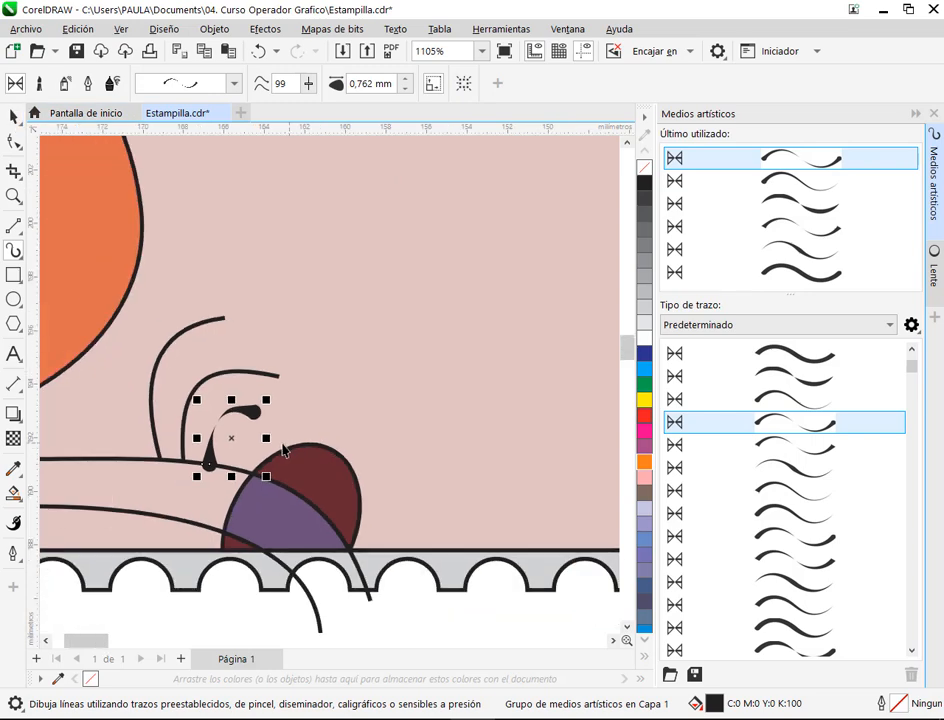
{"action": "left_click", "coordinate": [13, 118]}
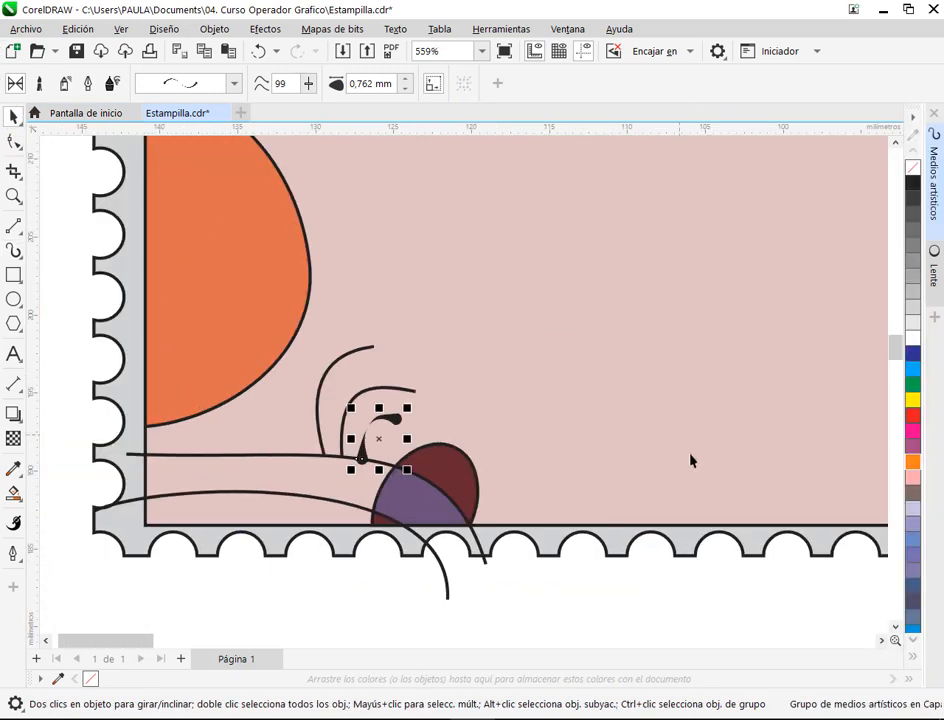
{"action": "left_click", "coordinate": [727, 622]}
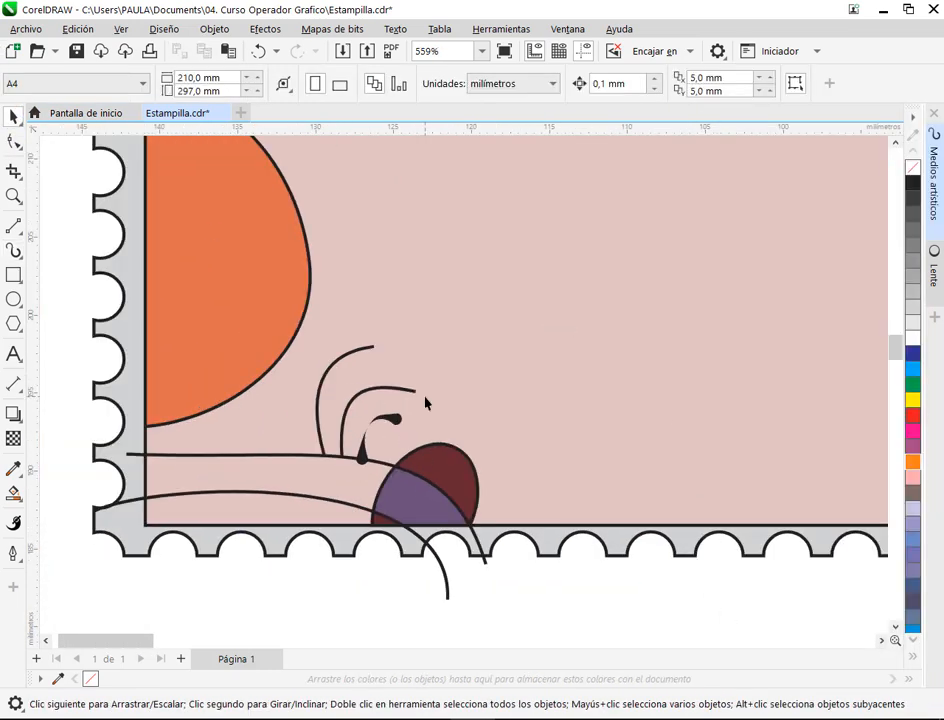
Change the A4 page orientation to landscape, 297 × 210 mm.
{"action": "scroll", "coordinate": [434, 400], "scroll_direction": "down", "scroll_amount": 2}
{"action": "scroll", "coordinate": [457, 333], "scroll_direction": "down", "scroll_amount": 2}
{"action": "left_click_drag", "start_coordinate": [478, 305], "coordinate": [373, 406]}
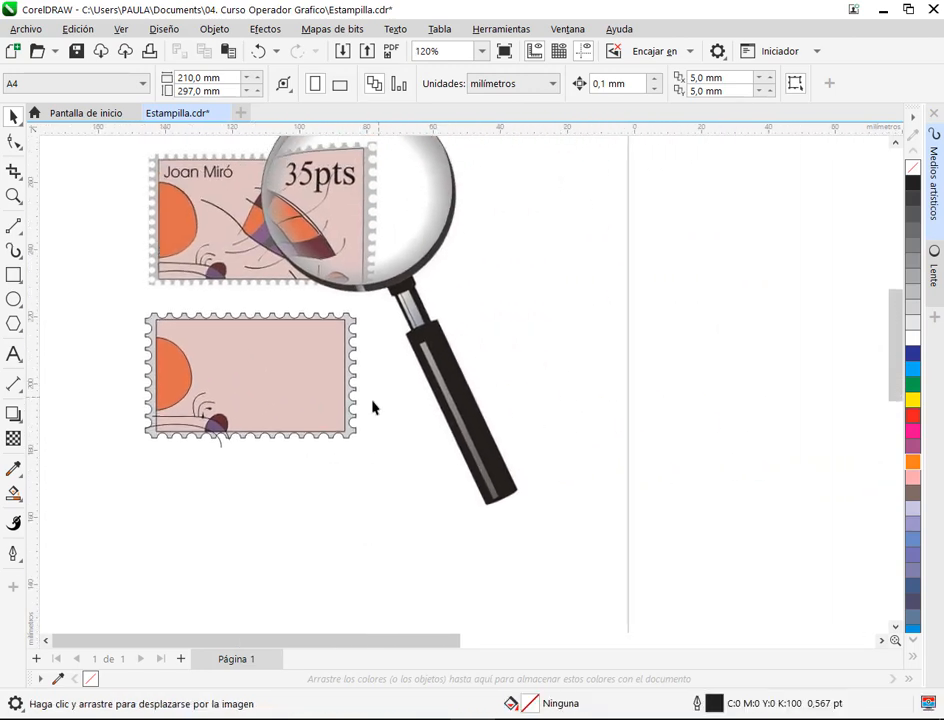
{"action": "scroll", "coordinate": [280, 394], "scroll_direction": "down", "scroll_amount": 2}
{"action": "left_click_drag", "start_coordinate": [156, 331], "coordinate": [327, 461]}
{"action": "scroll", "coordinate": [716, 382], "scroll_direction": "down", "scroll_amount": 1}
{"action": "left_click_drag", "start_coordinate": [716, 382], "coordinate": [504, 287]}
{"action": "left_click", "coordinate": [500, 286]}
{"action": "scroll", "coordinate": [496, 285], "scroll_direction": "down", "scroll_amount": 1}
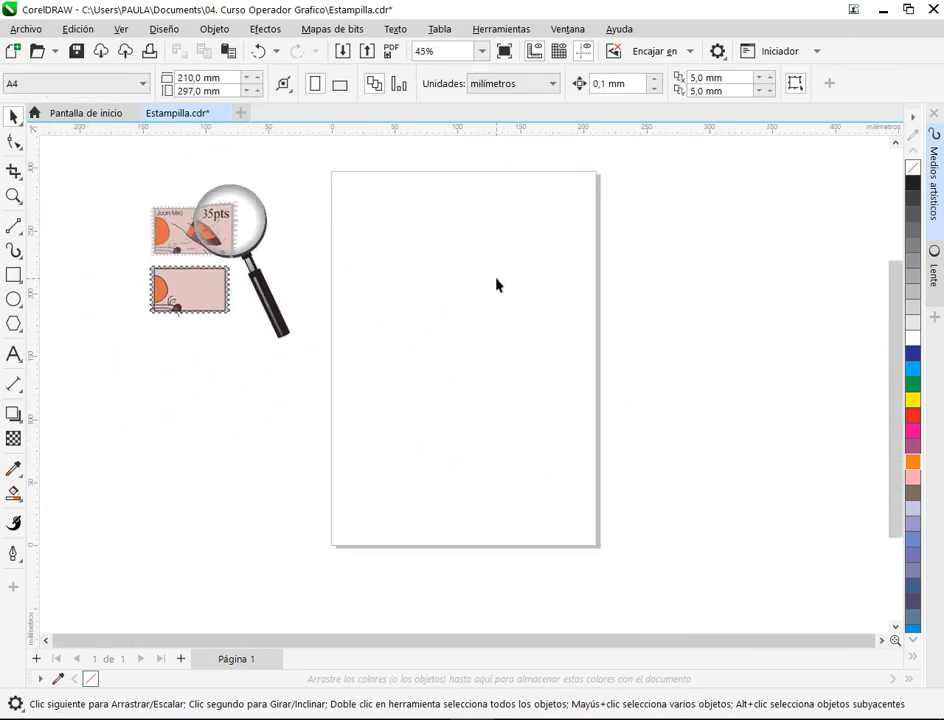
{"action": "left_click", "coordinate": [335, 86]}
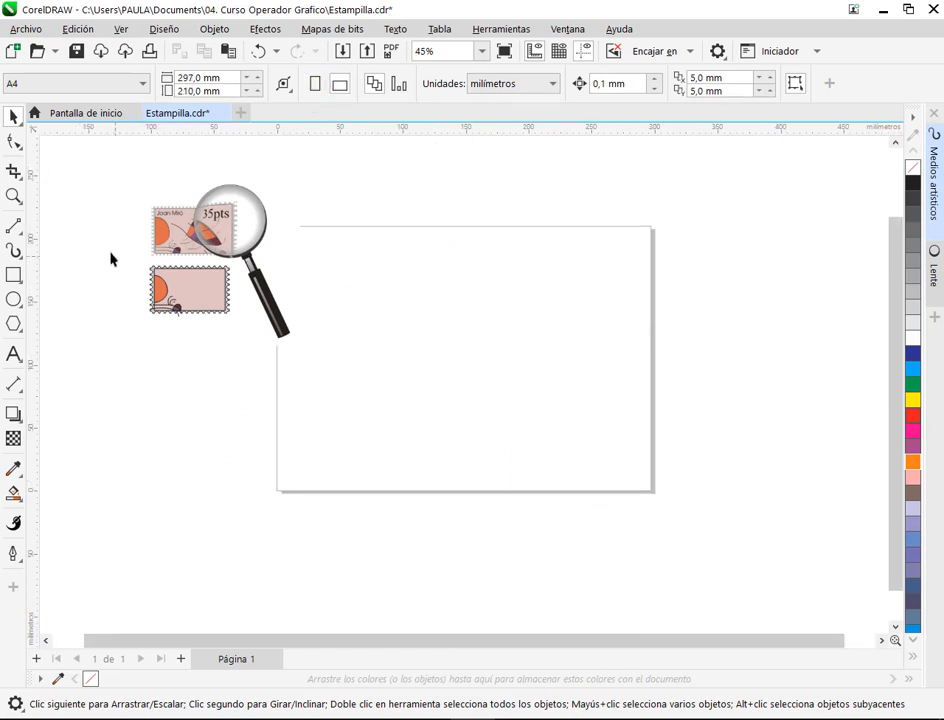
Move the whole redrawn stamp onto the page's upper left area and enlarge the selection to about 138 × 88 mm.
{"action": "left_click_drag", "start_coordinate": [110, 244], "coordinate": [299, 351]}
{"action": "left_click_drag", "start_coordinate": [228, 305], "coordinate": [544, 392]}
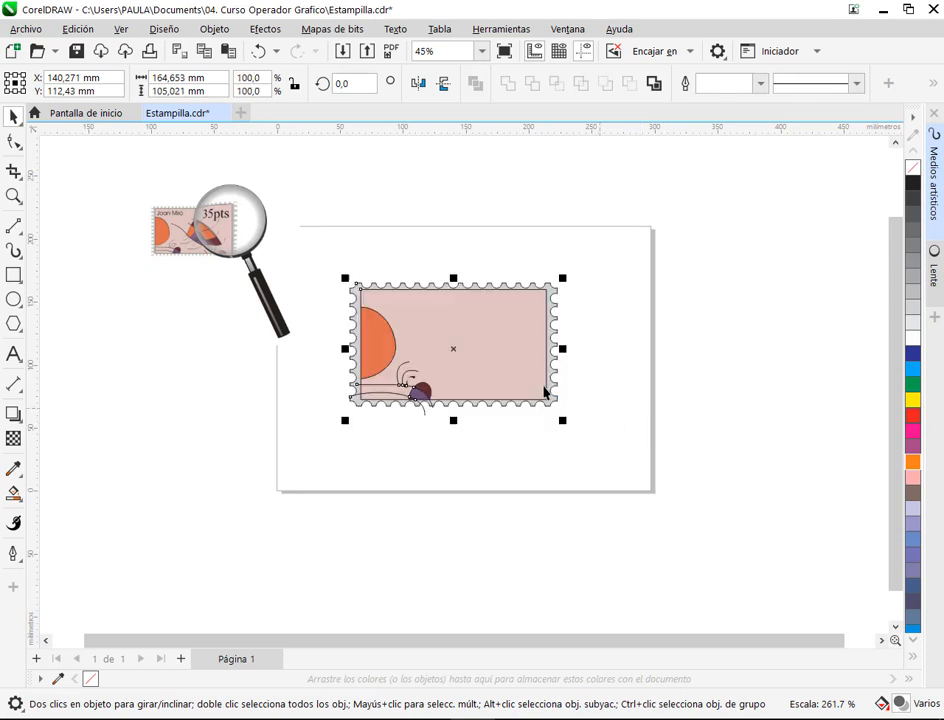
{"action": "left_click_drag", "start_coordinate": [482, 339], "coordinate": [454, 347]}
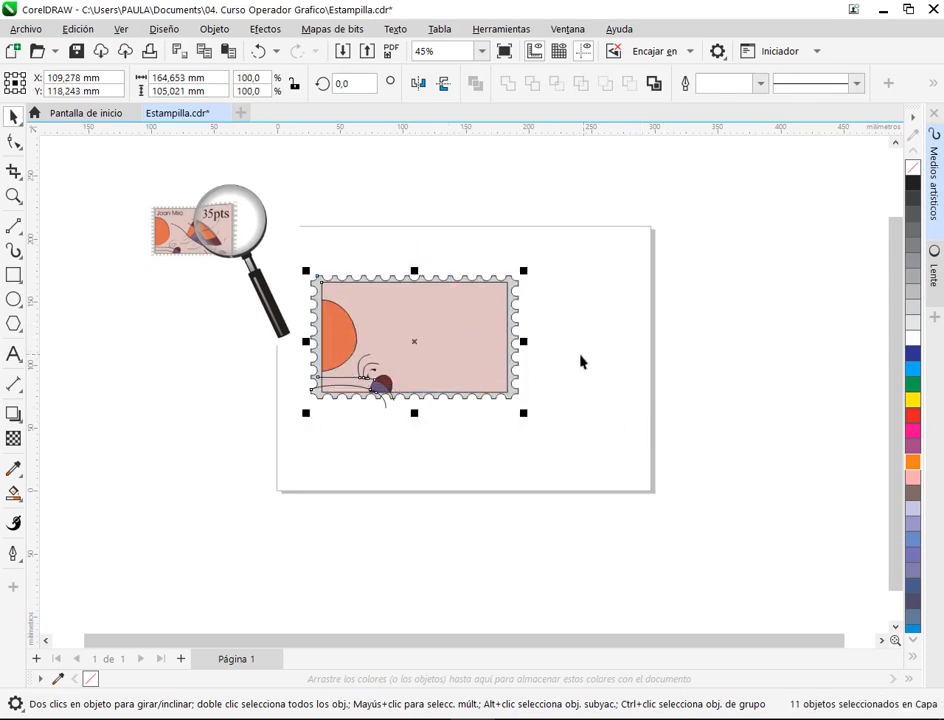
{"action": "left_click_drag", "start_coordinate": [523, 412], "coordinate": [489, 386]}
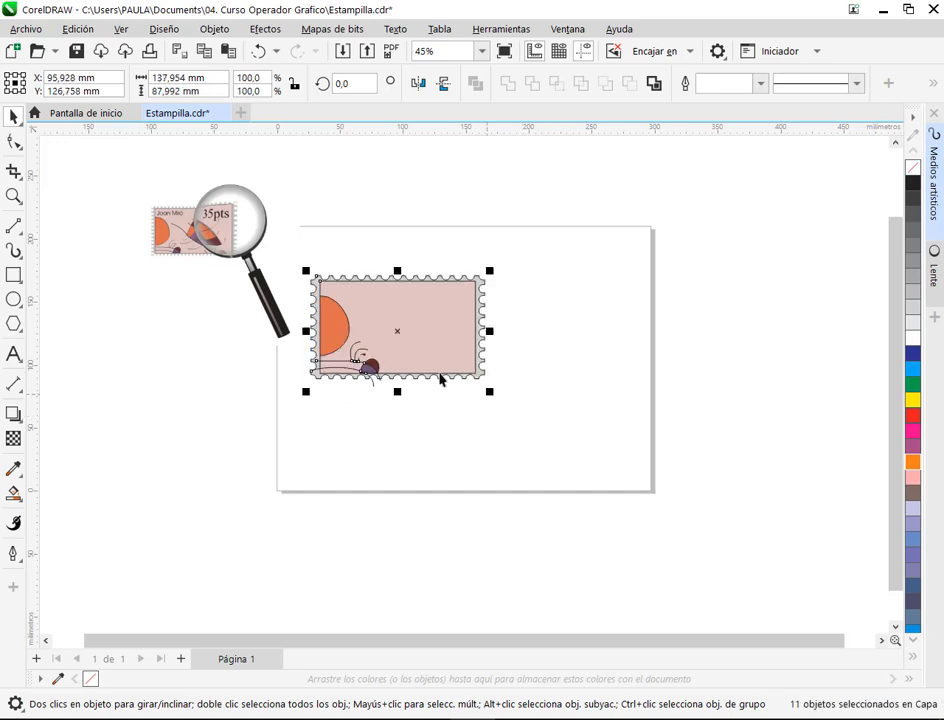
{"action": "left_click_drag", "start_coordinate": [432, 346], "coordinate": [424, 331]}
{"action": "left_click", "coordinate": [565, 330]}
Set the Artistic Media stroke width of the enlarged stamp's shortest arc to 0,762 mm.
{"action": "scroll", "coordinate": [367, 342], "scroll_direction": "up", "scroll_amount": 4}
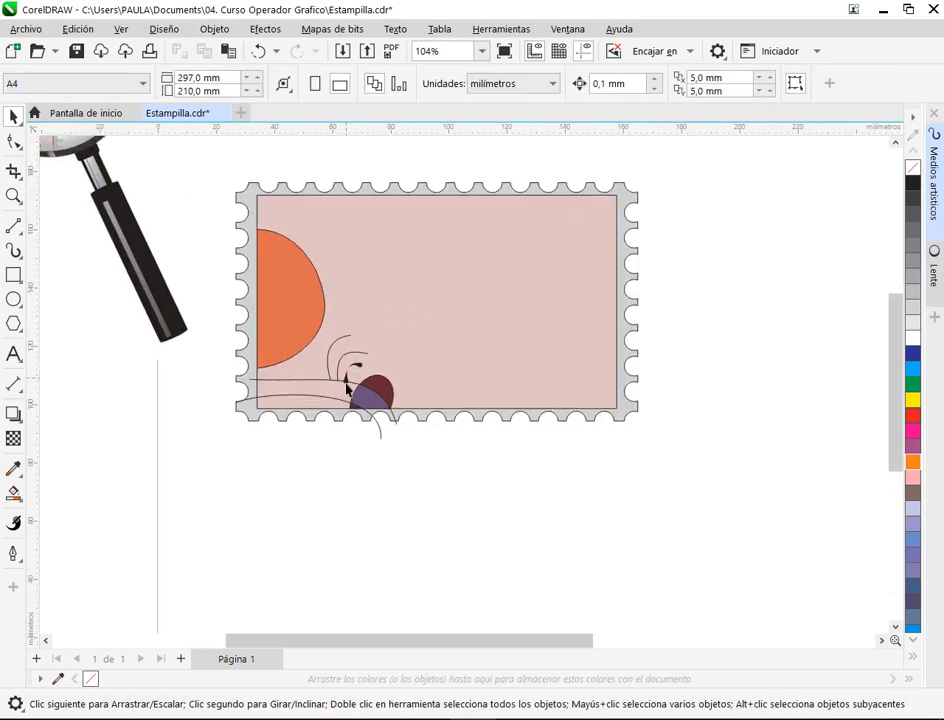
{"action": "left_click", "coordinate": [370, 352]}
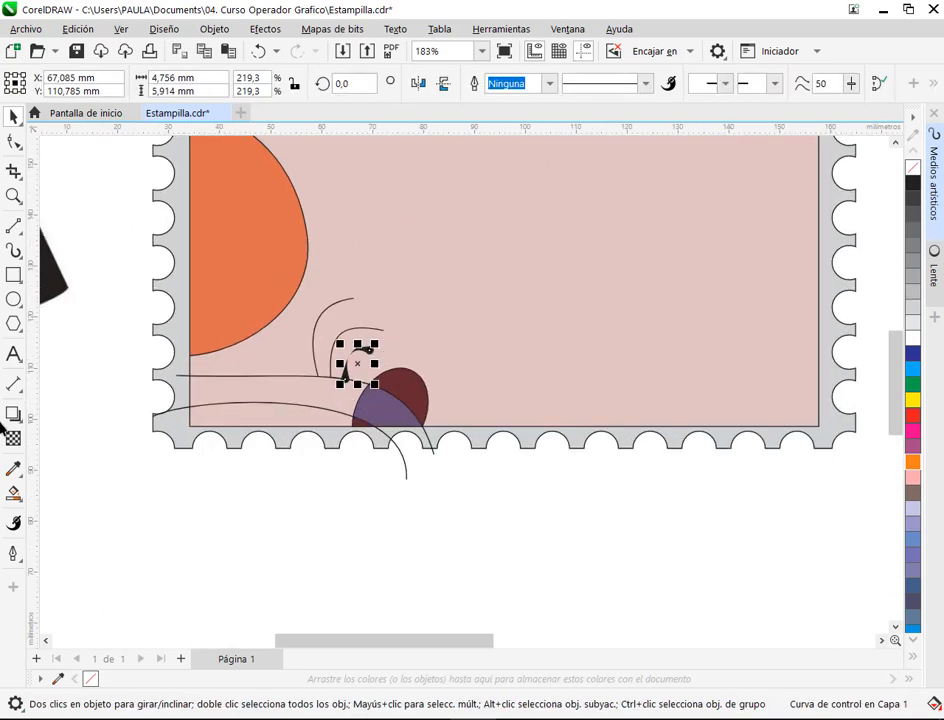
{"action": "left_click", "coordinate": [16, 255]}
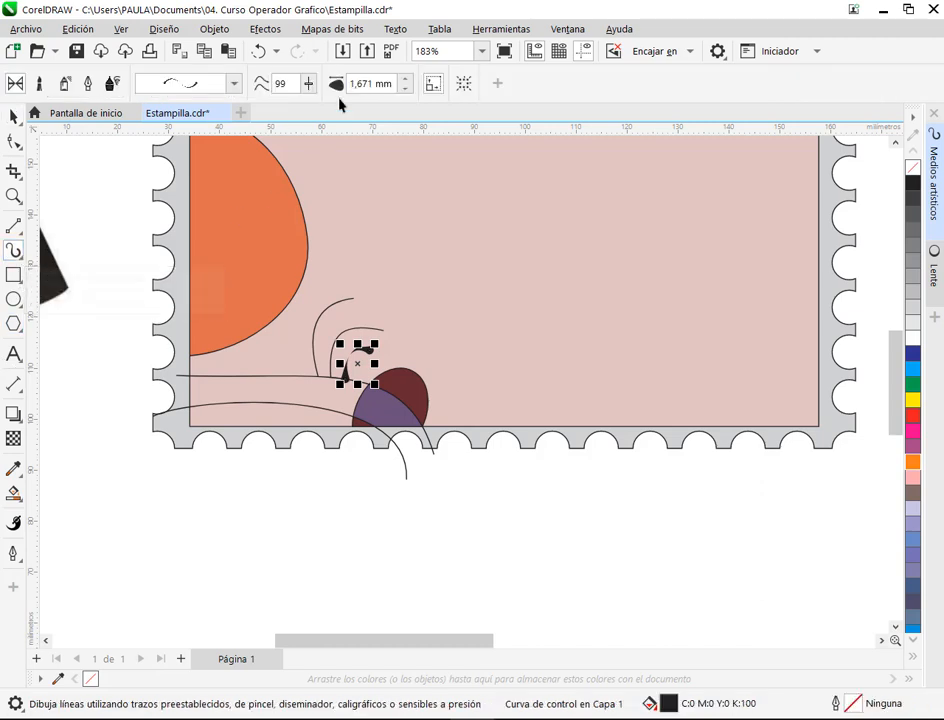
{"action": "left_click", "coordinate": [408, 86]}
{"action": "left_click", "coordinate": [408, 86]}
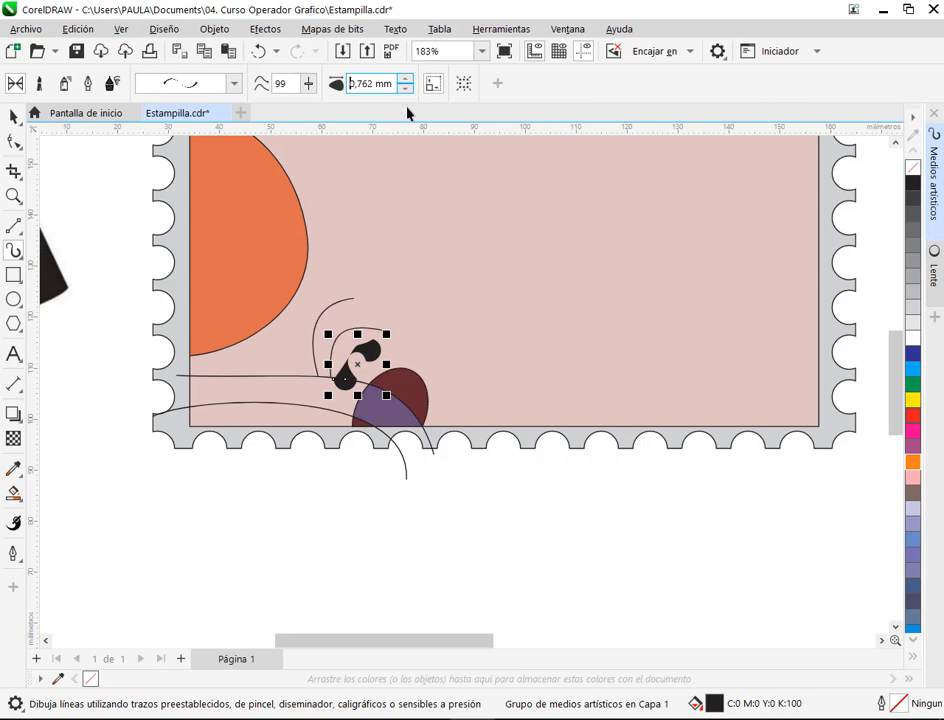
{"action": "key", "text": "Return"}
{"action": "left_click", "coordinate": [14, 117]}
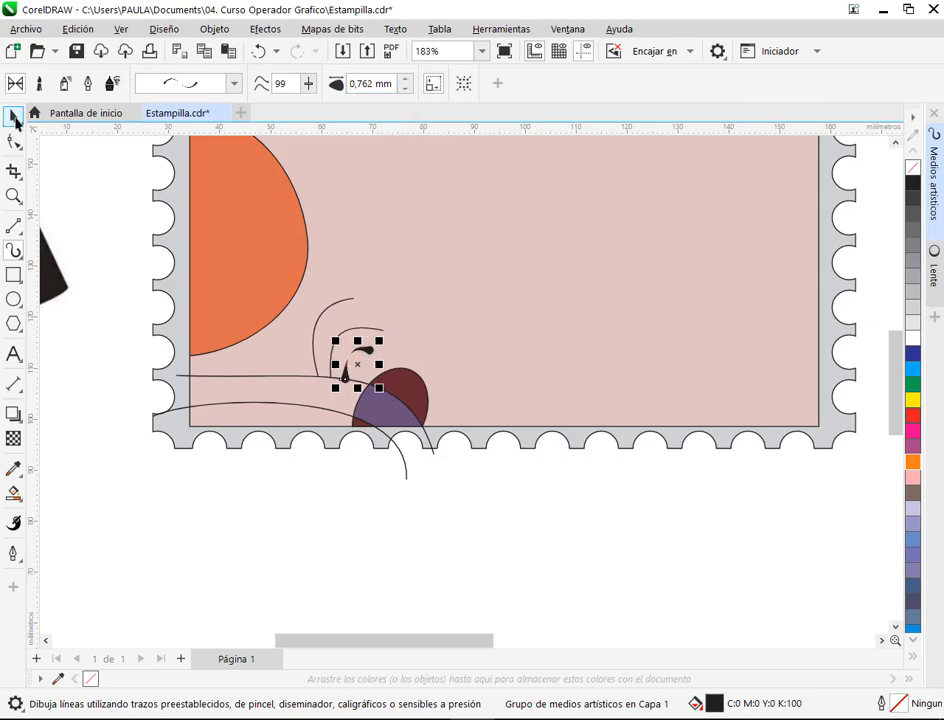
{"action": "left_click", "coordinate": [354, 481]}
Compare 0,5 pt, Muy fina and Ninguna outlines on the shortest arc's control curve, and finish with Muy fina.
{"action": "scroll", "coordinate": [398, 378], "scroll_direction": "down", "scroll_amount": 4}
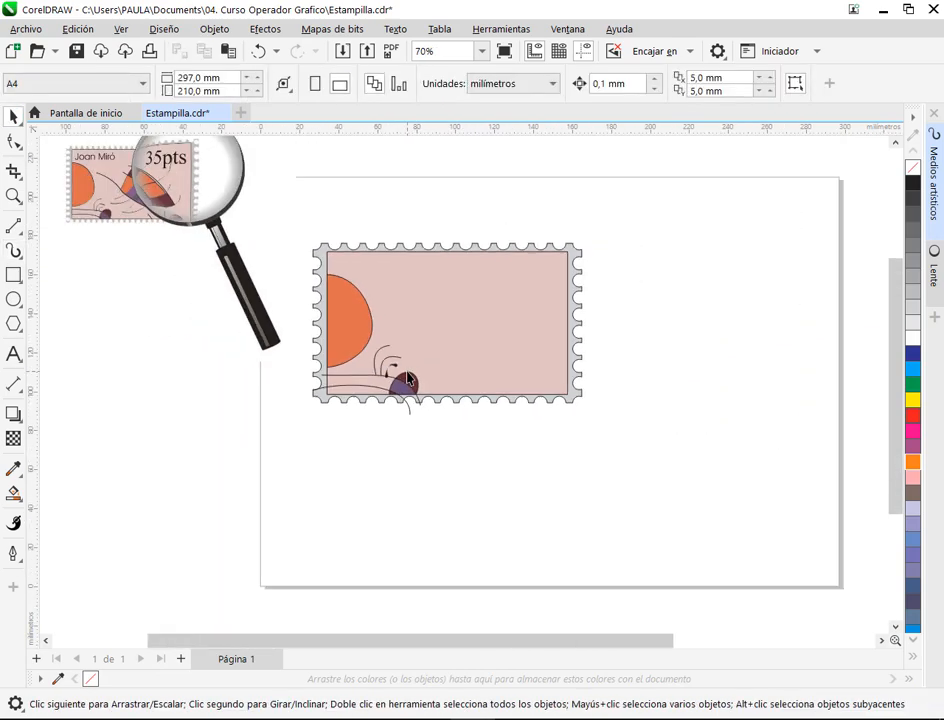
{"action": "scroll", "coordinate": [408, 376], "scroll_direction": "up", "scroll_amount": 7}
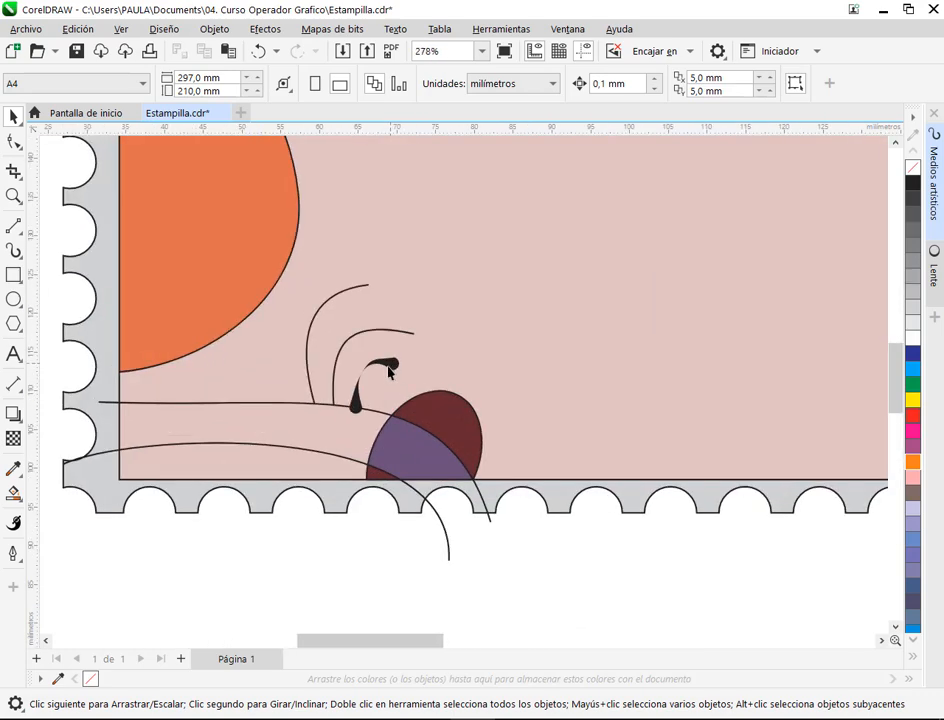
{"action": "left_click", "coordinate": [395, 354]}
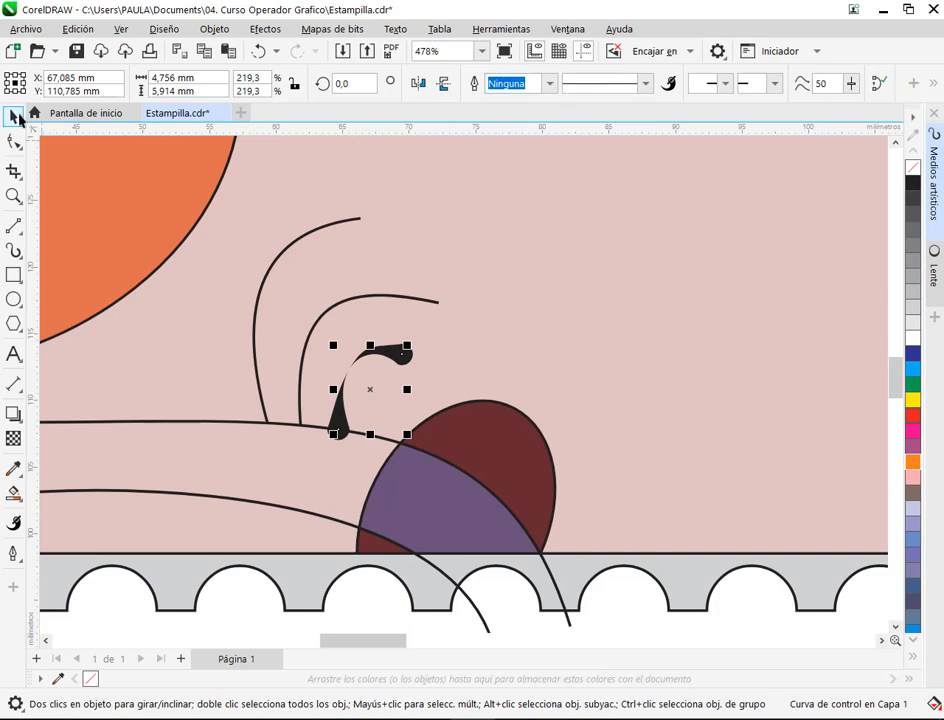
{"action": "left_click", "coordinate": [549, 83]}
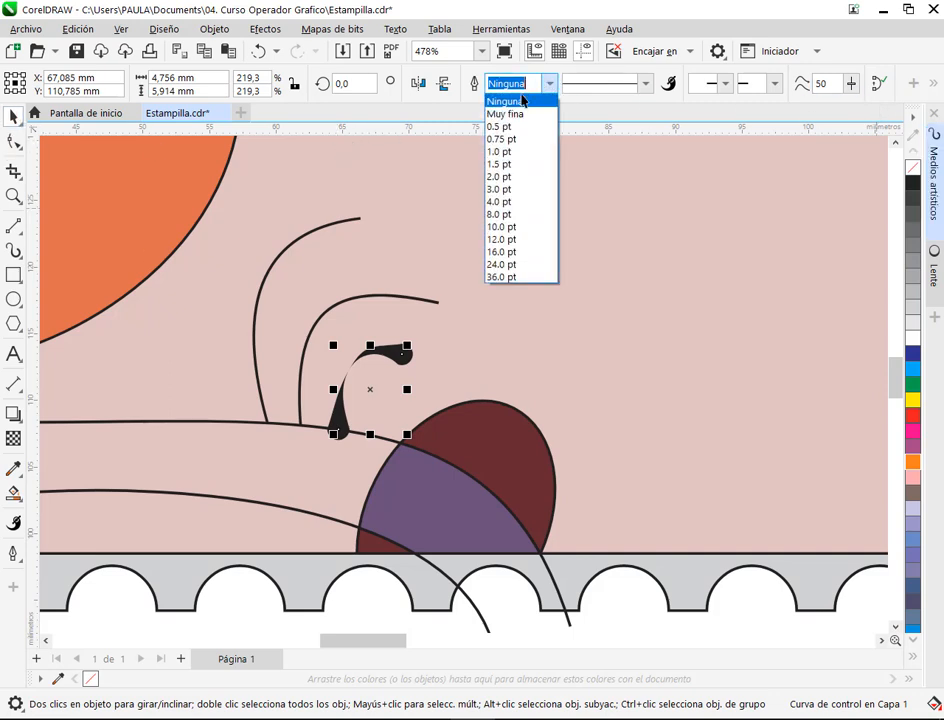
{"action": "left_click", "coordinate": [519, 126]}
{"action": "left_click", "coordinate": [549, 83]}
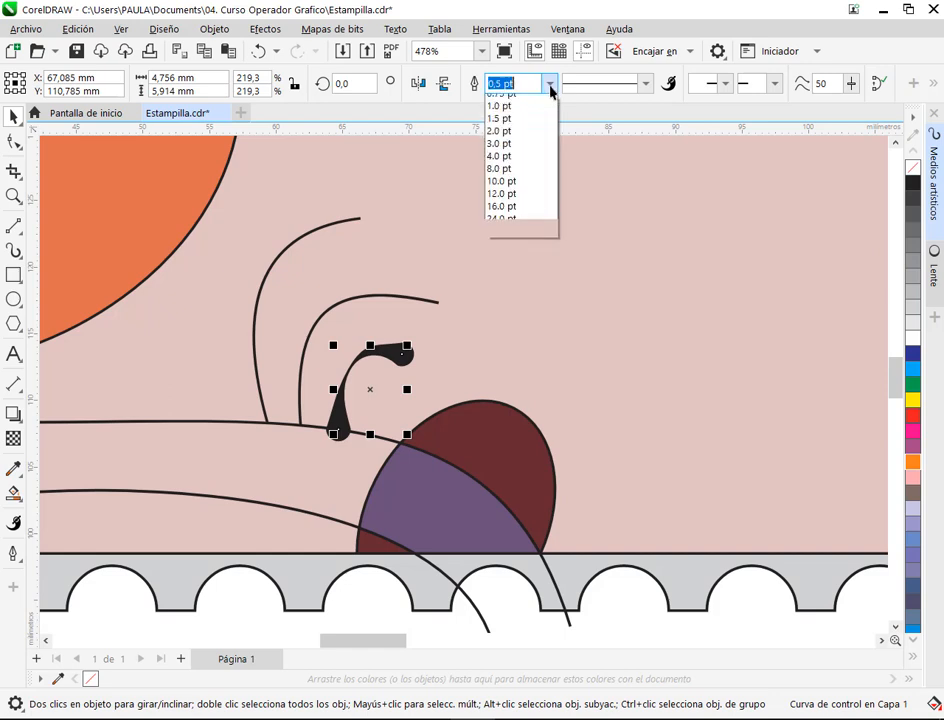
{"action": "left_click", "coordinate": [518, 113]}
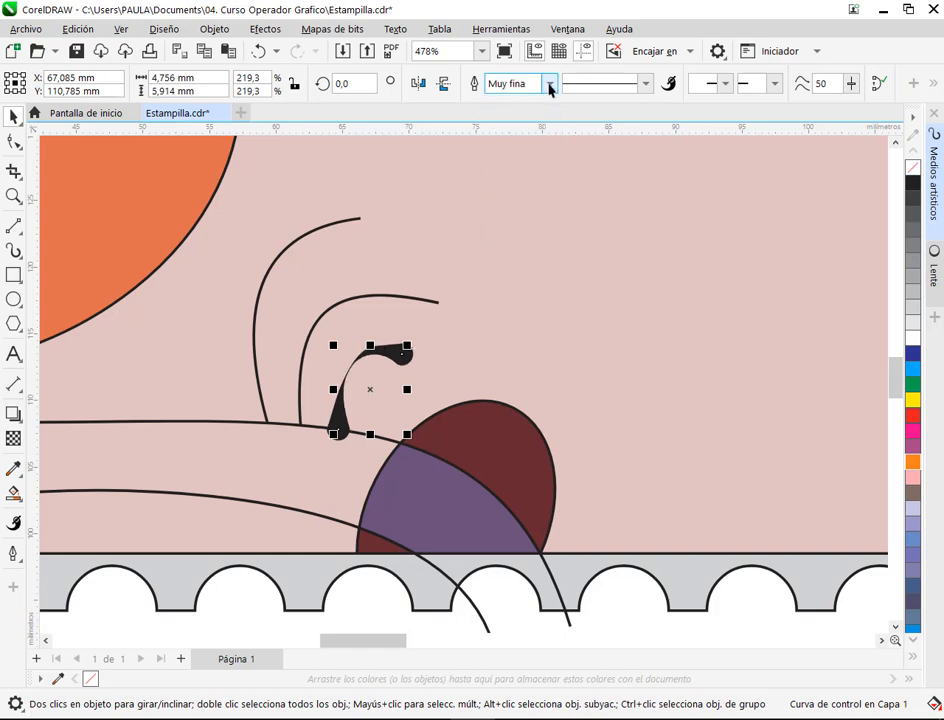
{"action": "left_click", "coordinate": [549, 83]}
{"action": "left_click", "coordinate": [519, 100]}
{"action": "left_click", "coordinate": [549, 83]}
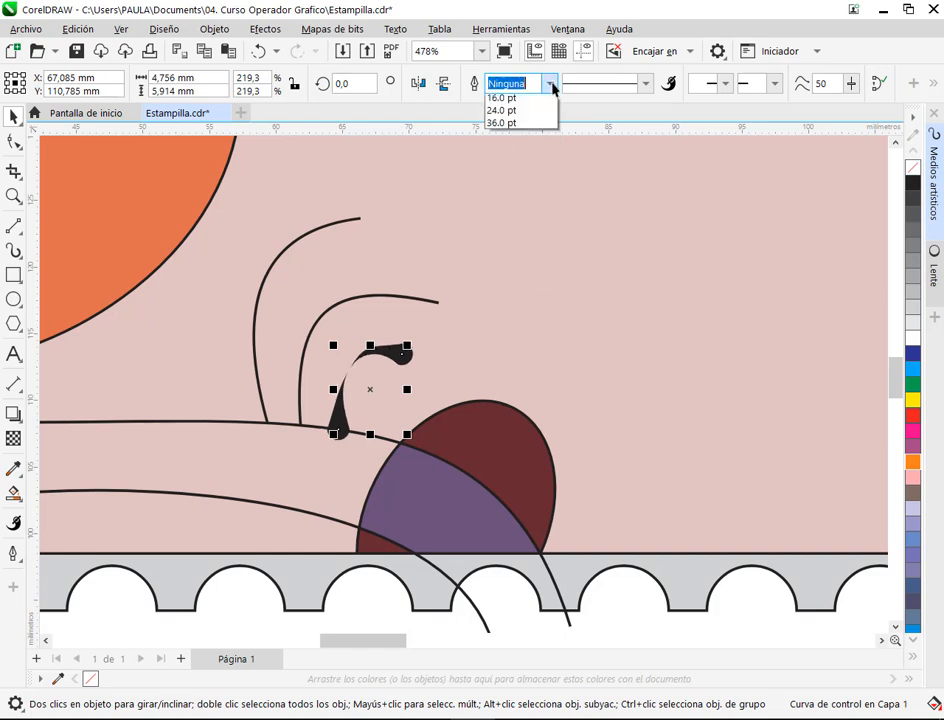
{"action": "left_click", "coordinate": [529, 113]}
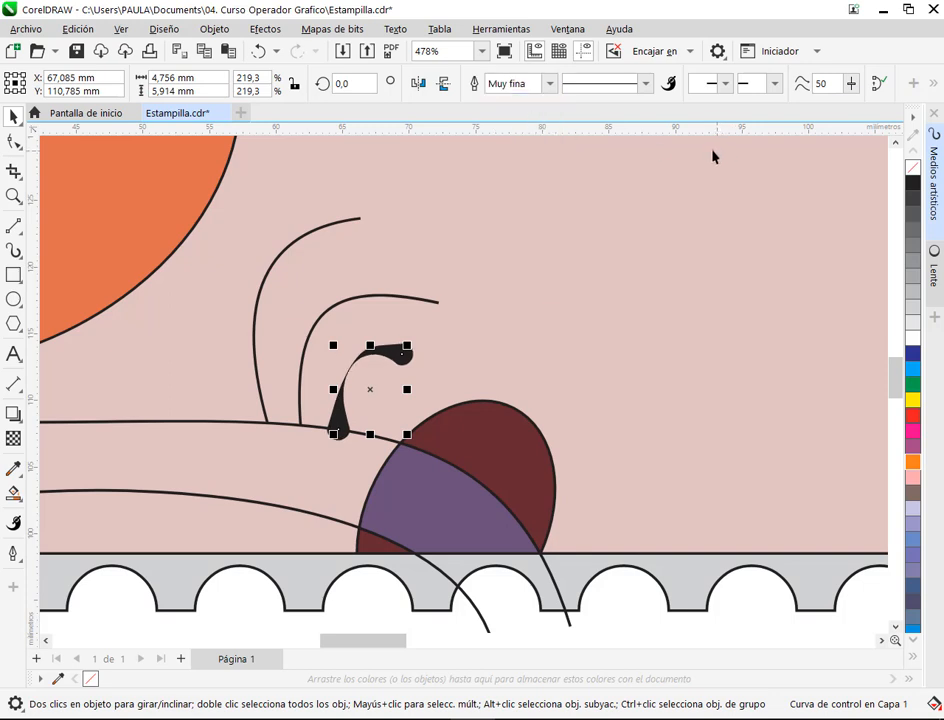
Try tapered, dashed and calligraphic Artistic Media brush strokes on the stamp's shortest arc.
{"action": "left_click", "coordinate": [15, 252]}
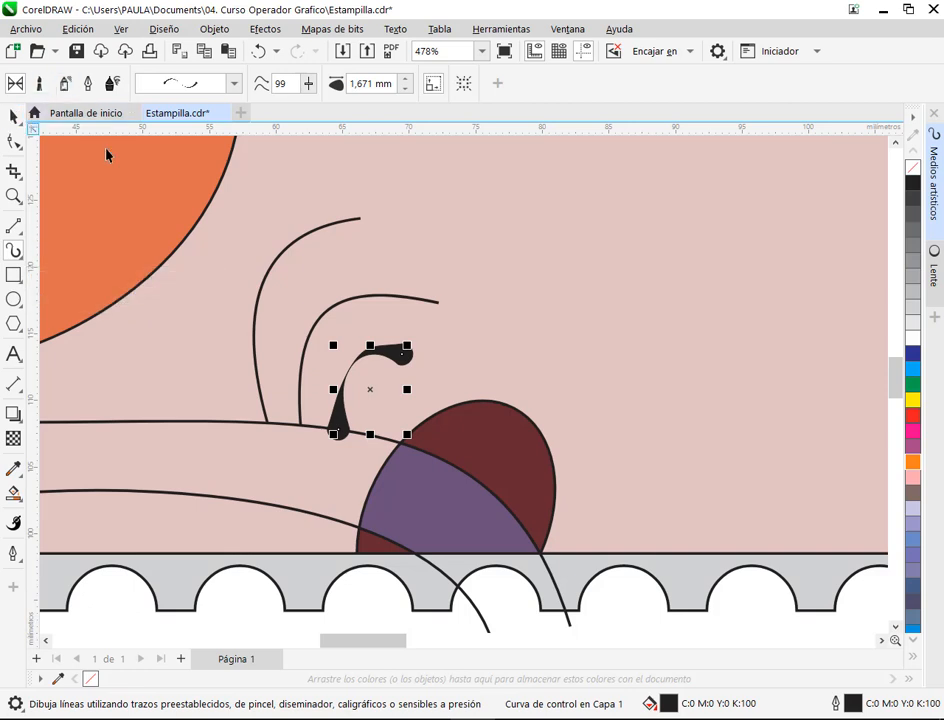
{"action": "left_click", "coordinate": [934, 180]}
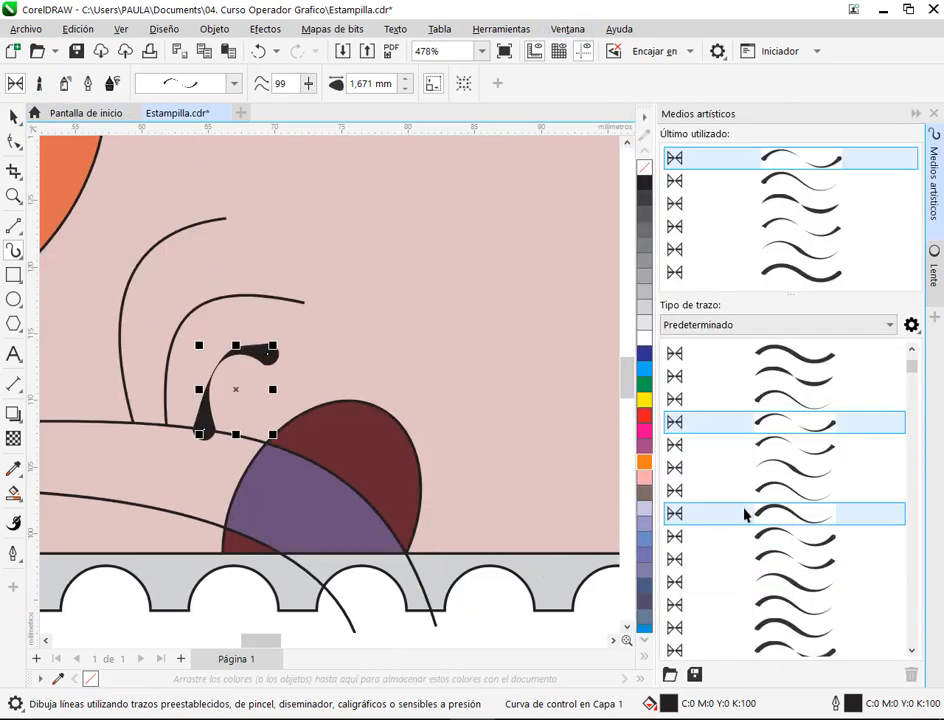
{"action": "scroll", "coordinate": [812, 470], "scroll_direction": "down", "scroll_amount": 5}
{"action": "scroll", "coordinate": [822, 496], "scroll_direction": "down", "scroll_amount": 3}
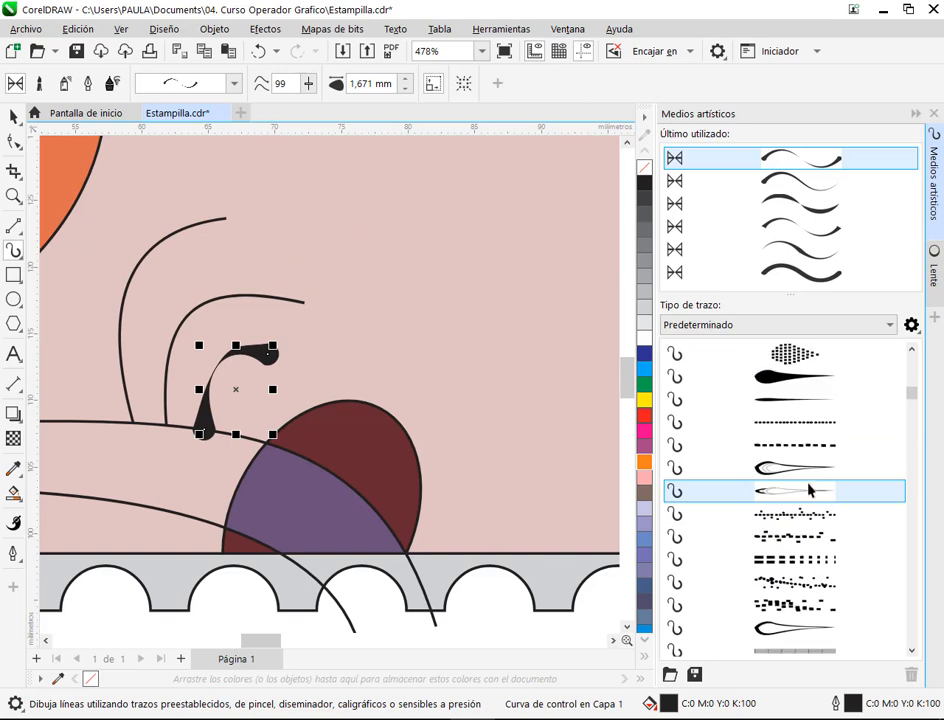
{"action": "left_click", "coordinate": [811, 397]}
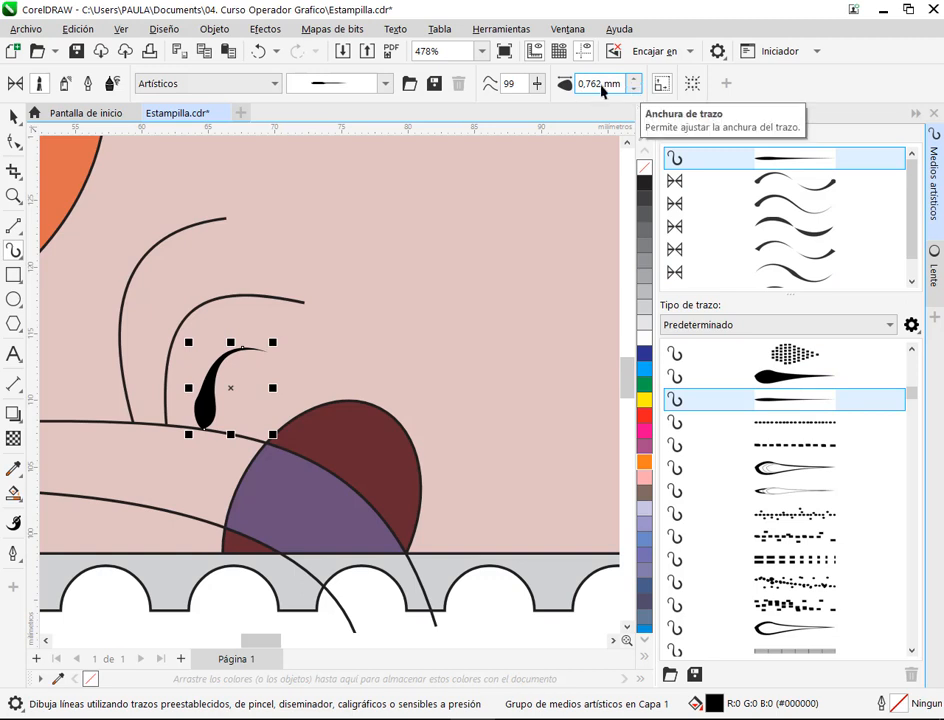
{"action": "scroll", "coordinate": [797, 458], "scroll_direction": "down", "scroll_amount": 3}
{"action": "left_click", "coordinate": [807, 378]}
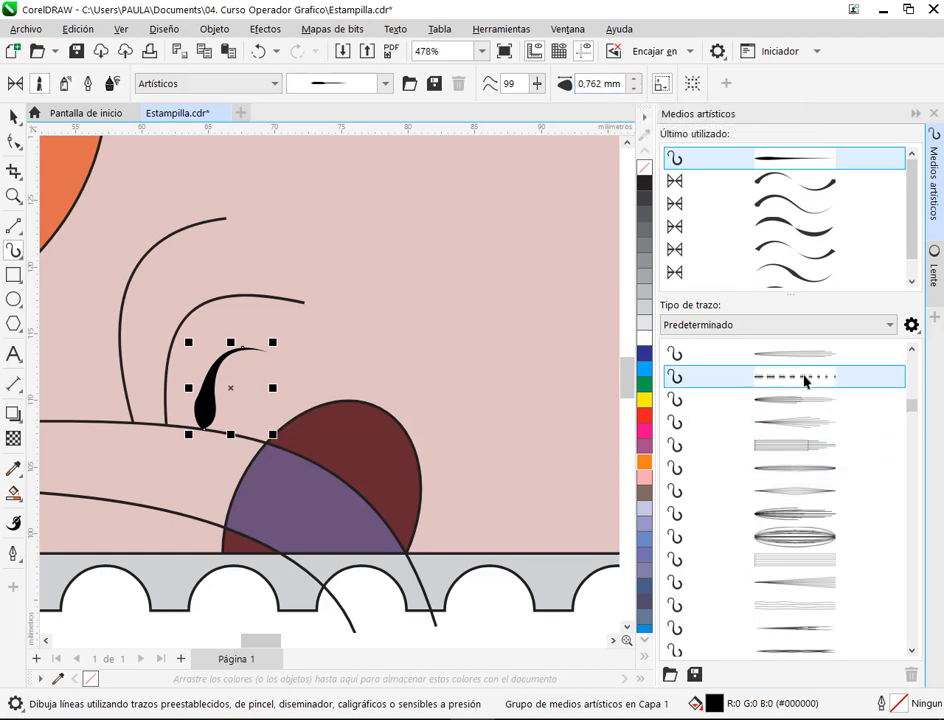
{"action": "scroll", "coordinate": [835, 580], "scroll_direction": "down", "scroll_amount": 4}
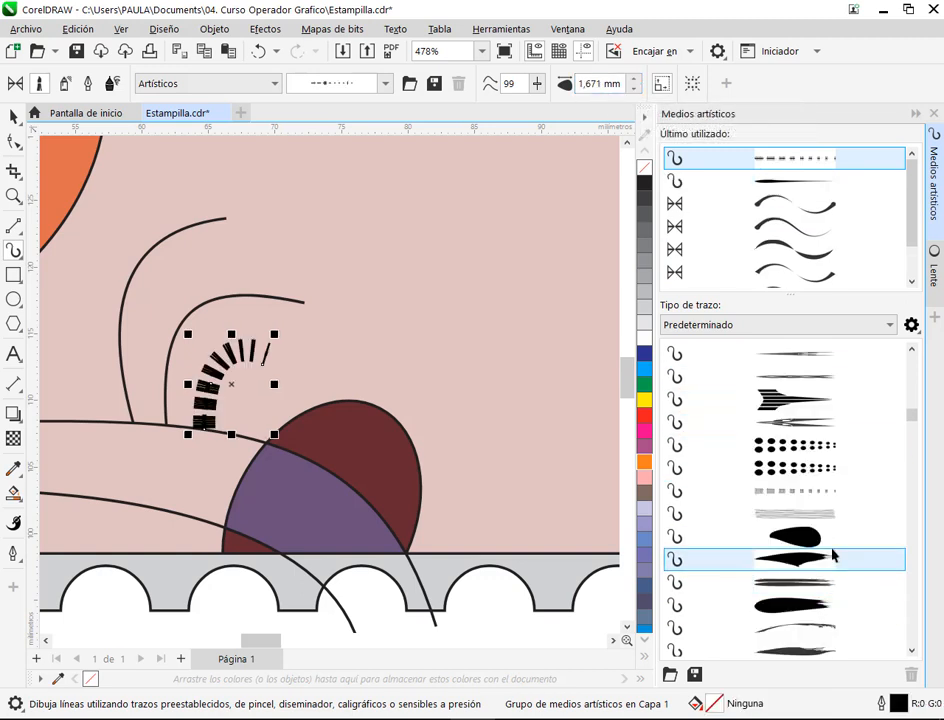
{"action": "left_click", "coordinate": [785, 560]}
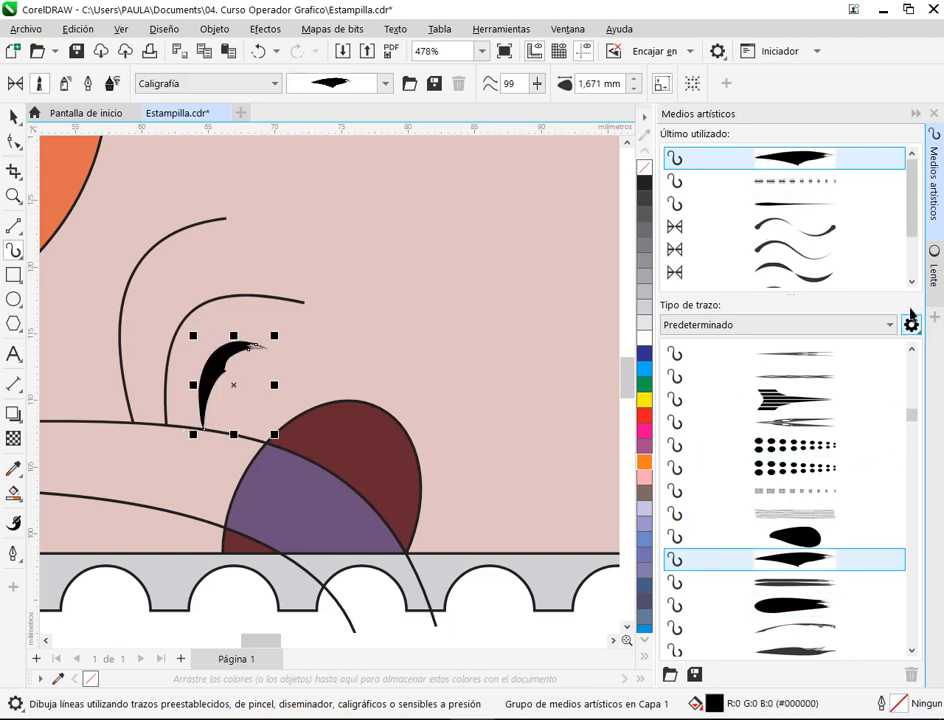
Apply the preset stroke with thick ends and a thin middle to the shortest arc, and close the Artistic Media and Lens dockers.
{"action": "scroll", "coordinate": [797, 514], "scroll_direction": "up", "scroll_amount": 5}
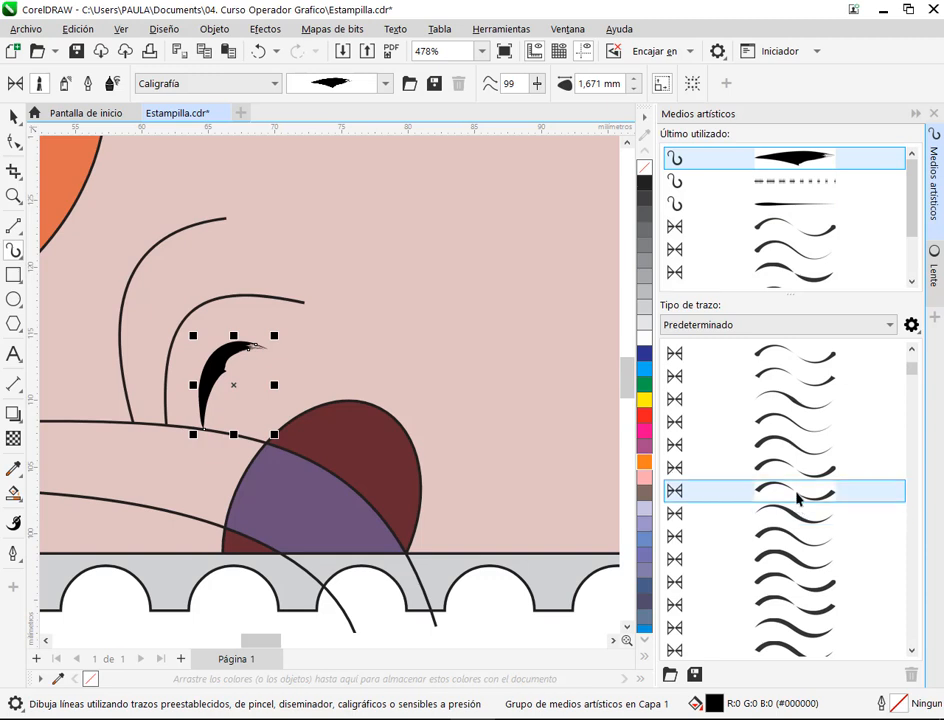
{"action": "left_click", "coordinate": [797, 476]}
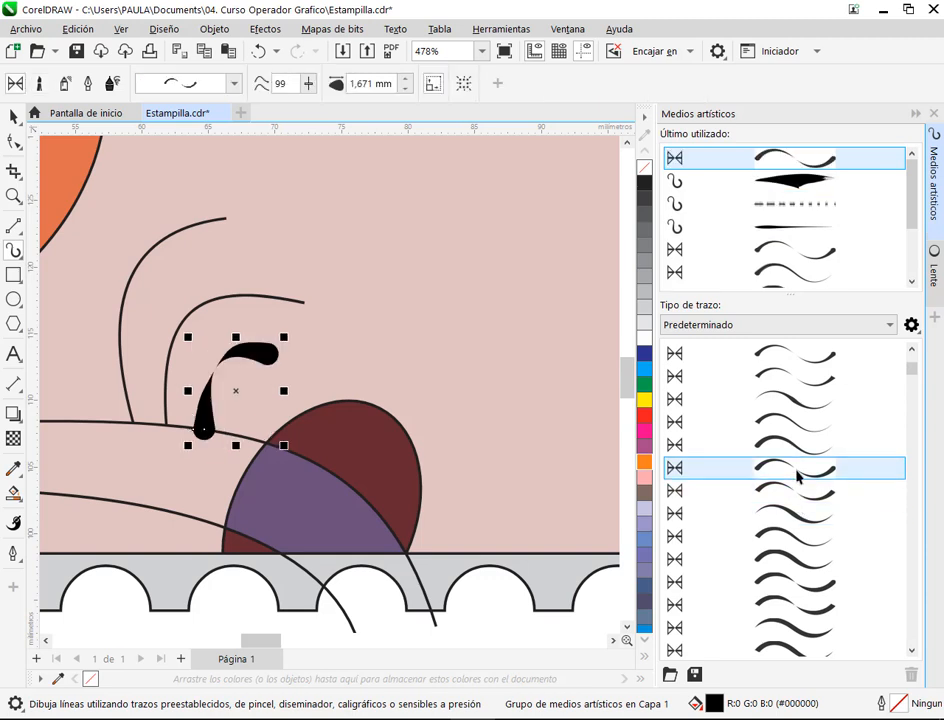
{"action": "left_click", "coordinate": [934, 115]}
{"action": "left_click", "coordinate": [934, 115]}
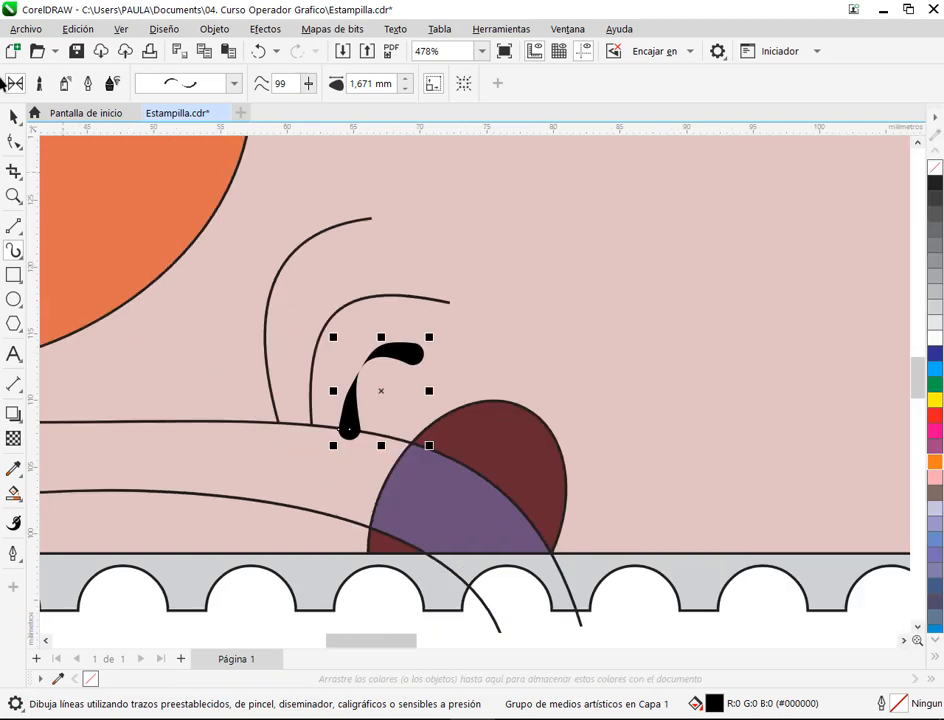
Reopen the Artistic Media (Medios artísticos) docker with the shortest arc still selected.
{"action": "left_click", "coordinate": [13, 119]}
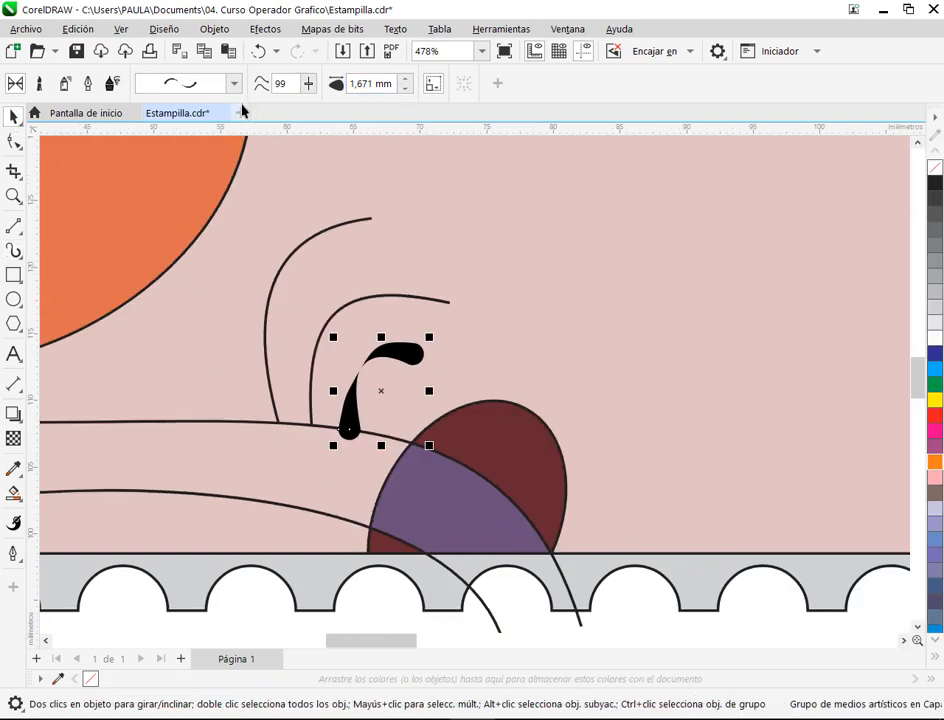
{"action": "left_click", "coordinate": [587, 32]}
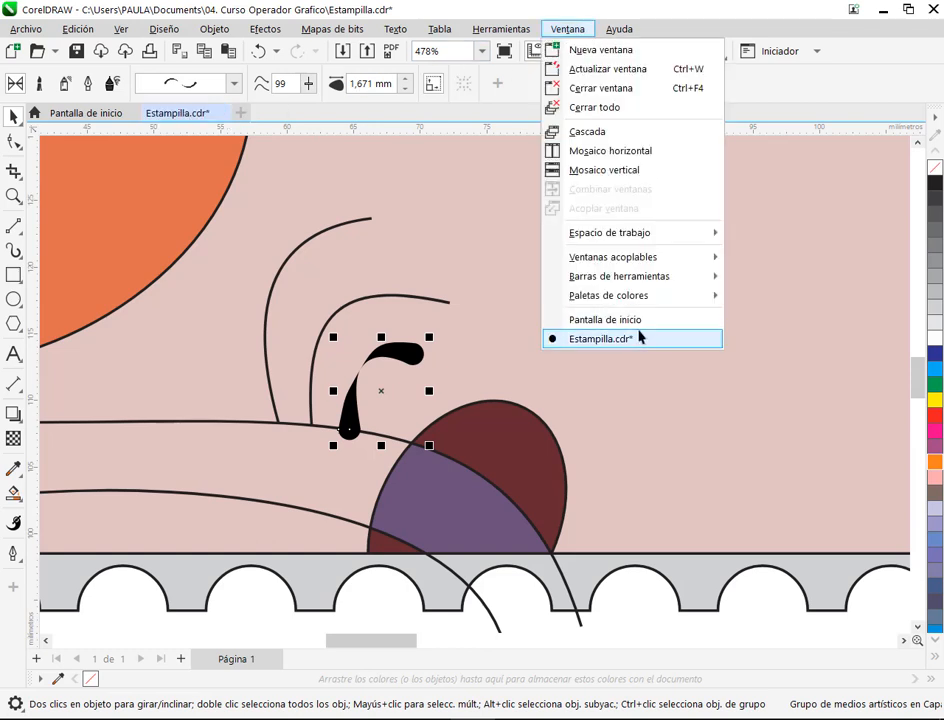
{"action": "mouse_move", "coordinate": [639, 255]}
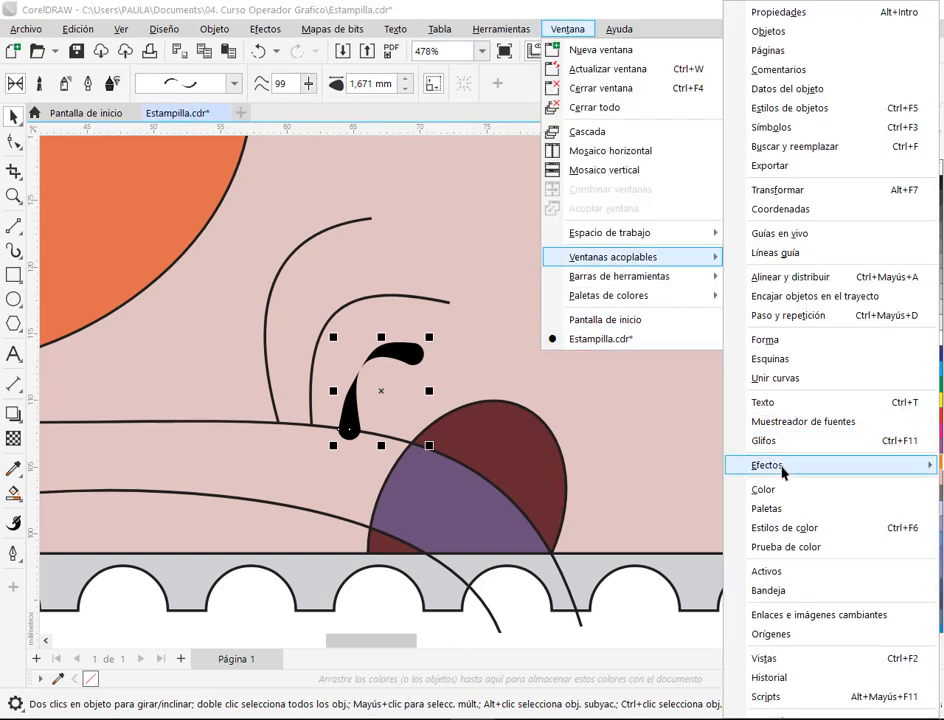
{"action": "mouse_move", "coordinate": [730, 468]}
{"action": "key", "text": "Return"}
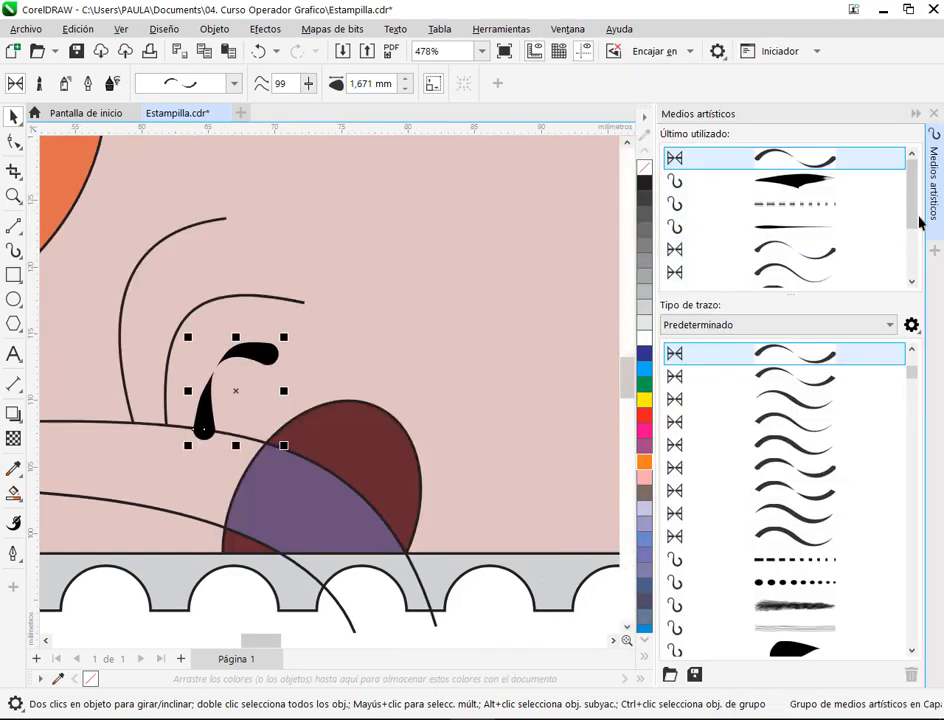
Try the uniform-width preset stroke on the shortest arc, and finish with the preset that is thick at the base and tapers to a point.
{"action": "left_click_drag", "start_coordinate": [914, 224], "coordinate": [910, 289]}
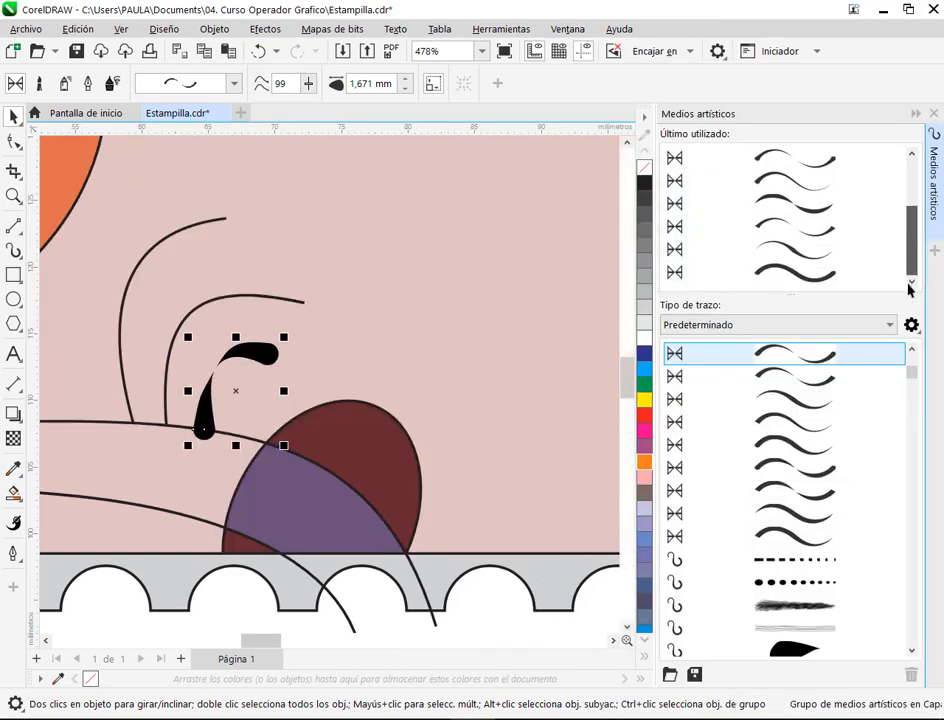
{"action": "left_click", "coordinate": [786, 268]}
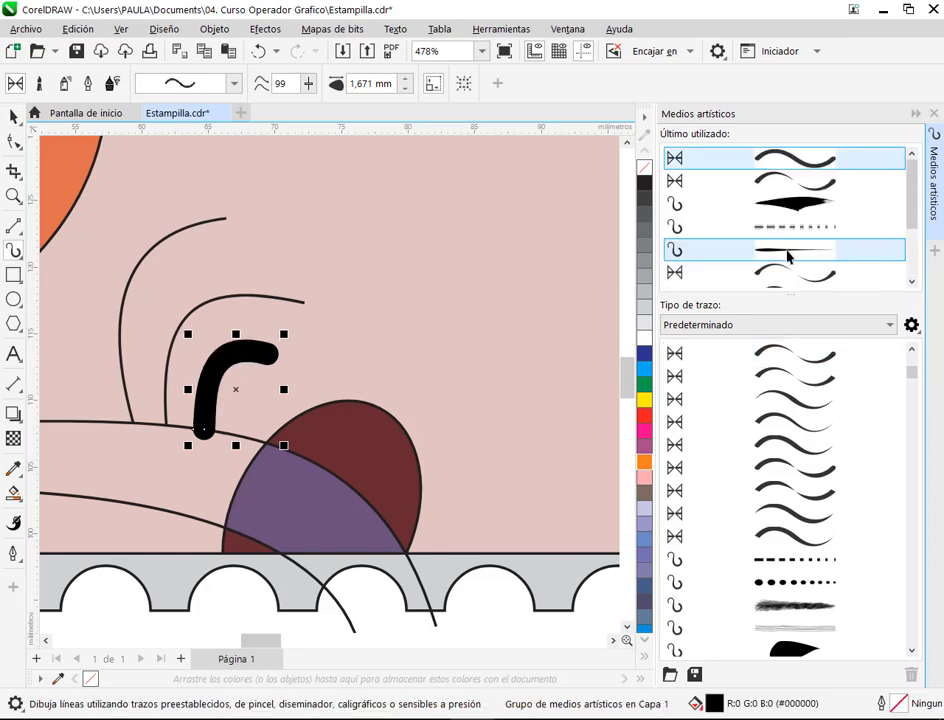
{"action": "scroll", "coordinate": [895, 240], "scroll_direction": "down", "scroll_amount": 2}
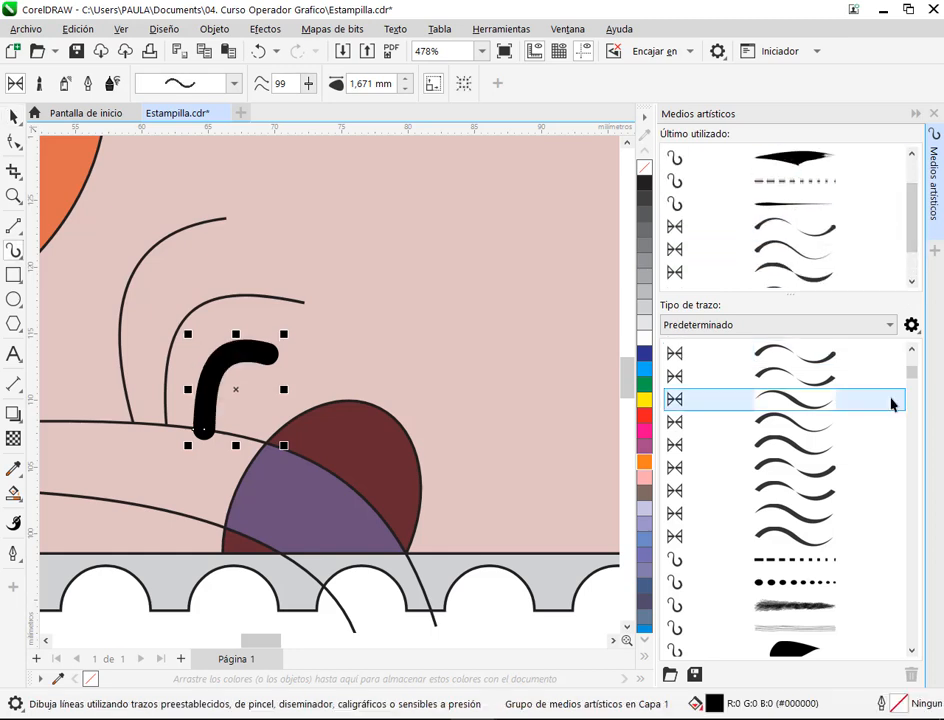
{"action": "scroll", "coordinate": [915, 380], "scroll_direction": "up", "scroll_amount": 2}
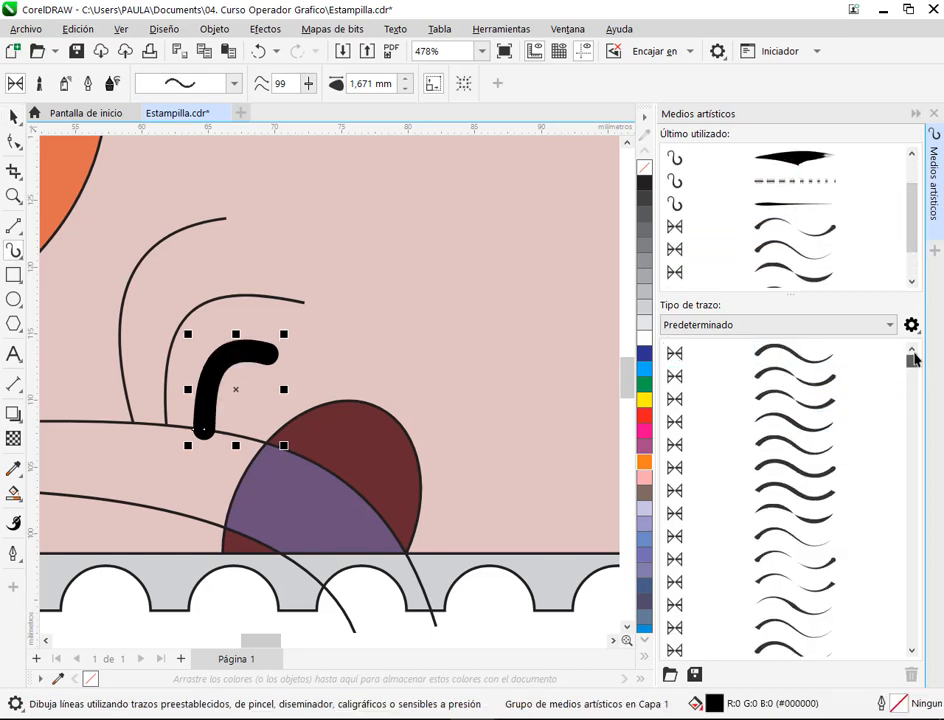
{"action": "left_click", "coordinate": [798, 352]}
{"action": "mouse_move", "coordinate": [911, 360]}
{"action": "left_mouse_down"}
{"action": "mouse_move", "coordinate": [940, 556]}
{"action": "mouse_move", "coordinate": [924, 667]}
{"action": "mouse_move", "coordinate": [910, 506]}
{"action": "mouse_move", "coordinate": [940, 515]}
{"action": "mouse_move", "coordinate": [914, 487]}
{"action": "mouse_move", "coordinate": [922, 360]}
{"action": "left_mouse_up"}
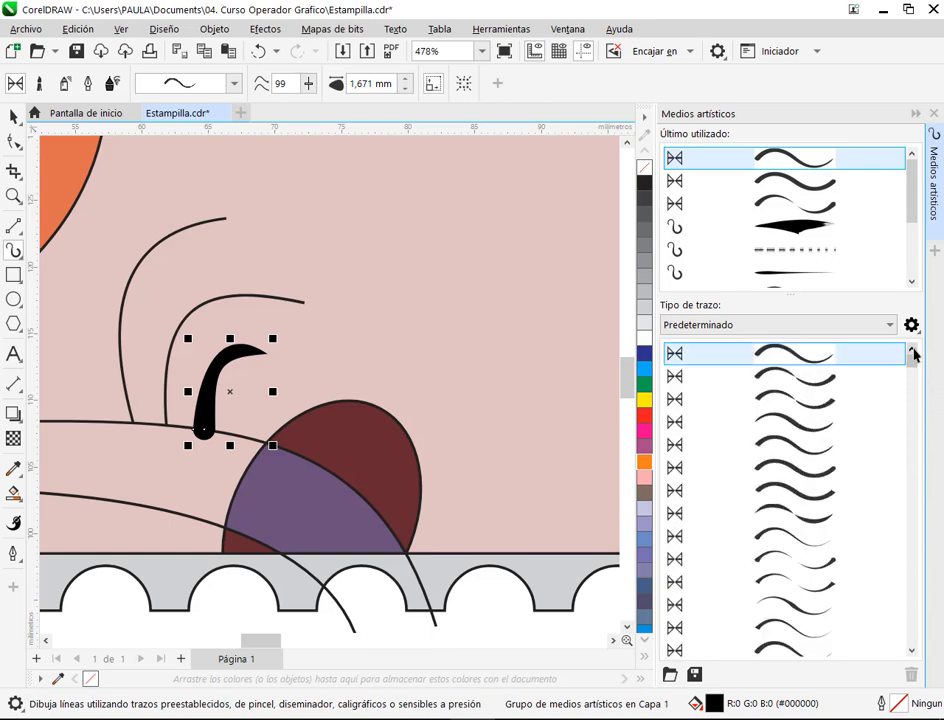
Separate the shortest arc's Artistic Media group into its stroke shape and control curve.
{"action": "left_click", "coordinate": [232, 32]}
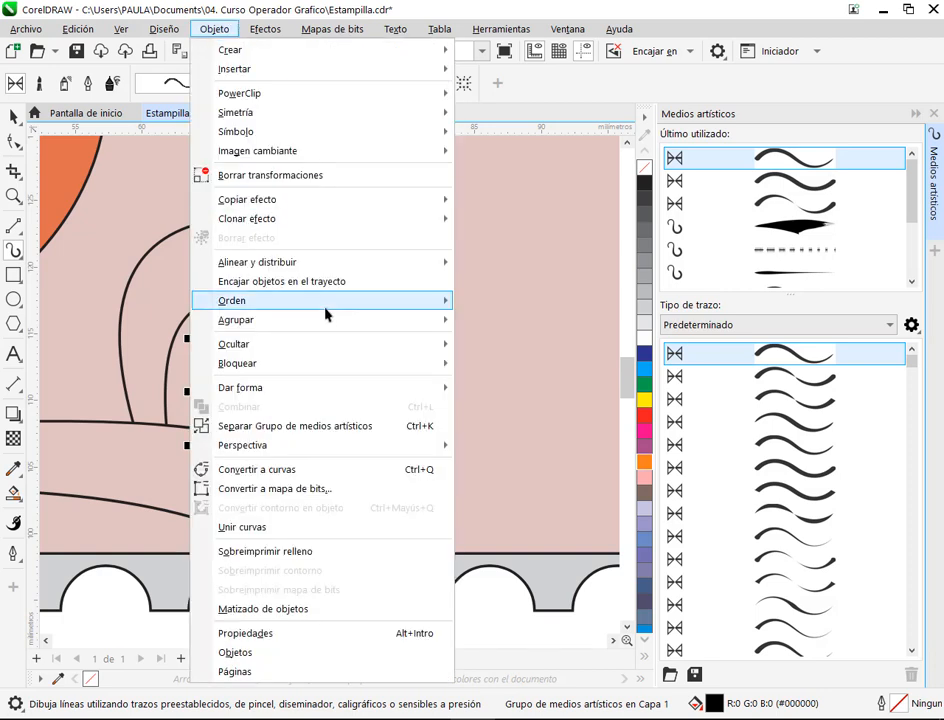
{"action": "left_click", "coordinate": [282, 524]}
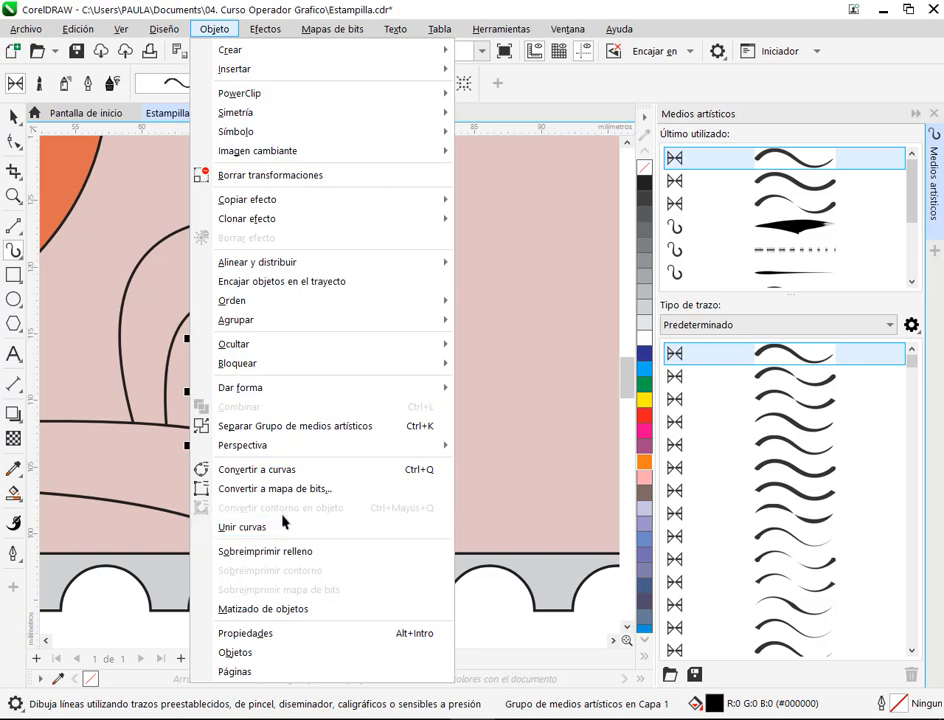
{"action": "left_click", "coordinate": [295, 426]}
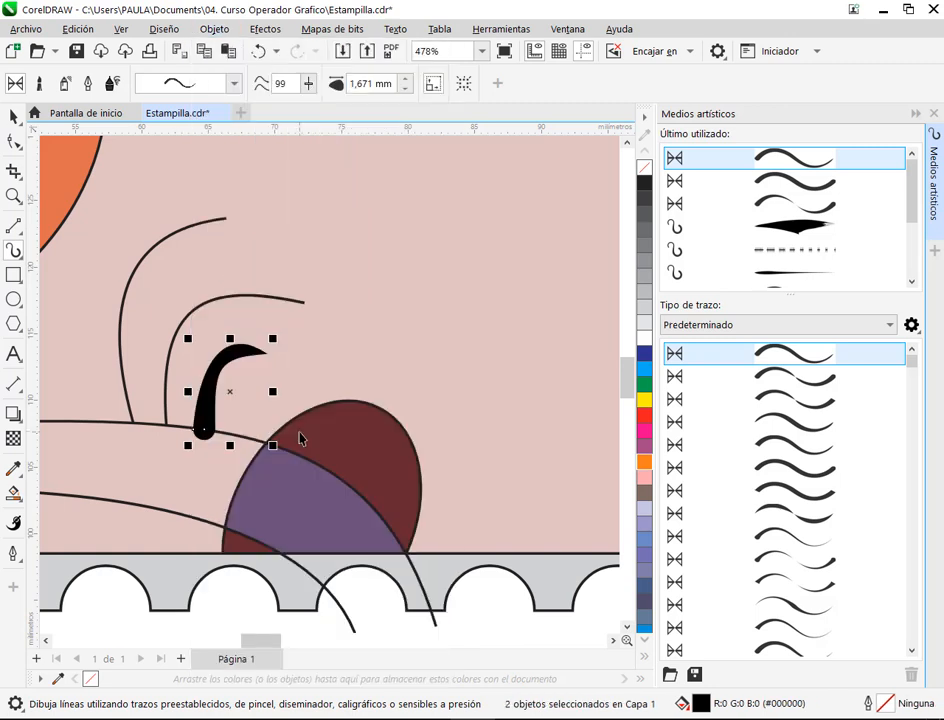
Move the separated control curve away from the black stroke shape, and undo the move.
{"action": "left_click", "coordinate": [13, 117]}
{"action": "left_click", "coordinate": [270, 317]}
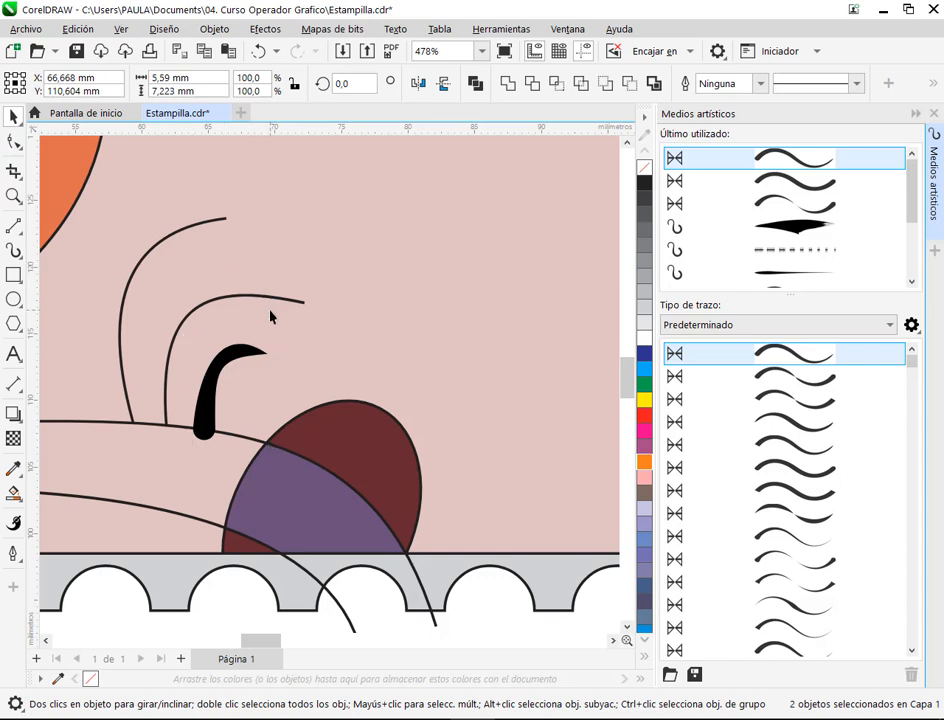
{"action": "left_click", "coordinate": [246, 351]}
{"action": "left_click", "coordinate": [453, 363]}
{"action": "left_click", "coordinate": [250, 355]}
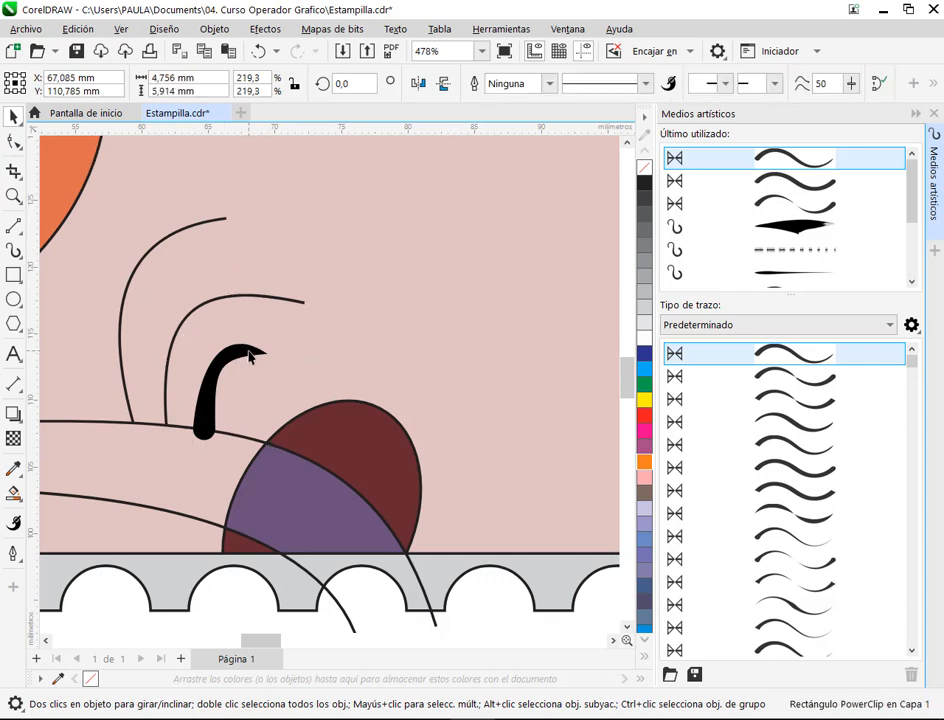
{"action": "left_click_drag", "start_coordinate": [250, 355], "coordinate": [381, 316]}
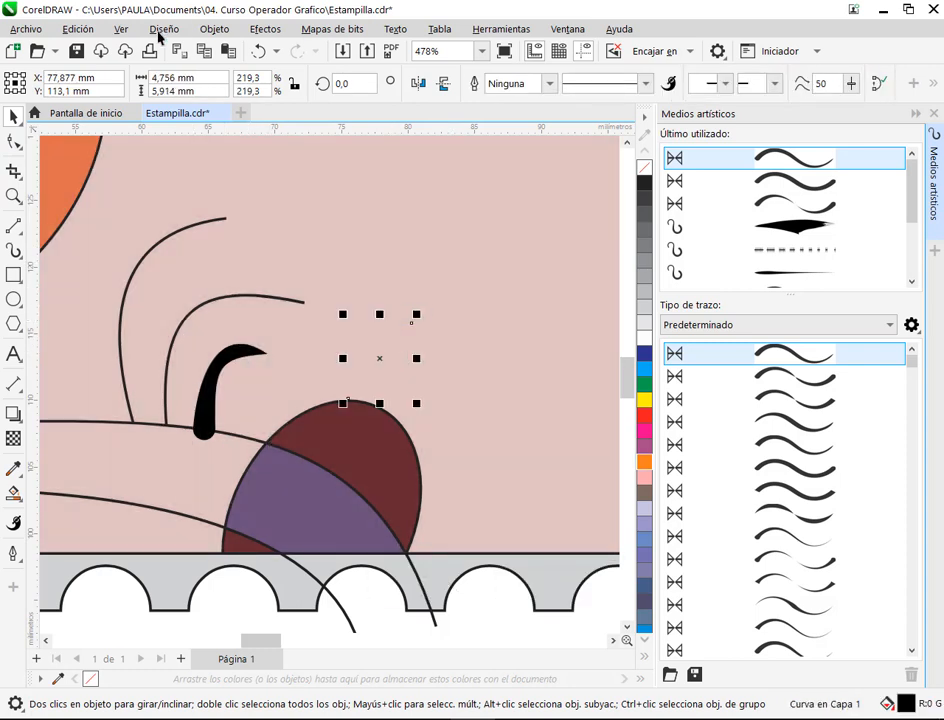
{"action": "left_click", "coordinate": [258, 51]}
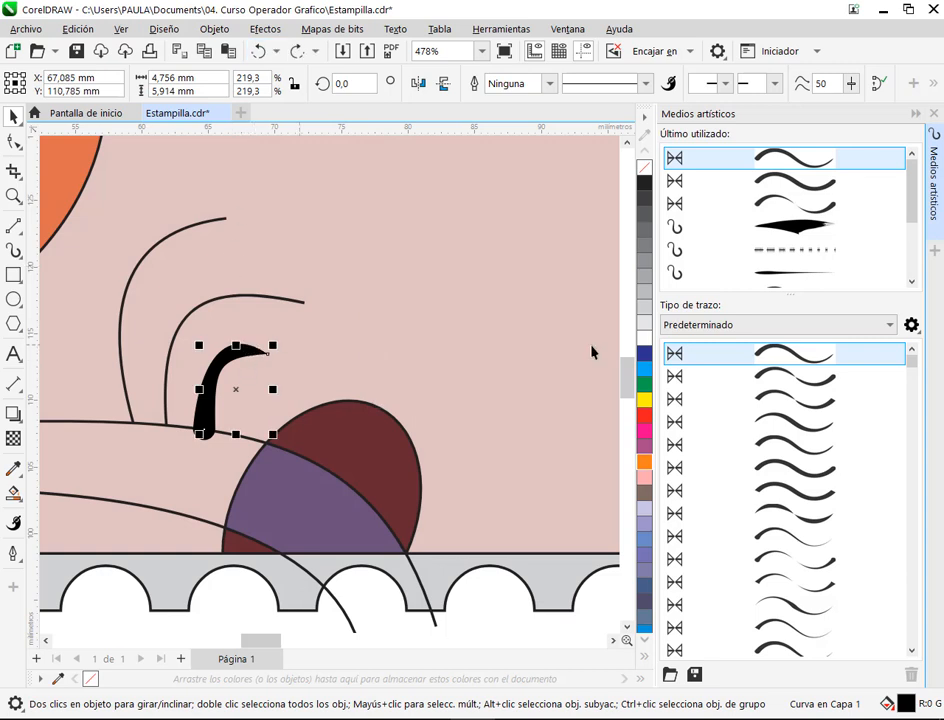
Close the Artistic Media docker and give the shortest arc's control curve a red outline.
{"action": "left_click", "coordinate": [933, 113]}
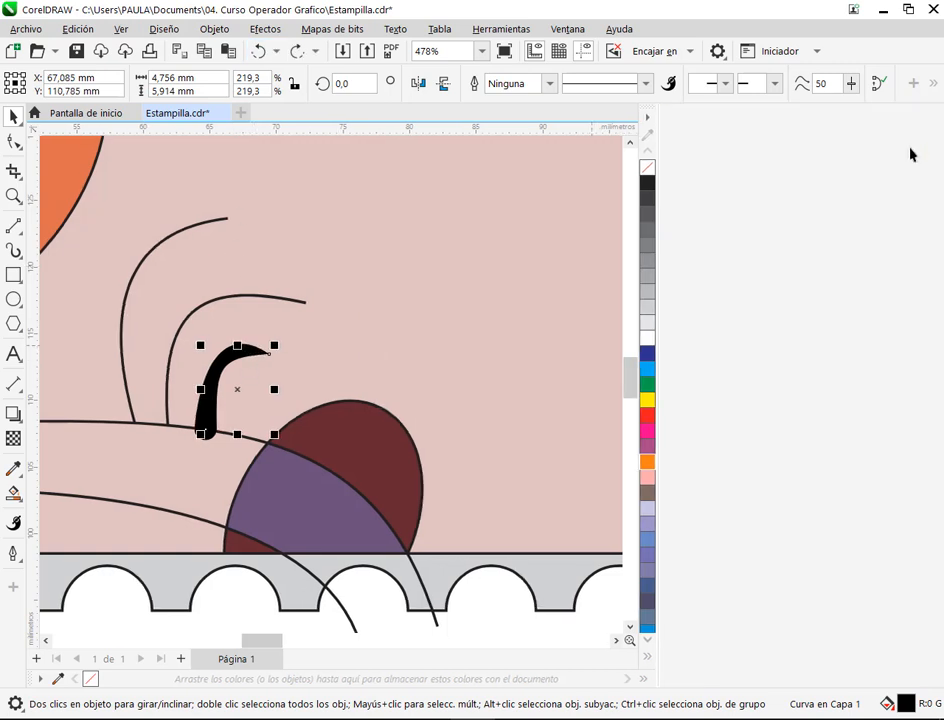
{"action": "right_click", "coordinate": [935, 414]}
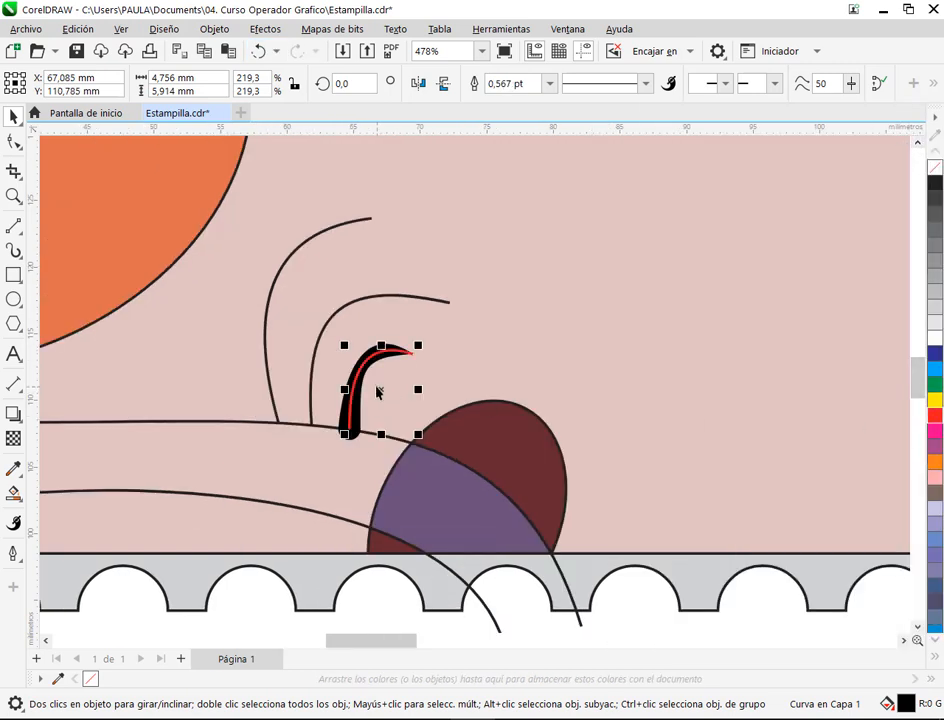
Delete the black tapered stroke shape and recolor the remaining short curve's outline black.
{"action": "left_click", "coordinate": [405, 382]}
{"action": "left_click", "coordinate": [375, 364]}
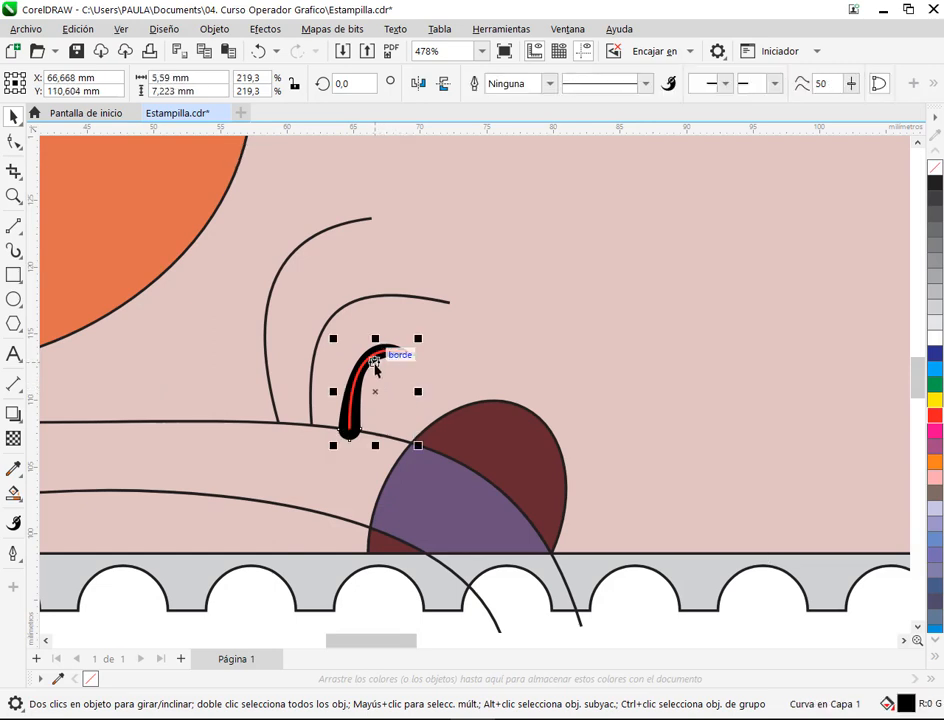
{"action": "left_click_drag", "start_coordinate": [375, 390], "coordinate": [527, 369]}
{"action": "key", "text": "Delete"}
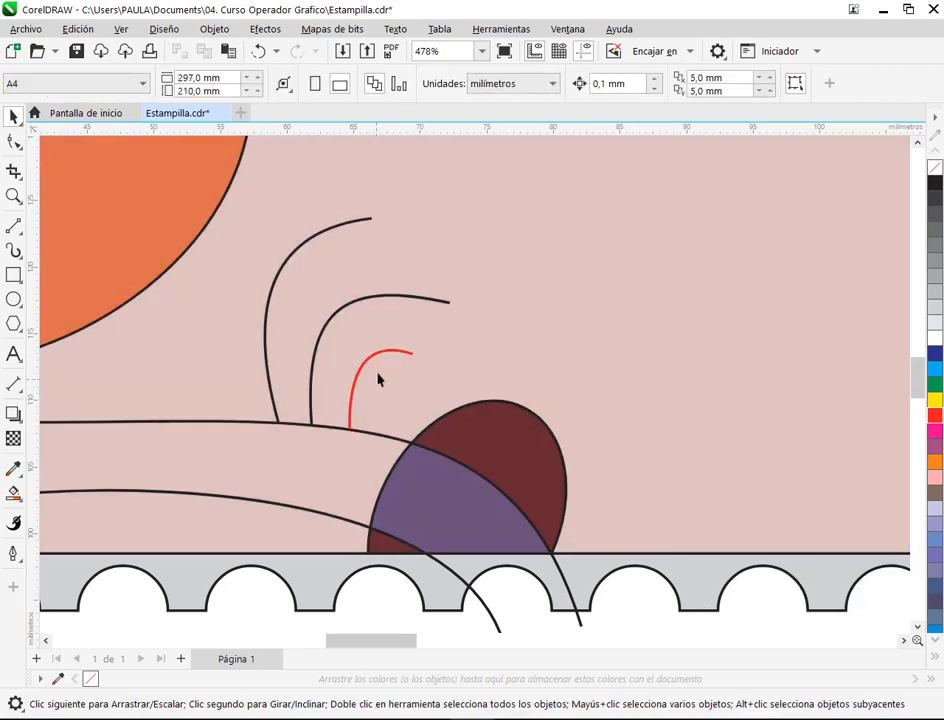
{"action": "left_click", "coordinate": [383, 357]}
{"action": "right_click", "coordinate": [938, 184]}
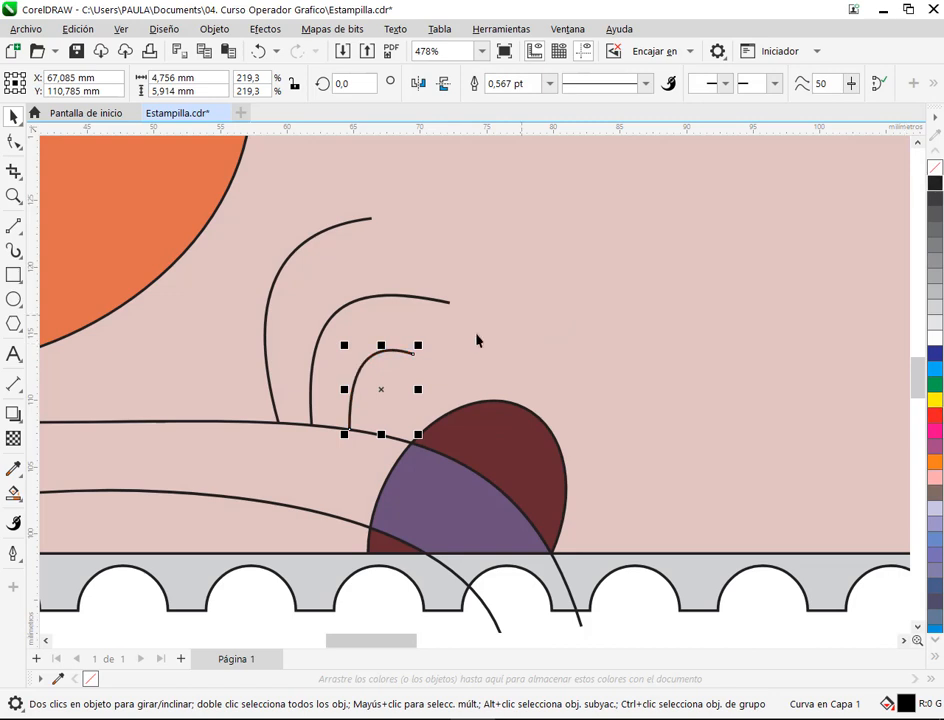
Select the shortest arc's plain curve and examine its line up close beside the other arcs.
{"action": "left_click", "coordinate": [410, 377]}
{"action": "scroll", "coordinate": [406, 360], "scroll_direction": "up", "scroll_amount": 2}
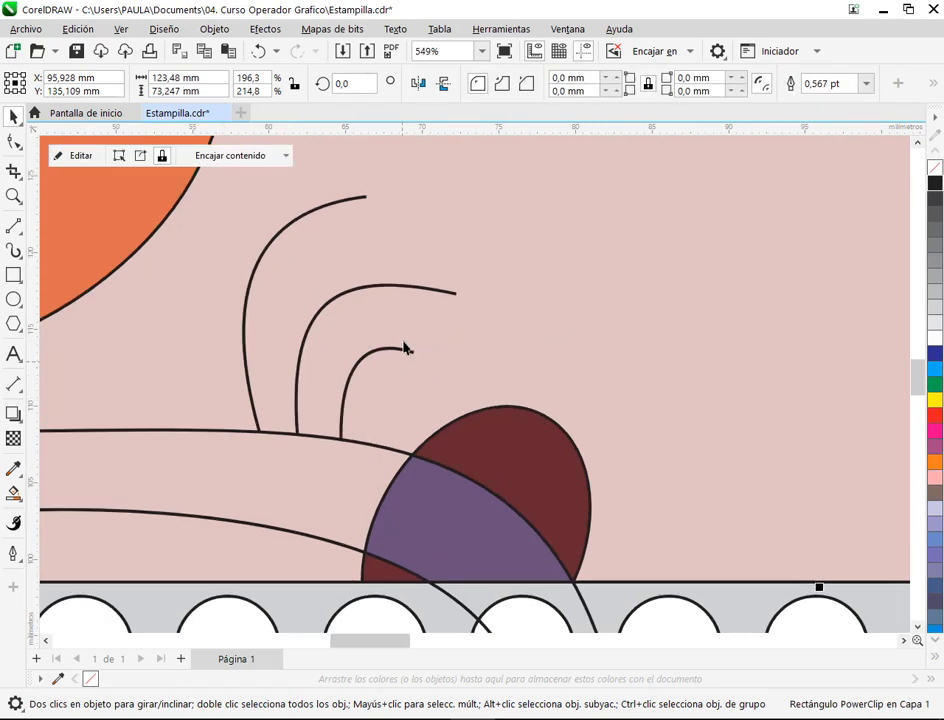
{"action": "left_click", "coordinate": [409, 357]}
{"action": "scroll", "coordinate": [410, 358], "scroll_direction": "up", "scroll_amount": 1}
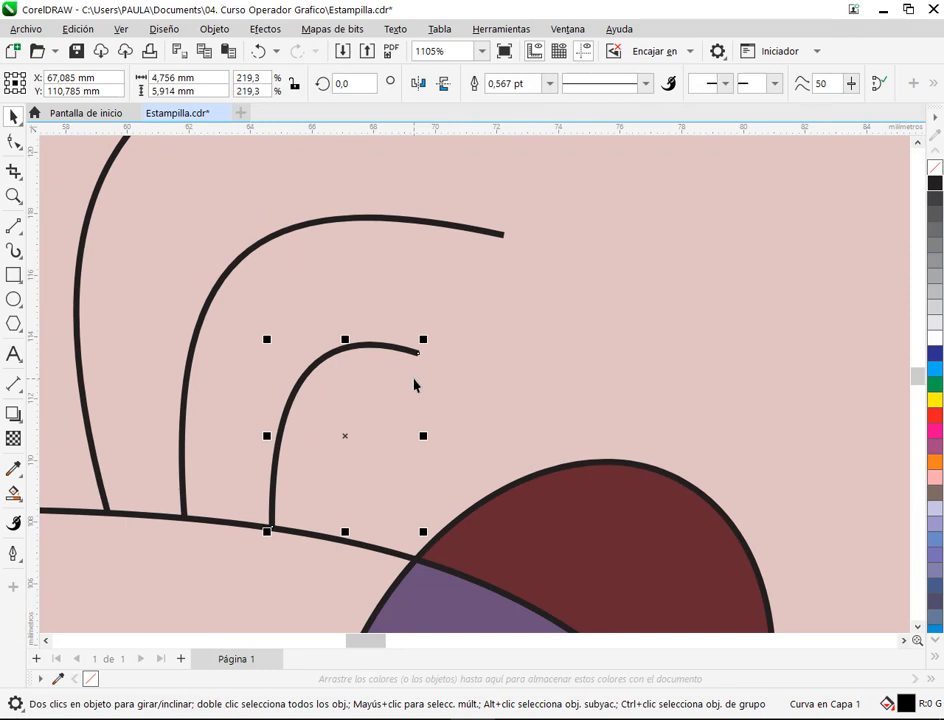
{"action": "scroll", "coordinate": [380, 345], "scroll_direction": "down", "scroll_amount": 1}
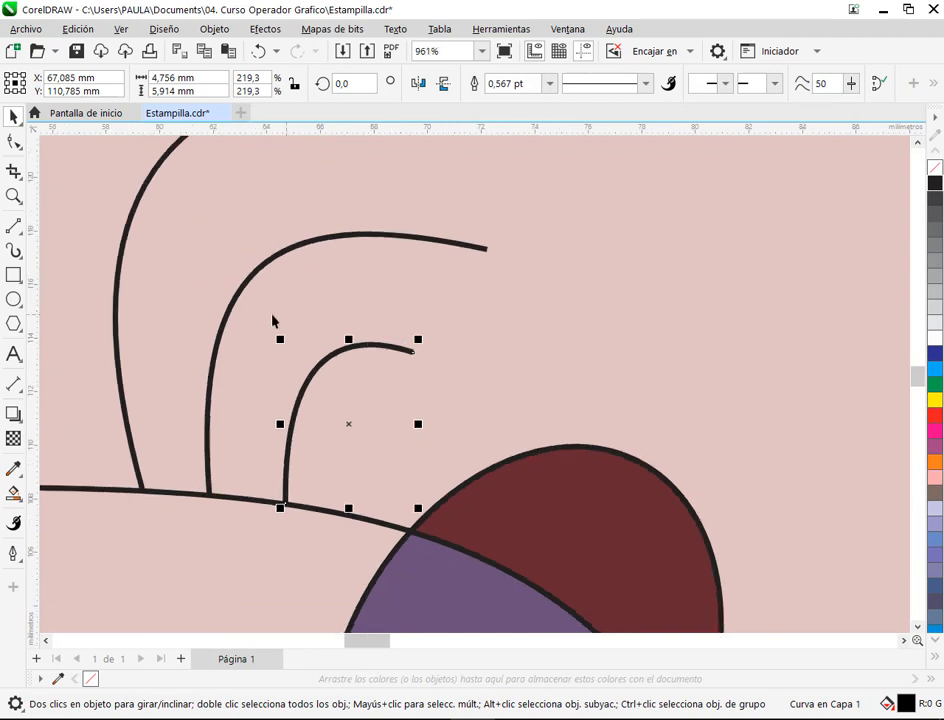
{"action": "scroll", "coordinate": [375, 396], "scroll_direction": "down", "scroll_amount": 1}
{"action": "scroll", "coordinate": [355, 425], "scroll_direction": "up", "scroll_amount": 3}
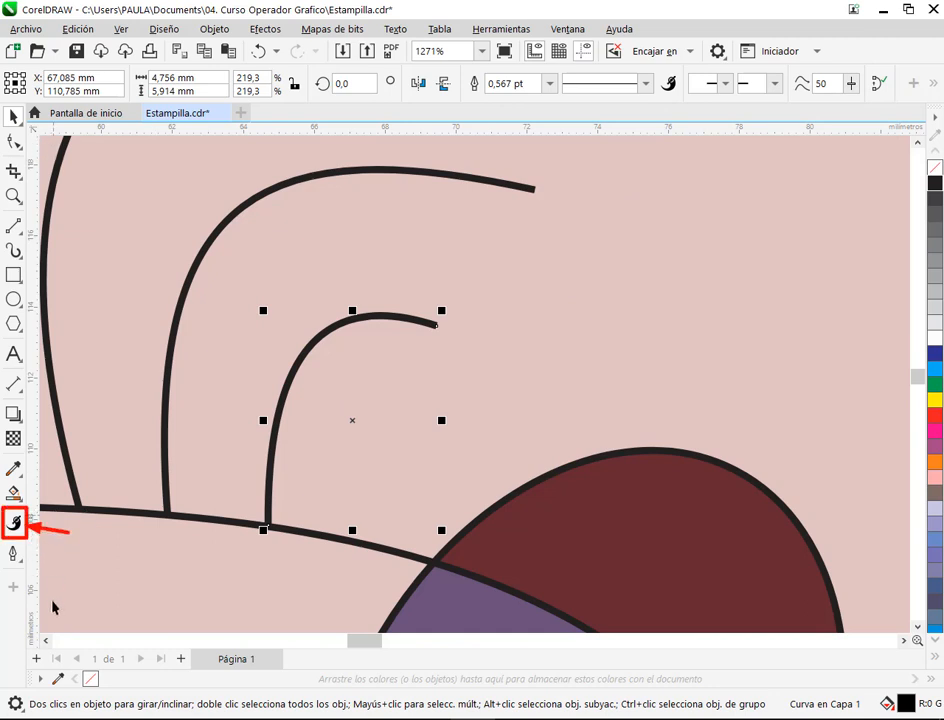
Look through the toolbox customization list to locate the Variable Outline tool among the available tools.
{"action": "left_click", "coordinate": [13, 497]}
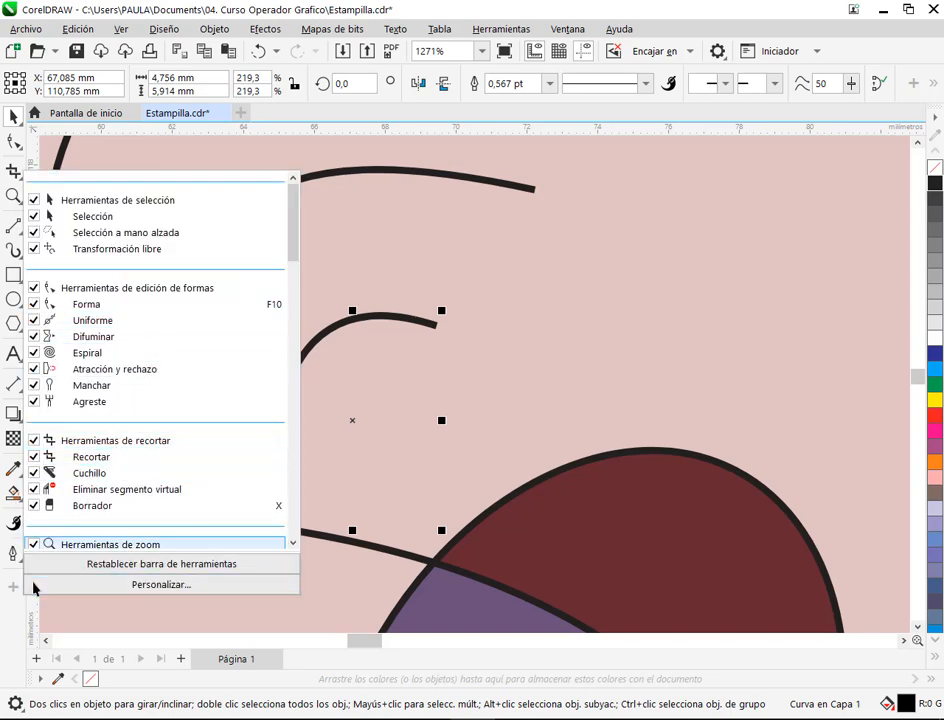
{"action": "scroll", "coordinate": [145, 430], "scroll_direction": "down", "scroll_amount": 3}
{"action": "scroll", "coordinate": [145, 440], "scroll_direction": "down", "scroll_amount": 6}
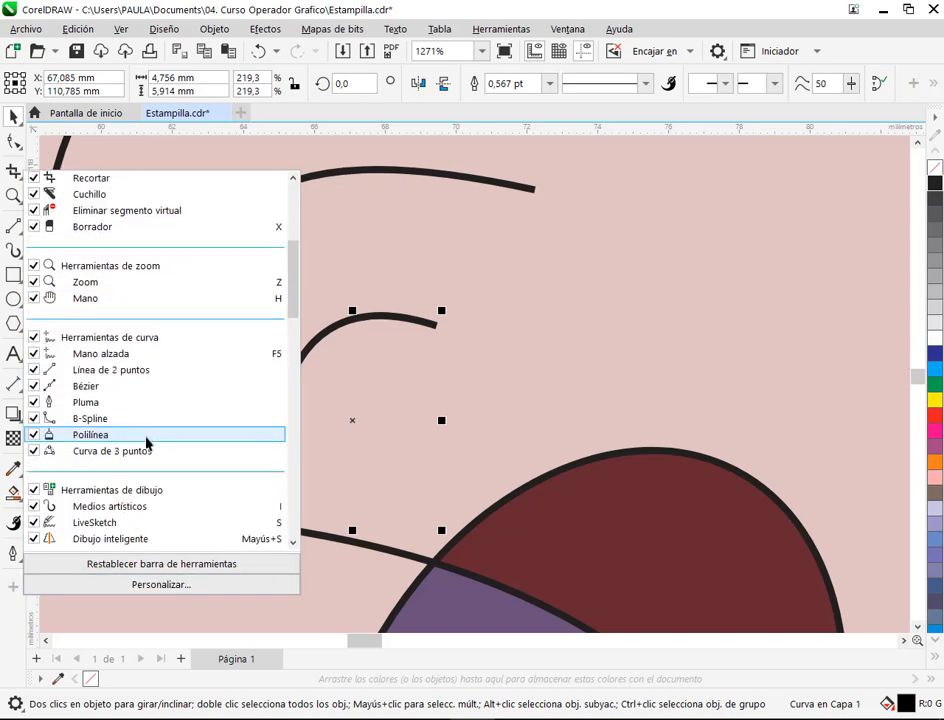
{"action": "scroll", "coordinate": [247, 378], "scroll_direction": "down", "scroll_amount": 2}
{"action": "scroll", "coordinate": [245, 385], "scroll_direction": "down", "scroll_amount": 10}
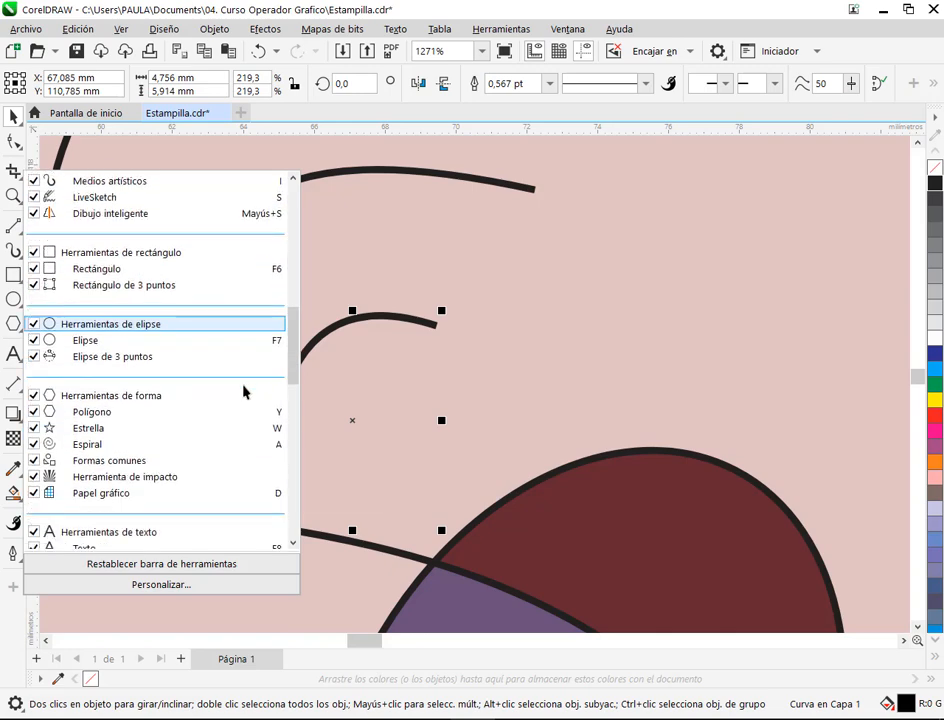
{"action": "scroll", "coordinate": [241, 395], "scroll_direction": "down", "scroll_amount": 7}
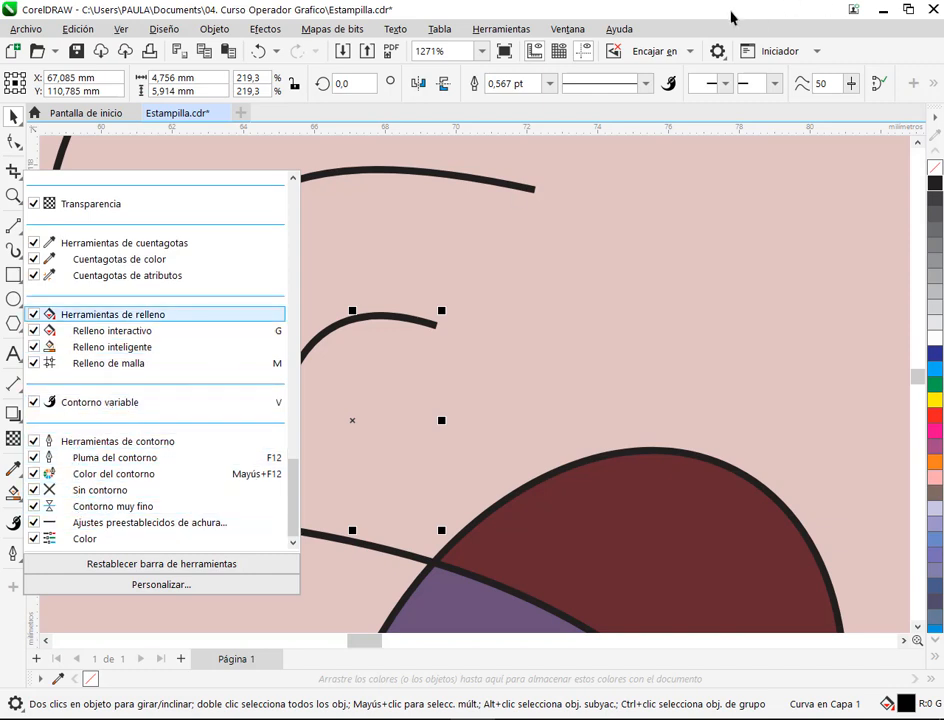
{"action": "left_click", "coordinate": [643, 113]}
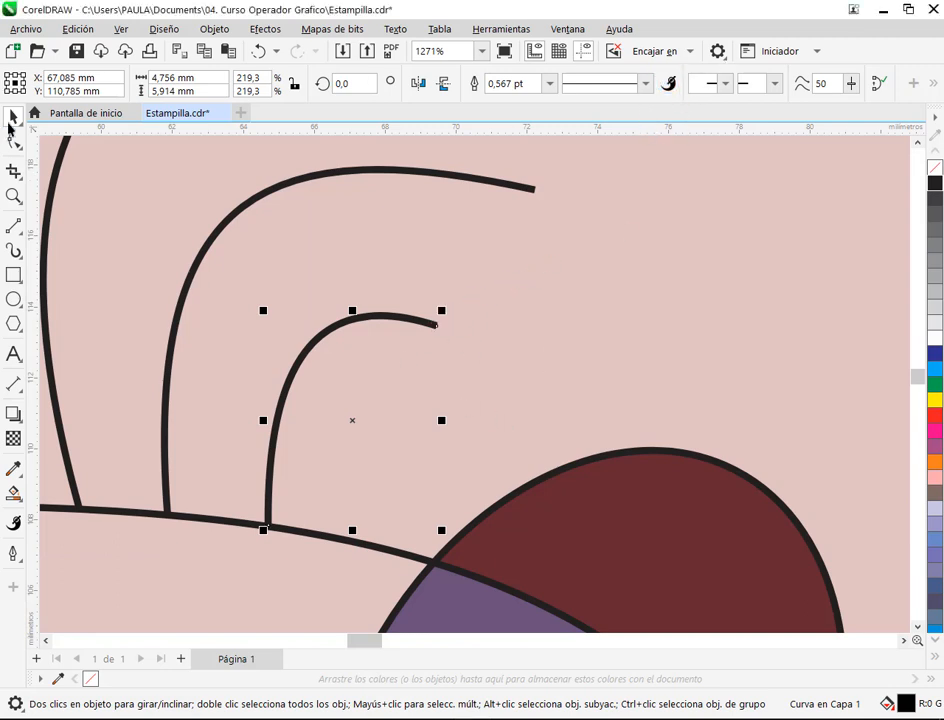
Reselect the shortest arc's curve and save the stamp document.
{"action": "left_click", "coordinate": [598, 316]}
{"action": "left_click", "coordinate": [423, 333]}
{"action": "key", "text": "ctrl+s"}
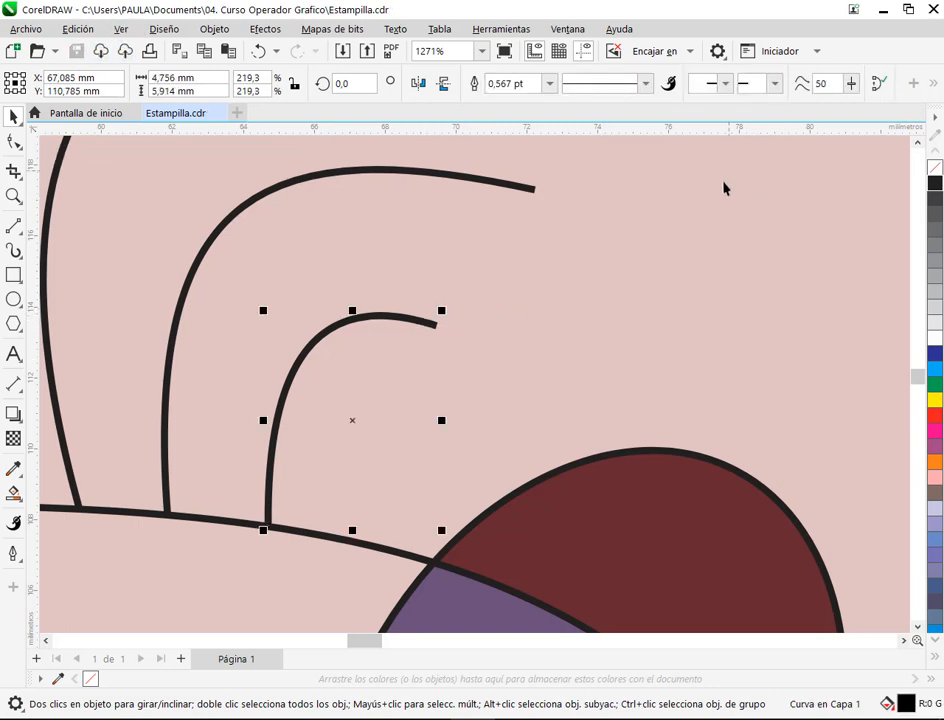
Try to widen the free end of the shortest arc with the Variable Outline tool, and reselect the curve.
{"action": "left_click", "coordinate": [669, 84]}
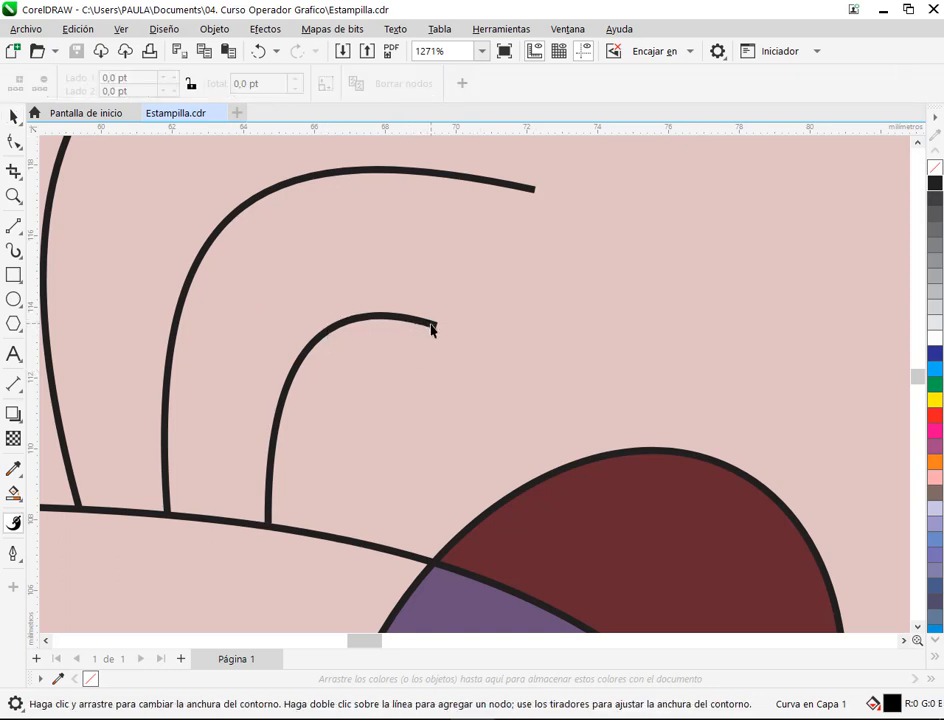
{"action": "left_click_drag", "start_coordinate": [433, 326], "coordinate": [433, 341]}
{"action": "key", "text": "space"}
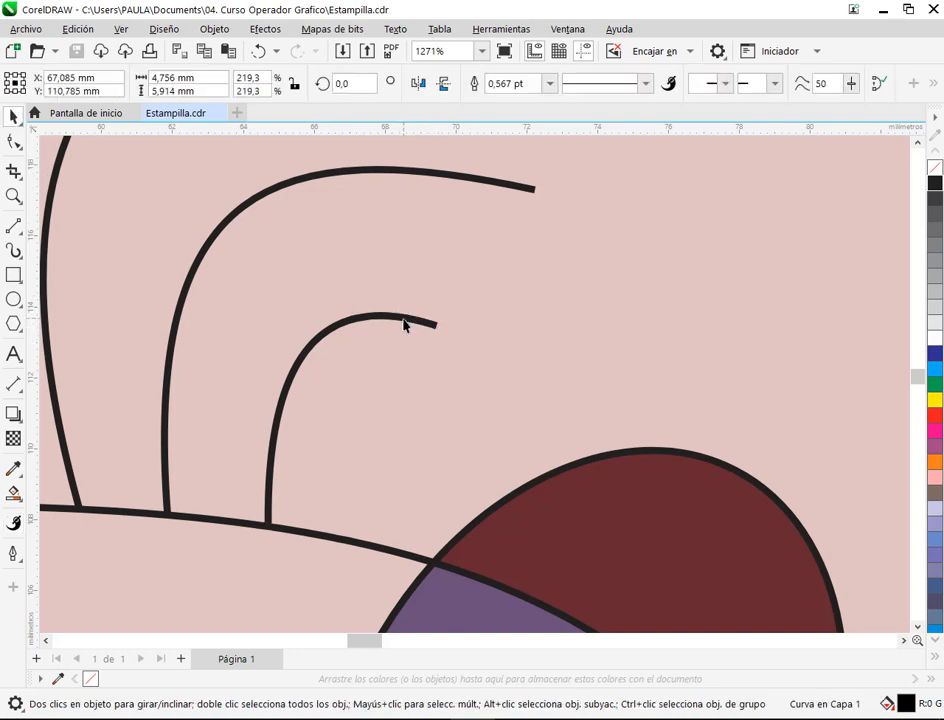
{"action": "left_click", "coordinate": [405, 320]}
{"action": "left_click", "coordinate": [588, 341]}
{"action": "left_click", "coordinate": [428, 327]}
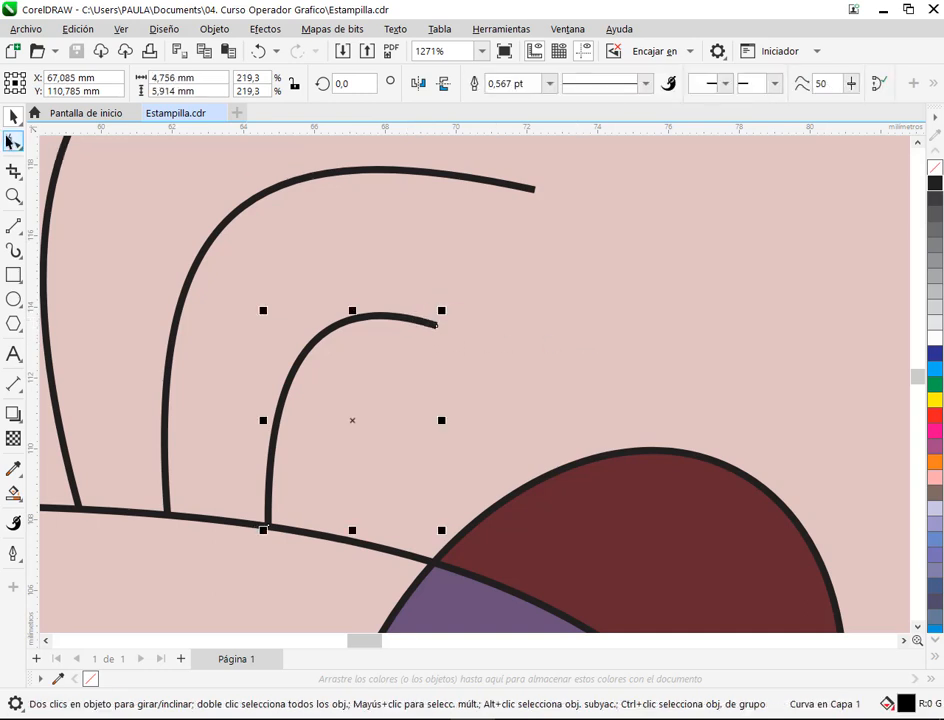
Examine the shortest arc's nodes and compare how the Variable Outline tool responds to each of the three arcs.
{"action": "key", "text": "F10"}
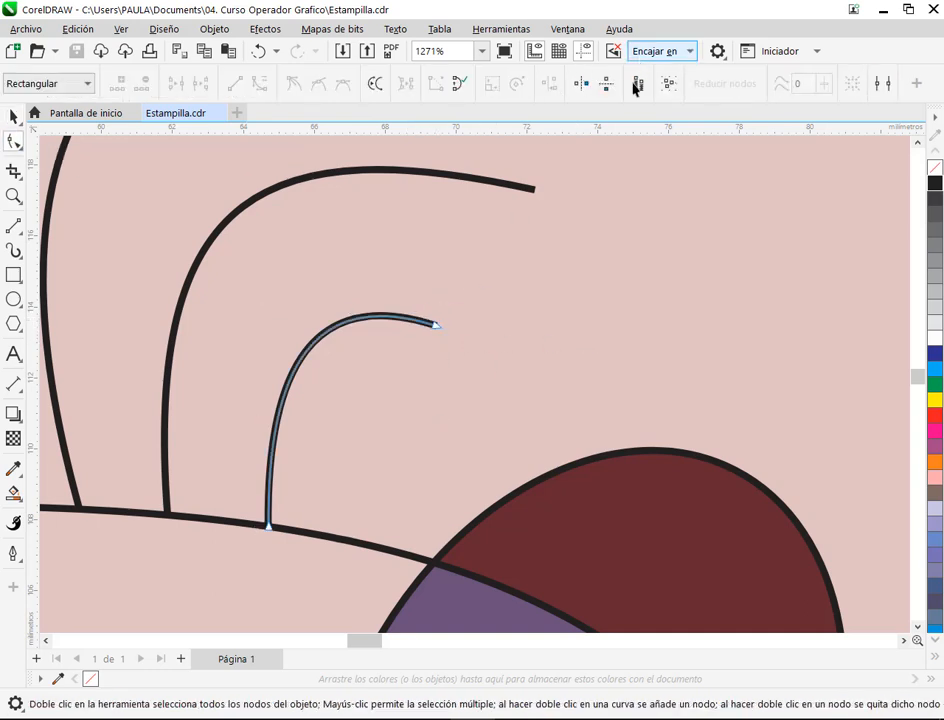
{"action": "left_click", "coordinate": [14, 118]}
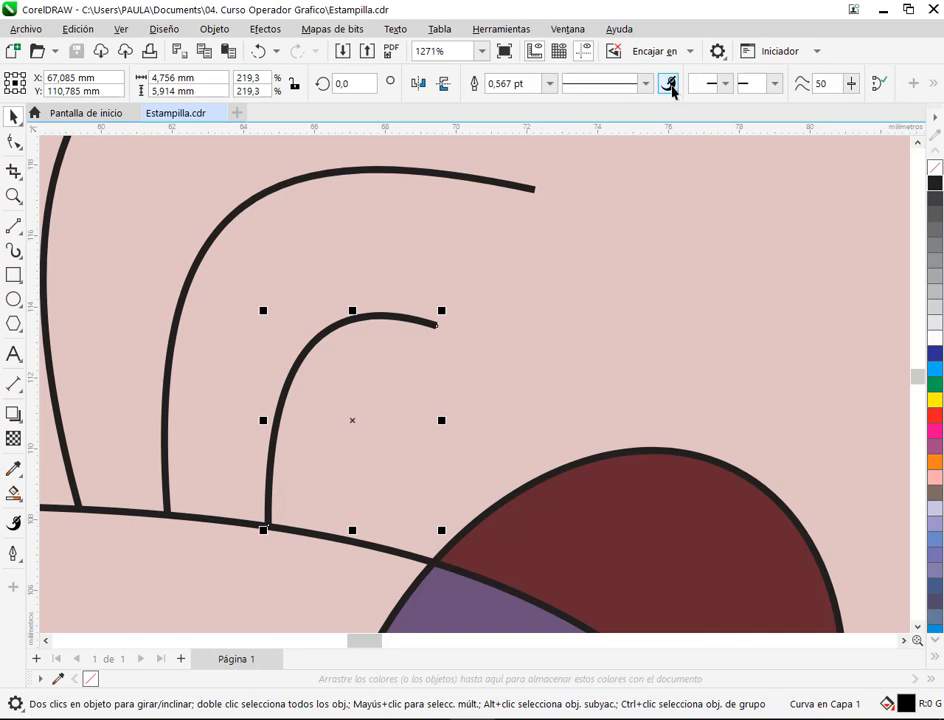
{"action": "left_click", "coordinate": [668, 82]}
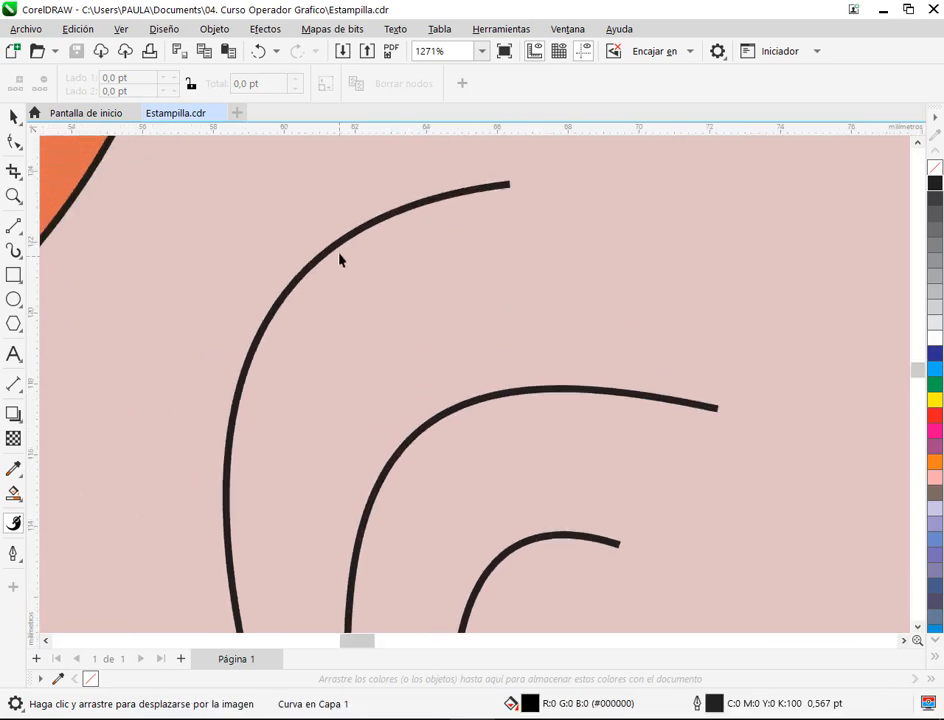
{"action": "left_click", "coordinate": [335, 243]}
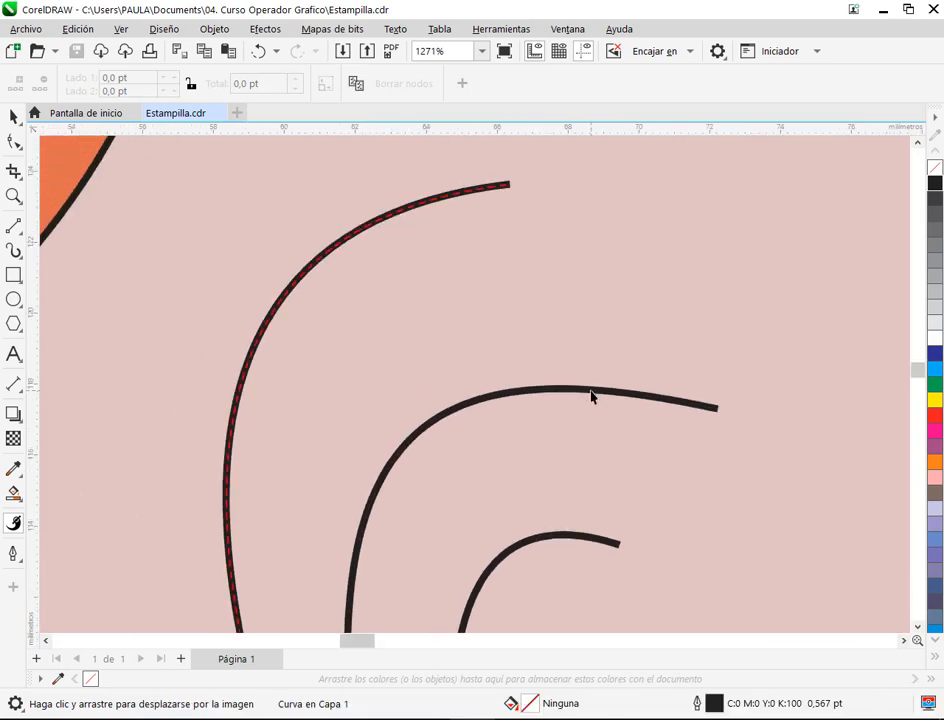
{"action": "left_click_drag", "start_coordinate": [588, 430], "coordinate": [424, 215]}
{"action": "left_click", "coordinate": [407, 312]}
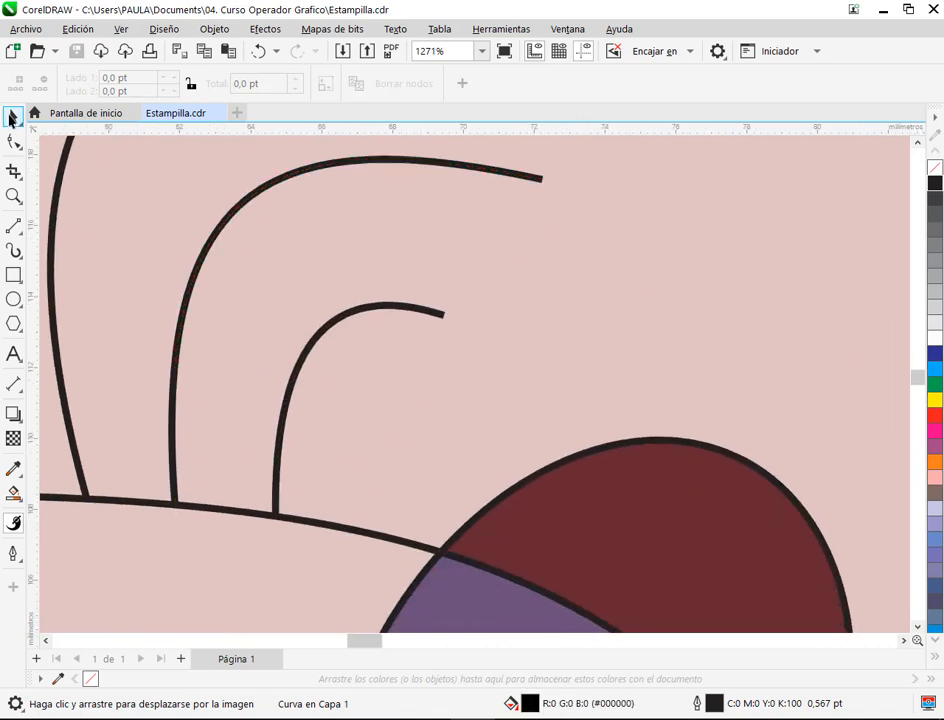
Compare the middle and shortest arcs, and check which object commands are available for the shortest curve.
{"action": "left_click", "coordinate": [14, 116]}
{"action": "left_click", "coordinate": [436, 312]}
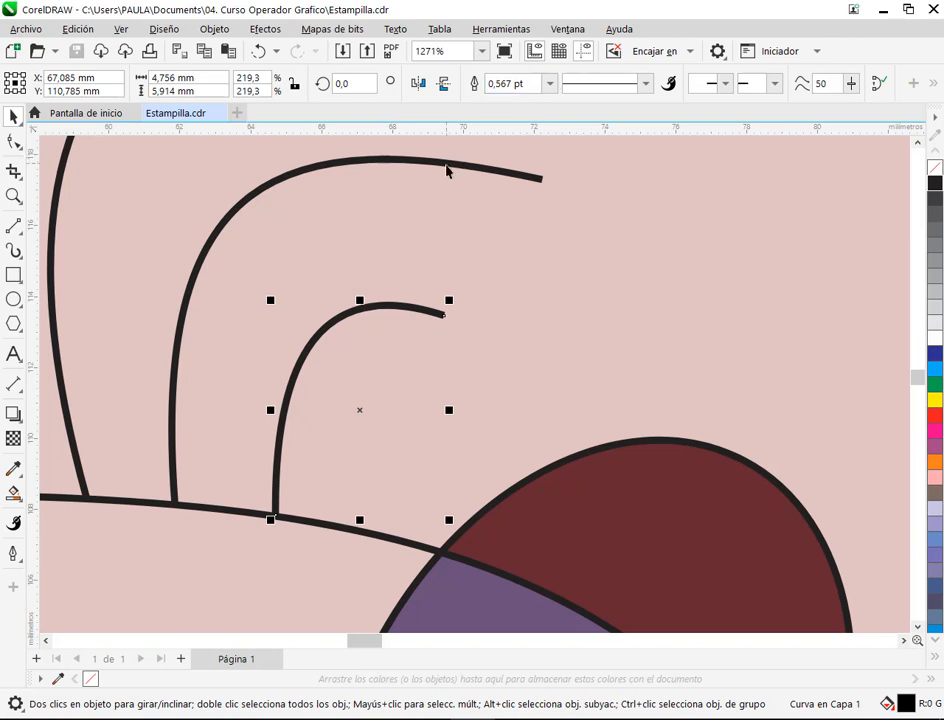
{"action": "left_click", "coordinate": [447, 167]}
{"action": "left_click", "coordinate": [438, 316]}
{"action": "left_click", "coordinate": [220, 29]}
{"action": "mouse_move", "coordinate": [240, 388]}
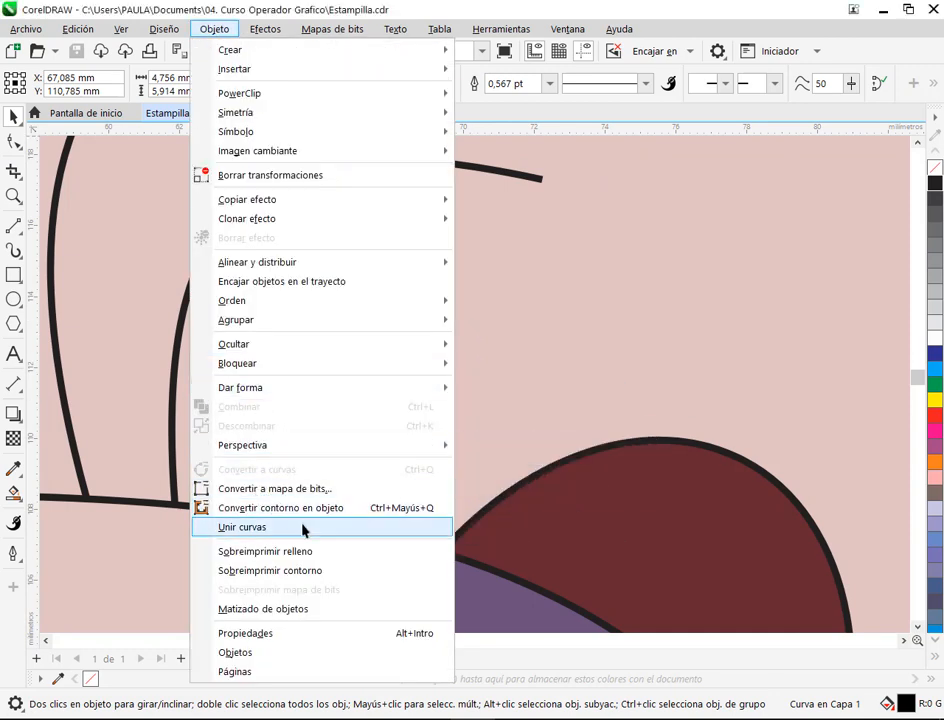
{"action": "left_click", "coordinate": [432, 316]}
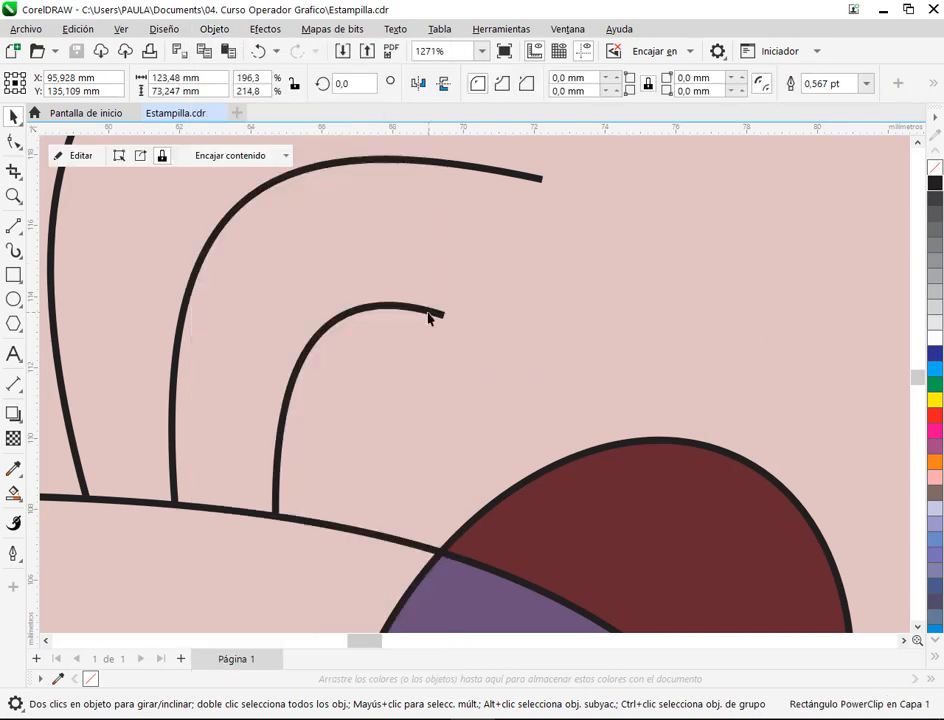
Recheck the shortest arc with the Variable Outline tool, and inspect its nodes and the middle arc's with the Shape tool.
{"action": "left_click", "coordinate": [436, 310]}
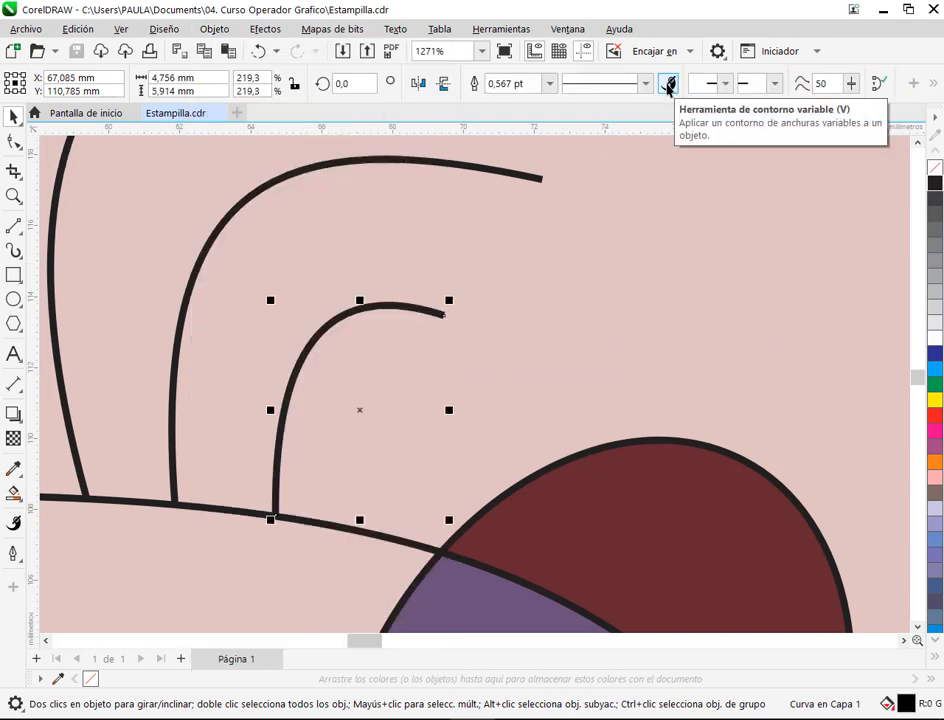
{"action": "left_click", "coordinate": [669, 86]}
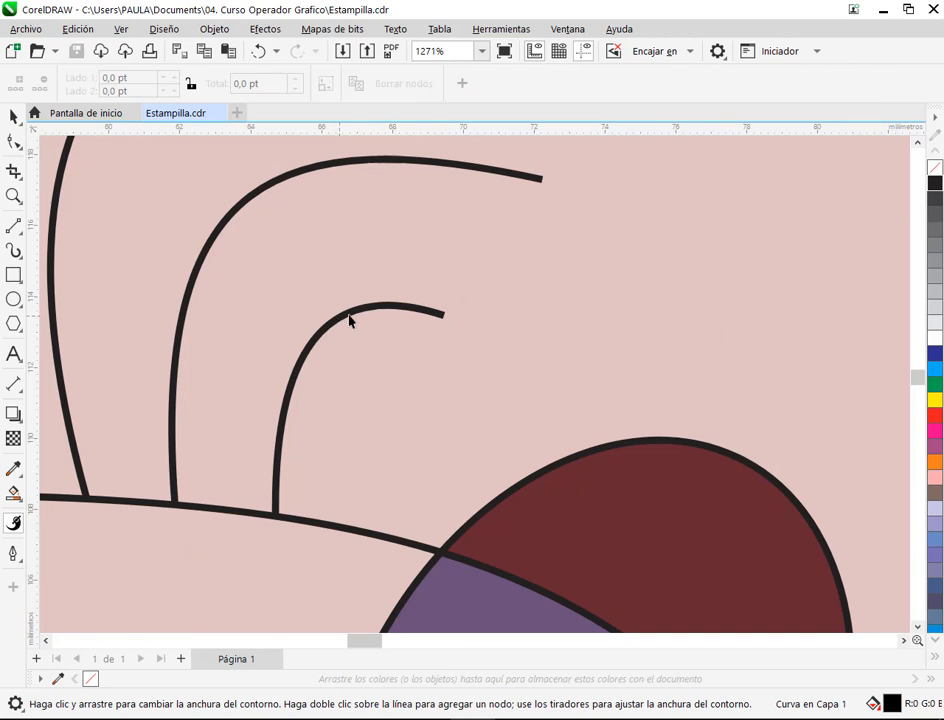
{"action": "left_click", "coordinate": [13, 117]}
{"action": "left_click", "coordinate": [14, 142]}
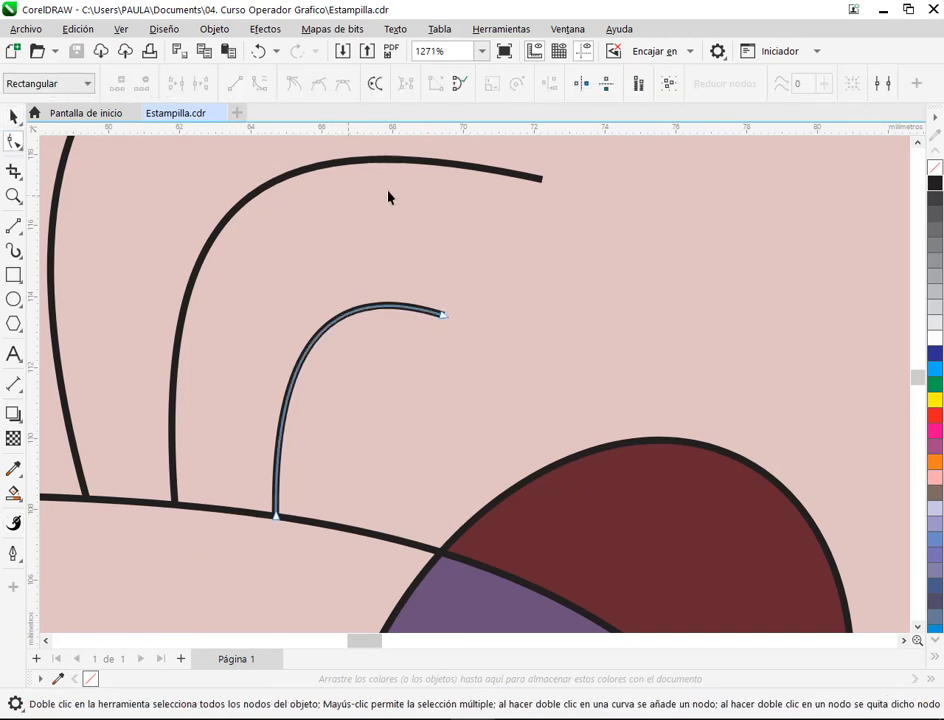
{"action": "left_click", "coordinate": [449, 168]}
{"action": "left_click_drag", "start_coordinate": [447, 264], "coordinate": [578, 510]}
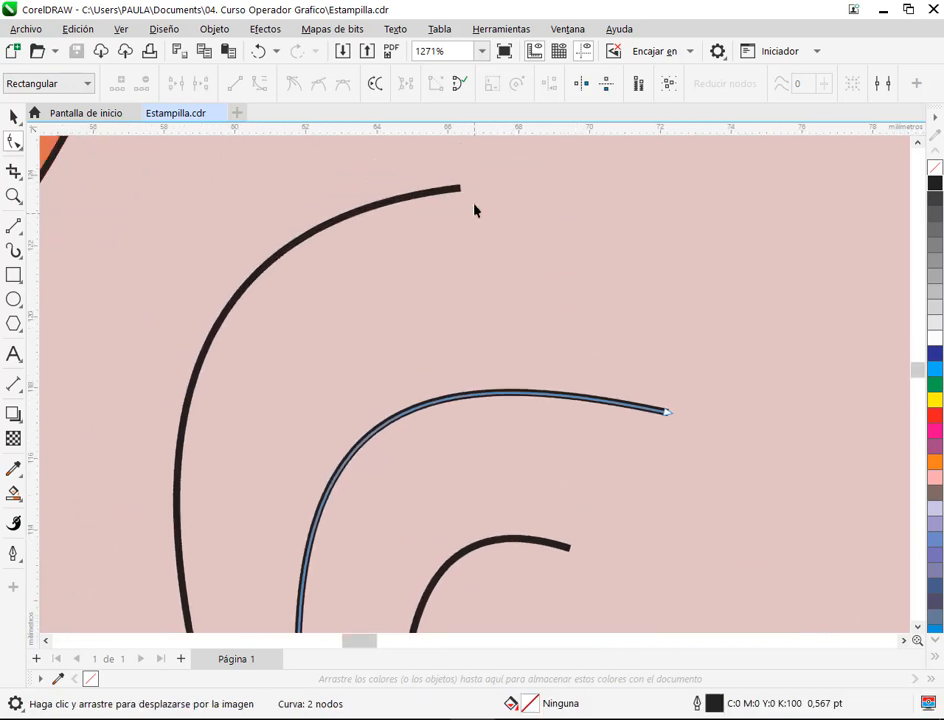
Apply a variable outline to the longest arc, widening its upper end to about 1.77 pt in total.
{"action": "left_click", "coordinate": [453, 193]}
{"action": "scroll", "coordinate": [461, 364], "scroll_direction": "up", "scroll_amount": 3}
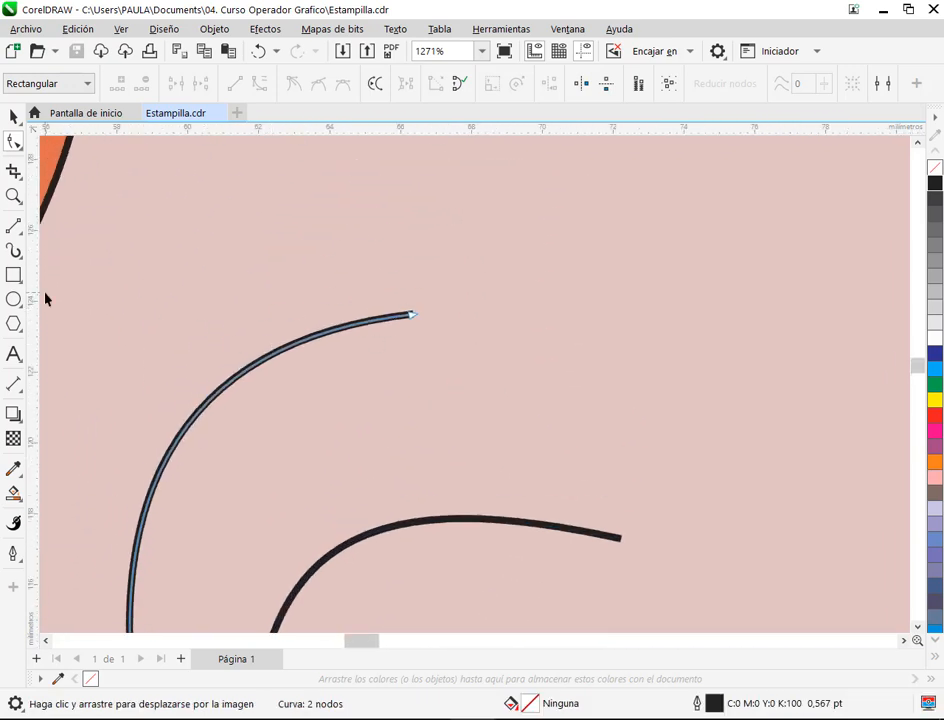
{"action": "left_click", "coordinate": [14, 522]}
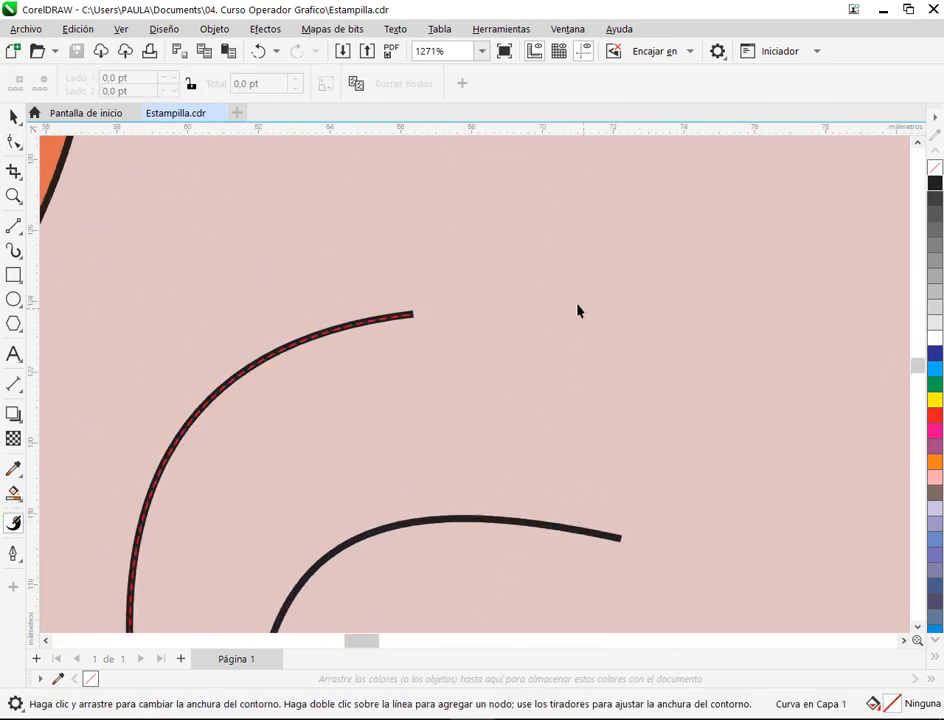
{"action": "left_click", "coordinate": [411, 318]}
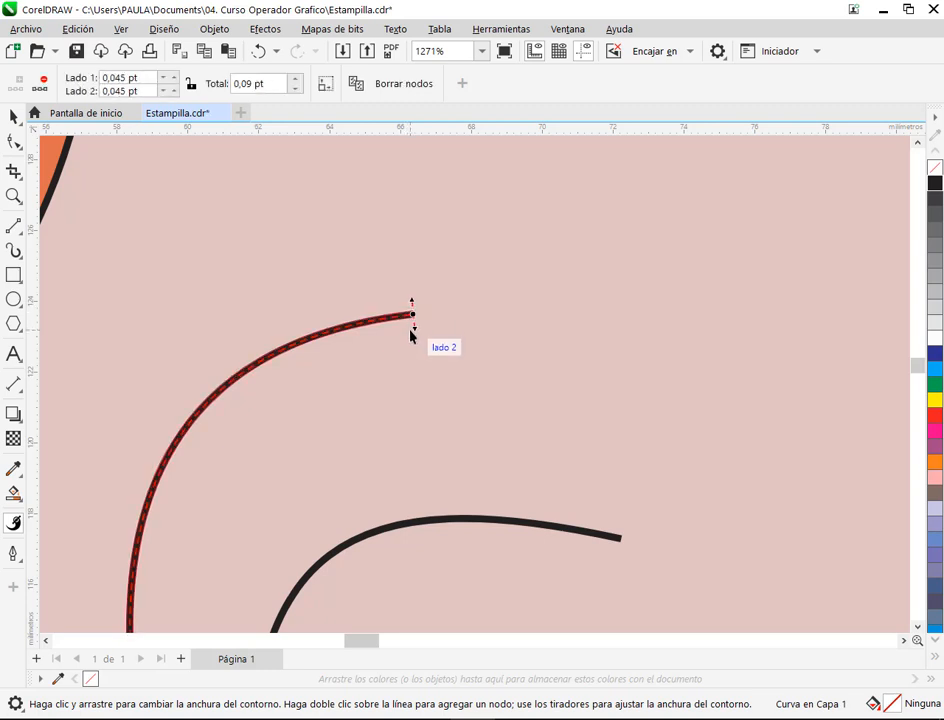
{"action": "left_click_drag", "start_coordinate": [411, 335], "coordinate": [413, 340]}
Set the variable outline width at the base of the longest arc to about 1.54 pt in total.
{"action": "left_click_drag", "start_coordinate": [370, 415], "coordinate": [531, 201]}
{"action": "left_click_drag", "start_coordinate": [395, 534], "coordinate": [368, 313]}
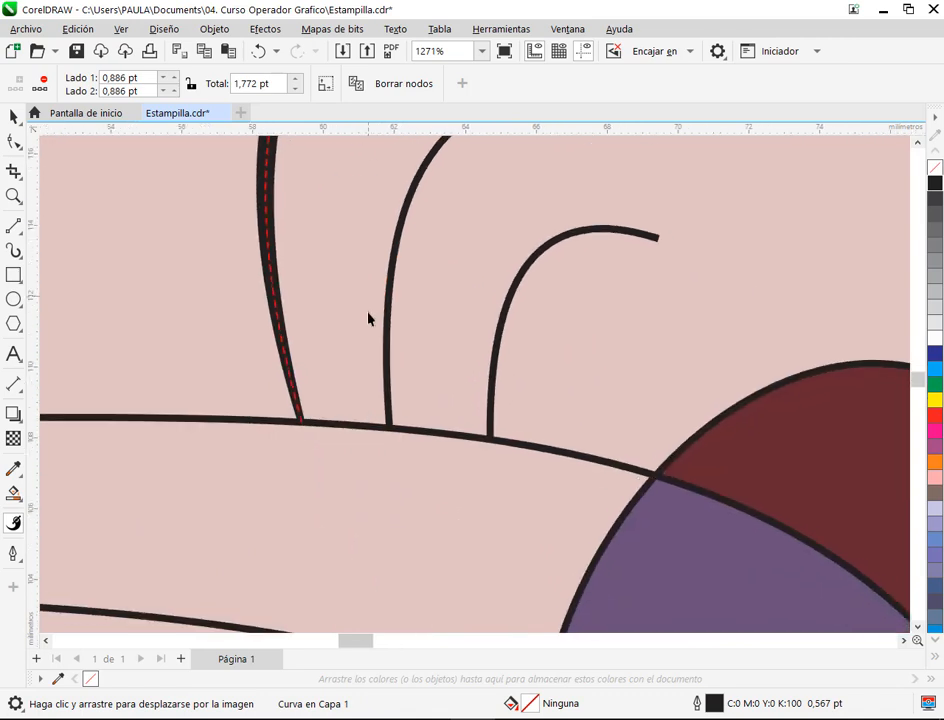
{"action": "left_click", "coordinate": [302, 421]}
{"action": "left_click_drag", "start_coordinate": [301, 421], "coordinate": [320, 423]}
Add a width node near the middle of the longest arc and narrow the outline there to about 0.24 pt total.
{"action": "scroll", "coordinate": [333, 490], "scroll_direction": "down", "scroll_amount": 3}
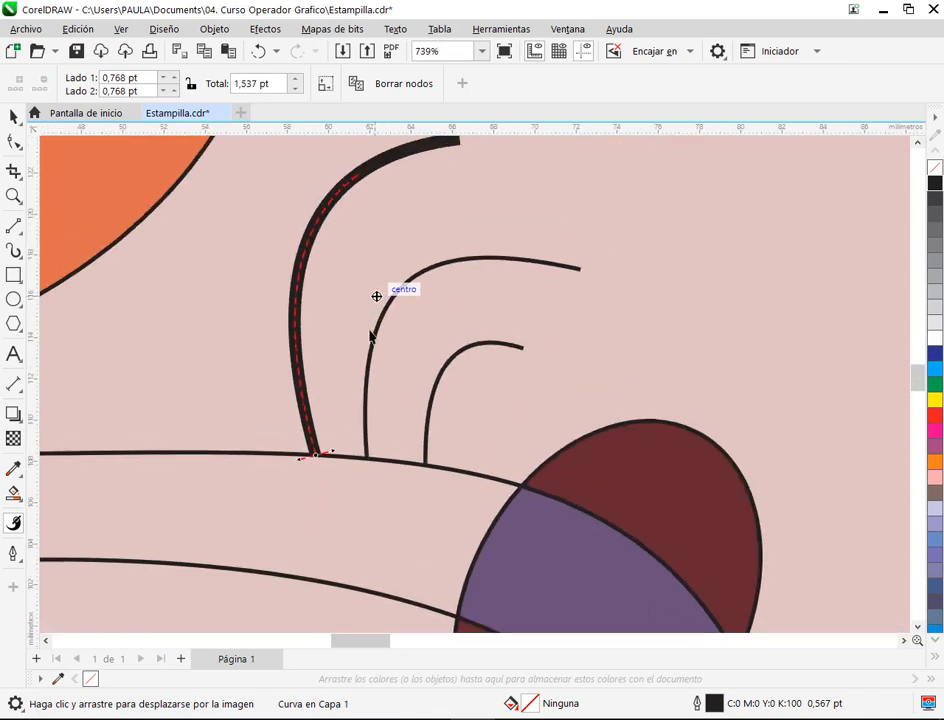
{"action": "scroll", "coordinate": [284, 394], "scroll_direction": "up", "scroll_amount": 3}
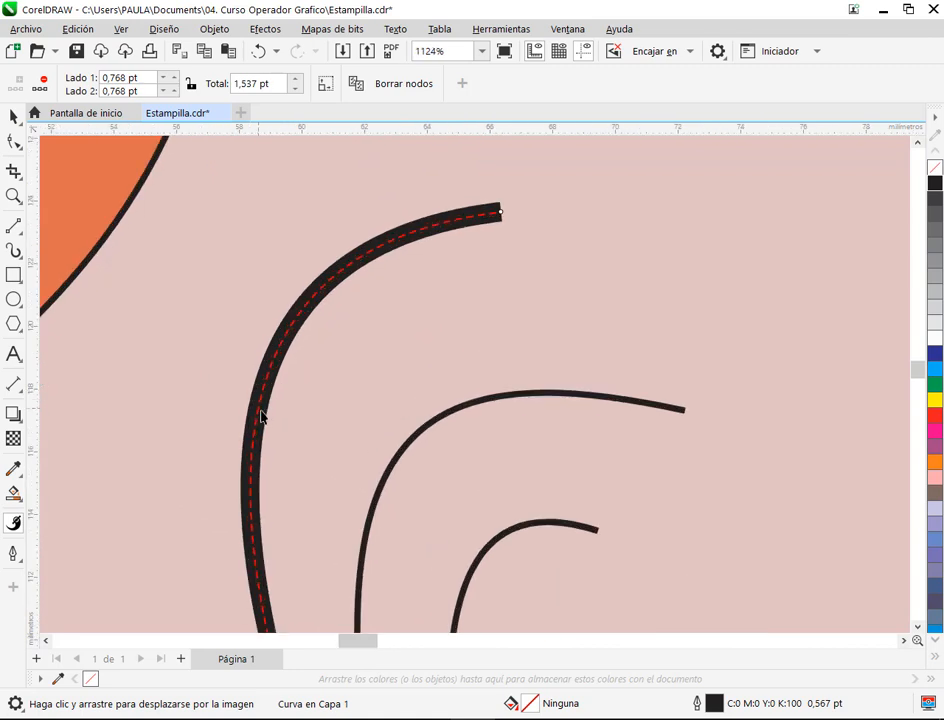
{"action": "left_click", "coordinate": [261, 414]}
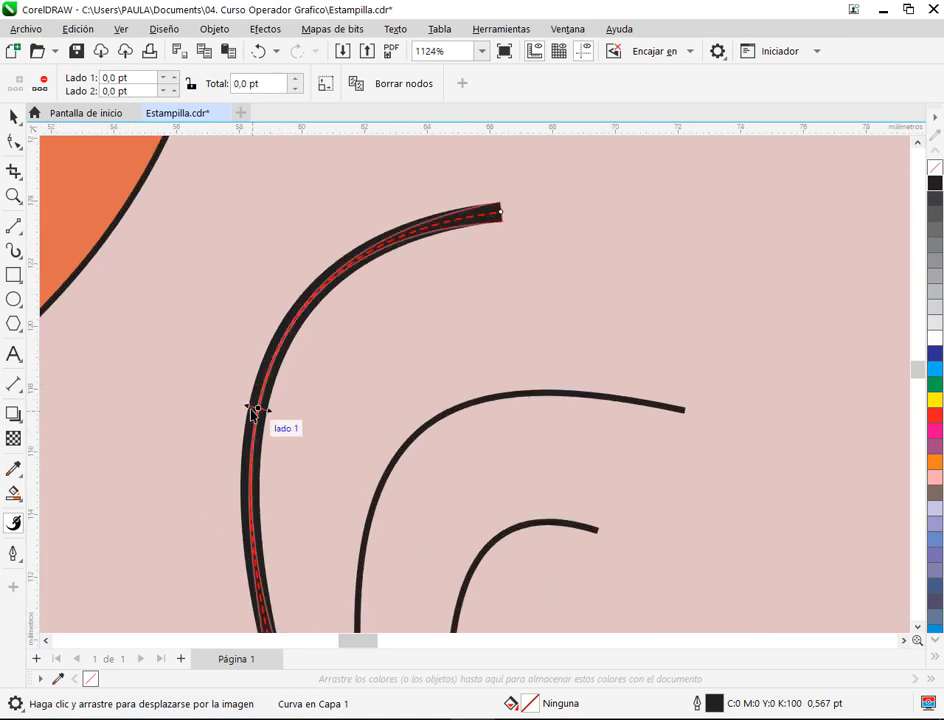
{"action": "left_click_drag", "start_coordinate": [253, 411], "coordinate": [218, 392]}
{"action": "scroll", "coordinate": [294, 430], "scroll_direction": "up", "scroll_amount": 1}
{"action": "scroll", "coordinate": [270, 412], "scroll_direction": "up", "scroll_amount": 1}
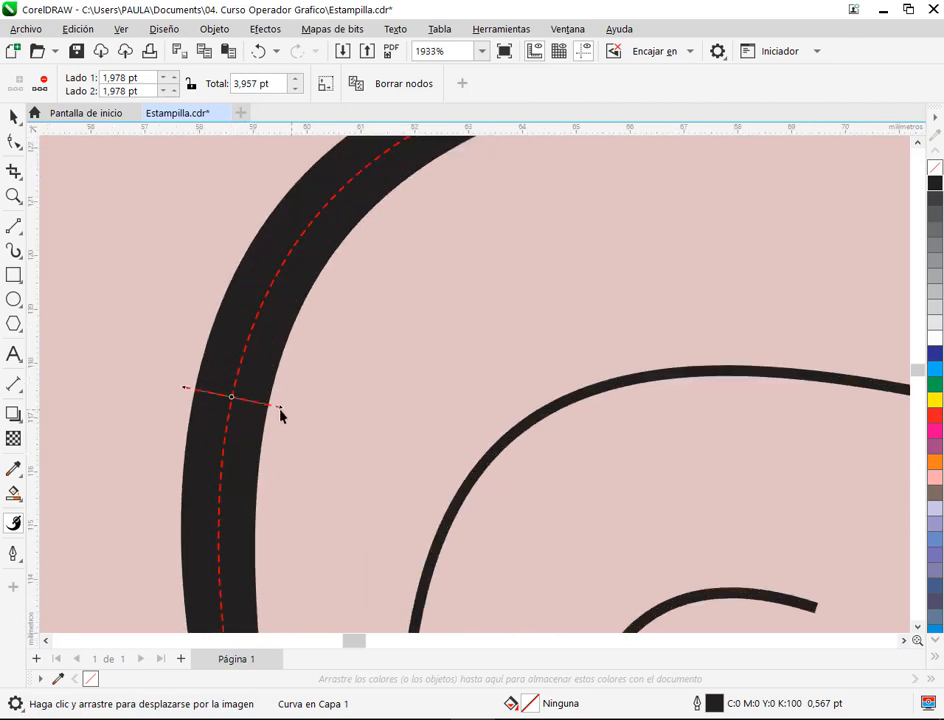
{"action": "left_click_drag", "start_coordinate": [280, 406], "coordinate": [245, 398]}
{"action": "scroll", "coordinate": [240, 375], "scroll_direction": "down", "scroll_amount": 1}
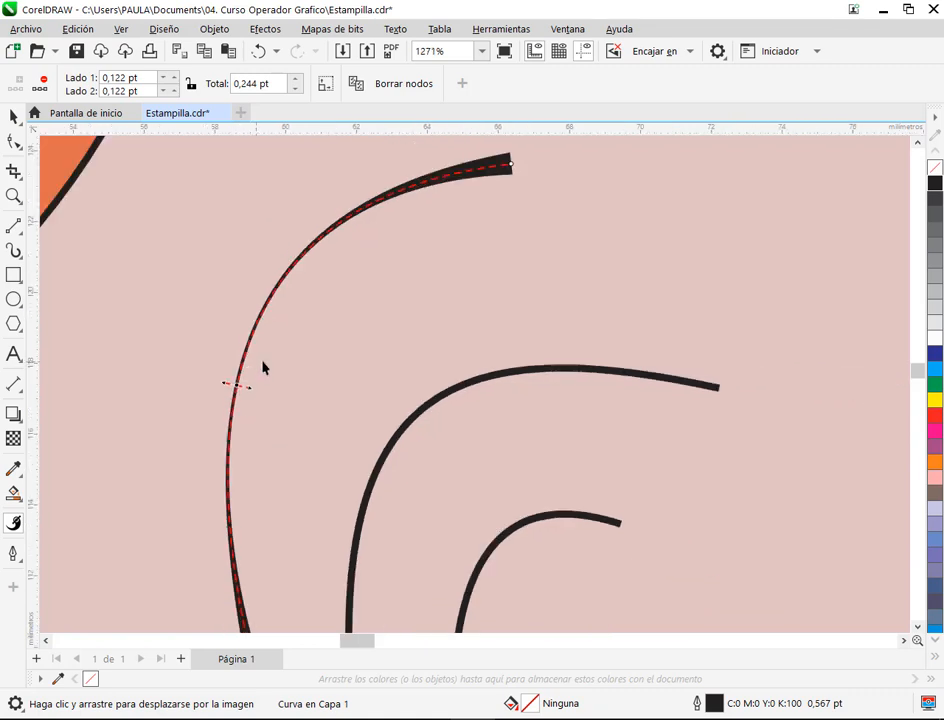
Give the longest arc rounded line ends in its outline pen settings.
{"action": "scroll", "coordinate": [476, 221], "scroll_direction": "down", "scroll_amount": 1}
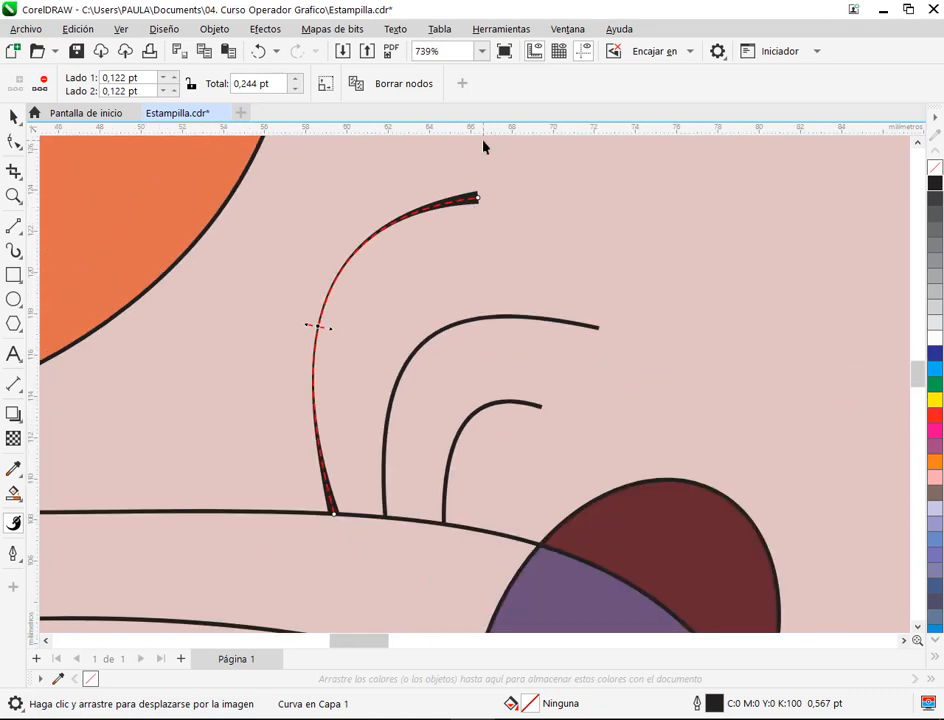
{"action": "scroll", "coordinate": [490, 145], "scroll_direction": "up", "scroll_amount": 2}
{"action": "scroll", "coordinate": [461, 272], "scroll_direction": "up", "scroll_amount": 1}
{"action": "scroll", "coordinate": [449, 289], "scroll_direction": "up", "scroll_amount": 1}
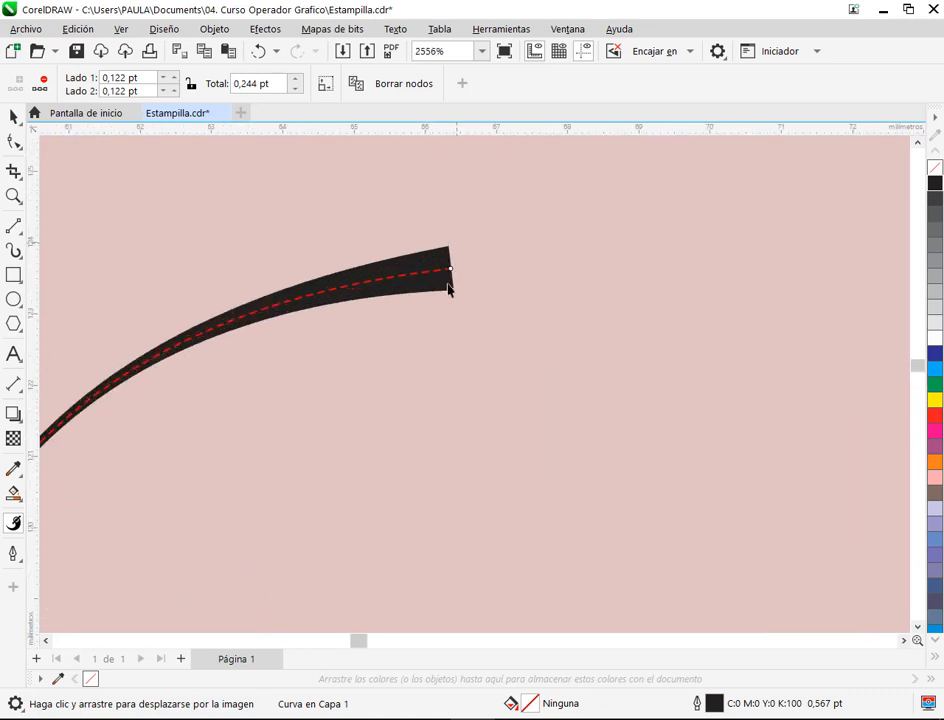
{"action": "left_click", "coordinate": [10, 114]}
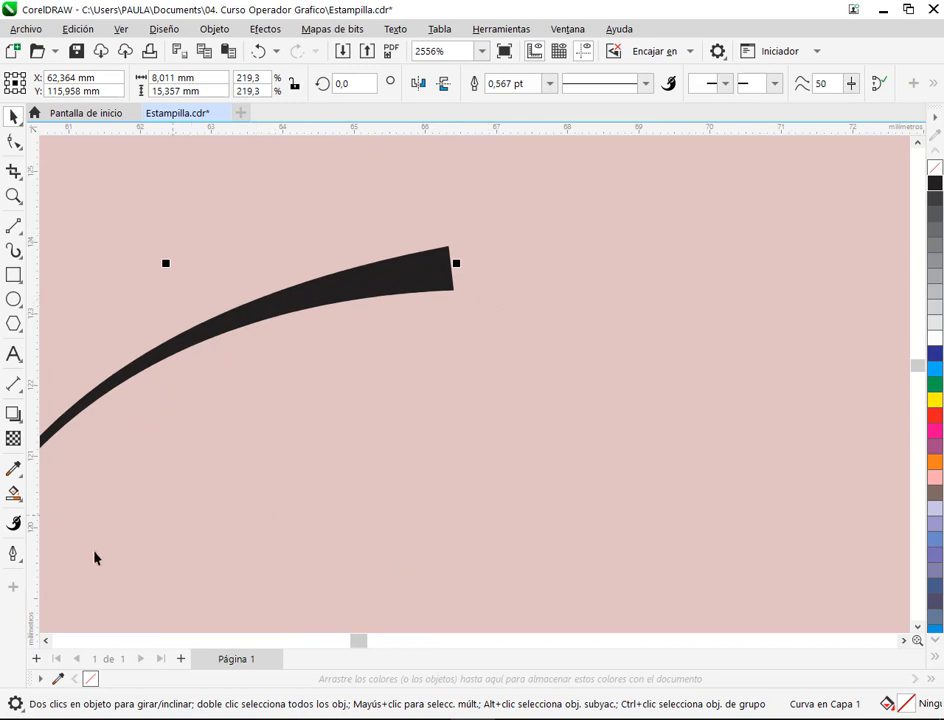
{"action": "left_click", "coordinate": [13, 558]}
{"action": "left_click", "coordinate": [147, 454]}
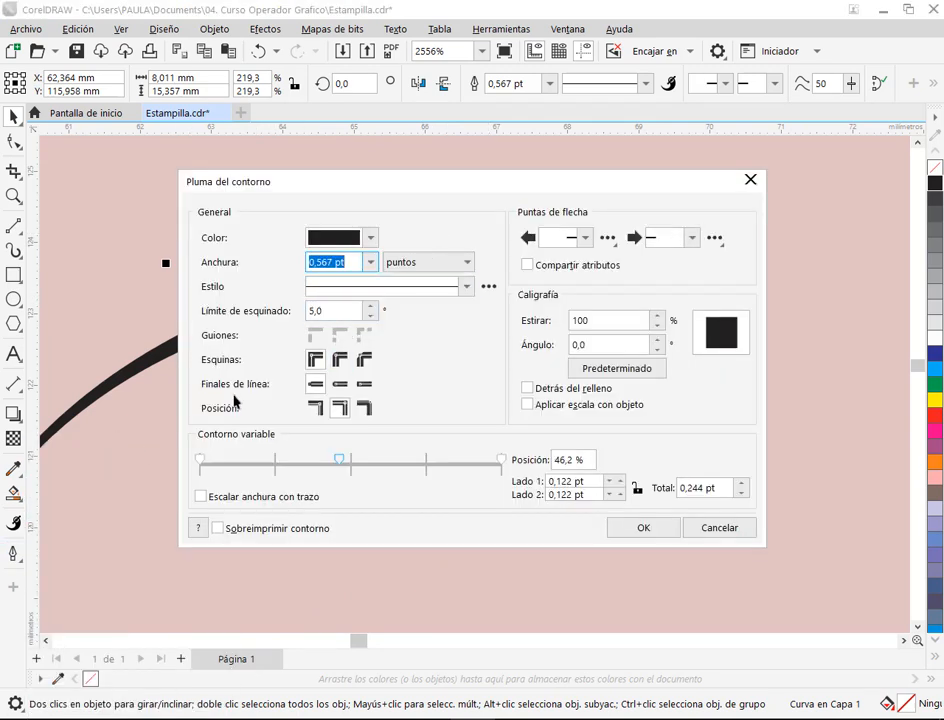
{"action": "left_click", "coordinate": [340, 384]}
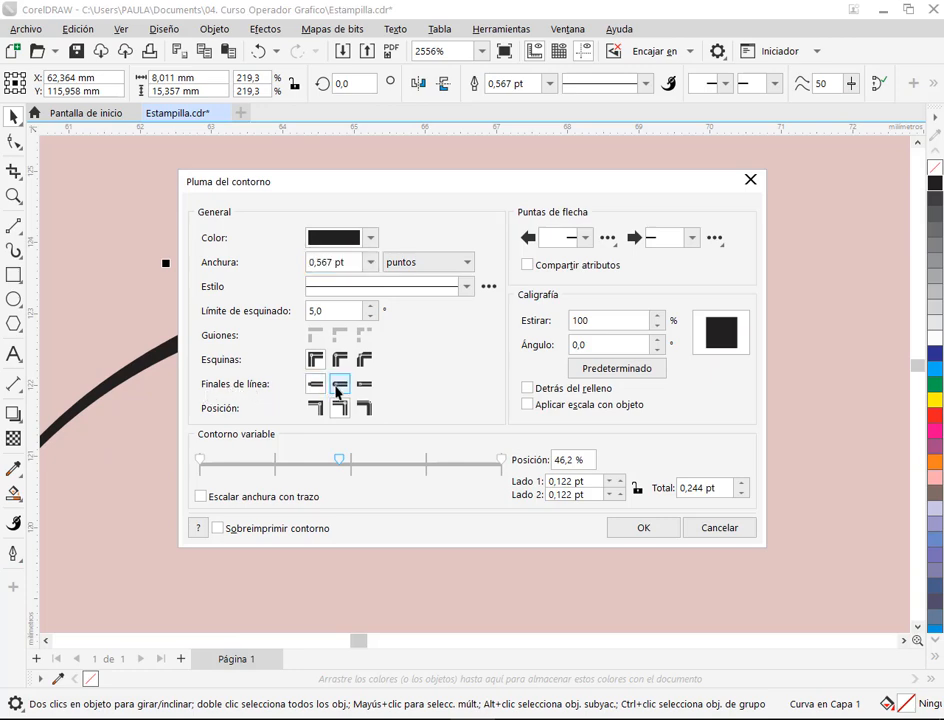
{"action": "left_click_drag", "start_coordinate": [379, 204], "coordinate": [376, 394]}
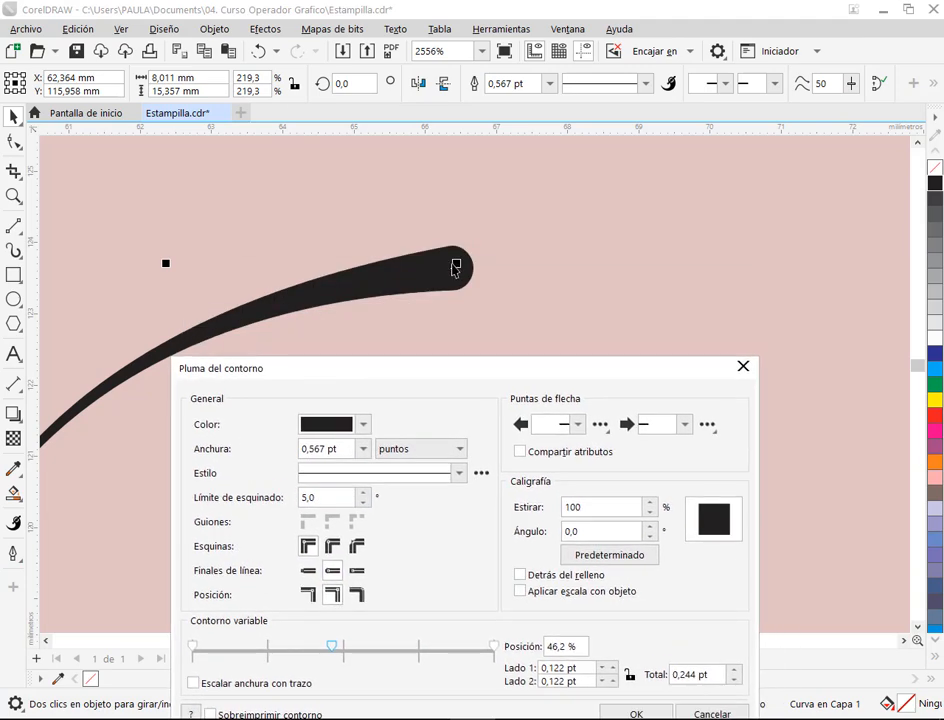
{"action": "left_click_drag", "start_coordinate": [484, 368], "coordinate": [565, 122]}
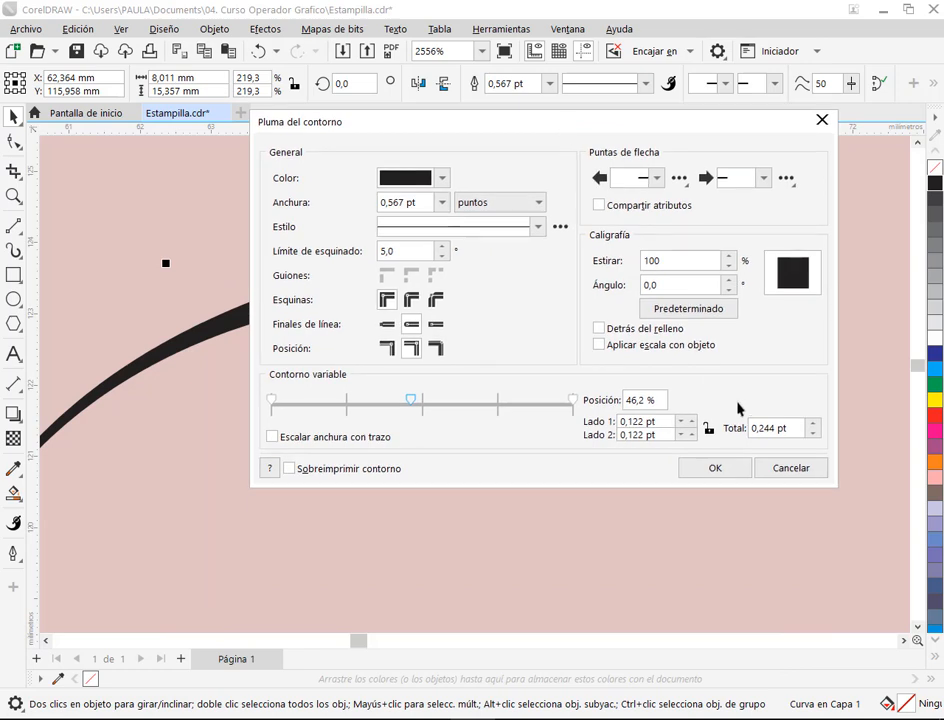
{"action": "left_click", "coordinate": [727, 471]}
Raise the longest arc slightly so its rounded base sits on the hill line.
{"action": "left_click", "coordinate": [413, 491]}
{"action": "scroll", "coordinate": [405, 488], "scroll_direction": "down", "scroll_amount": 3}
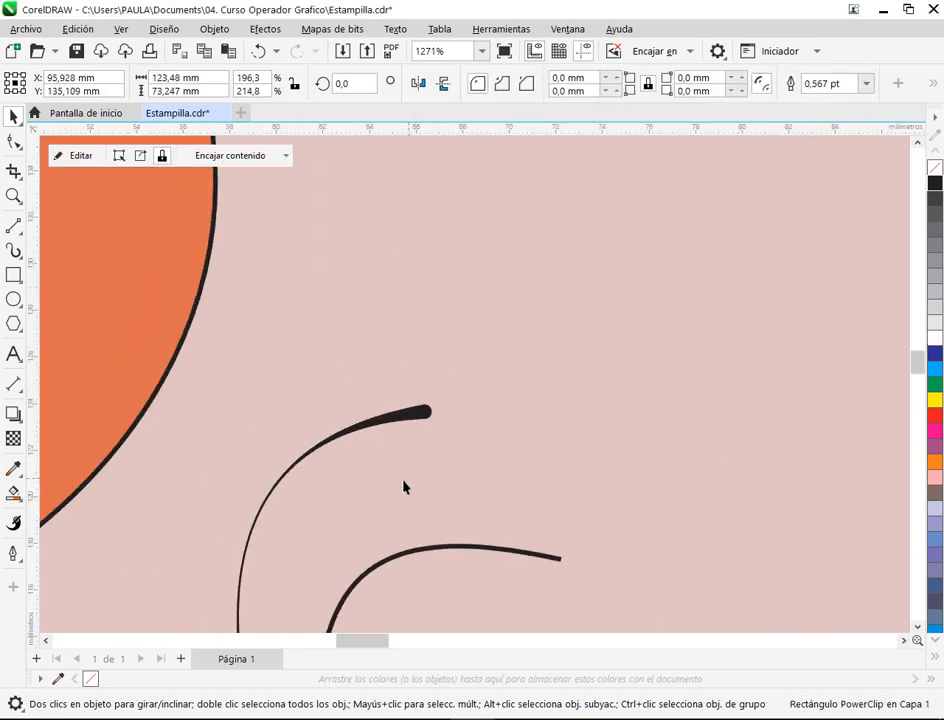
{"action": "scroll", "coordinate": [446, 421], "scroll_direction": "down", "scroll_amount": 2}
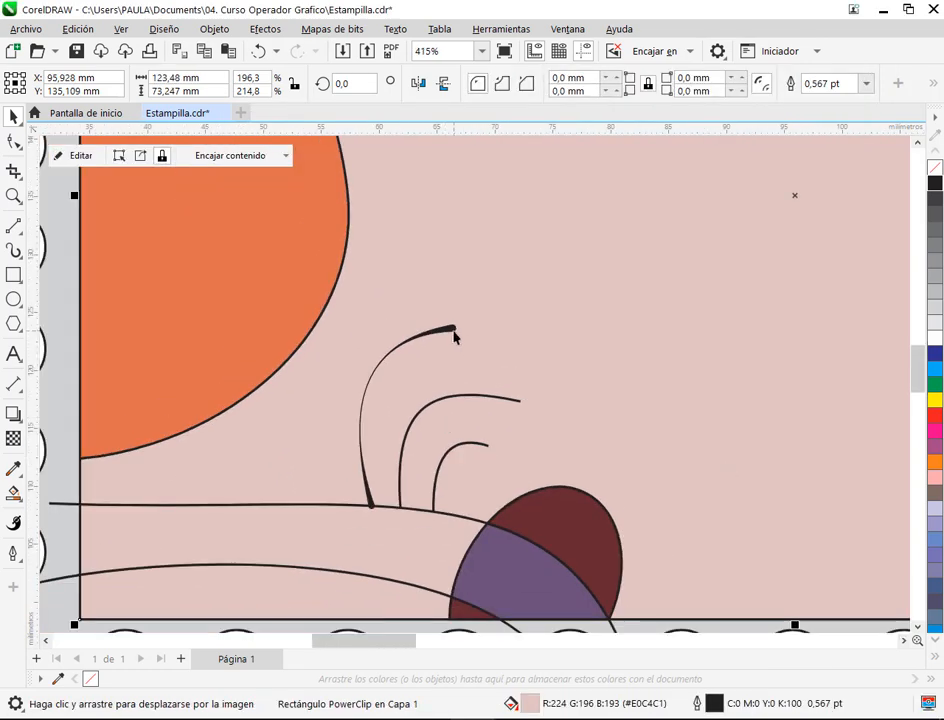
{"action": "scroll", "coordinate": [399, 524], "scroll_direction": "up", "scroll_amount": 4}
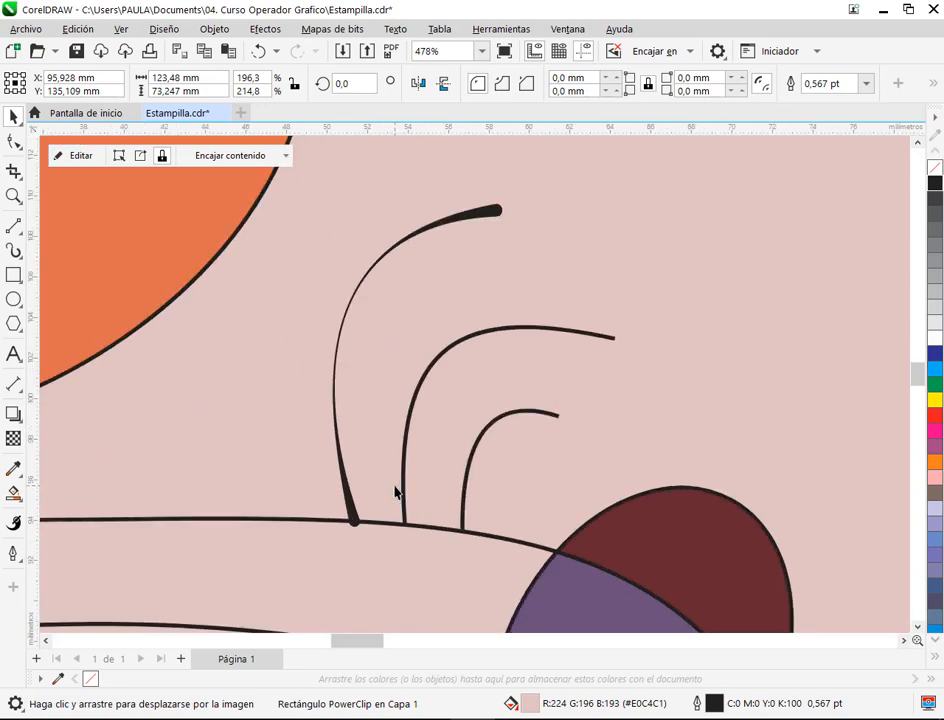
{"action": "left_click", "coordinate": [329, 537]}
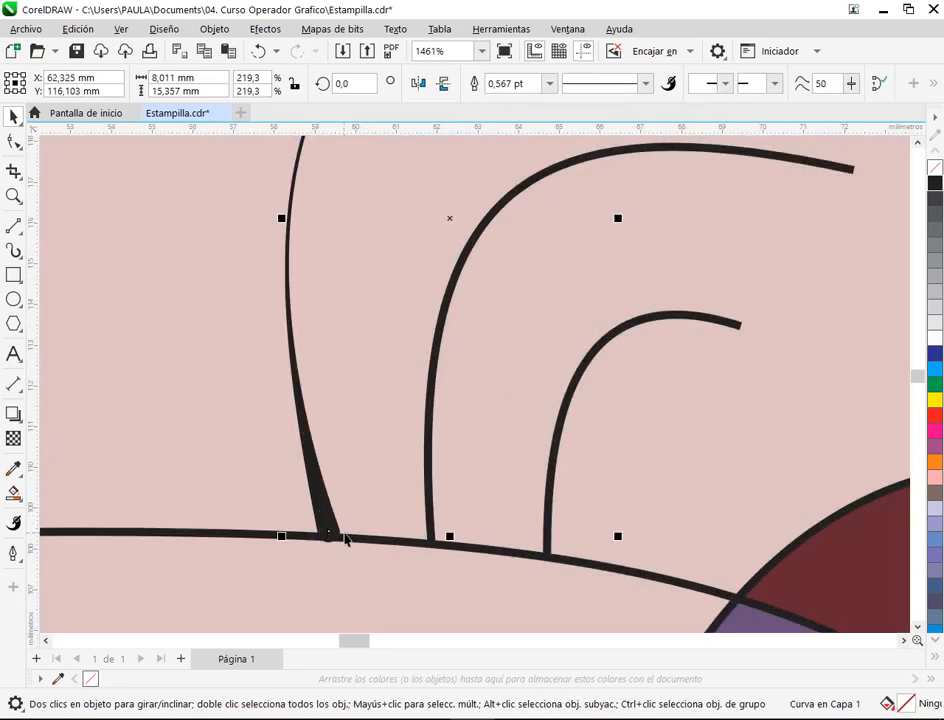
{"action": "left_click_drag", "start_coordinate": [354, 563], "coordinate": [355, 557]}
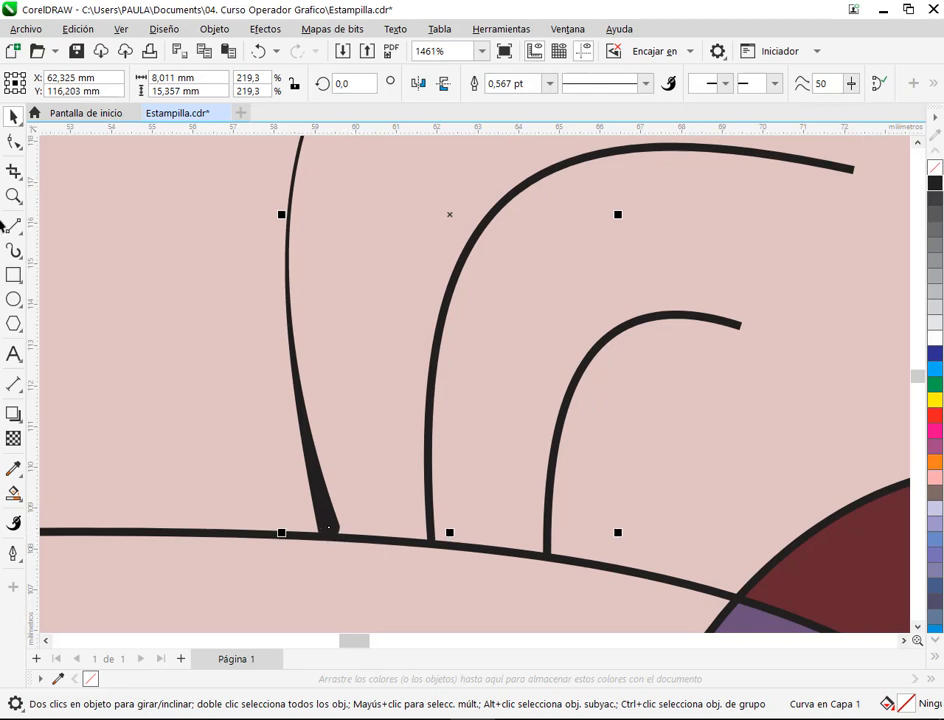
{"action": "left_click", "coordinate": [14, 142]}
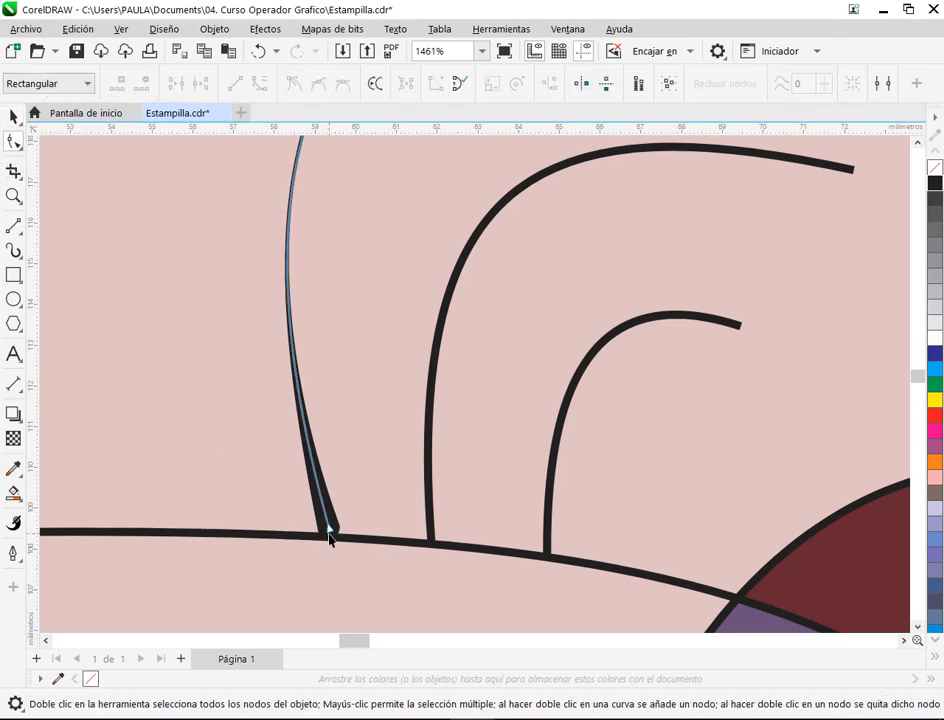
{"action": "left_click", "coordinate": [330, 533]}
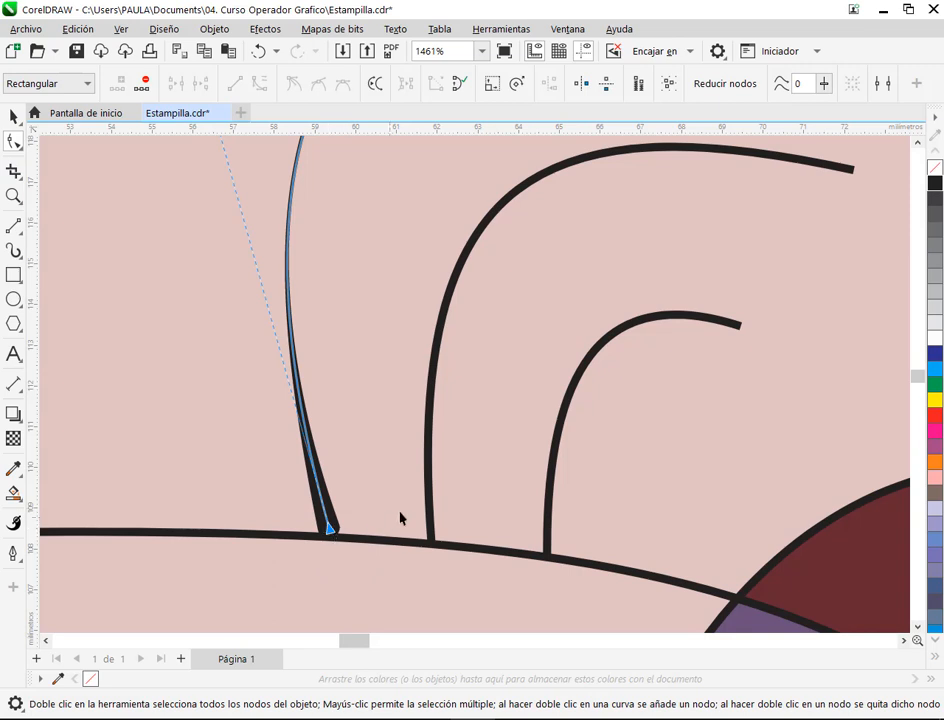
Give the middle arc rounded line ends in its outline pen settings.
{"action": "left_click", "coordinate": [450, 273]}
{"action": "scroll", "coordinate": [550, 375], "scroll_direction": "right", "scroll_amount": 3}
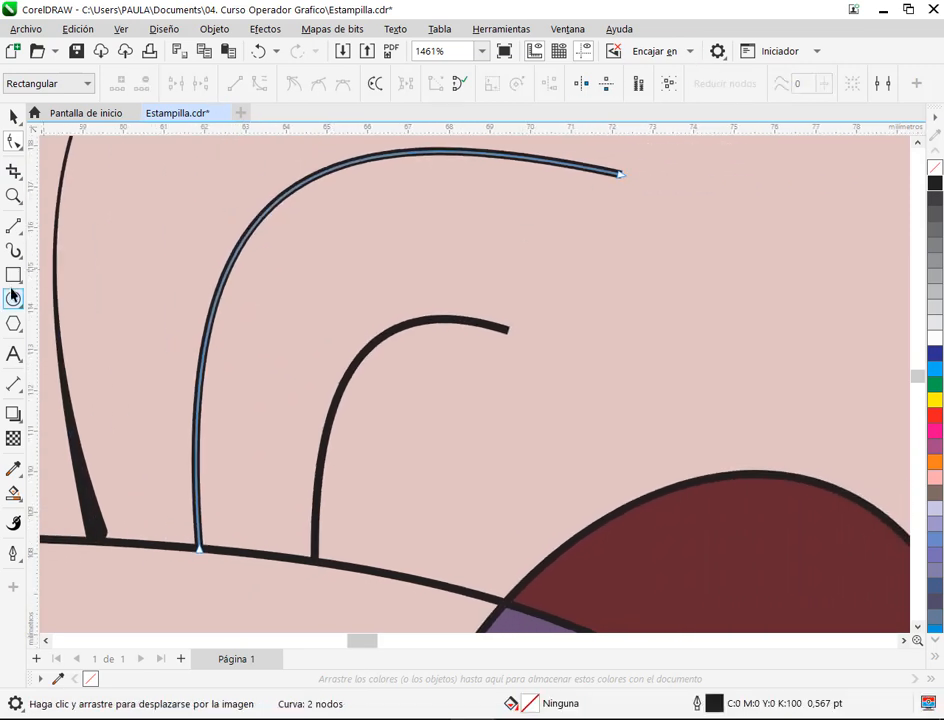
{"action": "left_click", "coordinate": [13, 116]}
{"action": "left_click", "coordinate": [13, 553]}
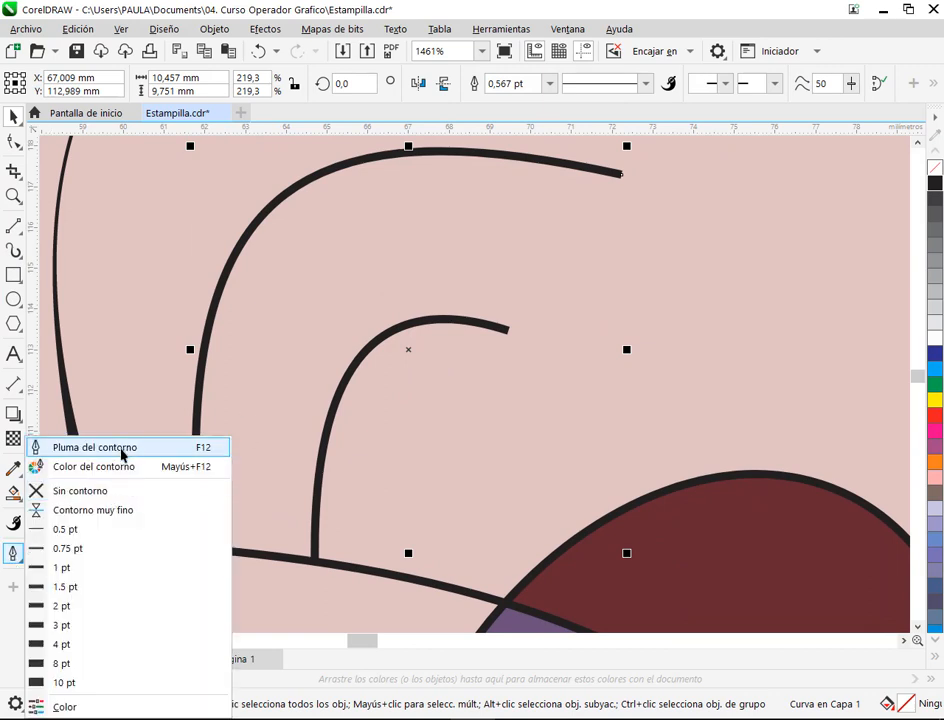
{"action": "left_click", "coordinate": [120, 449]}
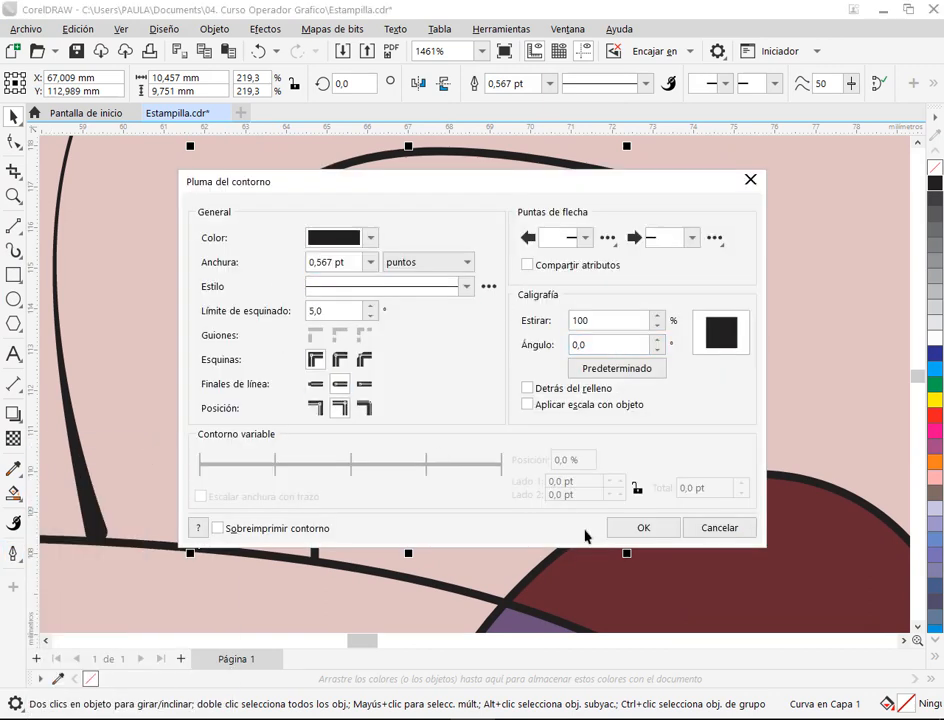
{"action": "left_click", "coordinate": [656, 529]}
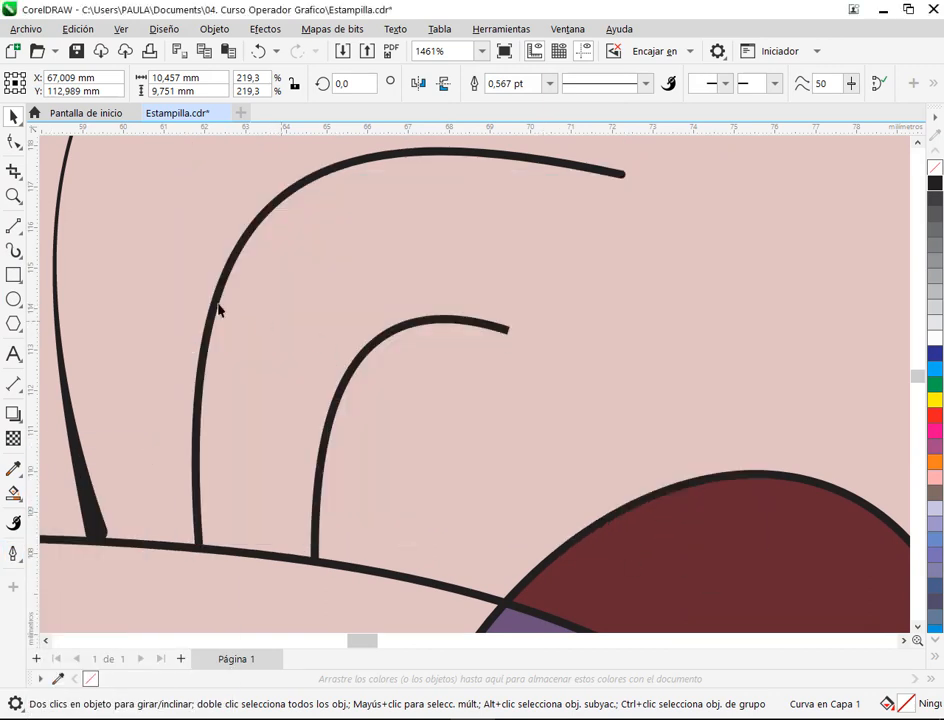
Vary the middle arc's outline to total widths of about 0.99 pt at the upper end, 0.8 pt at the base and 0.24 pt partway along.
{"action": "left_click", "coordinate": [13, 522]}
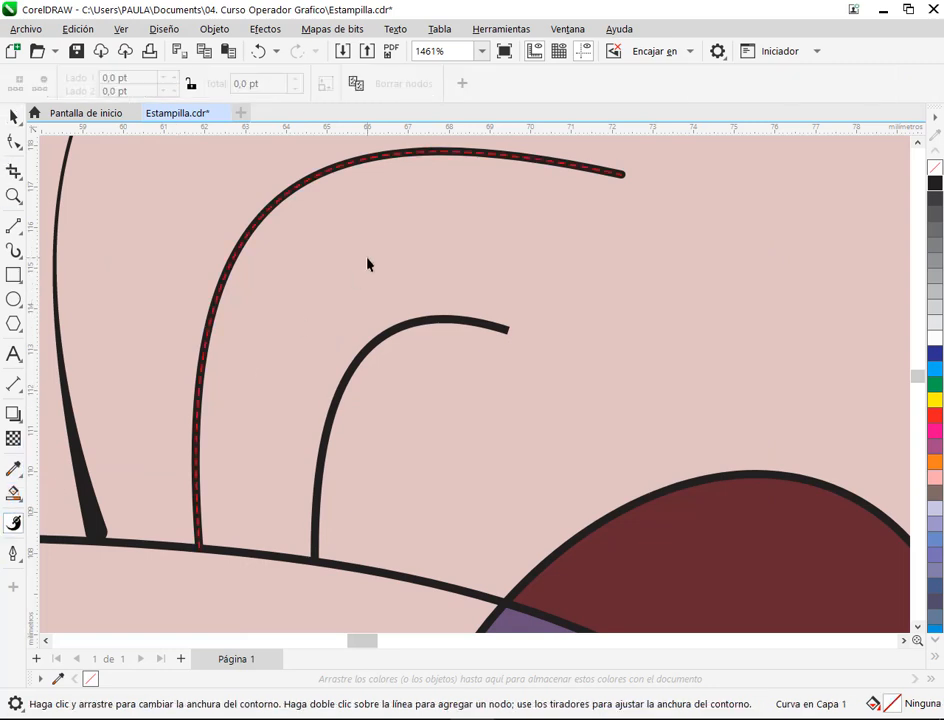
{"action": "left_click_drag", "start_coordinate": [433, 240], "coordinate": [463, 308]}
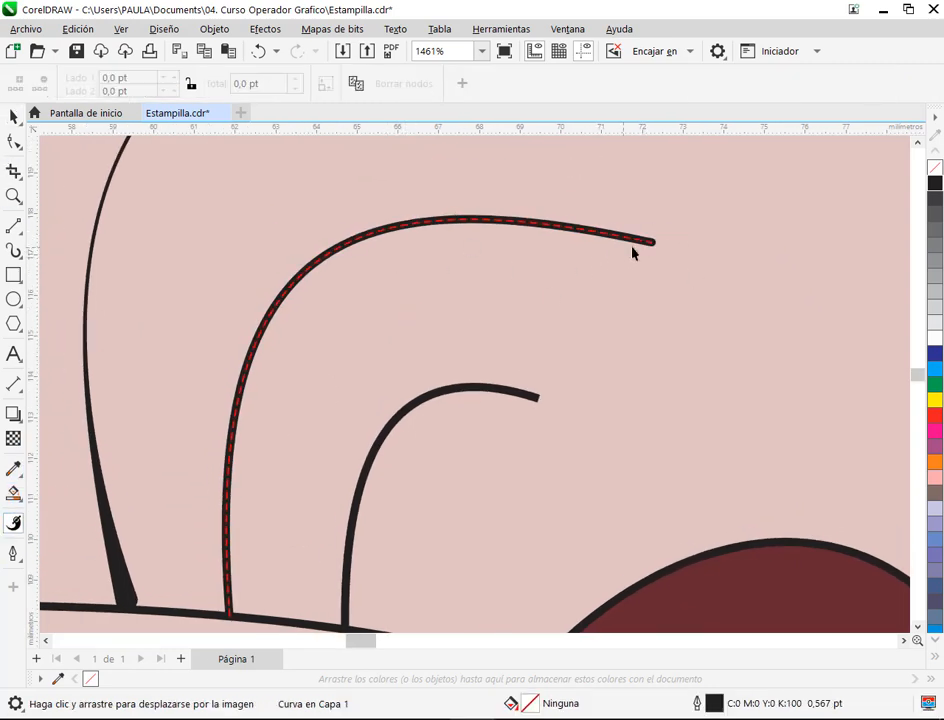
{"action": "mouse_move", "coordinate": [651, 244]}
{"action": "left_mouse_down"}
{"action": "mouse_move", "coordinate": [648, 268]}
{"action": "mouse_move", "coordinate": [651, 247]}
{"action": "left_mouse_up"}
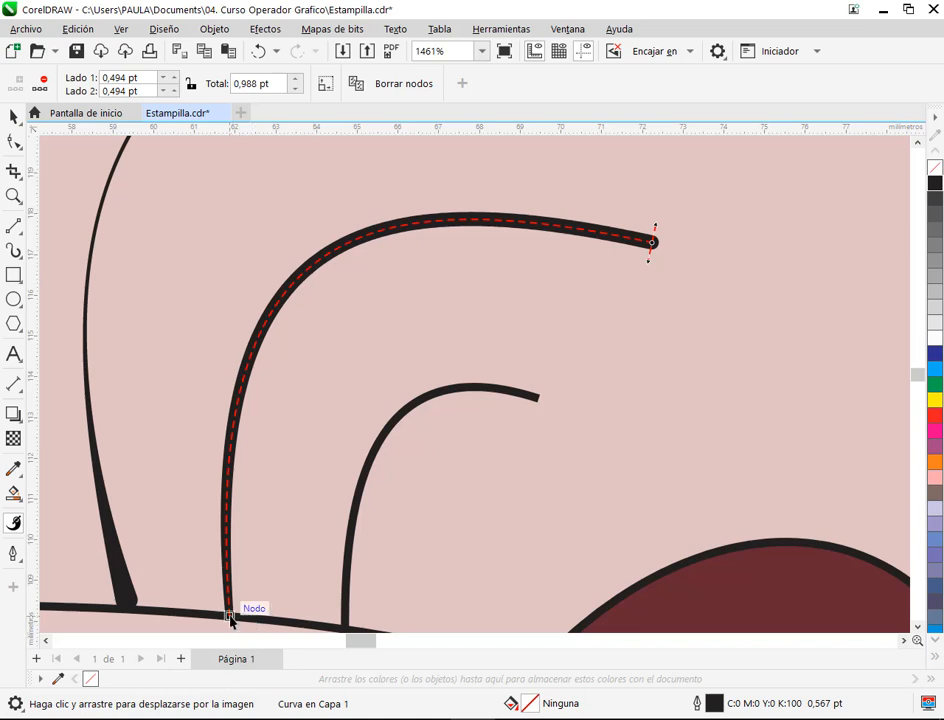
{"action": "mouse_move", "coordinate": [231, 615]}
{"action": "left_mouse_down"}
{"action": "mouse_move", "coordinate": [249, 620]}
{"action": "mouse_move", "coordinate": [230, 592]}
{"action": "left_mouse_up"}
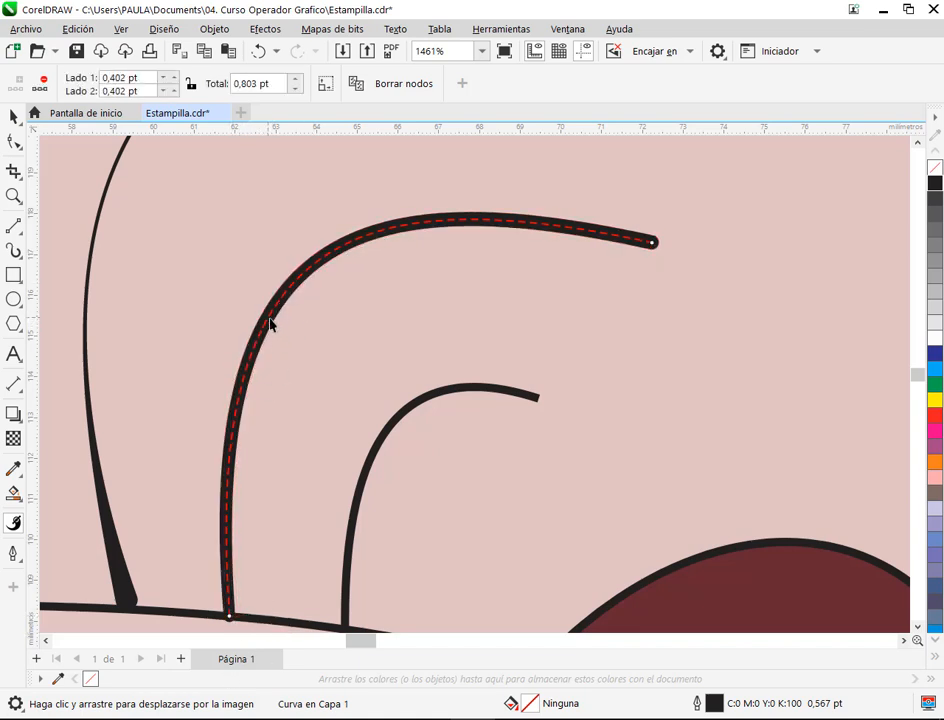
{"action": "left_click_drag", "start_coordinate": [270, 321], "coordinate": [278, 329]}
{"action": "scroll", "coordinate": [280, 457], "scroll_direction": "down", "scroll_amount": 1}
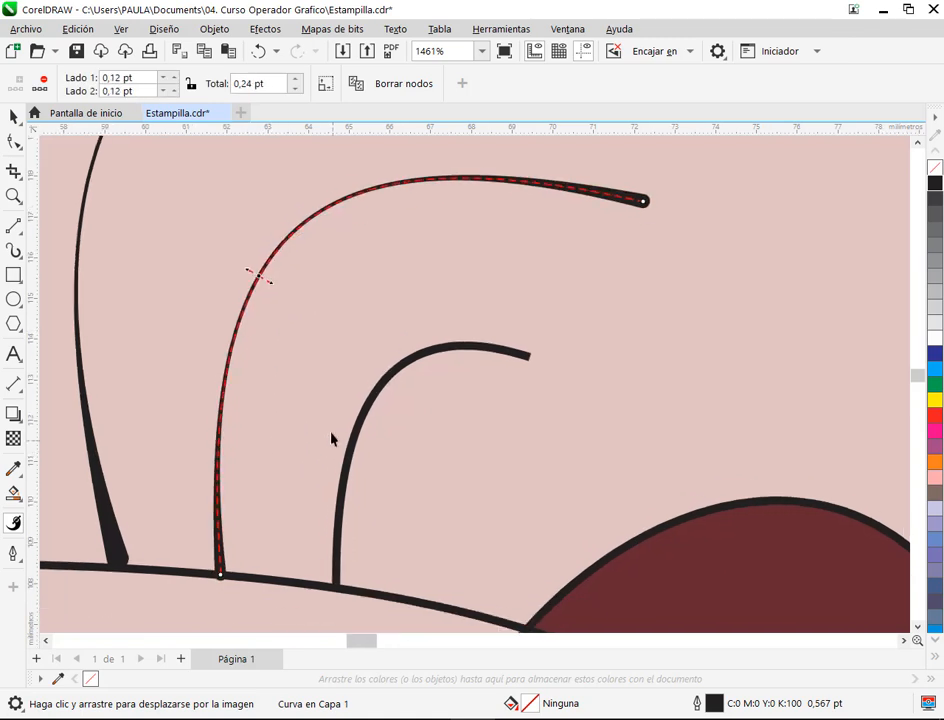
Examine the shortest arc's outline and fill properties, and compare them with those of the middle arc.
{"action": "left_click", "coordinate": [390, 350]}
{"action": "left_click", "coordinate": [14, 117]}
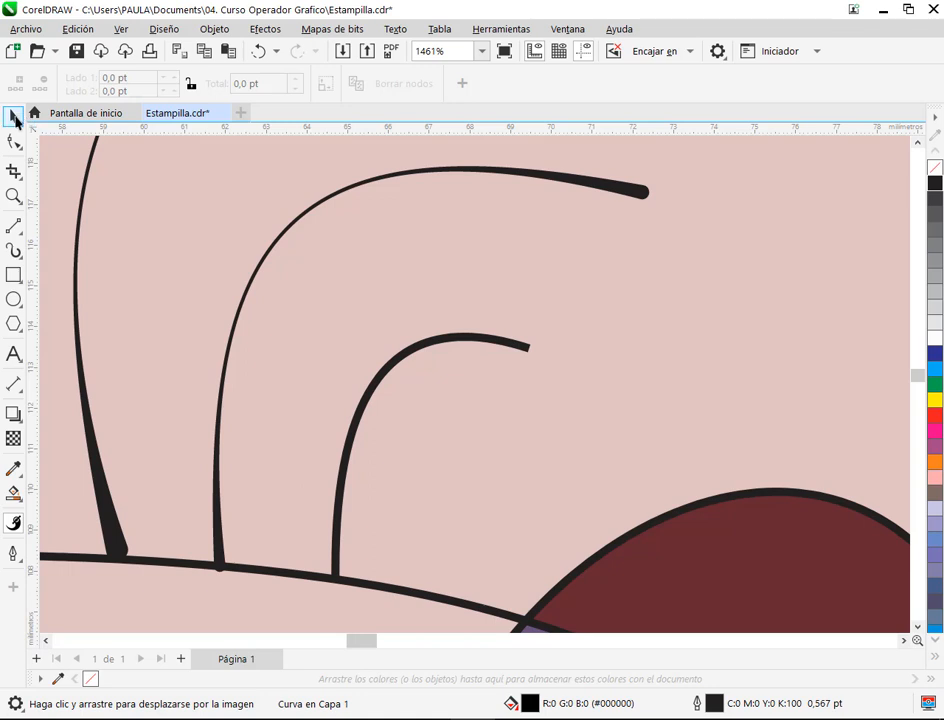
{"action": "left_click", "coordinate": [493, 342]}
{"action": "left_click", "coordinate": [489, 341], "text": "ctrl"}
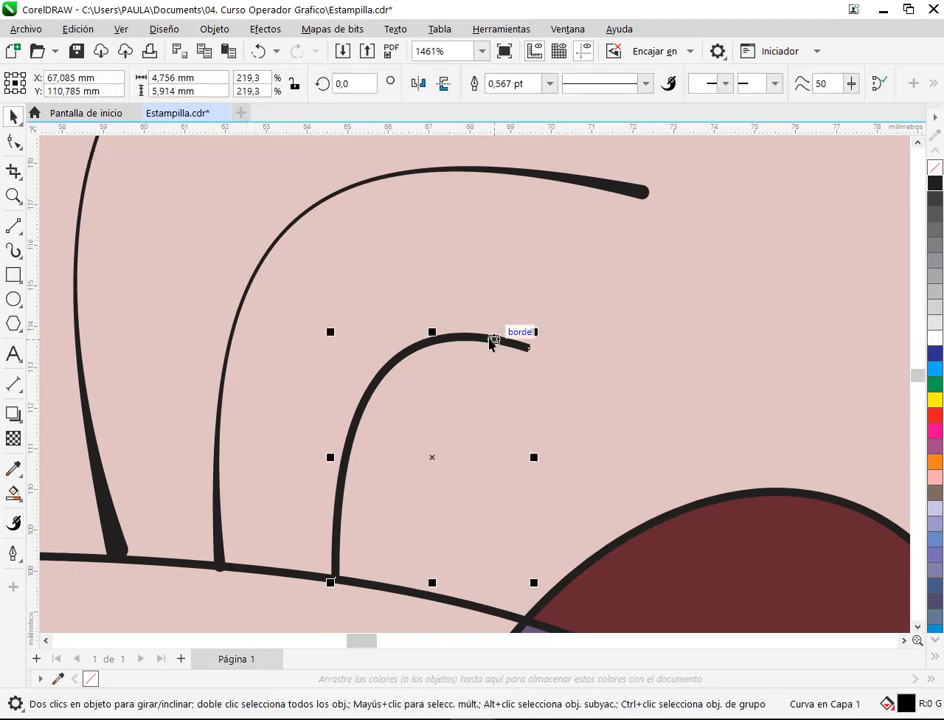
{"action": "left_click", "coordinate": [283, 237]}
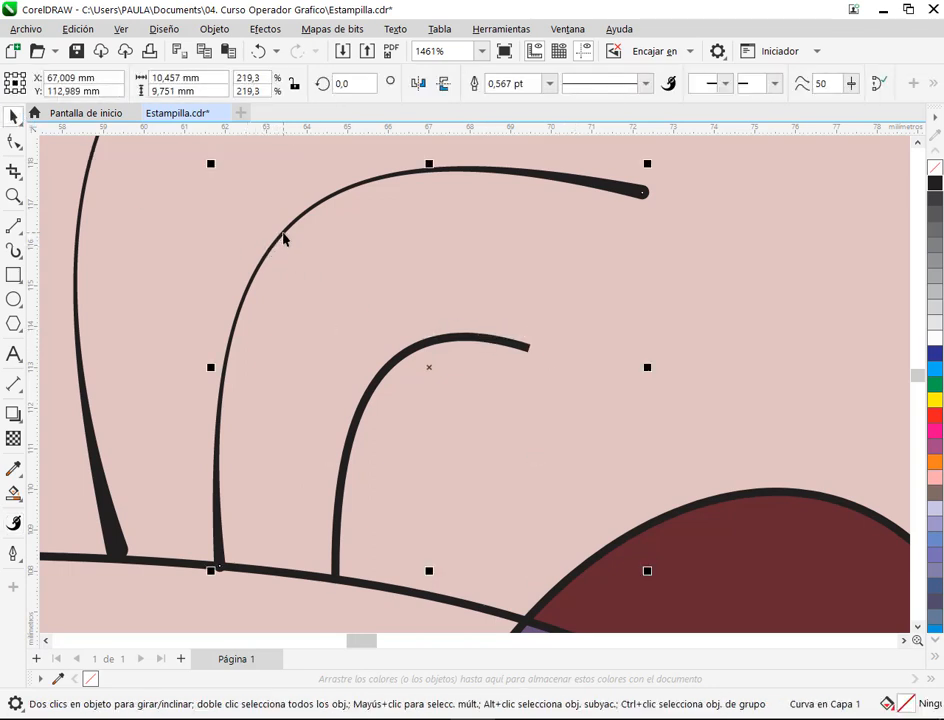
{"action": "left_click", "coordinate": [480, 343]}
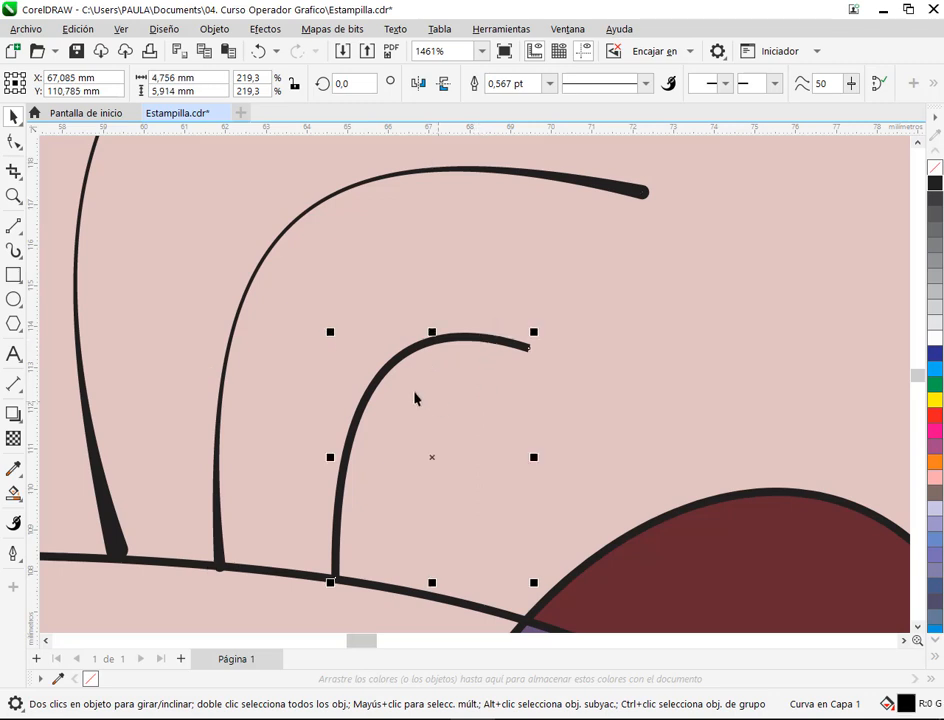
Draw a straight line from the shortest arc's base to its tip, convert it to a curve and bend it along the arc.
{"action": "left_click", "coordinate": [14, 226]}
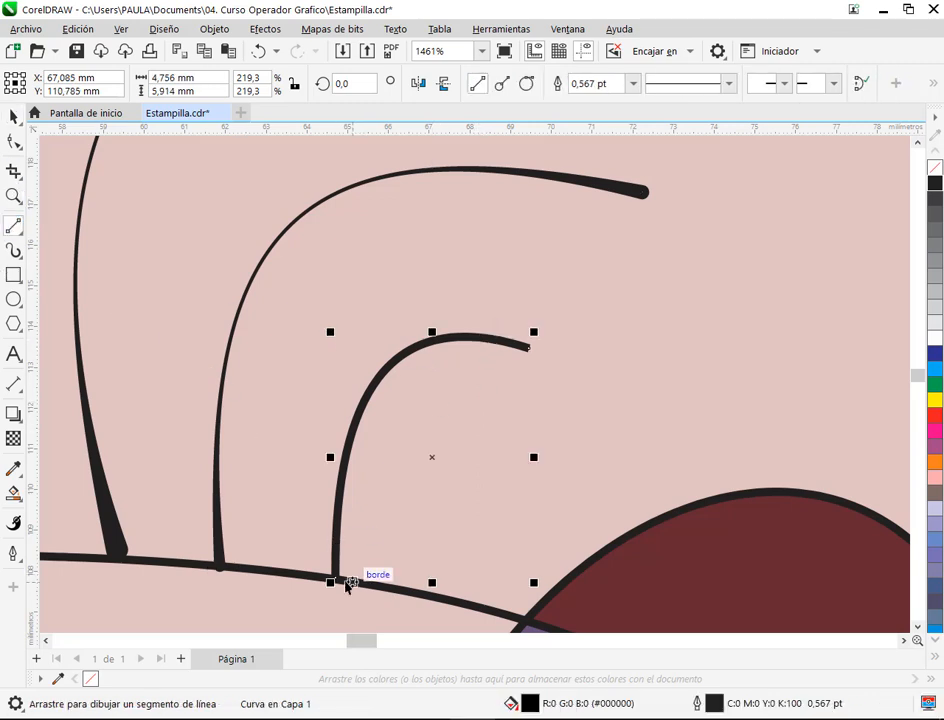
{"action": "mouse_move", "coordinate": [342, 585]}
{"action": "left_mouse_down"}
{"action": "mouse_move", "coordinate": [527, 350]}
{"action": "mouse_move", "coordinate": [539, 358]}
{"action": "mouse_move", "coordinate": [535, 349]}
{"action": "left_mouse_up"}
{"action": "left_click", "coordinate": [14, 141]}
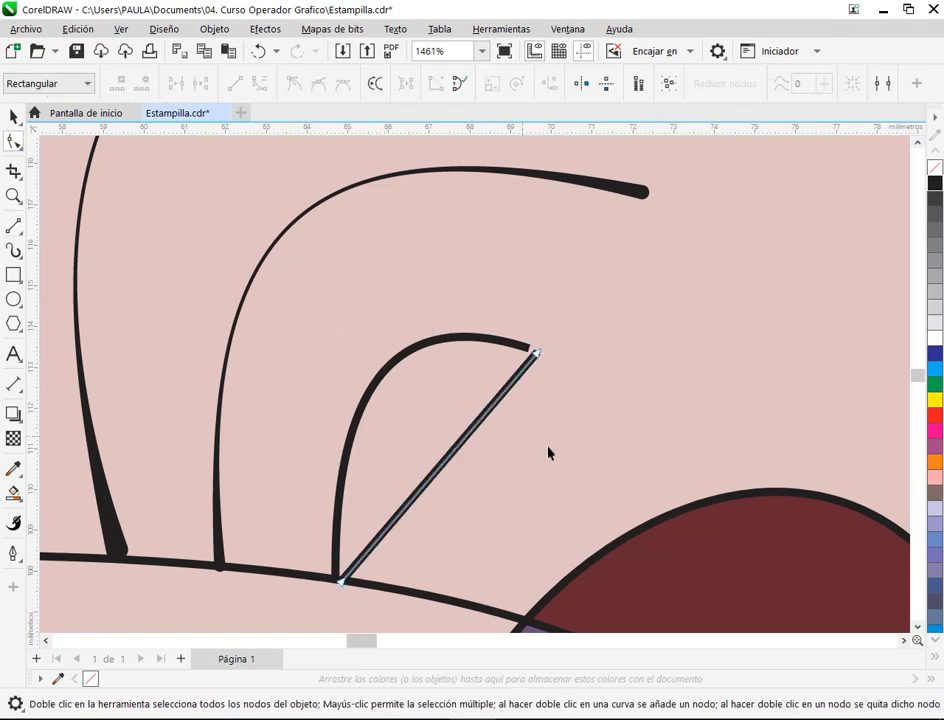
{"action": "right_click", "coordinate": [479, 428]}
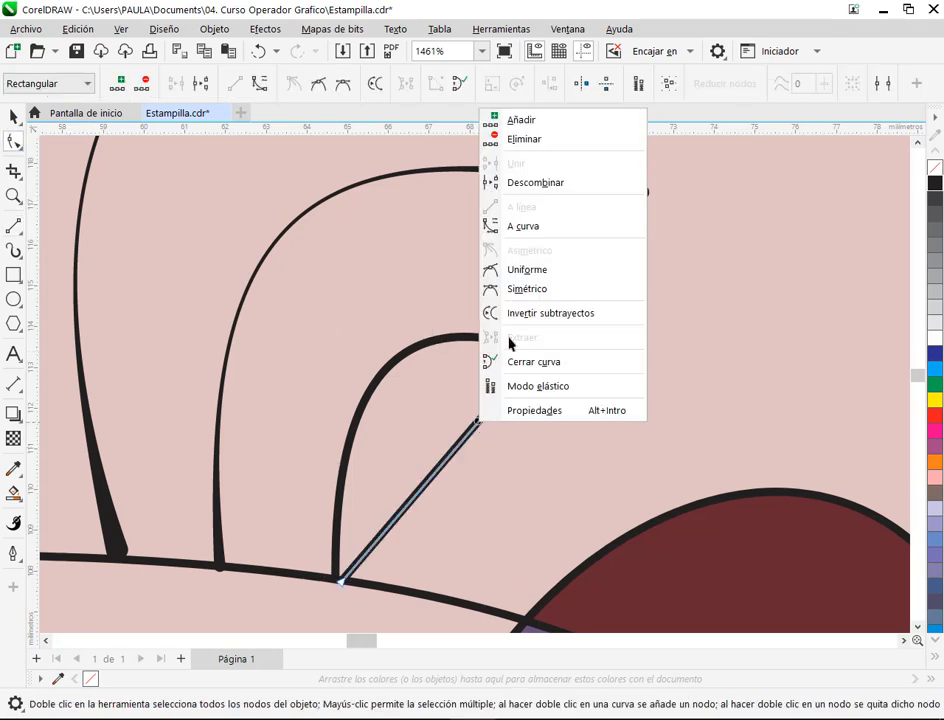
{"action": "left_click", "coordinate": [537, 225]}
{"action": "left_click", "coordinate": [390, 368]}
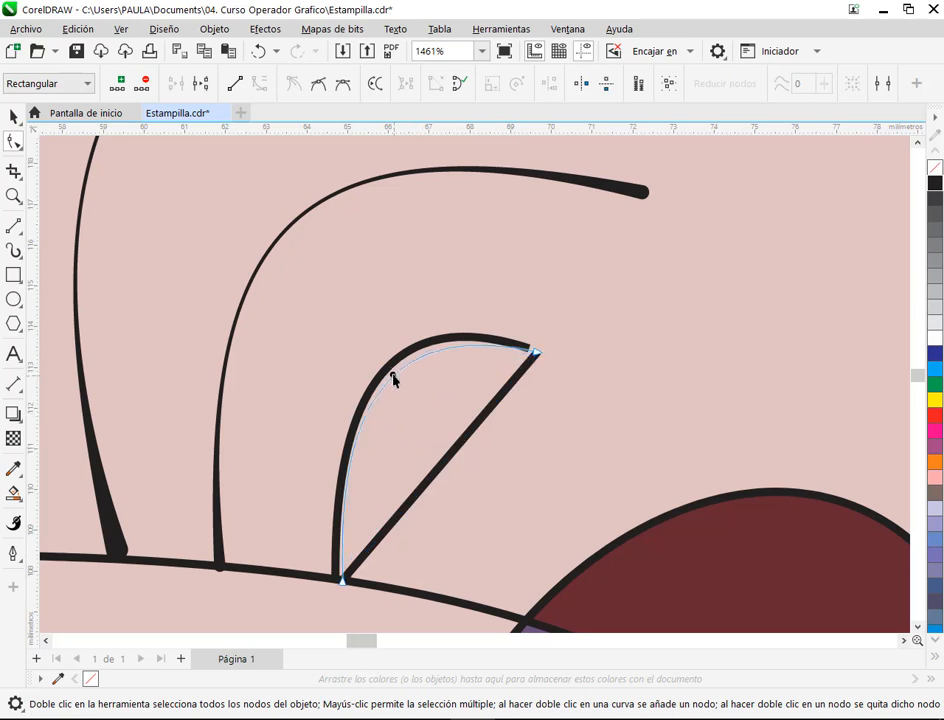
{"action": "mouse_move", "coordinate": [390, 366]}
{"action": "left_mouse_down"}
{"action": "mouse_move", "coordinate": [409, 379]}
{"action": "mouse_move", "coordinate": [407, 358]}
{"action": "left_mouse_up"}
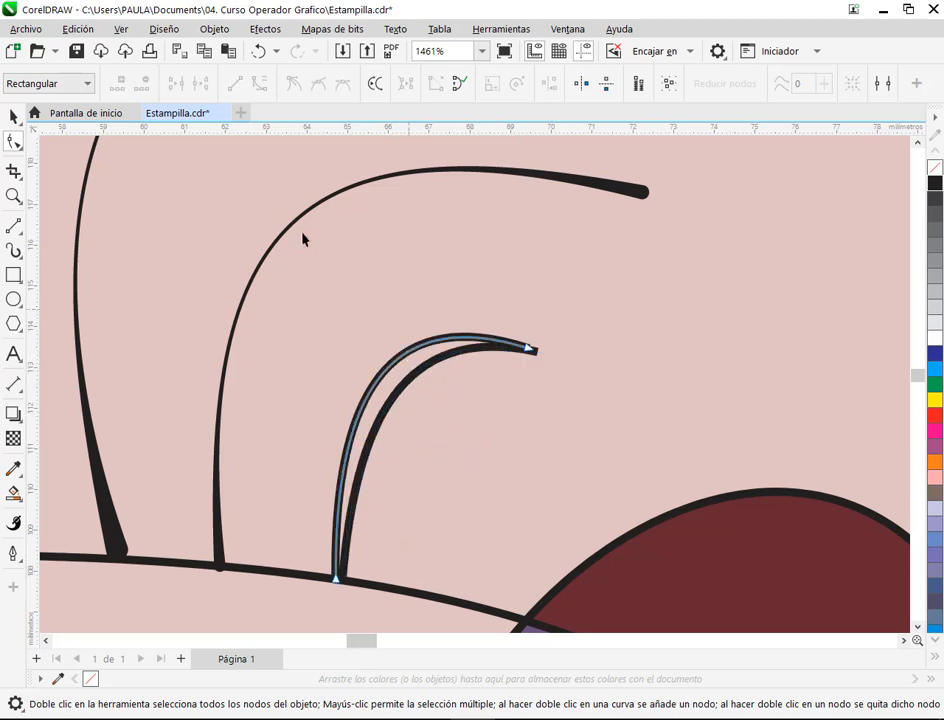
Delete the original shortest arc and move the replacement's base node slightly left along the hill line.
{"action": "key", "text": "space"}
{"action": "key", "text": "Delete"}
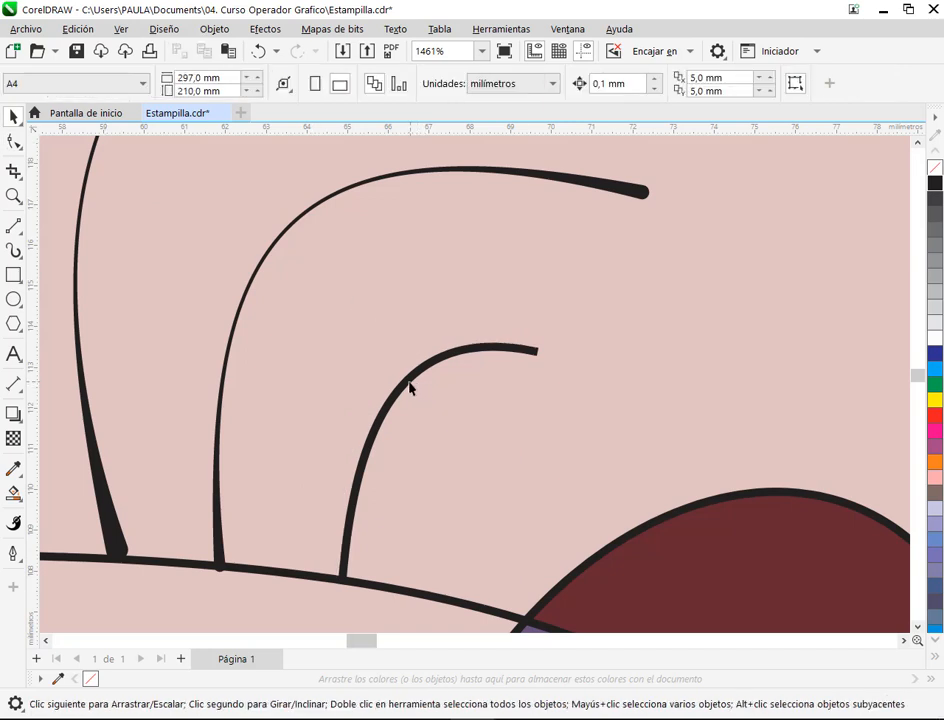
{"action": "left_click", "coordinate": [407, 388]}
{"action": "left_click", "coordinate": [12, 143]}
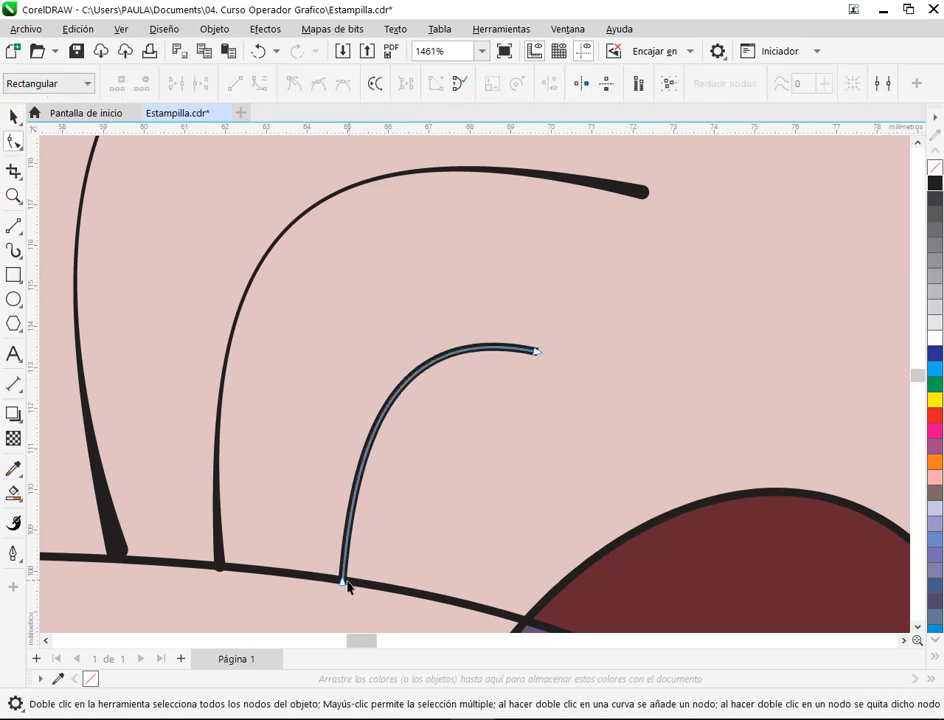
{"action": "left_click_drag", "start_coordinate": [342, 581], "coordinate": [333, 578]}
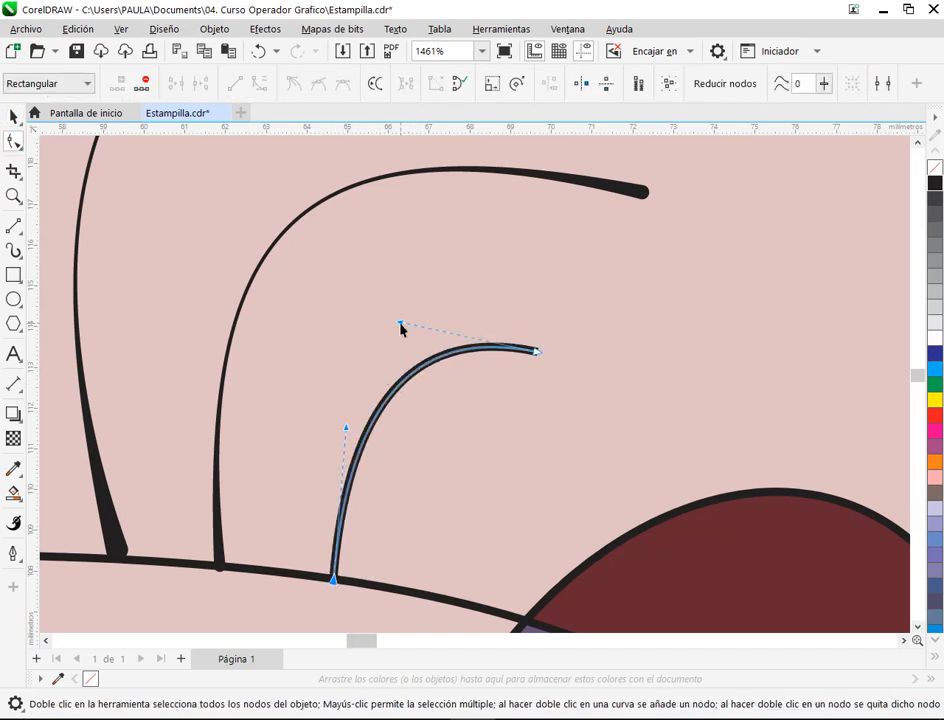
Raise the curve handle at the shortest arc's tip for a fuller bend and give its outline rounded line ends.
{"action": "left_click_drag", "start_coordinate": [400, 325], "coordinate": [392, 307]}
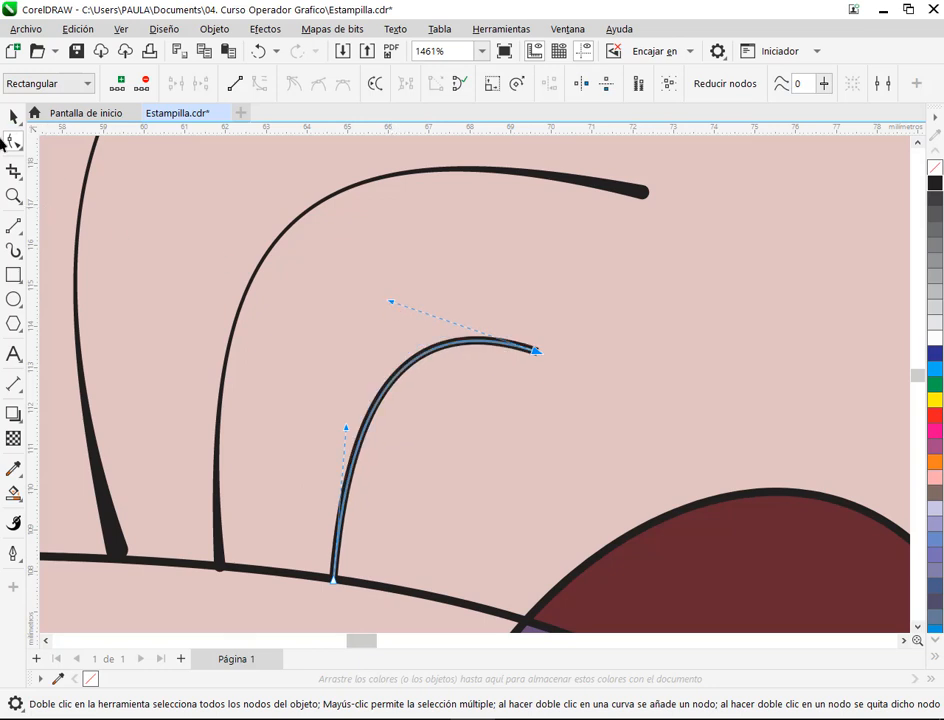
{"action": "left_click", "coordinate": [12, 117]}
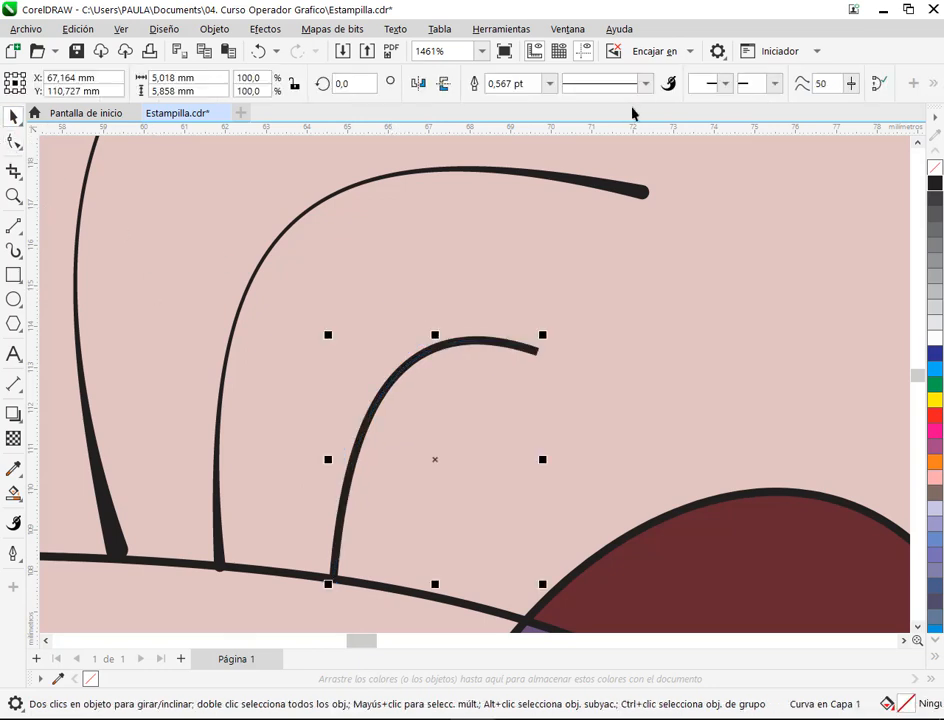
{"action": "left_click", "coordinate": [12, 553]}
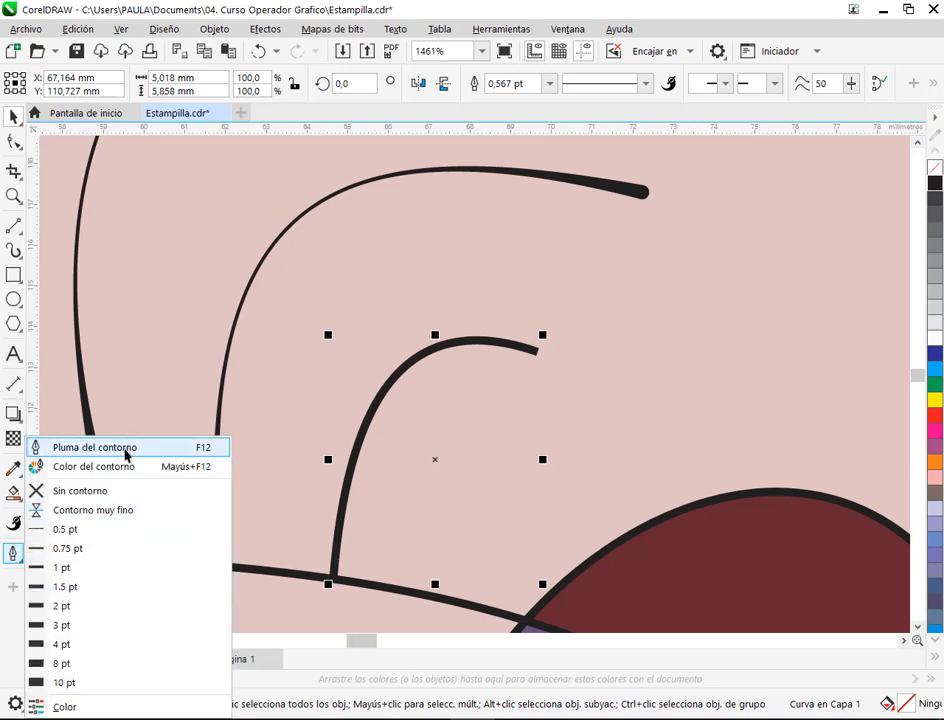
{"action": "left_click", "coordinate": [65, 447]}
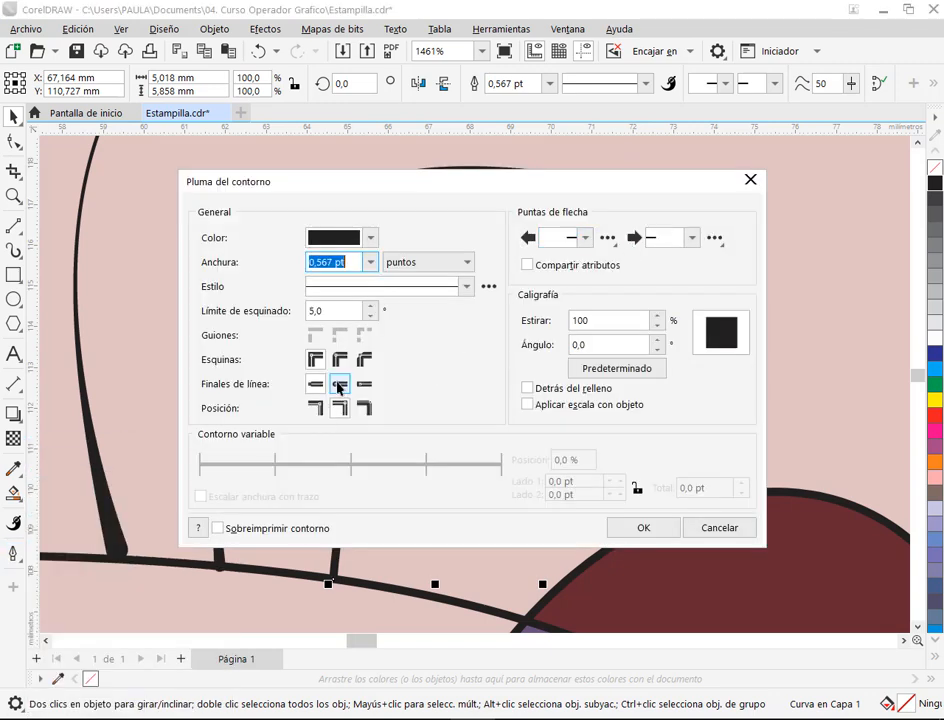
{"action": "left_click", "coordinate": [719, 530]}
Vary the shortest arc's outline to total widths of about 0.65 pt at the tip, 0.42 pt at the base and 0.37 pt partway along.
{"action": "left_click", "coordinate": [14, 144]}
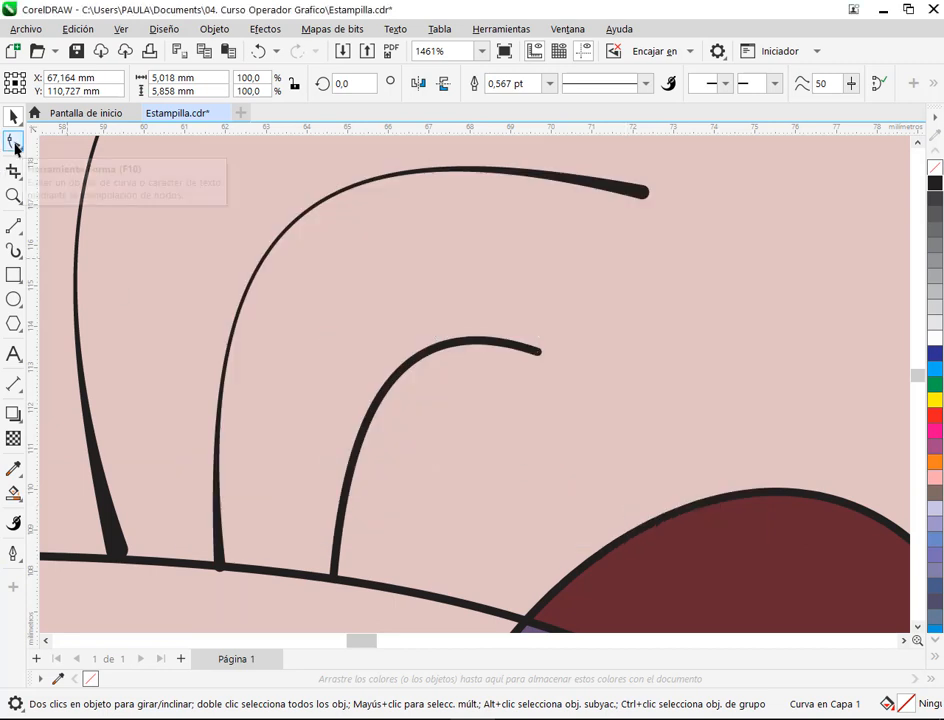
{"action": "left_click", "coordinate": [14, 522]}
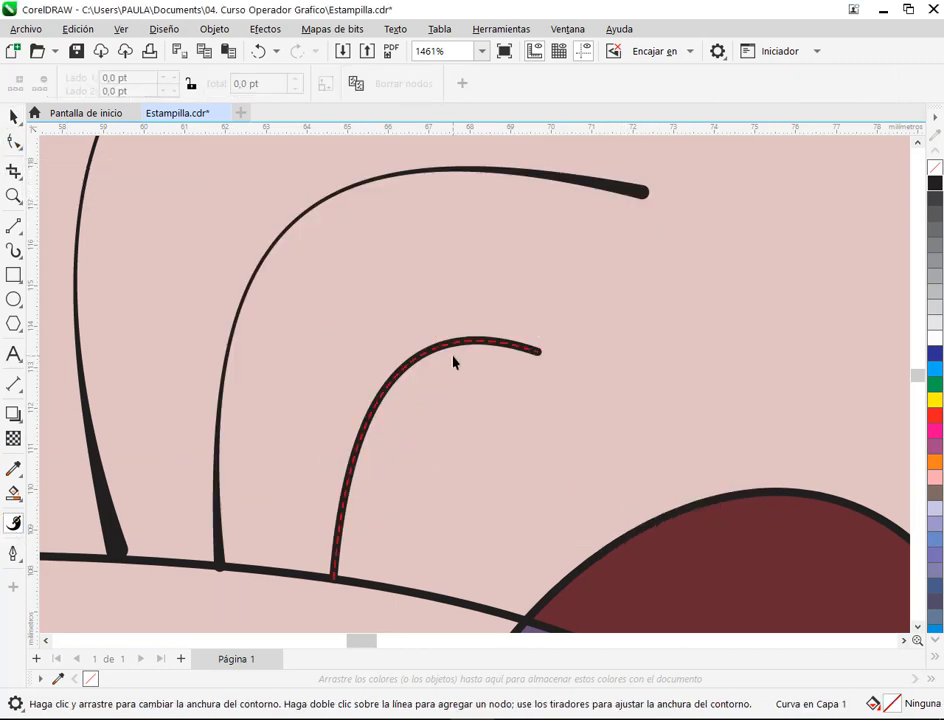
{"action": "left_click_drag", "start_coordinate": [537, 353], "coordinate": [537, 375]}
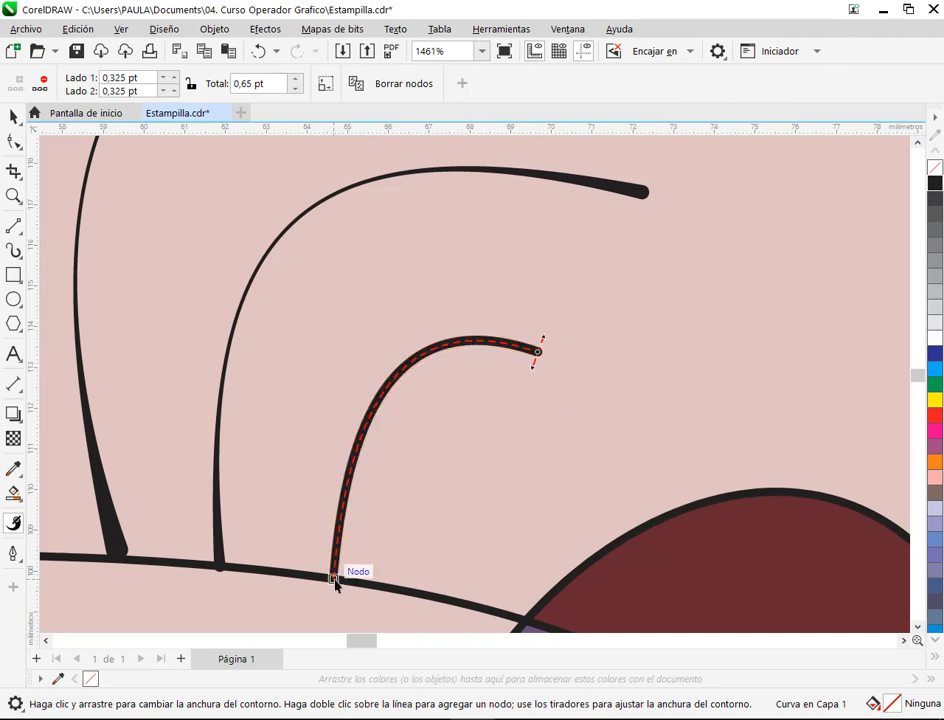
{"action": "left_click_drag", "start_coordinate": [333, 579], "coordinate": [349, 586]}
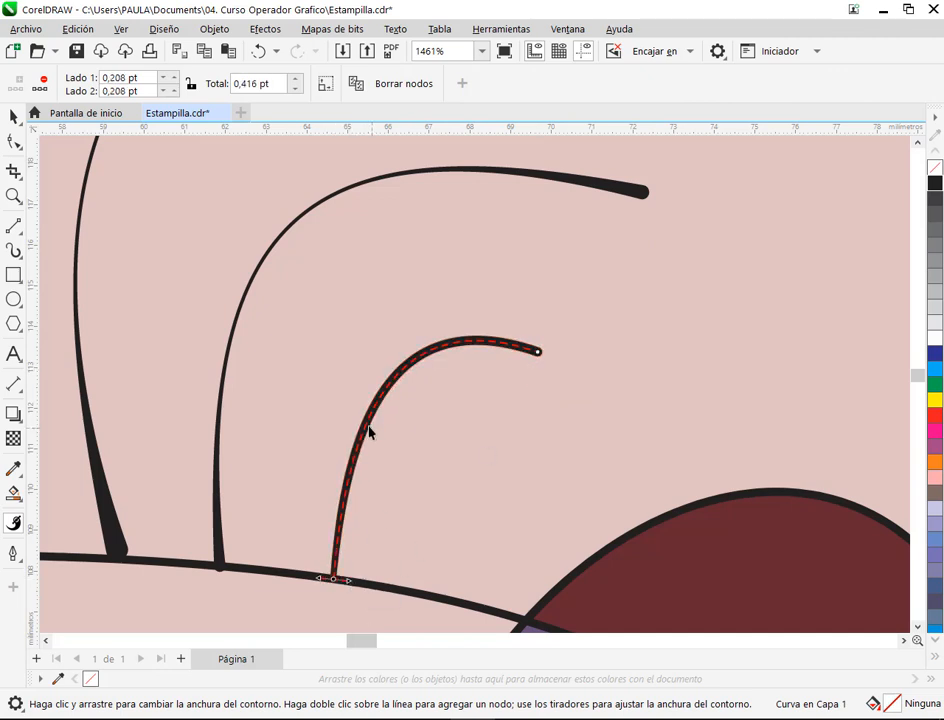
{"action": "mouse_move", "coordinate": [364, 426]}
{"action": "left_mouse_down"}
{"action": "mouse_move", "coordinate": [390, 434]}
{"action": "mouse_move", "coordinate": [371, 435]}
{"action": "left_mouse_up"}
{"action": "scroll", "coordinate": [380, 436], "scroll_direction": "up", "scroll_amount": 1}
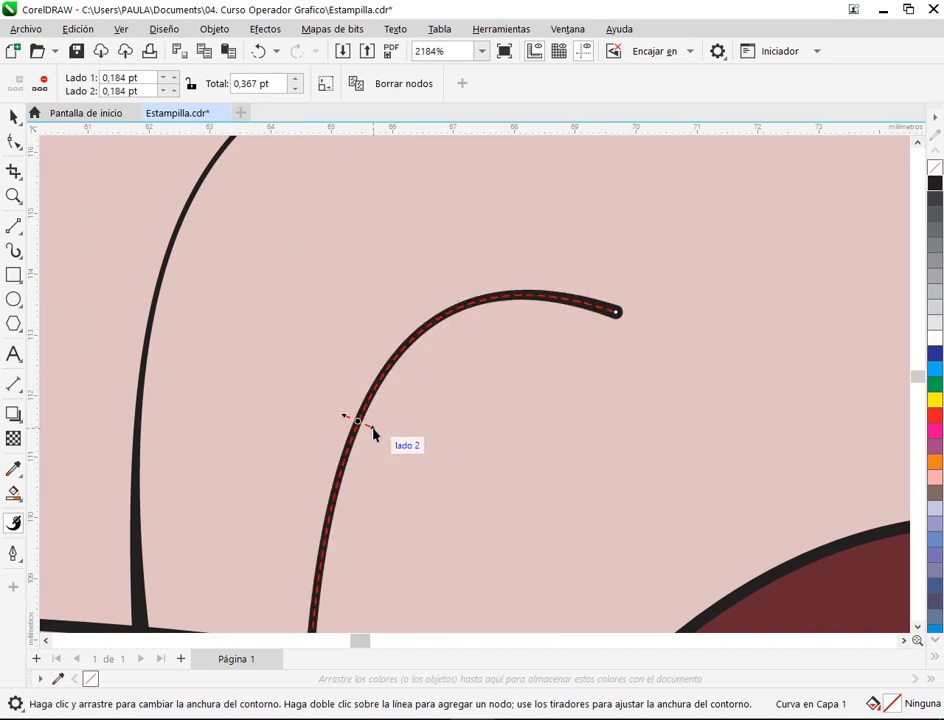
{"action": "scroll", "coordinate": [430, 462], "scroll_direction": "down", "scroll_amount": 2}
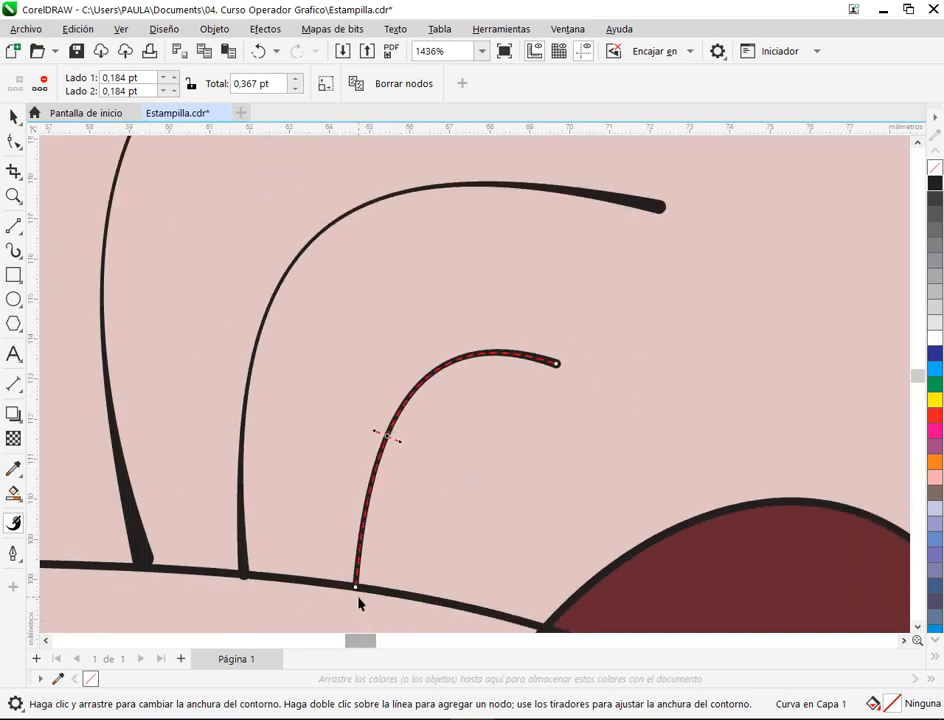
Refine the shortest arc's total widths to about 0.76 pt at the base, 0.73 pt at the tip and 0.21 pt partway along.
{"action": "mouse_move", "coordinate": [357, 590]}
{"action": "left_mouse_down"}
{"action": "mouse_move", "coordinate": [379, 598]}
{"action": "mouse_move", "coordinate": [367, 594]}
{"action": "left_mouse_up"}
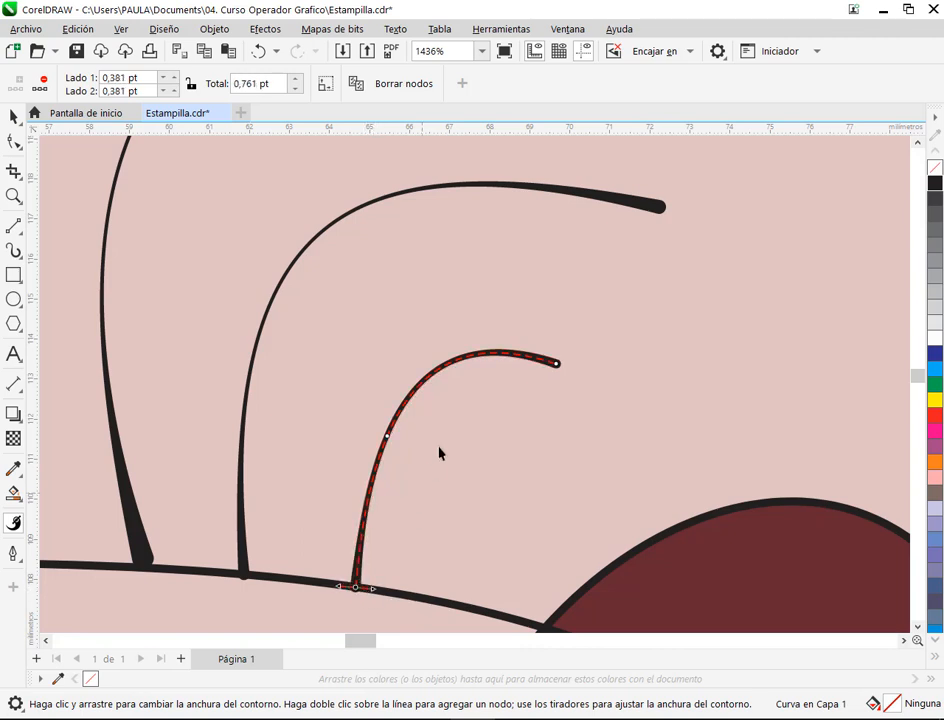
{"action": "left_click", "coordinate": [560, 368]}
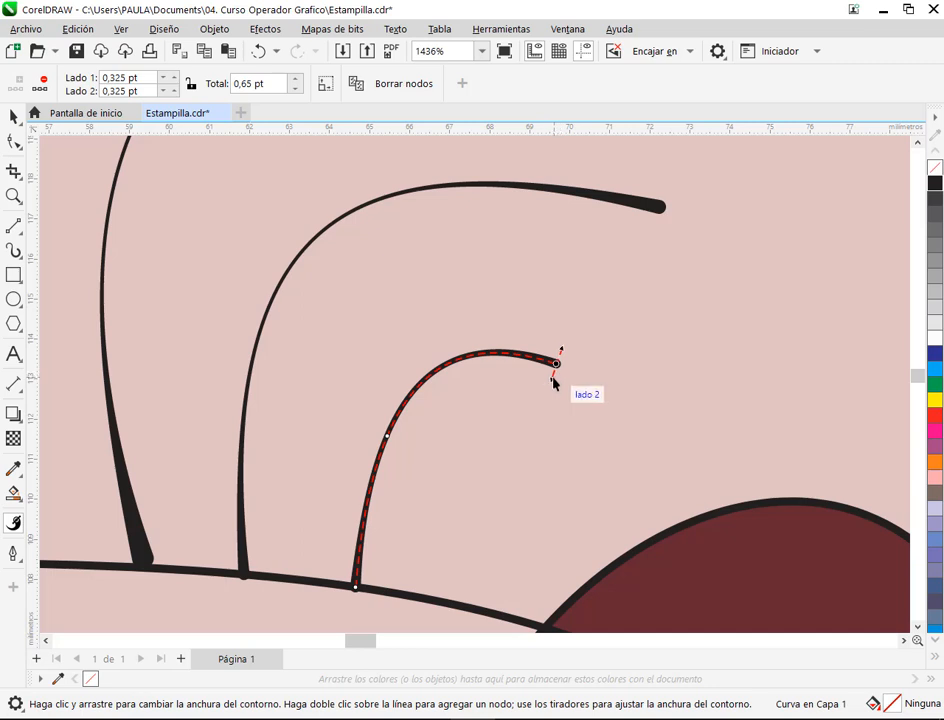
{"action": "left_click_drag", "start_coordinate": [558, 379], "coordinate": [553, 383]}
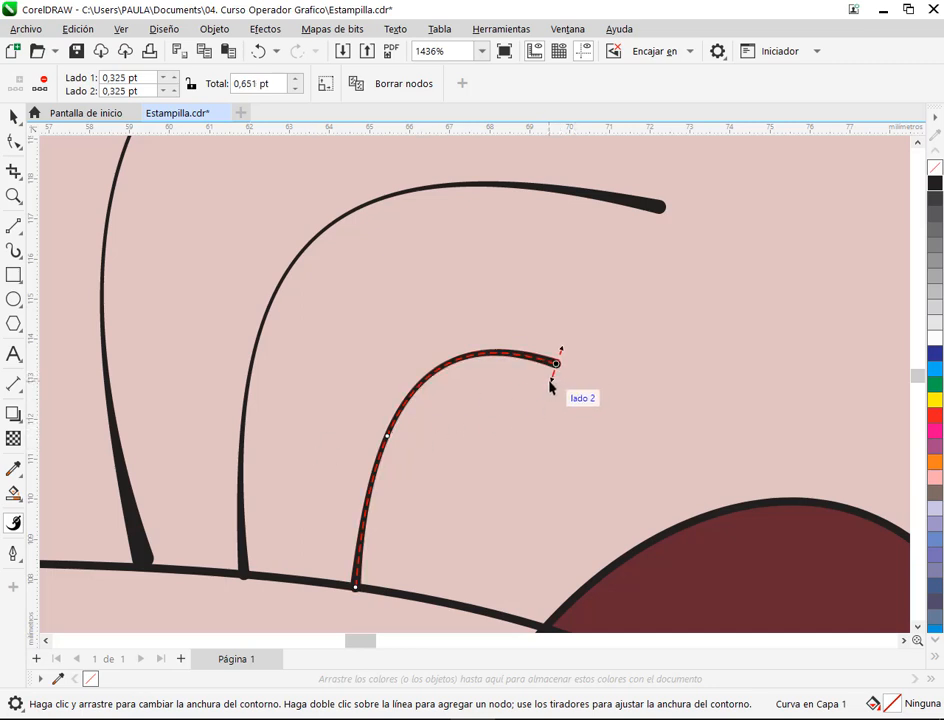
{"action": "left_click_drag", "start_coordinate": [552, 379], "coordinate": [550, 387]}
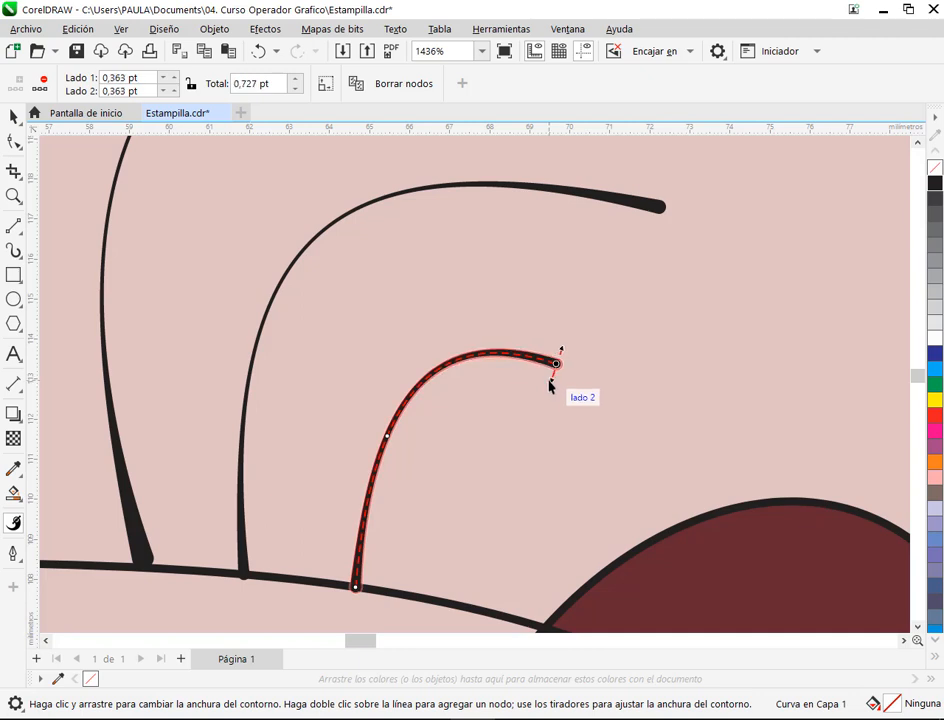
{"action": "scroll", "coordinate": [380, 440], "scroll_direction": "up", "scroll_amount": 4}
{"action": "double_click", "coordinate": [352, 439]}
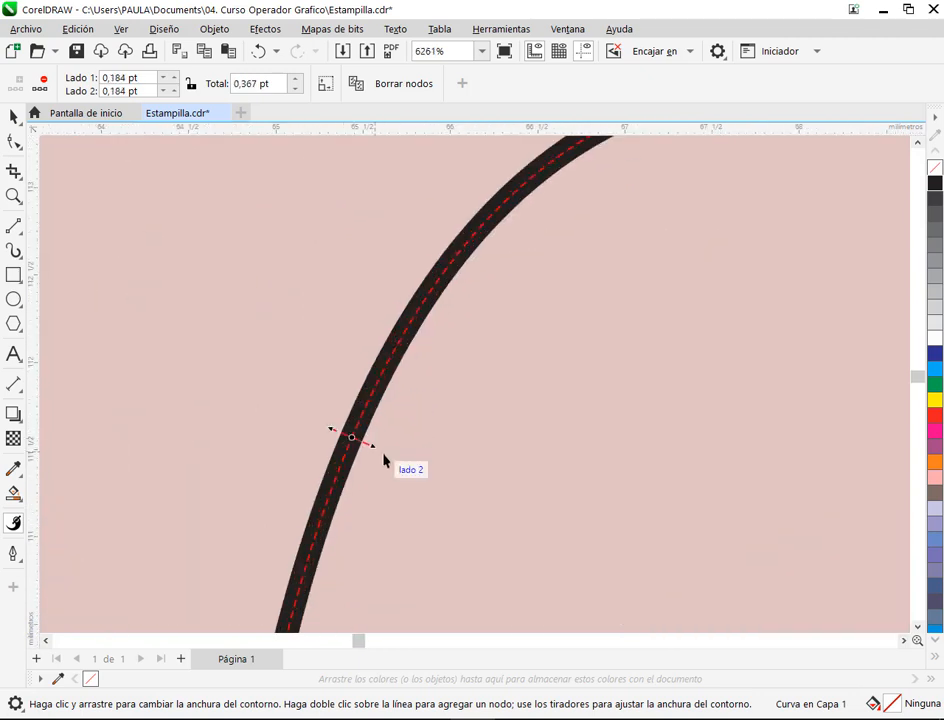
{"action": "left_click_drag", "start_coordinate": [369, 449], "coordinate": [388, 449]}
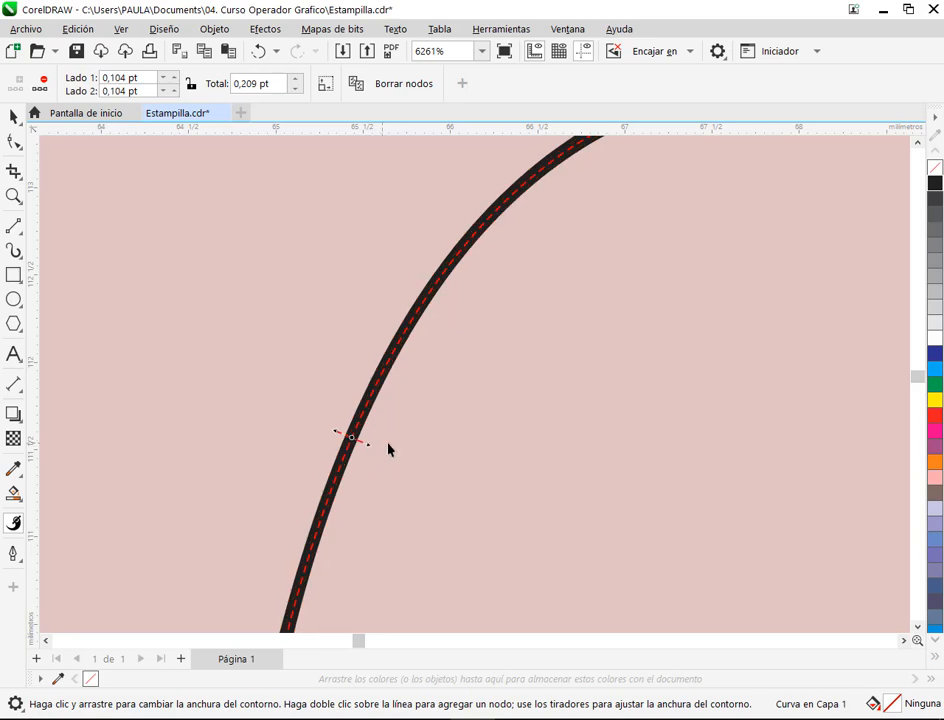
Compare the redrawn arcs and hill lines with the same area of the reference stamp.
{"action": "scroll", "coordinate": [390, 448], "scroll_direction": "down", "scroll_amount": 5}
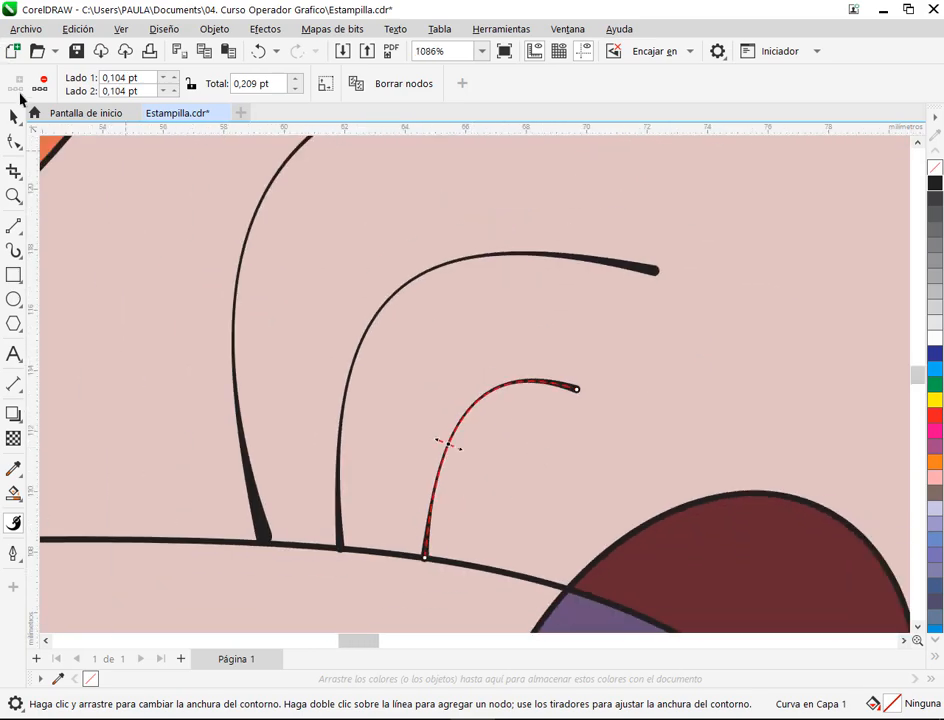
{"action": "left_click", "coordinate": [14, 116]}
{"action": "left_click", "coordinate": [755, 390]}
{"action": "scroll", "coordinate": [679, 396], "scroll_direction": "down", "scroll_amount": 2}
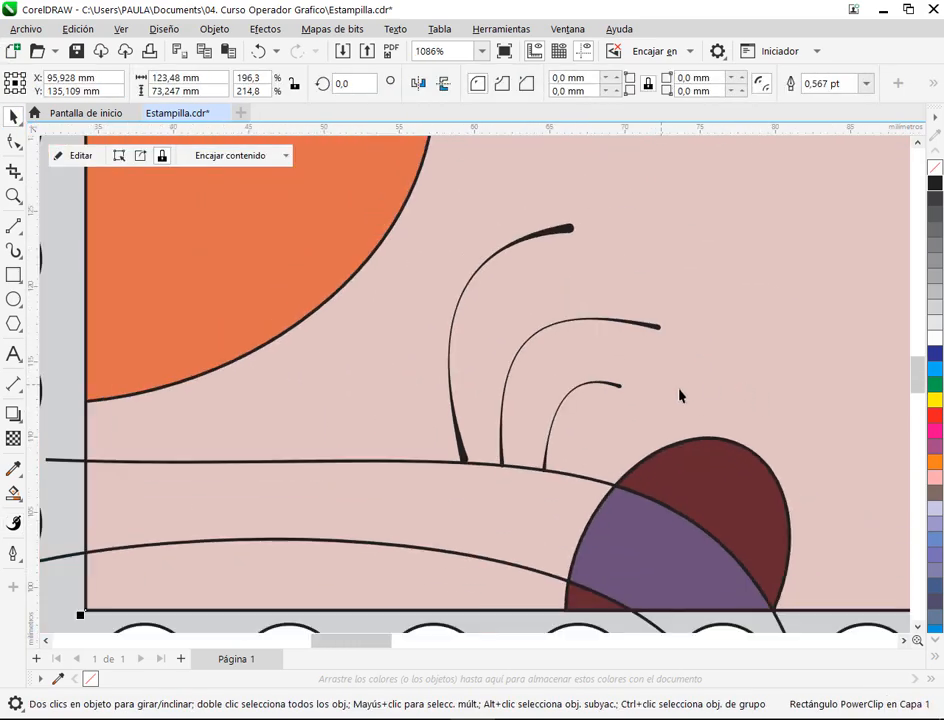
{"action": "scroll", "coordinate": [679, 396], "scroll_direction": "down", "scroll_amount": 3}
{"action": "left_click", "coordinate": [316, 451]}
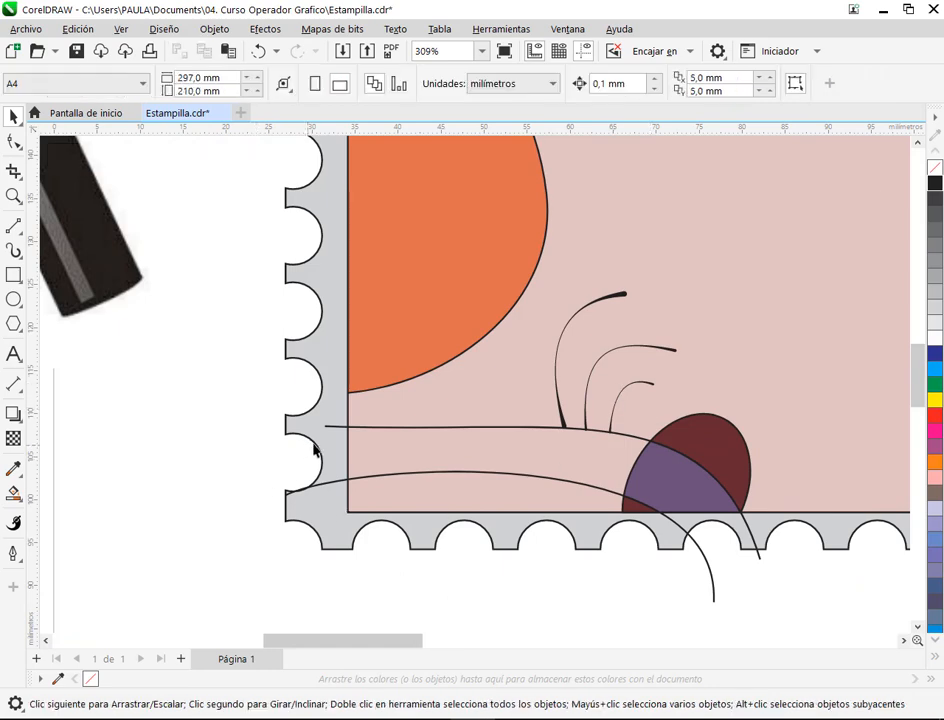
{"action": "scroll", "coordinate": [316, 451], "scroll_direction": "down", "scroll_amount": 1}
{"action": "scroll", "coordinate": [526, 451], "scroll_direction": "down", "scroll_amount": 1}
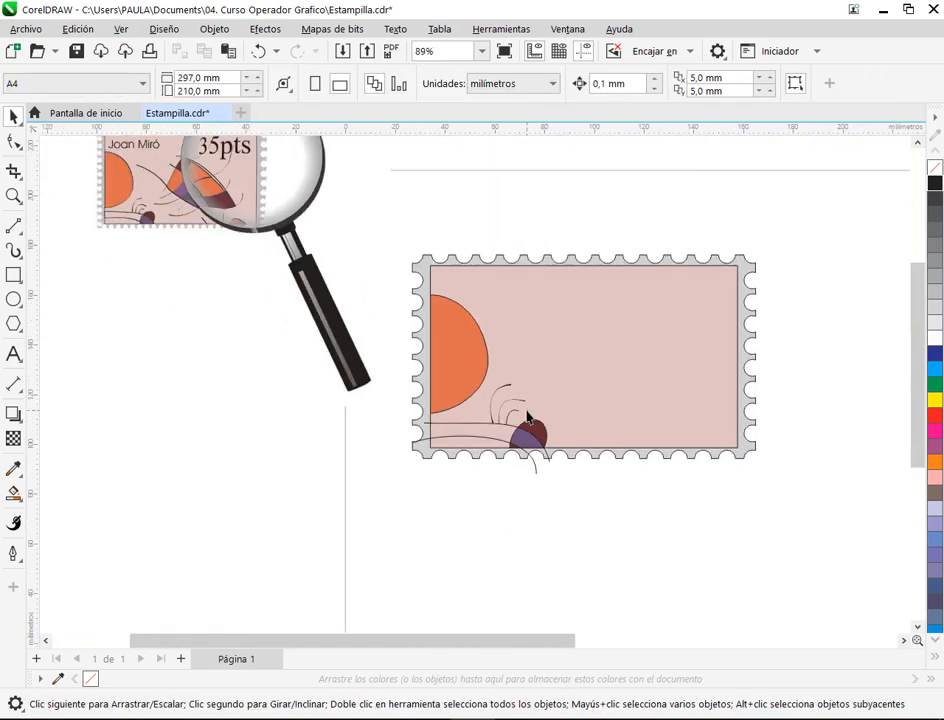
{"action": "scroll", "coordinate": [103, 203], "scroll_direction": "up", "scroll_amount": 3}
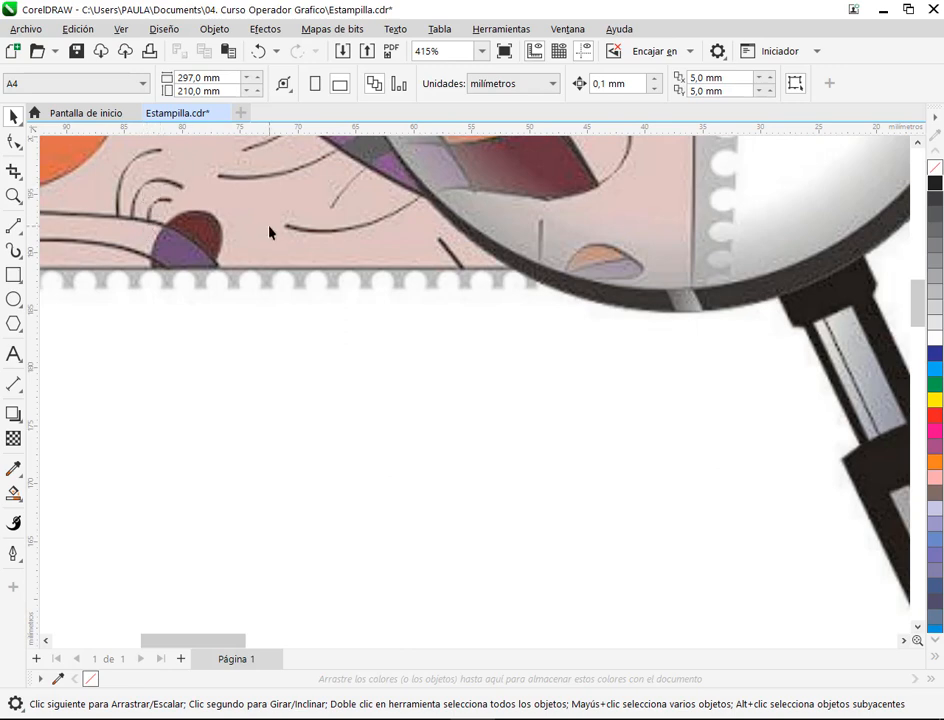
{"action": "scroll", "coordinate": [260, 224], "scroll_direction": "down", "scroll_amount": 2}
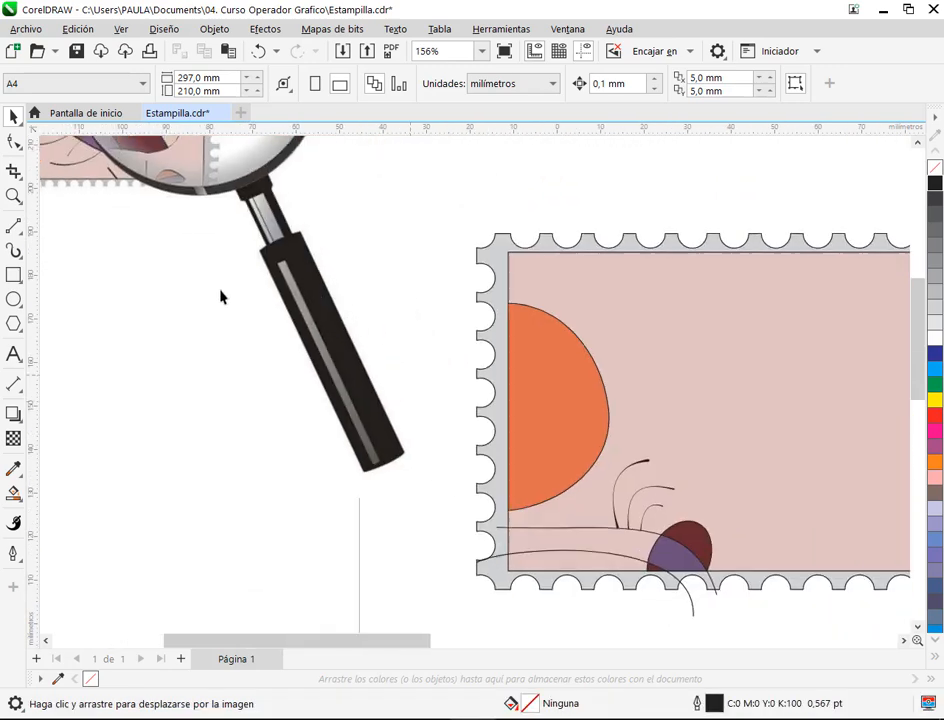
{"action": "scroll", "coordinate": [221, 296], "scroll_direction": "right", "scroll_amount": 4}
{"action": "scroll", "coordinate": [221, 296], "scroll_direction": "down", "scroll_amount": 1}
{"action": "scroll", "coordinate": [301, 407], "scroll_direction": "up", "scroll_amount": 1}
{"action": "left_click", "coordinate": [303, 406]}
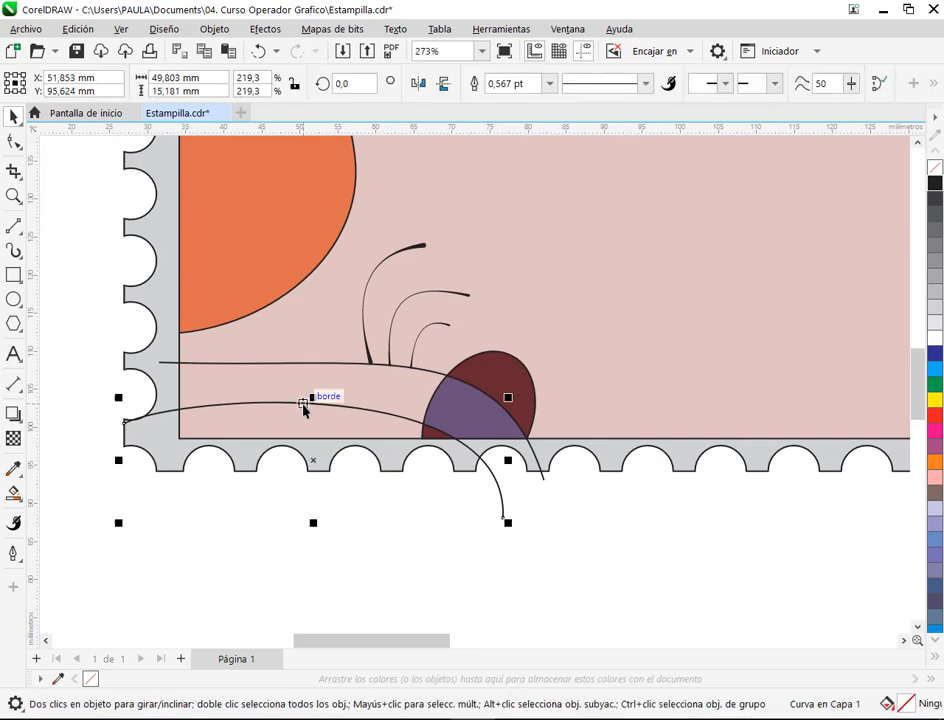
{"action": "key", "text": "Escape"}
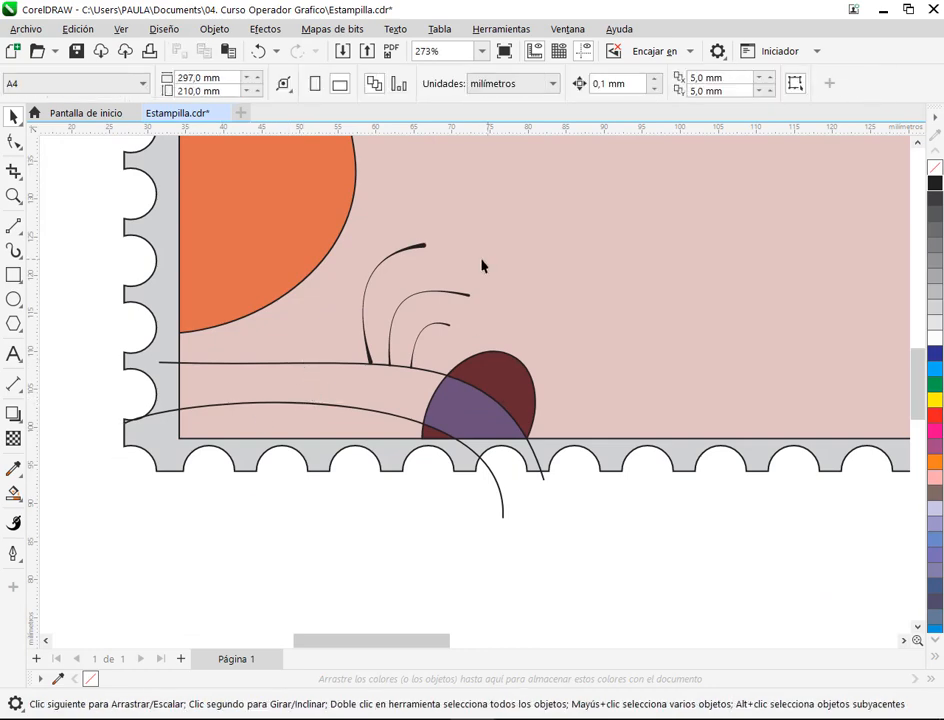
Slide the tallest arc's base width node up along the curve so the thick outline tapers toward the hill line.
{"action": "scroll", "coordinate": [384, 372], "scroll_direction": "up", "scroll_amount": 3}
{"action": "left_click", "coordinate": [372, 363]}
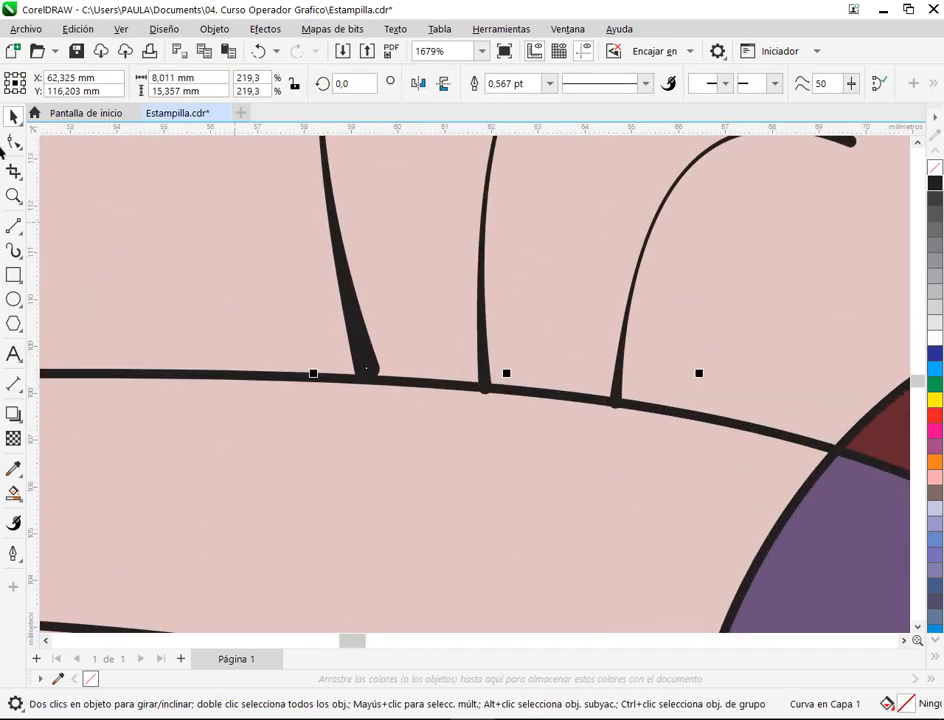
{"action": "left_click", "coordinate": [14, 251]}
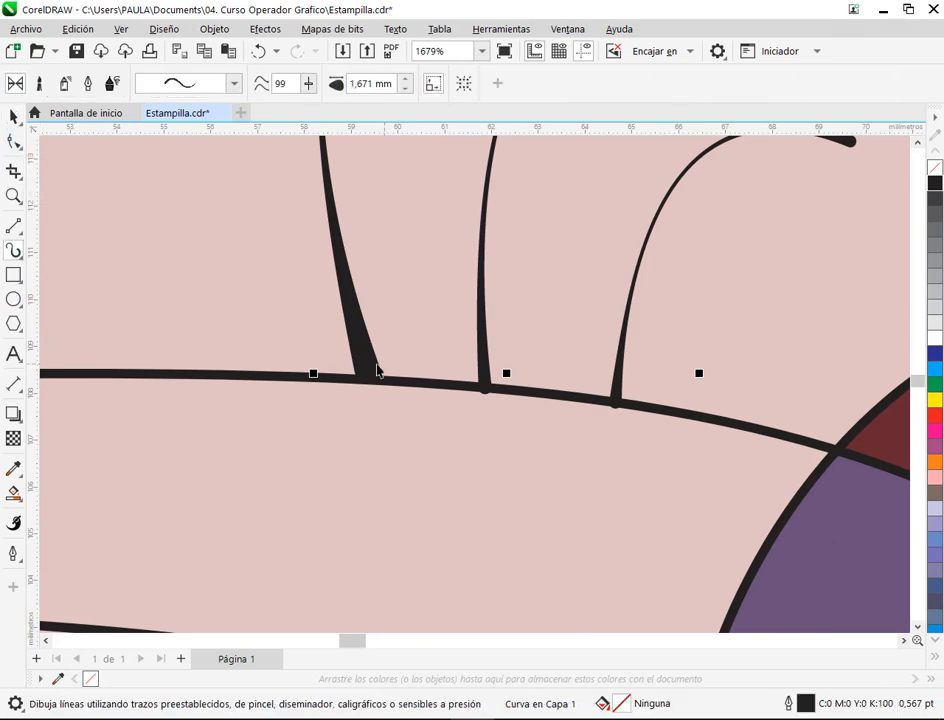
{"action": "left_click", "coordinate": [14, 117]}
{"action": "left_click", "coordinate": [14, 522]}
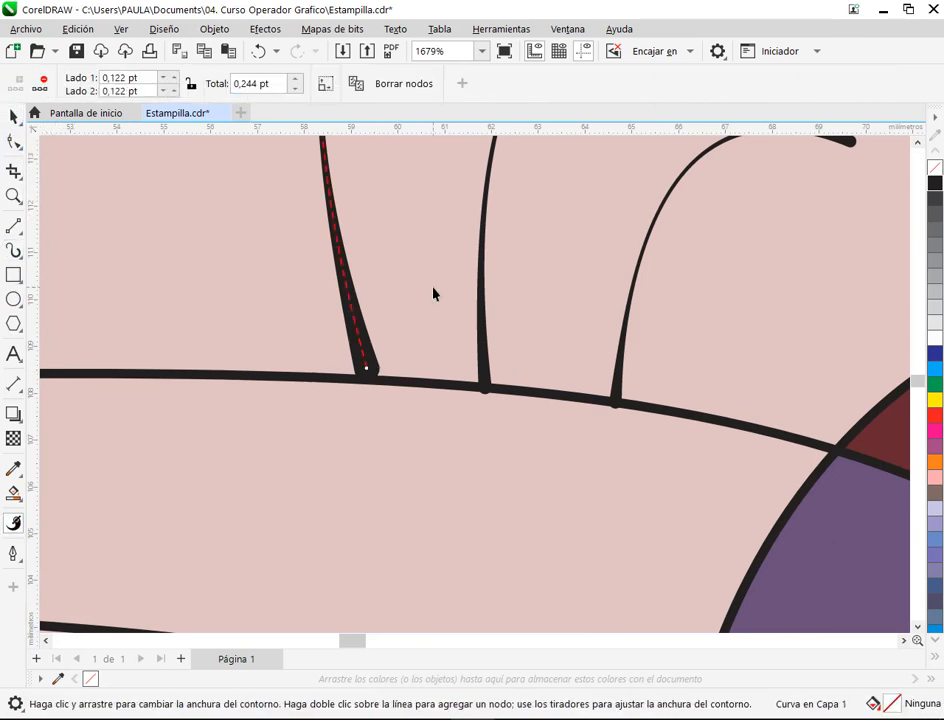
{"action": "mouse_move", "coordinate": [432, 293]}
{"action": "left_mouse_down"}
{"action": "mouse_move", "coordinate": [358, 455]}
{"action": "mouse_move", "coordinate": [343, 406]}
{"action": "left_mouse_up"}
{"action": "left_click", "coordinate": [361, 476]}
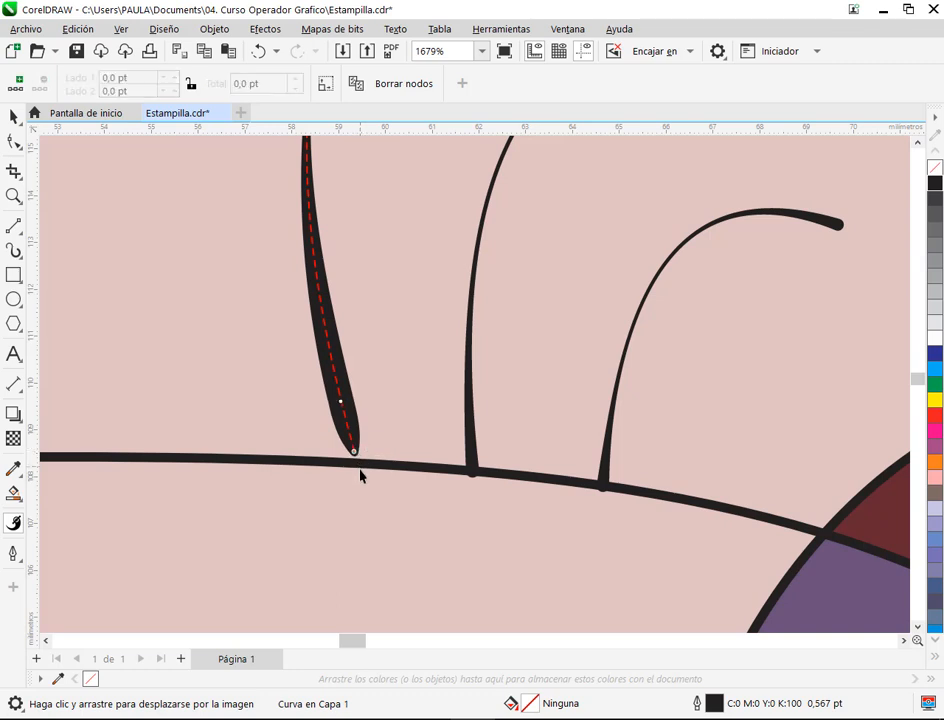
Lower the tallest arc's base node so that it meets the hill line.
{"action": "key", "text": "F10"}
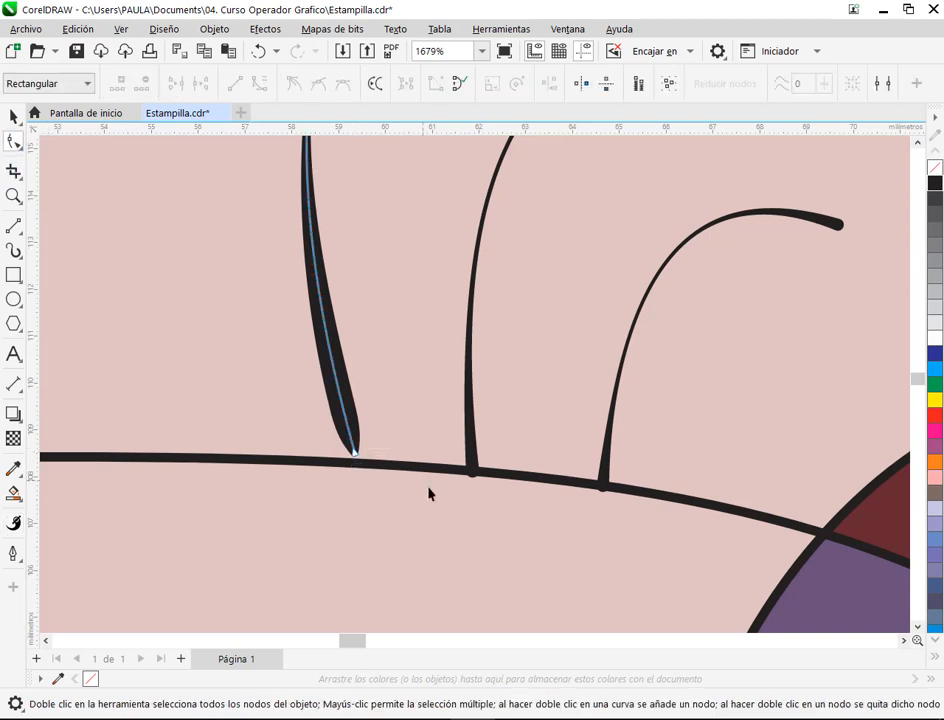
{"action": "left_click", "coordinate": [354, 456]}
{"action": "left_click", "coordinate": [358, 463]}
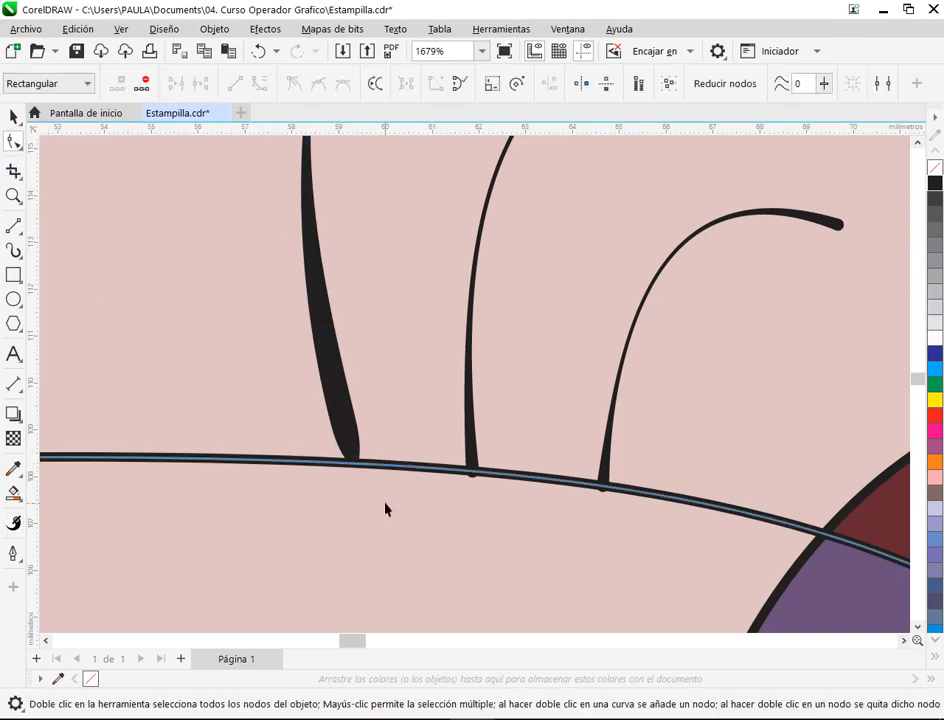
Slide the base width nodes of the middle and shortest arcs slightly up along their curves, just above the hill line.
{"action": "left_click", "coordinate": [463, 467]}
{"action": "left_click", "coordinate": [470, 446]}
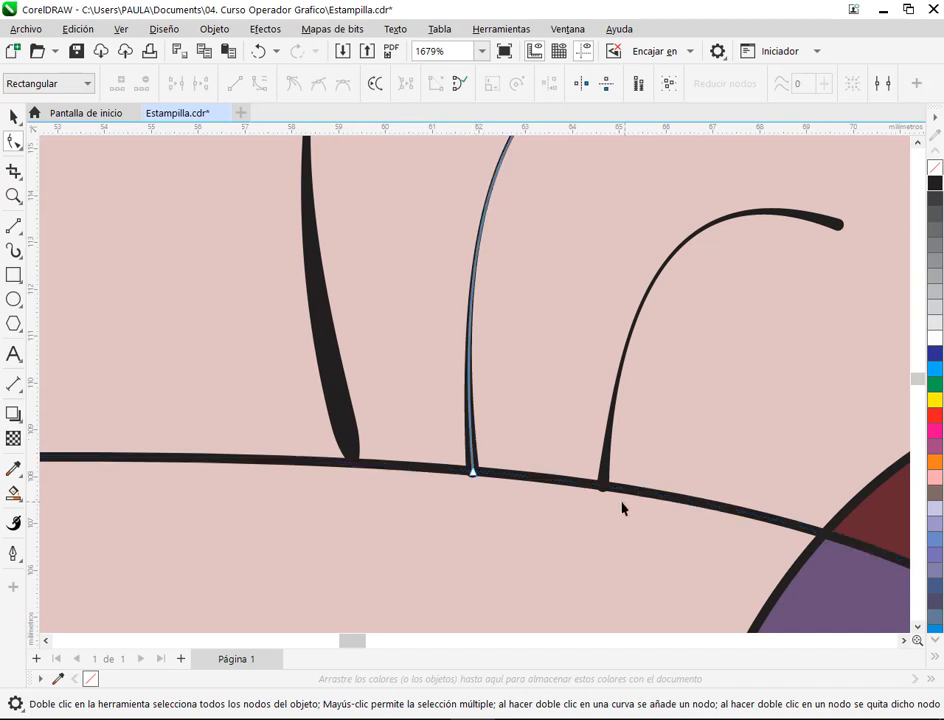
{"action": "scroll", "coordinate": [622, 508], "scroll_direction": "up", "scroll_amount": 2}
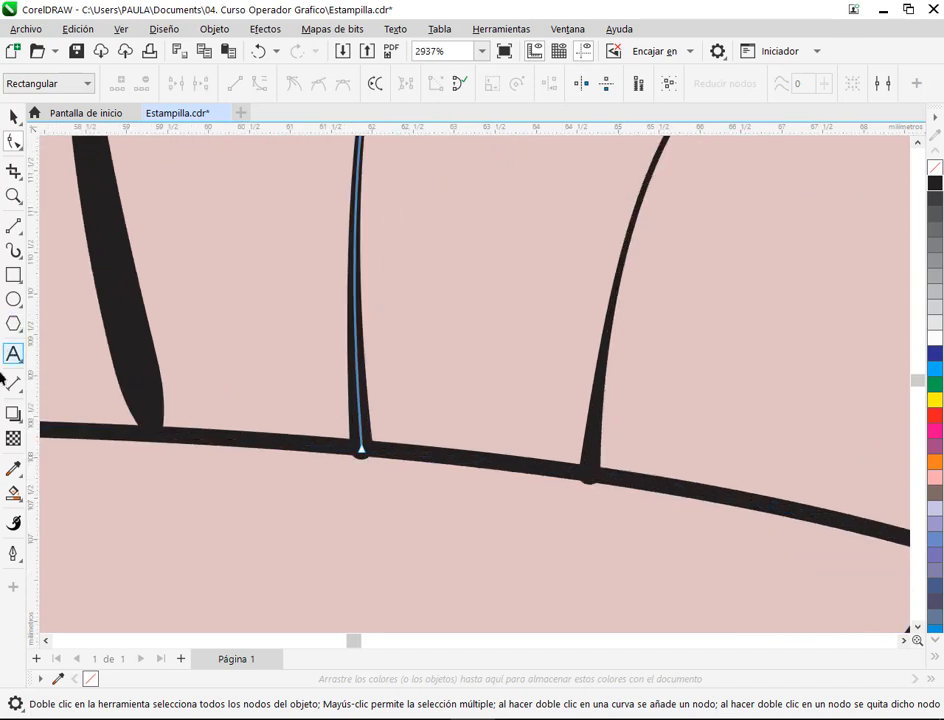
{"action": "left_click", "coordinate": [13, 522]}
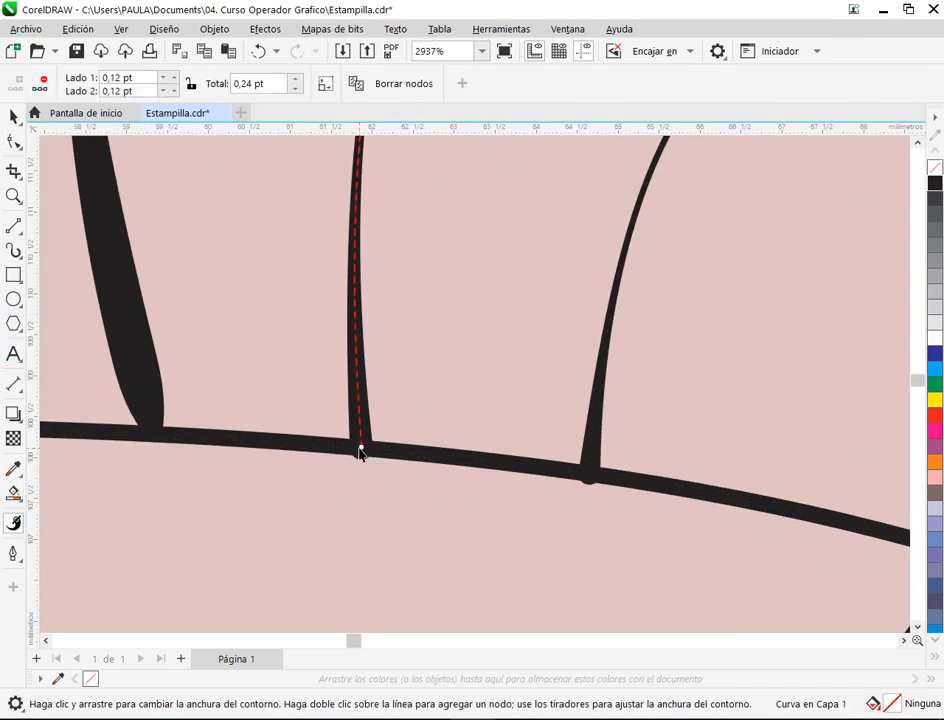
{"action": "mouse_move", "coordinate": [361, 426]}
{"action": "left_mouse_down"}
{"action": "mouse_move", "coordinate": [359, 398]}
{"action": "mouse_move", "coordinate": [358, 408]}
{"action": "left_mouse_up"}
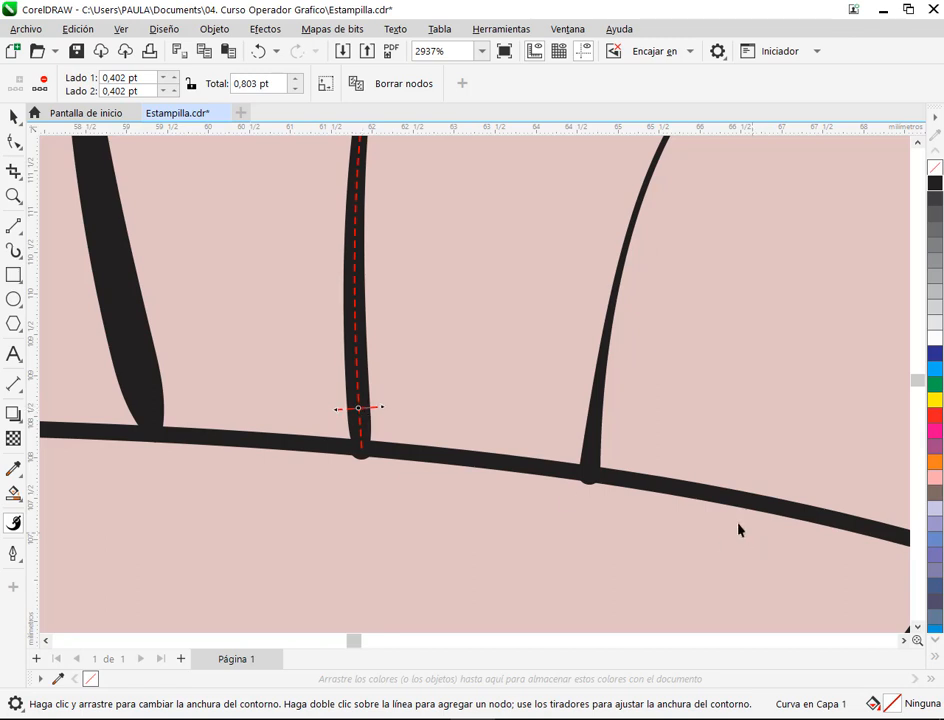
{"action": "left_click_drag", "start_coordinate": [592, 481], "coordinate": [596, 446]}
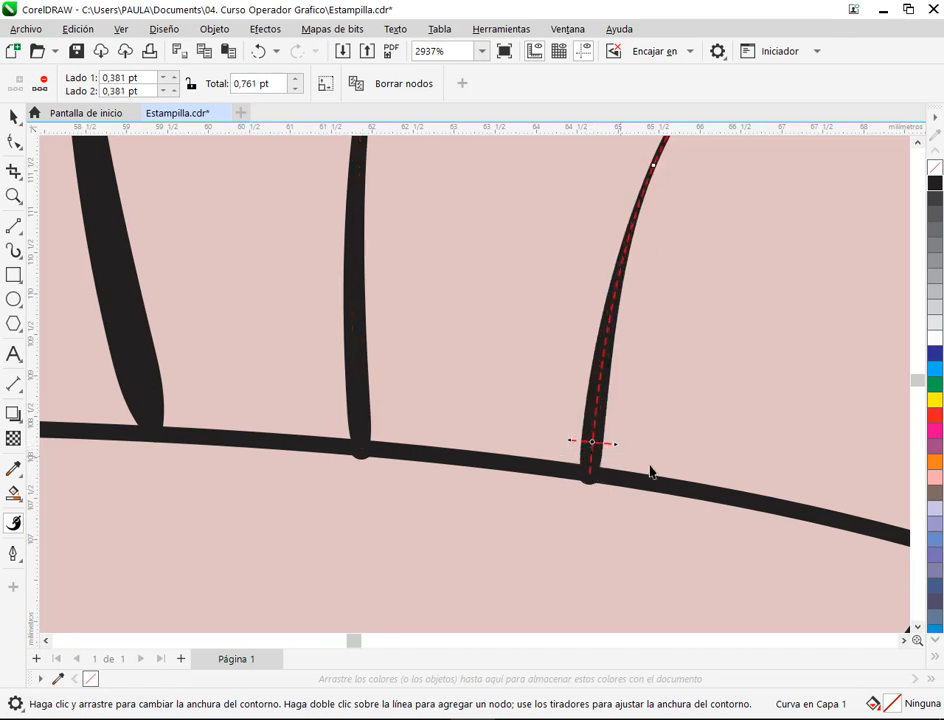
Move the base nodes of the middle and shortest arcs so their rounded ends do not protrude below the upper hill line.
{"action": "left_click", "coordinate": [14, 141]}
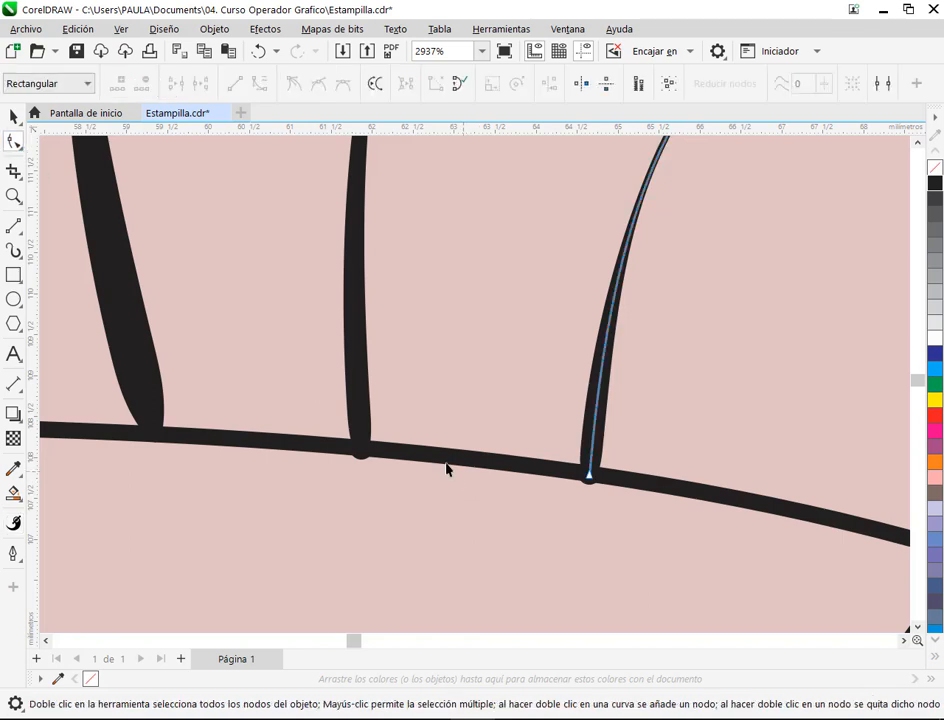
{"action": "left_click", "coordinate": [366, 405]}
{"action": "left_click", "coordinate": [362, 446]}
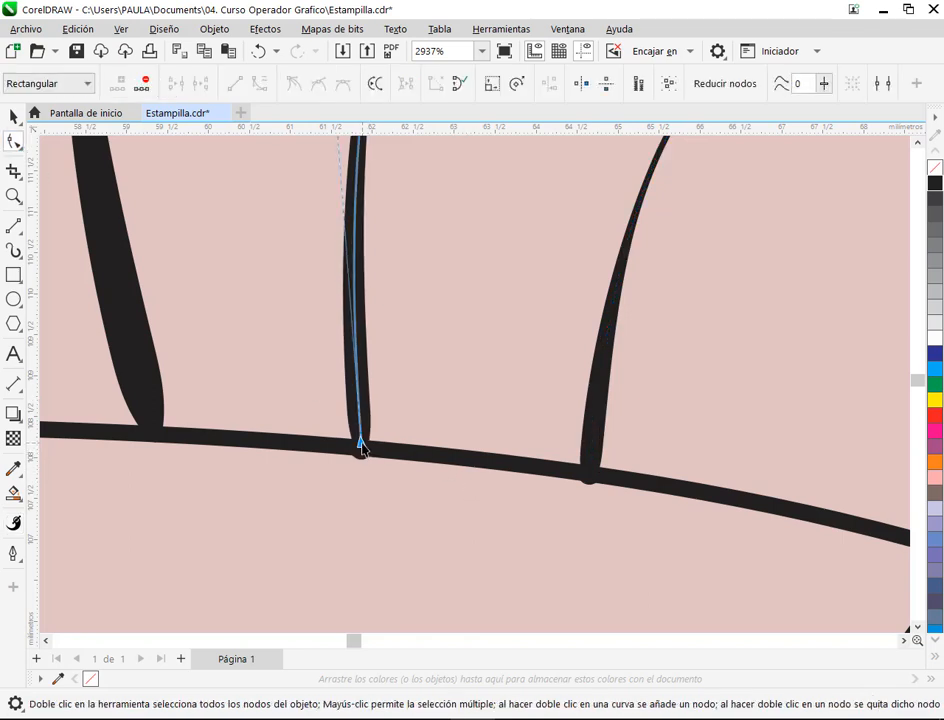
{"action": "left_click_drag", "start_coordinate": [362, 446], "coordinate": [392, 445]}
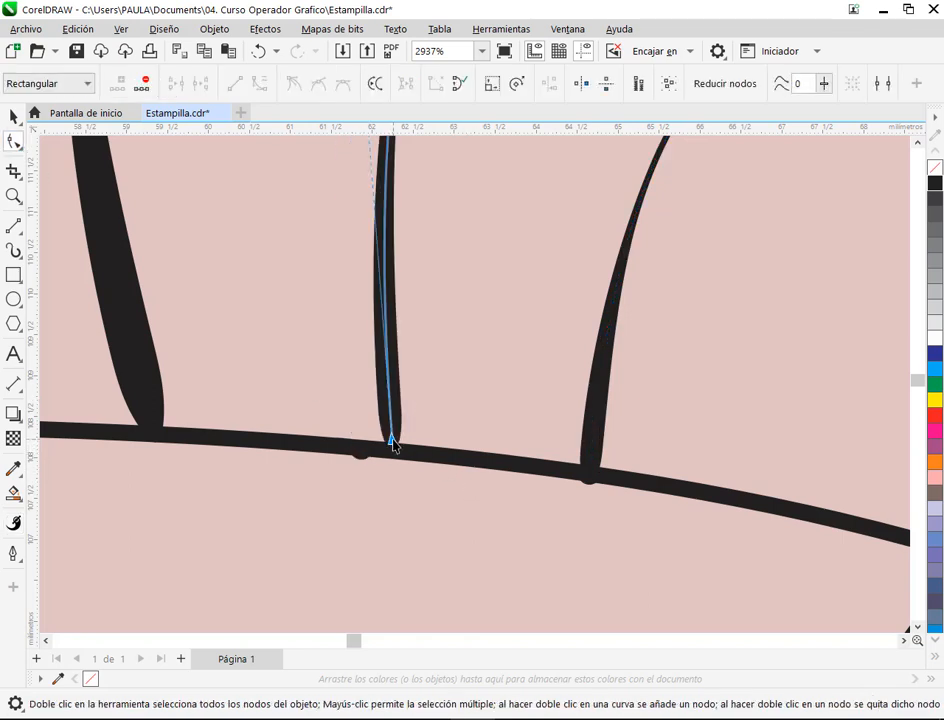
{"action": "left_click", "coordinate": [563, 474]}
{"action": "scroll", "coordinate": [514, 489], "scroll_direction": "down", "scroll_amount": 2}
{"action": "scroll", "coordinate": [516, 489], "scroll_direction": "up", "scroll_amount": 1}
{"action": "scroll", "coordinate": [327, 438], "scroll_direction": "up", "scroll_amount": 3}
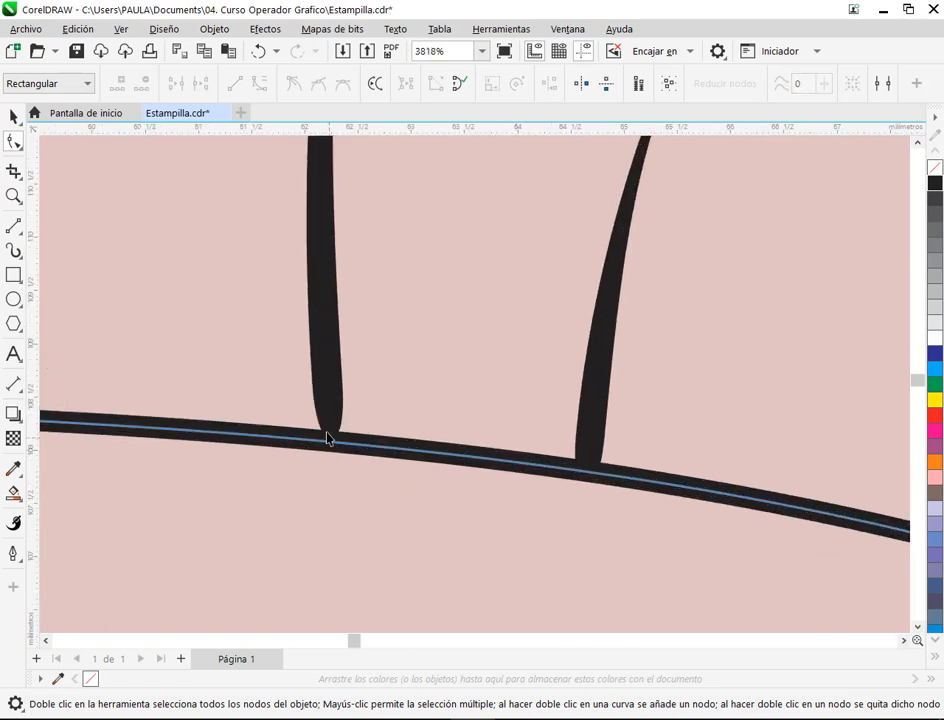
Shift the middle arc's base node slightly left and down so that it rests on the upper hill line.
{"action": "left_click", "coordinate": [331, 434]}
{"action": "left_click", "coordinate": [330, 429]}
{"action": "left_click_drag", "start_coordinate": [330, 429], "coordinate": [300, 436]}
Place the two hill lines, the three arcs and the oval's colored pieces inside the pink rectangle with PowerClip.
{"action": "scroll", "coordinate": [601, 440], "scroll_direction": "down", "scroll_amount": 7}
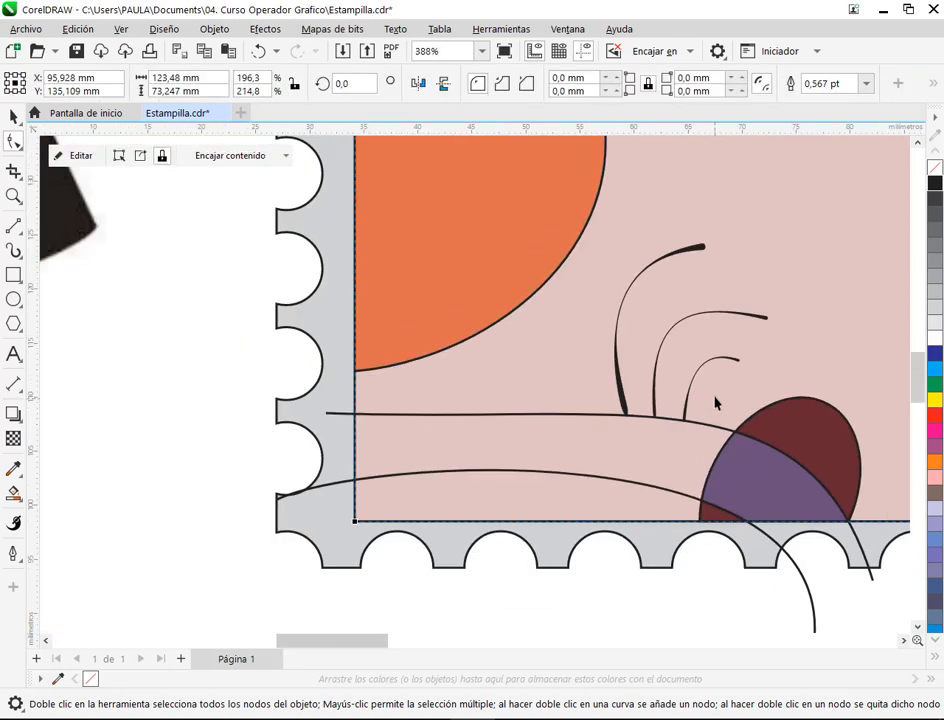
{"action": "left_click_drag", "start_coordinate": [727, 415], "coordinate": [507, 387]}
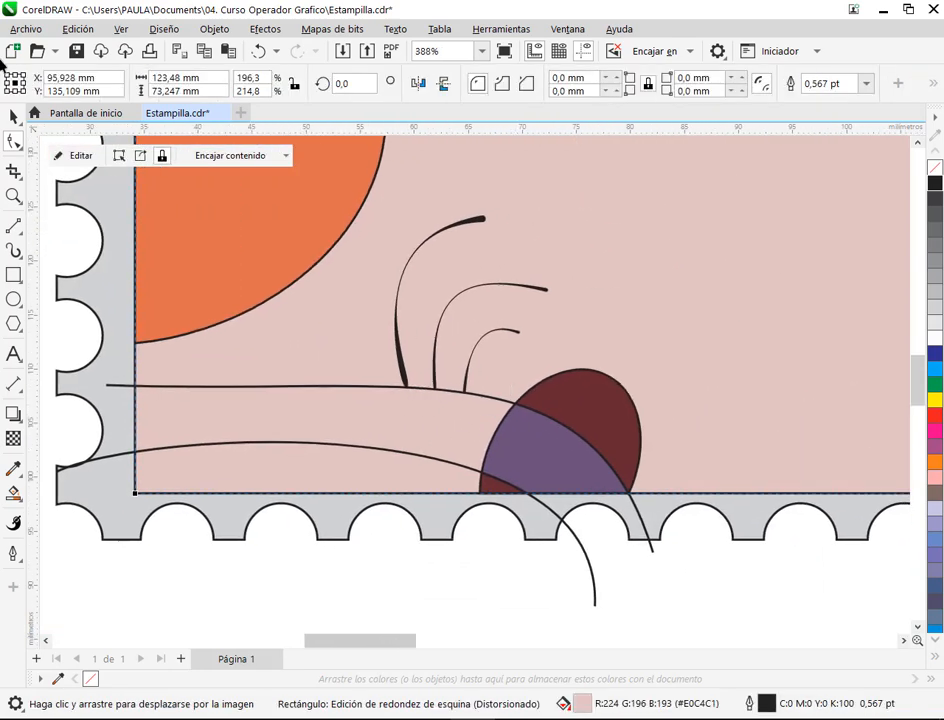
{"action": "left_click", "coordinate": [13, 117]}
{"action": "scroll", "coordinate": [468, 586], "scroll_direction": "right", "scroll_amount": 5}
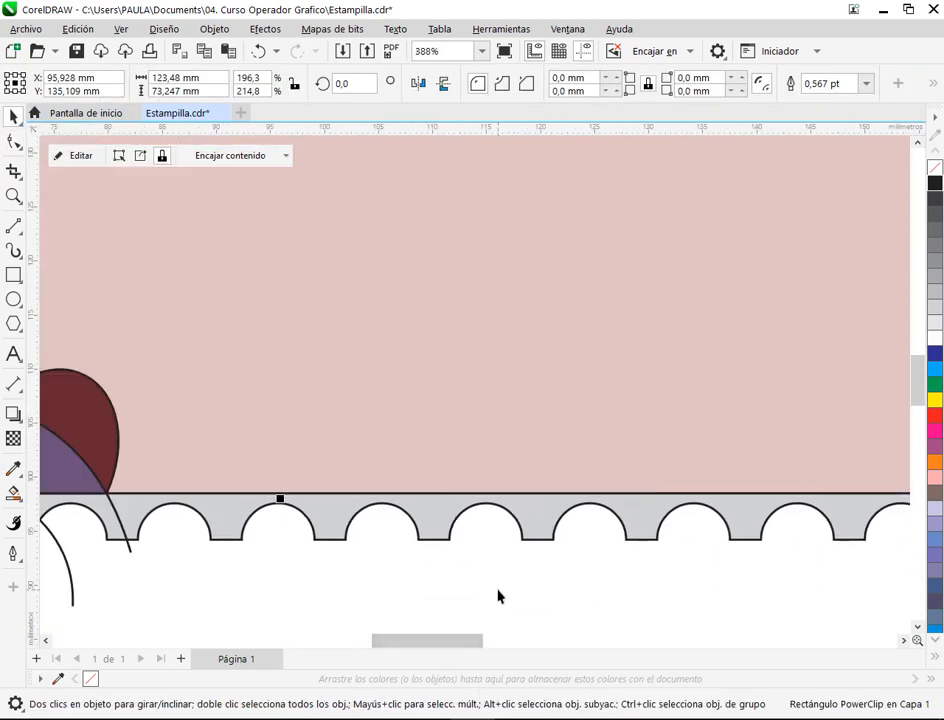
{"action": "left_click", "coordinate": [474, 566]}
{"action": "scroll", "coordinate": [472, 566], "scroll_direction": "down", "scroll_amount": 3}
{"action": "scroll", "coordinate": [369, 548], "scroll_direction": "down", "scroll_amount": 1}
{"action": "left_click_drag", "start_coordinate": [369, 546], "coordinate": [453, 437]}
{"action": "left_click_drag", "start_coordinate": [366, 513], "coordinate": [579, 358]}
{"action": "left_click", "coordinate": [250, 28]}
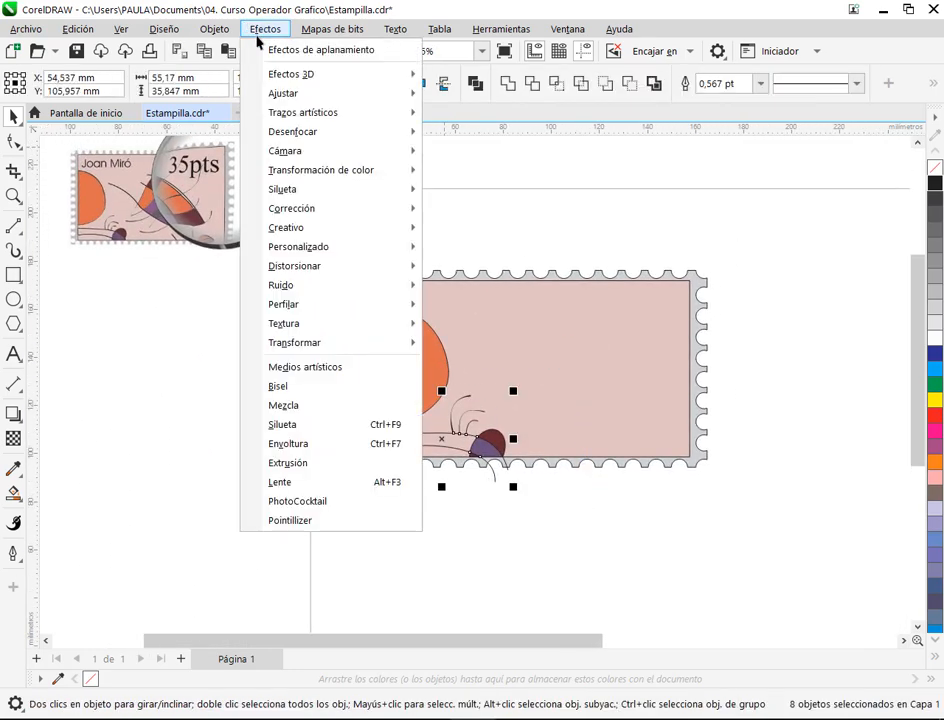
{"action": "left_click", "coordinate": [214, 28]}
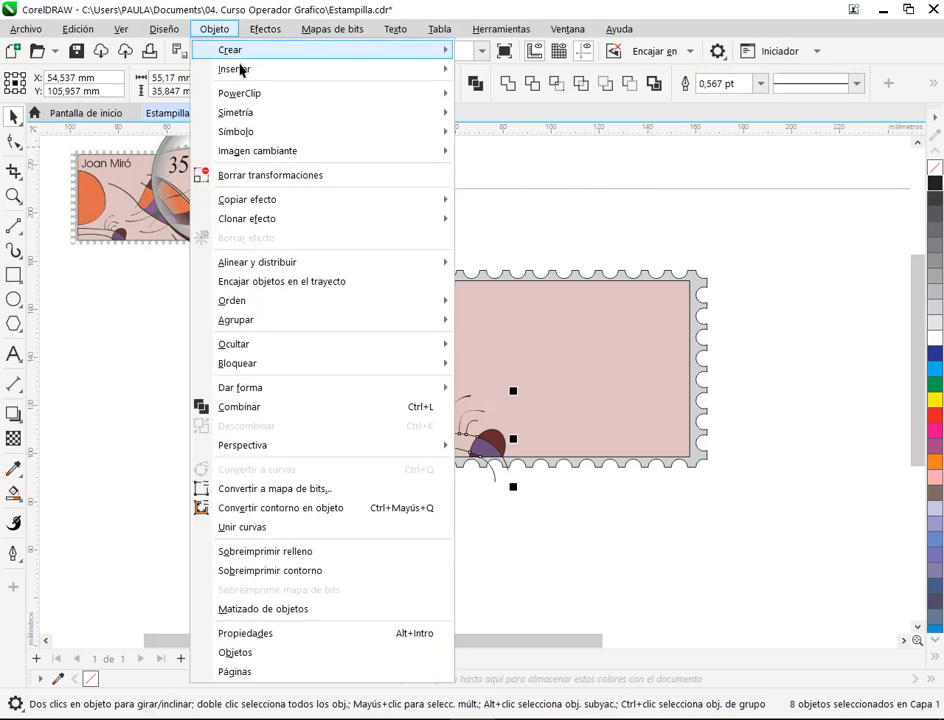
{"action": "left_click", "coordinate": [586, 105]}
{"action": "left_click", "coordinate": [557, 383]}
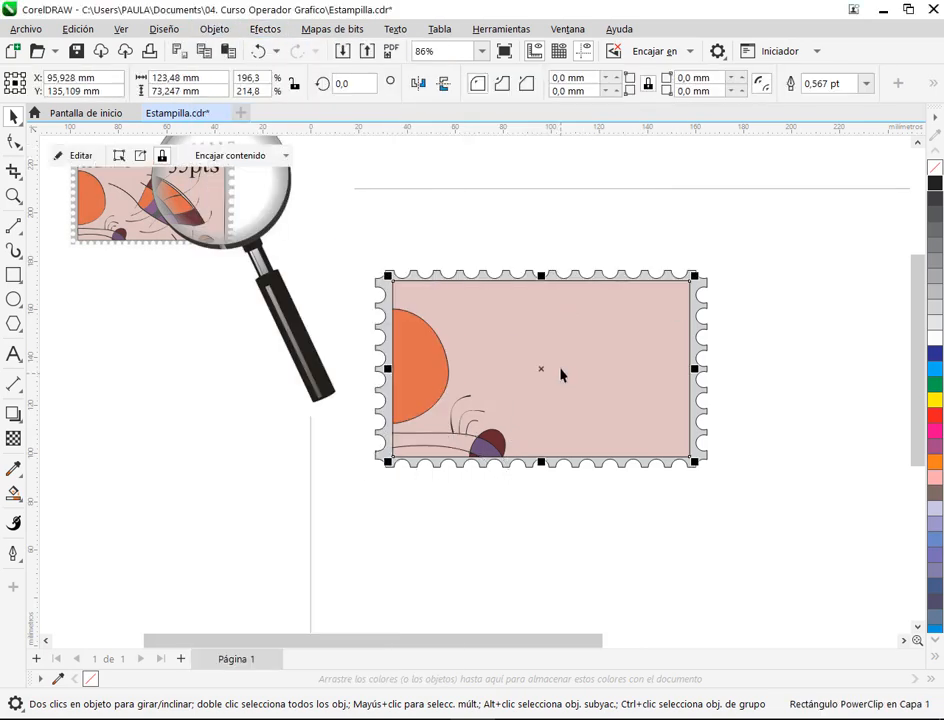
{"action": "left_click", "coordinate": [552, 248]}
Move the pink rectangle off the stamp to check that its clipped contents follow, and undo the move.
{"action": "left_click_drag", "start_coordinate": [463, 300], "coordinate": [88, 522]}
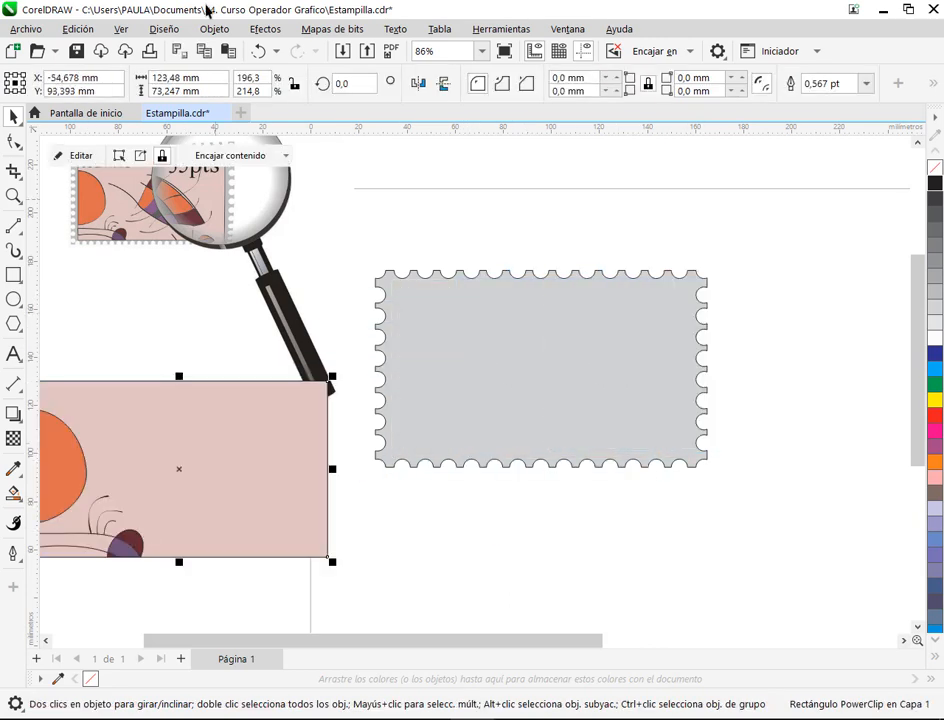
{"action": "left_click", "coordinate": [258, 51]}
{"action": "left_click", "coordinate": [258, 51]}
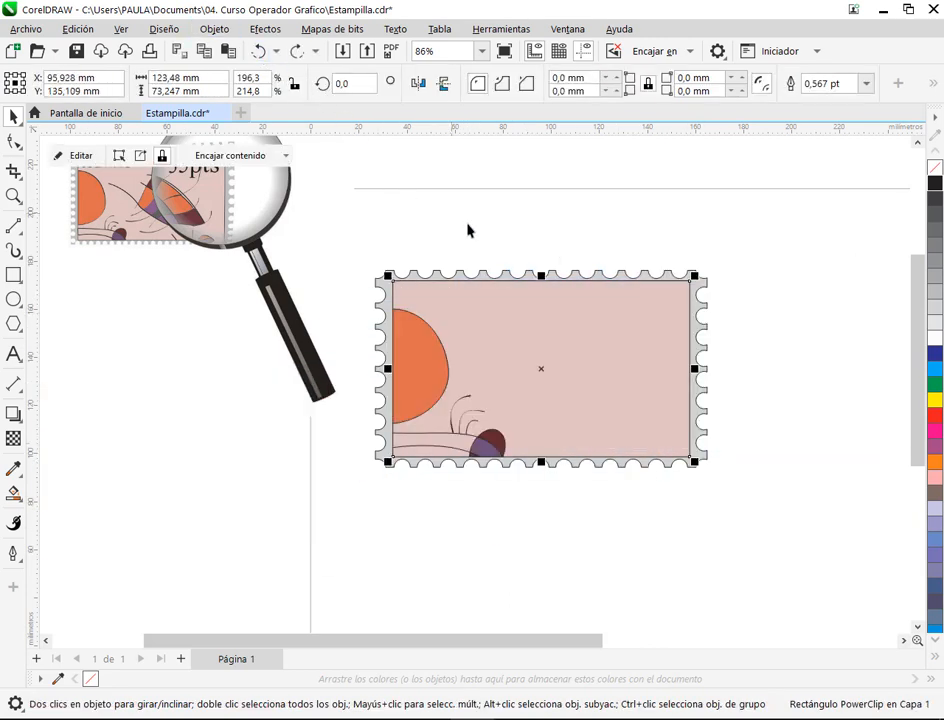
Deselect everything and save the document.
{"action": "left_click", "coordinate": [467, 230]}
{"action": "left_click", "coordinate": [76, 51]}
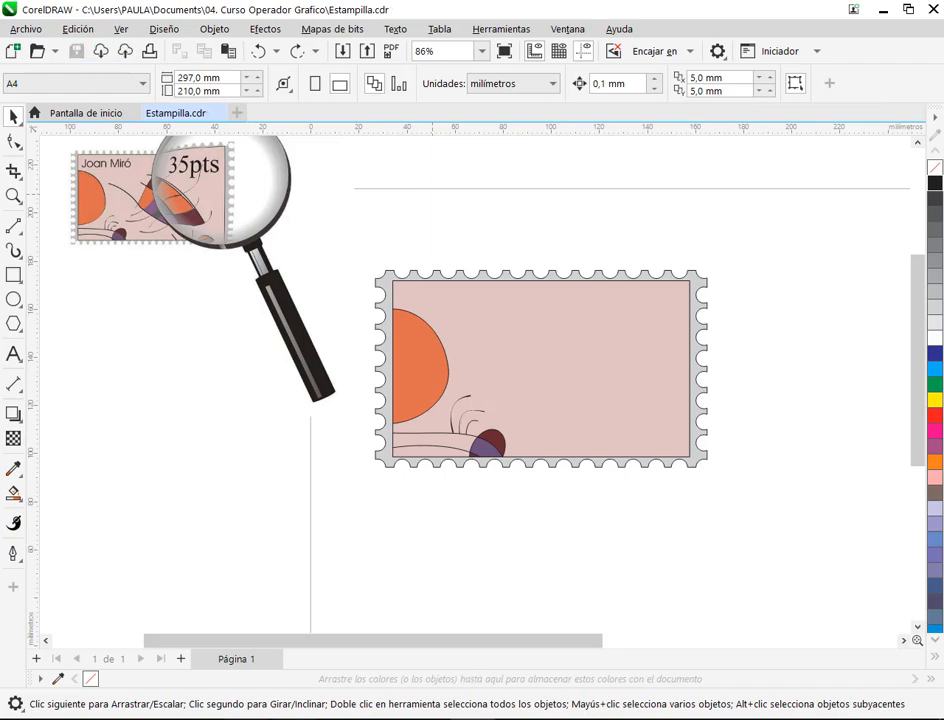
Switch to the Google Meet call and read the chat question about where the outline was made rounded.
{"action": "left_click", "coordinate": [101, 632]}
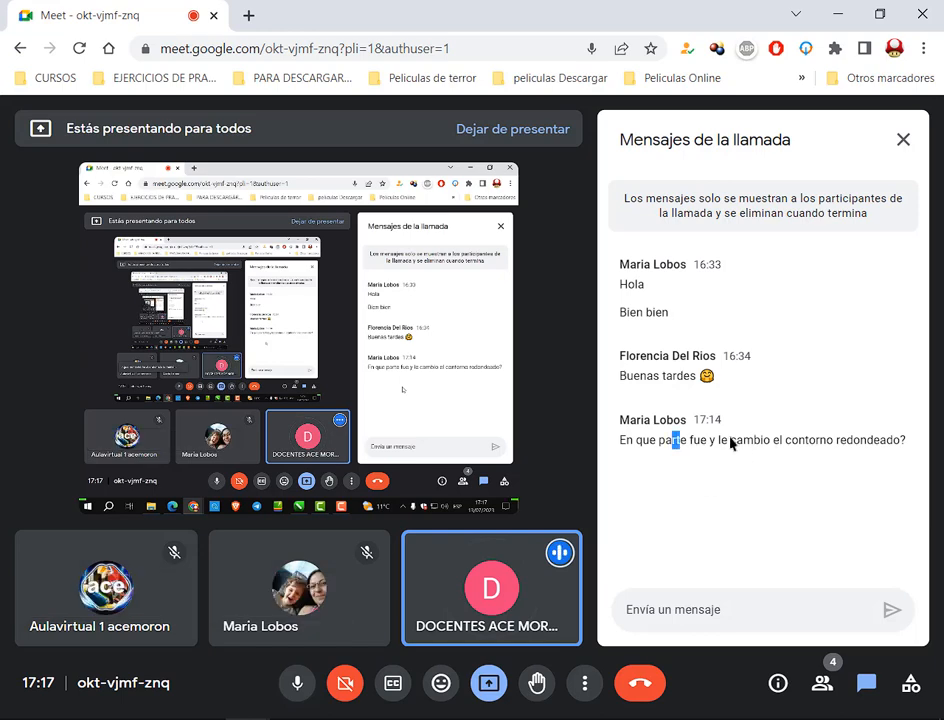
{"action": "left_click_drag", "start_coordinate": [676, 440], "coordinate": [839, 440]}
{"action": "left_click", "coordinate": [839, 440]}
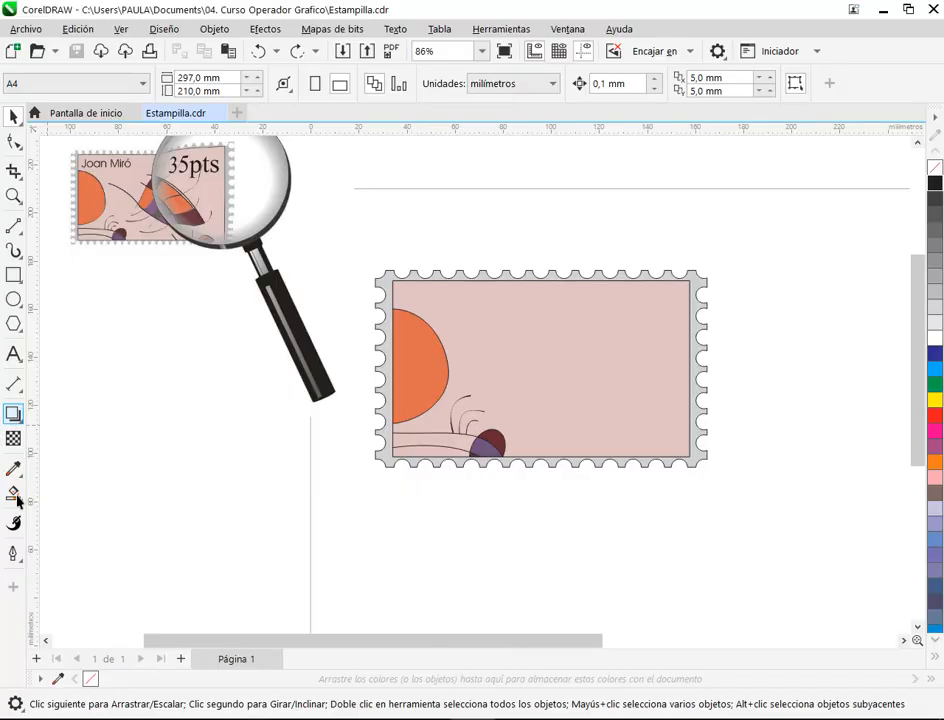
Return to CorelDRAW and examine the outline tools group (Herramientas de contorno) in the toolbox customization list.
{"action": "left_click", "coordinate": [14, 590]}
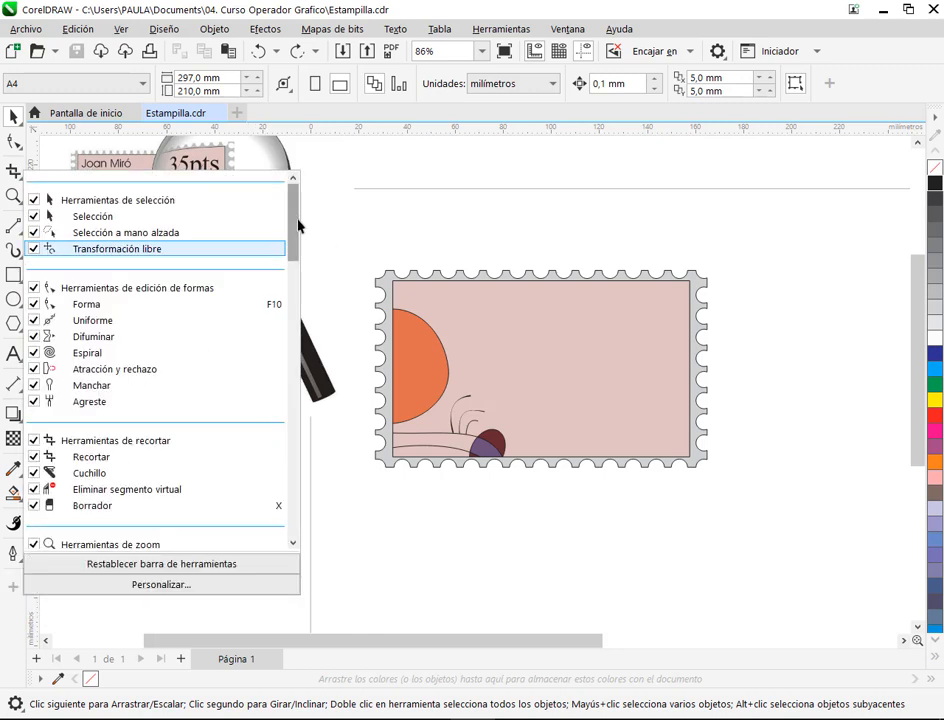
{"action": "left_click_drag", "start_coordinate": [293, 230], "coordinate": [281, 541]}
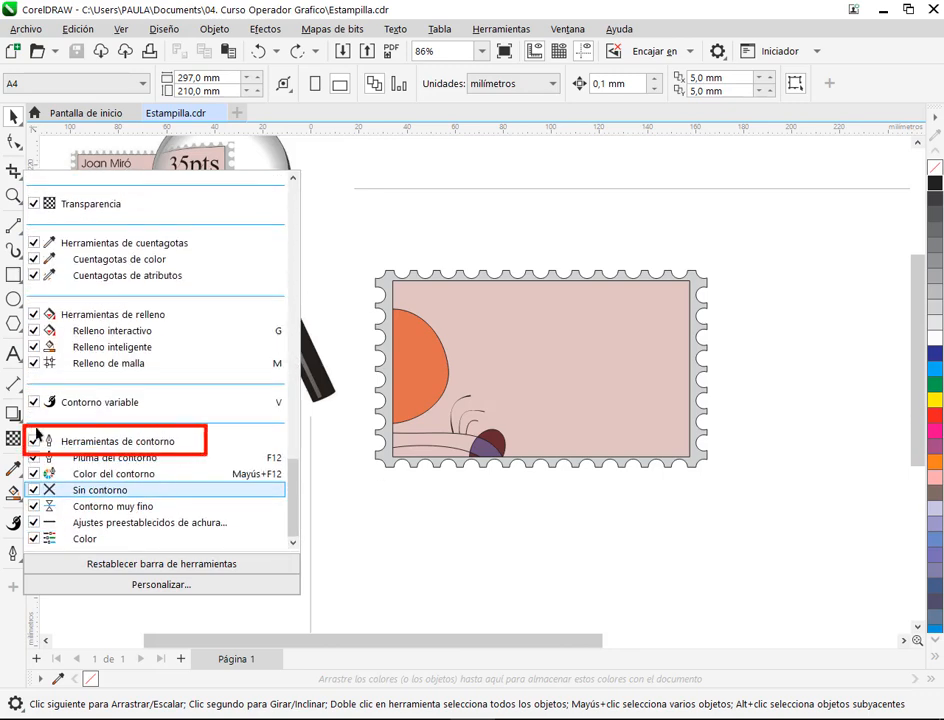
{"action": "key", "text": "Escape"}
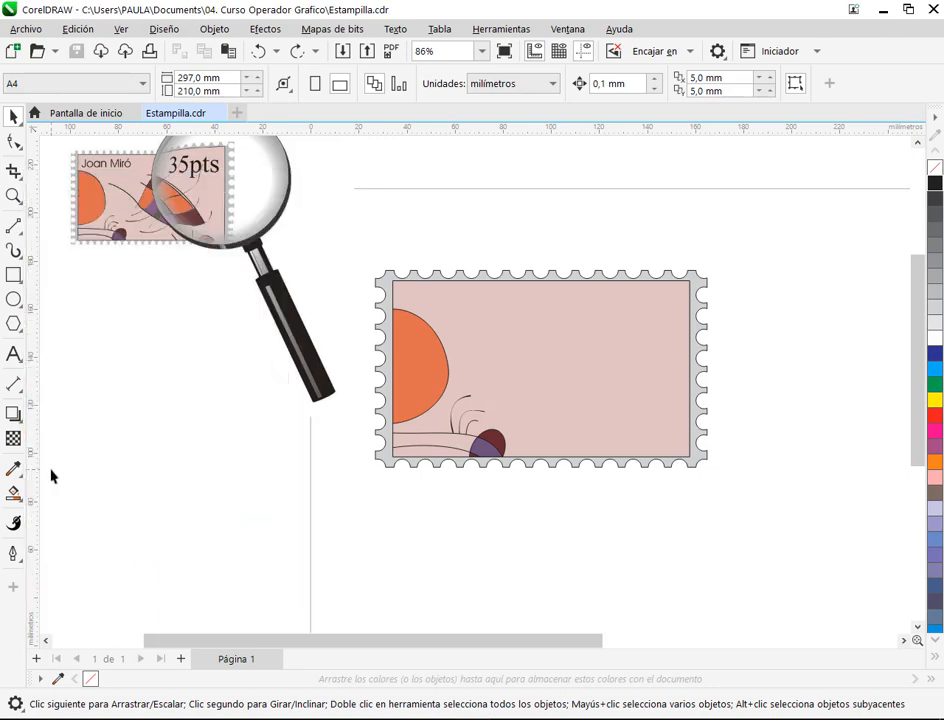
Hide the outline tools group (Herramientas de contorno) from the toolbox.
{"action": "left_click", "coordinate": [14, 589]}
{"action": "scroll", "coordinate": [280, 262], "scroll_direction": "down", "scroll_amount": 10}
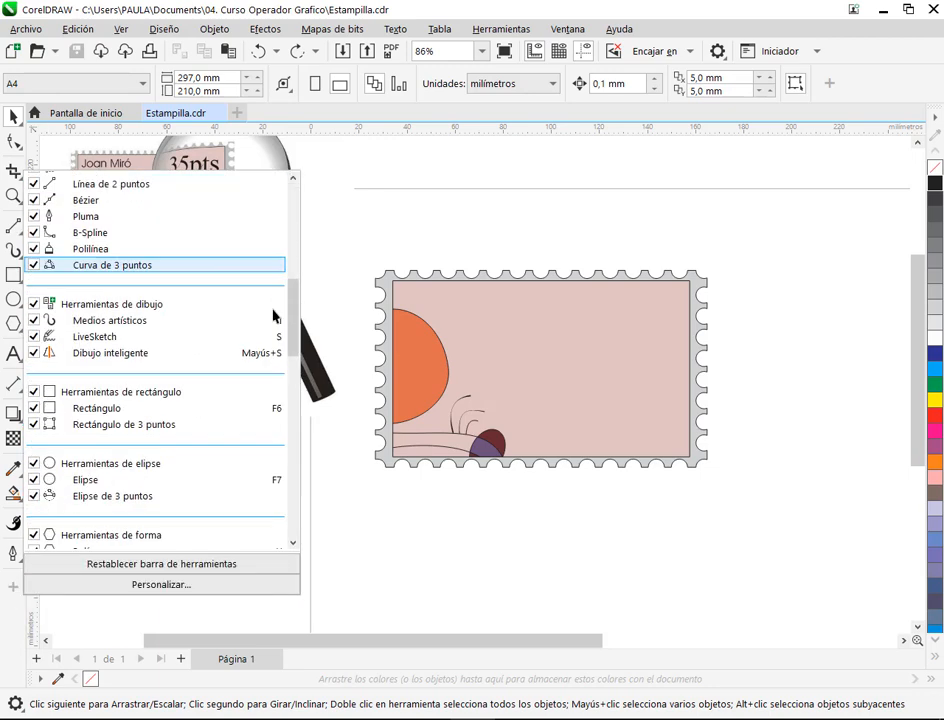
{"action": "scroll", "coordinate": [295, 400], "scroll_direction": "down", "scroll_amount": 10}
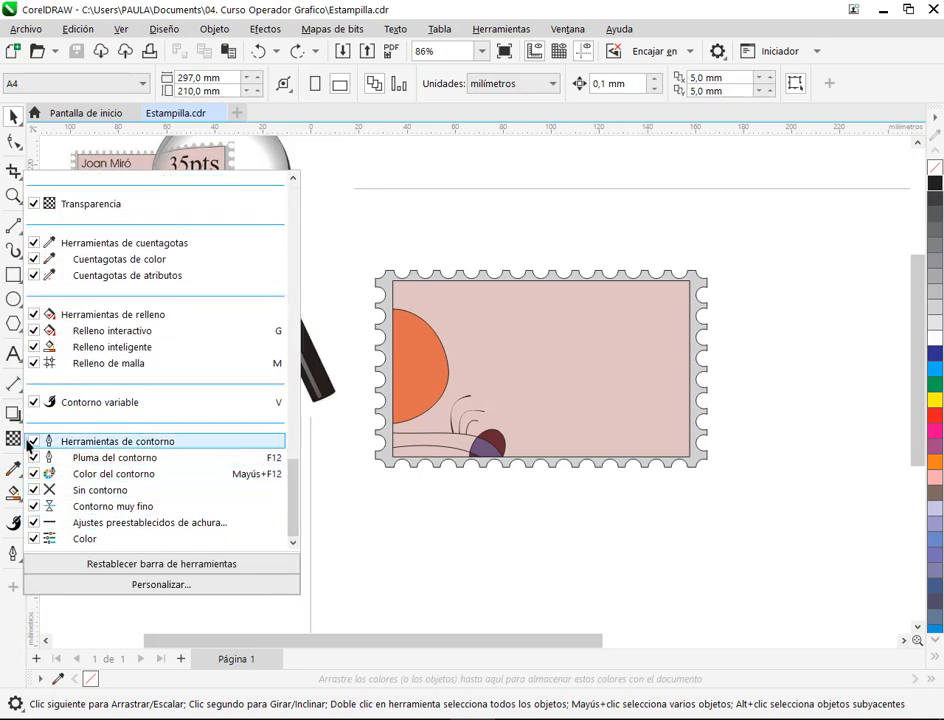
{"action": "key", "text": "Escape"}
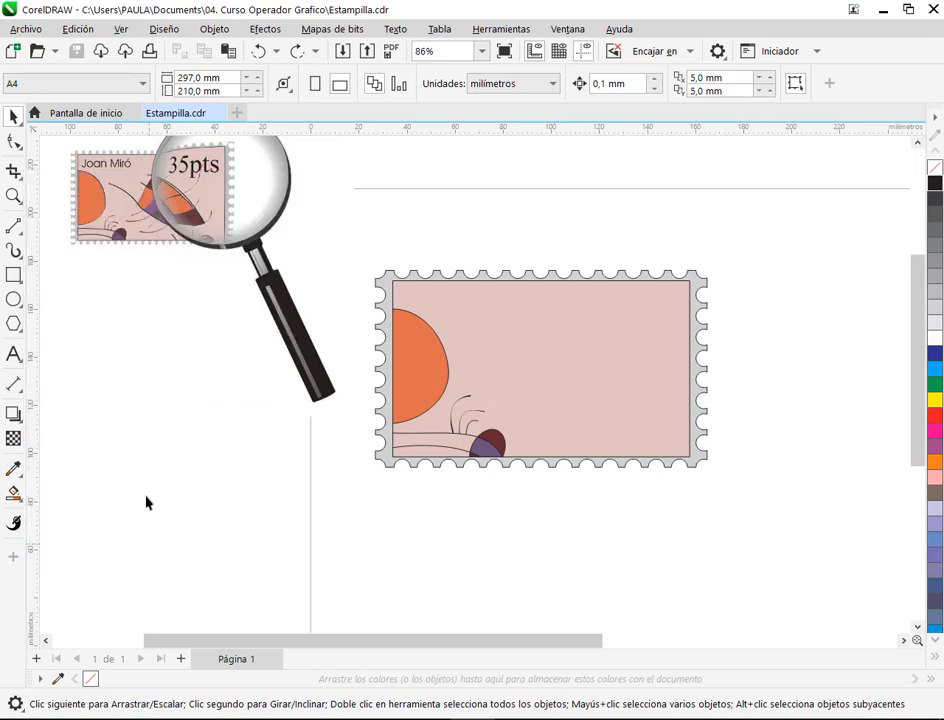
Show the outline tools group (Herramientas de contorno) in the toolbox again.
{"action": "left_click", "coordinate": [13, 557]}
{"action": "left_click_drag", "start_coordinate": [297, 208], "coordinate": [297, 505]}
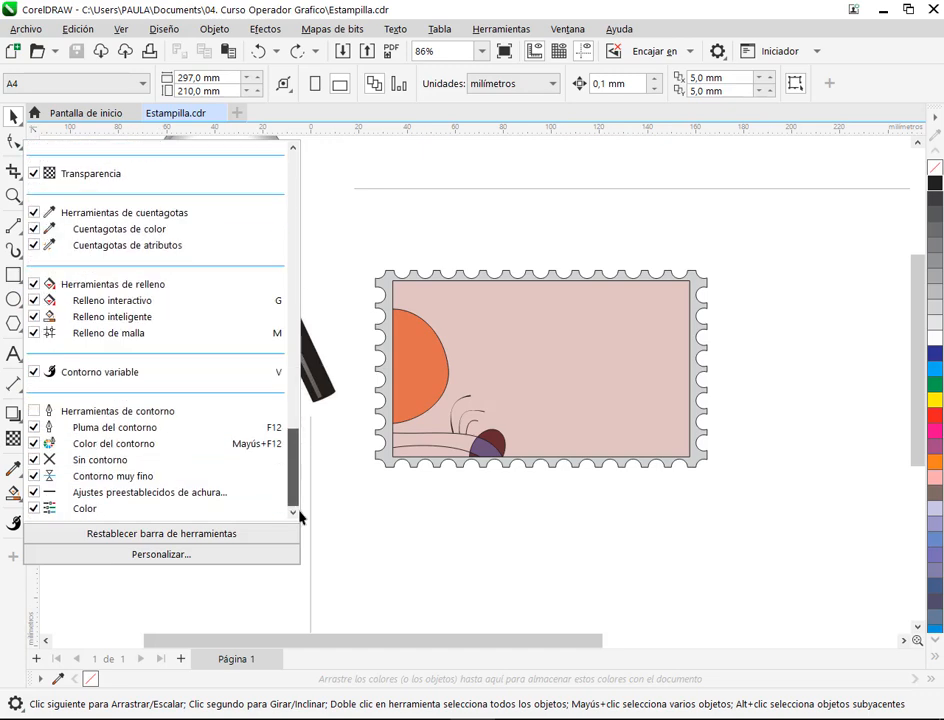
{"action": "left_click", "coordinate": [133, 613]}
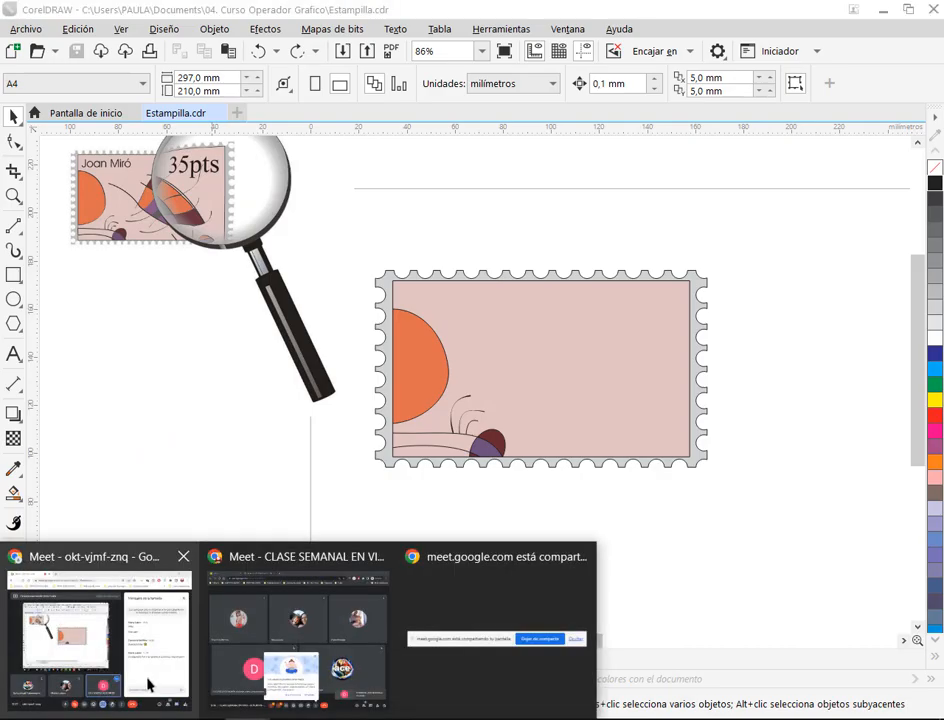
Check the Google Meet call window and switch back to the Estampilla.cdr drawing in CorelDRAW.
{"action": "left_click", "coordinate": [147, 684]}
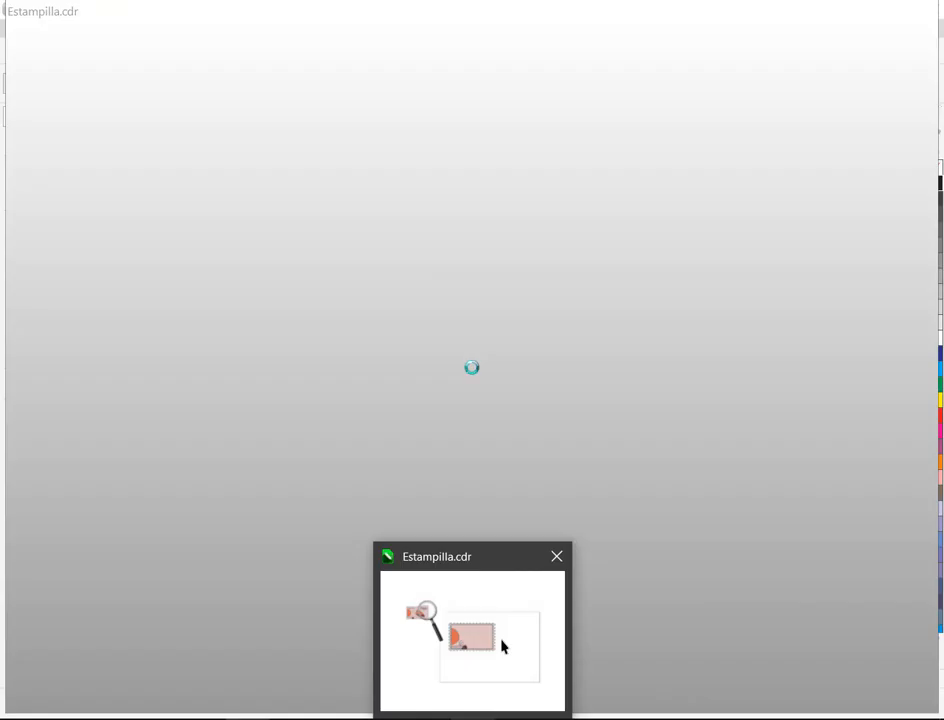
{"action": "left_click", "coordinate": [503, 647]}
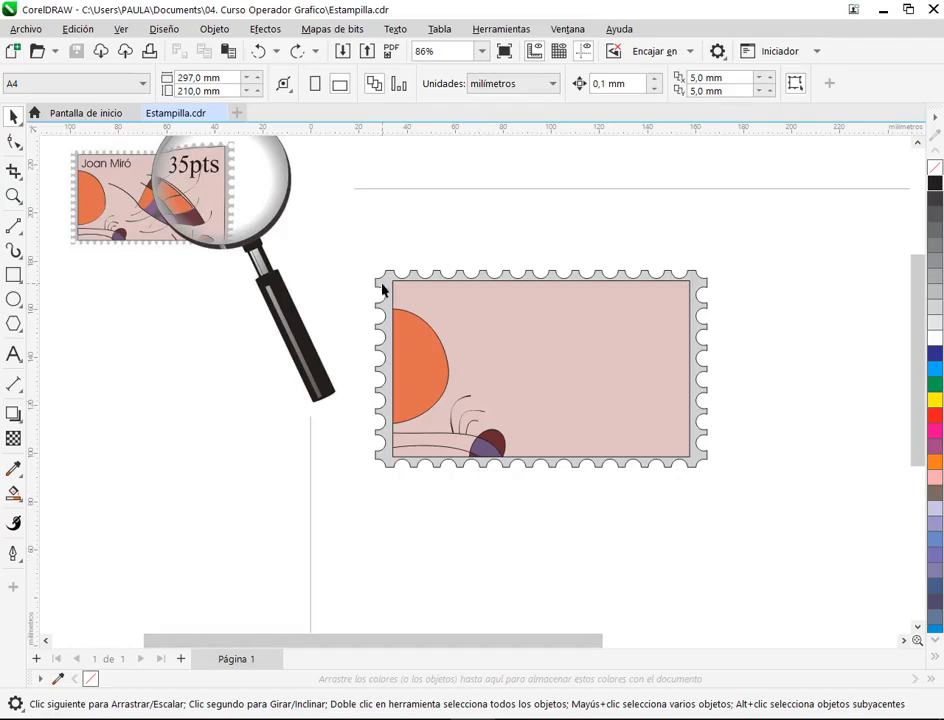
Examine the long diagonal curves that outline and divide the central figure in the reference stamp.
{"action": "left_click_drag", "start_coordinate": [167, 188], "coordinate": [325, 240]}
{"action": "scroll", "coordinate": [325, 240], "scroll_direction": "up", "scroll_amount": 5}
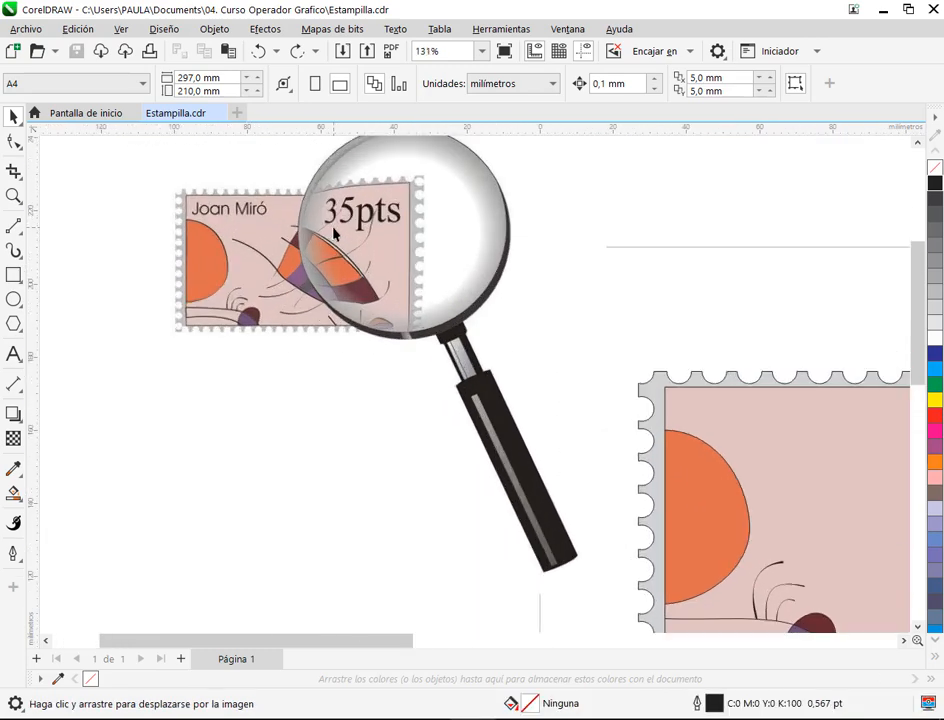
{"action": "scroll", "coordinate": [325, 240], "scroll_direction": "up", "scroll_amount": 1}
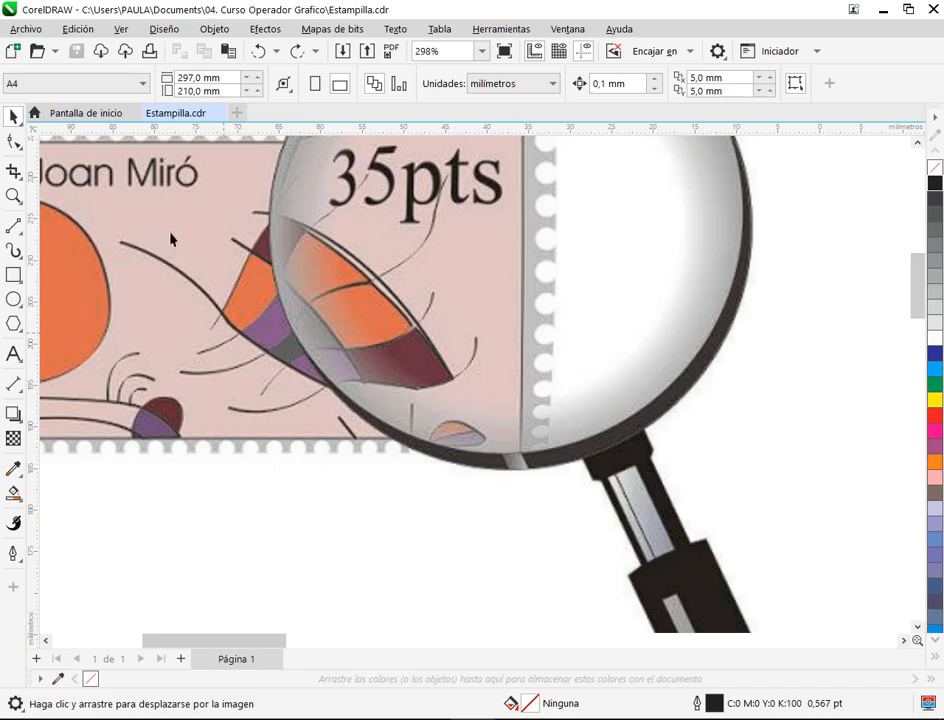
{"action": "mouse_move", "coordinate": [119, 244]}
{"action": "left_mouse_down"}
{"action": "mouse_move", "coordinate": [153, 253]}
{"action": "mouse_move", "coordinate": [283, 364]}
{"action": "mouse_move", "coordinate": [349, 408]}
{"action": "left_mouse_up"}
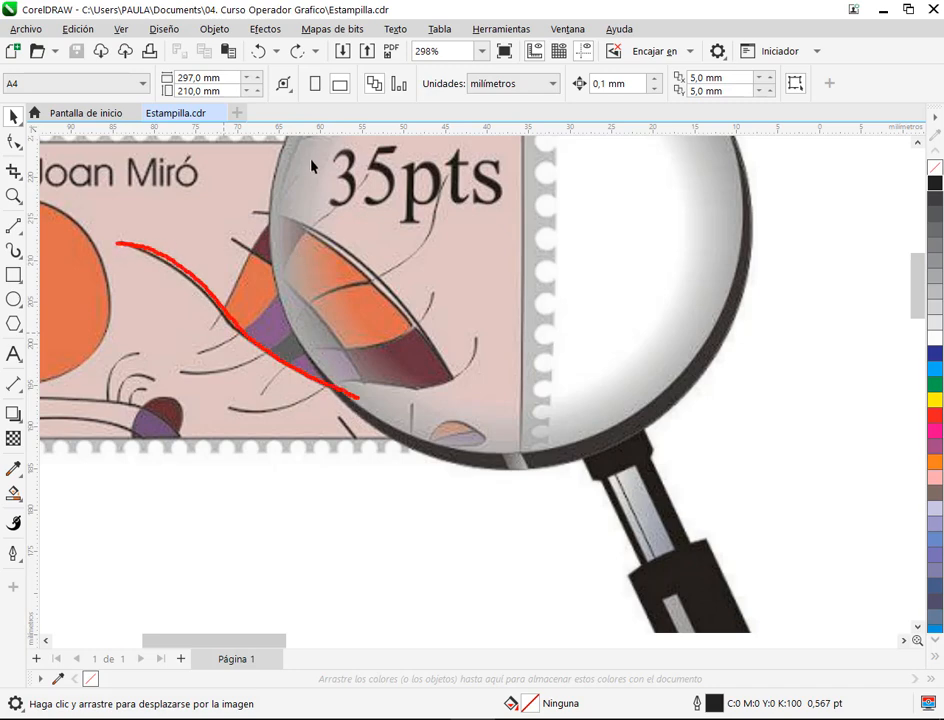
{"action": "mouse_move", "coordinate": [359, 268]}
{"action": "left_mouse_down"}
{"action": "mouse_move", "coordinate": [402, 304]}
{"action": "mouse_move", "coordinate": [474, 405]}
{"action": "left_mouse_up"}
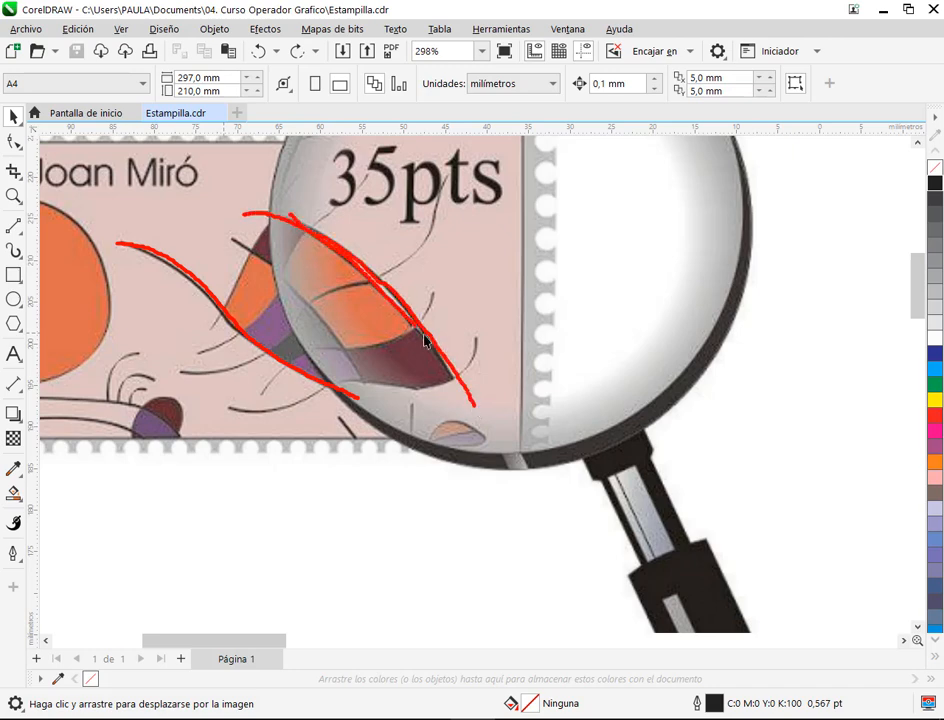
{"action": "mouse_move", "coordinate": [232, 250]}
{"action": "left_mouse_down"}
{"action": "mouse_move", "coordinate": [304, 296]}
{"action": "mouse_move", "coordinate": [362, 364]}
{"action": "left_mouse_up"}
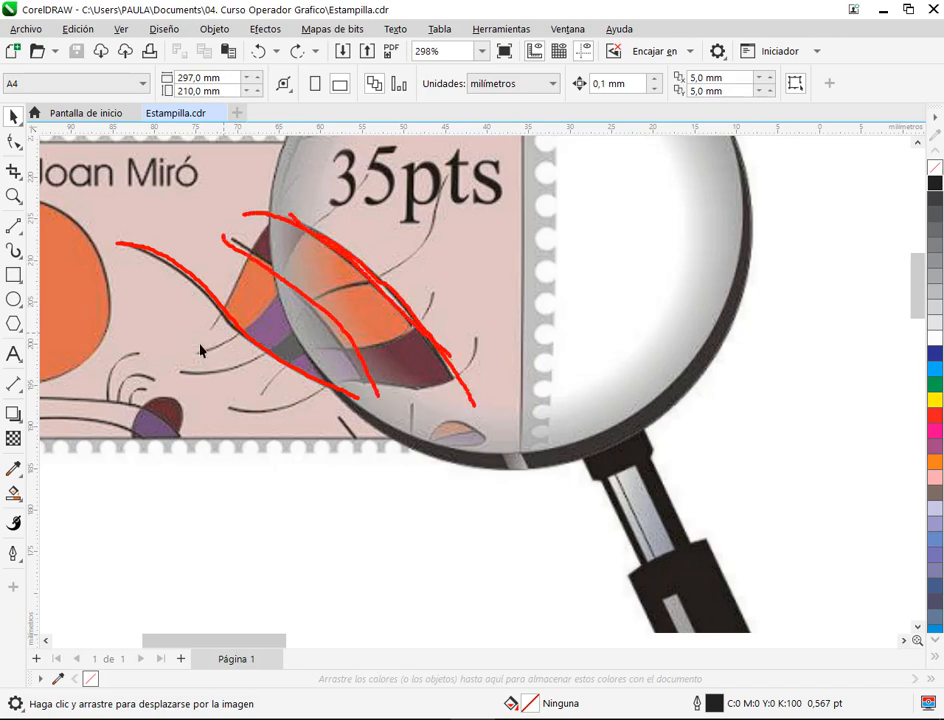
Examine the thin curves that cross the central figure of the reference stamp and divide it into colored areas.
{"action": "left_click_drag", "start_coordinate": [200, 328], "coordinate": [265, 212]}
{"action": "left_click_drag", "start_coordinate": [381, 168], "coordinate": [205, 345]}
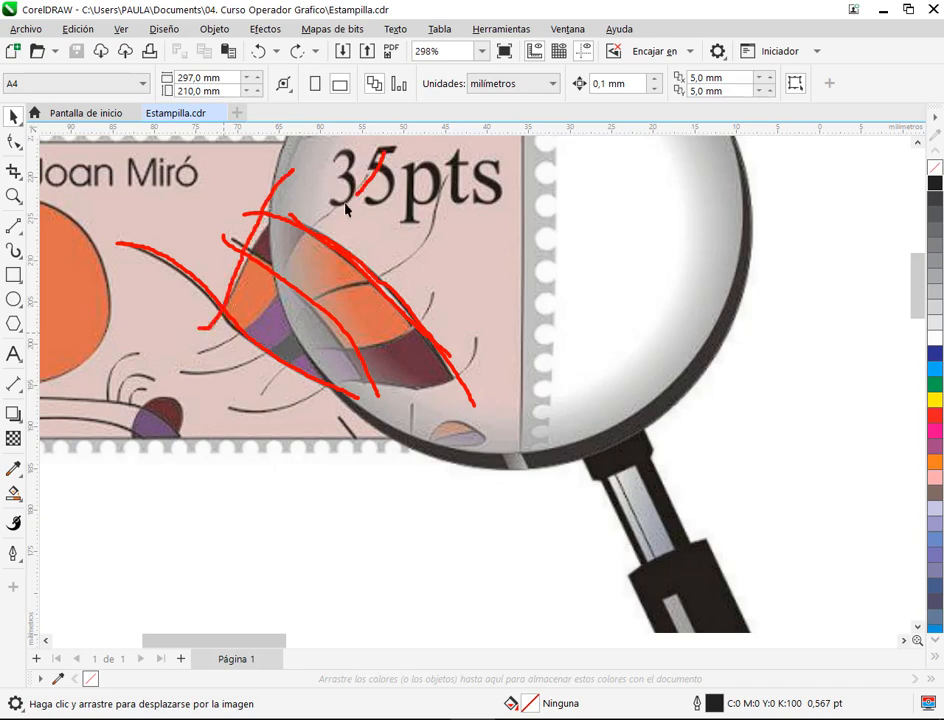
{"action": "left_click_drag", "start_coordinate": [300, 232], "coordinate": [365, 278]}
{"action": "mouse_move", "coordinate": [477, 168]}
{"action": "left_mouse_down"}
{"action": "mouse_move", "coordinate": [388, 278]}
{"action": "mouse_move", "coordinate": [345, 297]}
{"action": "mouse_move", "coordinate": [254, 366]}
{"action": "mouse_move", "coordinate": [193, 372]}
{"action": "left_mouse_up"}
{"action": "mouse_move", "coordinate": [265, 392]}
{"action": "left_mouse_down"}
{"action": "mouse_move", "coordinate": [319, 359]}
{"action": "mouse_move", "coordinate": [401, 330]}
{"action": "mouse_move", "coordinate": [418, 287]}
{"action": "left_mouse_up"}
{"action": "mouse_move", "coordinate": [240, 421]}
{"action": "left_mouse_down"}
{"action": "mouse_move", "coordinate": [295, 406]}
{"action": "mouse_move", "coordinate": [340, 380]}
{"action": "mouse_move", "coordinate": [467, 378]}
{"action": "mouse_move", "coordinate": [503, 327]}
{"action": "left_mouse_up"}
{"action": "left_click_drag", "start_coordinate": [415, 392], "coordinate": [424, 470]}
{"action": "left_click_drag", "start_coordinate": [370, 397], "coordinate": [385, 469]}
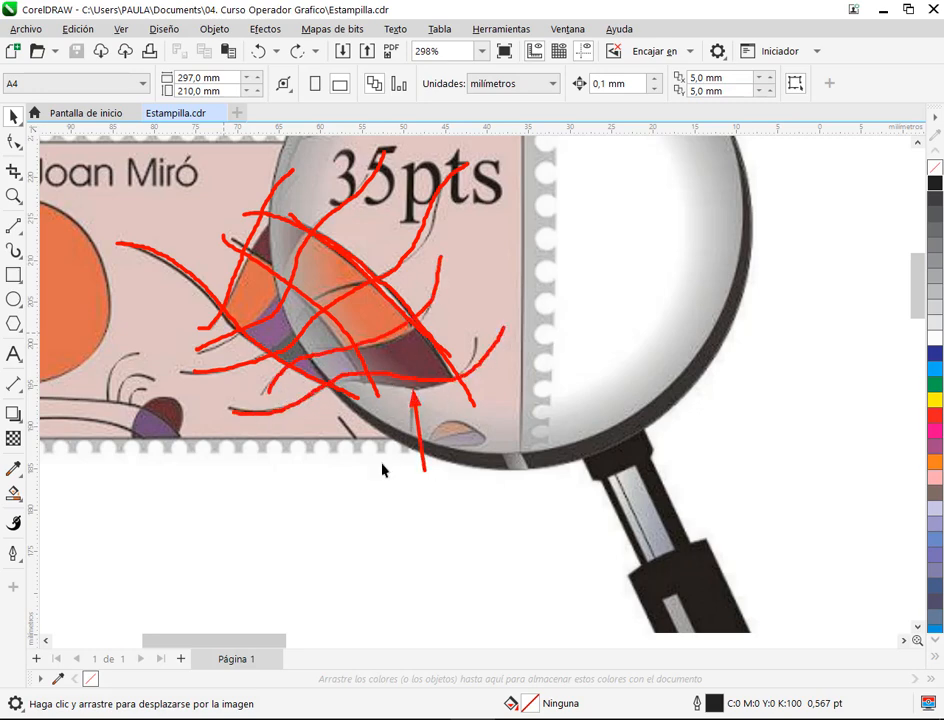
{"action": "left_click_drag", "start_coordinate": [293, 425], "coordinate": [327, 476]}
{"action": "key", "text": "Escape"}
{"action": "scroll", "coordinate": [335, 418], "scroll_direction": "down", "scroll_amount": 3}
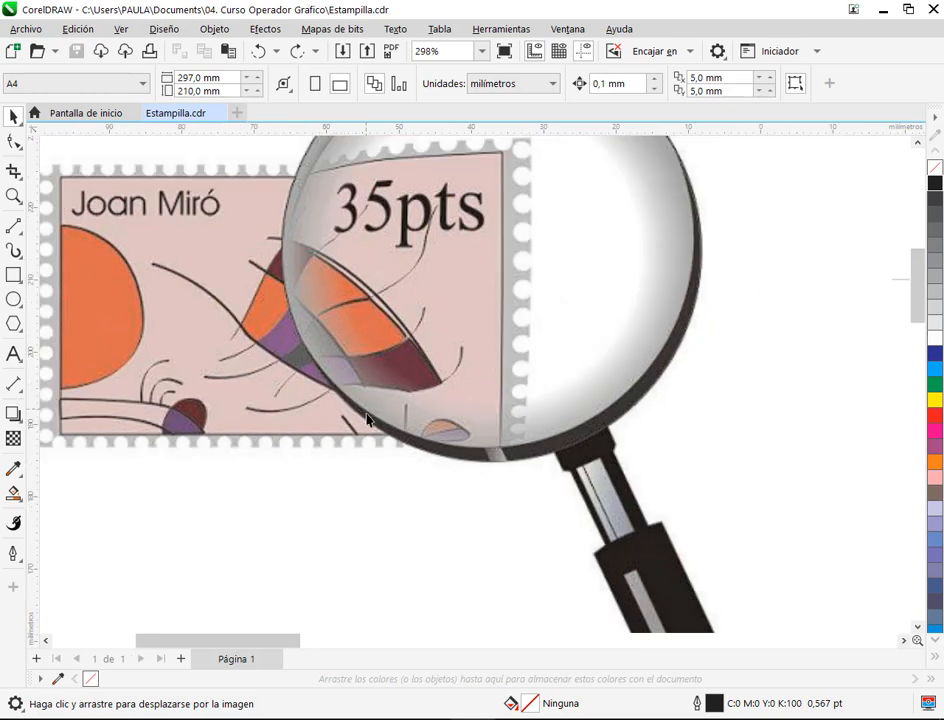
{"action": "left_click", "coordinate": [12, 228]}
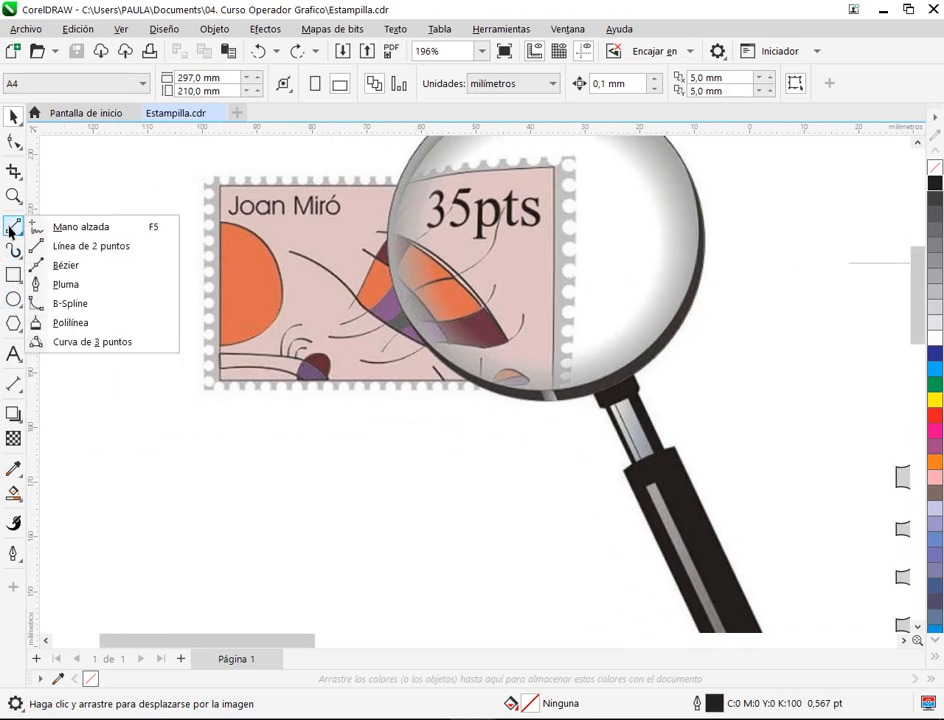
{"action": "left_click", "coordinate": [77, 228]}
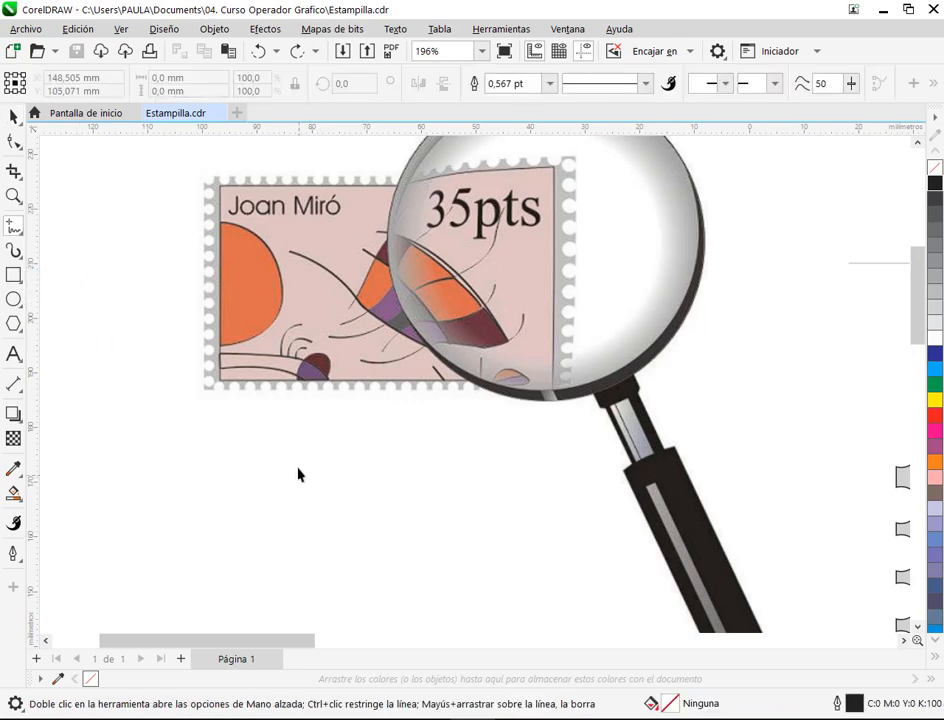
{"action": "mouse_move", "coordinate": [356, 463]}
{"action": "left_mouse_down"}
{"action": "mouse_move", "coordinate": [475, 501]}
{"action": "mouse_move", "coordinate": [584, 579]}
{"action": "left_mouse_up"}
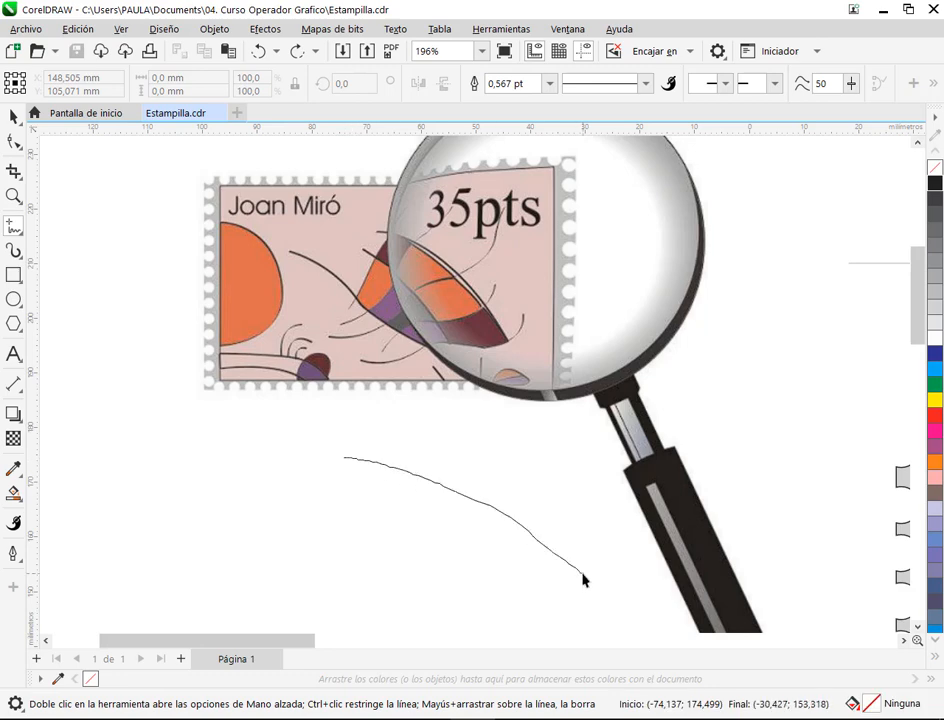
{"action": "key", "text": "ctrl+z"}
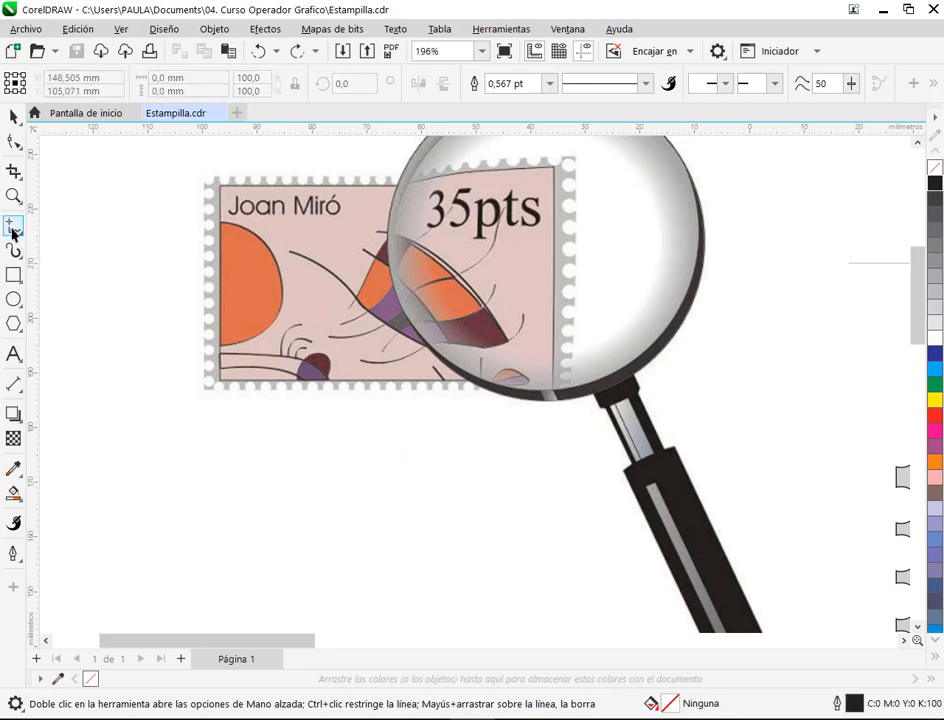
{"action": "left_click", "coordinate": [13, 230]}
{"action": "left_click", "coordinate": [58, 264]}
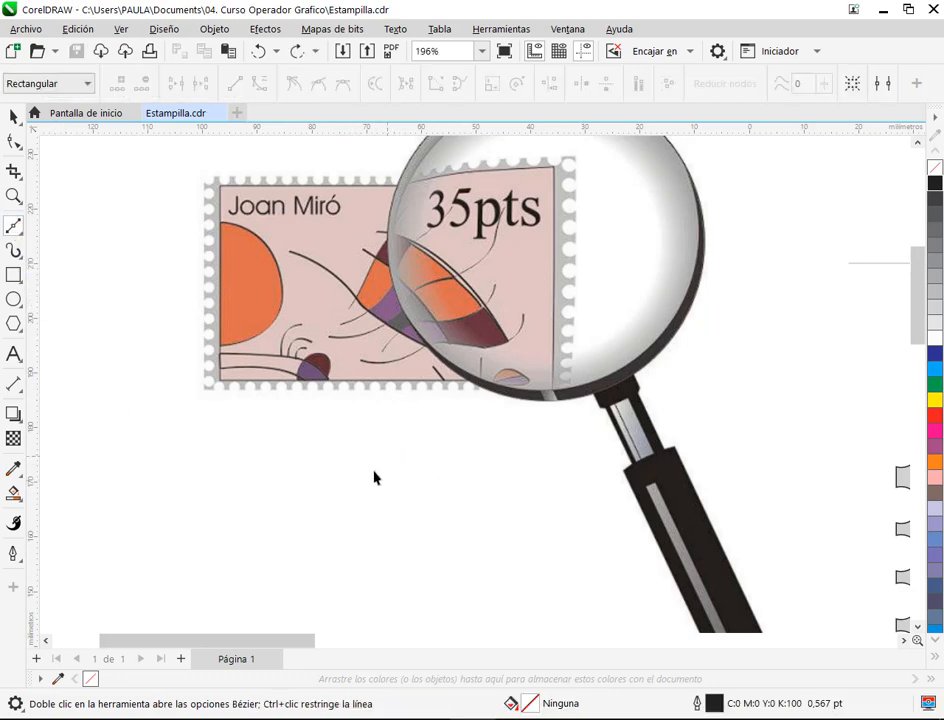
Draw three long descending freehand diagonals below the reference stamp, about 29 × 17 mm, 26 × 20 mm and 40 × 23 mm.
{"action": "left_click", "coordinate": [15, 224]}
{"action": "left_click", "coordinate": [45, 234]}
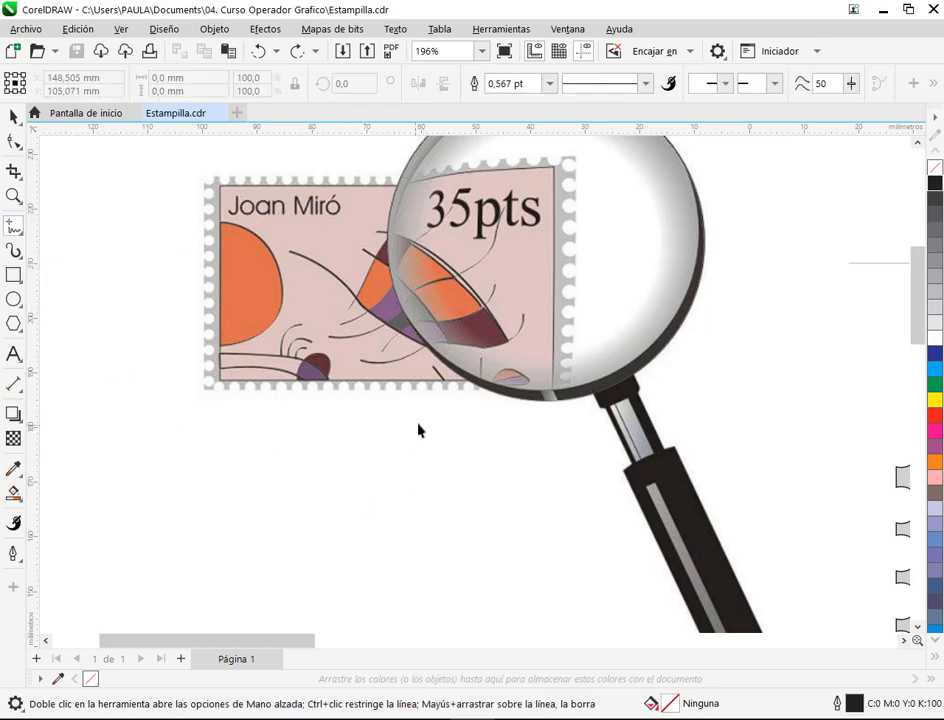
{"action": "left_click_drag", "start_coordinate": [426, 415], "coordinate": [361, 534]}
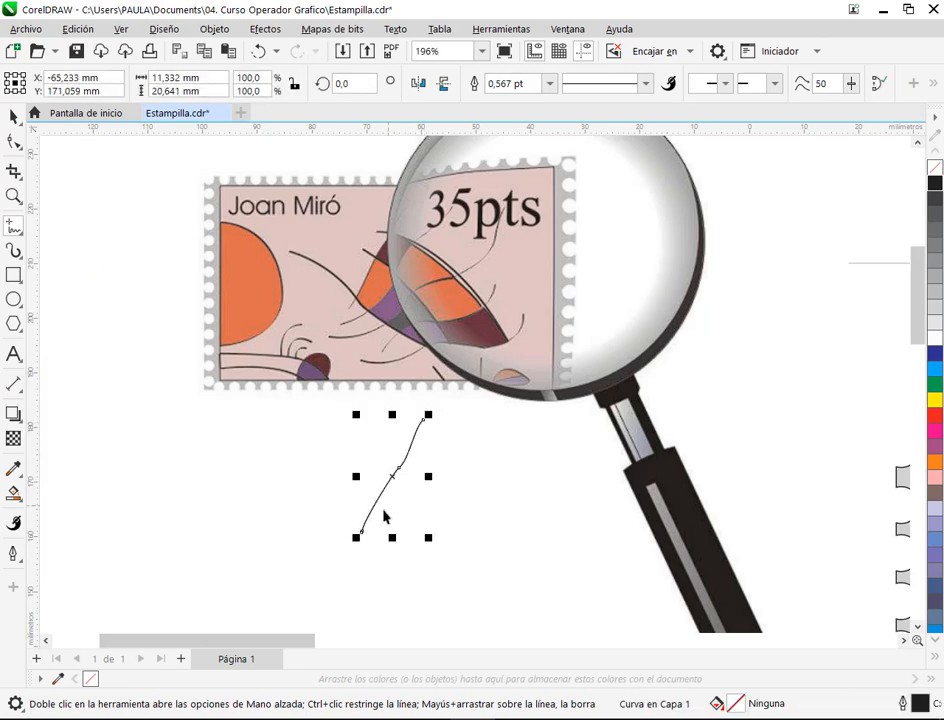
{"action": "key", "text": "ctrl+z"}
{"action": "mouse_move", "coordinate": [346, 466]}
{"action": "left_mouse_down"}
{"action": "mouse_move", "coordinate": [459, 513]}
{"action": "mouse_move", "coordinate": [510, 562]}
{"action": "left_mouse_up"}
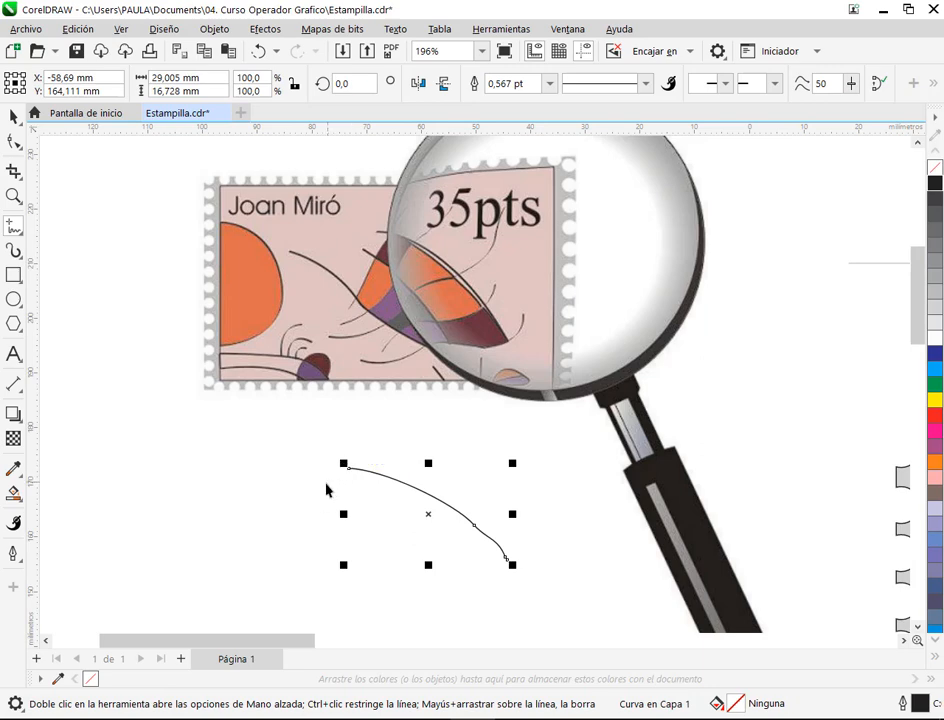
{"action": "mouse_move", "coordinate": [321, 487]}
{"action": "left_mouse_down"}
{"action": "mouse_move", "coordinate": [408, 531]}
{"action": "mouse_move", "coordinate": [468, 595]}
{"action": "left_mouse_up"}
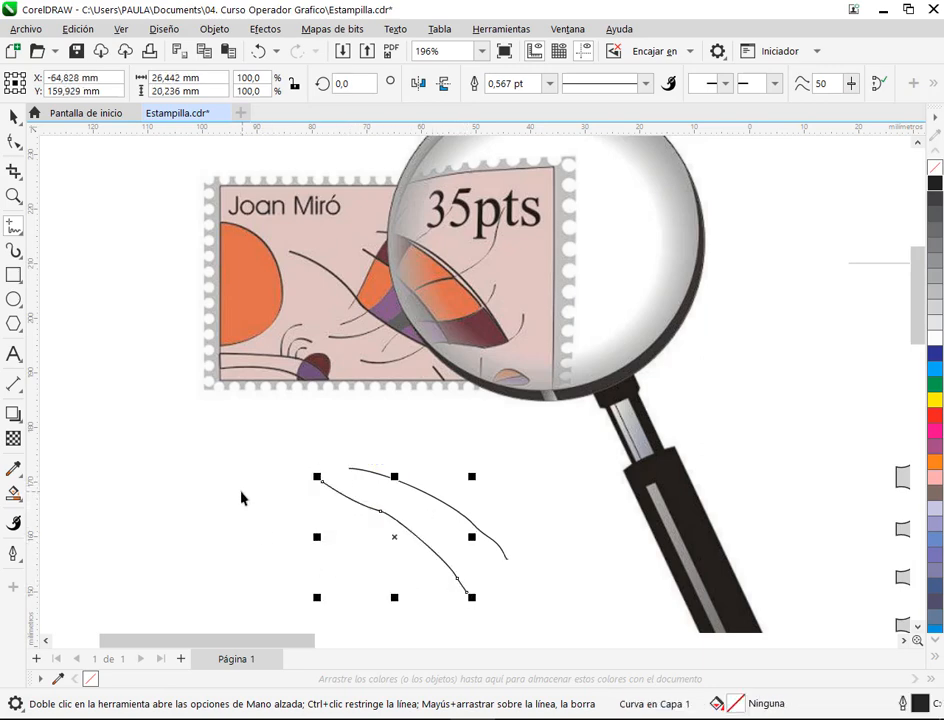
{"action": "mouse_move", "coordinate": [236, 494]}
{"action": "left_mouse_down"}
{"action": "mouse_move", "coordinate": [316, 556]}
{"action": "mouse_move", "coordinate": [392, 580]}
{"action": "mouse_move", "coordinate": [458, 617]}
{"action": "left_mouse_up"}
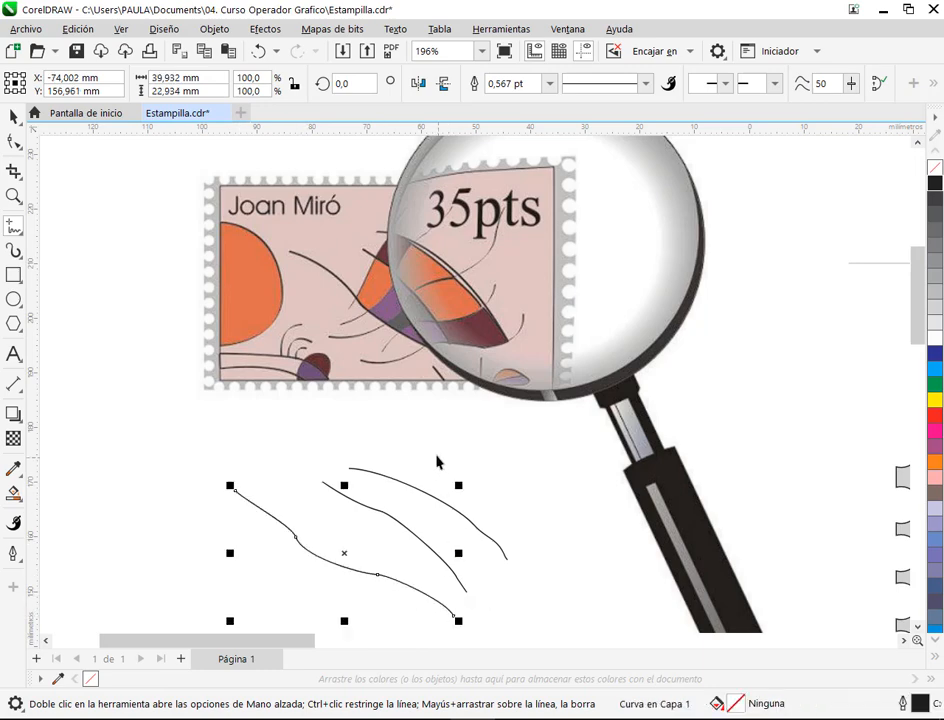
Draw five freehand curves rising across the three diagonals, with the widest about 58 × 37 mm and the lowest about 38 × 25 mm.
{"action": "mouse_move", "coordinate": [410, 438]}
{"action": "left_mouse_down"}
{"action": "mouse_move", "coordinate": [377, 459]}
{"action": "mouse_move", "coordinate": [343, 514]}
{"action": "mouse_move", "coordinate": [297, 543]}
{"action": "mouse_move", "coordinate": [272, 576]}
{"action": "left_mouse_up"}
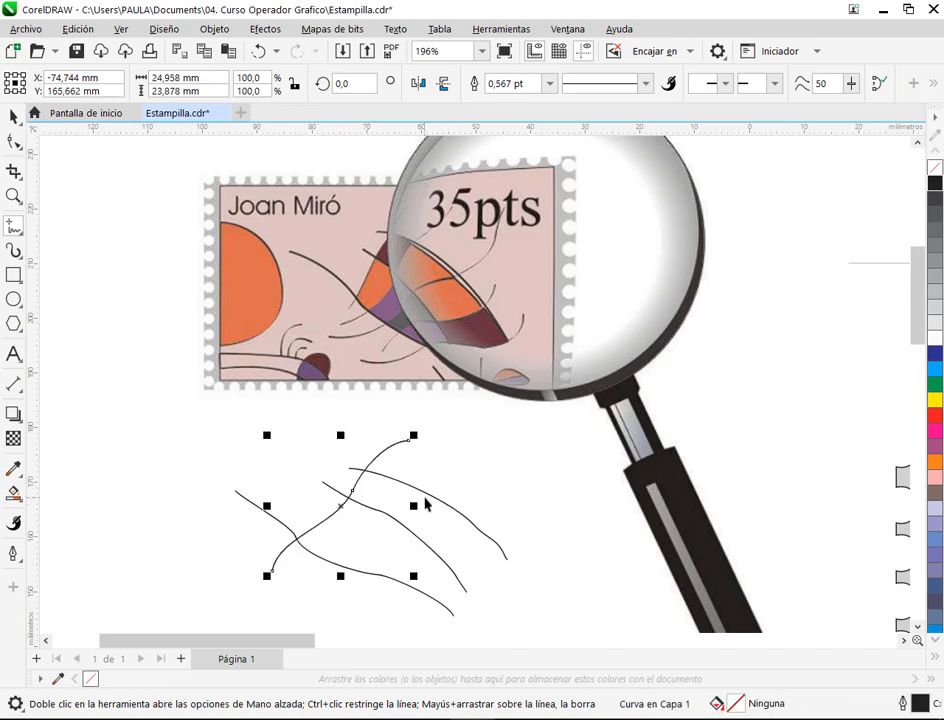
{"action": "mouse_move", "coordinate": [475, 436]}
{"action": "left_mouse_down"}
{"action": "mouse_move", "coordinate": [406, 493]}
{"action": "mouse_move", "coordinate": [343, 574]}
{"action": "mouse_move", "coordinate": [260, 603]}
{"action": "left_mouse_up"}
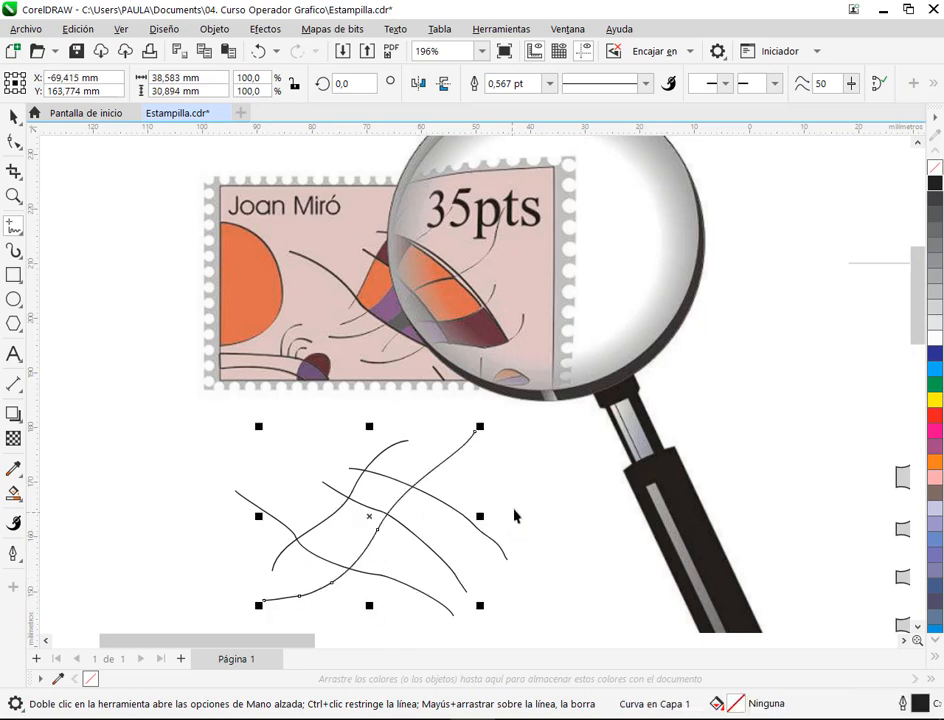
{"action": "left_click_drag", "start_coordinate": [481, 567], "coordinate": [470, 521]}
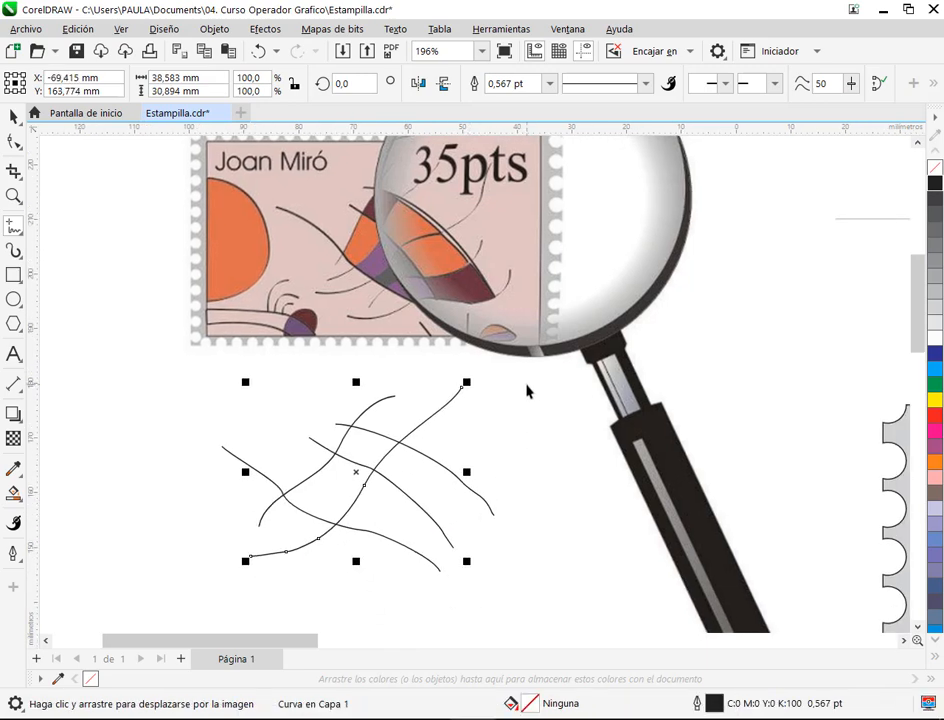
{"action": "mouse_move", "coordinate": [535, 390]}
{"action": "left_mouse_down"}
{"action": "mouse_move", "coordinate": [503, 433]}
{"action": "mouse_move", "coordinate": [389, 512]}
{"action": "mouse_move", "coordinate": [344, 570]}
{"action": "mouse_move", "coordinate": [251, 585]}
{"action": "mouse_move", "coordinate": [218, 580]}
{"action": "left_mouse_up"}
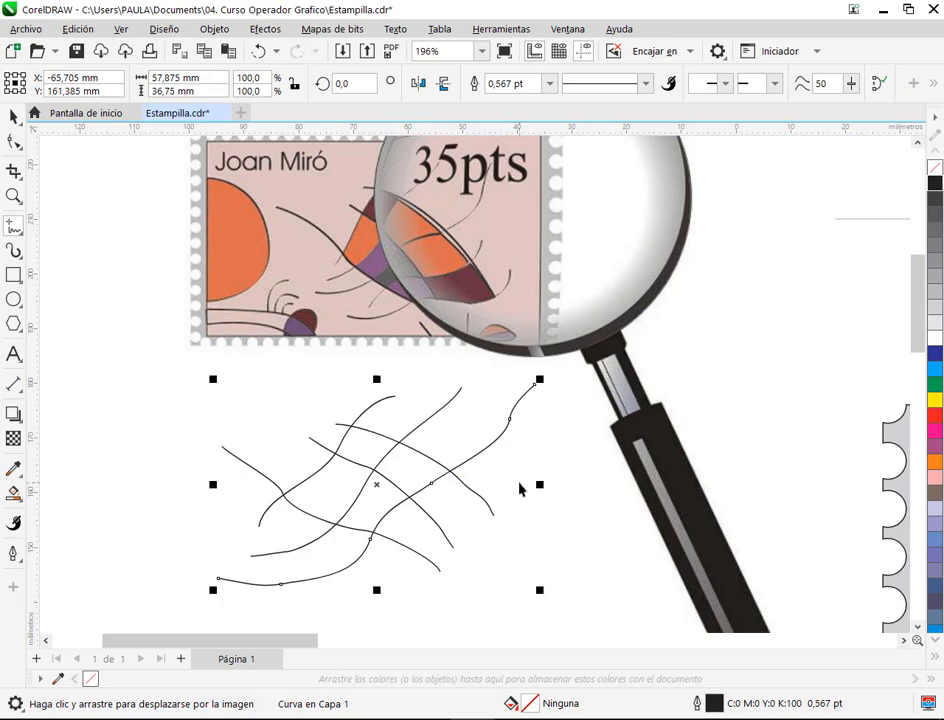
{"action": "mouse_move", "coordinate": [522, 472]}
{"action": "left_mouse_down"}
{"action": "mouse_move", "coordinate": [468, 527]}
{"action": "mouse_move", "coordinate": [407, 559]}
{"action": "mouse_move", "coordinate": [366, 614]}
{"action": "left_mouse_up"}
{"action": "mouse_move", "coordinate": [538, 507]}
{"action": "left_mouse_down"}
{"action": "mouse_move", "coordinate": [524, 536]}
{"action": "mouse_move", "coordinate": [446, 580]}
{"action": "mouse_move", "coordinate": [387, 631]}
{"action": "mouse_move", "coordinate": [331, 637]}
{"action": "left_mouse_up"}
{"action": "mouse_move", "coordinate": [552, 579]}
{"action": "left_mouse_down"}
{"action": "mouse_move", "coordinate": [586, 531]}
{"action": "mouse_move", "coordinate": [580, 518]}
{"action": "left_mouse_up"}
Round the lowest of the three diagonals by lengthening the curve handles at its two inner nodes.
{"action": "left_click", "coordinate": [10, 142]}
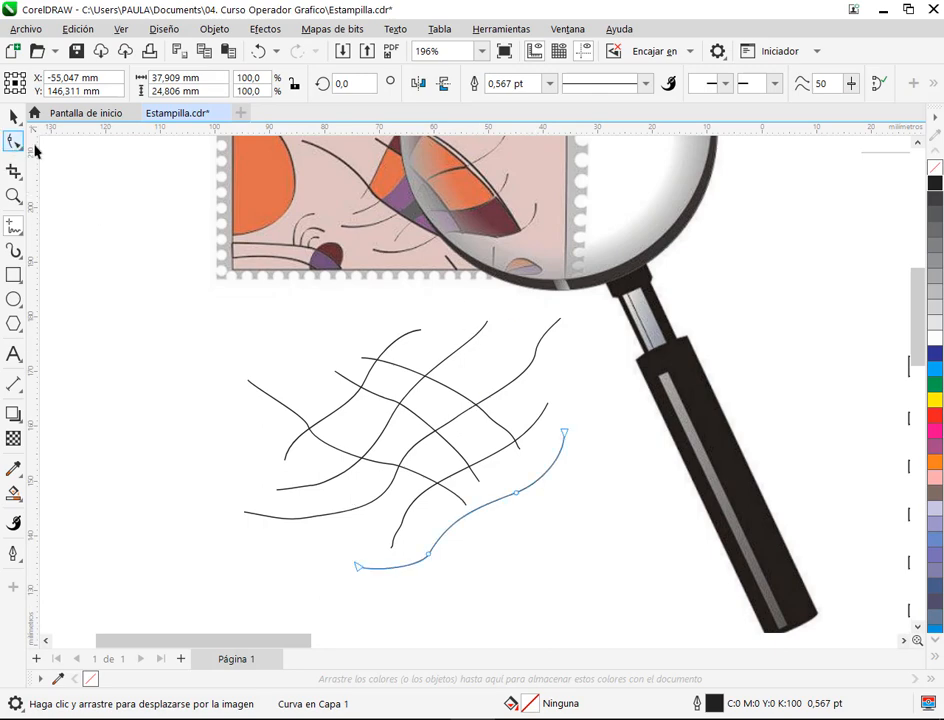
{"action": "left_click_drag", "start_coordinate": [455, 465], "coordinate": [461, 540]}
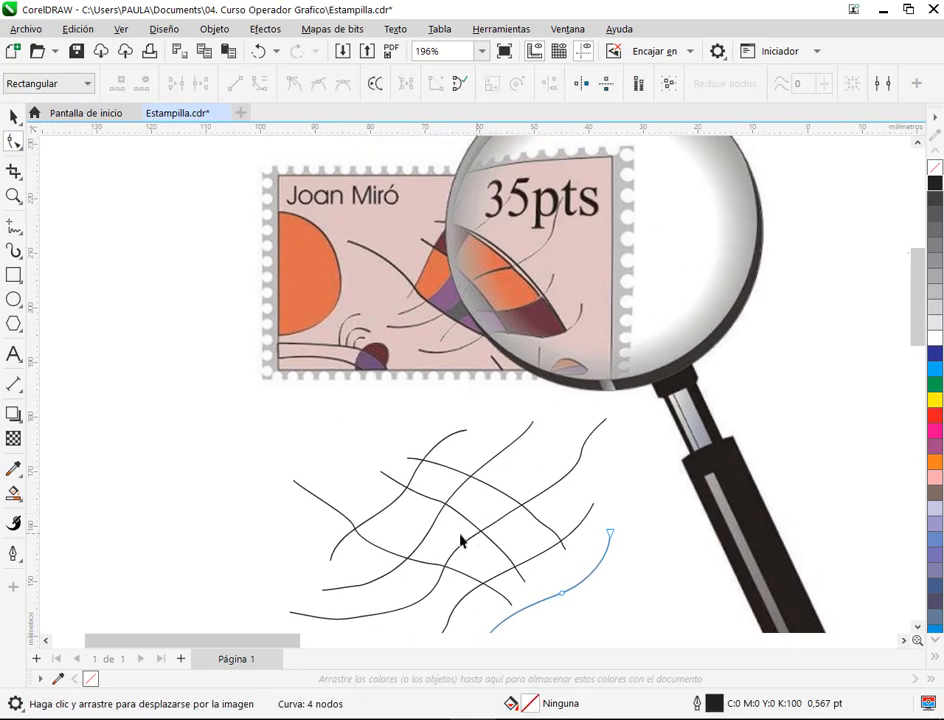
{"action": "left_click", "coordinate": [374, 516]}
{"action": "left_click", "coordinate": [325, 510]}
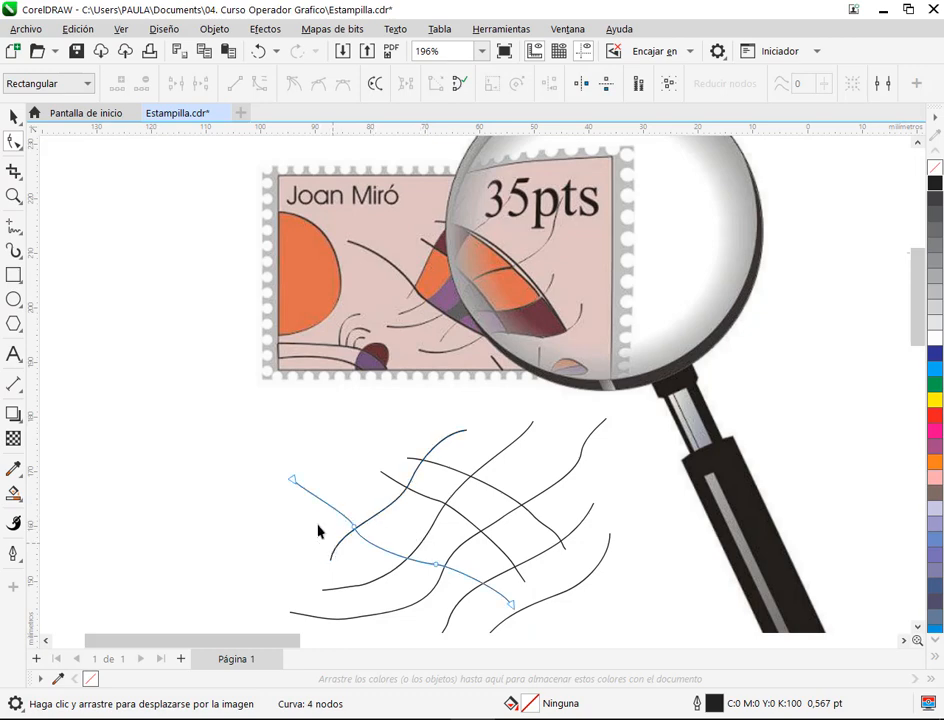
{"action": "left_click", "coordinate": [351, 524]}
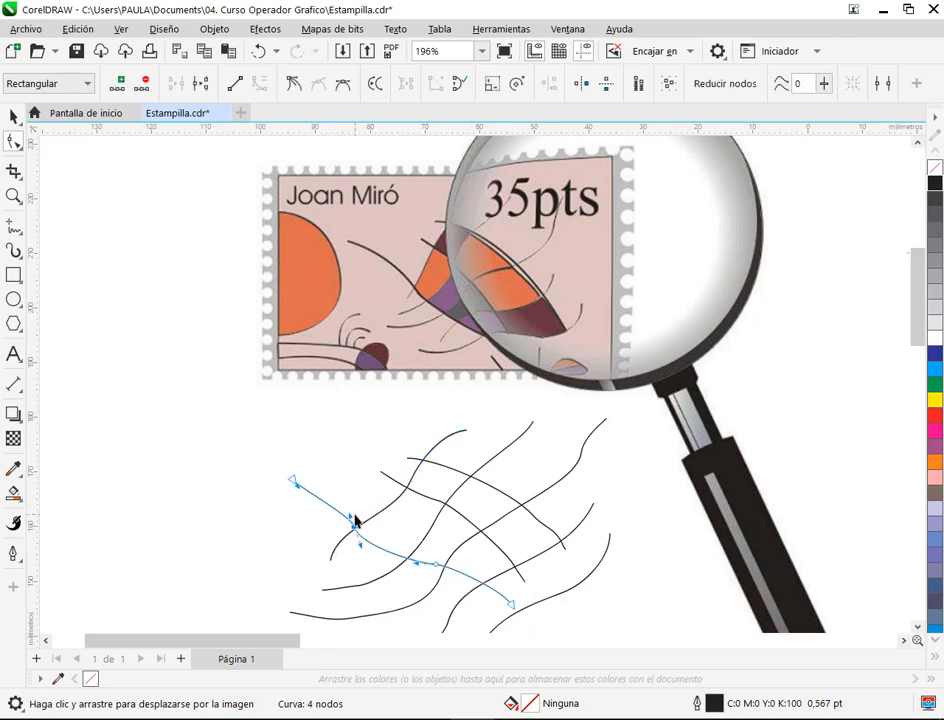
{"action": "left_click_drag", "start_coordinate": [350, 520], "coordinate": [339, 494]}
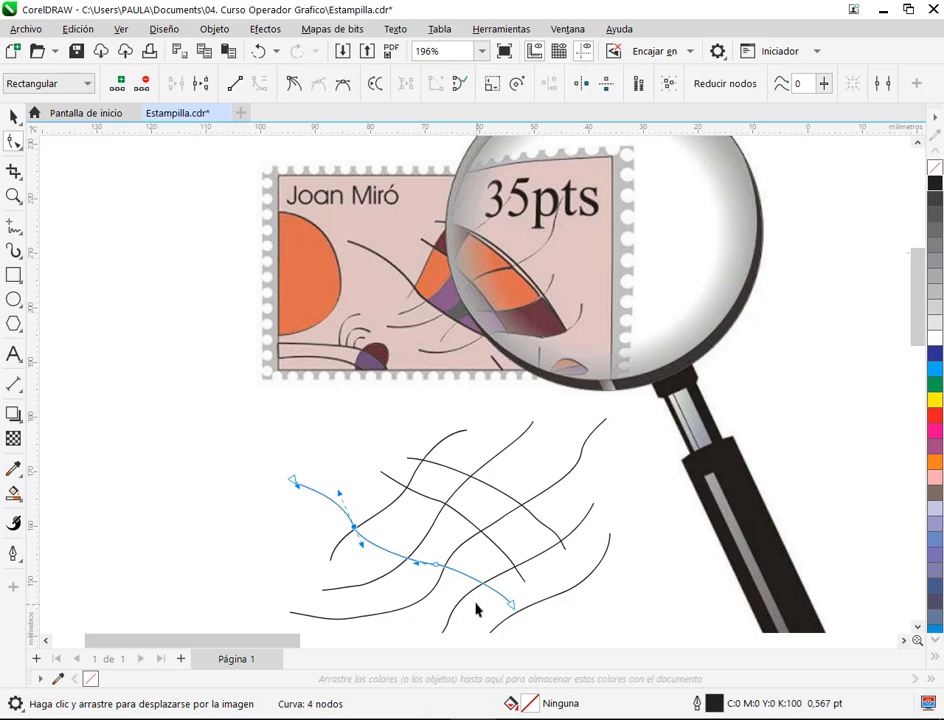
{"action": "left_click", "coordinate": [436, 566]}
{"action": "mouse_move", "coordinate": [450, 571]}
{"action": "left_mouse_down"}
{"action": "mouse_move", "coordinate": [461, 558]}
{"action": "mouse_move", "coordinate": [468, 566]}
{"action": "left_mouse_up"}
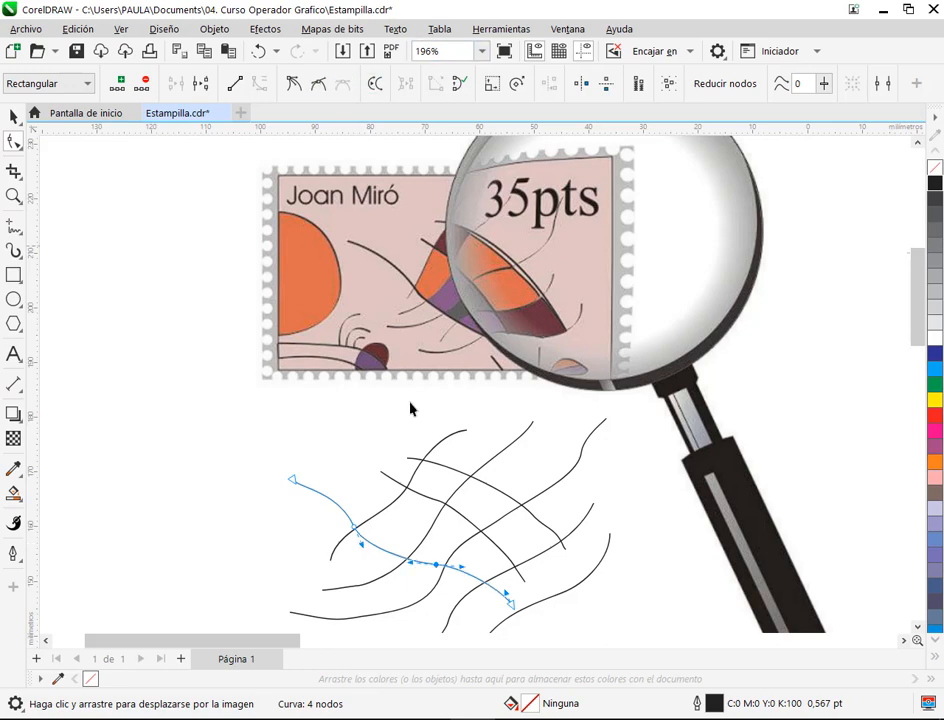
Make the lowest diagonal's upper inner node symmetrical, adjust its handles and extend the curve's lower end into a steeper bend.
{"action": "left_click", "coordinate": [353, 527]}
{"action": "left_click", "coordinate": [343, 84]}
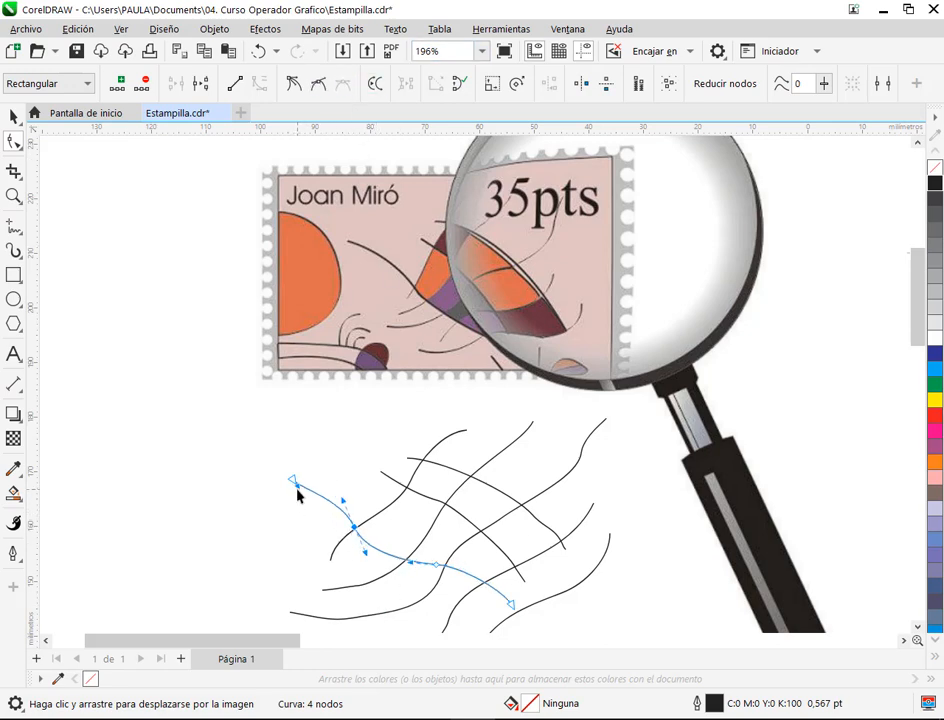
{"action": "left_click_drag", "start_coordinate": [345, 500], "coordinate": [371, 551]}
{"action": "left_click", "coordinate": [364, 550]}
{"action": "left_click_drag", "start_coordinate": [543, 589], "coordinate": [481, 502]}
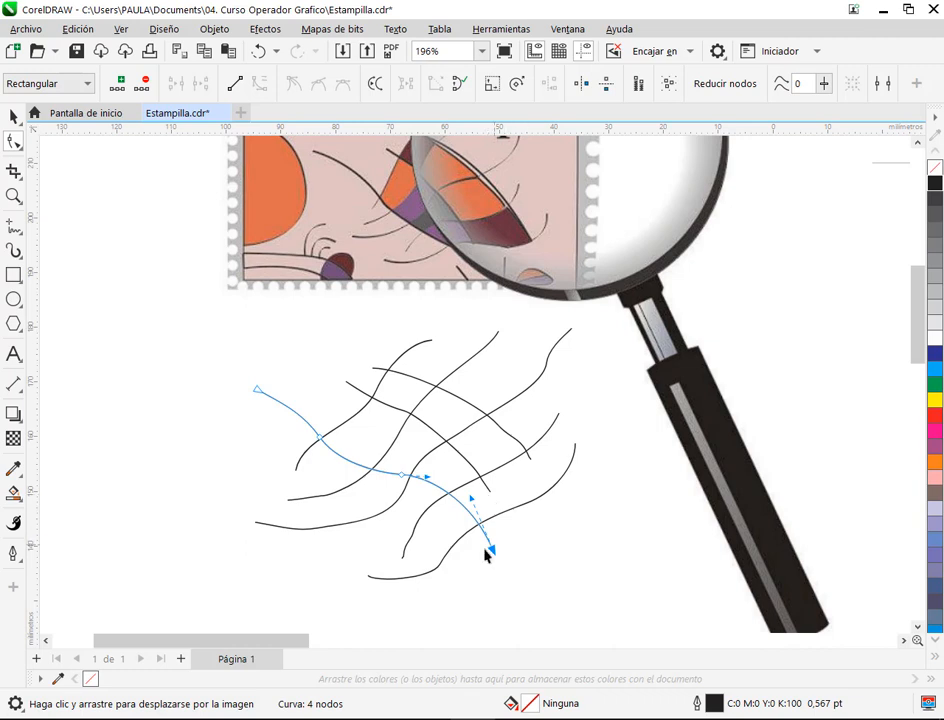
Extend the lower end of the bottommost crossing curve outward and smooth its bend with a symmetrical inner node.
{"action": "left_click", "coordinate": [436, 579]}
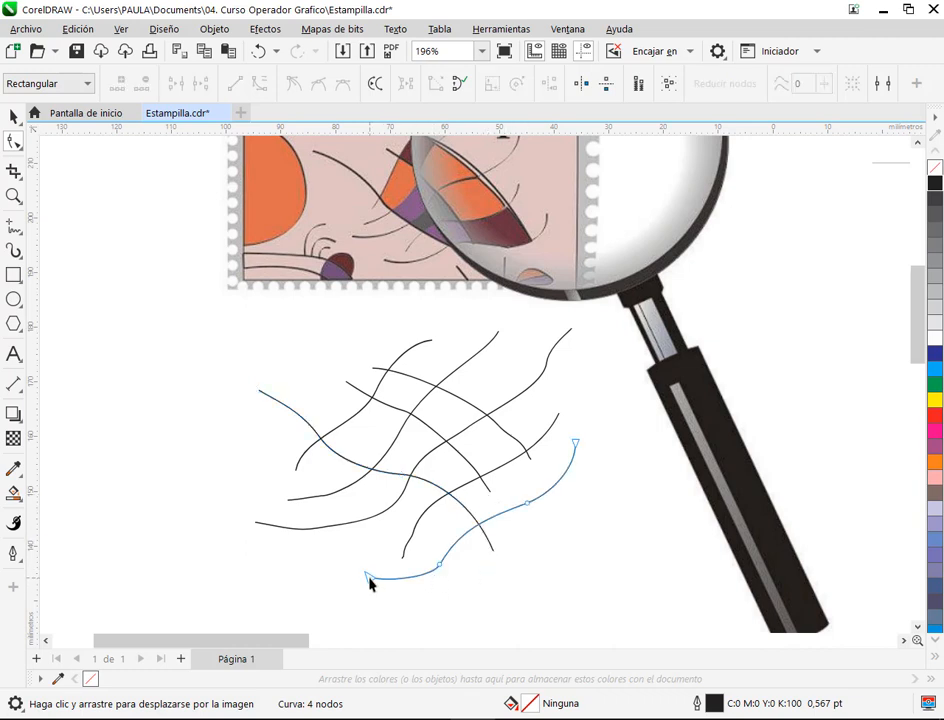
{"action": "left_click_drag", "start_coordinate": [368, 578], "coordinate": [343, 575]}
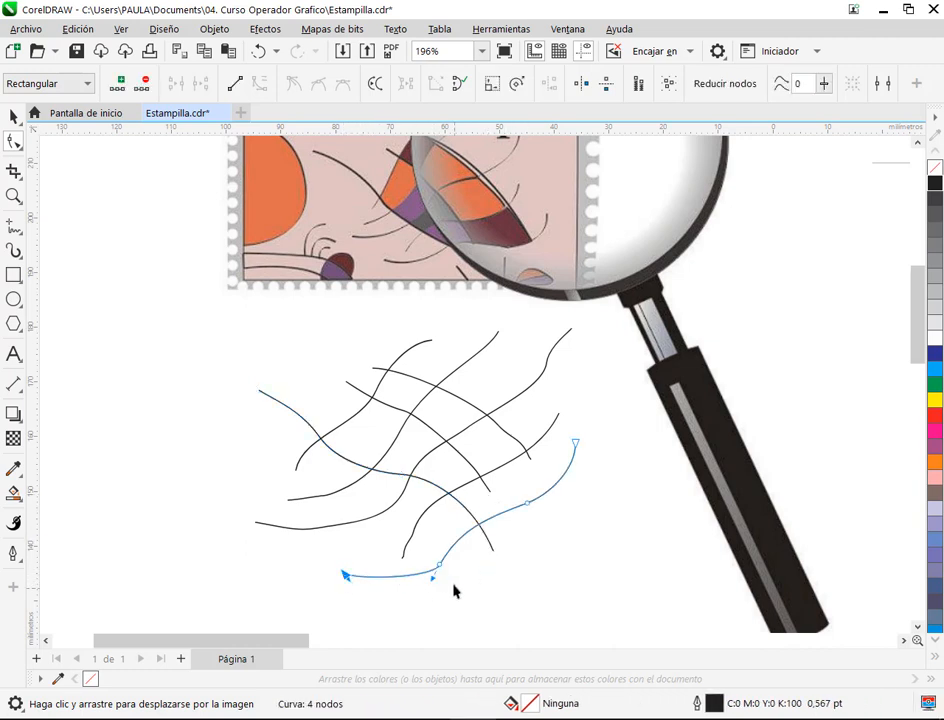
{"action": "left_click", "coordinate": [441, 566]}
{"action": "left_click", "coordinate": [342, 84]}
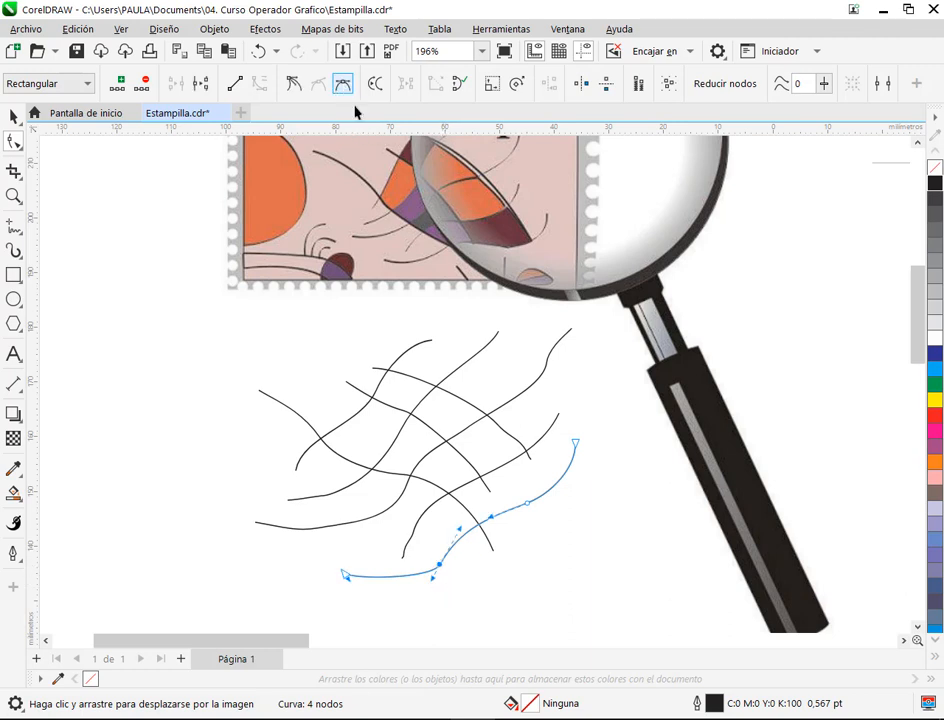
{"action": "mouse_move", "coordinate": [421, 592]}
{"action": "left_mouse_down"}
{"action": "mouse_move", "coordinate": [415, 605]}
{"action": "mouse_move", "coordinate": [424, 590]}
{"action": "left_mouse_up"}
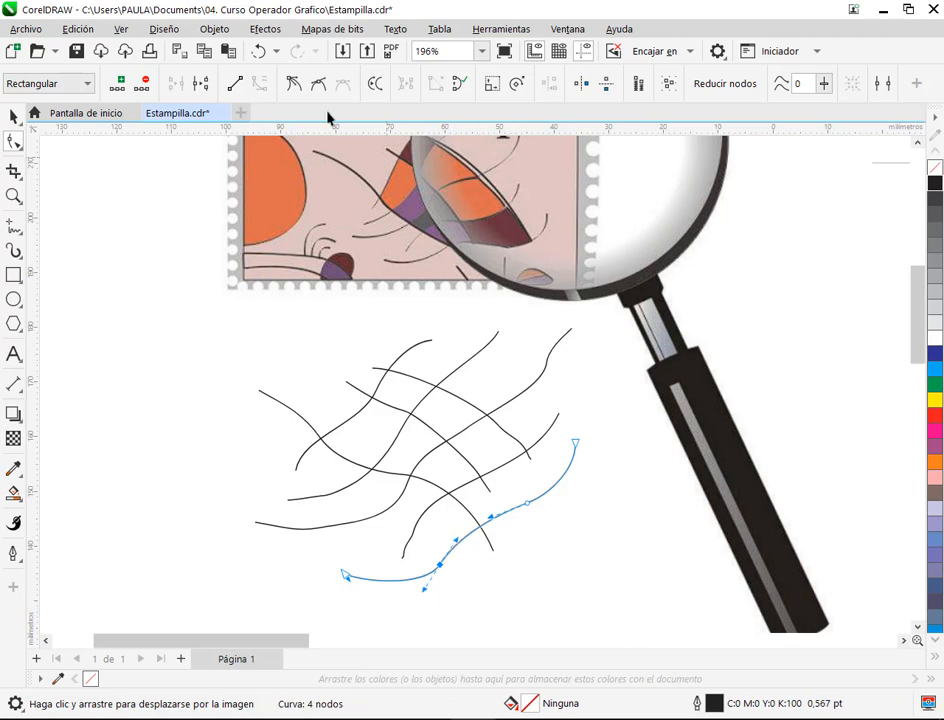
{"action": "left_click", "coordinate": [527, 505]}
Lengthen the middle diagonal at its lower end, remove the inner node nearest that end and bow the segment outward.
{"action": "left_click_drag", "start_coordinate": [529, 505], "coordinate": [507, 534]}
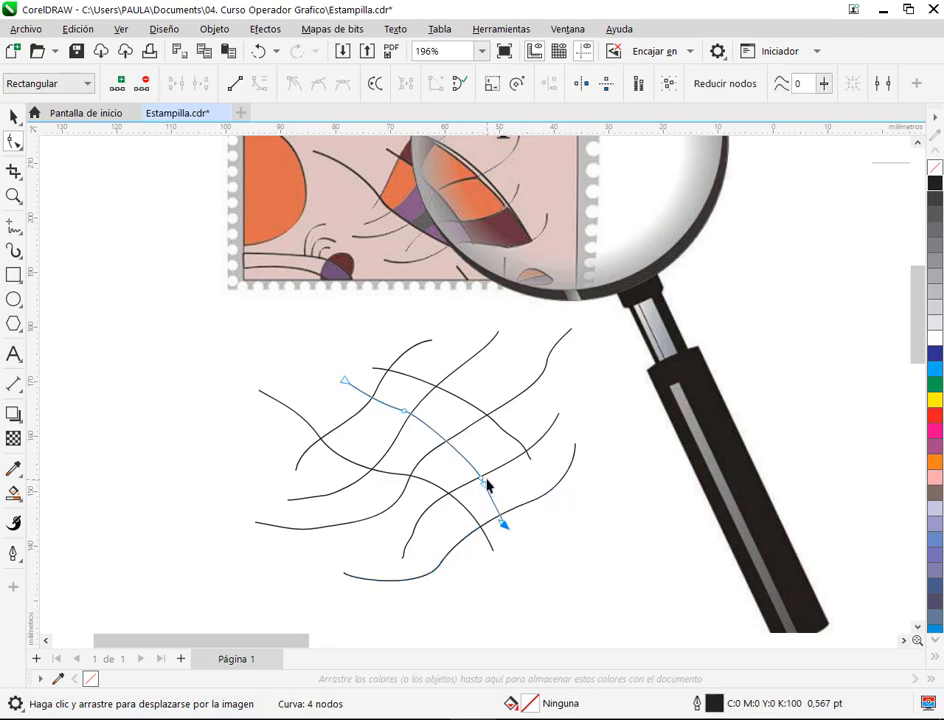
{"action": "double_click", "coordinate": [483, 483]}
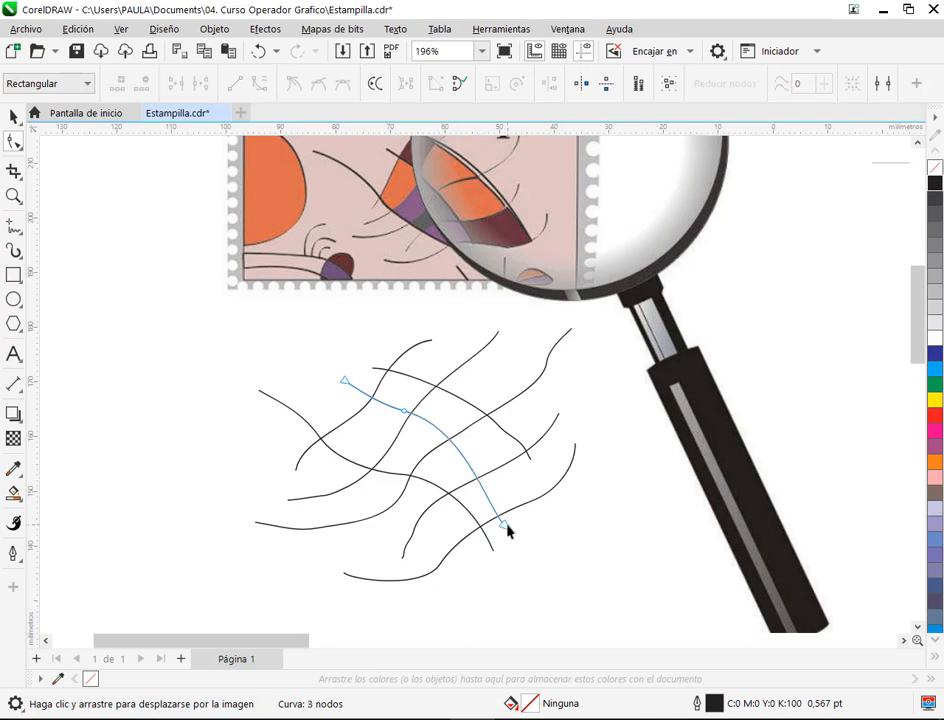
{"action": "left_click_drag", "start_coordinate": [507, 532], "coordinate": [490, 471]}
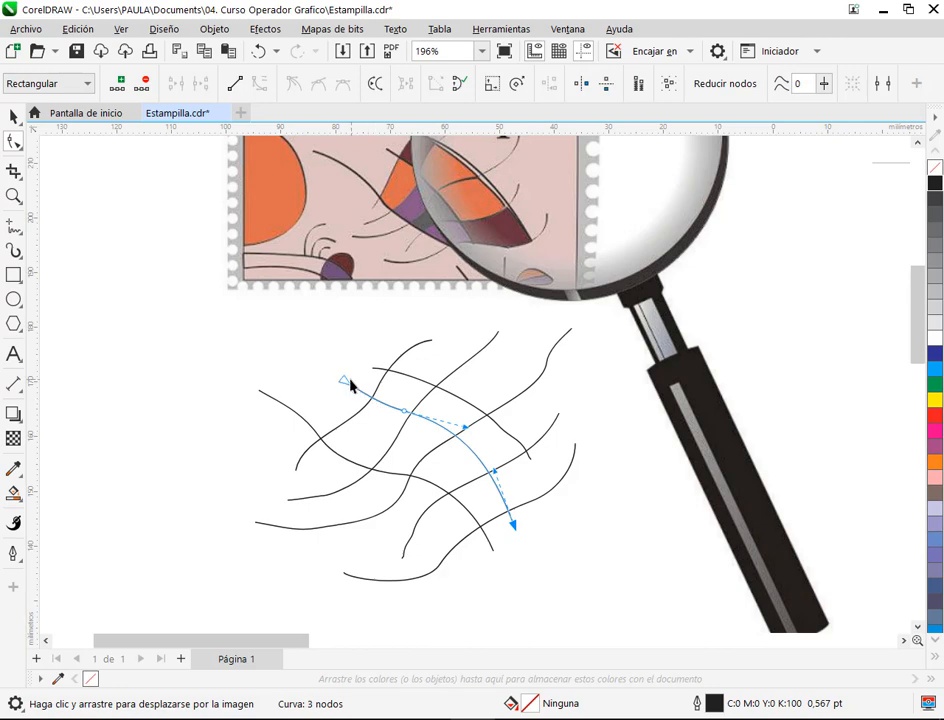
{"action": "left_click_drag", "start_coordinate": [347, 388], "coordinate": [316, 432]}
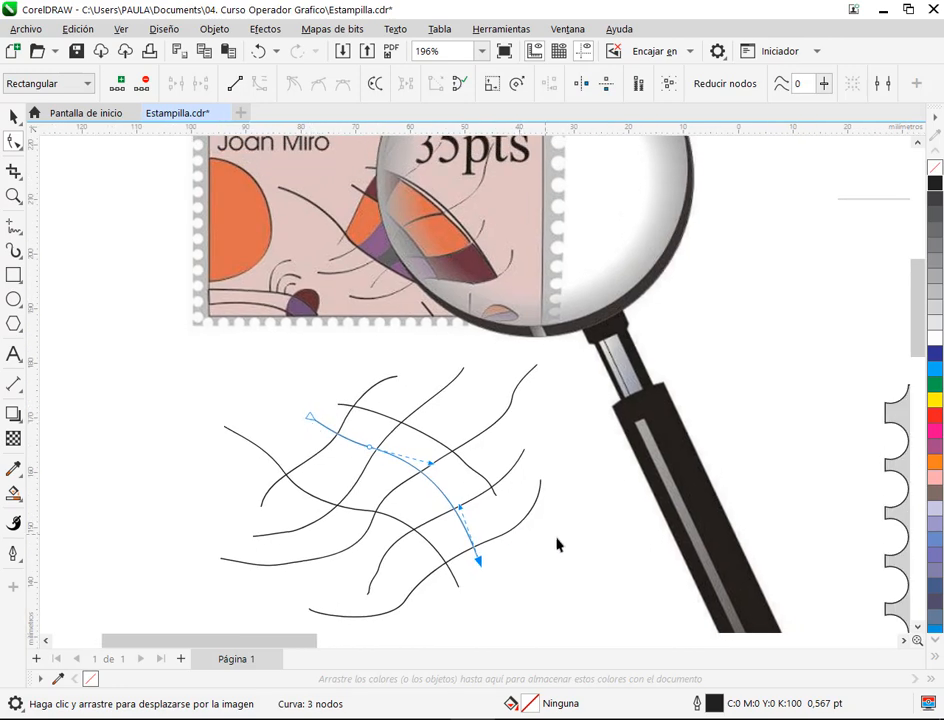
Simplify the second-lowest crossing curve by removing its inner nodes, and select its lower end node for reshaping.
{"action": "left_click", "coordinate": [367, 600]}
{"action": "double_click", "coordinate": [369, 593]}
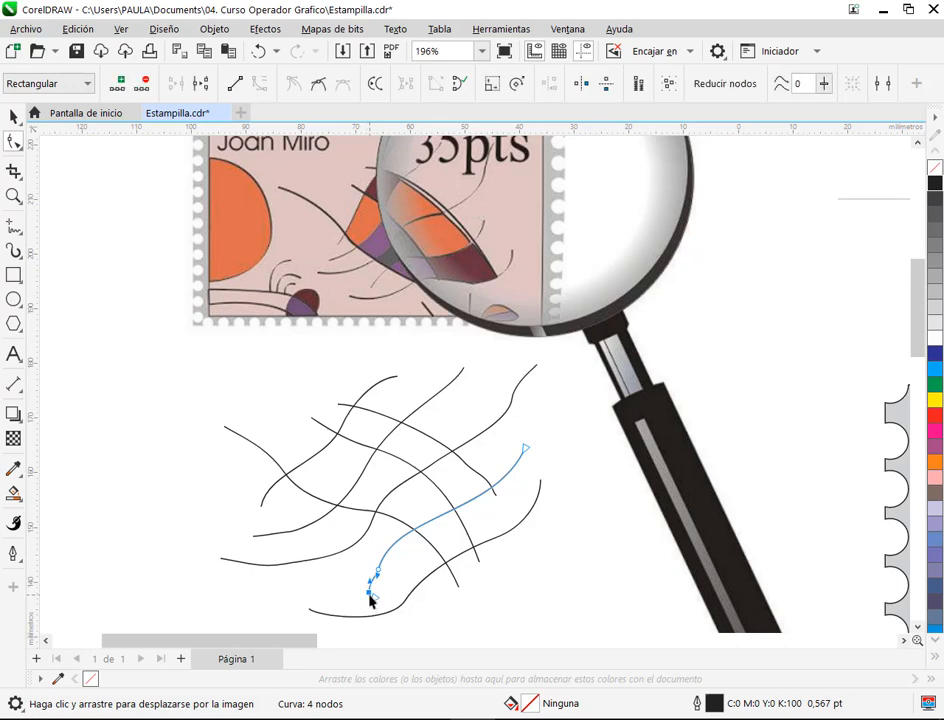
{"action": "double_click", "coordinate": [378, 570]}
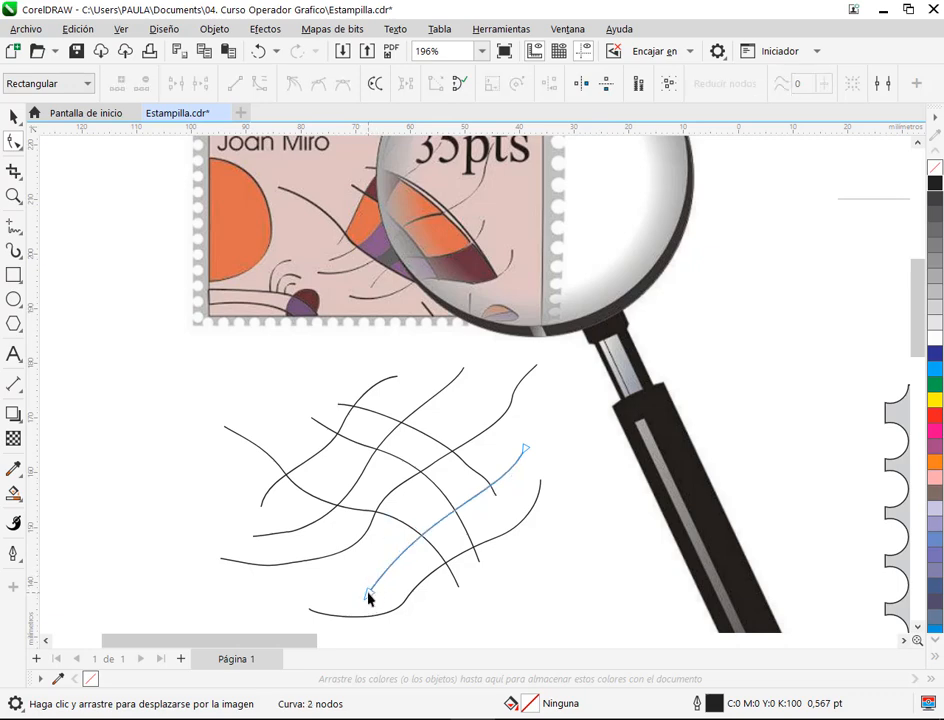
{"action": "left_click", "coordinate": [368, 594]}
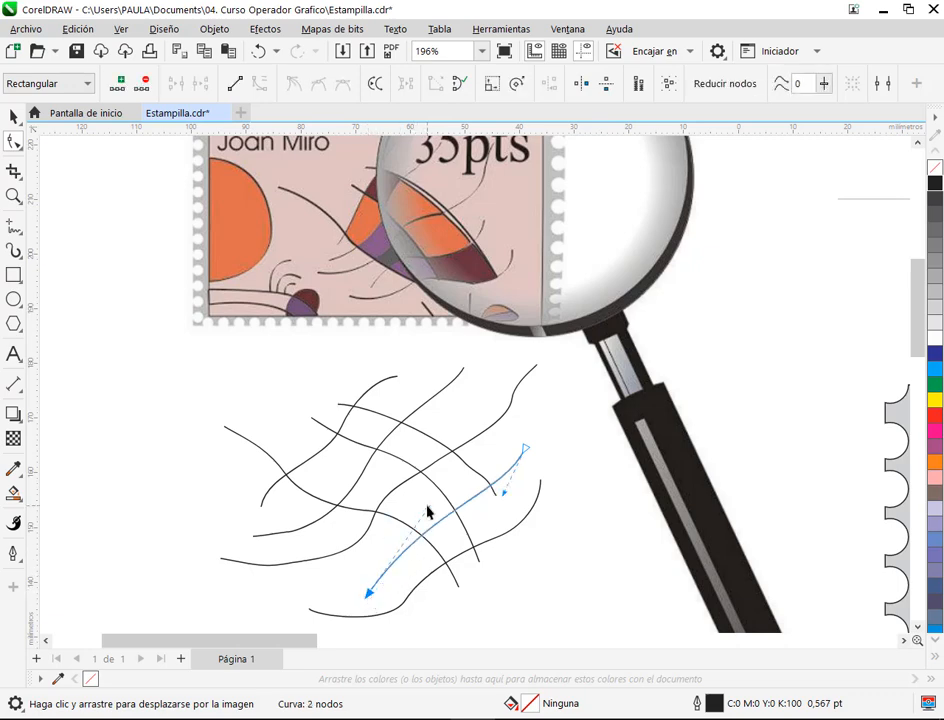
Bow the short ascending curve upward, and delete the two inner nodes of the uppermost descending curve below the stamp.
{"action": "left_click_drag", "start_coordinate": [425, 511], "coordinate": [414, 477]}
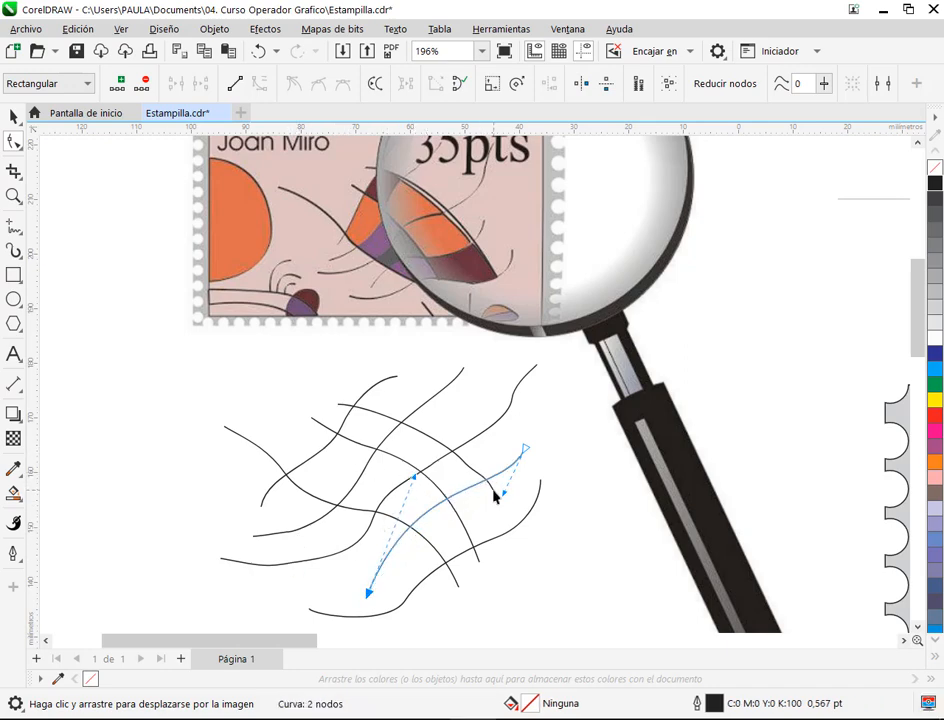
{"action": "scroll", "coordinate": [494, 496], "scroll_direction": "up", "scroll_amount": 4}
{"action": "left_click", "coordinate": [383, 372]}
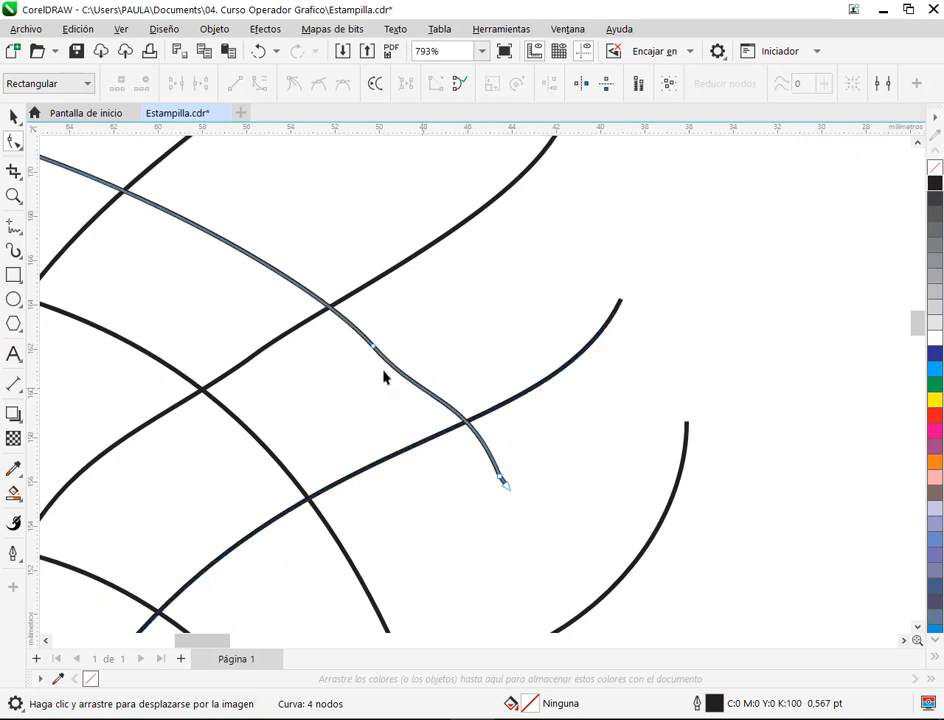
{"action": "left_click", "coordinate": [500, 478]}
{"action": "key", "text": "Delete"}
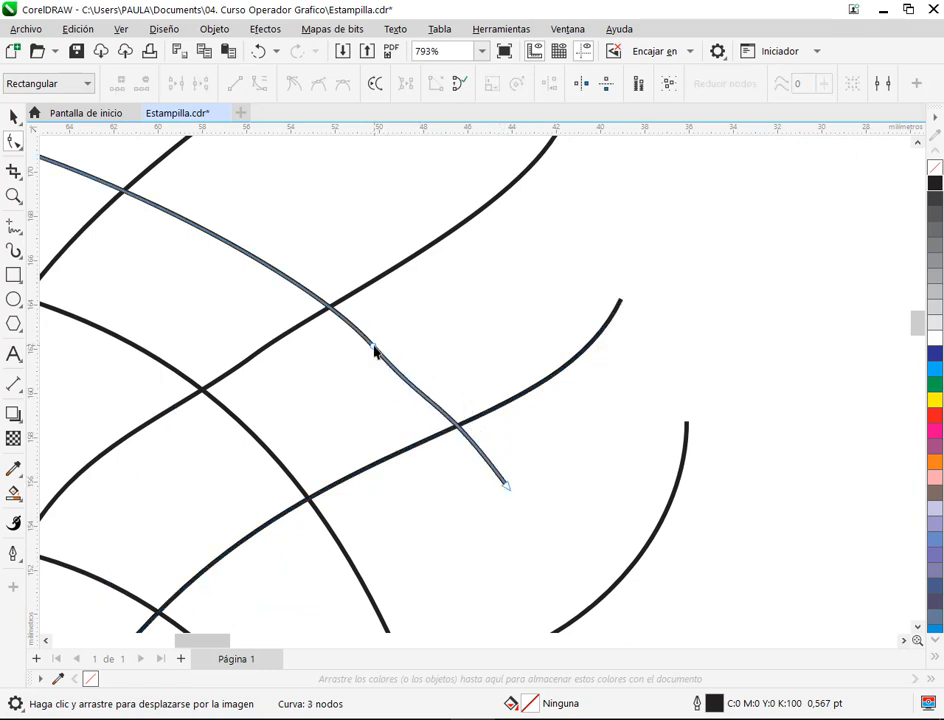
{"action": "left_click", "coordinate": [374, 351]}
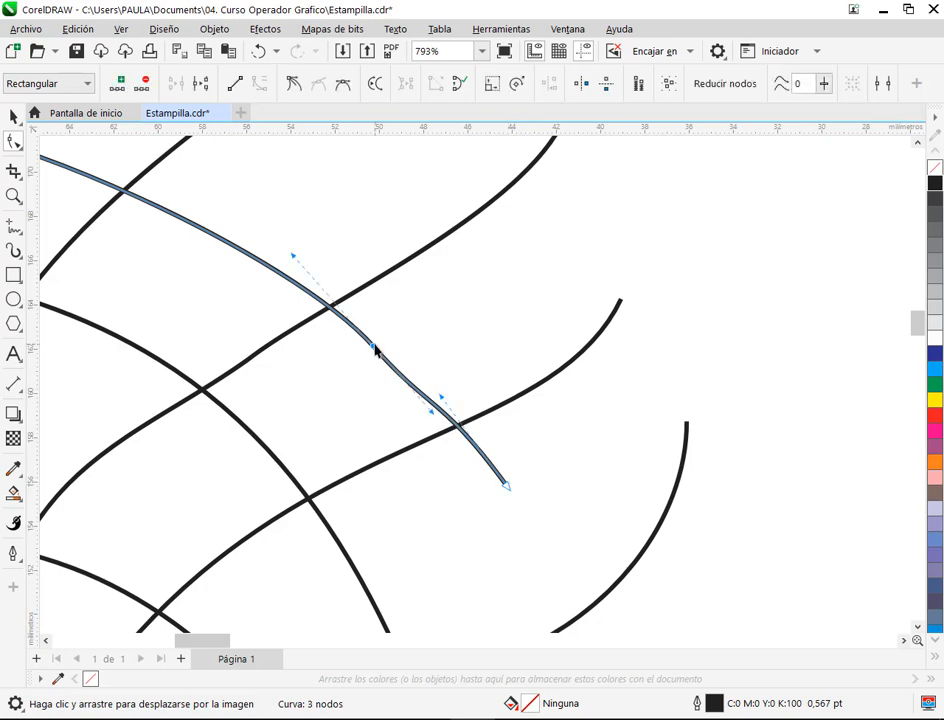
{"action": "key", "text": "Delete"}
{"action": "scroll", "coordinate": [512, 443], "scroll_direction": "down", "scroll_amount": 3}
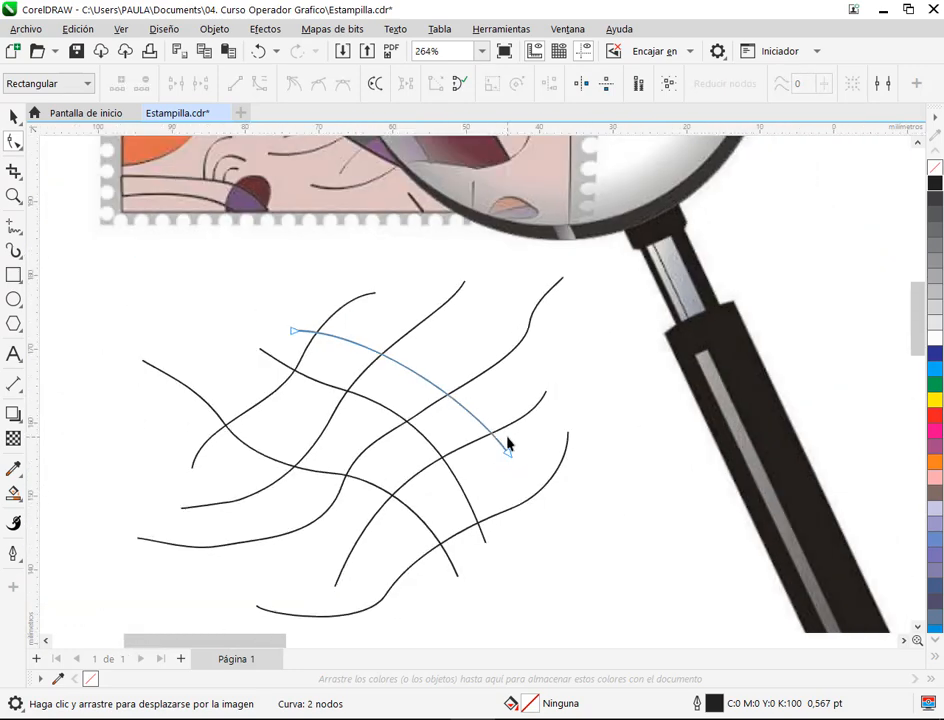
{"action": "scroll", "coordinate": [507, 443], "scroll_direction": "down", "scroll_amount": 2}
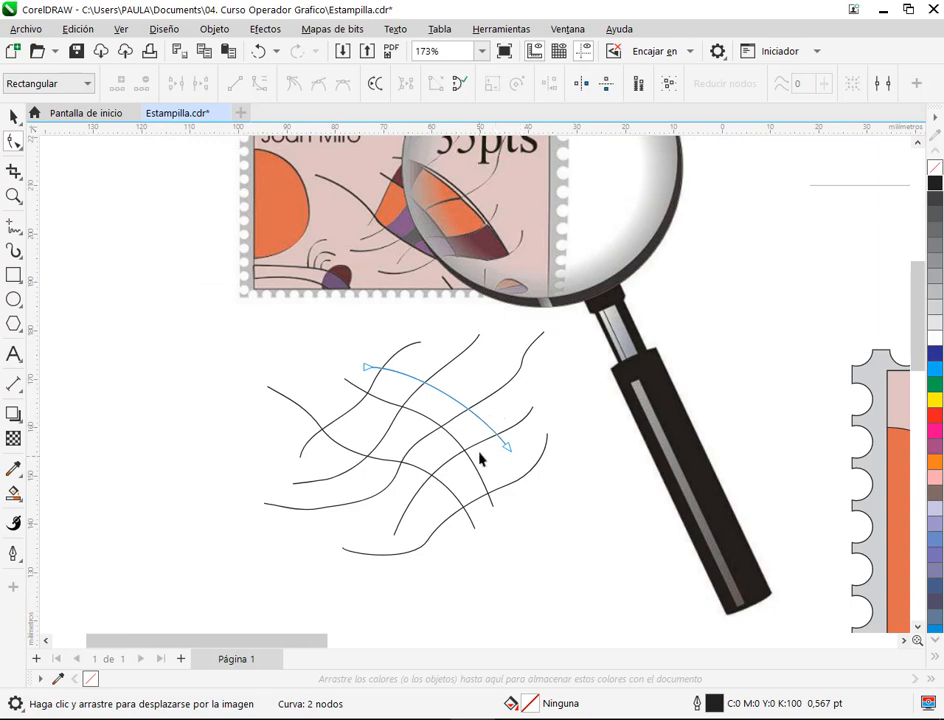
Move the short ascending curve's upper end node inward and adjust its handle so the tip bends more steeply.
{"action": "scroll", "coordinate": [481, 459], "scroll_direction": "up", "scroll_amount": 1}
{"action": "scroll", "coordinate": [558, 474], "scroll_direction": "up", "scroll_amount": 2}
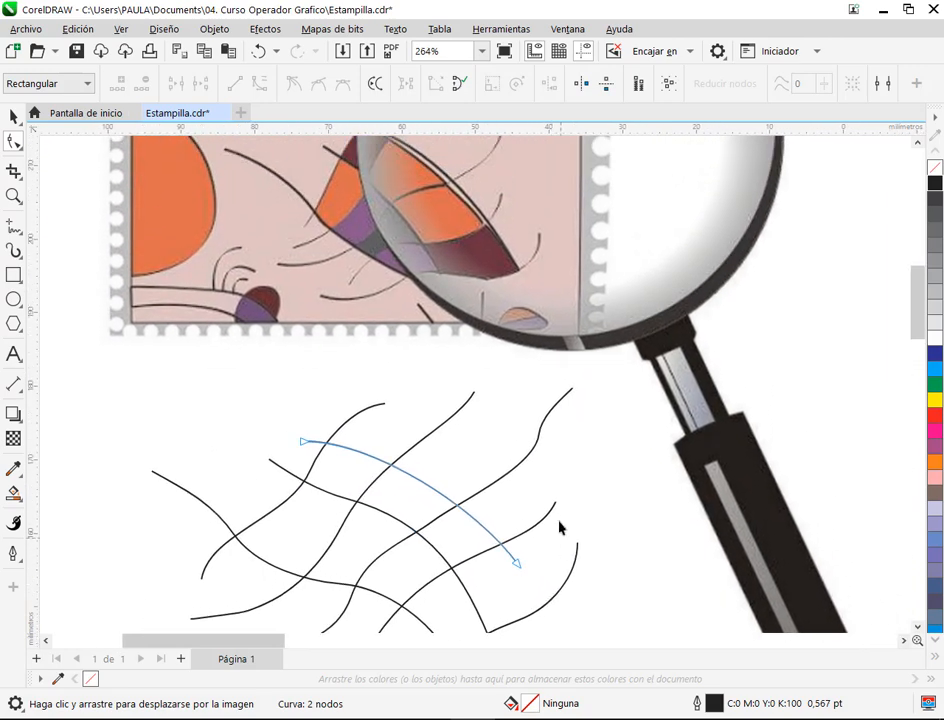
{"action": "left_click", "coordinate": [556, 503]}
{"action": "left_click_drag", "start_coordinate": [557, 502], "coordinate": [529, 500]}
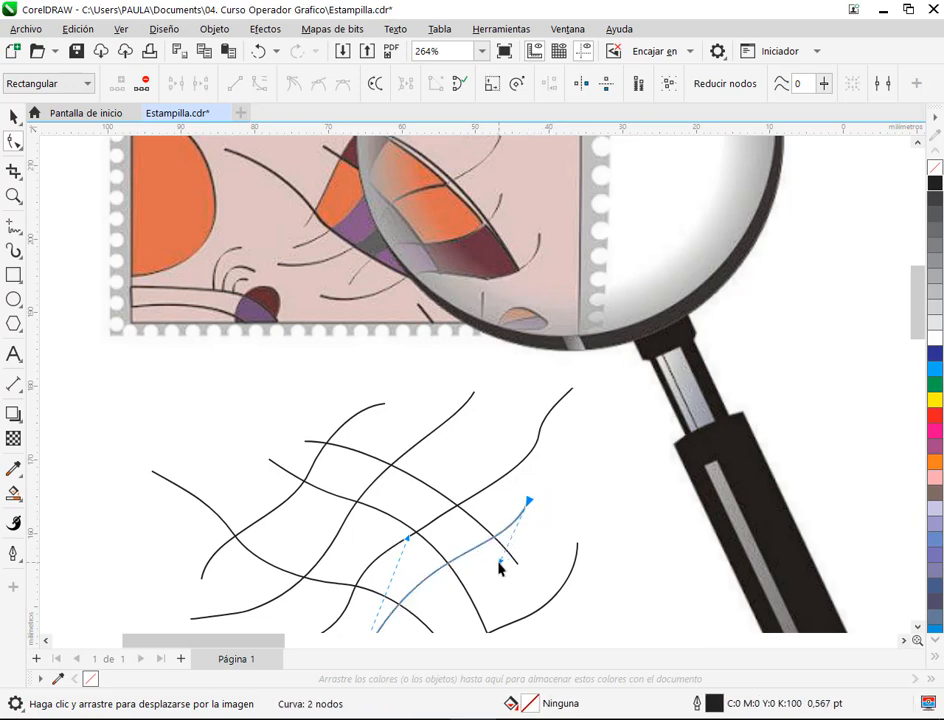
{"action": "mouse_move", "coordinate": [502, 566]}
{"action": "left_mouse_down"}
{"action": "mouse_move", "coordinate": [522, 584]}
{"action": "mouse_move", "coordinate": [565, 527]}
{"action": "mouse_move", "coordinate": [516, 565]}
{"action": "left_mouse_up"}
{"action": "scroll", "coordinate": [566, 530], "scroll_direction": "down", "scroll_amount": 2}
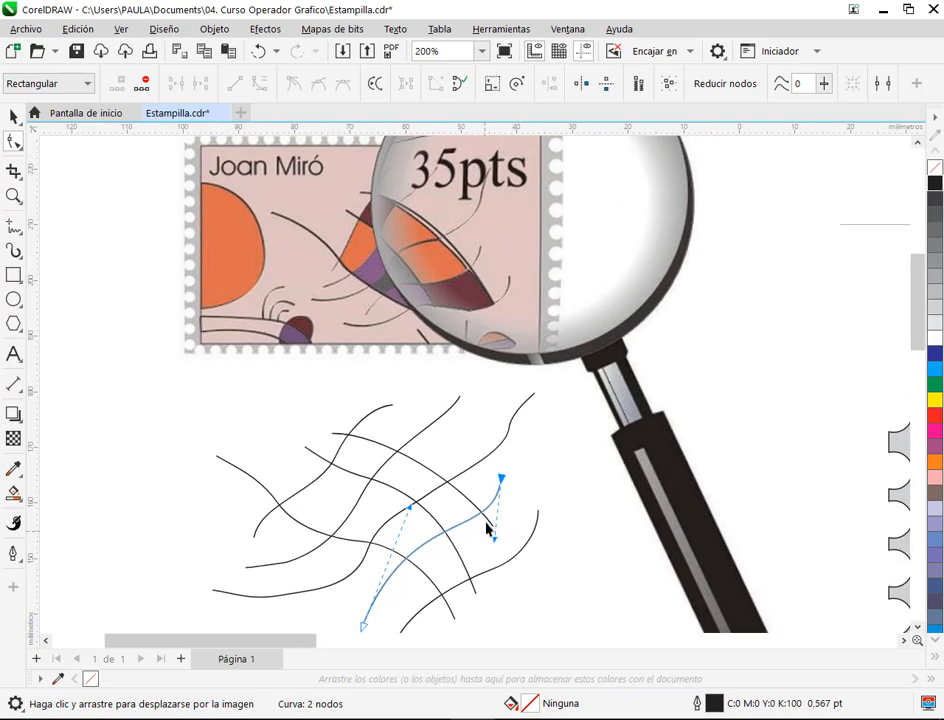
Extend the uppermost descending curve's lower end until it crosses the lowest ascending curve, and adjust its bend.
{"action": "left_click", "coordinate": [487, 519]}
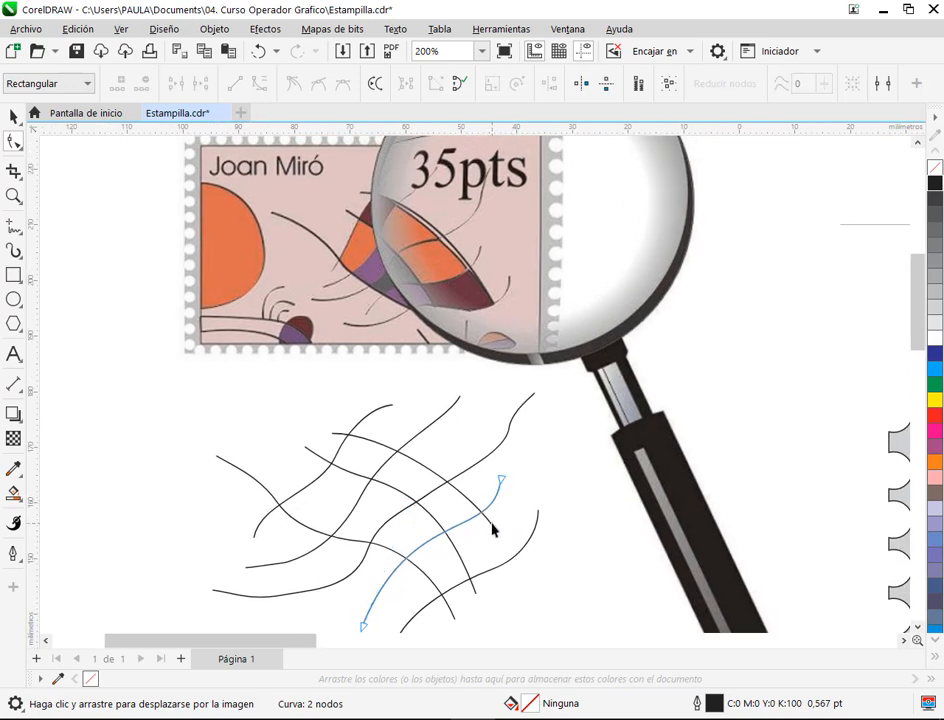
{"action": "left_click", "coordinate": [493, 530]}
{"action": "left_click_drag", "start_coordinate": [495, 528], "coordinate": [460, 460]}
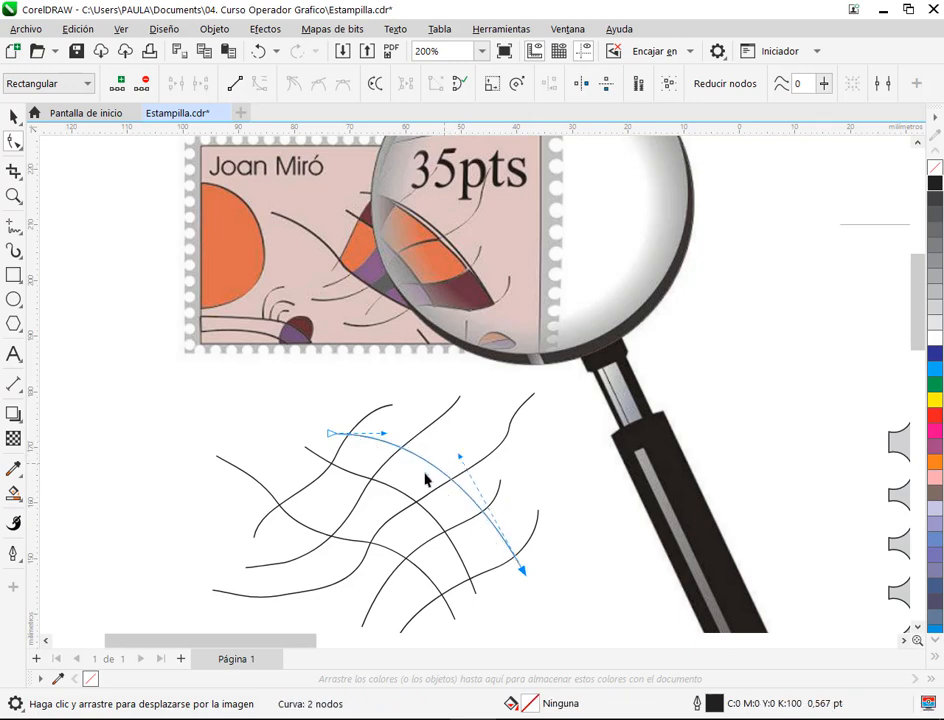
Shorten the leftmost ascending curve's lower end so it stops just past the descending curve, and straighten its final segment.
{"action": "left_click", "coordinate": [337, 488]}
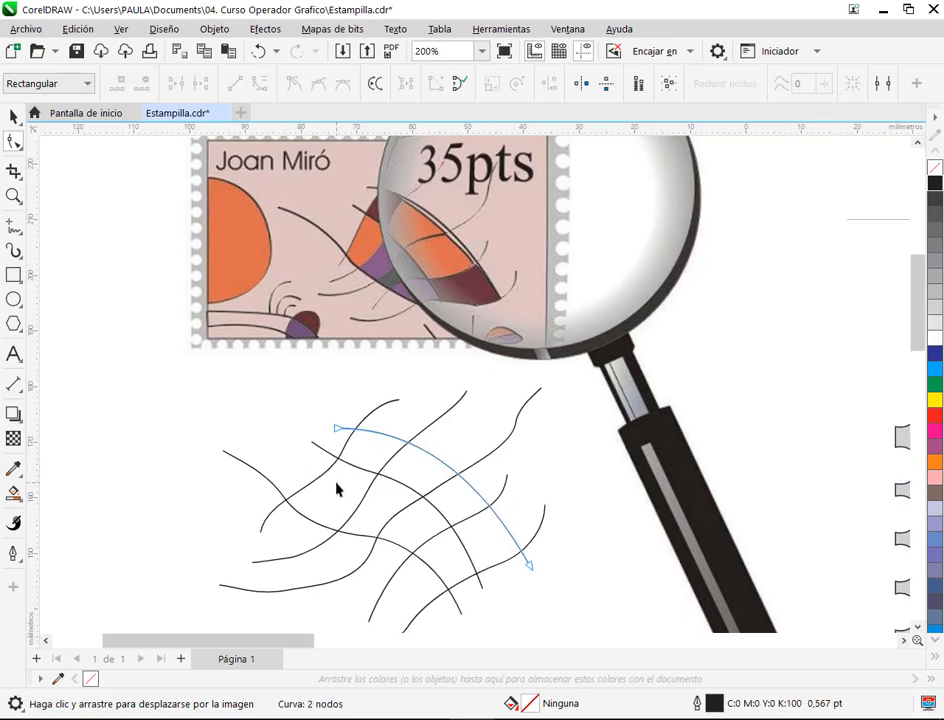
{"action": "left_click", "coordinate": [283, 507]}
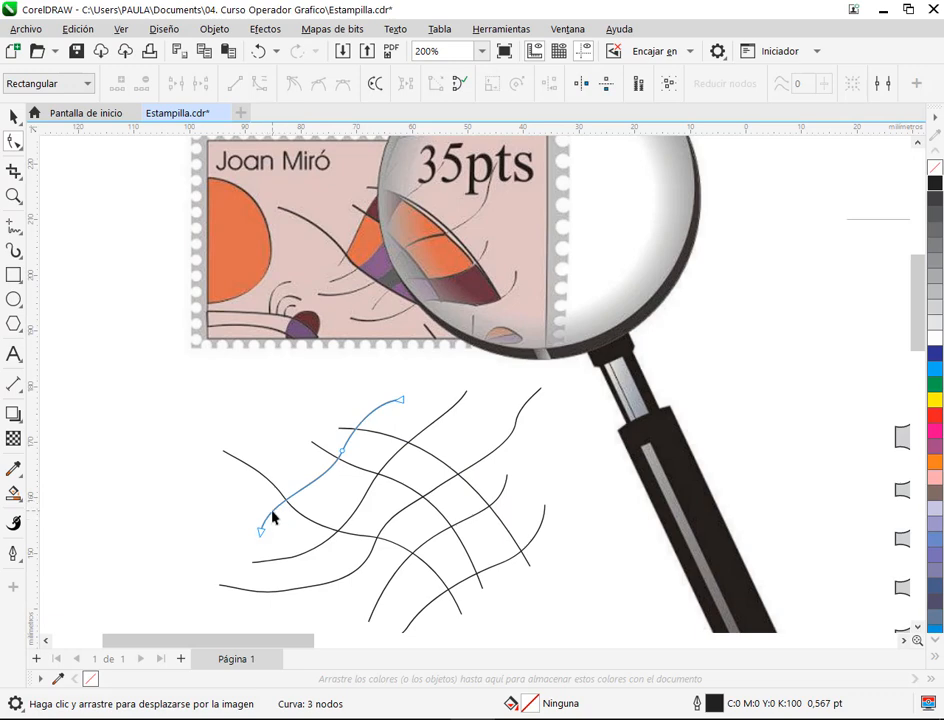
{"action": "double_click", "coordinate": [272, 511]}
{"action": "double_click", "coordinate": [261, 533]}
{"action": "left_click", "coordinate": [274, 512]}
{"action": "left_click_drag", "start_coordinate": [290, 497], "coordinate": [294, 493]}
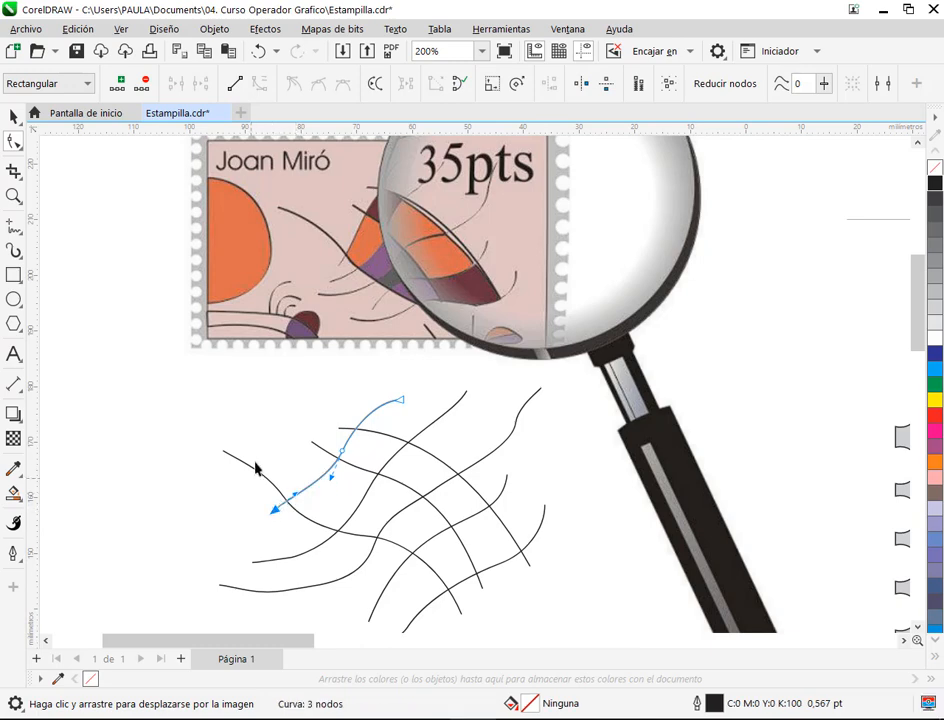
Delete the two extra nodes near the lower end of the second ascending curve from the left.
{"action": "left_click", "coordinate": [248, 473]}
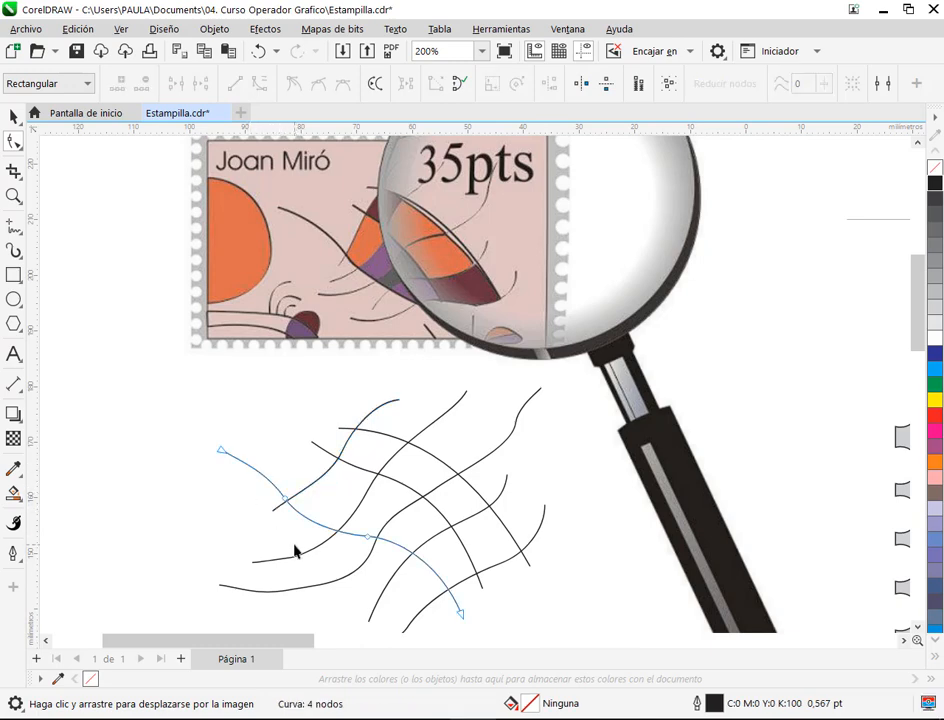
{"action": "scroll", "coordinate": [285, 505], "scroll_direction": "down", "scroll_amount": 1}
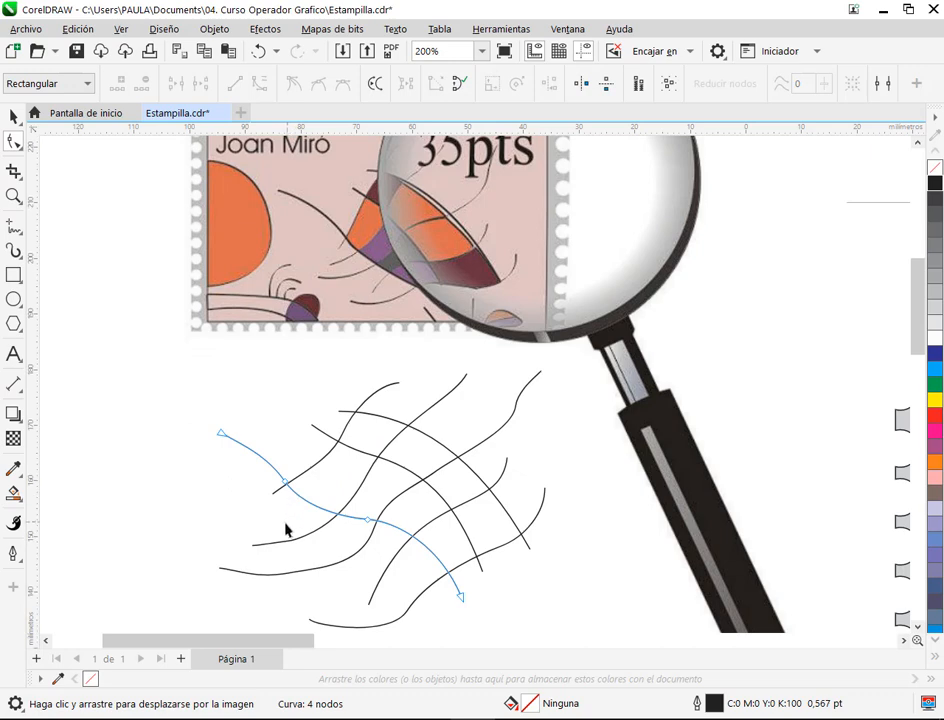
{"action": "key", "text": "Tab"}
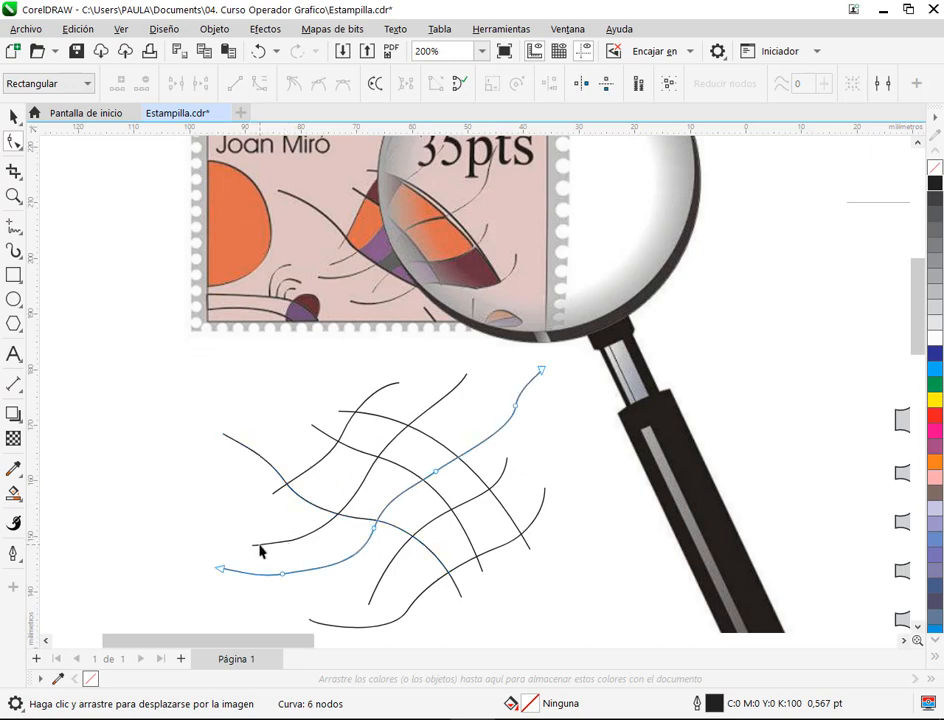
{"action": "left_click", "coordinate": [259, 549]}
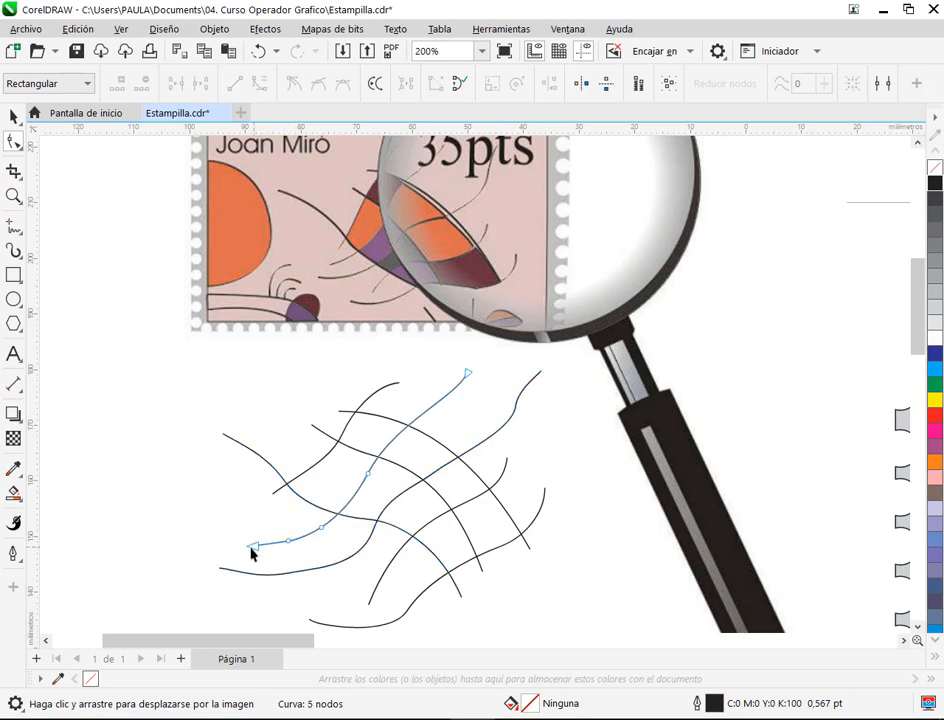
{"action": "double_click", "coordinate": [321, 530]}
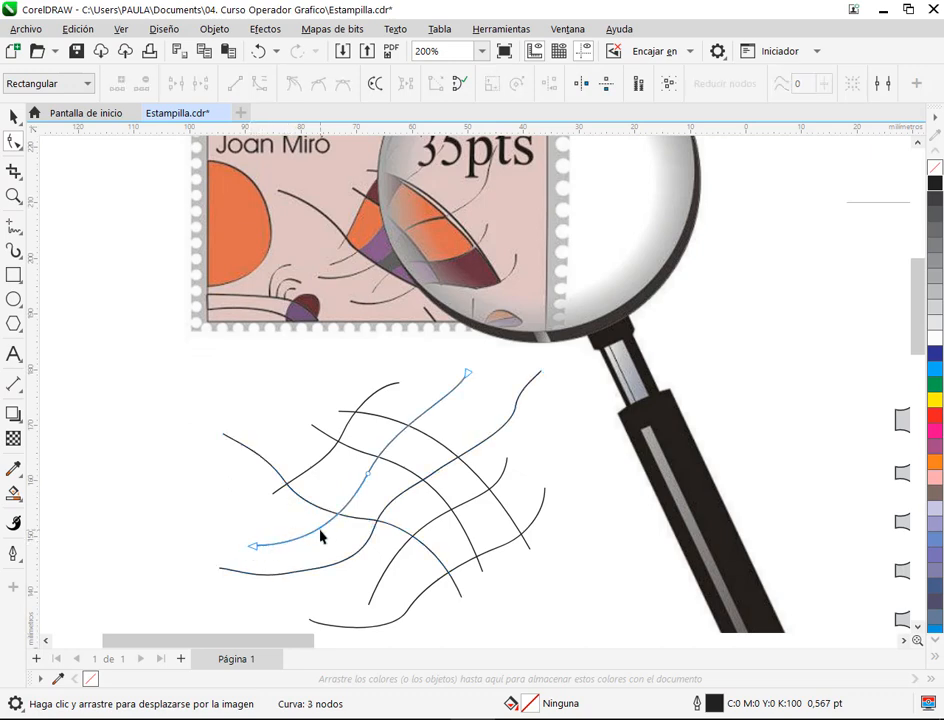
Pull the leftmost ascending curve's lower end inward, and raise the second ascending curve's middle node with a steeper bend.
{"action": "left_click", "coordinate": [276, 495]}
{"action": "left_click_drag", "start_coordinate": [276, 496], "coordinate": [322, 493]}
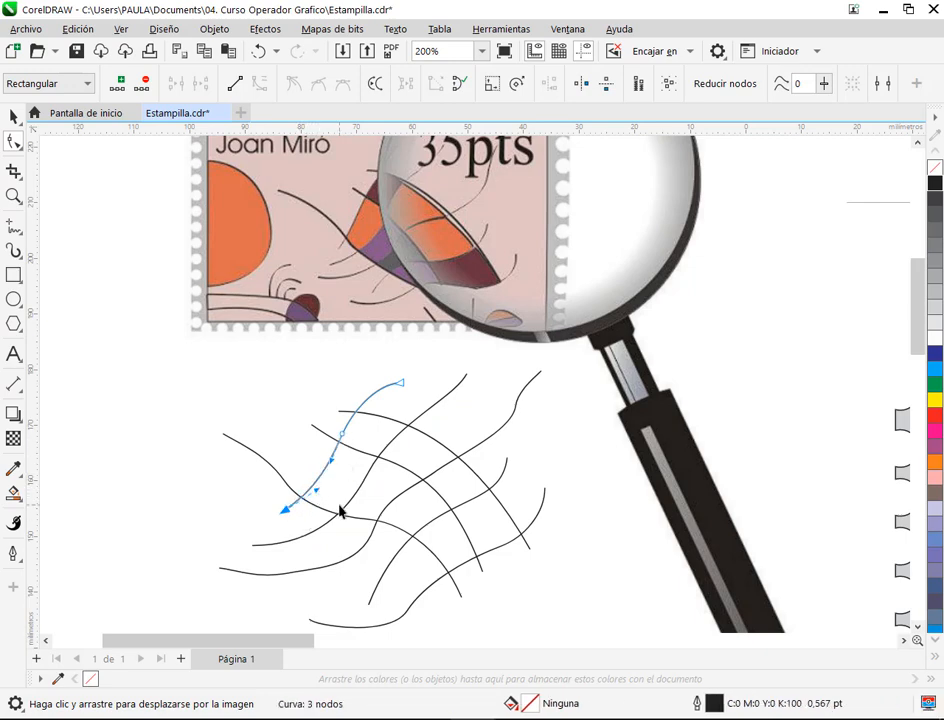
{"action": "left_click", "coordinate": [380, 463]}
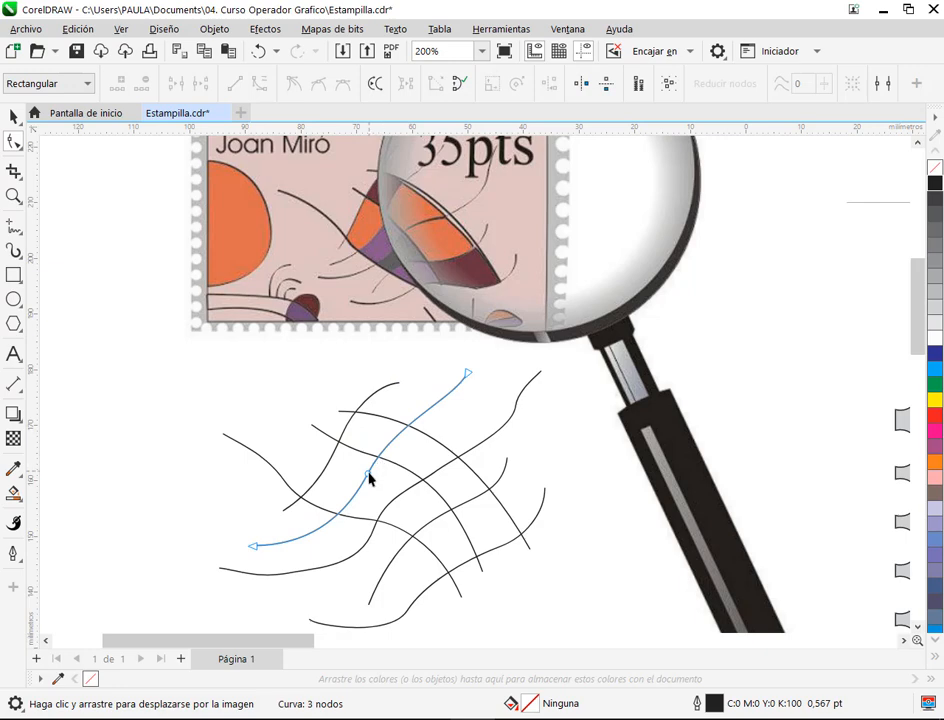
{"action": "left_click_drag", "start_coordinate": [369, 478], "coordinate": [371, 455]}
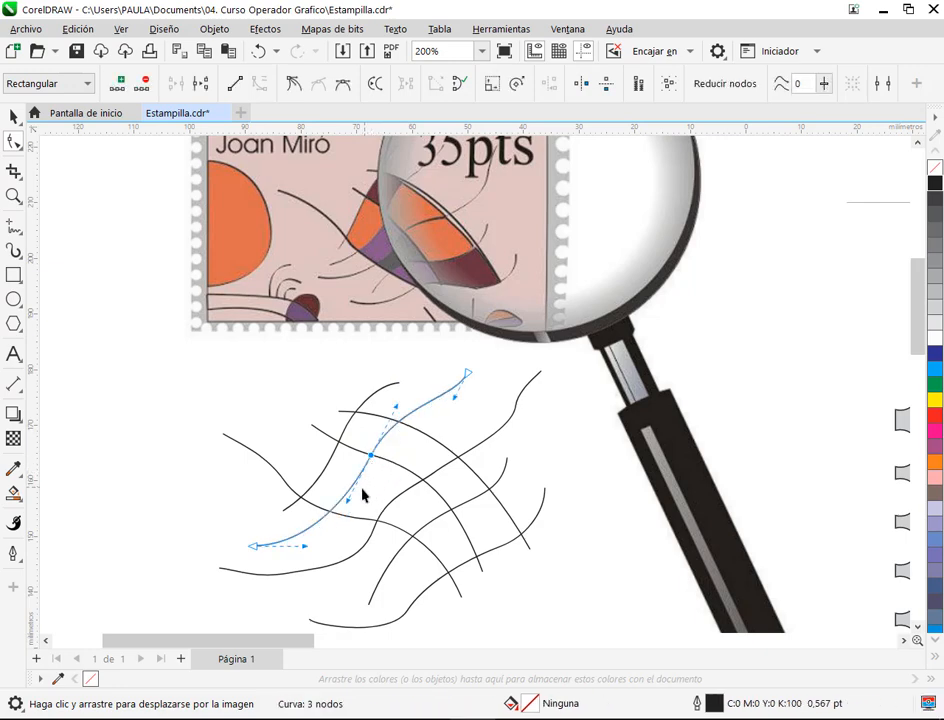
{"action": "left_click_drag", "start_coordinate": [349, 505], "coordinate": [354, 514]}
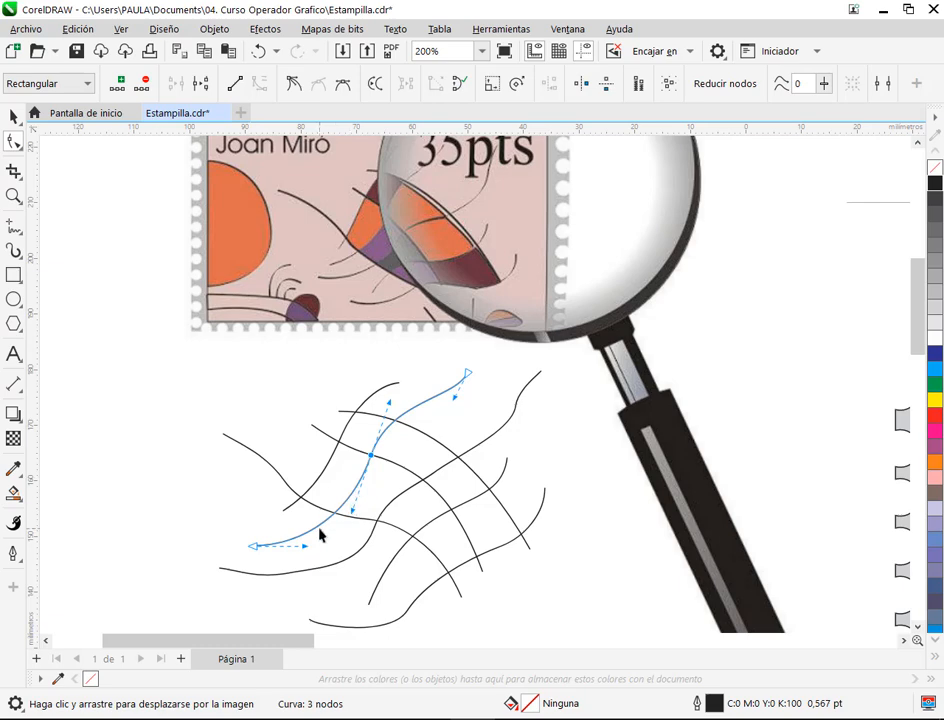
Nudge the leftmost ascending curve's lower end down slightly, and extend the second ascending curve's upper end outward.
{"action": "left_click", "coordinate": [292, 510]}
{"action": "left_click_drag", "start_coordinate": [289, 510], "coordinate": [292, 515]}
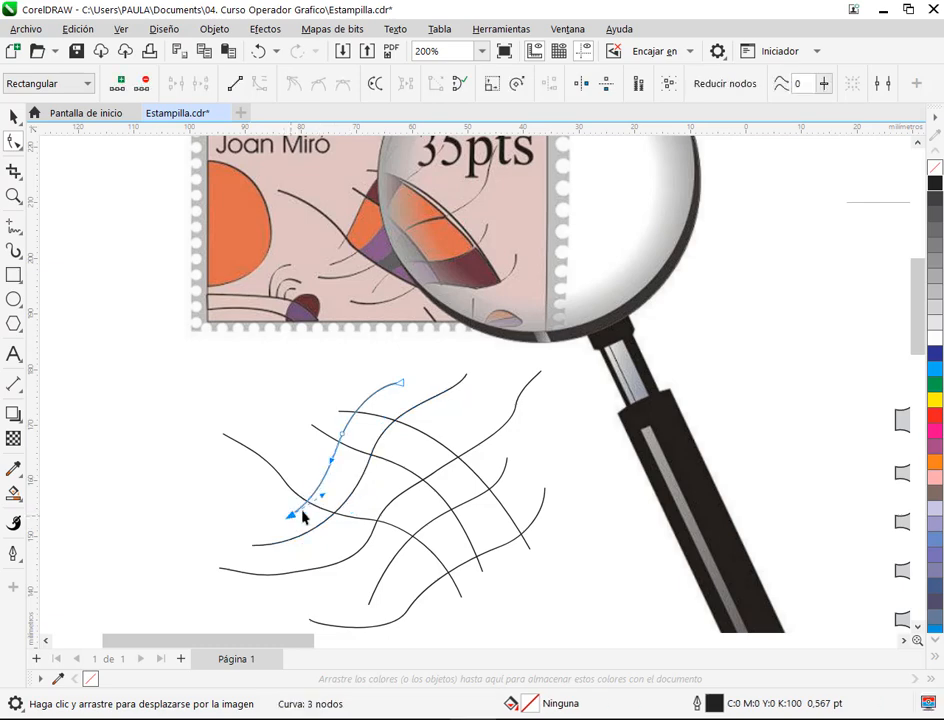
{"action": "left_click", "coordinate": [452, 393]}
{"action": "left_click", "coordinate": [468, 375]}
{"action": "left_click_drag", "start_coordinate": [468, 375], "coordinate": [478, 370]}
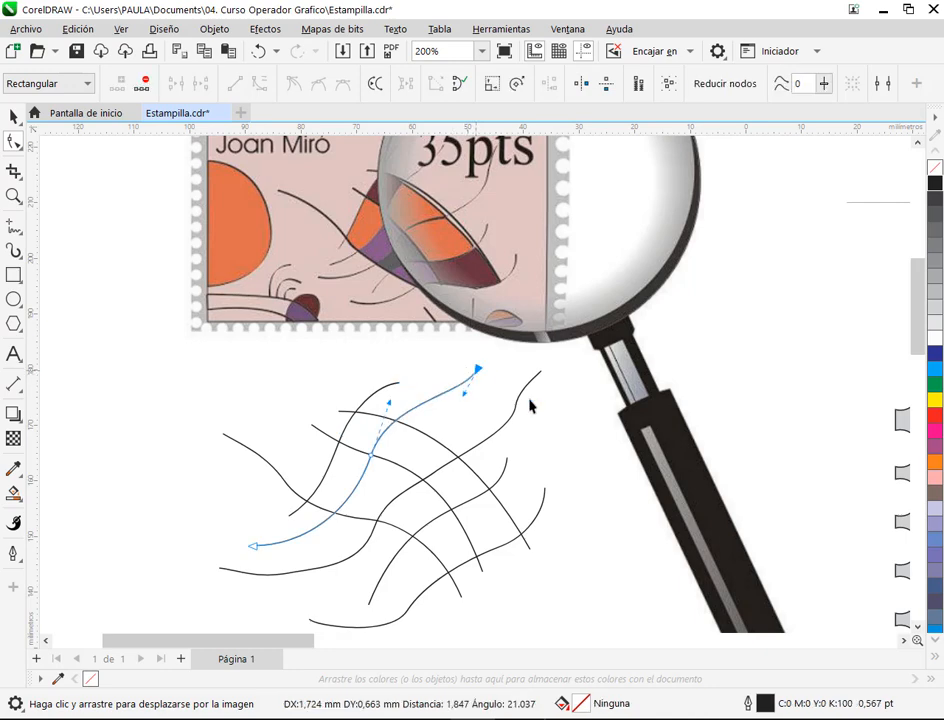
Move the uppermost inner node of the third ascending curve down and inward.
{"action": "left_click_drag", "start_coordinate": [538, 395], "coordinate": [491, 429]}
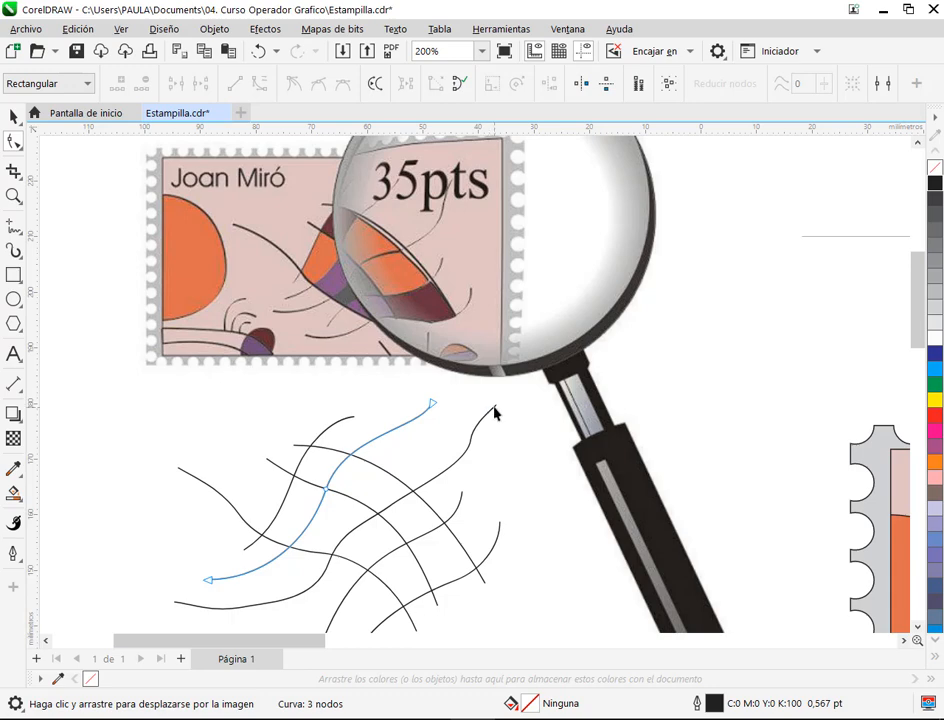
{"action": "left_click", "coordinate": [494, 411]}
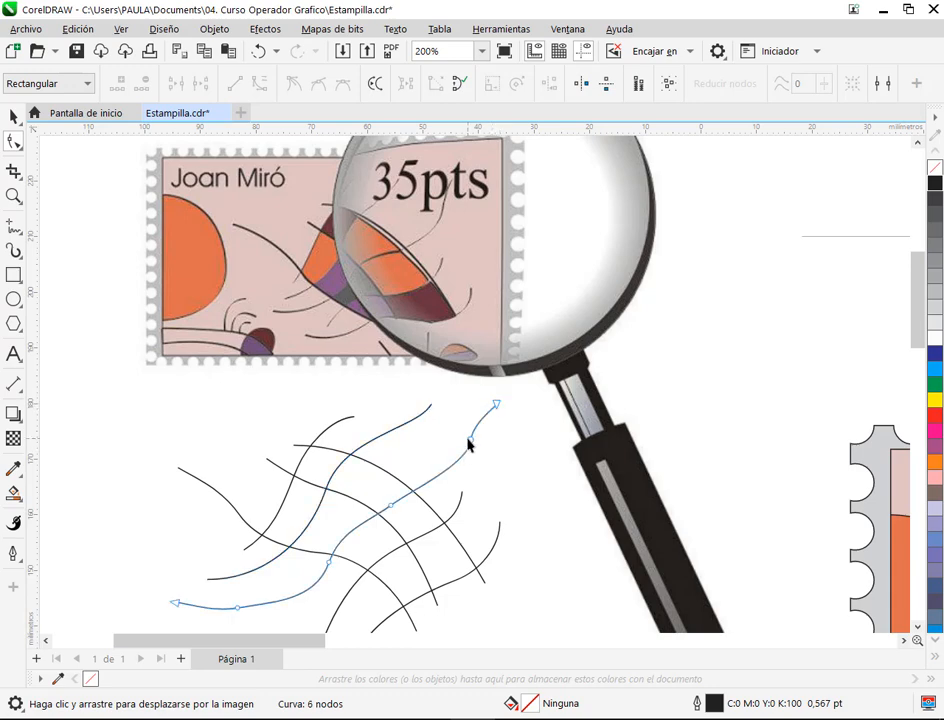
{"action": "left_click_drag", "start_coordinate": [469, 438], "coordinate": [459, 458]}
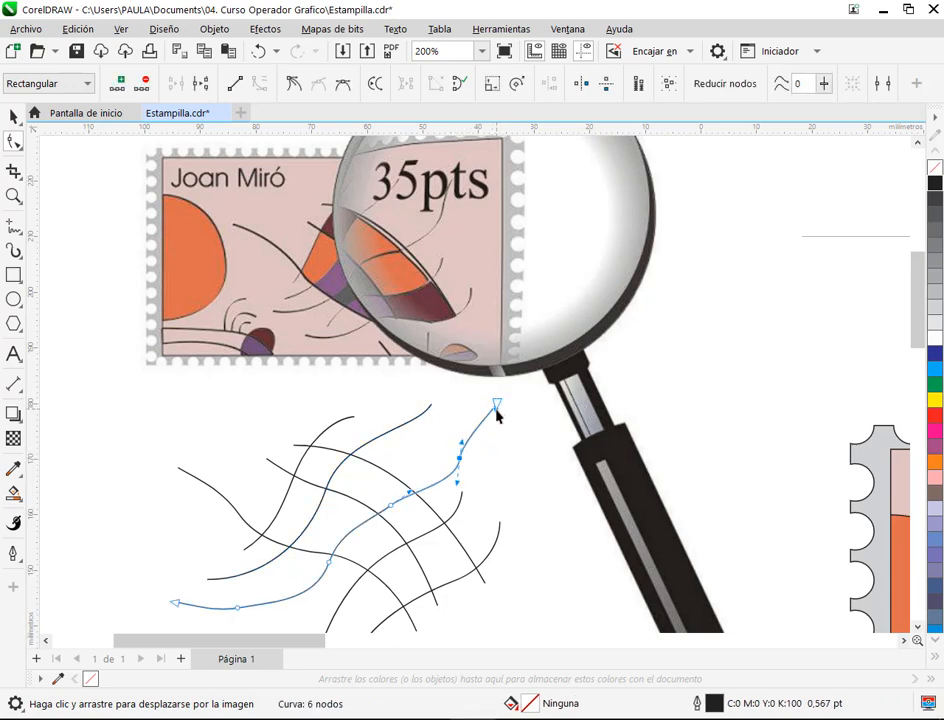
{"action": "left_click", "coordinate": [497, 405]}
{"action": "key", "text": "Delete"}
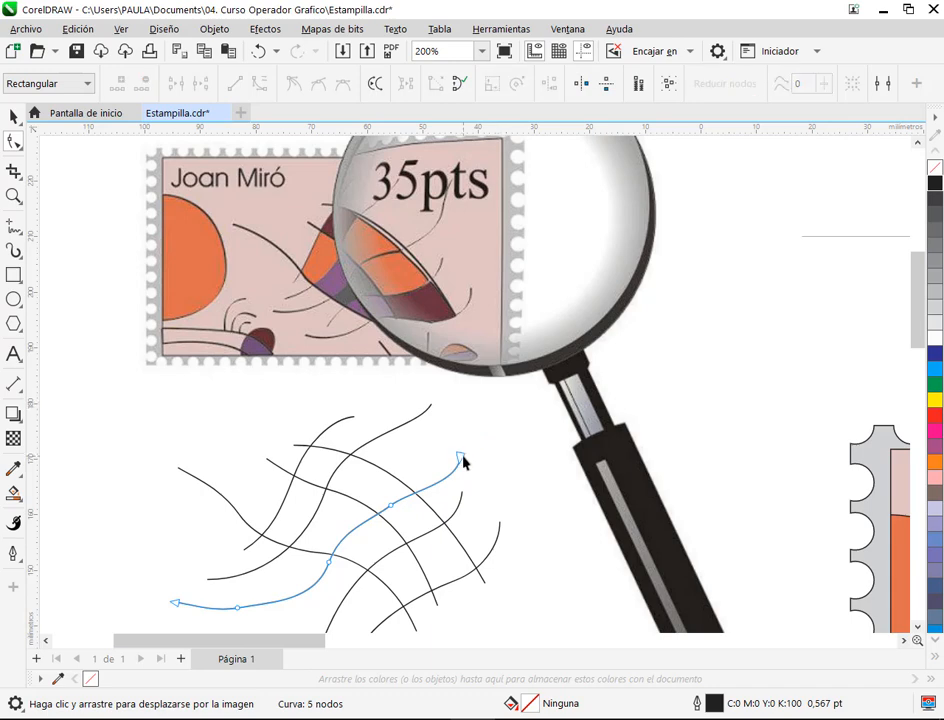
{"action": "left_click", "coordinate": [258, 51]}
Shift the third ascending curve's upper end slightly inward, and delete its central node and the node nearest its lower end.
{"action": "mouse_move", "coordinate": [497, 409]}
{"action": "left_mouse_down"}
{"action": "mouse_move", "coordinate": [497, 418]}
{"action": "mouse_move", "coordinate": [512, 409]}
{"action": "mouse_move", "coordinate": [489, 434]}
{"action": "mouse_move", "coordinate": [481, 423]}
{"action": "mouse_move", "coordinate": [503, 406]}
{"action": "mouse_move", "coordinate": [490, 405]}
{"action": "left_mouse_up"}
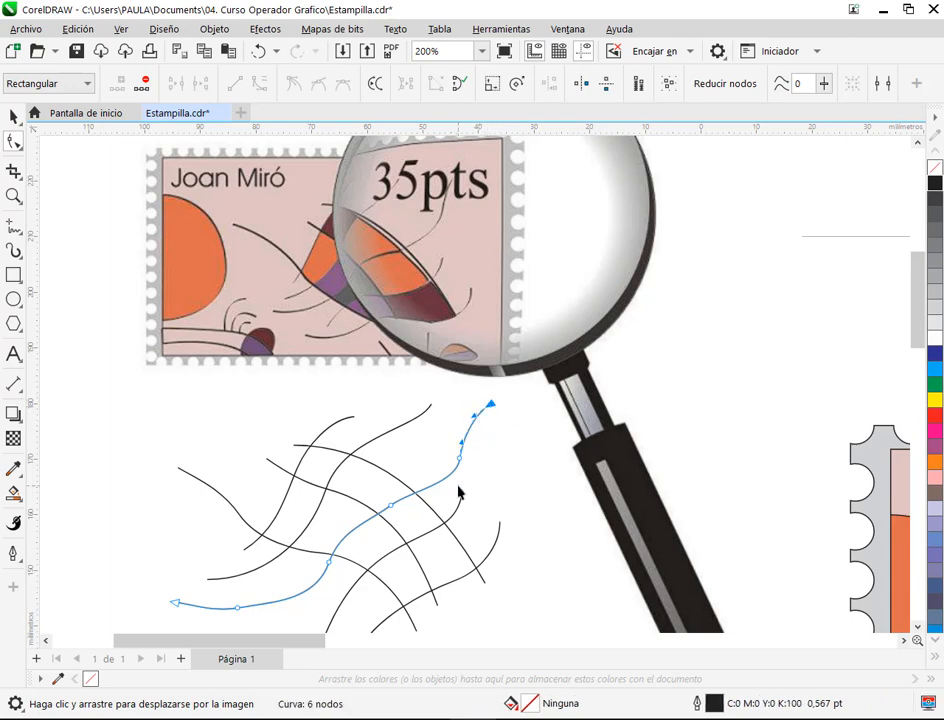
{"action": "left_click", "coordinate": [512, 457]}
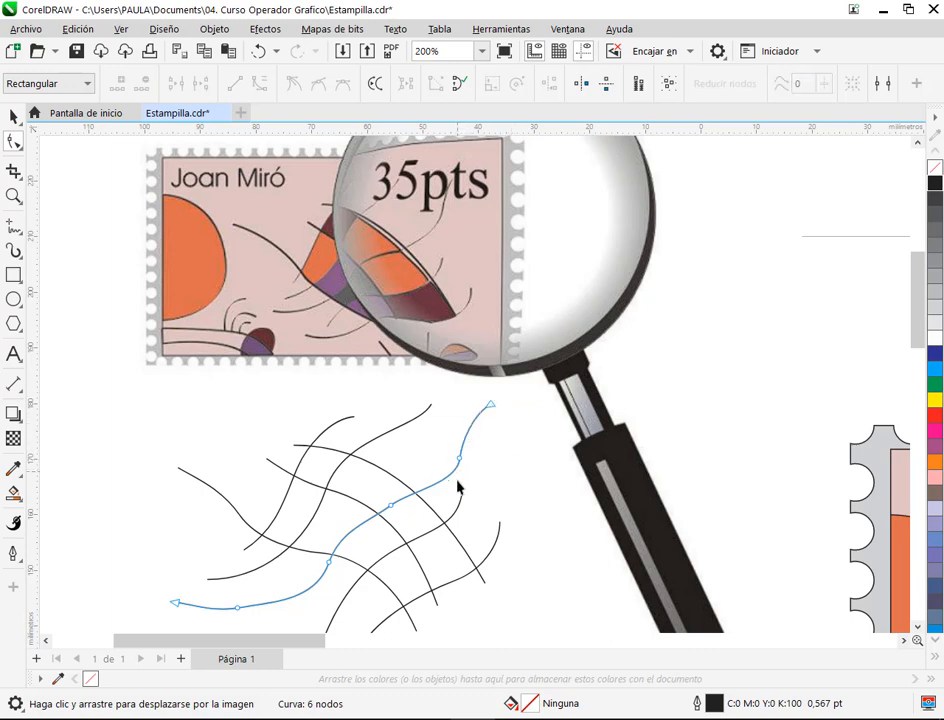
{"action": "double_click", "coordinate": [390, 506]}
{"action": "left_click", "coordinate": [329, 564]}
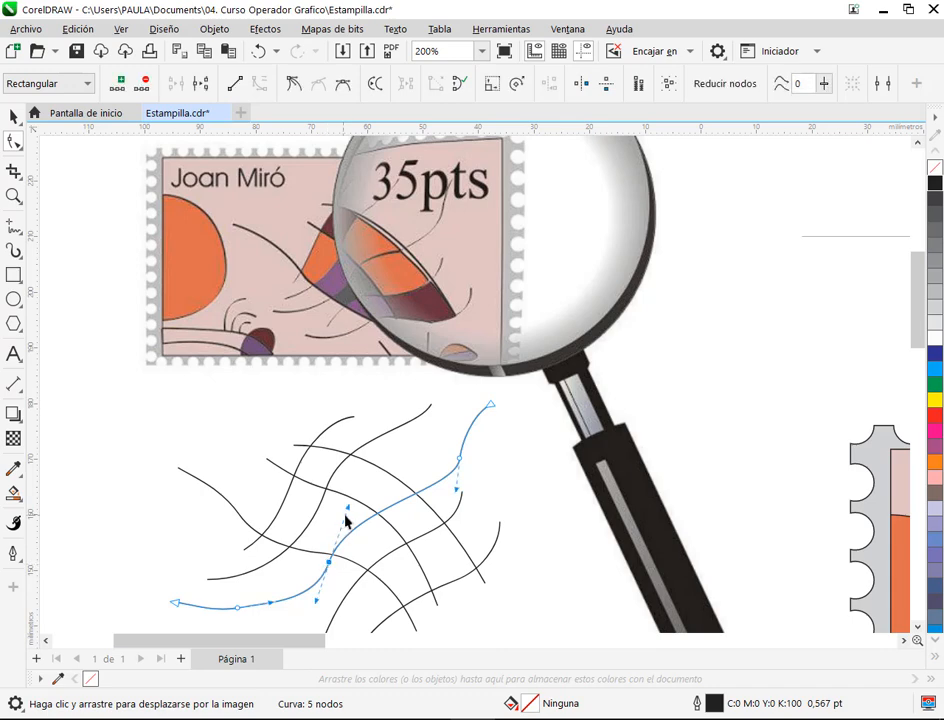
{"action": "left_click_drag", "start_coordinate": [371, 592], "coordinate": [377, 561]}
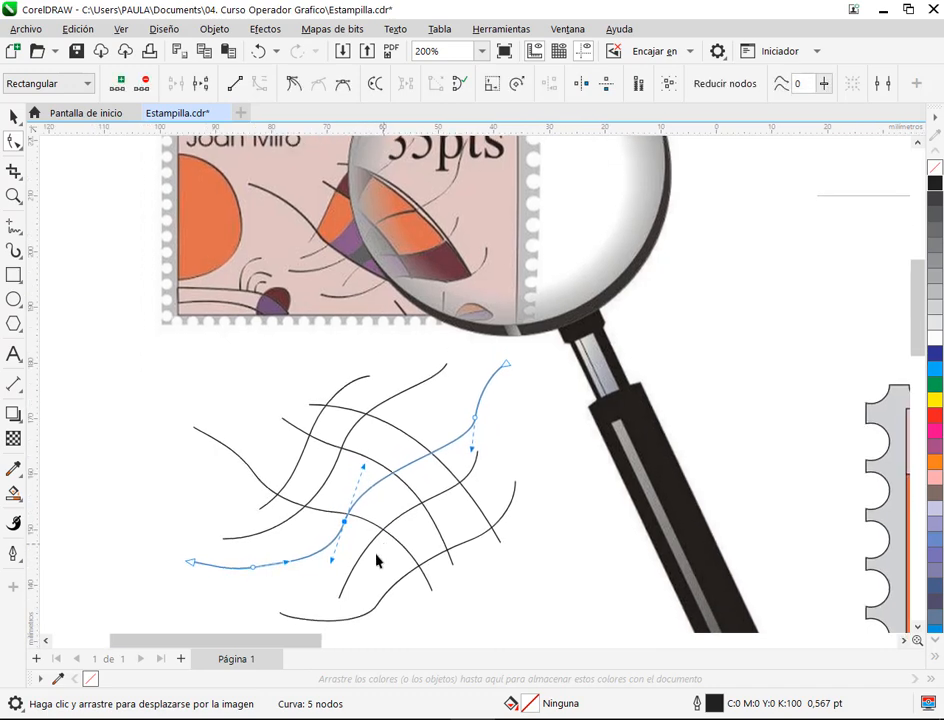
{"action": "double_click", "coordinate": [252, 569]}
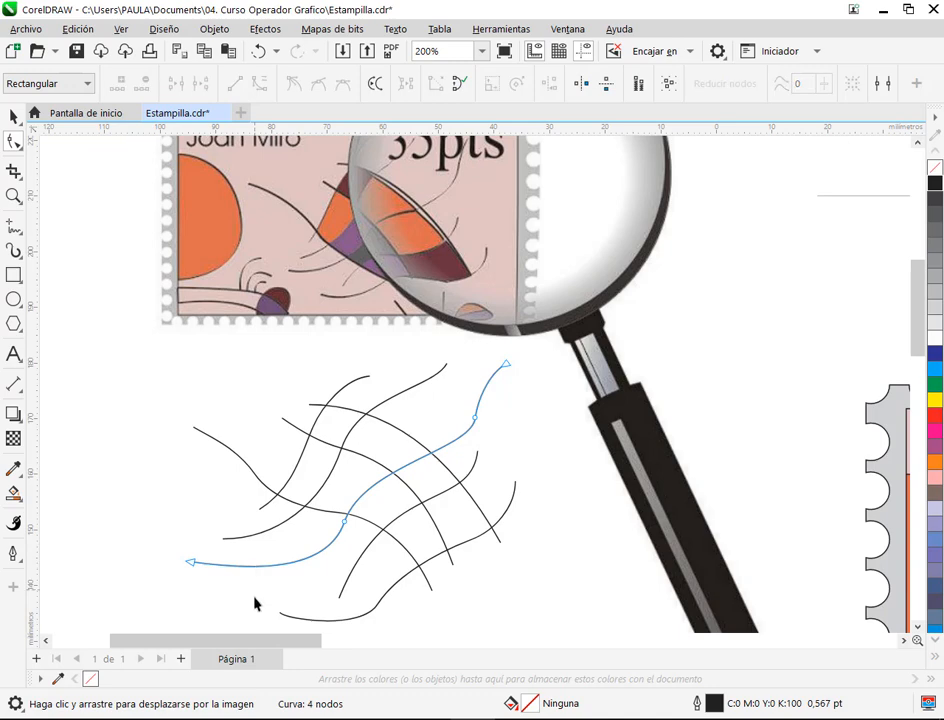
Raise the lower end node of the short ascending curve slightly to shorten it.
{"action": "left_click", "coordinate": [351, 577]}
{"action": "left_click_drag", "start_coordinate": [341, 600], "coordinate": [345, 588]}
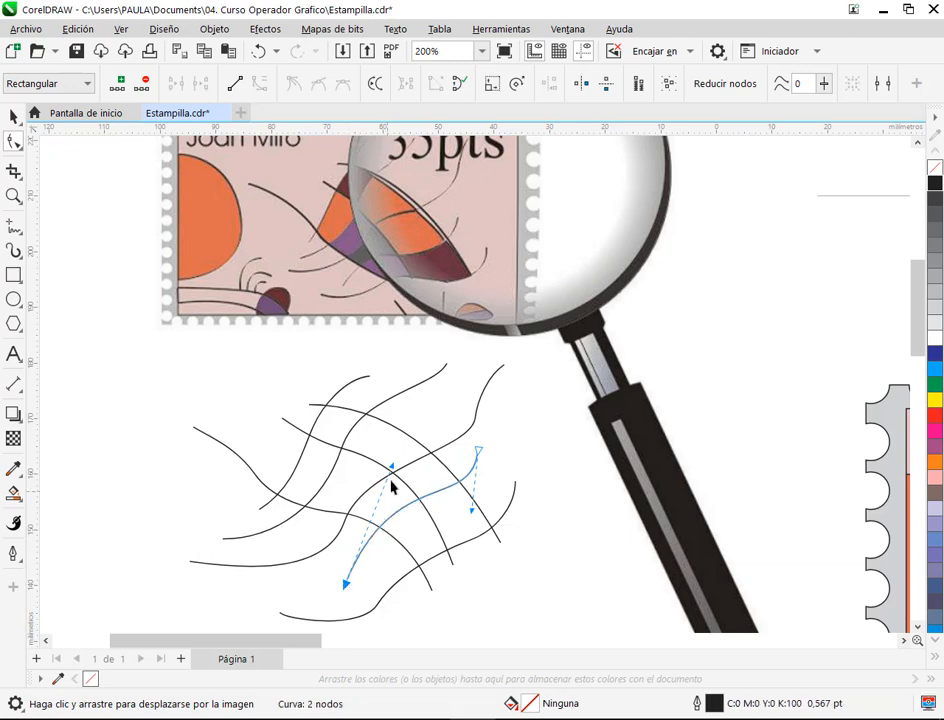
Adjust the third ascending curve's inner node near its crossing with the lowest descending curve to smooth the bend.
{"action": "left_click_drag", "start_coordinate": [391, 467], "coordinate": [353, 517]}
{"action": "left_click", "coordinate": [346, 524]}
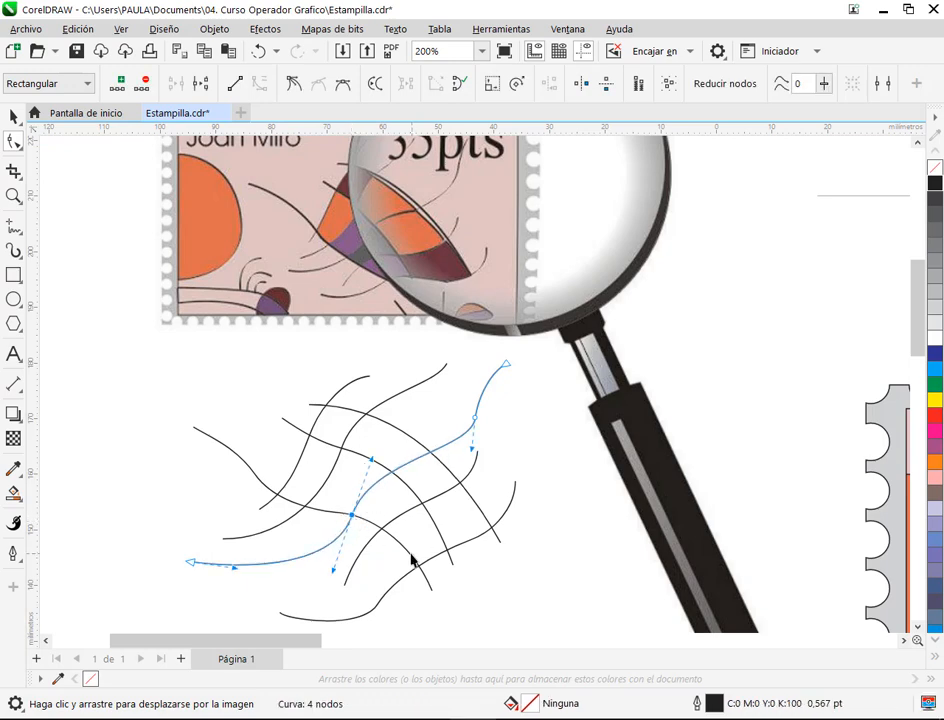
Move the lowest ascending curve's lower end up and outward, and delete the inner node nearest that end.
{"action": "left_click", "coordinate": [386, 602]}
{"action": "scroll", "coordinate": [340, 625], "scroll_direction": "down", "scroll_amount": 1}
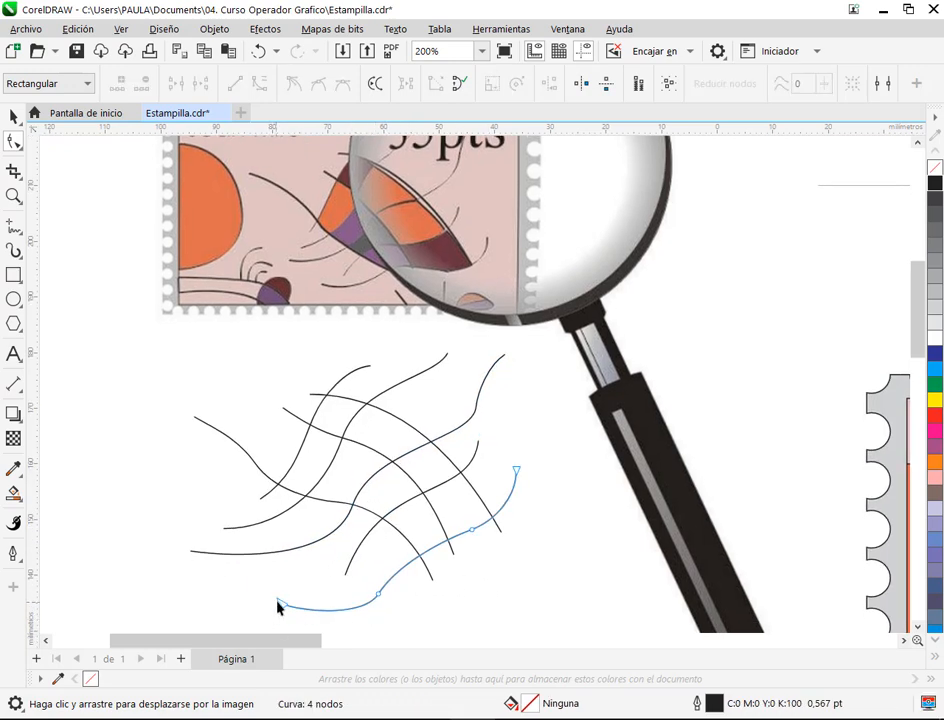
{"action": "mouse_move", "coordinate": [281, 605]}
{"action": "left_mouse_down"}
{"action": "mouse_move", "coordinate": [272, 592]}
{"action": "mouse_move", "coordinate": [292, 595]}
{"action": "left_mouse_up"}
{"action": "double_click", "coordinate": [378, 595]}
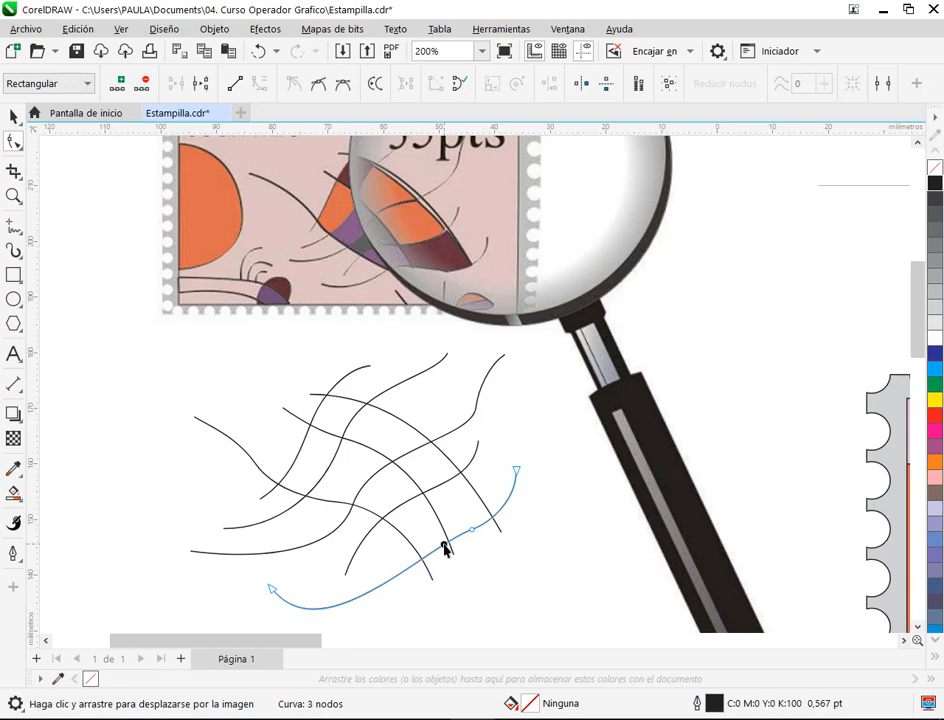
Replace the lowest ascending curve's inner node with one nearer its lower end, and lower the new node slightly.
{"action": "double_click", "coordinate": [444, 548]}
{"action": "left_click_drag", "start_coordinate": [444, 548], "coordinate": [476, 534]}
{"action": "double_click", "coordinate": [470, 531]}
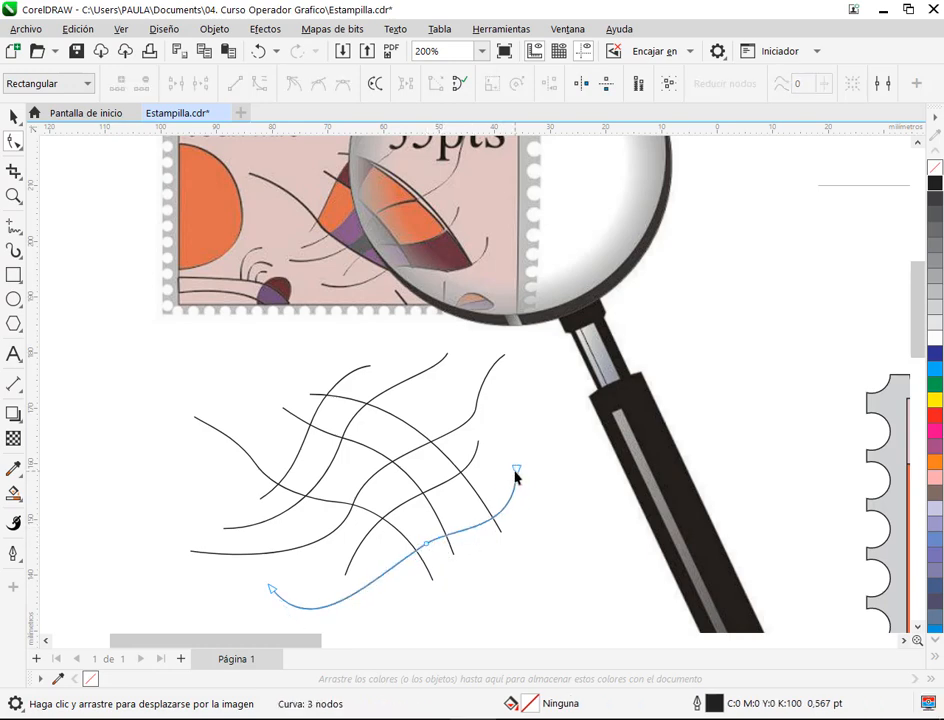
{"action": "left_click_drag", "start_coordinate": [516, 476], "coordinate": [513, 550]}
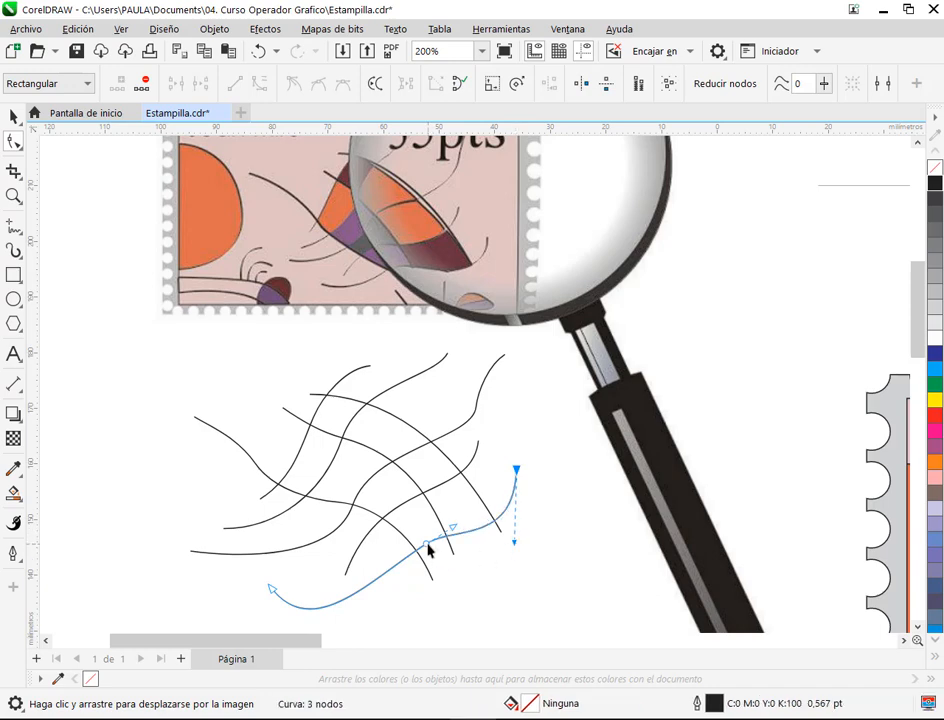
{"action": "left_click_drag", "start_coordinate": [428, 552], "coordinate": [457, 561]}
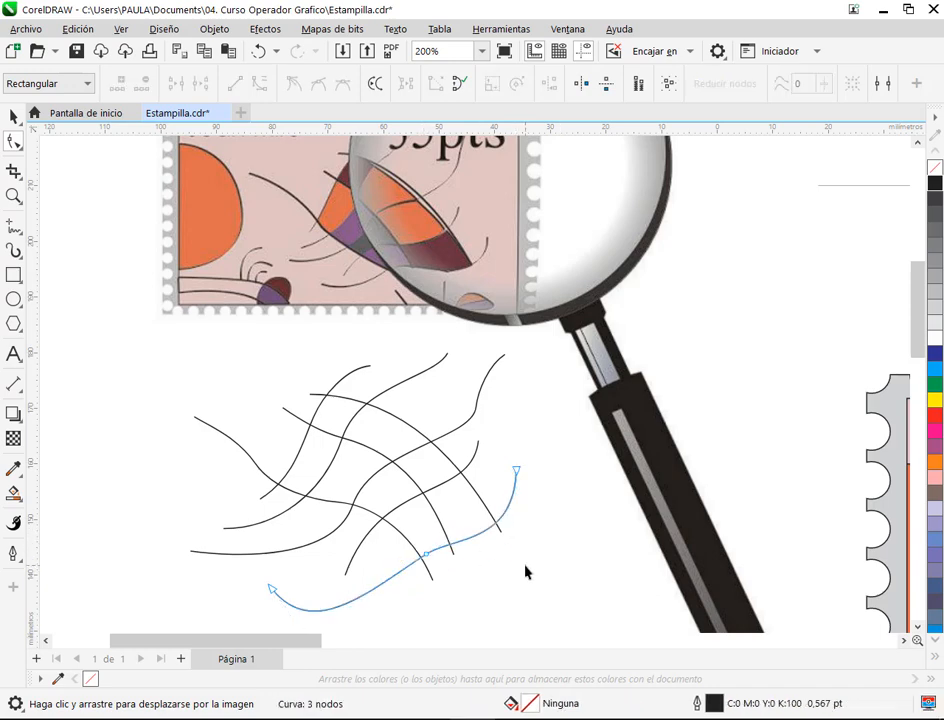
Flatten the lower bend of the lowest ascending curve with its end handle, and shift the lower end outward and down.
{"action": "left_click", "coordinate": [270, 590]}
{"action": "scroll", "coordinate": [353, 585], "scroll_direction": "down", "scroll_amount": 1}
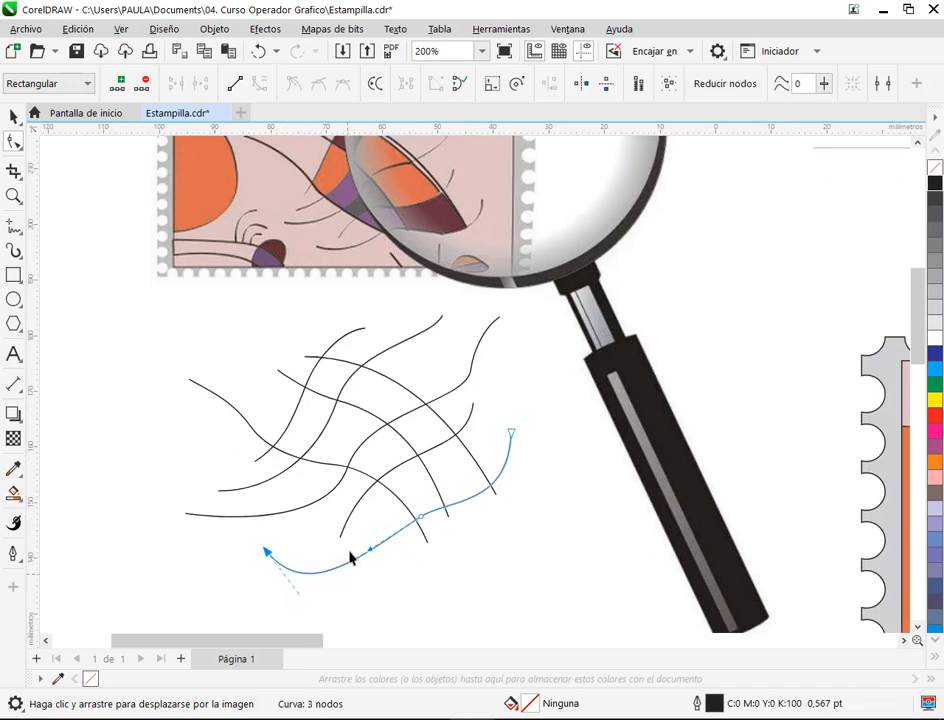
{"action": "left_click_drag", "start_coordinate": [312, 593], "coordinate": [341, 564]}
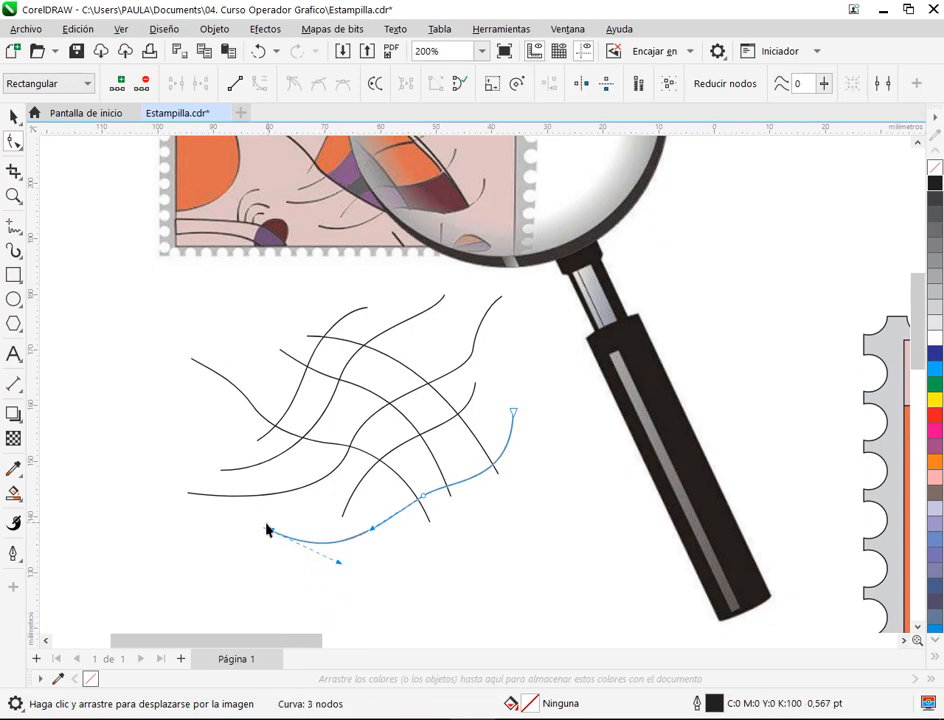
{"action": "left_click_drag", "start_coordinate": [266, 533], "coordinate": [257, 541]}
{"action": "left_click", "coordinate": [415, 558]}
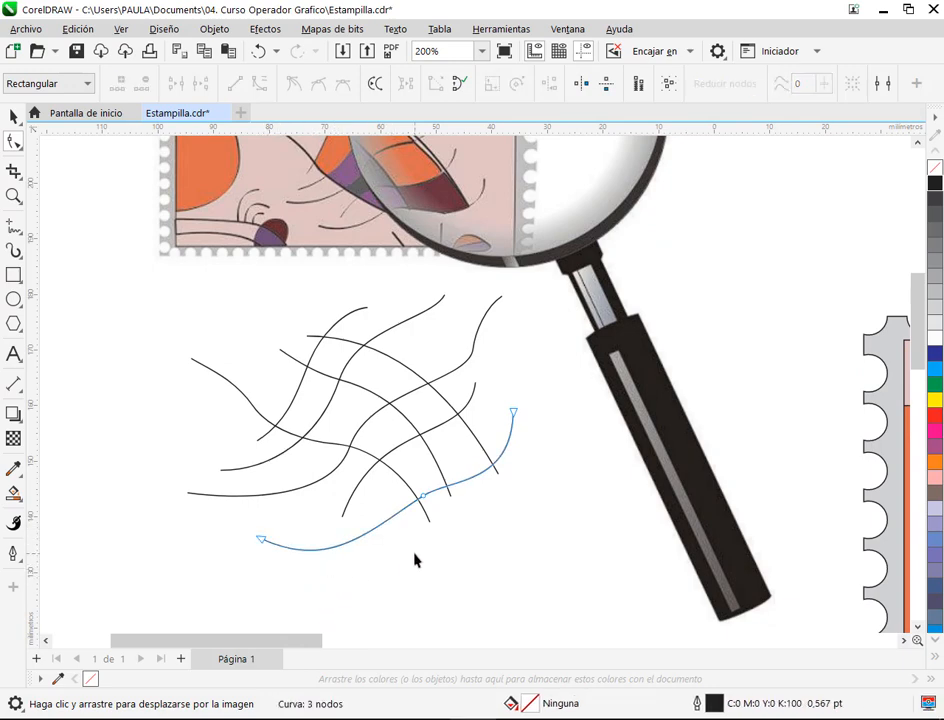
Delete the lowest descending curve's inner node nearest its upper end, reshape that upper section smoothly, and deselect the curve.
{"action": "scroll", "coordinate": [435, 555], "scroll_direction": "up", "scroll_amount": 1}
{"action": "left_click_drag", "start_coordinate": [502, 419], "coordinate": [577, 480]}
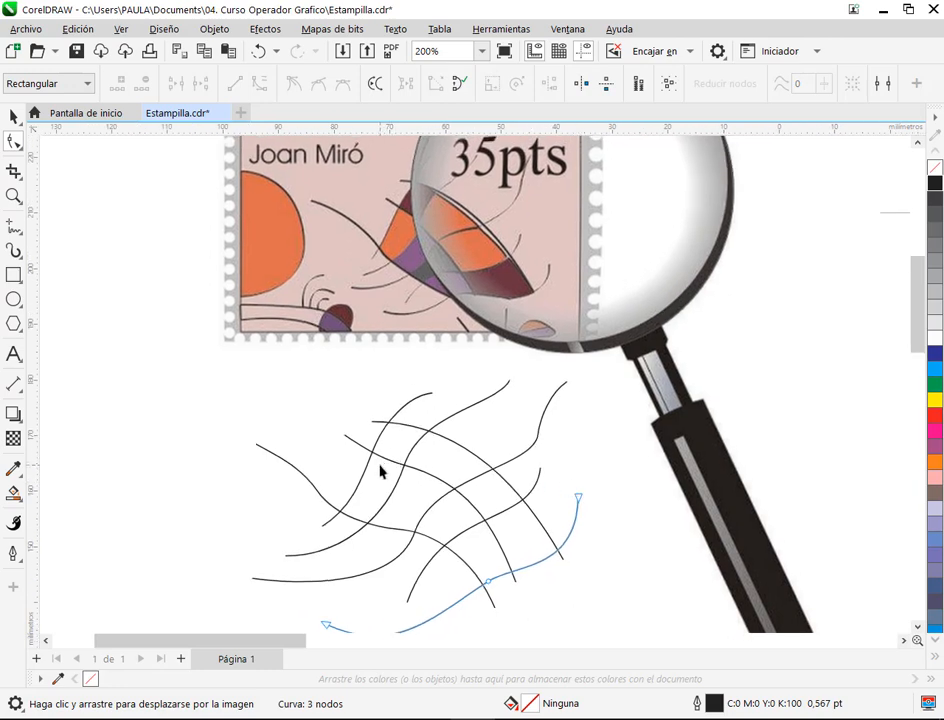
{"action": "left_click", "coordinate": [314, 489]}
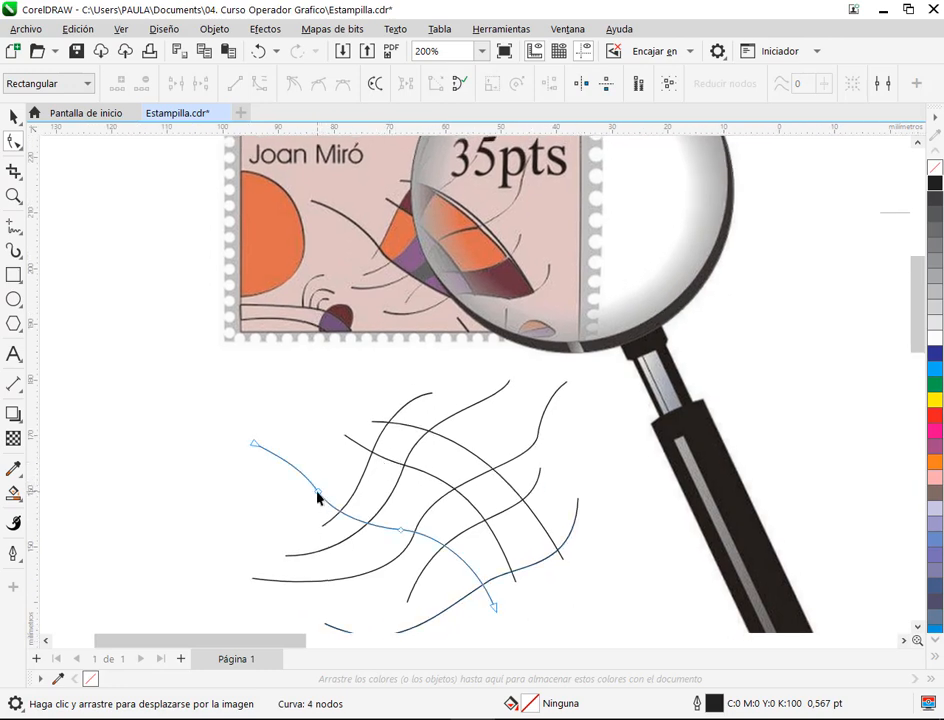
{"action": "double_click", "coordinate": [317, 493]}
{"action": "left_click", "coordinate": [255, 443]}
{"action": "left_click_drag", "start_coordinate": [317, 485], "coordinate": [340, 485]}
{"action": "left_click", "coordinate": [12, 118]}
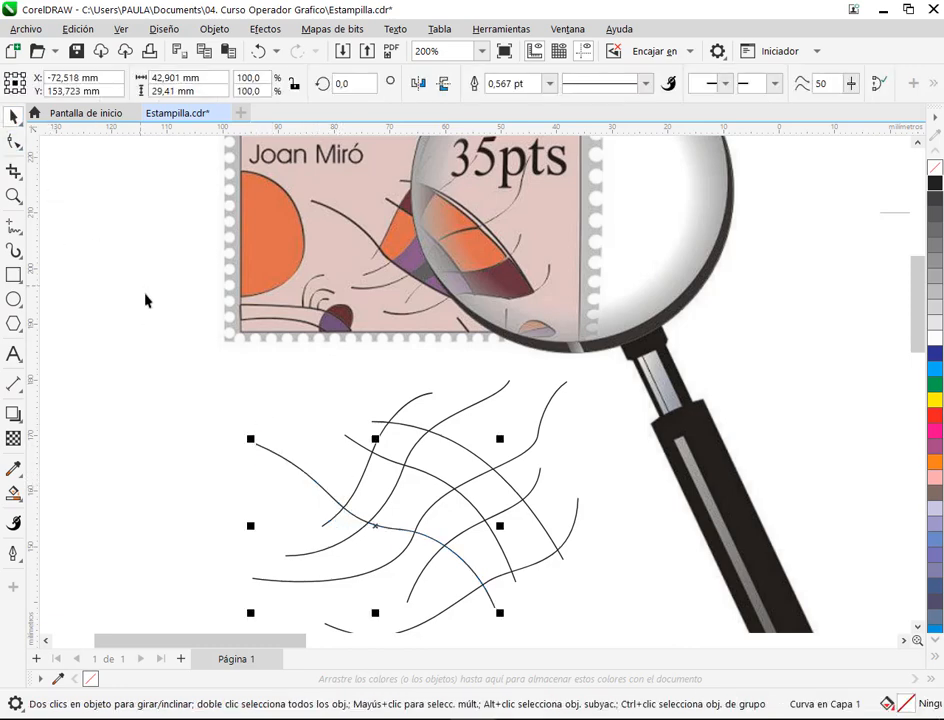
{"action": "left_click", "coordinate": [145, 299]}
Trim the lowest descending curve just past the lowest ascending curve by adding a node there and deleting its lower end node.
{"action": "left_click_drag", "start_coordinate": [524, 577], "coordinate": [449, 507]}
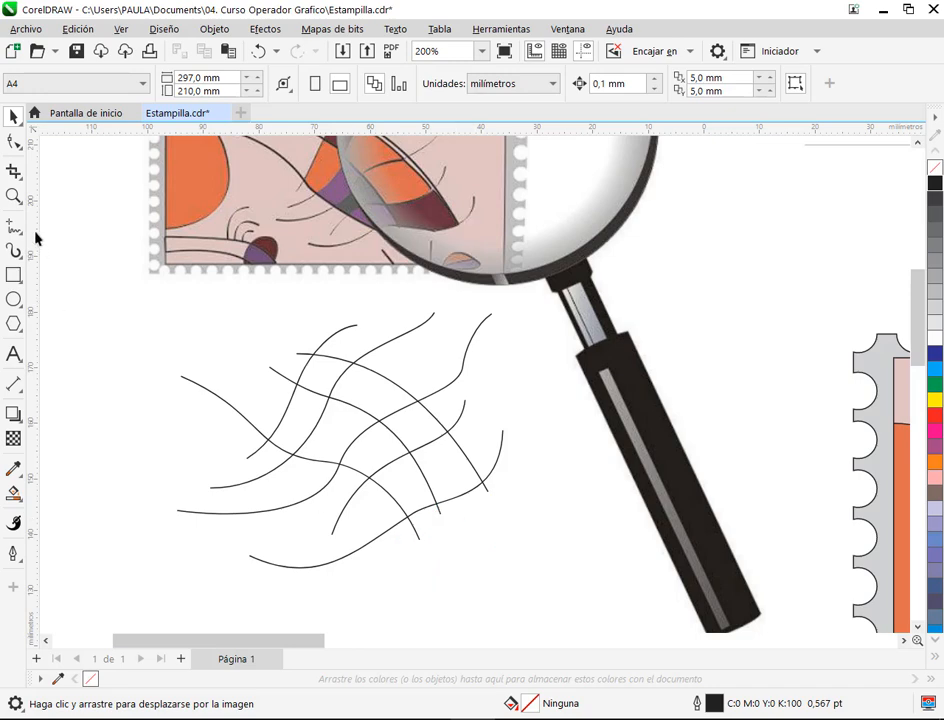
{"action": "left_click", "coordinate": [14, 141]}
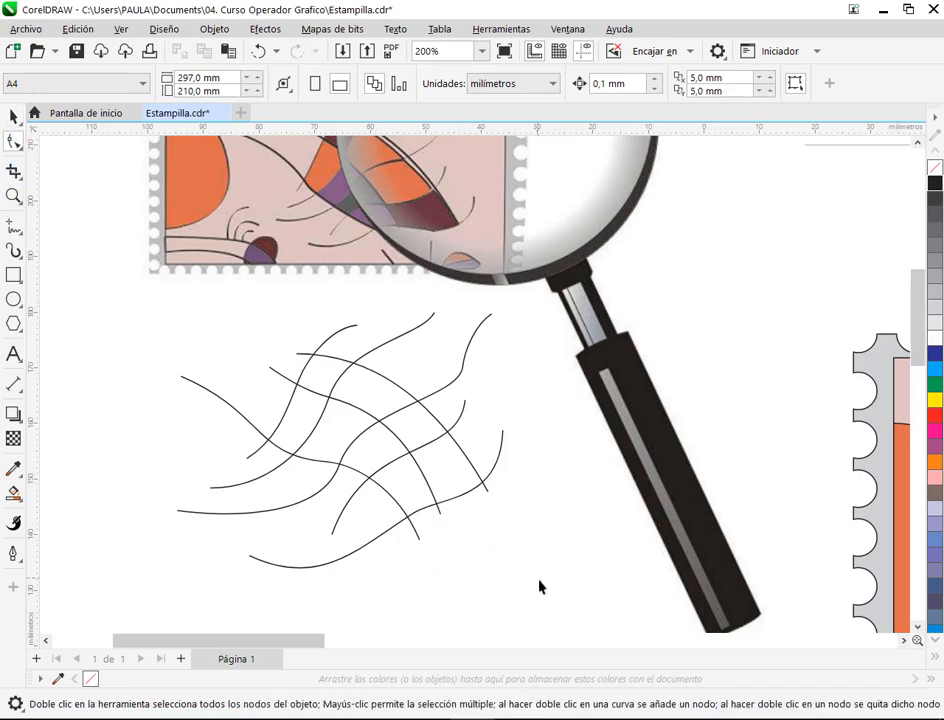
{"action": "left_click", "coordinate": [440, 514]}
{"action": "scroll", "coordinate": [438, 512], "scroll_direction": "up", "scroll_amount": 5}
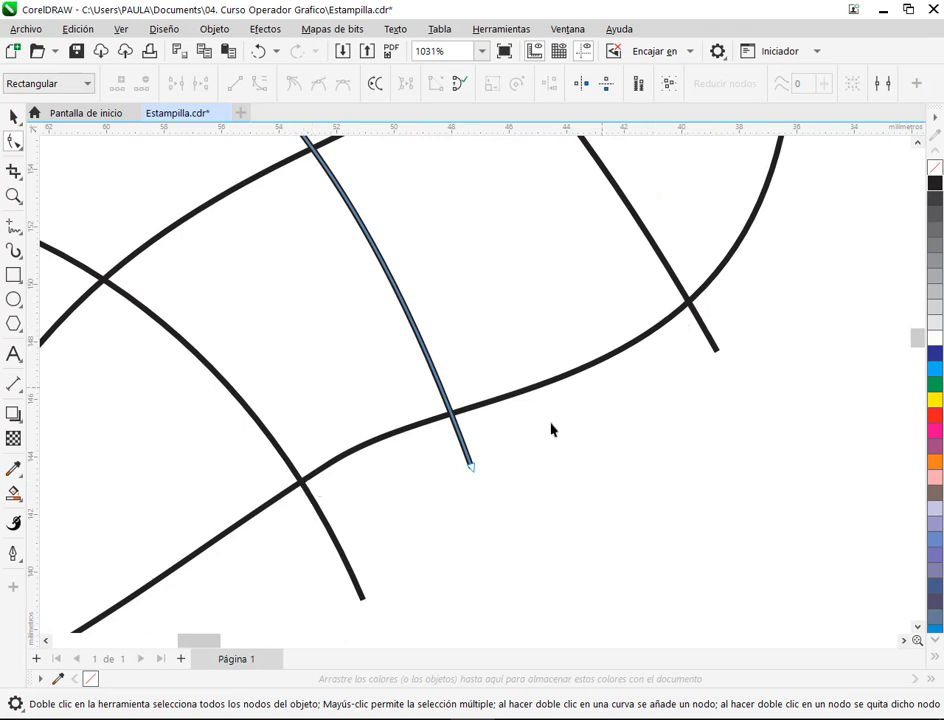
{"action": "left_click", "coordinate": [313, 508]}
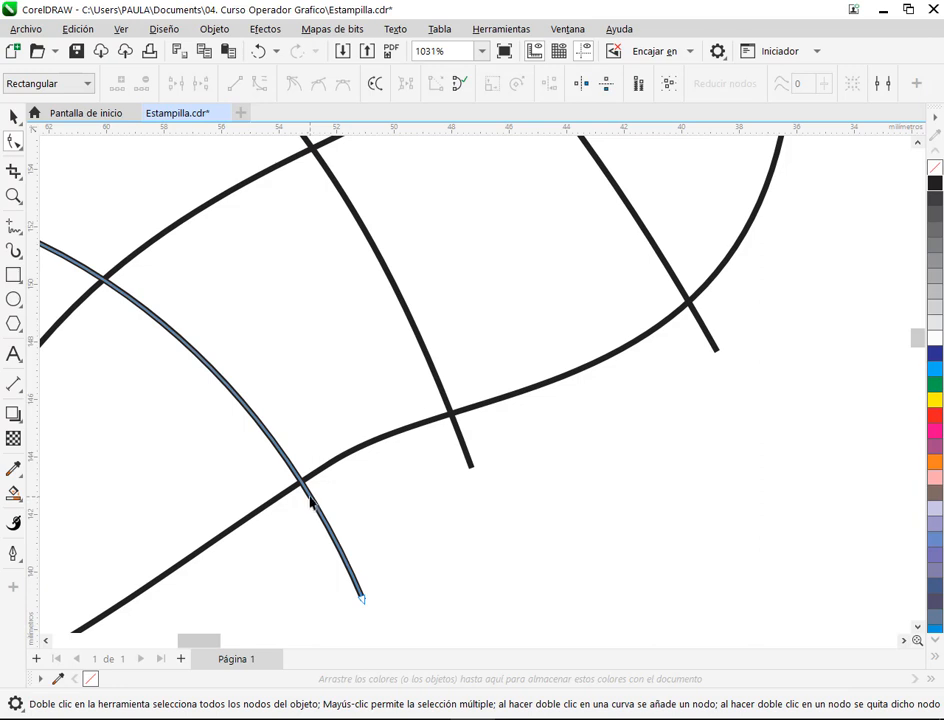
{"action": "left_click", "coordinate": [309, 500]}
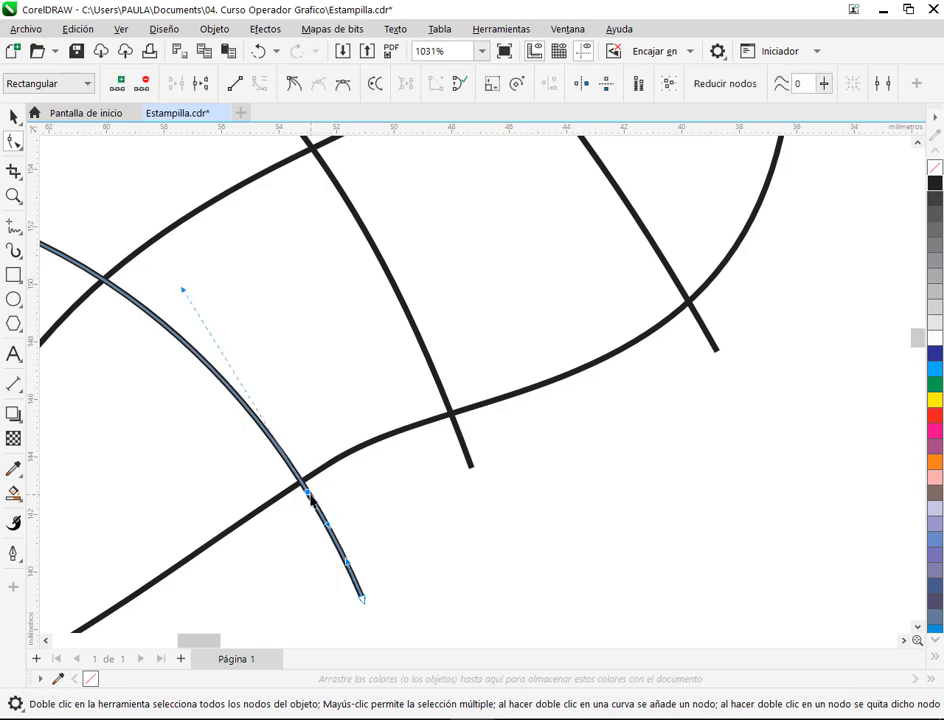
{"action": "double_click", "coordinate": [362, 599]}
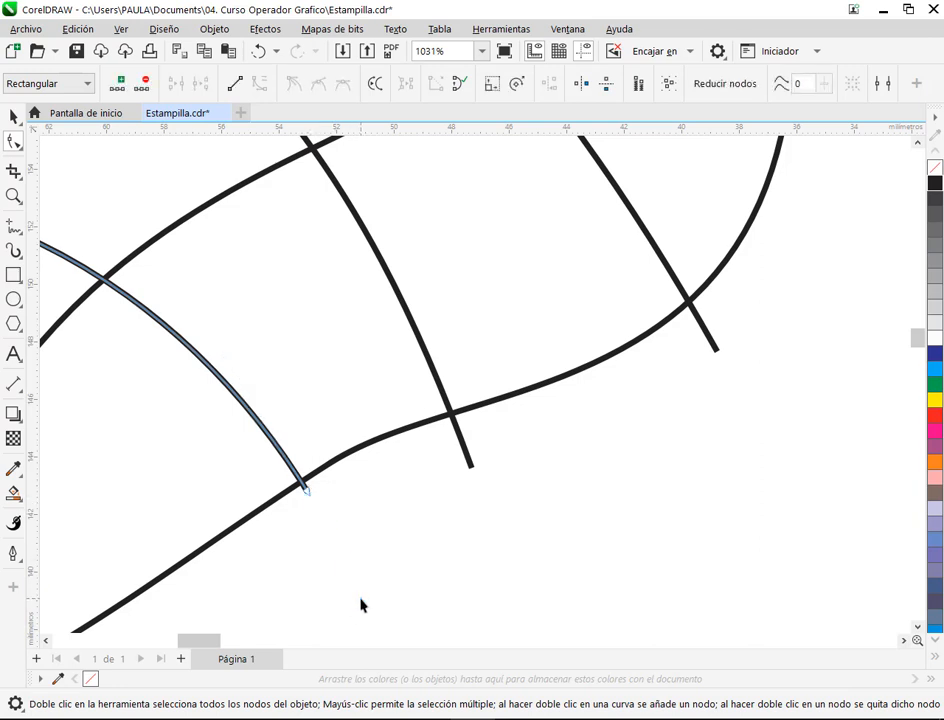
Trim the middle descending curve just past the lowest ascending curve using a new node in place of its lower end node.
{"action": "left_click", "coordinate": [462, 447]}
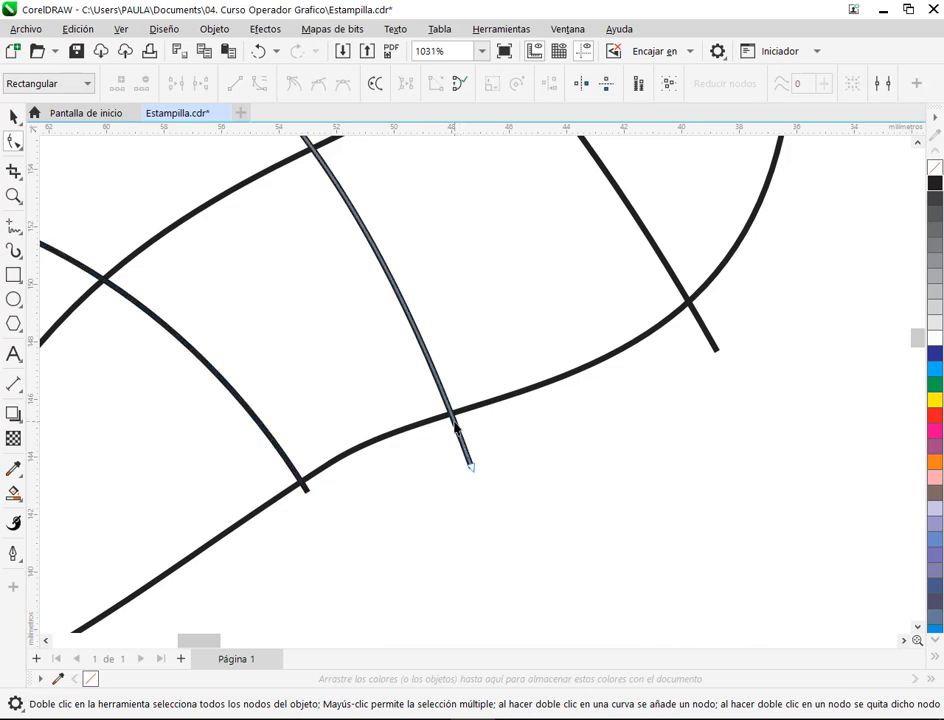
{"action": "left_click", "coordinate": [455, 424]}
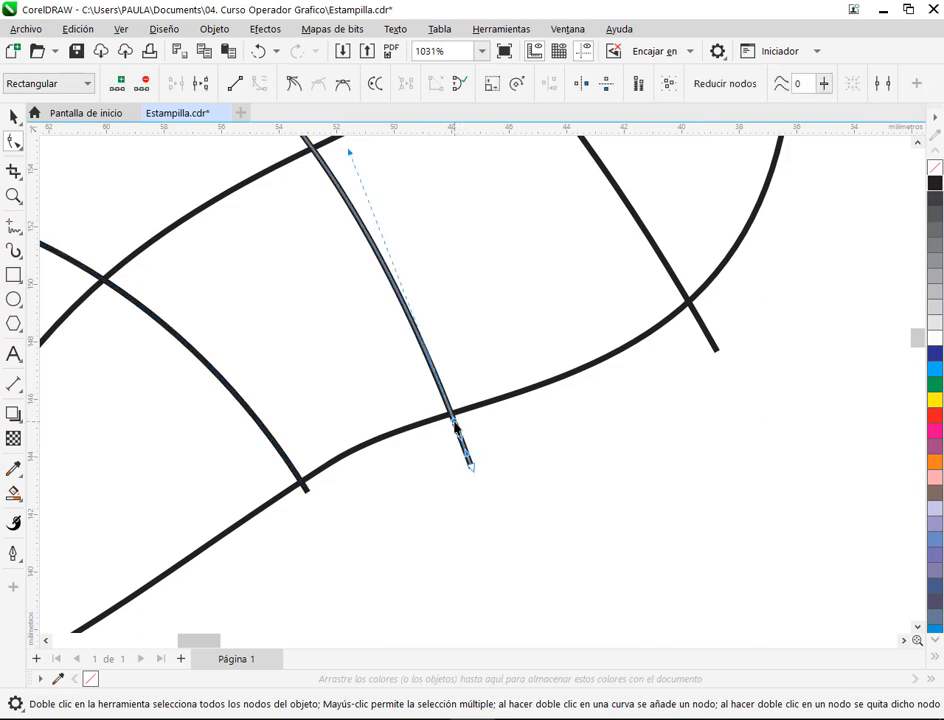
{"action": "double_click", "coordinate": [467, 472]}
{"action": "scroll", "coordinate": [718, 287], "scroll_direction": "up", "scroll_amount": 1}
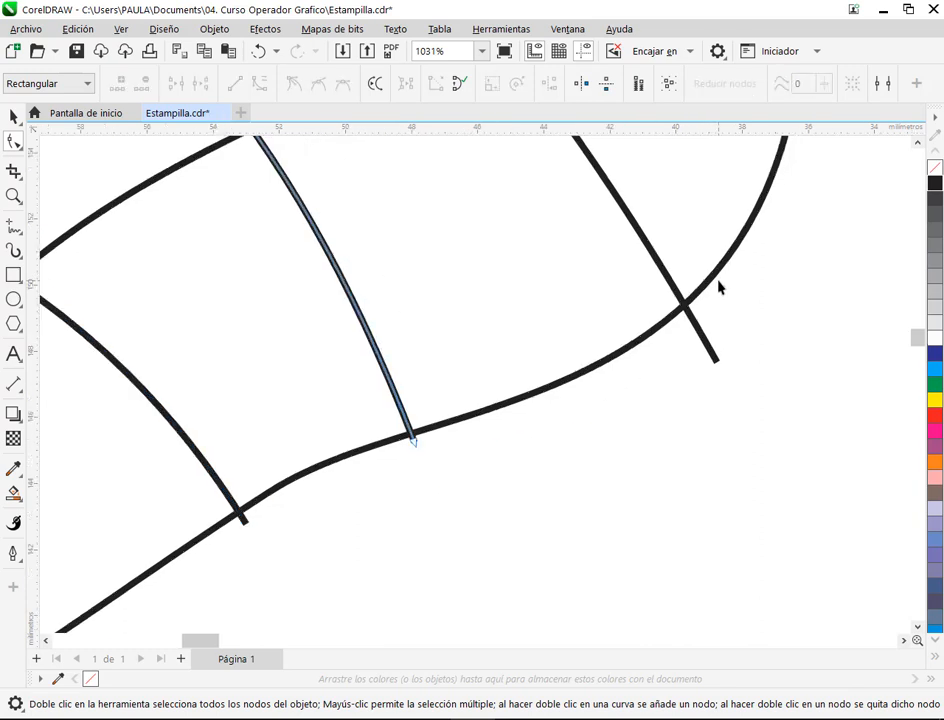
{"action": "scroll", "coordinate": [718, 287], "scroll_direction": "up", "scroll_amount": 1}
{"action": "left_click", "coordinate": [678, 335]}
{"action": "left_click", "coordinate": [679, 330]}
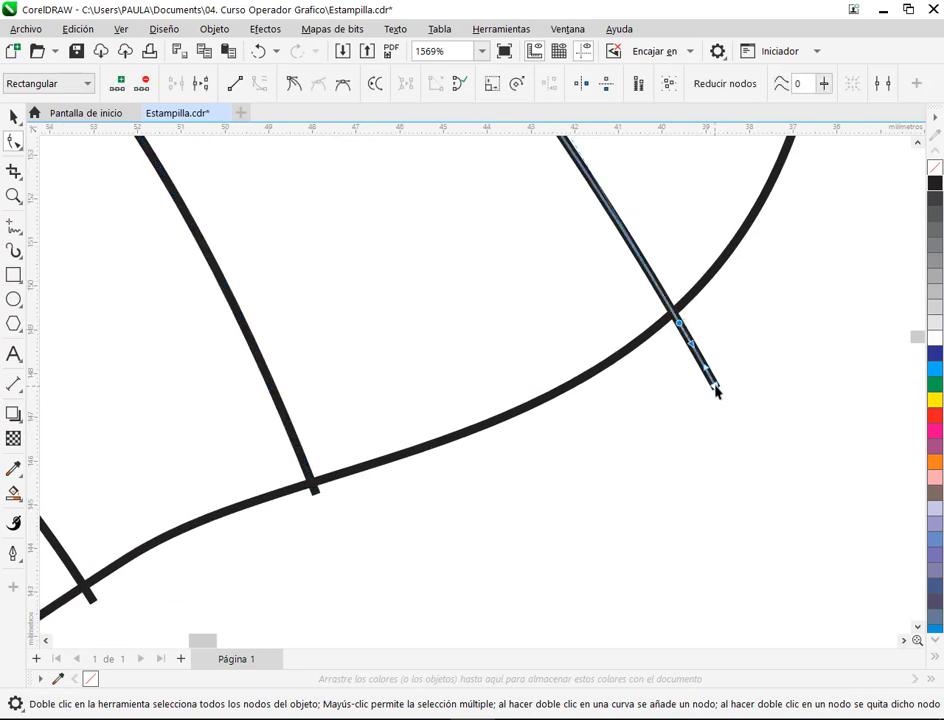
{"action": "key", "text": "Delete"}
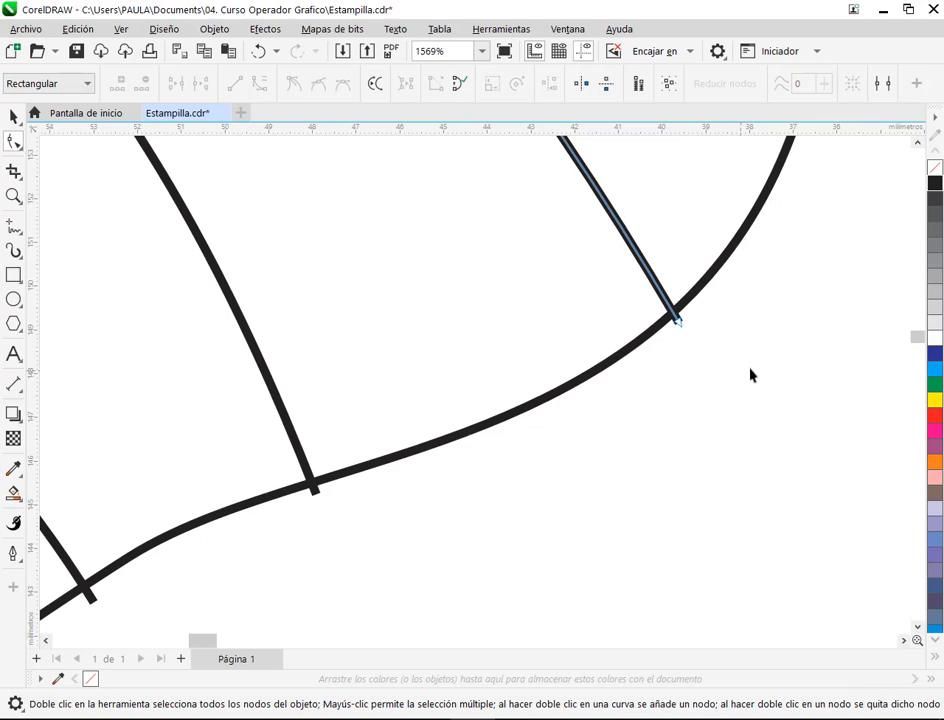
{"action": "key", "text": "ctrl+z"}
{"action": "scroll", "coordinate": [712, 386], "scroll_direction": "down", "scroll_amount": 2}
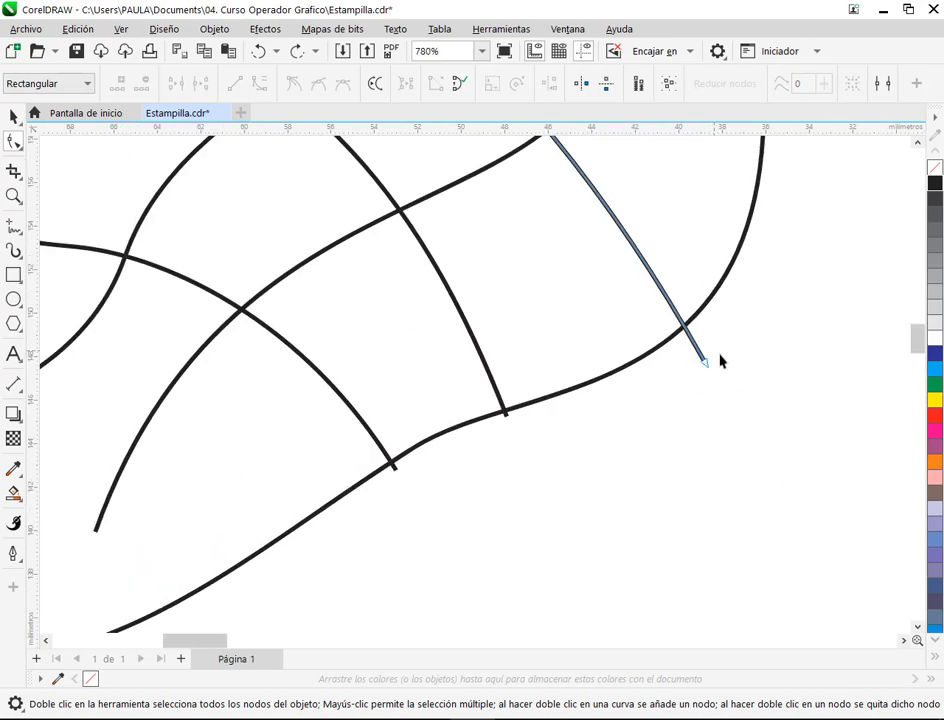
{"action": "scroll", "coordinate": [714, 380], "scroll_direction": "down", "scroll_amount": 1}
{"action": "left_click", "coordinate": [682, 400]}
{"action": "key", "text": "Delete"}
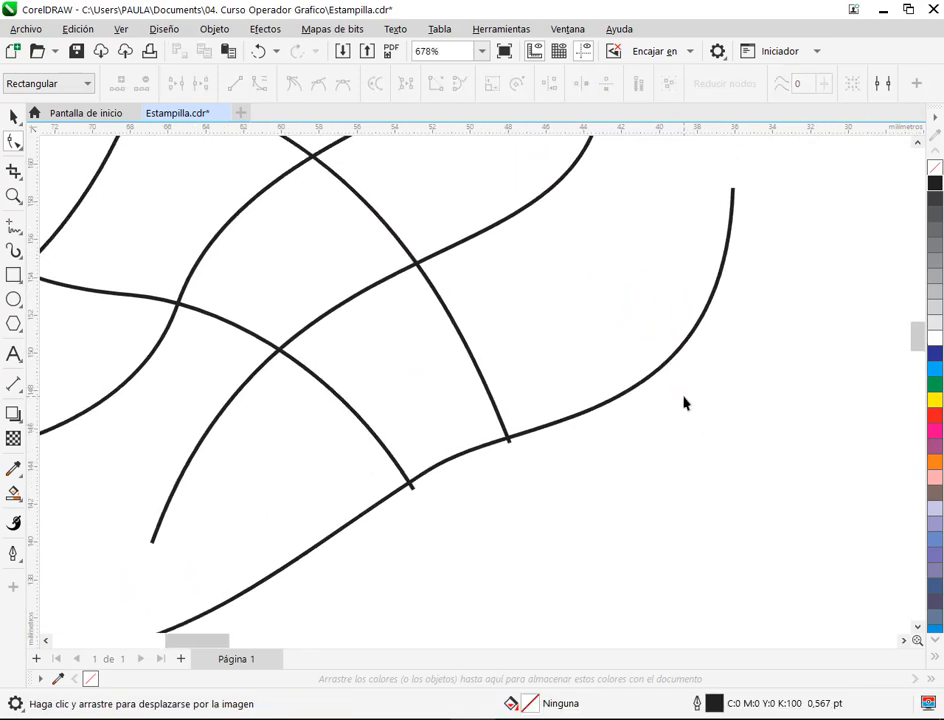
{"action": "scroll", "coordinate": [684, 400], "scroll_direction": "down", "scroll_amount": 3}
{"action": "key", "text": "ctrl+z"}
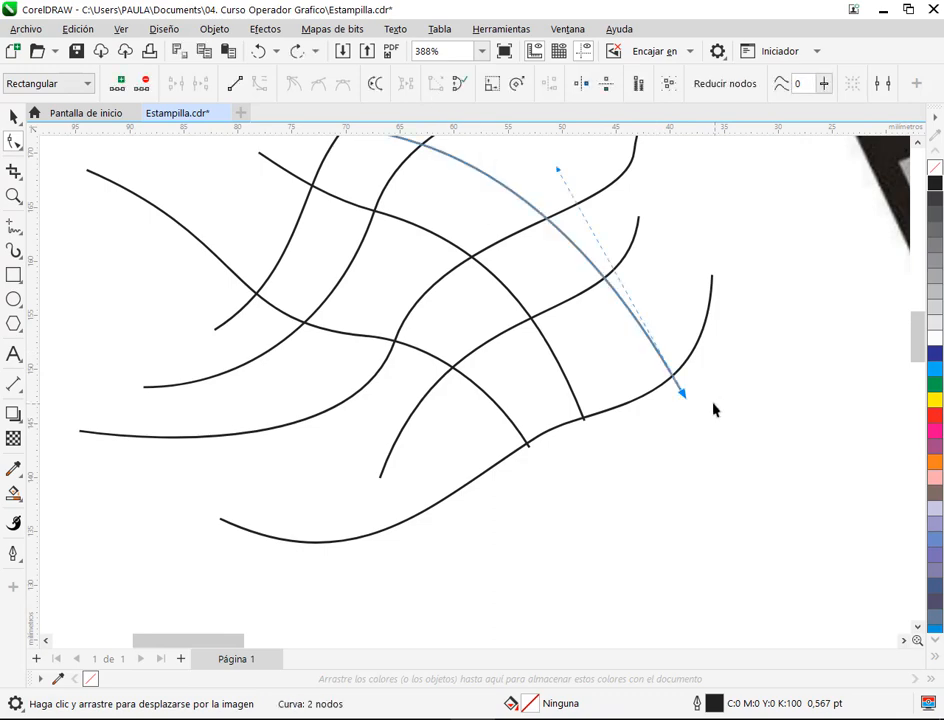
Add a node on the uppermost descending curve just past the lowest ascending curve, delete its lower end node, and deselect it.
{"action": "scroll", "coordinate": [683, 400], "scroll_direction": "up", "scroll_amount": 5}
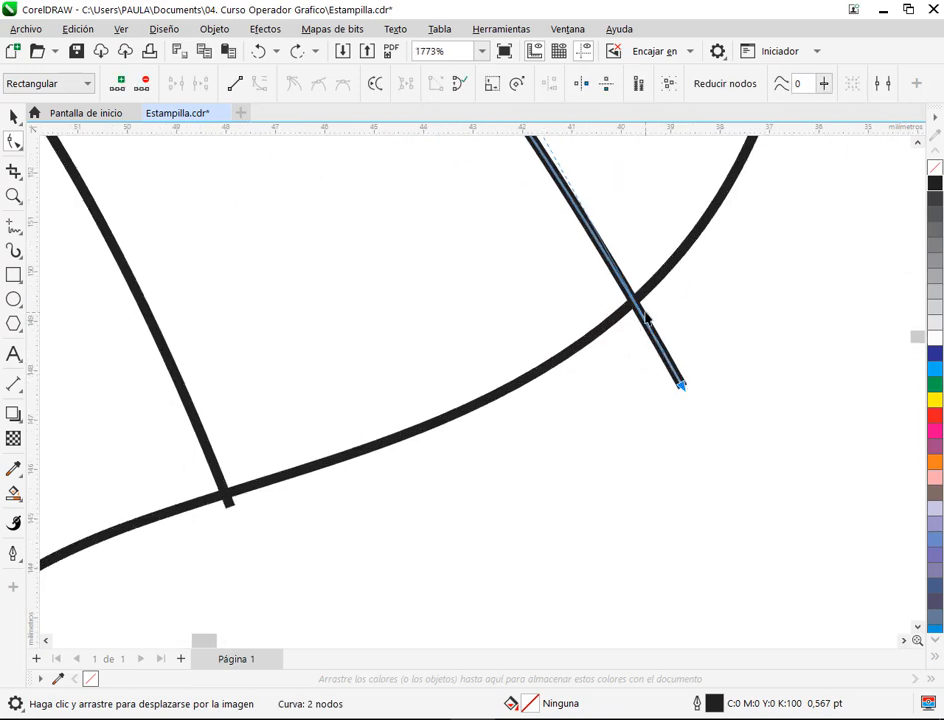
{"action": "double_click", "coordinate": [639, 315]}
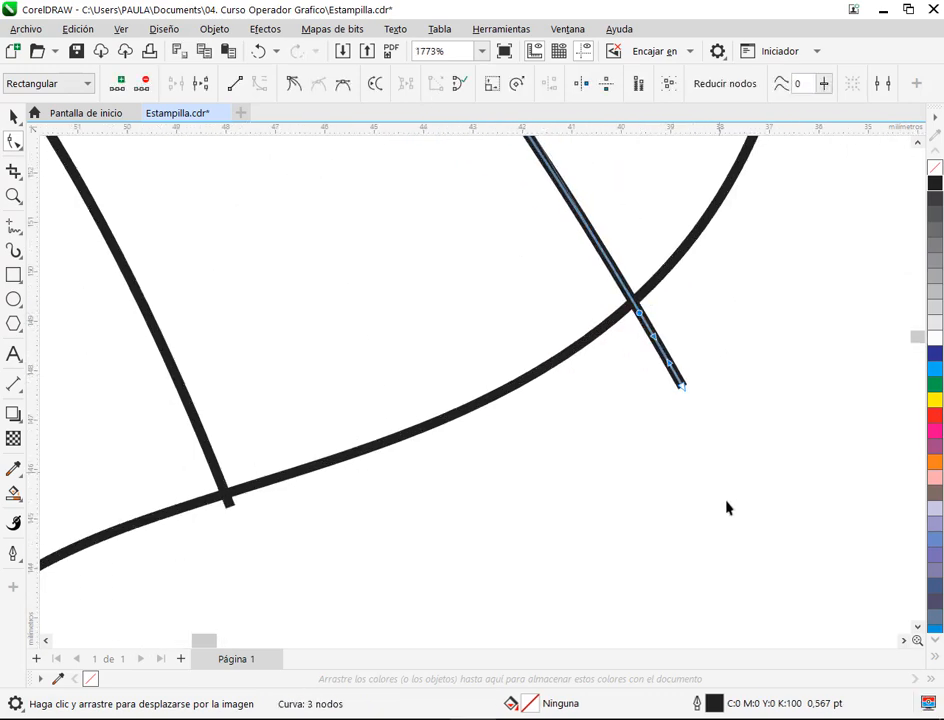
{"action": "double_click", "coordinate": [682, 389]}
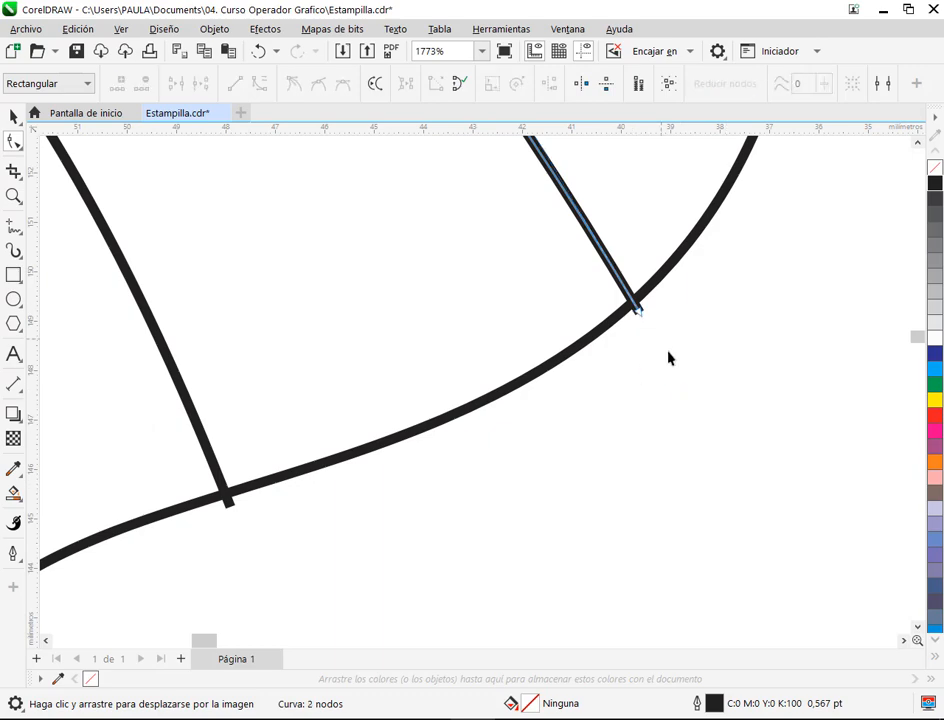
{"action": "scroll", "coordinate": [670, 372], "scroll_direction": "down", "scroll_amount": 10}
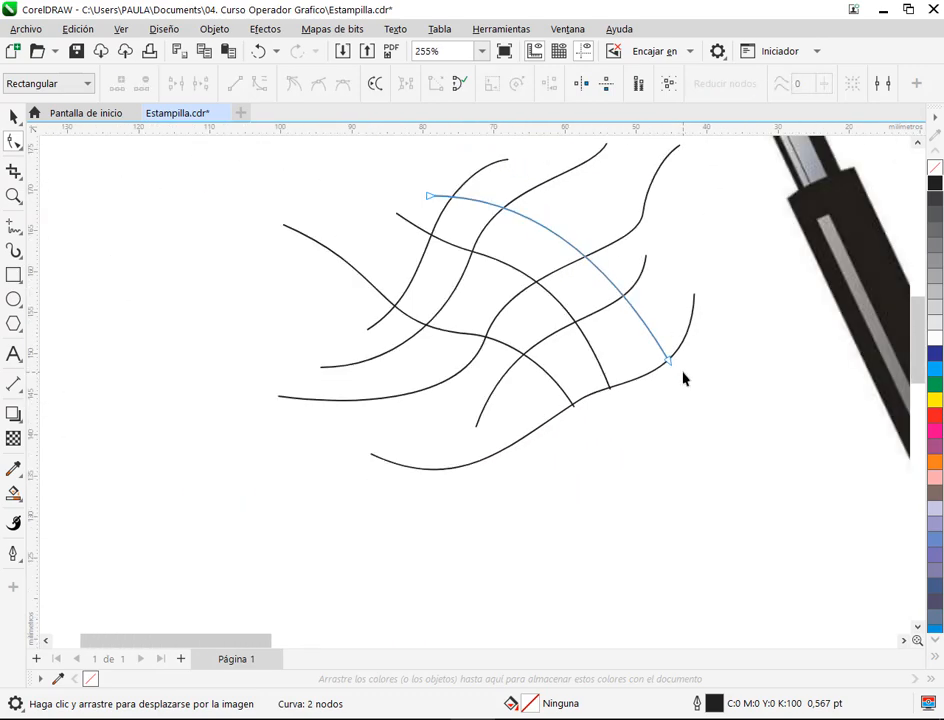
{"action": "left_click", "coordinate": [12, 116]}
{"action": "left_click", "coordinate": [180, 352]}
Draw a freehand line about 26 mm wide and 18 mm high along the uppermost descending curve.
{"action": "scroll", "coordinate": [518, 394], "scroll_direction": "down", "scroll_amount": 3}
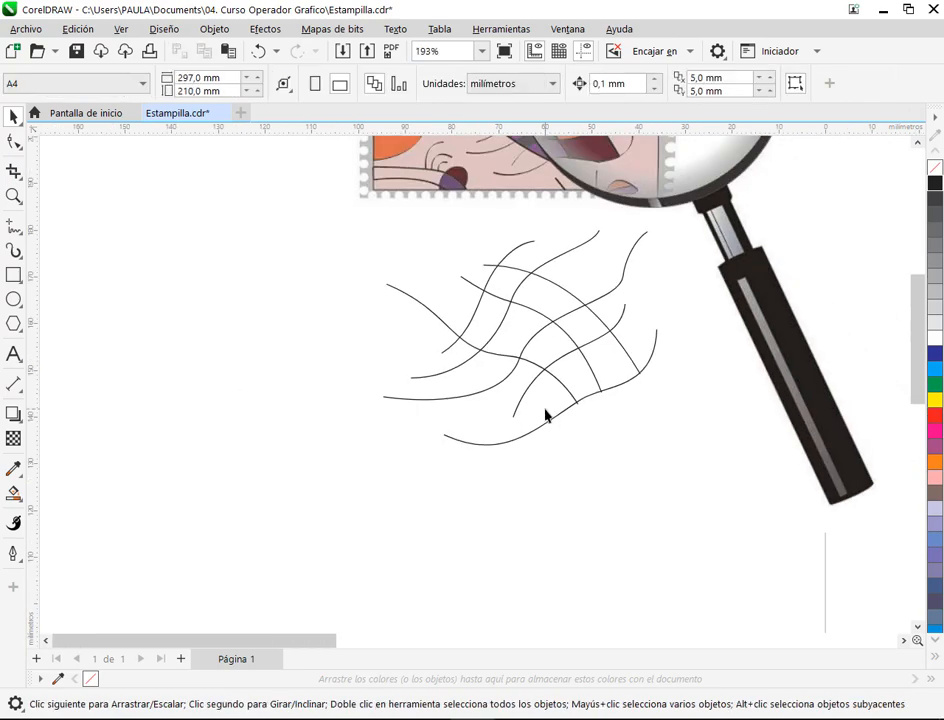
{"action": "left_click_drag", "start_coordinate": [521, 527], "coordinate": [441, 481]}
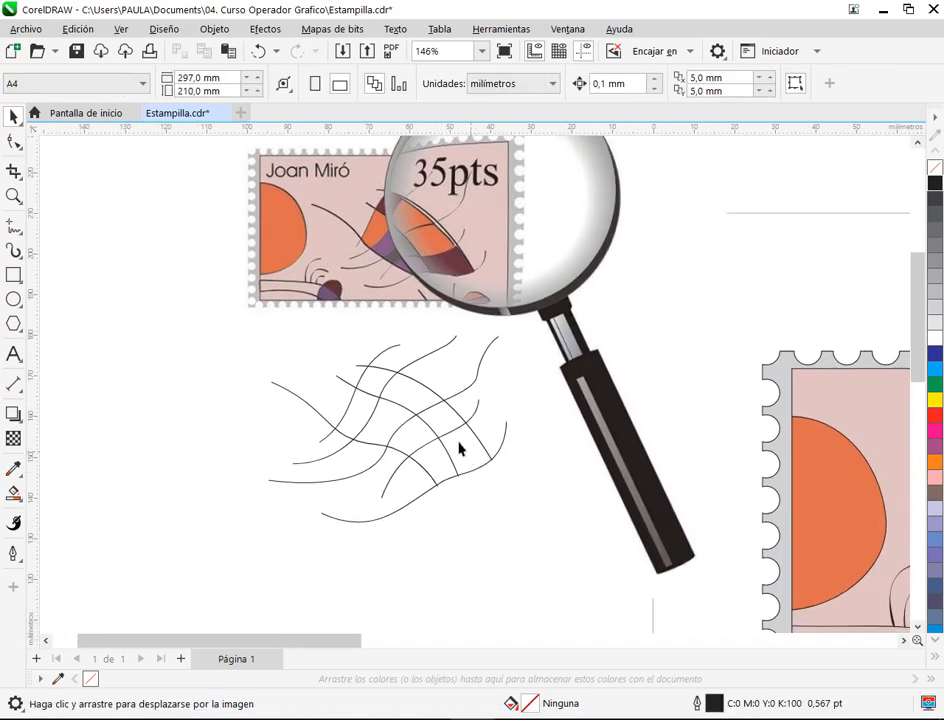
{"action": "scroll", "coordinate": [393, 340], "scroll_direction": "up", "scroll_amount": 3}
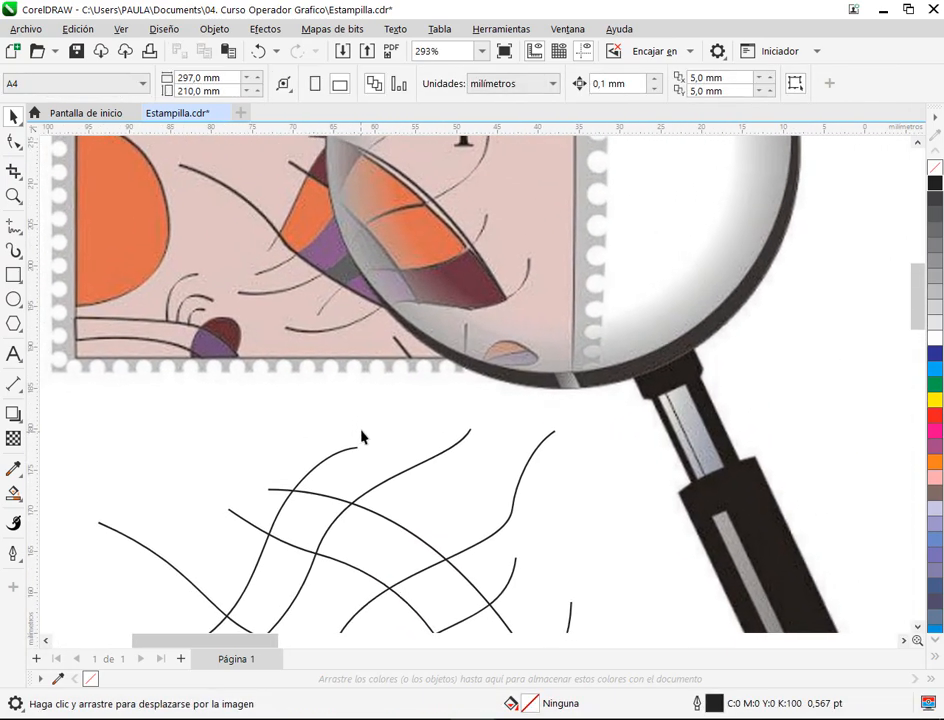
{"action": "left_click", "coordinate": [14, 226]}
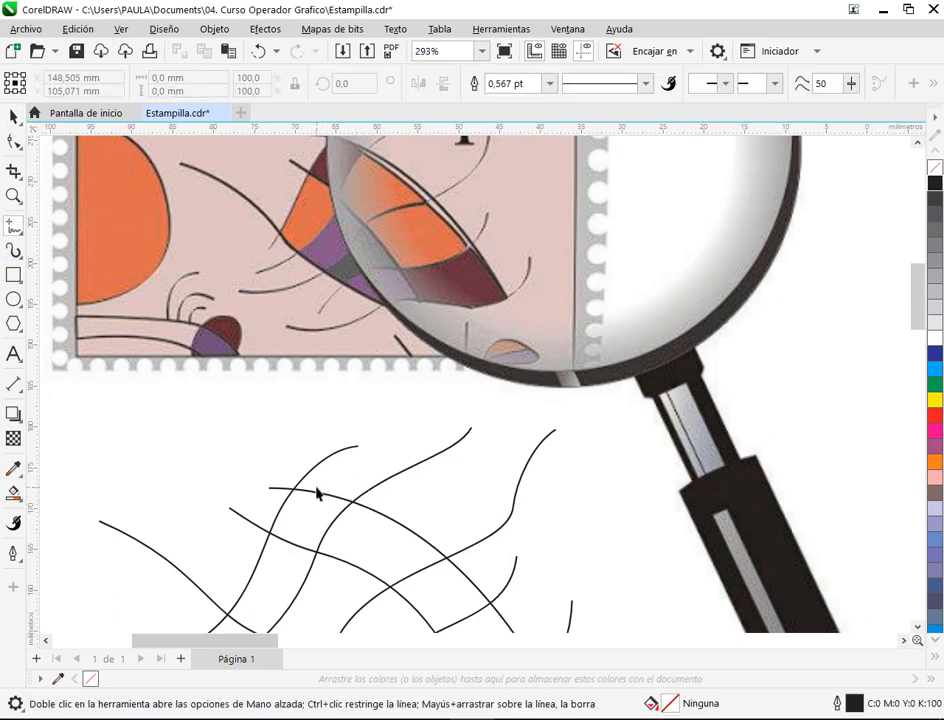
{"action": "mouse_move", "coordinate": [316, 492]}
{"action": "left_mouse_down"}
{"action": "mouse_move", "coordinate": [474, 585]}
{"action": "mouse_move", "coordinate": [529, 636]}
{"action": "left_mouse_up"}
{"action": "scroll", "coordinate": [506, 560], "scroll_direction": "down", "scroll_amount": 3}
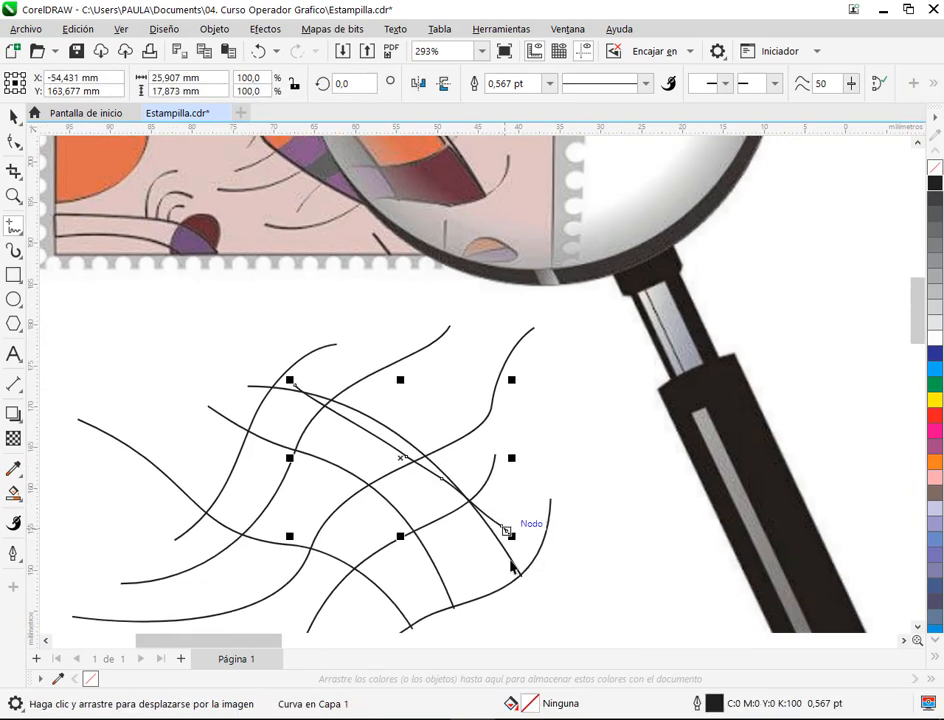
Extend the freehand line's lower end toward the lowest ascending curve, remove its two lower intermediate nodes, and shift the remaining middle node up-left.
{"action": "scroll", "coordinate": [510, 566], "scroll_direction": "up", "scroll_amount": 2}
{"action": "left_click", "coordinate": [16, 142]}
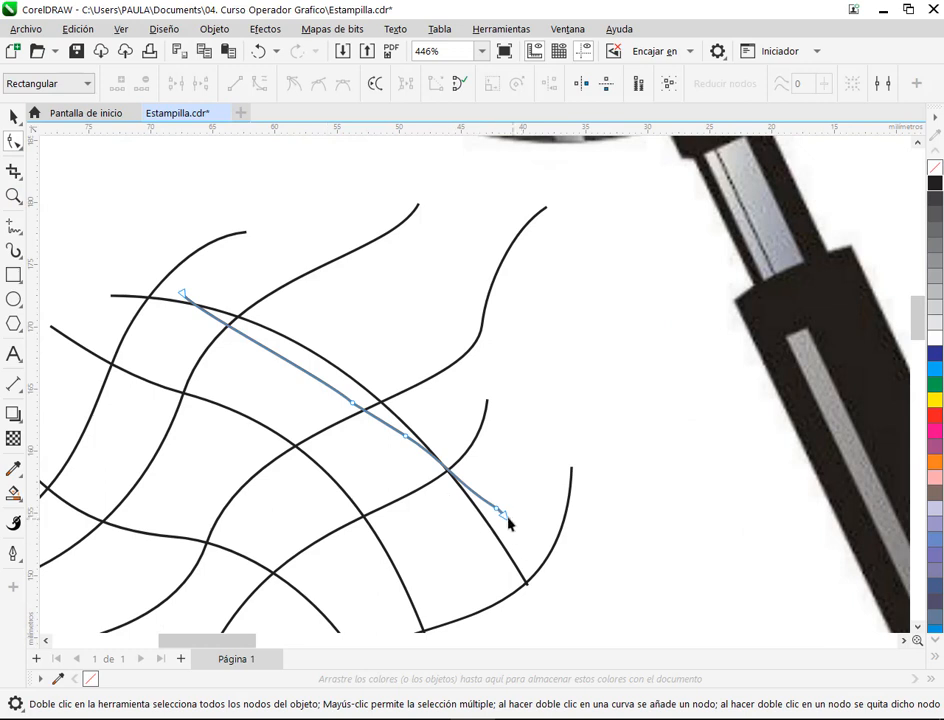
{"action": "left_click_drag", "start_coordinate": [505, 516], "coordinate": [531, 561]}
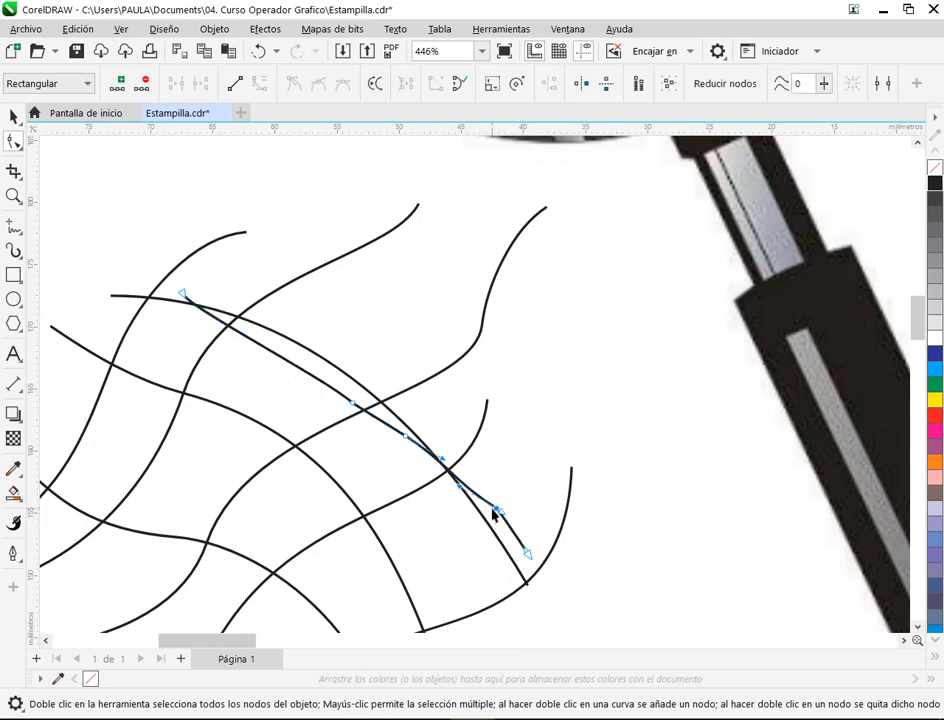
{"action": "left_click", "coordinate": [432, 495]}
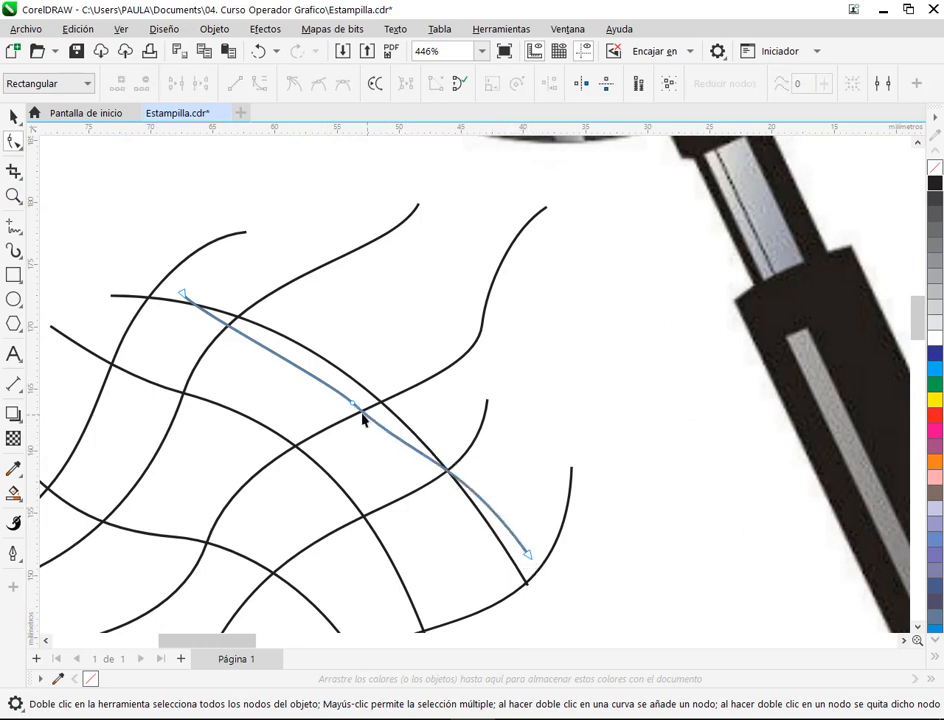
{"action": "left_click_drag", "start_coordinate": [354, 408], "coordinate": [333, 389]}
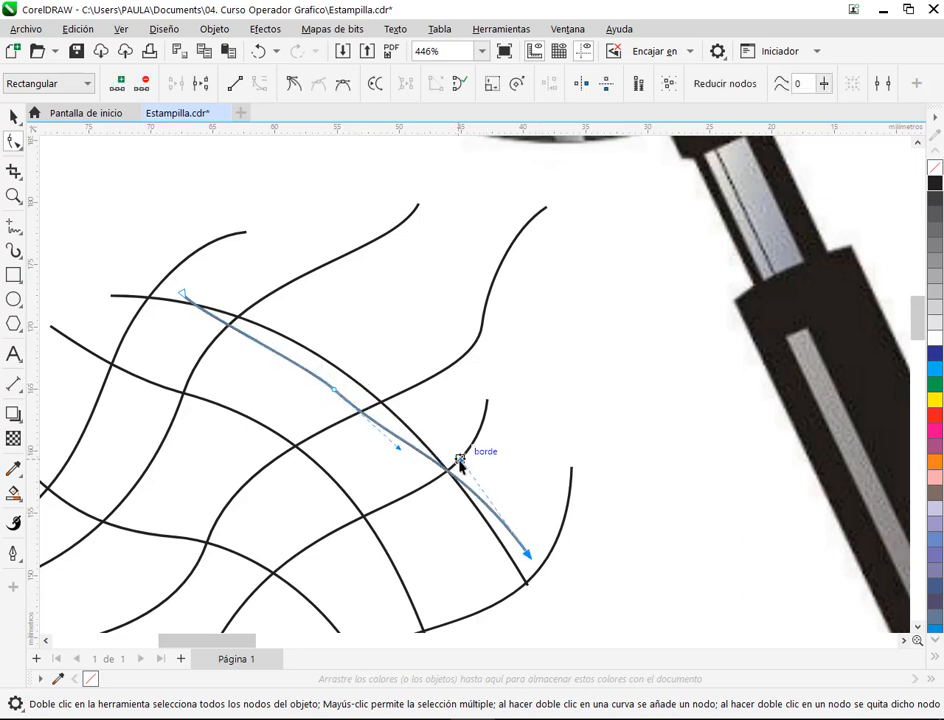
Adjust the freehand line's end nodes and middle node so it runs just below the uppermost descending curve and crosses it near both ends.
{"action": "left_click", "coordinate": [529, 555]}
{"action": "left_click_drag", "start_coordinate": [531, 558], "coordinate": [527, 568]}
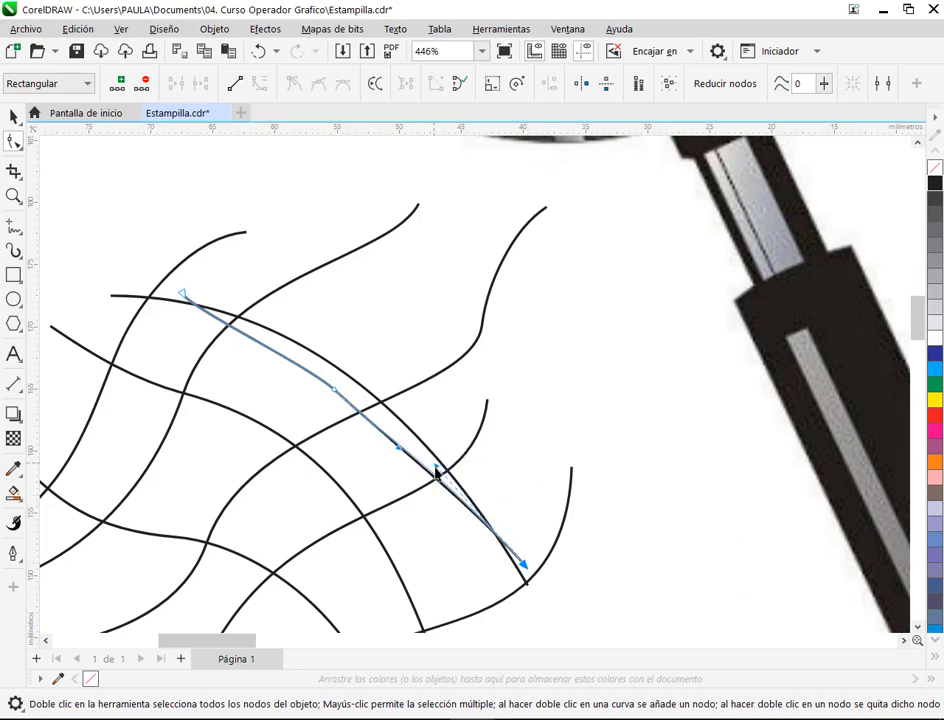
{"action": "left_click_drag", "start_coordinate": [337, 393], "coordinate": [363, 403]}
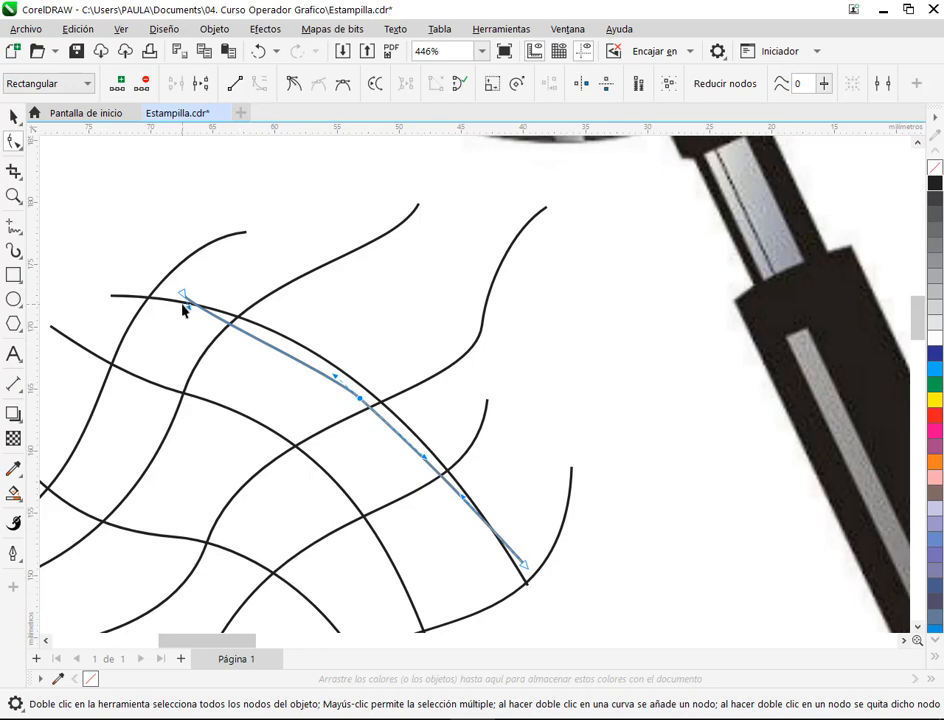
{"action": "left_click_drag", "start_coordinate": [184, 297], "coordinate": [172, 298]}
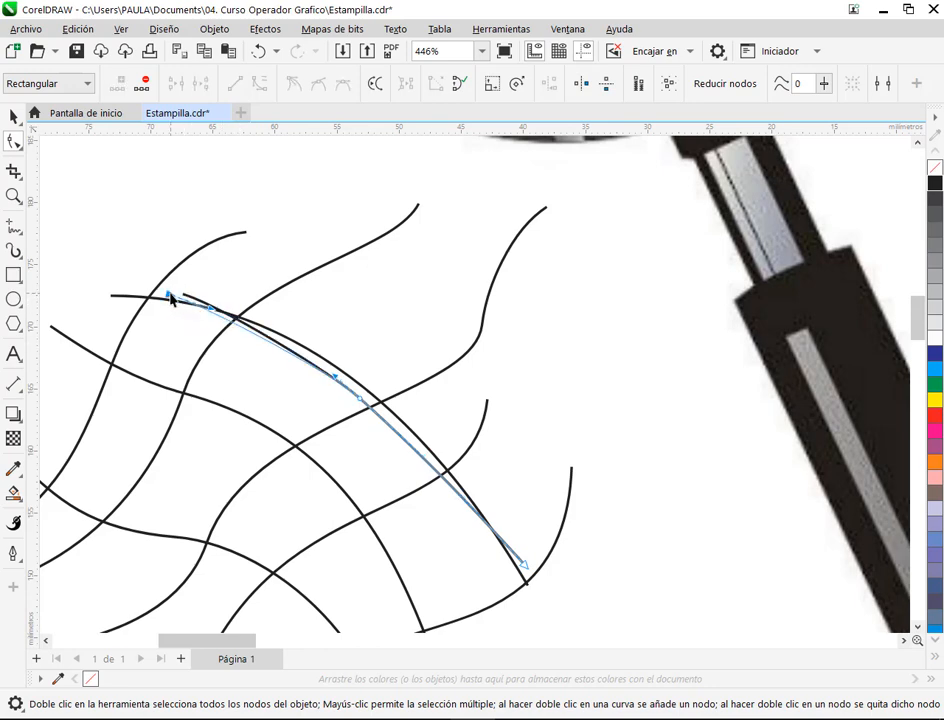
{"action": "scroll", "coordinate": [363, 420], "scroll_direction": "up", "scroll_amount": 2}
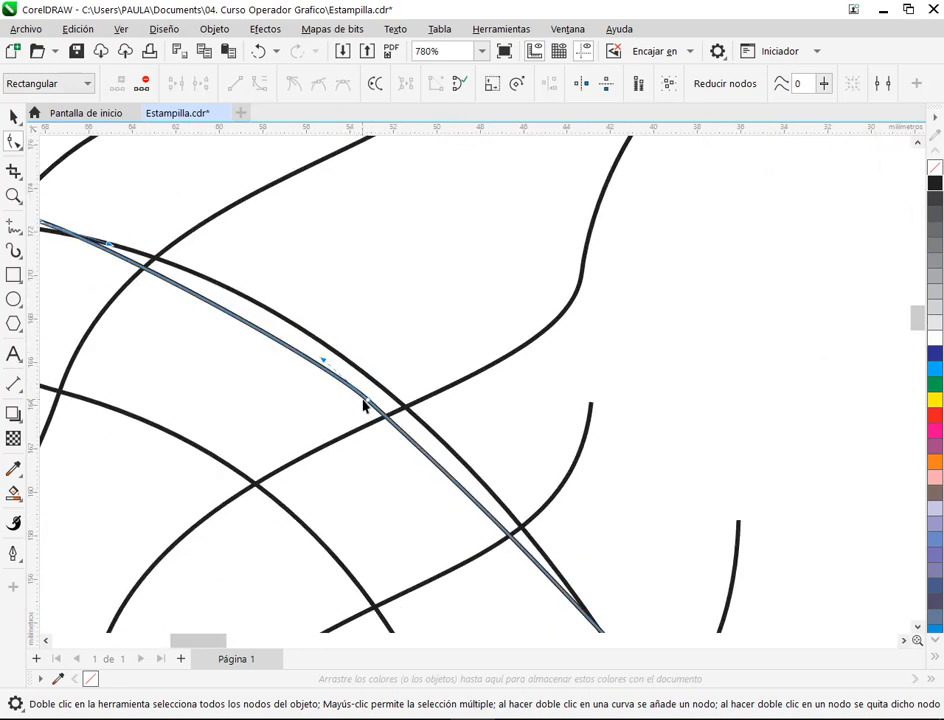
{"action": "mouse_move", "coordinate": [352, 389]}
{"action": "left_mouse_down"}
{"action": "mouse_move", "coordinate": [343, 379]}
{"action": "mouse_move", "coordinate": [432, 432]}
{"action": "mouse_move", "coordinate": [352, 411]}
{"action": "left_mouse_up"}
{"action": "scroll", "coordinate": [350, 410], "scroll_direction": "down", "scroll_amount": 2}
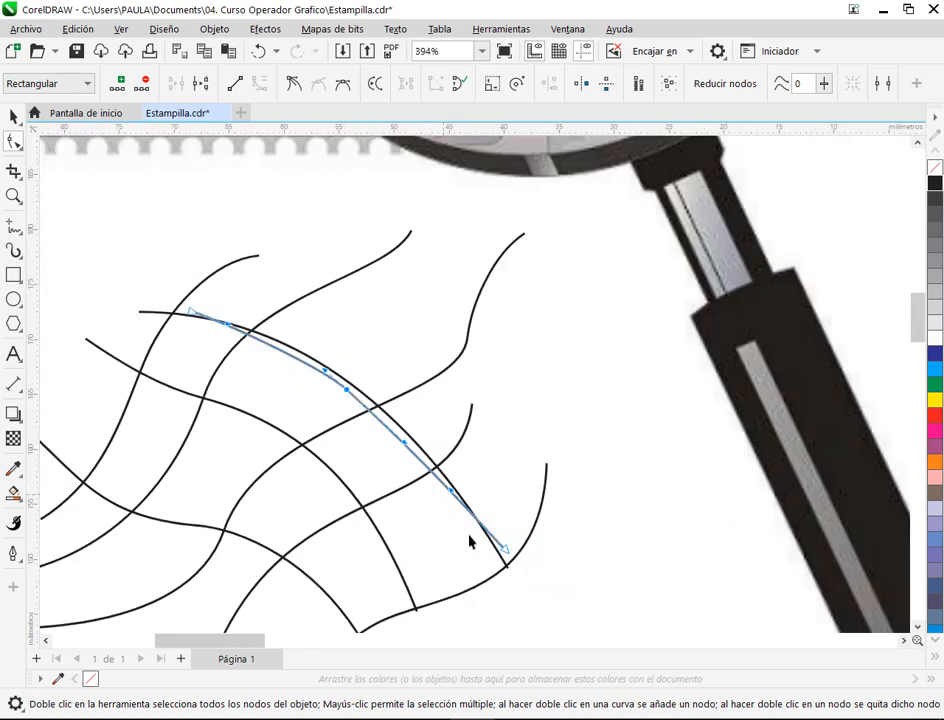
Deselect the freehand line and save the drawing.
{"action": "left_click", "coordinate": [13, 117]}
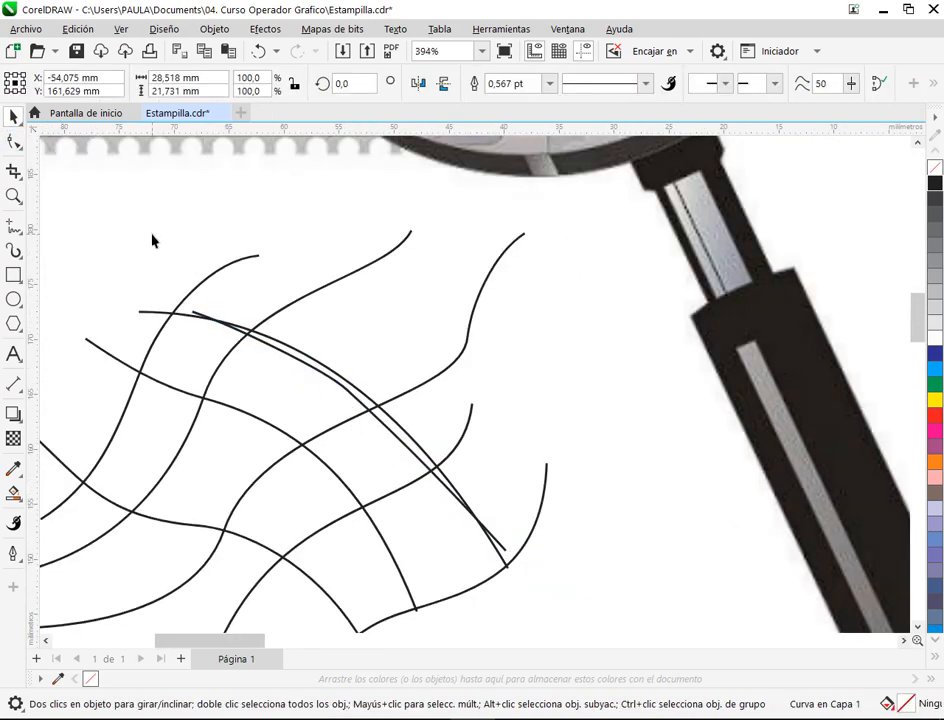
{"action": "left_click", "coordinate": [151, 236]}
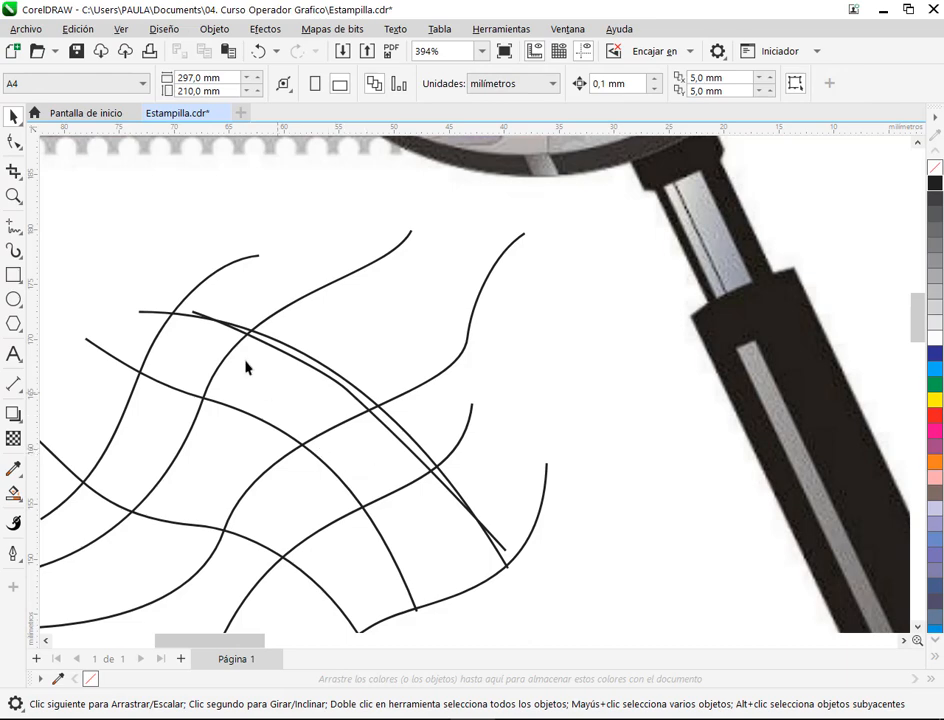
{"action": "left_click", "coordinate": [196, 318]}
{"action": "left_click", "coordinate": [236, 305]}
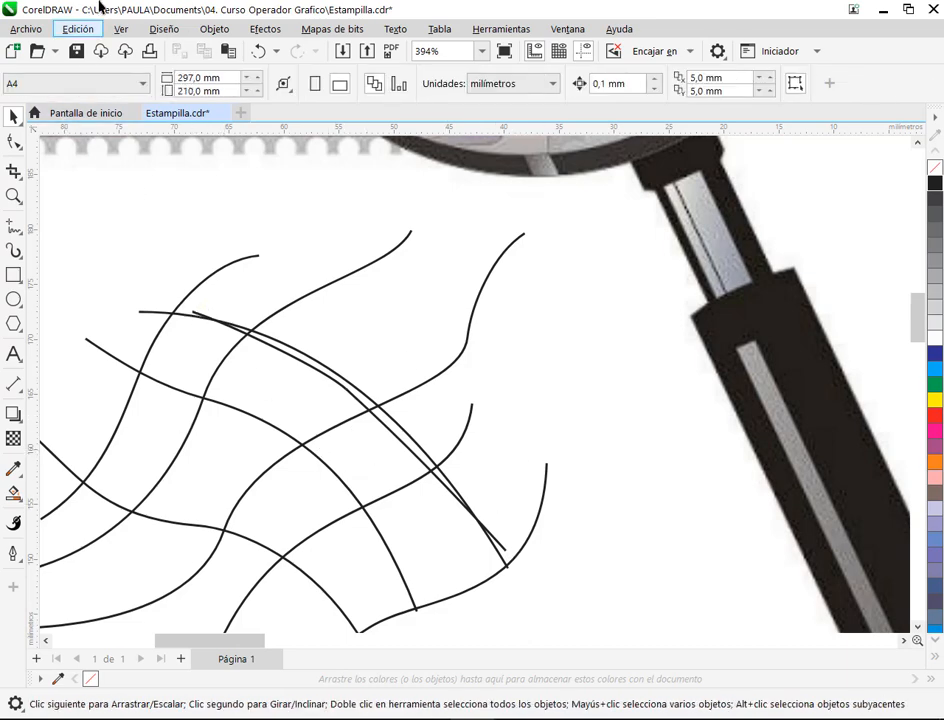
{"action": "scroll", "coordinate": [442, 413], "scroll_direction": "down", "scroll_amount": 2}
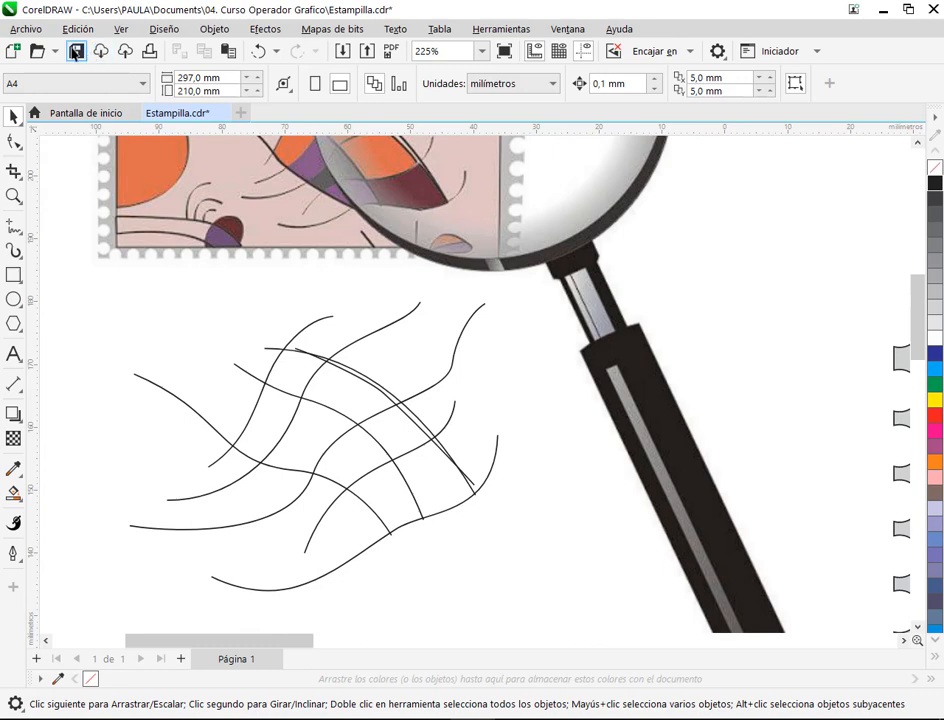
Switch to the Google Meet window to check the call messages, and return to CorelDRAW.
{"action": "mouse_move", "coordinate": [268, 716]}
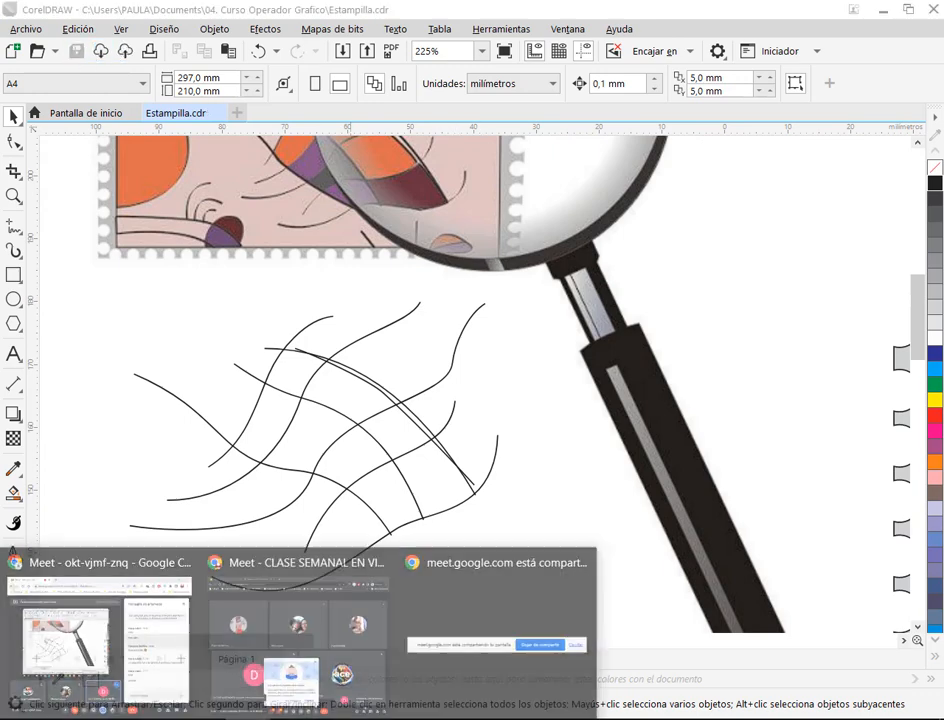
{"action": "left_click", "coordinate": [166, 678]}
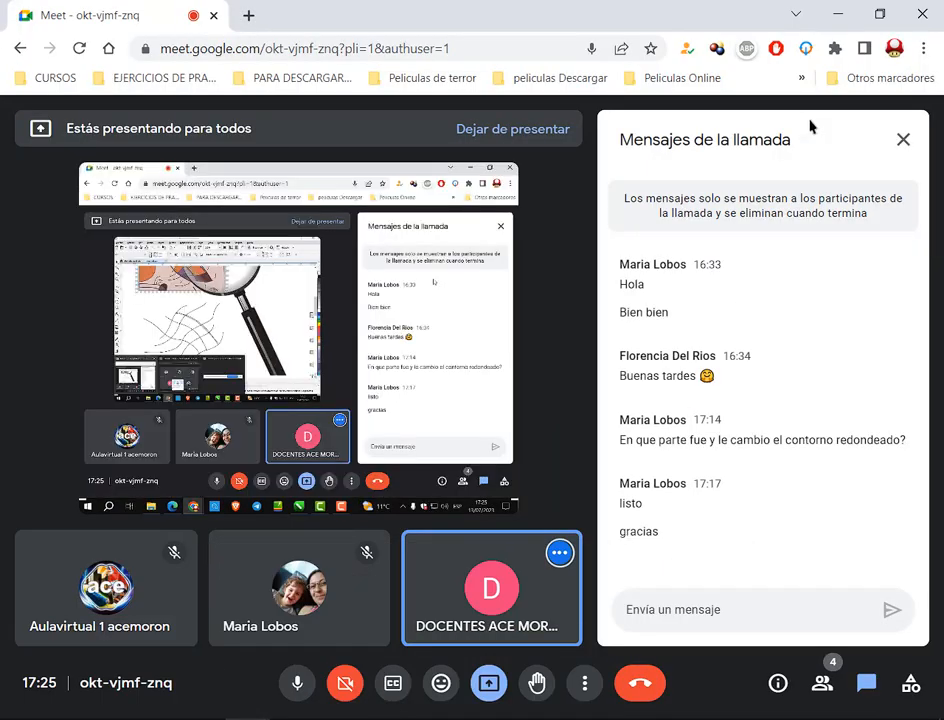
{"action": "left_click", "coordinate": [838, 14]}
Smart-fill the eight large cells enclosed by the crossing curves with cream, using a black 0,567 pt outline.
{"action": "left_click_drag", "start_coordinate": [405, 495], "coordinate": [447, 554]}
{"action": "left_click", "coordinate": [19, 495]}
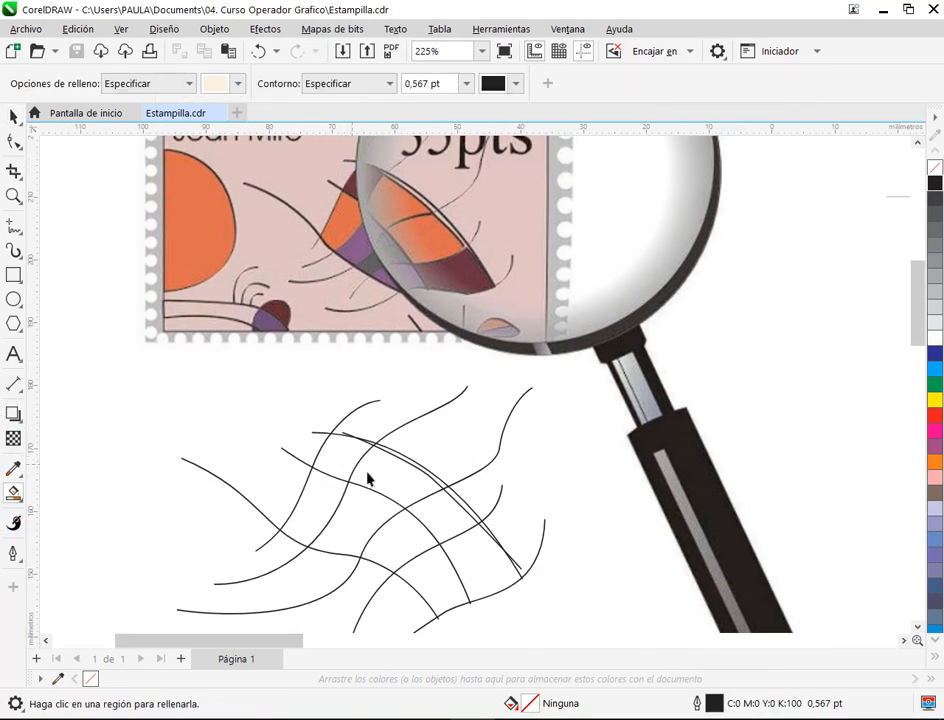
{"action": "left_click", "coordinate": [347, 460]}
{"action": "left_click", "coordinate": [310, 509]}
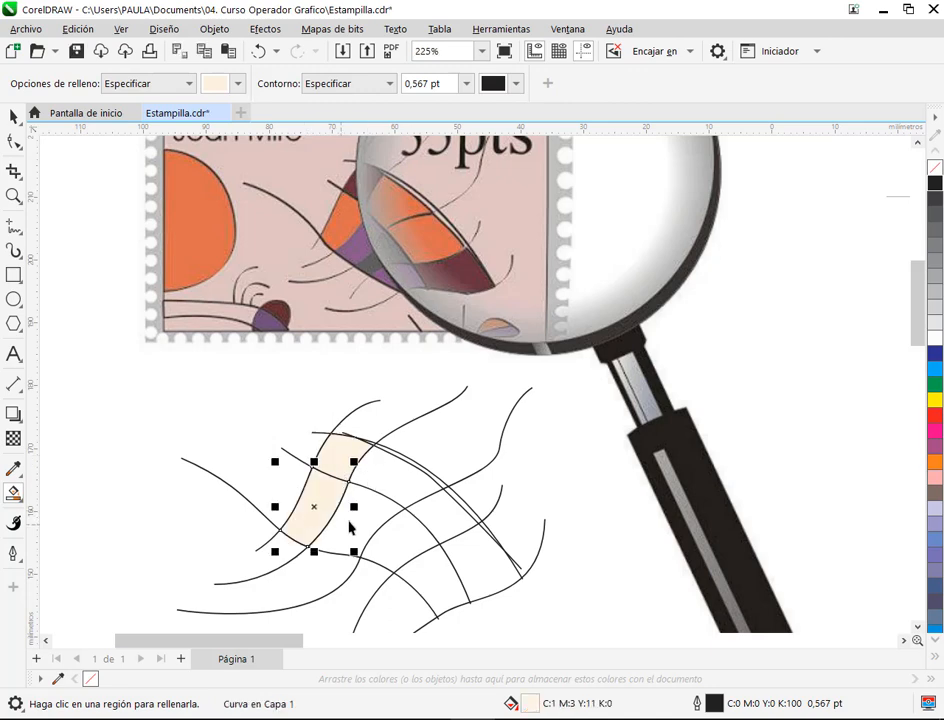
{"action": "left_click", "coordinate": [386, 508]}
{"action": "left_click", "coordinate": [420, 491]}
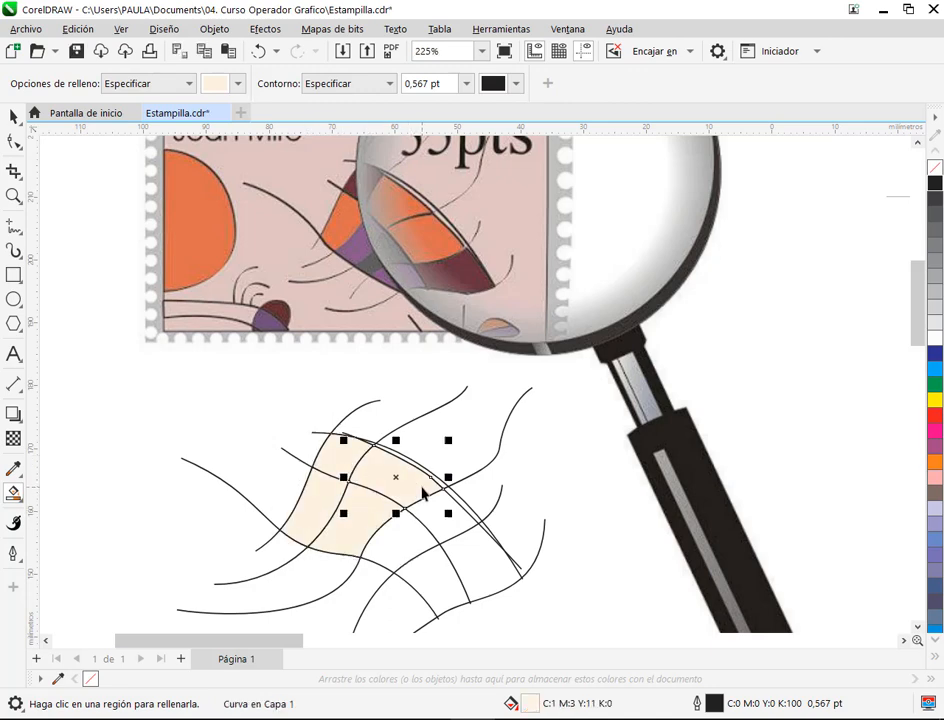
{"action": "left_click", "coordinate": [440, 517]}
{"action": "left_click", "coordinate": [485, 581]}
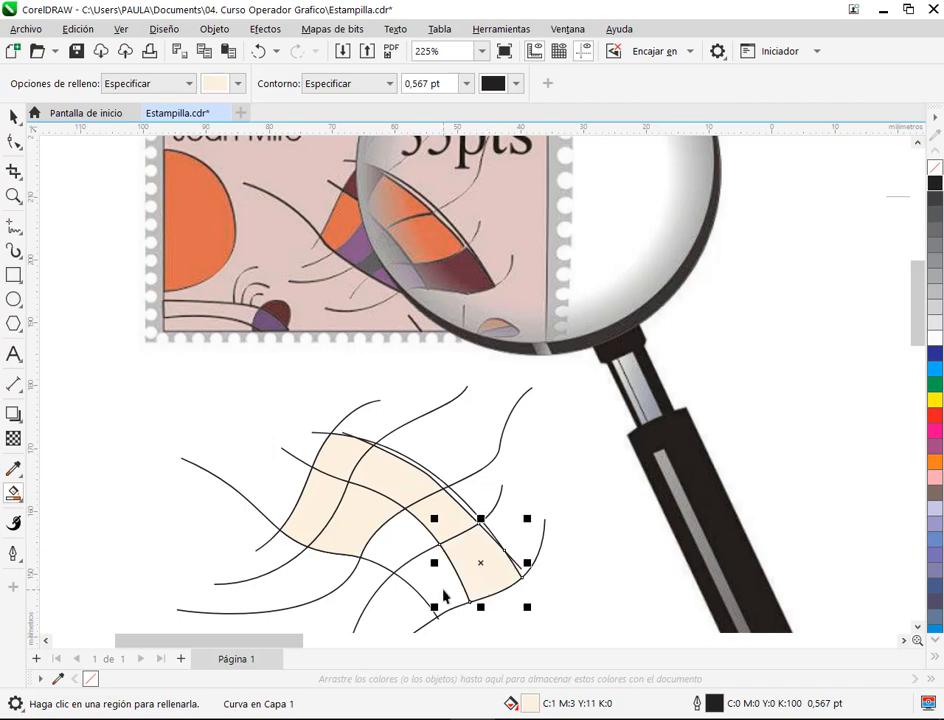
{"action": "left_click", "coordinate": [442, 596]}
{"action": "left_click", "coordinate": [390, 543]}
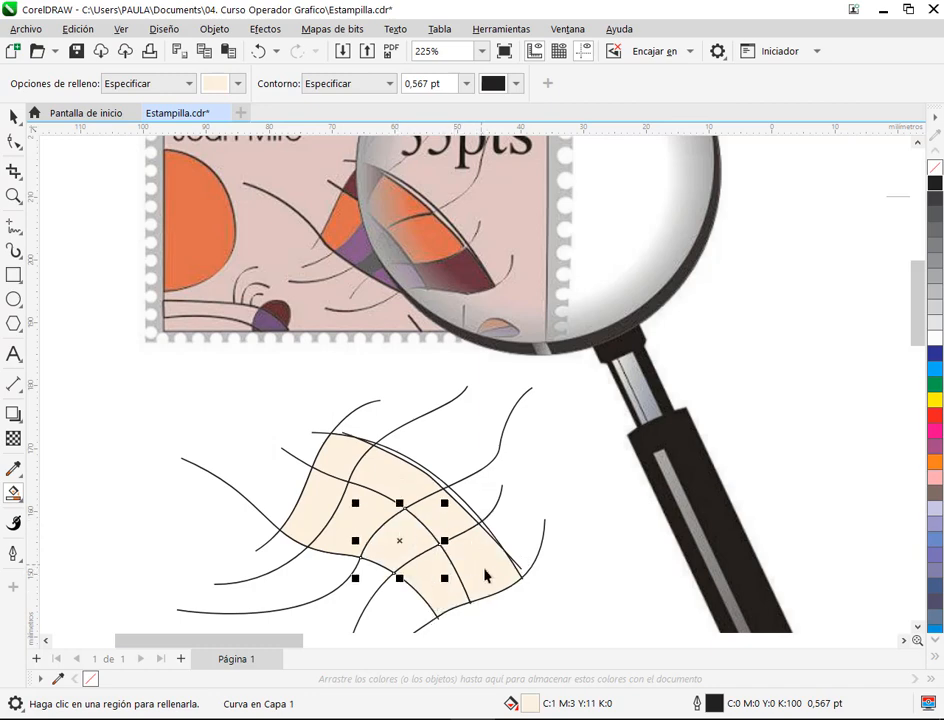
Smart-fill the narrow strips between the freehand line and the uppermost descending curve with the same cream.
{"action": "scroll", "coordinate": [440, 510], "scroll_direction": "up", "scroll_amount": 4}
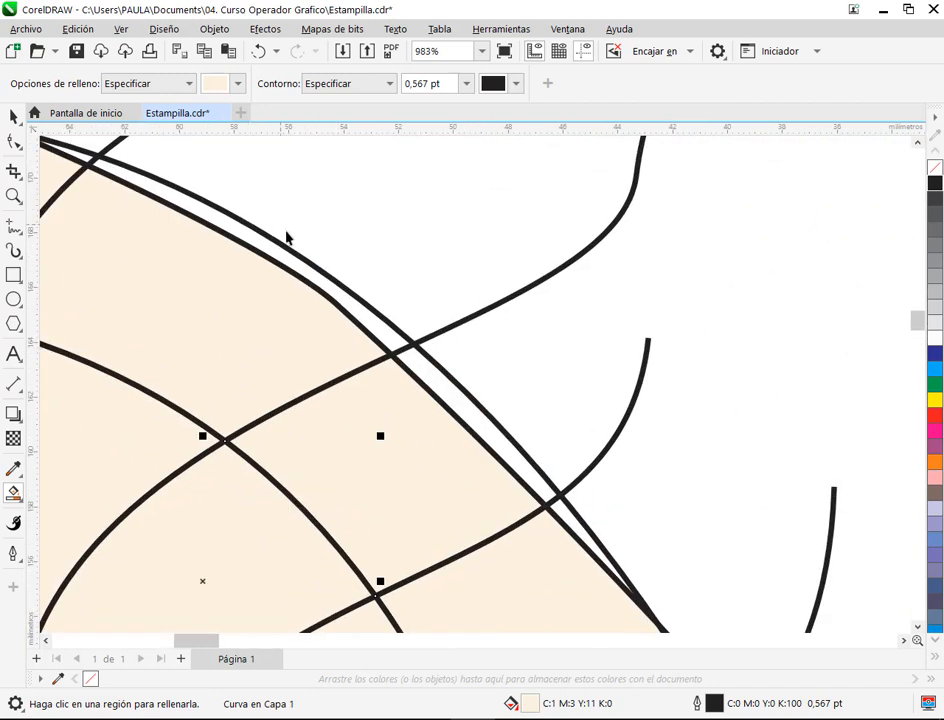
{"action": "left_click_drag", "start_coordinate": [286, 237], "coordinate": [427, 268]}
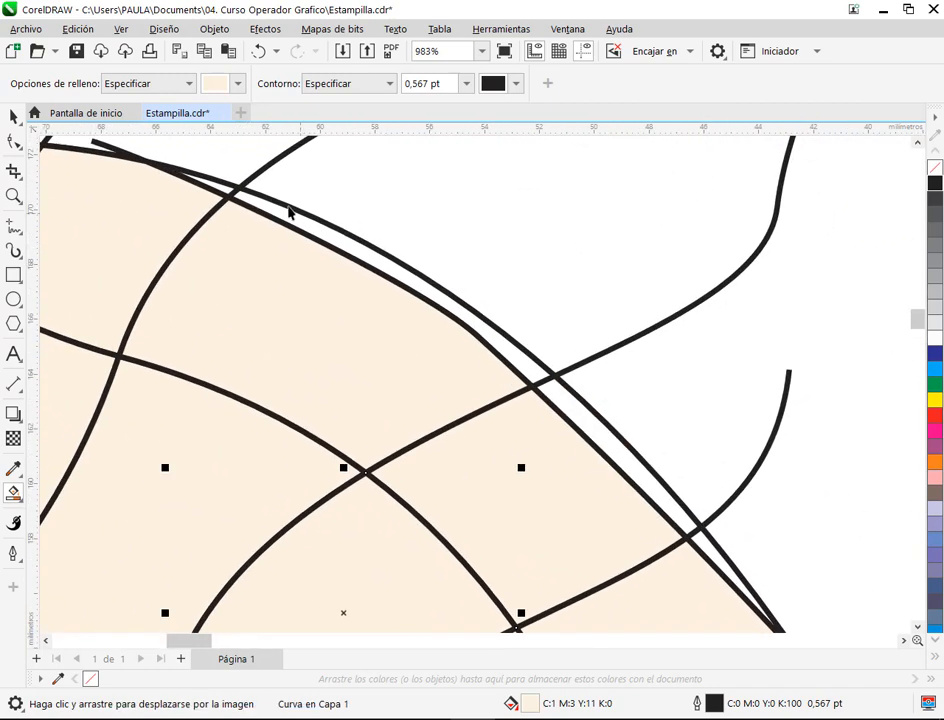
{"action": "left_click", "coordinate": [226, 195]}
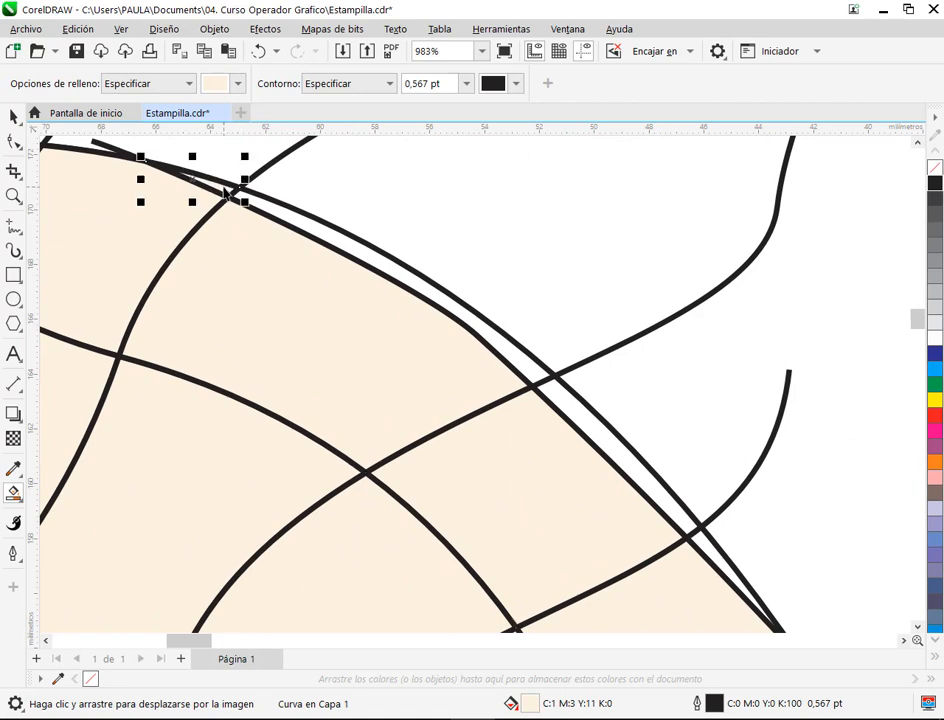
{"action": "left_click", "coordinate": [291, 221]}
{"action": "left_click", "coordinate": [628, 460]}
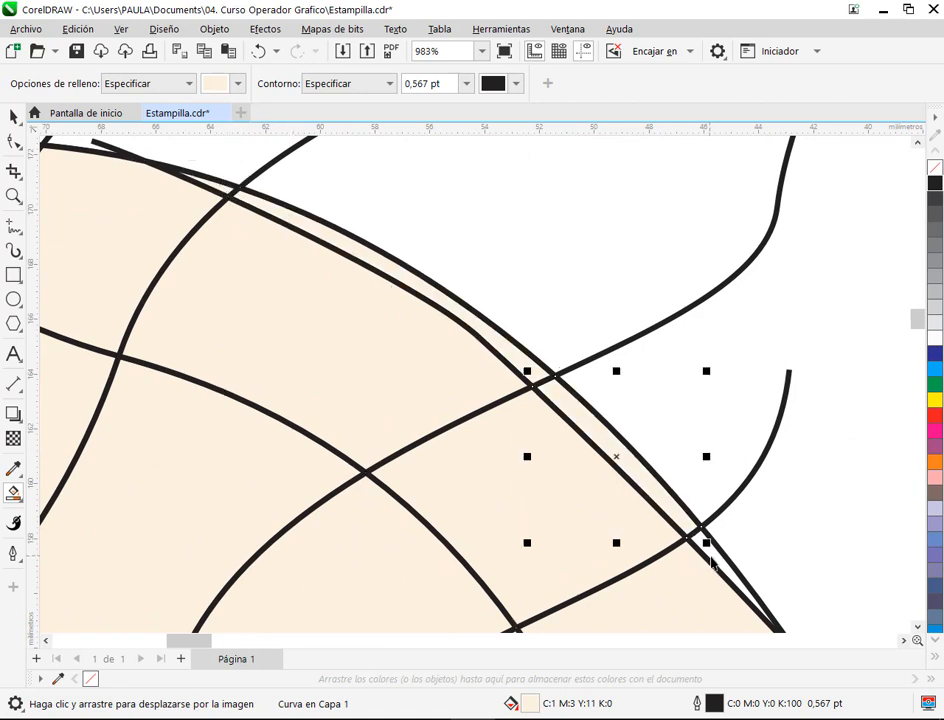
{"action": "left_click", "coordinate": [716, 562]}
Select the original freehand line under the uppermost descending curve and delete it, keeping the filled pieces.
{"action": "left_click", "coordinate": [12, 117]}
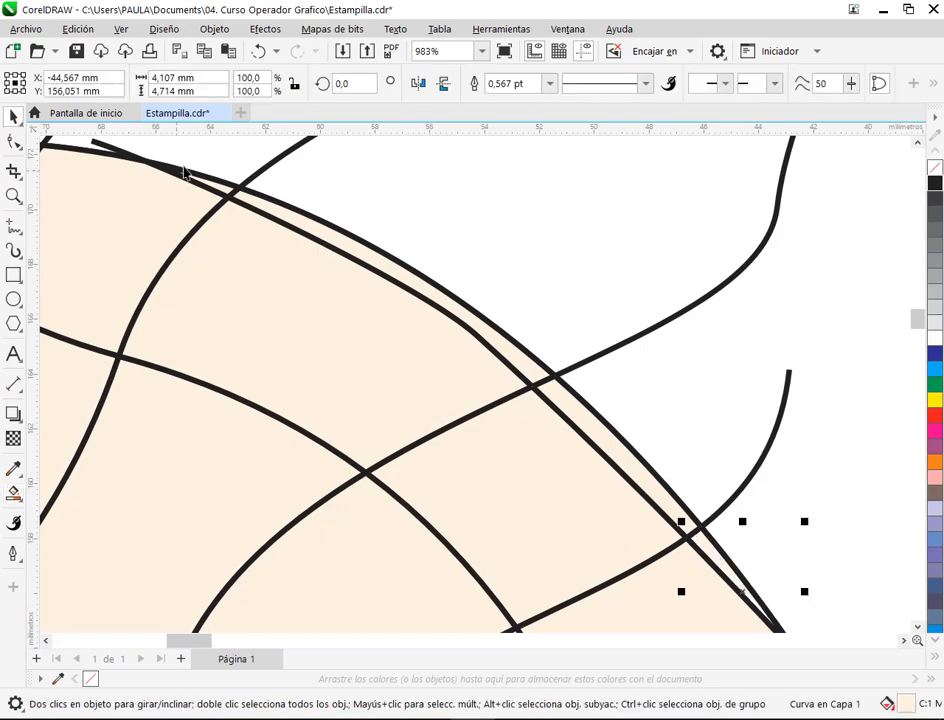
{"action": "left_click", "coordinate": [165, 154]}
{"action": "left_click", "coordinate": [165, 174]}
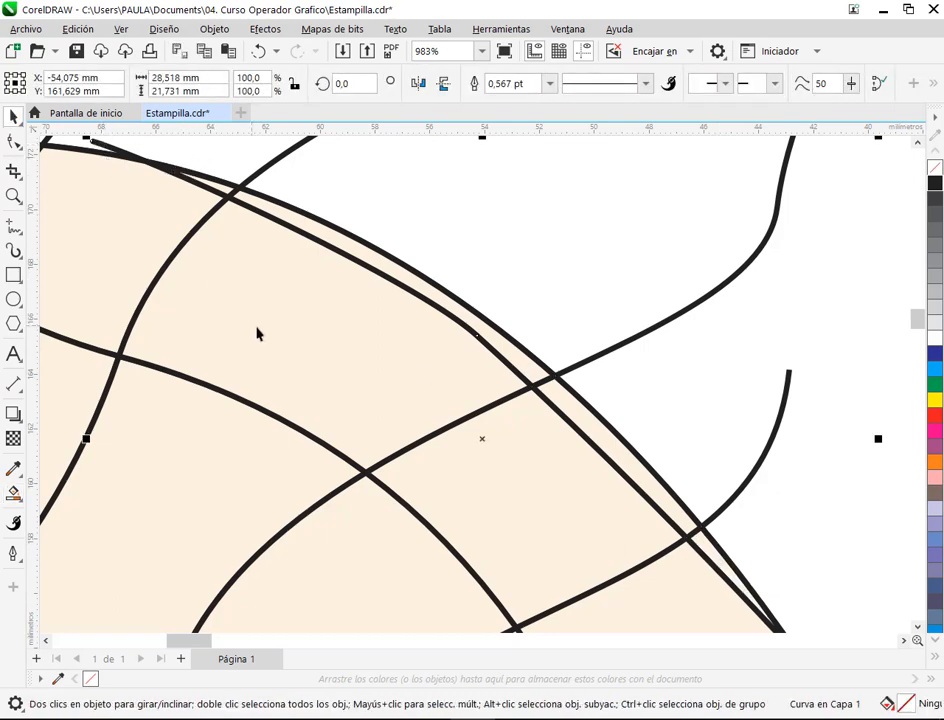
{"action": "key", "text": "Escape"}
{"action": "scroll", "coordinate": [336, 295], "scroll_direction": "down", "scroll_amount": 3}
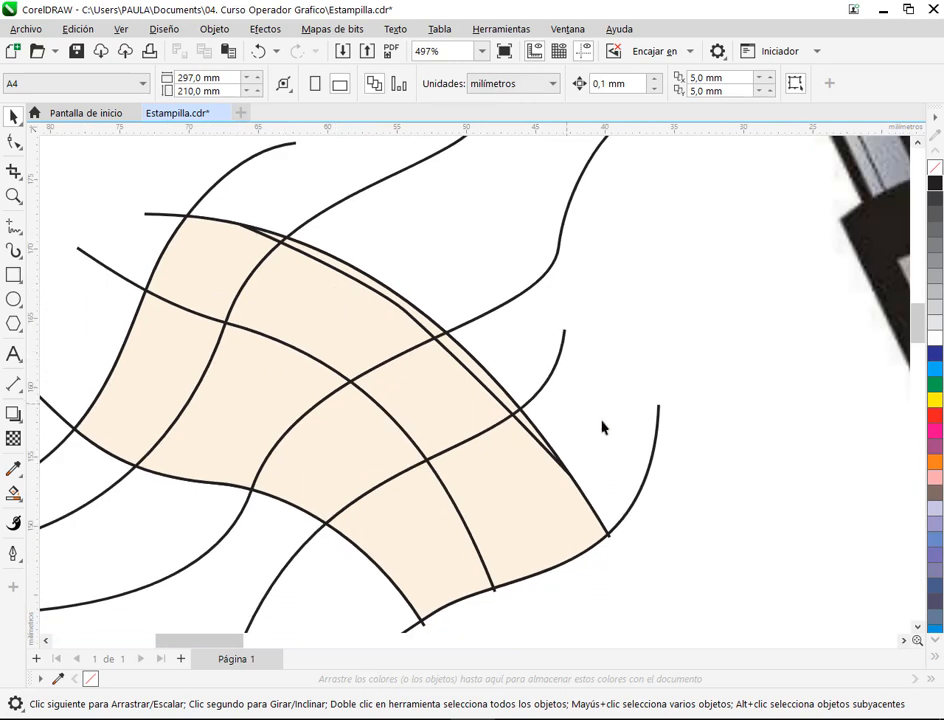
Fill the lower cell at the left end of the grid with red and the cell above it with blue.
{"action": "left_click", "coordinate": [166, 361]}
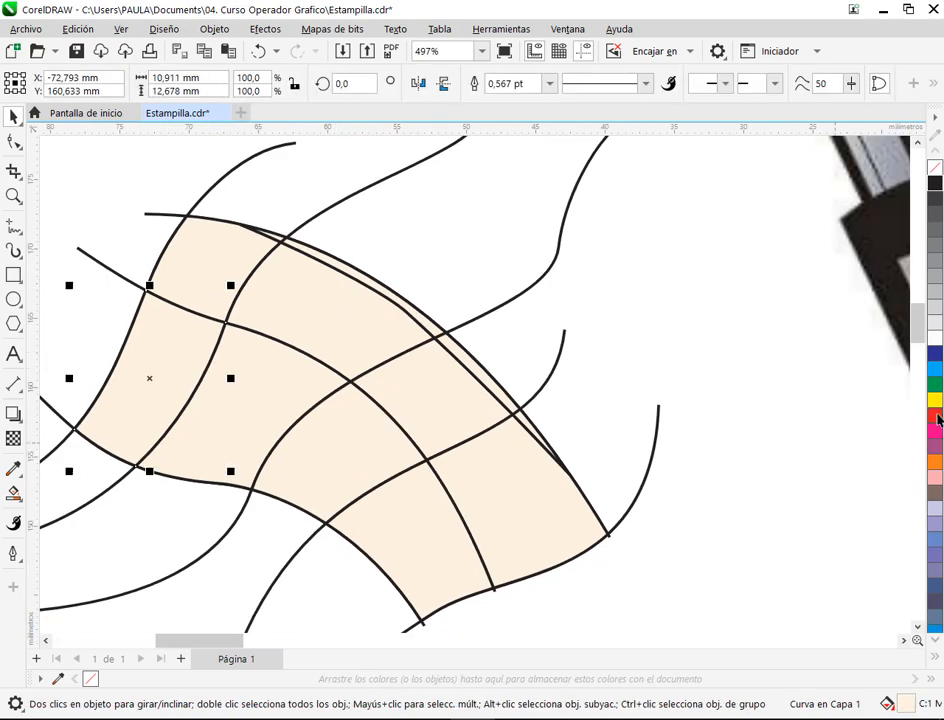
{"action": "left_click", "coordinate": [936, 417]}
{"action": "left_click", "coordinate": [199, 260]}
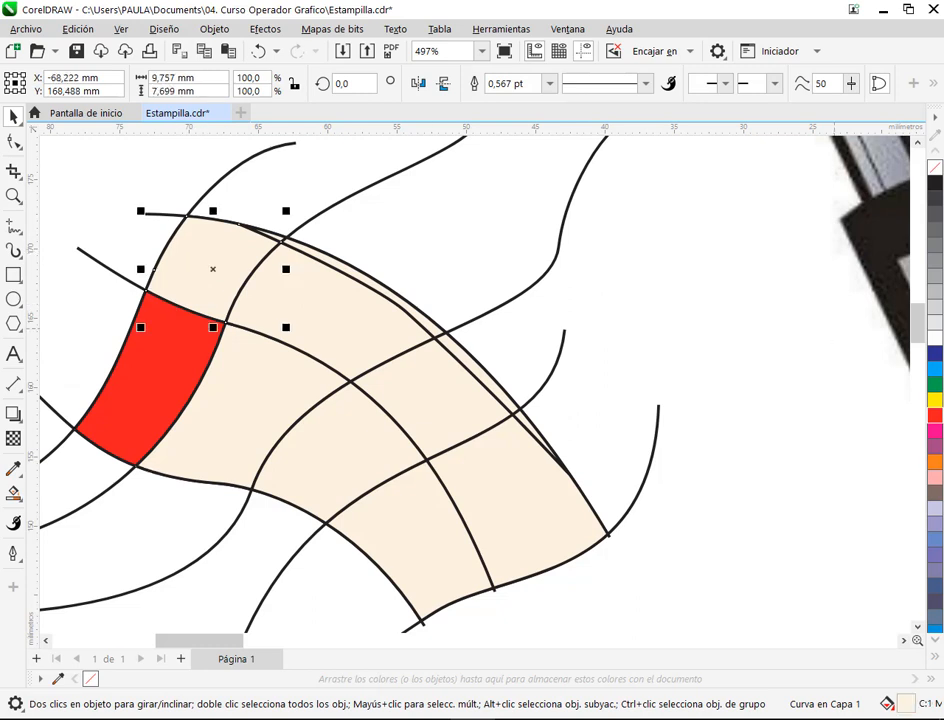
{"action": "left_click", "coordinate": [937, 355]}
Try moving the red cell up over the blue one, undo the moves, and deselect everything.
{"action": "left_click_drag", "start_coordinate": [190, 308], "coordinate": [267, 248]}
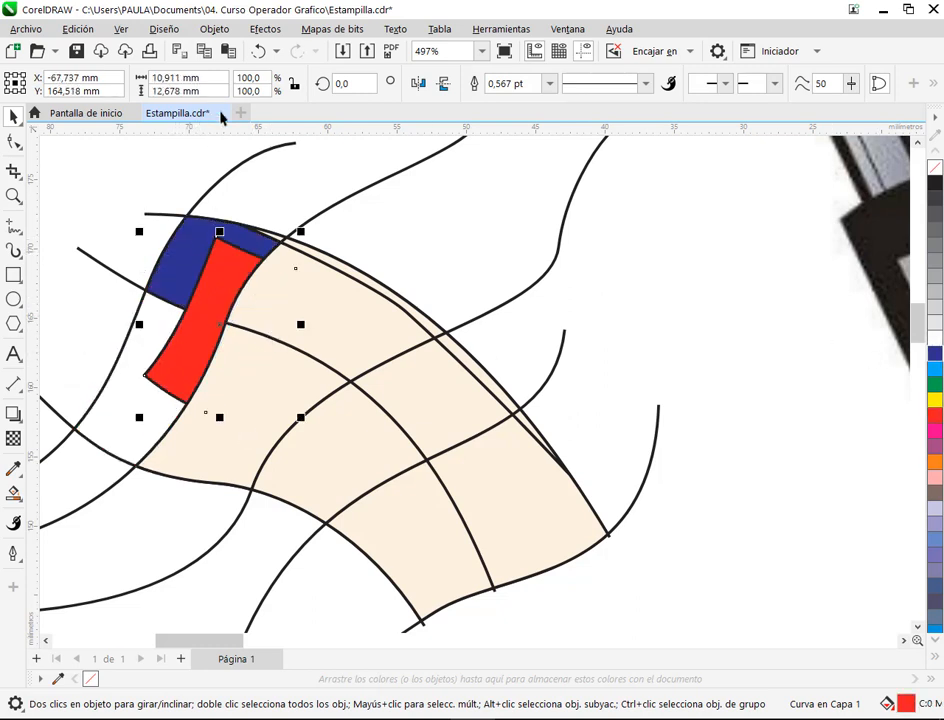
{"action": "left_click", "coordinate": [259, 52]}
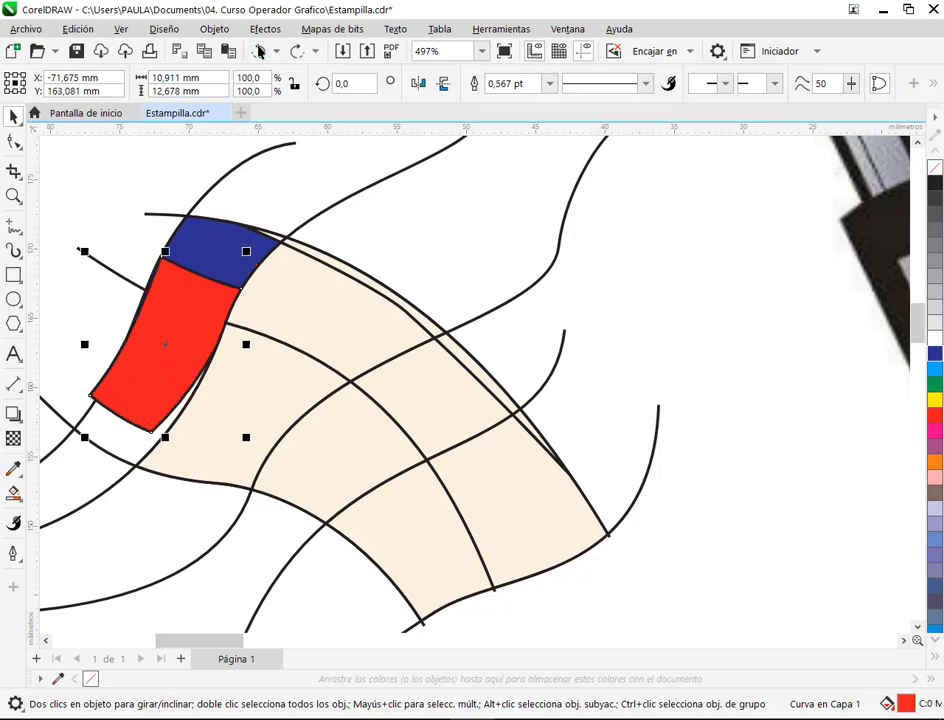
{"action": "left_click", "coordinate": [259, 52]}
{"action": "left_click", "coordinate": [340, 236]}
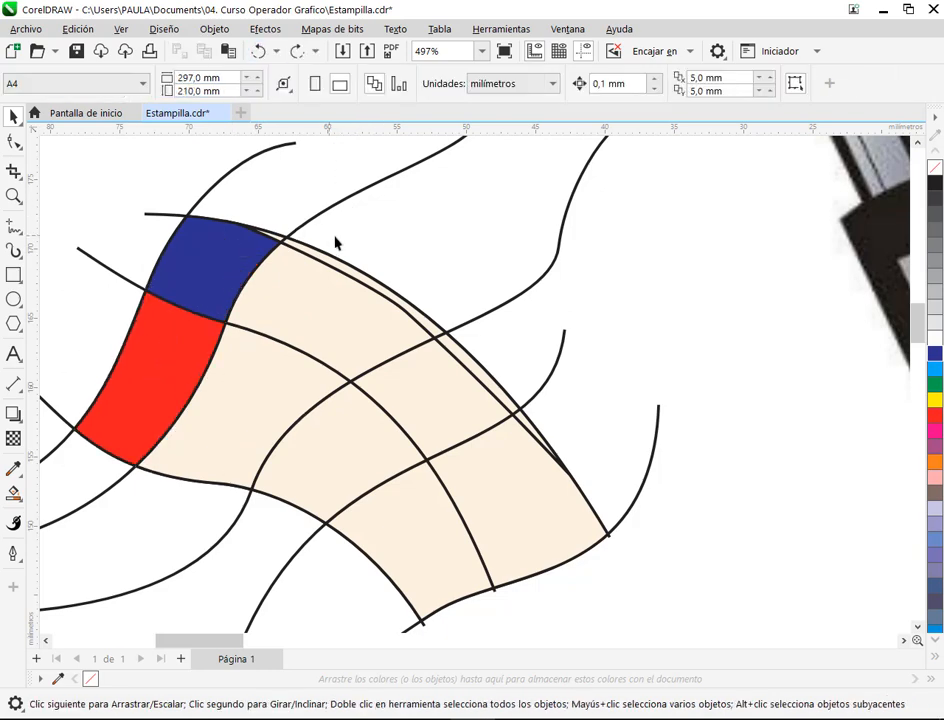
Sample the orange from the illustration's grid figure and apply it to the red cell and the two cells following the blue one.
{"action": "scroll", "coordinate": [354, 229], "scroll_direction": "down", "scroll_amount": 3}
{"action": "left_click_drag", "start_coordinate": [354, 229], "coordinate": [407, 417]}
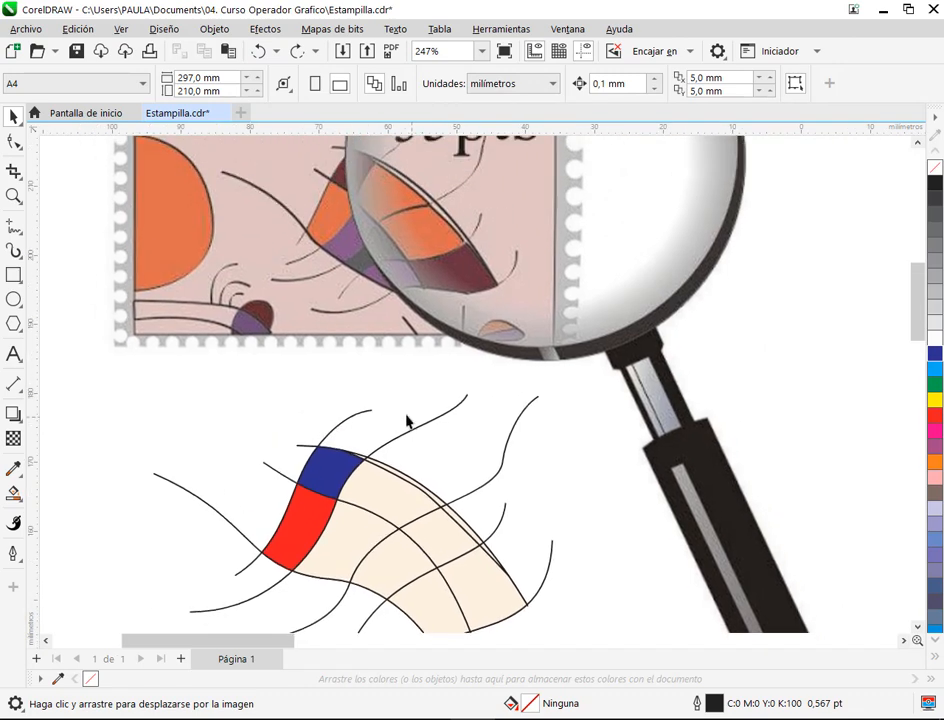
{"action": "left_click", "coordinate": [14, 468]}
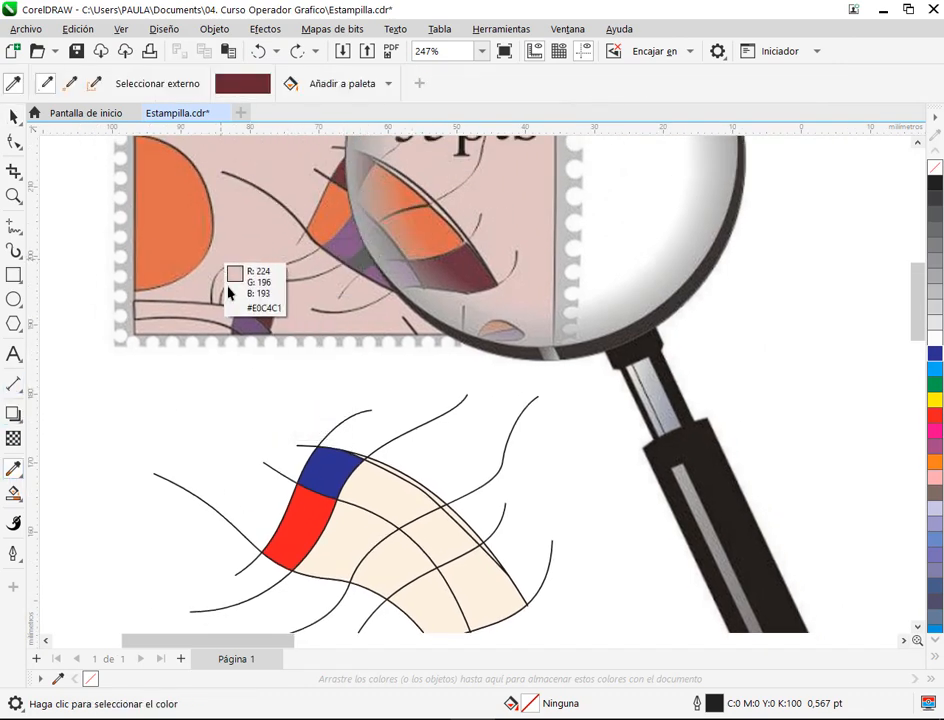
{"action": "left_click", "coordinate": [316, 216]}
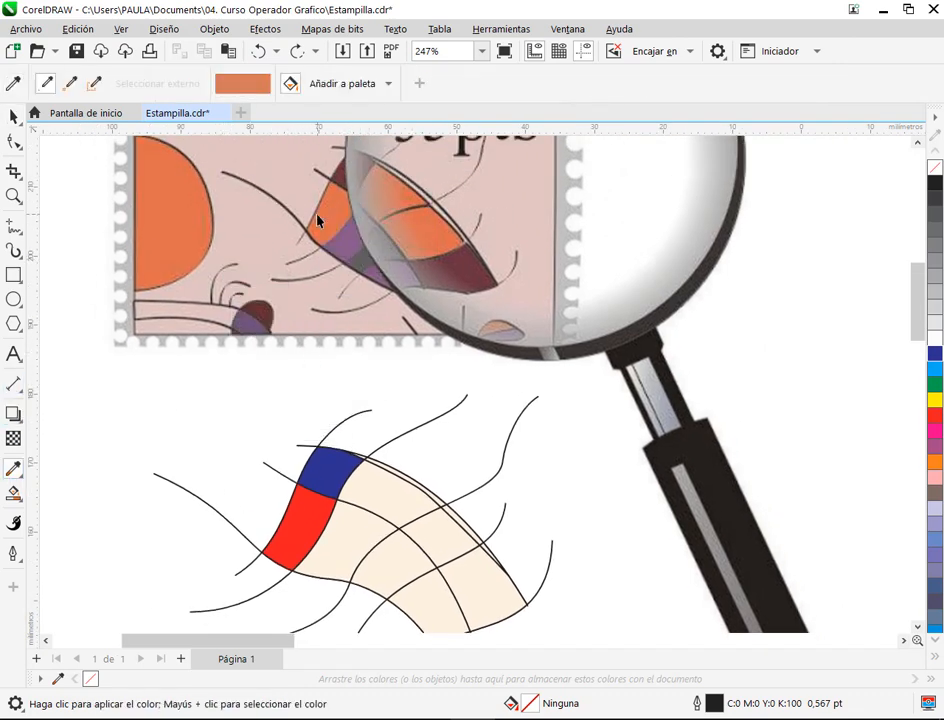
{"action": "left_click", "coordinate": [290, 538]}
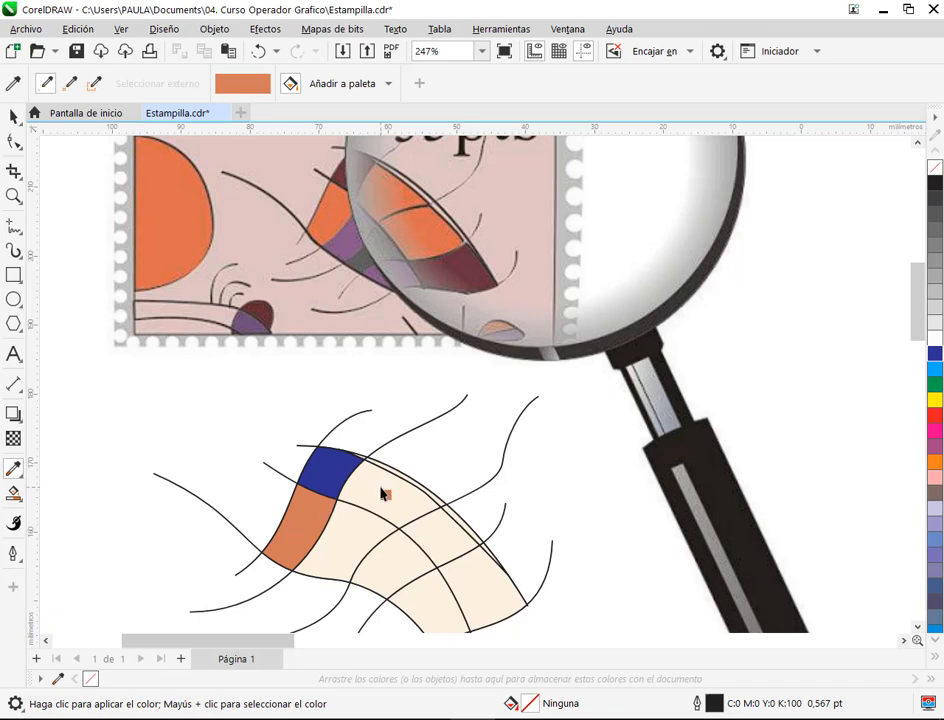
{"action": "left_click", "coordinate": [383, 493]}
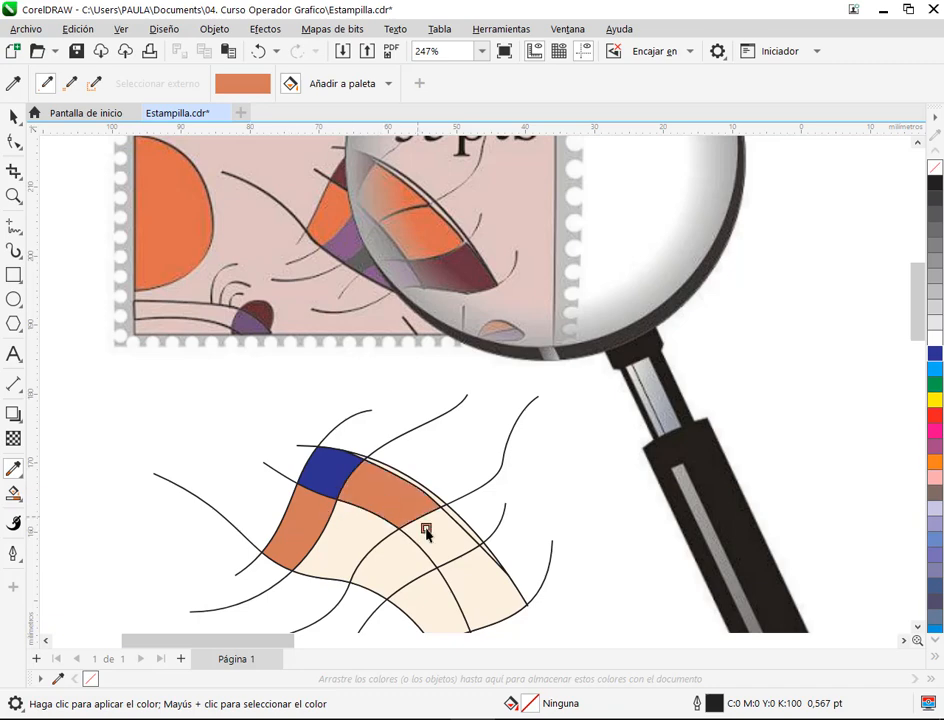
Select the three orange cells together and recolour them with the brighter orange C0 M83 Y100 K0.
{"action": "left_click", "coordinate": [14, 142]}
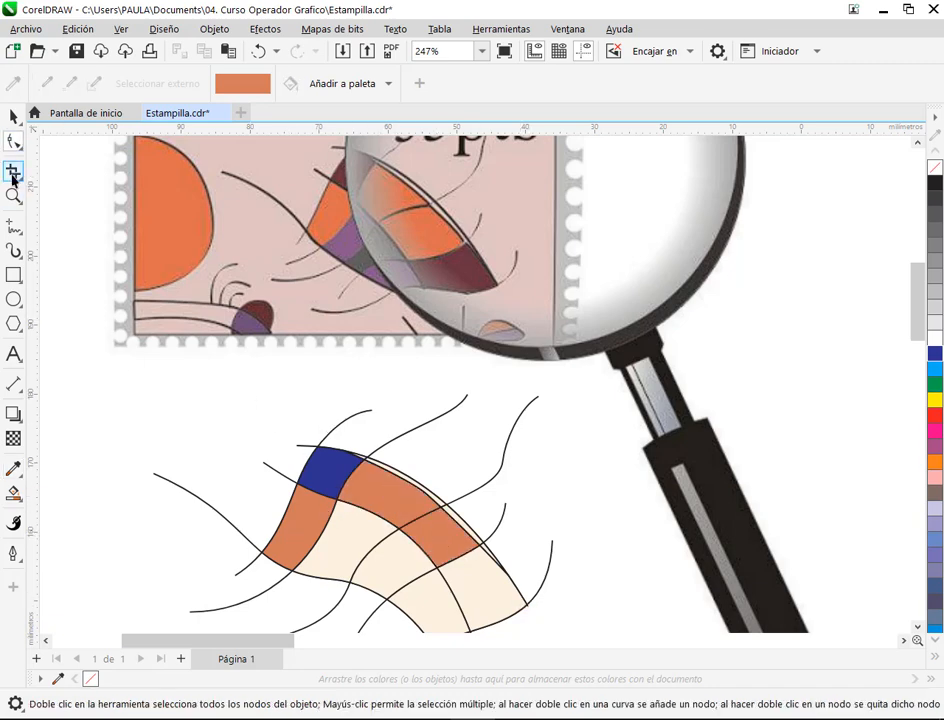
{"action": "left_click", "coordinate": [14, 117]}
{"action": "left_click", "coordinate": [388, 506]}
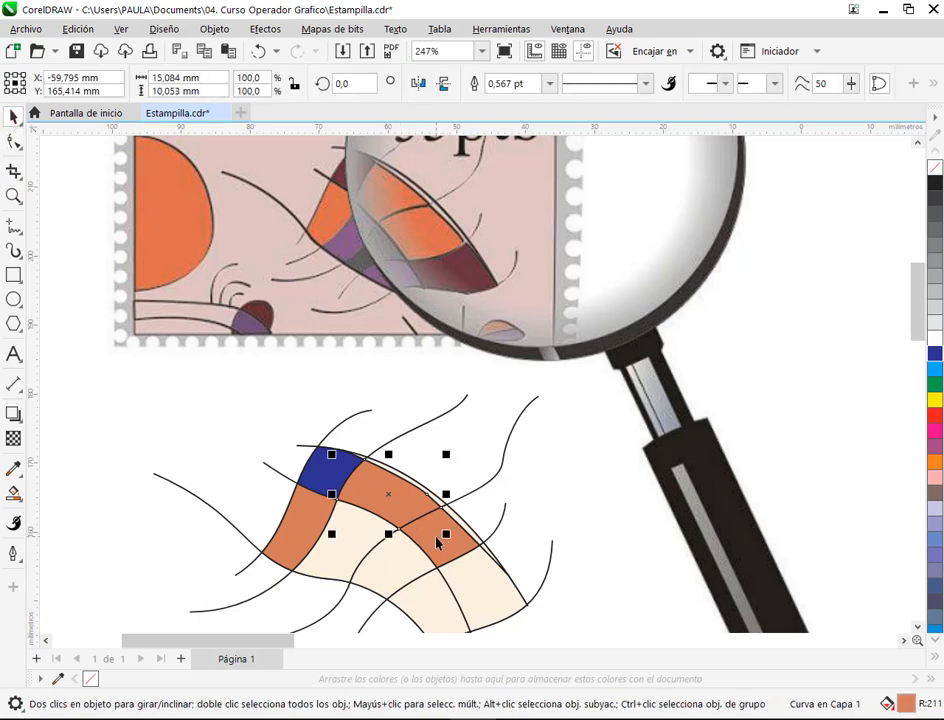
{"action": "left_click", "coordinate": [437, 543], "text": "shift"}
{"action": "left_click", "coordinate": [310, 537], "text": "shift"}
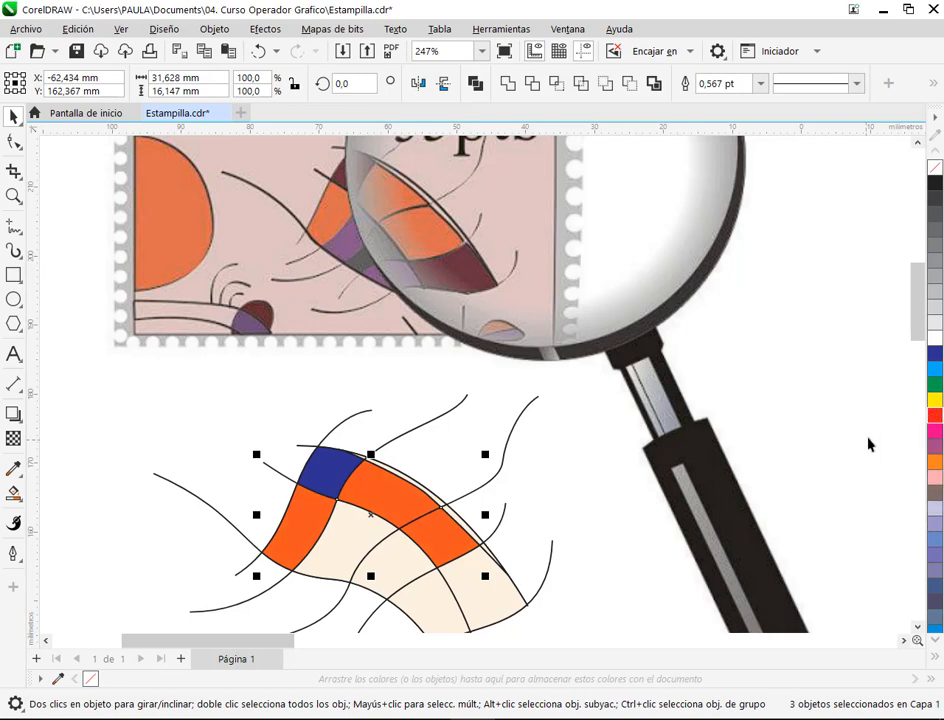
{"action": "left_click", "coordinate": [611, 453]}
Sample the bright orange from a grid cell, try applying it to the redrawn stamp's half circle, and undo that fill.
{"action": "scroll", "coordinate": [611, 453], "scroll_direction": "down", "scroll_amount": 1}
{"action": "key", "text": "h"}
{"action": "left_click_drag", "start_coordinate": [632, 512], "coordinate": [430, 395]}
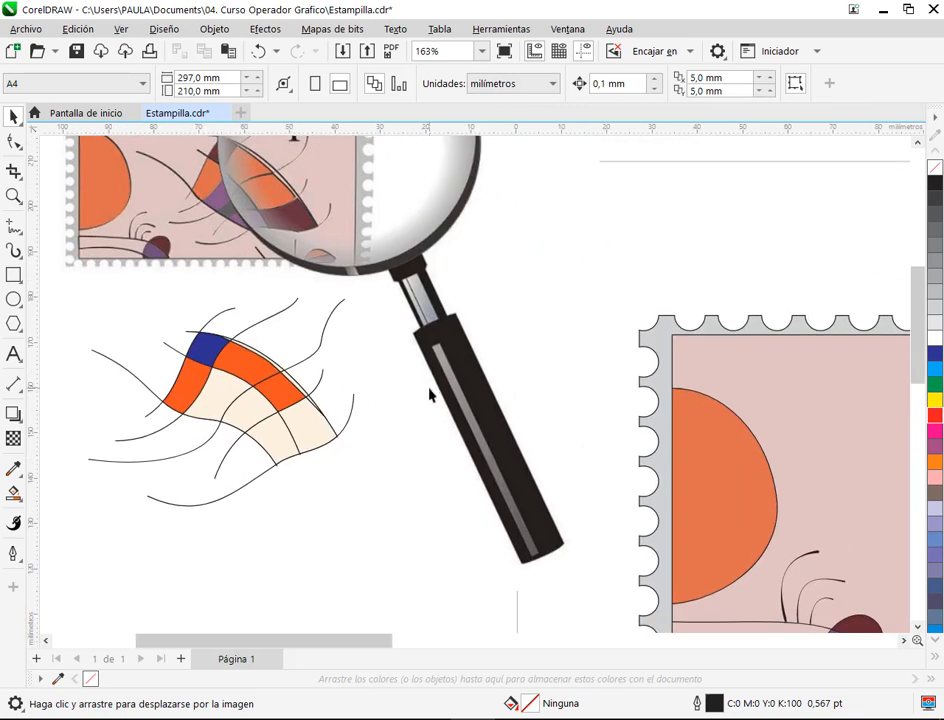
{"action": "left_click", "coordinate": [13, 467]}
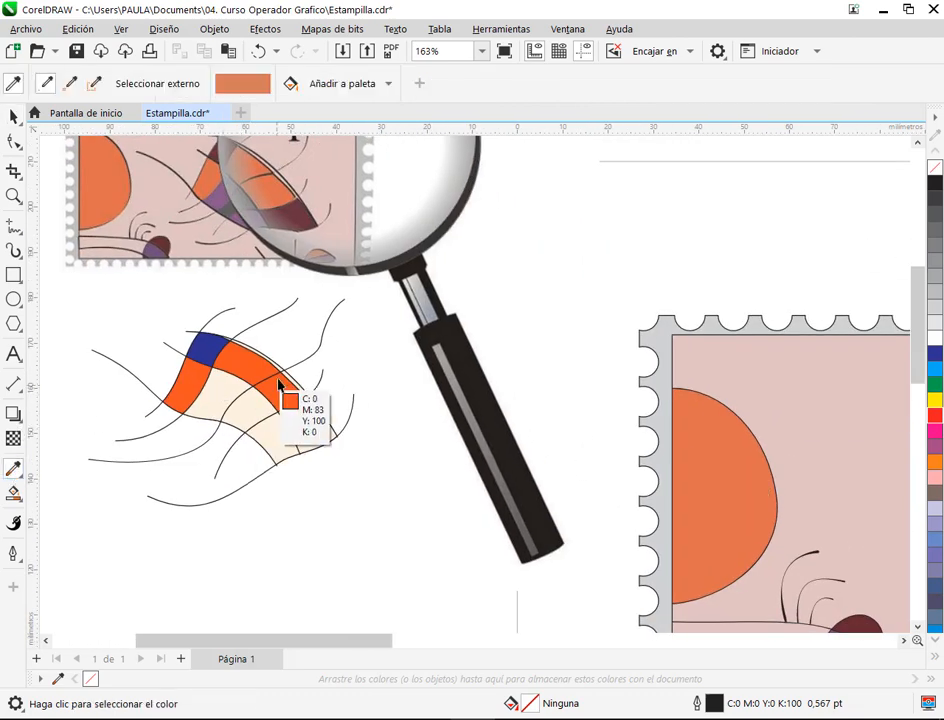
{"action": "left_click", "coordinate": [289, 380]}
{"action": "left_click", "coordinate": [731, 488]}
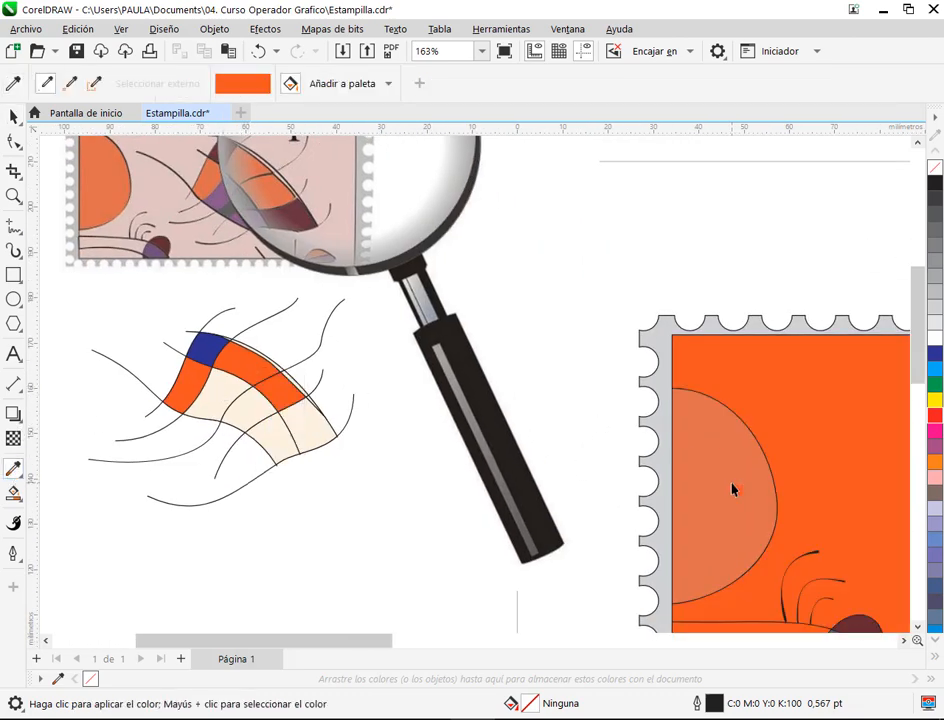
{"action": "left_click", "coordinate": [259, 51]}
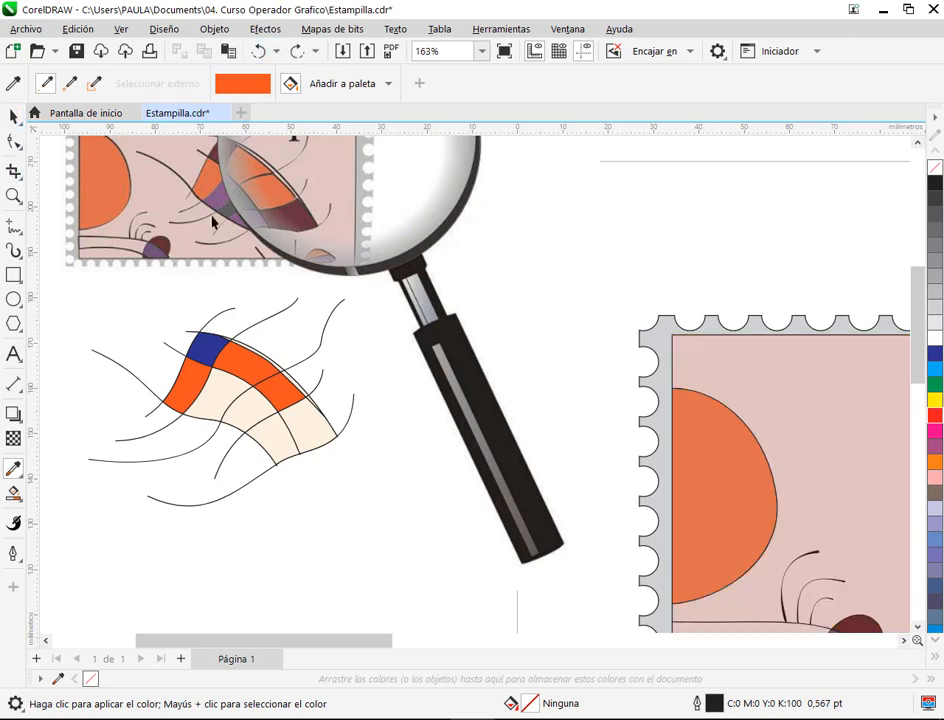
Edit the contents of the stamp's PowerClip frame, fill the large circle with the sampled bright orange, and finish editing.
{"action": "left_click", "coordinate": [14, 117]}
{"action": "left_click", "coordinate": [731, 459]}
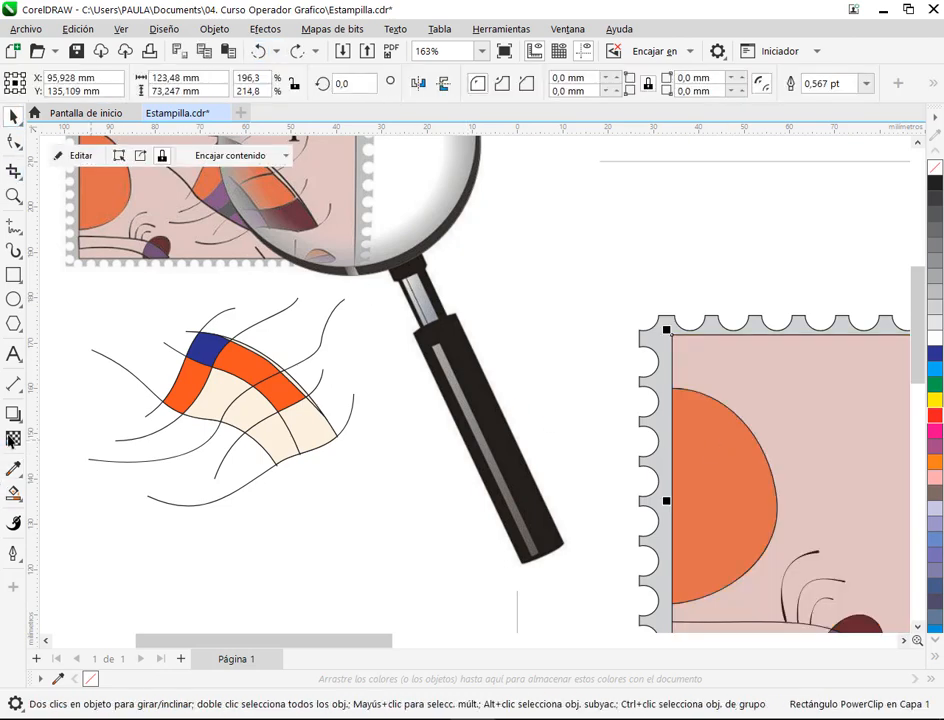
{"action": "left_click", "coordinate": [76, 155]}
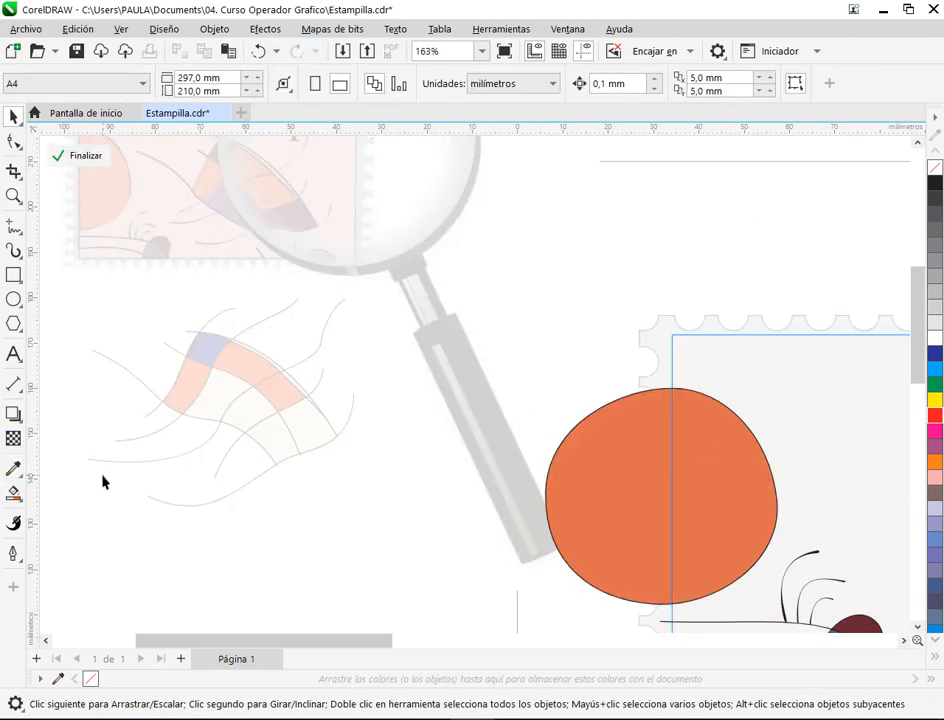
{"action": "left_click", "coordinate": [13, 468]}
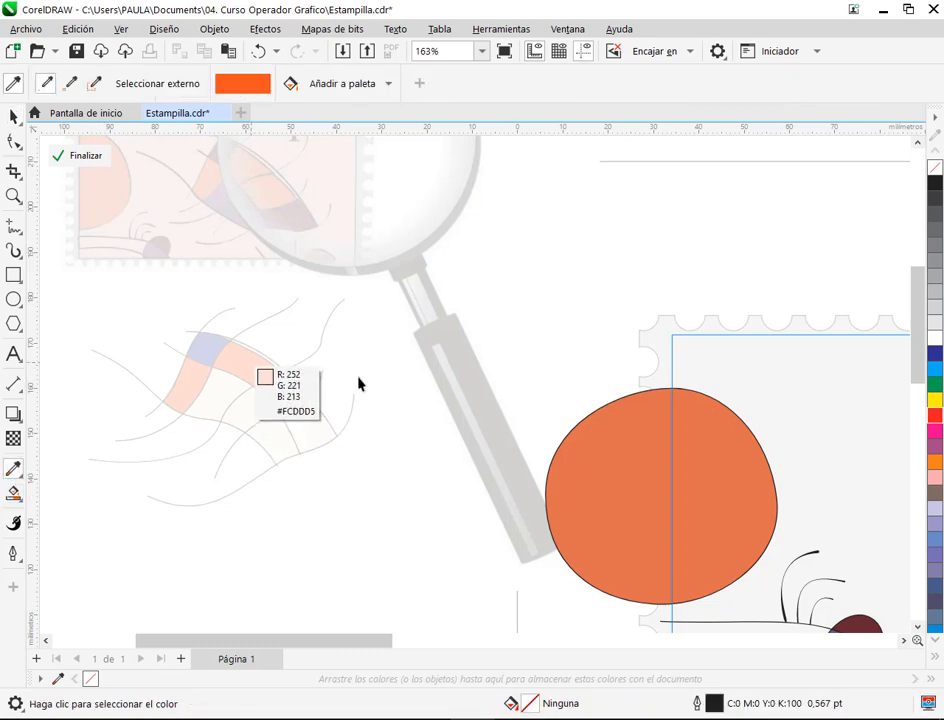
{"action": "left_click", "coordinate": [289, 84]}
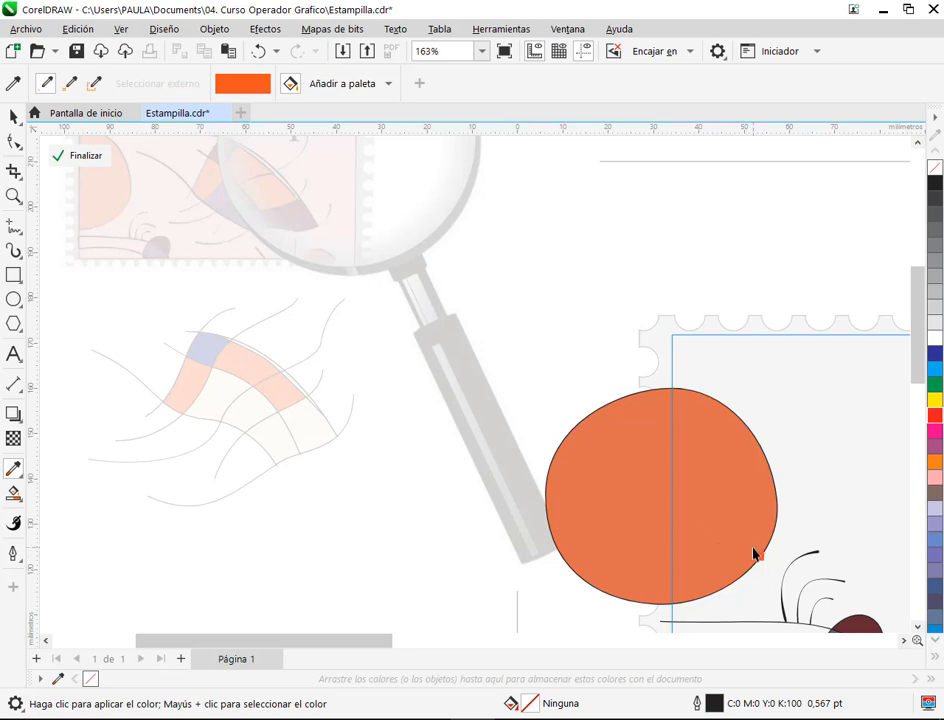
{"action": "left_click", "coordinate": [752, 546]}
{"action": "left_click", "coordinate": [13, 117]}
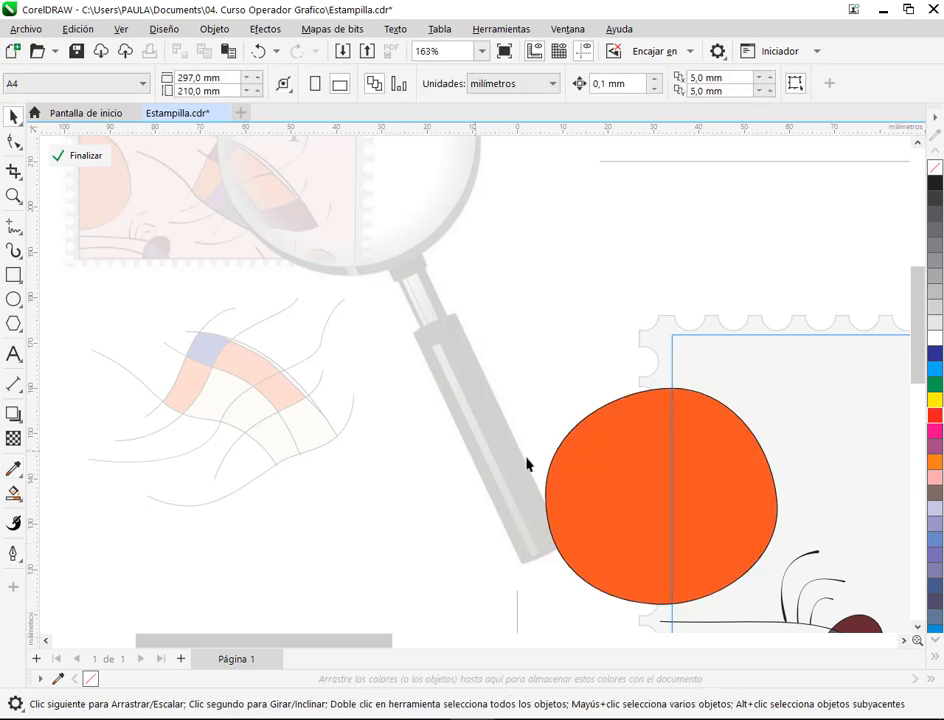
{"action": "left_click", "coordinate": [84, 158]}
{"action": "left_click", "coordinate": [497, 556]}
{"action": "left_click_drag", "start_coordinate": [643, 512], "coordinate": [615, 283]}
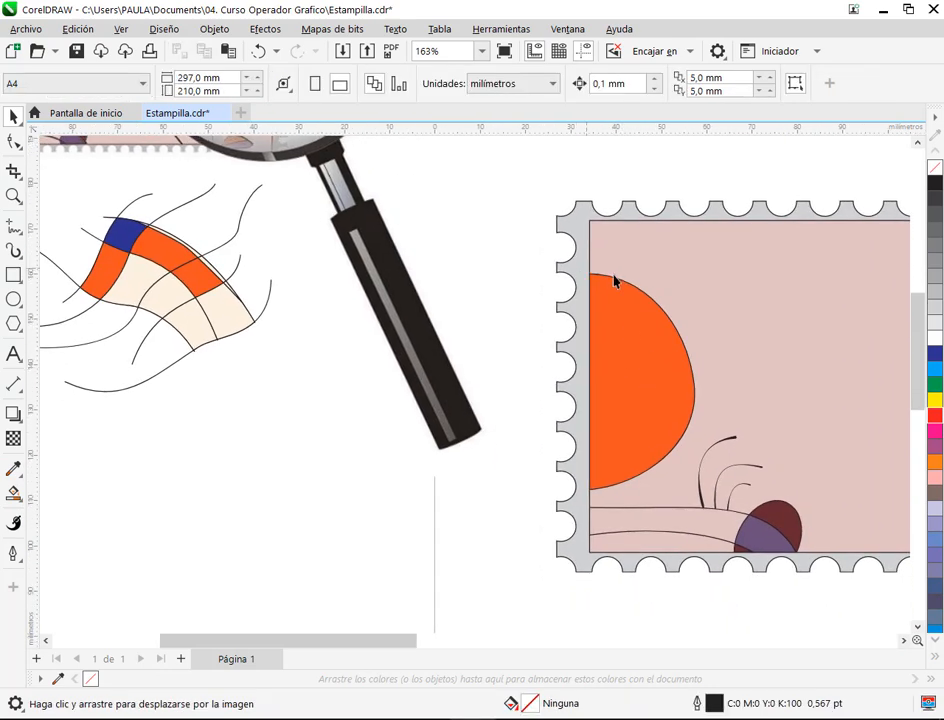
{"action": "scroll", "coordinate": [648, 455], "scroll_direction": "down", "scroll_amount": 2}
{"action": "left_click_drag", "start_coordinate": [586, 432], "coordinate": [590, 500]}
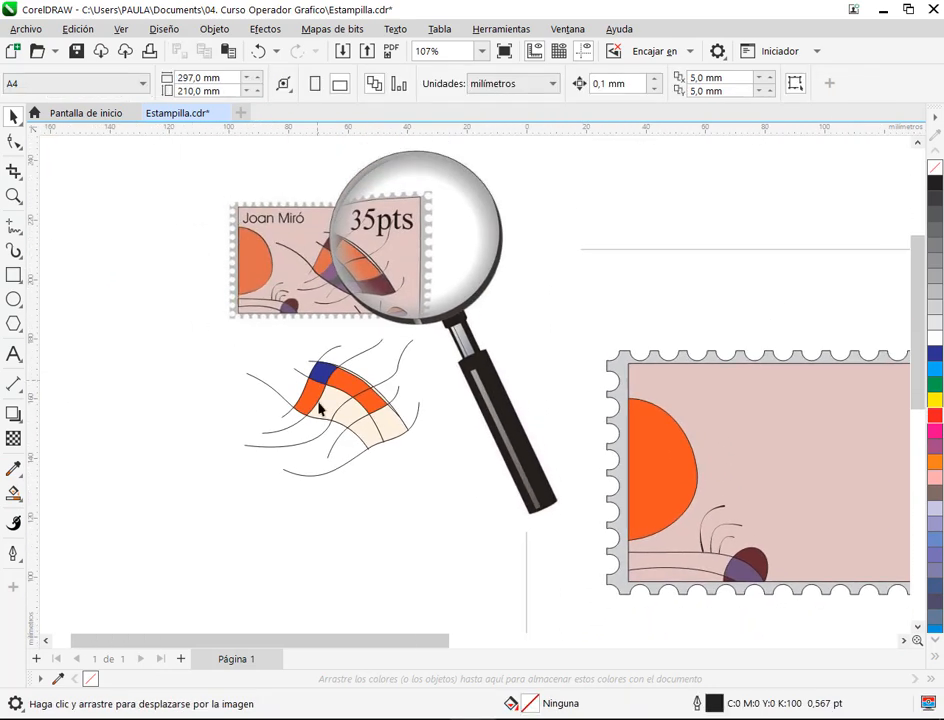
{"action": "scroll", "coordinate": [314, 392], "scroll_direction": "up", "scroll_amount": 5}
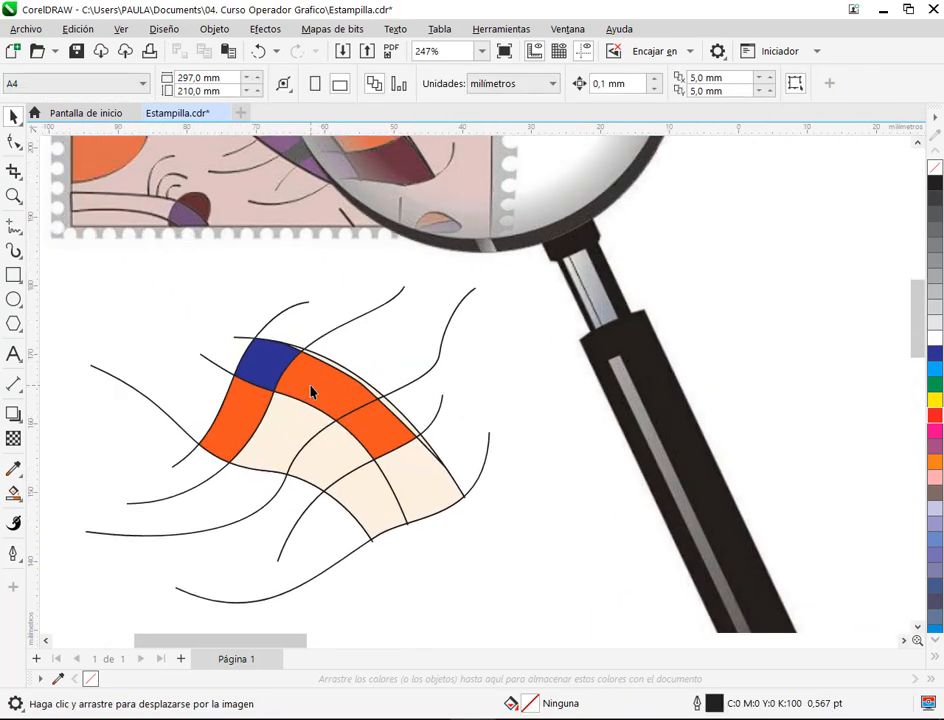
{"action": "key", "text": "space"}
{"action": "left_click", "coordinate": [527, 459]}
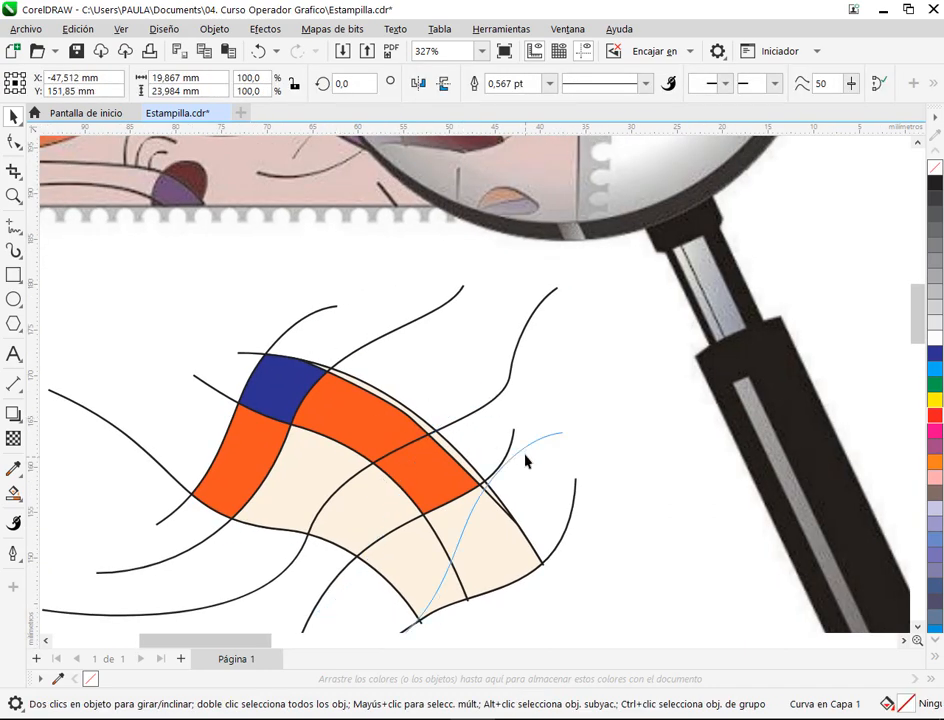
{"action": "left_click", "coordinate": [257, 57]}
{"action": "scroll", "coordinate": [393, 407], "scroll_direction": "up", "scroll_amount": 1}
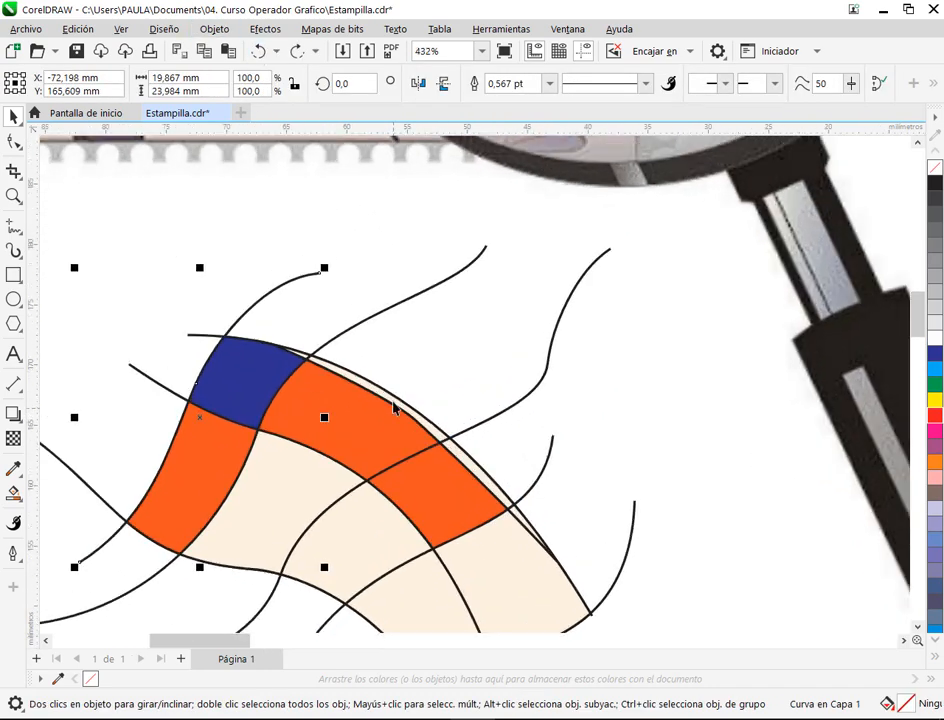
{"action": "left_click_drag", "start_coordinate": [261, 229], "coordinate": [340, 300]}
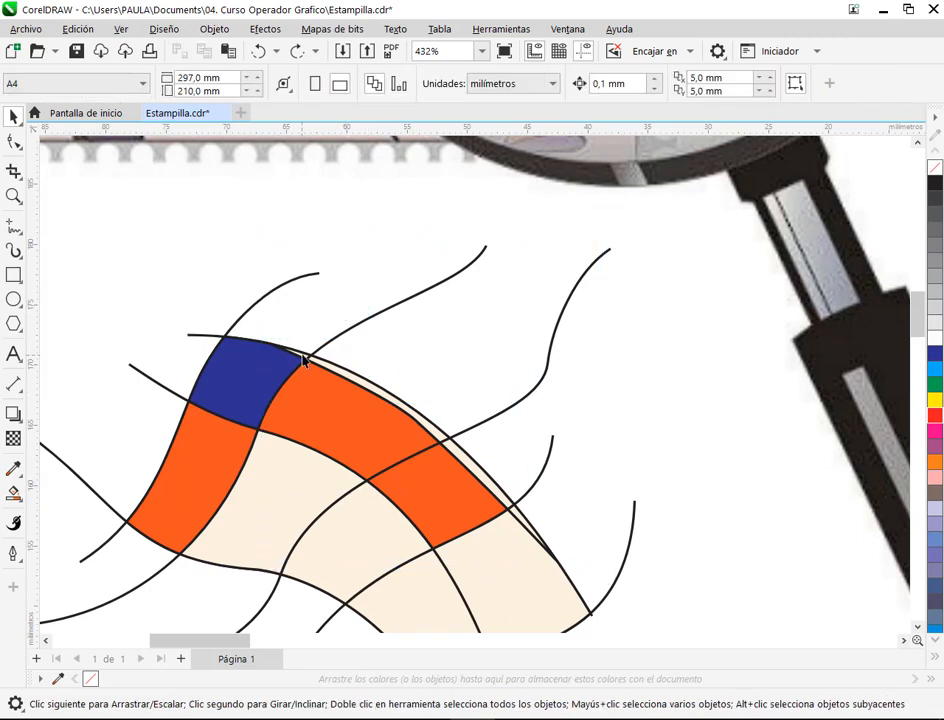
Fill the four narrow cream strips along the uppermost descending curve with white and deselect everything.
{"action": "left_click", "coordinate": [302, 352]}
{"action": "scroll", "coordinate": [371, 396], "scroll_direction": "up", "scroll_amount": 2}
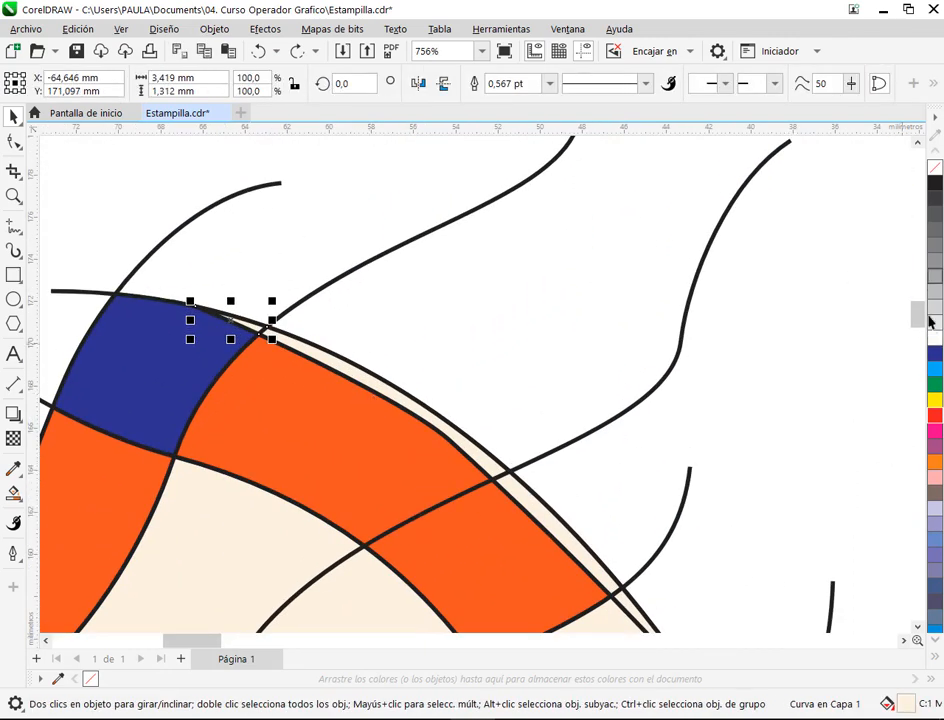
{"action": "left_click_drag", "start_coordinate": [434, 392], "coordinate": [378, 236]}
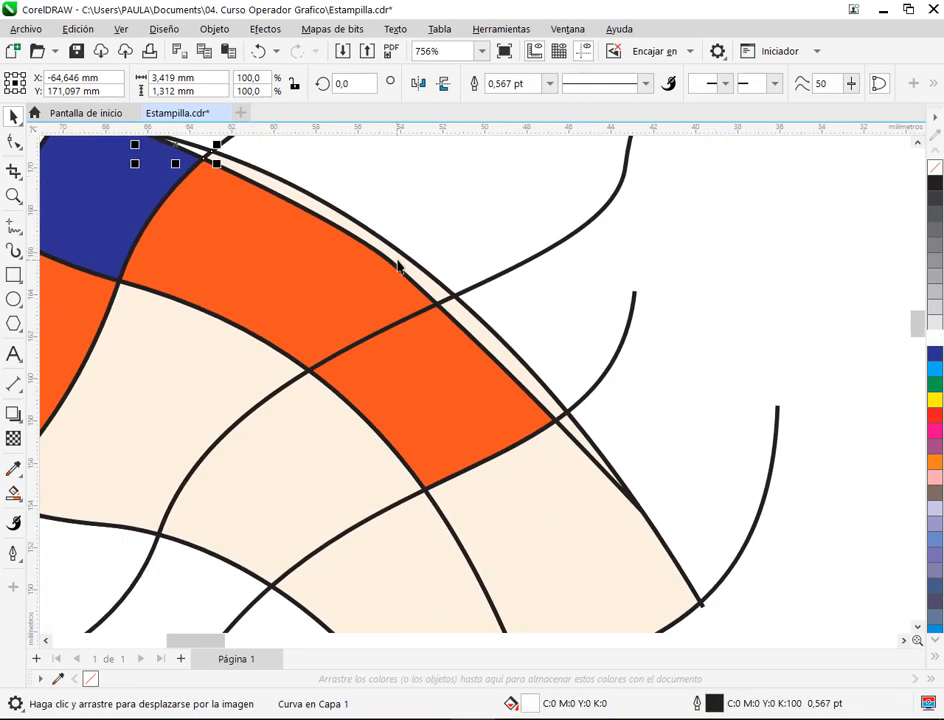
{"action": "left_click", "coordinate": [398, 266]}
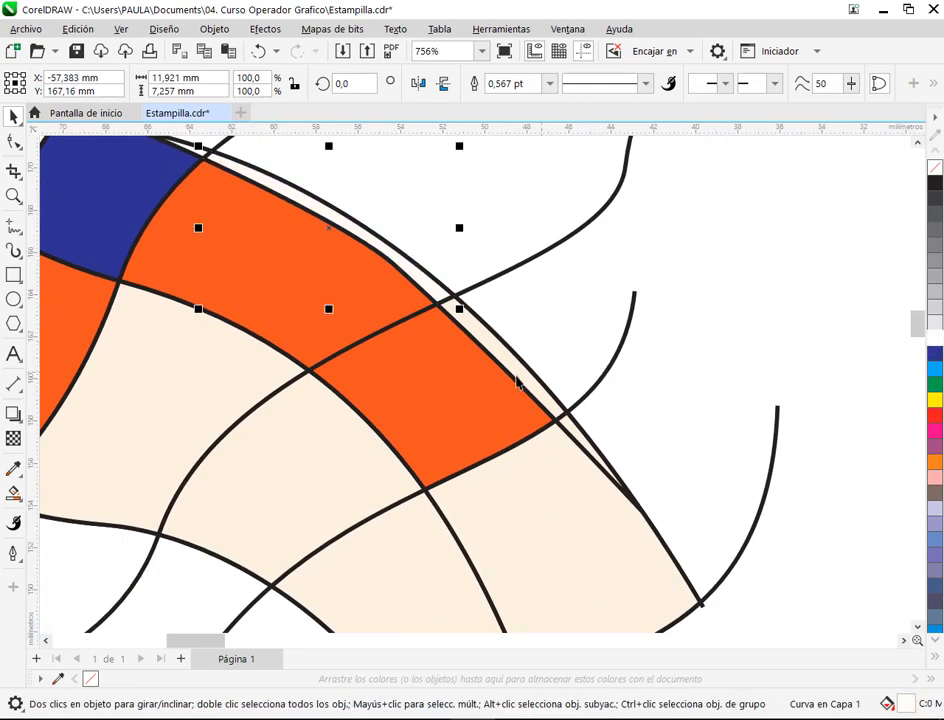
{"action": "left_click", "coordinate": [518, 378]}
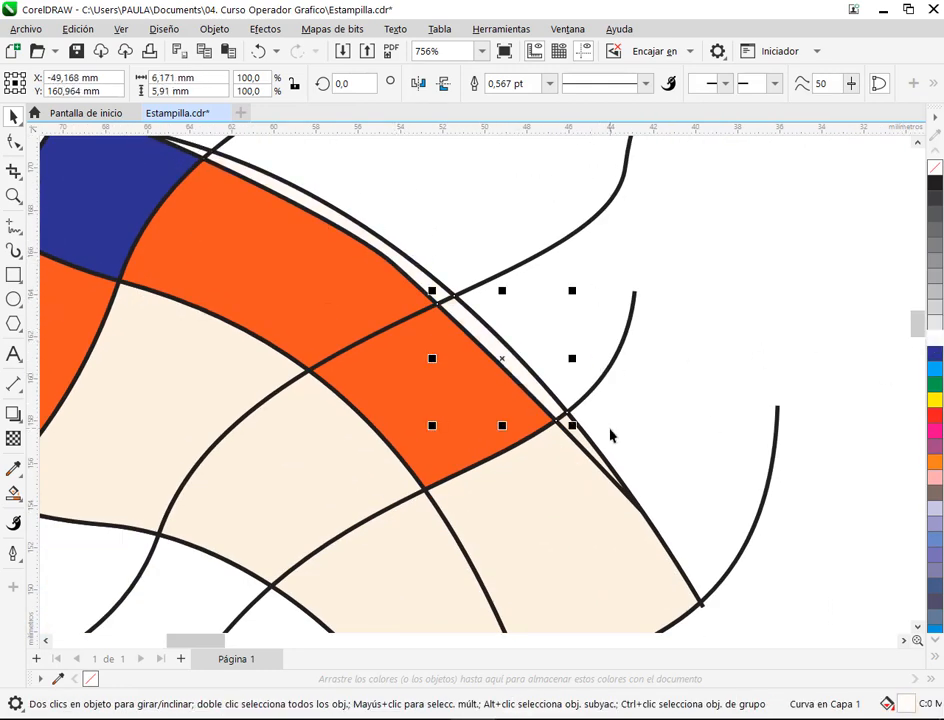
{"action": "left_click", "coordinate": [588, 447]}
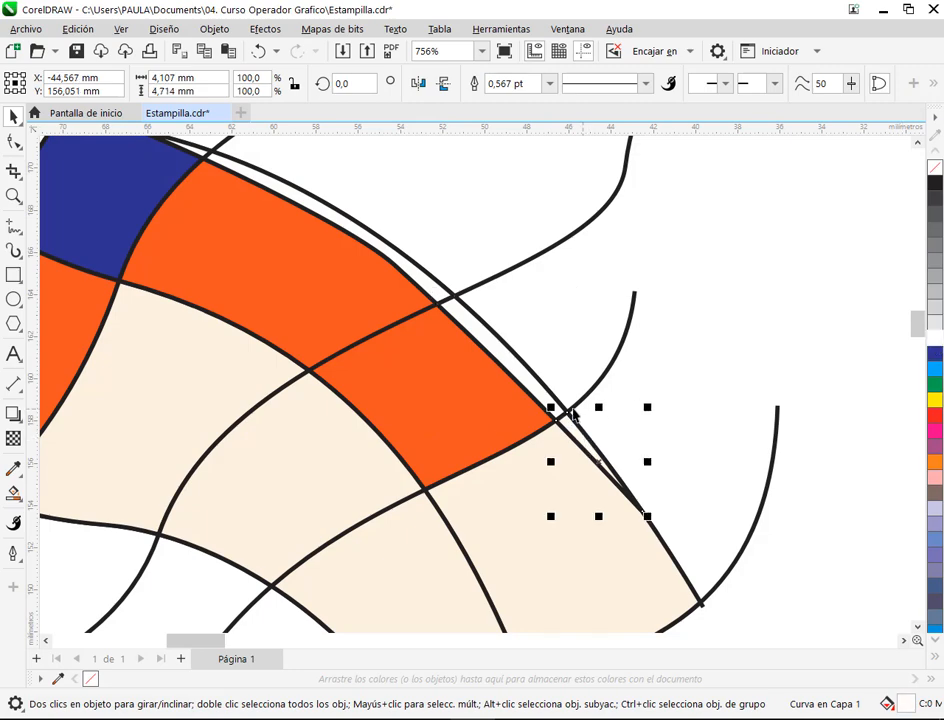
{"action": "scroll", "coordinate": [572, 410], "scroll_direction": "down", "scroll_amount": 2}
{"action": "scroll", "coordinate": [575, 412], "scroll_direction": "down", "scroll_amount": 2}
{"action": "left_click_drag", "start_coordinate": [670, 415], "coordinate": [568, 502]}
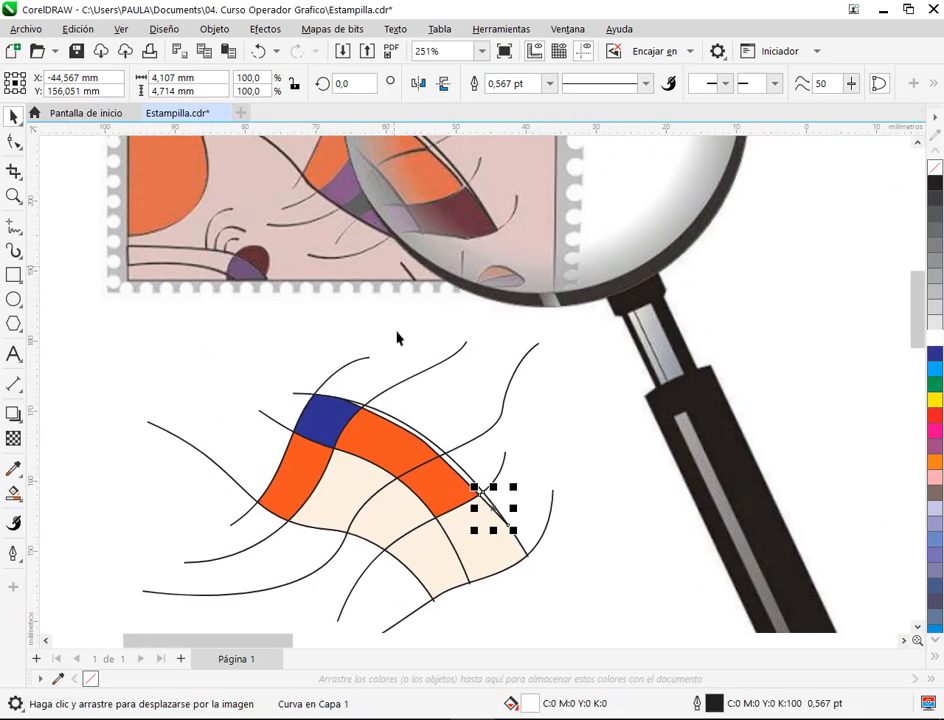
{"action": "left_click", "coordinate": [621, 604]}
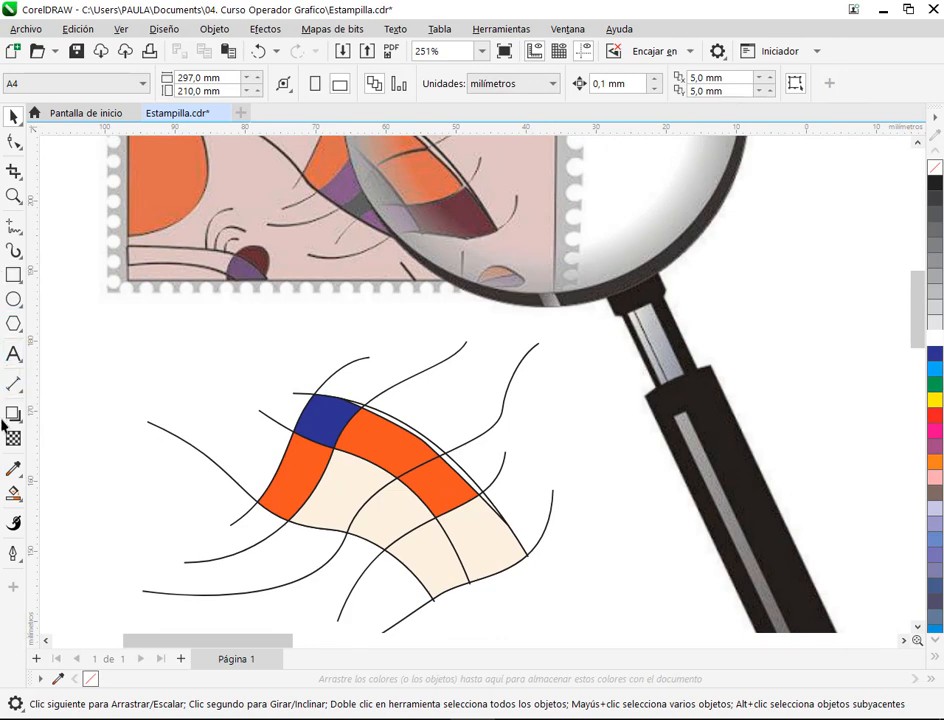
Sample the purple from the illustration's small bottom oval and apply it to the first and last cream cells of the lower row.
{"action": "left_click", "coordinate": [13, 468]}
{"action": "left_click", "coordinate": [247, 277]}
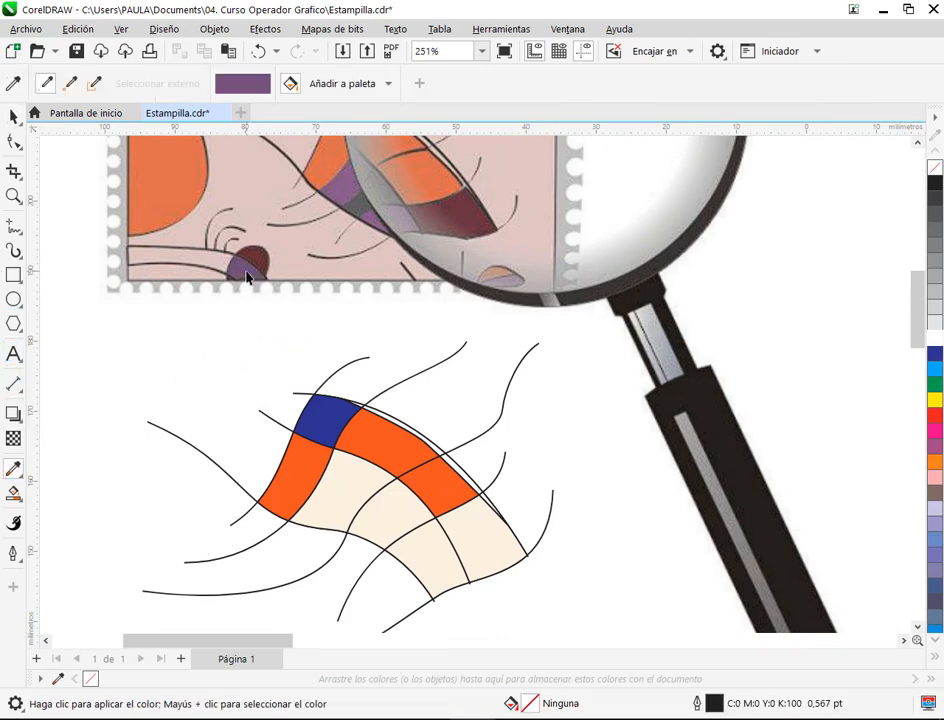
{"action": "left_click", "coordinate": [340, 503]}
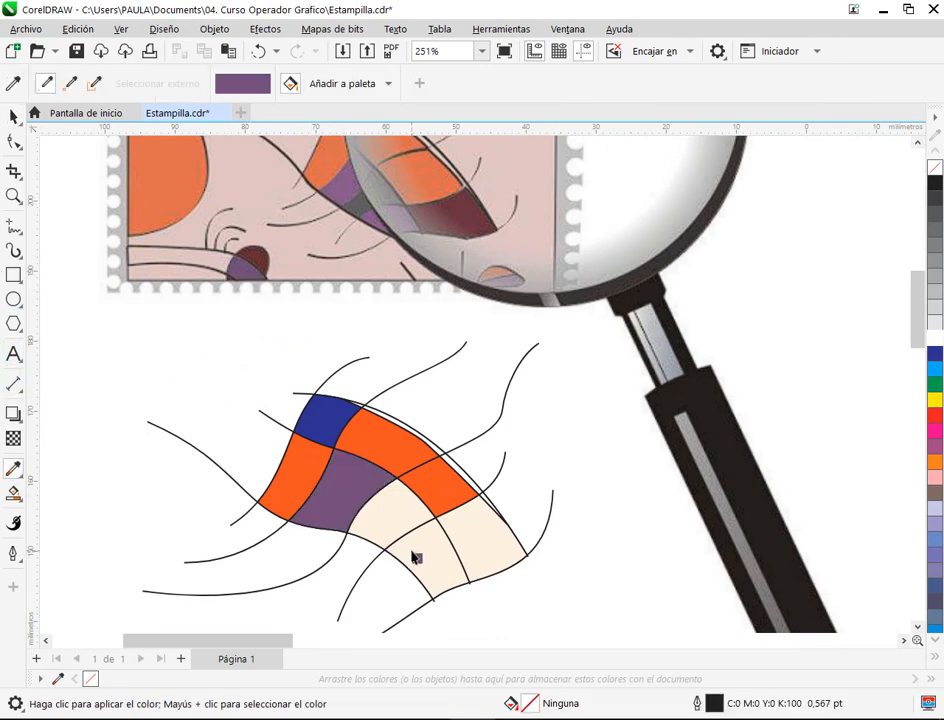
{"action": "left_click", "coordinate": [415, 557]}
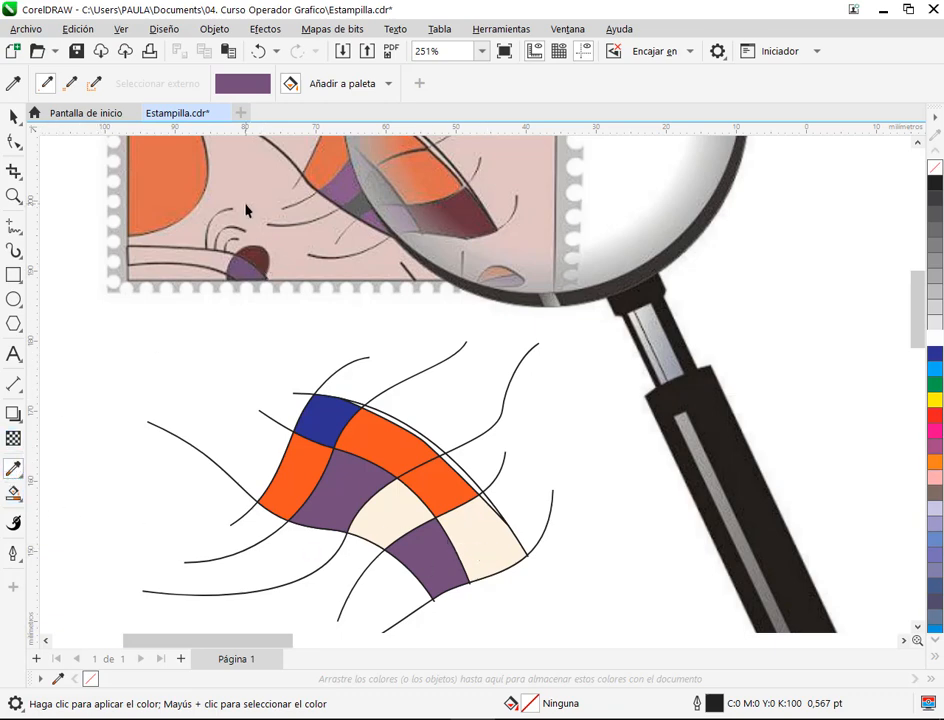
Sample the dark maroon from the illustration's small bottom oval and apply it to the last cell of the upper row.
{"action": "left_click", "coordinate": [15, 82]}
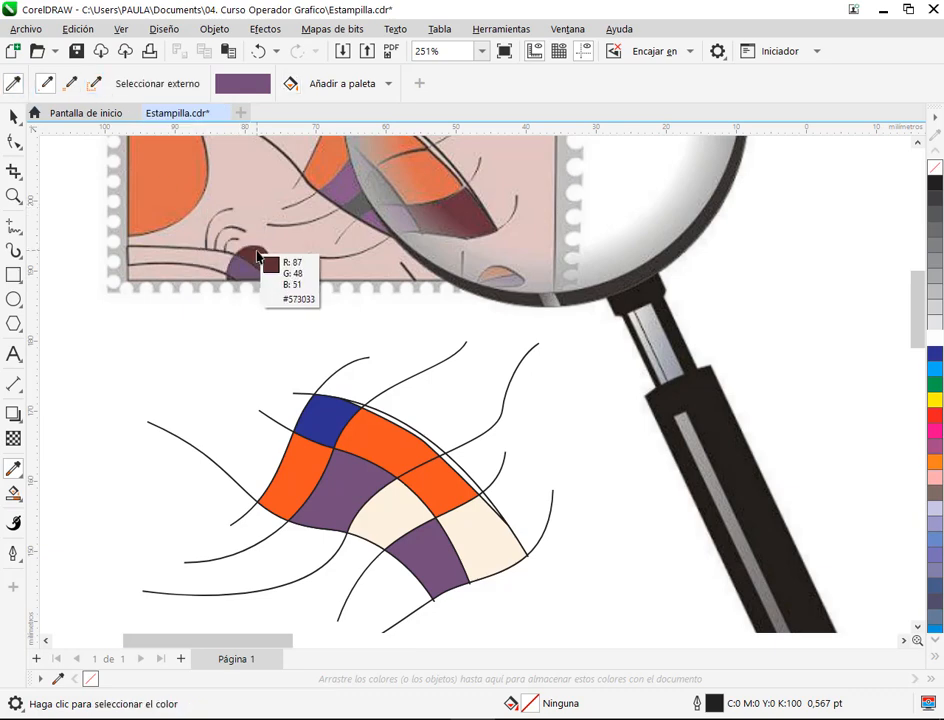
{"action": "left_click", "coordinate": [257, 256]}
{"action": "left_click", "coordinate": [483, 558]}
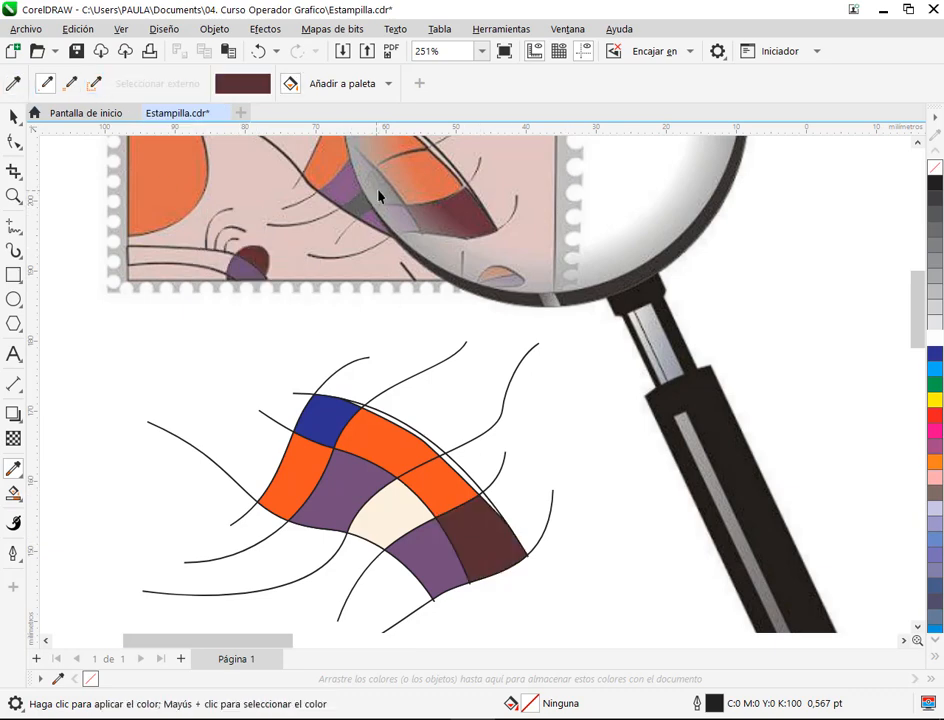
Sample the dark grey from the figure in the Joan Miró illustration and apply it to the remaining cream cell of the lower row.
{"action": "left_click", "coordinate": [15, 83]}
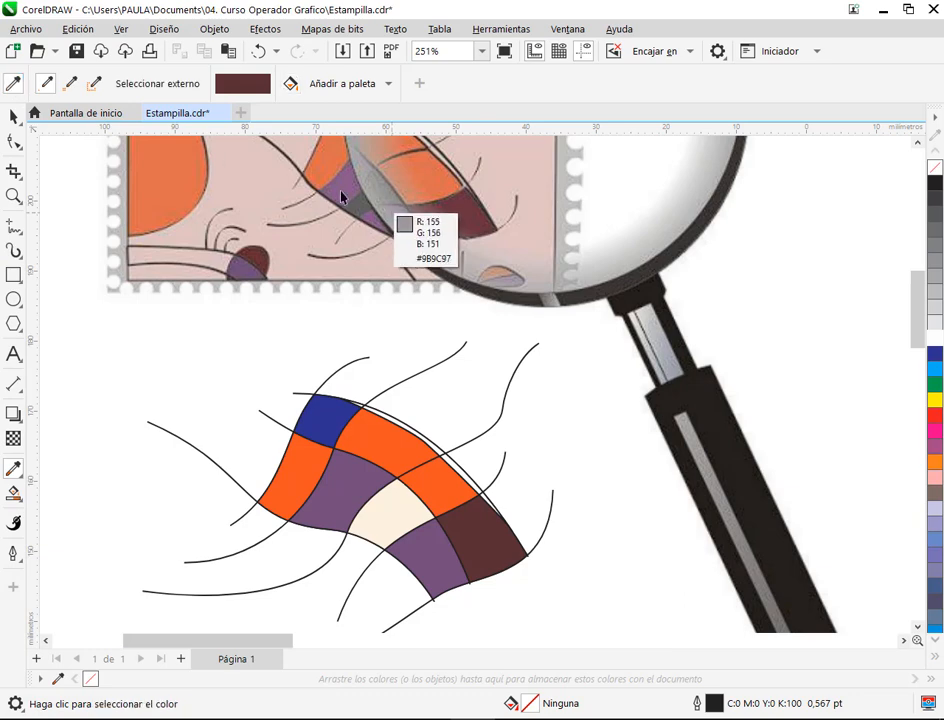
{"action": "left_click", "coordinate": [354, 199]}
{"action": "left_click", "coordinate": [393, 540]}
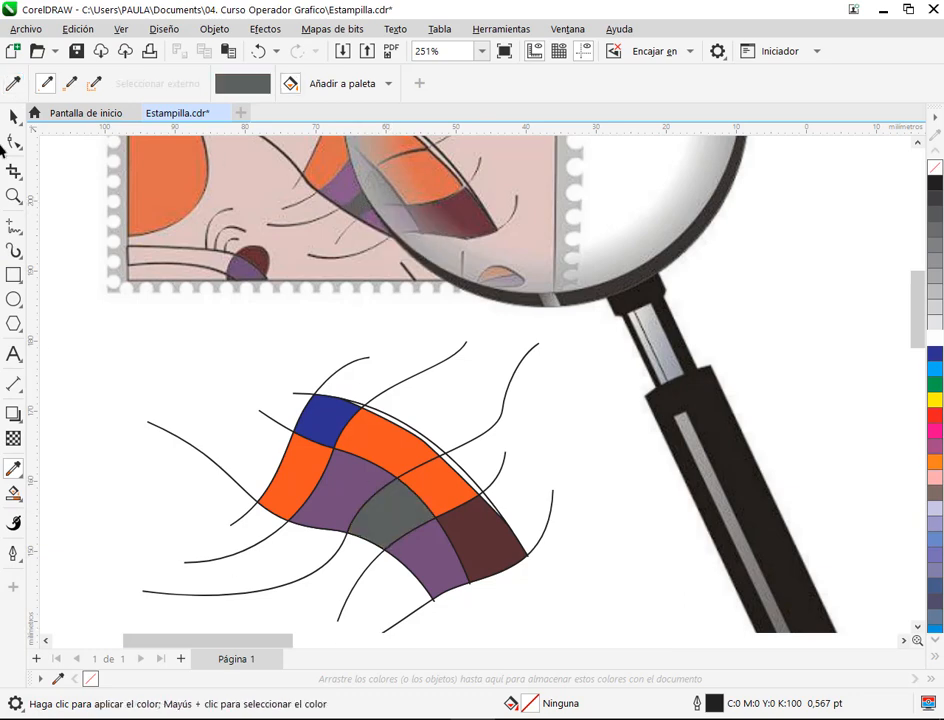
{"action": "left_click", "coordinate": [14, 117]}
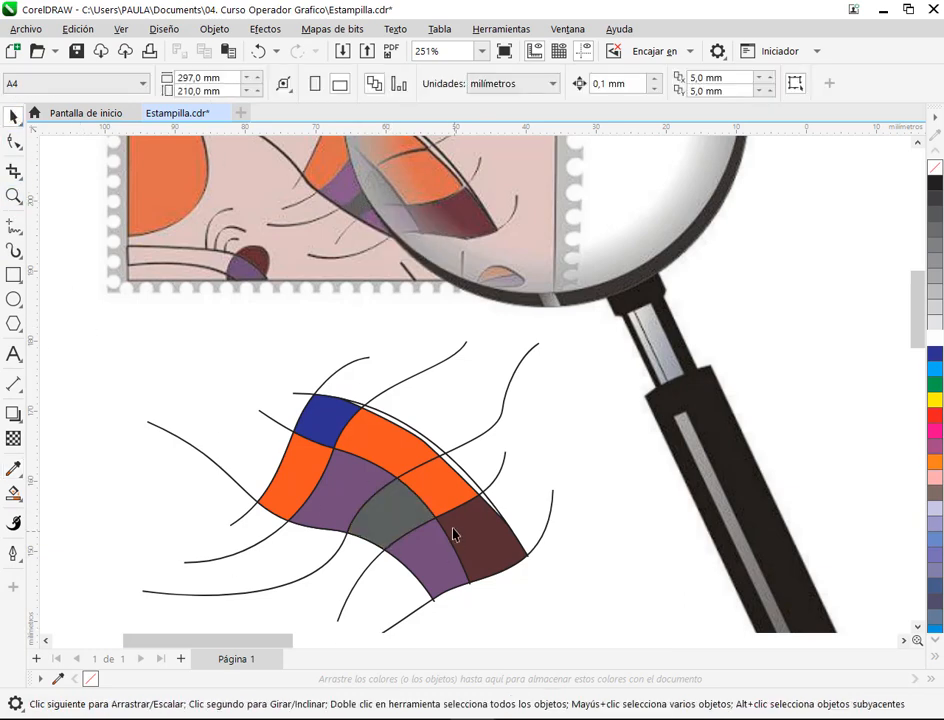
Sample the dark maroon from the figure's last upper-row cell, apply it to the blue cell, and deselect everything.
{"action": "scroll", "coordinate": [440, 520], "scroll_direction": "down", "scroll_amount": 3}
{"action": "scroll", "coordinate": [404, 486], "scroll_direction": "up", "scroll_amount": 3}
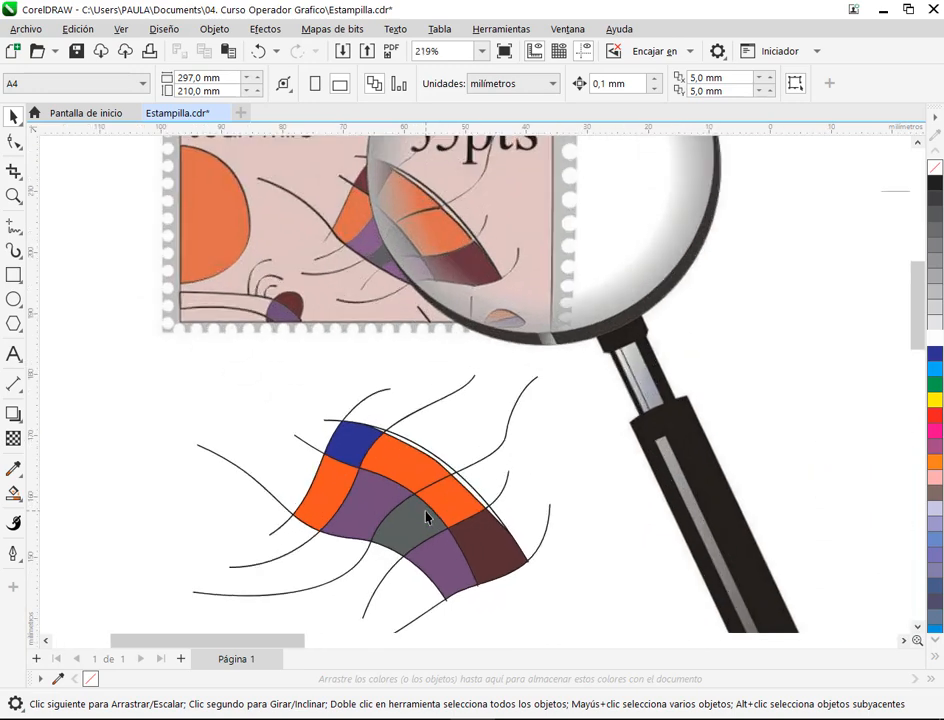
{"action": "left_click", "coordinate": [365, 452]}
{"action": "left_click", "coordinate": [14, 468]}
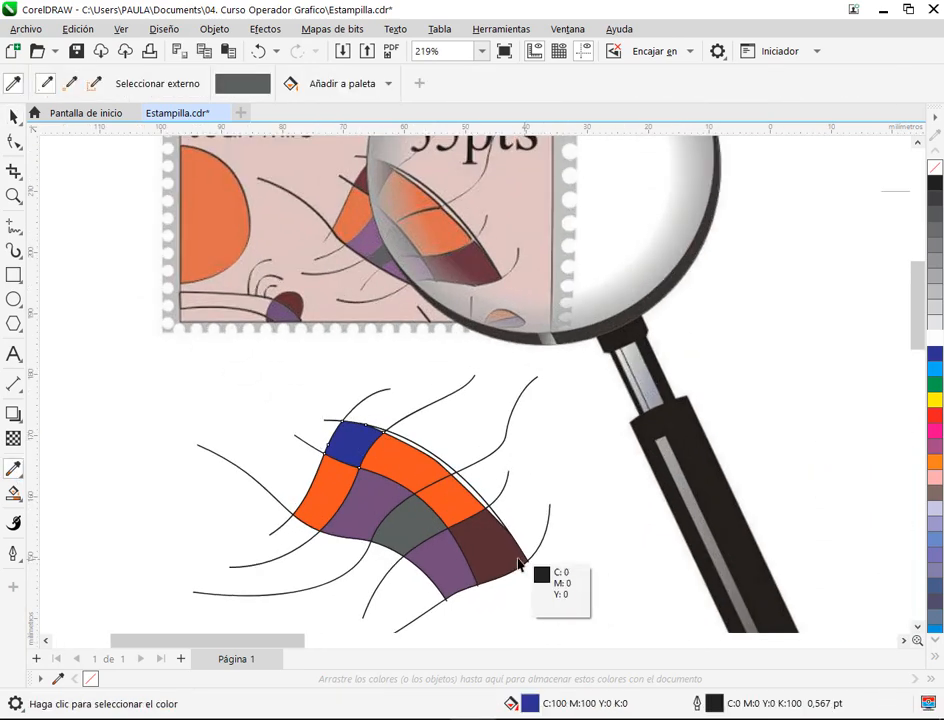
{"action": "left_click", "coordinate": [518, 565]}
{"action": "left_click", "coordinate": [343, 442]}
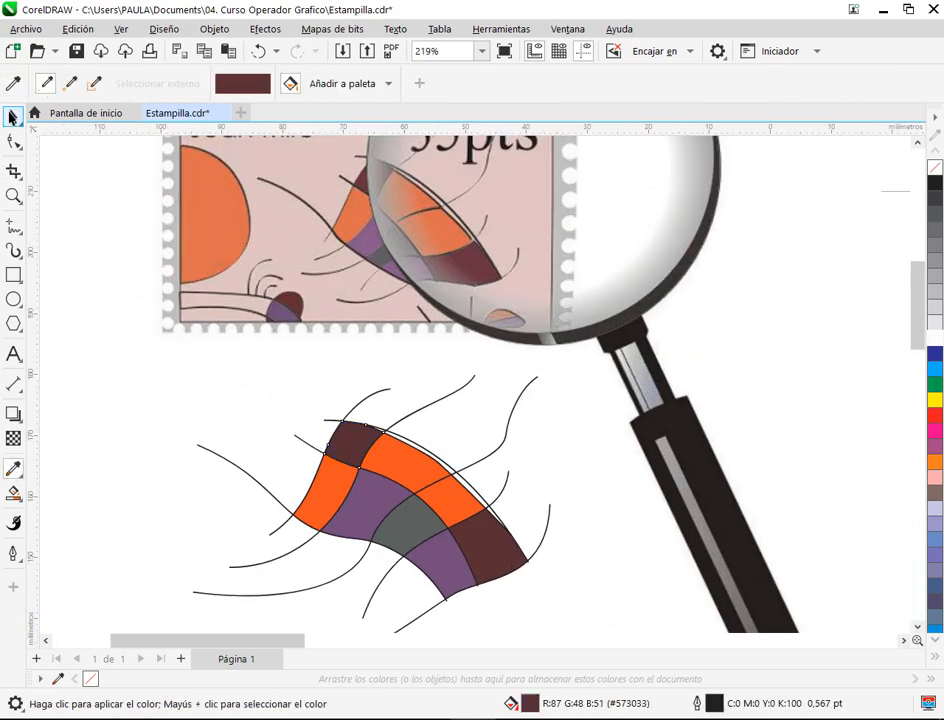
{"action": "left_click", "coordinate": [12, 117]}
{"action": "left_click", "coordinate": [434, 411]}
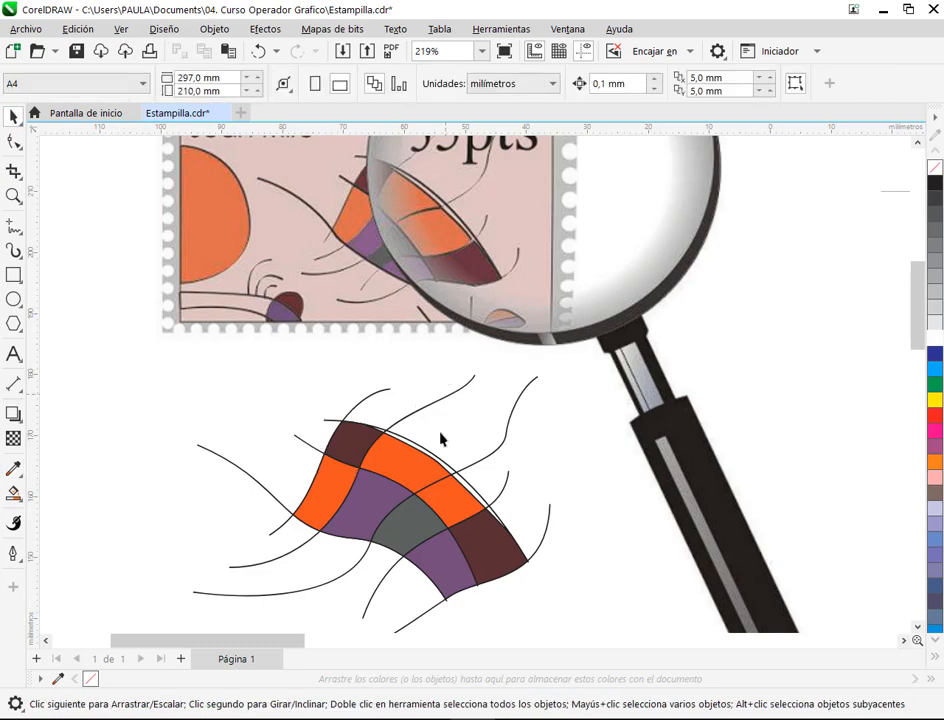
Select all the curves and cells of the coloured figure and set their outline to round line caps.
{"action": "left_click_drag", "start_coordinate": [603, 494], "coordinate": [312, 453]}
{"action": "left_click_drag", "start_coordinate": [872, 527], "coordinate": [624, 236]}
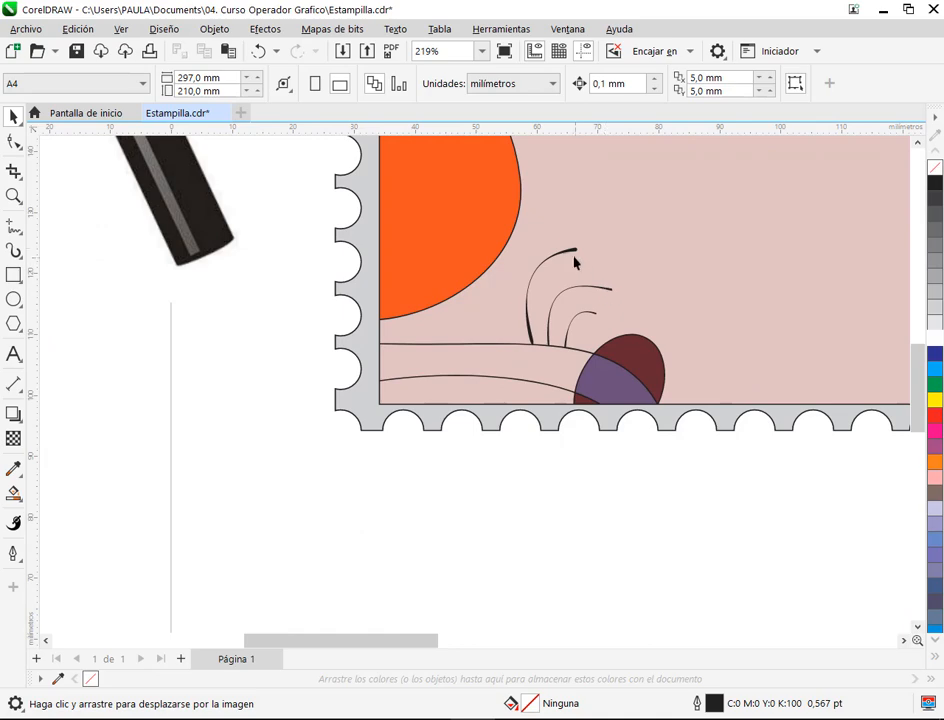
{"action": "left_click_drag", "start_coordinate": [71, 300], "coordinate": [668, 594]}
{"action": "scroll", "coordinate": [624, 426], "scroll_direction": "up", "scroll_amount": 2}
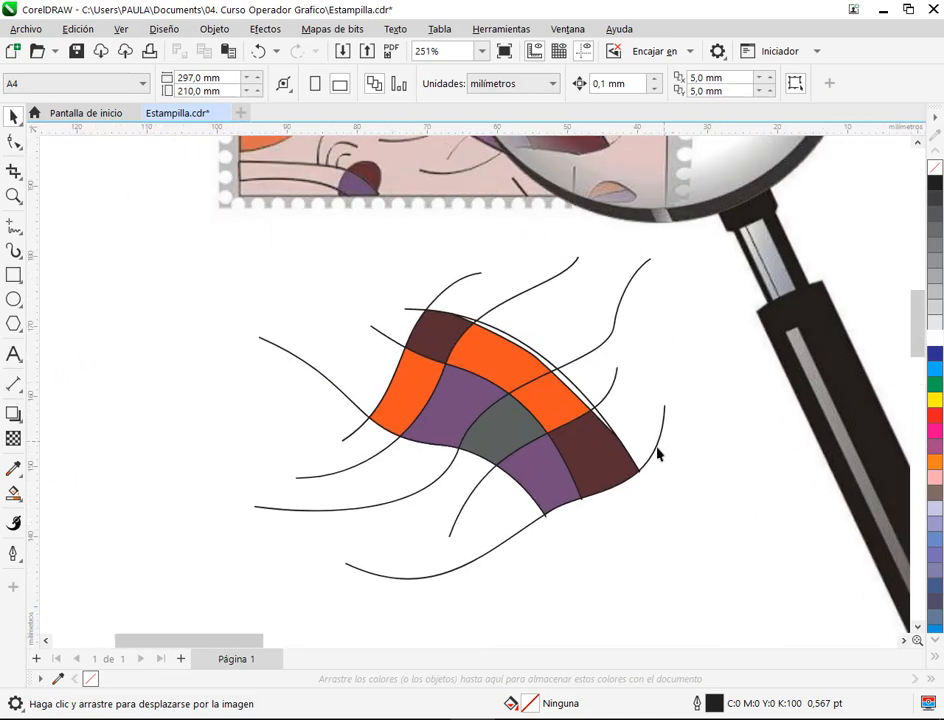
{"action": "scroll", "coordinate": [647, 465], "scroll_direction": "down", "scroll_amount": 3}
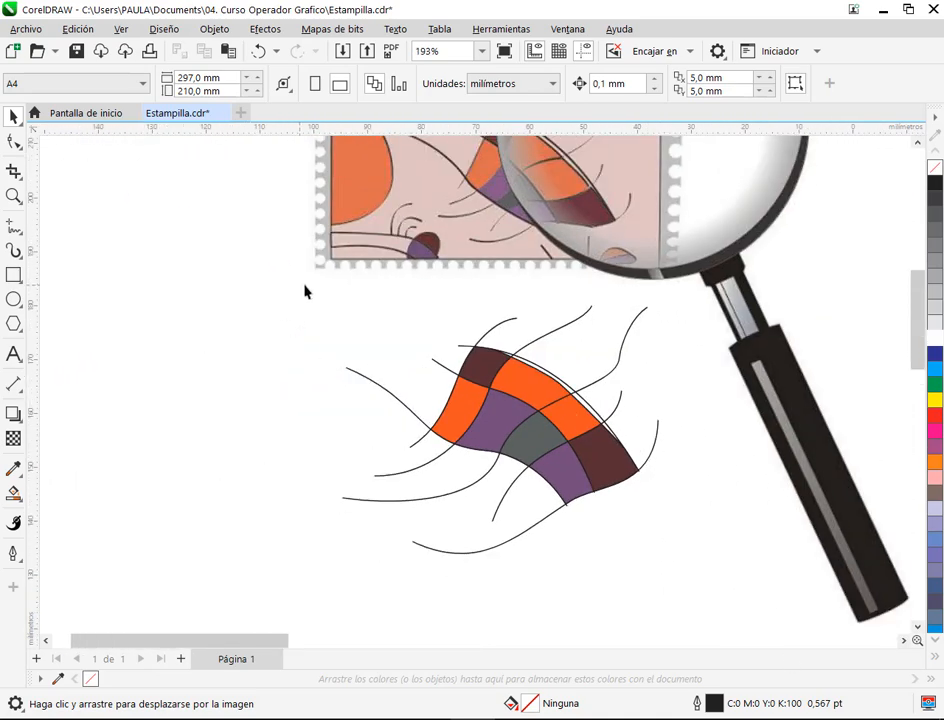
{"action": "left_click_drag", "start_coordinate": [305, 291], "coordinate": [678, 581]}
{"action": "scroll", "coordinate": [716, 564], "scroll_direction": "up", "scroll_amount": 3}
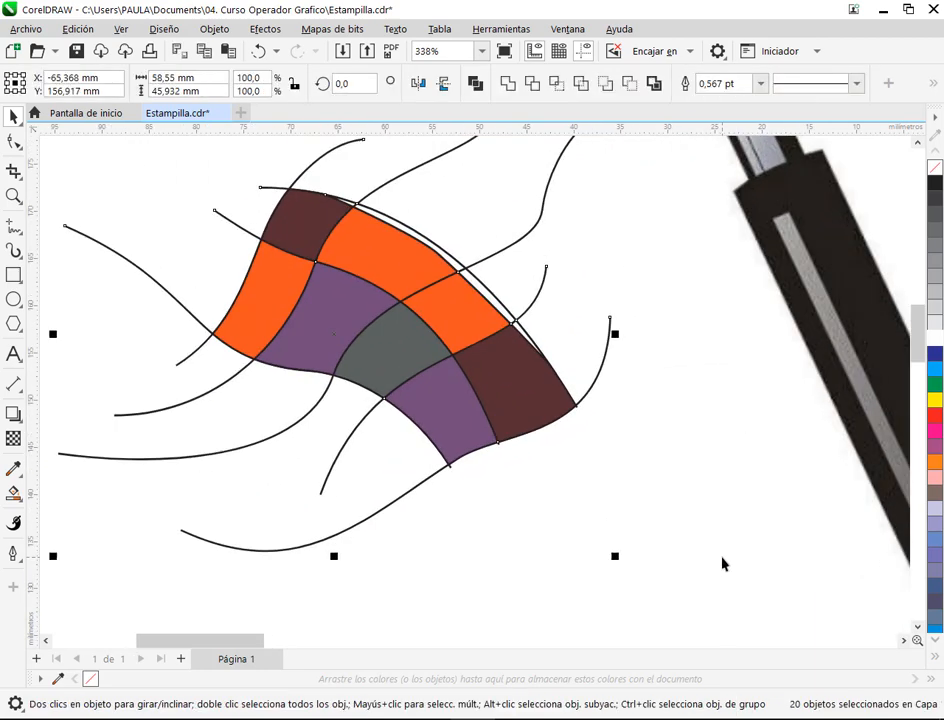
{"action": "scroll", "coordinate": [722, 563], "scroll_direction": "up", "scroll_amount": 1}
{"action": "left_click", "coordinate": [12, 553]}
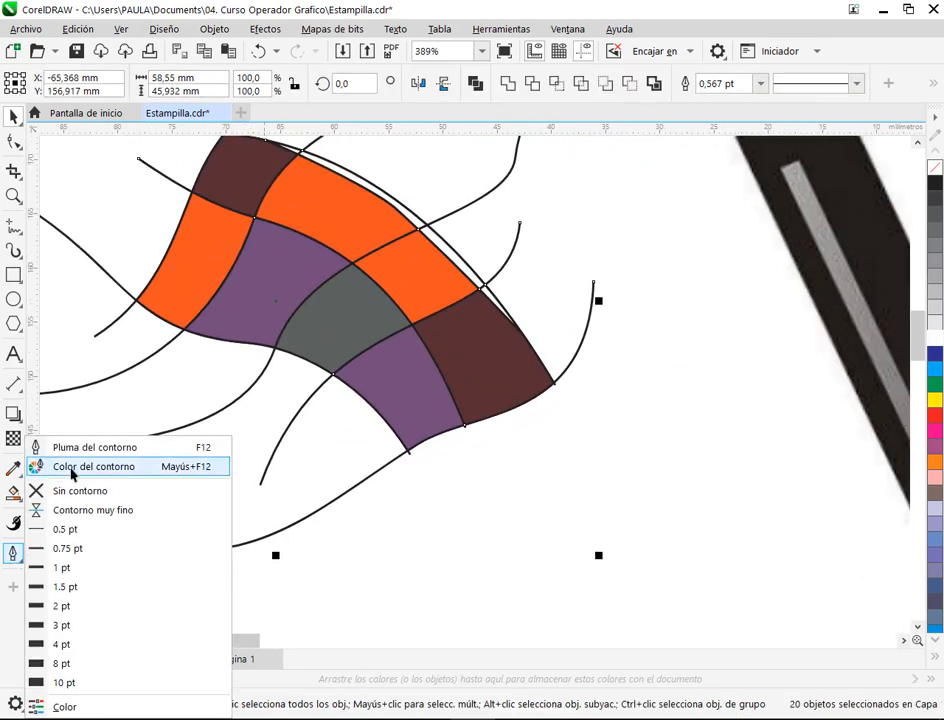
{"action": "left_click", "coordinate": [21, 449]}
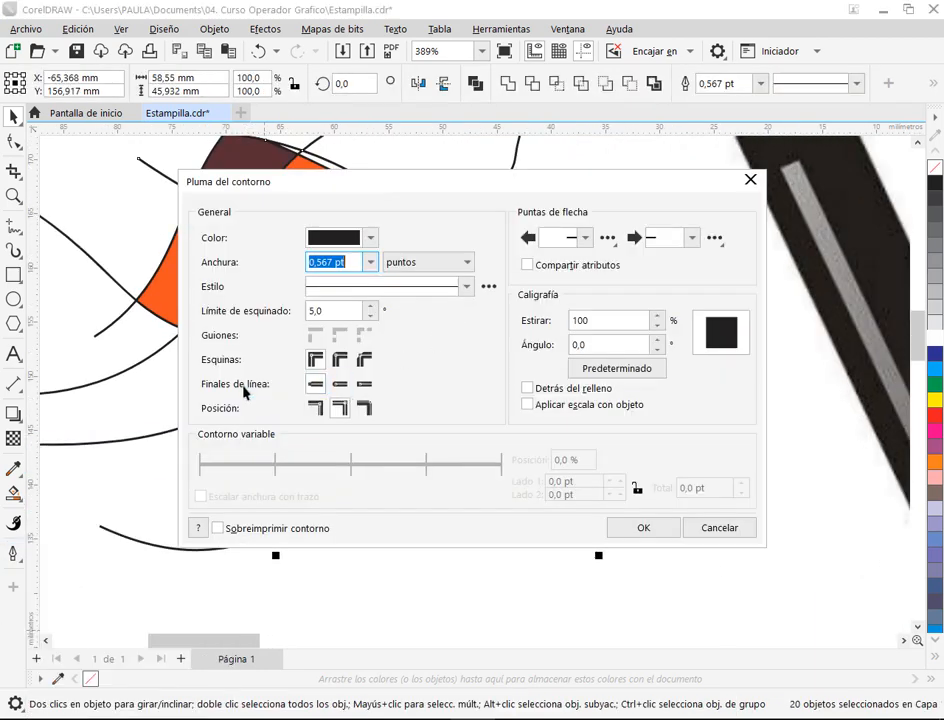
{"action": "left_click", "coordinate": [340, 384]}
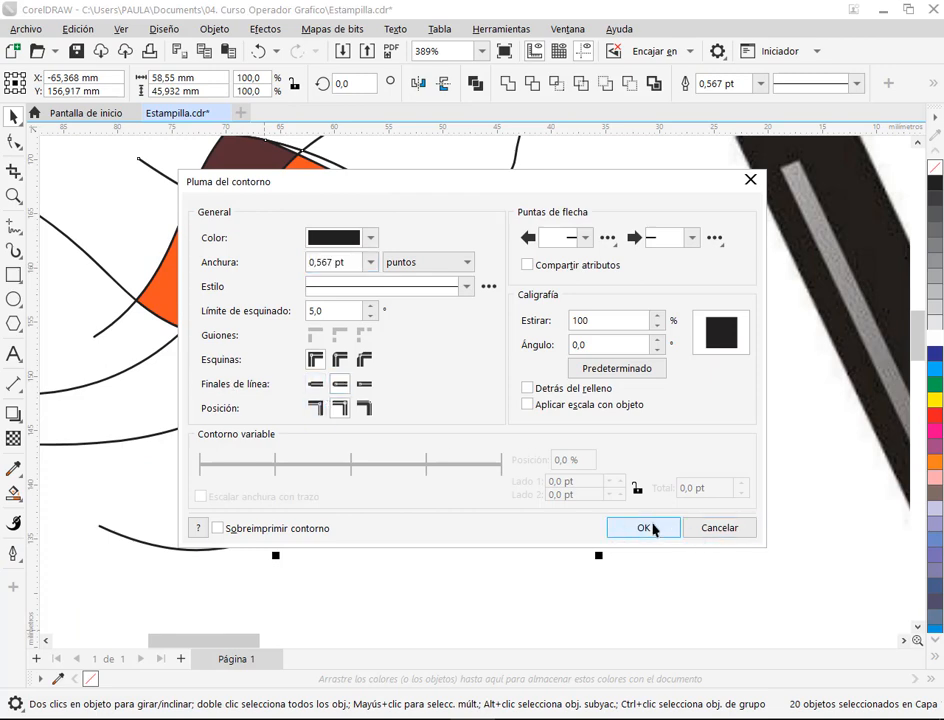
{"action": "left_click", "coordinate": [645, 528]}
{"action": "left_click", "coordinate": [645, 537]}
{"action": "scroll", "coordinate": [600, 278], "scroll_direction": "up", "scroll_amount": 6}
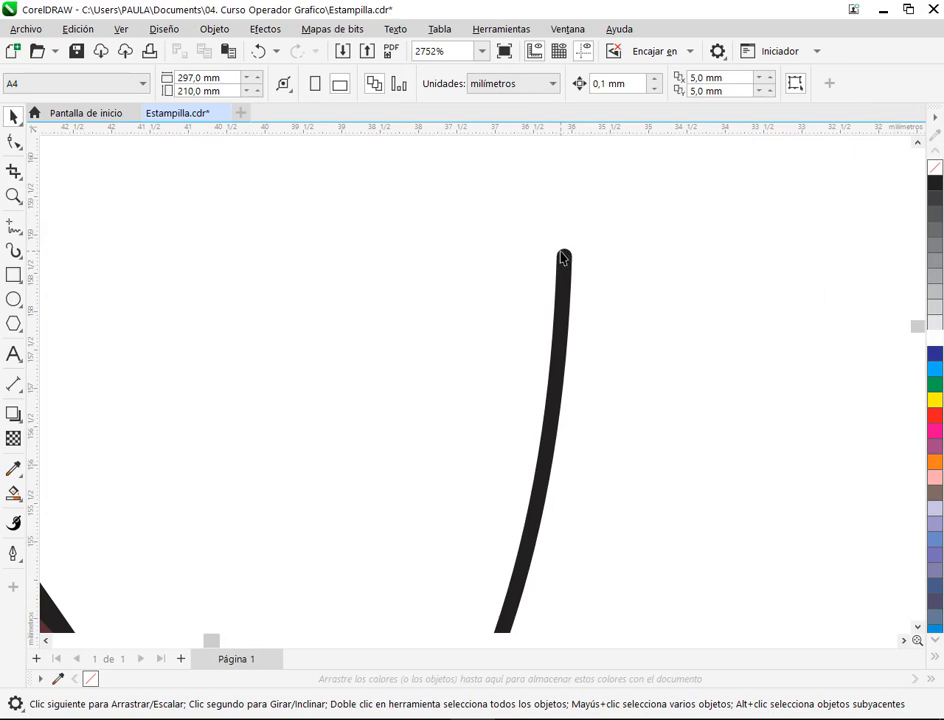
{"action": "scroll", "coordinate": [575, 263], "scroll_direction": "down", "scroll_amount": 8}
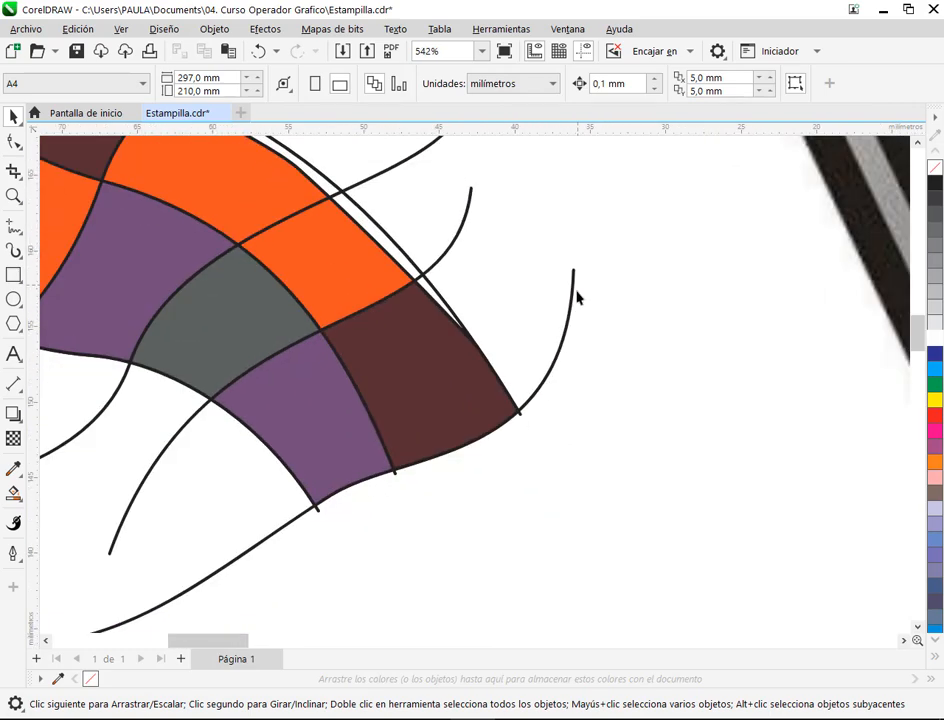
Move the whole coloured figure onto the large stamp's pink panel and group its objects.
{"action": "scroll", "coordinate": [546, 356], "scroll_direction": "down", "scroll_amount": 5}
{"action": "left_click_drag", "start_coordinate": [548, 358], "coordinate": [310, 468]}
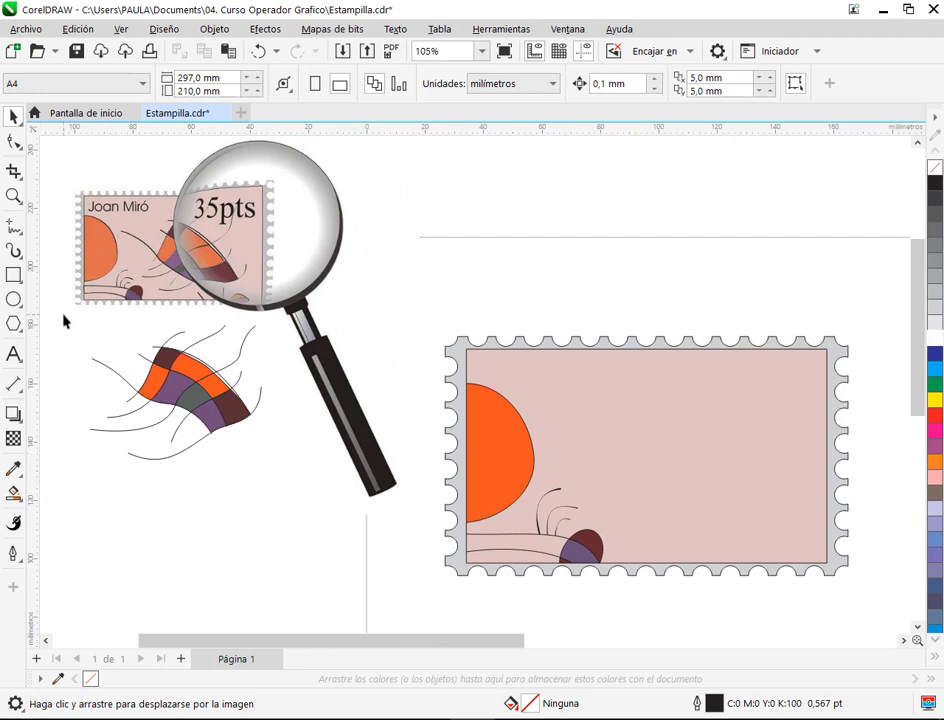
{"action": "left_click_drag", "start_coordinate": [65, 299], "coordinate": [307, 497]}
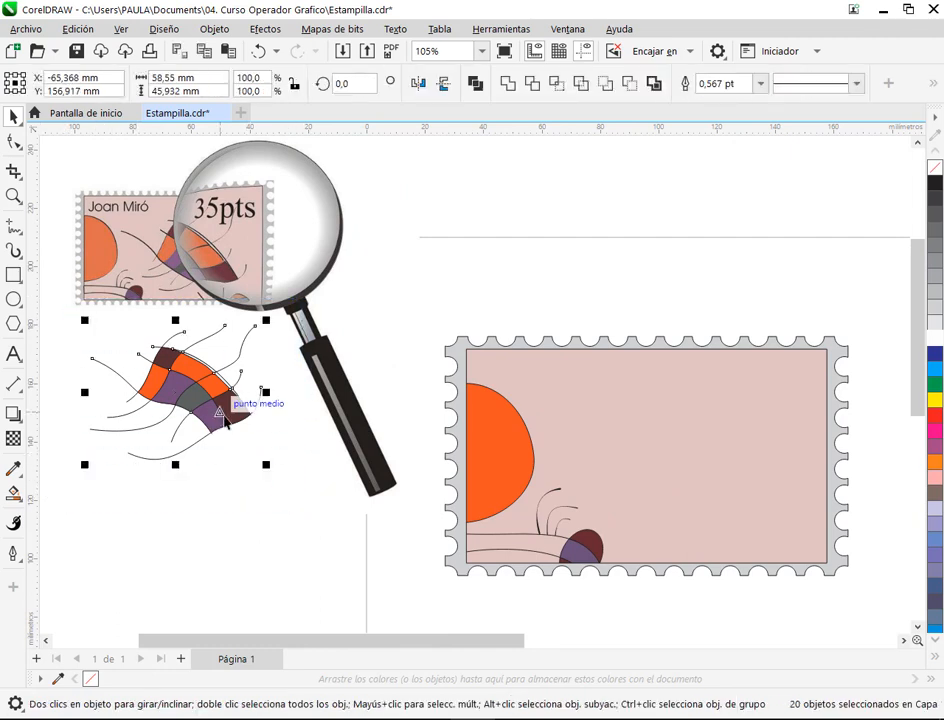
{"action": "left_click_drag", "start_coordinate": [236, 400], "coordinate": [742, 478]}
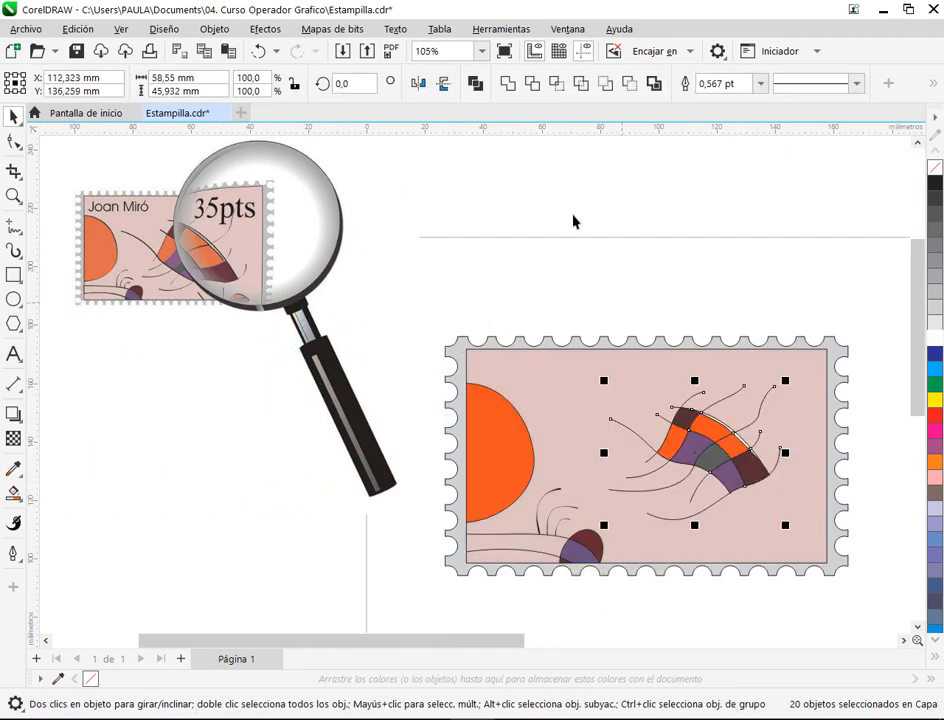
{"action": "right_click", "coordinate": [747, 442]}
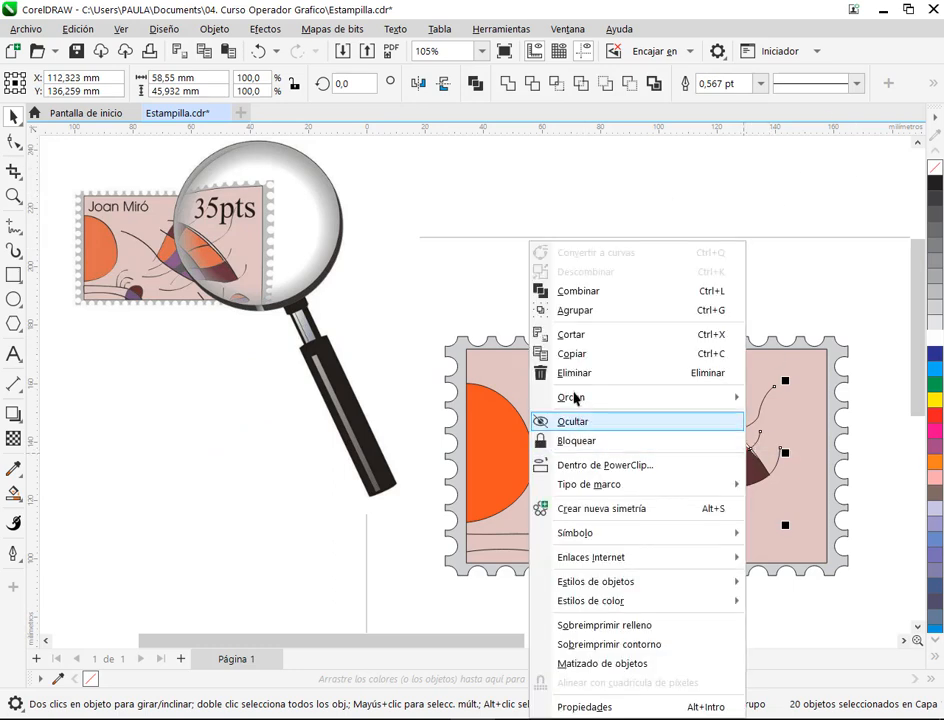
{"action": "left_click", "coordinate": [575, 310]}
Enlarge the grouped figure proportionally to about 74.5 × 58.5 mm and reposition it in the right half of the pink panel.
{"action": "left_click_drag", "start_coordinate": [705, 430], "coordinate": [686, 433]}
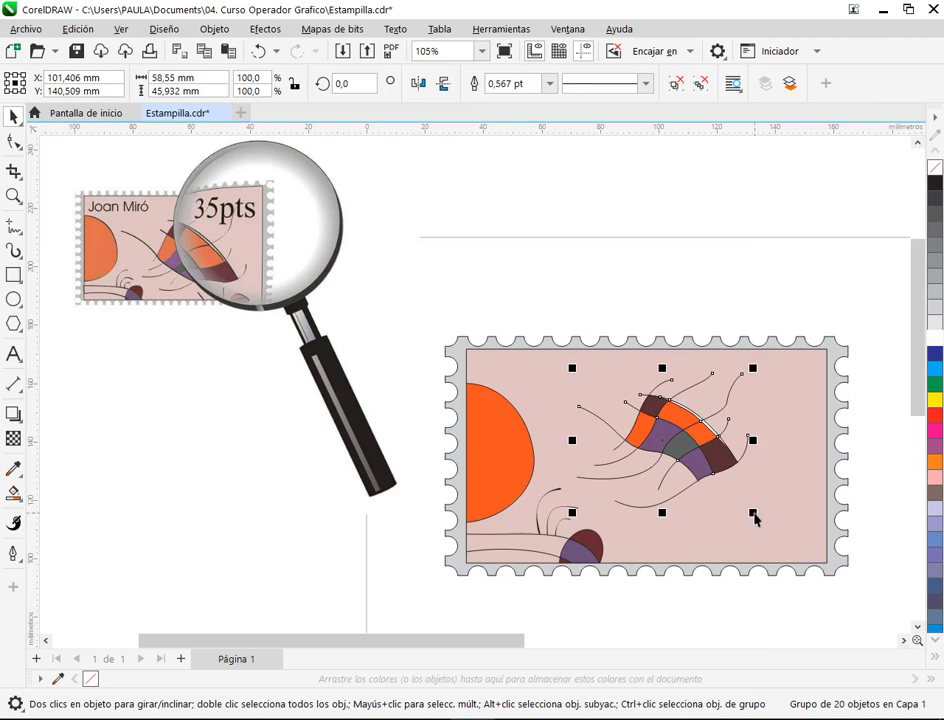
{"action": "left_click_drag", "start_coordinate": [755, 517], "coordinate": [805, 553]}
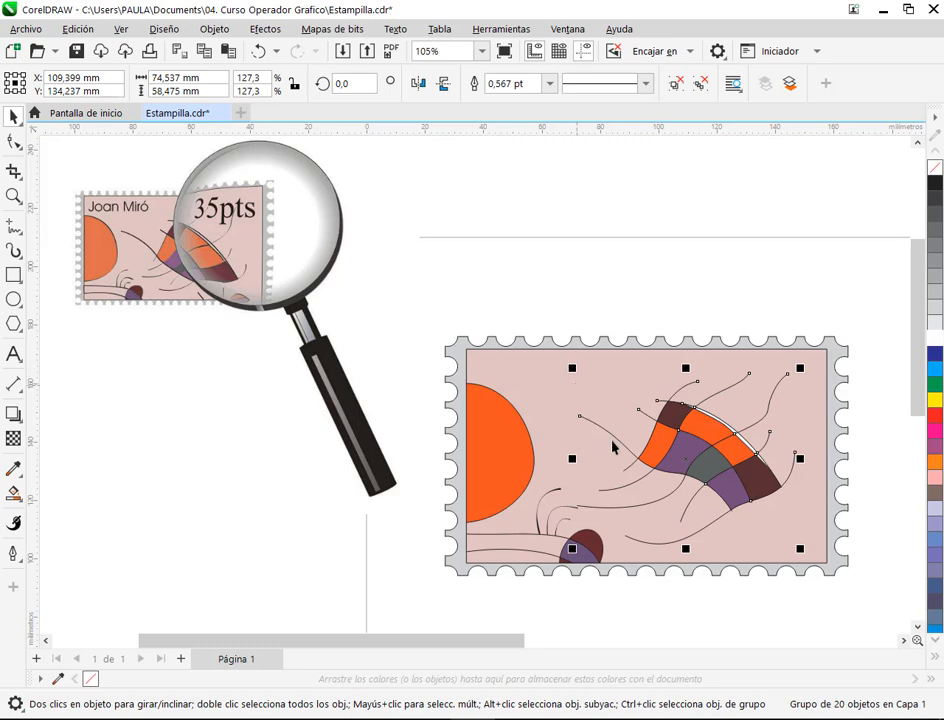
{"action": "left_click", "coordinate": [431, 556]}
{"action": "left_click_drag", "start_coordinate": [701, 433], "coordinate": [716, 440]}
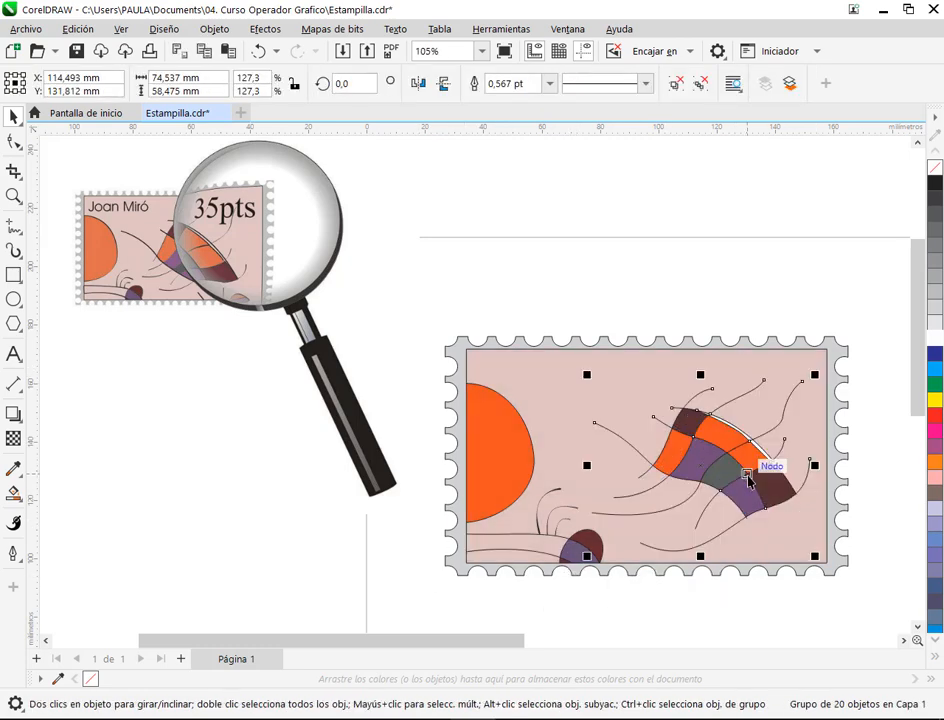
{"action": "key", "text": "Escape"}
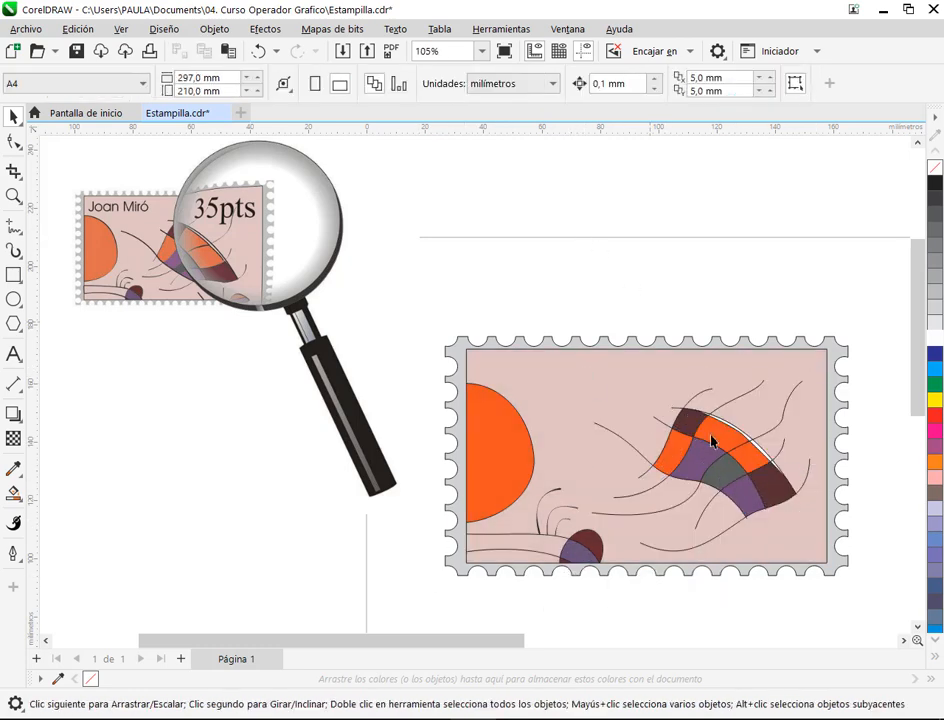
{"action": "left_click_drag", "start_coordinate": [757, 472], "coordinate": [522, 440]}
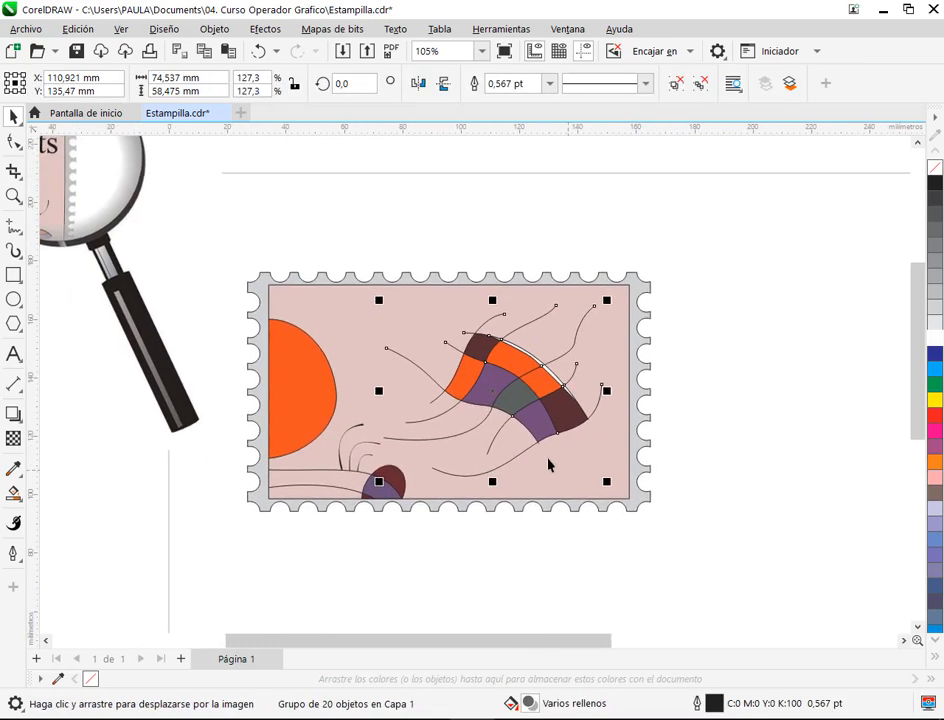
Ungroup the figure on the stamp so its individual curves can be edited.
{"action": "scroll", "coordinate": [522, 440], "scroll_direction": "up", "scroll_amount": 4}
{"action": "scroll", "coordinate": [480, 445], "scroll_direction": "up", "scroll_amount": 3}
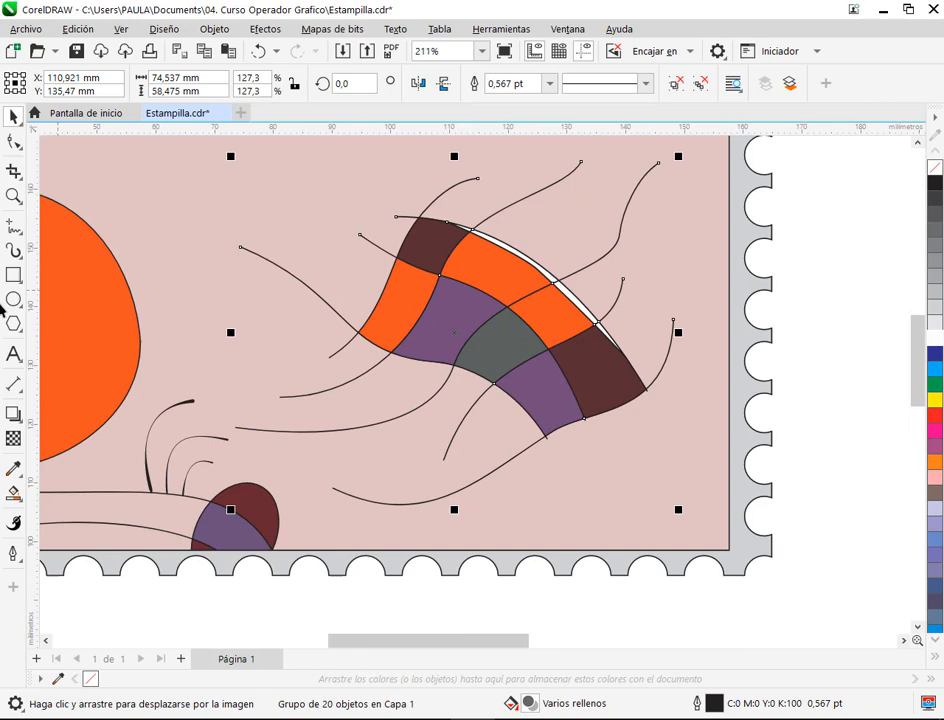
{"action": "left_click", "coordinate": [13, 144]}
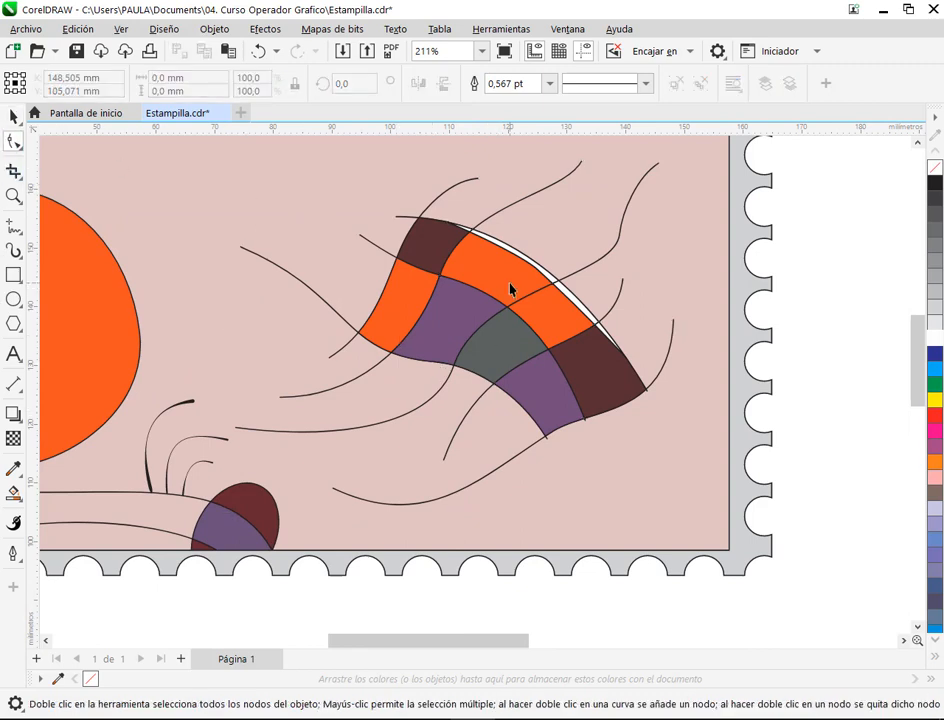
{"action": "key", "text": "space"}
{"action": "key", "text": "Escape"}
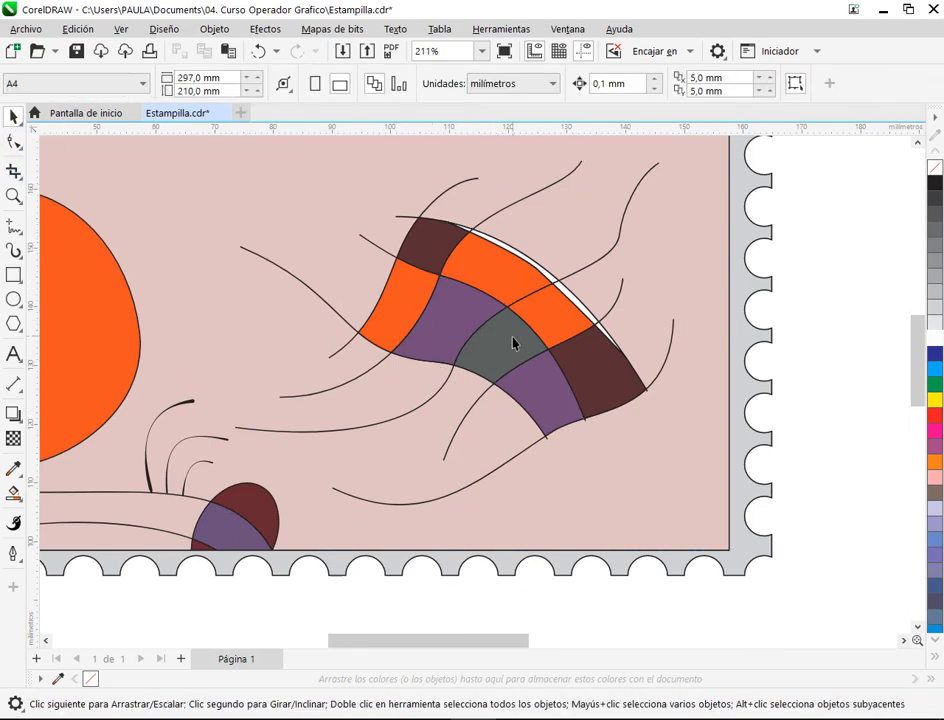
{"action": "left_click", "coordinate": [515, 348]}
{"action": "right_click", "coordinate": [505, 220]}
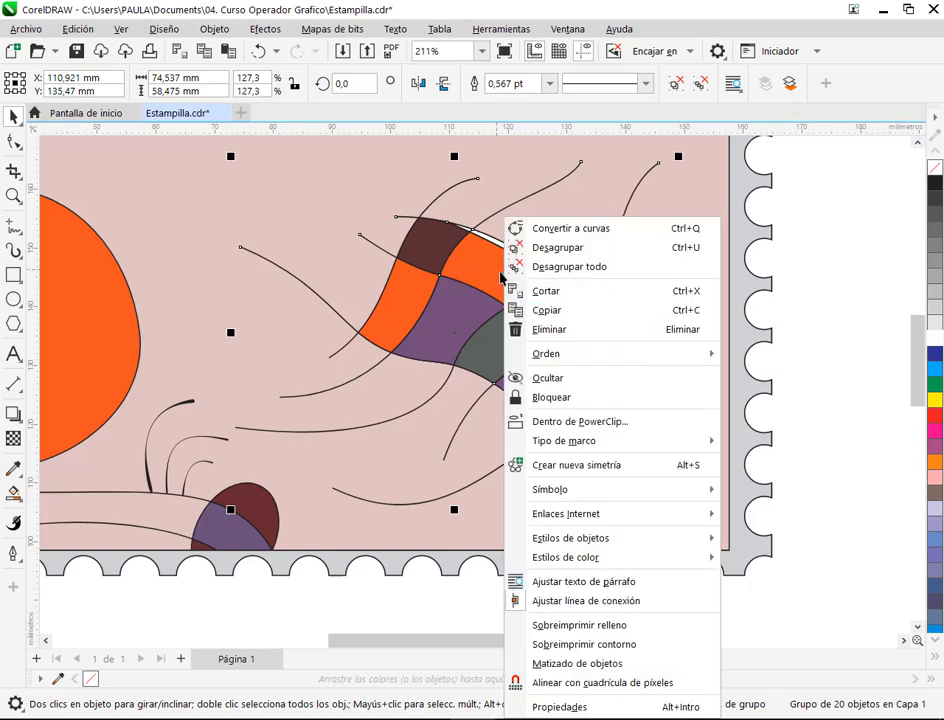
{"action": "left_click", "coordinate": [497, 245]}
Shorten the left tails of the two curves nearest the antennae by trimming back their end nodes.
{"action": "key", "text": "space"}
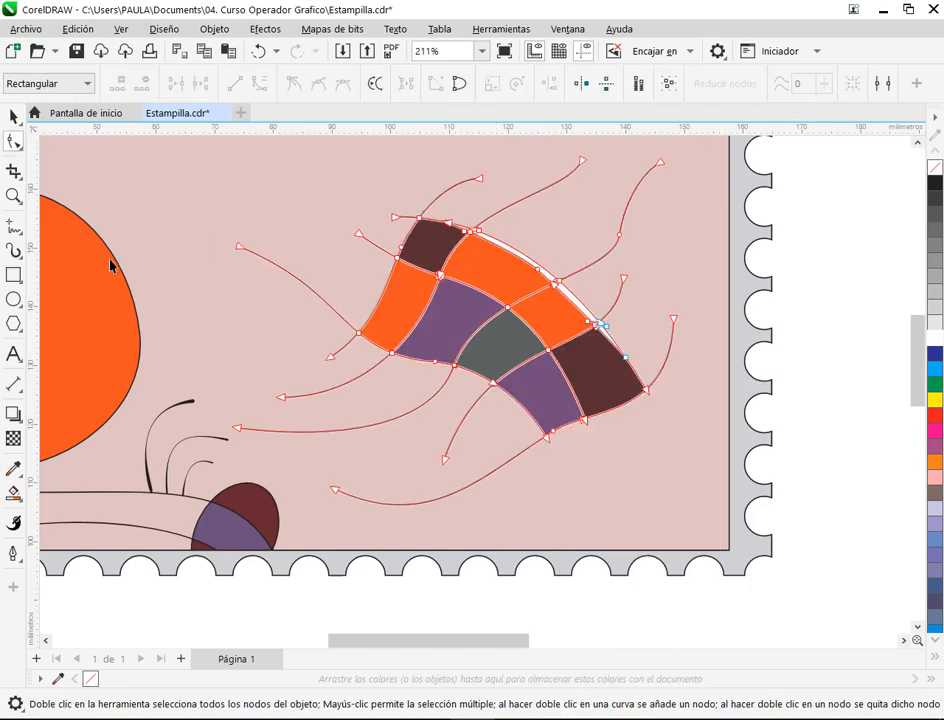
{"action": "left_click", "coordinate": [277, 433]}
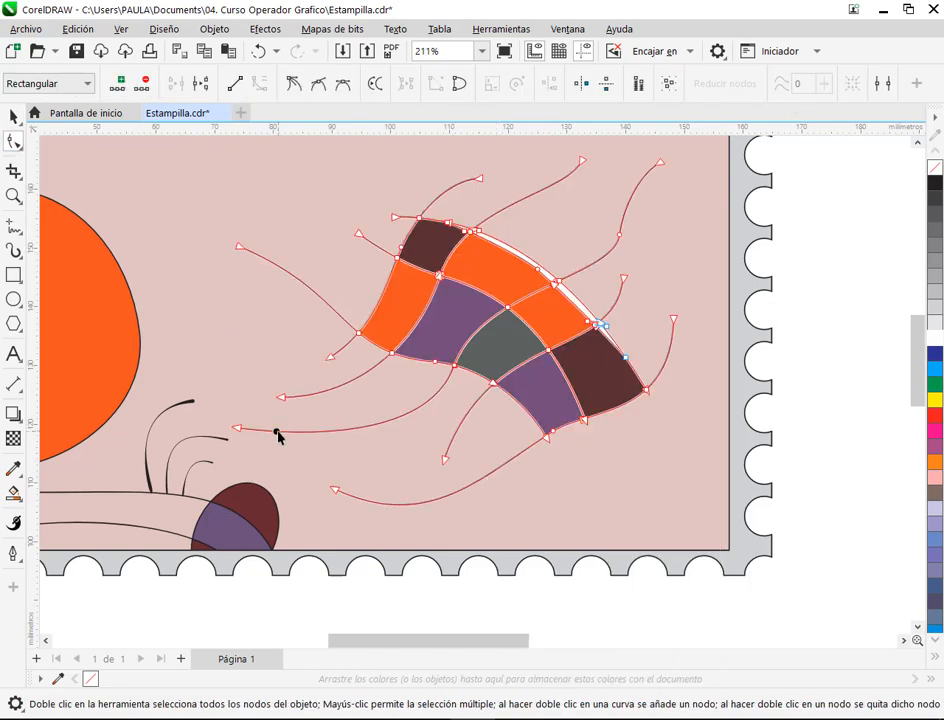
{"action": "left_click", "coordinate": [282, 433]}
{"action": "key", "text": "Delete"}
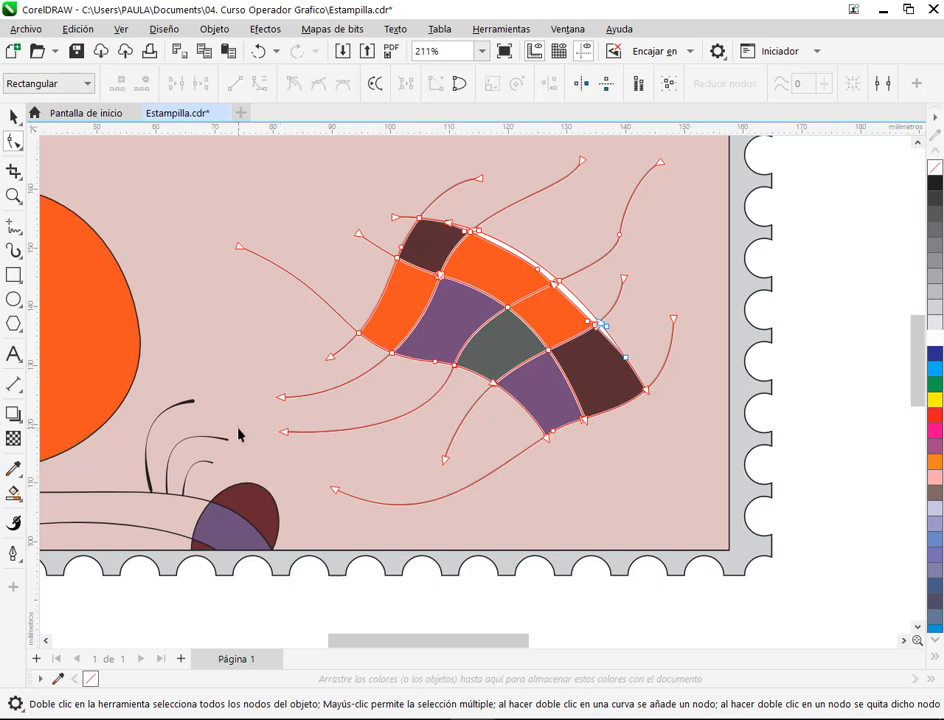
{"action": "left_click", "coordinate": [282, 398]}
{"action": "left_click", "coordinate": [13, 117]}
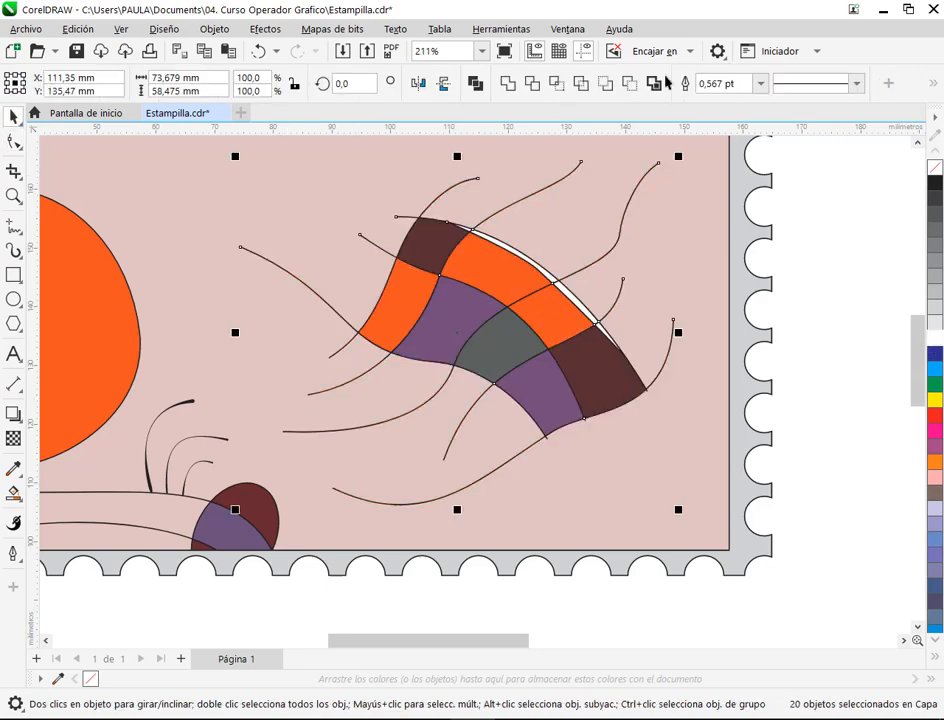
Group all the figure's curves and cells again and deselect the group.
{"action": "right_click", "coordinate": [529, 243]}
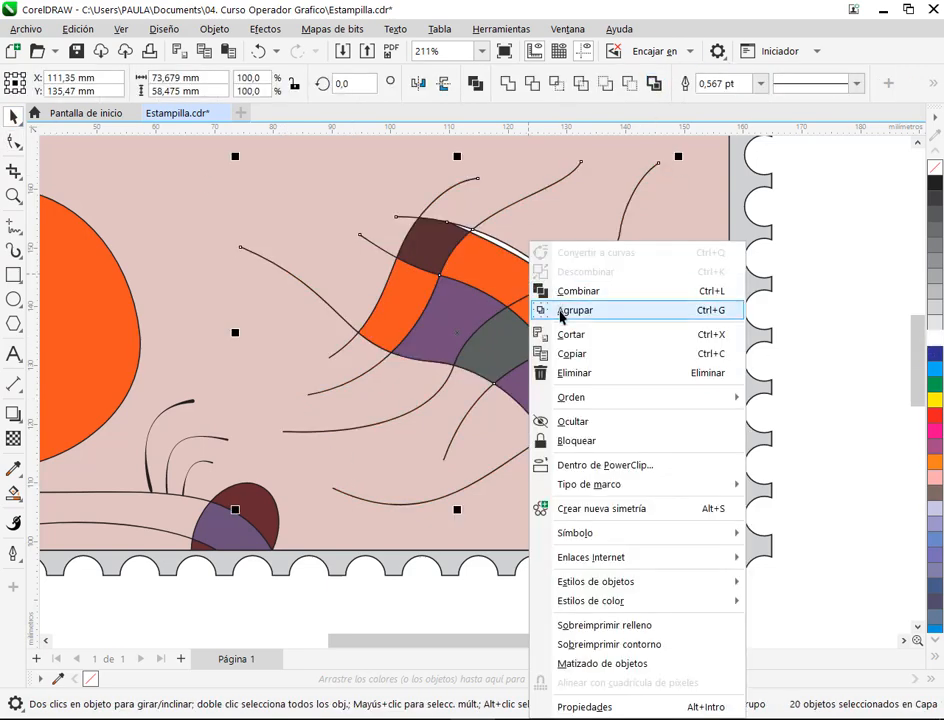
{"action": "left_click", "coordinate": [562, 312]}
{"action": "left_click", "coordinate": [843, 289]}
{"action": "scroll", "coordinate": [678, 362], "scroll_direction": "down", "scroll_amount": 4}
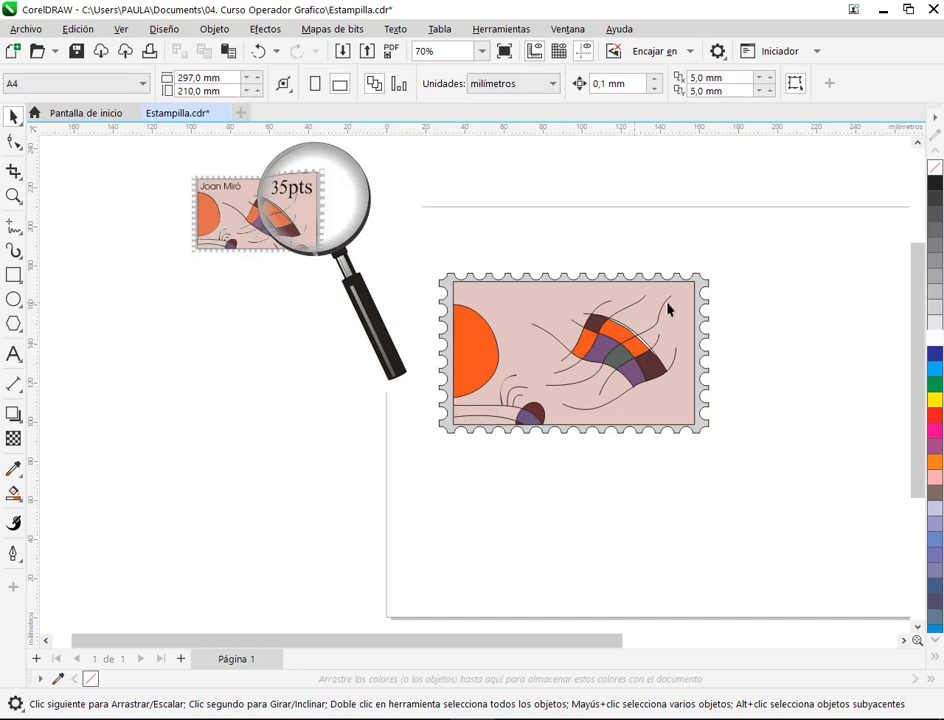
{"action": "scroll", "coordinate": [217, 295], "scroll_direction": "up", "scroll_amount": 3}
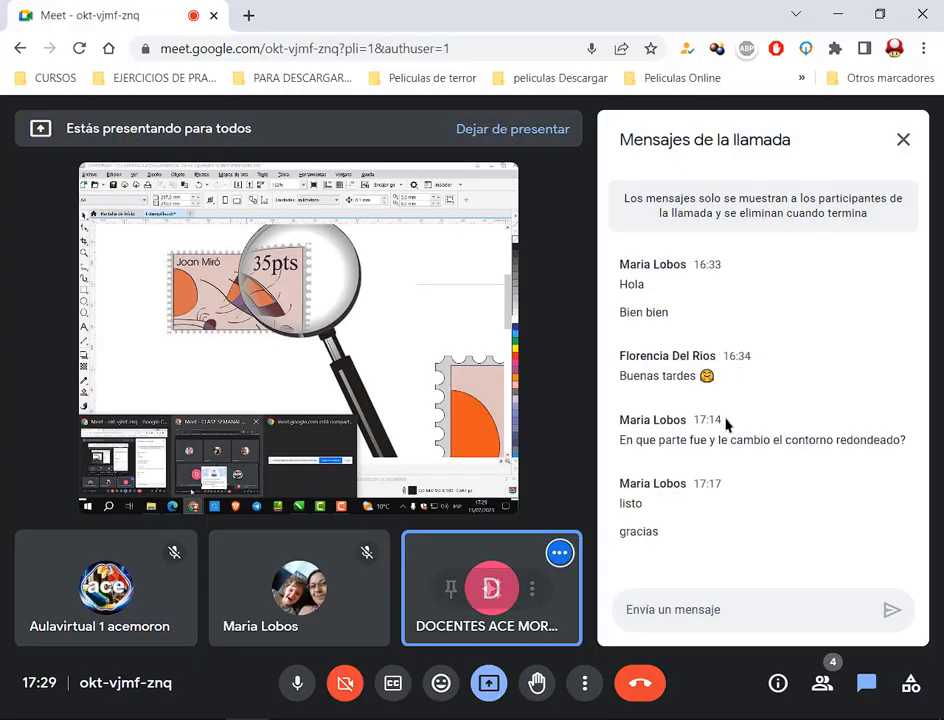
{"action": "left_click", "coordinate": [179, 653]}
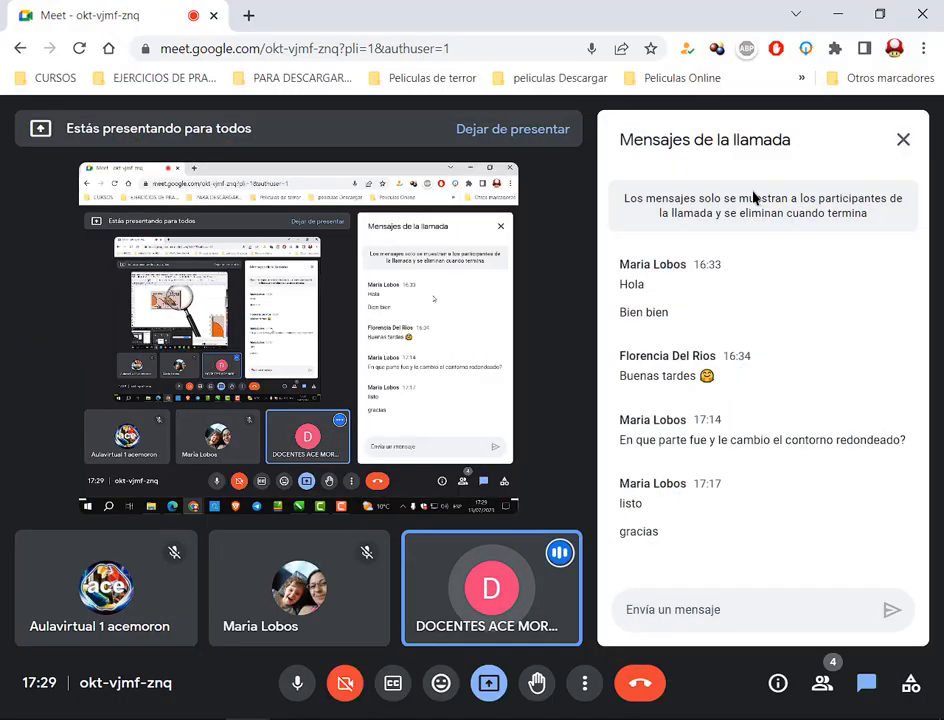
{"action": "left_click", "coordinate": [838, 15]}
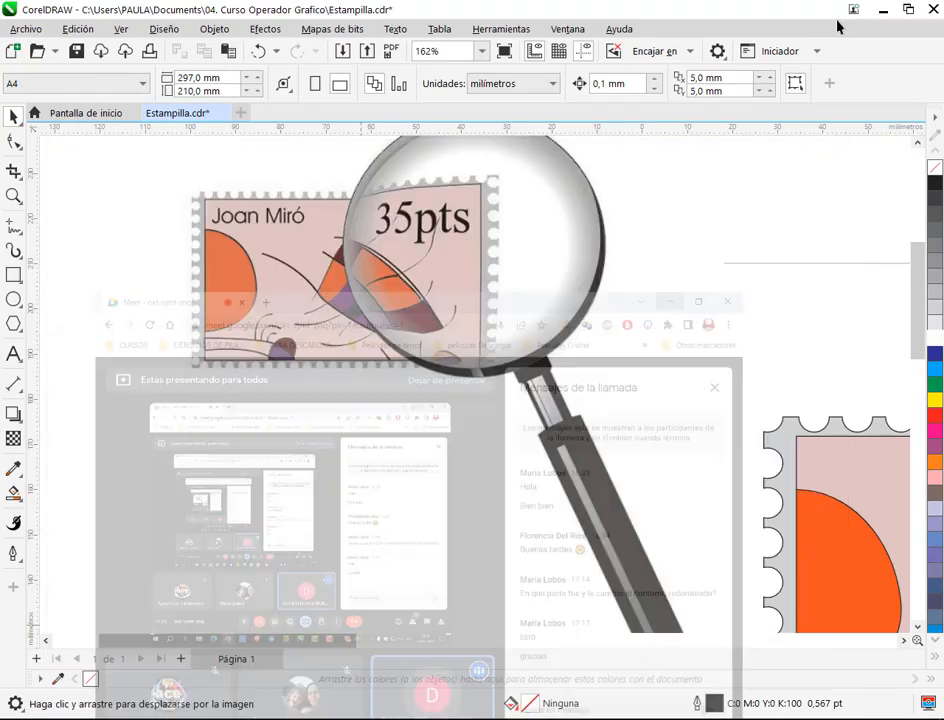
Write the text "Joan Miró" in Arial 24 pt and place it in the upper-left corner of the large stamp's pink panel.
{"action": "scroll", "coordinate": [203, 219], "scroll_direction": "up", "scroll_amount": 2}
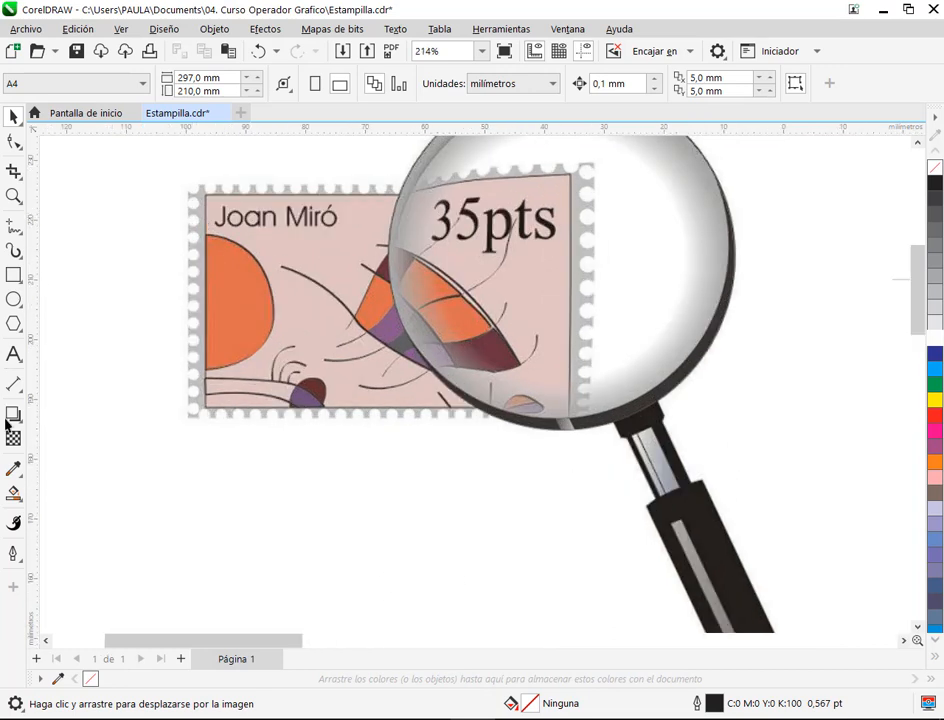
{"action": "left_click", "coordinate": [13, 355]}
{"action": "left_click", "coordinate": [233, 532]}
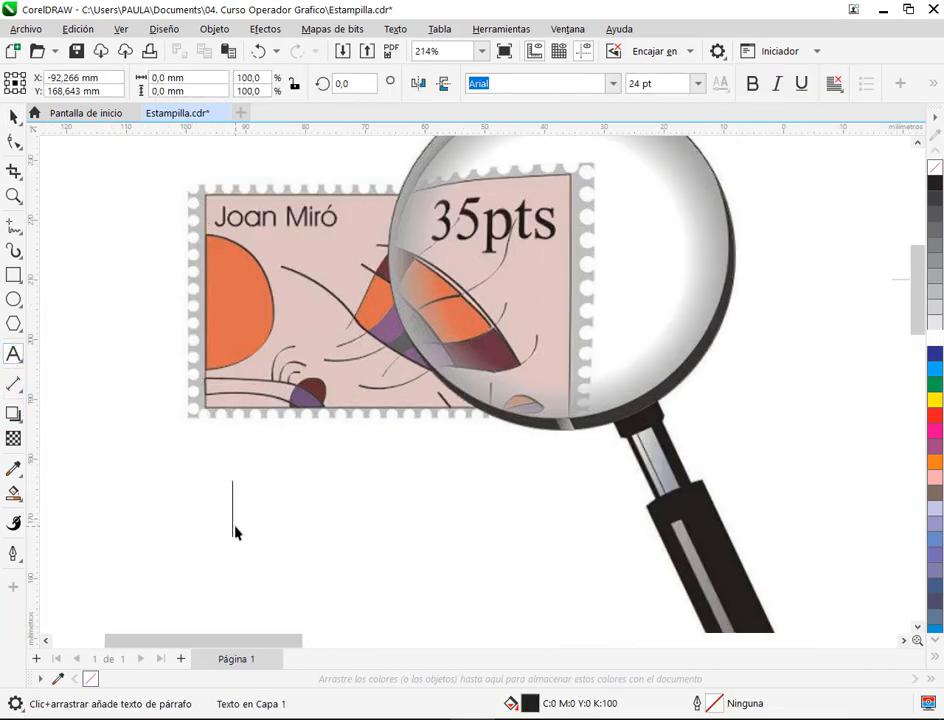
{"action": "type", "text": "Joan Miró"}
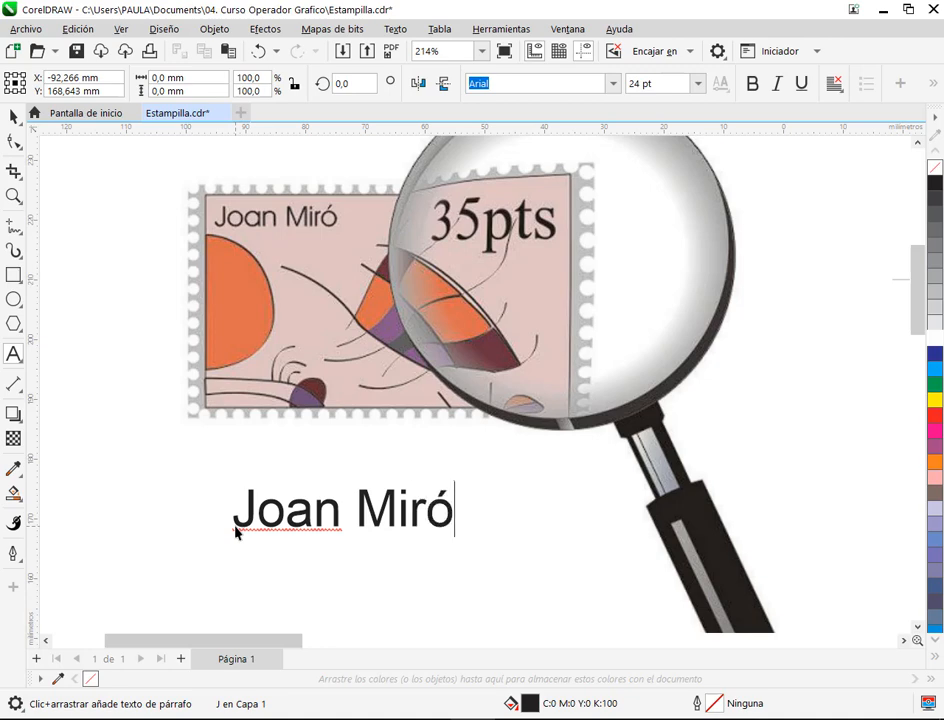
{"action": "left_click", "coordinate": [13, 117]}
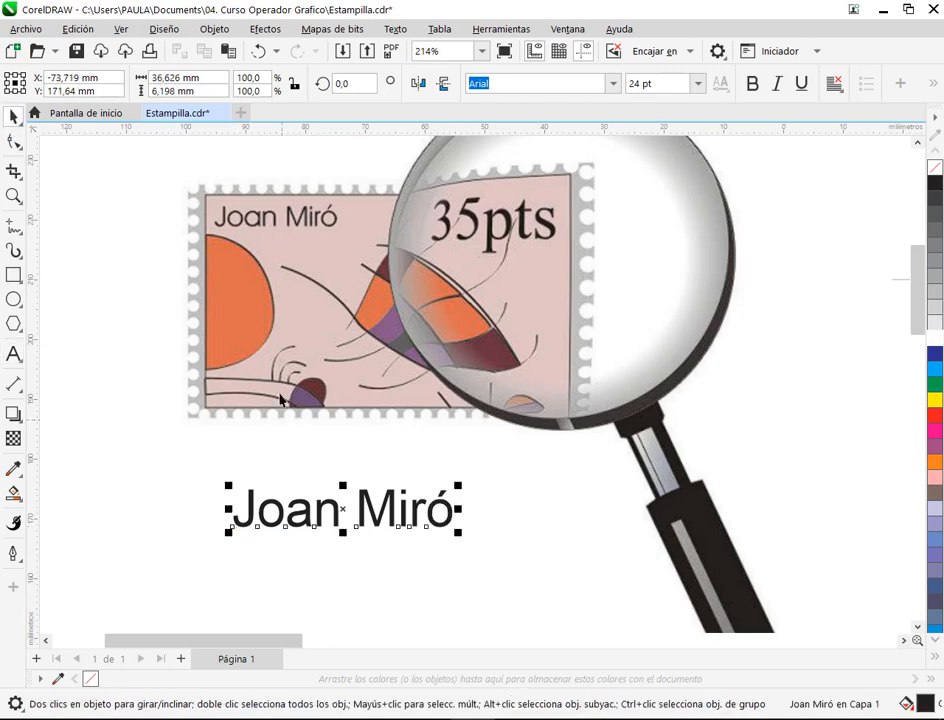
{"action": "scroll", "coordinate": [285, 395], "scroll_direction": "down", "scroll_amount": 3}
{"action": "left_click_drag", "start_coordinate": [370, 474], "coordinate": [632, 411]}
{"action": "scroll", "coordinate": [637, 345], "scroll_direction": "down", "scroll_amount": 1}
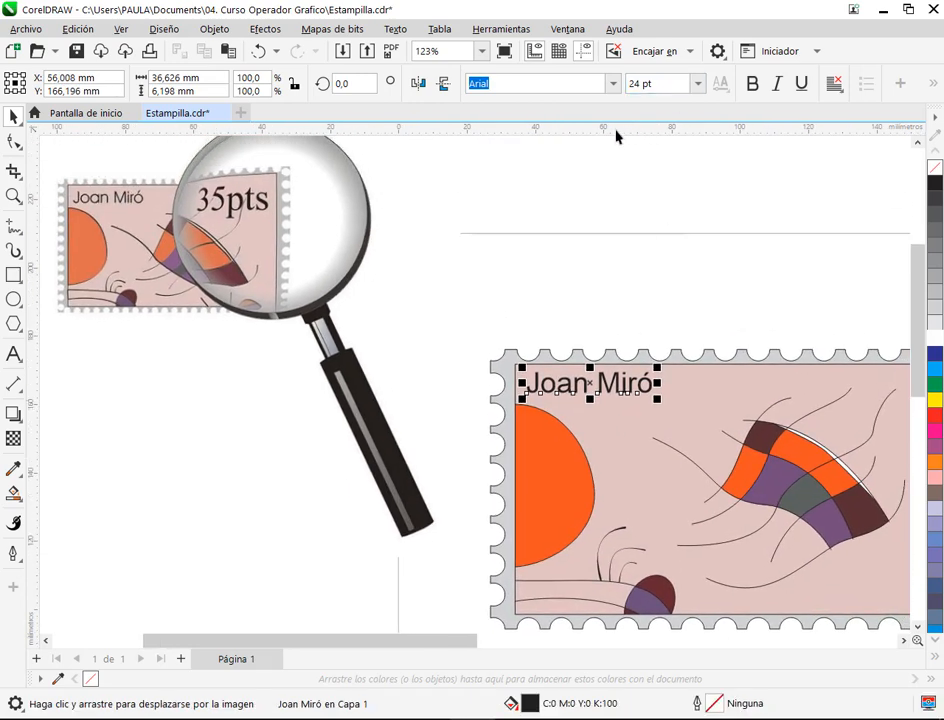
Change the font of the "Joan Miró" text to Arial Narrow and save the document.
{"action": "left_click", "coordinate": [613, 84]}
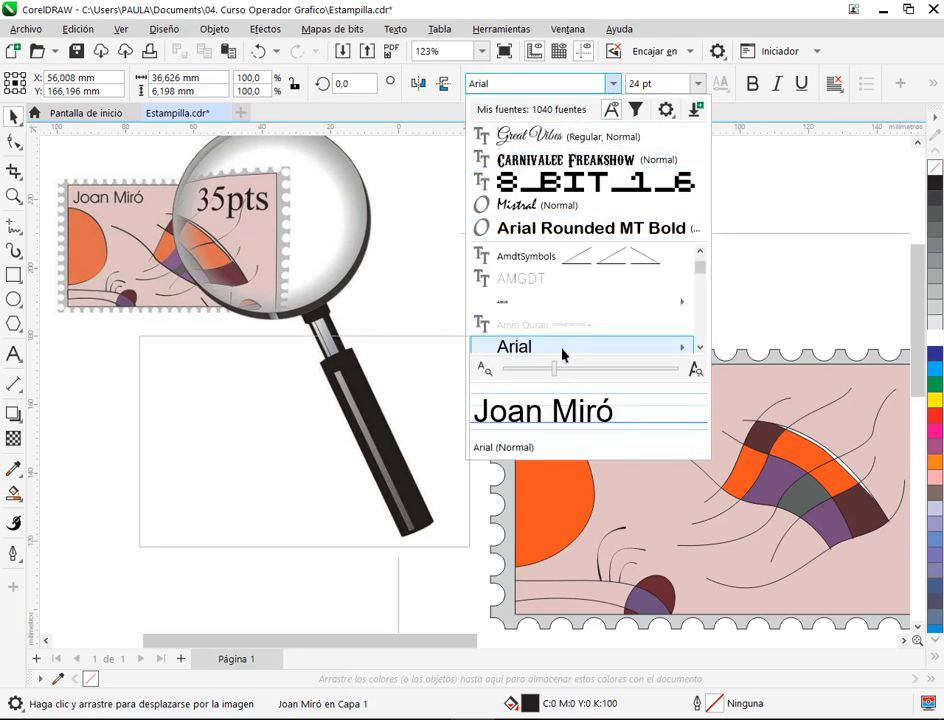
{"action": "key", "text": "Escape"}
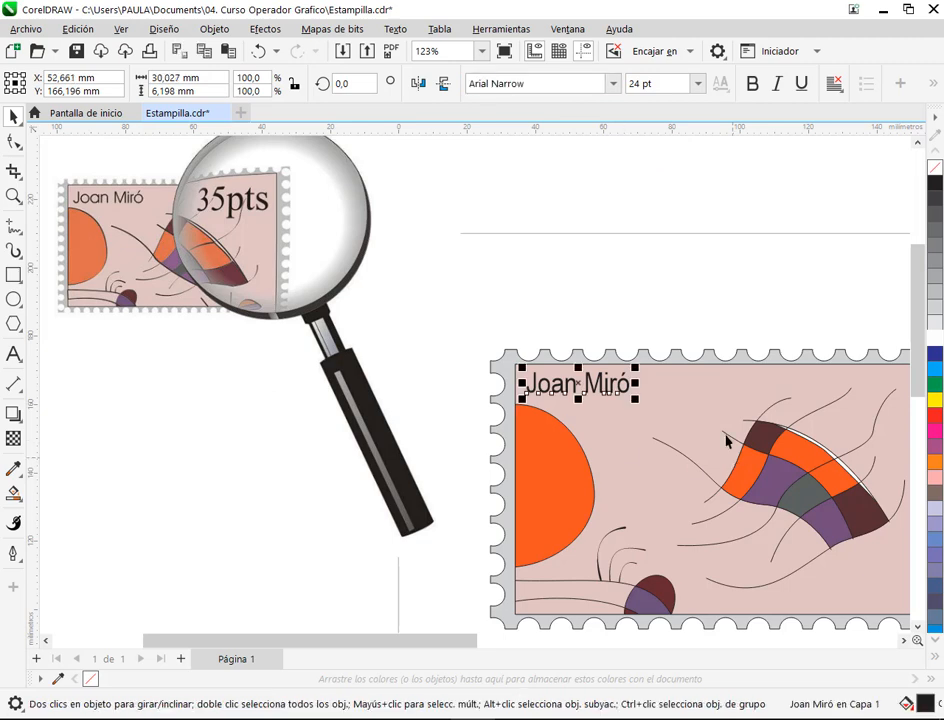
{"action": "left_click", "coordinate": [76, 52]}
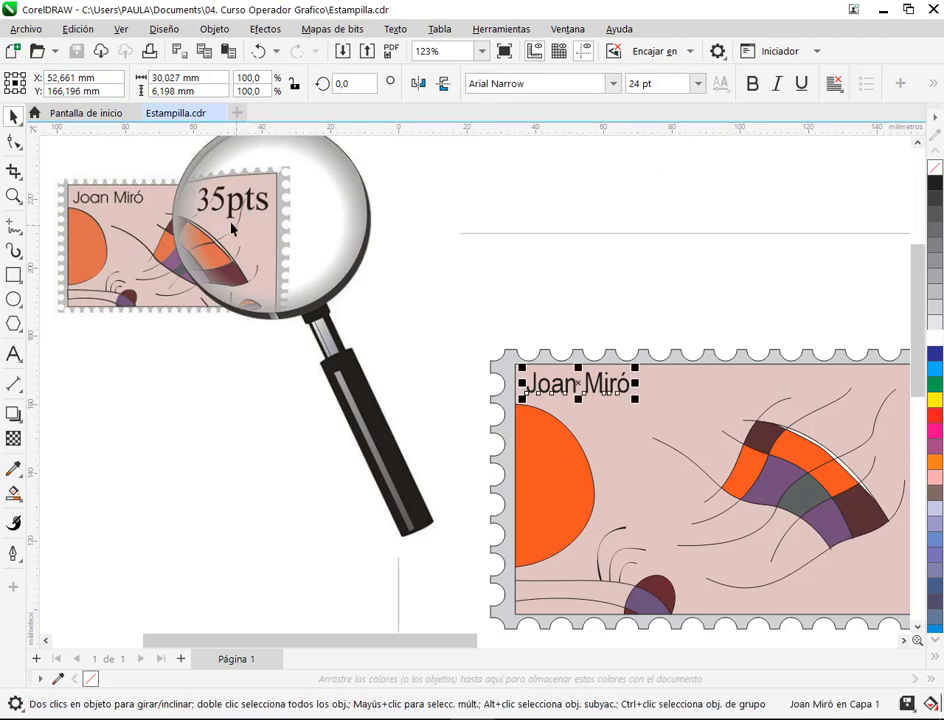
Write the text "35pts" in Arial and move it to the upper-right area of the large stamp.
{"action": "key", "text": "F8"}
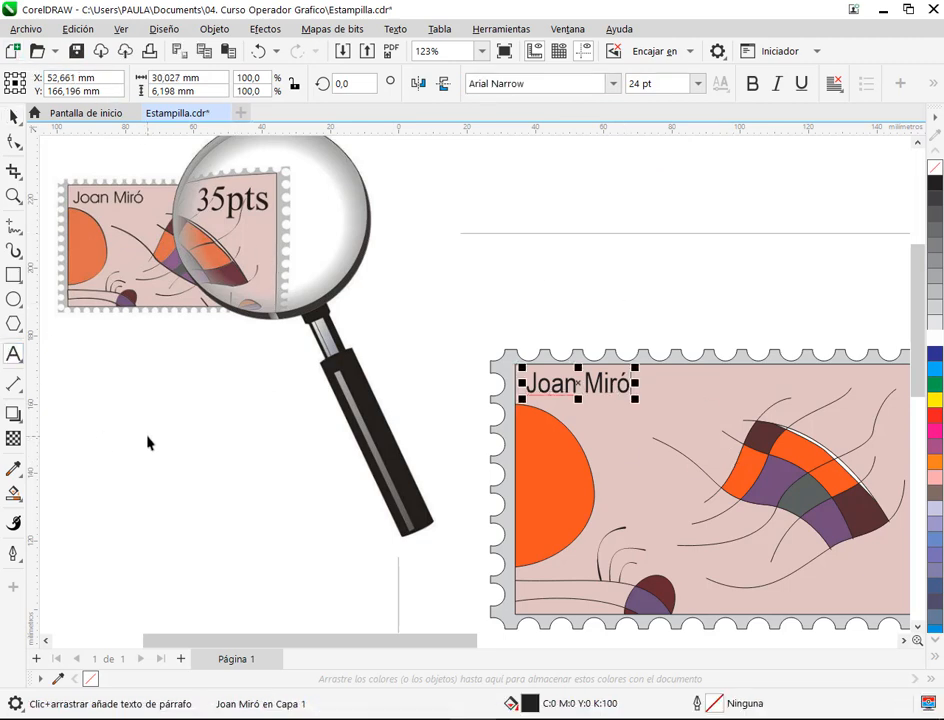
{"action": "left_click", "coordinate": [147, 442]}
{"action": "type", "text": "35"}
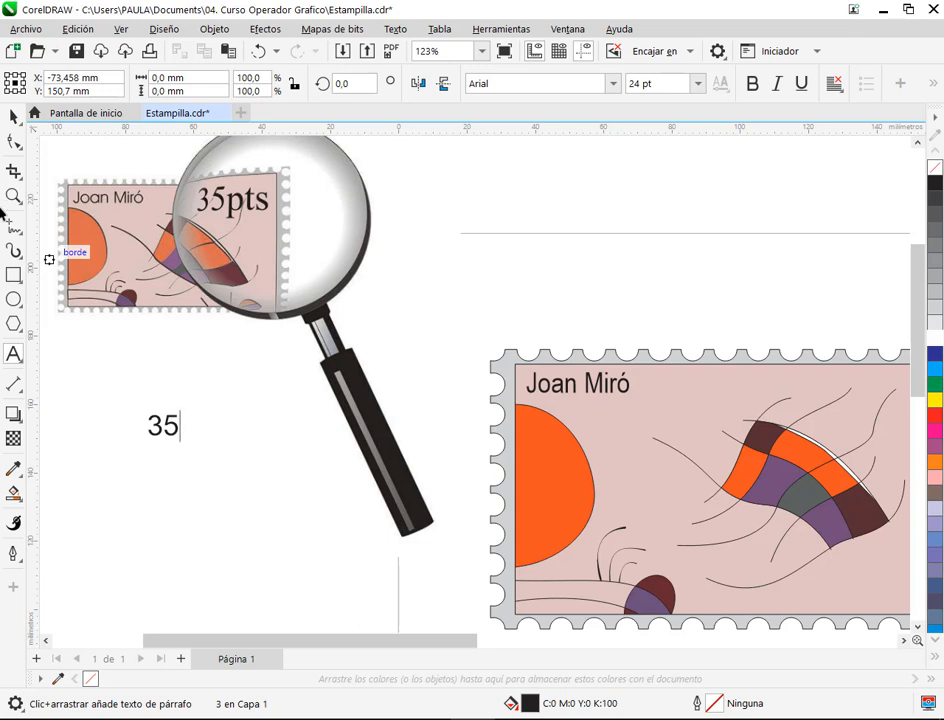
{"action": "type", "text": "pts"}
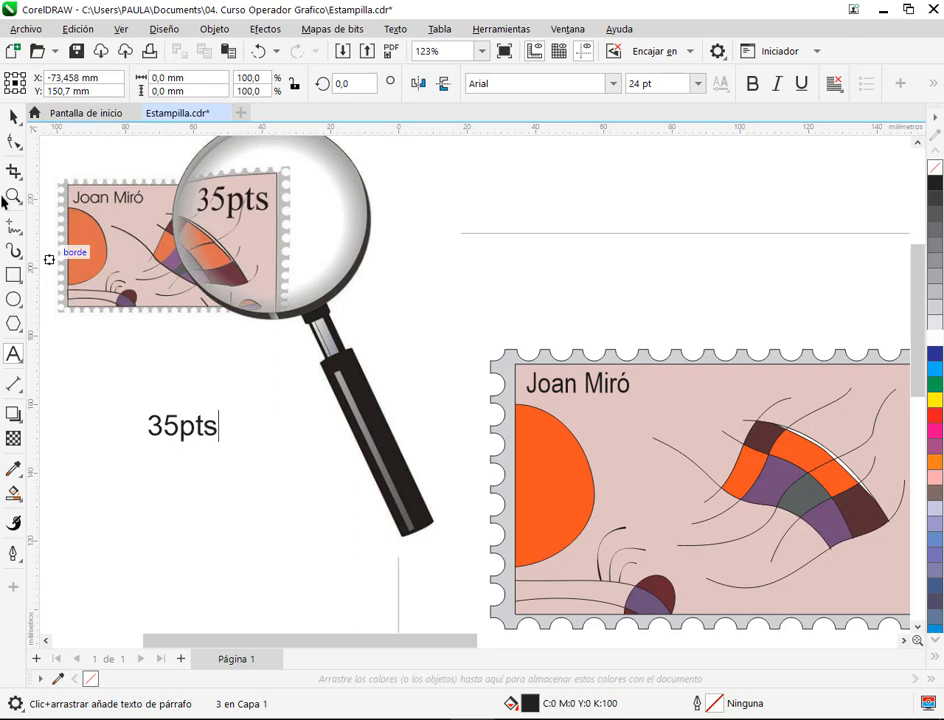
{"action": "left_click", "coordinate": [14, 117]}
{"action": "left_click_drag", "start_coordinate": [176, 414], "coordinate": [752, 441]}
Fit the "35pts" text into the pink panel's upper-right corner, scaling it proportionally to about 31.3 pt.
{"action": "left_click", "coordinate": [742, 391]}
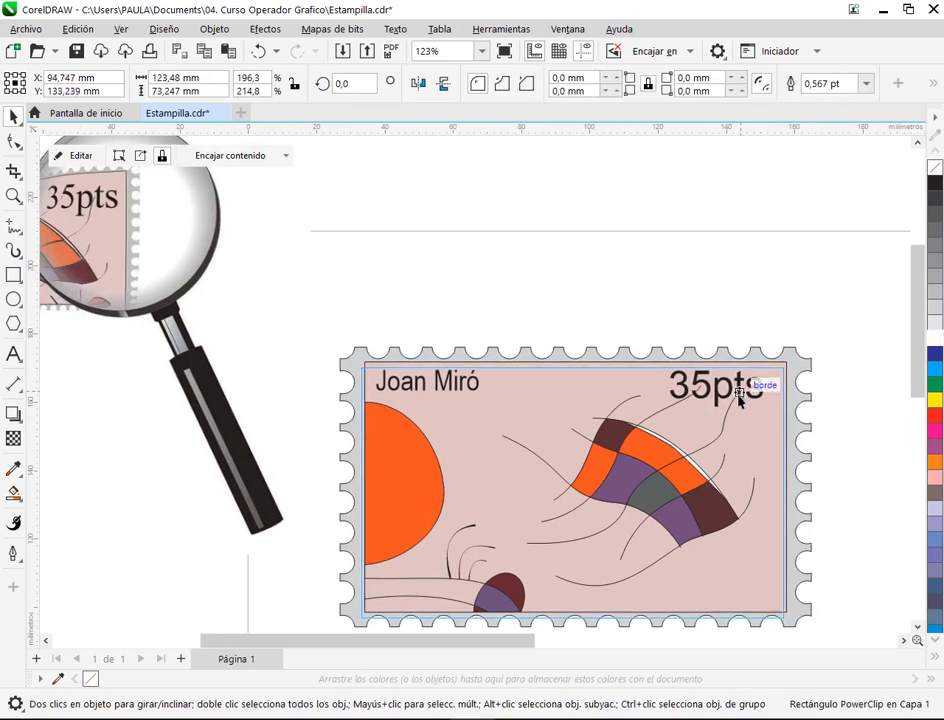
{"action": "mouse_move", "coordinate": [740, 393]}
{"action": "left_mouse_down"}
{"action": "mouse_move", "coordinate": [728, 396]}
{"action": "mouse_move", "coordinate": [752, 396]}
{"action": "left_mouse_up"}
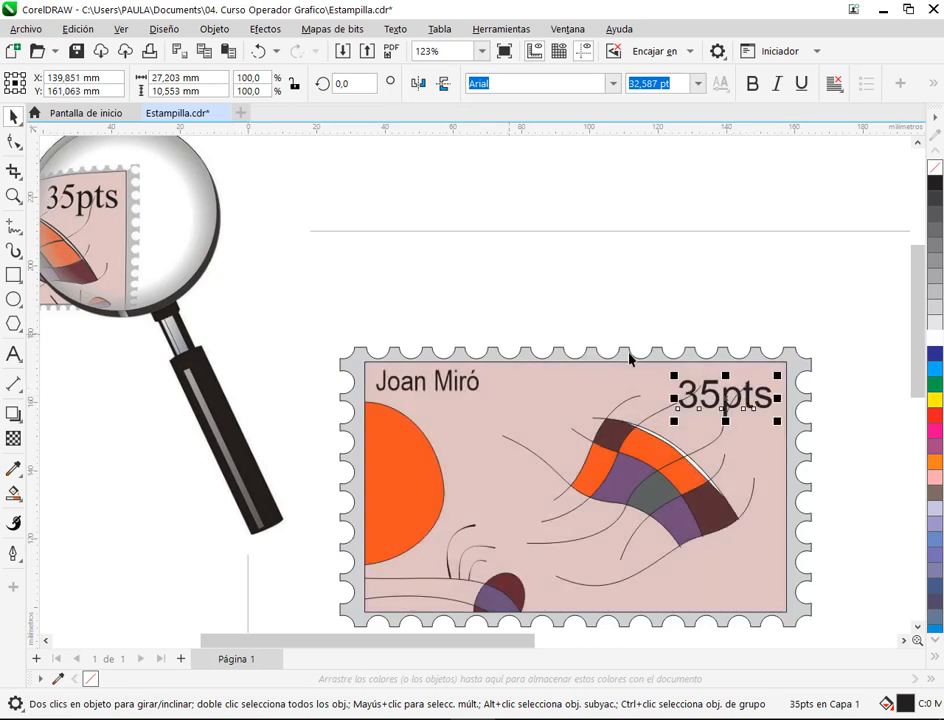
{"action": "left_click_drag", "start_coordinate": [672, 378], "coordinate": [658, 372]}
{"action": "left_click", "coordinate": [826, 354]}
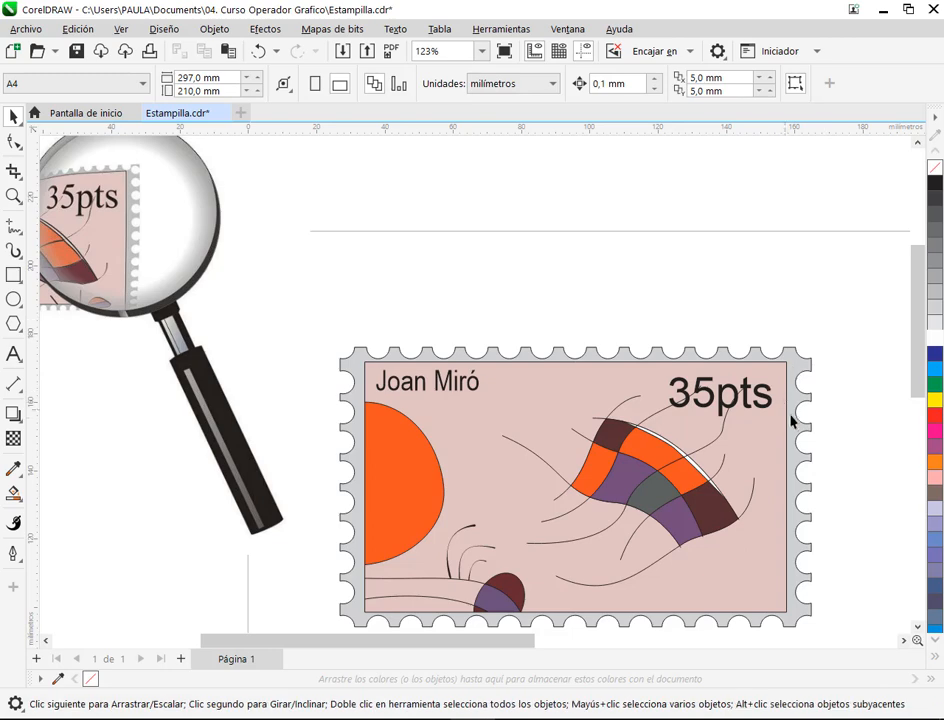
{"action": "scroll", "coordinate": [792, 417], "scroll_direction": "down", "scroll_amount": 1}
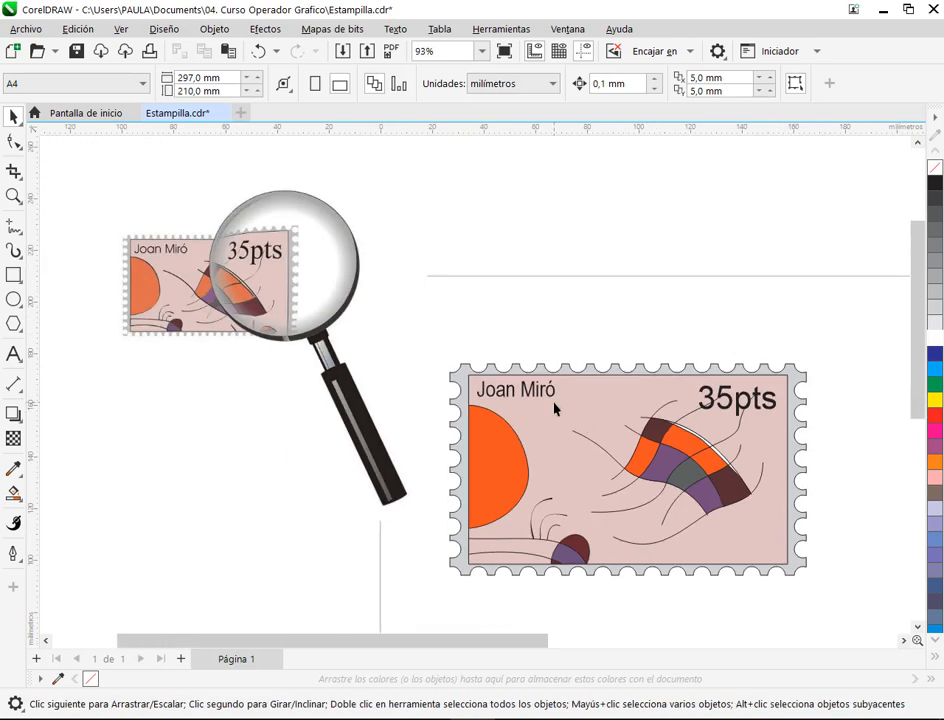
{"action": "scroll", "coordinate": [790, 385], "scroll_direction": "up", "scroll_amount": 4}
{"action": "left_click", "coordinate": [510, 452]}
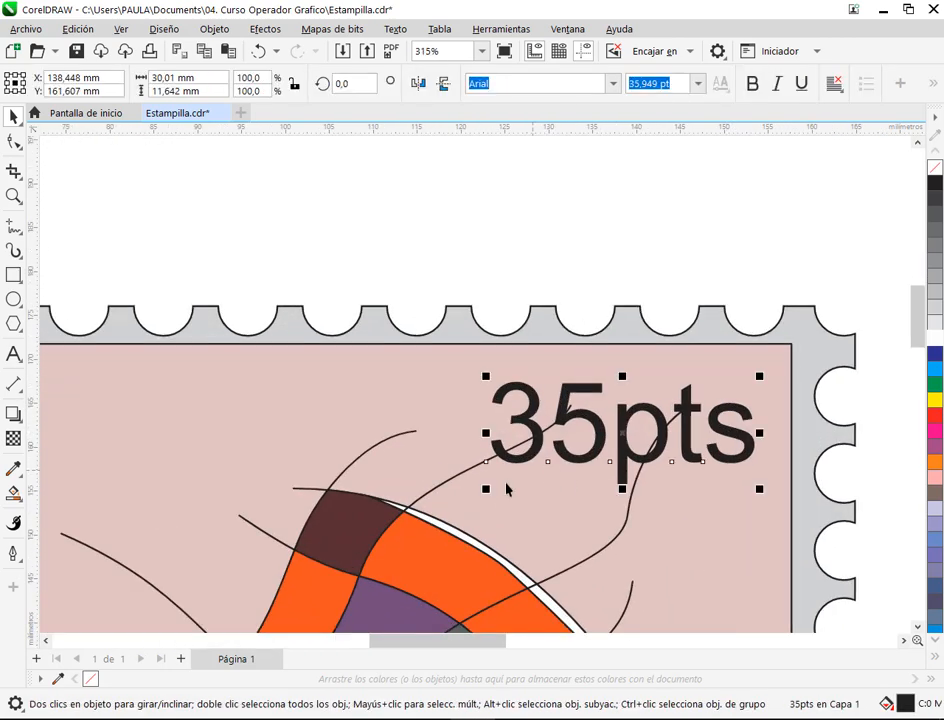
{"action": "left_click_drag", "start_coordinate": [484, 494], "coordinate": [519, 476]}
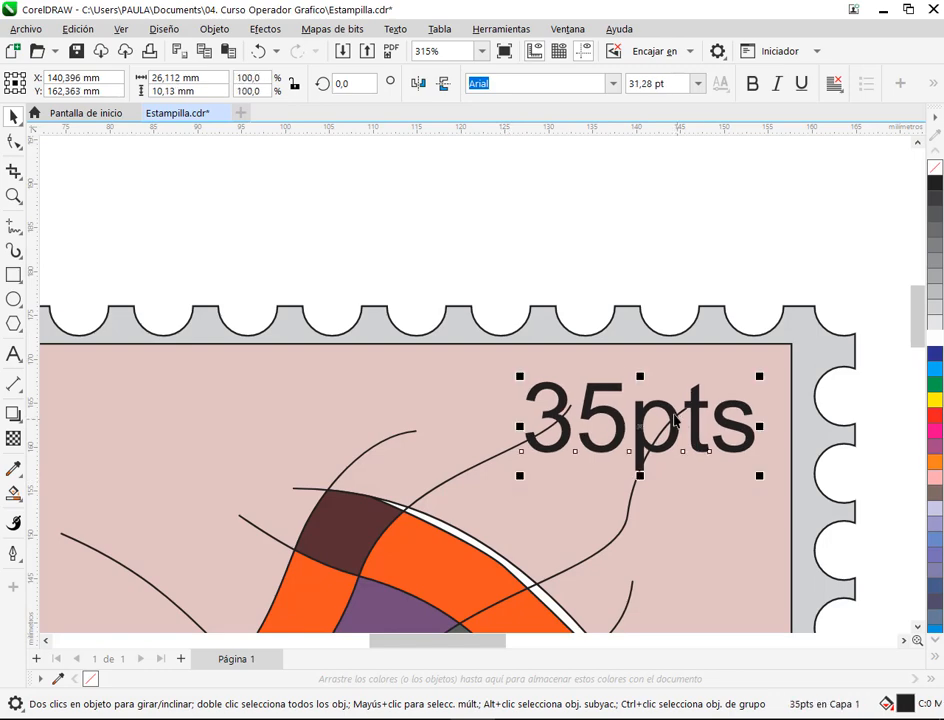
Place a horizontal guideline at the top of the "Joan Miró" text and align the top of "35pts" with it.
{"action": "scroll", "coordinate": [673, 420], "scroll_direction": "down", "scroll_amount": 4}
{"action": "scroll", "coordinate": [665, 419], "scroll_direction": "up", "scroll_amount": 3}
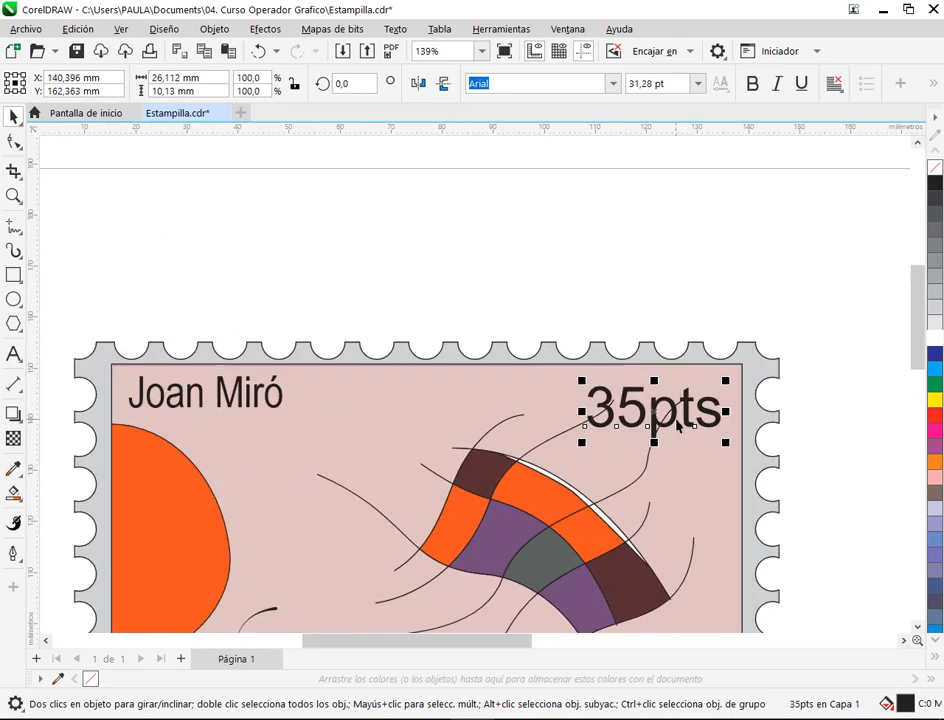
{"action": "left_click_drag", "start_coordinate": [544, 438], "coordinate": [624, 390]}
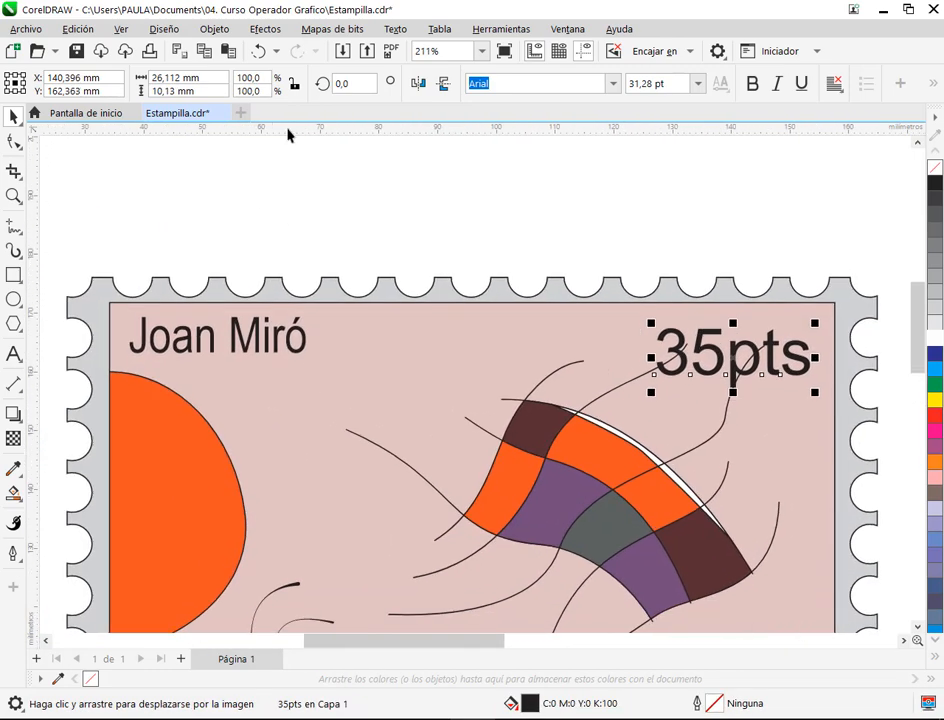
{"action": "left_click_drag", "start_coordinate": [288, 134], "coordinate": [146, 318]}
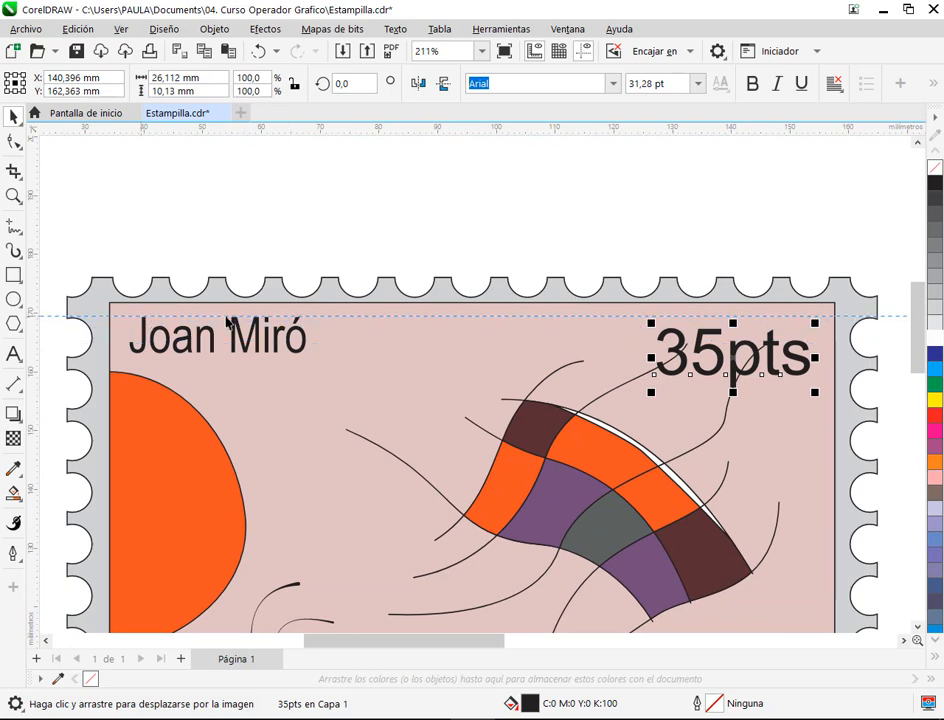
{"action": "left_click", "coordinate": [810, 318]}
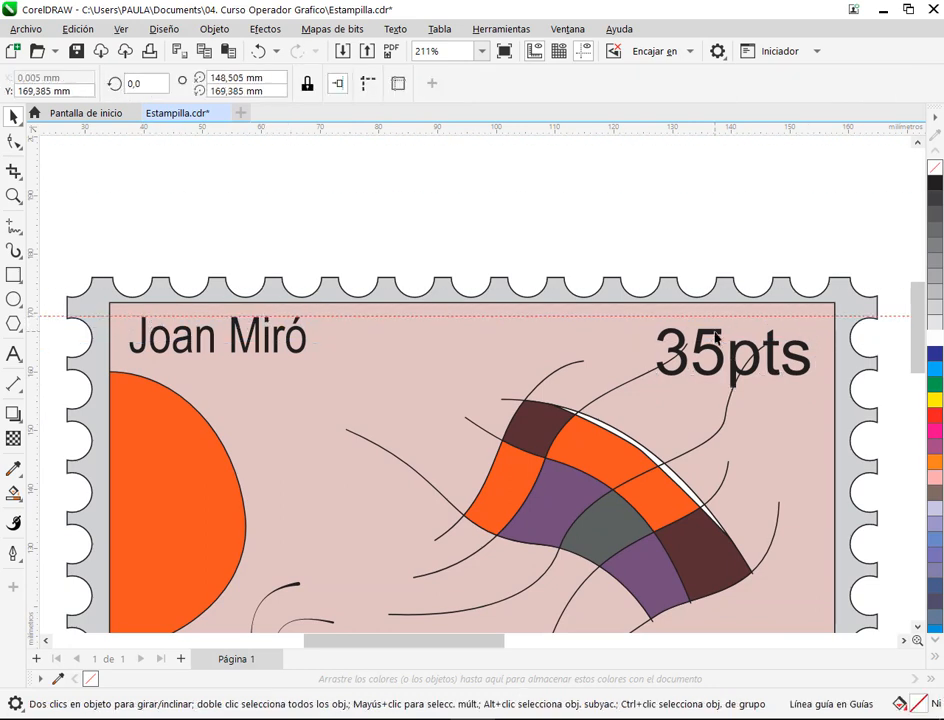
{"action": "left_click_drag", "start_coordinate": [716, 337], "coordinate": [709, 328]}
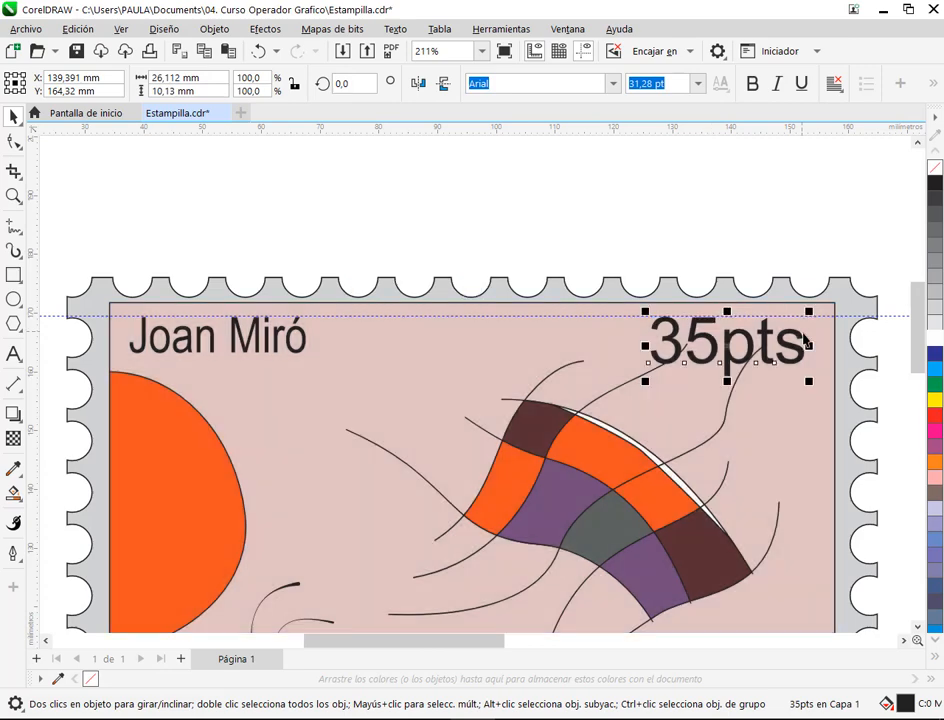
Delete the horizontal guideline and save the document.
{"action": "left_click", "coordinate": [369, 317]}
{"action": "key", "text": "Delete"}
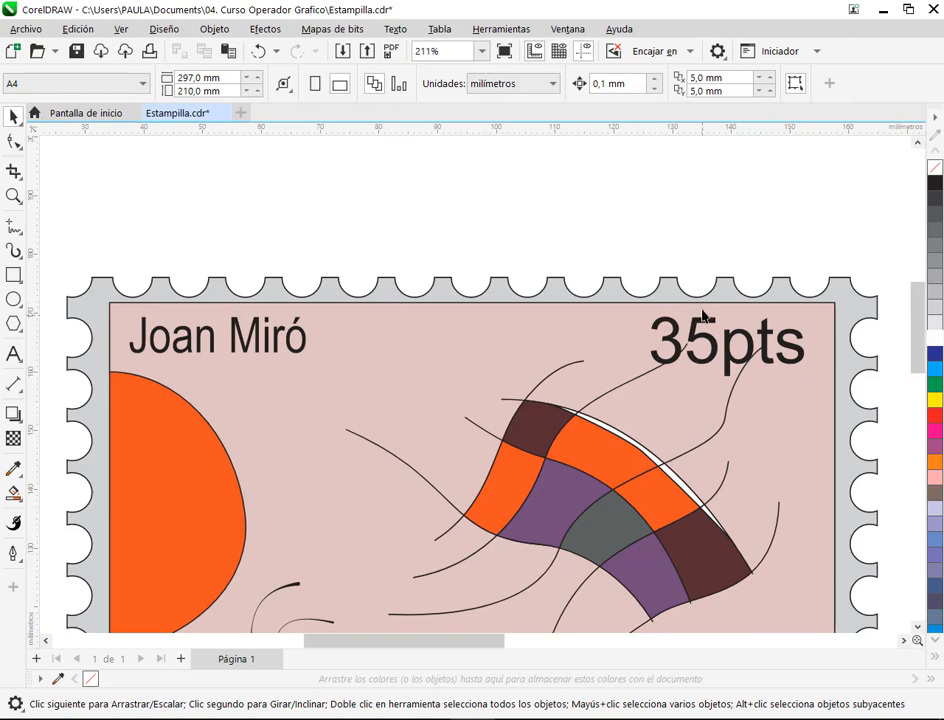
{"action": "scroll", "coordinate": [711, 369], "scroll_direction": "down", "scroll_amount": 3}
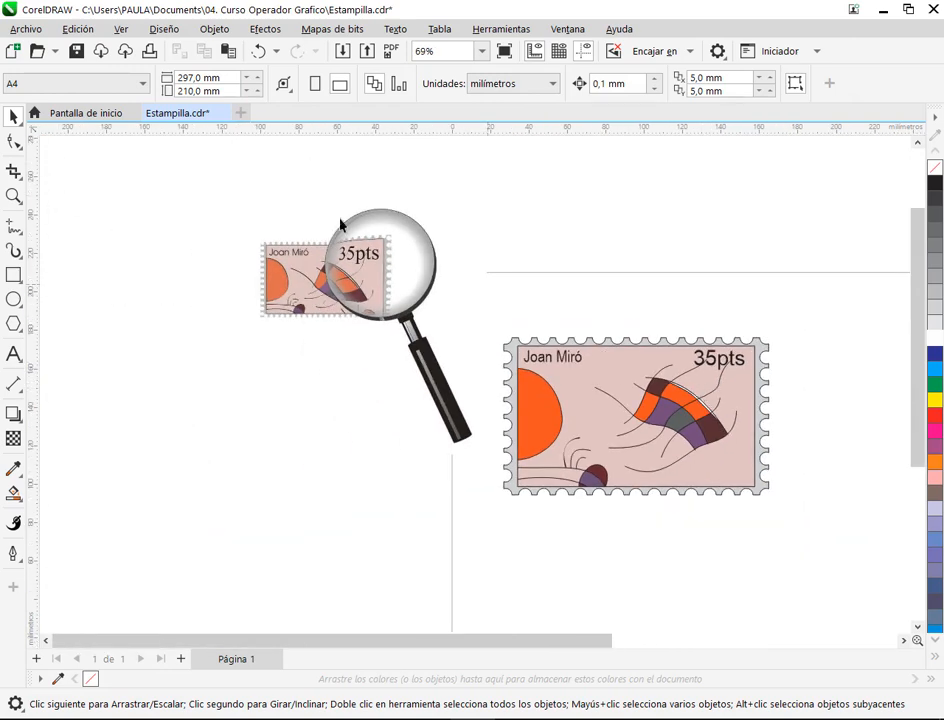
{"action": "left_click", "coordinate": [76, 51]}
Draw two slanted 2-point lines rising from the pink panel's lower edge, about 5.3 × 5.5 mm and 2.3 × 5.3 mm.
{"action": "scroll", "coordinate": [340, 335], "scroll_direction": "up", "scroll_amount": 3}
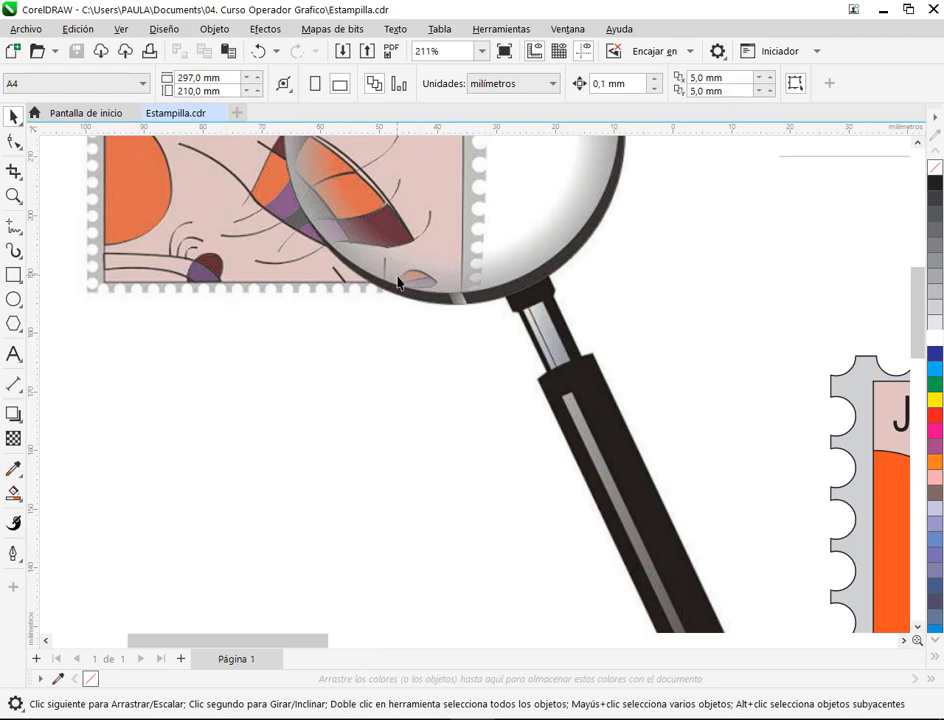
{"action": "scroll", "coordinate": [397, 283], "scroll_direction": "up", "scroll_amount": 2}
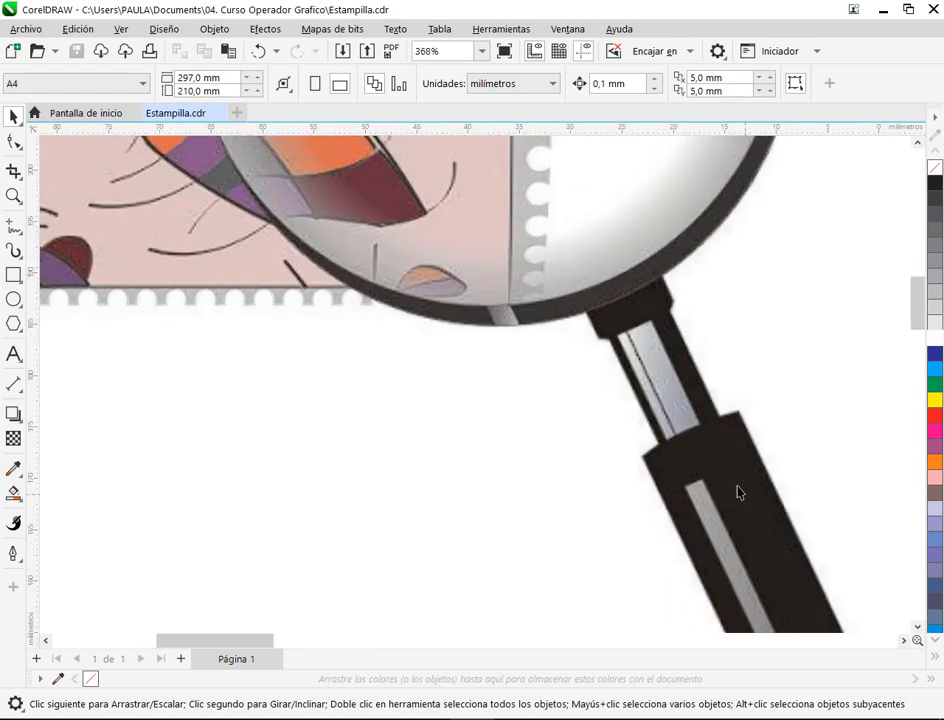
{"action": "scroll", "coordinate": [738, 491], "scroll_direction": "down", "scroll_amount": 1}
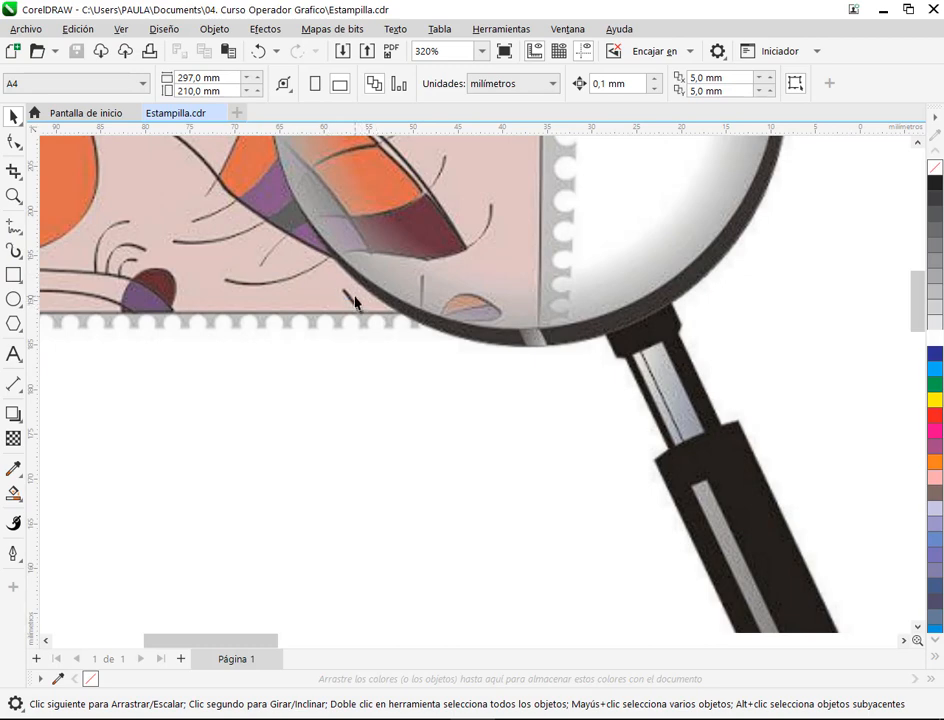
{"action": "left_click_drag", "start_coordinate": [332, 272], "coordinate": [386, 335]}
{"action": "left_click", "coordinate": [13, 226]}
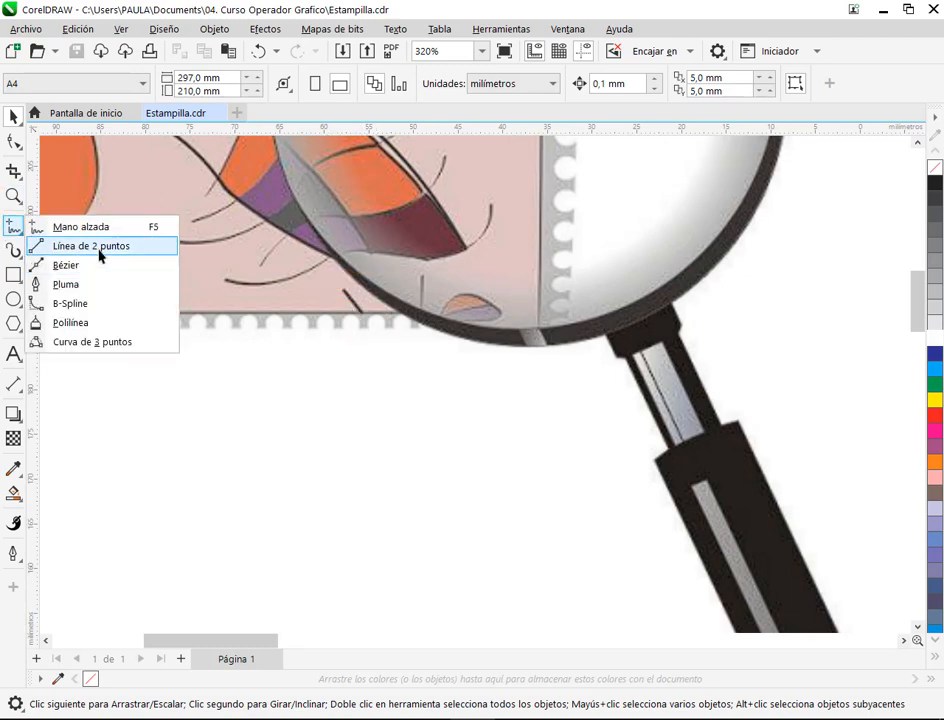
{"action": "left_click", "coordinate": [99, 246]}
{"action": "scroll", "coordinate": [723, 502], "scroll_direction": "down", "scroll_amount": 3}
{"action": "left_click_drag", "start_coordinate": [723, 502], "coordinate": [295, 271]}
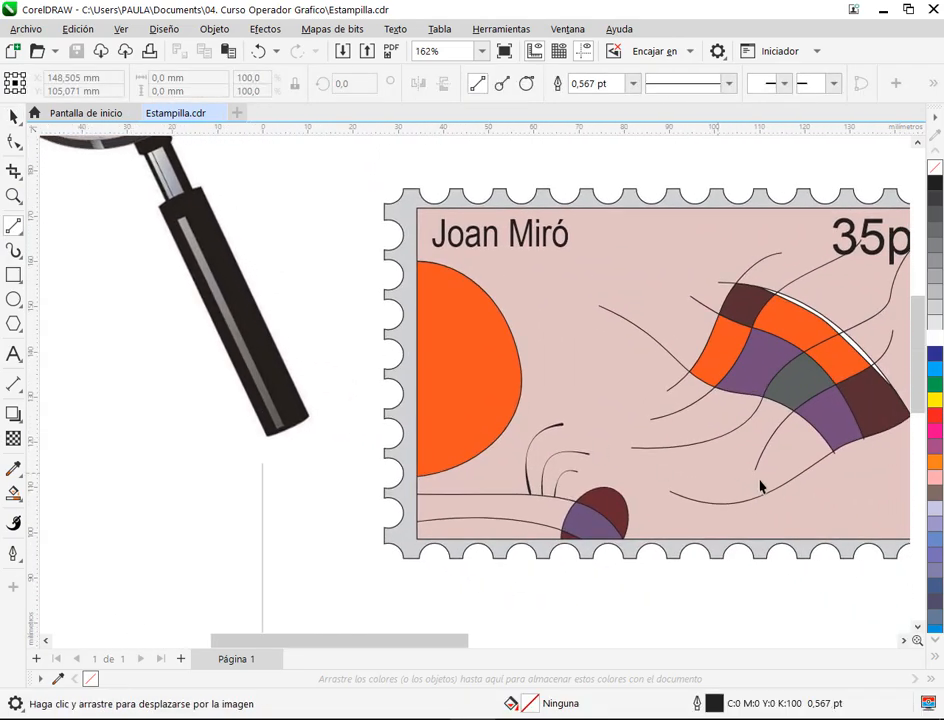
{"action": "left_click_drag", "start_coordinate": [760, 487], "coordinate": [470, 426]}
{"action": "scroll", "coordinate": [504, 432], "scroll_direction": "up", "scroll_amount": 3}
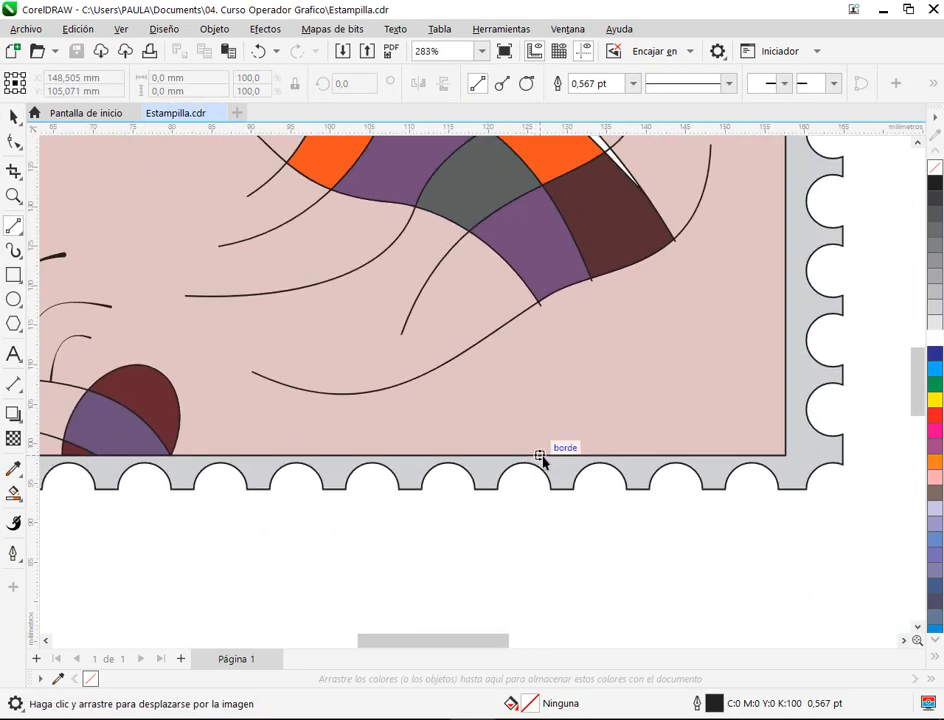
{"action": "left_click_drag", "start_coordinate": [543, 459], "coordinate": [498, 408]}
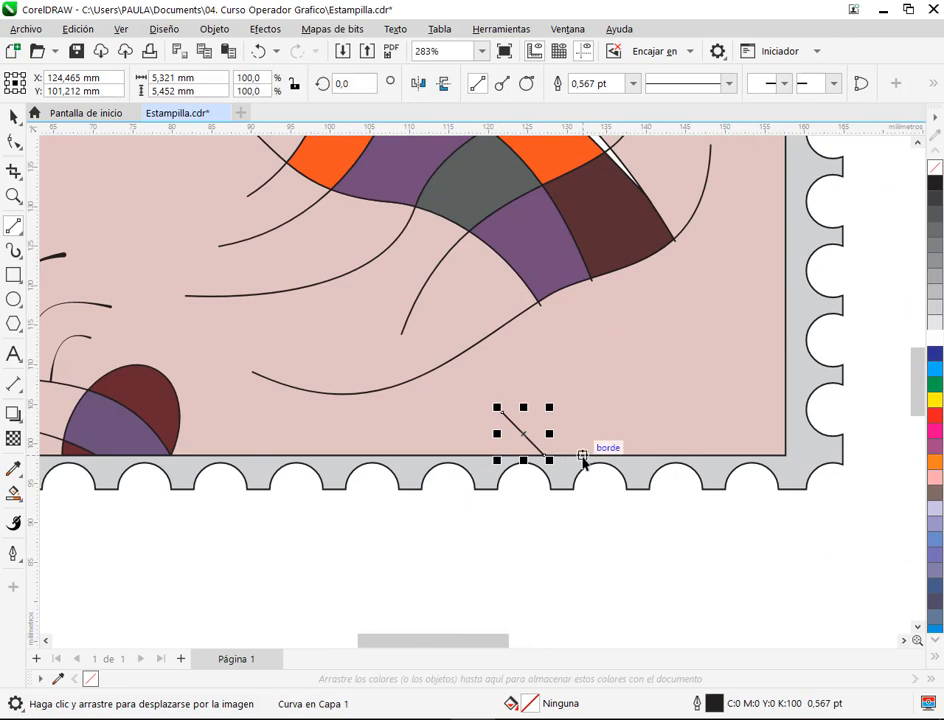
{"action": "left_click_drag", "start_coordinate": [582, 458], "coordinate": [600, 410]}
{"action": "key", "text": "space"}
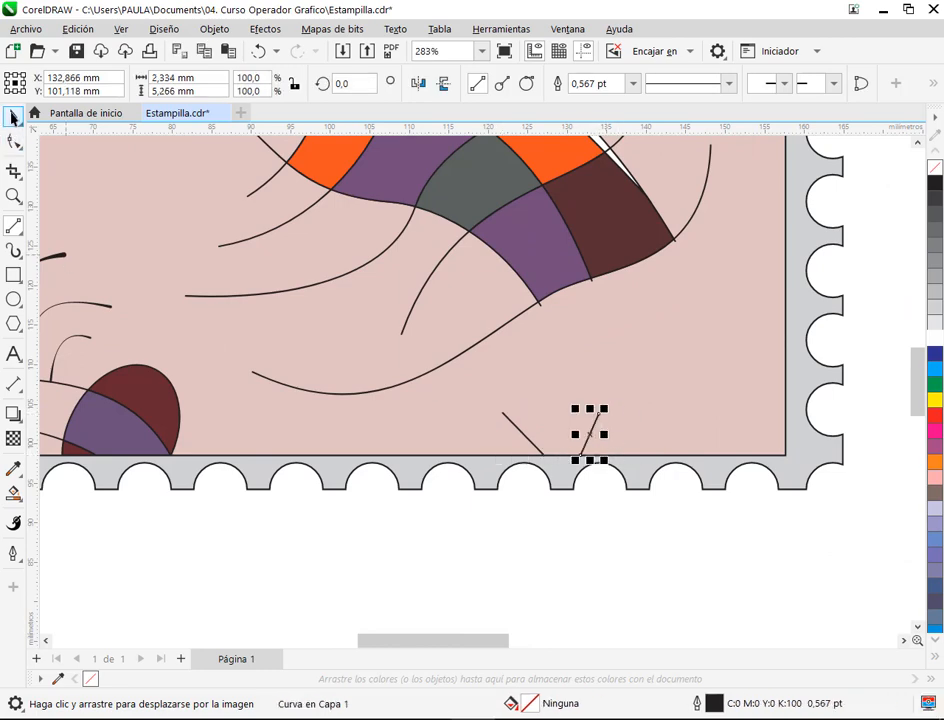
Reposition the right-hand slanted line's upper end higher and slightly inward, making the line about 1.7 × 7.3 mm.
{"action": "left_click", "coordinate": [535, 541]}
{"action": "scroll", "coordinate": [535, 527], "scroll_direction": "down", "scroll_amount": 4}
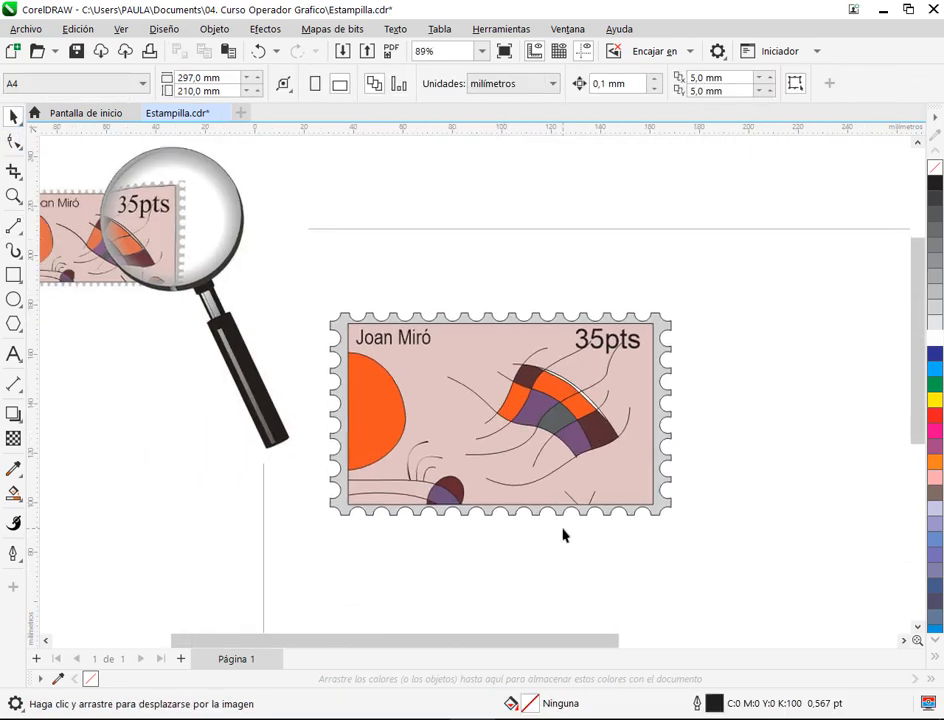
{"action": "scroll", "coordinate": [582, 518], "scroll_direction": "up", "scroll_amount": 5}
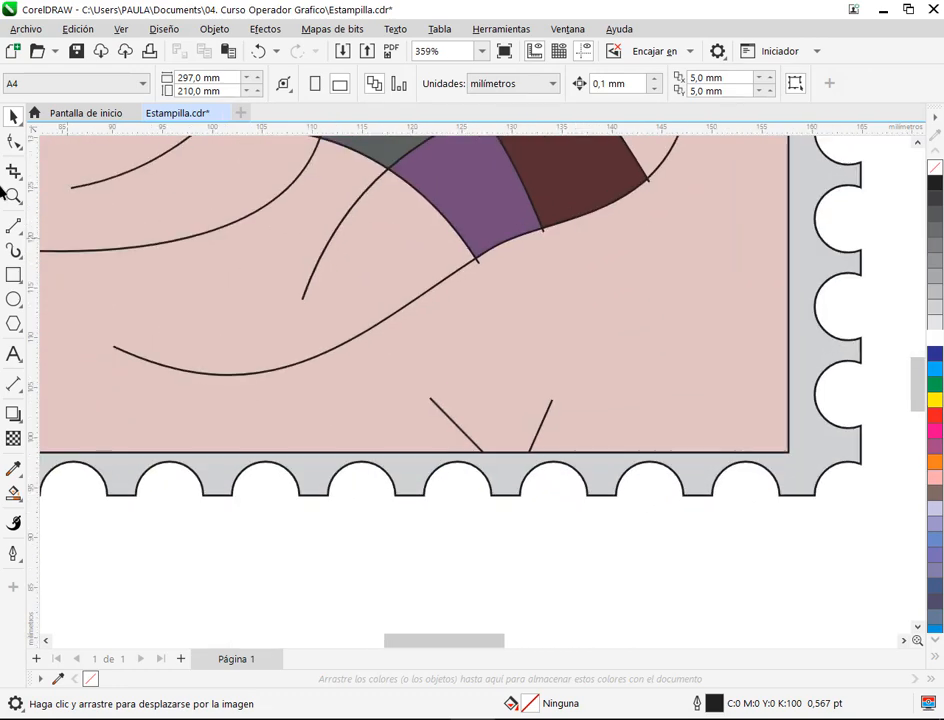
{"action": "key", "text": "F10"}
{"action": "left_click", "coordinate": [539, 427]}
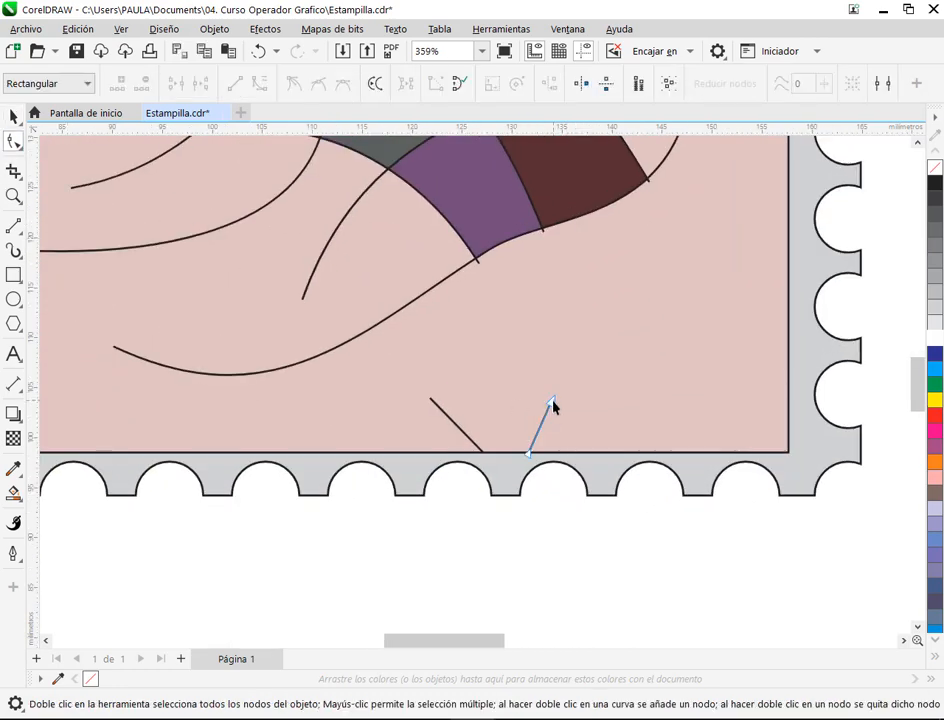
{"action": "left_click_drag", "start_coordinate": [551, 402], "coordinate": [546, 379]}
{"action": "left_click", "coordinate": [14, 117]}
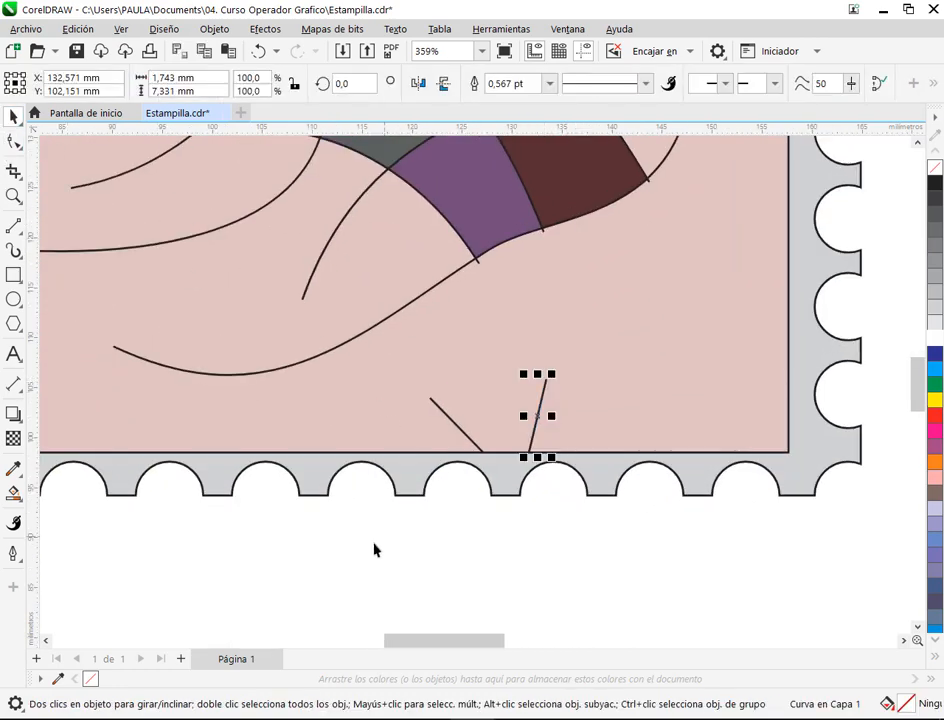
Give both slanted lines at the pink panel's lower edge rounded line ends.
{"action": "left_click_drag", "start_coordinate": [375, 549], "coordinate": [626, 341]}
{"action": "left_click", "coordinate": [14, 553]}
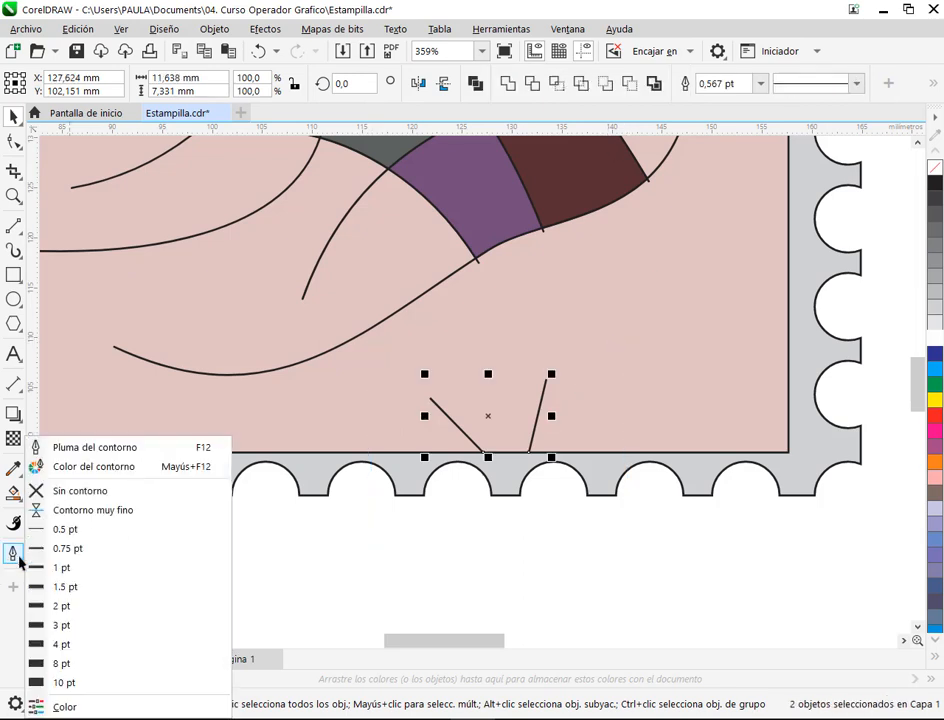
{"action": "left_click", "coordinate": [115, 448]}
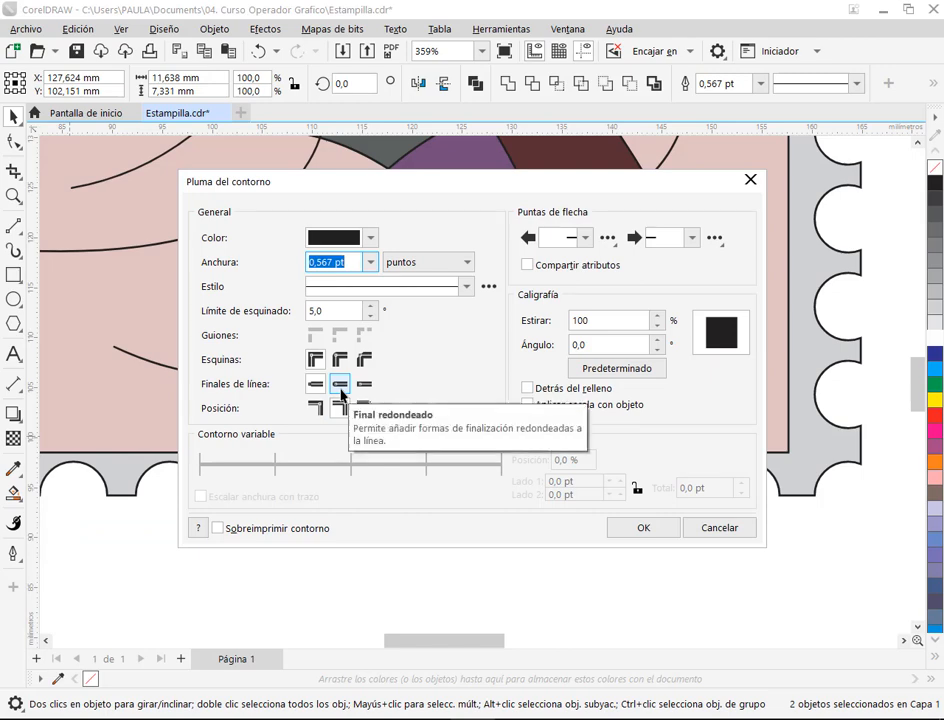
{"action": "left_click", "coordinate": [340, 390]}
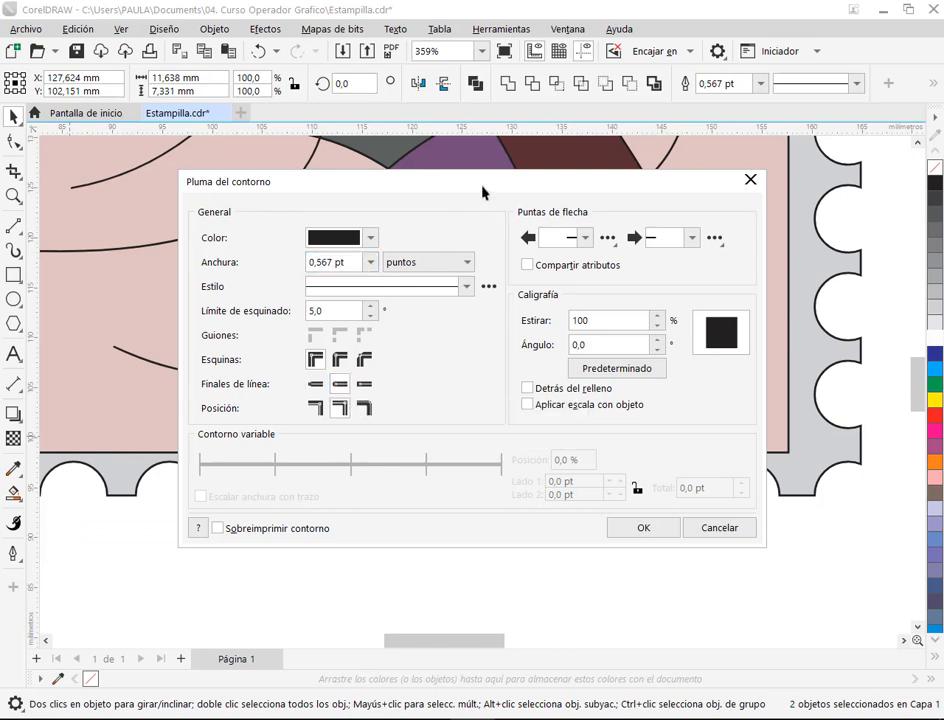
{"action": "left_click_drag", "start_coordinate": [482, 190], "coordinate": [218, 40]}
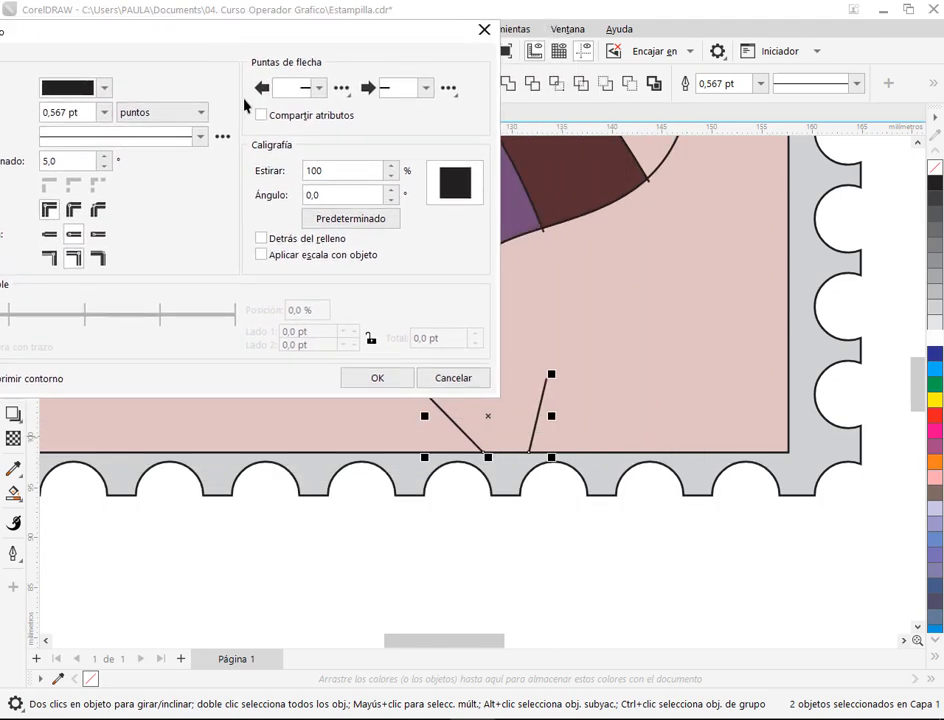
{"action": "left_click", "coordinate": [376, 381]}
{"action": "left_click", "coordinate": [567, 563]}
{"action": "scroll", "coordinate": [545, 390], "scroll_direction": "up", "scroll_amount": 5}
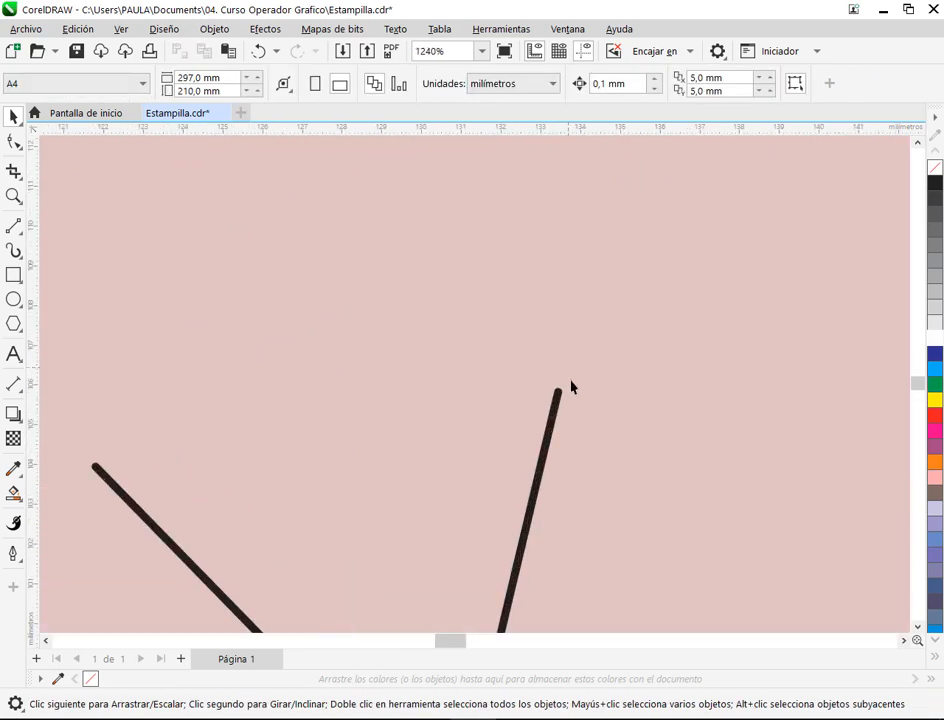
{"action": "scroll", "coordinate": [555, 400], "scroll_direction": "down", "scroll_amount": 10}
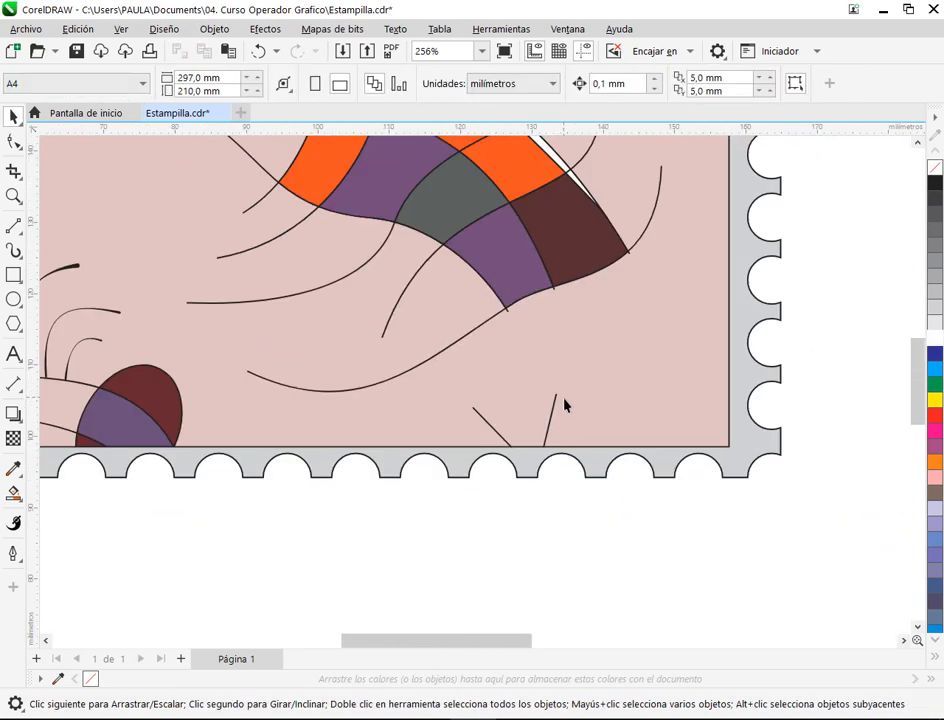
Draw an ellipse about 13.7 × 8.5 mm below the reference magnifying glass and convert it to curves.
{"action": "left_click_drag", "start_coordinate": [576, 540], "coordinate": [754, 562]}
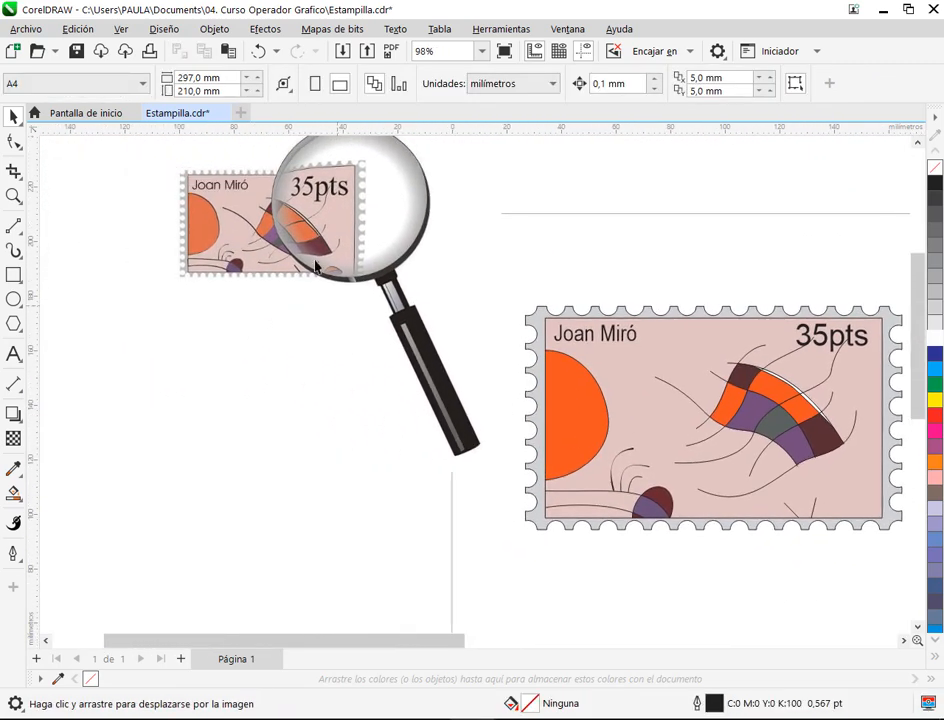
{"action": "scroll", "coordinate": [299, 244], "scroll_direction": "up", "scroll_amount": 5}
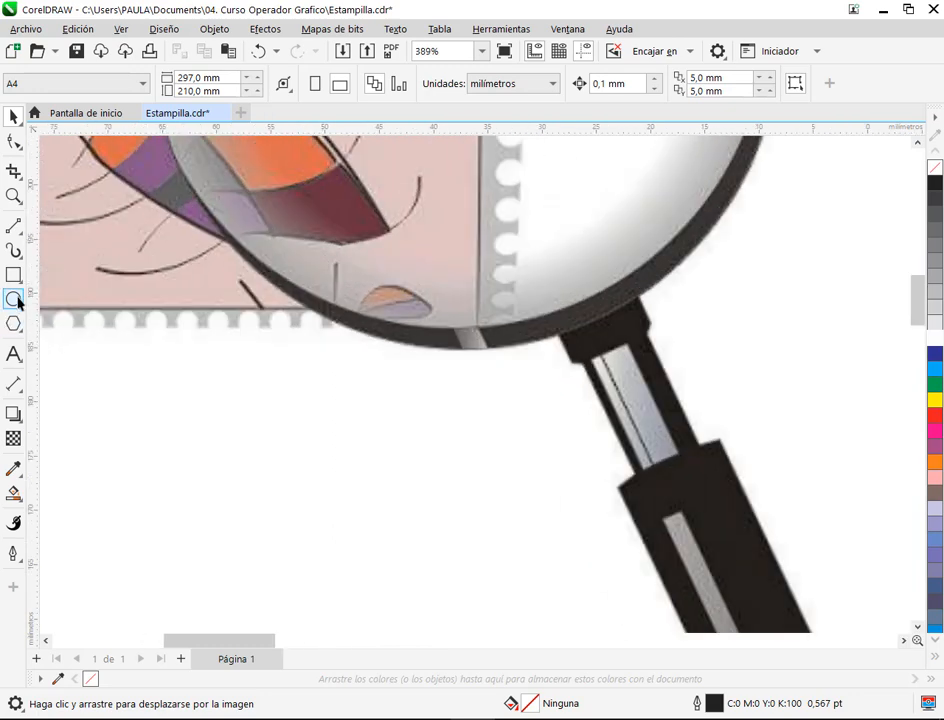
{"action": "left_click", "coordinate": [13, 298]}
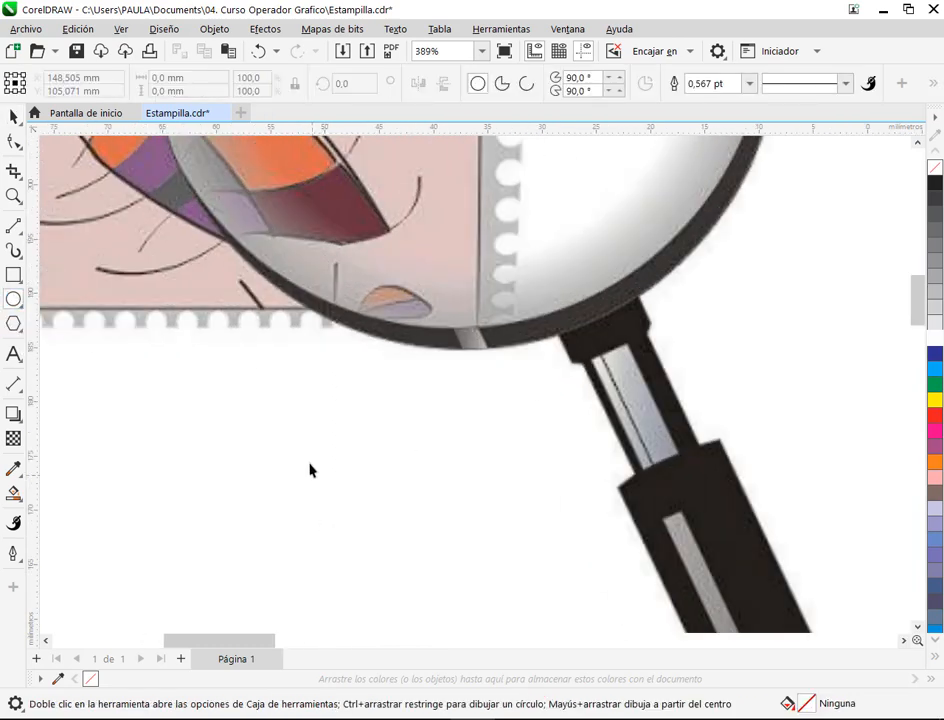
{"action": "mouse_move", "coordinate": [317, 437]}
{"action": "left_mouse_down"}
{"action": "mouse_move", "coordinate": [466, 516]}
{"action": "mouse_move", "coordinate": [477, 539]}
{"action": "left_mouse_up"}
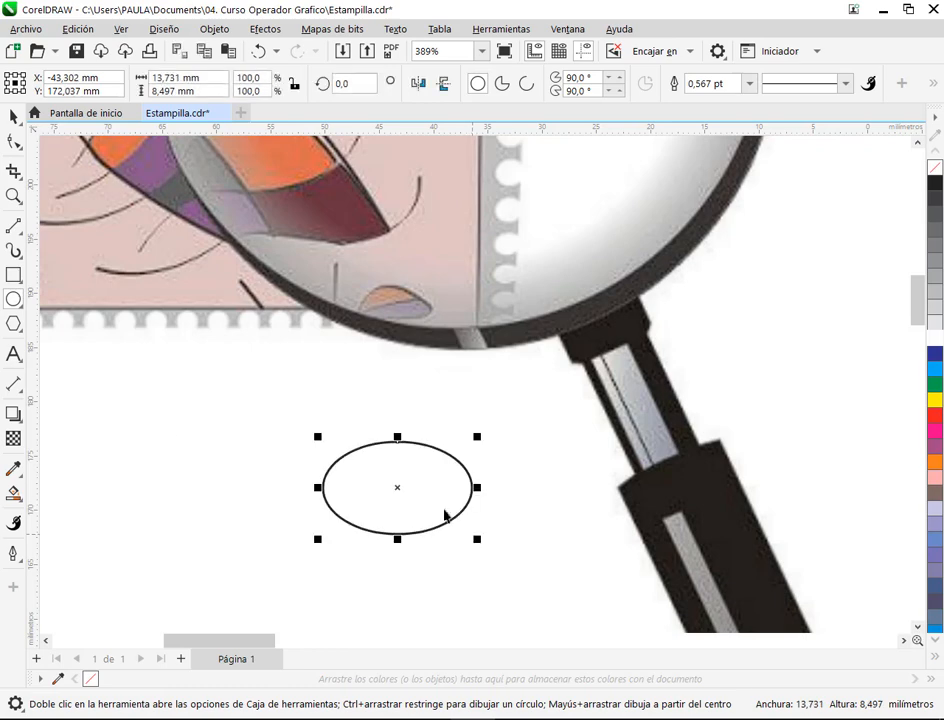
{"action": "right_click", "coordinate": [392, 477]}
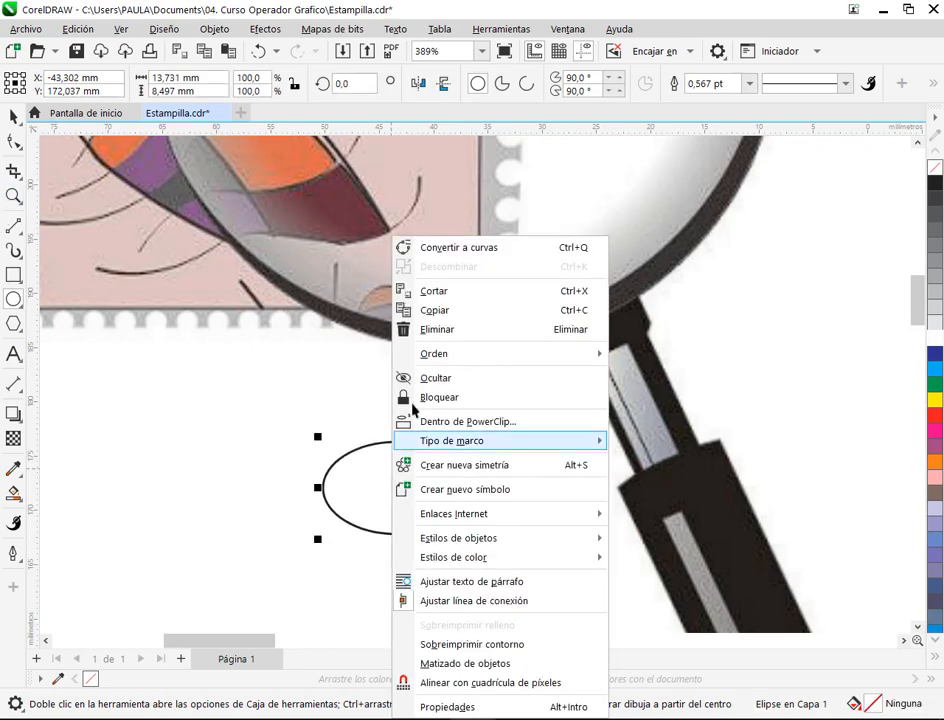
{"action": "left_click", "coordinate": [476, 248]}
Reshape the ellipse by pulling the side nodes, flattening the underside and sloping the top node's handle down toward the right.
{"action": "key", "text": "F10"}
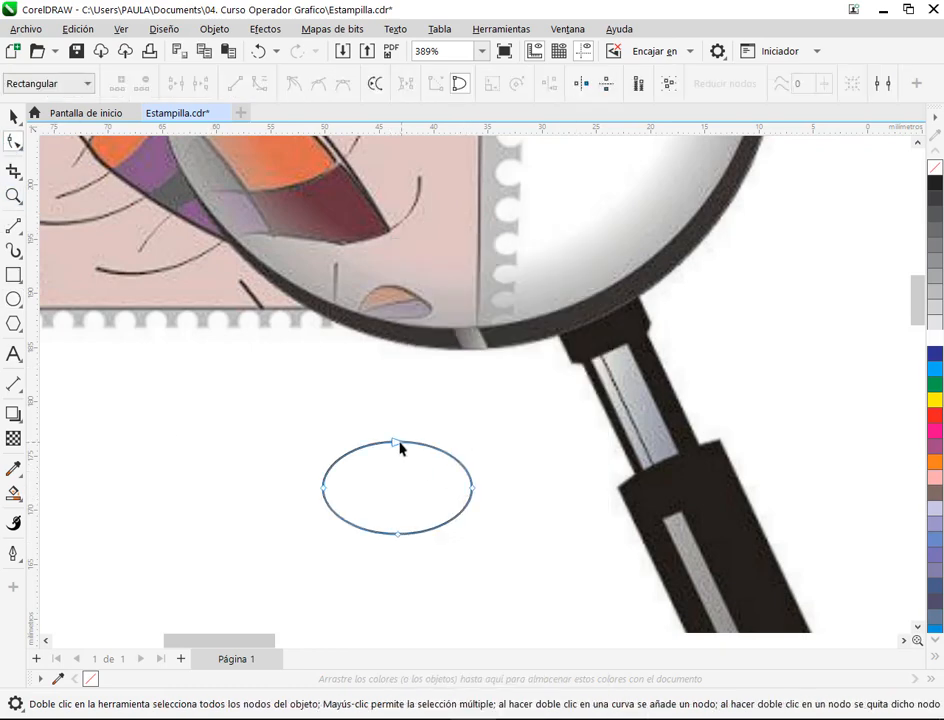
{"action": "left_click", "coordinate": [398, 444]}
{"action": "left_click_drag", "start_coordinate": [474, 490], "coordinate": [482, 496]}
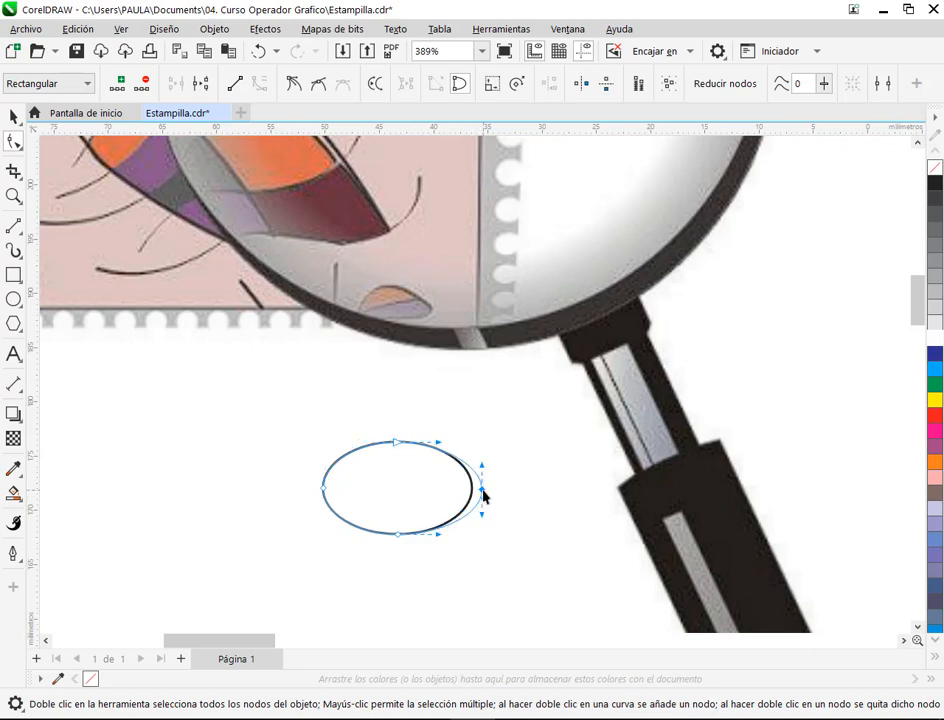
{"action": "left_click_drag", "start_coordinate": [324, 497], "coordinate": [351, 520]}
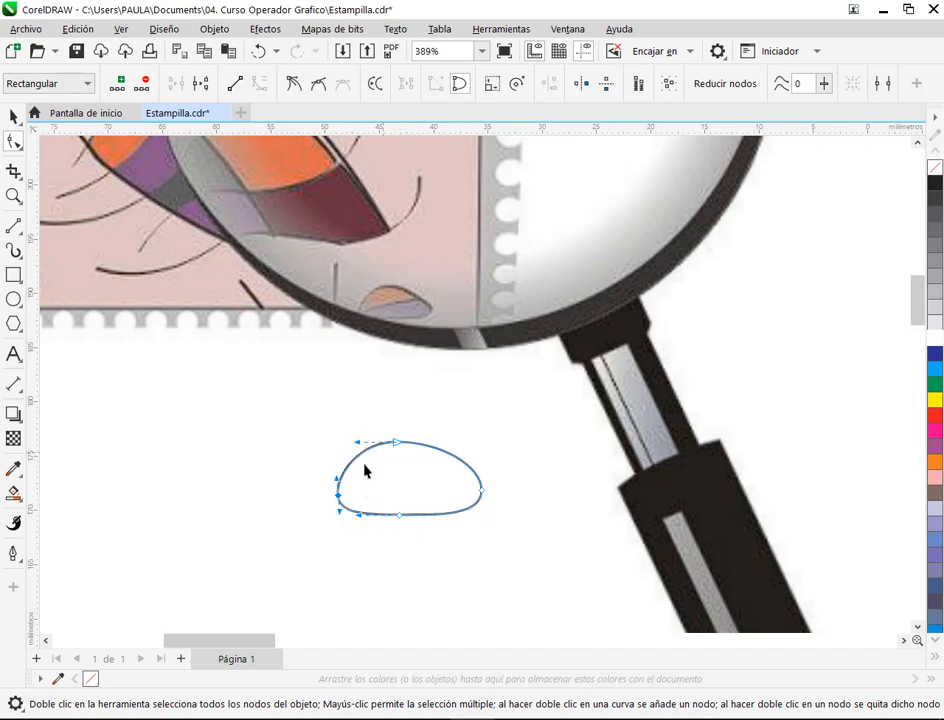
{"action": "left_click", "coordinate": [482, 494]}
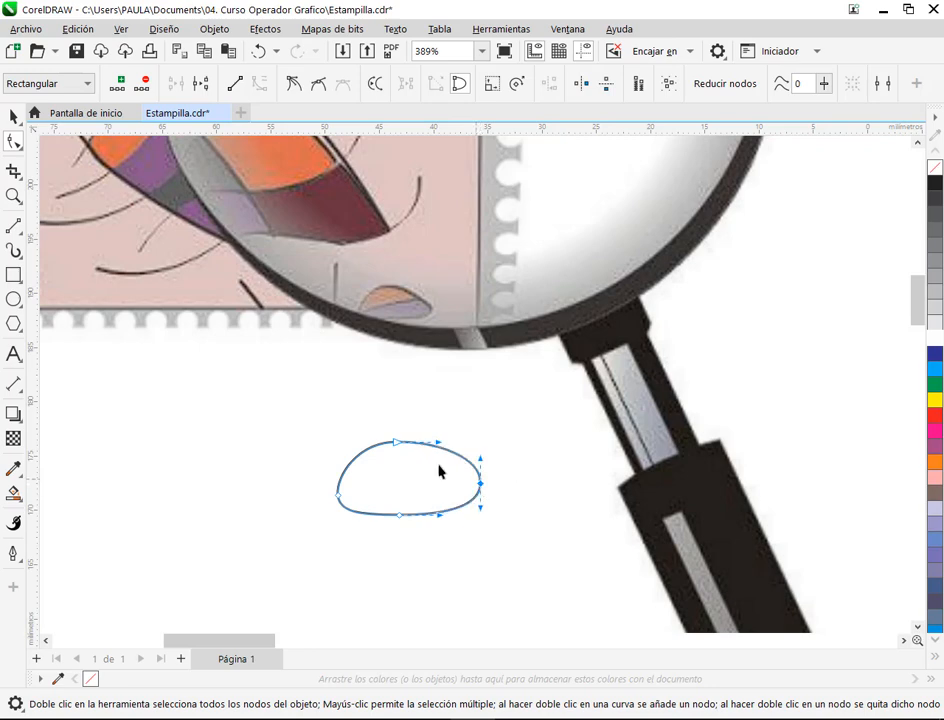
{"action": "left_click", "coordinate": [398, 443]}
{"action": "left_click_drag", "start_coordinate": [437, 443], "coordinate": [434, 458]}
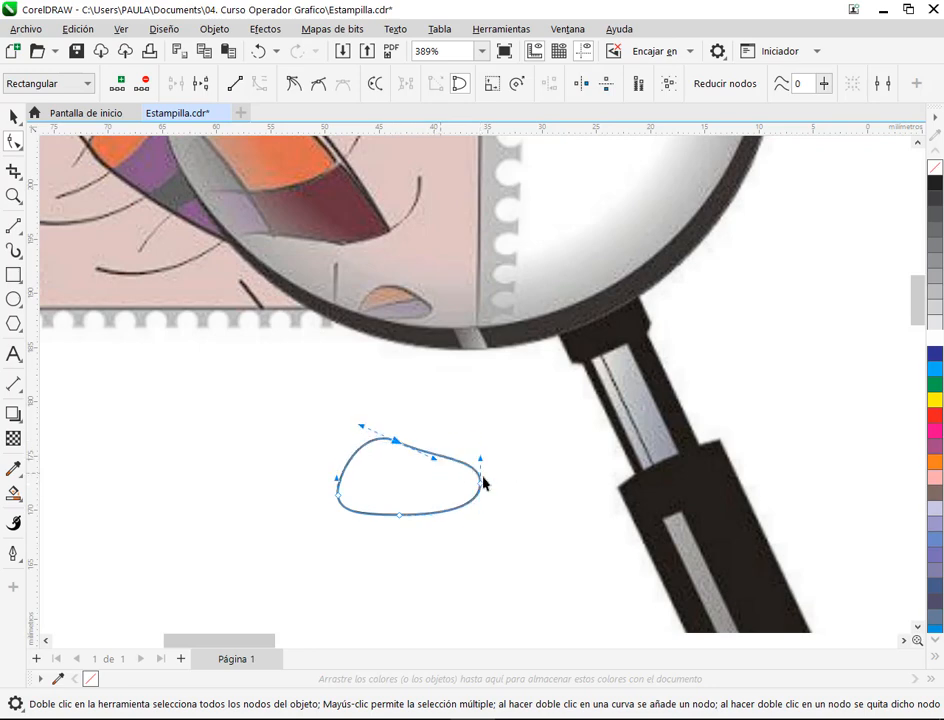
Refine the outline by lowering its right node, adjusting that node's handles, and shifting the top node right and slightly down.
{"action": "left_click", "coordinate": [481, 489]}
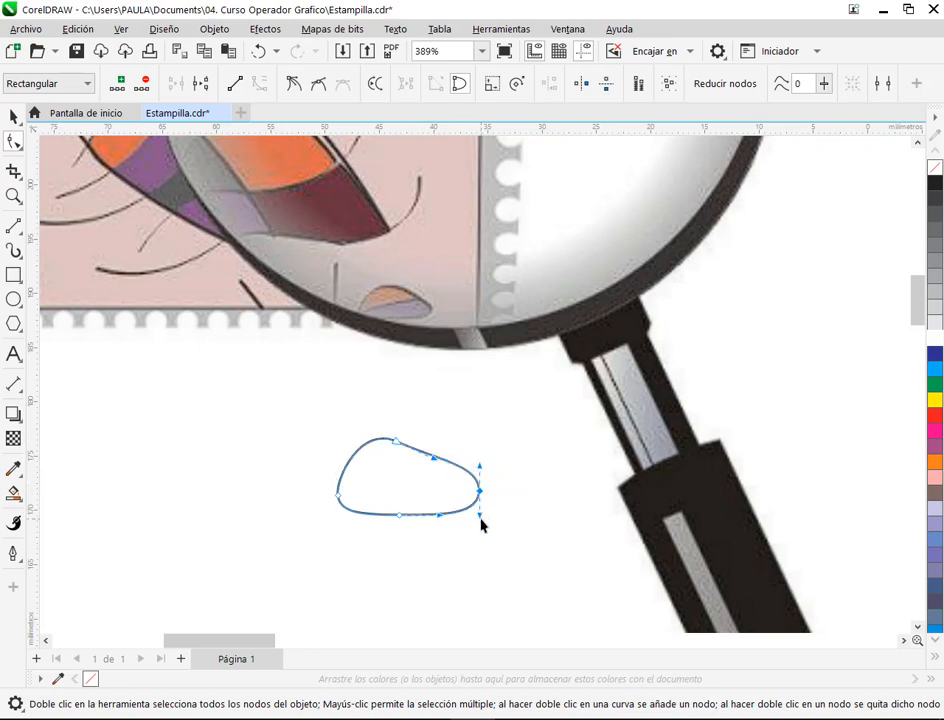
{"action": "left_click_drag", "start_coordinate": [479, 517], "coordinate": [479, 482]}
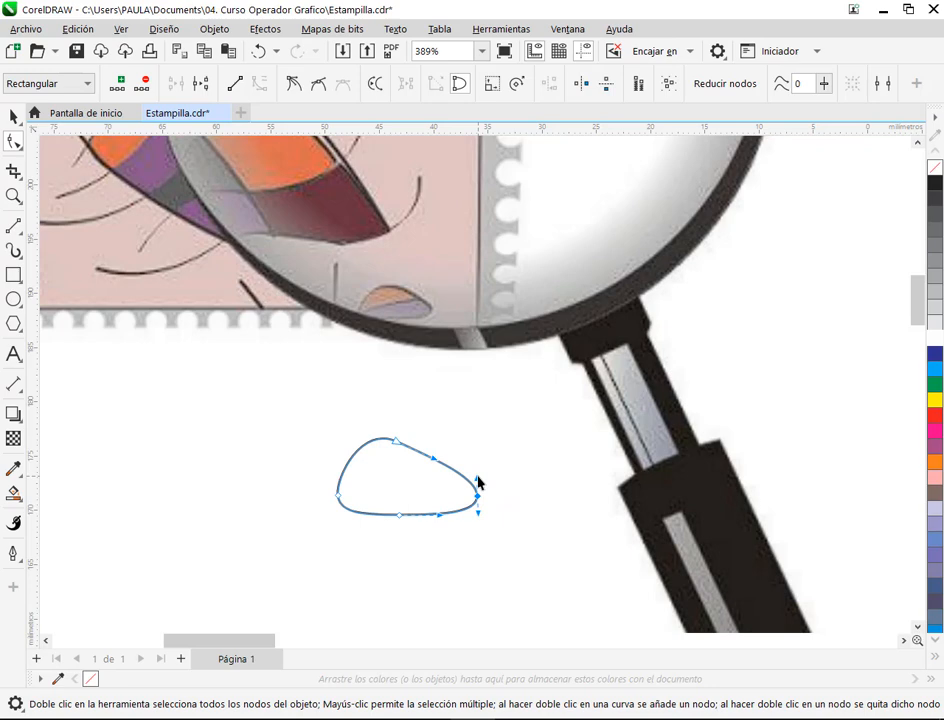
{"action": "left_click", "coordinate": [396, 442]}
{"action": "left_click_drag", "start_coordinate": [397, 443], "coordinate": [407, 446]}
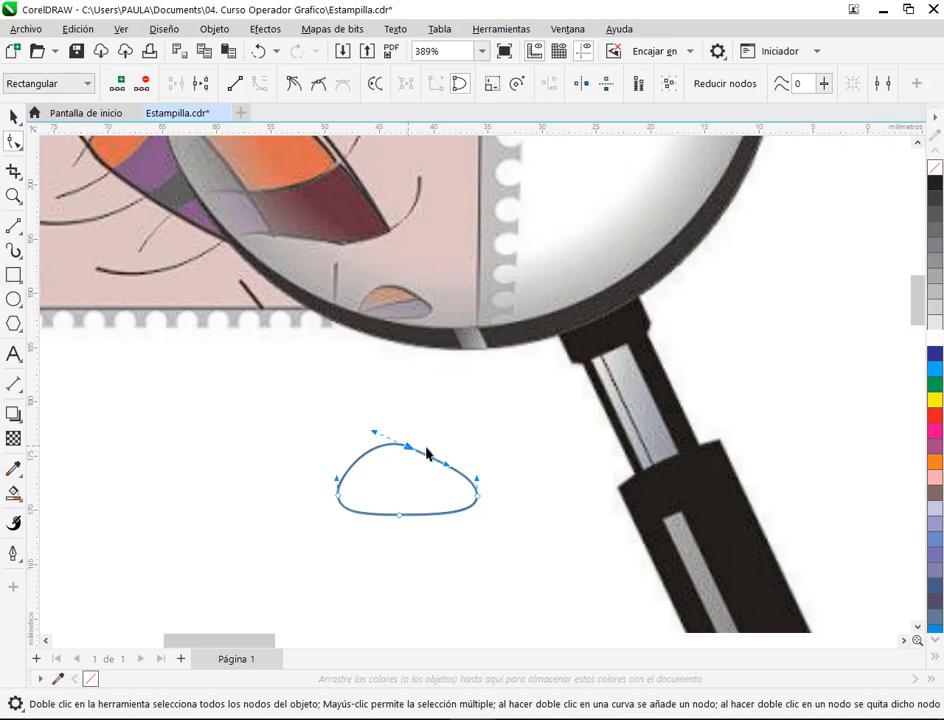
{"action": "left_click", "coordinate": [505, 459]}
{"action": "scroll", "coordinate": [457, 502], "scroll_direction": "up", "scroll_amount": 2}
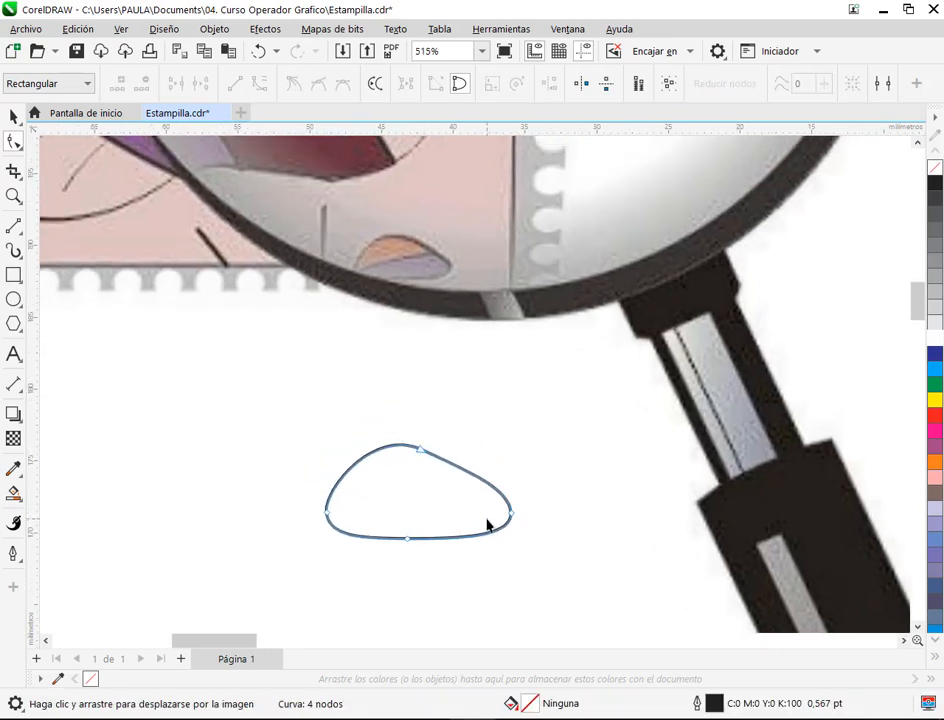
{"action": "left_click", "coordinate": [416, 450]}
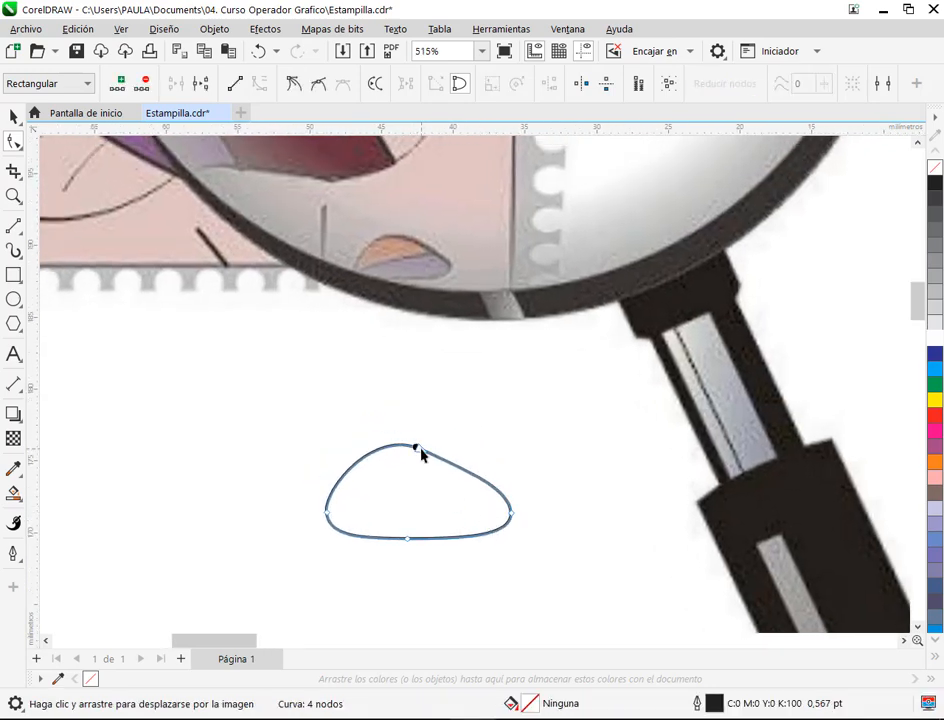
{"action": "left_click", "coordinate": [327, 513]}
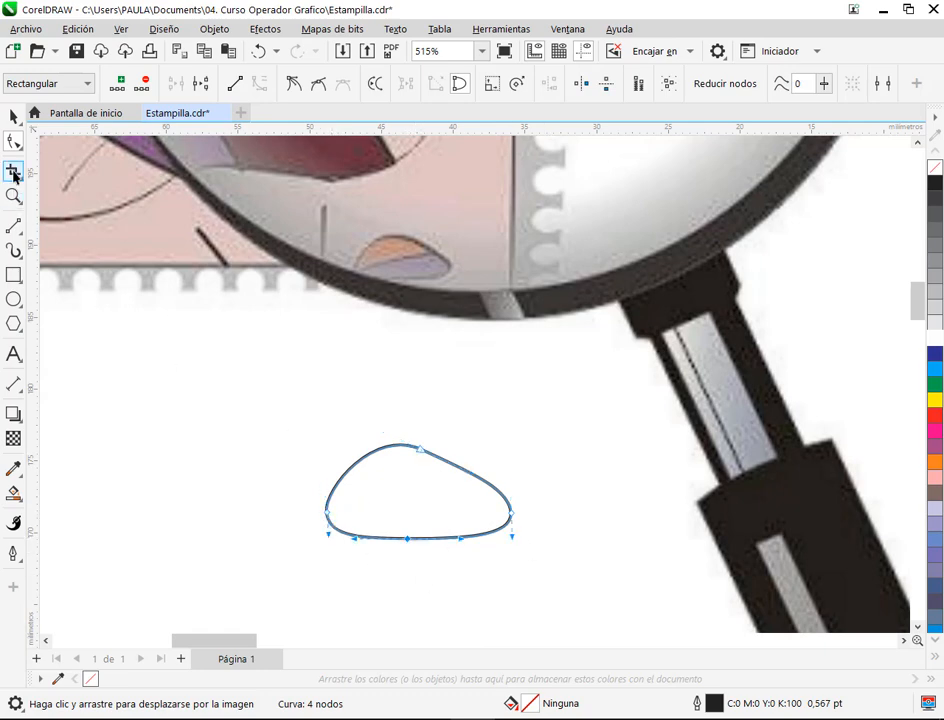
Move the rounded outline to the left to clear space below the reference magnifying glass.
{"action": "left_click", "coordinate": [14, 117]}
{"action": "left_click_drag", "start_coordinate": [355, 503], "coordinate": [255, 464]}
{"action": "left_click_drag", "start_coordinate": [315, 470], "coordinate": [260, 466]}
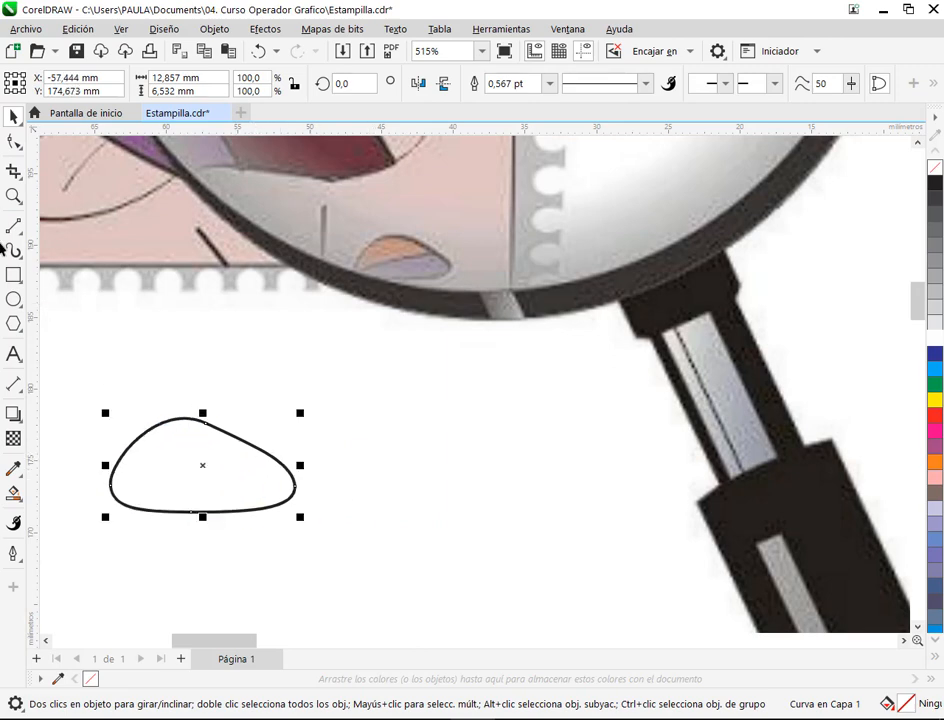
Draw a closed triangle with the Bézier tool beside the rounded outline, with a nearly horizontal base and an off-centre apex.
{"action": "left_click", "coordinate": [14, 226]}
{"action": "left_click", "coordinate": [66, 265]}
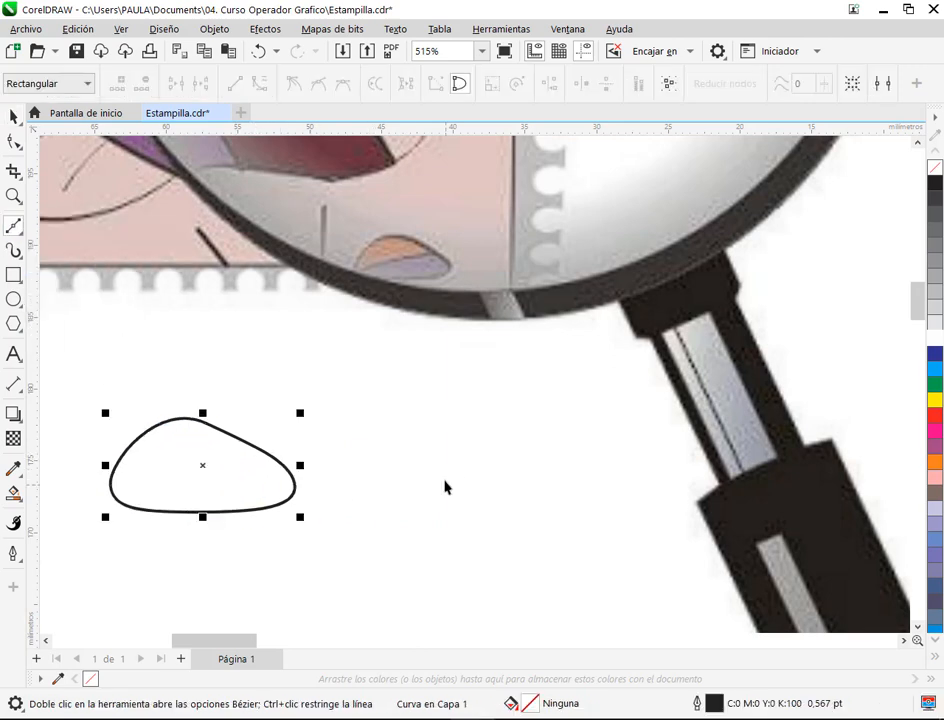
{"action": "left_click", "coordinate": [370, 491]}
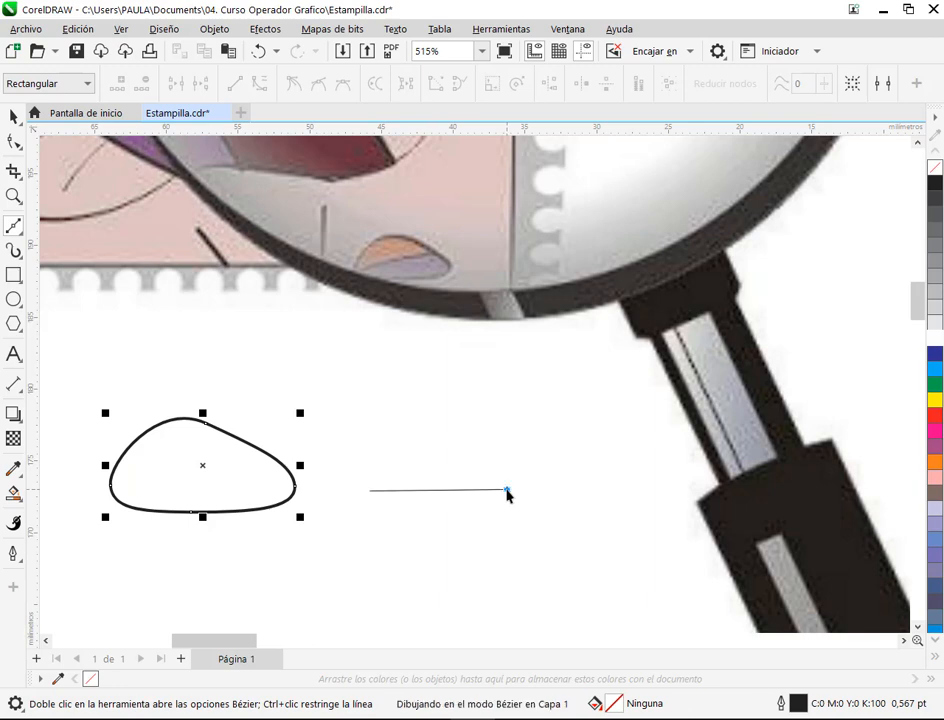
{"action": "left_click", "coordinate": [510, 490]}
{"action": "left_click", "coordinate": [411, 432]}
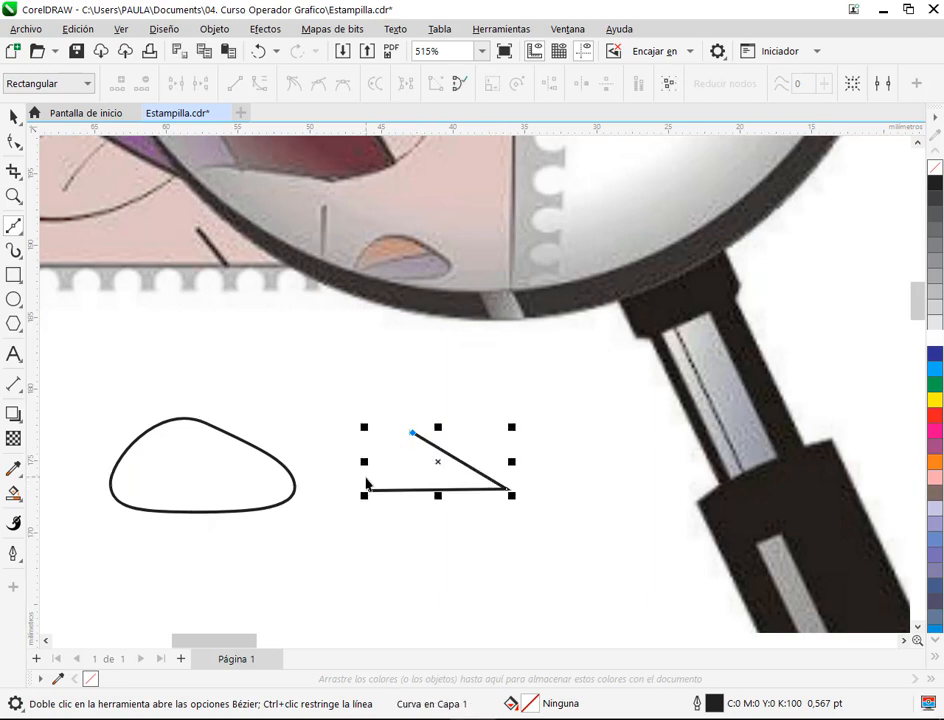
{"action": "left_click", "coordinate": [370, 491]}
Convert all the triangle's segments to curves and make its apex node symmetrical.
{"action": "key", "text": "F10"}
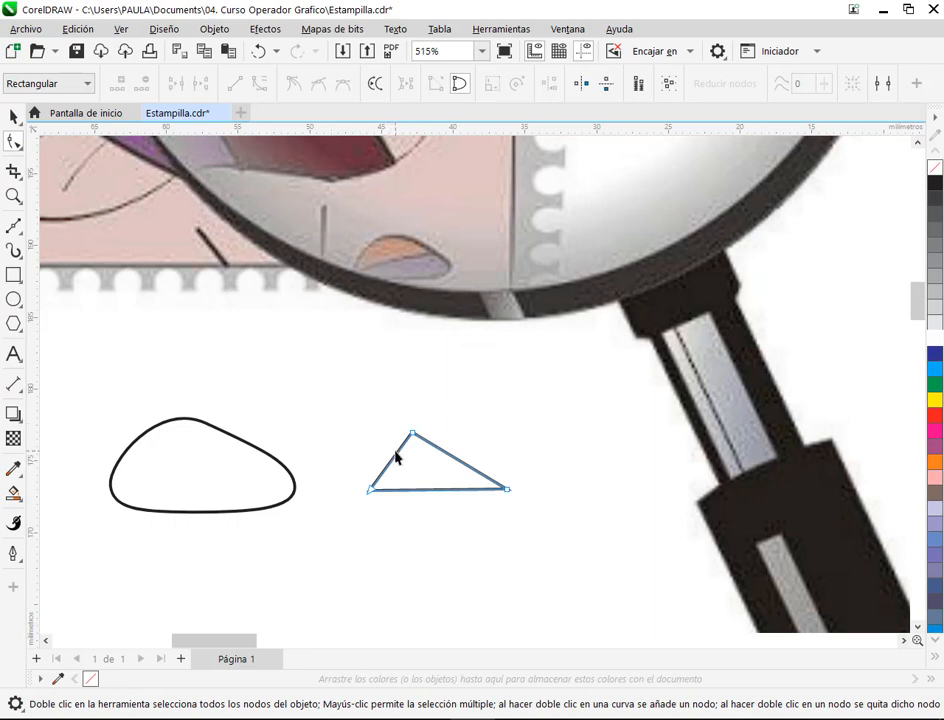
{"action": "left_click_drag", "start_coordinate": [352, 417], "coordinate": [552, 554]}
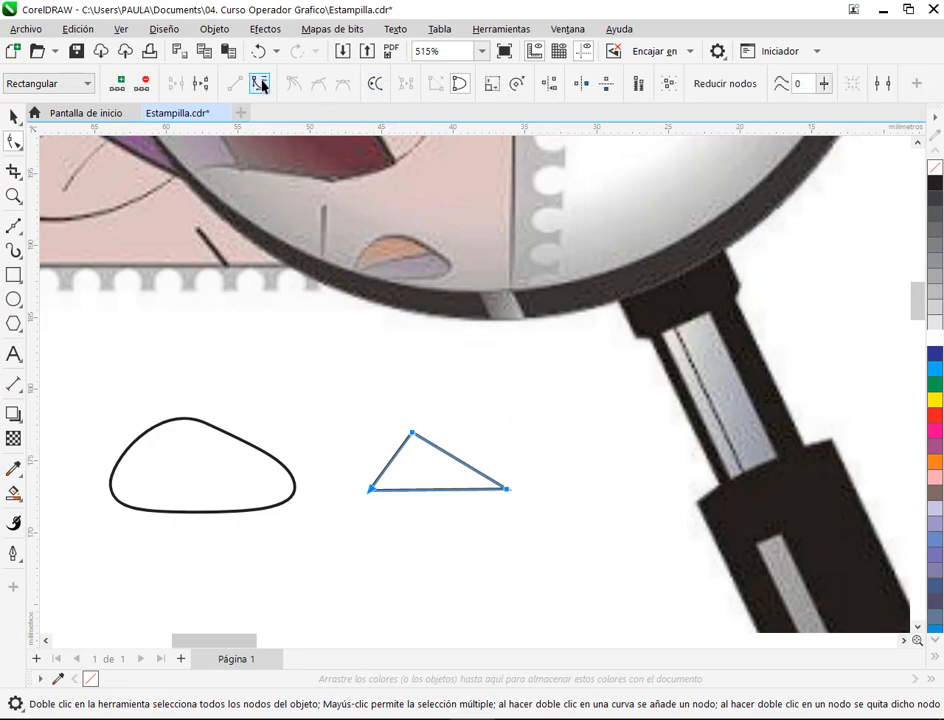
{"action": "left_click", "coordinate": [484, 438]}
{"action": "left_click", "coordinate": [413, 432]}
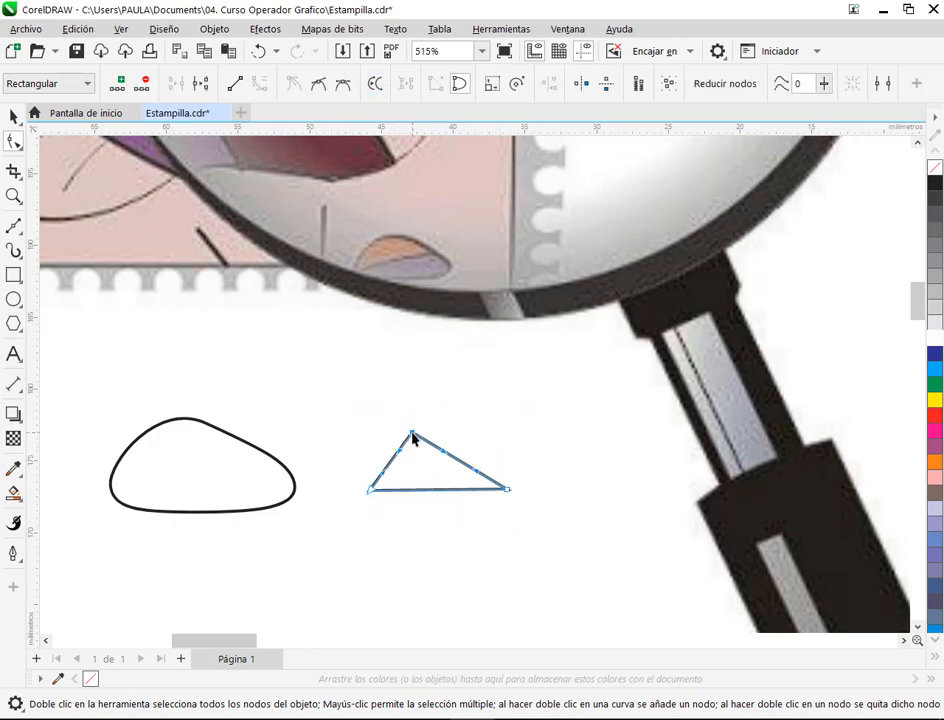
{"action": "left_click", "coordinate": [343, 84]}
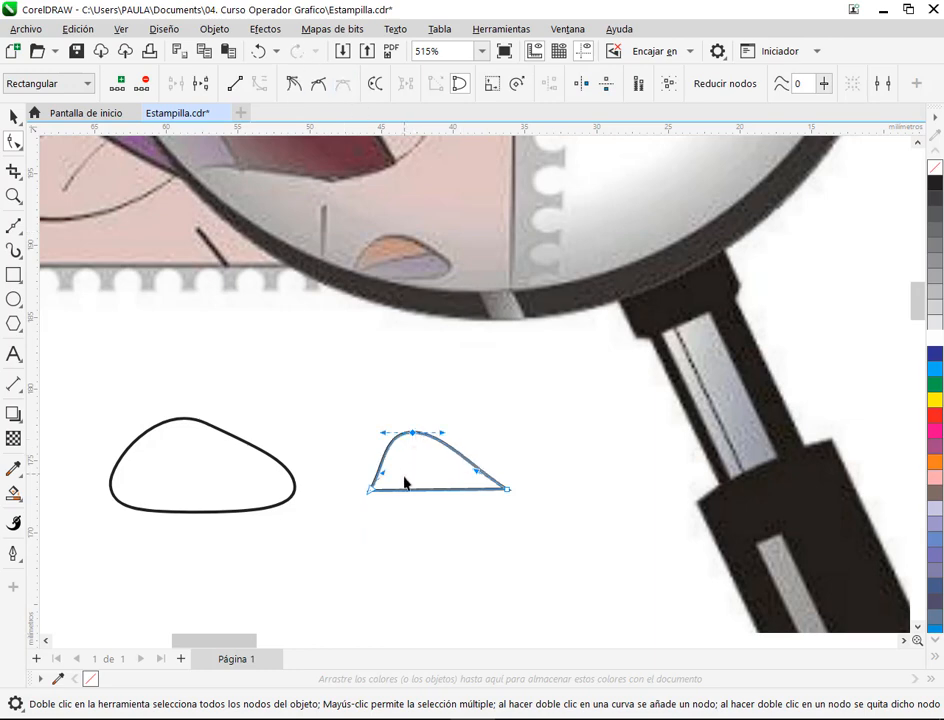
Make the triangle's right corner a smooth node, raise it slightly and adjust its handles to round that end.
{"action": "left_click", "coordinate": [371, 470]}
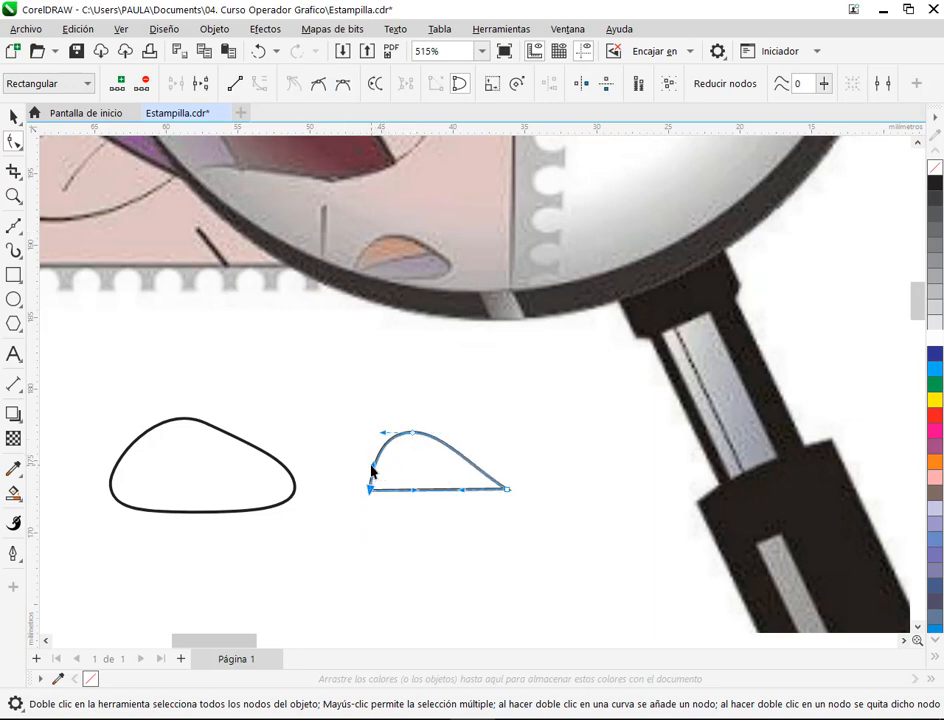
{"action": "left_click", "coordinate": [507, 491]}
{"action": "left_click", "coordinate": [318, 84]}
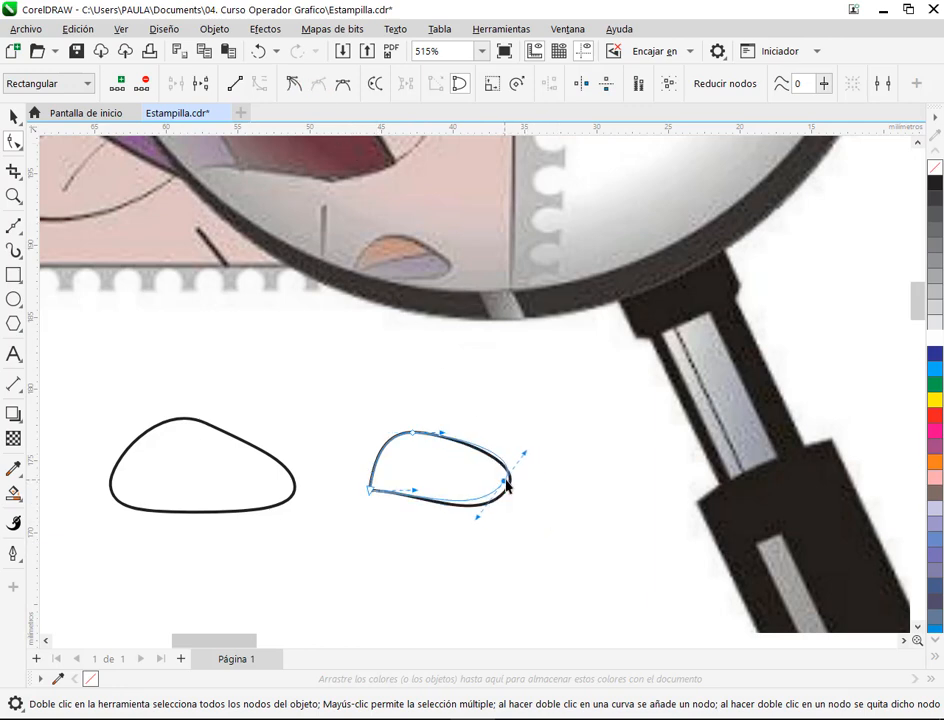
{"action": "mouse_move", "coordinate": [505, 487]}
{"action": "left_mouse_down"}
{"action": "mouse_move", "coordinate": [525, 525]}
{"action": "mouse_move", "coordinate": [516, 447]}
{"action": "mouse_move", "coordinate": [504, 449]}
{"action": "mouse_move", "coordinate": [512, 500]}
{"action": "mouse_move", "coordinate": [510, 477]}
{"action": "left_mouse_up"}
{"action": "left_click_drag", "start_coordinate": [506, 427], "coordinate": [508, 447]}
{"action": "left_click_drag", "start_coordinate": [515, 518], "coordinate": [513, 503]}
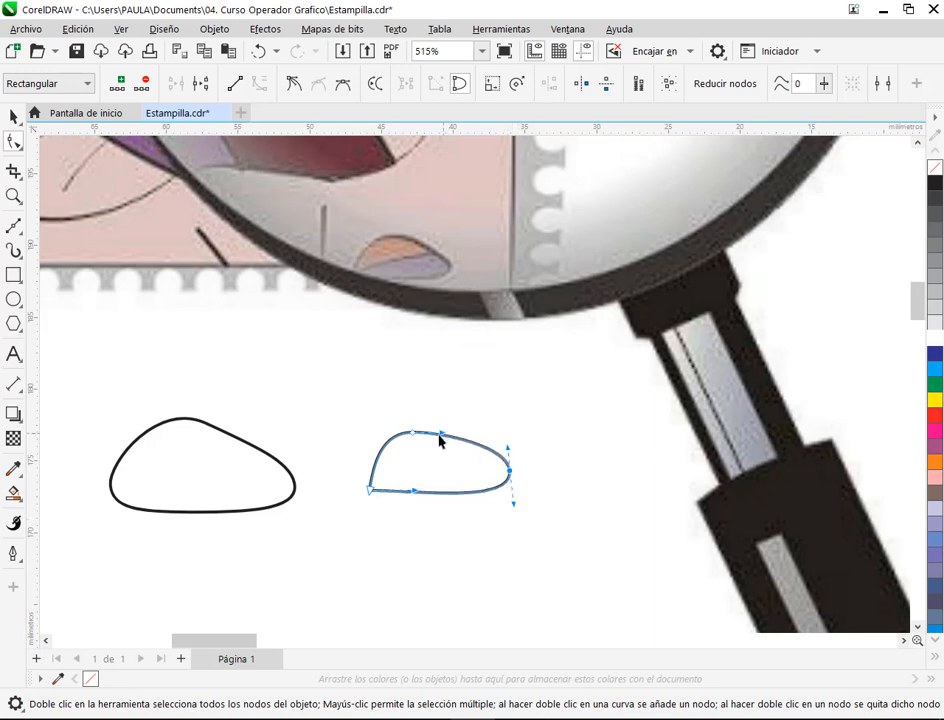
Shift the new shape's top node slightly right and up.
{"action": "left_click_drag", "start_coordinate": [414, 434], "coordinate": [428, 430]}
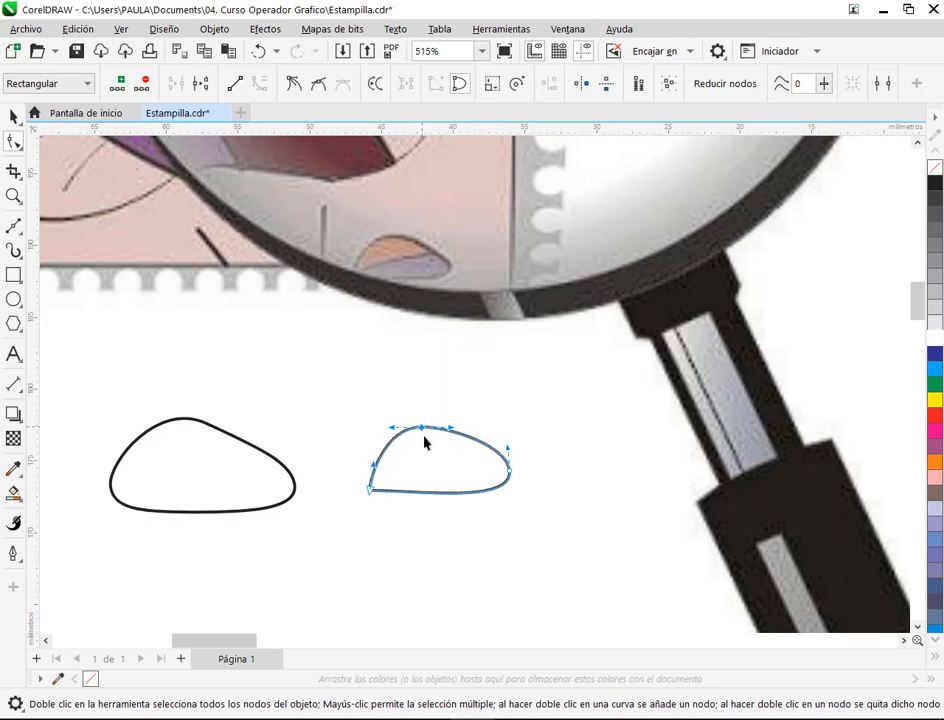
{"action": "left_click", "coordinate": [370, 490]}
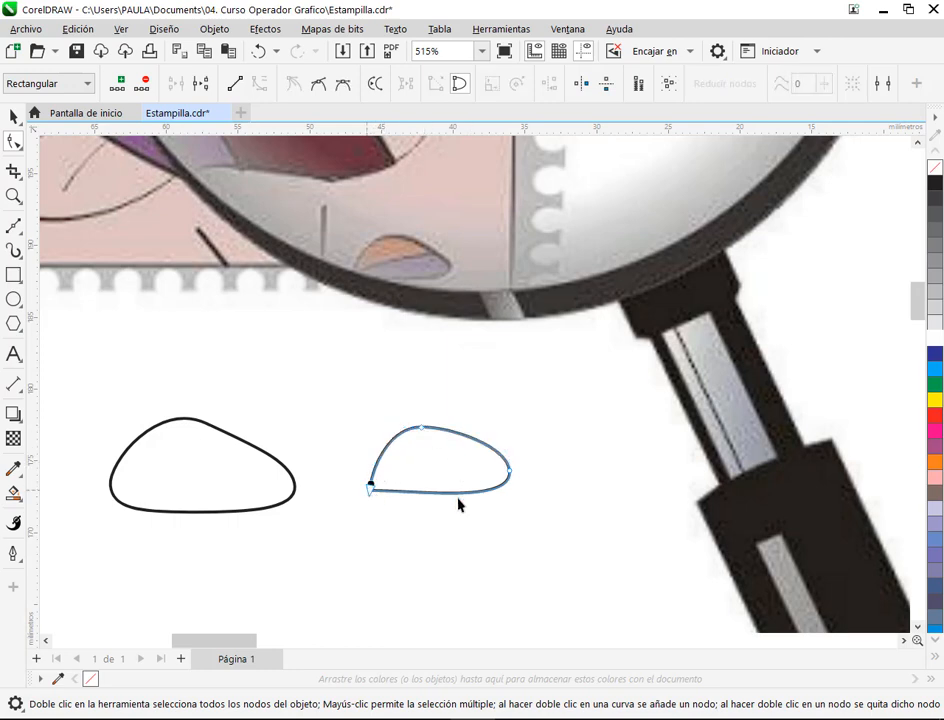
{"action": "left_click", "coordinate": [586, 501]}
{"action": "left_click", "coordinate": [421, 432]}
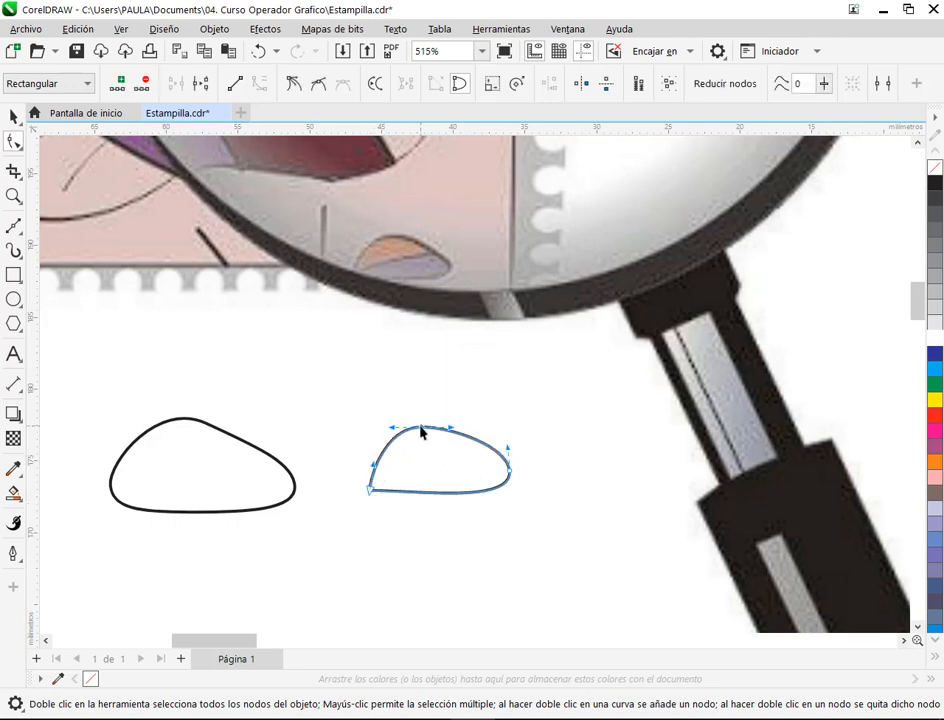
Shorten the right node's upper handle and set both its handles nearly vertical, keeping the underside almost flat.
{"action": "scroll", "coordinate": [514, 478], "scroll_direction": "up", "scroll_amount": 3}
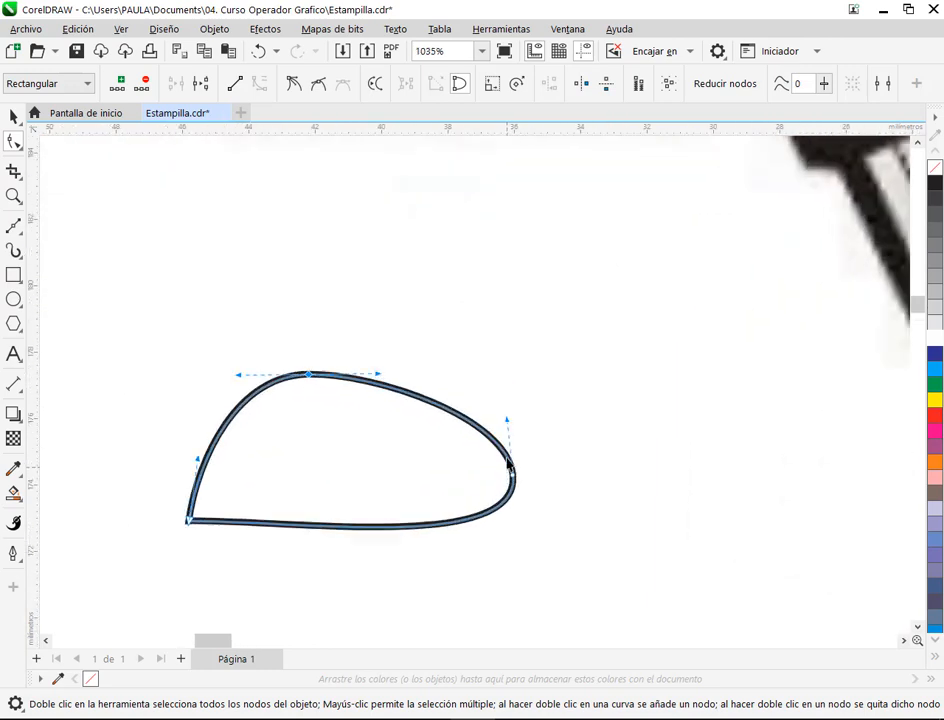
{"action": "left_click", "coordinate": [508, 449]}
{"action": "left_click_drag", "start_coordinate": [514, 427], "coordinate": [515, 444]}
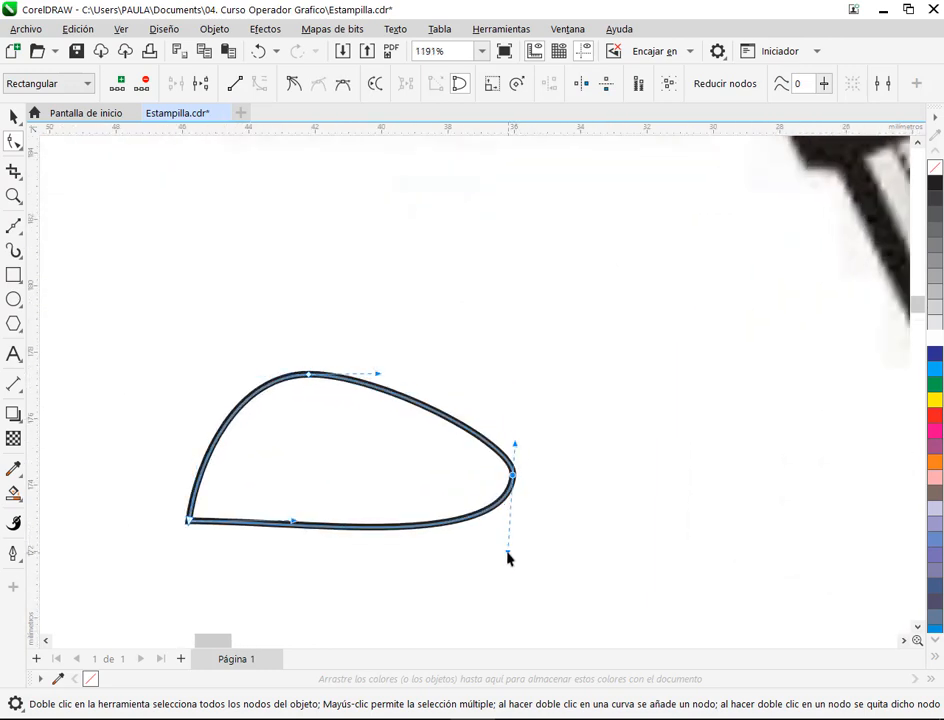
{"action": "left_click_drag", "start_coordinate": [508, 558], "coordinate": [514, 546]}
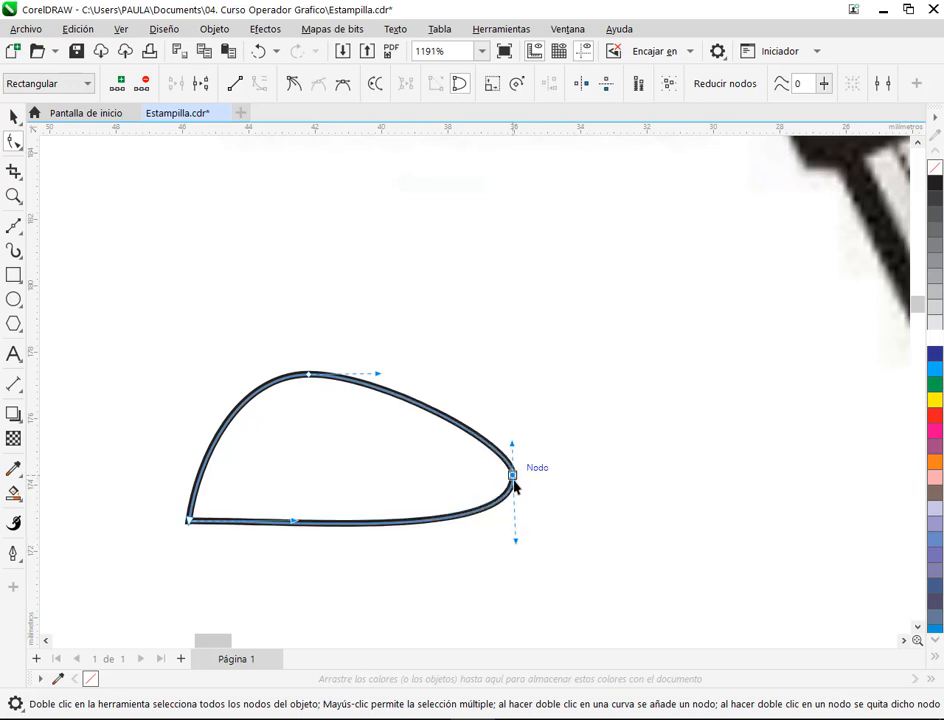
{"action": "left_click", "coordinate": [573, 497]}
{"action": "scroll", "coordinate": [566, 482], "scroll_direction": "down", "scroll_amount": 2}
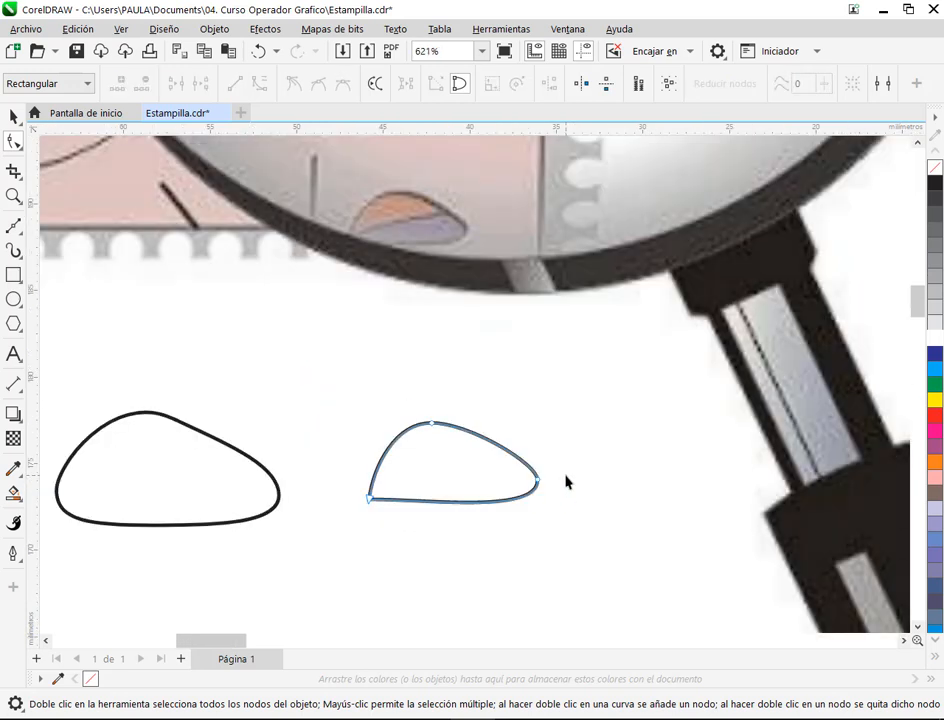
Bow the new shape's base slightly downward with the handle of its pointed left node.
{"action": "left_click", "coordinate": [369, 498]}
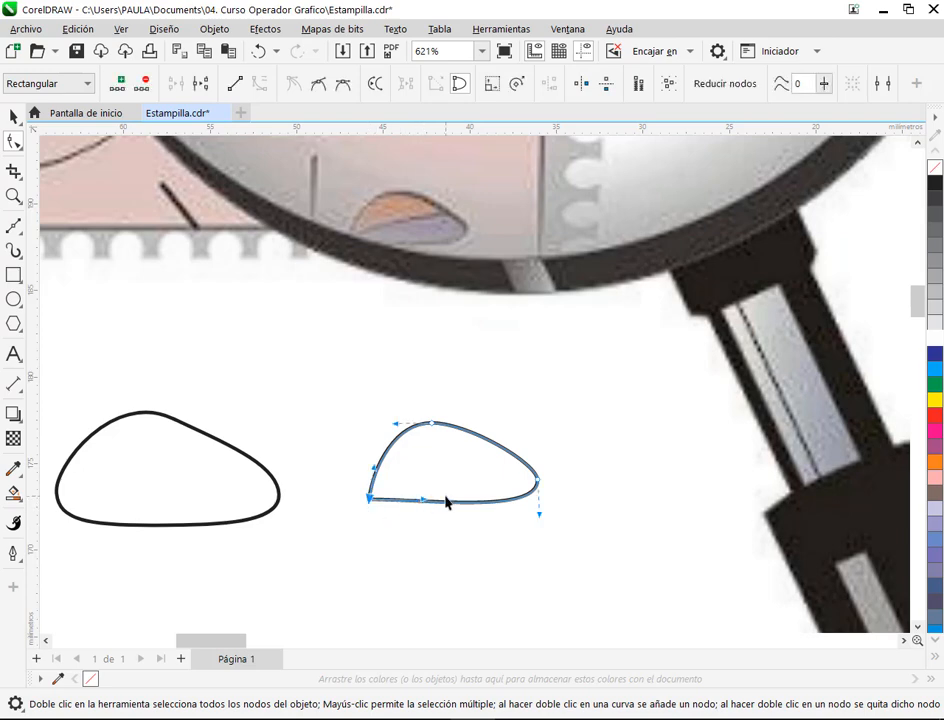
{"action": "left_click_drag", "start_coordinate": [424, 502], "coordinate": [401, 508]}
{"action": "left_click", "coordinate": [8, 120]}
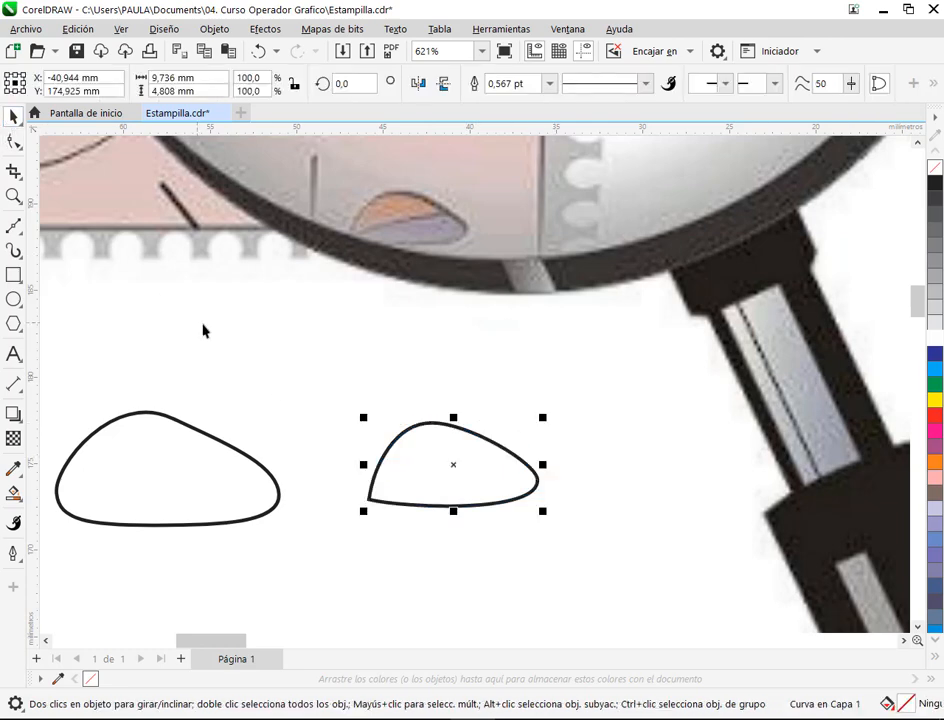
{"action": "left_click", "coordinate": [449, 474]}
Reshape the older rounded outline by bulging its right slope, shifting the top node left and levelling that node's handles.
{"action": "left_click", "coordinate": [209, 428]}
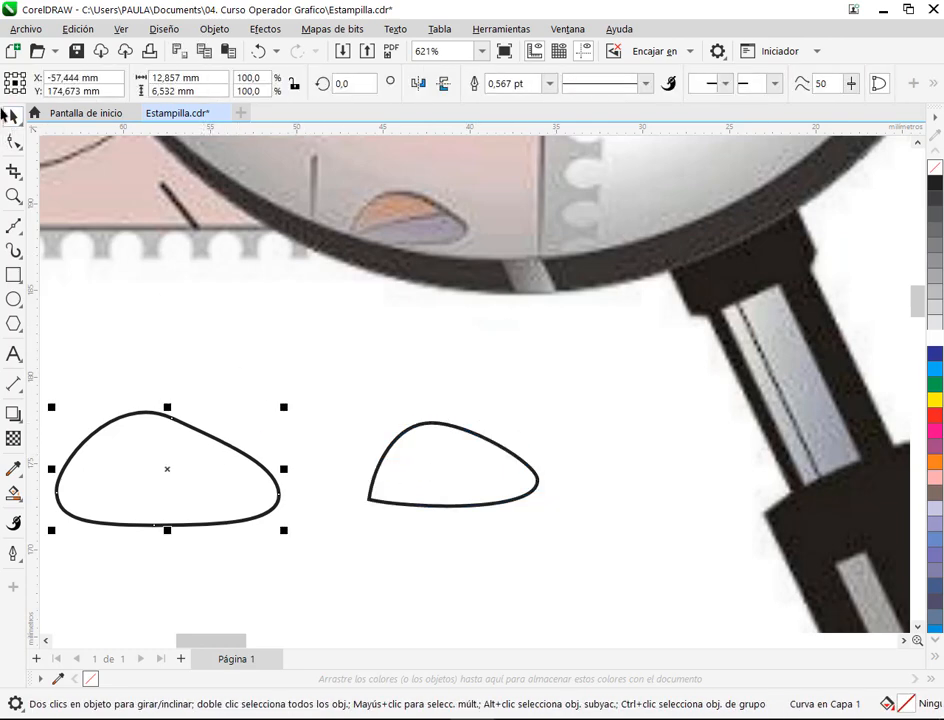
{"action": "left_click", "coordinate": [14, 143]}
{"action": "left_click", "coordinate": [170, 417]}
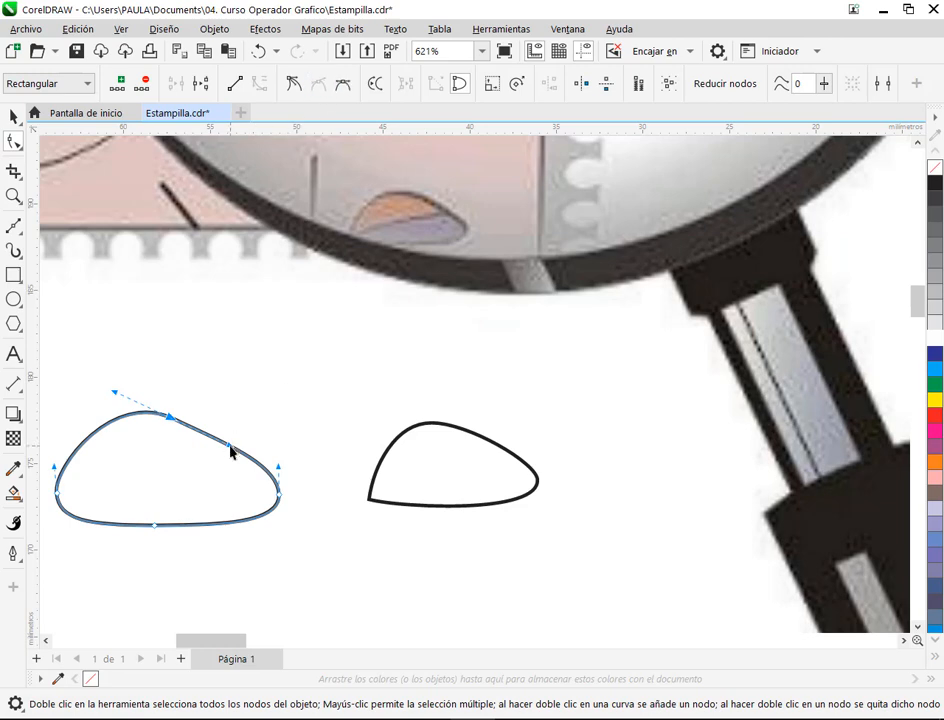
{"action": "left_click_drag", "start_coordinate": [230, 452], "coordinate": [223, 443]}
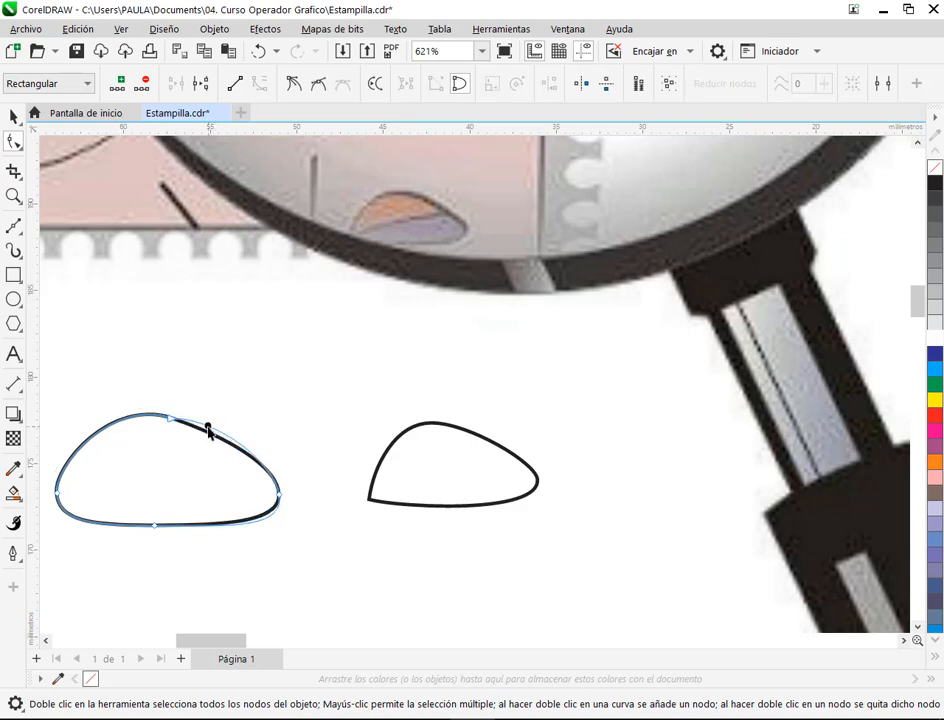
{"action": "left_click_drag", "start_coordinate": [174, 421], "coordinate": [203, 416]}
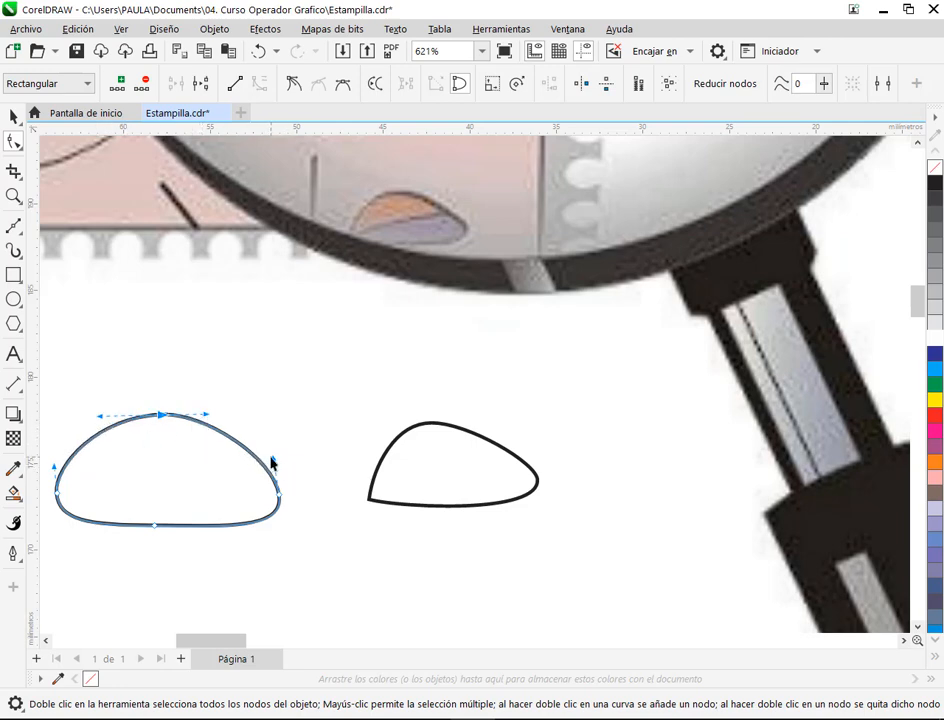
Add a node on the older outline's right slope, pull it inward, and lower and tighten the right end.
{"action": "double_click", "coordinate": [238, 444]}
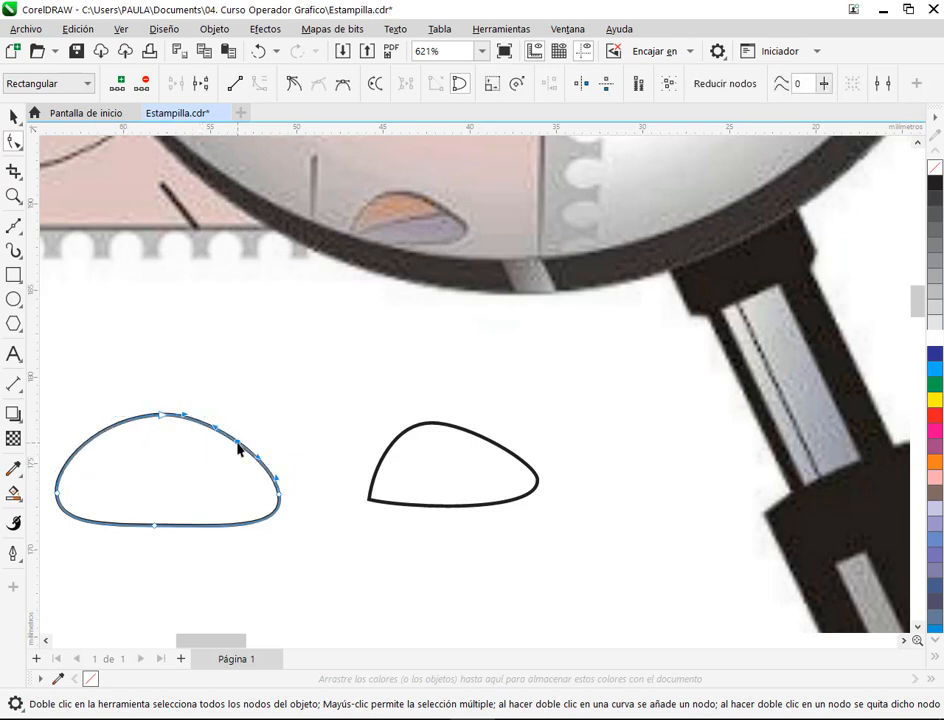
{"action": "left_click_drag", "start_coordinate": [238, 446], "coordinate": [225, 448]}
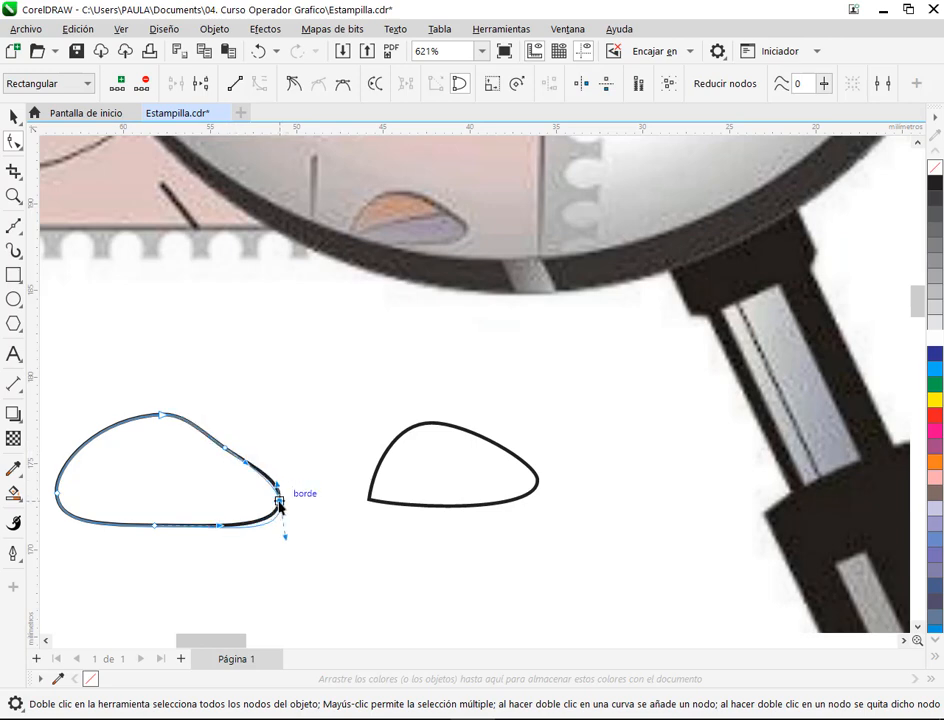
{"action": "left_click_drag", "start_coordinate": [280, 498], "coordinate": [281, 526]}
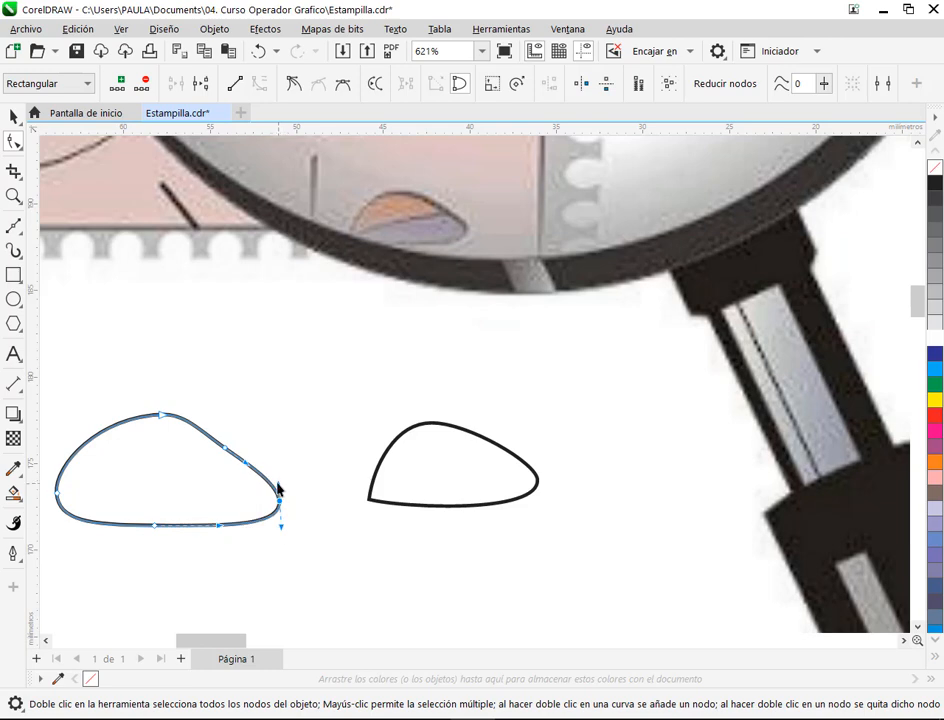
Delete the older rounded outline and move the remaining pointed shape left and slightly down.
{"action": "left_click", "coordinate": [13, 117]}
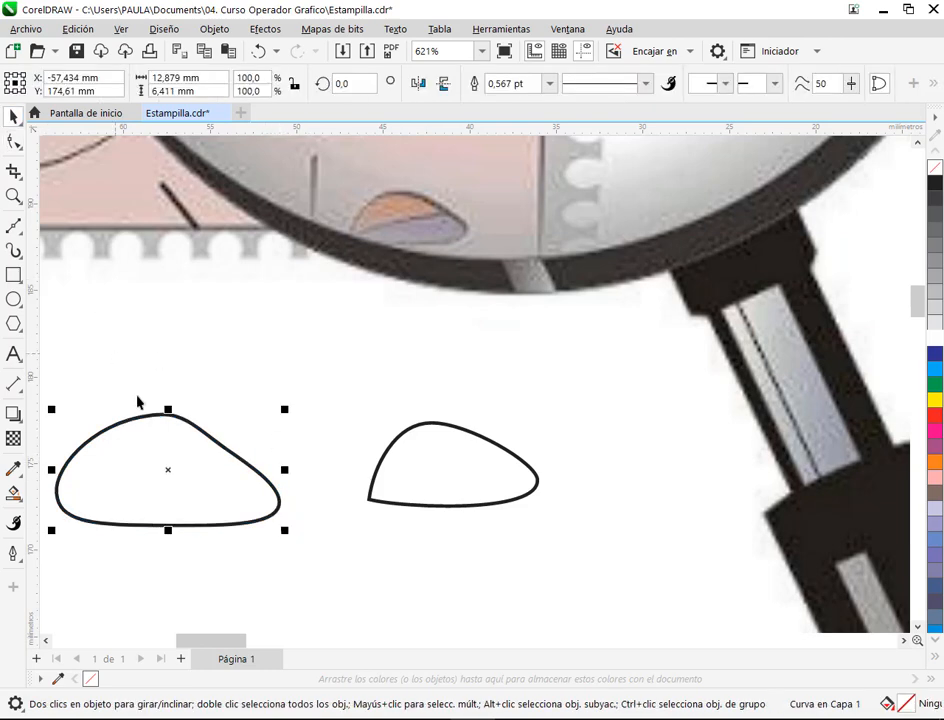
{"action": "key", "text": "Delete"}
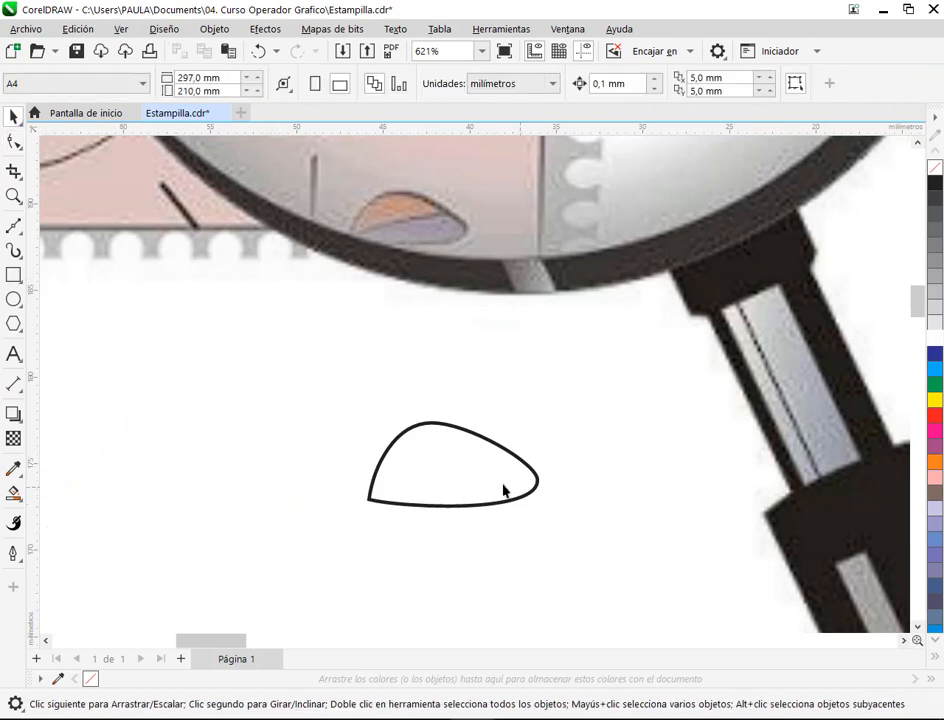
{"action": "left_click_drag", "start_coordinate": [506, 489], "coordinate": [436, 499]}
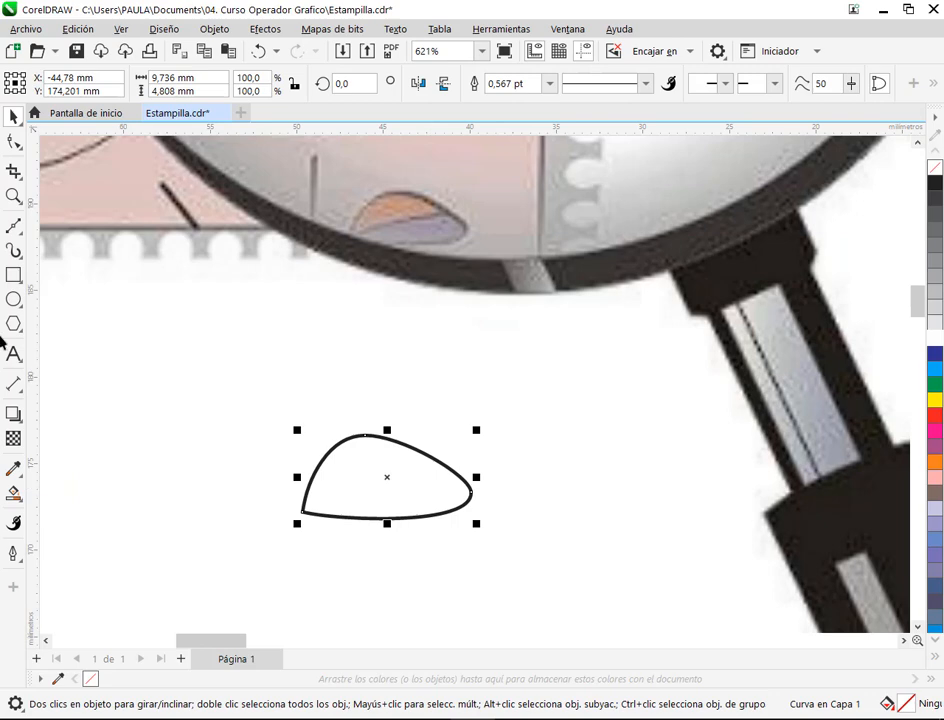
Draw a straight two-point line about 10.8 mm wide and 3.6 mm high diagonally across the shape, extending past its left corner.
{"action": "left_click", "coordinate": [13, 226]}
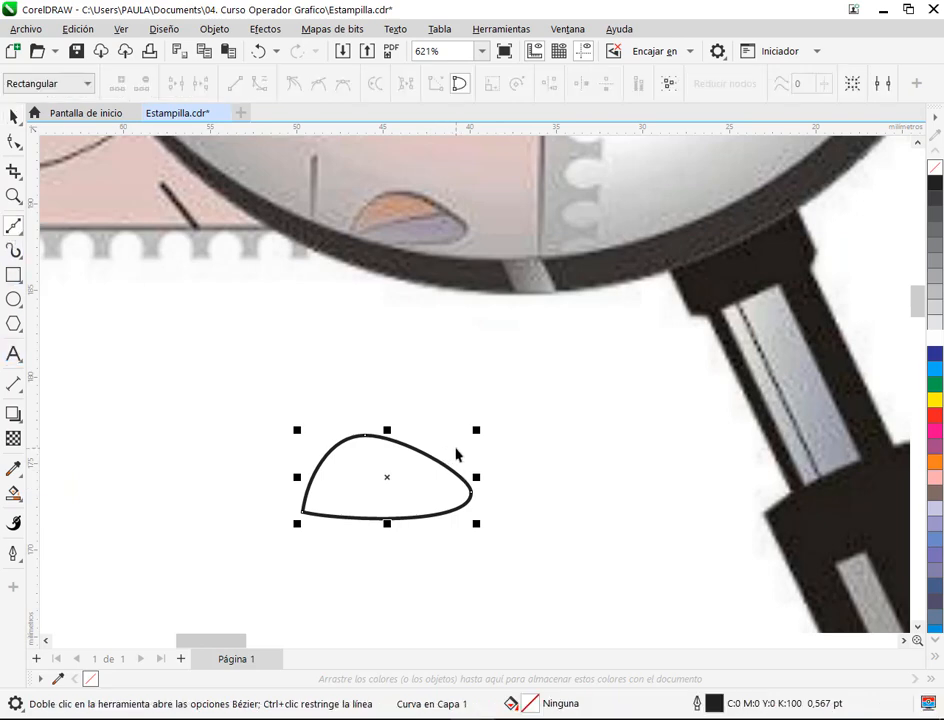
{"action": "left_click", "coordinate": [15, 226]}
{"action": "left_click", "coordinate": [63, 250]}
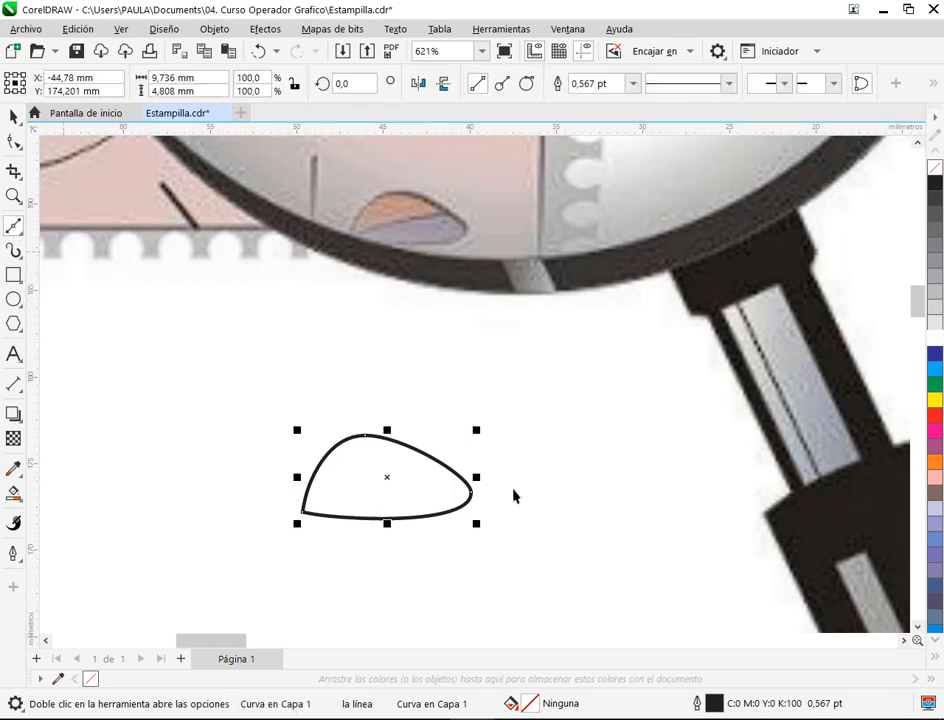
{"action": "left_click_drag", "start_coordinate": [463, 455], "coordinate": [270, 517]}
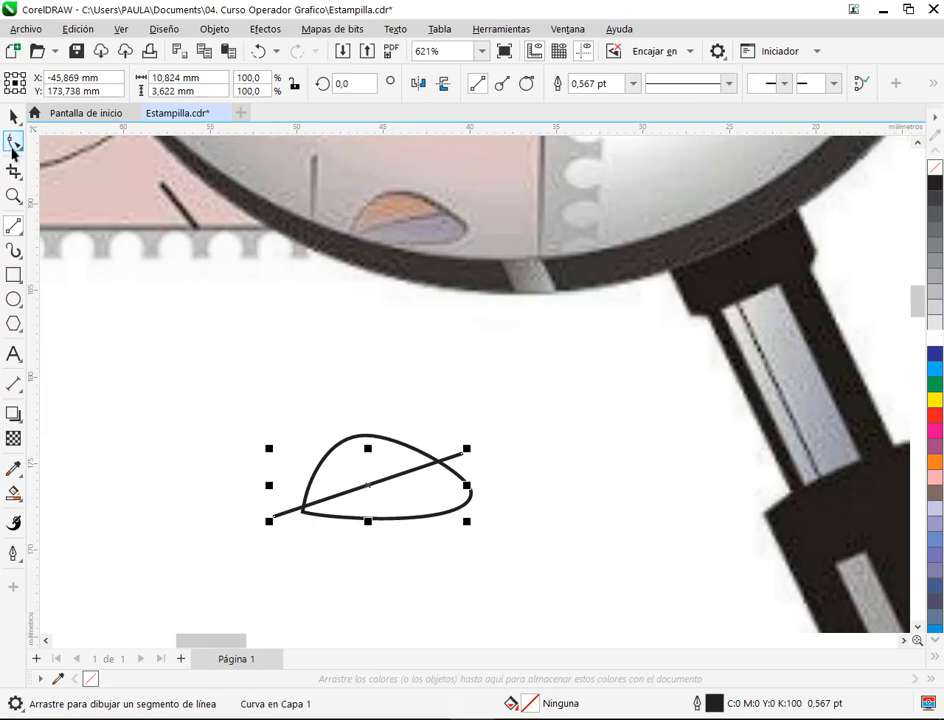
Convert the diagonal line to a curve, arch it upward and extend its right end past the outline.
{"action": "left_click", "coordinate": [13, 142]}
{"action": "right_click", "coordinate": [401, 481]}
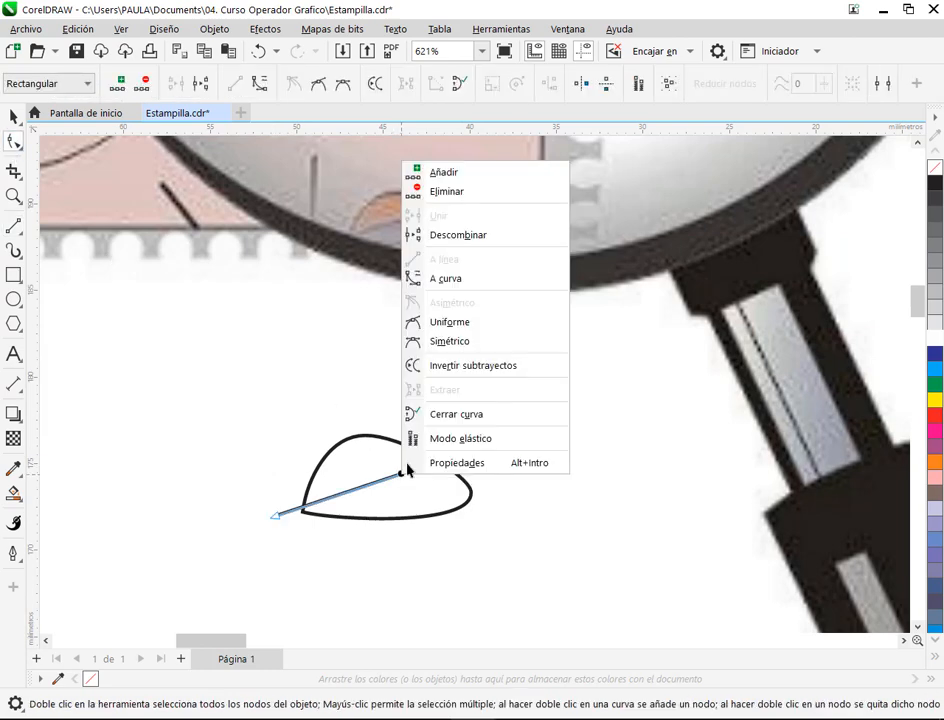
{"action": "left_click", "coordinate": [470, 277]}
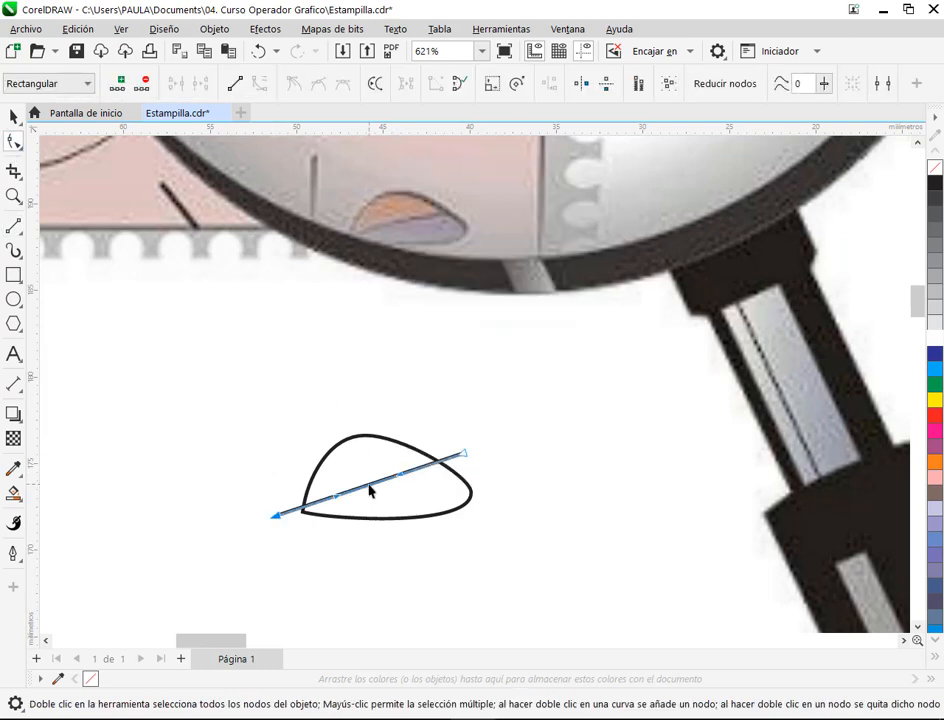
{"action": "left_click", "coordinate": [369, 487]}
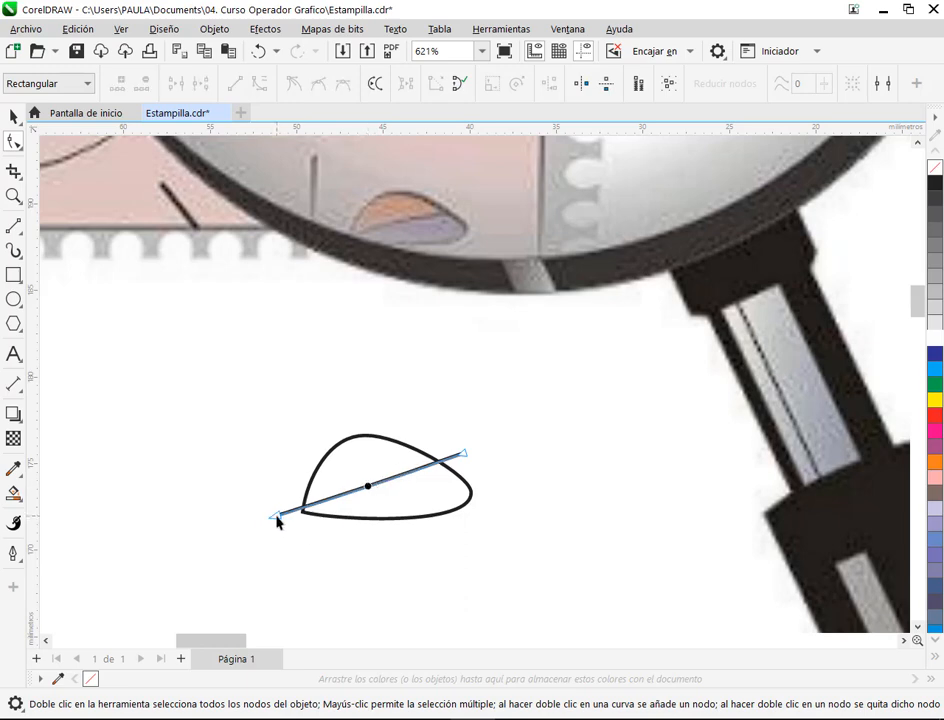
{"action": "left_click_drag", "start_coordinate": [277, 521], "coordinate": [324, 487]}
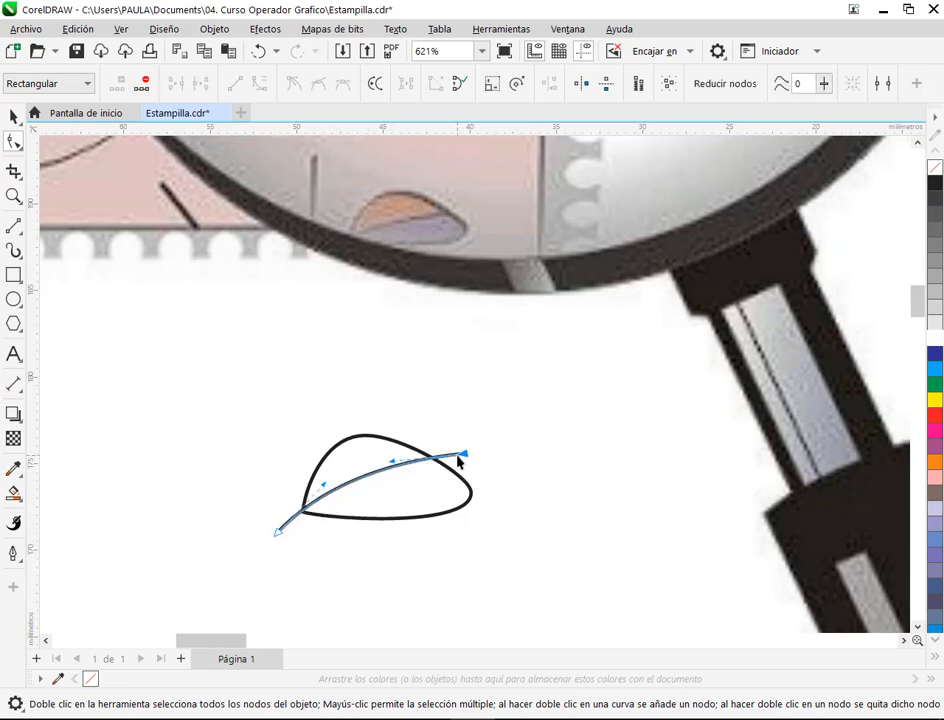
{"action": "left_click_drag", "start_coordinate": [463, 455], "coordinate": [479, 460]}
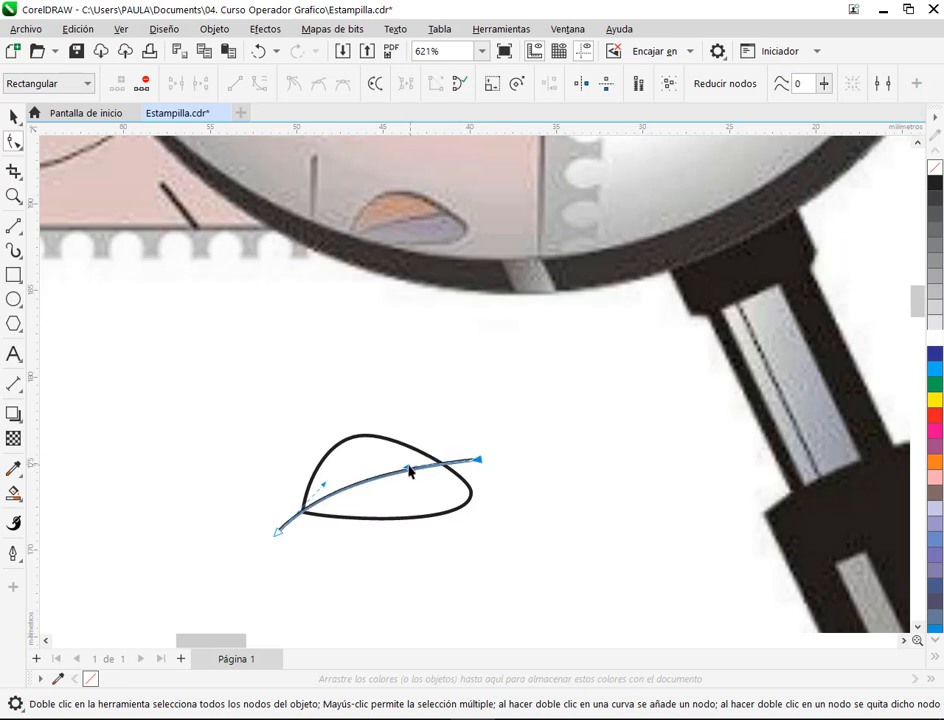
{"action": "left_click", "coordinate": [277, 534]}
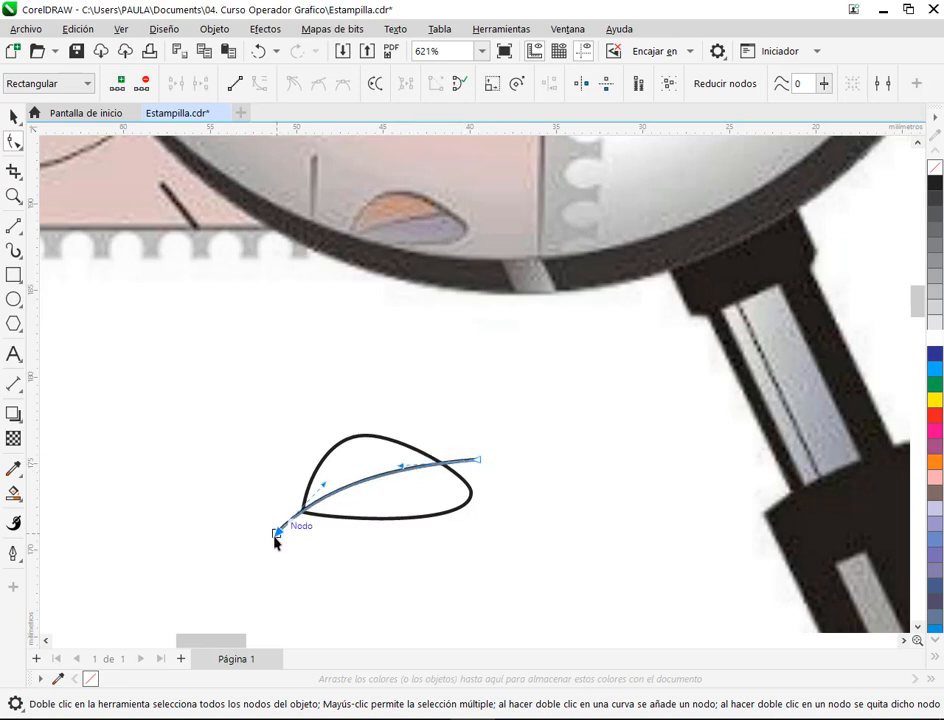
{"action": "left_click", "coordinate": [13, 117]}
{"action": "left_click", "coordinate": [256, 455]}
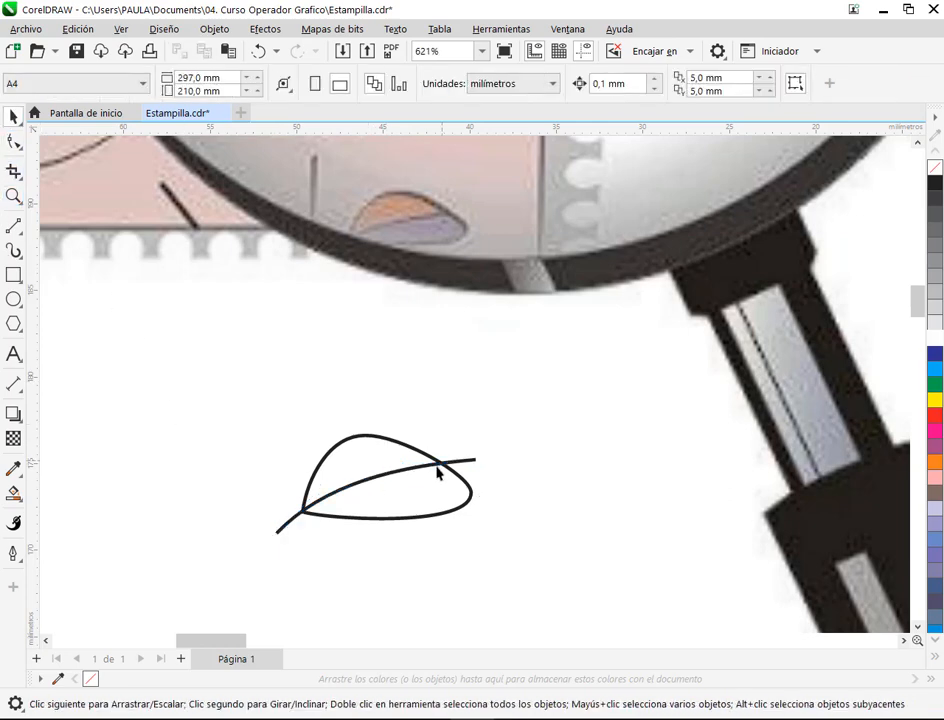
Add a node on the outline's lower edge near the right end and adjust the handles to flatten that edge.
{"action": "left_click", "coordinate": [437, 511]}
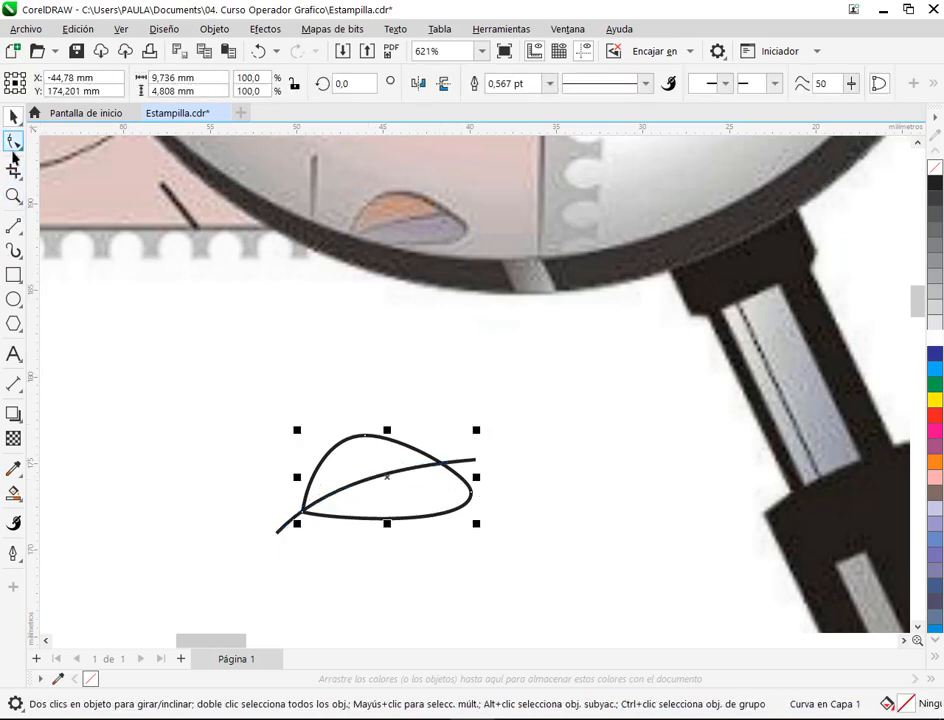
{"action": "left_click", "coordinate": [13, 143]}
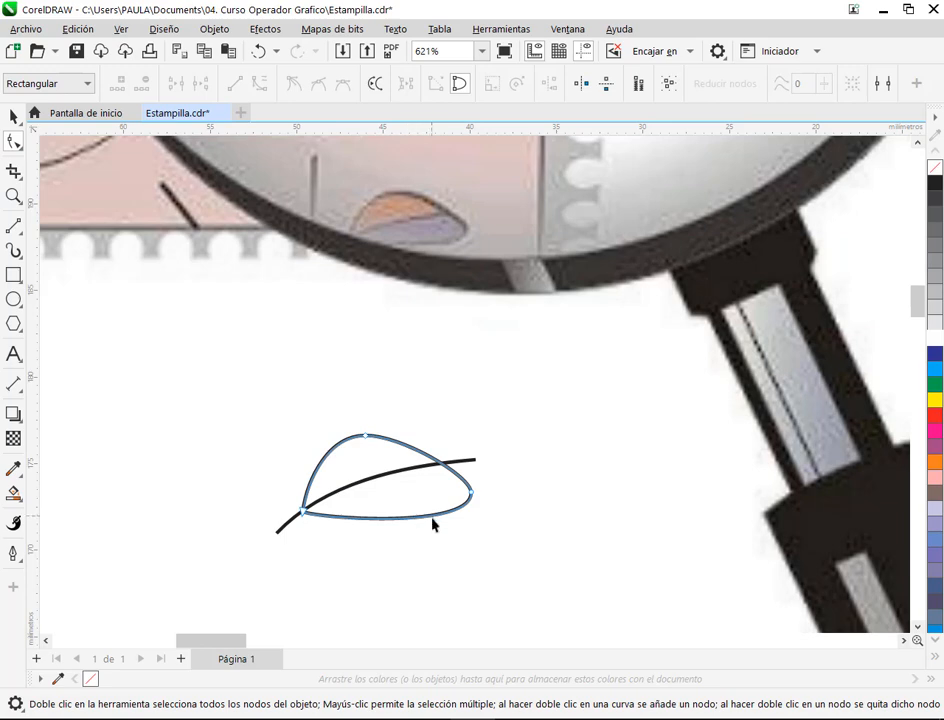
{"action": "double_click", "coordinate": [427, 516]}
{"action": "scroll", "coordinate": [428, 520], "scroll_direction": "up", "scroll_amount": 3}
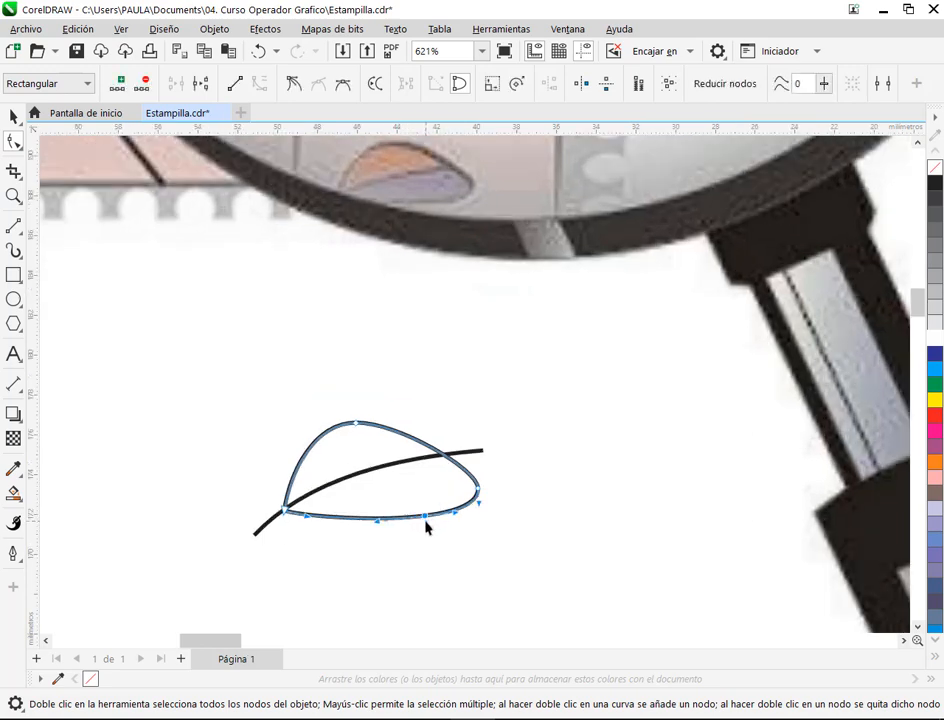
{"action": "left_click_drag", "start_coordinate": [473, 512], "coordinate": [470, 516]}
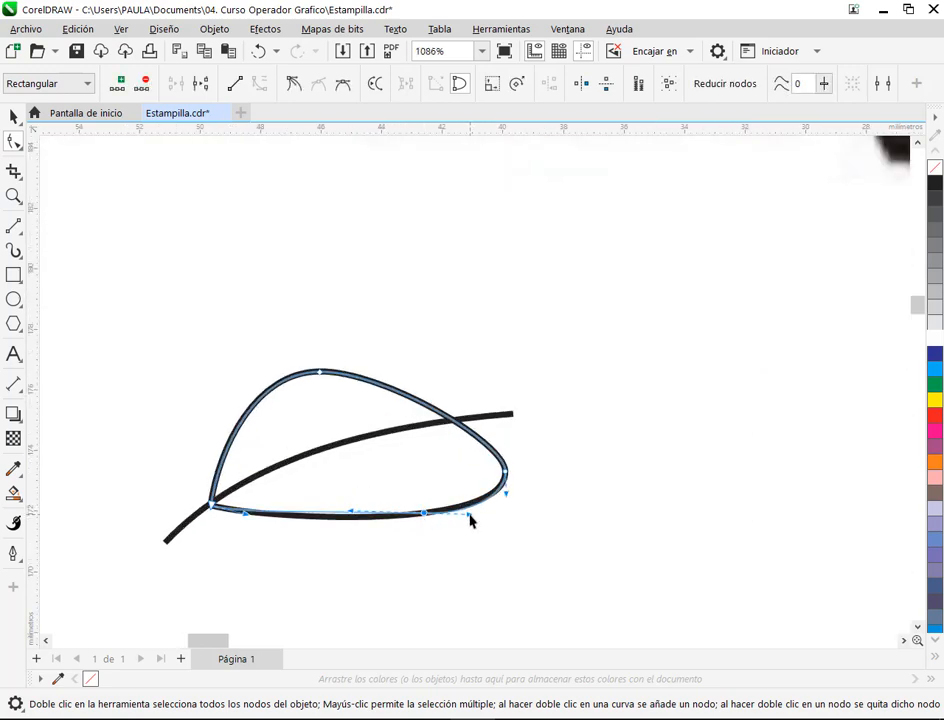
{"action": "left_click", "coordinate": [243, 516]}
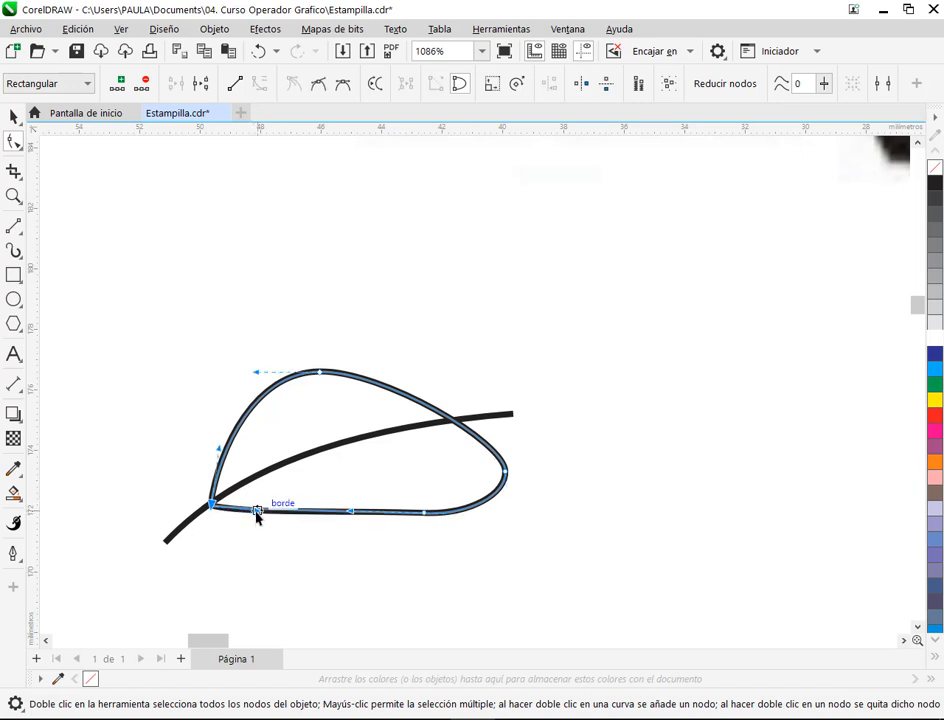
{"action": "scroll", "coordinate": [447, 489], "scroll_direction": "up", "scroll_amount": 2}
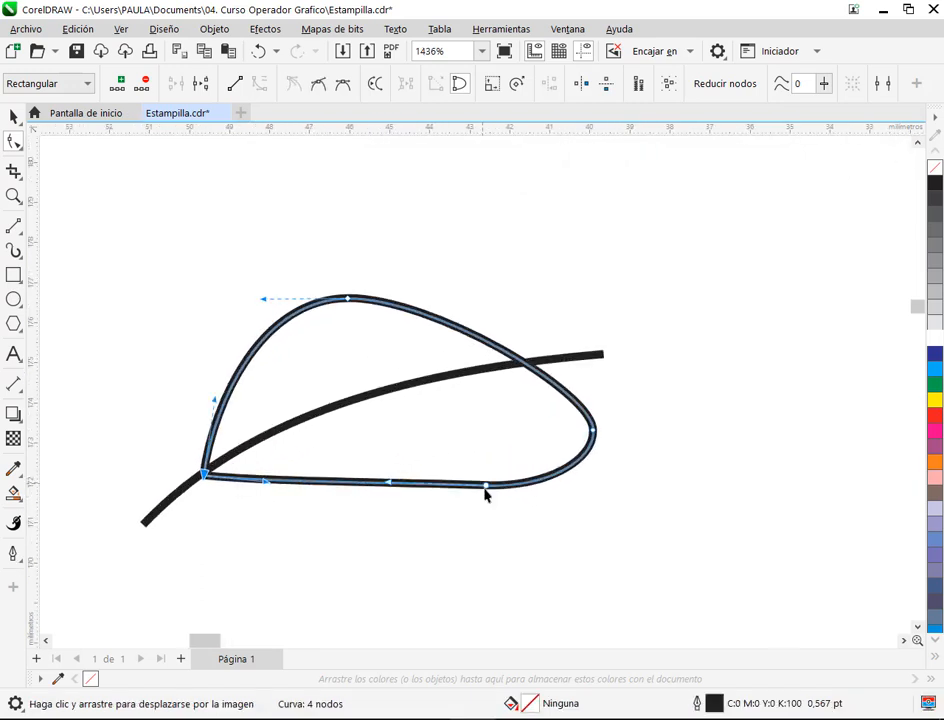
{"action": "left_click", "coordinate": [486, 486]}
{"action": "scroll", "coordinate": [460, 470], "scroll_direction": "down", "scroll_amount": 5}
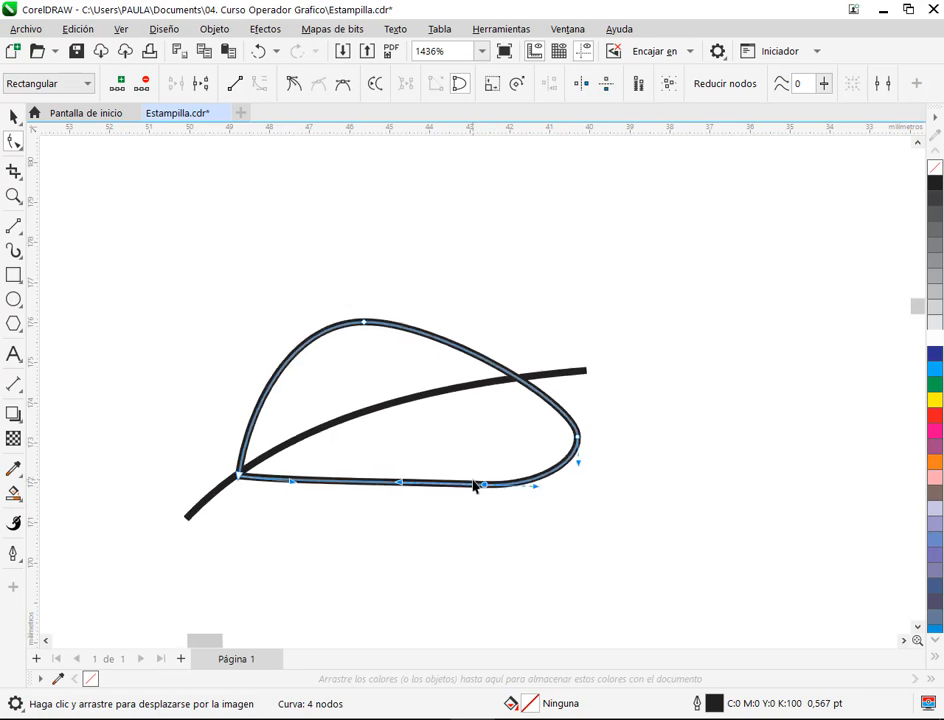
{"action": "key", "text": "space"}
{"action": "left_click", "coordinate": [329, 409]}
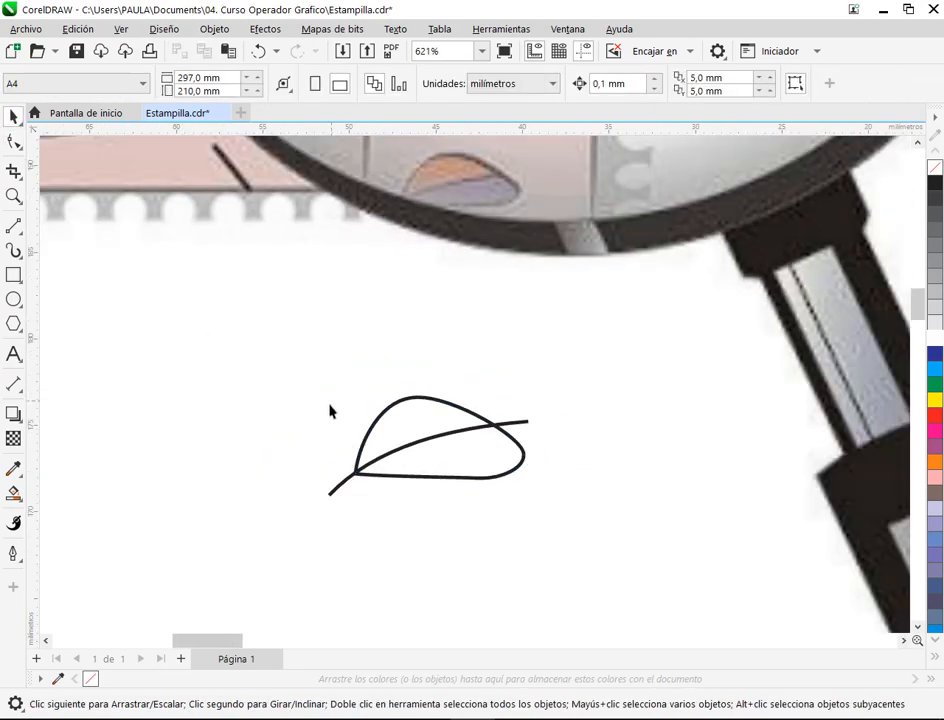
Create cream-filled pieces from the regions above and below the dividing curve with Smart Fill.
{"action": "left_click_drag", "start_coordinate": [499, 147], "coordinate": [394, 232]}
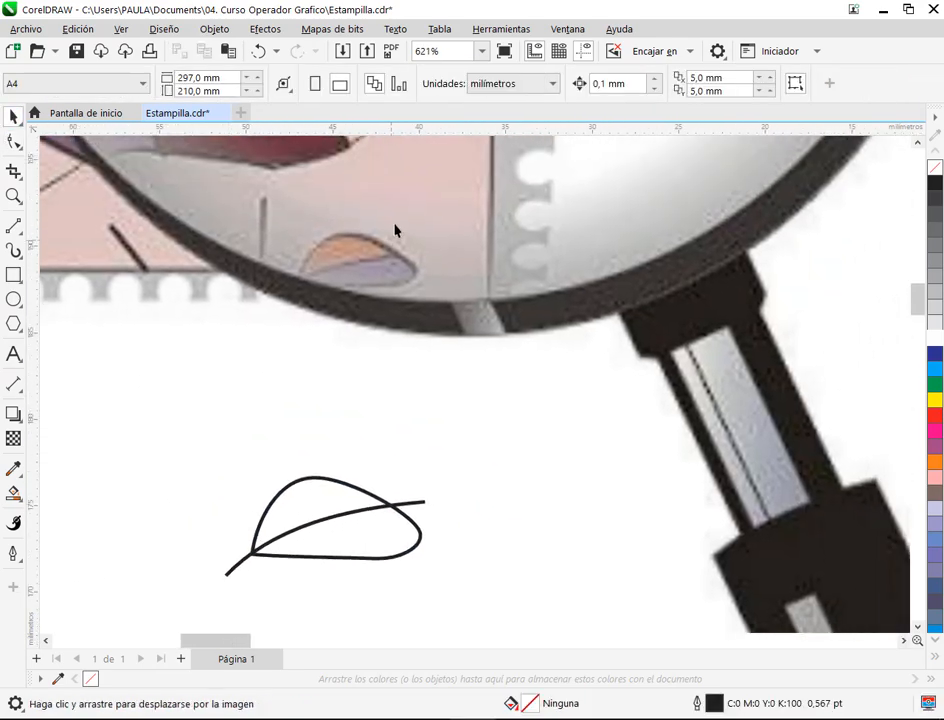
{"action": "left_click", "coordinate": [13, 493]}
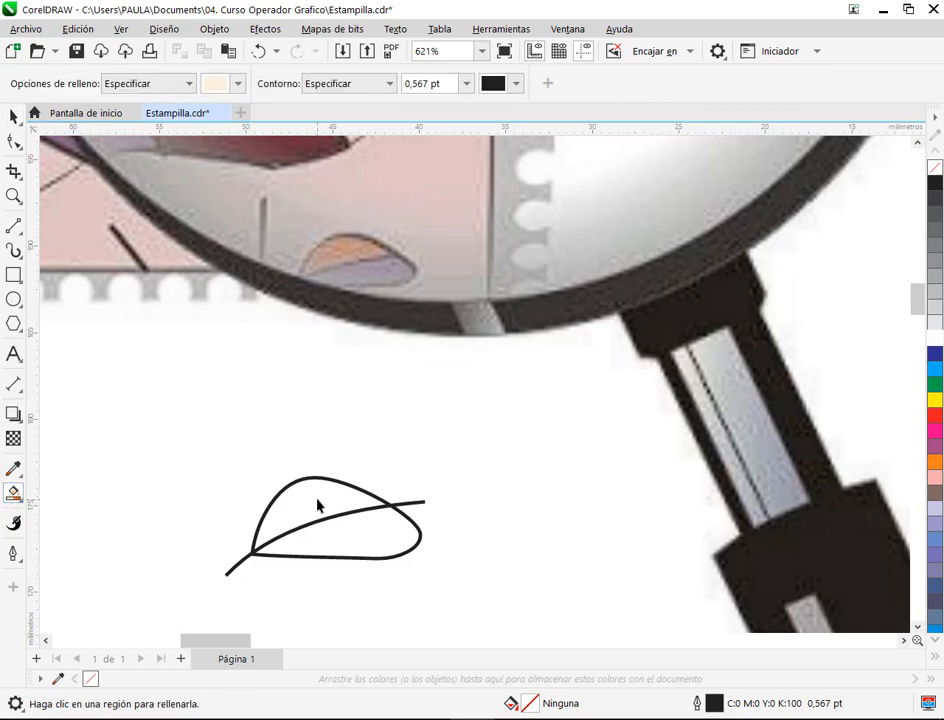
{"action": "left_click", "coordinate": [317, 505]}
{"action": "left_click", "coordinate": [369, 543]}
{"action": "left_click", "coordinate": [14, 118]}
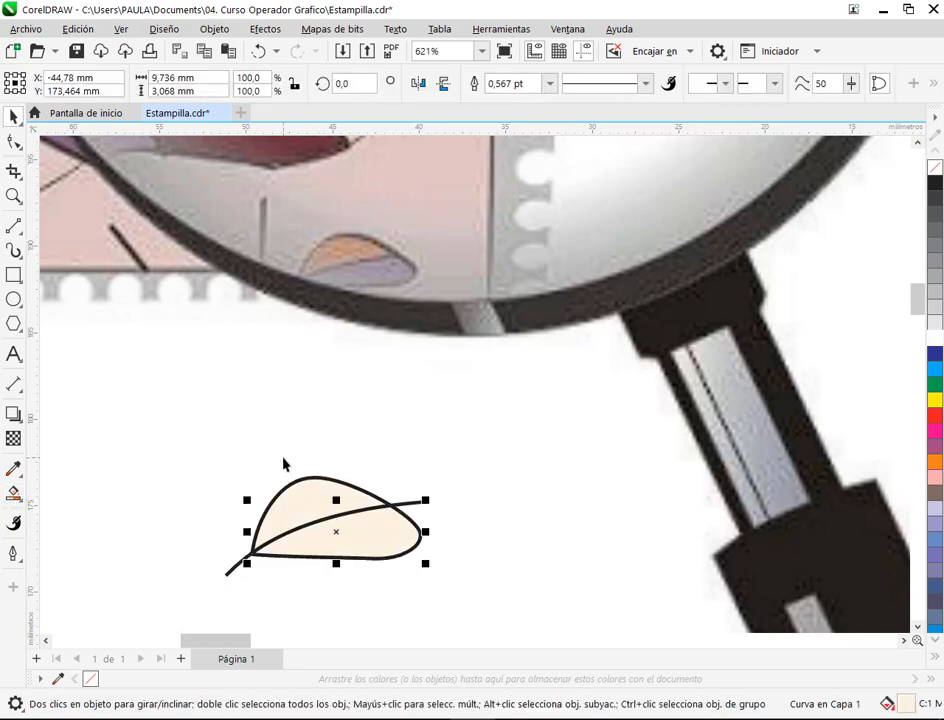
Move the filled shape with its outline and dividing curve to the stamp panel's lower edge, right of the two straight strokes.
{"action": "scroll", "coordinate": [283, 458], "scroll_direction": "down", "scroll_amount": 2}
{"action": "left_click_drag", "start_coordinate": [300, 504], "coordinate": [275, 318]}
{"action": "left_click_drag", "start_coordinate": [211, 356], "coordinate": [512, 554]}
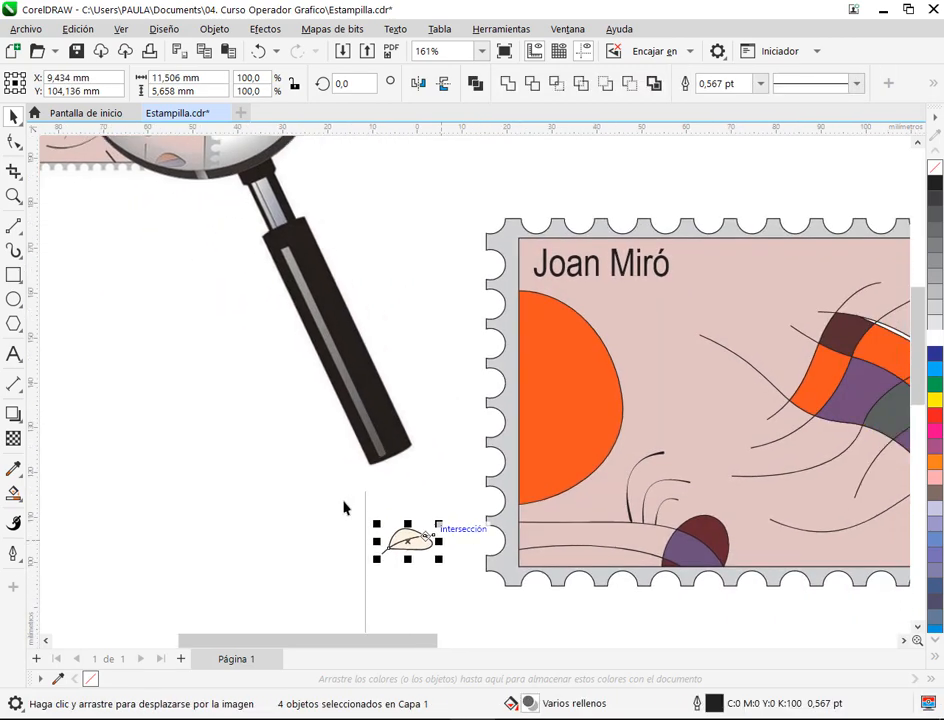
{"action": "left_click_drag", "start_coordinate": [343, 507], "coordinate": [65, 379]}
{"action": "left_click_drag", "start_coordinate": [180, 444], "coordinate": [697, 388]}
{"action": "scroll", "coordinate": [738, 392], "scroll_direction": "up", "scroll_amount": 3}
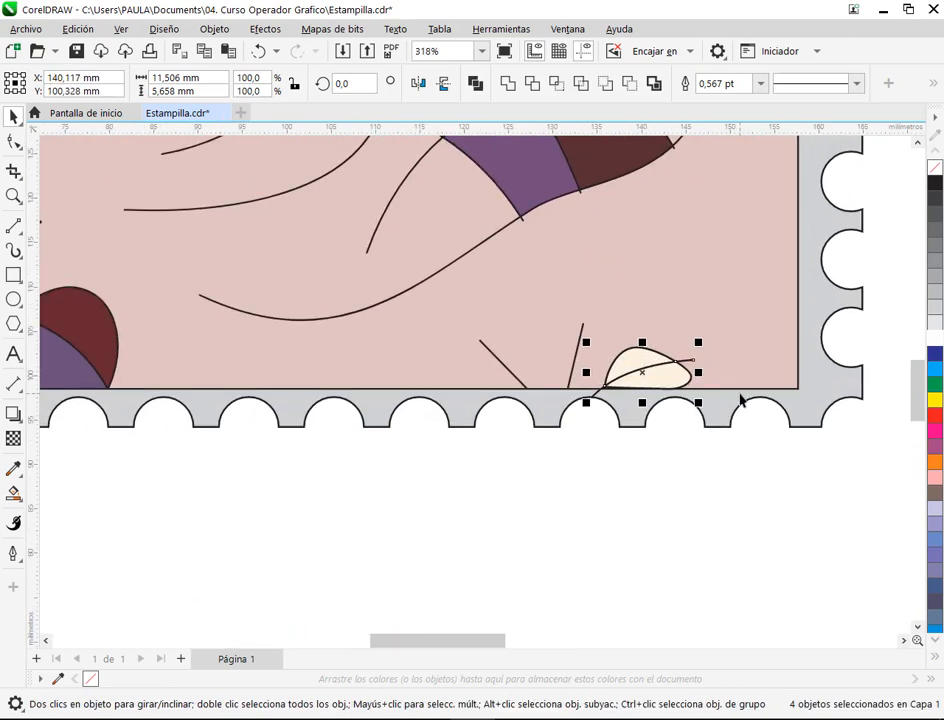
Delete the original dividing curve that overhangs both ends of the filled shape.
{"action": "scroll", "coordinate": [740, 397], "scroll_direction": "up", "scroll_amount": 3}
{"action": "left_click", "coordinate": [541, 542]}
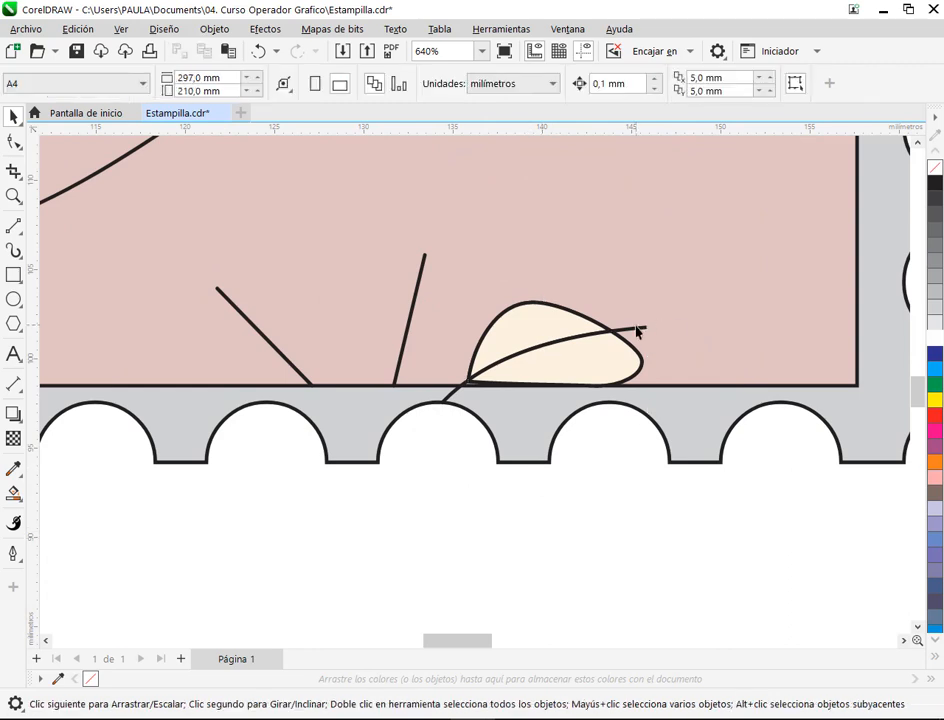
{"action": "left_click", "coordinate": [637, 331]}
{"action": "key", "text": "Escape"}
Move the two-part shape slightly down-left to overlap the panel's lower edge and rotate it 1.88 degrees.
{"action": "left_click_drag", "start_coordinate": [430, 512], "coordinate": [676, 238]}
{"action": "left_click_drag", "start_coordinate": [544, 329], "coordinate": [530, 346]}
{"action": "scroll", "coordinate": [594, 378], "scroll_direction": "up", "scroll_amount": 2}
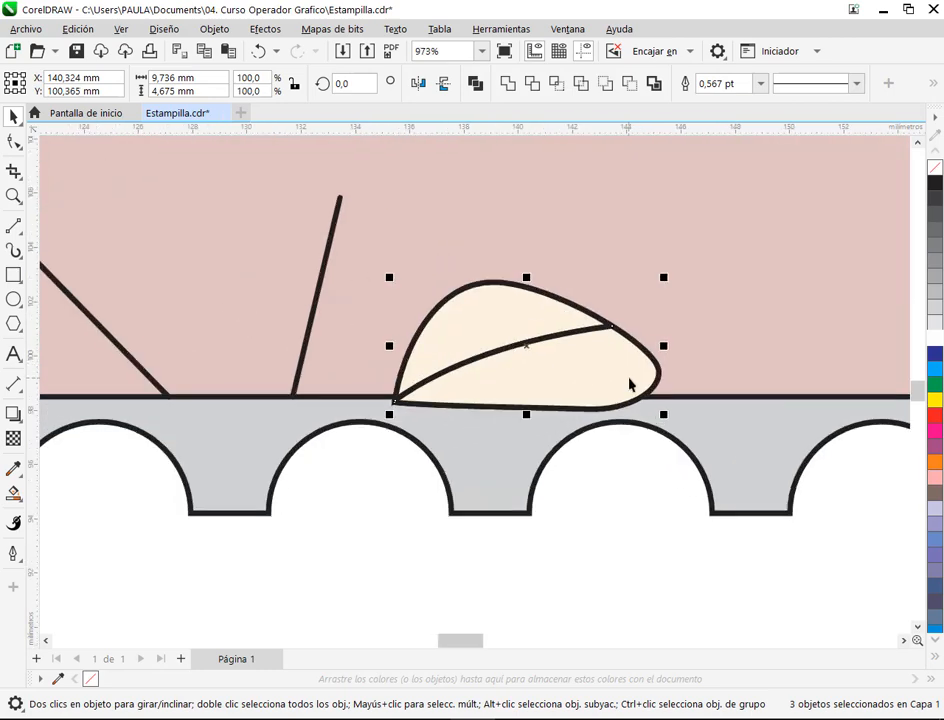
{"action": "left_click", "coordinate": [628, 386]}
{"action": "left_click_drag", "start_coordinate": [666, 278], "coordinate": [666, 279]}
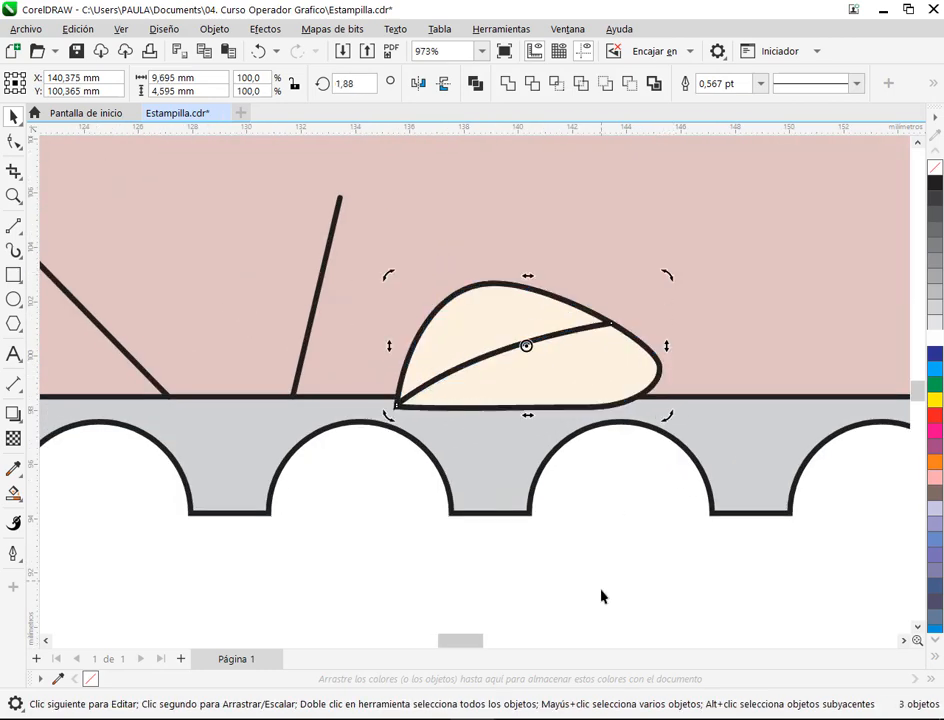
{"action": "left_click", "coordinate": [619, 583]}
{"action": "scroll", "coordinate": [312, 310], "scroll_direction": "down", "scroll_amount": 2}
{"action": "scroll", "coordinate": [312, 310], "scroll_direction": "down", "scroll_amount": 3}
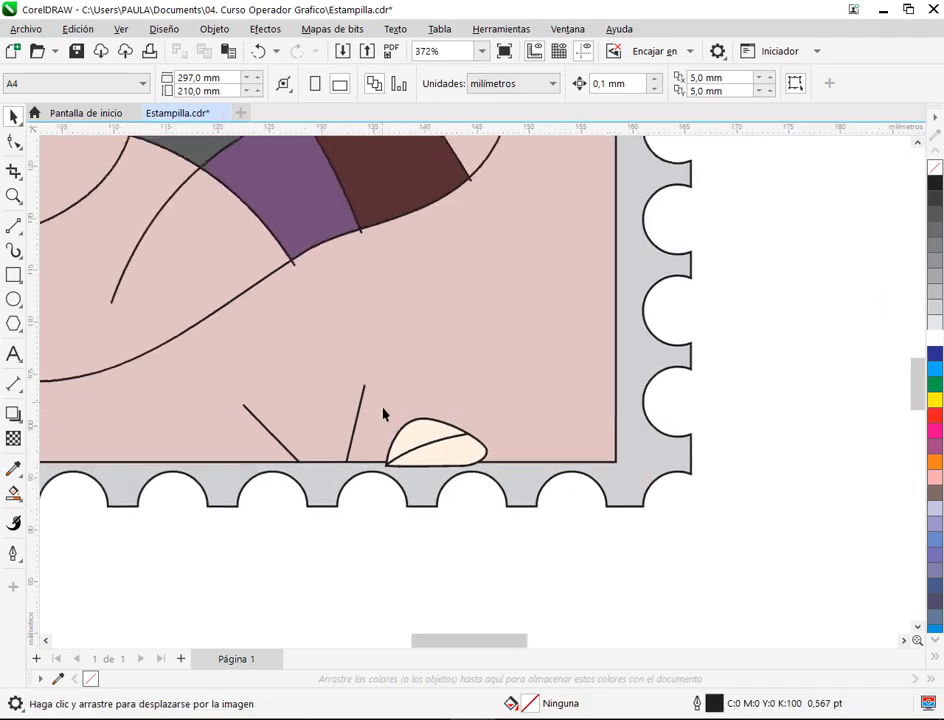
Colour the shape's upper part orange and its lower part purple, sampling both colours from the large figure's patches.
{"action": "left_click", "coordinate": [14, 467]}
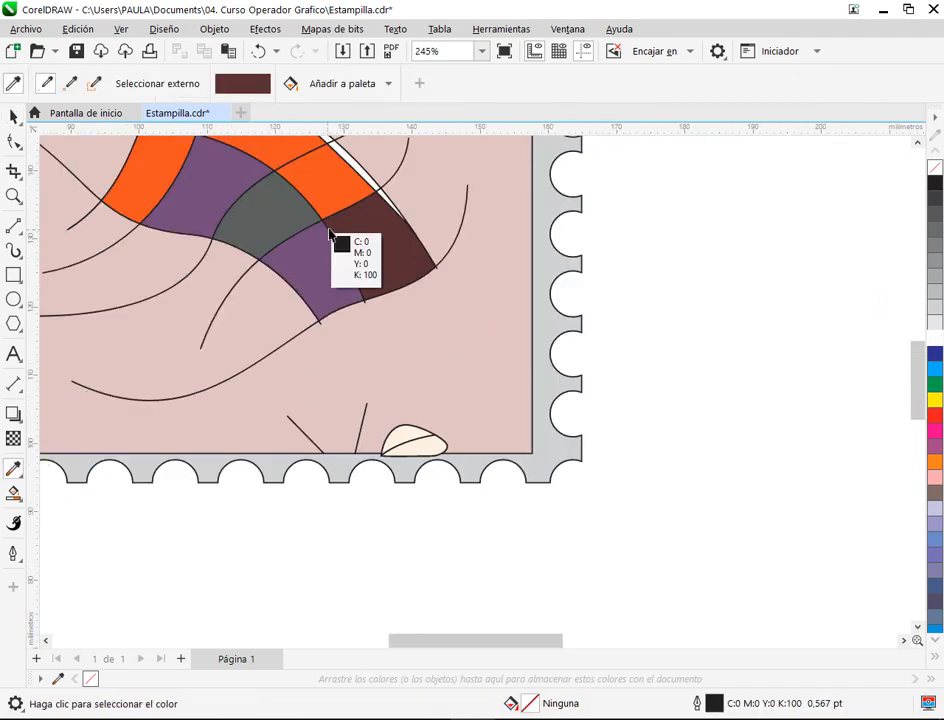
{"action": "left_click", "coordinate": [335, 195]}
{"action": "left_click", "coordinate": [410, 437]}
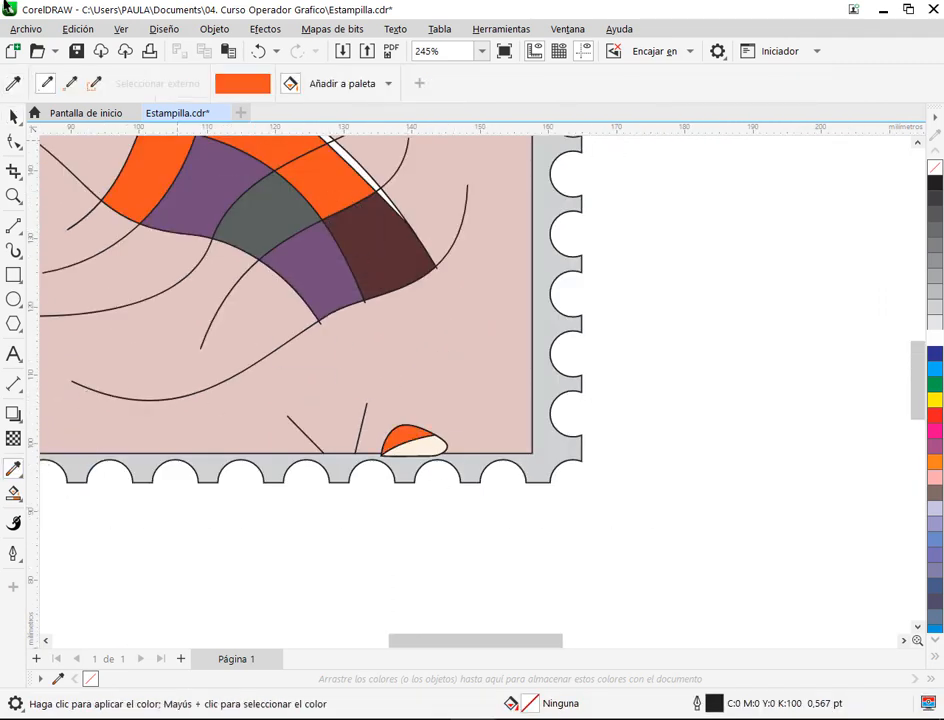
{"action": "left_click", "coordinate": [14, 82]}
{"action": "left_click", "coordinate": [303, 268]}
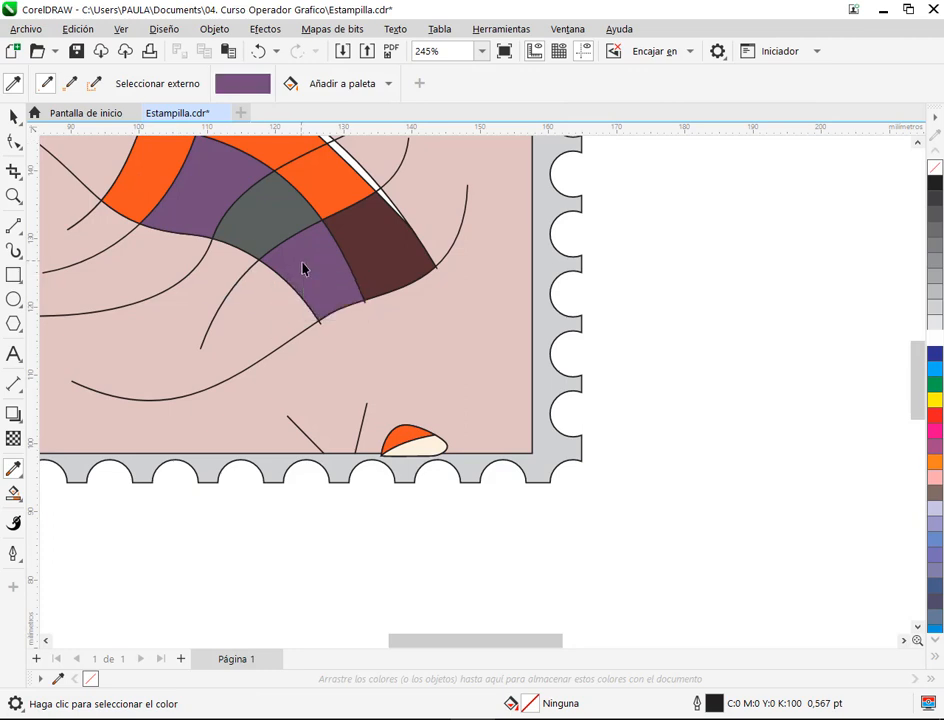
{"action": "left_click", "coordinate": [420, 447]}
{"action": "left_click", "coordinate": [14, 118]}
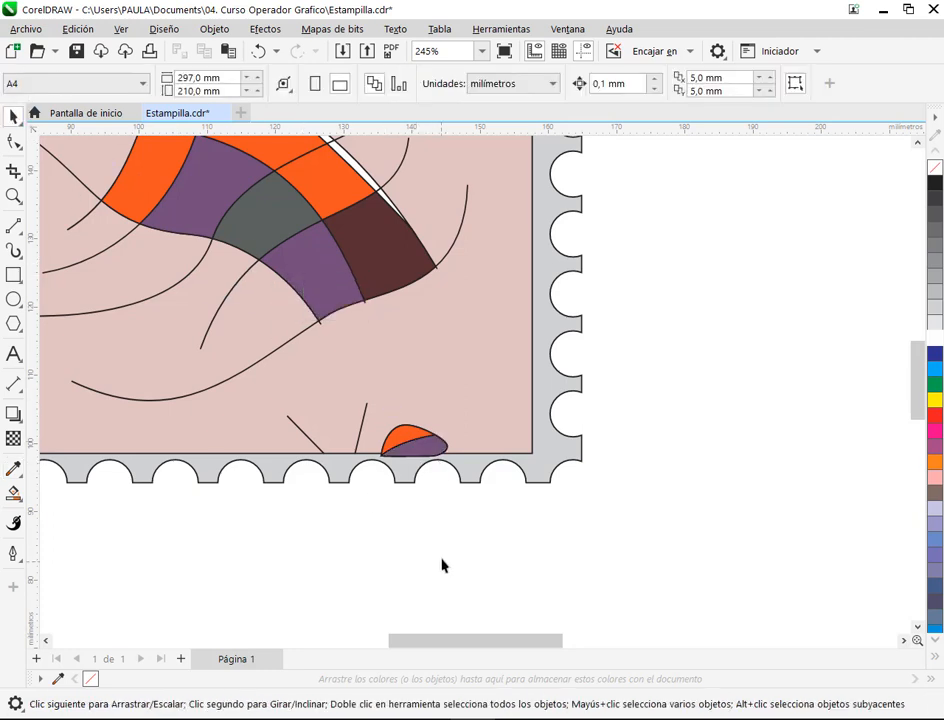
Select all three pieces of the two-part shape and place them inside the pink panel with PowerClip.
{"action": "left_click_drag", "start_coordinate": [487, 420], "coordinate": [487, 420]}
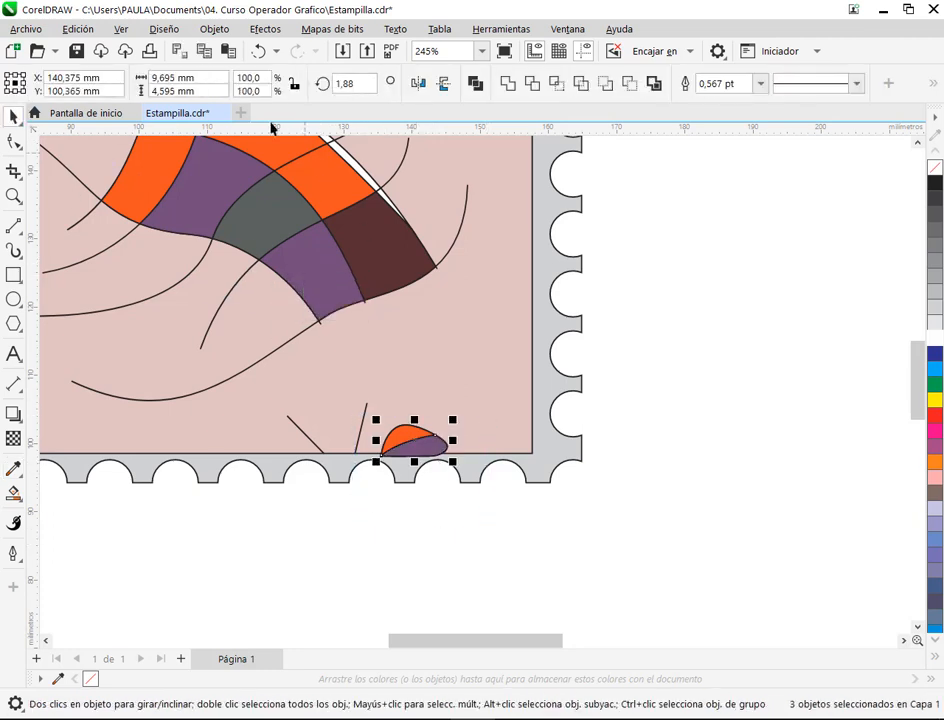
{"action": "left_click", "coordinate": [214, 29]}
{"action": "mouse_move", "coordinate": [253, 93]}
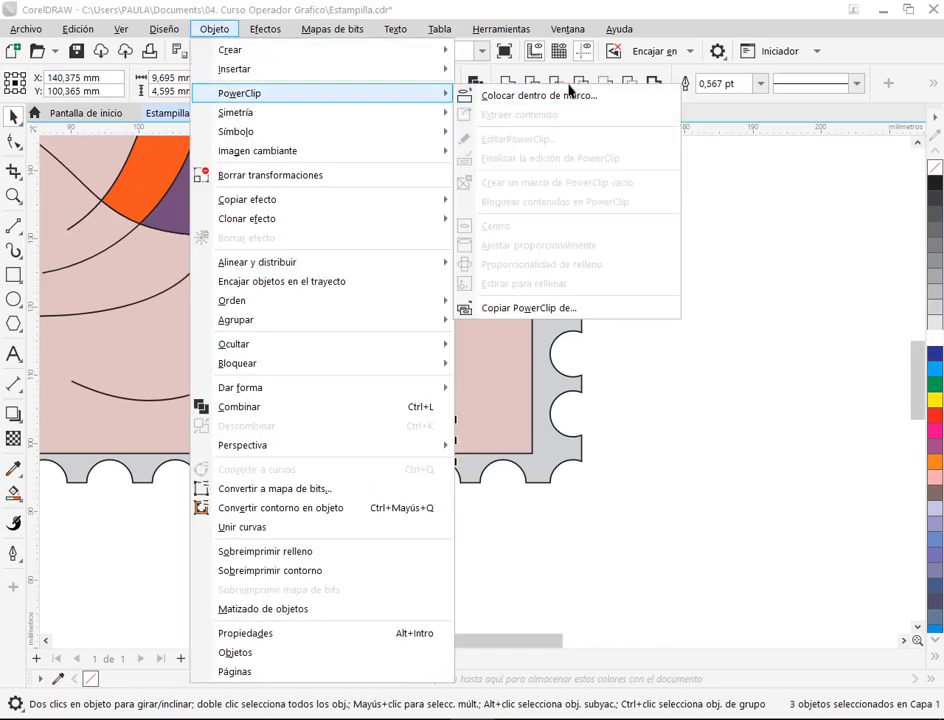
{"action": "left_click", "coordinate": [545, 95]}
{"action": "left_click", "coordinate": [493, 348]}
{"action": "left_click", "coordinate": [712, 474]}
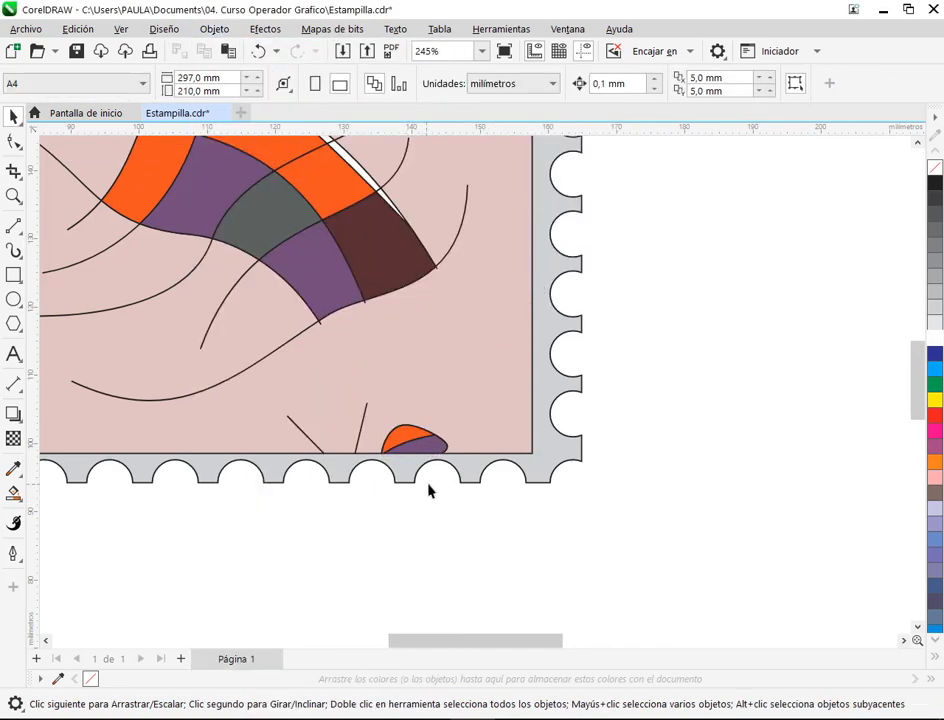
Inspect the clipped shape along the panel's lower edge and undo the PowerClip.
{"action": "scroll", "coordinate": [428, 490], "scroll_direction": "up", "scroll_amount": 5}
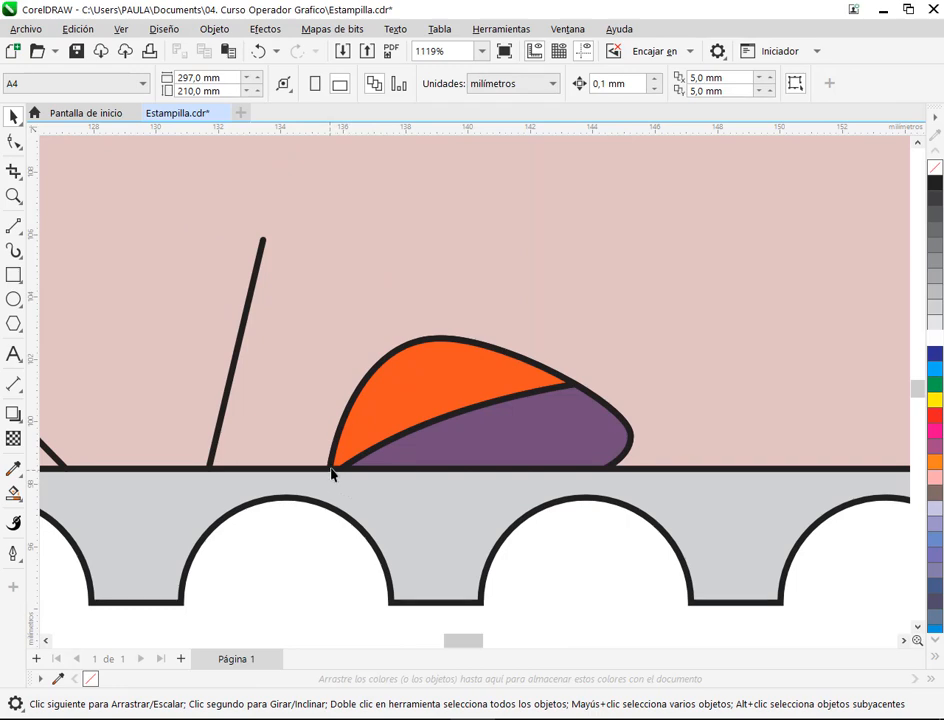
{"action": "scroll", "coordinate": [535, 348], "scroll_direction": "down", "scroll_amount": 6}
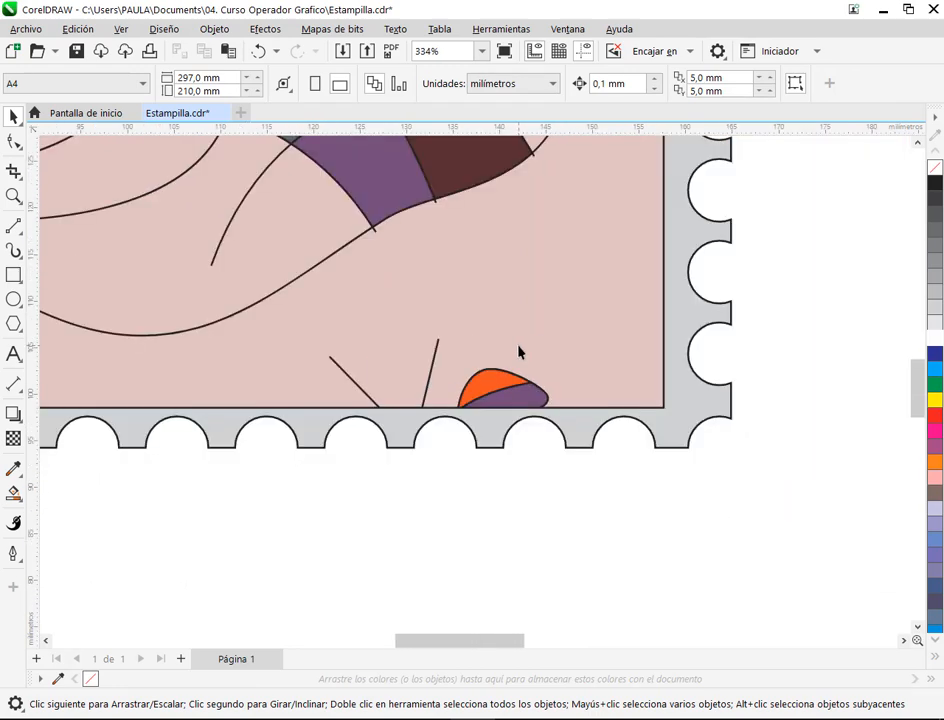
{"action": "scroll", "coordinate": [544, 380], "scroll_direction": "up", "scroll_amount": 3}
{"action": "scroll", "coordinate": [542, 376], "scroll_direction": "up", "scroll_amount": 3}
{"action": "left_click", "coordinate": [459, 405]}
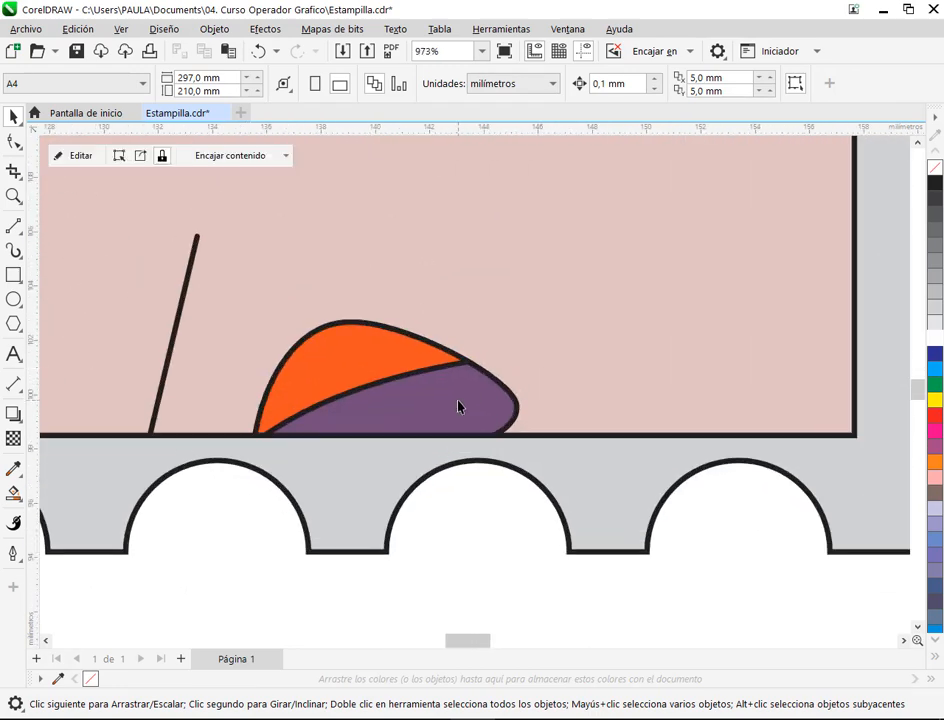
{"action": "left_click", "coordinate": [257, 53]}
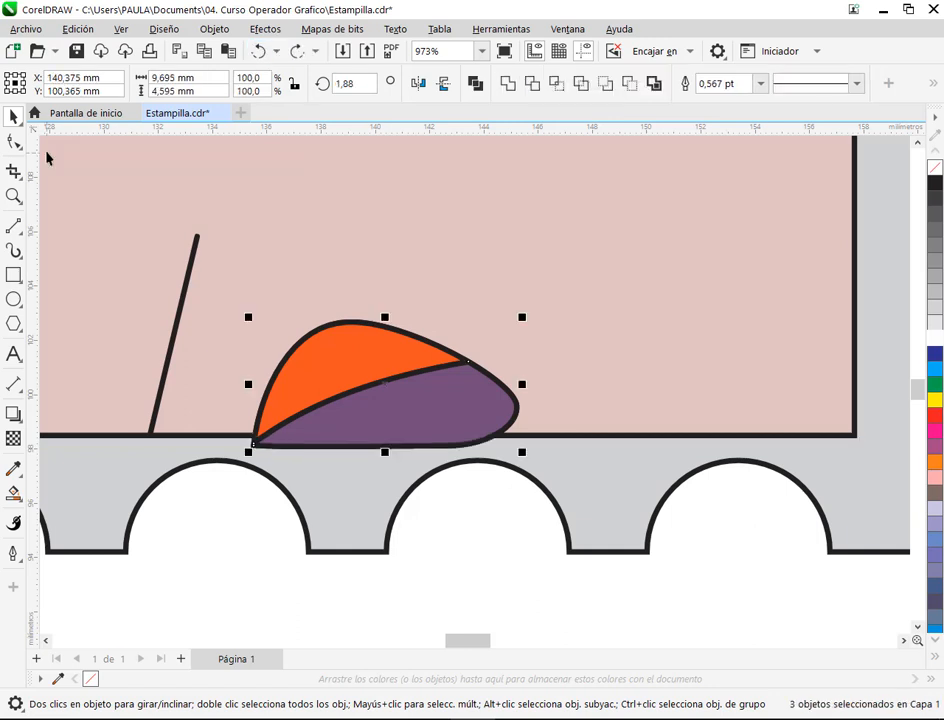
Reshape the purple part's upper-right edge into a fuller, rounder curve with the Shape tool.
{"action": "left_click", "coordinate": [14, 141]}
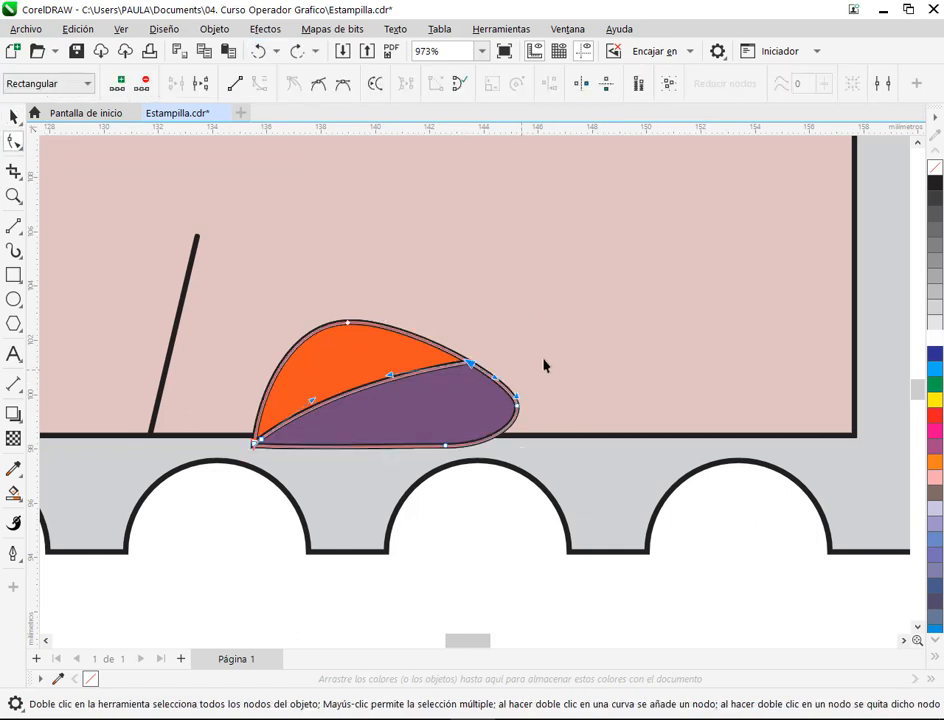
{"action": "left_click", "coordinate": [545, 366]}
{"action": "left_click", "coordinate": [476, 371]}
{"action": "left_click", "coordinate": [476, 372]}
{"action": "scroll", "coordinate": [490, 376], "scroll_direction": "up", "scroll_amount": 1}
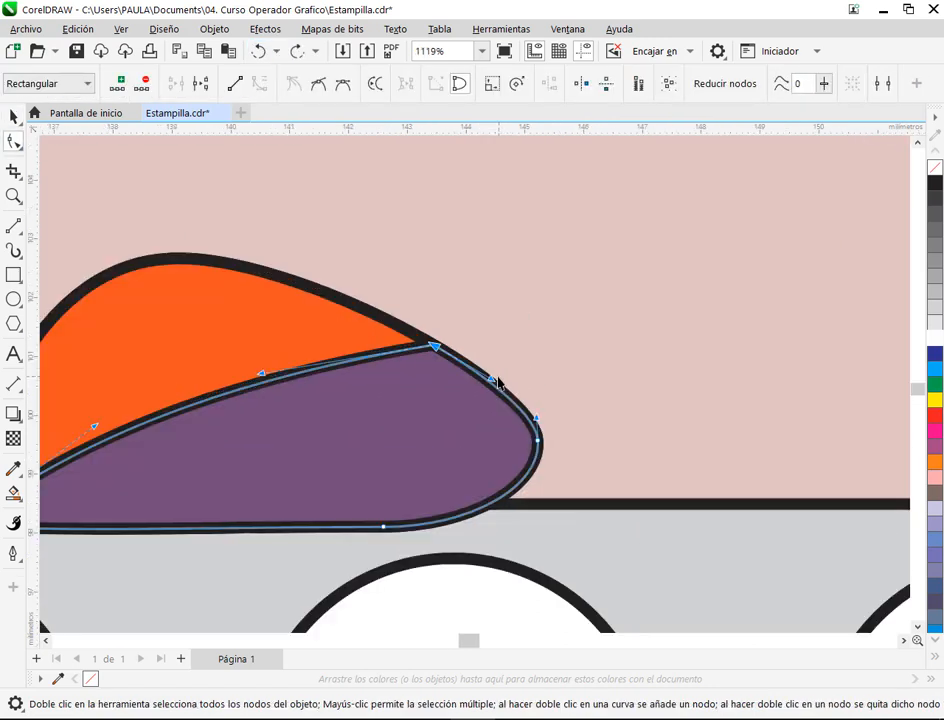
{"action": "left_click_drag", "start_coordinate": [491, 383], "coordinate": [507, 366]}
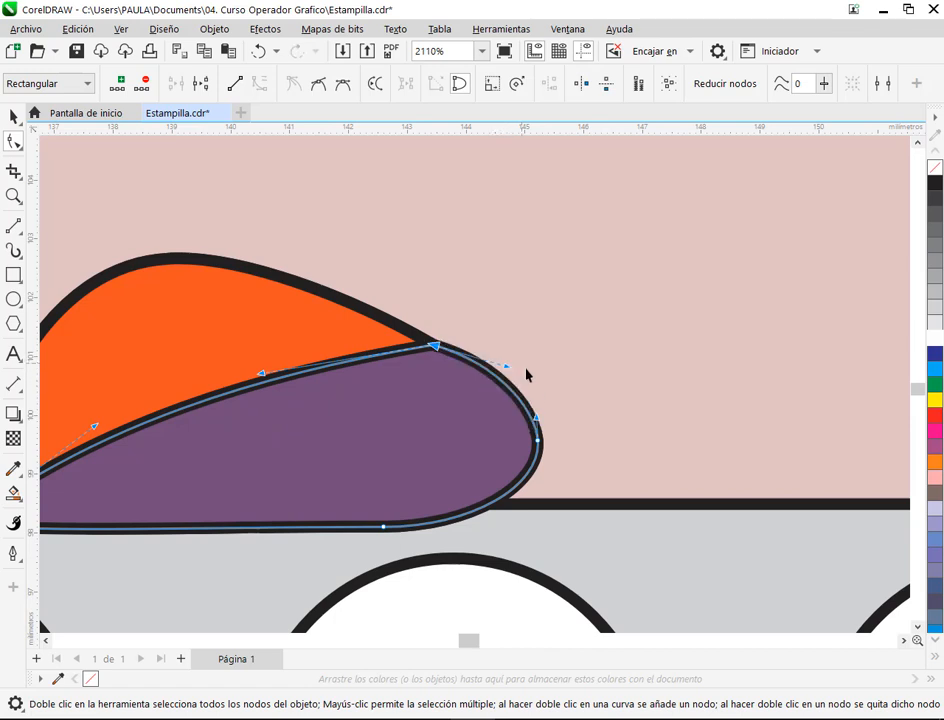
Bend the orange part's upper edge slightly outward so it meets the purple part in a smooth curve.
{"action": "left_click", "coordinate": [411, 338]}
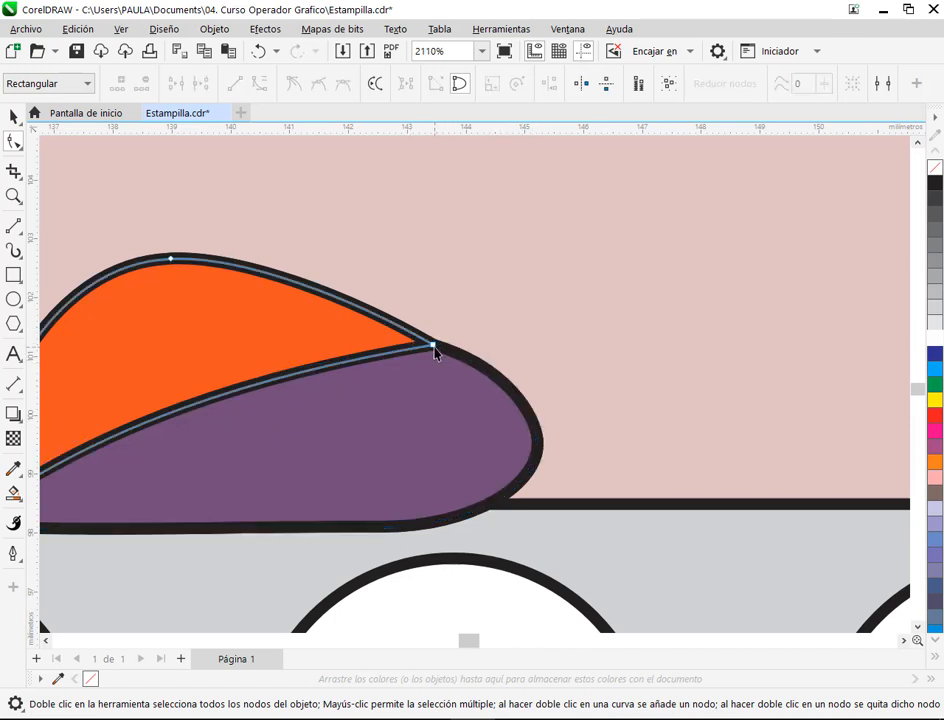
{"action": "left_click", "coordinate": [433, 346]}
{"action": "left_click_drag", "start_coordinate": [372, 300], "coordinate": [383, 299]}
{"action": "left_click", "coordinate": [14, 117]}
{"action": "left_click", "coordinate": [582, 316]}
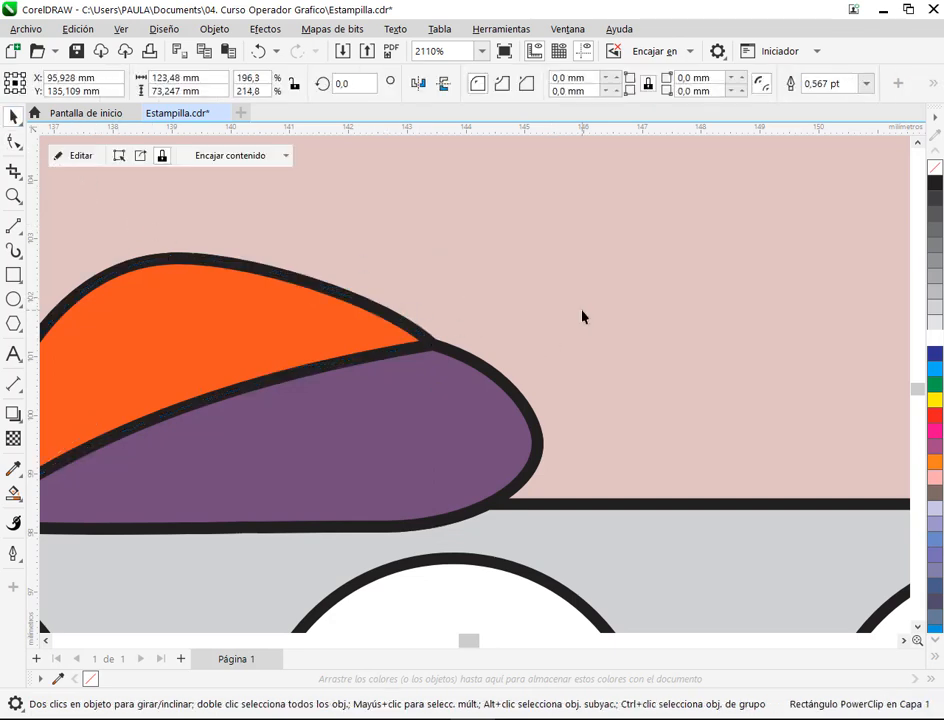
Place all three pieces of the two-part shape inside the pink panel with PowerClip and save the document.
{"action": "scroll", "coordinate": [590, 337], "scroll_direction": "down", "scroll_amount": 3}
{"action": "scroll", "coordinate": [597, 349], "scroll_direction": "down", "scroll_amount": 2}
{"action": "left_click_drag", "start_coordinate": [367, 508], "coordinate": [680, 274]}
{"action": "left_click", "coordinate": [220, 29]}
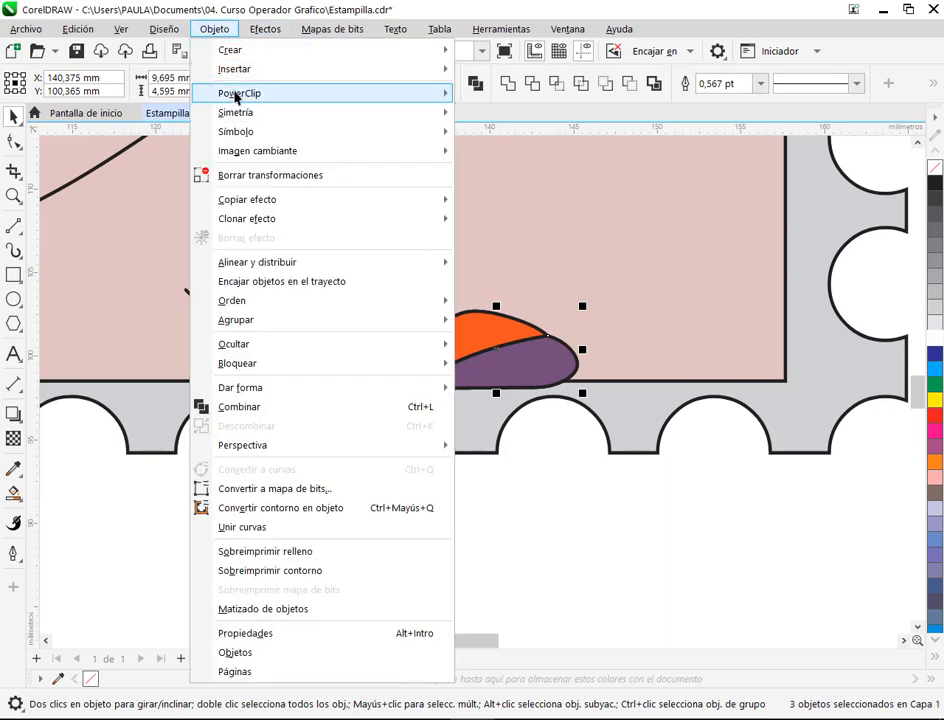
{"action": "mouse_move", "coordinate": [240, 93]}
{"action": "left_click", "coordinate": [520, 96]}
{"action": "left_click", "coordinate": [544, 440]}
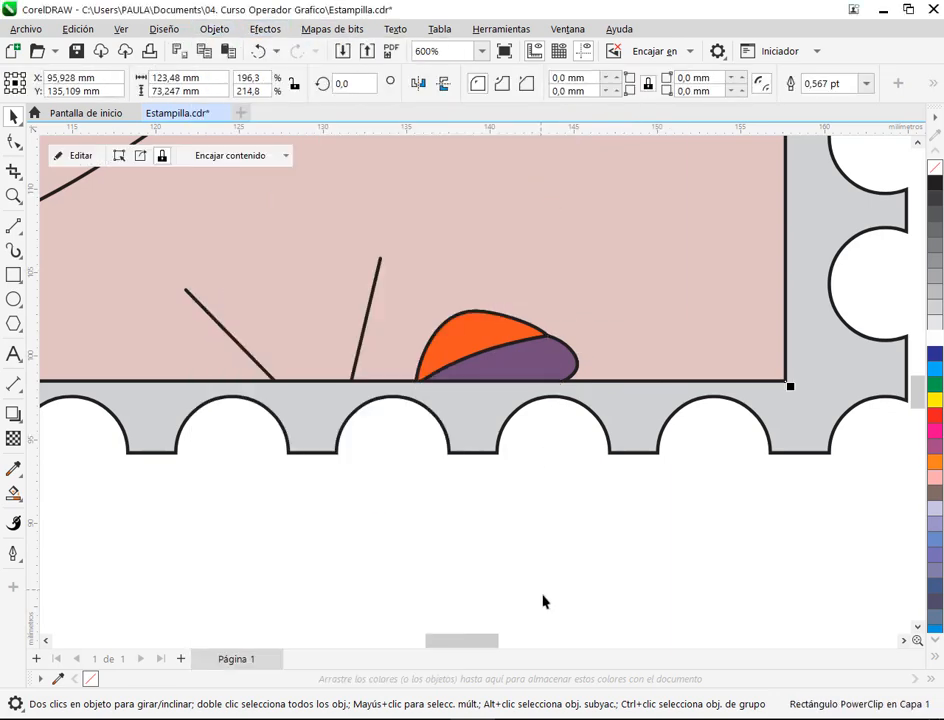
{"action": "left_click", "coordinate": [543, 600]}
{"action": "scroll", "coordinate": [544, 356], "scroll_direction": "down", "scroll_amount": 6}
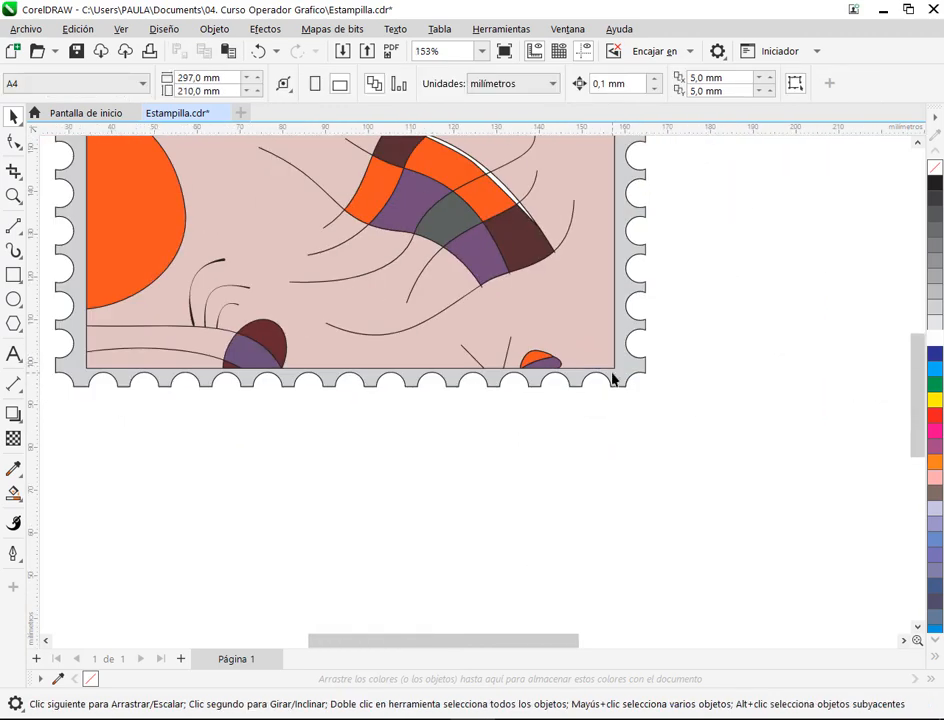
{"action": "left_click", "coordinate": [77, 53]}
Switch to the Google Meet call to check its chat messages, and return to CorelDRAW.
{"action": "left_click_drag", "start_coordinate": [420, 398], "coordinate": [466, 398]}
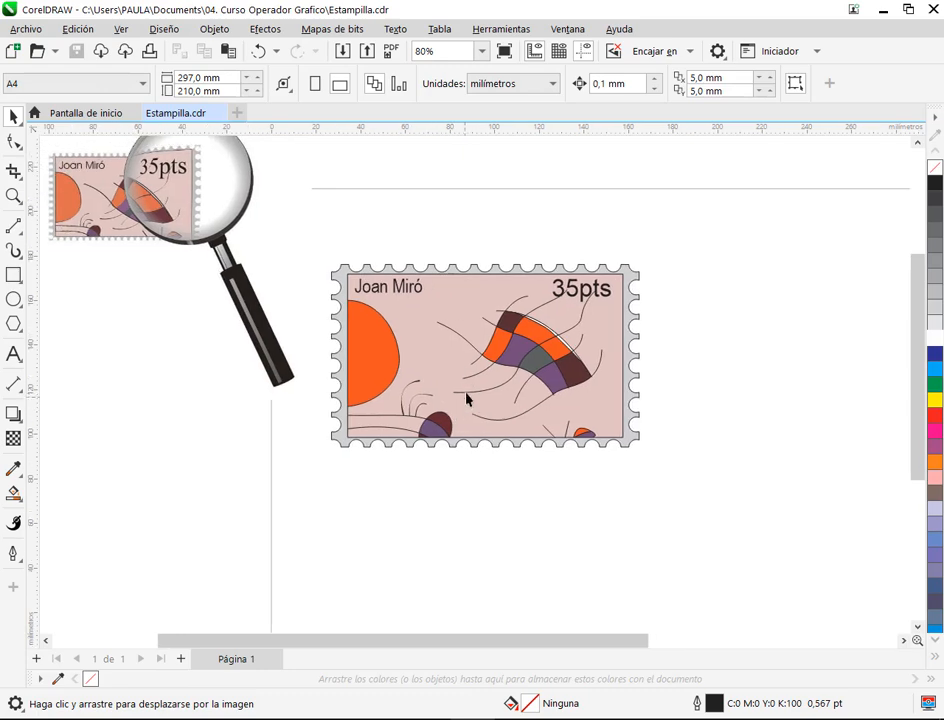
{"action": "left_click", "coordinate": [169, 620]}
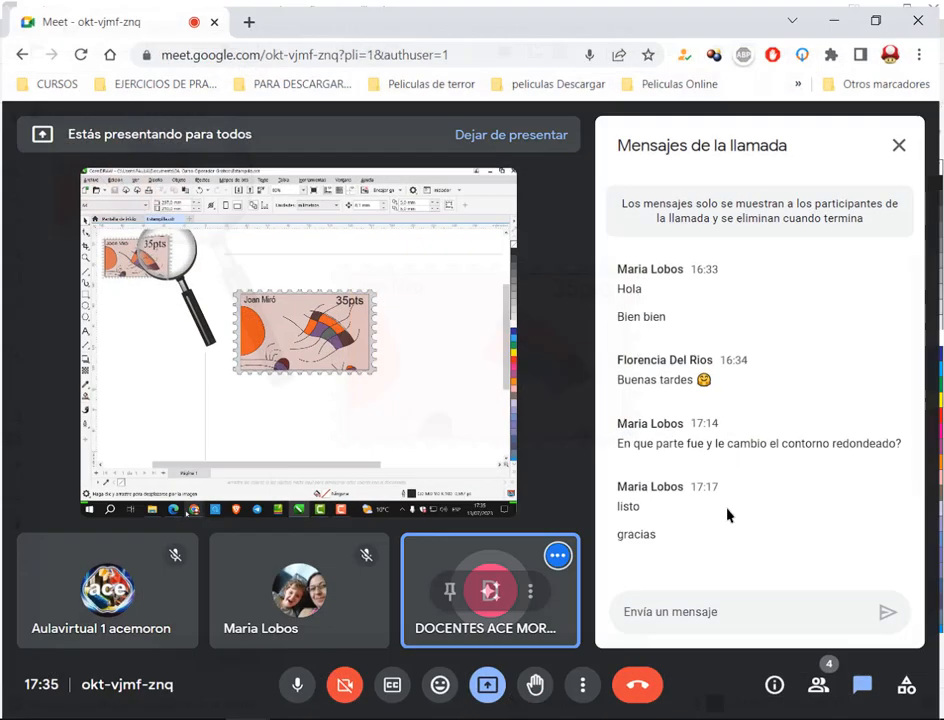
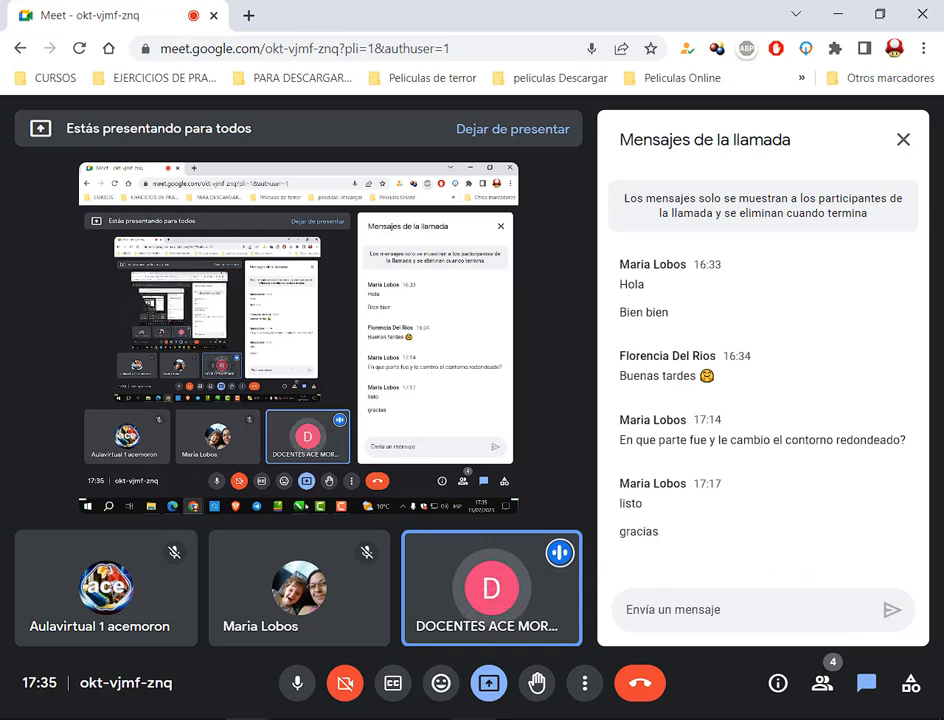
{"action": "left_click", "coordinate": [470, 715]}
Draw a circle about 50 mm in diameter above the stamp and fill it black.
{"action": "scroll", "coordinate": [405, 388], "scroll_direction": "up", "scroll_amount": 2}
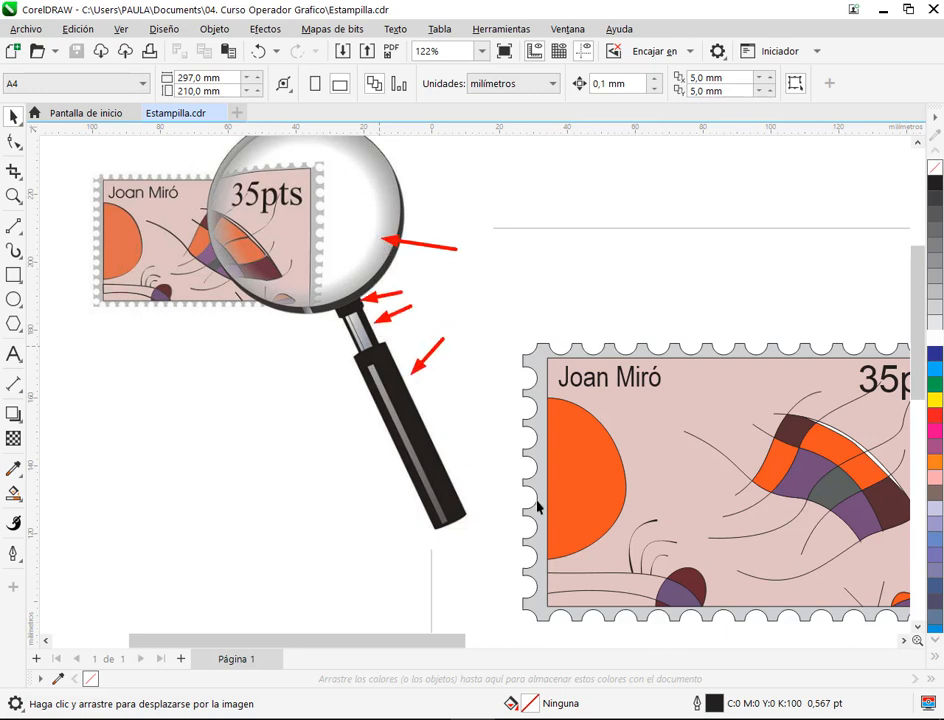
{"action": "mouse_move", "coordinate": [443, 510]}
{"action": "left_mouse_down"}
{"action": "mouse_move", "coordinate": [482, 448]}
{"action": "mouse_move", "coordinate": [550, 501]}
{"action": "left_mouse_up"}
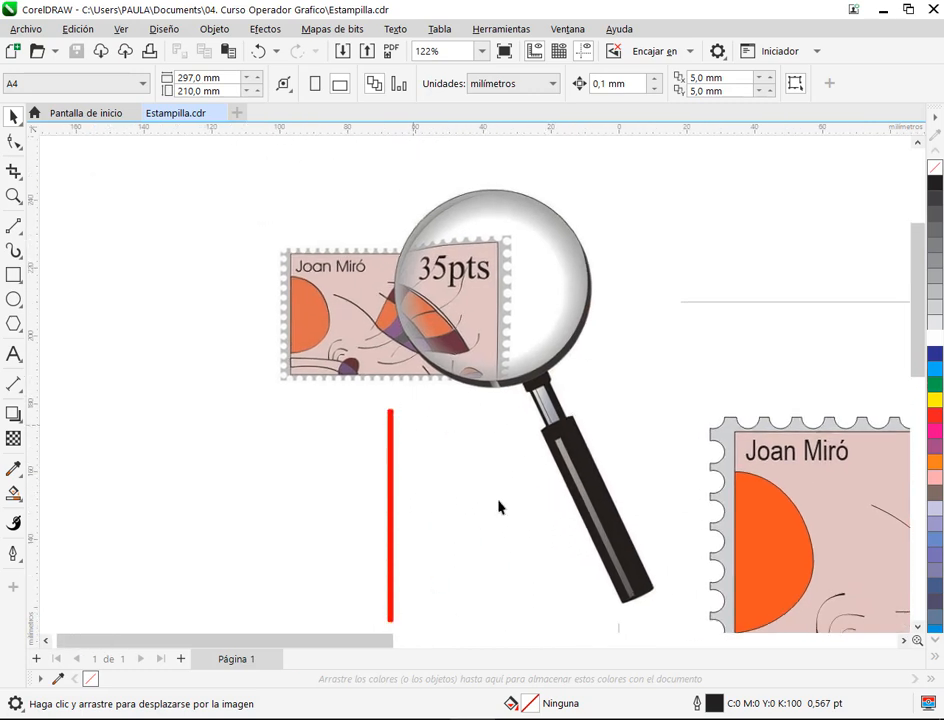
{"action": "left_click_drag", "start_coordinate": [615, 402], "coordinate": [421, 482]}
{"action": "scroll", "coordinate": [340, 380], "scroll_direction": "up", "scroll_amount": 2}
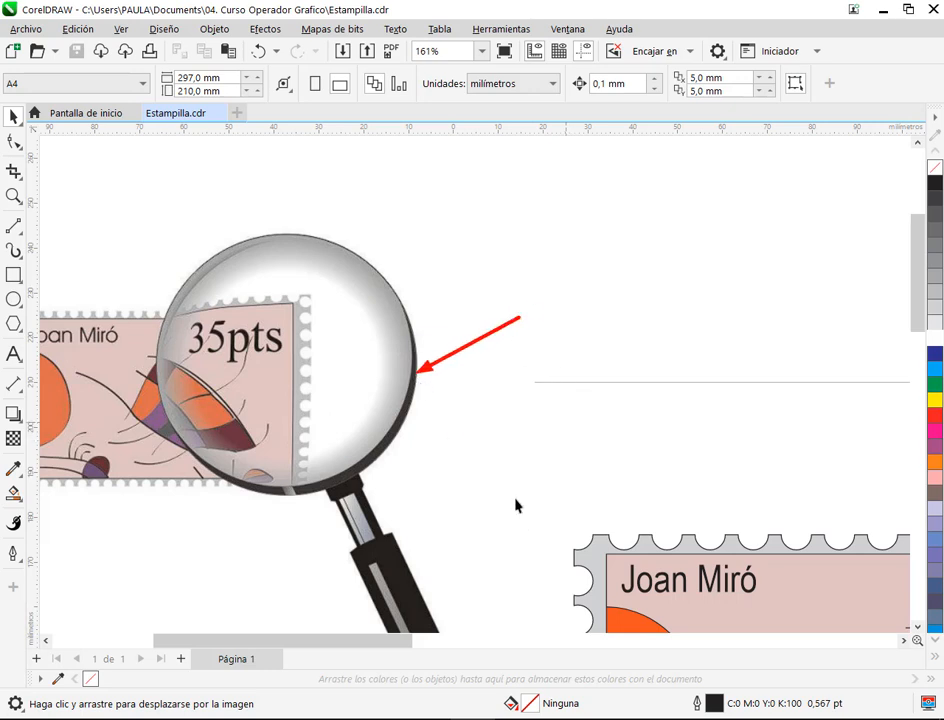
{"action": "left_click", "coordinate": [13, 299]}
{"action": "mouse_move", "coordinate": [480, 247]}
{"action": "left_mouse_down"}
{"action": "mouse_move", "coordinate": [571, 325]}
{"action": "mouse_move", "coordinate": [668, 459]}
{"action": "mouse_move", "coordinate": [706, 474]}
{"action": "left_mouse_up"}
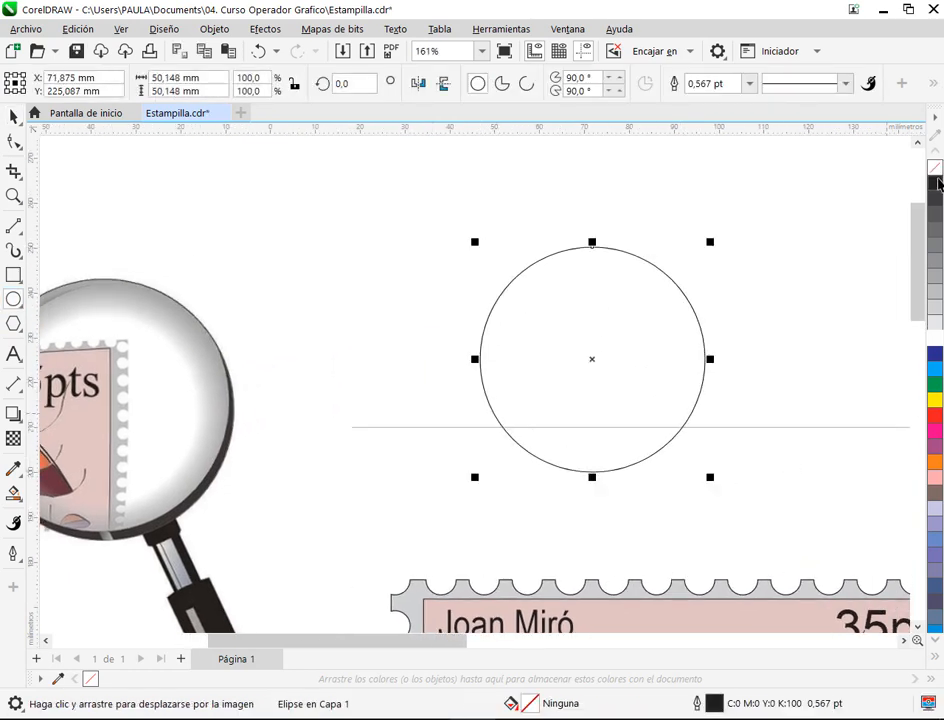
{"action": "left_click", "coordinate": [938, 183]}
Enlarge the black circle to about 56.6 mm to match the reference magnifier's lens, and place it beside the reference.
{"action": "left_click", "coordinate": [8, 117]}
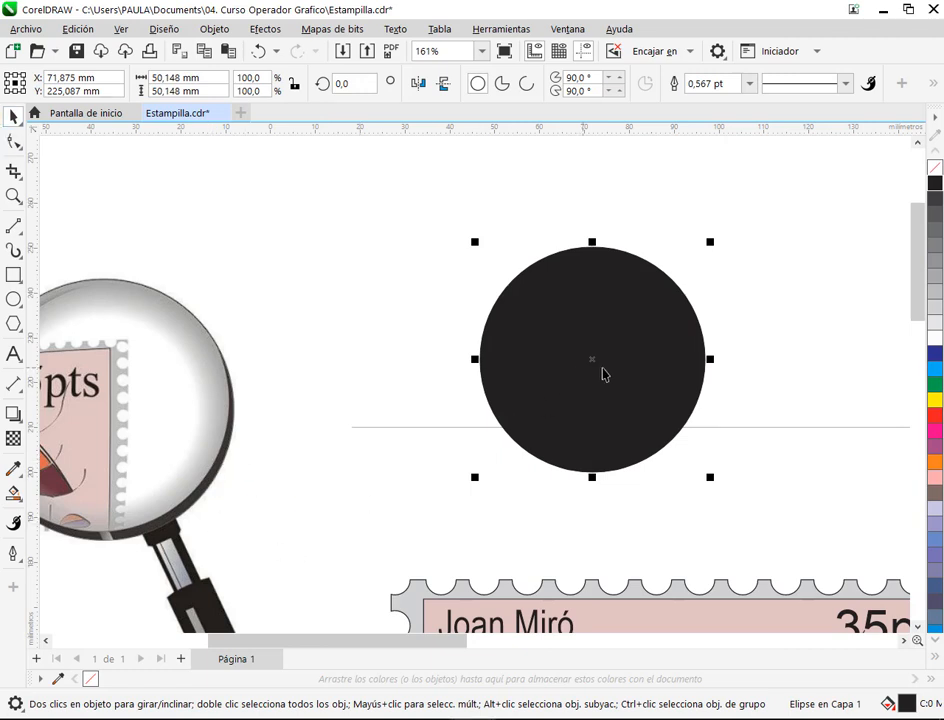
{"action": "left_click_drag", "start_coordinate": [603, 374], "coordinate": [405, 375]}
{"action": "scroll", "coordinate": [407, 382], "scroll_direction": "down", "scroll_amount": 2}
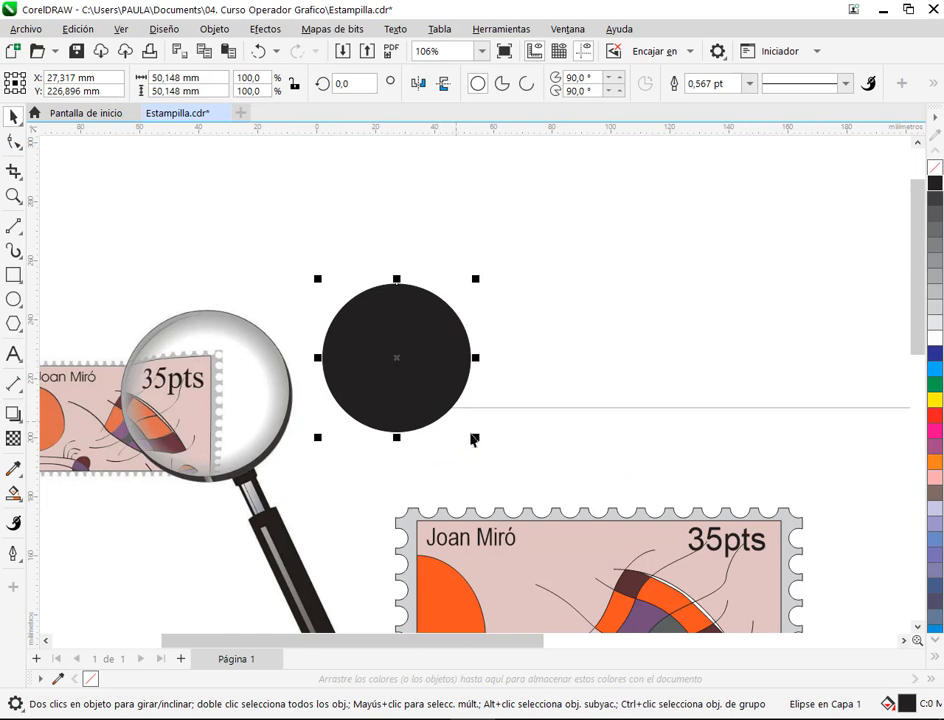
{"action": "left_click_drag", "start_coordinate": [424, 378], "coordinate": [240, 412]}
{"action": "left_click_drag", "start_coordinate": [288, 317], "coordinate": [297, 308]}
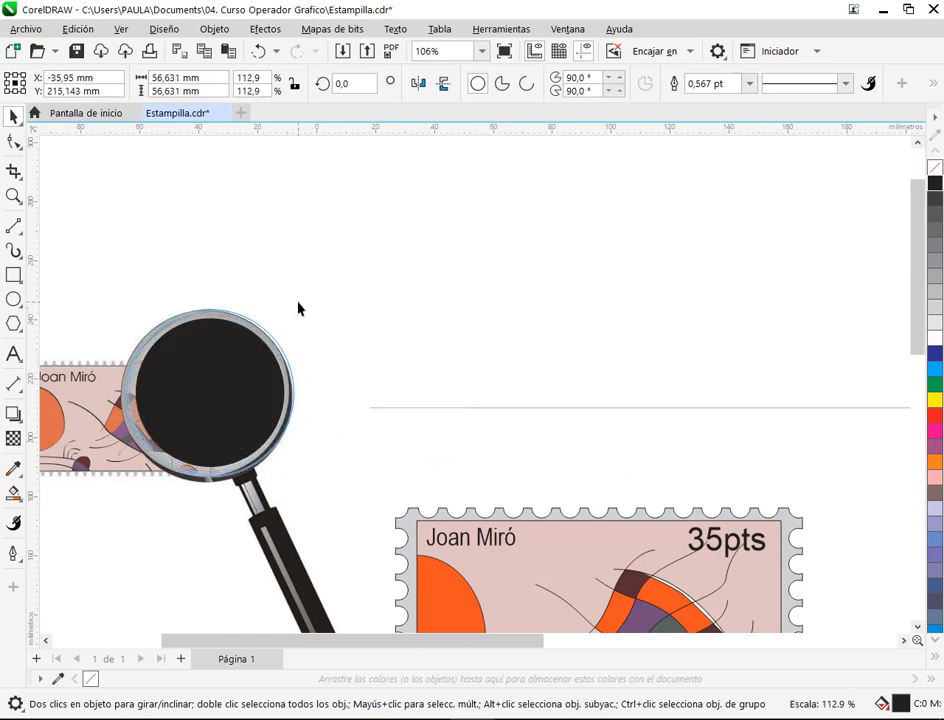
{"action": "left_click_drag", "start_coordinate": [257, 363], "coordinate": [425, 298]}
{"action": "left_click", "coordinate": [530, 300]}
{"action": "left_click_drag", "start_coordinate": [374, 330], "coordinate": [403, 338]}
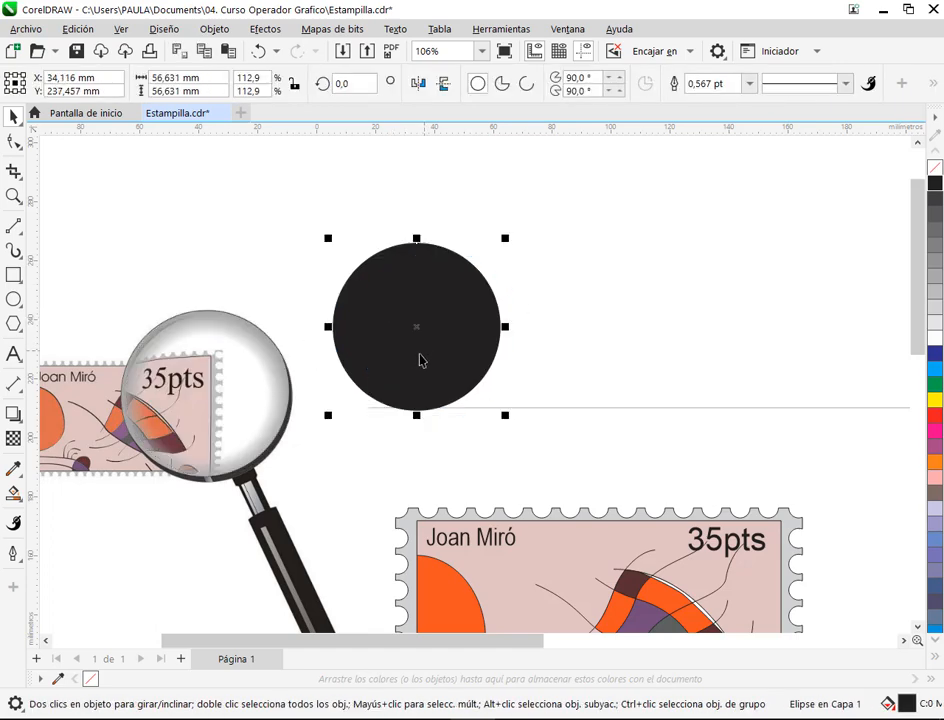
Duplicate the circle in light grey and offset the copy up-left so a black crescent shows beneath it.
{"action": "scroll", "coordinate": [419, 358], "scroll_direction": "up", "scroll_amount": 2}
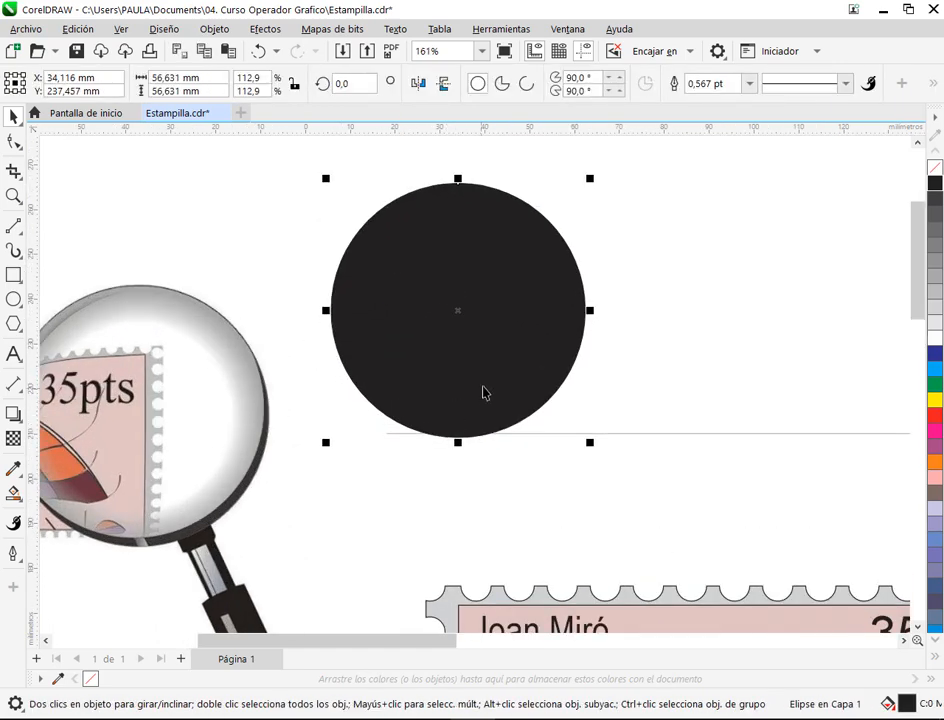
{"action": "left_click", "coordinate": [935, 322]}
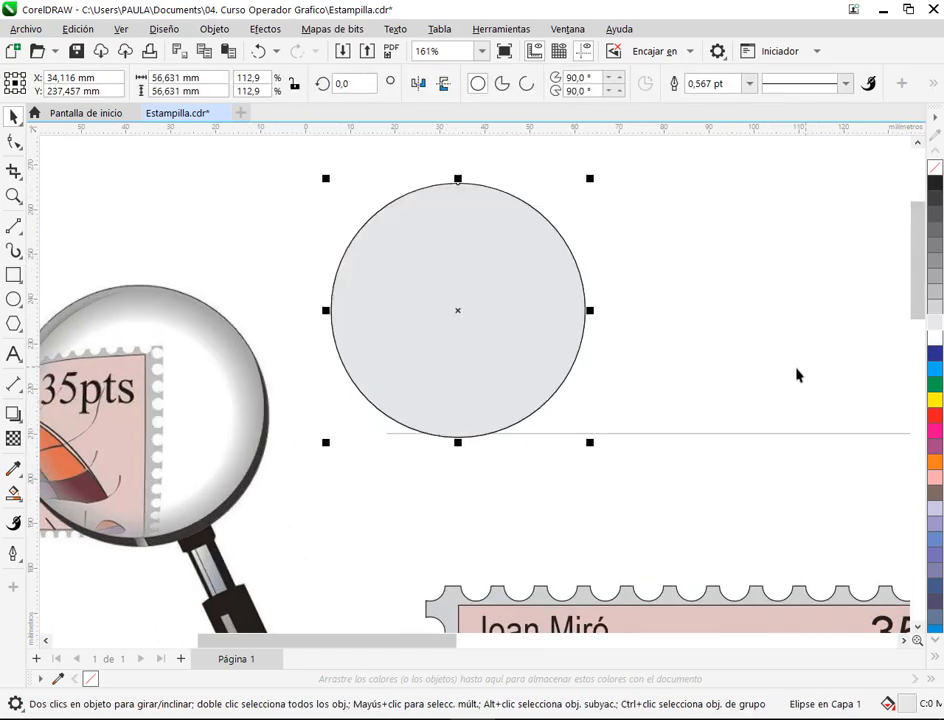
{"action": "left_click", "coordinate": [515, 457]}
{"action": "mouse_move", "coordinate": [509, 400]}
{"action": "left_mouse_down"}
{"action": "mouse_move", "coordinate": [547, 418]}
{"action": "mouse_move", "coordinate": [520, 381]}
{"action": "left_mouse_up"}
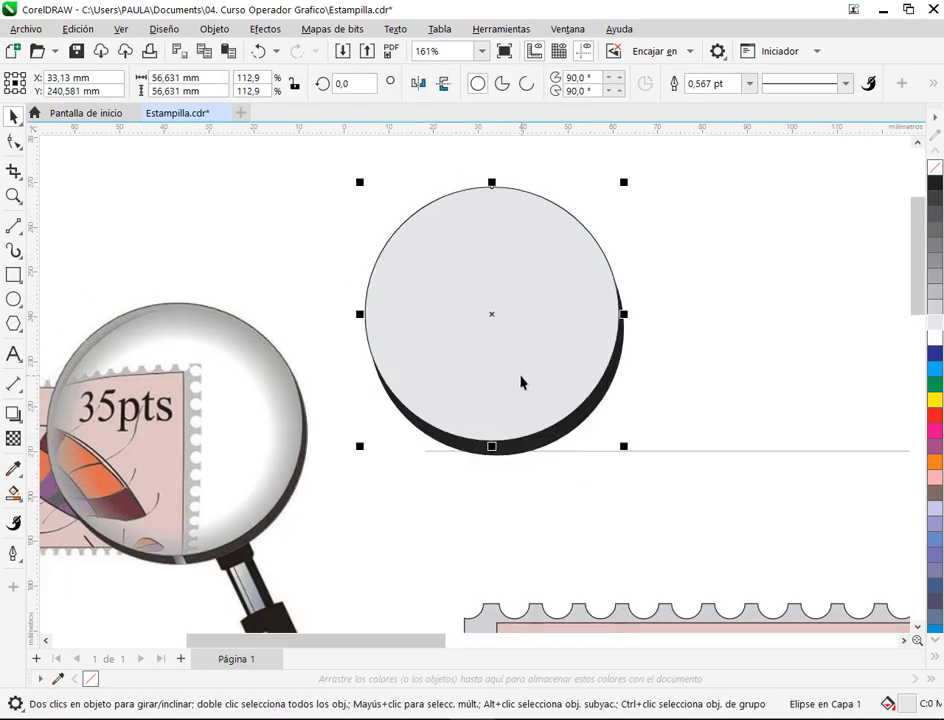
Nudge the light grey circle slightly down and left to refine the black crescent's thickness.
{"action": "left_click", "coordinate": [729, 385]}
{"action": "left_click", "coordinate": [481, 396]}
{"action": "key", "text": "Down"}
{"action": "key", "text": "Down"}
{"action": "key", "text": "Down"}
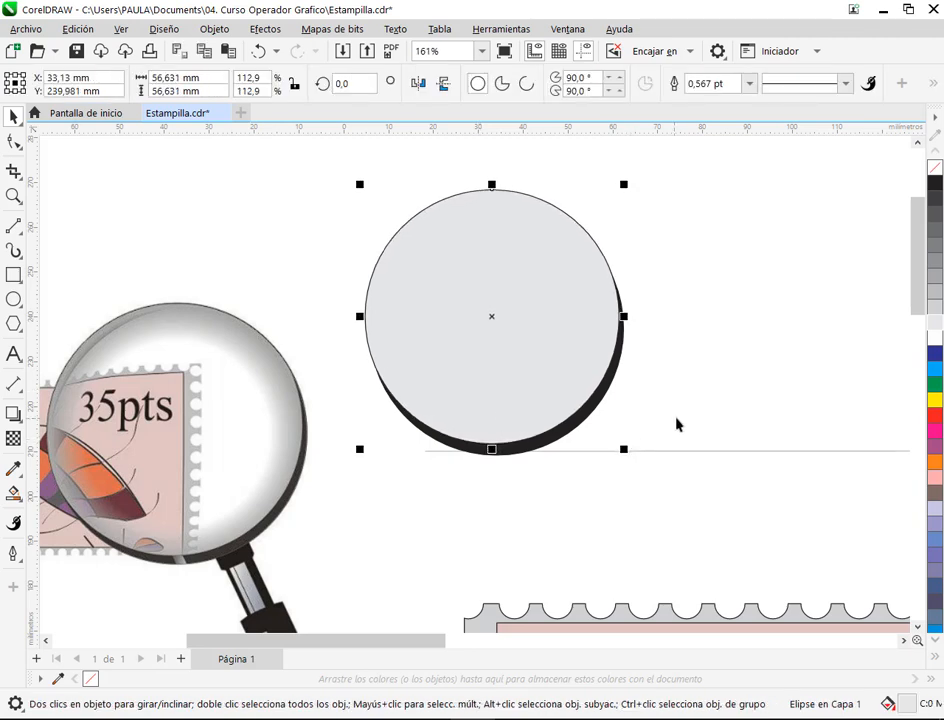
{"action": "key", "text": "Left"}
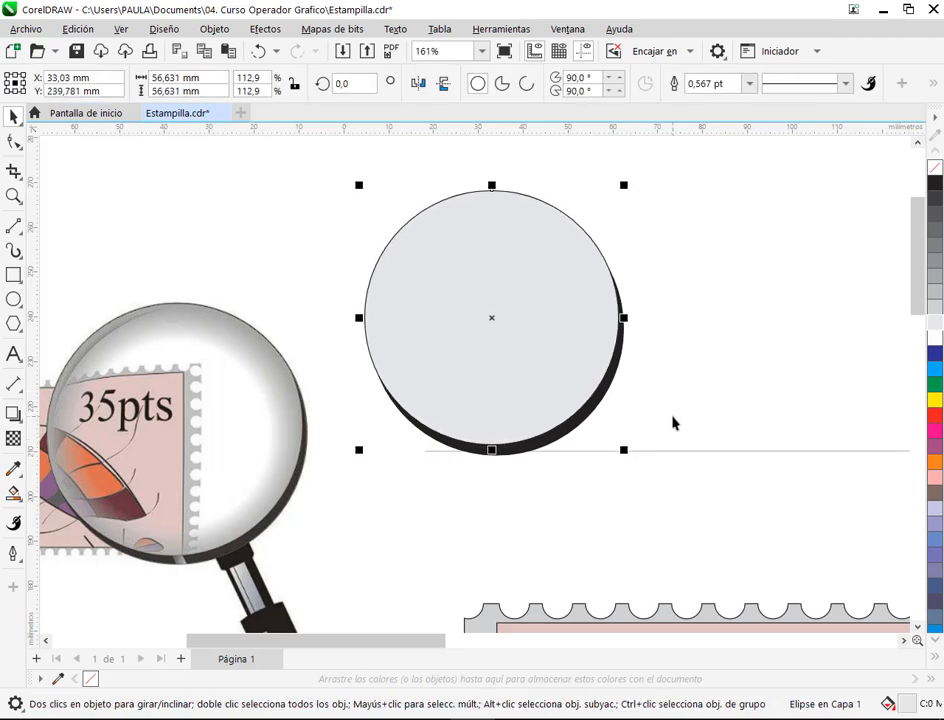
{"action": "left_click", "coordinate": [673, 423]}
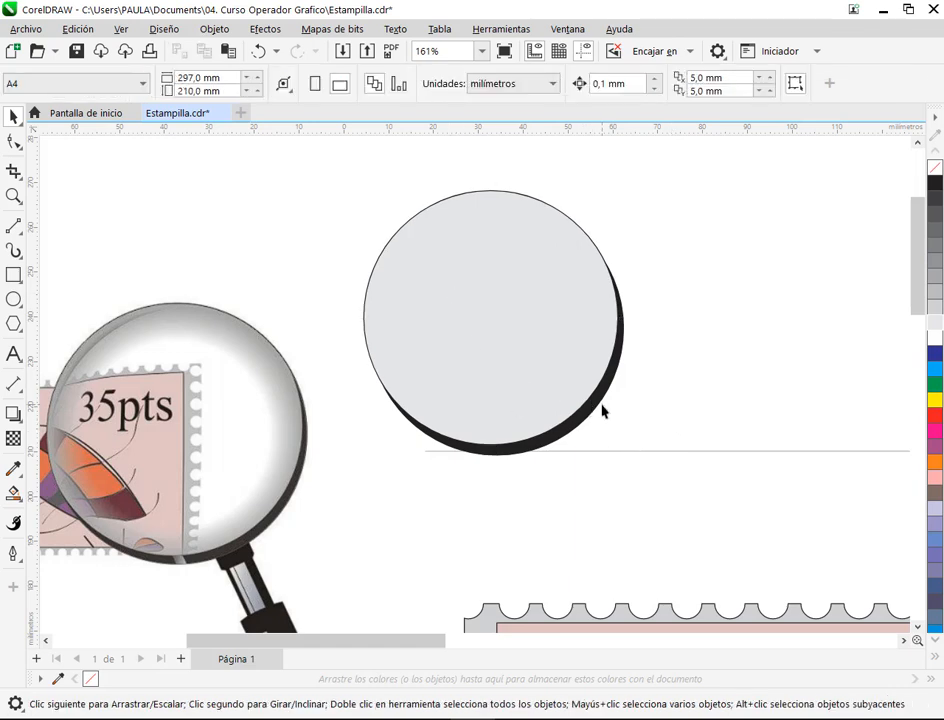
Try cutting the black circle with the light grey one using Back Minus Front, and undo it.
{"action": "left_click", "coordinate": [575, 329]}
{"action": "left_click_drag", "start_coordinate": [691, 165], "coordinate": [308, 498]}
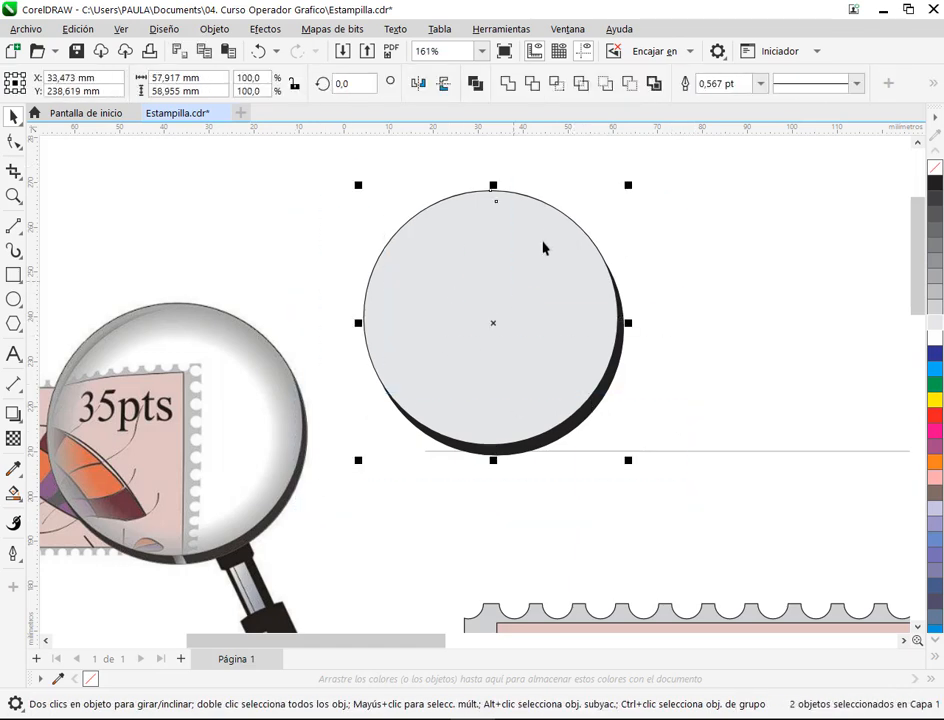
{"action": "left_click", "coordinate": [630, 84]}
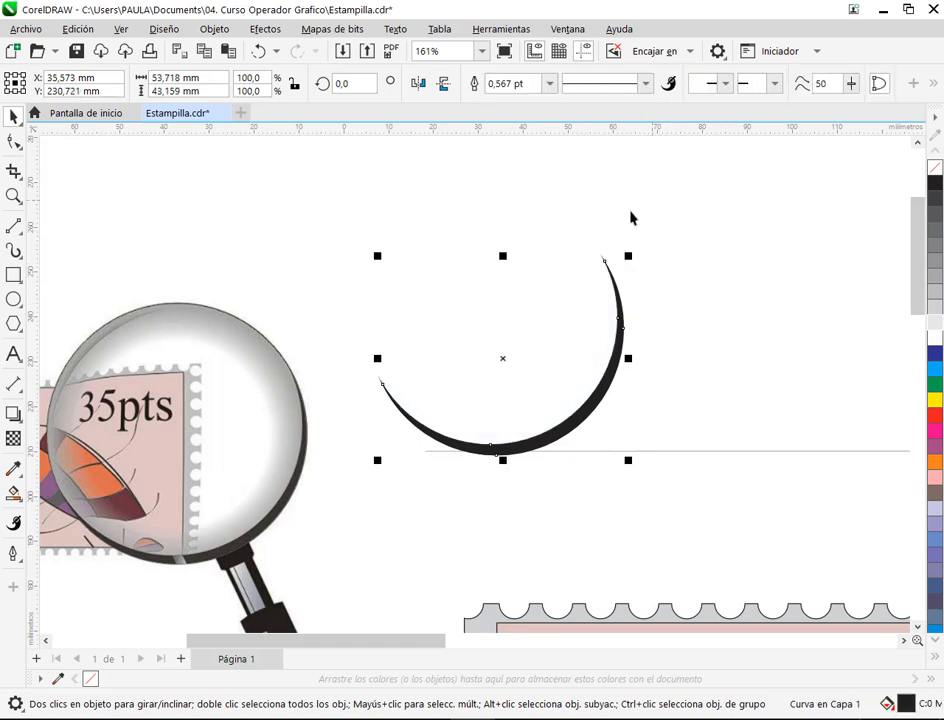
{"action": "key", "text": "ctrl+z"}
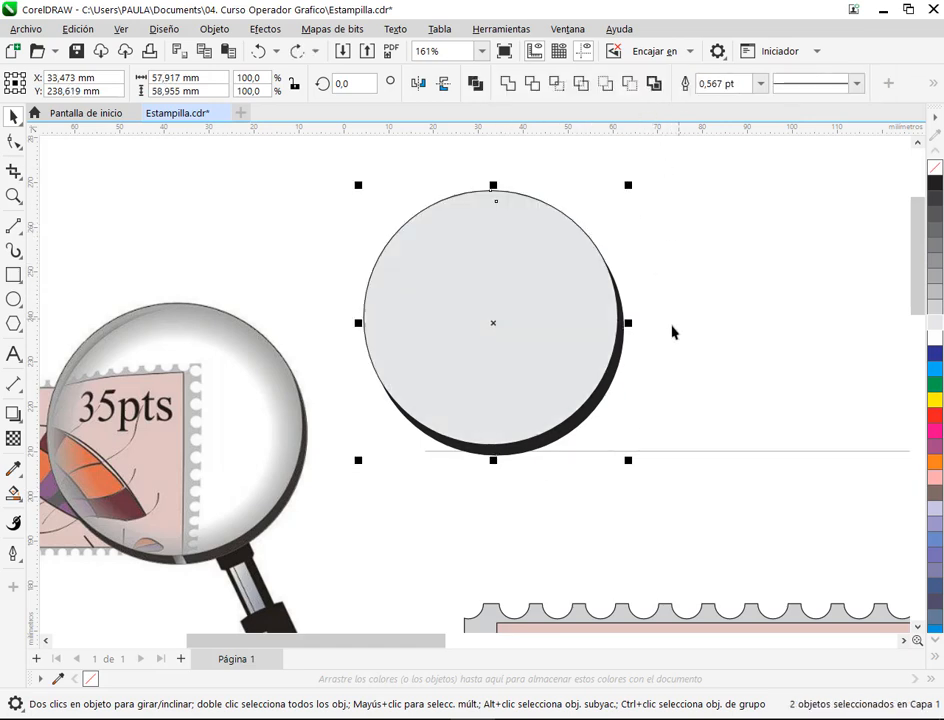
Trim the black circle with the light grey circle into a crescent, keeping the grey circle.
{"action": "left_click", "coordinate": [672, 331]}
{"action": "left_click", "coordinate": [620, 325]}
{"action": "left_click_drag", "start_coordinate": [335, 162], "coordinate": [720, 535]}
{"action": "left_click", "coordinate": [531, 88]}
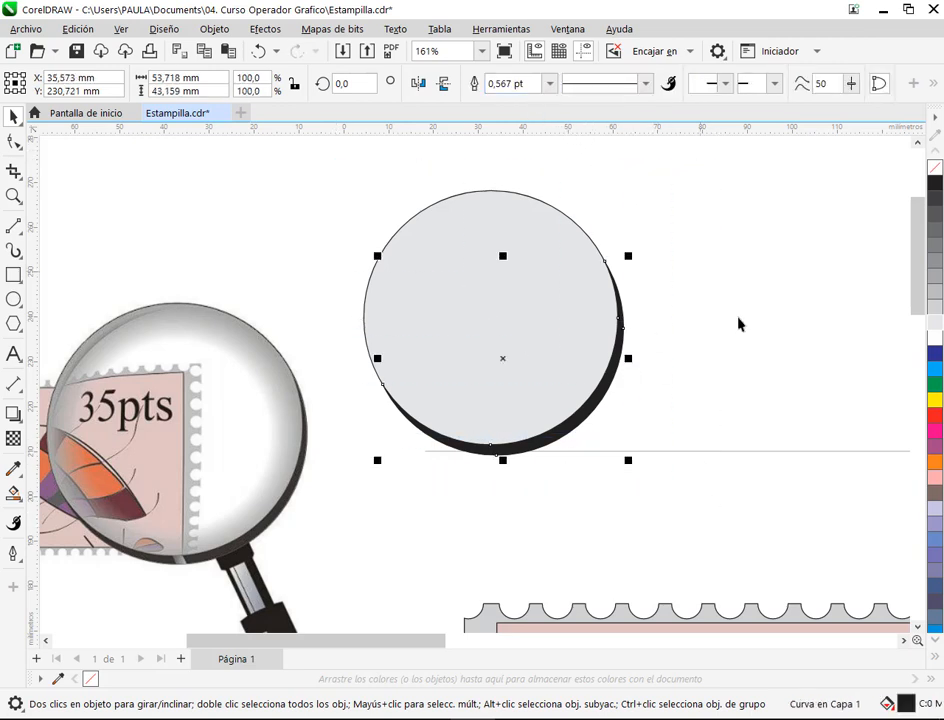
{"action": "left_click", "coordinate": [632, 337]}
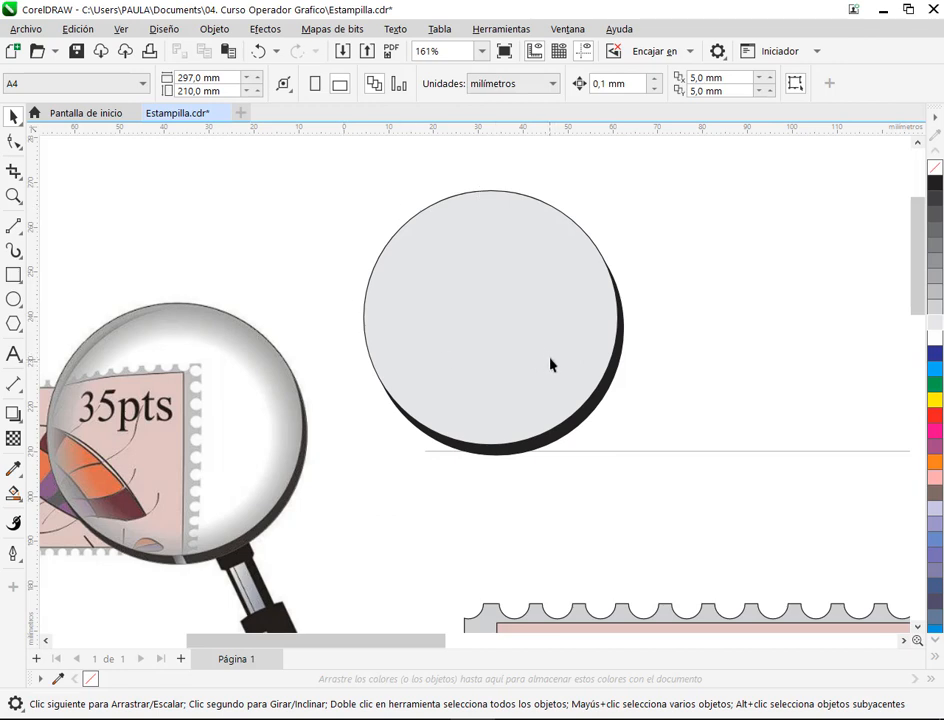
Move the light grey circle aside to check the trimmed black crescent, and undo the move.
{"action": "left_click_drag", "start_coordinate": [550, 365], "coordinate": [309, 327]}
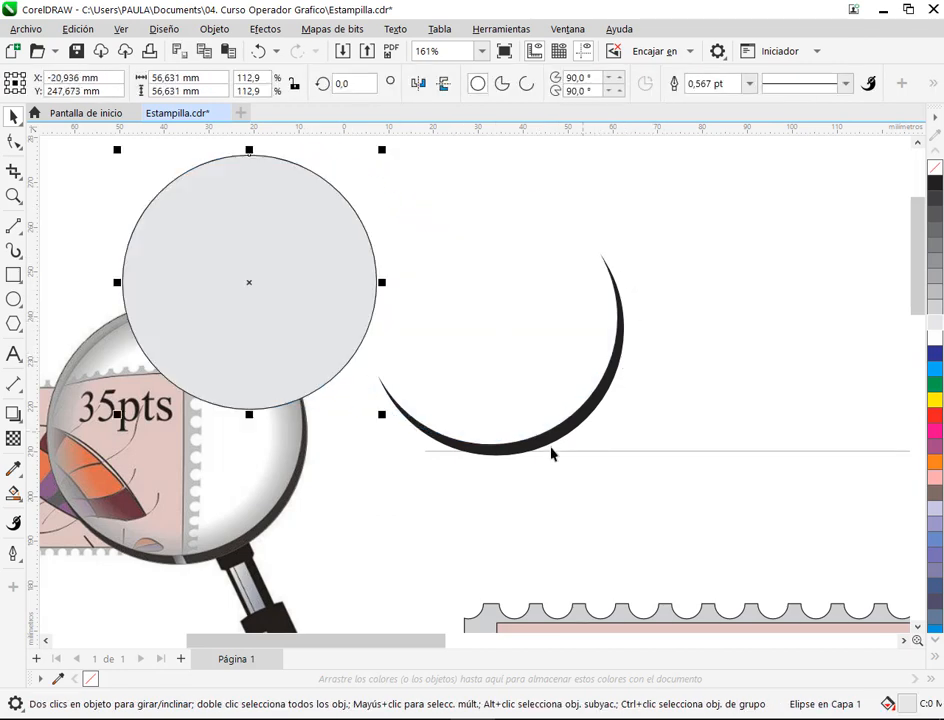
{"action": "key", "text": "ctrl+z"}
{"action": "key", "text": "Escape"}
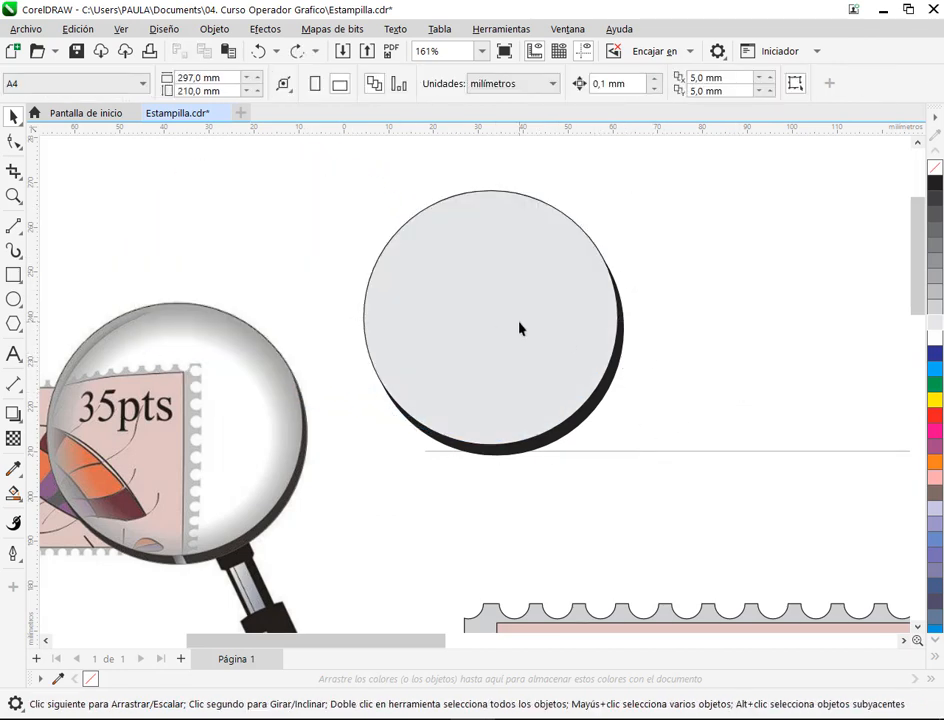
Try a Fisheye lens effect at a 100% rate on the light grey circle, and undo it.
{"action": "left_click", "coordinate": [519, 328]}
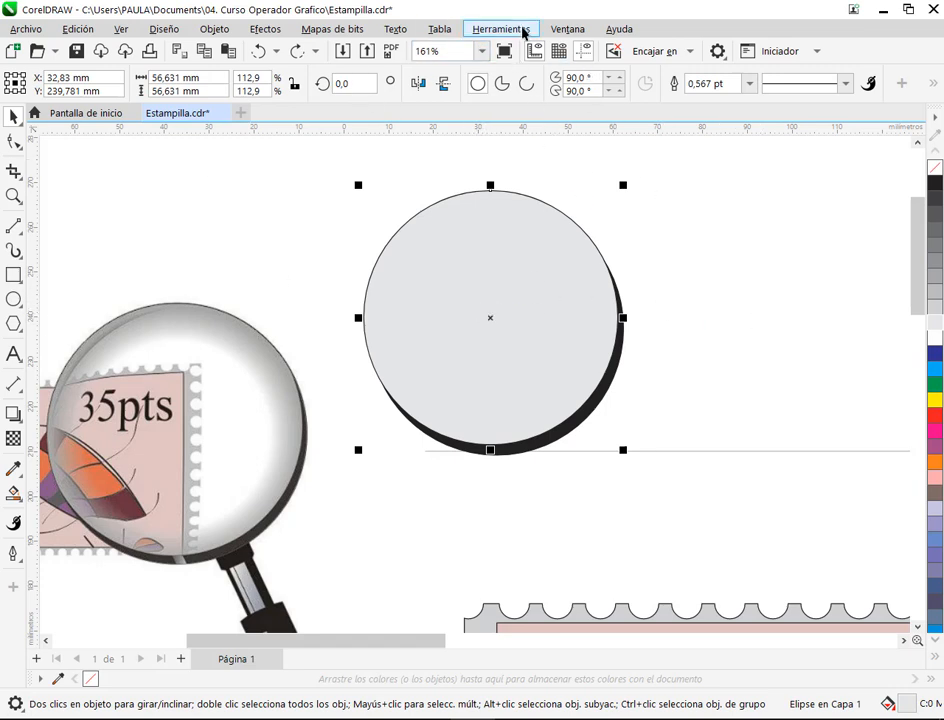
{"action": "left_click", "coordinate": [265, 29]}
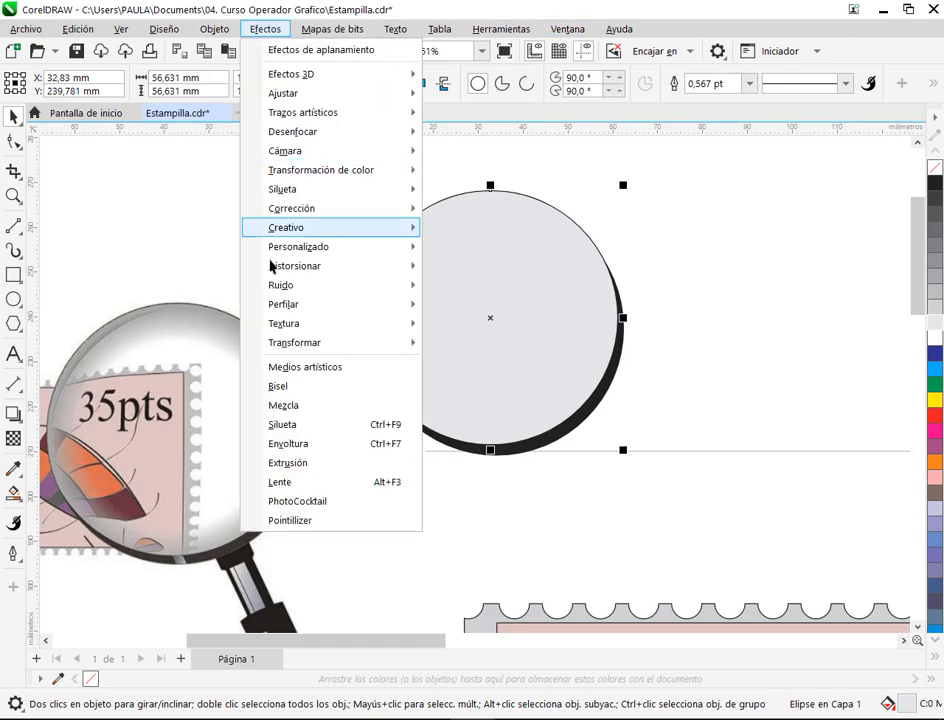
{"action": "left_click", "coordinate": [311, 484]}
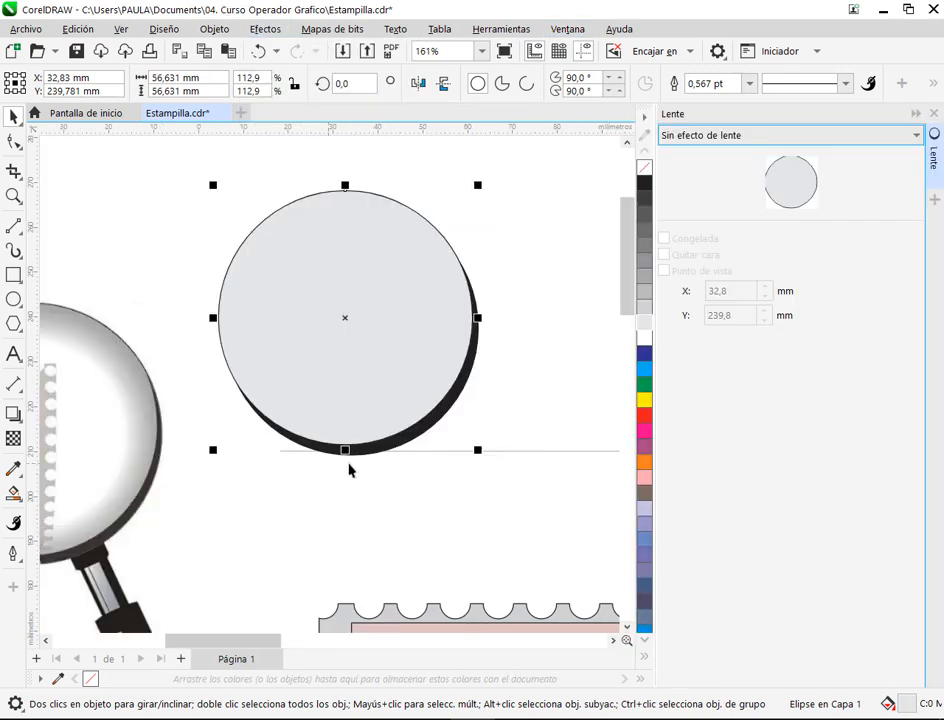
{"action": "left_click", "coordinate": [868, 136]}
{"action": "left_click", "coordinate": [718, 242]}
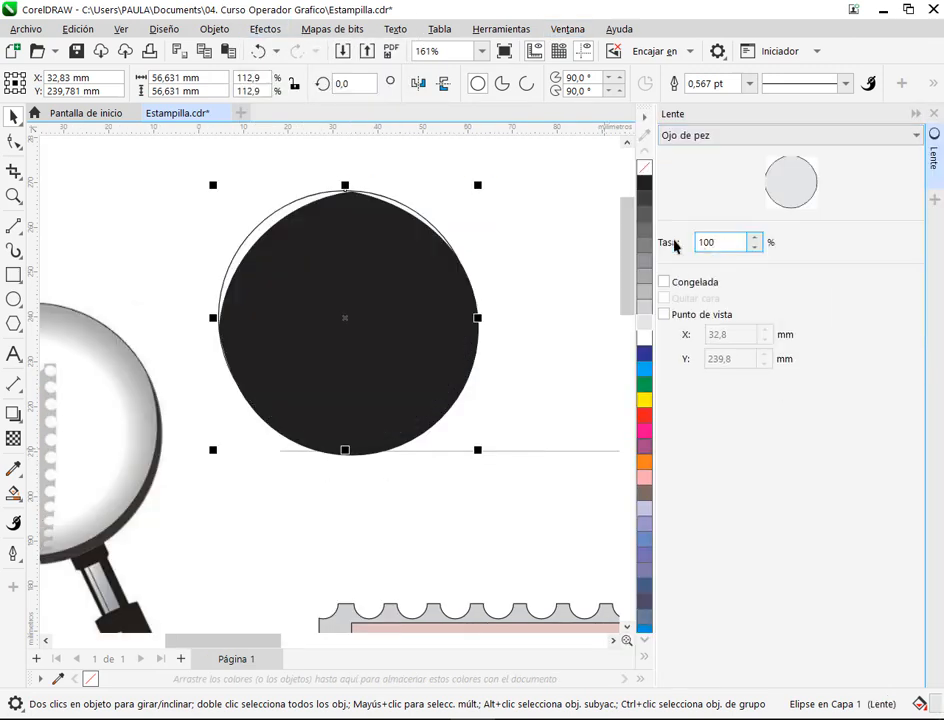
{"action": "left_click_drag", "start_coordinate": [412, 387], "coordinate": [478, 388]}
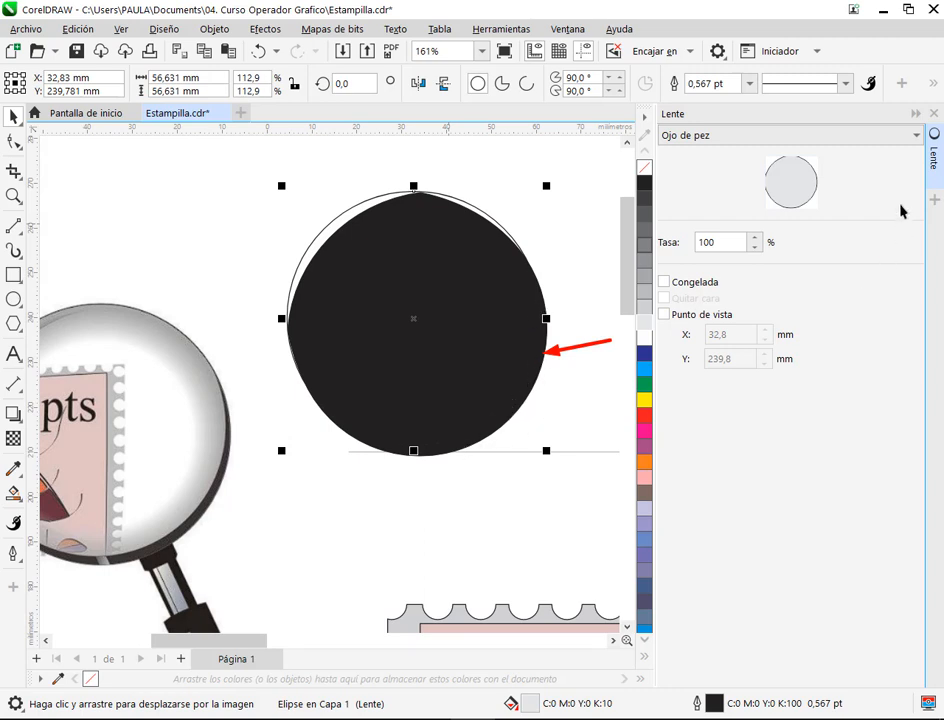
{"action": "left_click", "coordinate": [916, 114]}
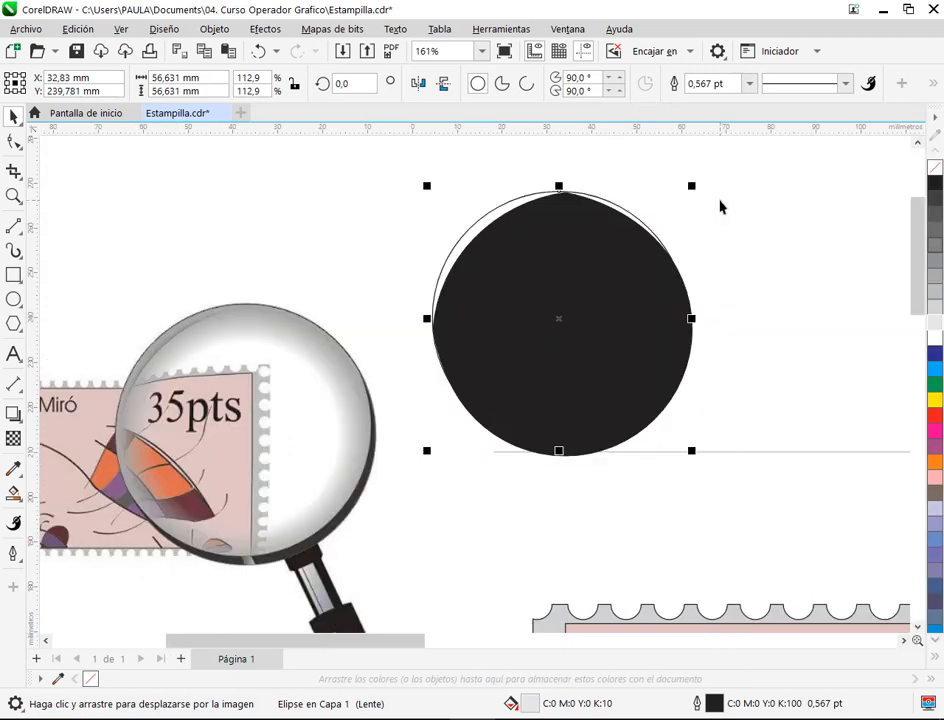
{"action": "key", "text": "ctrl+z"}
Trim the black circle into a crescent with the light grey circle, checking it by temporarily moving the grey circle aside.
{"action": "left_click_drag", "start_coordinate": [371, 164], "coordinate": [764, 510]}
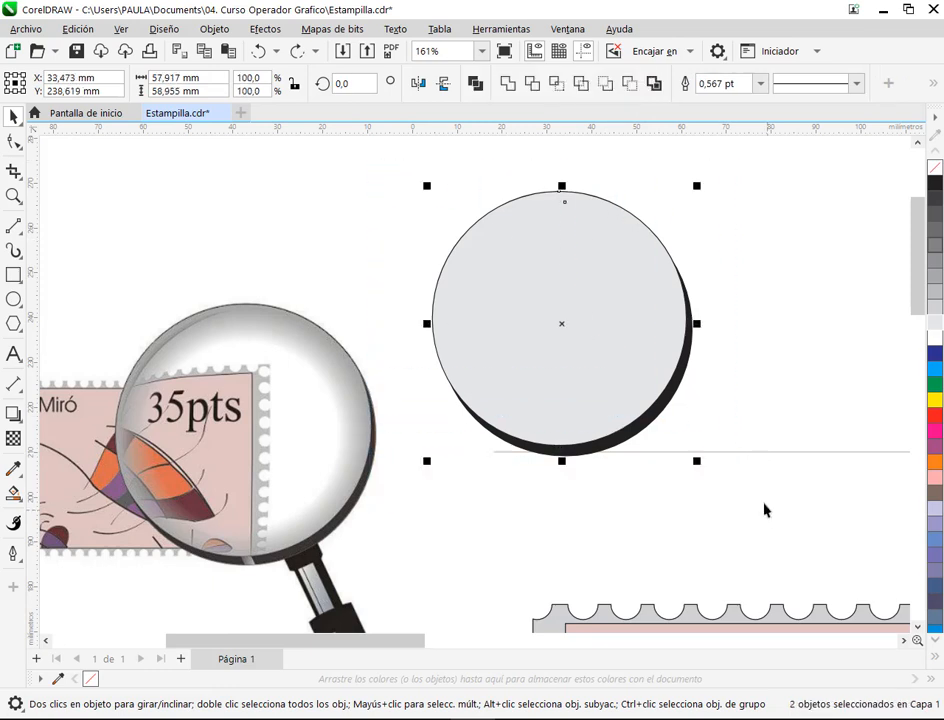
{"action": "left_click", "coordinate": [533, 85]}
{"action": "left_click_drag", "start_coordinate": [604, 287], "coordinate": [424, 255]}
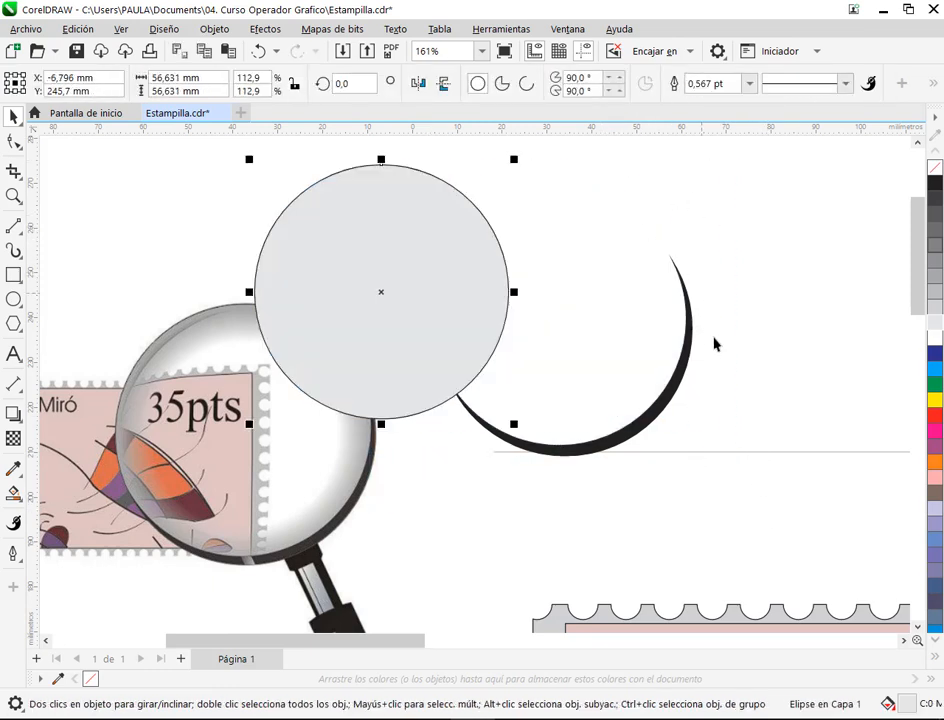
{"action": "key", "text": "ctrl+z"}
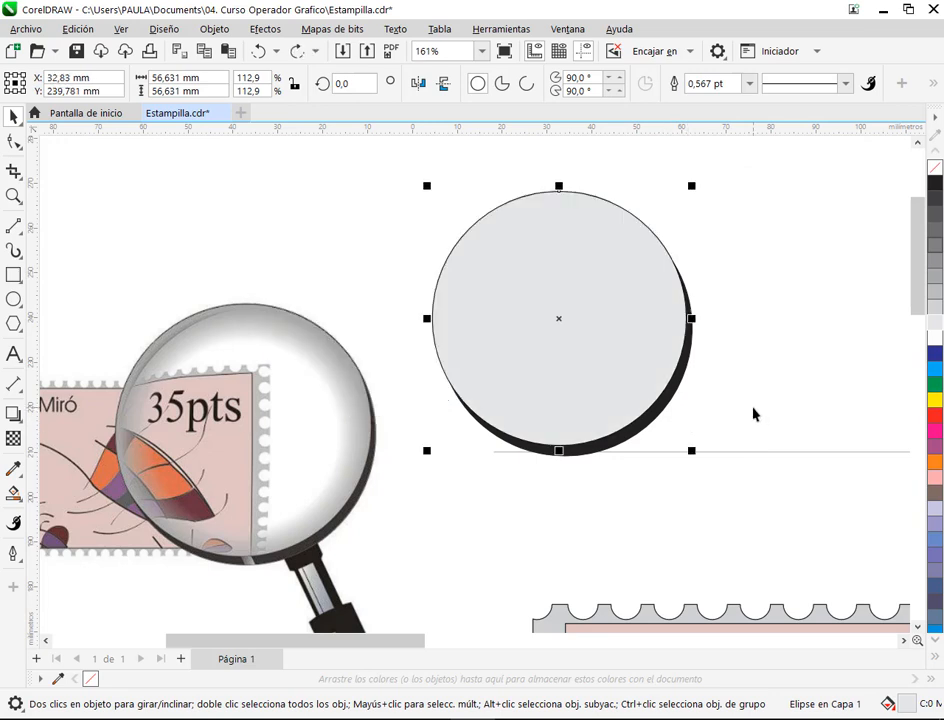
{"action": "left_click", "coordinate": [753, 412]}
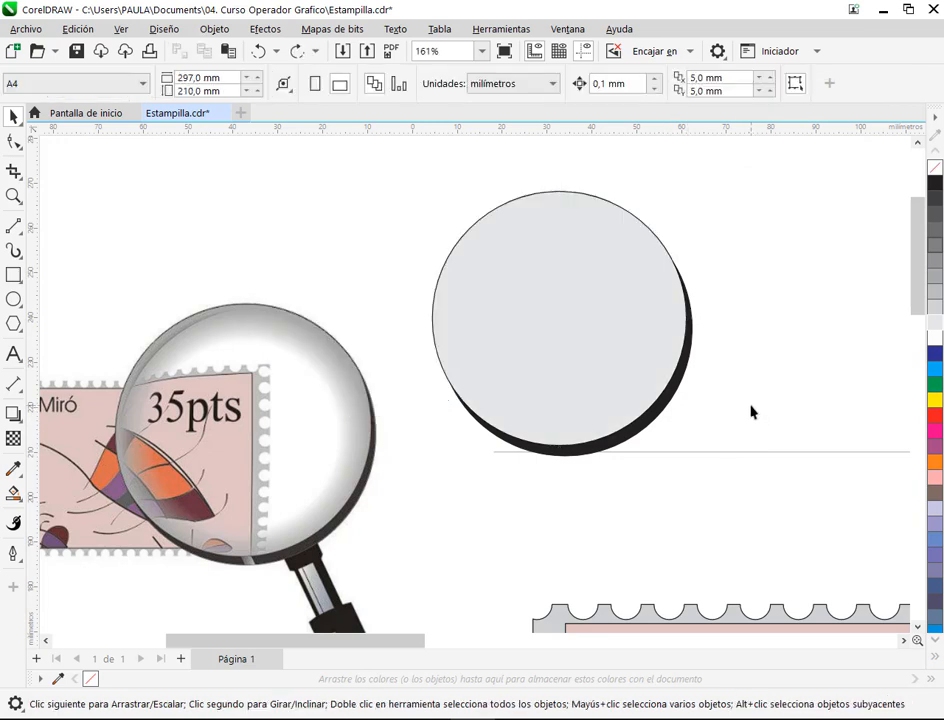
Try the Fisheye lens on the light grey circle over the trimmed crescent, and undo back to the plain circle.
{"action": "left_click", "coordinate": [571, 357]}
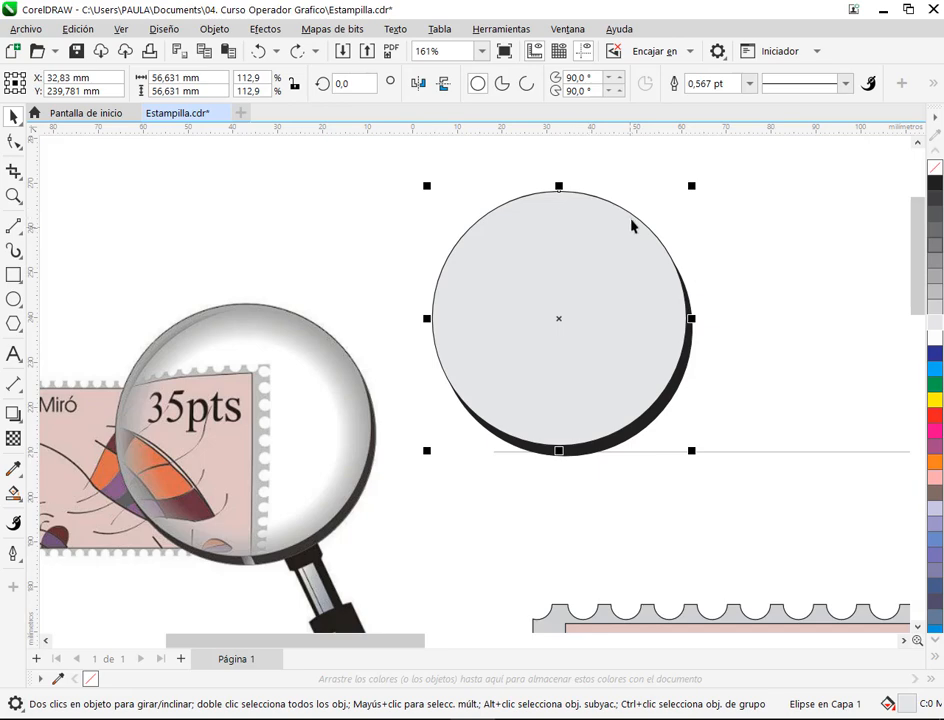
{"action": "left_click", "coordinate": [566, 29]}
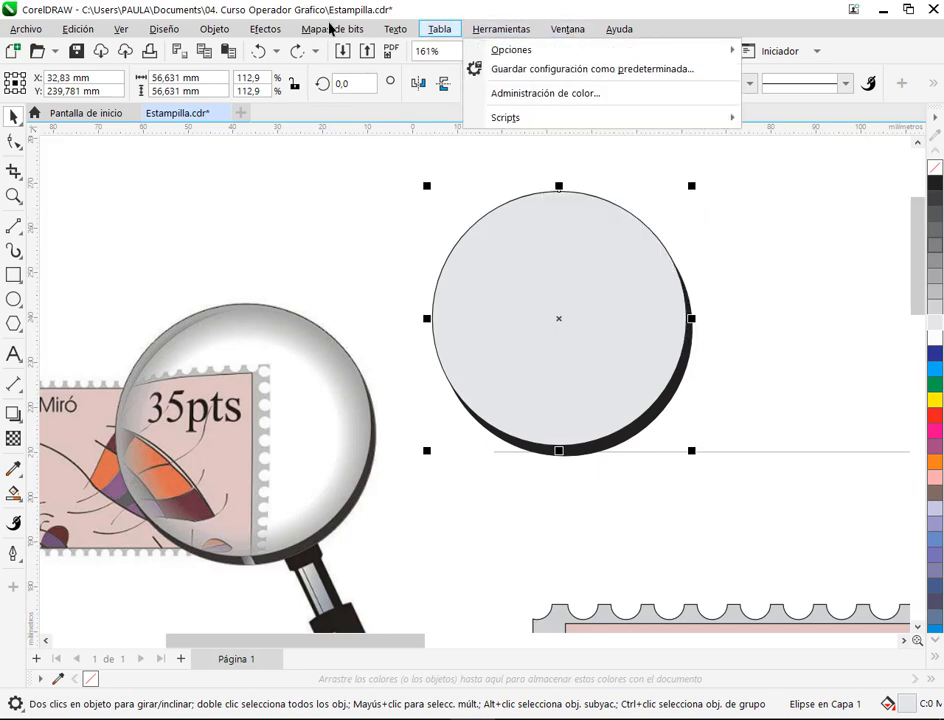
{"action": "mouse_move", "coordinate": [265, 29]}
{"action": "left_click", "coordinate": [340, 482]}
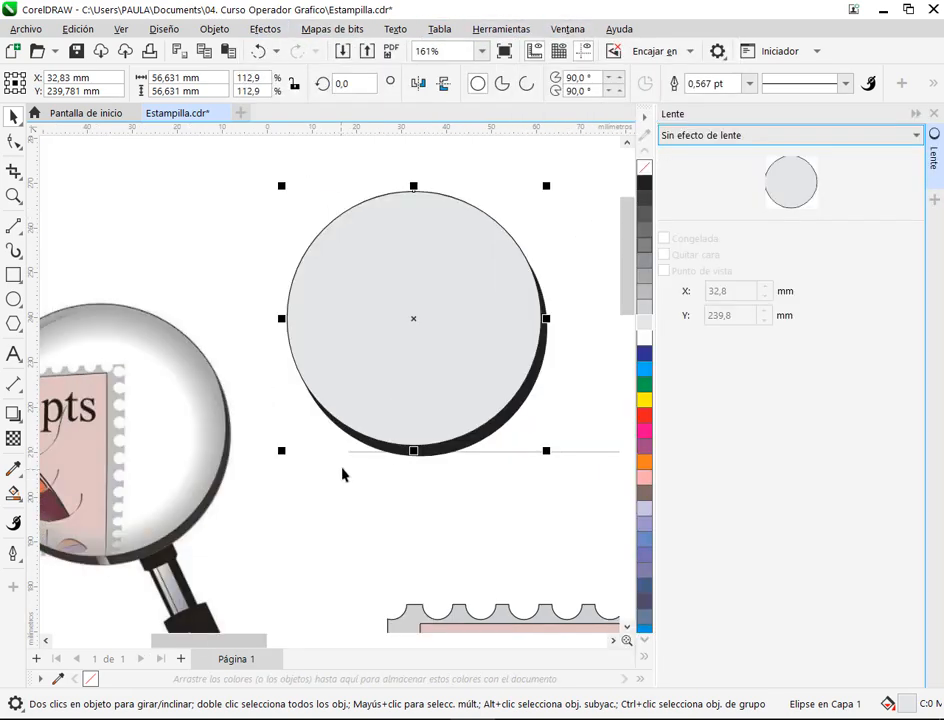
{"action": "left_click", "coordinate": [833, 138]}
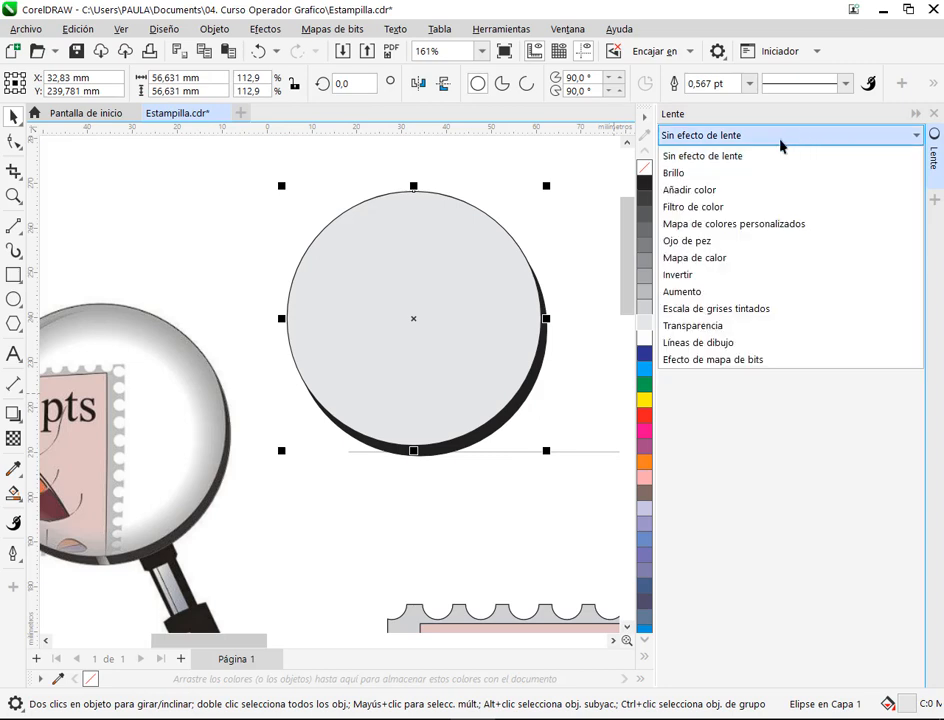
{"action": "left_click", "coordinate": [686, 244]}
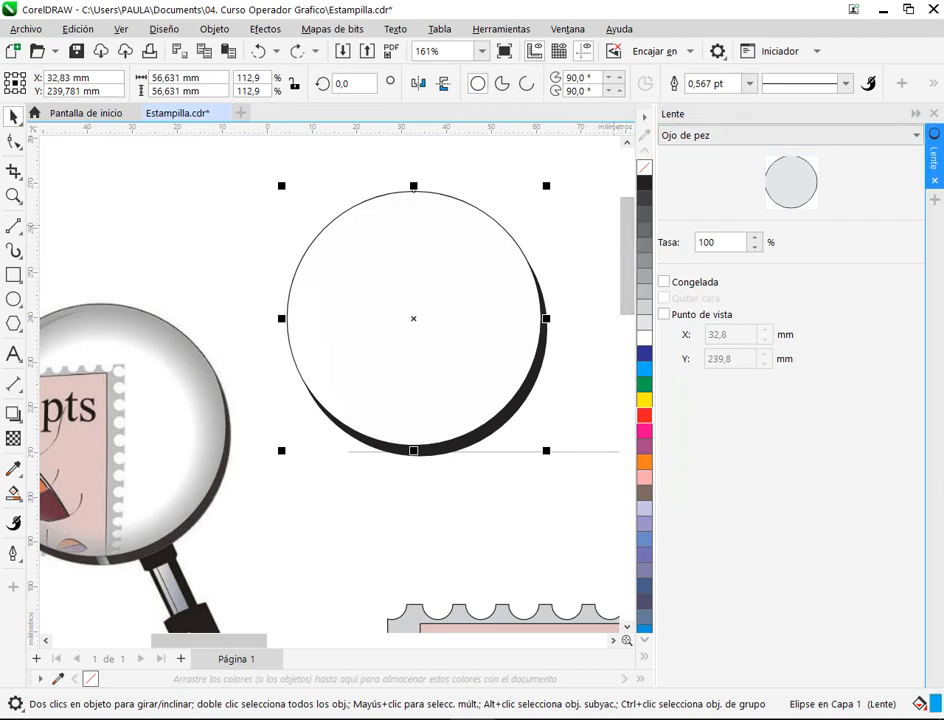
{"action": "key", "text": "Escape"}
{"action": "left_click", "coordinate": [465, 318]}
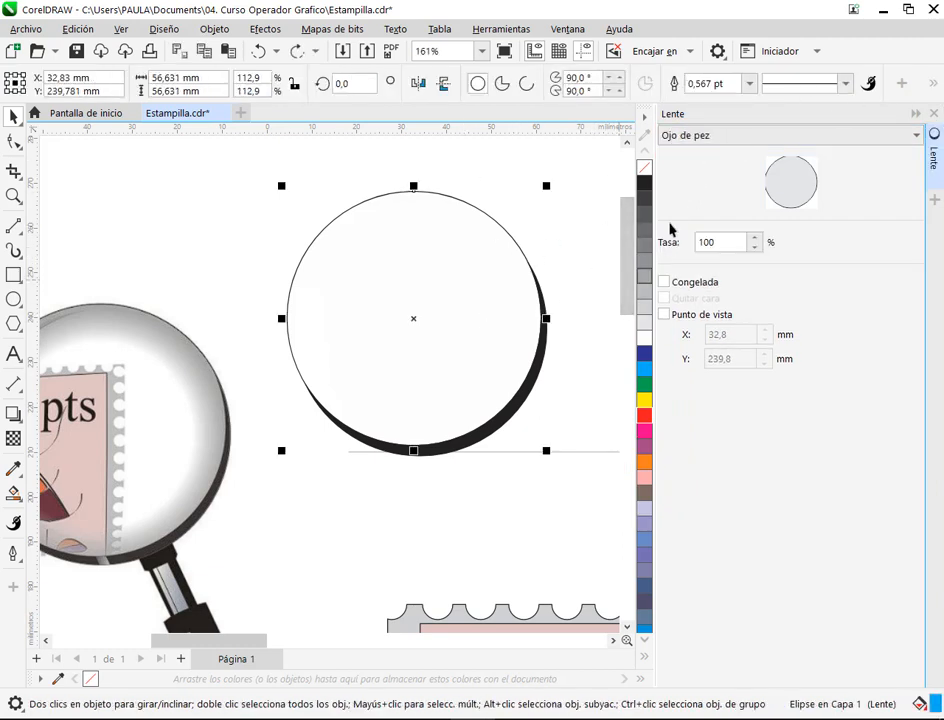
{"action": "key", "text": "Escape"}
{"action": "key", "text": "ctrl+shift+z"}
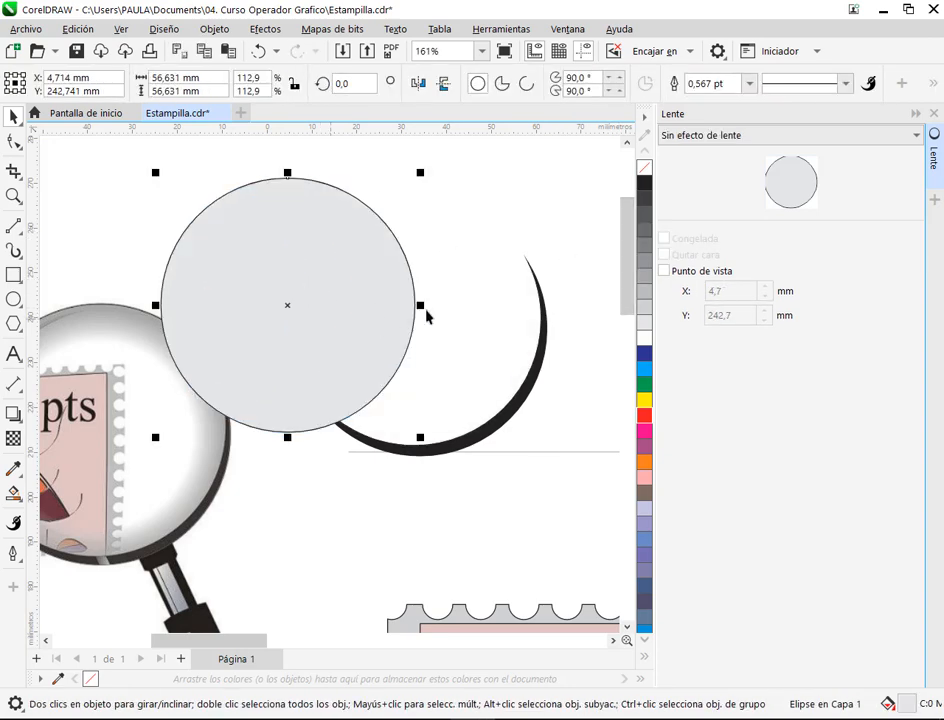
{"action": "left_click", "coordinate": [259, 52]}
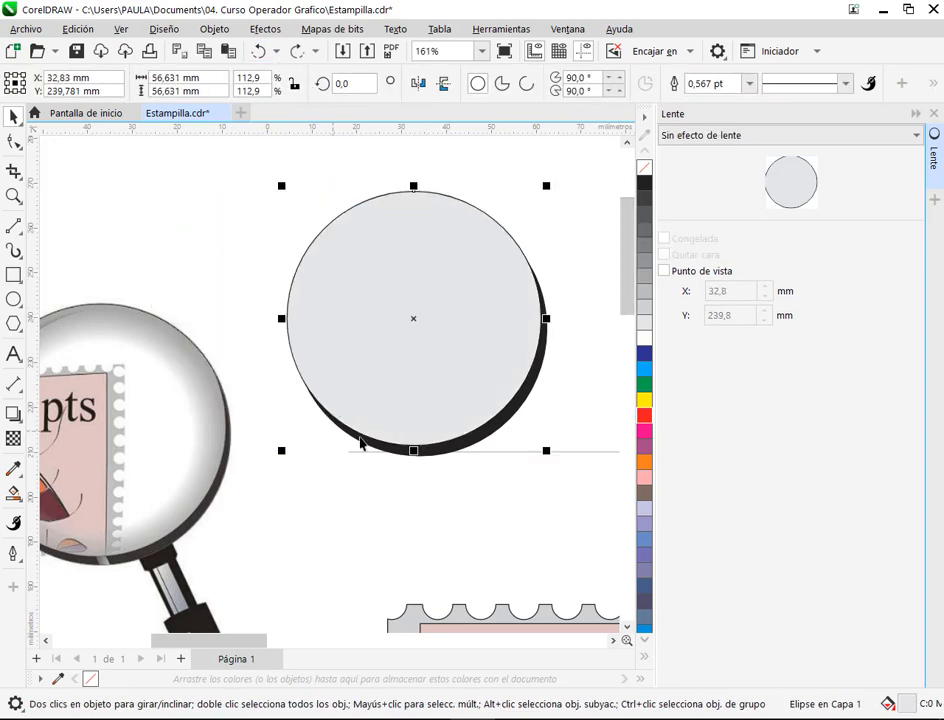
Place a duplicate of the light grey circle above the reference magnifying glass.
{"action": "scroll", "coordinate": [446, 446], "scroll_direction": "down", "scroll_amount": 2}
{"action": "left_click", "coordinate": [462, 349]}
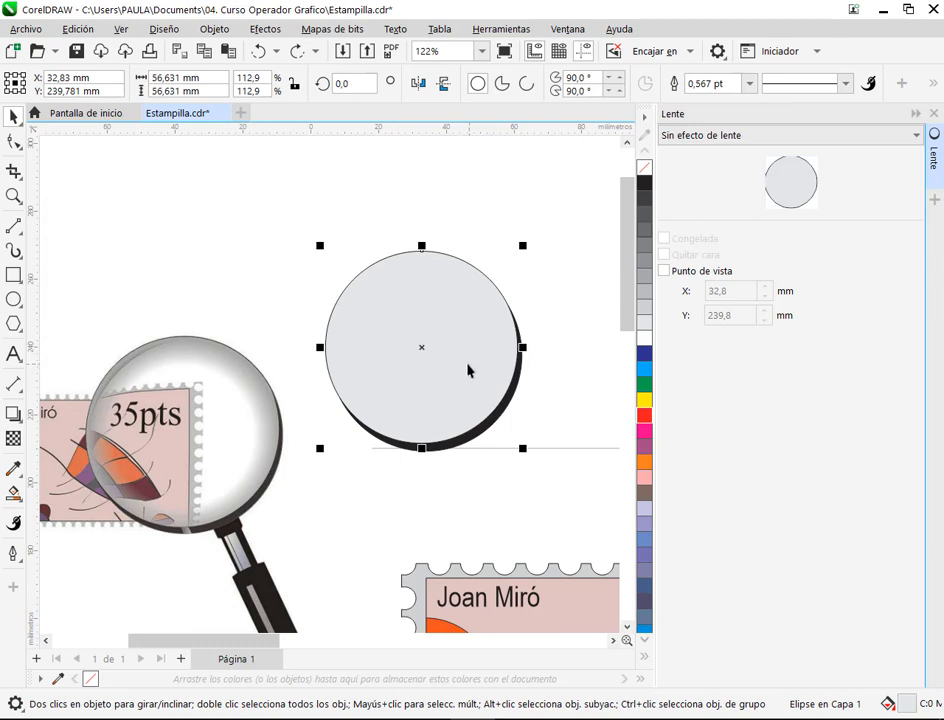
{"action": "left_click_drag", "start_coordinate": [464, 370], "coordinate": [228, 266]}
Apply a Fisheye lens effect at a 100% rate to the original circle inside the black crescent.
{"action": "left_click", "coordinate": [483, 374]}
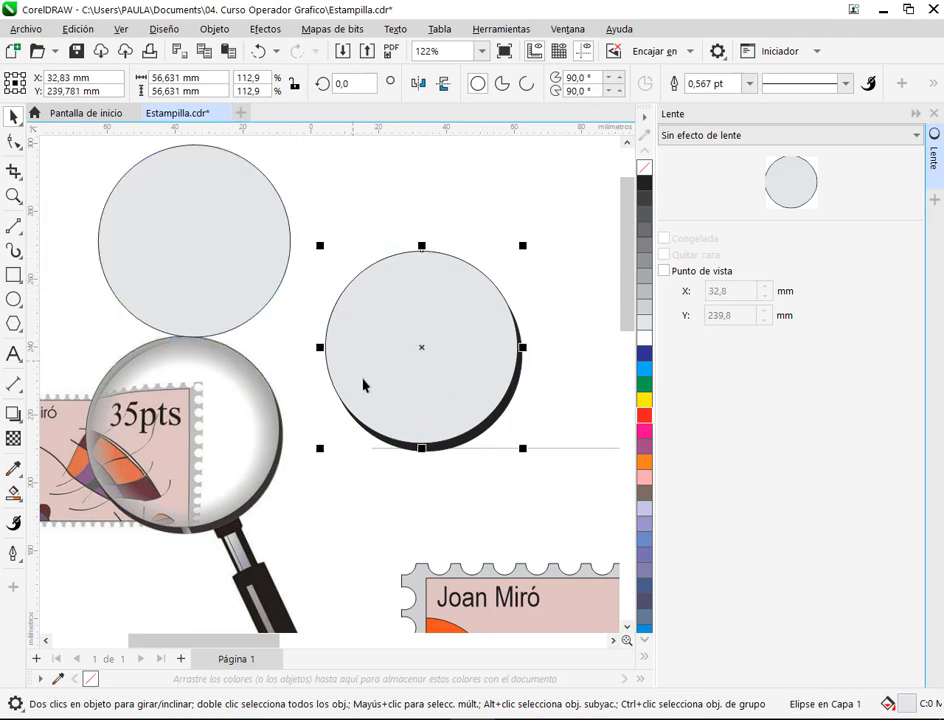
{"action": "left_click", "coordinate": [707, 145]}
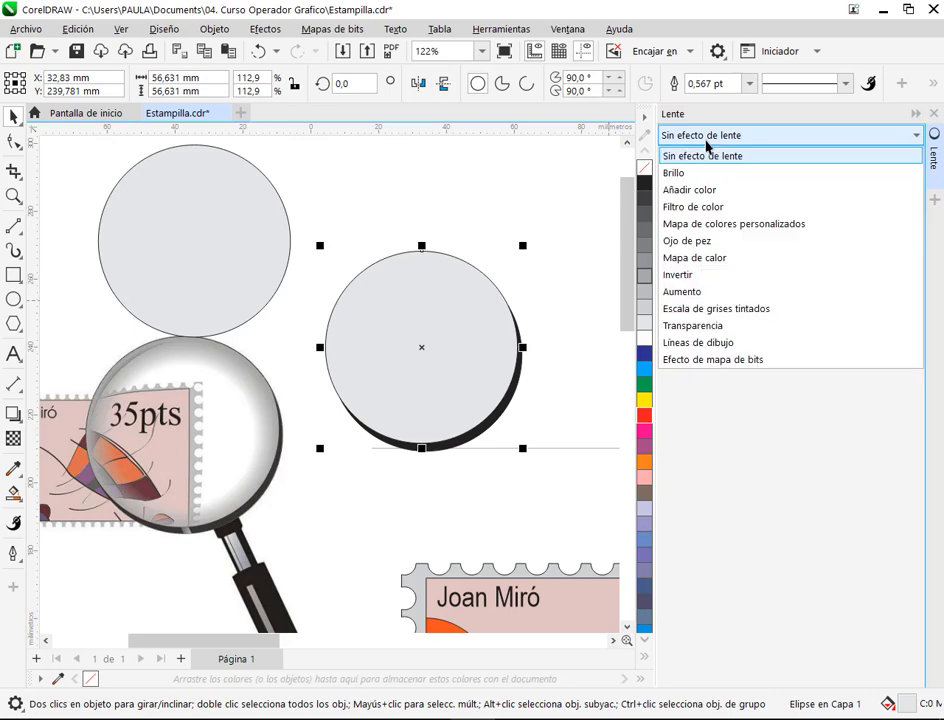
{"action": "left_click", "coordinate": [692, 241]}
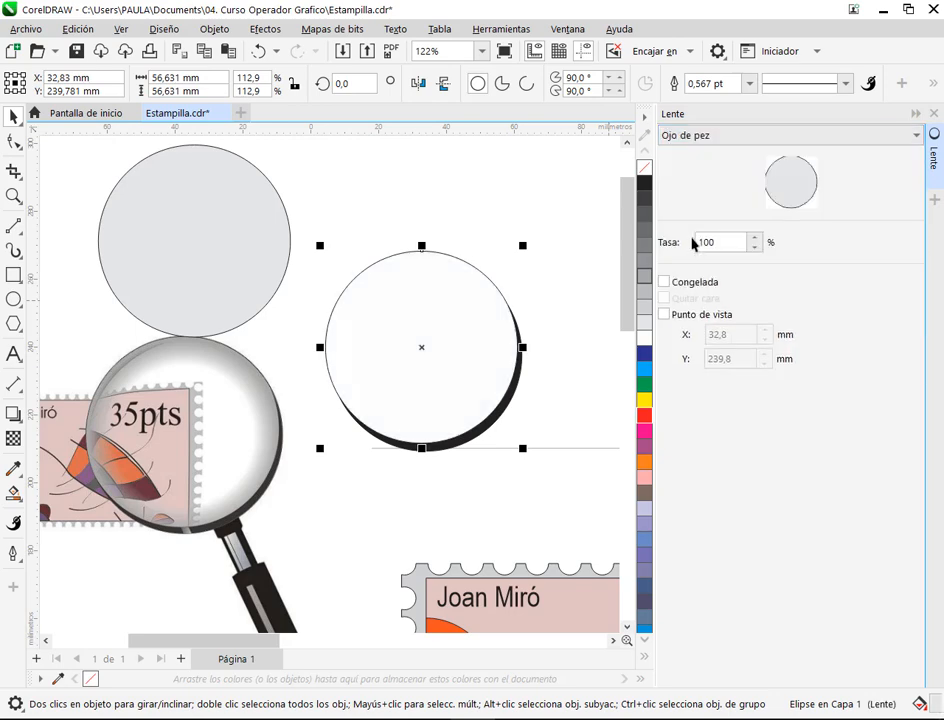
{"action": "left_click", "coordinate": [934, 113]}
{"action": "left_click", "coordinate": [822, 271]}
Move the light grey duplicate exactly over the fisheye circle inside the crescent.
{"action": "left_click", "coordinate": [356, 261]}
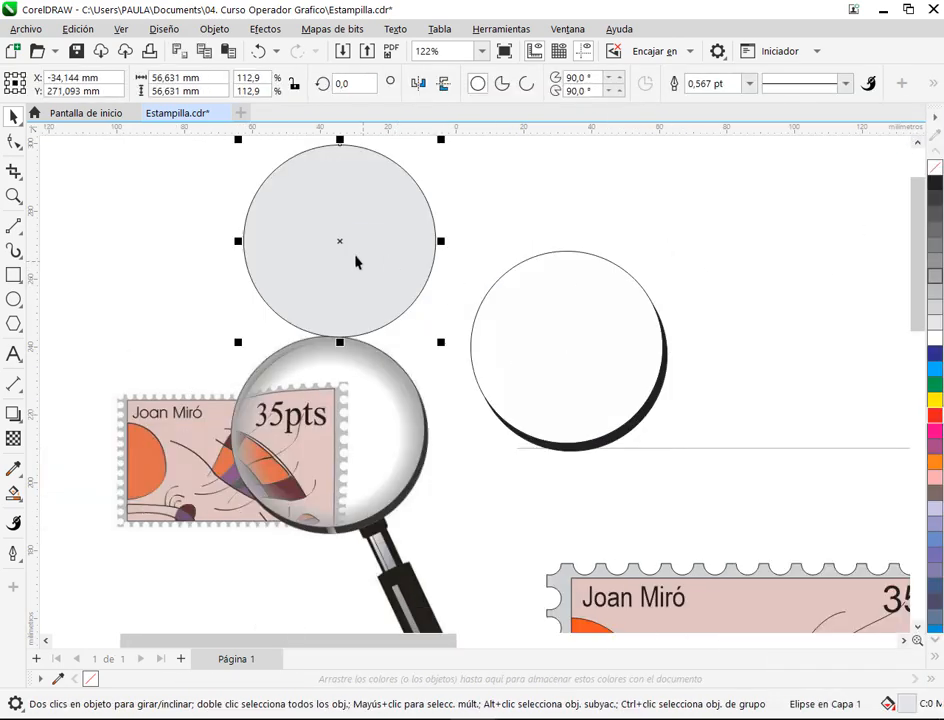
{"action": "left_click_drag", "start_coordinate": [341, 244], "coordinate": [567, 347]}
{"action": "left_click", "coordinate": [653, 267]}
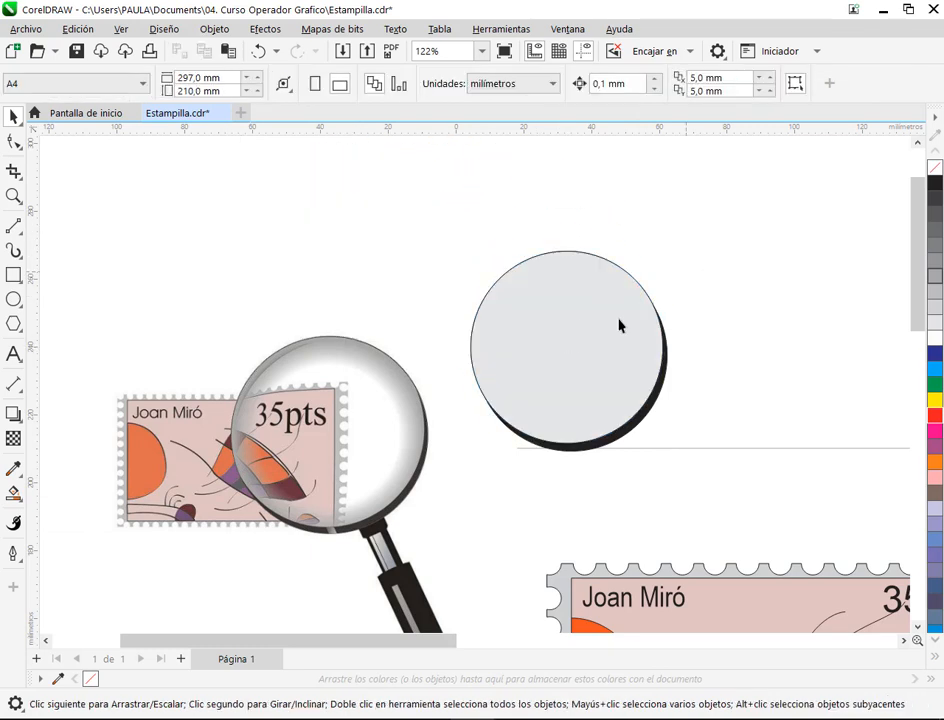
Move the grey duplicate aside to check the fisheye circle beneath it, and undo the move.
{"action": "left_click", "coordinate": [560, 350]}
{"action": "scroll", "coordinate": [600, 380], "scroll_direction": "up", "scroll_amount": 2}
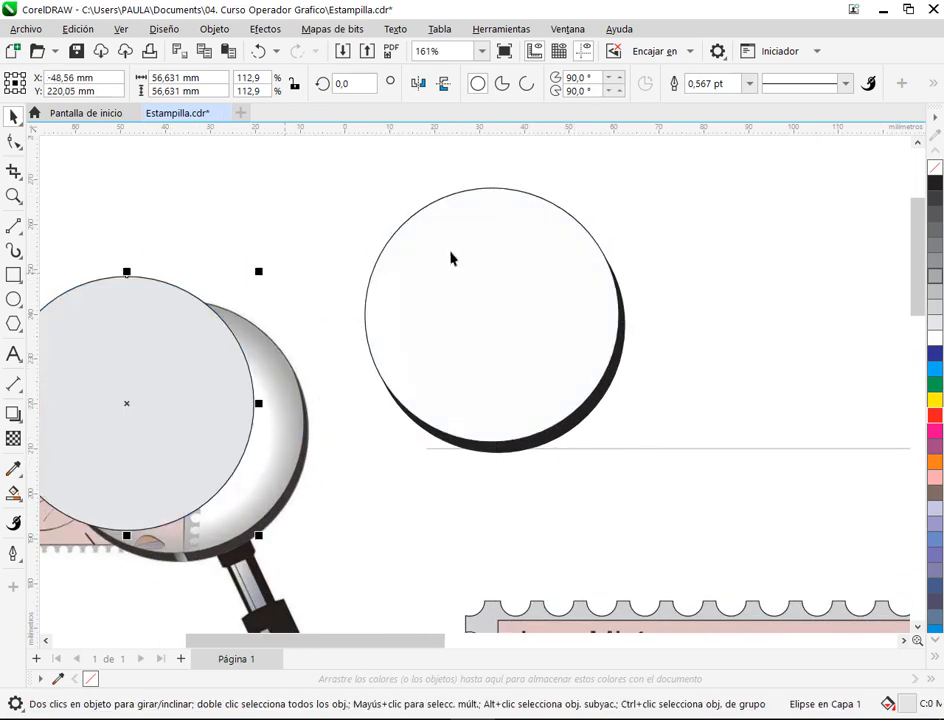
{"action": "left_click", "coordinate": [258, 51]}
{"action": "key", "text": "Escape"}
Apply a uniform transparency of 50 to the light grey circle on top of the fisheye circle.
{"action": "left_click", "coordinate": [543, 292]}
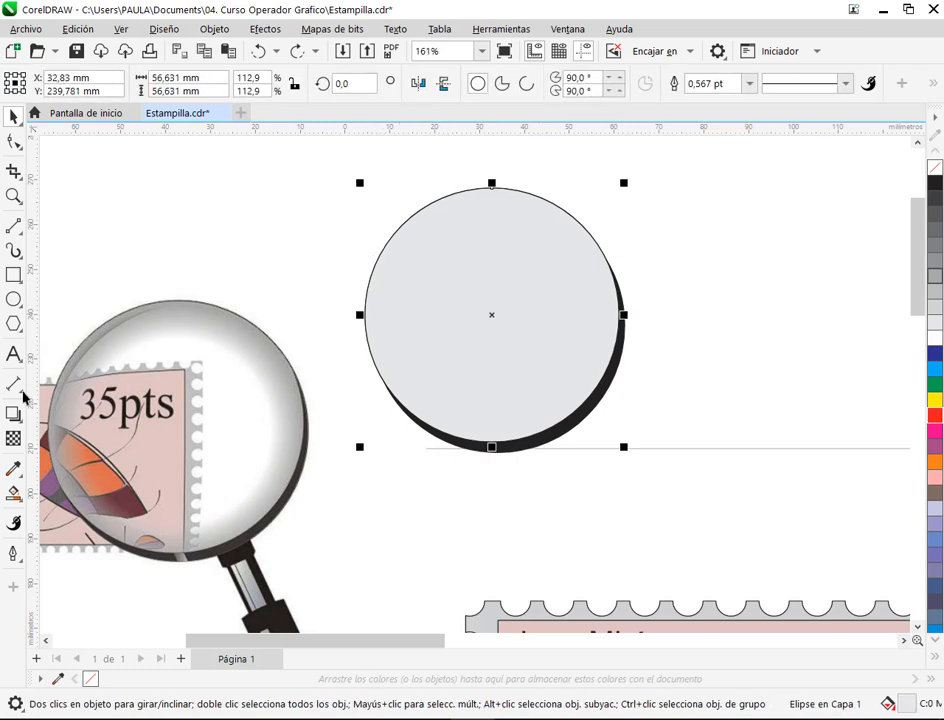
{"action": "left_click", "coordinate": [12, 444]}
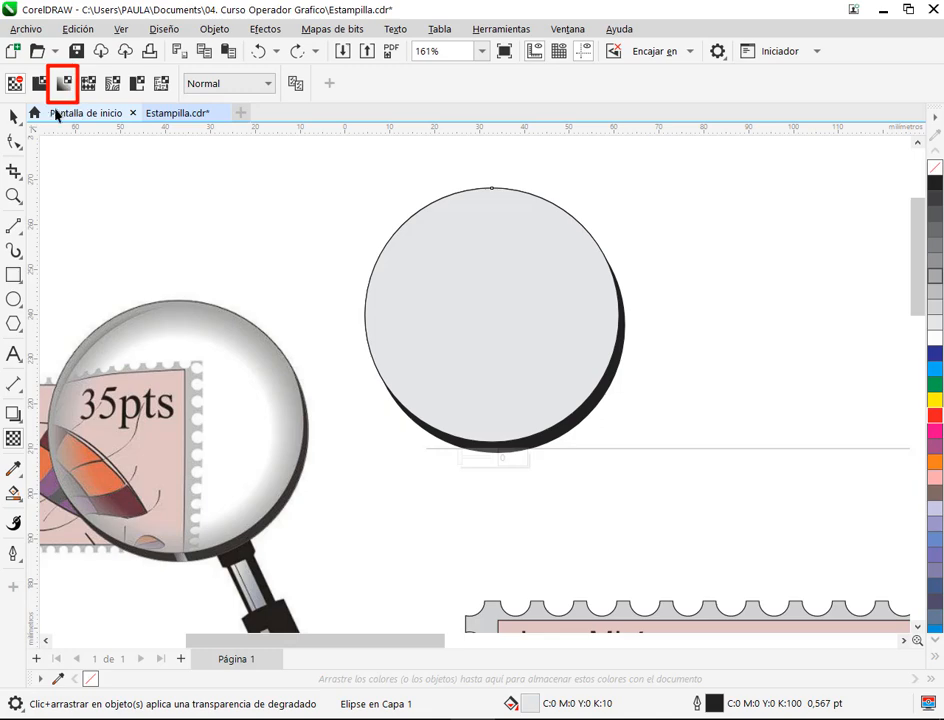
{"action": "left_click", "coordinate": [39, 83]}
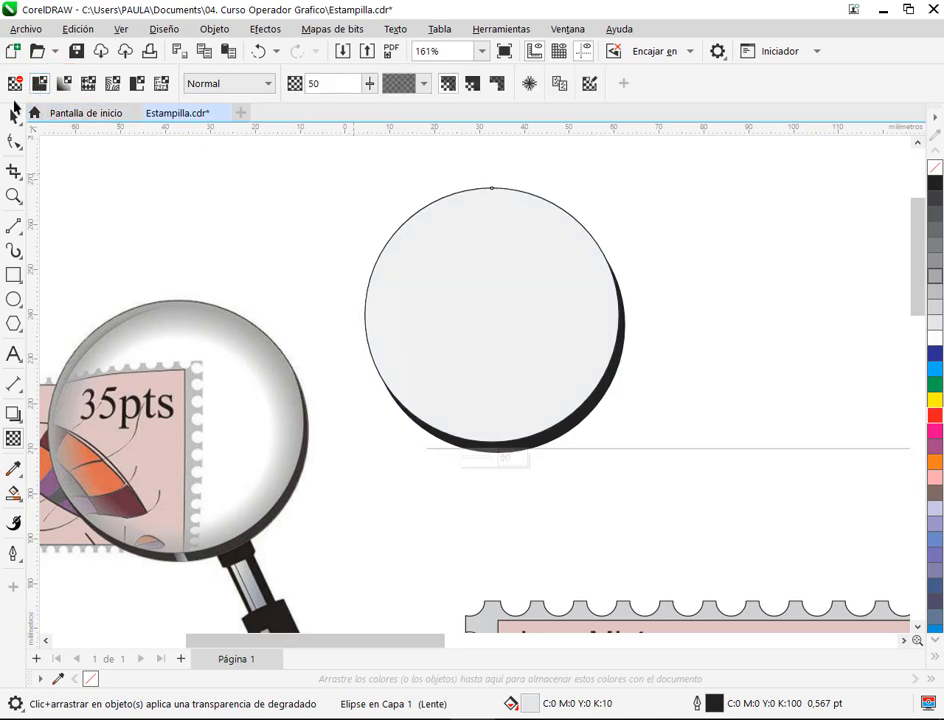
{"action": "left_click", "coordinate": [12, 113]}
Move both lens circles and the crescent together over the stamp's 35pts corner and enlarge them to about 83 × 85 mm.
{"action": "scroll", "coordinate": [450, 270], "scroll_direction": "down", "scroll_amount": 2}
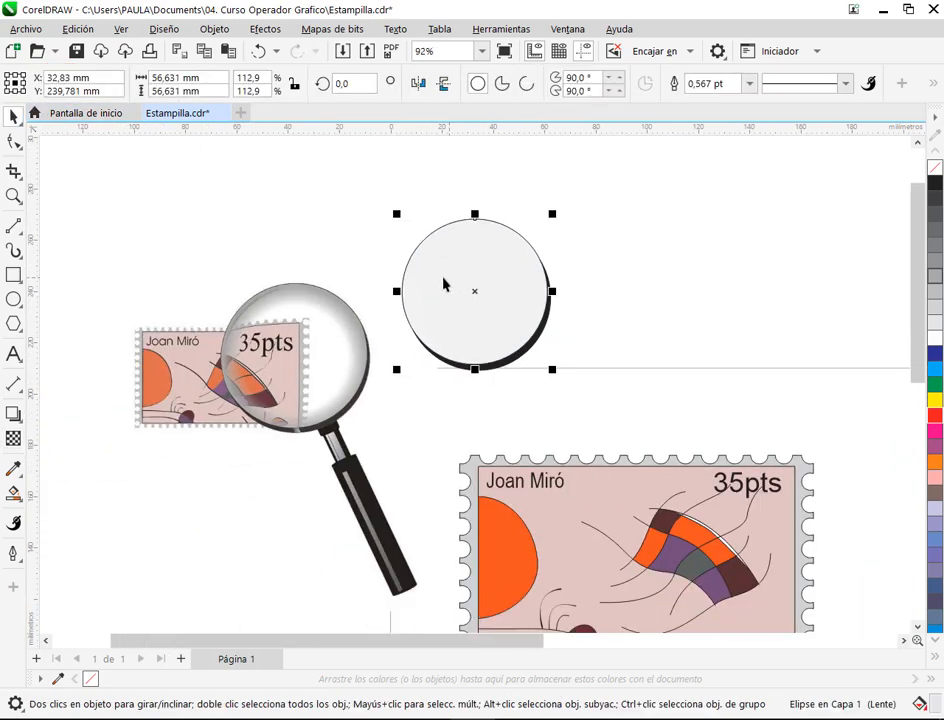
{"action": "left_click", "coordinate": [545, 370]}
{"action": "scroll", "coordinate": [450, 300], "scroll_direction": "down", "scroll_amount": 2}
{"action": "scroll", "coordinate": [450, 300], "scroll_direction": "right", "scroll_amount": 2}
{"action": "left_click_drag", "start_coordinate": [348, 211], "coordinate": [740, 524]}
{"action": "left_click_drag", "start_coordinate": [639, 443], "coordinate": [647, 462]}
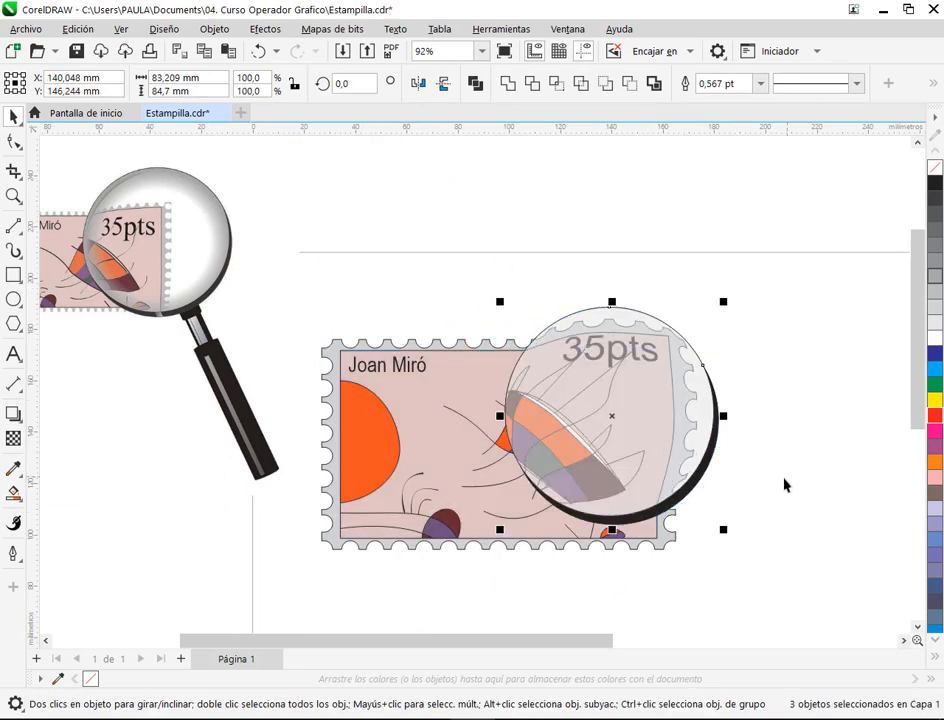
{"action": "left_click", "coordinate": [784, 485]}
Examine the transparency settings of the top grey circle over the stamp.
{"action": "scroll", "coordinate": [731, 482], "scroll_direction": "up", "scroll_amount": 4}
{"action": "left_click", "coordinate": [481, 270]}
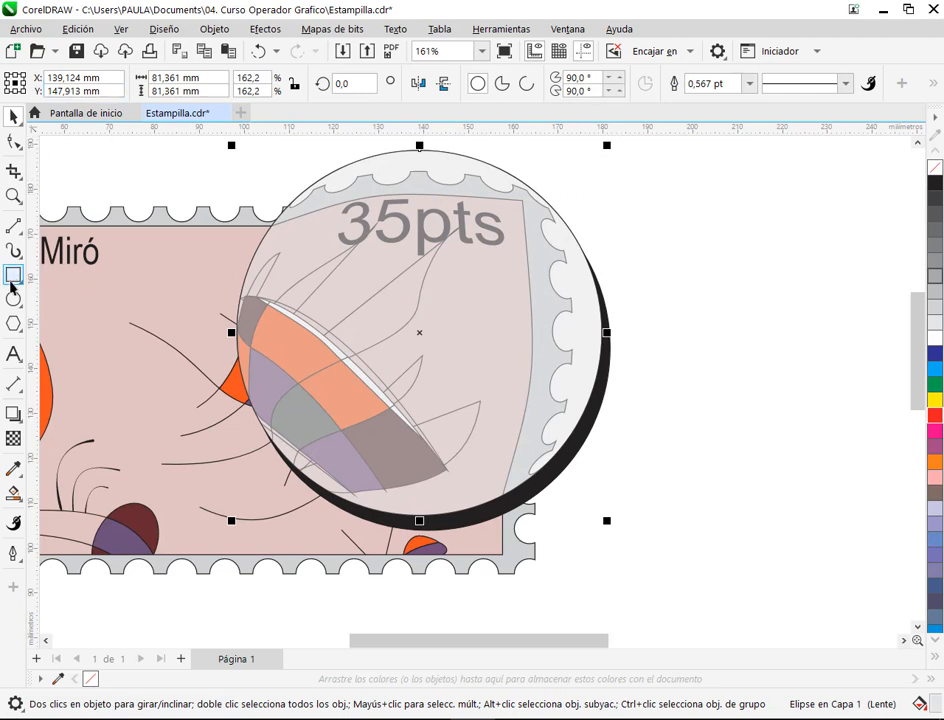
{"action": "left_click", "coordinate": [13, 437]}
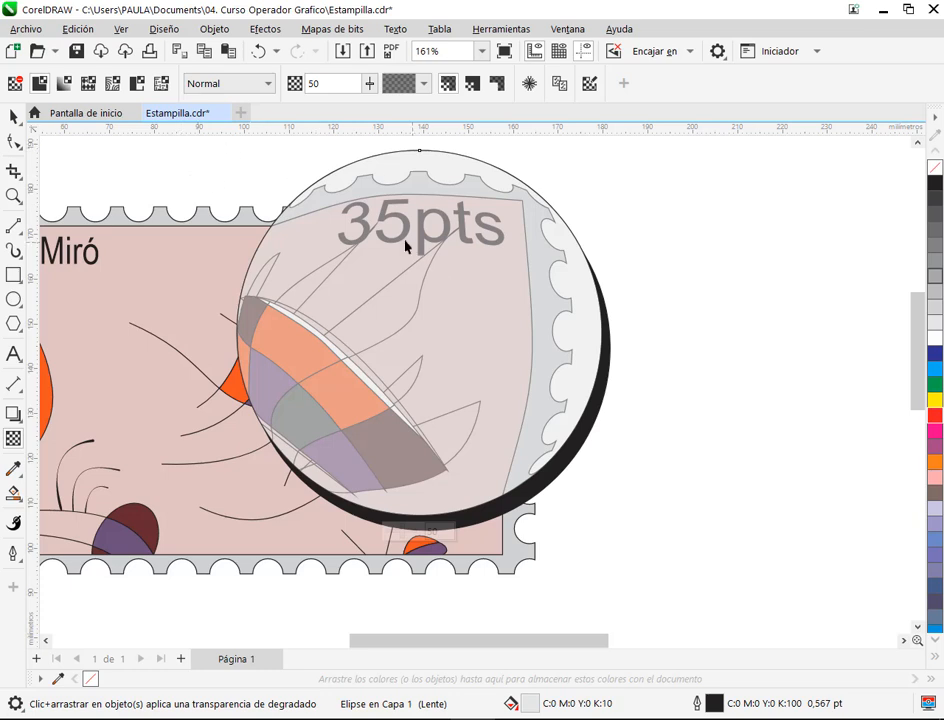
{"action": "left_click", "coordinate": [14, 117]}
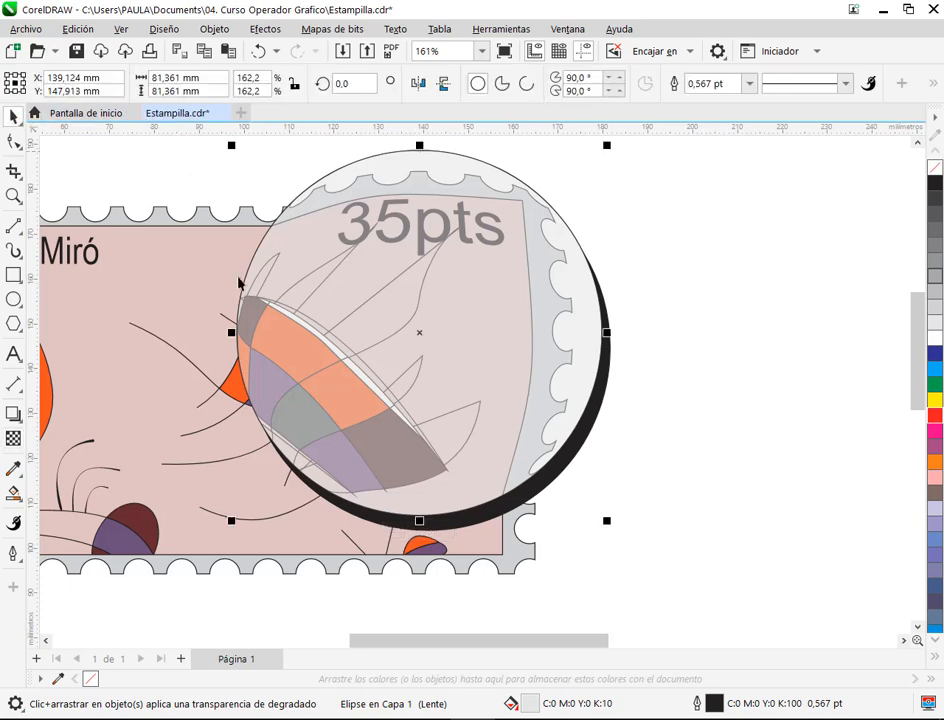
Move the transparent grey circle aside to inspect the fisheye distortion, and undo the last two moves.
{"action": "left_click_drag", "start_coordinate": [550, 367], "coordinate": [876, 394]}
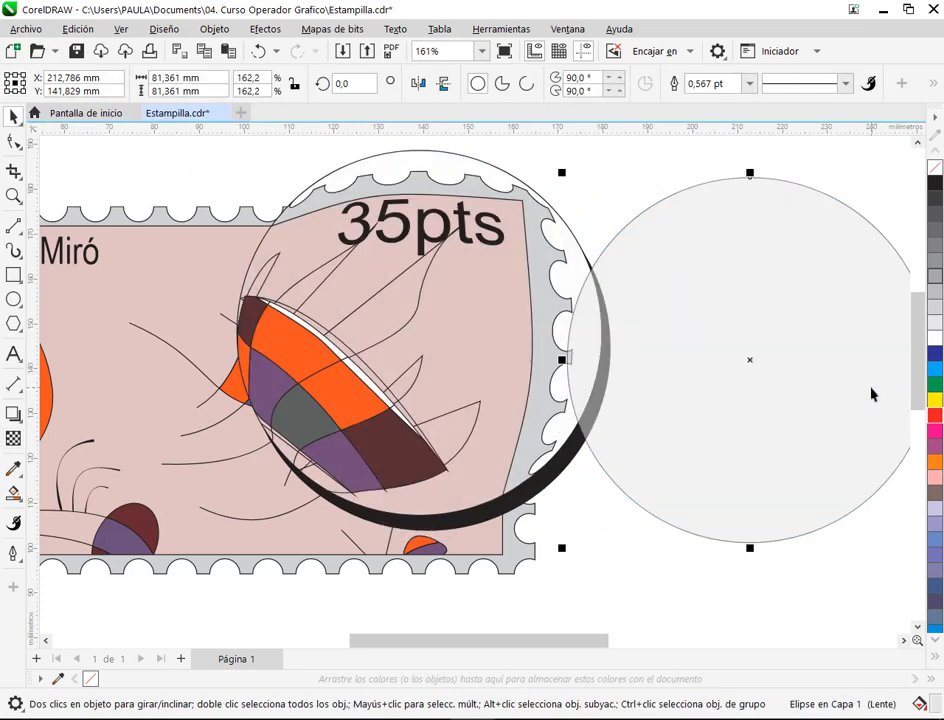
{"action": "key", "text": "ctrl+z"}
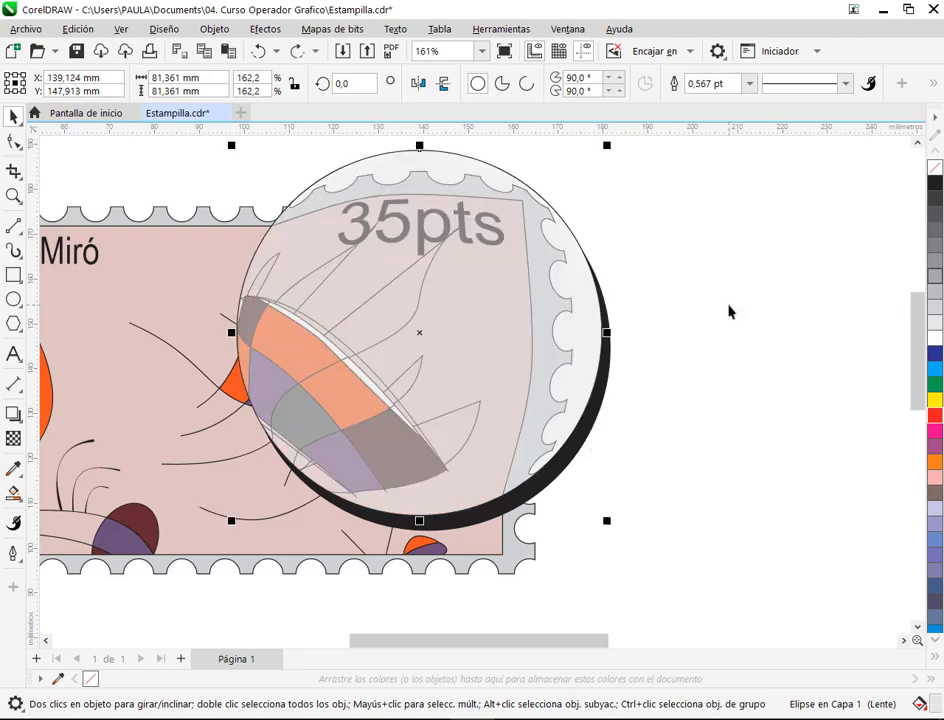
{"action": "key", "text": "ctrl+z"}
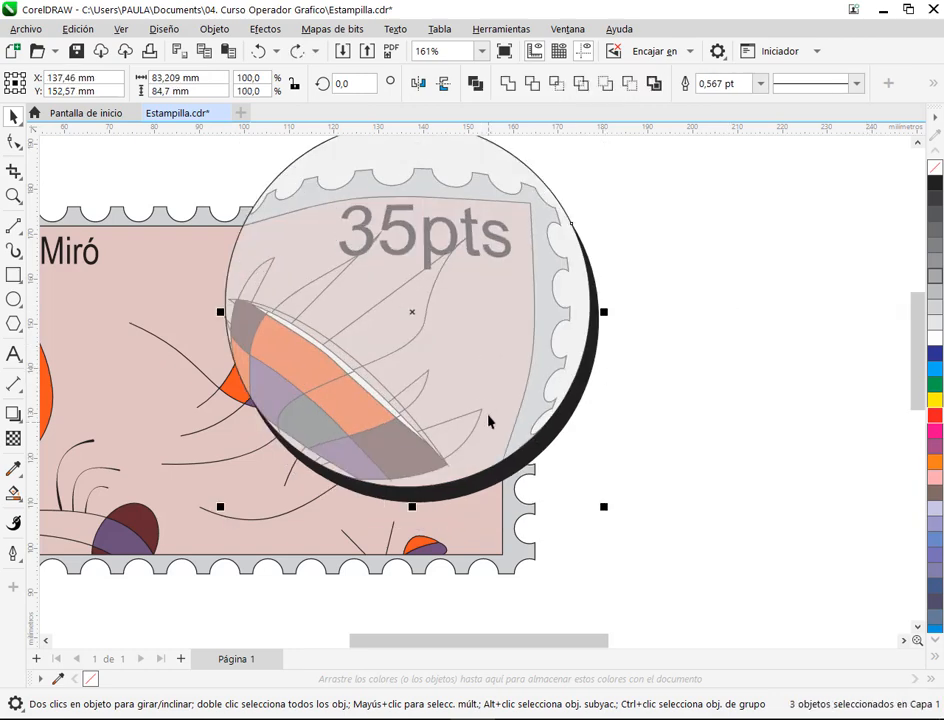
Move the lens circles and crescent off the stamp and back over its checkered shape to test the magnification.
{"action": "left_click_drag", "start_coordinate": [487, 392], "coordinate": [838, 420]}
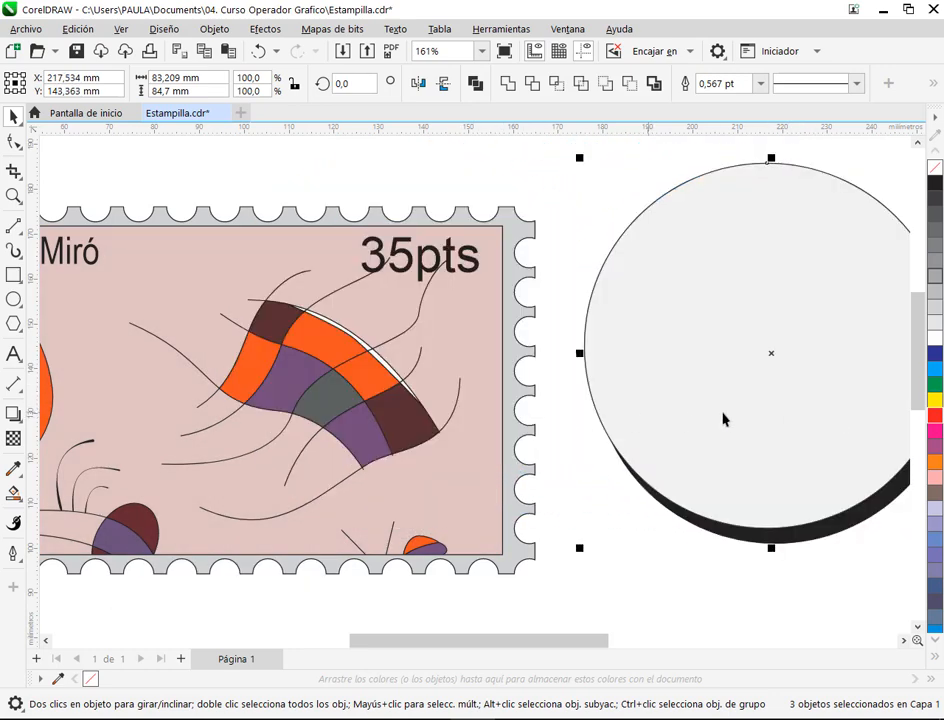
{"action": "left_click_drag", "start_coordinate": [723, 419], "coordinate": [413, 432]}
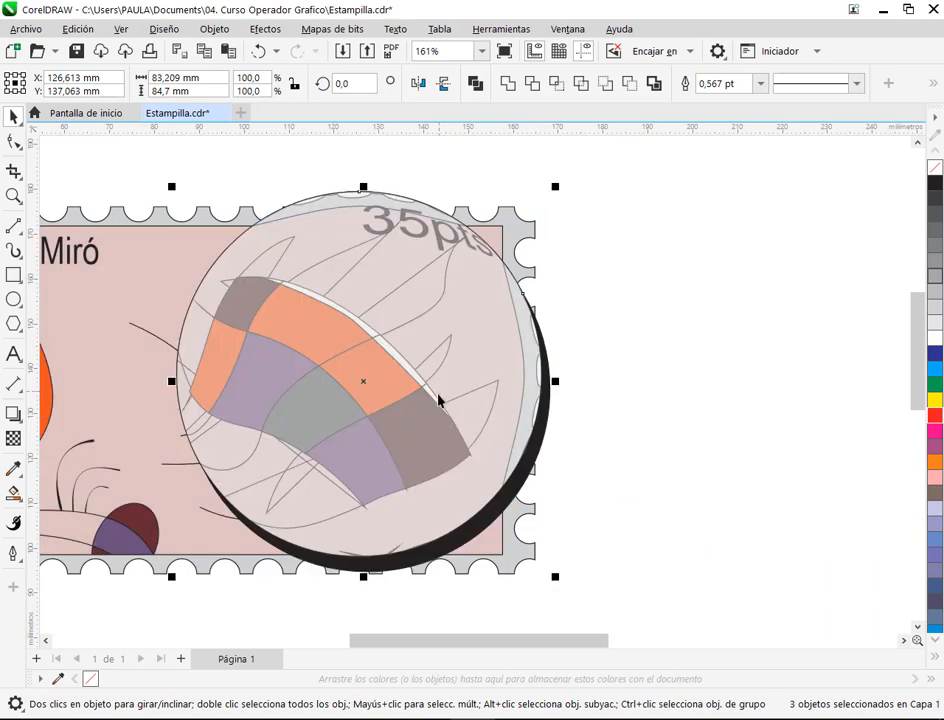
Move the three-piece magnifier lens between the stamp's flag and its lower-left corner to check the distortion.
{"action": "scroll", "coordinate": [556, 384], "scroll_direction": "down", "scroll_amount": 2}
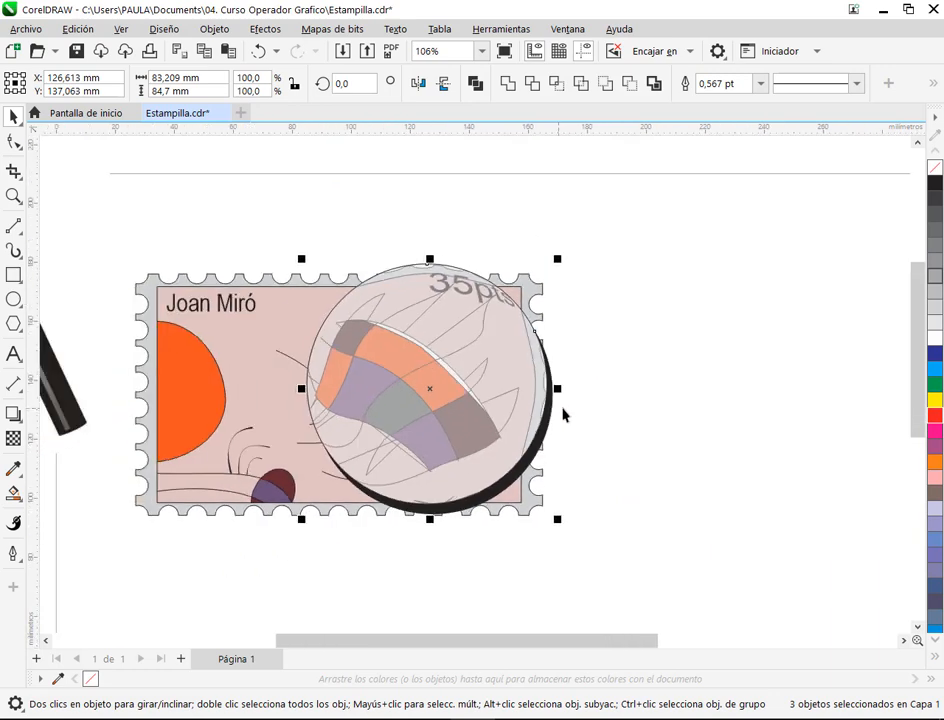
{"action": "left_click_drag", "start_coordinate": [483, 407], "coordinate": [328, 472]}
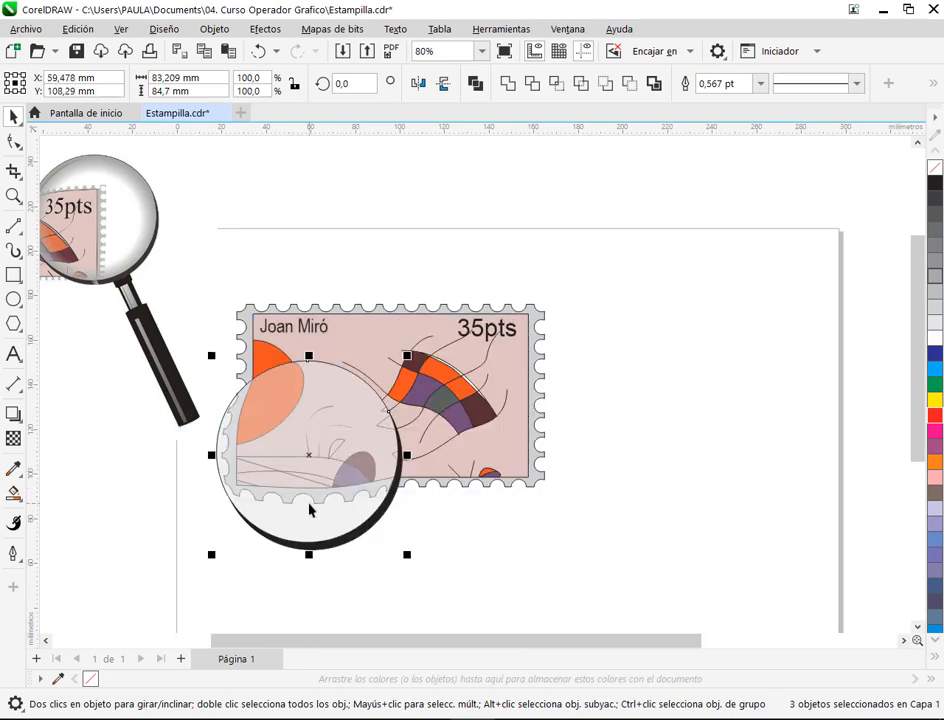
{"action": "left_click_drag", "start_coordinate": [309, 509], "coordinate": [418, 463]}
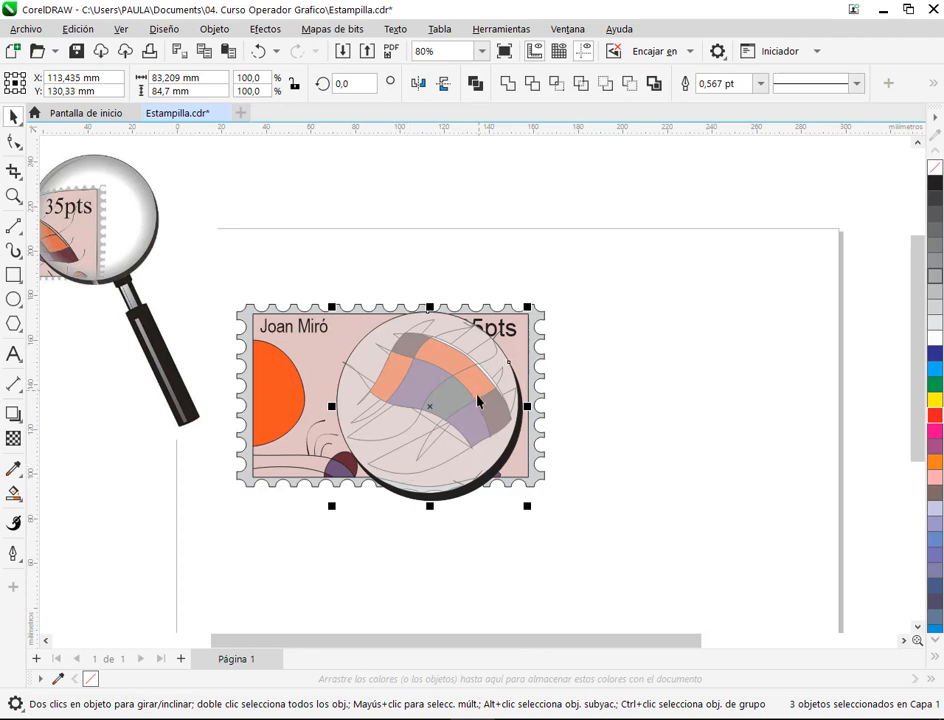
{"action": "mouse_move", "coordinate": [453, 433]}
{"action": "left_mouse_down"}
{"action": "mouse_move", "coordinate": [497, 505]}
{"action": "mouse_move", "coordinate": [405, 458]}
{"action": "mouse_move", "coordinate": [440, 463]}
{"action": "mouse_move", "coordinate": [452, 451]}
{"action": "left_mouse_up"}
{"action": "left_click_drag", "start_coordinate": [483, 403], "coordinate": [339, 471]}
{"action": "scroll", "coordinate": [284, 545], "scroll_direction": "up", "scroll_amount": 1}
{"action": "scroll", "coordinate": [284, 545], "scroll_direction": "up", "scroll_amount": 1}
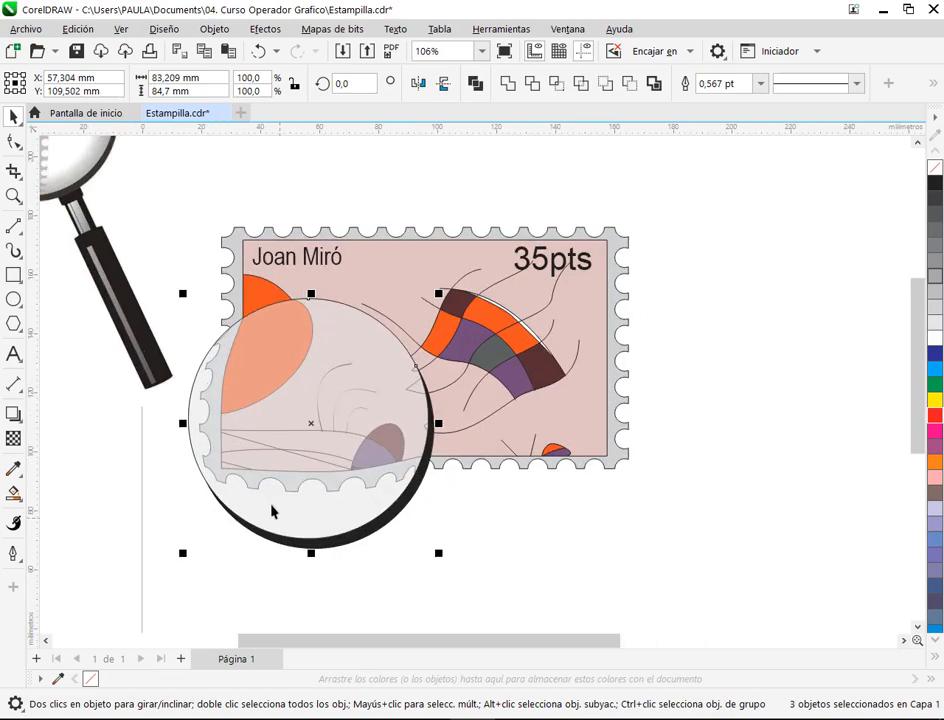
{"action": "scroll", "coordinate": [299, 498], "scroll_direction": "up", "scroll_amount": 3}
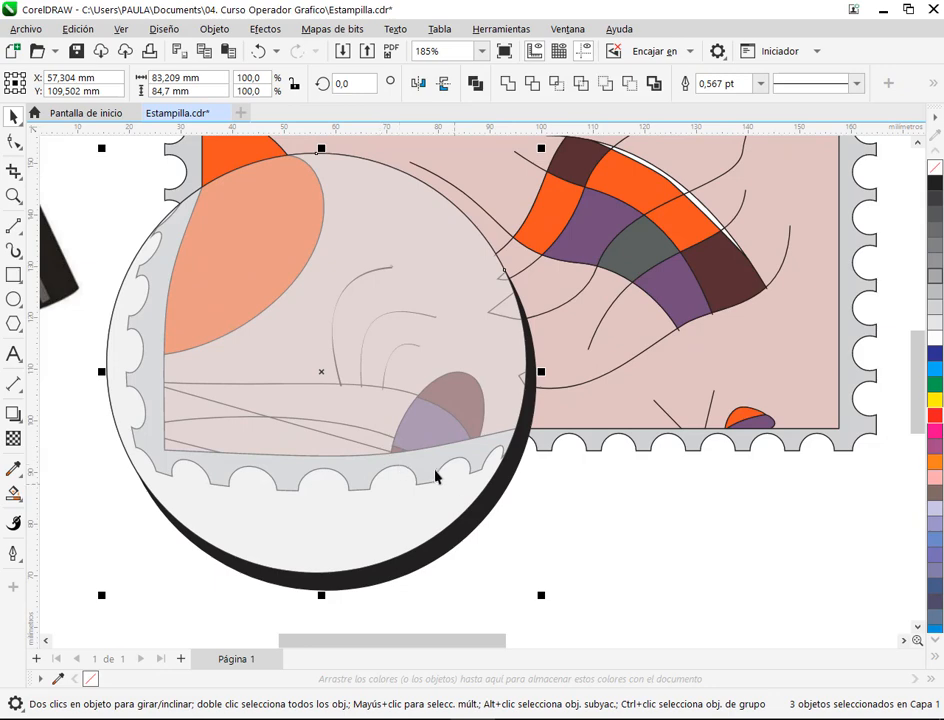
{"action": "left_click_drag", "start_coordinate": [435, 476], "coordinate": [496, 479]}
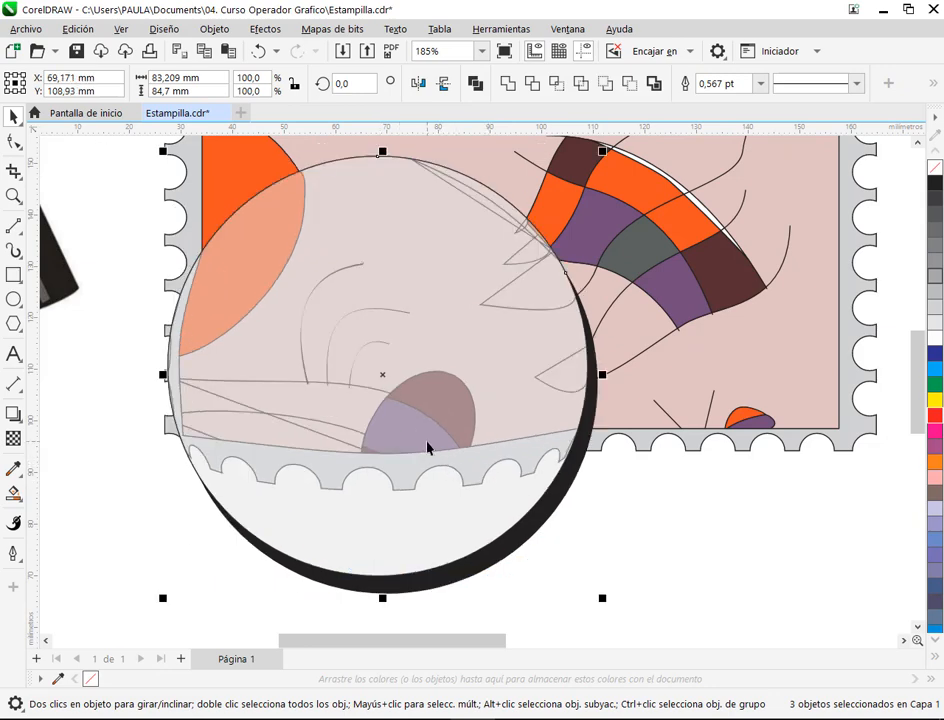
Pass the magnifier lens over the stamp's "35pts" corner and set it down to the right of the stamp.
{"action": "scroll", "coordinate": [427, 448], "scroll_direction": "down", "scroll_amount": 3}
{"action": "left_click_drag", "start_coordinate": [430, 447], "coordinate": [806, 455]}
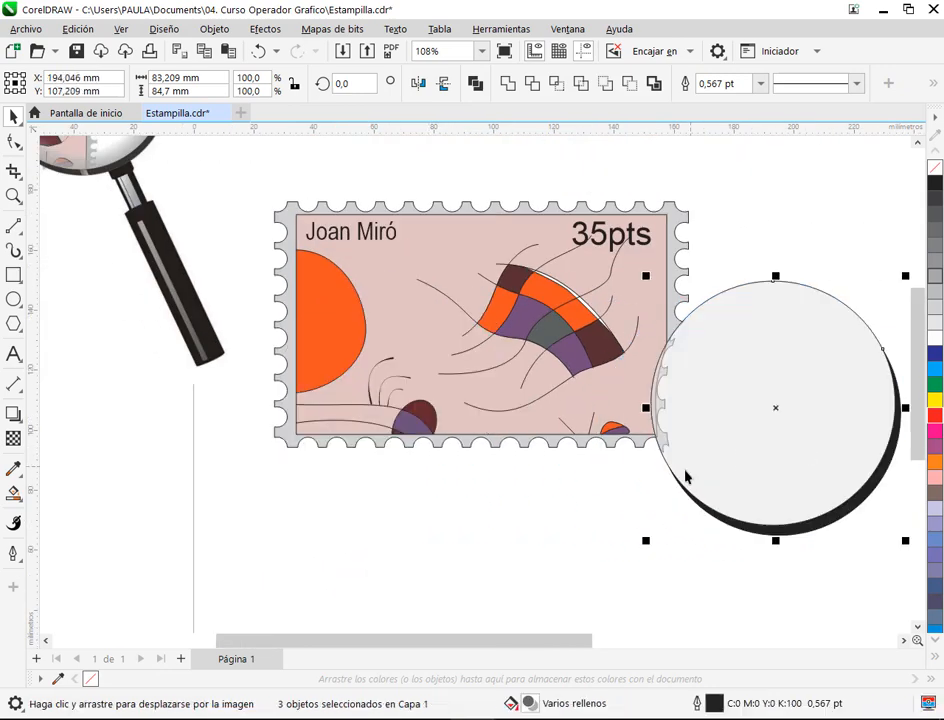
{"action": "left_click_drag", "start_coordinate": [661, 457], "coordinate": [510, 364]}
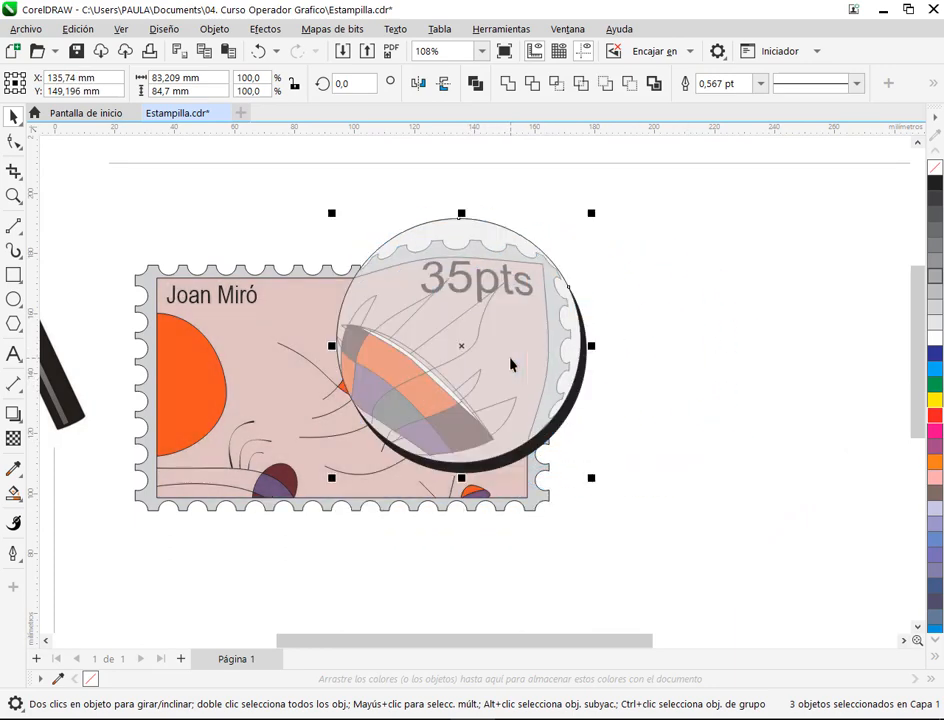
{"action": "scroll", "coordinate": [505, 370], "scroll_direction": "down", "scroll_amount": 1}
{"action": "scroll", "coordinate": [502, 373], "scroll_direction": "up", "scroll_amount": 2}
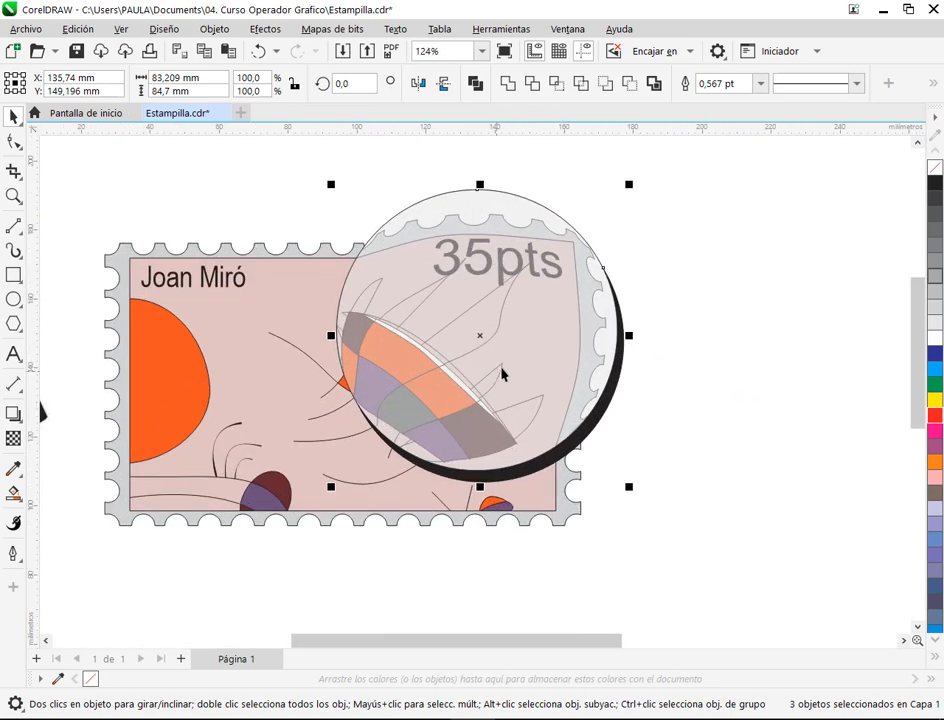
{"action": "left_click_drag", "start_coordinate": [502, 373], "coordinate": [757, 383]}
Try separating the grey circle and the fisheye circle over the stamp, and undo both moves.
{"action": "left_click", "coordinate": [580, 204]}
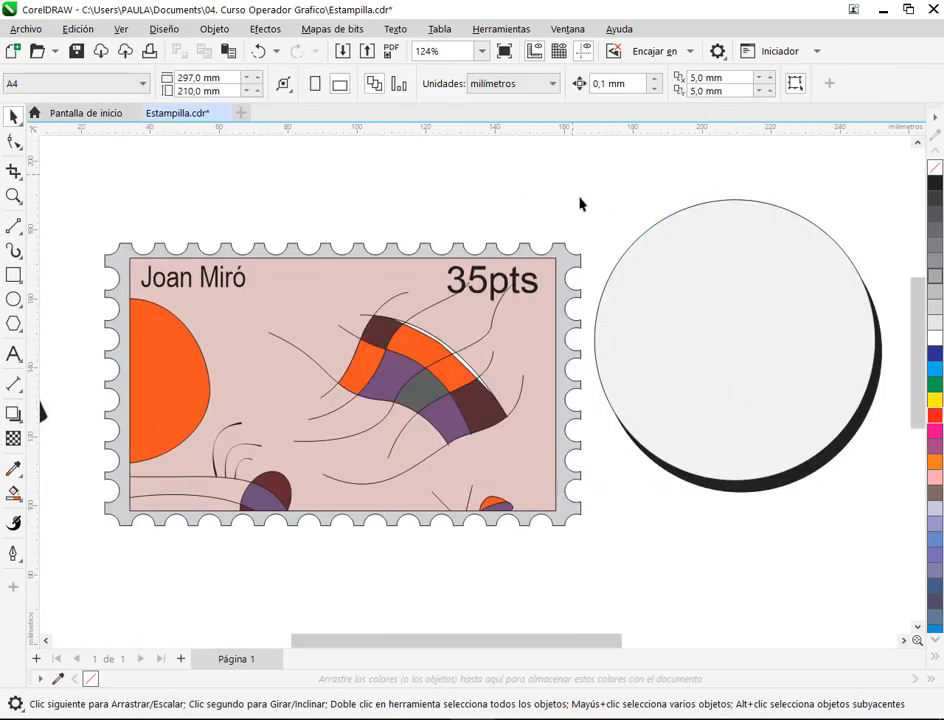
{"action": "left_click_drag", "start_coordinate": [704, 316], "coordinate": [181, 560]}
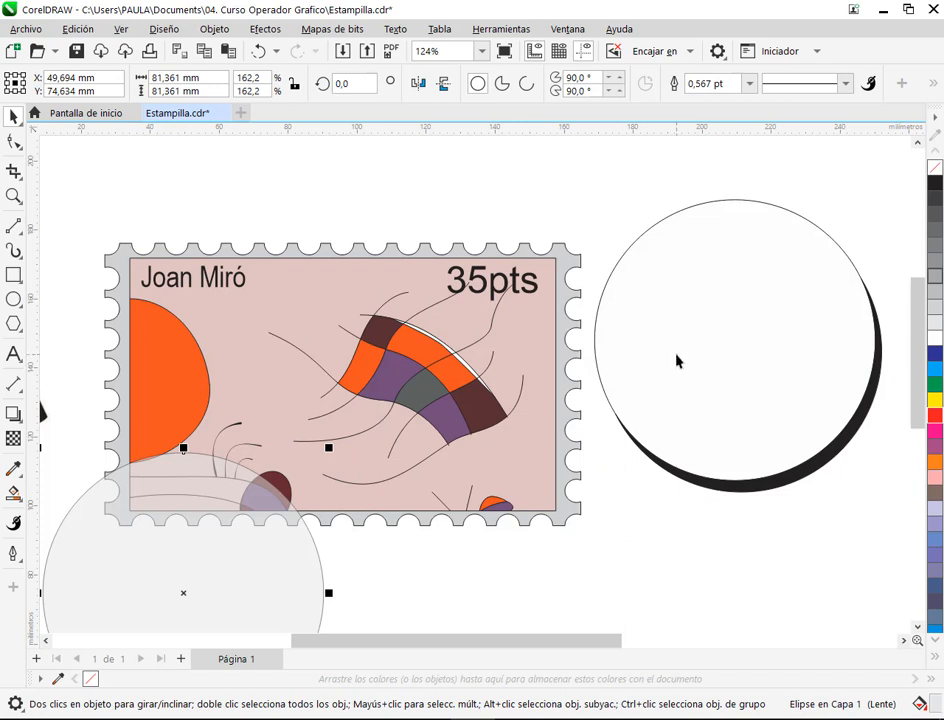
{"action": "left_click_drag", "start_coordinate": [703, 365], "coordinate": [401, 395]}
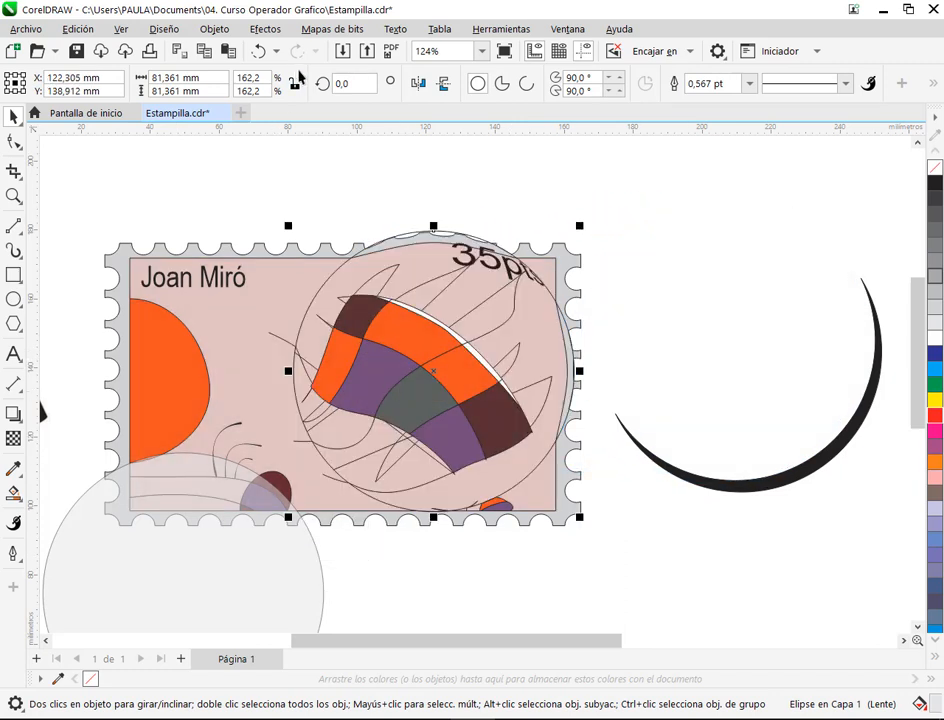
{"action": "left_click", "coordinate": [258, 51]}
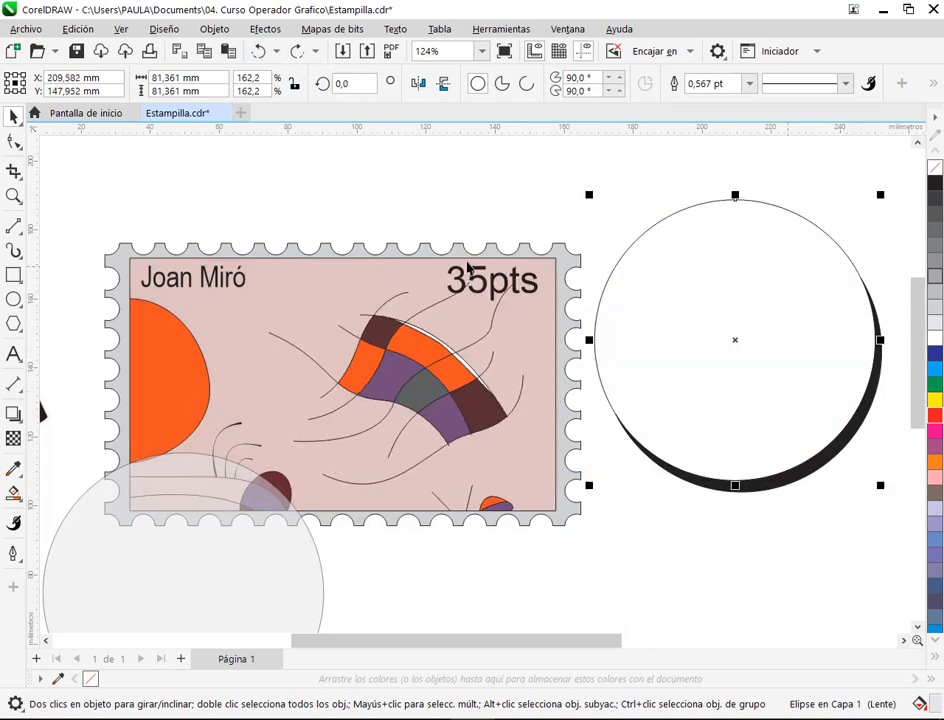
{"action": "left_click", "coordinate": [690, 190]}
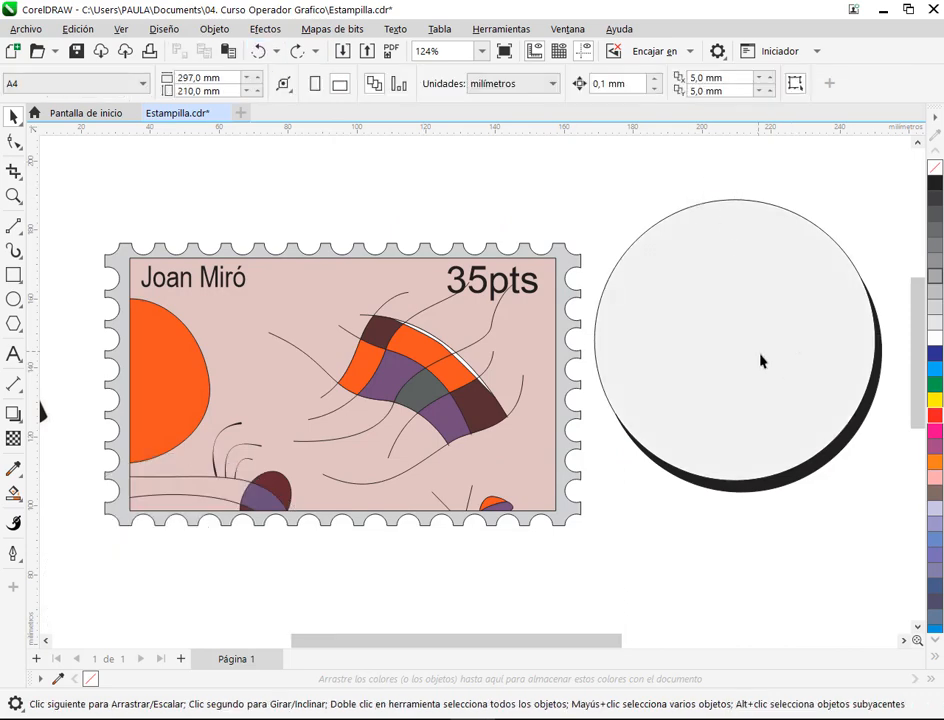
Move the grey circle to the stamp's lower-left corner, place the fisheye circle over the flag and open its lens settings.
{"action": "left_click_drag", "start_coordinate": [775, 340], "coordinate": [230, 497]}
{"action": "left_click_drag", "start_coordinate": [648, 336], "coordinate": [498, 402]}
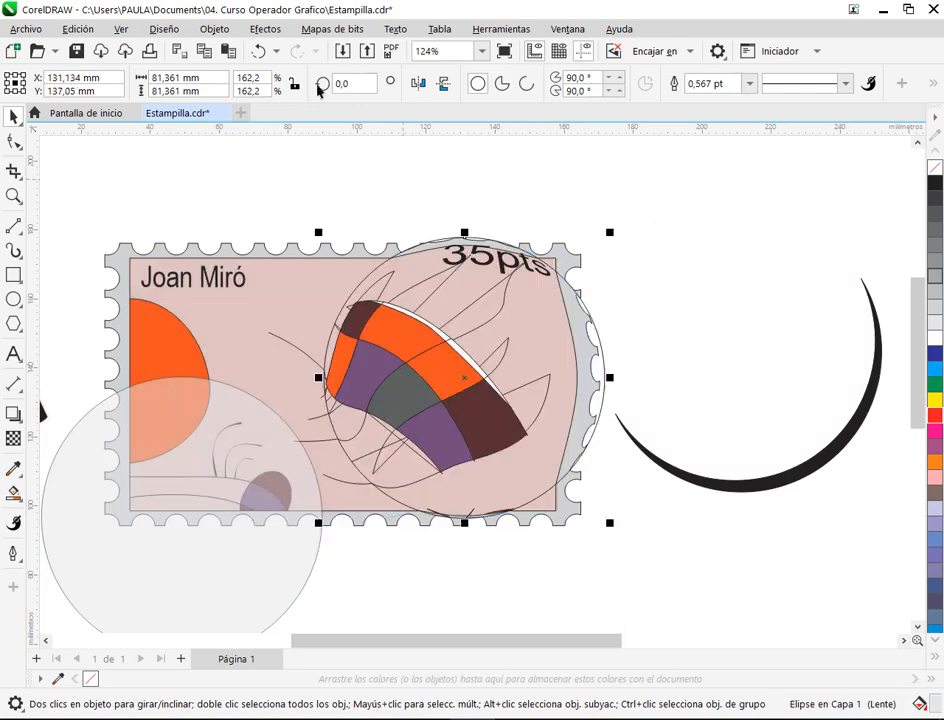
{"action": "left_click", "coordinate": [265, 30]}
{"action": "left_click", "coordinate": [309, 490]}
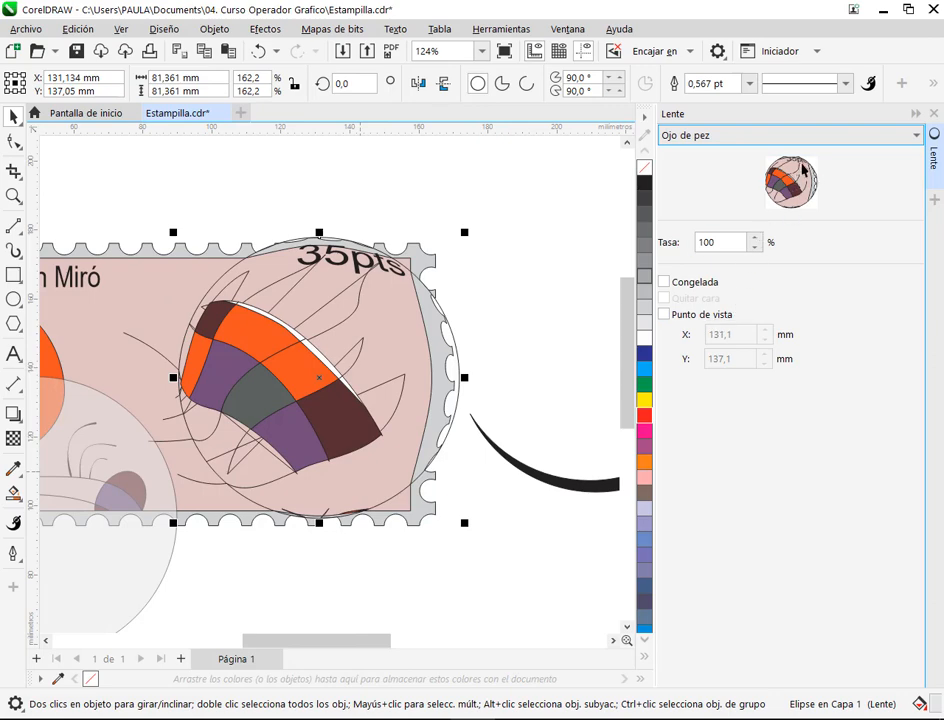
{"action": "scroll", "coordinate": [328, 305], "scroll_direction": "up", "scroll_amount": 2}
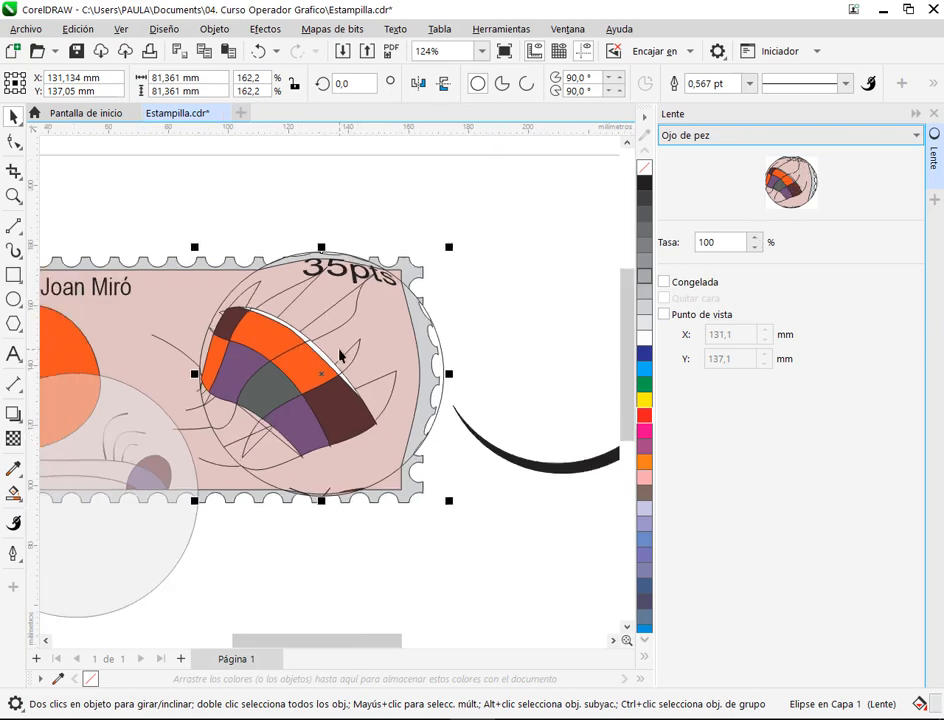
Lower the fisheye lens rate through 75 and 20 to -100 %, and restore it to 100 %.
{"action": "left_click", "coordinate": [757, 247]}
{"action": "left_click", "coordinate": [757, 247]}
{"action": "left_click", "coordinate": [757, 247]}
{"action": "left_click", "coordinate": [757, 247]}
{"action": "left_click", "coordinate": [757, 247]}
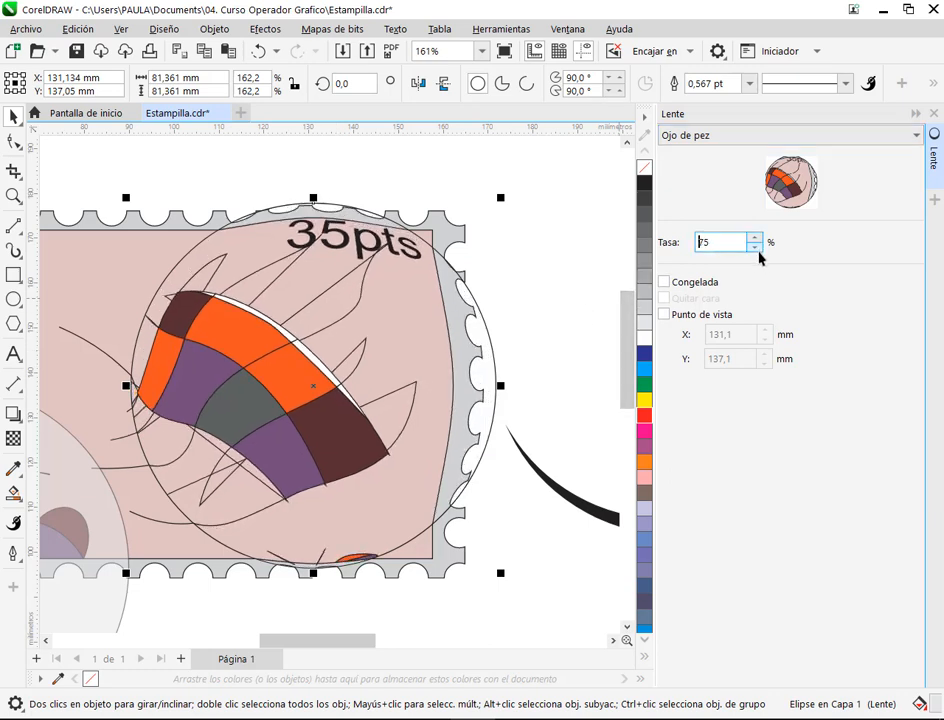
{"action": "left_click", "coordinate": [758, 251]}
{"action": "left_click", "coordinate": [758, 251]}
{"action": "left_click", "coordinate": [758, 251]}
{"action": "left_click", "coordinate": [758, 251]}
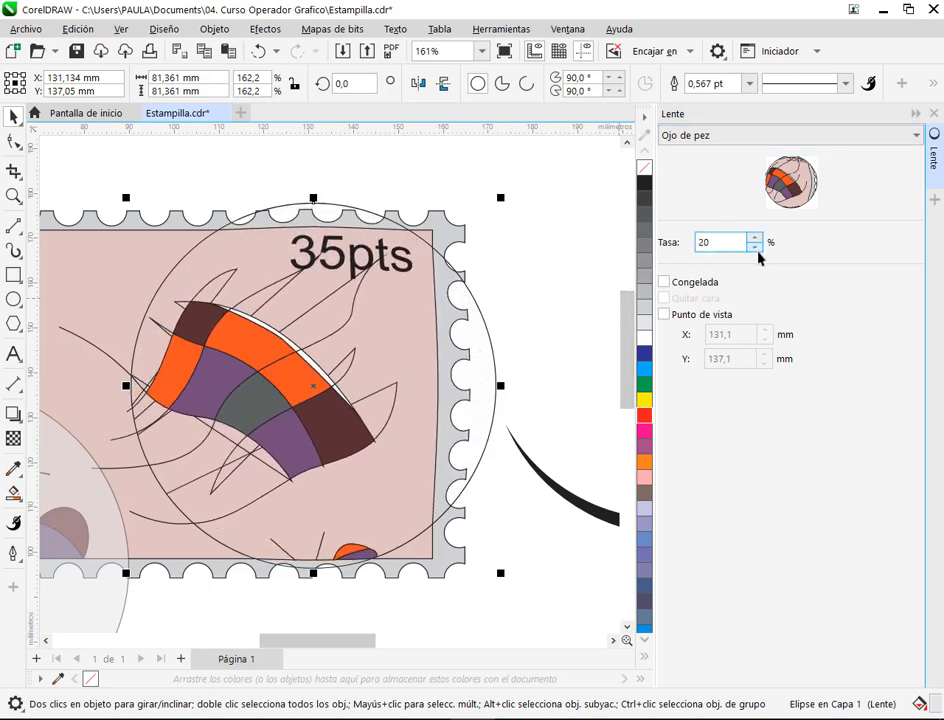
{"action": "left_click_drag", "start_coordinate": [758, 251], "coordinate": [757, 251]}
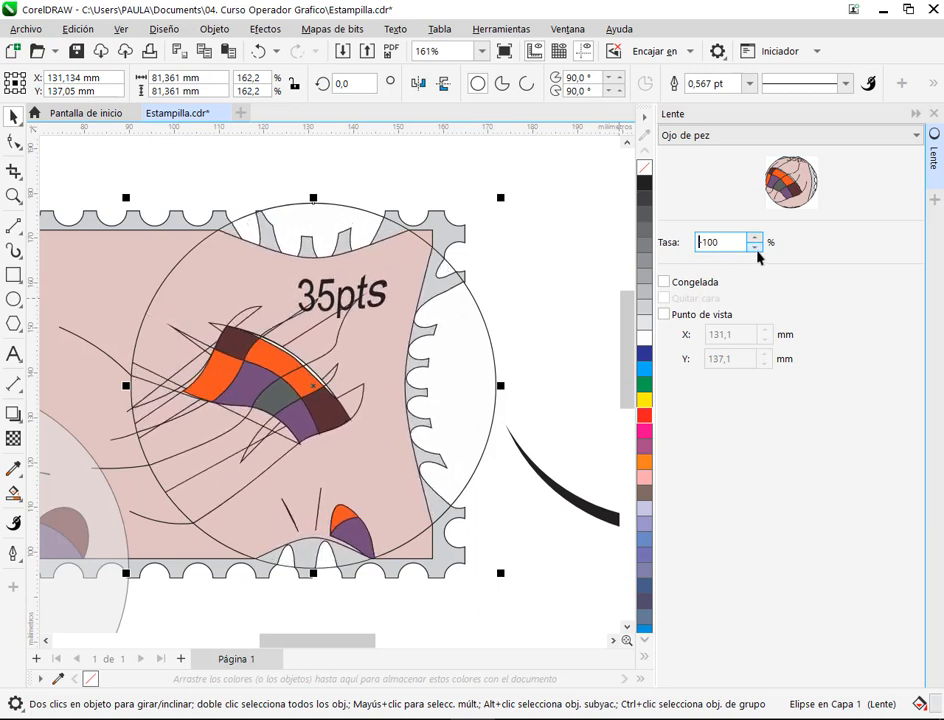
{"action": "type", "text": "100"}
{"action": "left_click", "coordinate": [544, 230]}
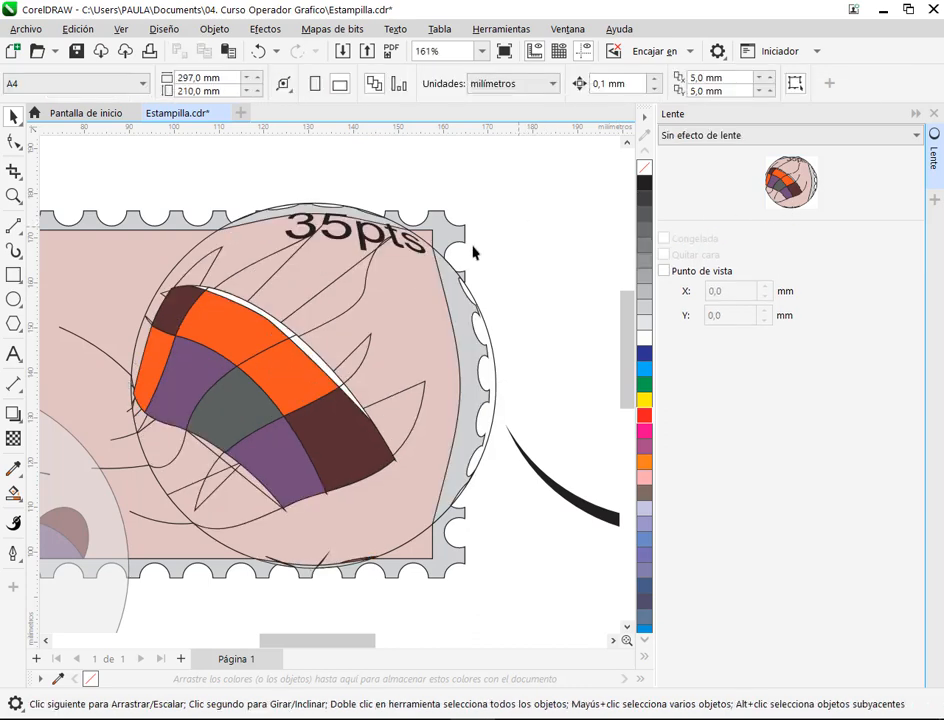
Collapse the lens settings and stack the grey circle and the fisheye circle to the right of the stamp.
{"action": "scroll", "coordinate": [603, 388], "scroll_direction": "down", "scroll_amount": 3}
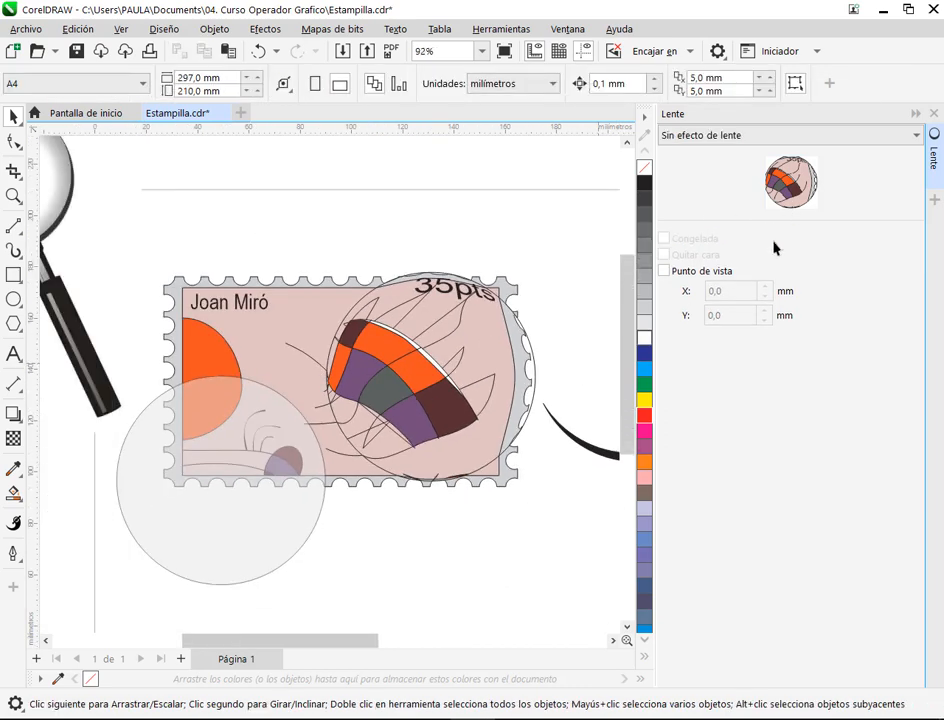
{"action": "left_click", "coordinate": [915, 116]}
{"action": "key", "text": "h"}
{"action": "left_click_drag", "start_coordinate": [607, 394], "coordinate": [600, 305]}
{"action": "key", "text": "space"}
{"action": "left_click", "coordinate": [120, 497]}
{"action": "left_click_drag", "start_coordinate": [120, 497], "coordinate": [520, 304]}
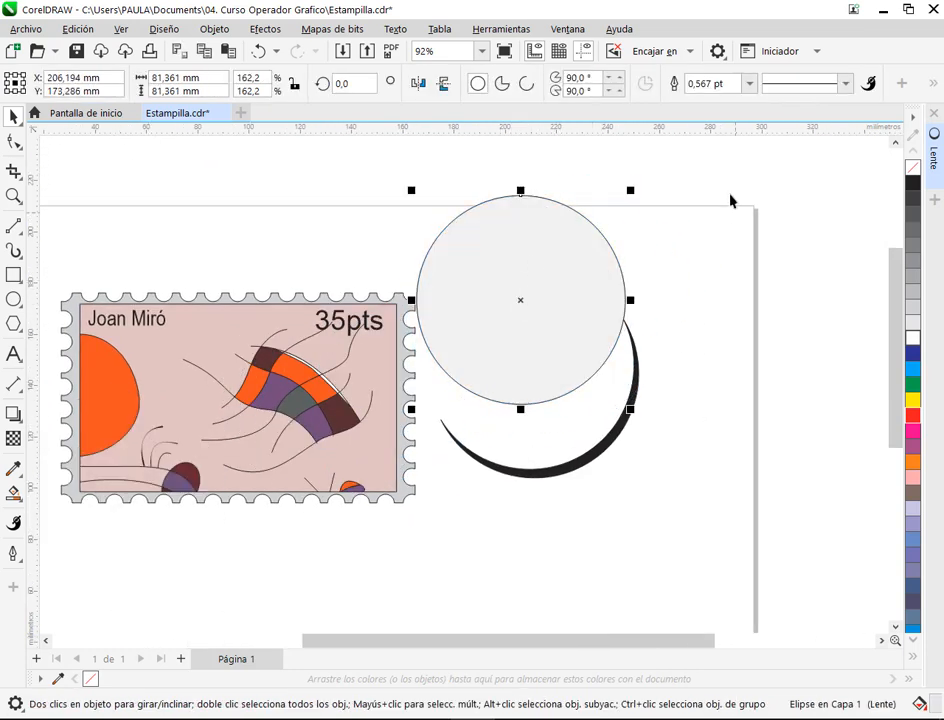
Select both stacked circles and fit them back inside the black crescent.
{"action": "left_click_drag", "start_coordinate": [723, 181], "coordinate": [340, 408]}
{"action": "left_click", "coordinate": [460, 430], "text": "shift"}
{"action": "left_click_drag", "start_coordinate": [544, 352], "coordinate": [553, 414]}
{"action": "left_click", "coordinate": [617, 455]}
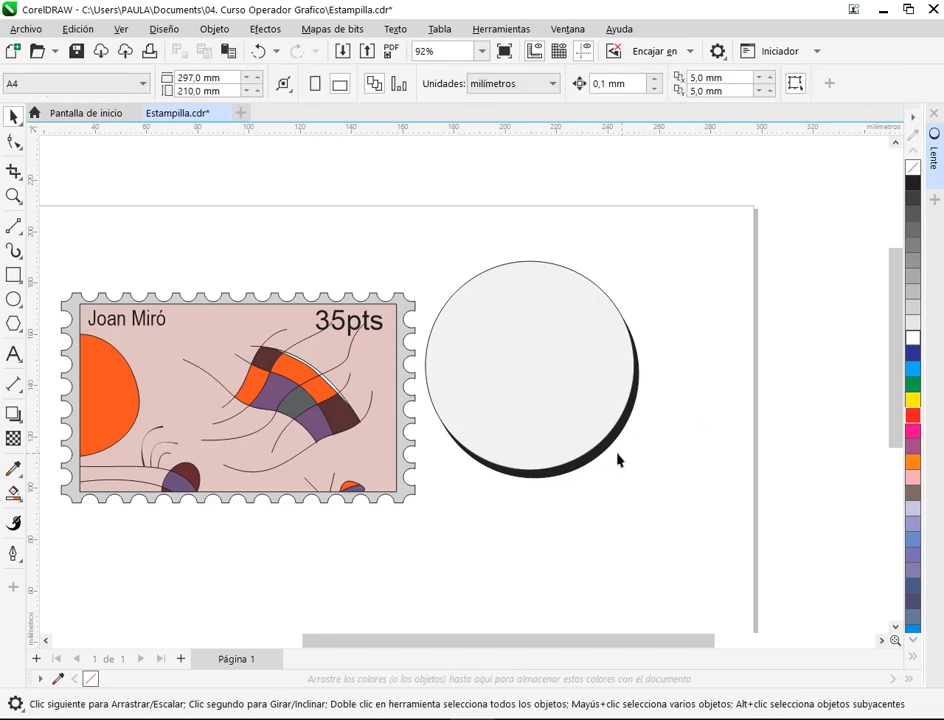
Nudge the black crescent 0.1 mm left and 0.3 mm down against the lens edge.
{"action": "scroll", "coordinate": [617, 459], "scroll_direction": "up", "scroll_amount": 3}
{"action": "scroll", "coordinate": [661, 414], "scroll_direction": "up", "scroll_amount": 3}
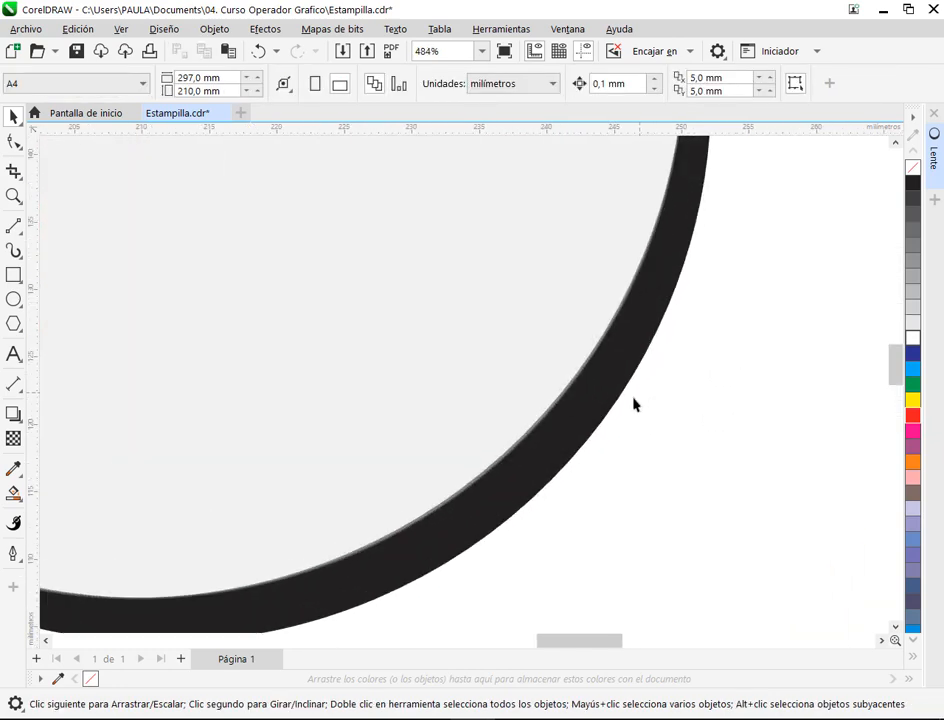
{"action": "scroll", "coordinate": [632, 403], "scroll_direction": "down", "scroll_amount": 3}
{"action": "left_click", "coordinate": [609, 429]}
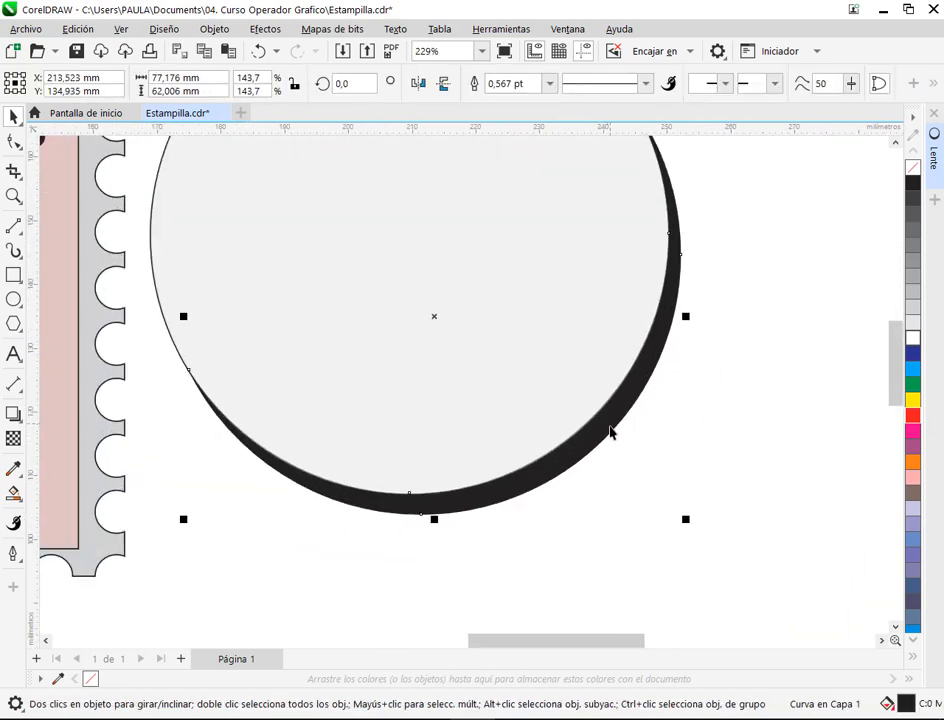
{"action": "key", "text": "Left"}
{"action": "key", "text": "Up"}
{"action": "key", "text": "Down"}
{"action": "key", "text": "Down"}
{"action": "key", "text": "Down"}
{"action": "key", "text": "Down"}
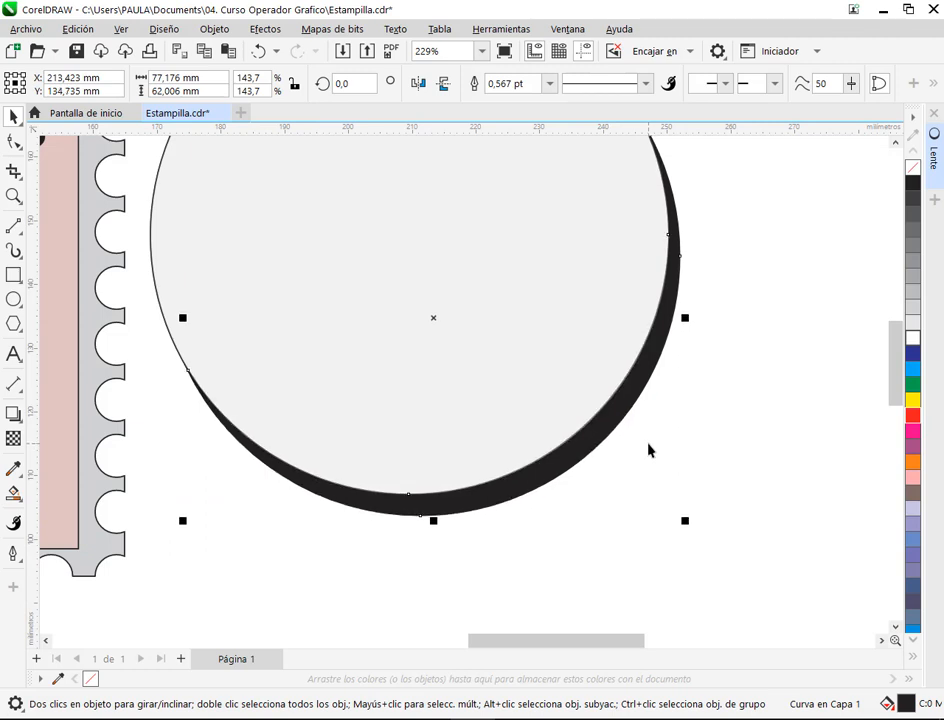
{"action": "key", "text": "Right"}
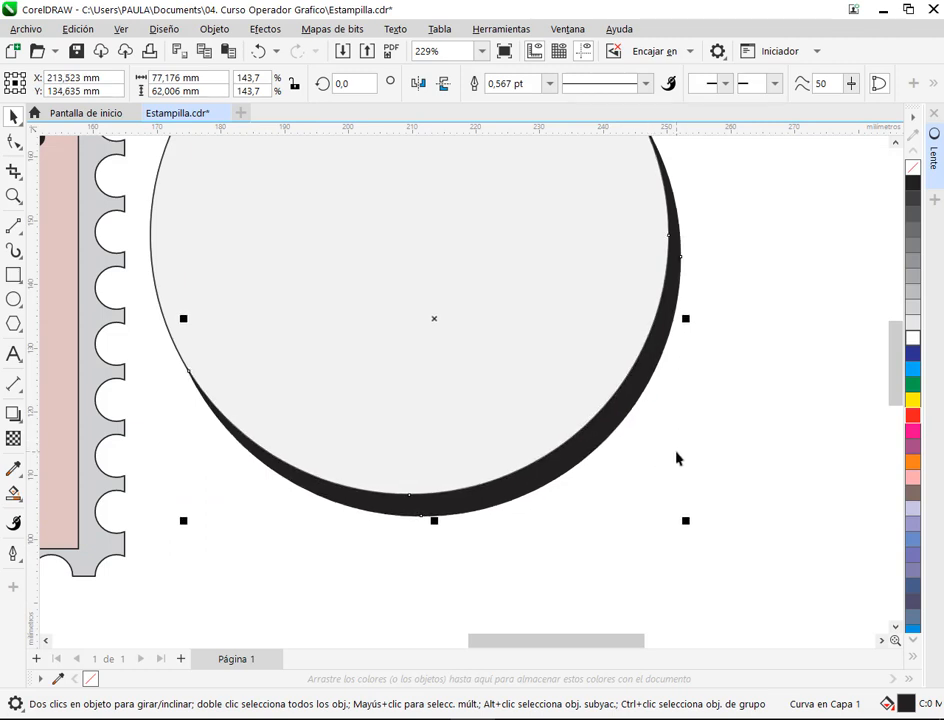
{"action": "key", "text": "Left"}
{"action": "left_click", "coordinate": [676, 458]}
Select the two circles and the crescent together and move them farther to the right of the stamp.
{"action": "scroll", "coordinate": [676, 458], "scroll_direction": "down", "scroll_amount": 2}
{"action": "scroll", "coordinate": [662, 452], "scroll_direction": "down", "scroll_amount": 3}
{"action": "left_click_drag", "start_coordinate": [716, 253], "coordinate": [449, 550]}
{"action": "left_click_drag", "start_coordinate": [545, 425], "coordinate": [674, 392]}
Select all seven objects of the stamp and lock them in place.
{"action": "left_click_drag", "start_coordinate": [519, 268], "coordinate": [158, 557]}
{"action": "right_click", "coordinate": [311, 459]}
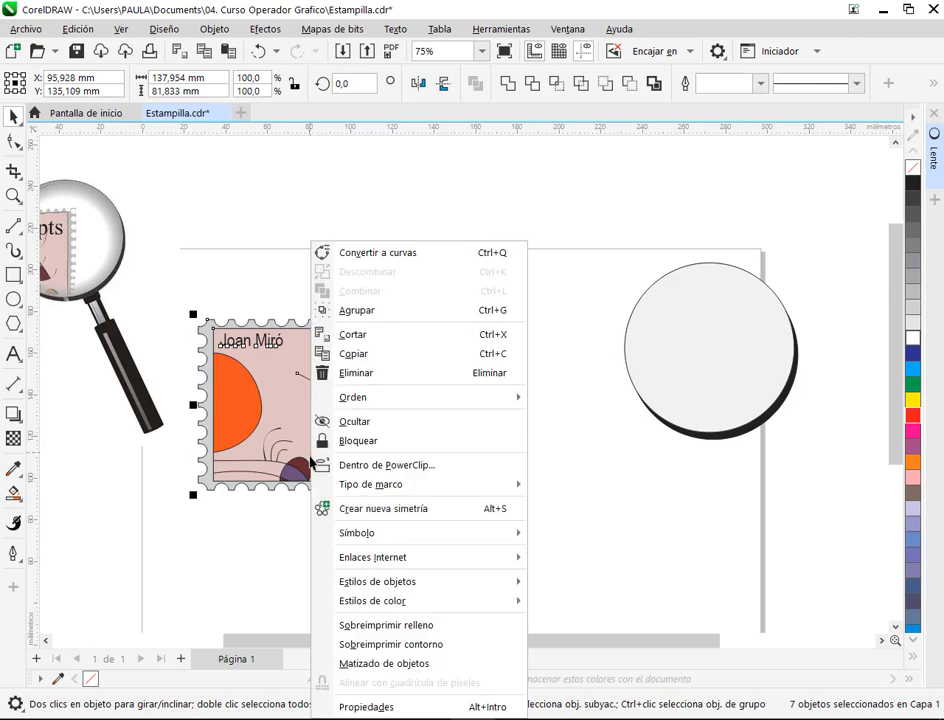
{"action": "left_click", "coordinate": [322, 440]}
{"action": "left_click", "coordinate": [556, 468]}
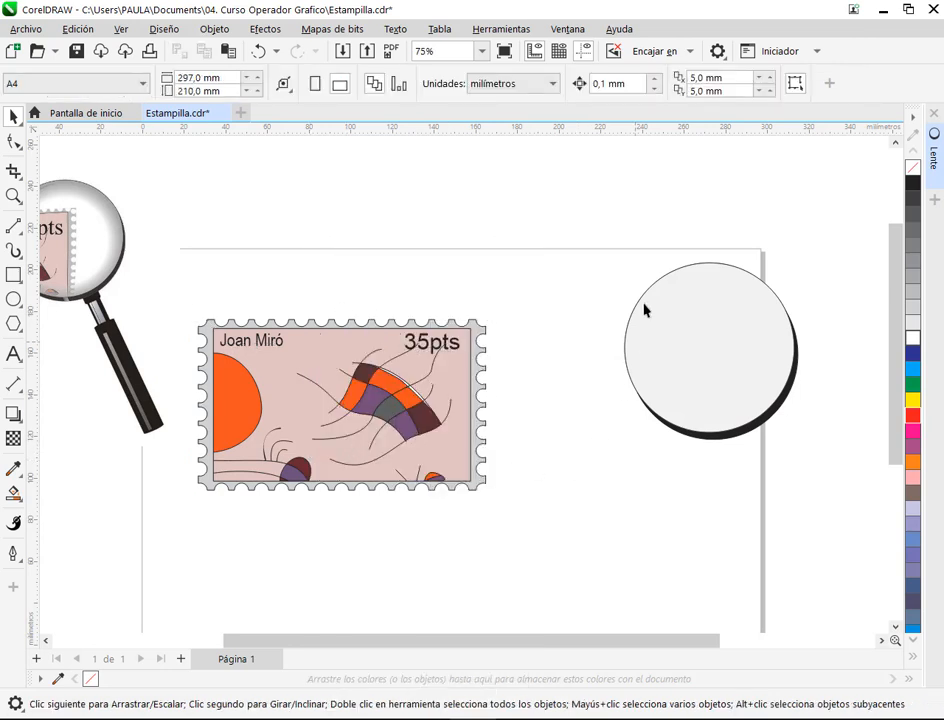
Reposition the whole lens lower on the page, try moving only its grey circle onto the locked stamp, and undo that move.
{"action": "left_click", "coordinate": [775, 375]}
{"action": "left_click_drag", "start_coordinate": [775, 375], "coordinate": [760, 462]}
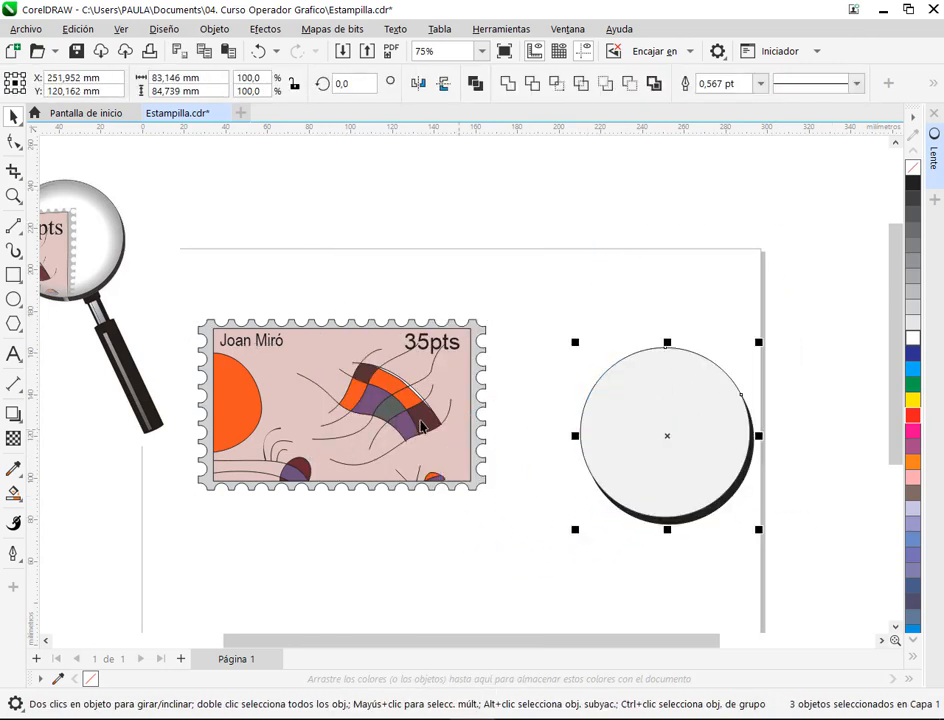
{"action": "key", "text": "Escape"}
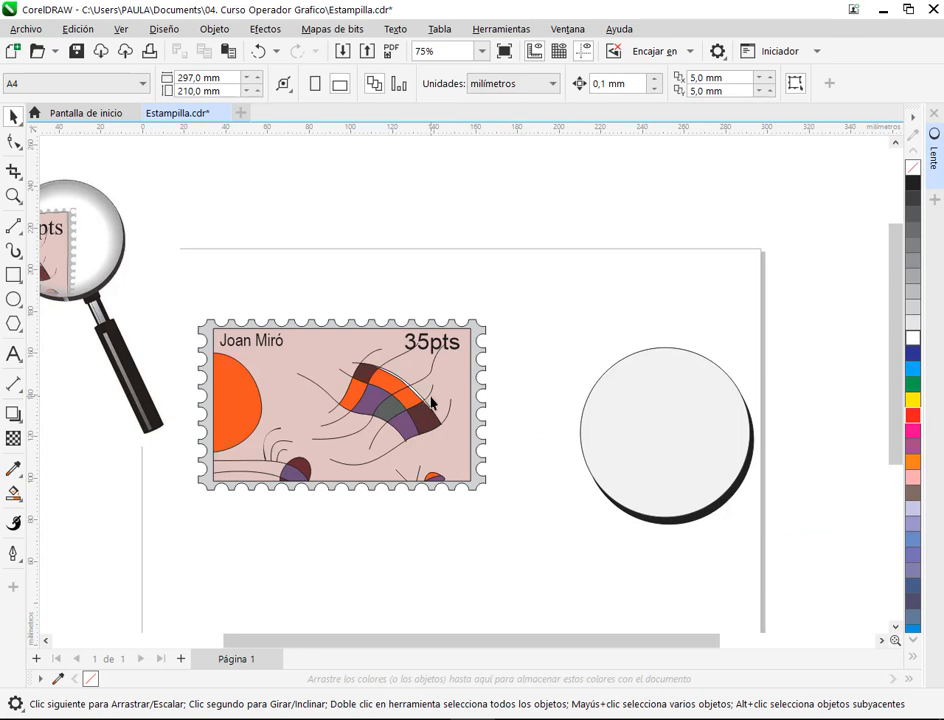
{"action": "left_click", "coordinate": [432, 402]}
{"action": "left_click_drag", "start_coordinate": [666, 449], "coordinate": [415, 408]}
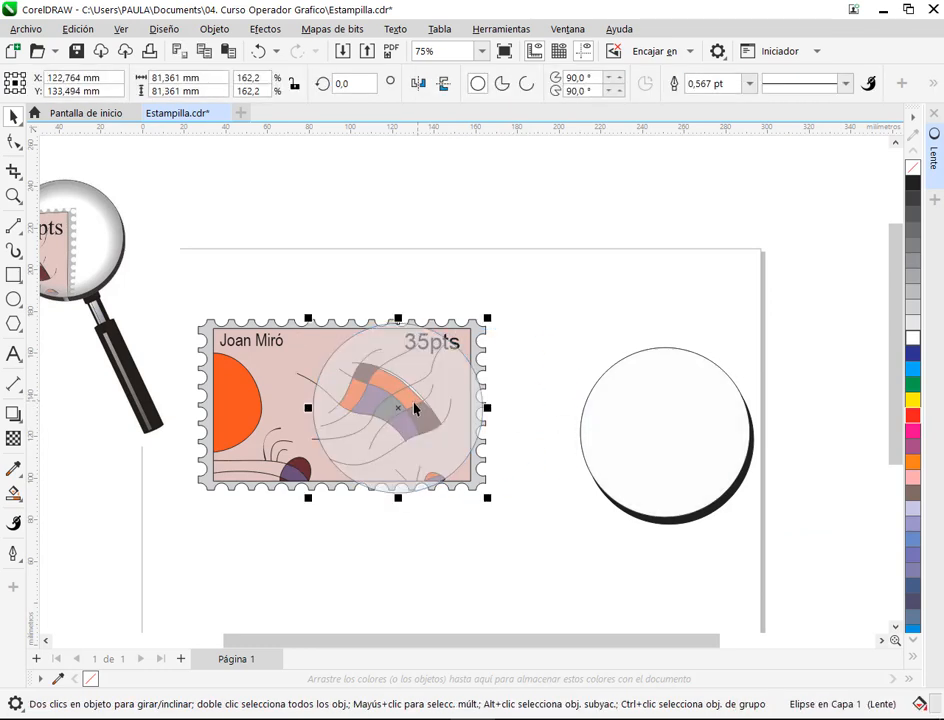
{"action": "left_click", "coordinate": [258, 50]}
Select the three lens pieces together and place them over the stamp's "35pts" corner.
{"action": "left_click_drag", "start_coordinate": [535, 289], "coordinate": [786, 568]}
{"action": "left_click_drag", "start_coordinate": [727, 479], "coordinate": [508, 418]}
{"action": "left_click", "coordinate": [548, 459]}
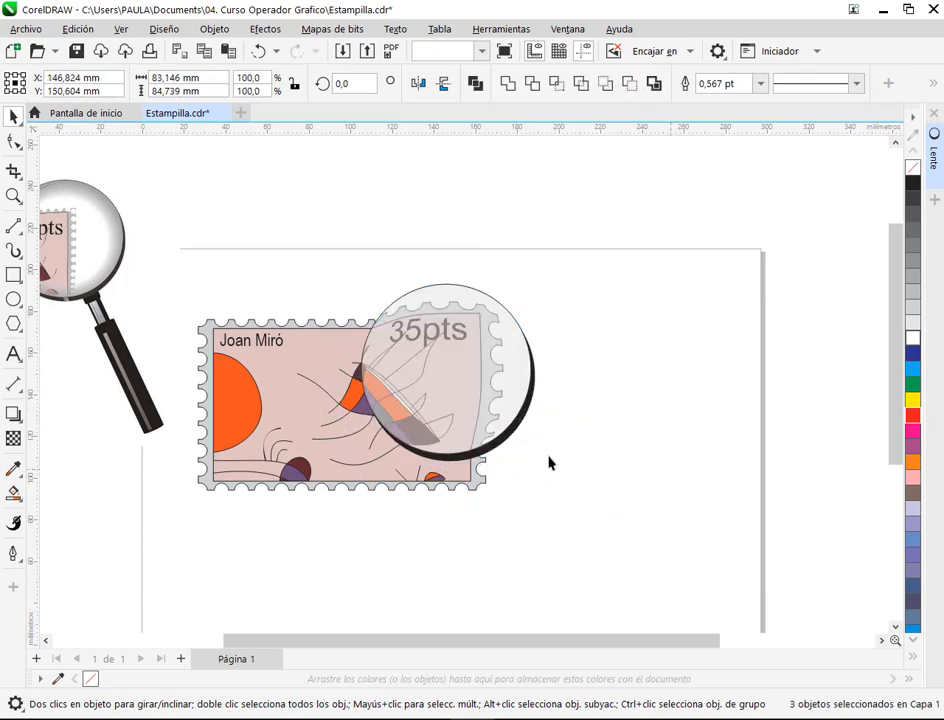
Apply an elliptical gradient transparency to the grey glass circle of the lens over the stamp's "35pts" corner.
{"action": "scroll", "coordinate": [432, 367], "scroll_direction": "up", "scroll_amount": 1}
{"action": "scroll", "coordinate": [436, 362], "scroll_direction": "up", "scroll_amount": 5}
{"action": "left_click", "coordinate": [436, 362]}
{"action": "scroll", "coordinate": [480, 375], "scroll_direction": "down", "scroll_amount": 1}
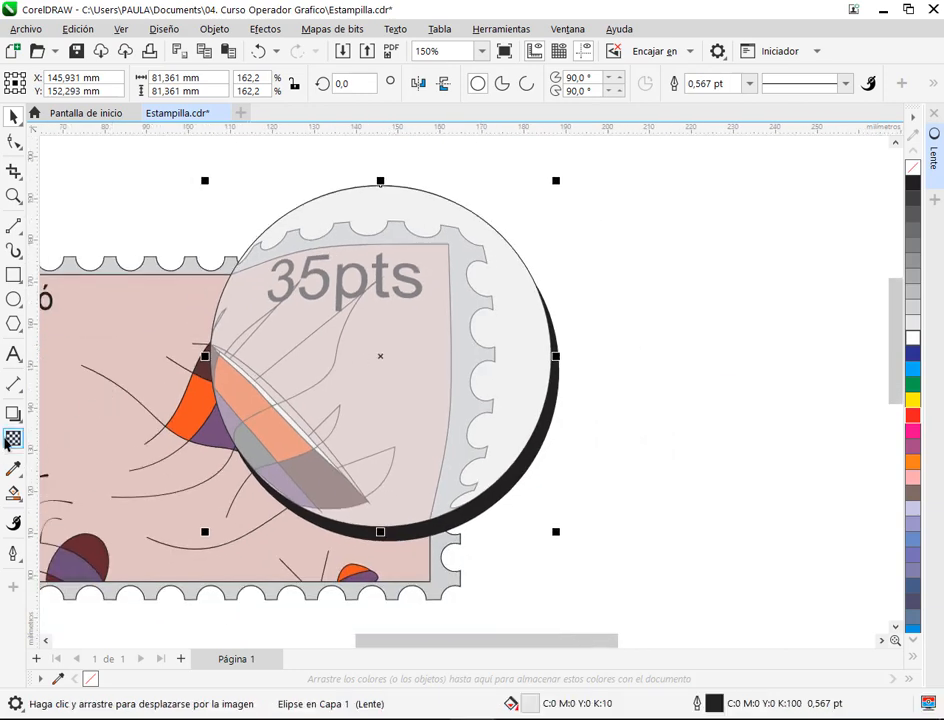
{"action": "left_click", "coordinate": [13, 438]}
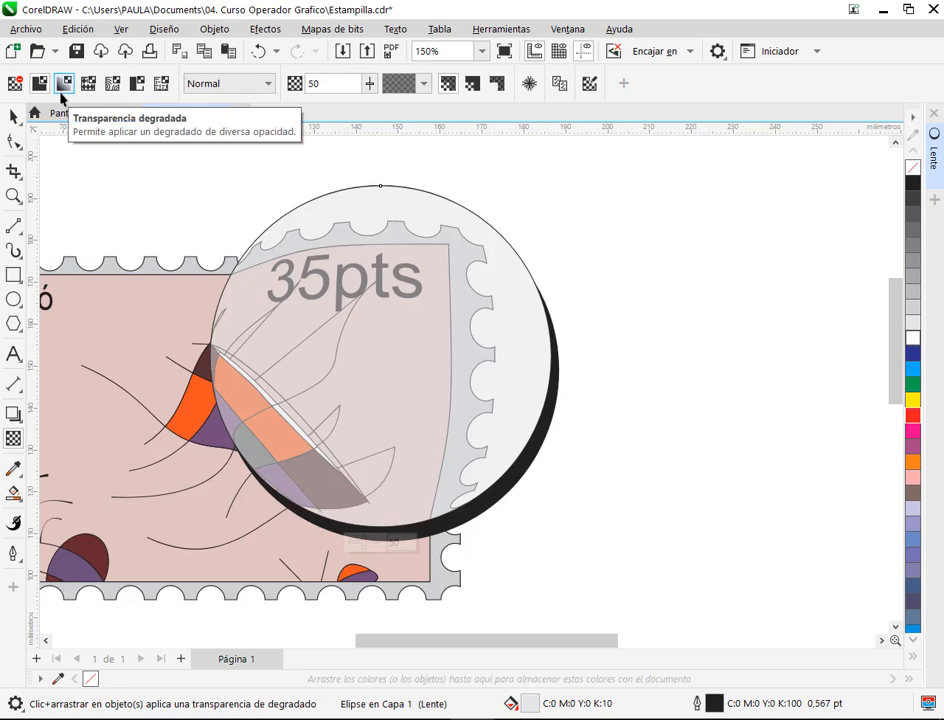
{"action": "left_click", "coordinate": [62, 86]}
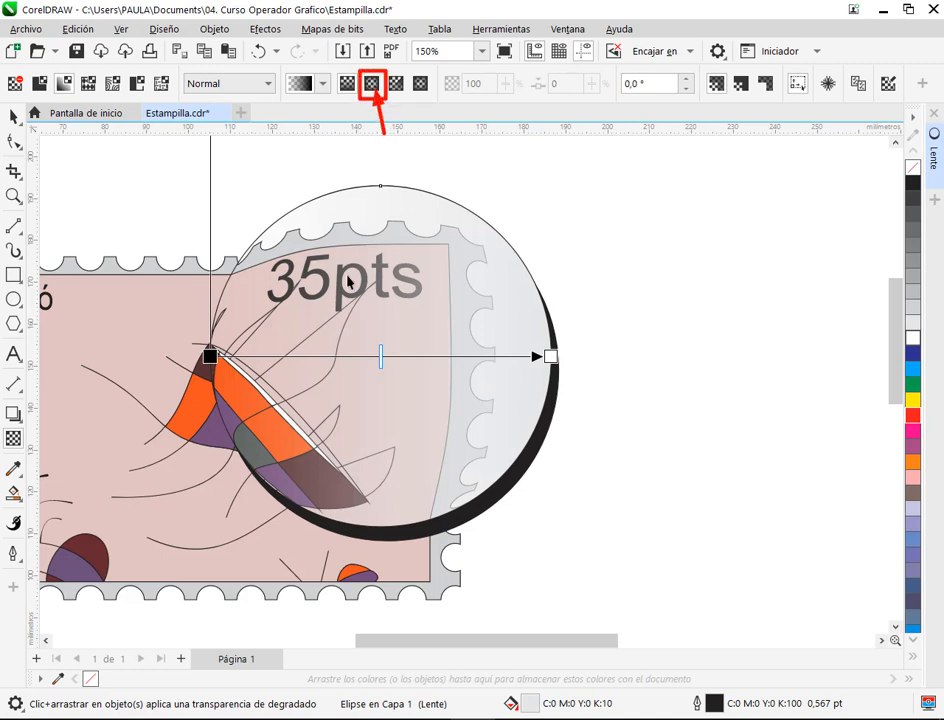
{"action": "left_click", "coordinate": [371, 83]}
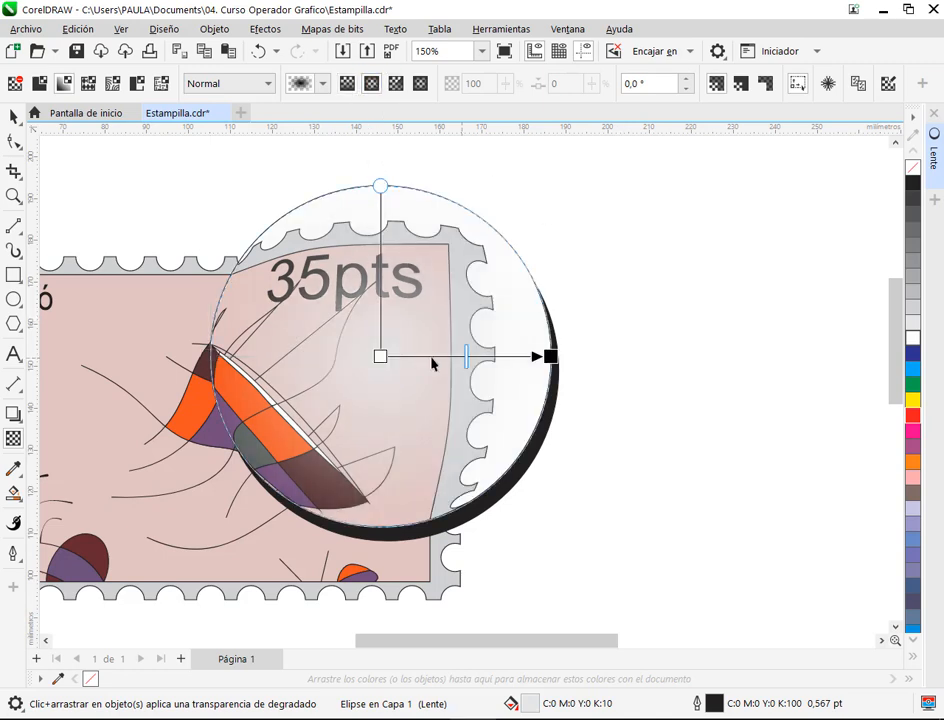
{"action": "left_click", "coordinate": [380, 357]}
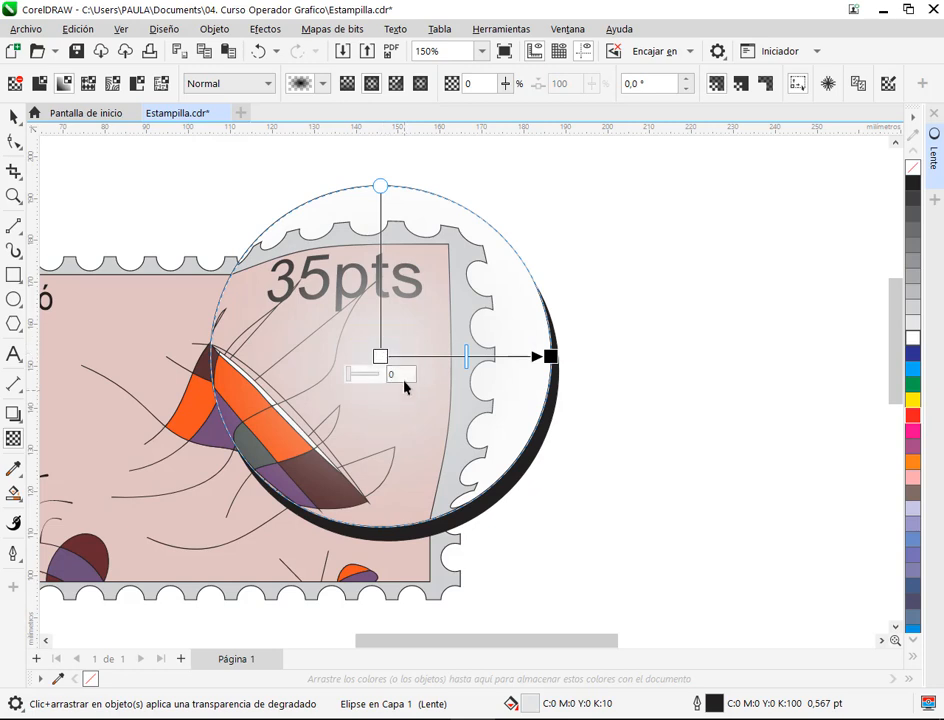
{"action": "left_click", "coordinate": [630, 412]}
{"action": "scroll", "coordinate": [621, 415], "scroll_direction": "down", "scroll_amount": 3}
{"action": "scroll", "coordinate": [330, 290], "scroll_direction": "up", "scroll_amount": 3}
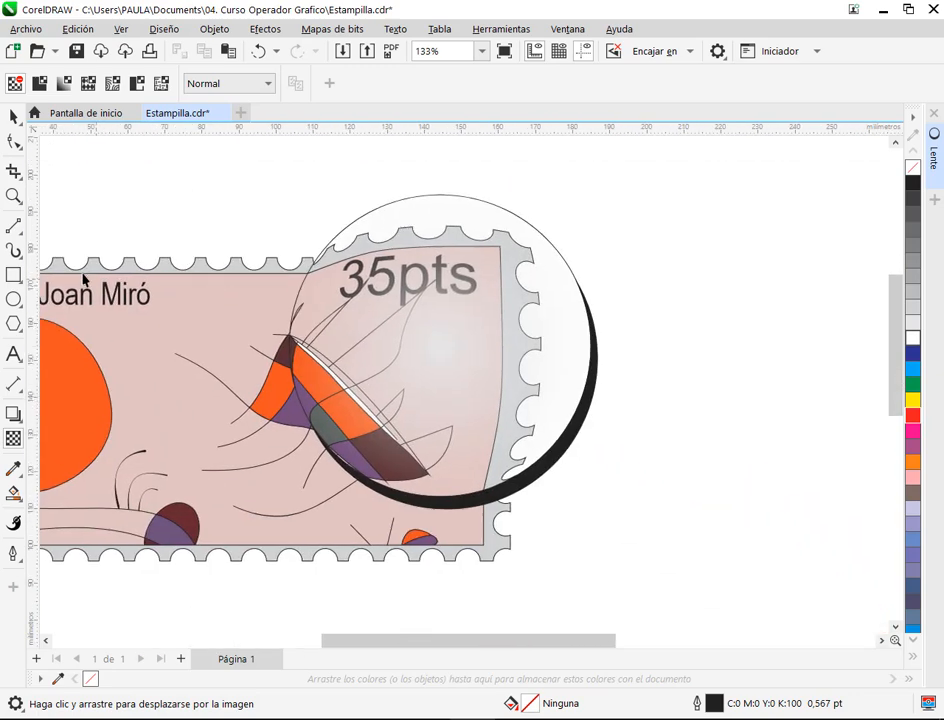
Set the glass circle's gradient transparency to 100 at its centre and 0 at its rim.
{"action": "left_click", "coordinate": [428, 350]}
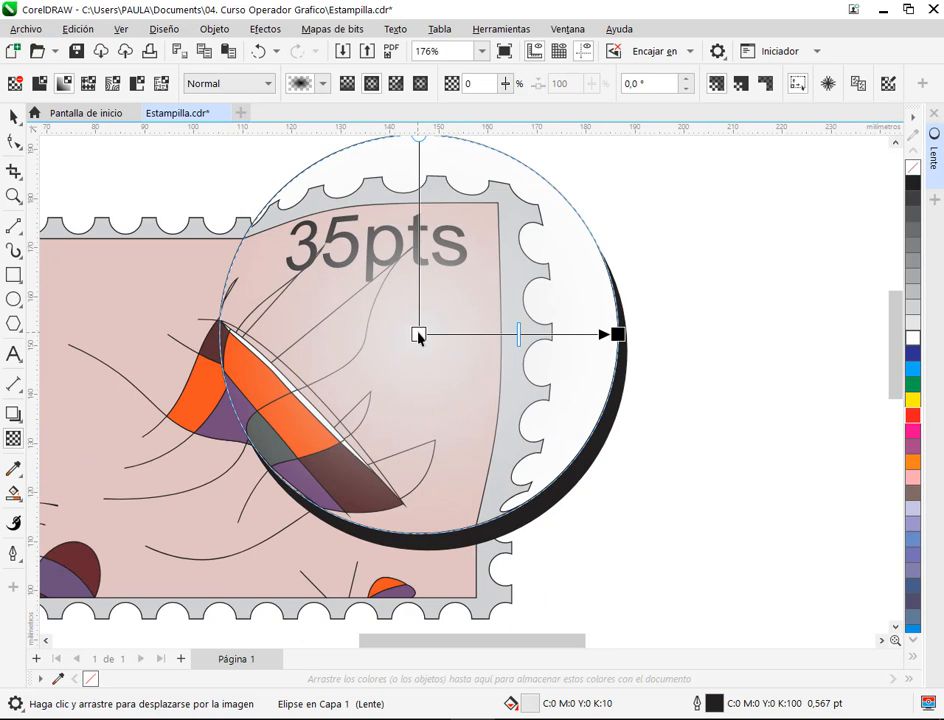
{"action": "left_click_drag", "start_coordinate": [388, 354], "coordinate": [421, 360]}
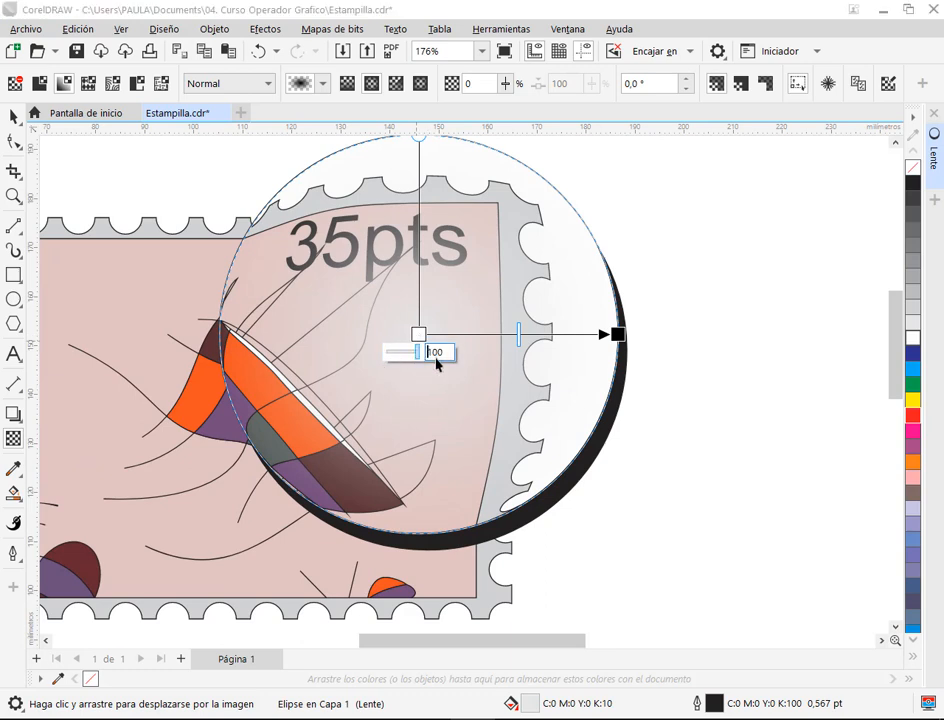
{"action": "left_click", "coordinate": [618, 336]}
{"action": "left_click_drag", "start_coordinate": [617, 357], "coordinate": [565, 362]}
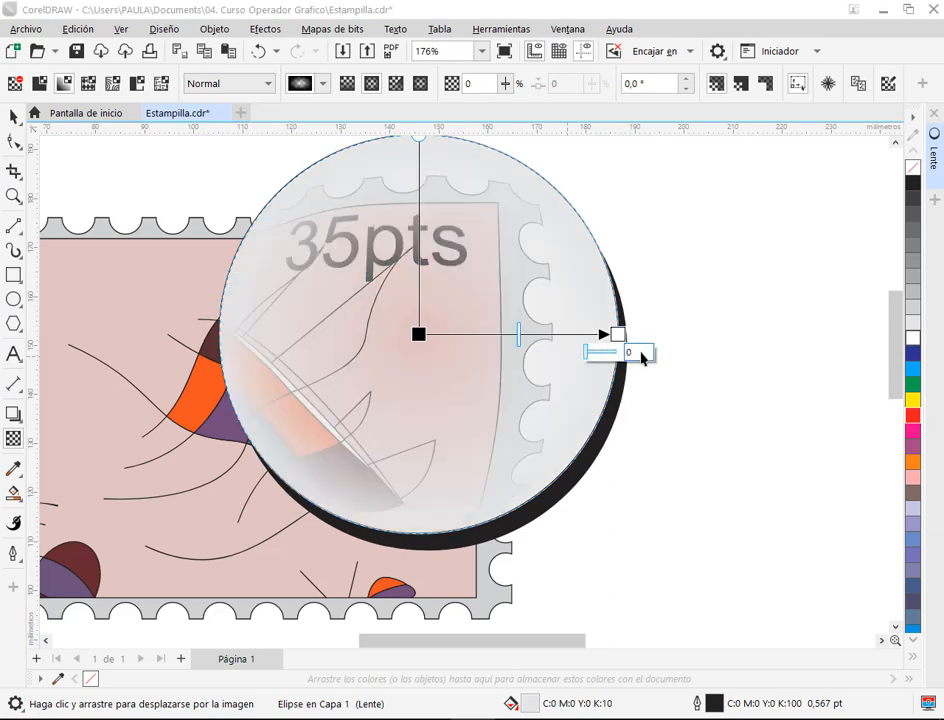
Add an intermediate transparency node to the glass gradient, raise its transparency and shift it outward so only the rim stays frosted.
{"action": "left_click_drag", "start_coordinate": [503, 349], "coordinate": [487, 376]}
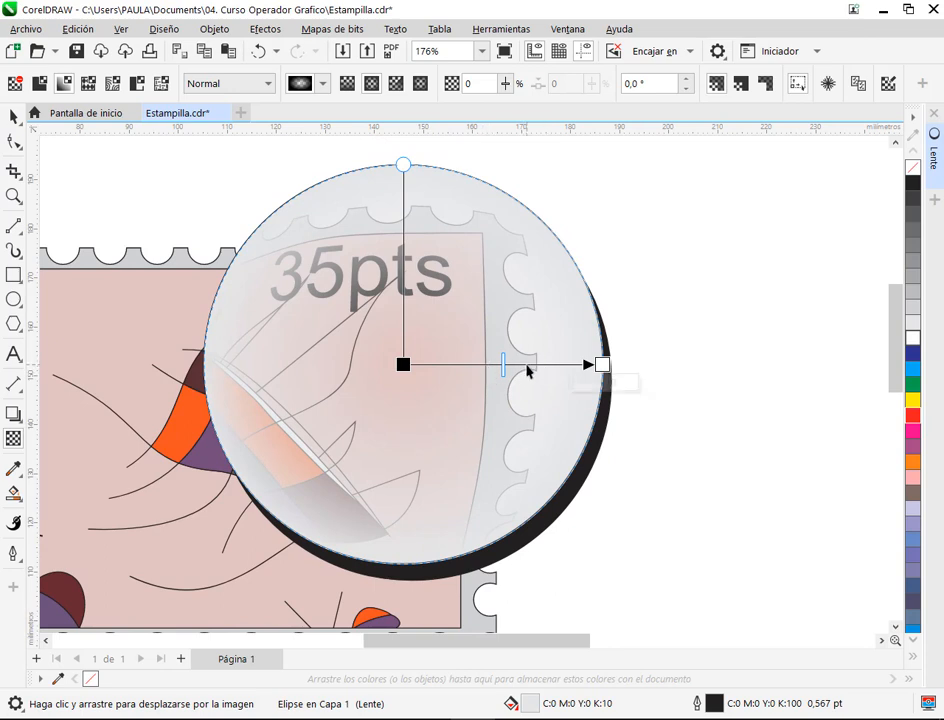
{"action": "double_click", "coordinate": [527, 365]}
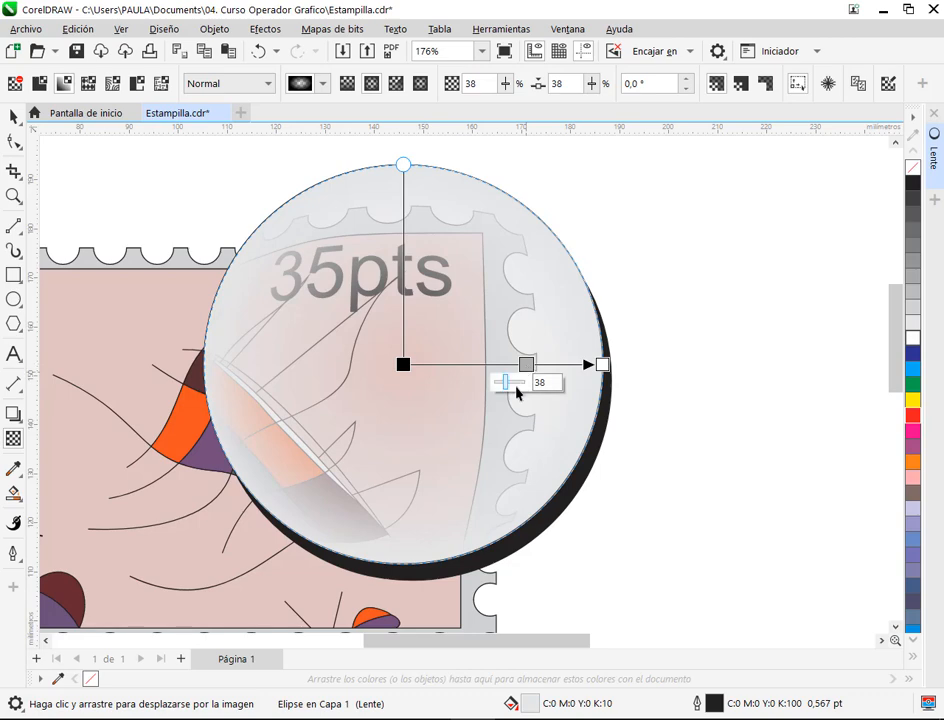
{"action": "left_click_drag", "start_coordinate": [506, 388], "coordinate": [589, 366]}
{"action": "left_click", "coordinate": [594, 365]}
{"action": "left_click", "coordinate": [14, 116]}
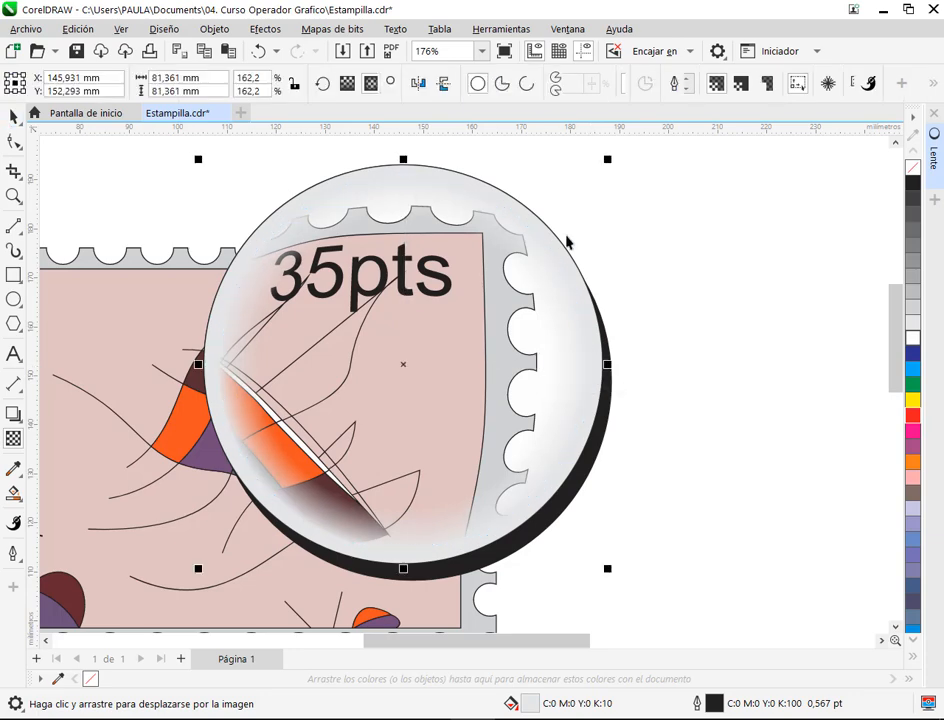
{"action": "left_click", "coordinate": [589, 284]}
{"action": "left_click", "coordinate": [590, 303]}
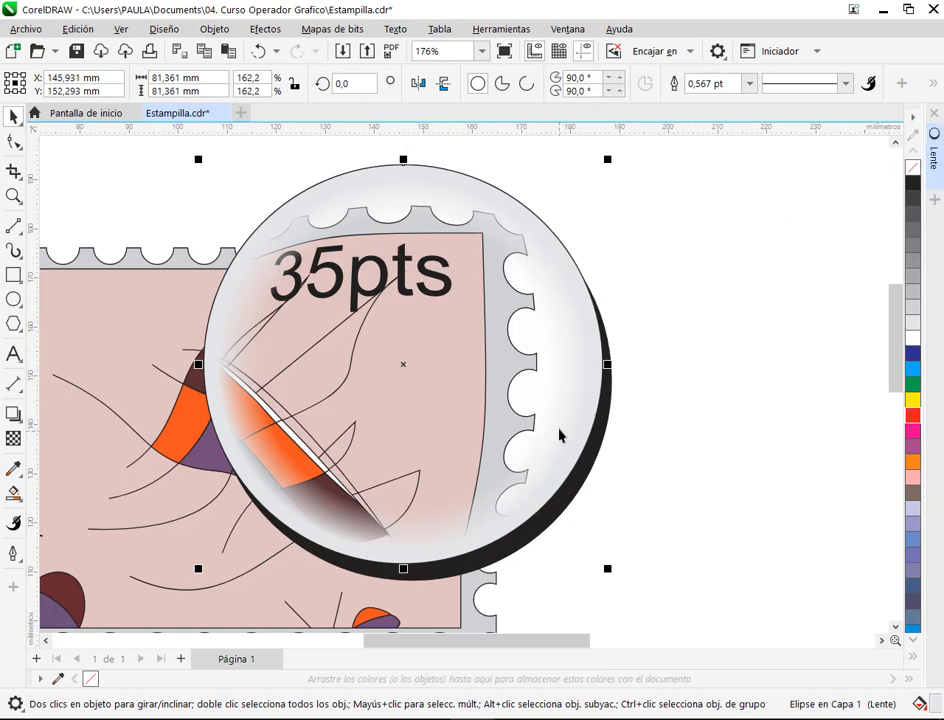
Draw a circle about 47 × 48 mm, fill it with green and place it over the stamp's lower edge near the maroon-and-purple shape.
{"action": "left_click", "coordinate": [14, 299]}
{"action": "scroll", "coordinate": [470, 320], "scroll_direction": "down", "scroll_amount": 2}
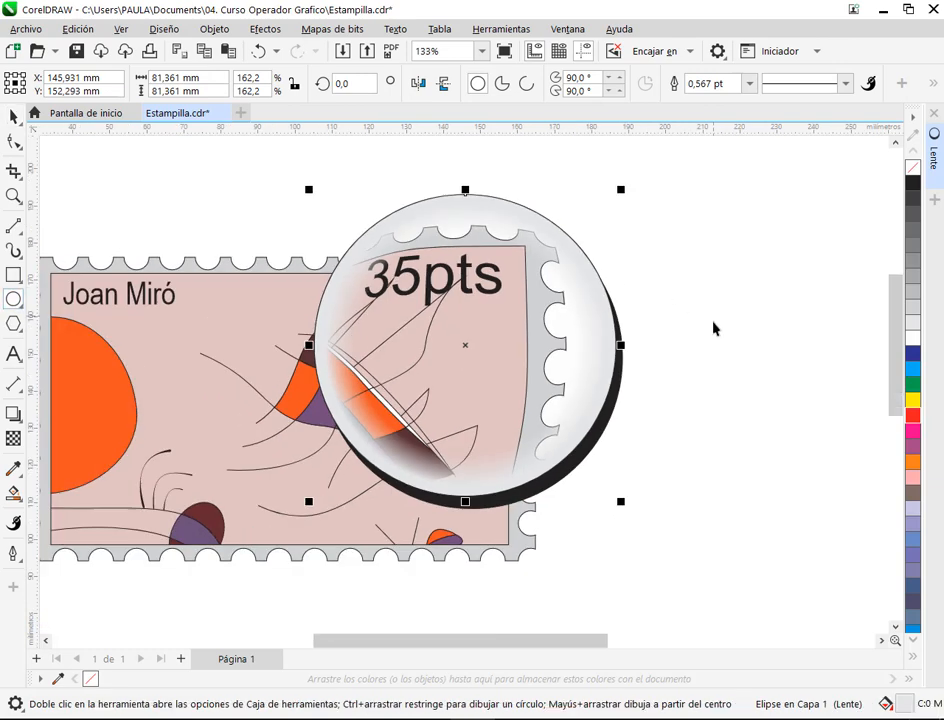
{"action": "scroll", "coordinate": [610, 300], "scroll_direction": "right", "scroll_amount": 3}
{"action": "mouse_move", "coordinate": [537, 291]}
{"action": "left_mouse_down"}
{"action": "mouse_move", "coordinate": [660, 394]}
{"action": "mouse_move", "coordinate": [704, 480]}
{"action": "mouse_move", "coordinate": [711, 470]}
{"action": "left_mouse_up"}
{"action": "left_click", "coordinate": [913, 386]}
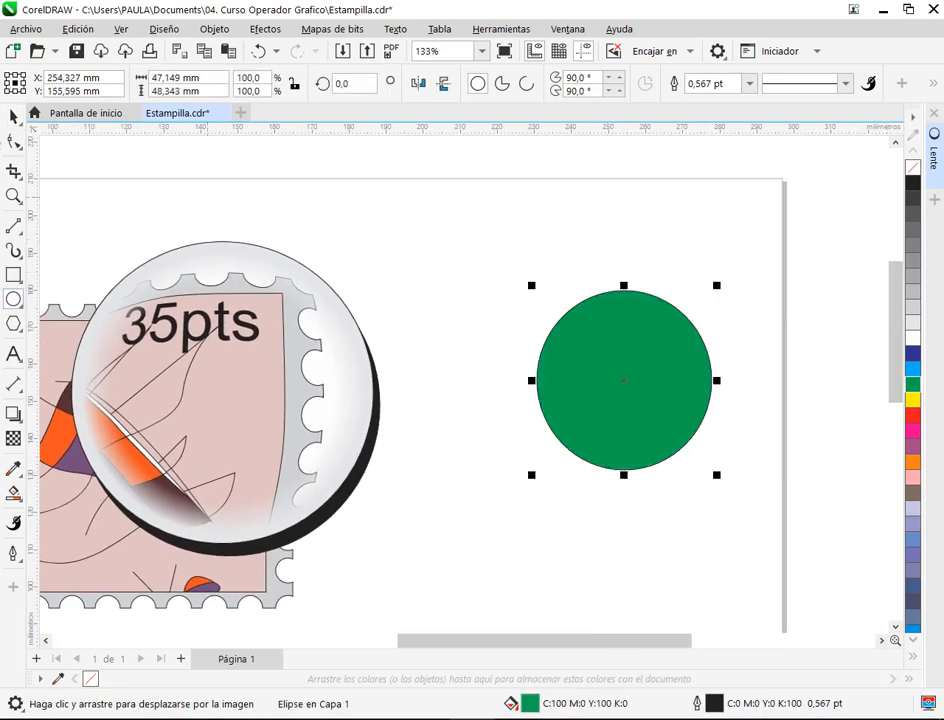
{"action": "left_click", "coordinate": [14, 116]}
{"action": "left_click_drag", "start_coordinate": [636, 372], "coordinate": [185, 457]}
{"action": "scroll", "coordinate": [438, 362], "scroll_direction": "up", "scroll_amount": 1}
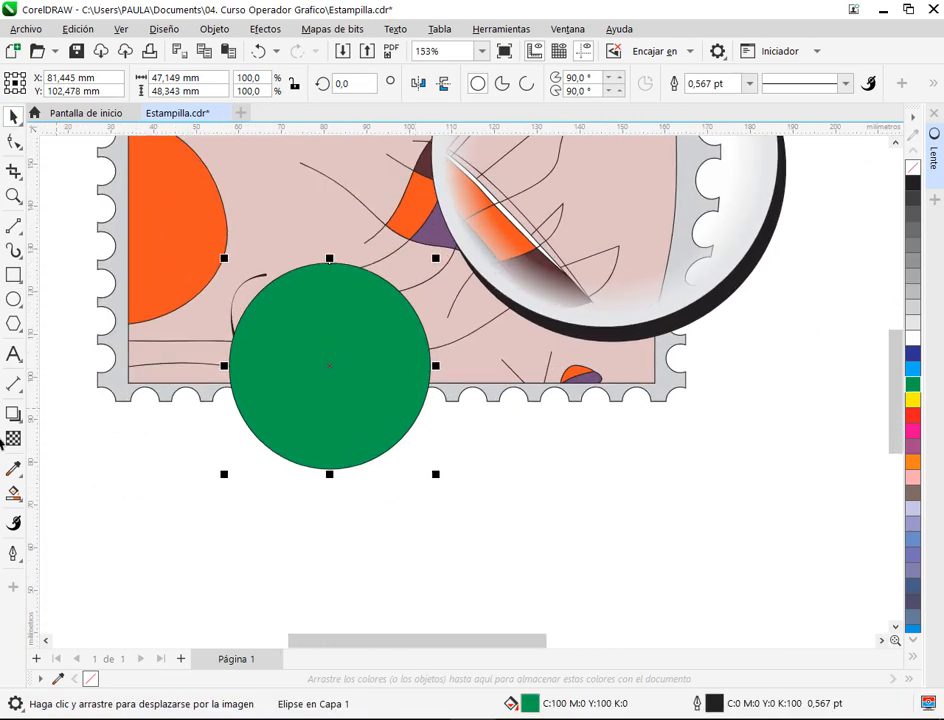
Apply an elliptical gradient transparency to the green circle, with 100 at its centre and 0 at its rim.
{"action": "left_click", "coordinate": [14, 438]}
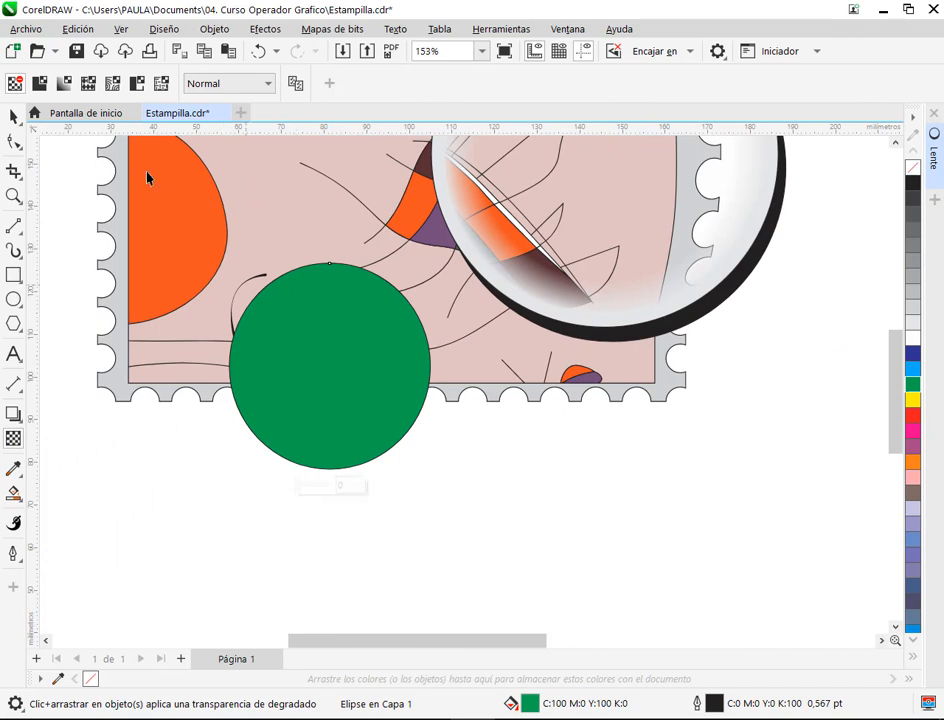
{"action": "left_click", "coordinate": [64, 83]}
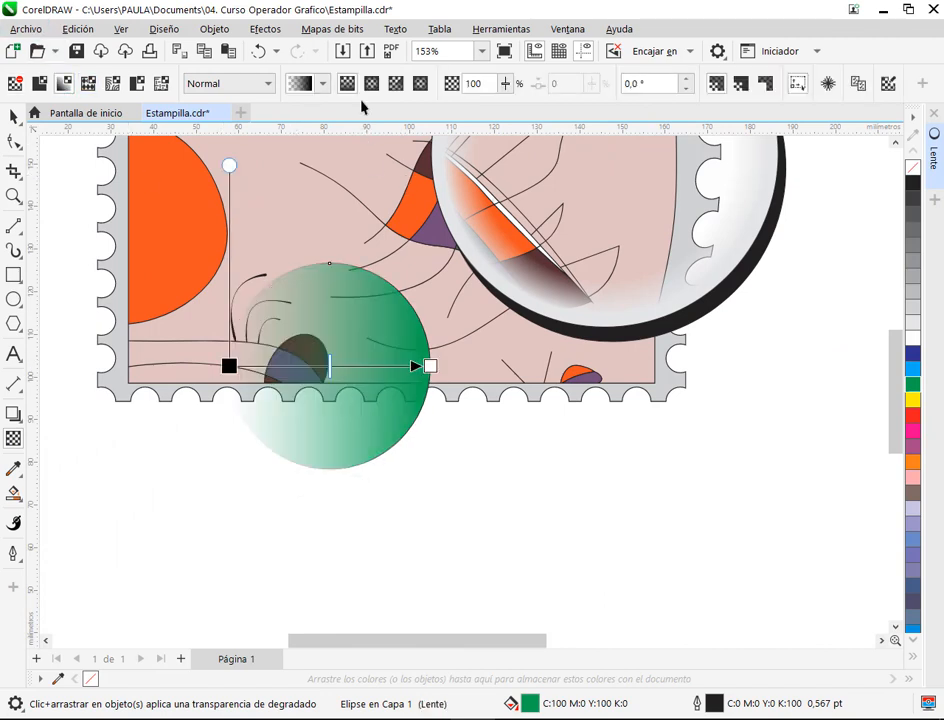
{"action": "left_click", "coordinate": [371, 83]}
{"action": "left_click", "coordinate": [329, 370]}
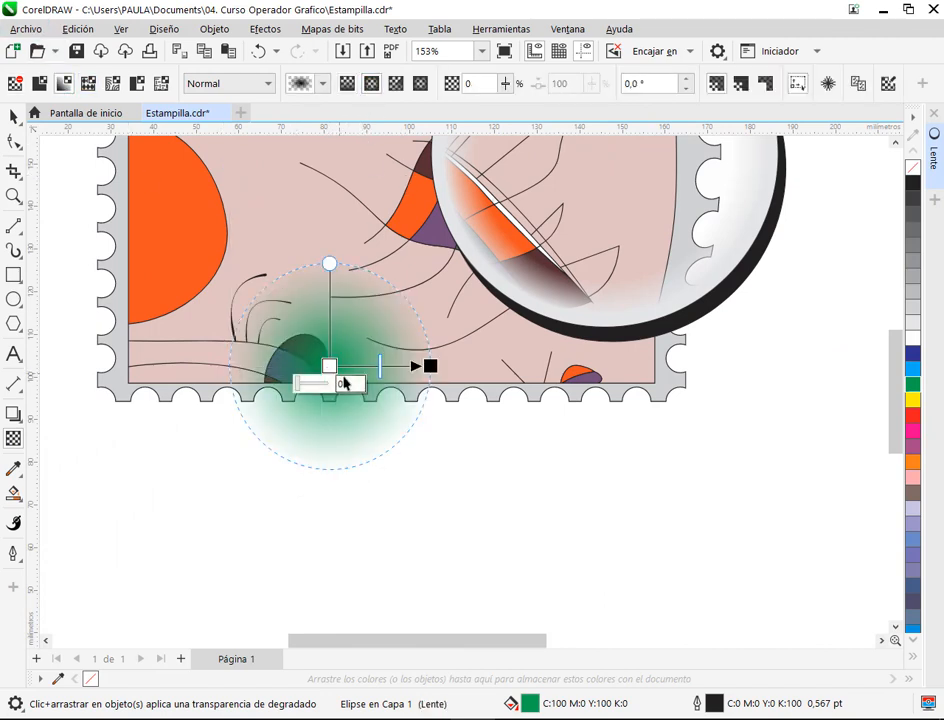
{"action": "type", "text": "10"}
{"action": "left_click_drag", "start_coordinate": [298, 385], "coordinate": [352, 383]}
{"action": "left_click", "coordinate": [430, 367]}
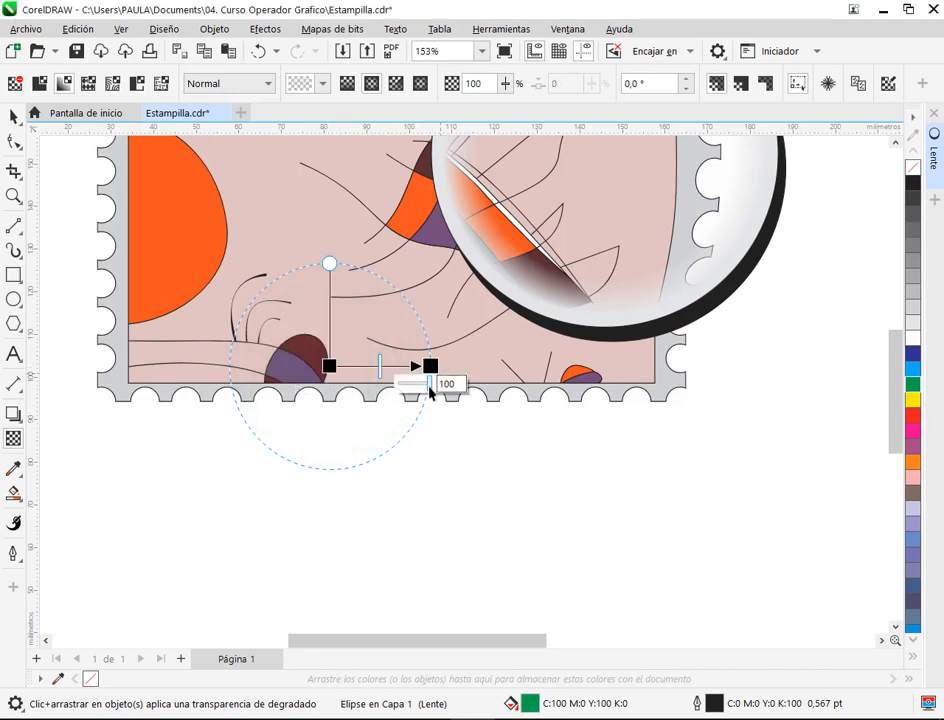
{"action": "left_click_drag", "start_coordinate": [432, 385], "coordinate": [374, 368]}
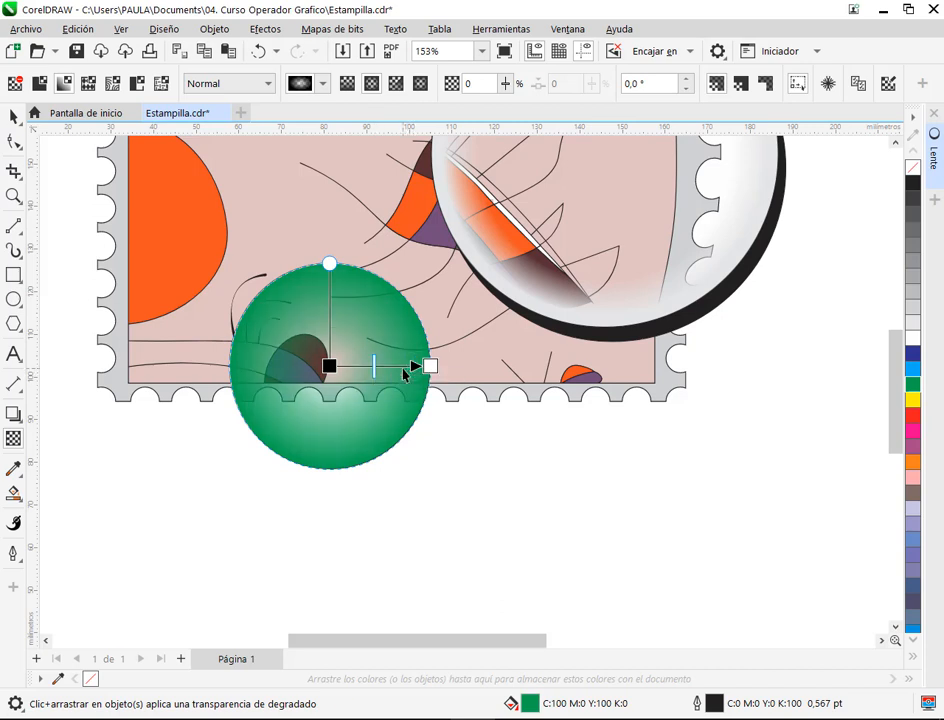
Add an intermediate node with transparency 100 near the rim of the green circle's gradient and deselect the circle.
{"action": "double_click", "coordinate": [405, 367]}
{"action": "type", "text": "100"}
{"action": "key", "text": "Return"}
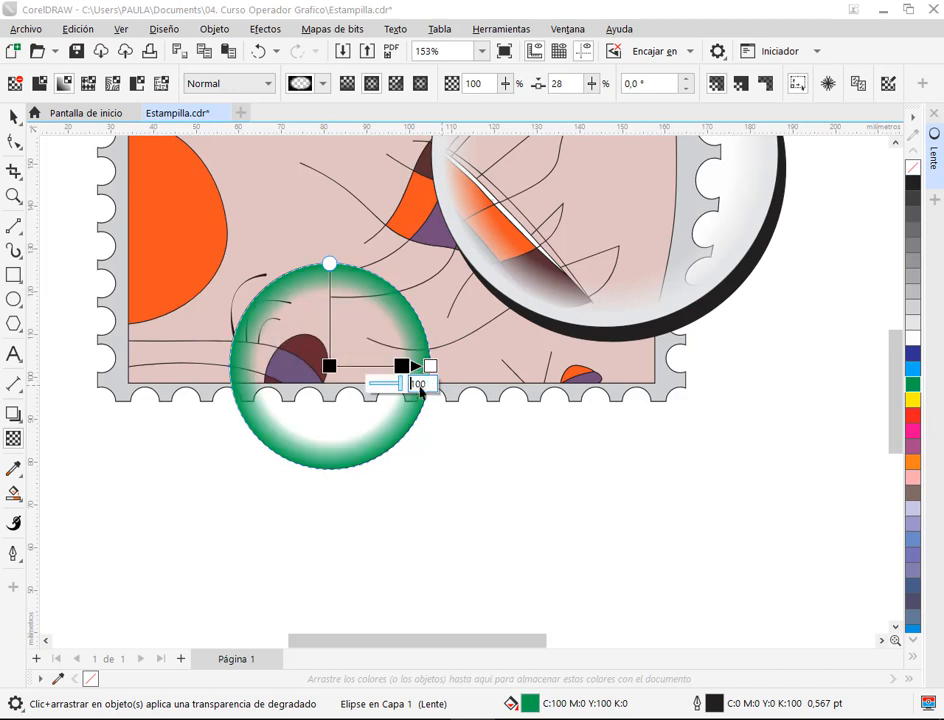
{"action": "left_click", "coordinate": [13, 116]}
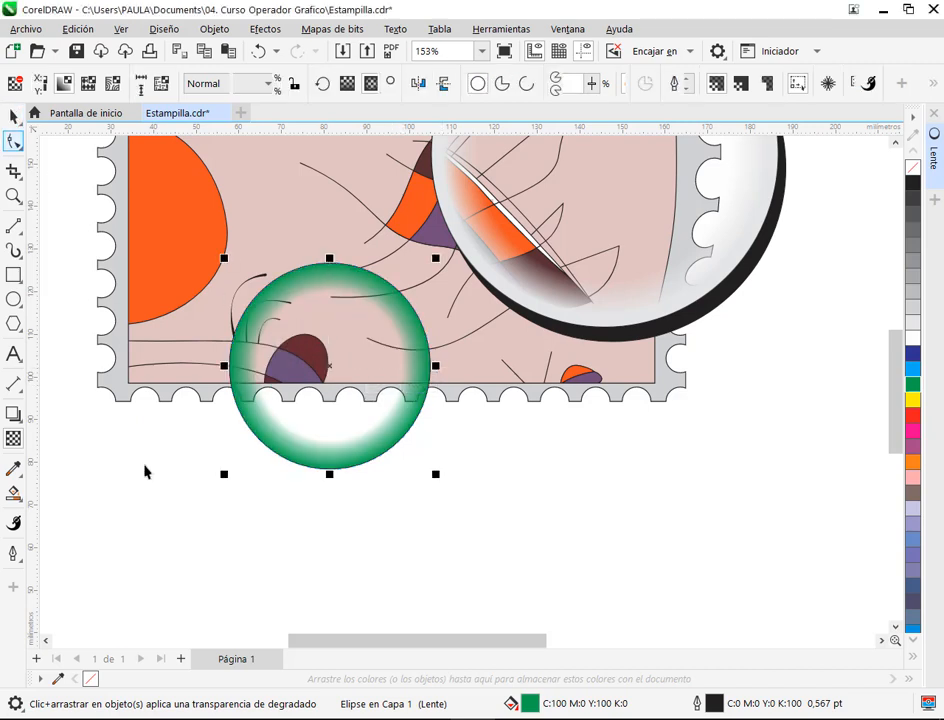
{"action": "left_click", "coordinate": [136, 448]}
Recolour the small translucent circle, trying blue, orange and magenta fills and finishing with yellow.
{"action": "left_click", "coordinate": [417, 380]}
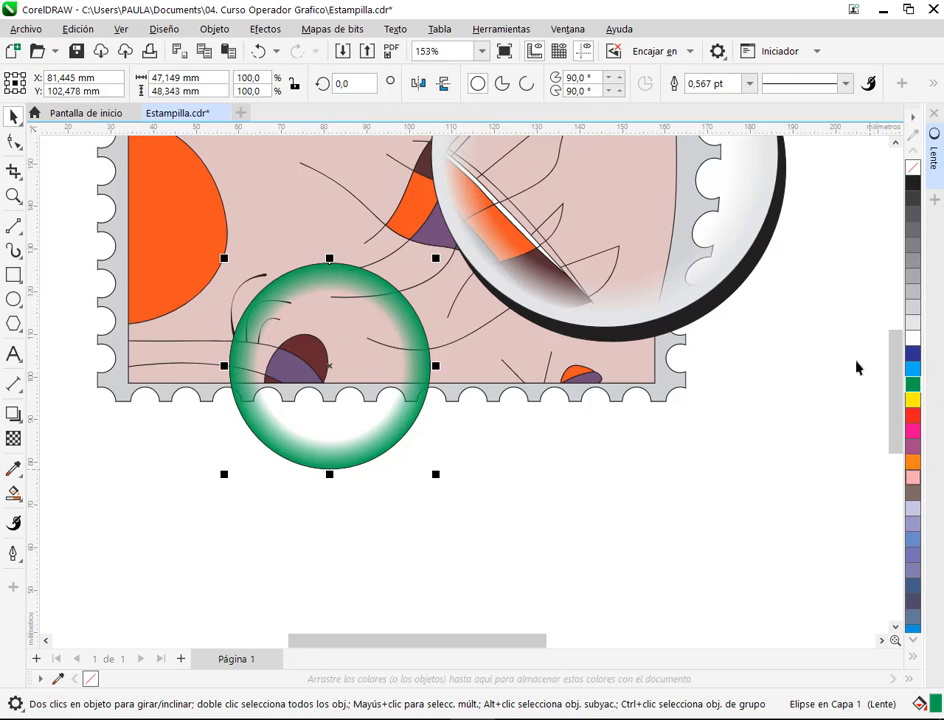
{"action": "left_click", "coordinate": [410, 470]}
{"action": "left_click", "coordinate": [282, 336]}
{"action": "left_click", "coordinate": [916, 369]}
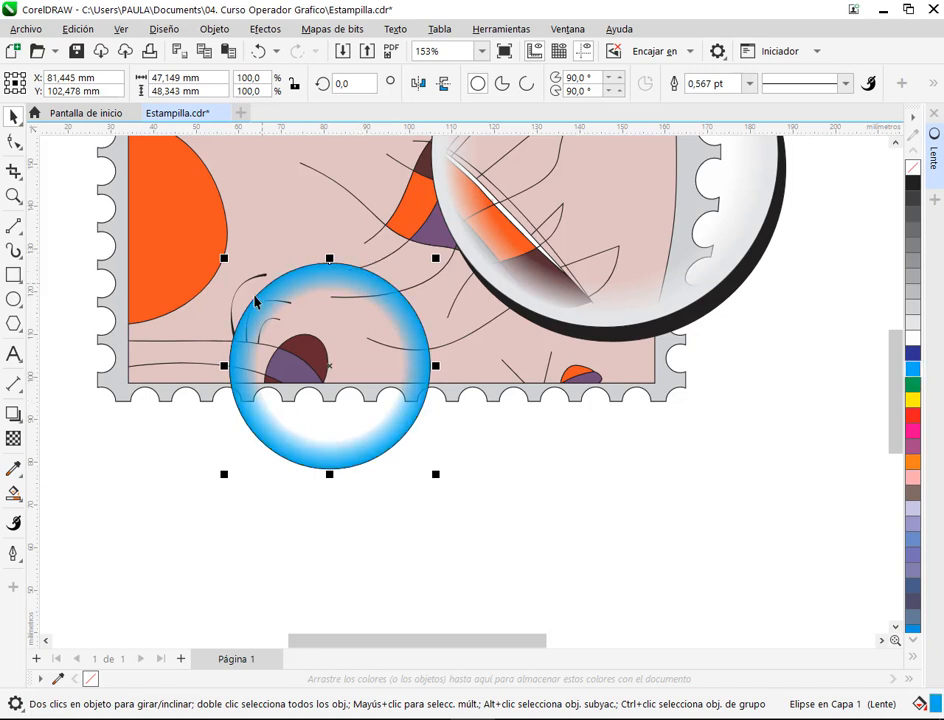
{"action": "left_click", "coordinate": [916, 466]}
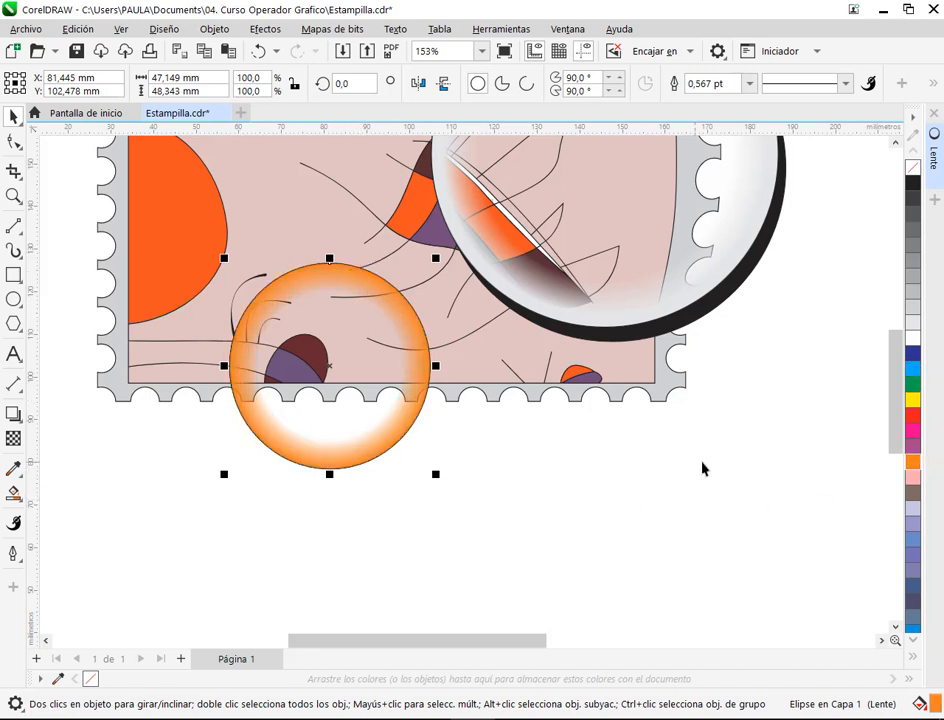
{"action": "left_click", "coordinate": [913, 446]}
{"action": "left_click", "coordinate": [913, 430]}
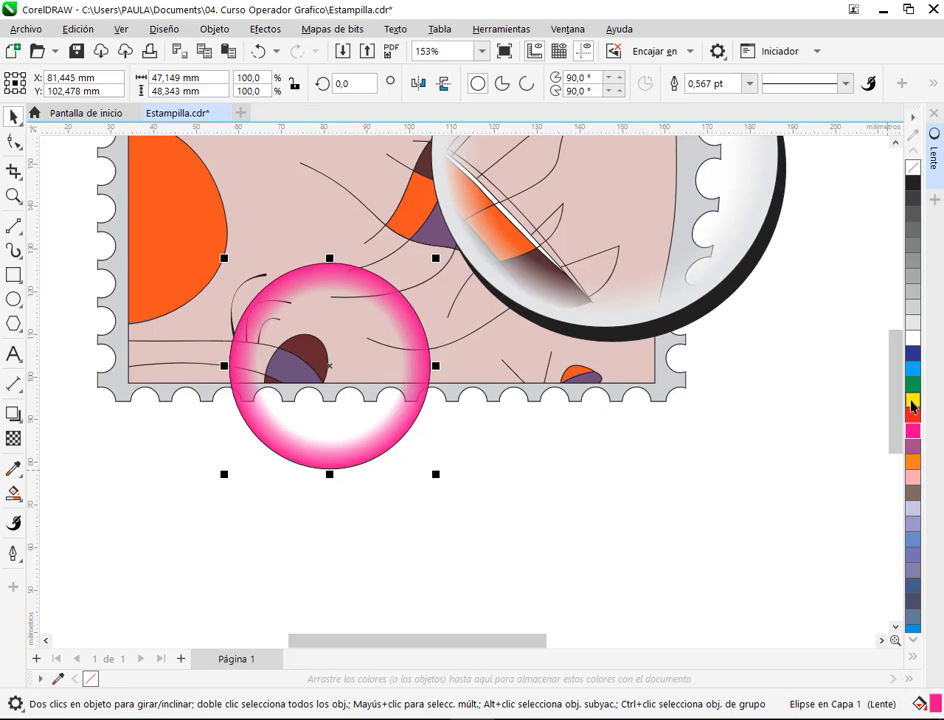
{"action": "left_click", "coordinate": [913, 400]}
Try several grey fills on the large lens's glass circle and finish with 30% black.
{"action": "left_click_drag", "start_coordinate": [525, 360], "coordinate": [400, 512]}
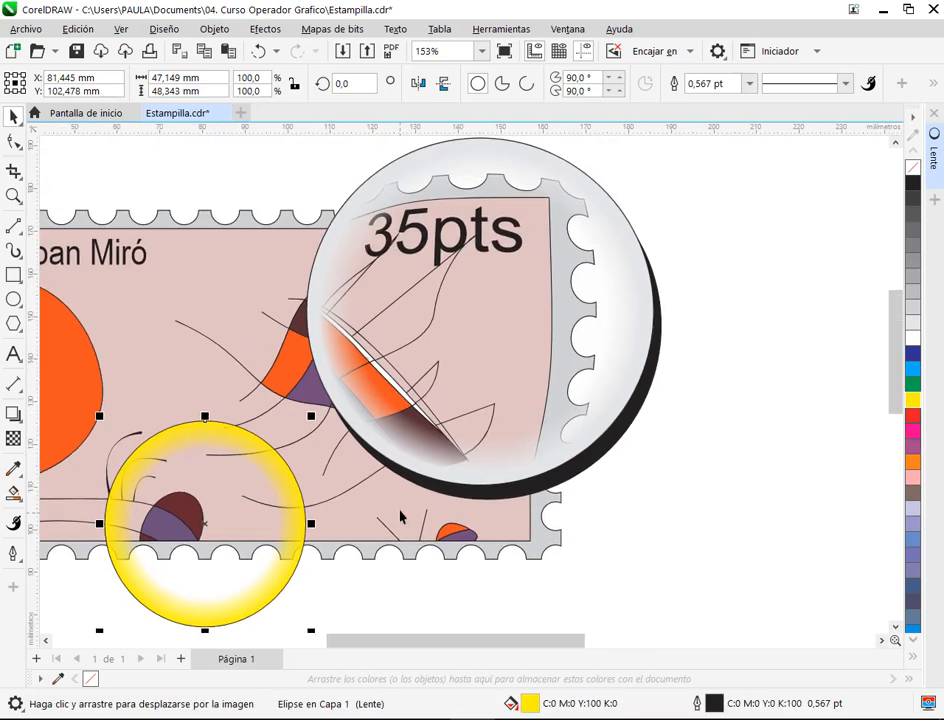
{"action": "left_click", "coordinate": [501, 152]}
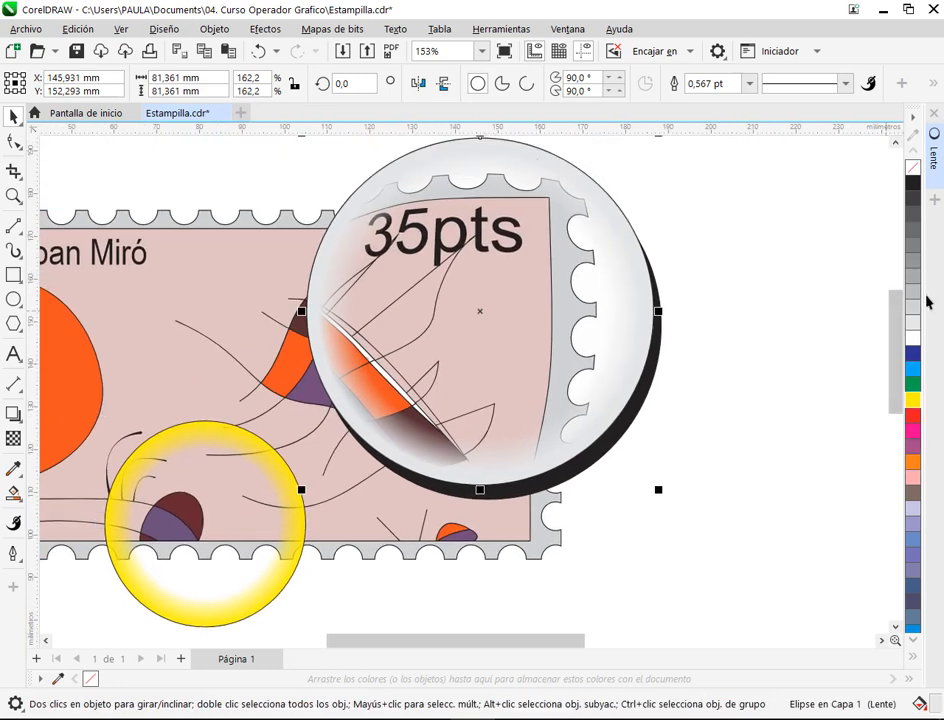
{"action": "left_click", "coordinate": [913, 233]}
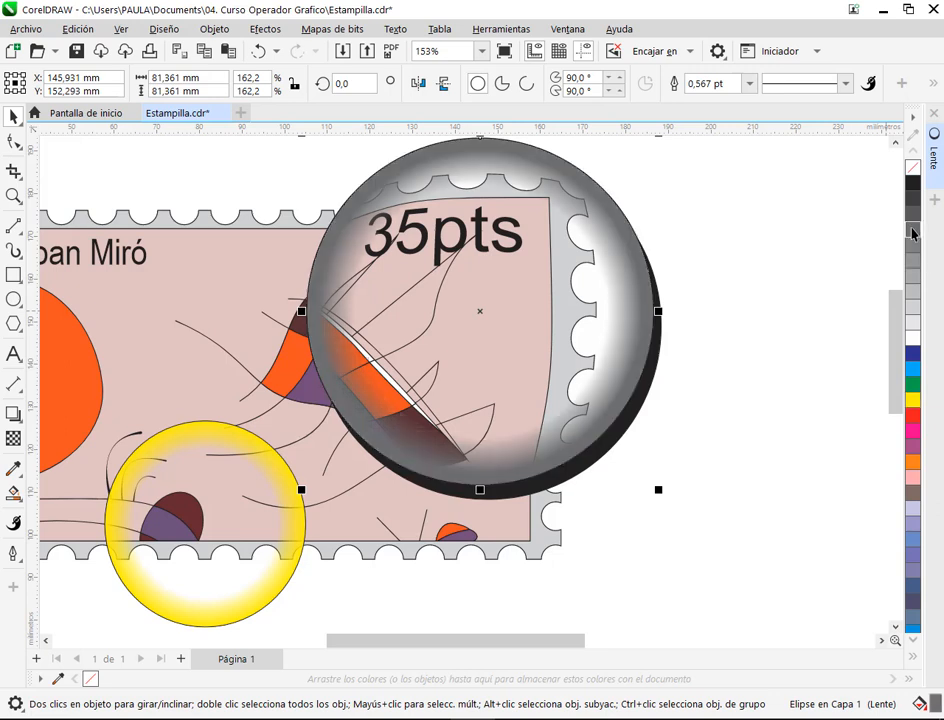
{"action": "left_click", "coordinate": [912, 249]}
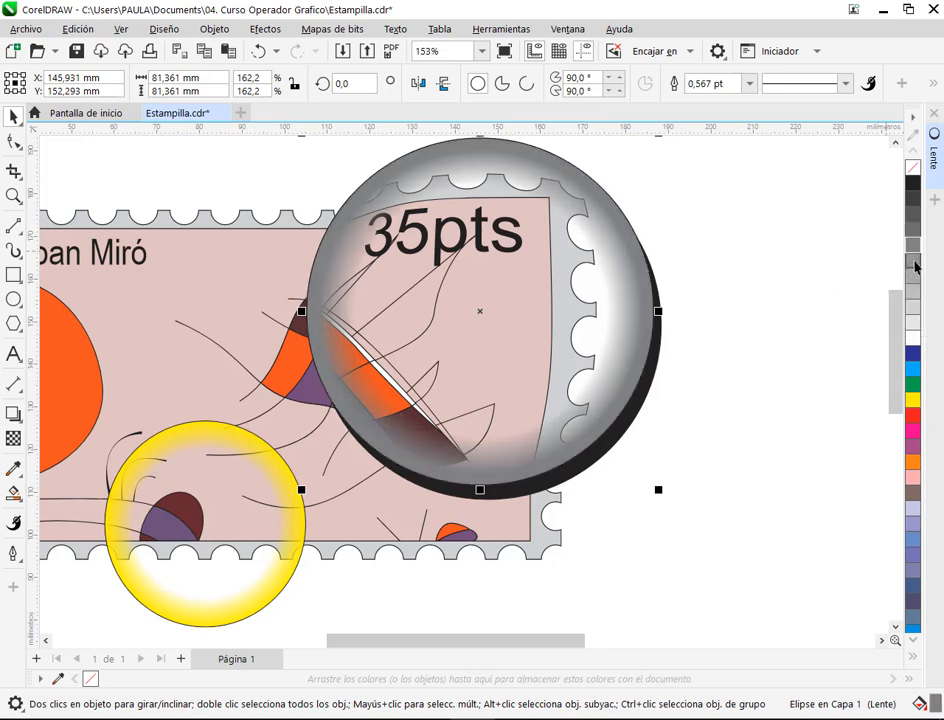
{"action": "left_click", "coordinate": [913, 260]}
{"action": "left_click", "coordinate": [914, 277]}
{"action": "left_click", "coordinate": [914, 297]}
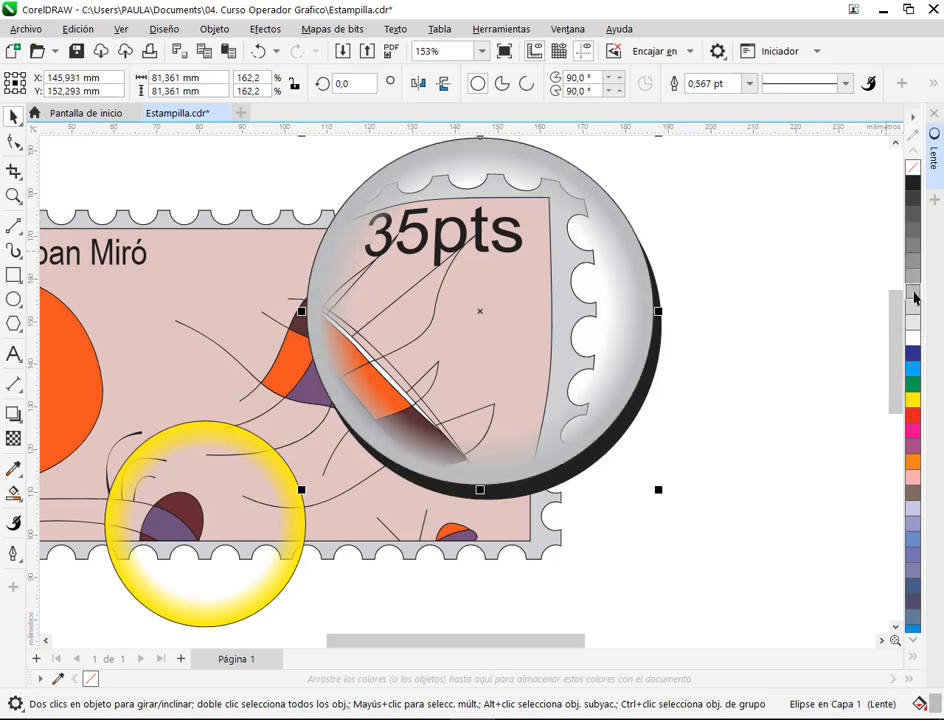
{"action": "left_click", "coordinate": [918, 327]}
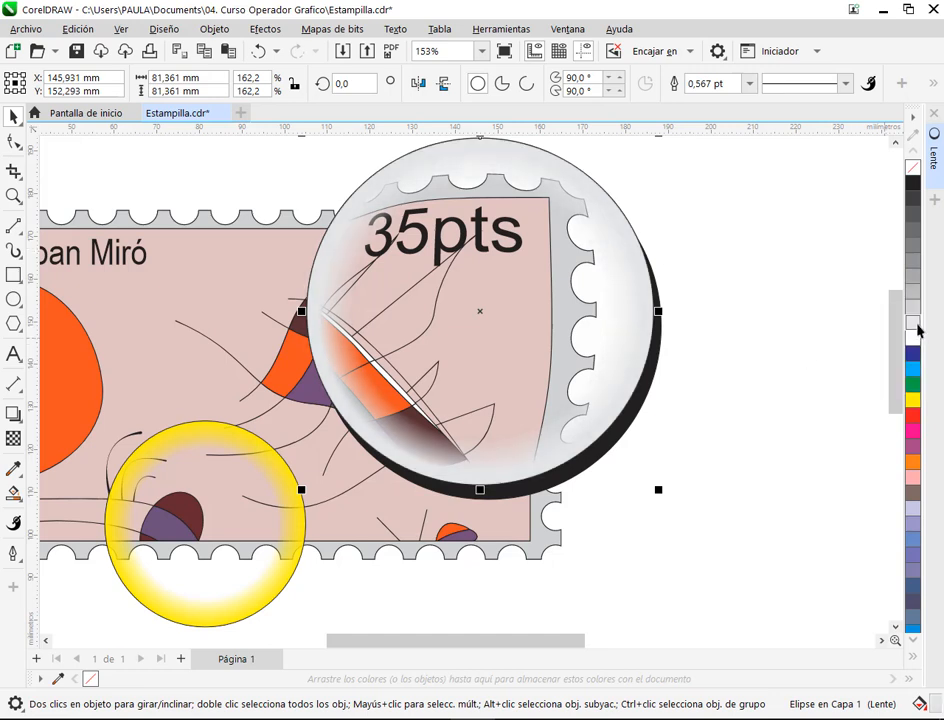
{"action": "left_click", "coordinate": [918, 306]}
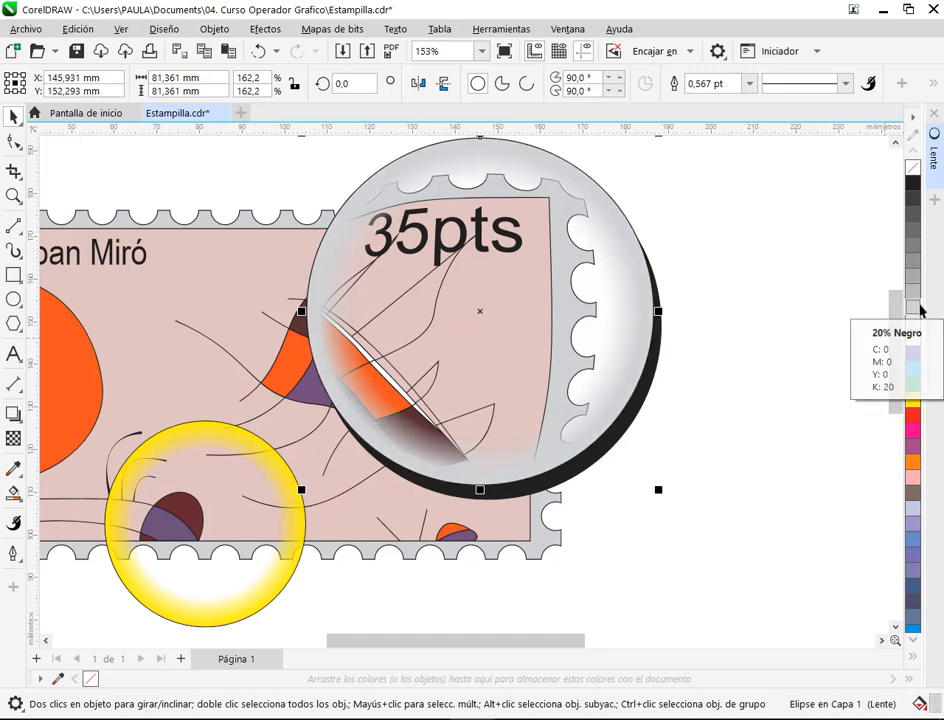
{"action": "left_click", "coordinate": [916, 296]}
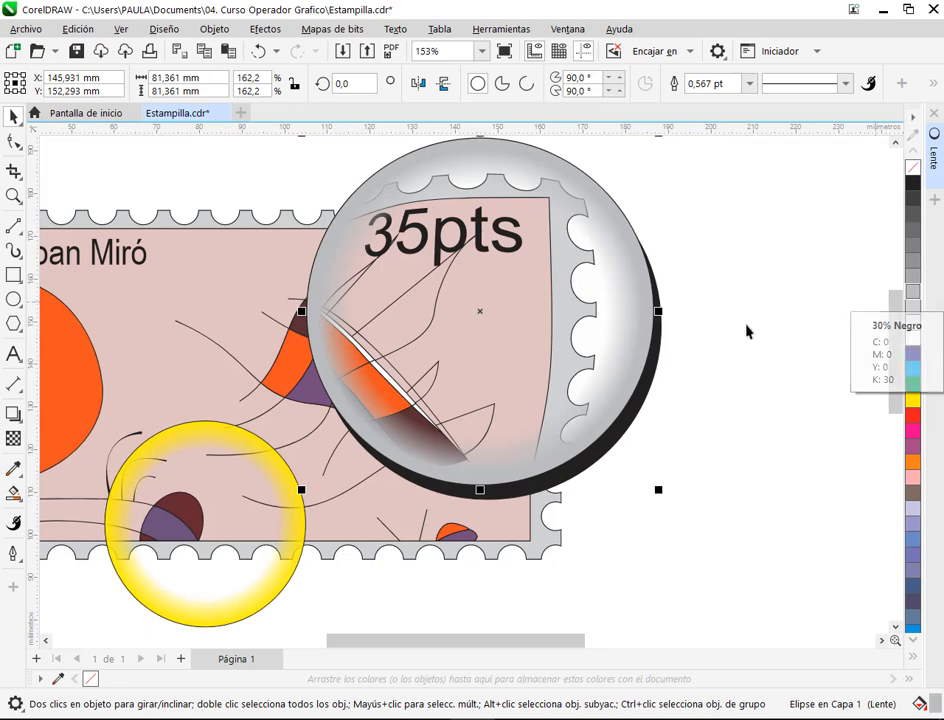
Shrink the elliptical transparency gradient on the large lens's glass circle so that its outer end falls inside the rim.
{"action": "scroll", "coordinate": [746, 331], "scroll_direction": "down", "scroll_amount": 2}
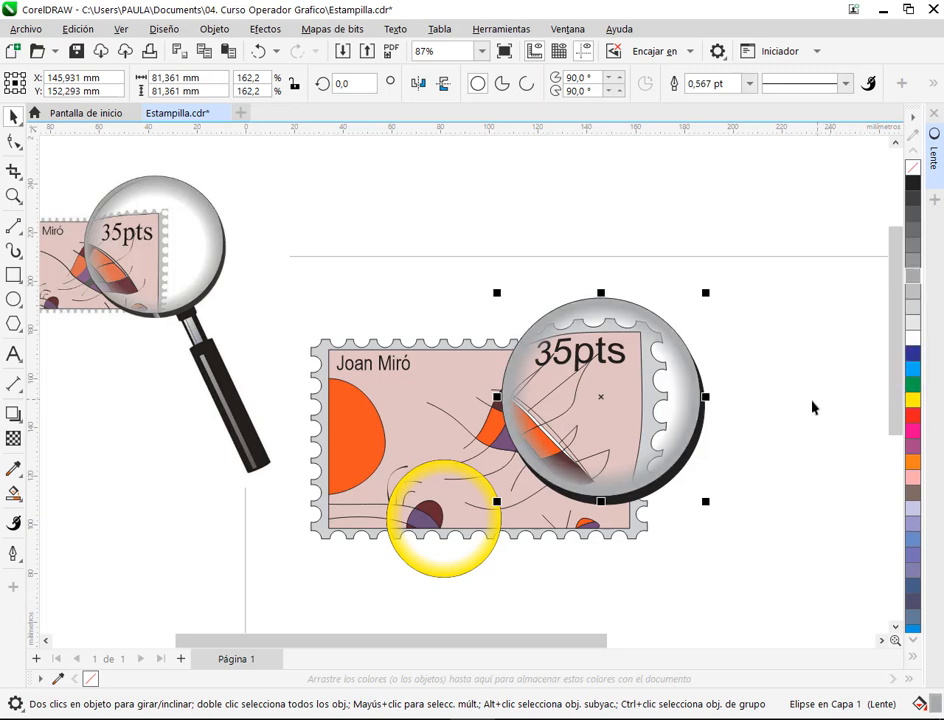
{"action": "left_click", "coordinate": [541, 624]}
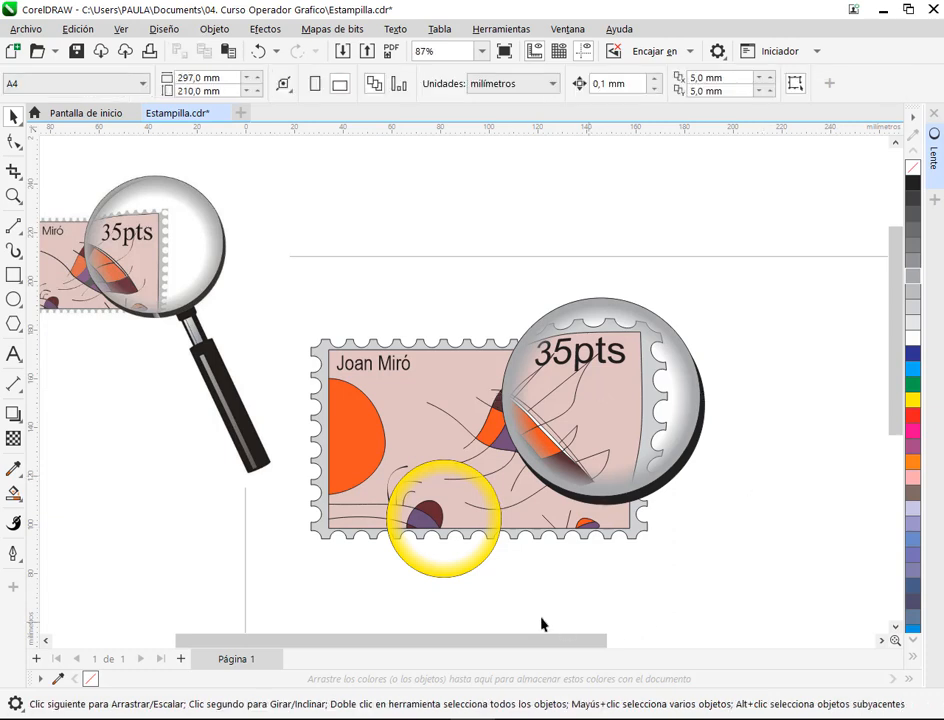
{"action": "left_click", "coordinate": [591, 437]}
{"action": "left_click", "coordinate": [13, 438]}
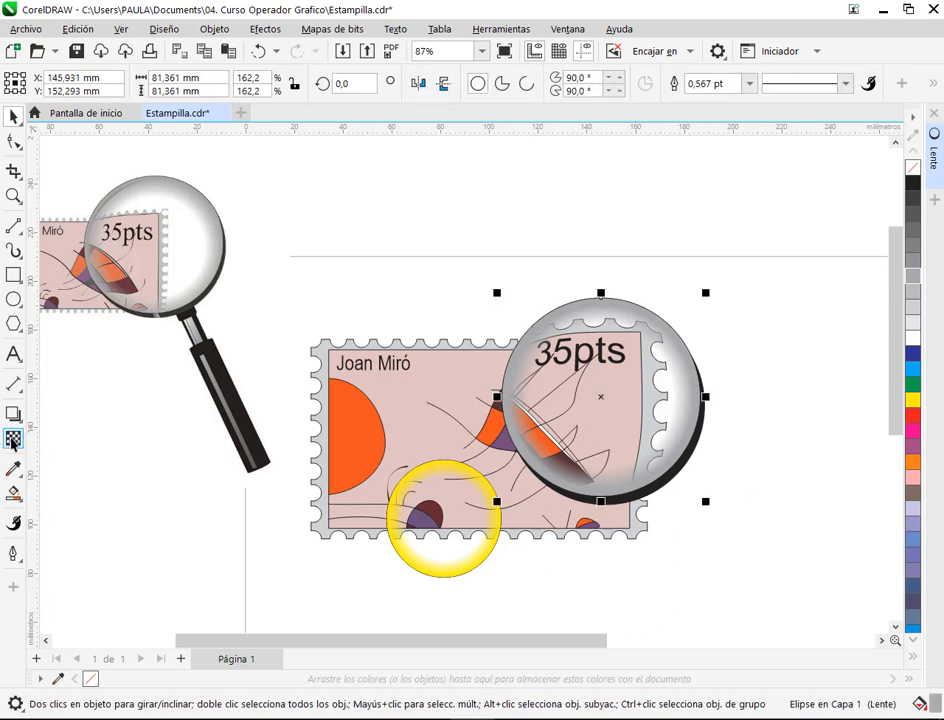
{"action": "left_click", "coordinate": [604, 312]}
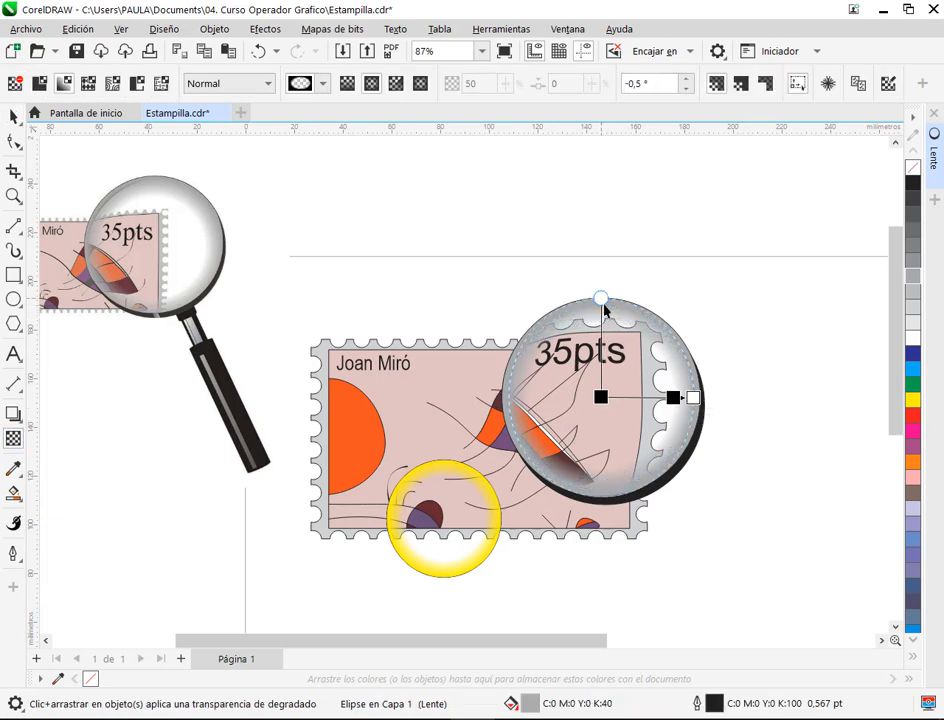
{"action": "left_click_drag", "start_coordinate": [603, 305], "coordinate": [604, 307]}
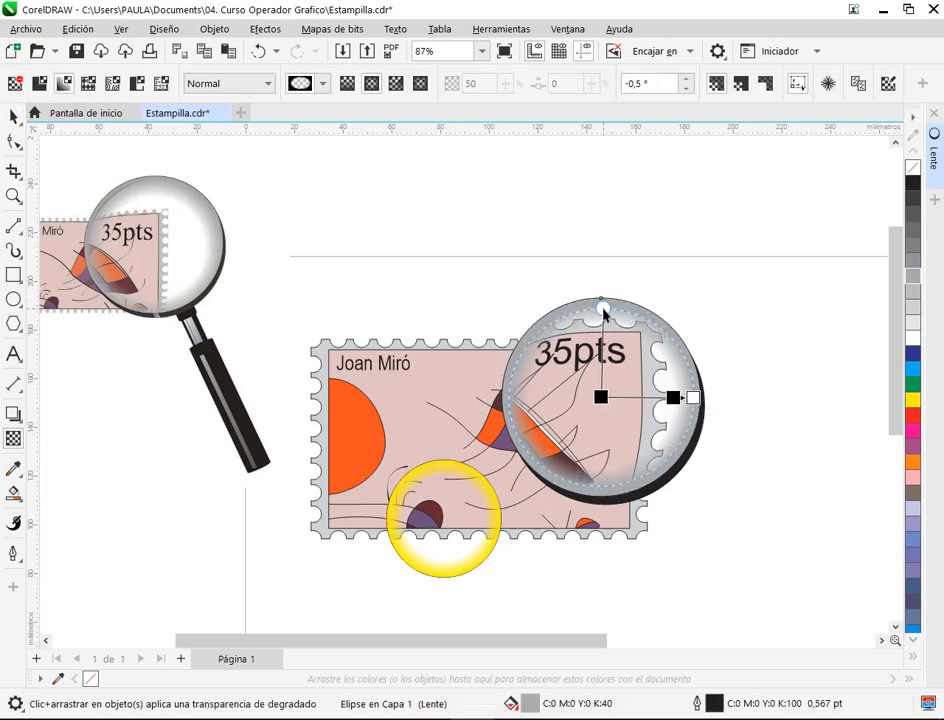
{"action": "left_click", "coordinate": [675, 397]}
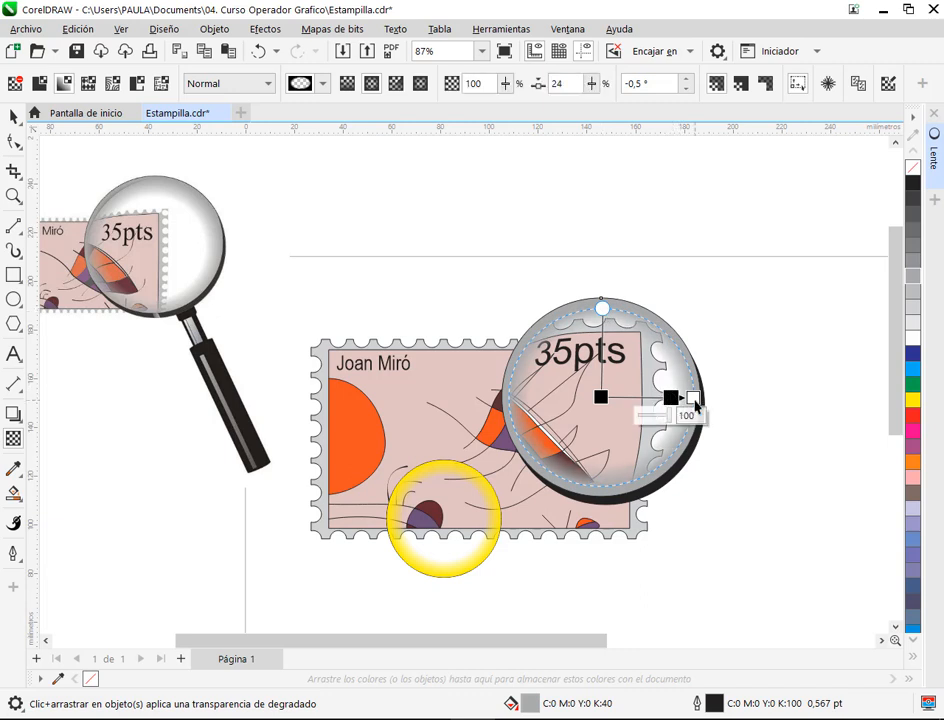
{"action": "left_click_drag", "start_coordinate": [694, 404], "coordinate": [688, 400]}
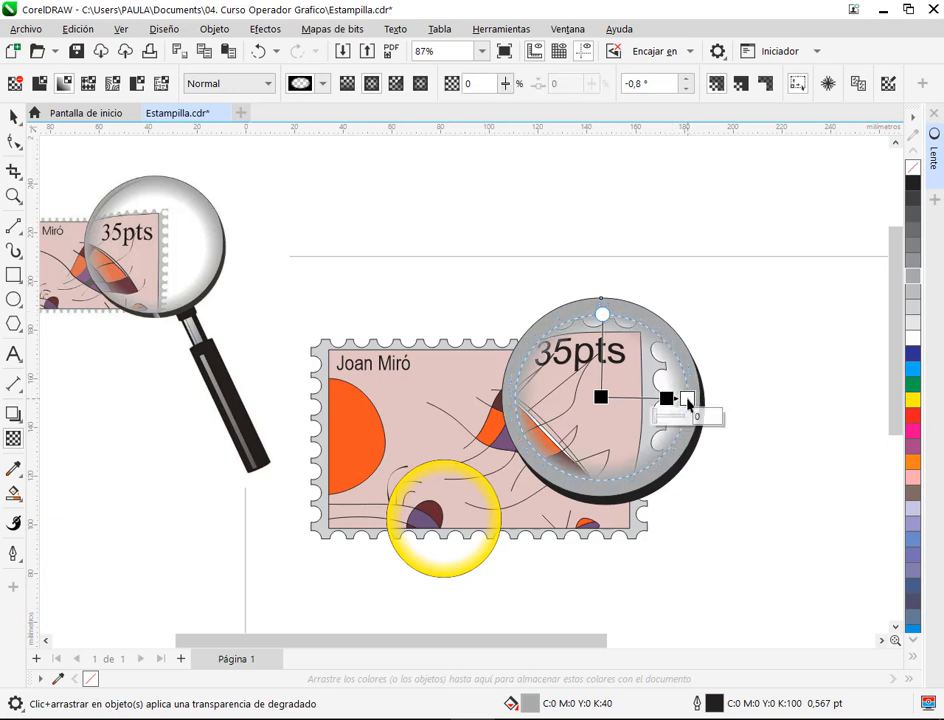
{"action": "left_click", "coordinate": [649, 324]}
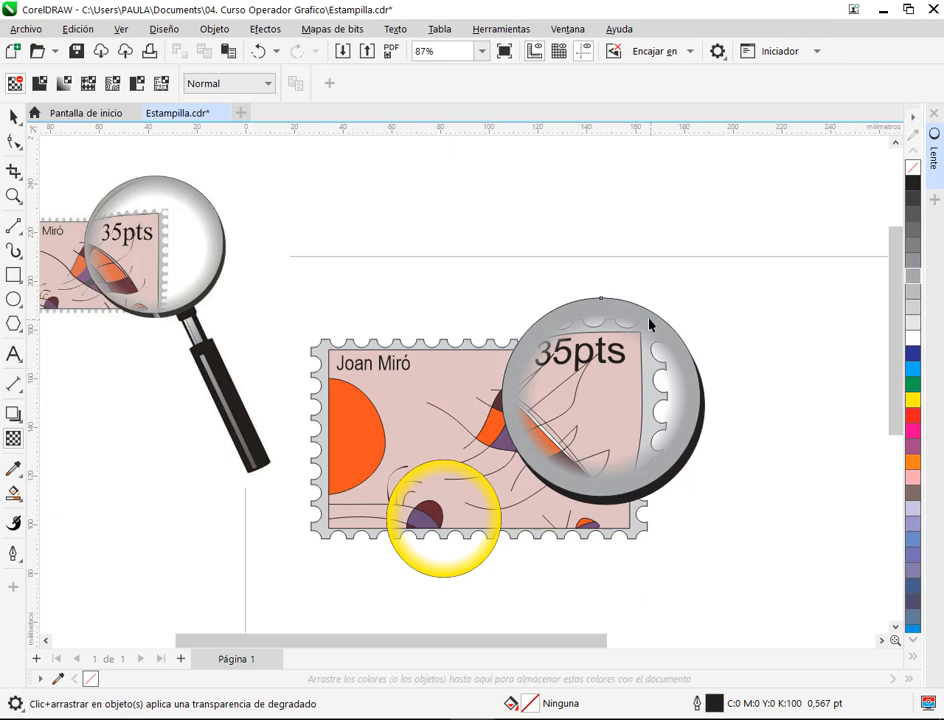
Fine-tune the outer end of the large glass circle's transparency gradient and deselect the circle.
{"action": "left_click", "coordinate": [589, 312]}
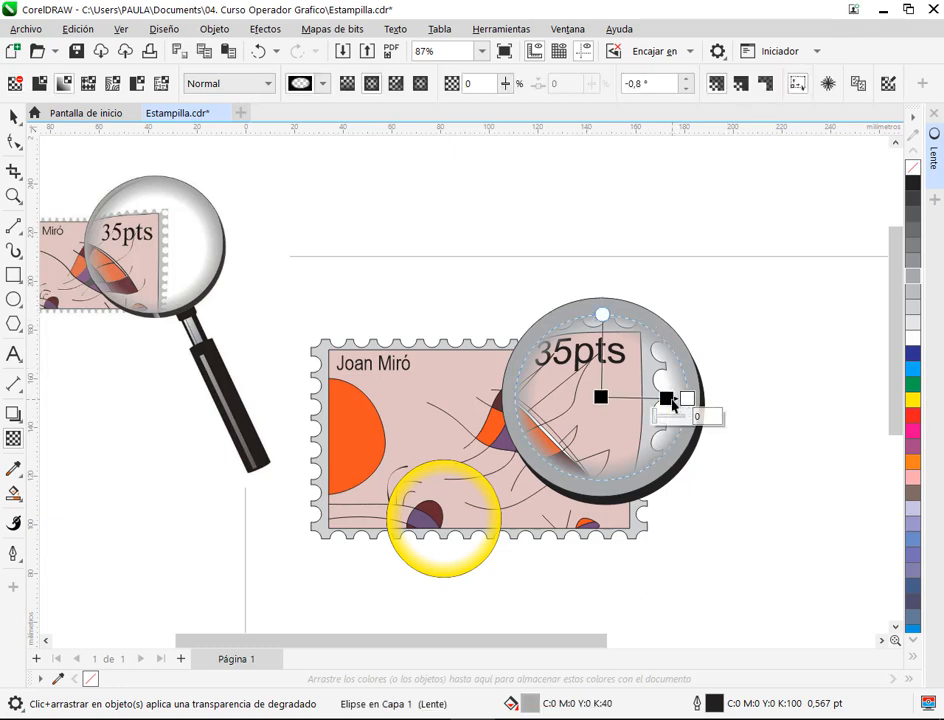
{"action": "left_click_drag", "start_coordinate": [673, 404], "coordinate": [695, 405]}
{"action": "scroll", "coordinate": [687, 408], "scroll_direction": "up", "scroll_amount": 2}
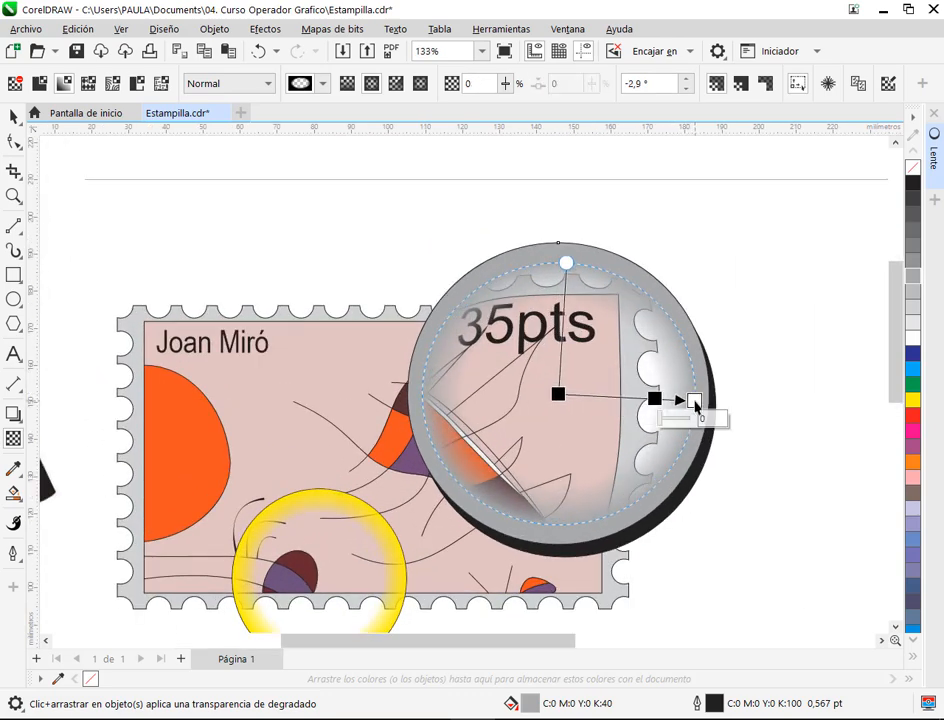
{"action": "key", "text": "space"}
{"action": "left_click", "coordinate": [752, 405]}
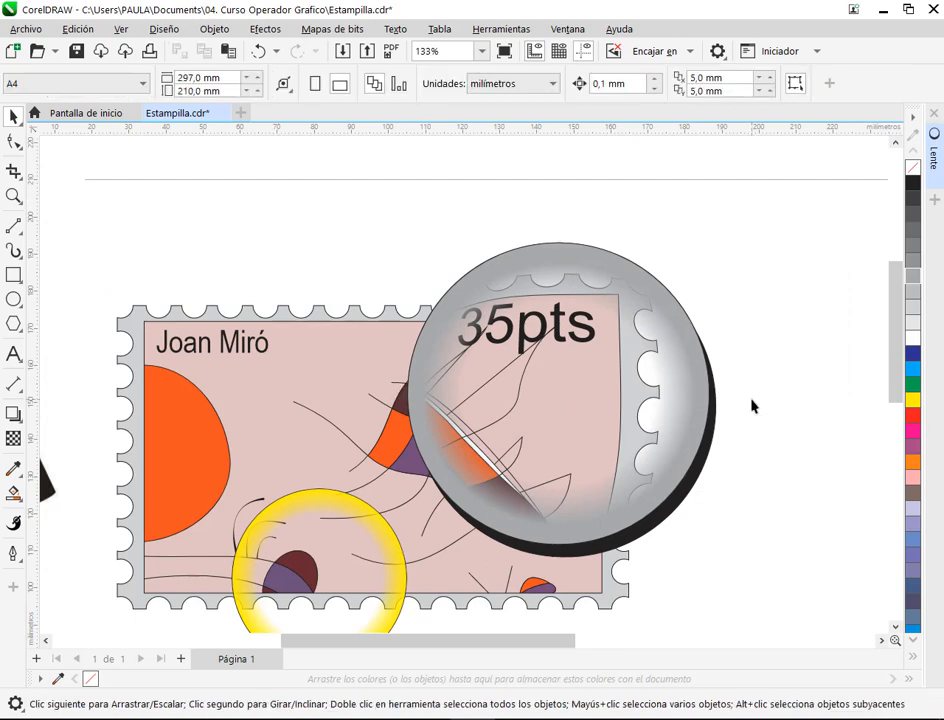
Select the three parts of the large lens, reposition them over the stamp's 35pts corner and scale them to 118.5%.
{"action": "scroll", "coordinate": [752, 405], "scroll_direction": "down", "scroll_amount": 3}
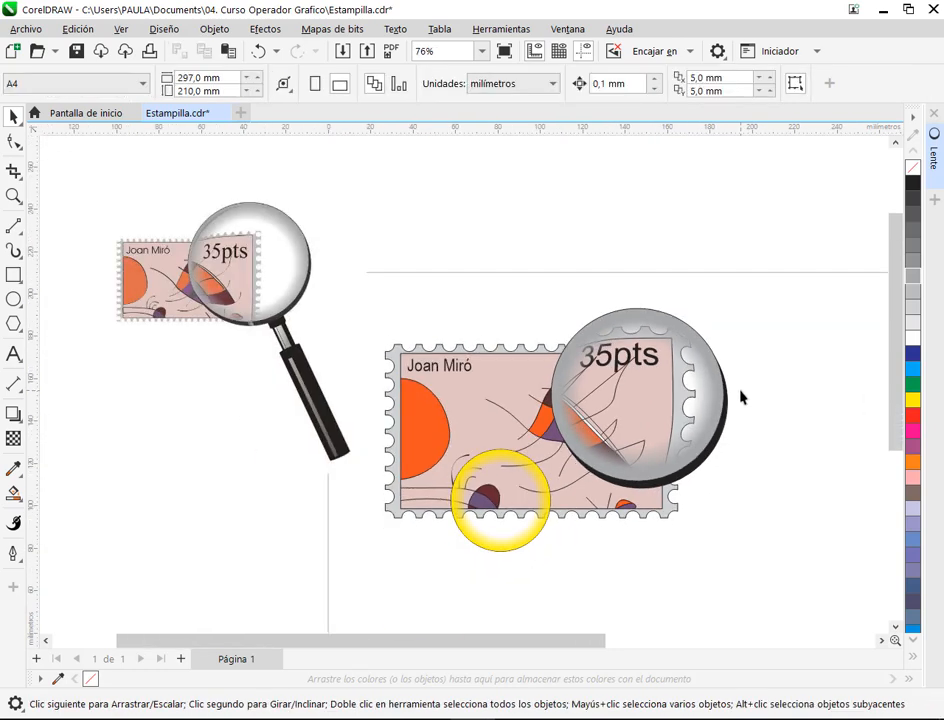
{"action": "left_click_drag", "start_coordinate": [785, 300], "coordinate": [743, 405]}
{"action": "left_click_drag", "start_coordinate": [605, 459], "coordinate": [516, 490]}
{"action": "left_click_drag", "start_coordinate": [626, 416], "coordinate": [643, 395]}
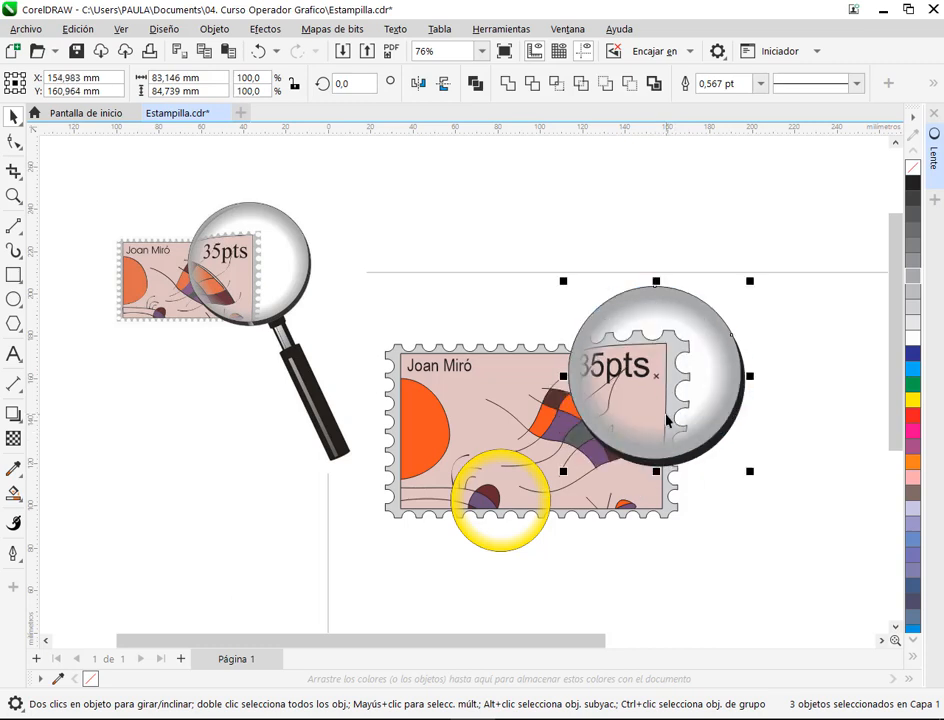
{"action": "left_click_drag", "start_coordinate": [693, 428], "coordinate": [679, 435]}
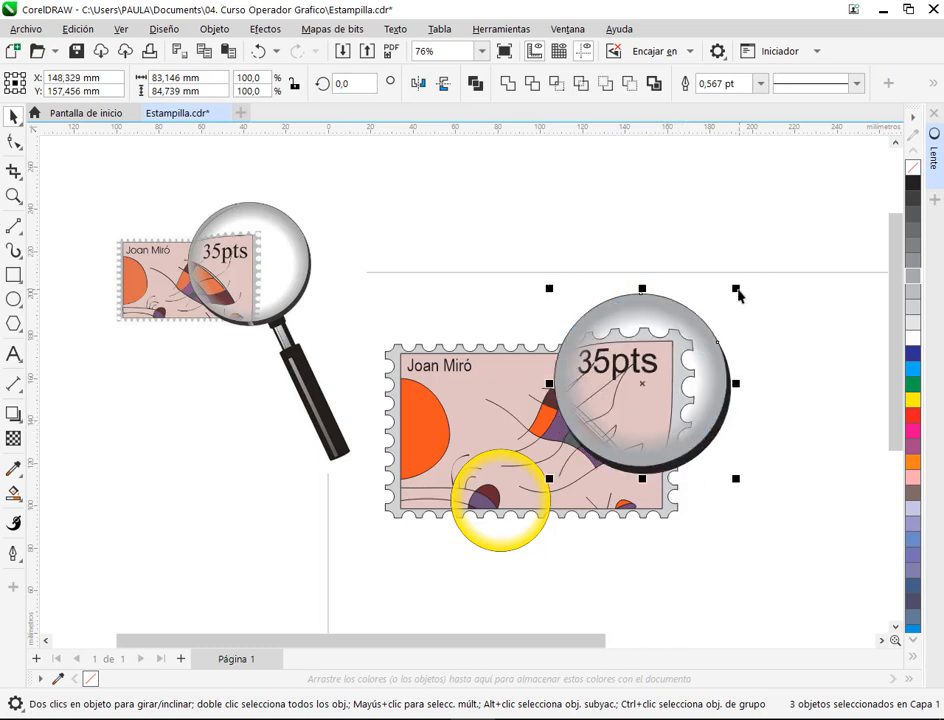
{"action": "left_click_drag", "start_coordinate": [738, 292], "coordinate": [754, 277]}
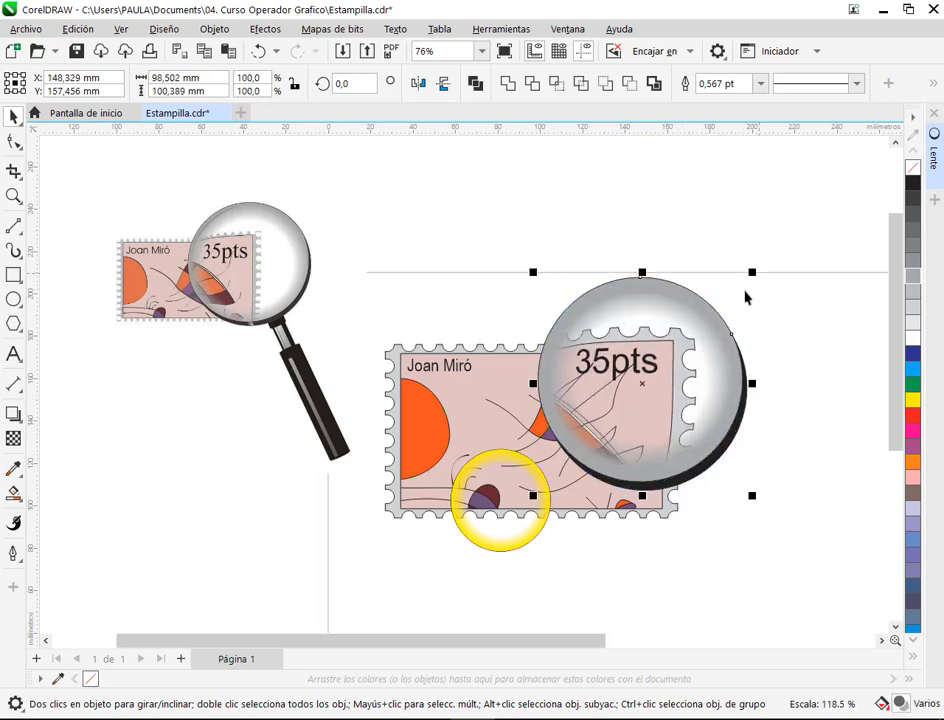
{"action": "left_click_drag", "start_coordinate": [711, 392], "coordinate": [715, 384]}
{"action": "left_click", "coordinate": [745, 500]}
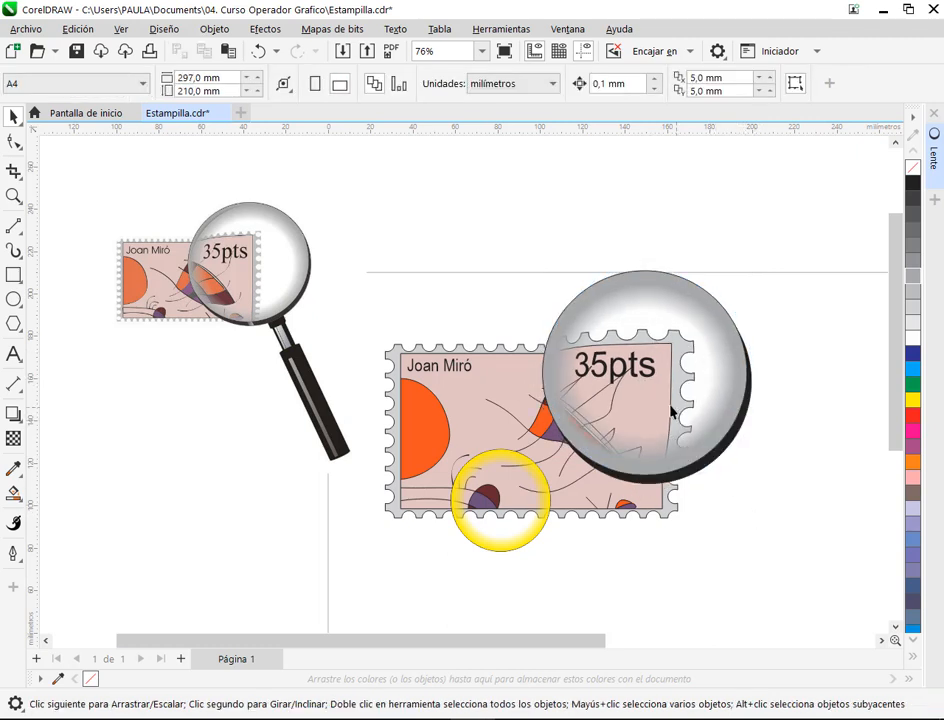
Delete the small yellow translucent circle and save the document.
{"action": "key", "text": "h"}
{"action": "left_click_drag", "start_coordinate": [698, 497], "coordinate": [570, 398]}
{"action": "key", "text": "space"}
{"action": "left_click", "coordinate": [371, 465]}
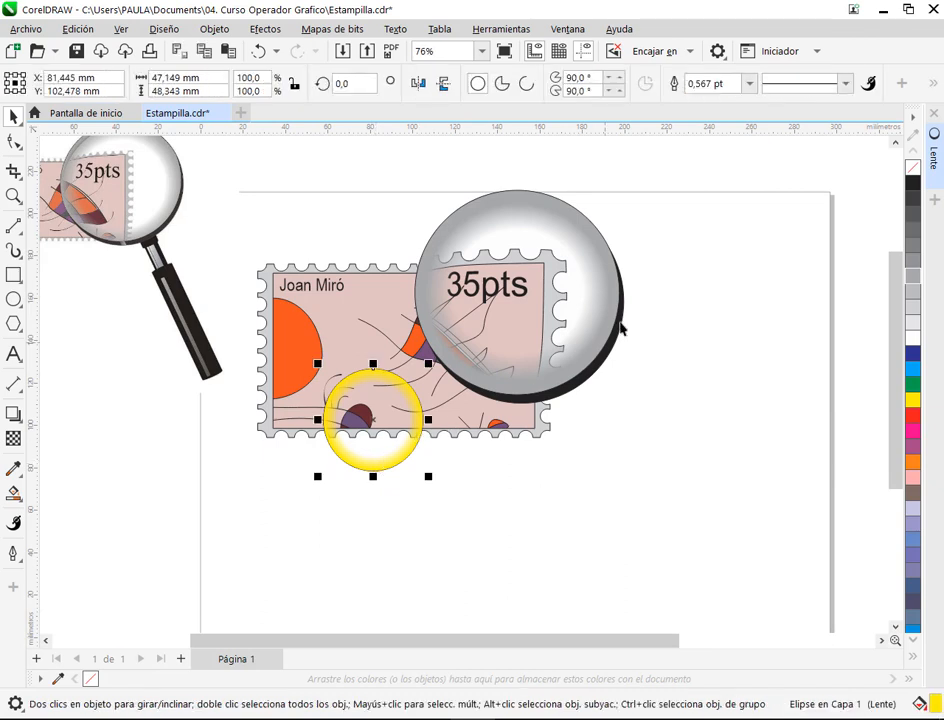
{"action": "key", "text": "Delete"}
{"action": "left_click", "coordinate": [76, 51]}
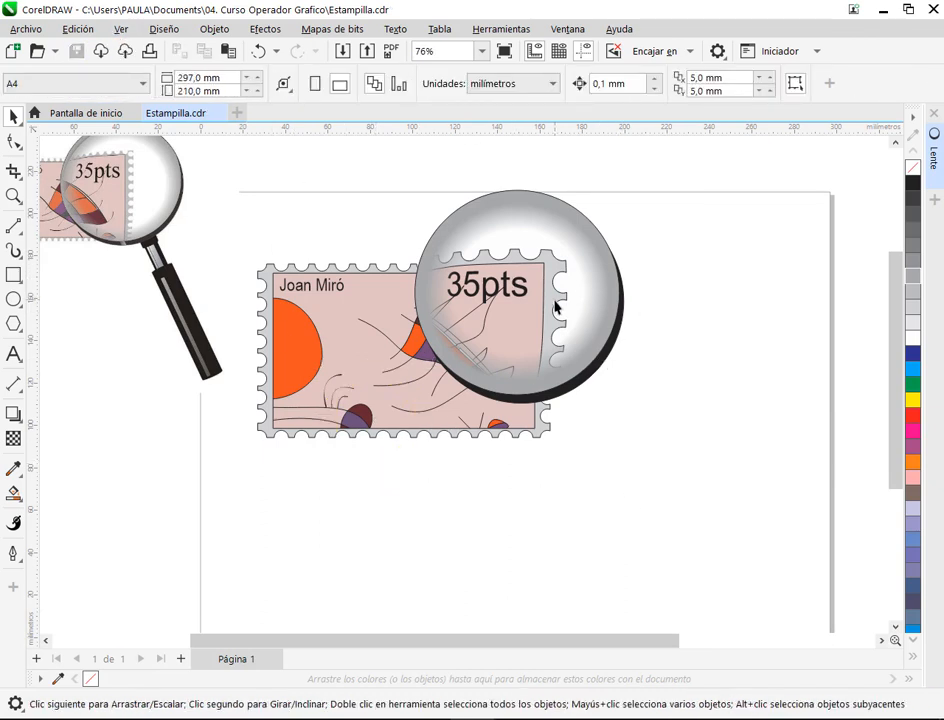
Check the handle in the reference illustration and draw an upright rectangle about 8 × 16 mm below the large stamp.
{"action": "key", "text": "h"}
{"action": "left_click_drag", "start_coordinate": [147, 238], "coordinate": [288, 288]}
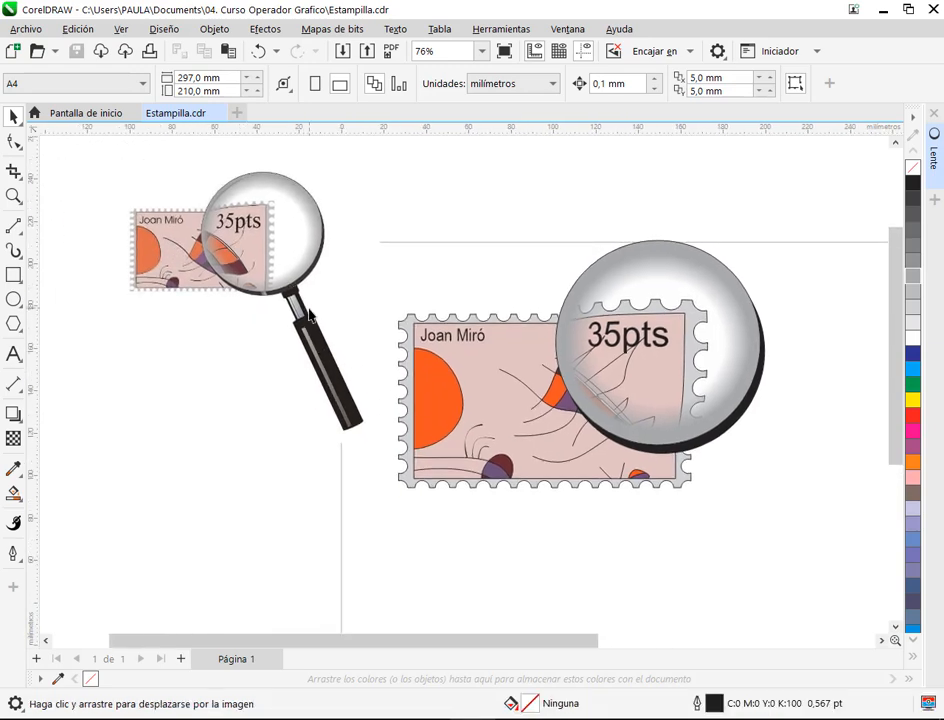
{"action": "scroll", "coordinate": [309, 315], "scroll_direction": "up", "scroll_amount": 4}
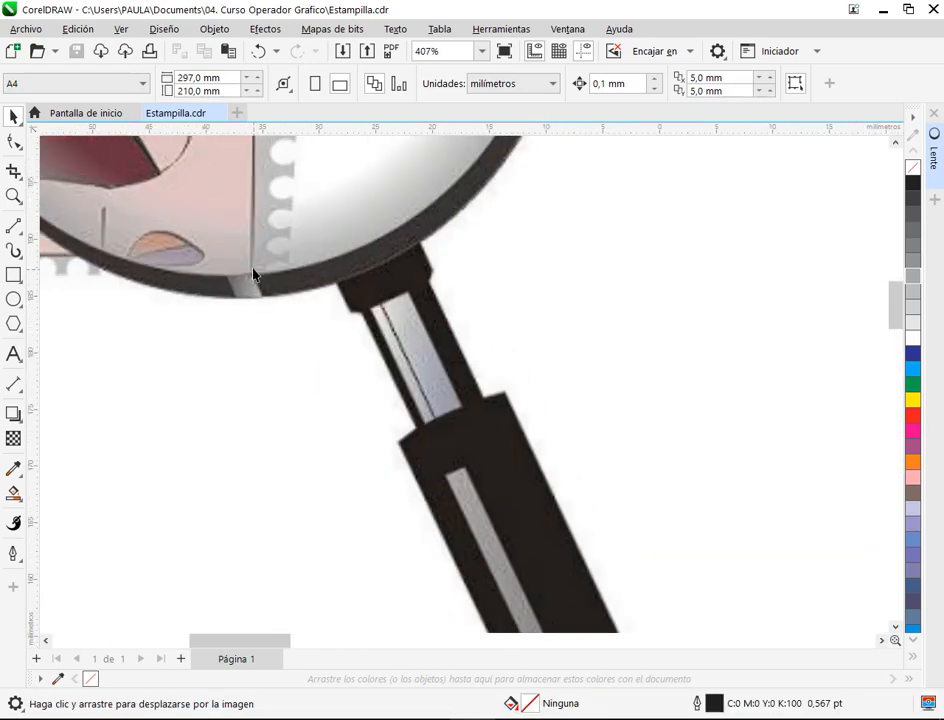
{"action": "left_click", "coordinate": [13, 275]}
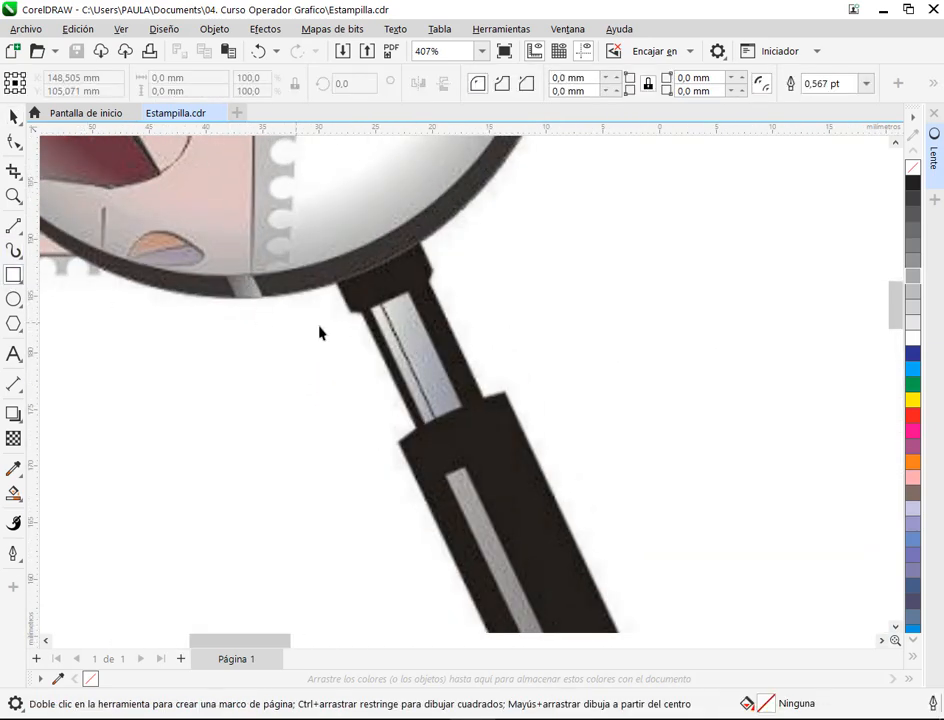
{"action": "scroll", "coordinate": [490, 401], "scroll_direction": "down", "scroll_amount": 2}
{"action": "left_click_drag", "start_coordinate": [490, 401], "coordinate": [137, 316]}
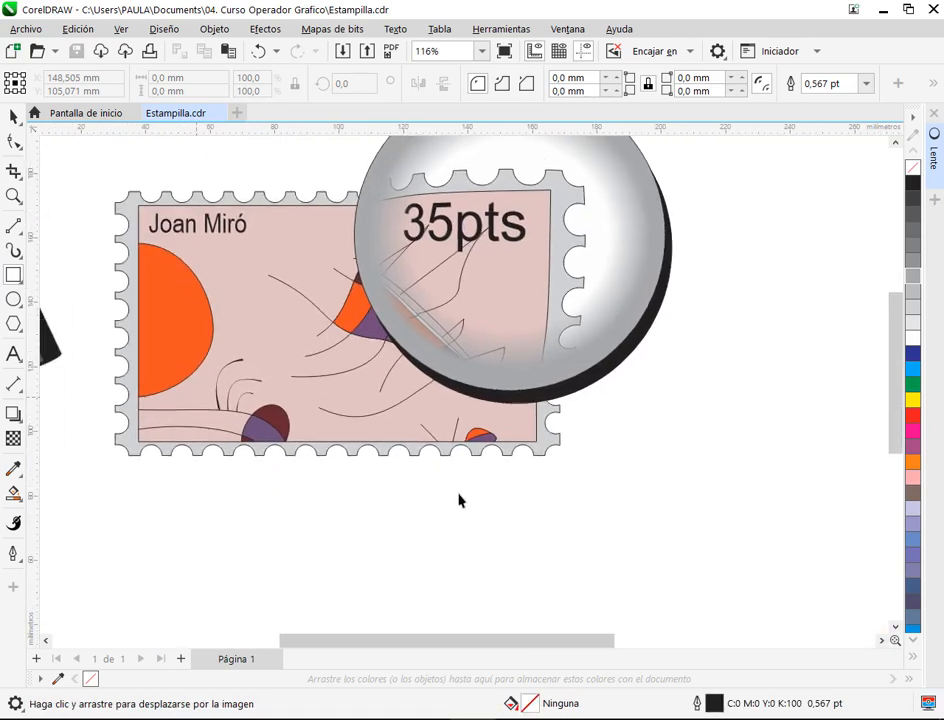
{"action": "left_click_drag", "start_coordinate": [459, 501], "coordinate": [365, 367]}
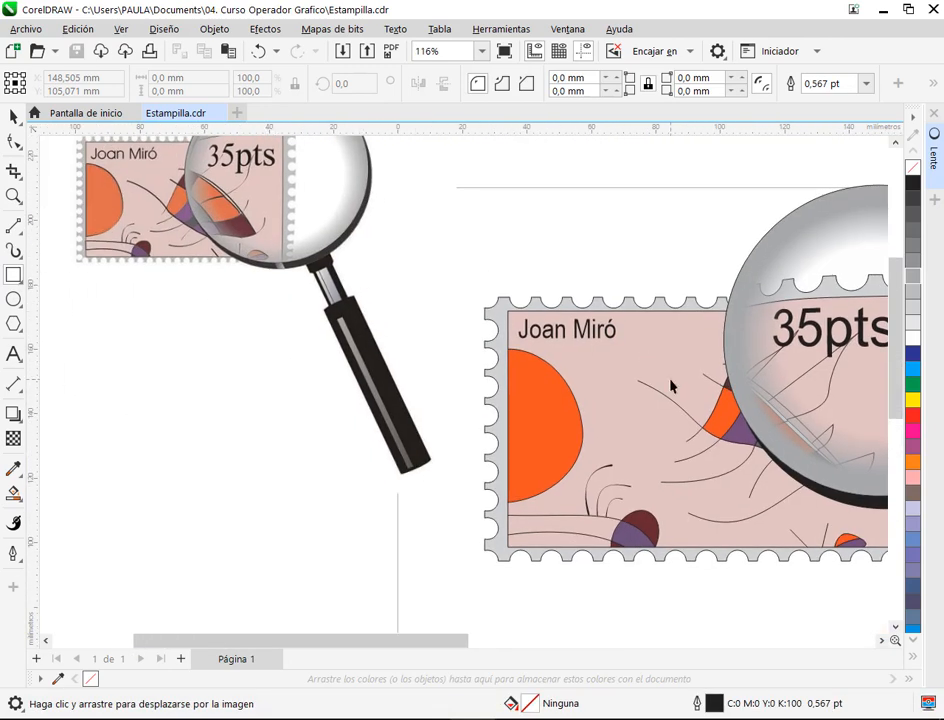
{"action": "mouse_move", "coordinate": [672, 386]}
{"action": "left_mouse_down"}
{"action": "mouse_move", "coordinate": [539, 375]}
{"action": "mouse_move", "coordinate": [492, 352]}
{"action": "left_mouse_up"}
{"action": "mouse_move", "coordinate": [741, 437]}
{"action": "left_mouse_down"}
{"action": "mouse_move", "coordinate": [753, 501]}
{"action": "mouse_move", "coordinate": [761, 497]}
{"action": "mouse_move", "coordinate": [727, 468]}
{"action": "left_mouse_up"}
{"action": "key", "text": "space"}
{"action": "scroll", "coordinate": [743, 482], "scroll_direction": "down", "scroll_amount": 1}
{"action": "left_click_drag", "start_coordinate": [672, 447], "coordinate": [550, 585]}
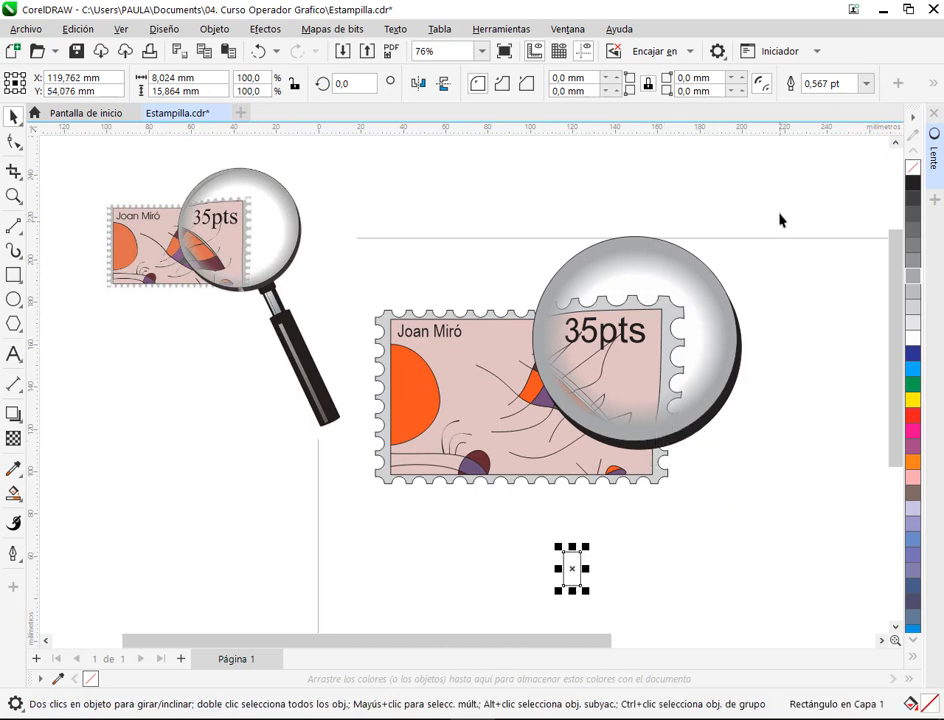
Move the three lens parts over the stamp's edge, enlarge them further and deselect them.
{"action": "left_click_drag", "start_coordinate": [740, 208], "coordinate": [486, 478]}
{"action": "left_click_drag", "start_coordinate": [679, 369], "coordinate": [688, 392]}
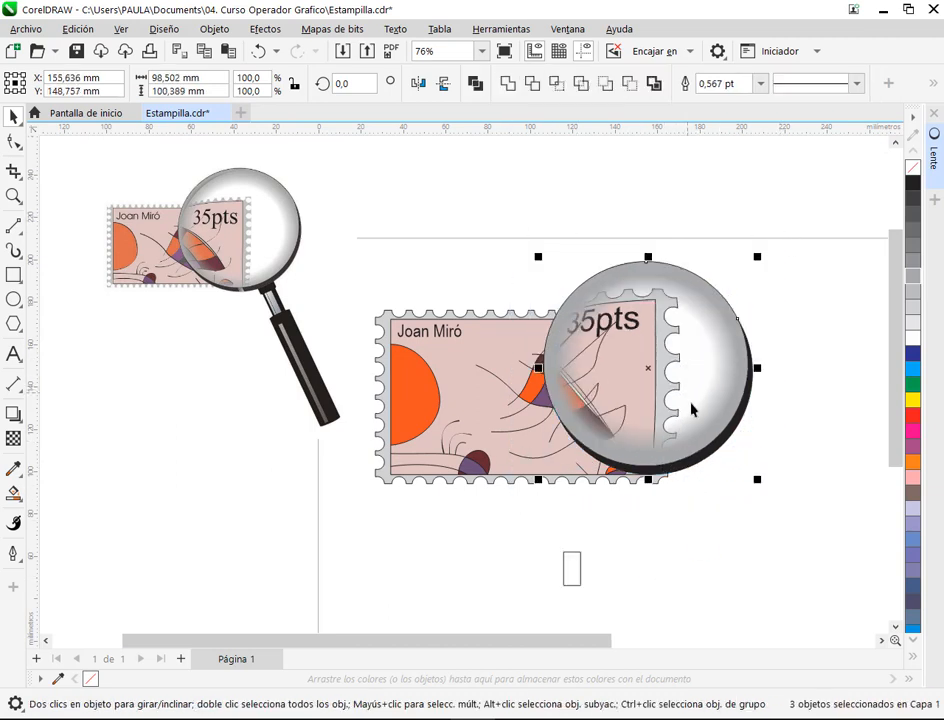
{"action": "left_click_drag", "start_coordinate": [538, 259], "coordinate": [506, 241]}
{"action": "mouse_move", "coordinate": [696, 368]}
{"action": "left_mouse_down"}
{"action": "mouse_move", "coordinate": [698, 359]}
{"action": "mouse_move", "coordinate": [704, 374]}
{"action": "left_mouse_up"}
{"action": "left_click", "coordinate": [569, 590]}
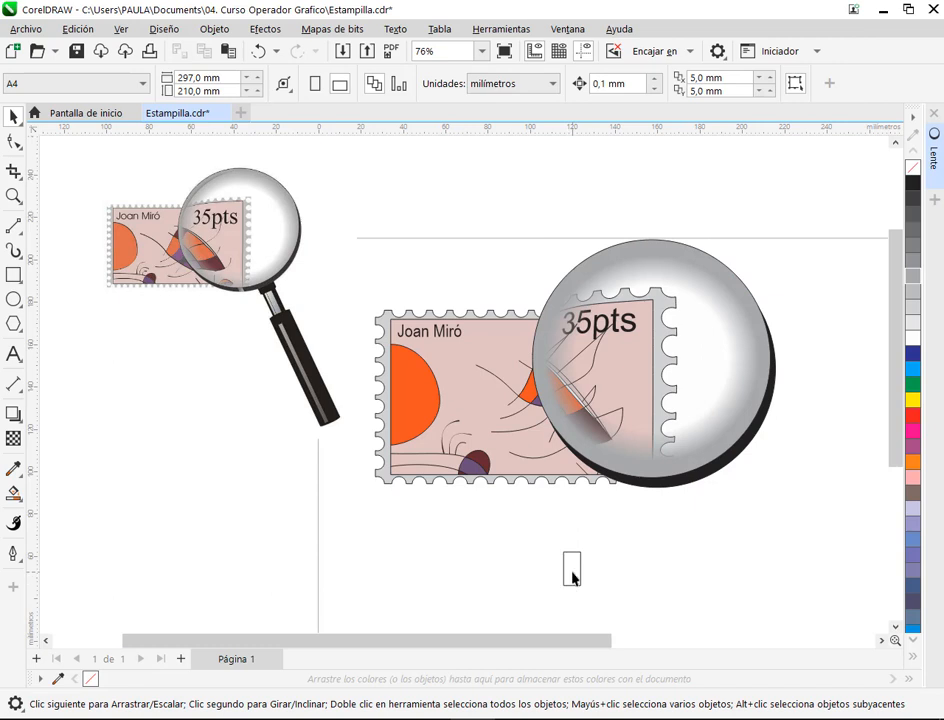
Move the small rectangle onto the lower edge of the lens's black rim and give it a green outline.
{"action": "left_click_drag", "start_coordinate": [572, 576], "coordinate": [667, 512]}
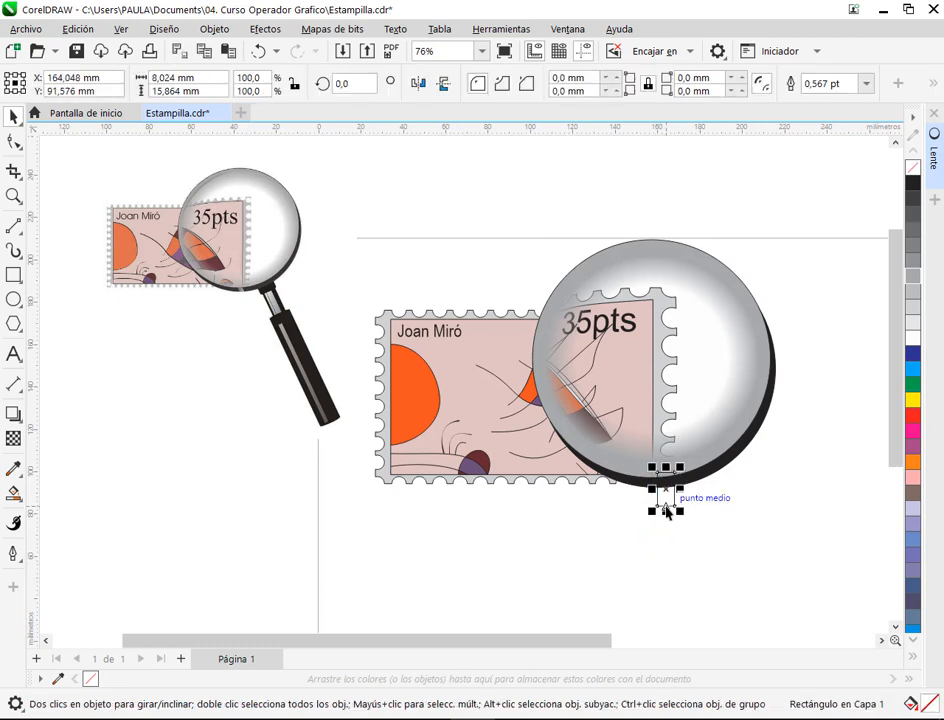
{"action": "left_click", "coordinate": [666, 503]}
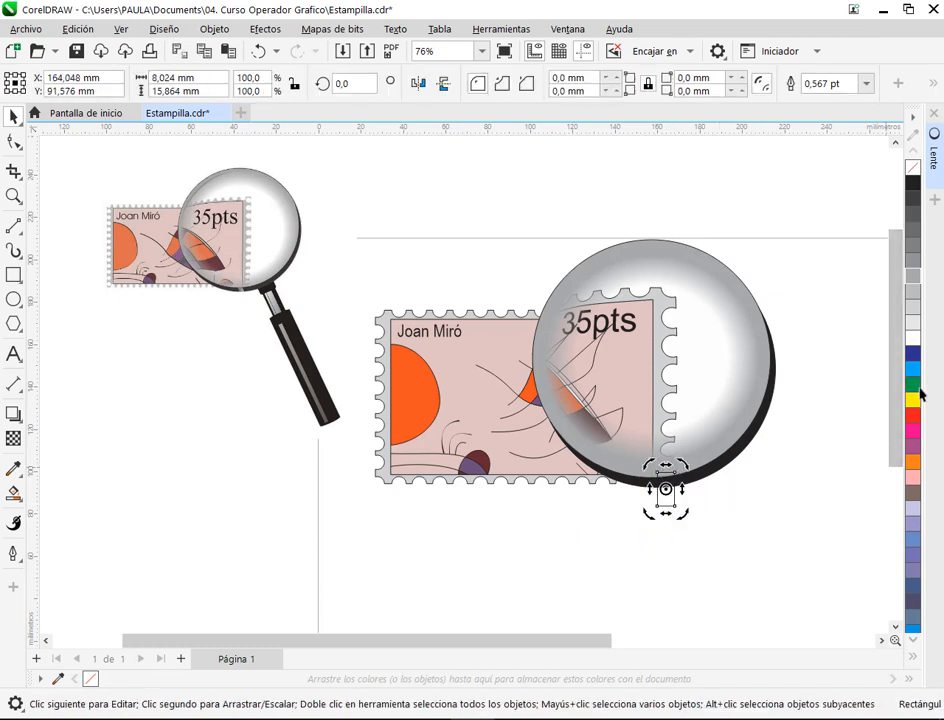
{"action": "left_click", "coordinate": [796, 535]}
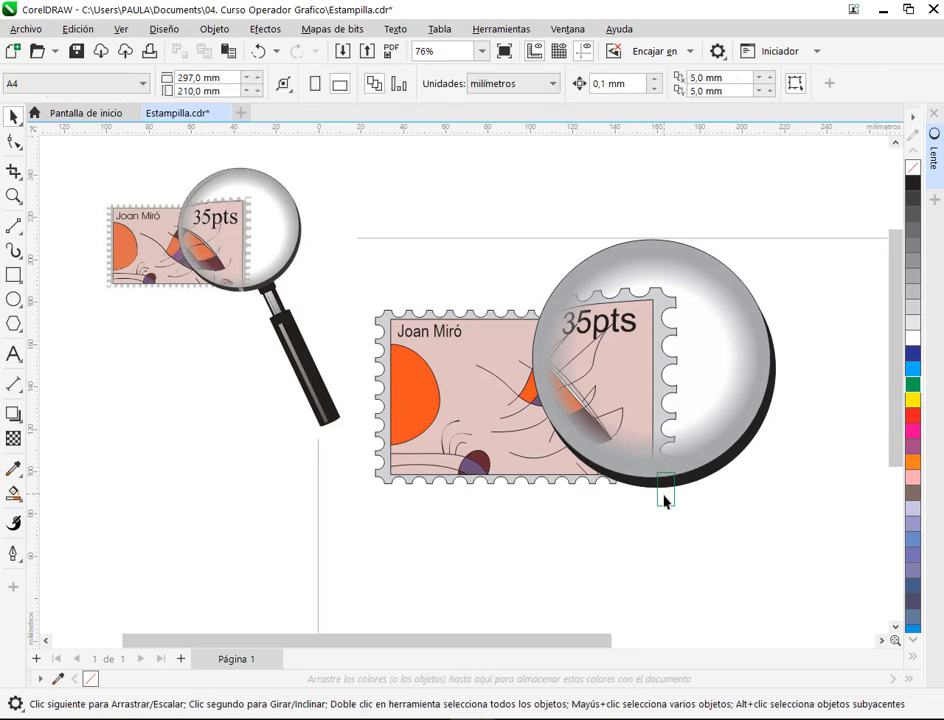
Rotate the green rectangle counter-clockwise so that it crosses the lens's black rim at a slant.
{"action": "scroll", "coordinate": [664, 494], "scroll_direction": "up", "scroll_amount": 5}
{"action": "left_click", "coordinate": [670, 549]}
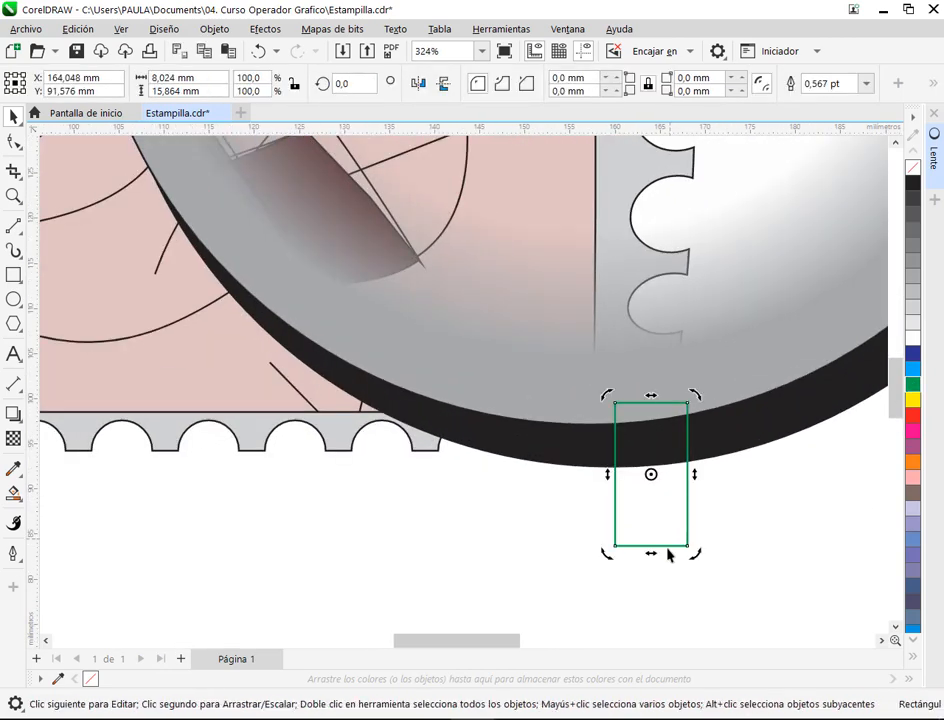
{"action": "left_click_drag", "start_coordinate": [697, 553], "coordinate": [691, 522]}
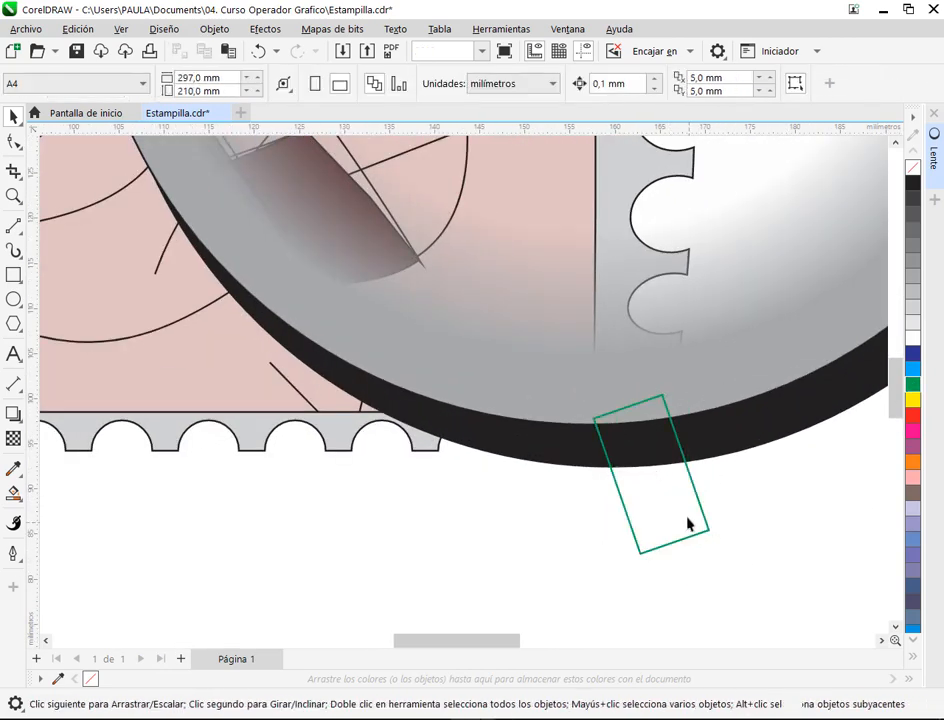
{"action": "left_click", "coordinate": [691, 522]}
{"action": "left_click", "coordinate": [768, 556]}
Use Smart Fill to create a cream shape where the green rectangle overlaps the lens's black rim.
{"action": "scroll", "coordinate": [666, 482], "scroll_direction": "down", "scroll_amount": 4}
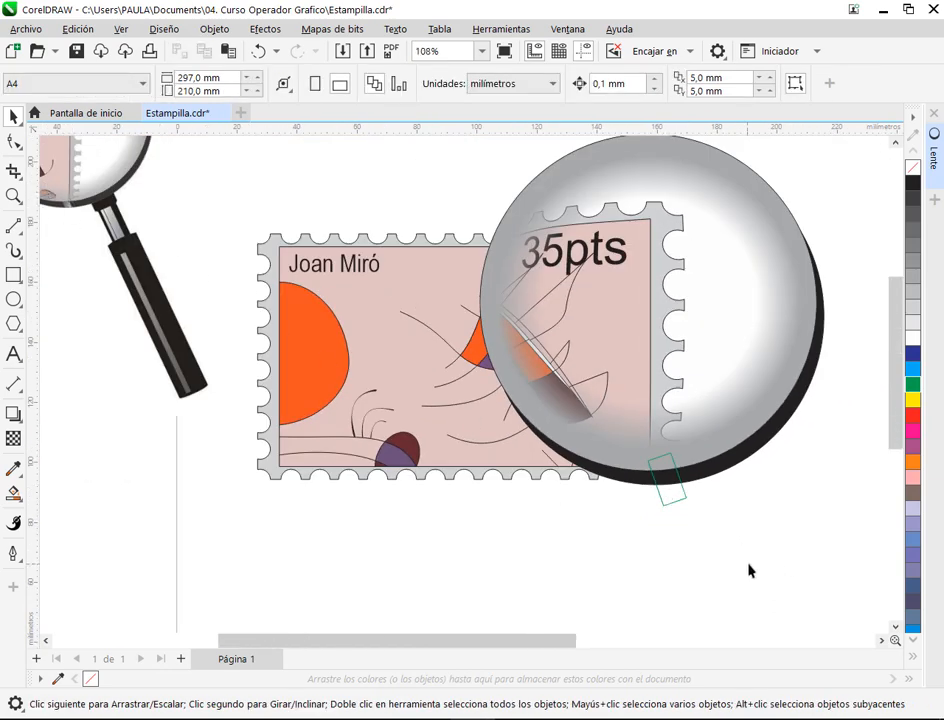
{"action": "scroll", "coordinate": [673, 499], "scroll_direction": "up", "scroll_amount": 4}
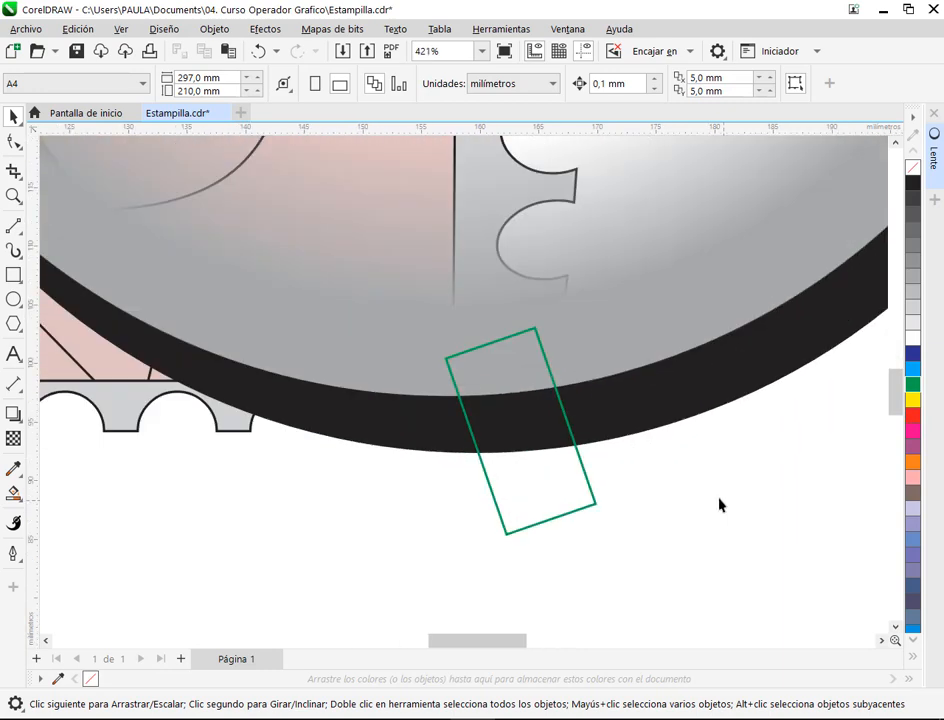
{"action": "left_click", "coordinate": [13, 493]}
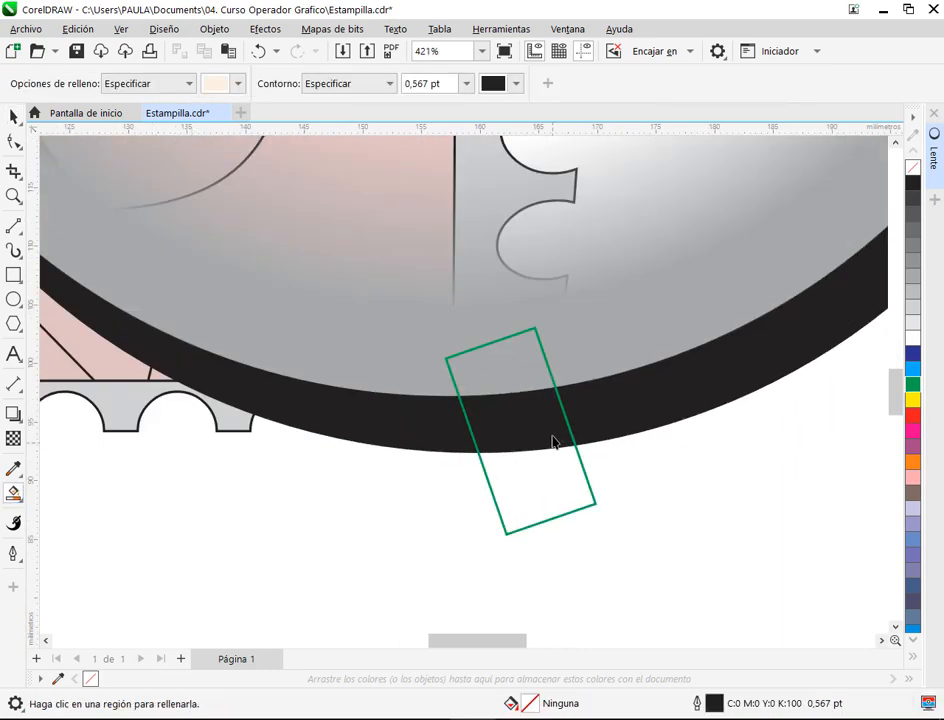
{"action": "left_click", "coordinate": [520, 417]}
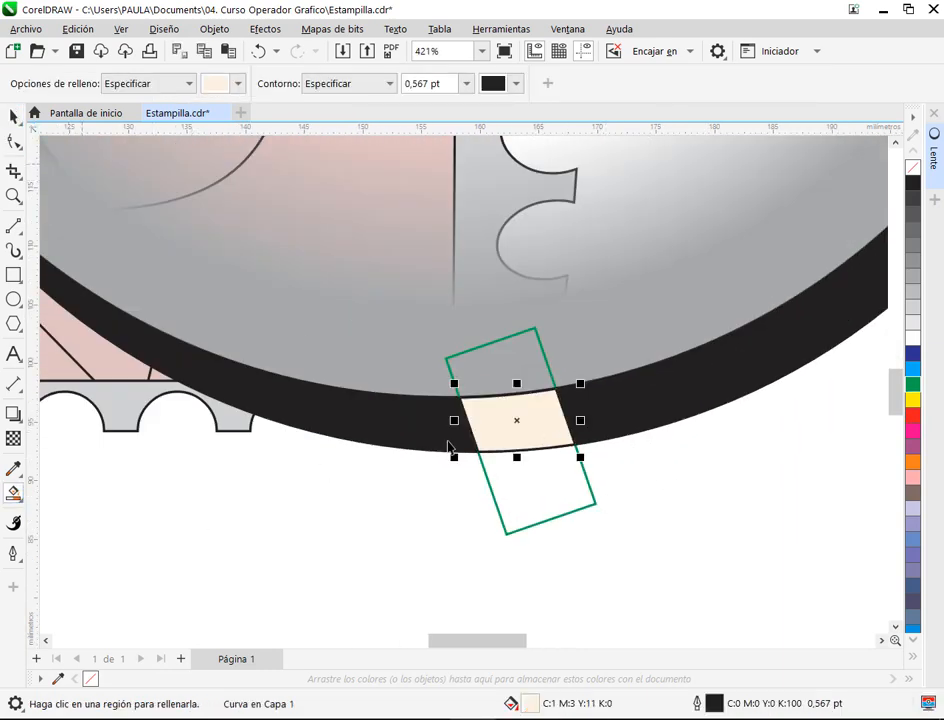
Try to remove the outline from the cream shape on the lens's black rim.
{"action": "left_click", "coordinate": [13, 117]}
{"action": "right_click", "coordinate": [912, 167]}
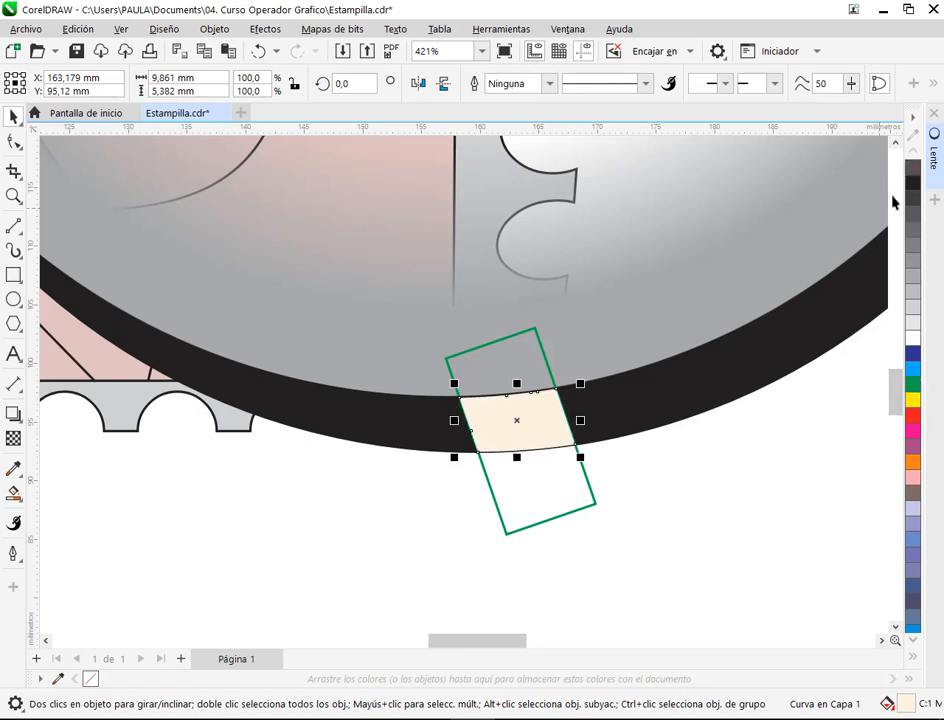
{"action": "left_click", "coordinate": [657, 543]}
{"action": "left_click", "coordinate": [552, 433]}
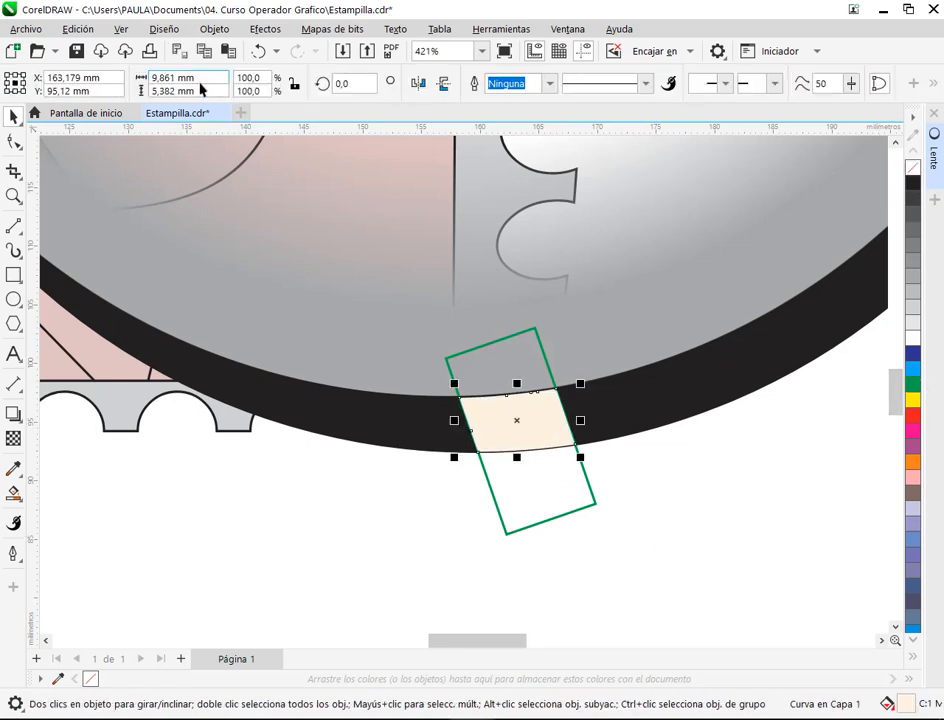
{"action": "left_click", "coordinate": [259, 51]}
Delete the green rectangle and give the cream shape a linear gradient fill that runs at a slight slant across it.
{"action": "left_click", "coordinate": [556, 491]}
{"action": "key", "text": "Delete"}
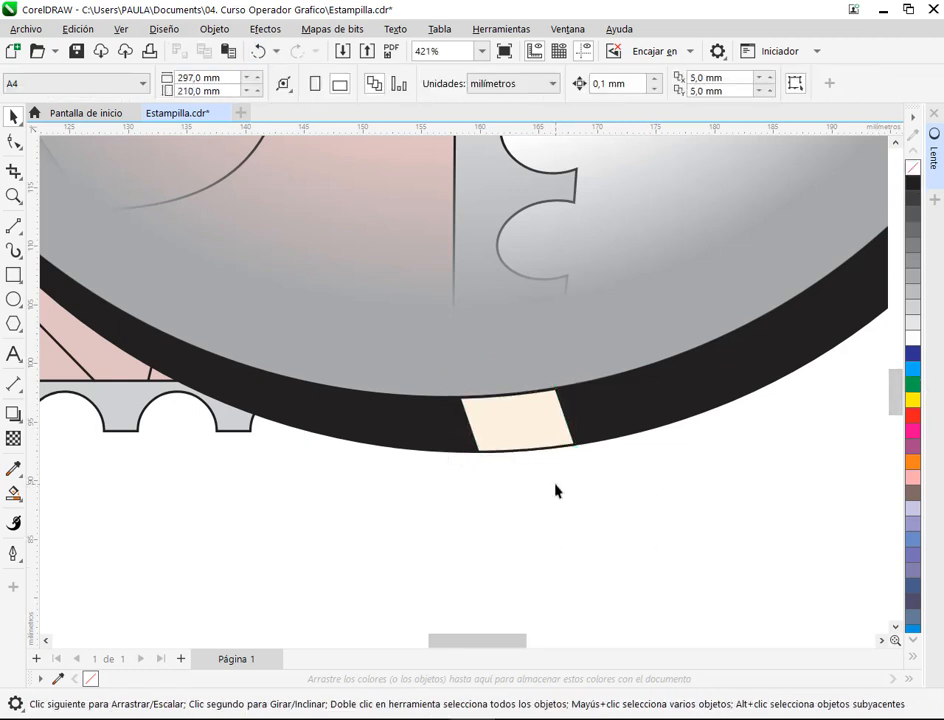
{"action": "left_click", "coordinate": [530, 428]}
{"action": "scroll", "coordinate": [563, 430], "scroll_direction": "up", "scroll_amount": 2}
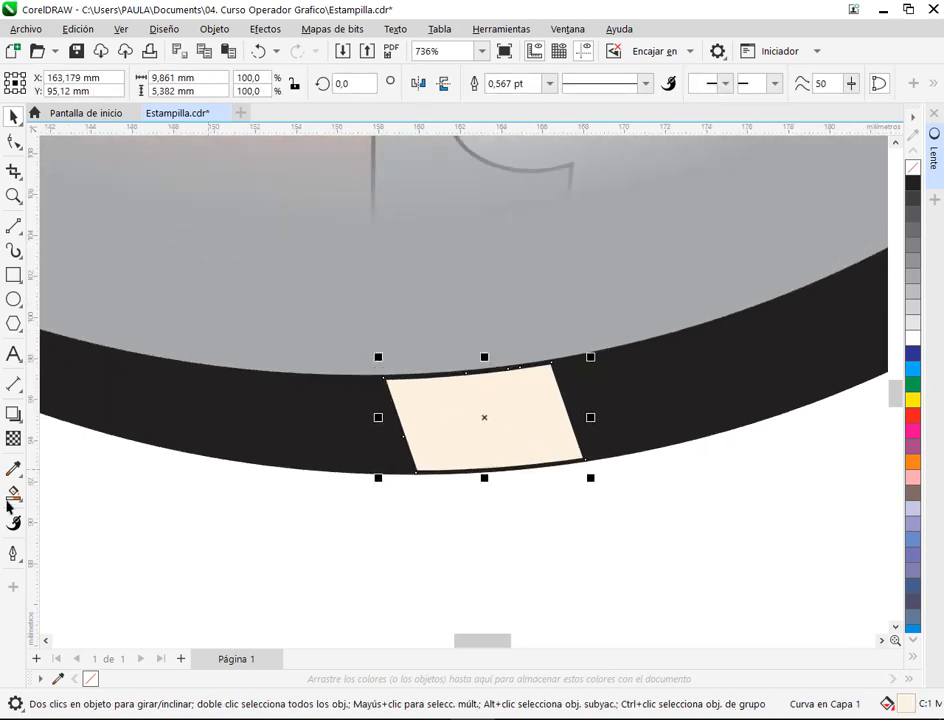
{"action": "left_click", "coordinate": [18, 417]}
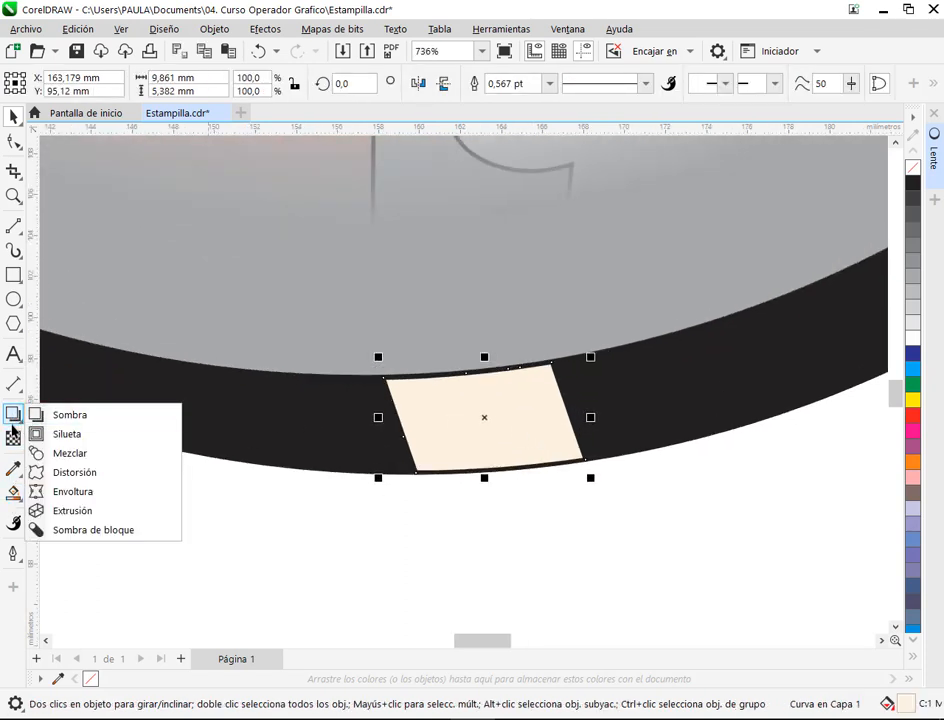
{"action": "left_click", "coordinate": [14, 492]}
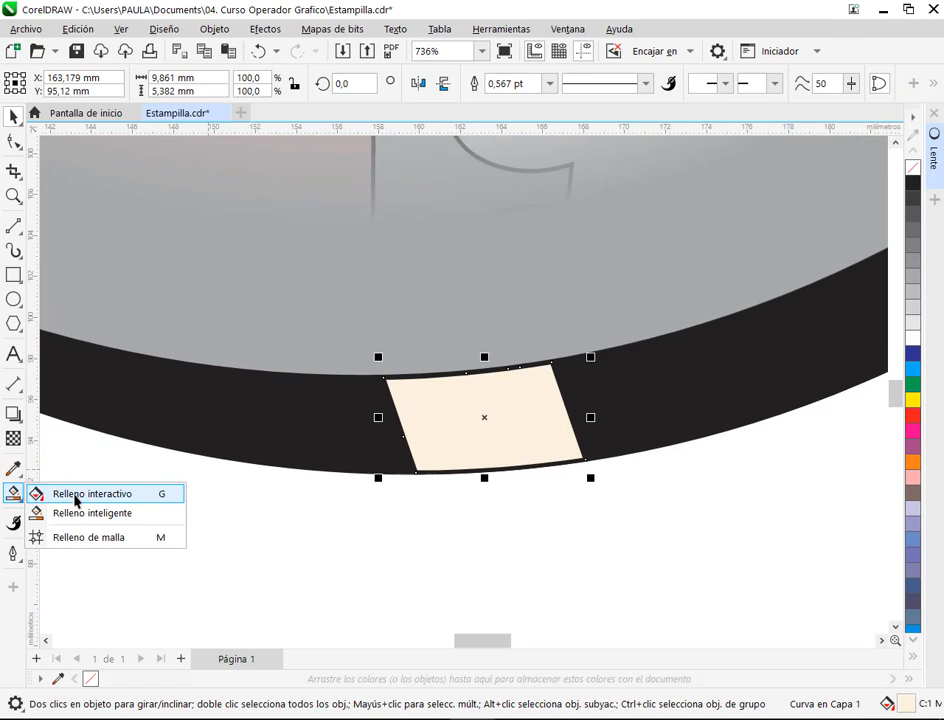
{"action": "left_click", "coordinate": [75, 494]}
{"action": "left_click", "coordinate": [63, 83]}
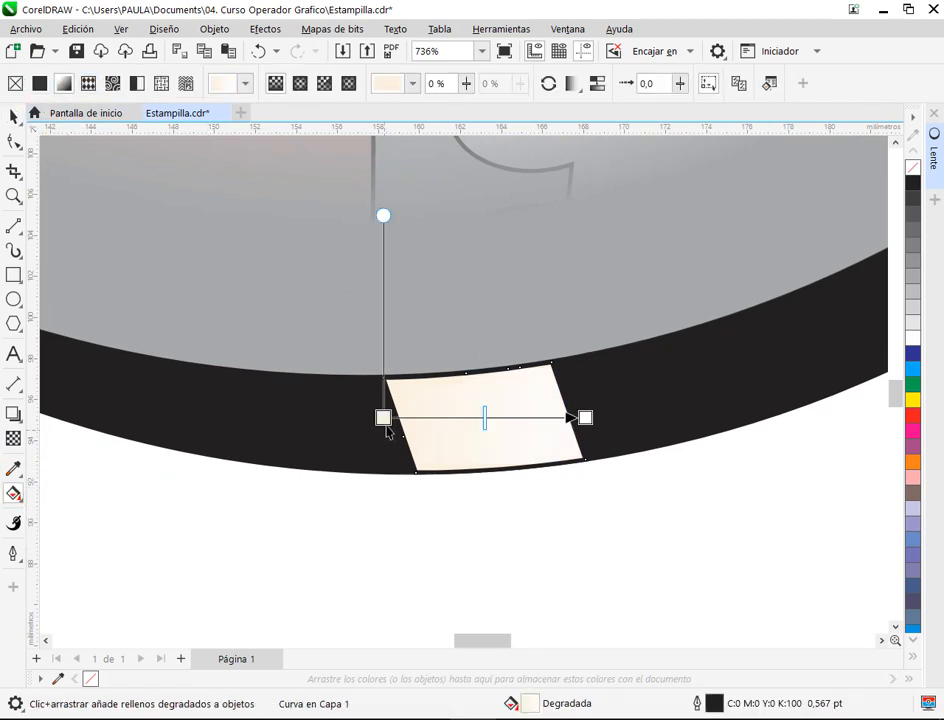
{"action": "left_click_drag", "start_coordinate": [383, 417], "coordinate": [407, 436]}
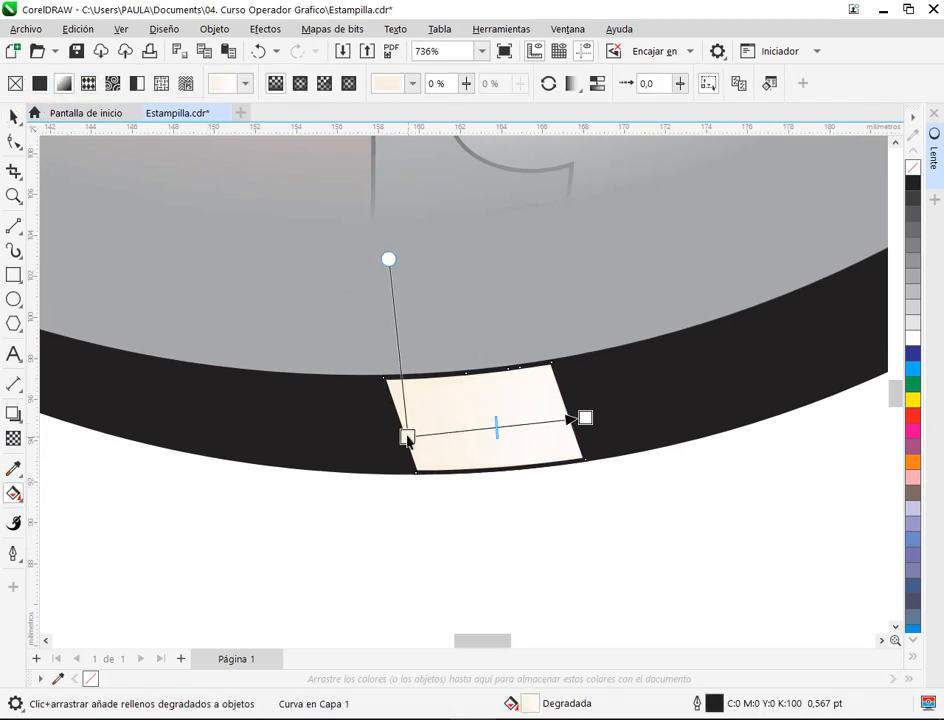
Colour the rim shape's gradient from dark grey at its start to light grey at its end.
{"action": "left_click", "coordinate": [585, 418]}
{"action": "scroll", "coordinate": [578, 425], "scroll_direction": "down", "scroll_amount": 6}
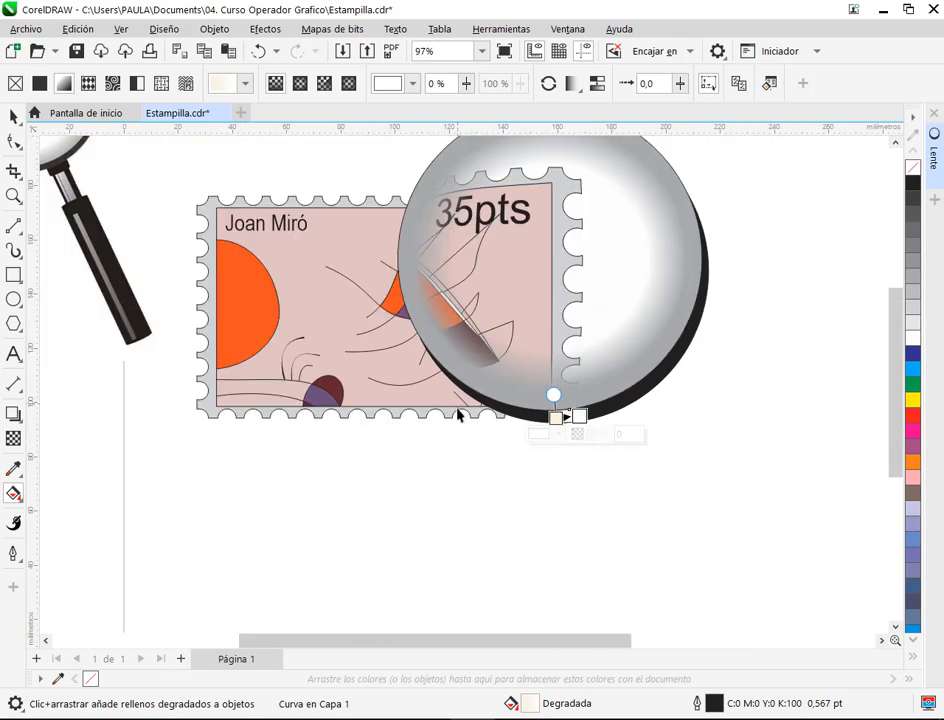
{"action": "scroll", "coordinate": [263, 263], "scroll_direction": "left", "scroll_amount": 2}
{"action": "scroll", "coordinate": [449, 417], "scroll_direction": "right", "scroll_amount": 2}
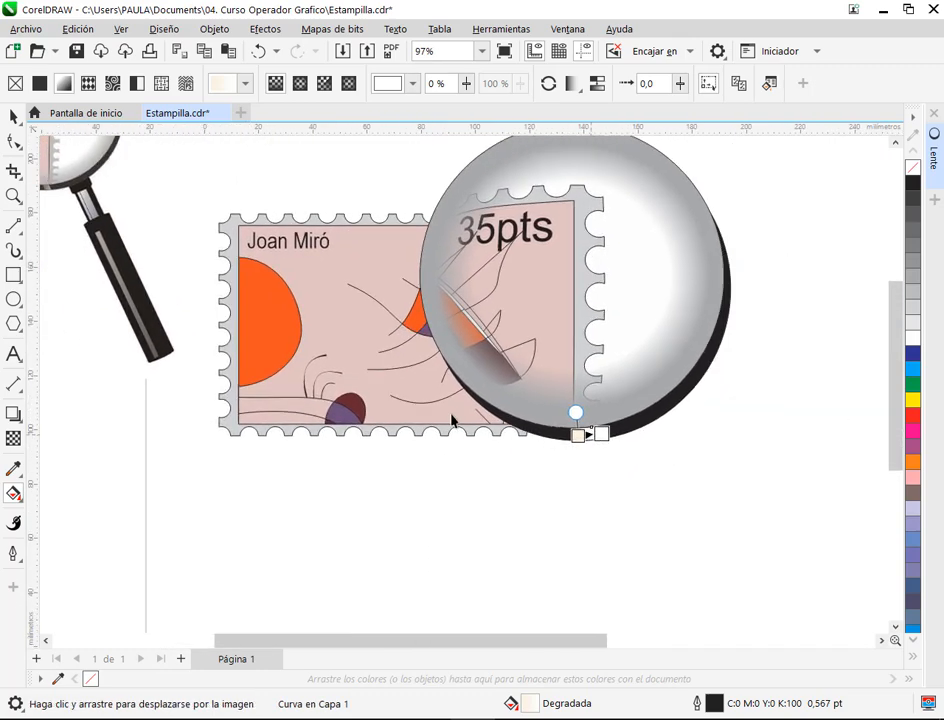
{"action": "scroll", "coordinate": [338, 396], "scroll_direction": "up", "scroll_amount": 2}
{"action": "scroll", "coordinate": [336, 396], "scroll_direction": "up", "scroll_amount": 6}
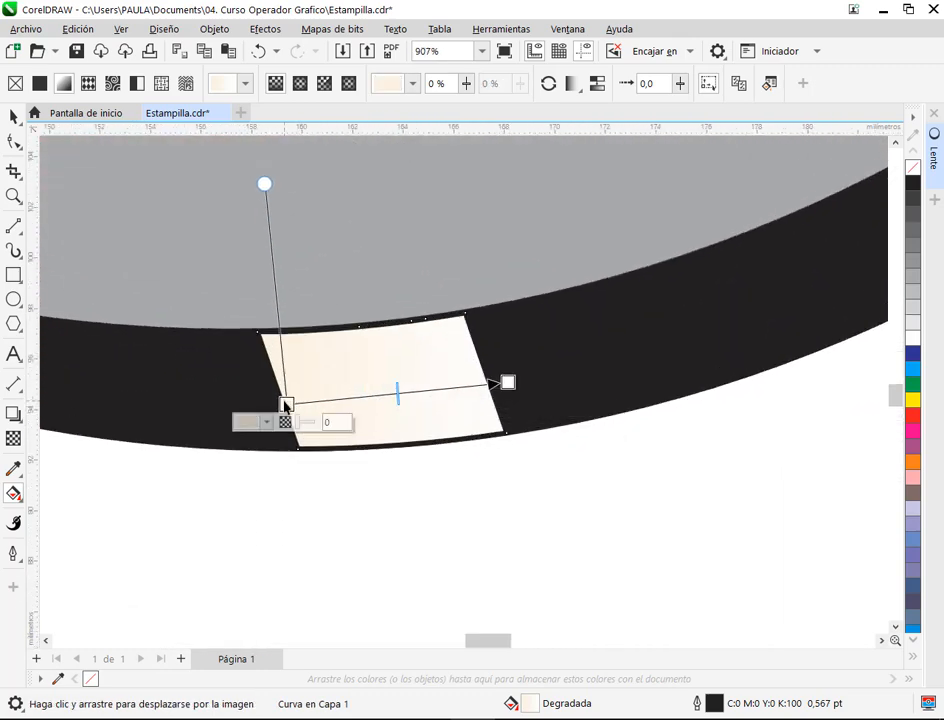
{"action": "left_click", "coordinate": [913, 245]}
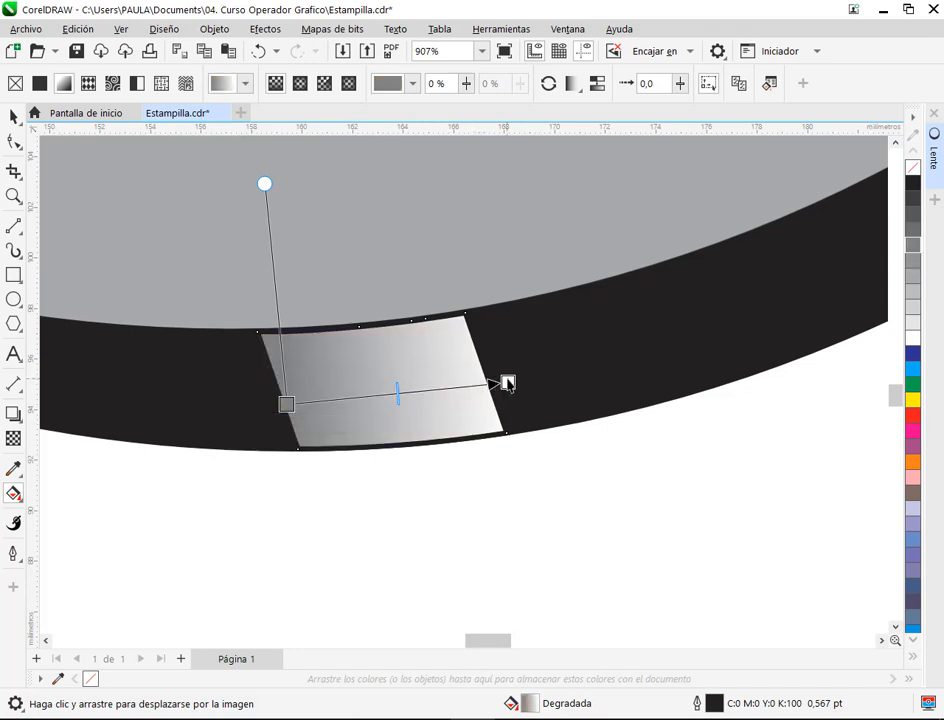
{"action": "left_click", "coordinate": [508, 382]}
{"action": "left_click", "coordinate": [914, 262]}
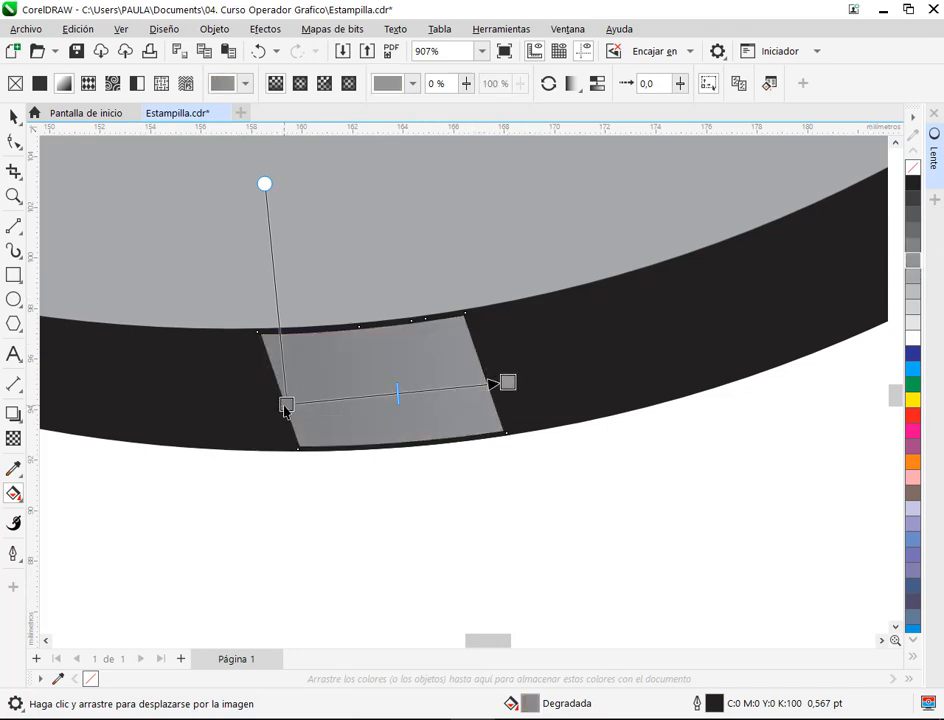
{"action": "left_click_drag", "start_coordinate": [287, 406], "coordinate": [295, 400]}
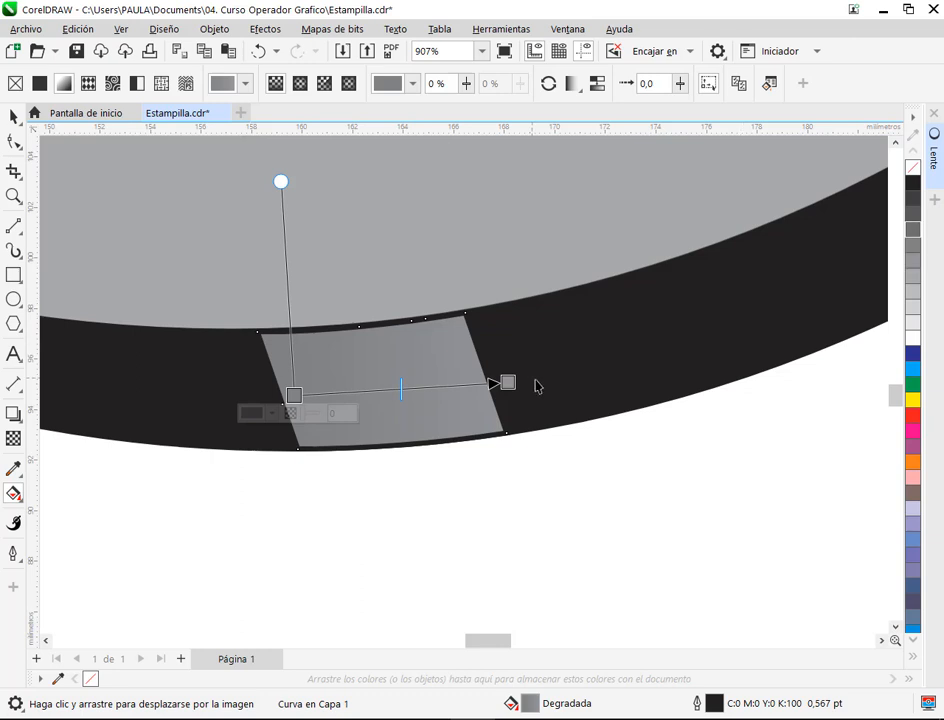
{"action": "left_click", "coordinate": [914, 221]}
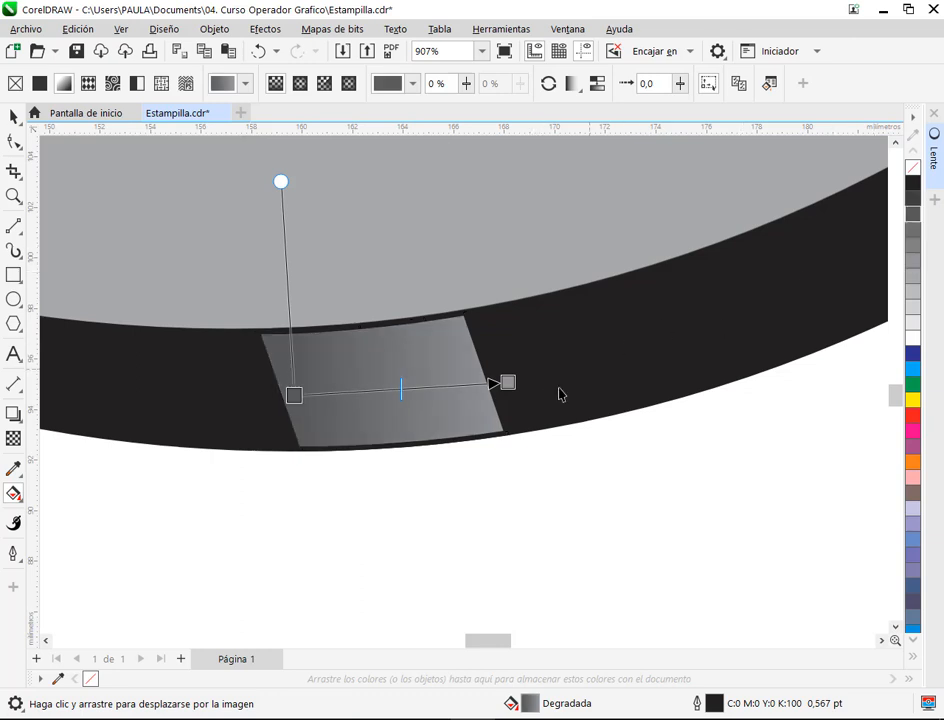
{"action": "left_click", "coordinate": [913, 296]}
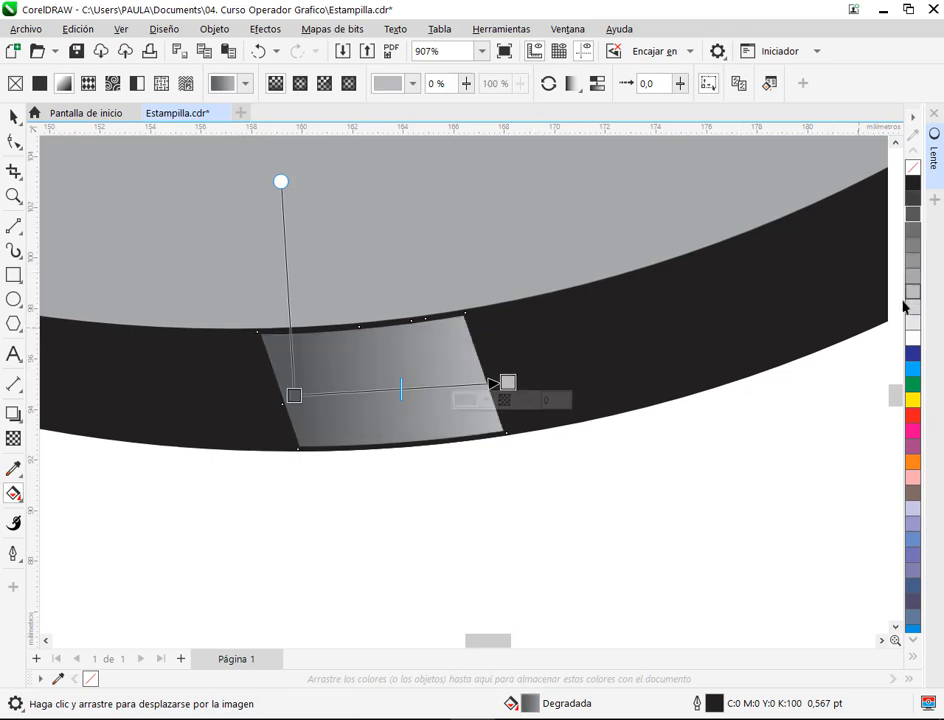
Shorten the grey gradient towards the middle of the rim shape, skew it parallel to the slanted sides and deselect the shape.
{"action": "left_click_drag", "start_coordinate": [508, 382], "coordinate": [421, 390]}
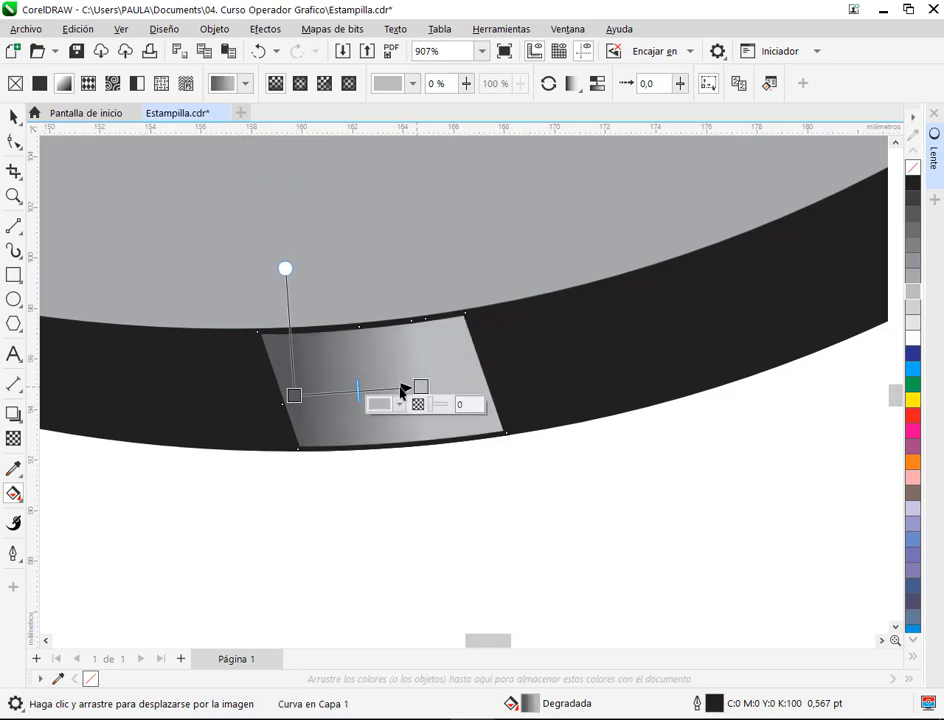
{"action": "left_click_drag", "start_coordinate": [295, 394], "coordinate": [346, 394]}
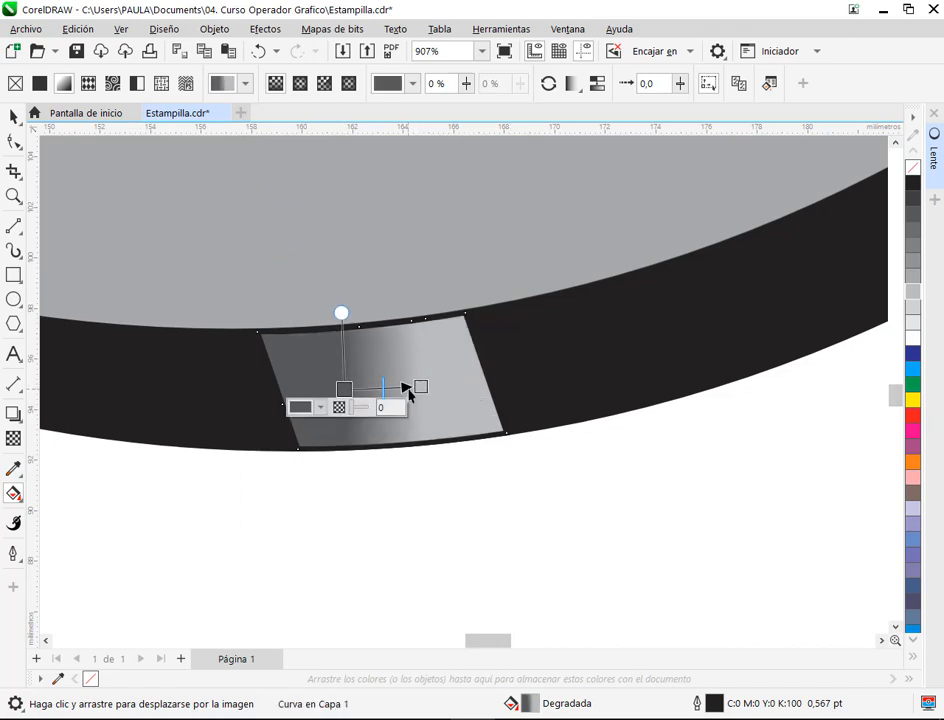
{"action": "scroll", "coordinate": [407, 369], "scroll_direction": "up", "scroll_amount": 2}
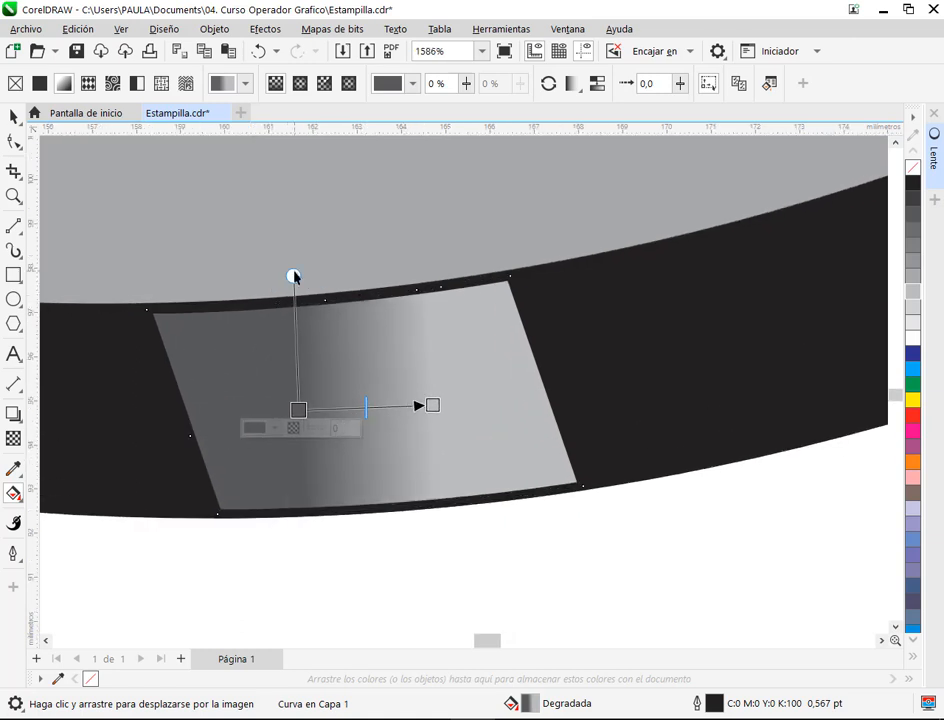
{"action": "left_click_drag", "start_coordinate": [293, 276], "coordinate": [257, 279]}
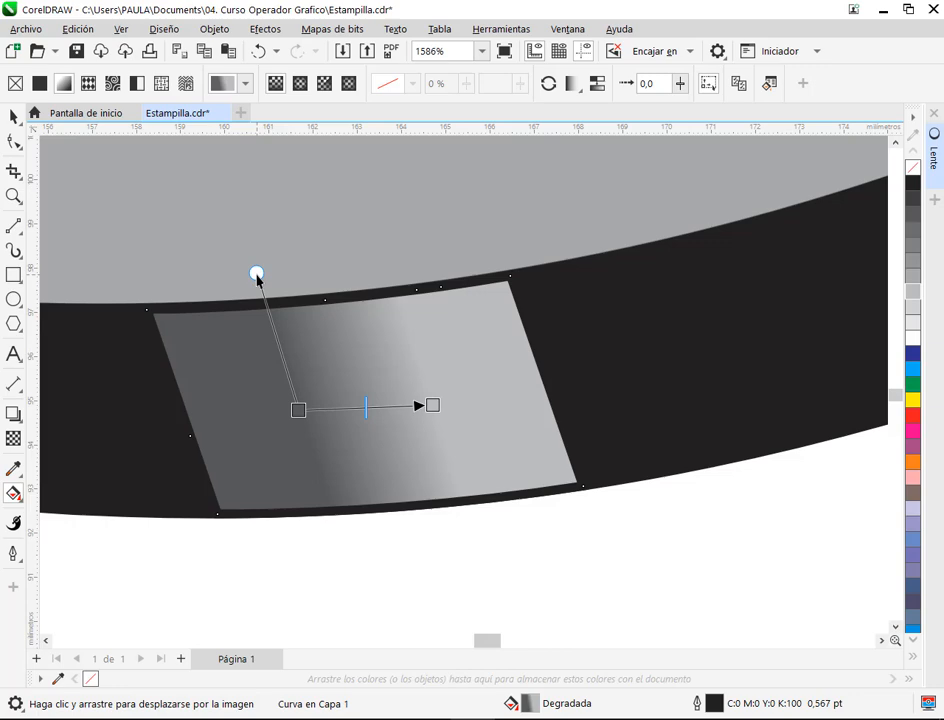
{"action": "left_click", "coordinate": [12, 117]}
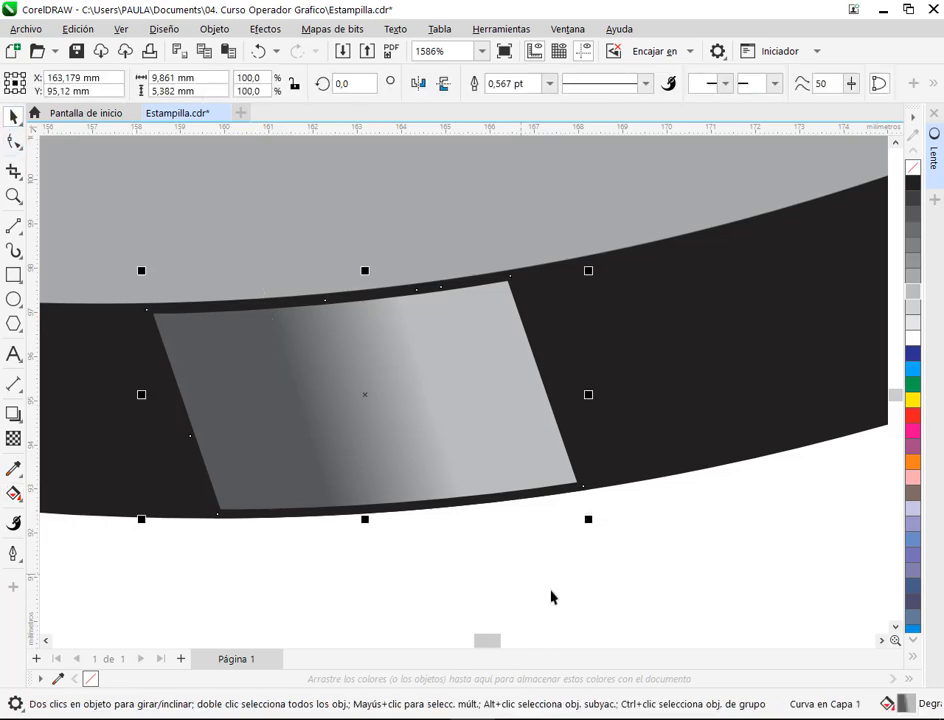
{"action": "left_click", "coordinate": [552, 596]}
Draw an upright rectangle about 6.3 by 13.8 mm across the lens's black rim, beside the grey gradient shape.
{"action": "scroll", "coordinate": [394, 425], "scroll_direction": "down", "scroll_amount": 8}
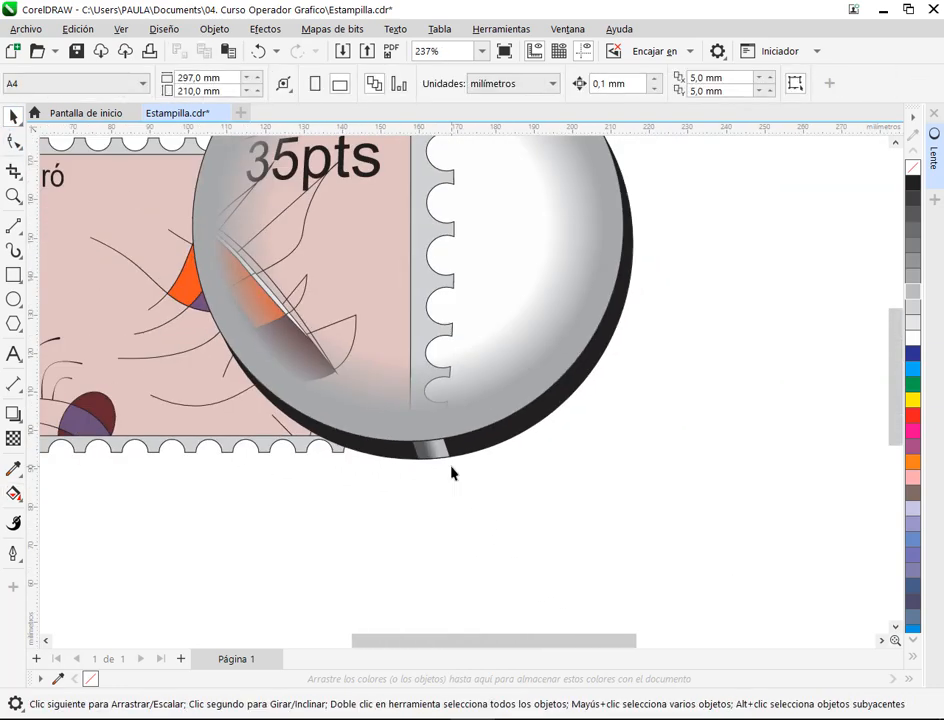
{"action": "left_click_drag", "start_coordinate": [455, 476], "coordinate": [586, 474]}
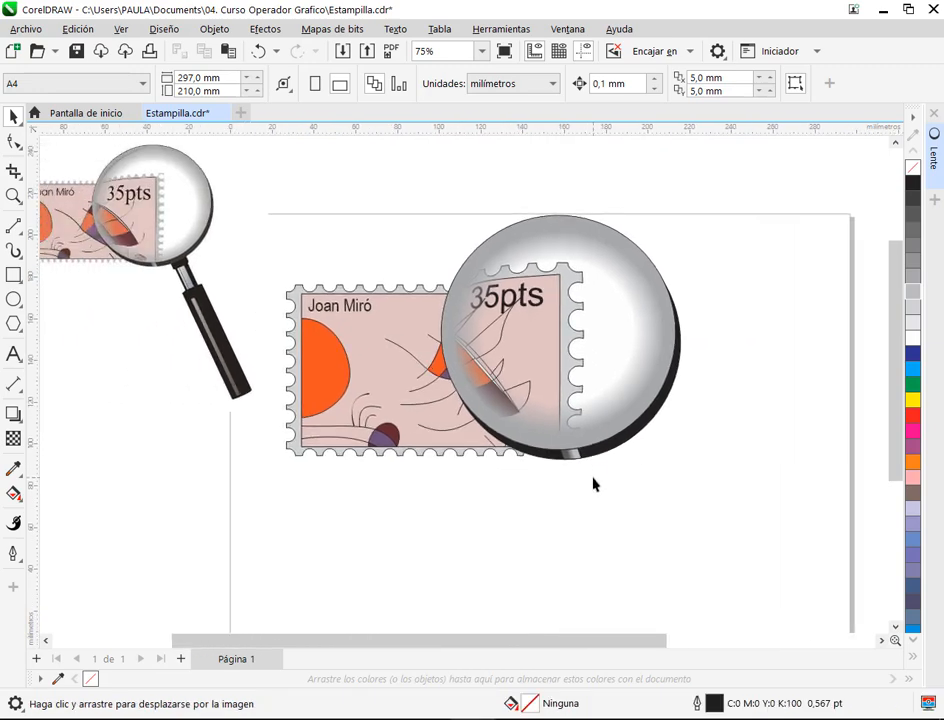
{"action": "scroll", "coordinate": [125, 275], "scroll_direction": "up", "scroll_amount": 3}
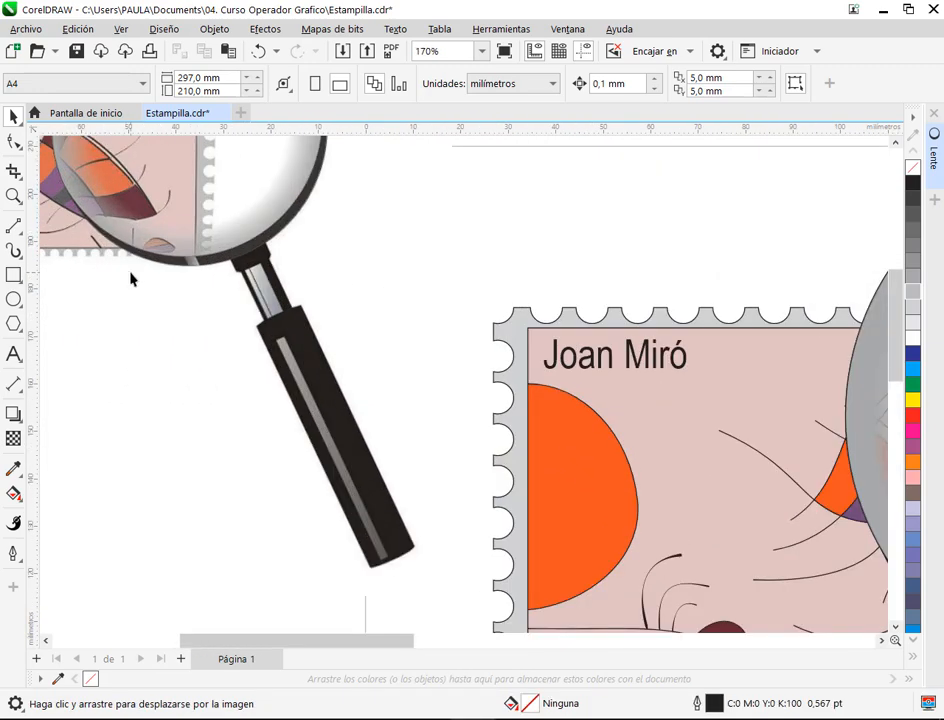
{"action": "scroll", "coordinate": [310, 362], "scroll_direction": "down", "scroll_amount": 2}
{"action": "scroll", "coordinate": [690, 510], "scroll_direction": "up", "scroll_amount": 2}
{"action": "scroll", "coordinate": [718, 526], "scroll_direction": "up", "scroll_amount": 4}
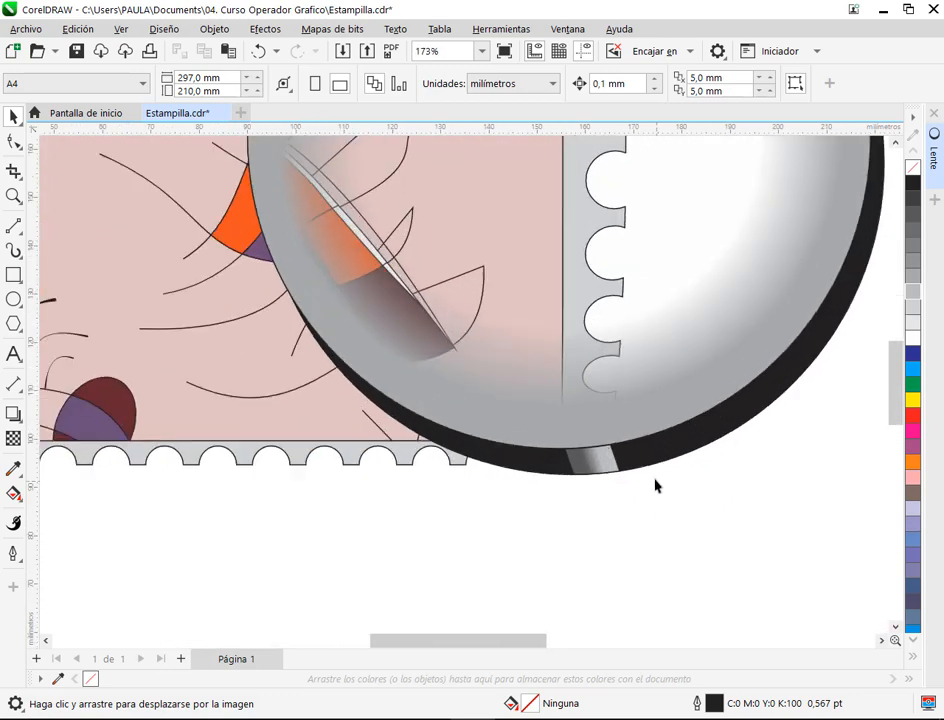
{"action": "left_click", "coordinate": [516, 436]}
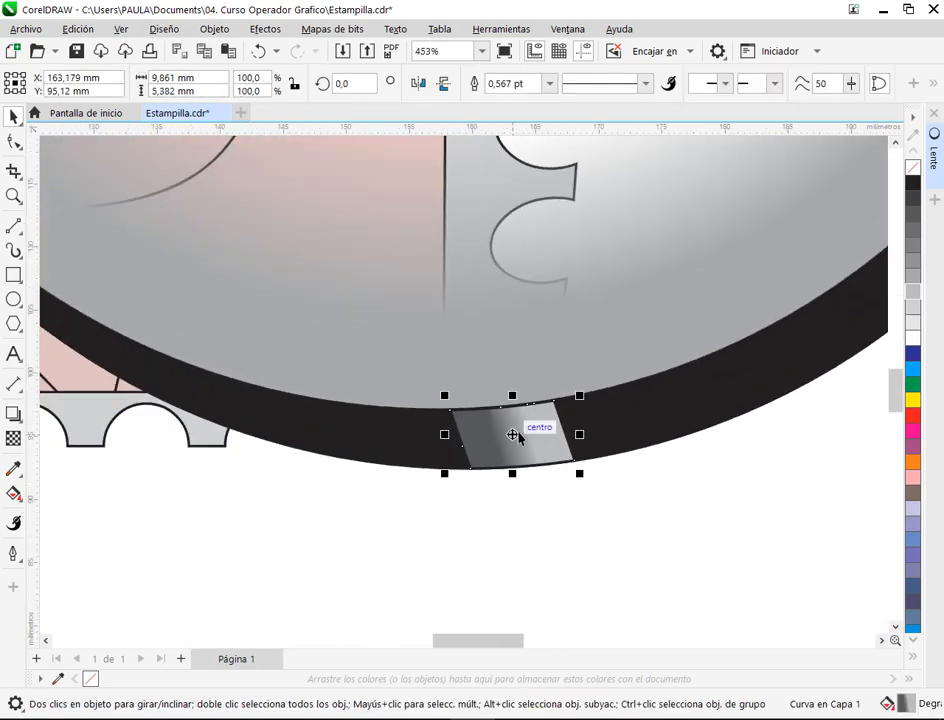
{"action": "left_click", "coordinate": [13, 275]}
{"action": "left_click_drag", "start_coordinate": [581, 353], "coordinate": [660, 527]}
{"action": "key", "text": "space"}
{"action": "scroll", "coordinate": [646, 423], "scroll_direction": "up", "scroll_amount": 1}
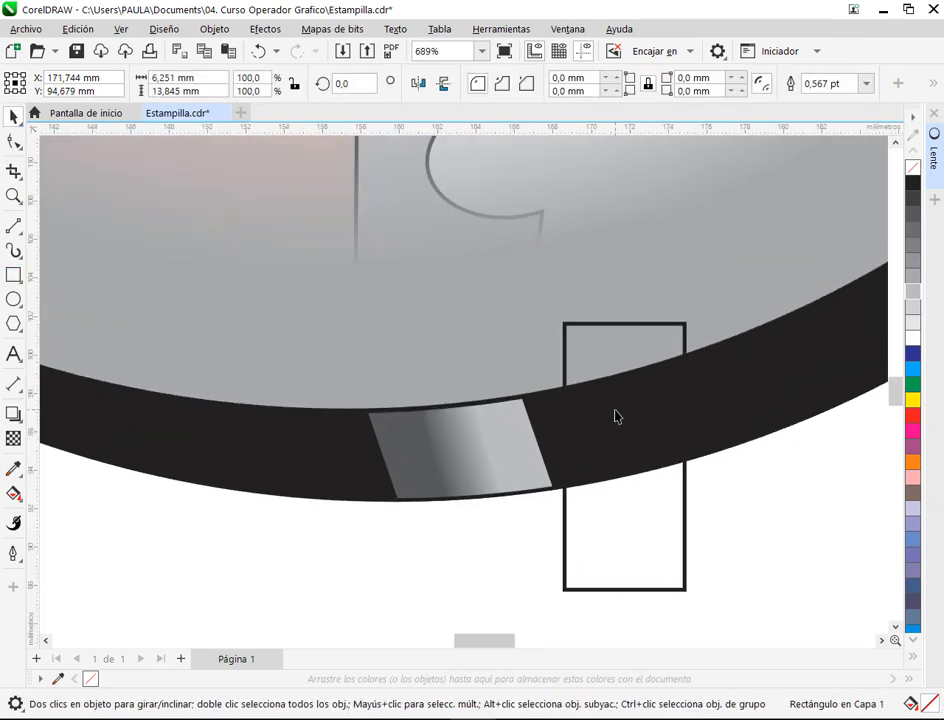
Rotate the rectangle about 15° counter-clockwise, move it over the gradient shape and scale it down slightly.
{"action": "left_click", "coordinate": [664, 589]}
{"action": "left_click_drag", "start_coordinate": [690, 599], "coordinate": [731, 588]}
{"action": "left_click", "coordinate": [537, 537]}
{"action": "left_click_drag", "start_coordinate": [660, 529], "coordinate": [500, 528]}
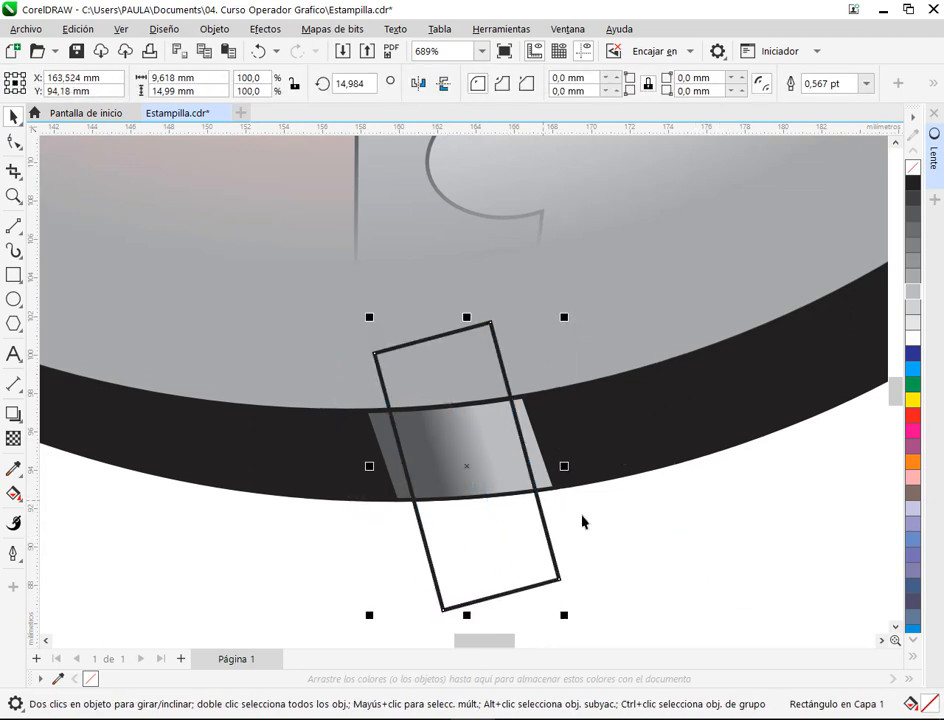
{"action": "left_click", "coordinate": [506, 558]}
{"action": "left_click", "coordinate": [457, 596]}
{"action": "left_click", "coordinate": [372, 619]}
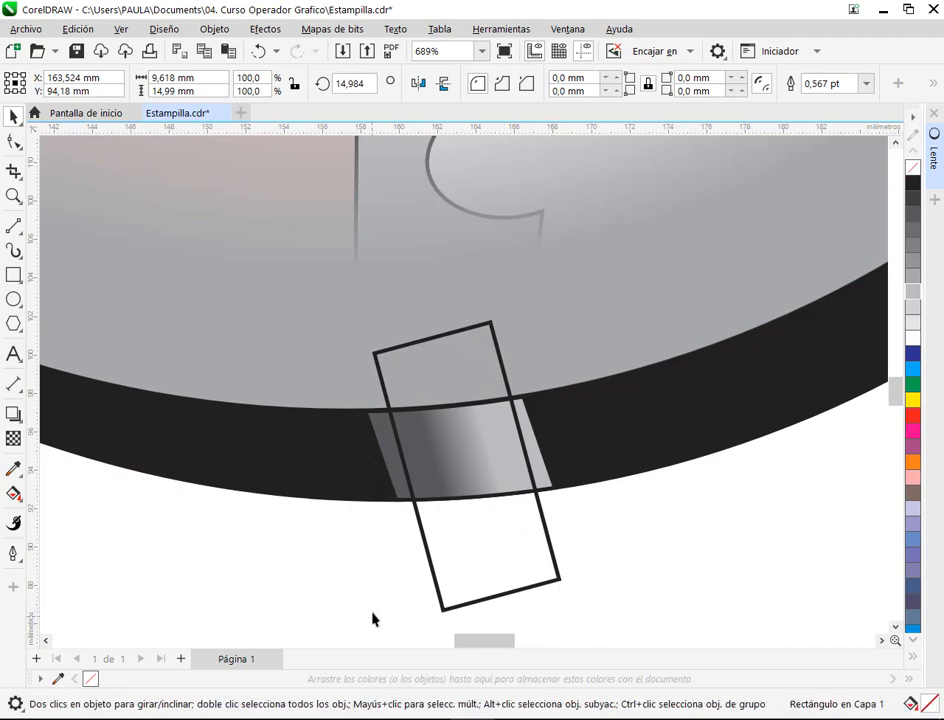
{"action": "left_click_drag", "start_coordinate": [372, 619], "coordinate": [374, 611]}
Move the grey gradient shape off the rim onto the empty area below the lens.
{"action": "left_click", "coordinate": [381, 508]}
{"action": "left_click", "coordinate": [394, 485]}
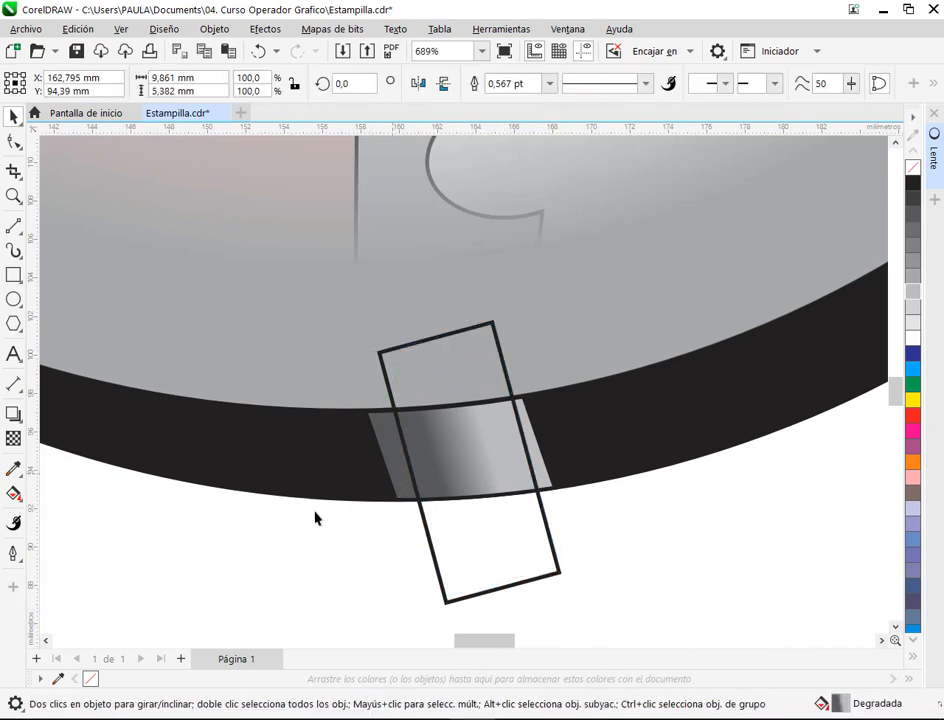
{"action": "left_click_drag", "start_coordinate": [439, 491], "coordinate": [201, 583]}
Use Smart Fill to create a cream shape where the slanted rectangle overlaps the black rim, and delete the rectangle.
{"action": "left_click", "coordinate": [532, 538]}
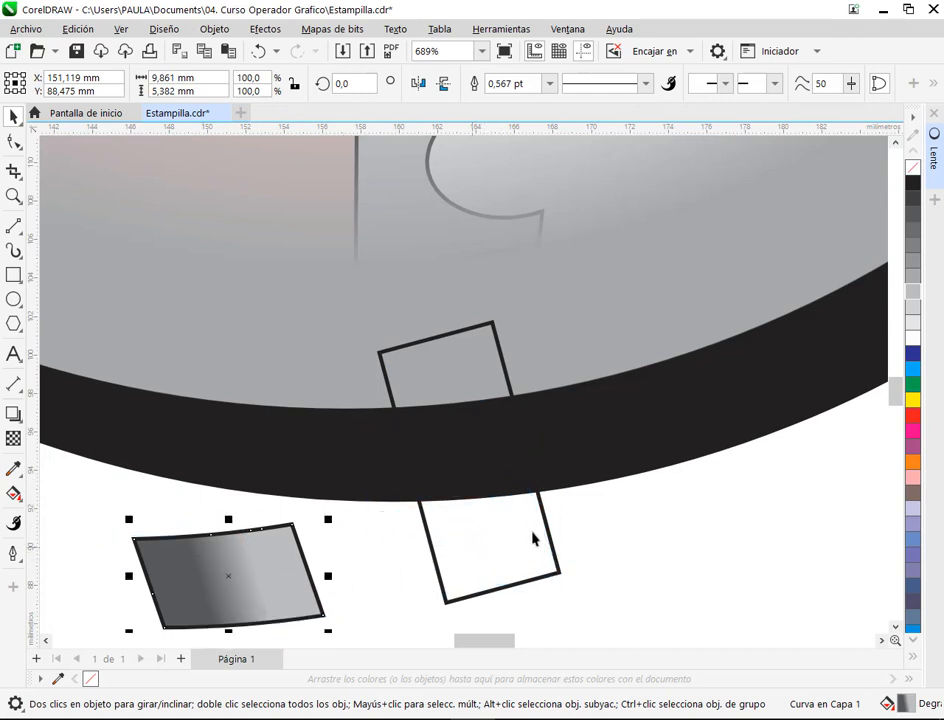
{"action": "left_click", "coordinate": [532, 538]}
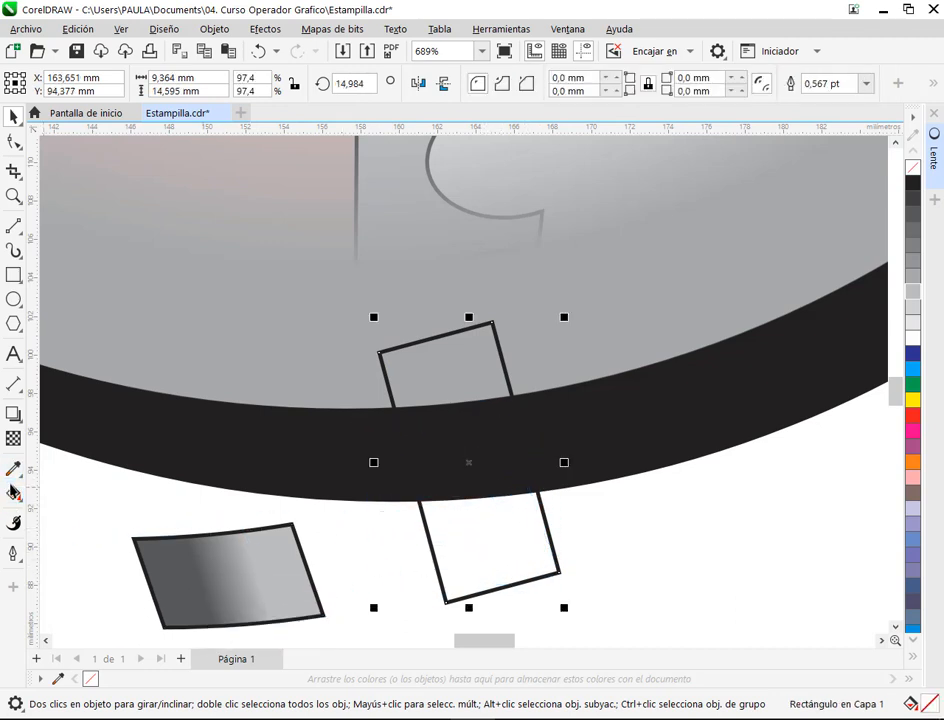
{"action": "left_click", "coordinate": [13, 492]}
{"action": "left_click", "coordinate": [76, 512]}
{"action": "left_click", "coordinate": [461, 455]}
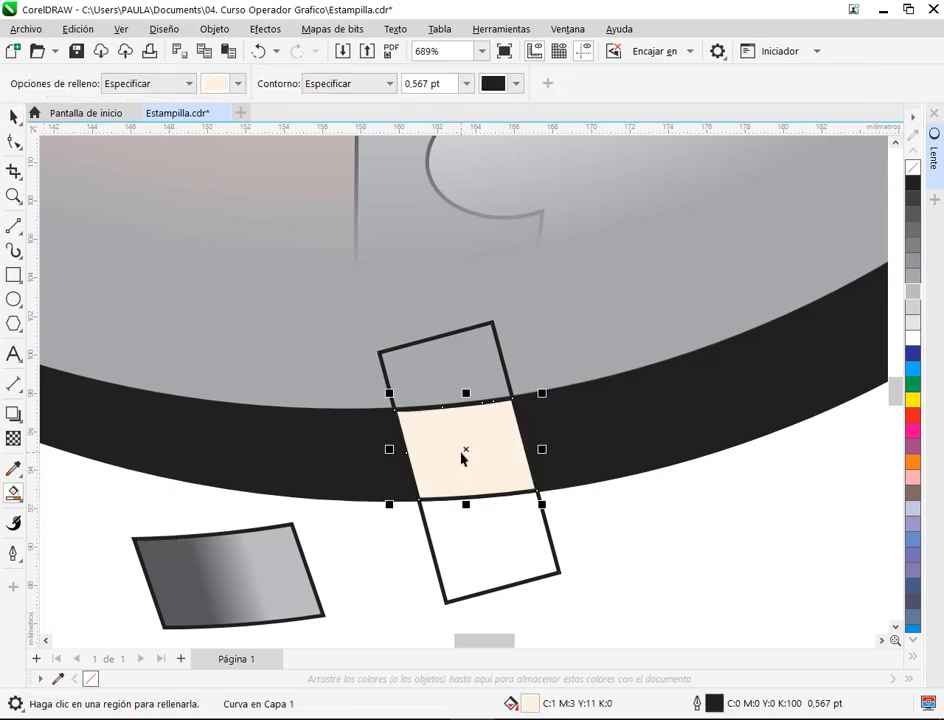
{"action": "key", "text": "space"}
{"action": "left_click", "coordinate": [491, 542]}
{"action": "key", "text": "Delete"}
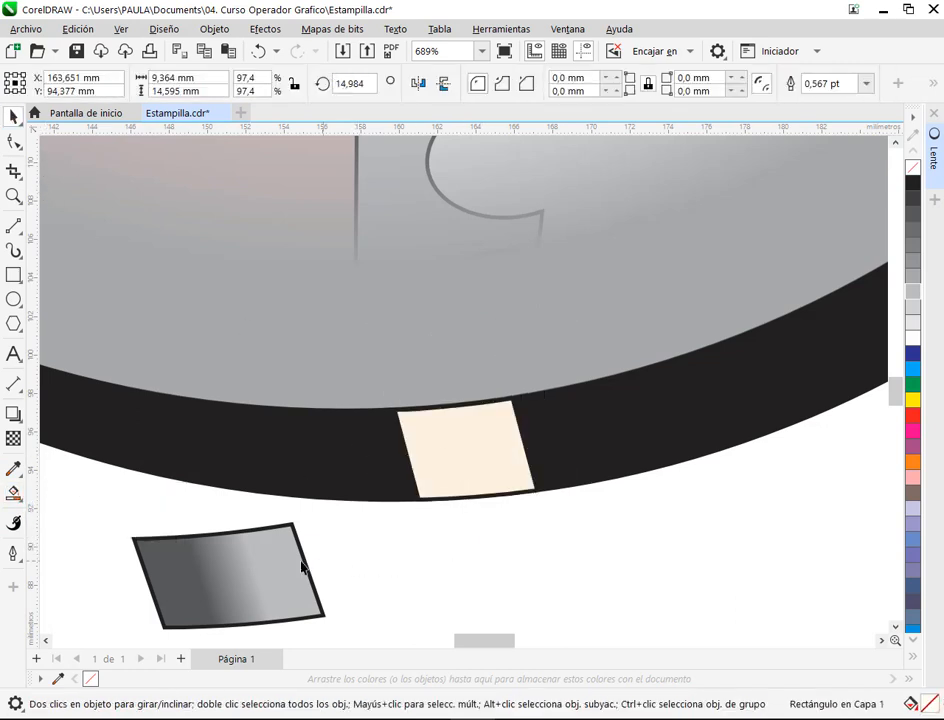
Copy the grey gradient fill from the loose shape onto the cream shape on the rim, and delete the loose shape.
{"action": "left_click_drag", "start_coordinate": [292, 570], "coordinate": [487, 450]}
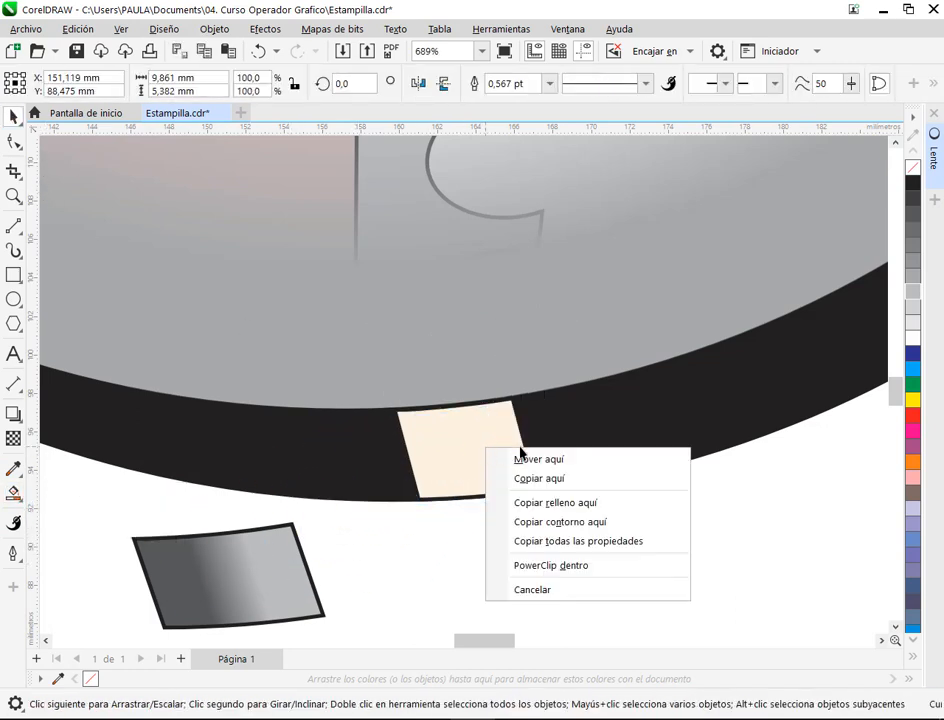
{"action": "left_click", "coordinate": [540, 503]}
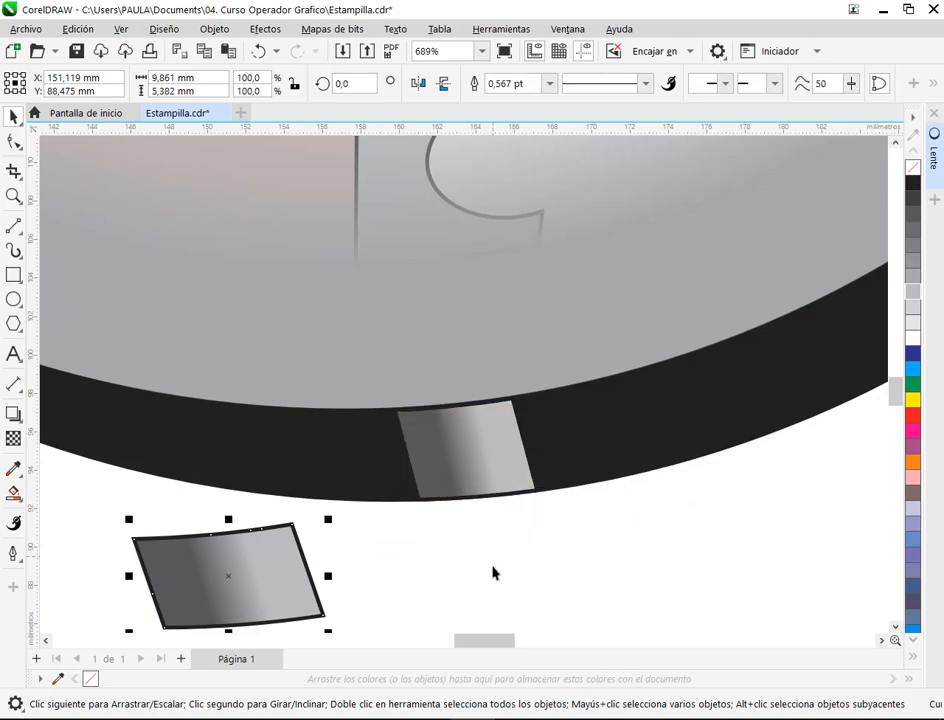
{"action": "key", "text": "Delete"}
{"action": "scroll", "coordinate": [452, 562], "scroll_direction": "down", "scroll_amount": 2}
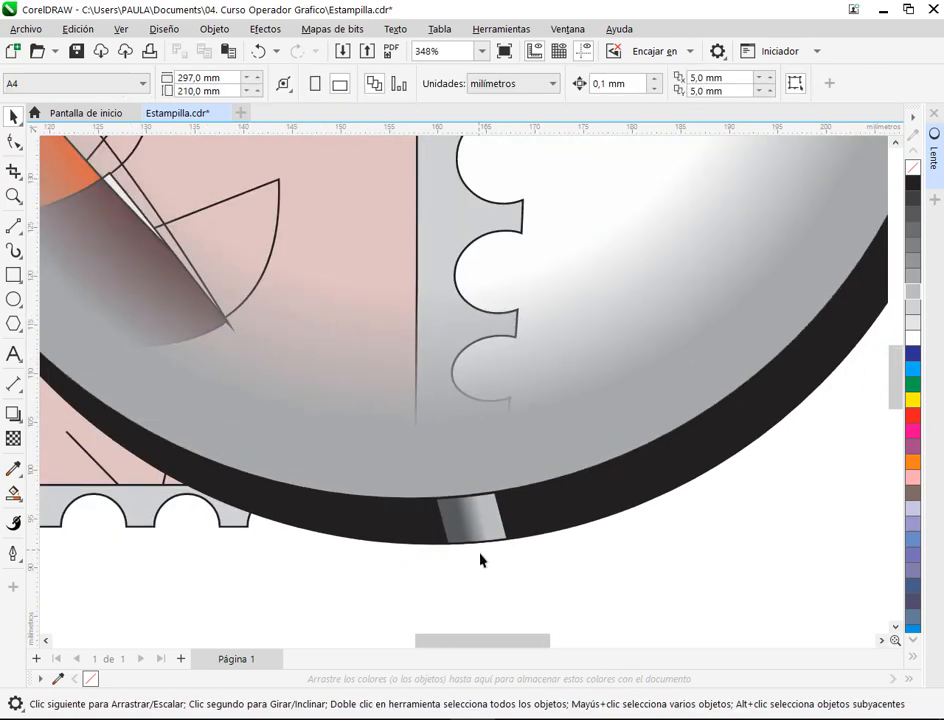
{"action": "scroll", "coordinate": [480, 560], "scroll_direction": "down", "scroll_amount": 4}
{"action": "left_click_drag", "start_coordinate": [503, 569], "coordinate": [568, 550]}
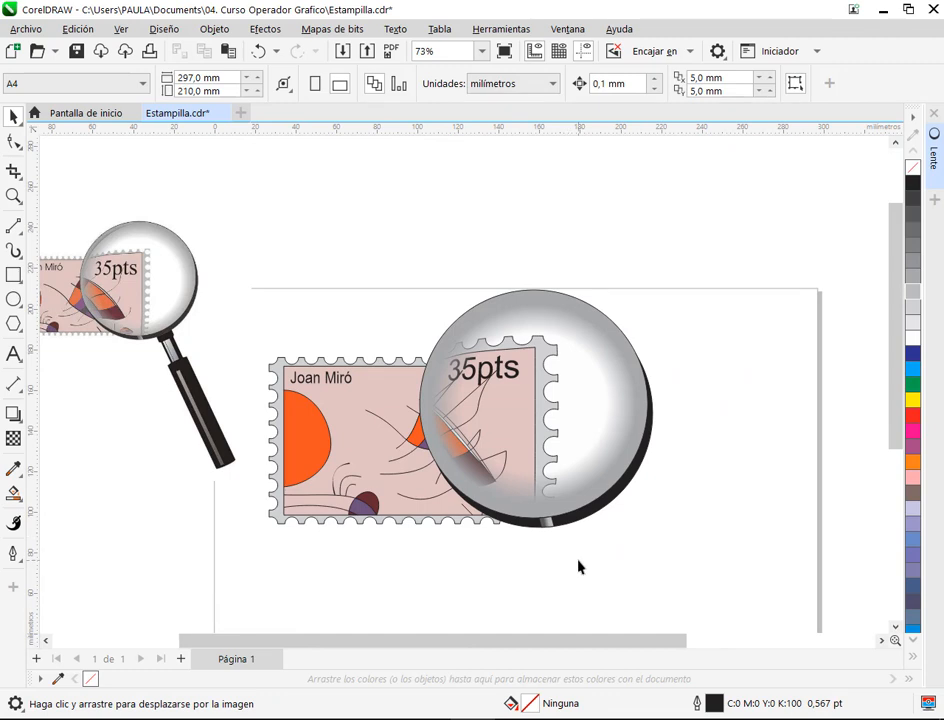
Save the stamp document and check the question in the Google Meet call chat before returning to CorelDRAW.
{"action": "left_click", "coordinate": [76, 51]}
{"action": "left_click", "coordinate": [170, 655]}
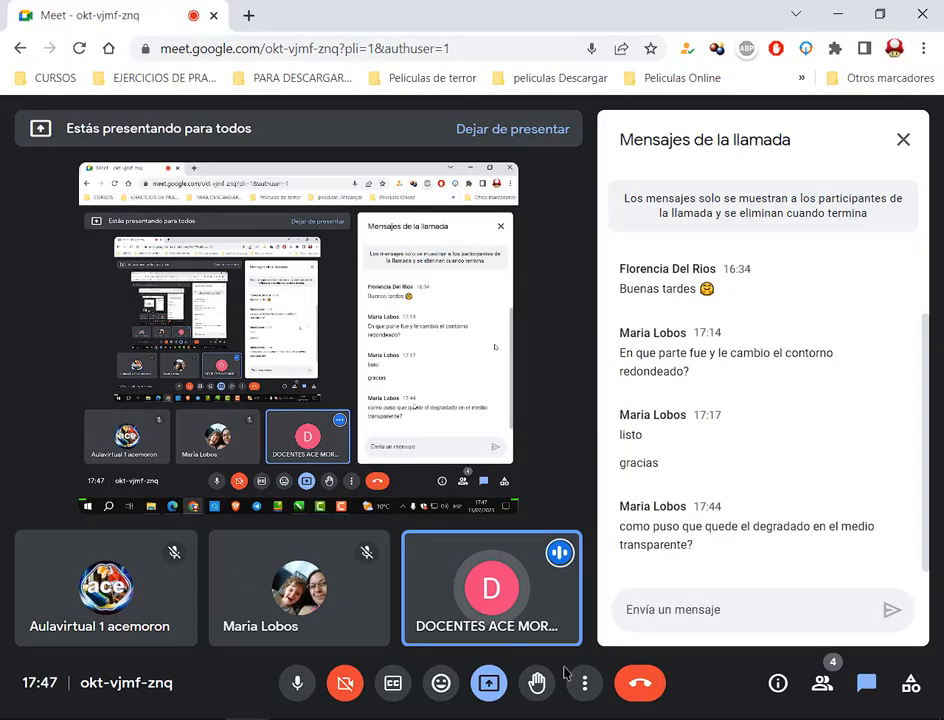
{"action": "left_click", "coordinate": [472, 718]}
Draw a circle about 81.3 mm in diameter in the empty area below the reference illustration and fill it red.
{"action": "mouse_move", "coordinate": [354, 396]}
{"action": "left_mouse_down"}
{"action": "mouse_move", "coordinate": [396, 379]}
{"action": "mouse_move", "coordinate": [519, 373]}
{"action": "left_mouse_up"}
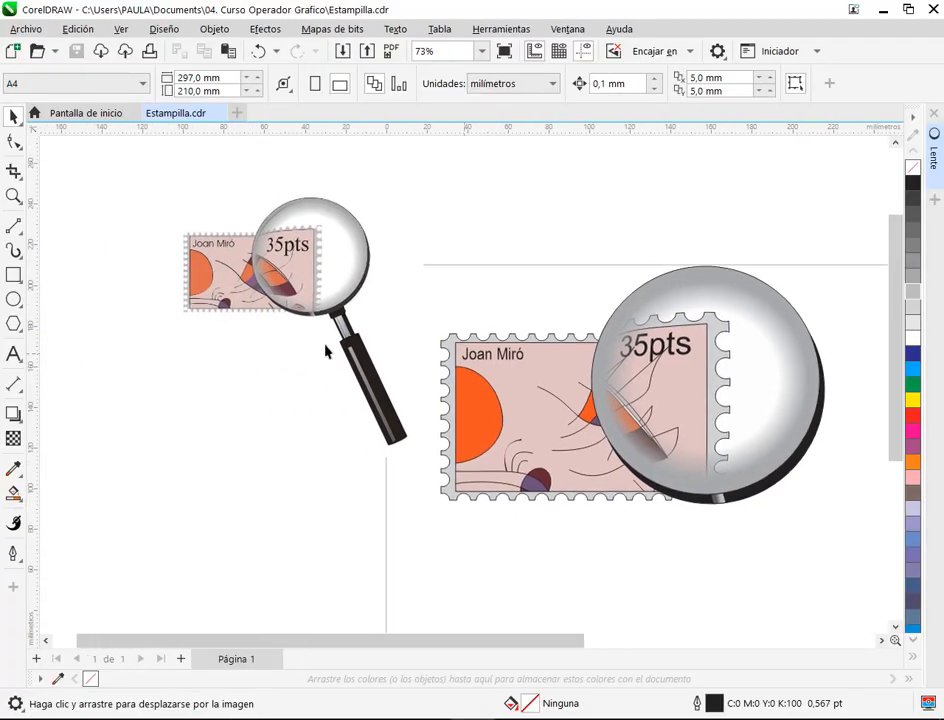
{"action": "left_click", "coordinate": [13, 298]}
{"action": "left_click_drag", "start_coordinate": [110, 390], "coordinate": [281, 525]}
{"action": "left_click_drag", "start_coordinate": [912, 414], "coordinate": [135, 516]}
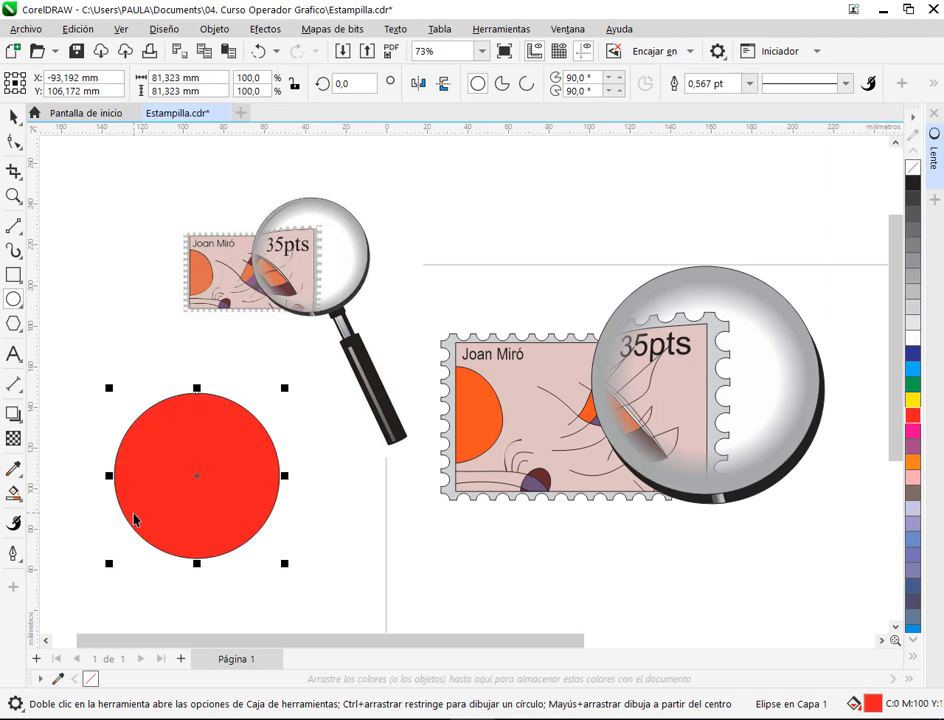
Apply a fountain transparency to the red circle, move its start node to the circle's centre and make it elliptical.
{"action": "scroll", "coordinate": [135, 516], "scroll_direction": "up", "scroll_amount": 1}
{"action": "left_click", "coordinate": [11, 442]}
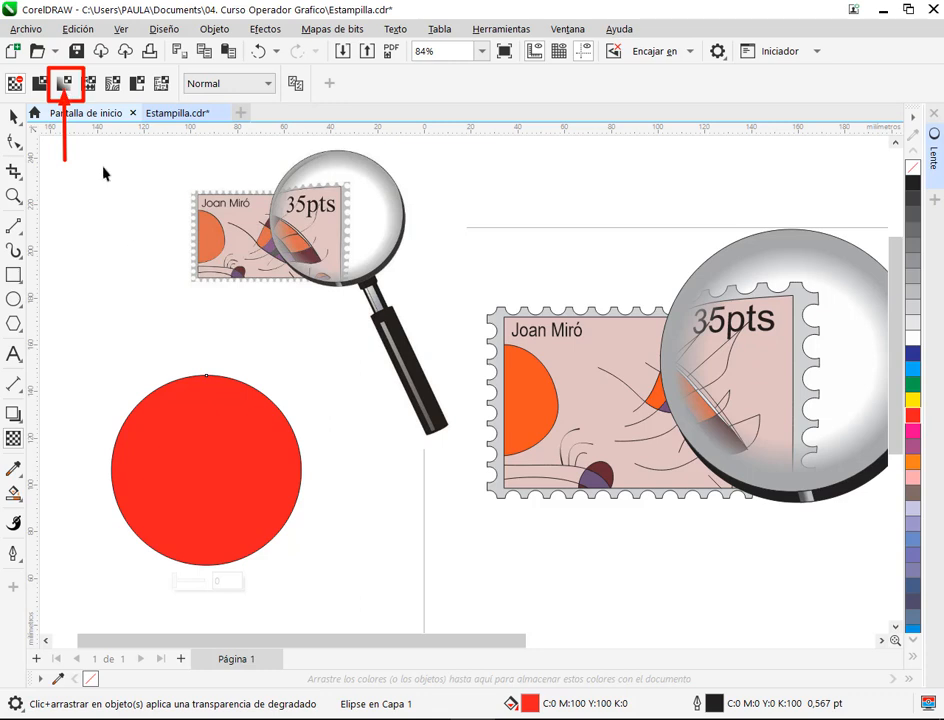
{"action": "left_click", "coordinate": [64, 84]}
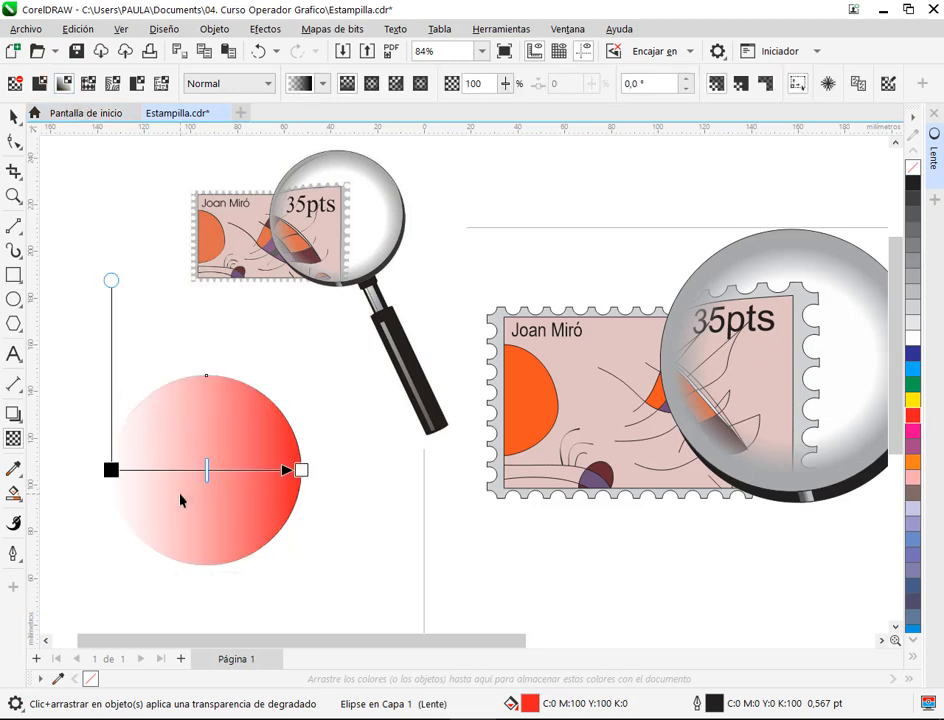
{"action": "left_click_drag", "start_coordinate": [115, 470], "coordinate": [206, 470]}
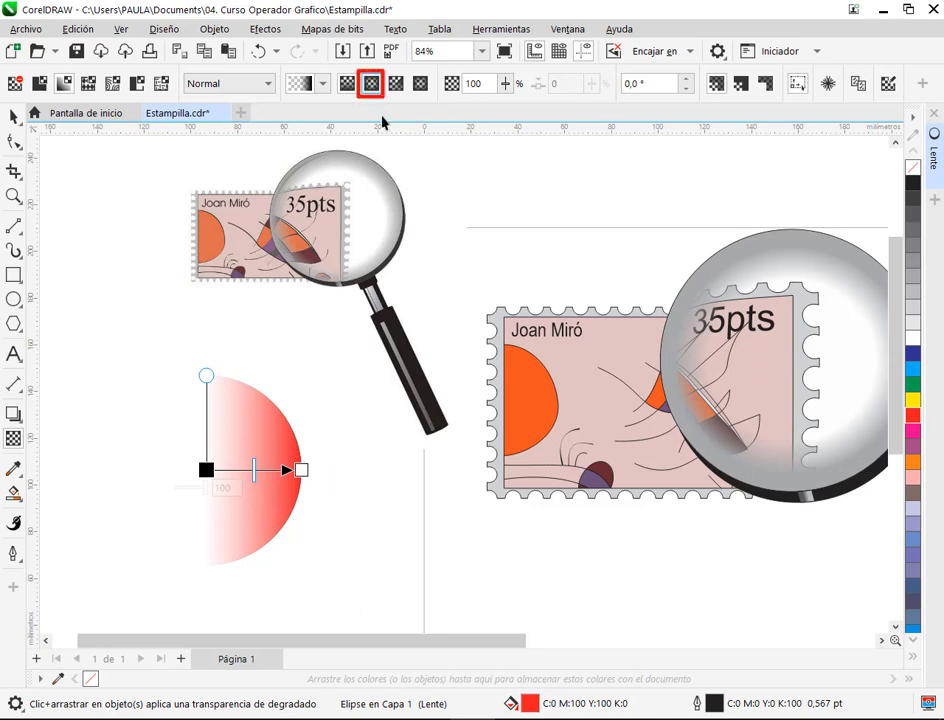
{"action": "left_click", "coordinate": [371, 83]}
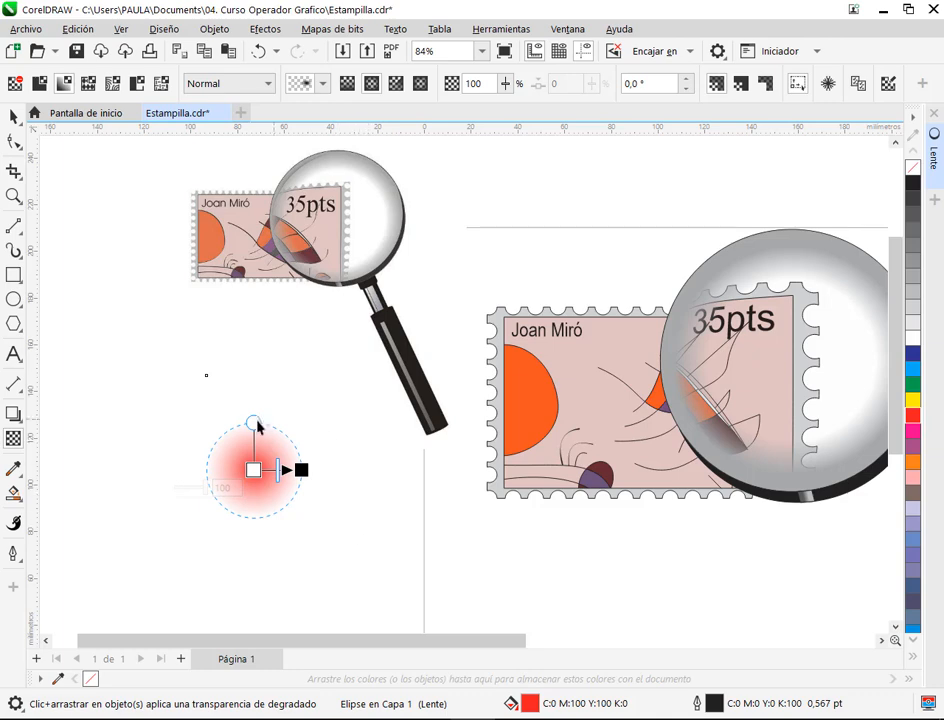
Invert the elliptical transparency by setting the centre node to 100 and the outer node to 0.
{"action": "scroll", "coordinate": [293, 548], "scroll_direction": "up", "scroll_amount": 5}
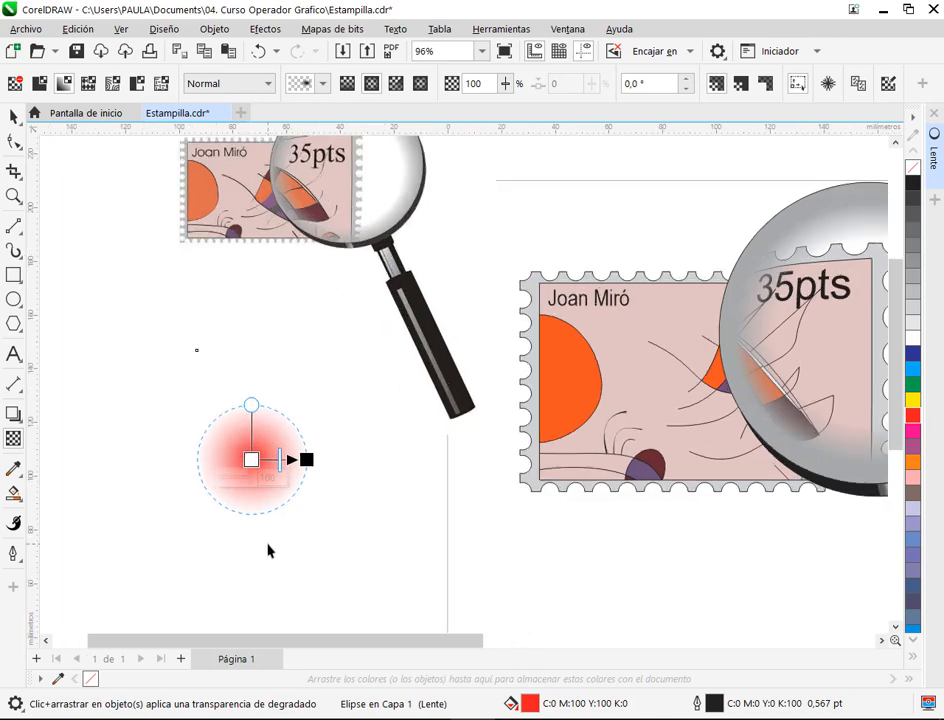
{"action": "left_click", "coordinate": [239, 396]}
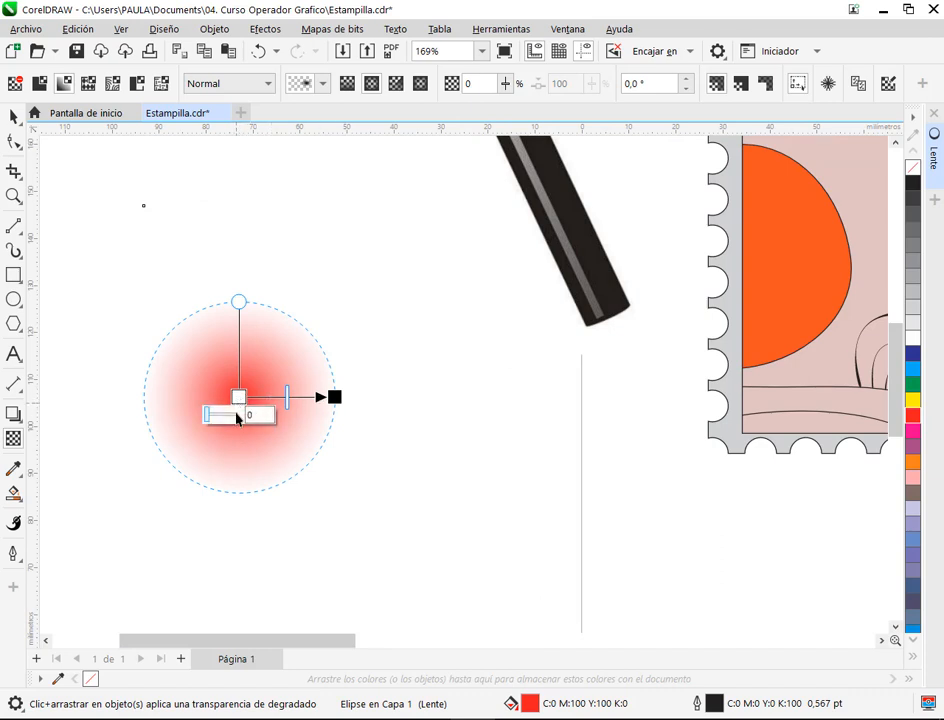
{"action": "left_click_drag", "start_coordinate": [206, 419], "coordinate": [241, 419]}
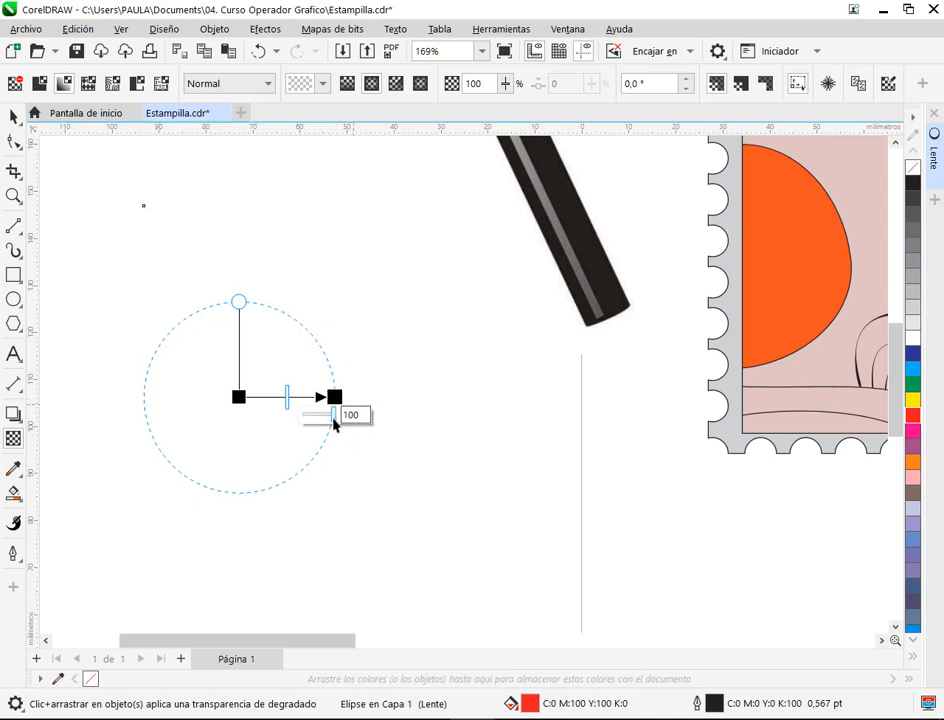
{"action": "left_click_drag", "start_coordinate": [334, 421], "coordinate": [301, 421]}
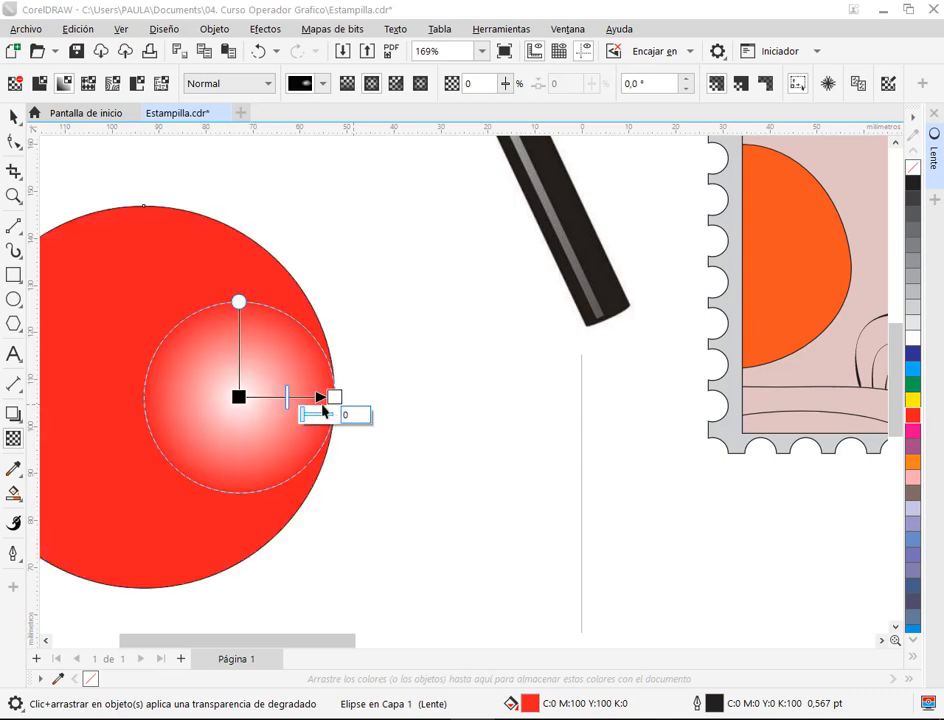
Centre the elliptical transparency on the circle and pull its outer node slightly inside the circle's edge.
{"action": "scroll", "coordinate": [290, 396], "scroll_direction": "down", "scroll_amount": 2}
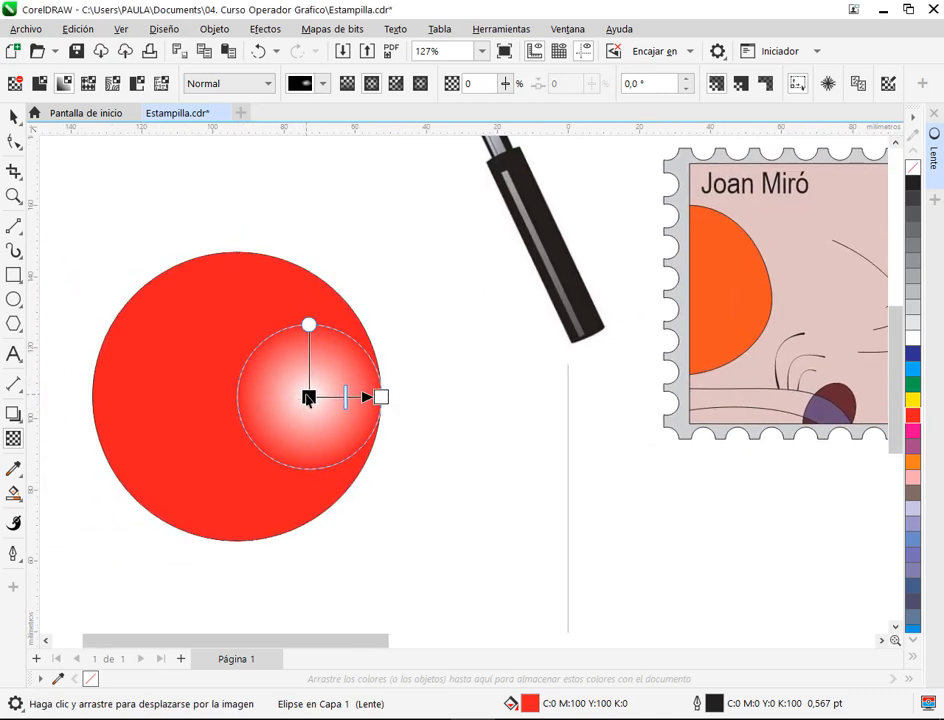
{"action": "left_click_drag", "start_coordinate": [308, 397], "coordinate": [236, 397]}
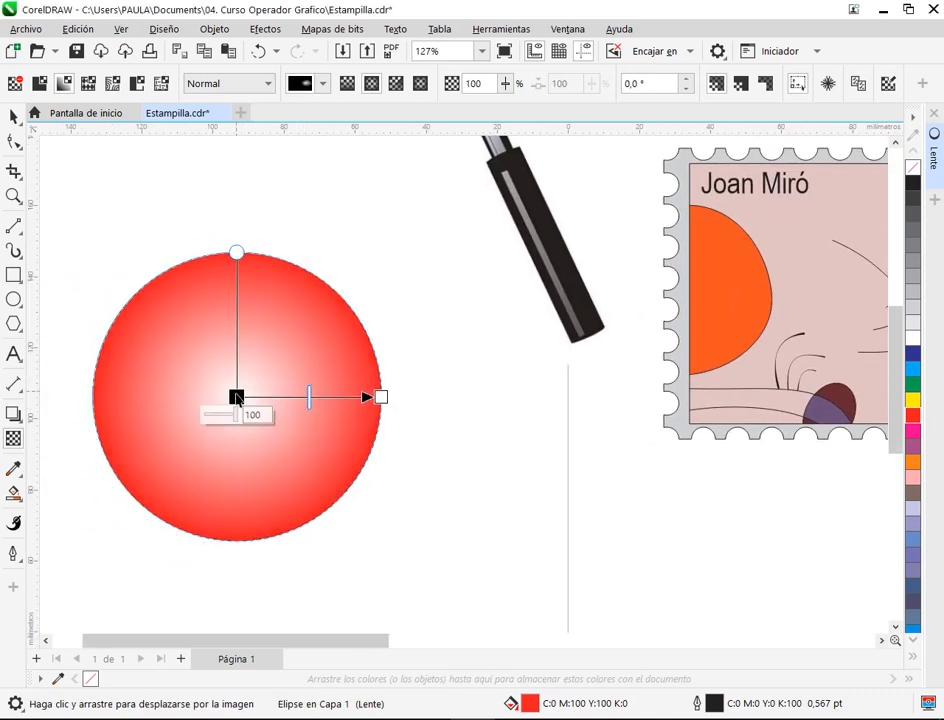
{"action": "left_click_drag", "start_coordinate": [380, 399], "coordinate": [357, 397]}
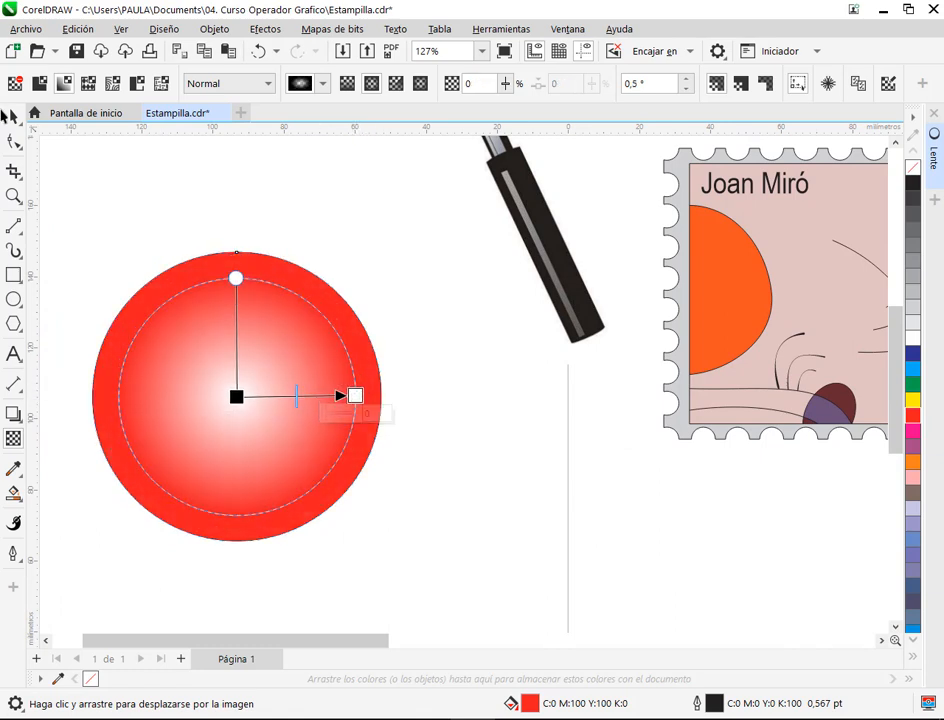
{"action": "key", "text": "space"}
{"action": "key", "text": "Escape"}
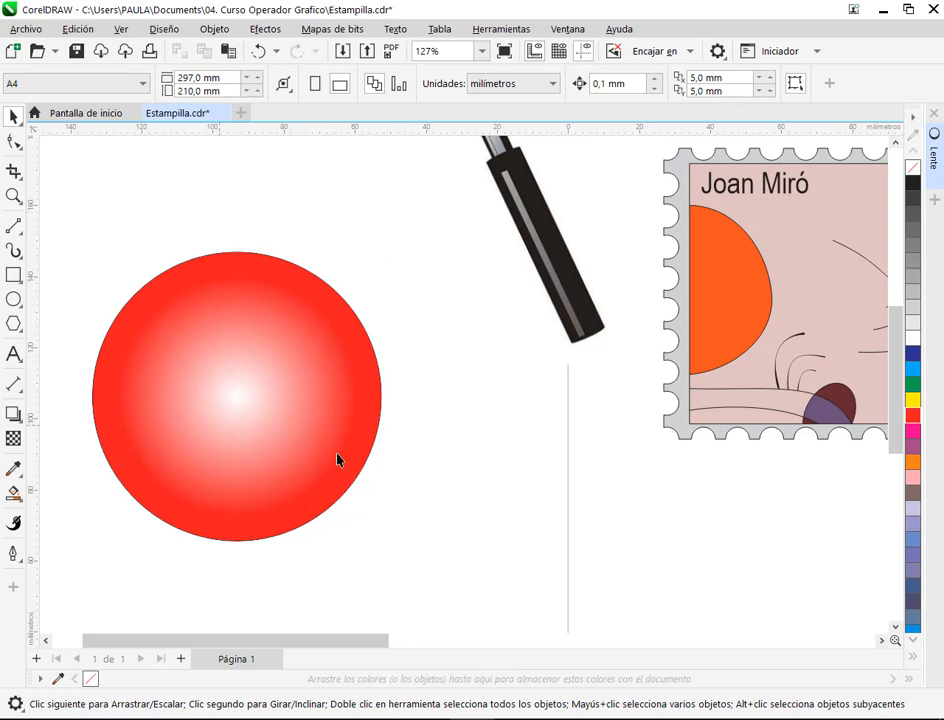
Move the red circle onto the lower-left part of the large Joan Miró stamp.
{"action": "scroll", "coordinate": [337, 381], "scroll_direction": "down", "scroll_amount": 3}
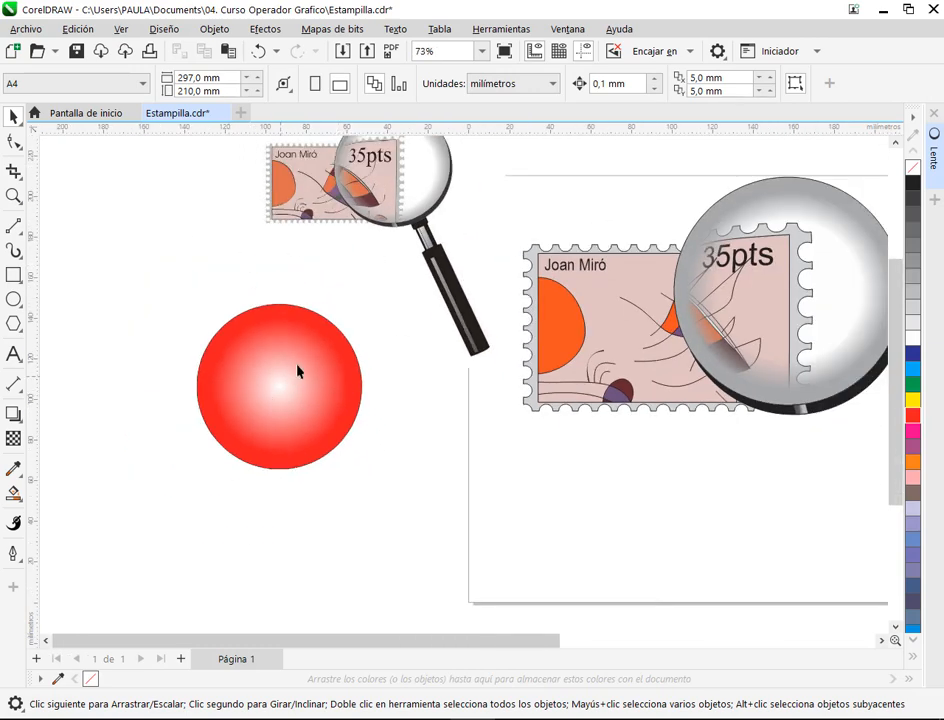
{"action": "left_click_drag", "start_coordinate": [297, 371], "coordinate": [604, 370]}
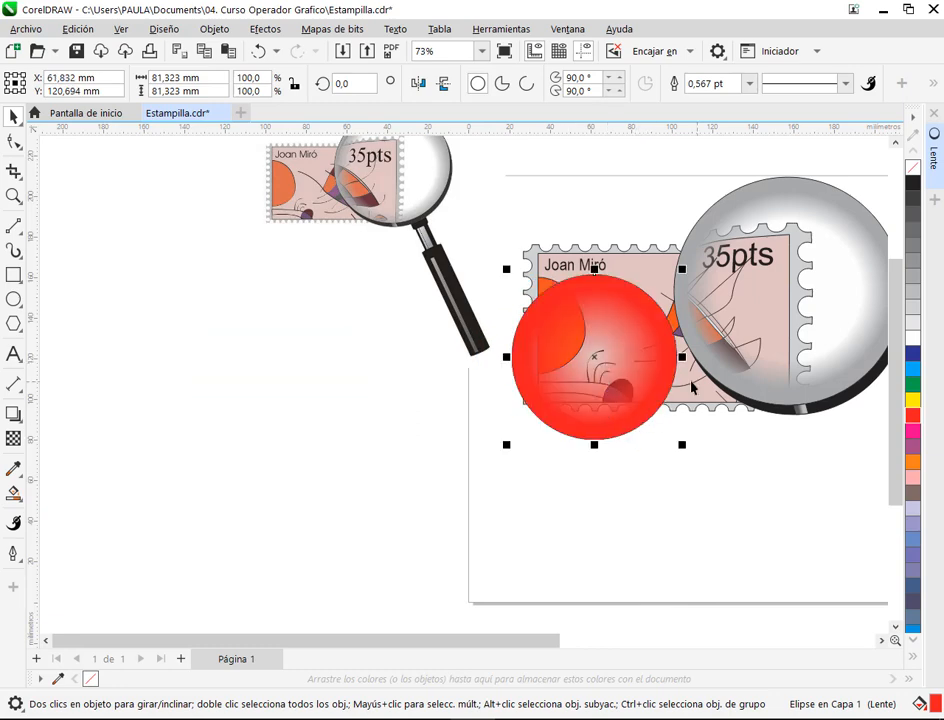
{"action": "scroll", "coordinate": [692, 388], "scroll_direction": "up", "scroll_amount": 3}
{"action": "left_click_drag", "start_coordinate": [508, 438], "coordinate": [437, 452]}
Extend the circle's outer transparency node slightly towards the edge, try a value of 53 on it and set it back to 0.
{"action": "left_click", "coordinate": [13, 438]}
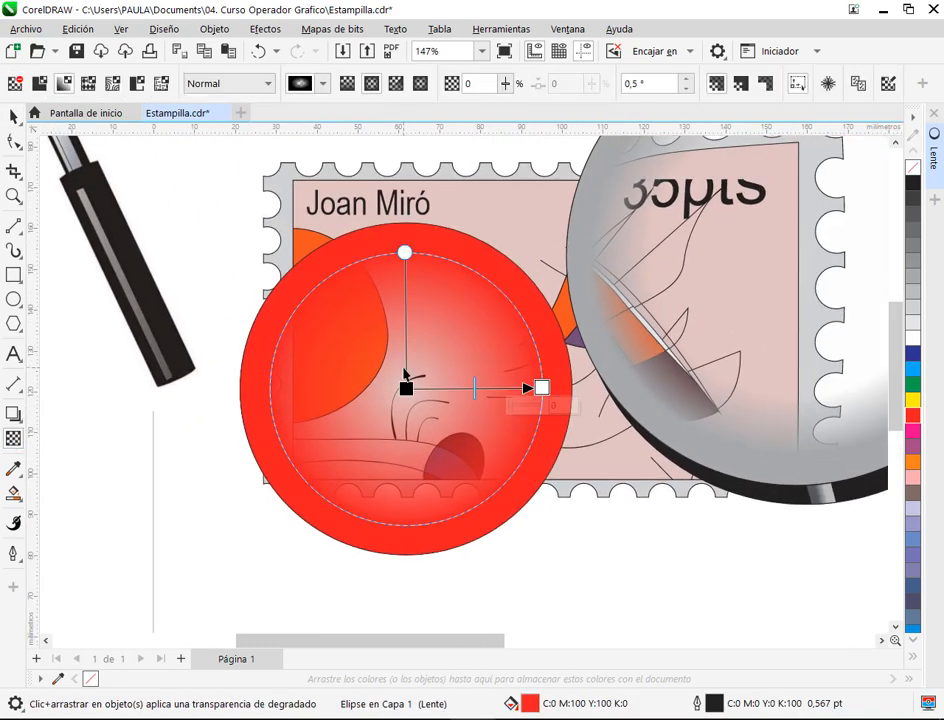
{"action": "scroll", "coordinate": [445, 383], "scroll_direction": "up", "scroll_amount": 2}
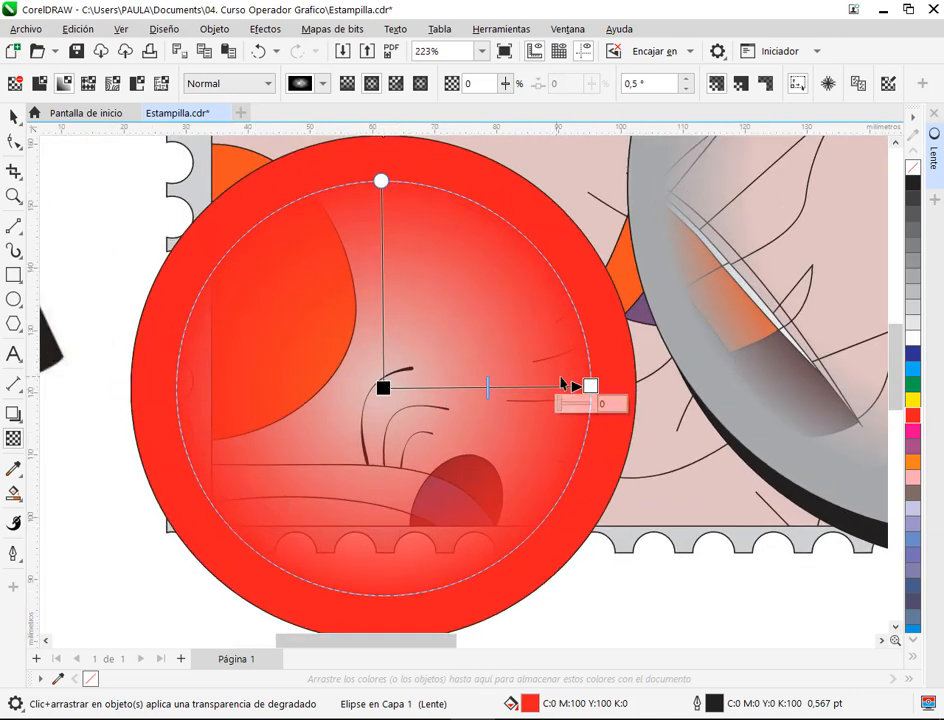
{"action": "left_click_drag", "start_coordinate": [596, 390], "coordinate": [597, 388]}
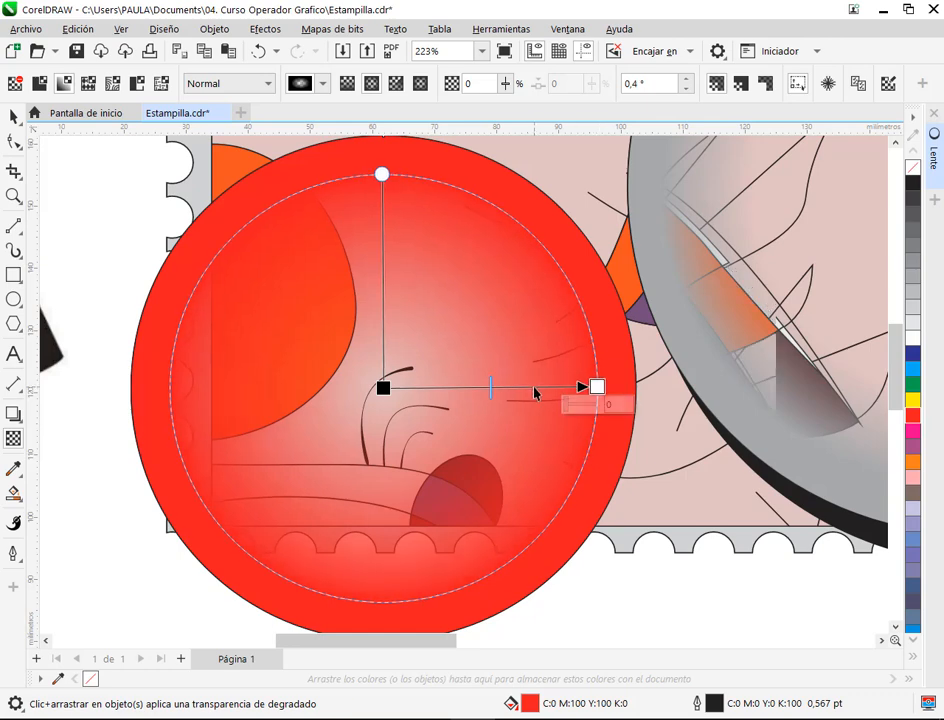
{"action": "left_click", "coordinate": [913, 391]}
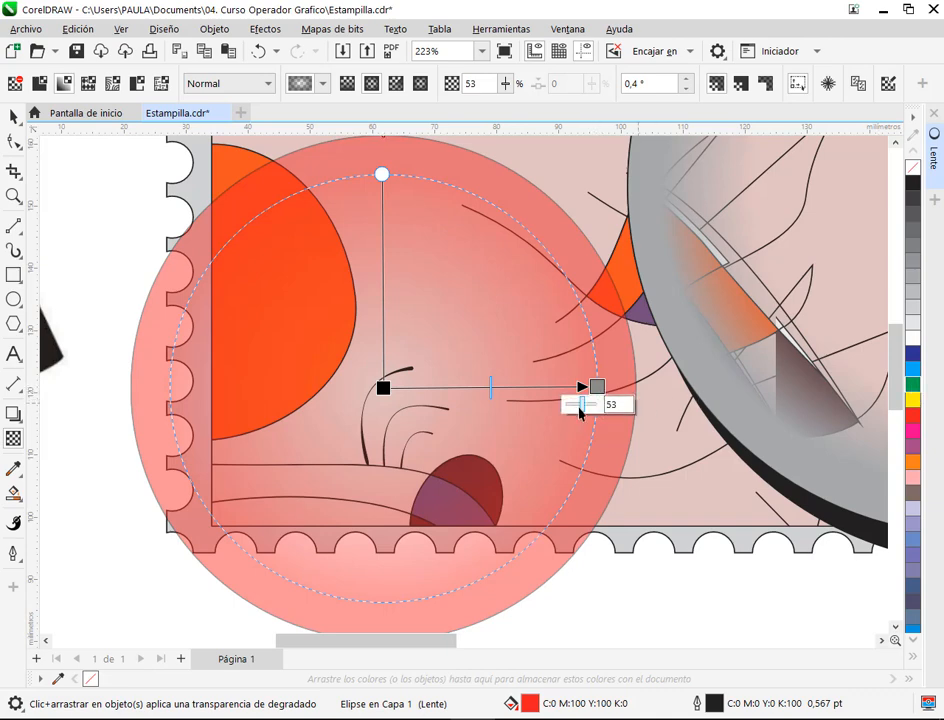
{"action": "left_click_drag", "start_coordinate": [581, 405], "coordinate": [529, 411]}
Fill the circle green, add a fully transparent intermediate node near the rim and move the outer transparency node closer to the edge.
{"action": "key", "text": "space"}
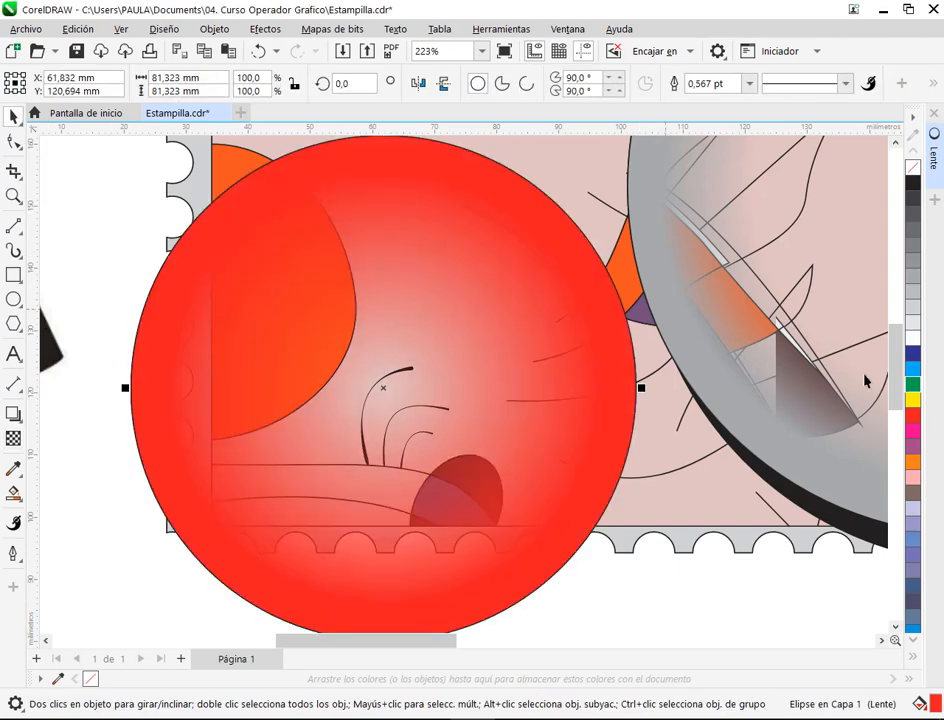
{"action": "left_click", "coordinate": [913, 386]}
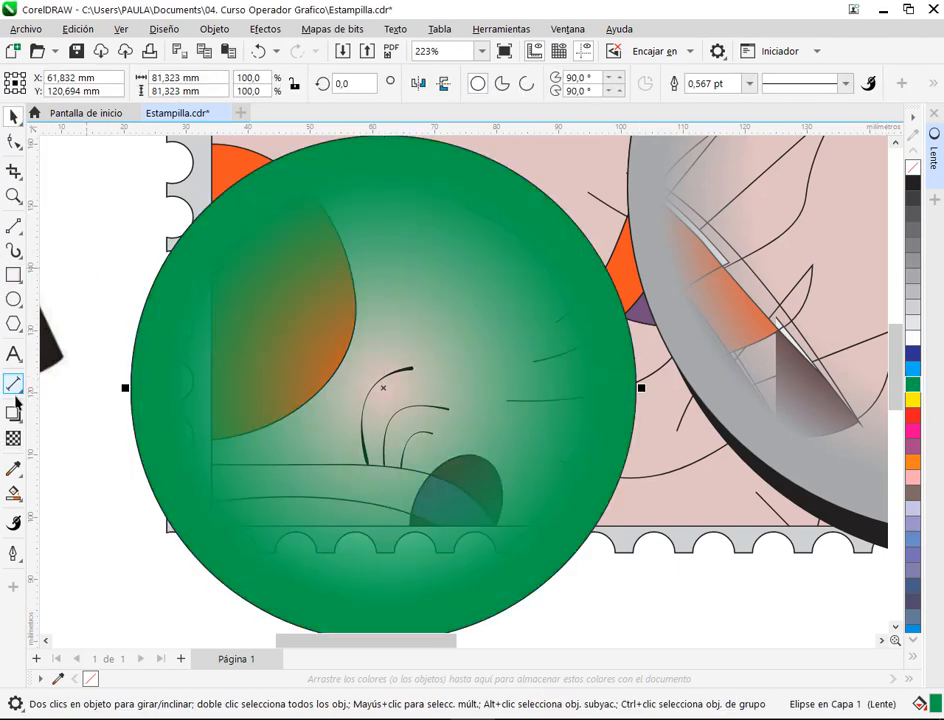
{"action": "left_click", "coordinate": [13, 438]}
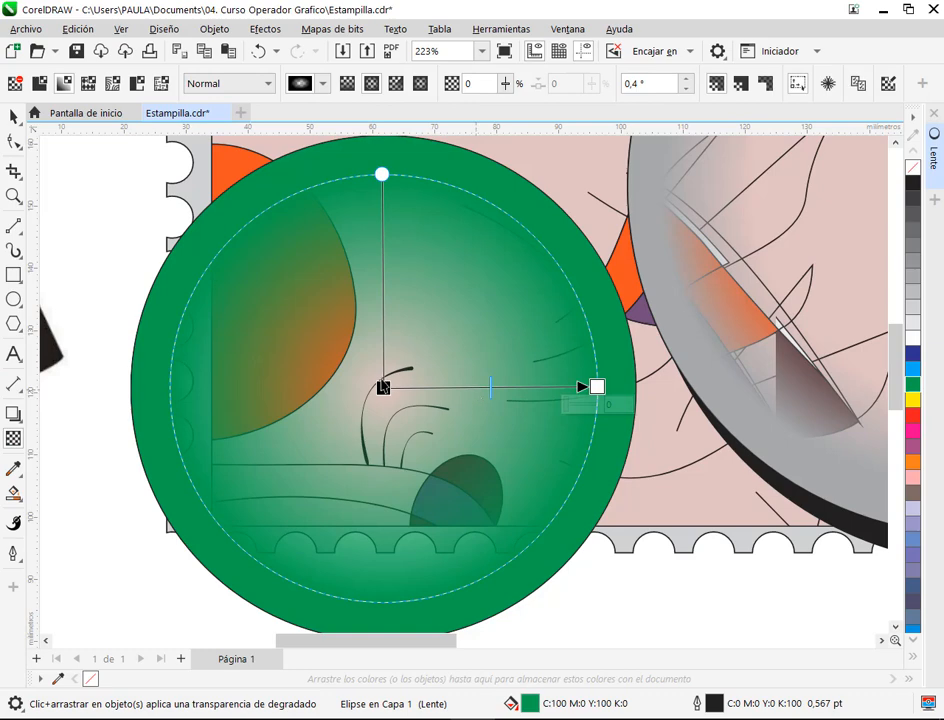
{"action": "double_click", "coordinate": [539, 387]}
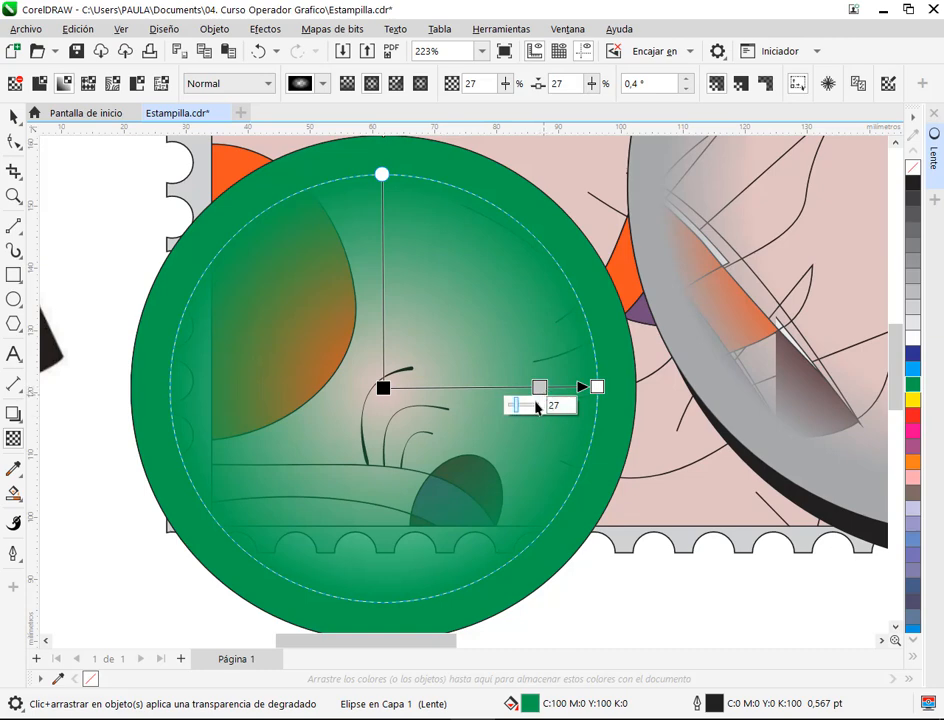
{"action": "left_click_drag", "start_coordinate": [517, 414], "coordinate": [620, 389]}
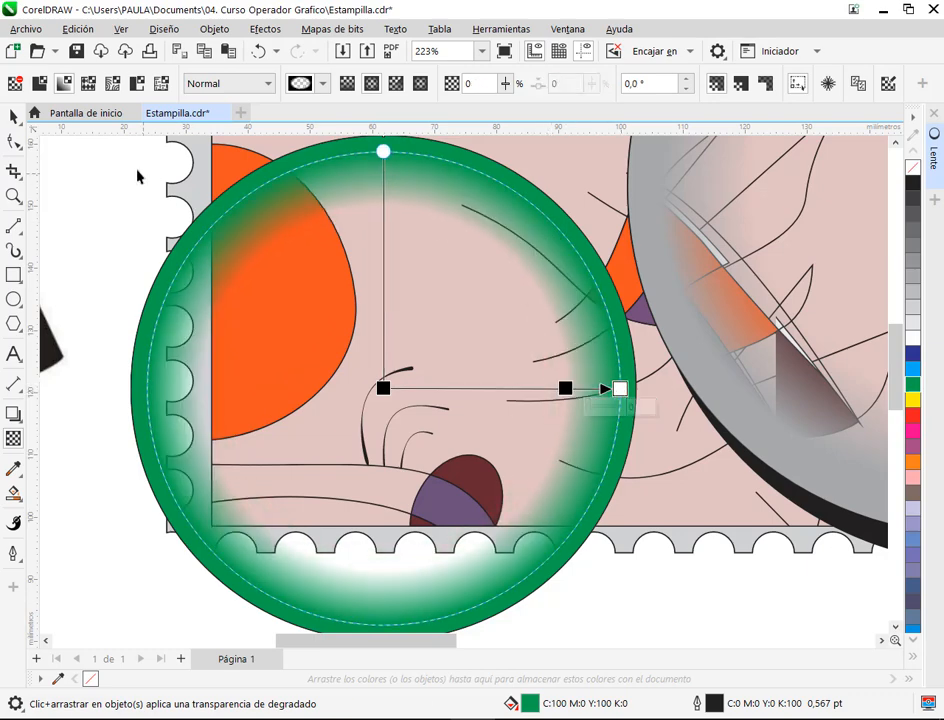
{"action": "left_click", "coordinate": [14, 117]}
{"action": "left_click", "coordinate": [76, 200]}
Move the circle slightly up on the stamp, try cyan, red and orange fills, and finish with a purple fill.
{"action": "scroll", "coordinate": [471, 409], "scroll_direction": "down", "scroll_amount": 5}
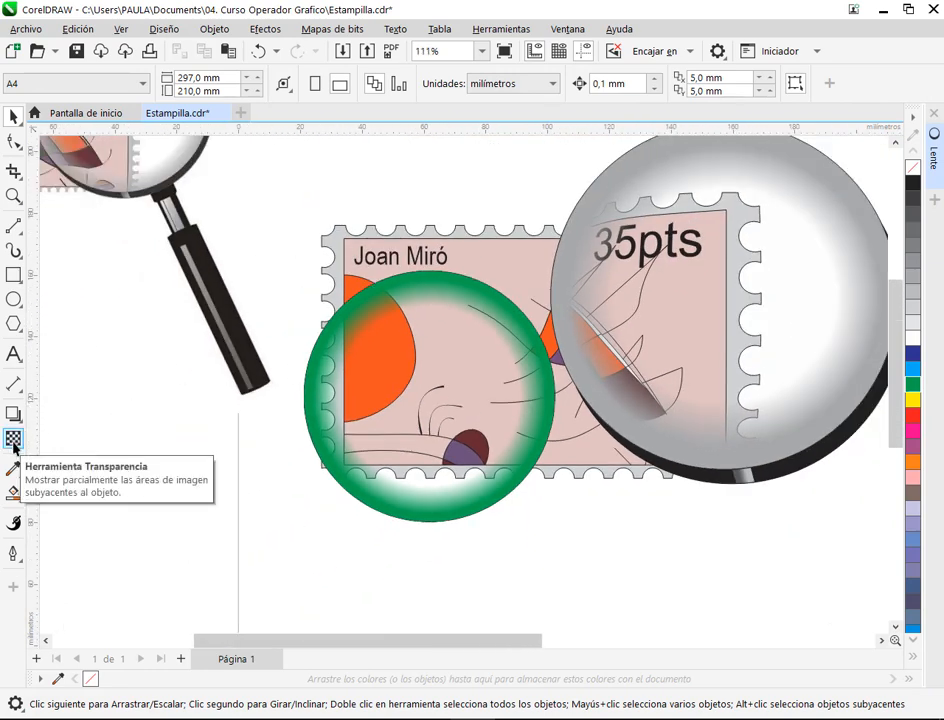
{"action": "left_click_drag", "start_coordinate": [527, 449], "coordinate": [530, 423]}
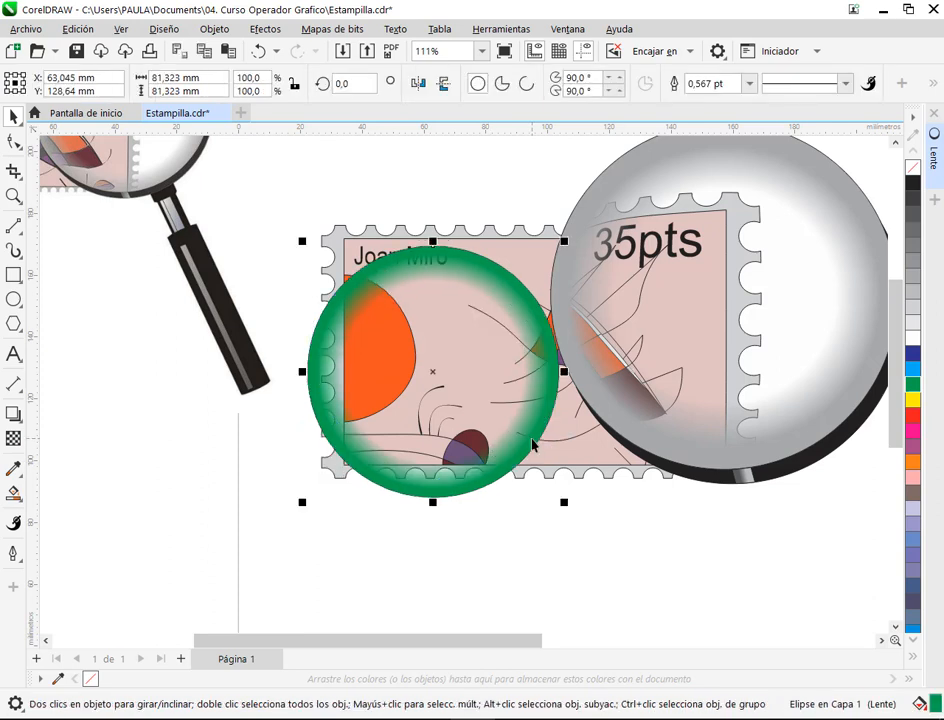
{"action": "left_click", "coordinate": [913, 369]}
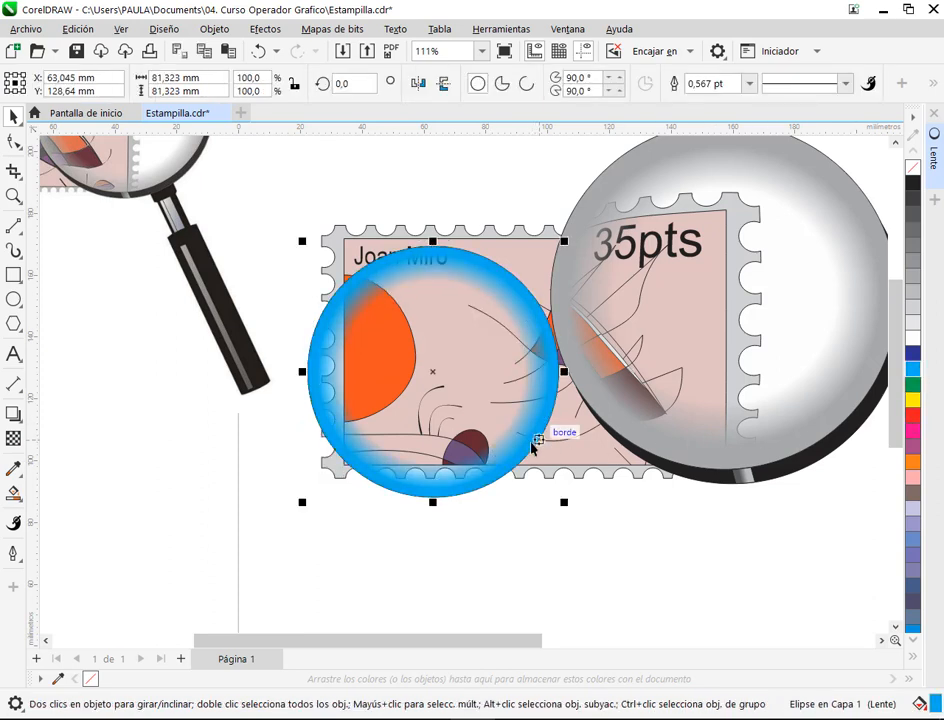
{"action": "left_click", "coordinate": [913, 415]}
{"action": "left_click", "coordinate": [912, 458]}
{"action": "left_click", "coordinate": [912, 450]}
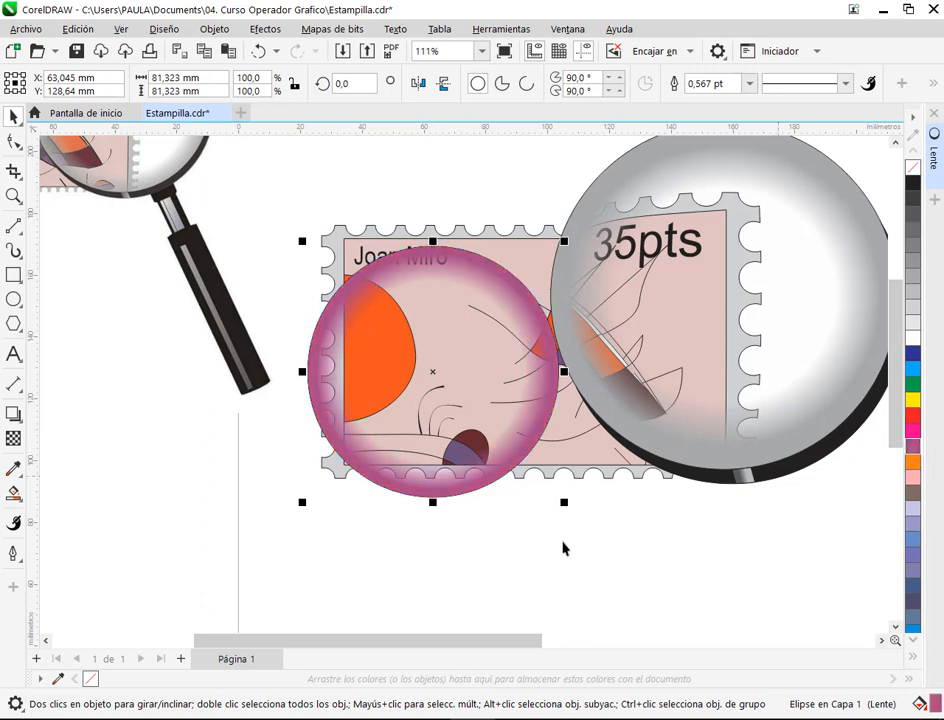
{"action": "left_click", "coordinate": [473, 568]}
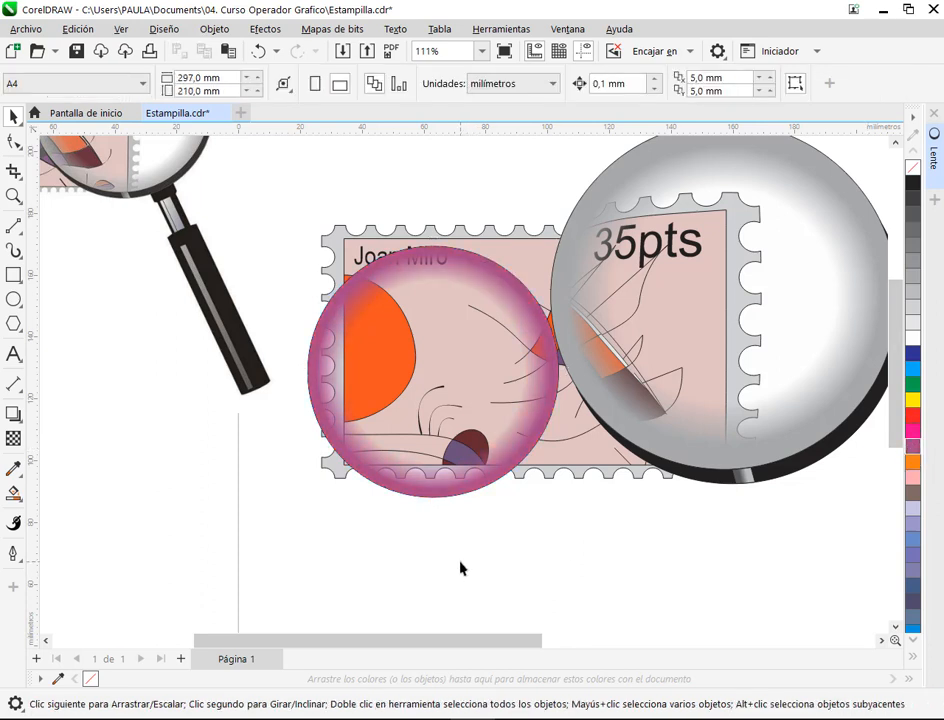
Save the drawing and switch to the Google Meet window to check the call's chat messages.
{"action": "left_click", "coordinate": [76, 51]}
{"action": "mouse_move", "coordinate": [217, 690]}
{"action": "left_click", "coordinate": [137, 679]}
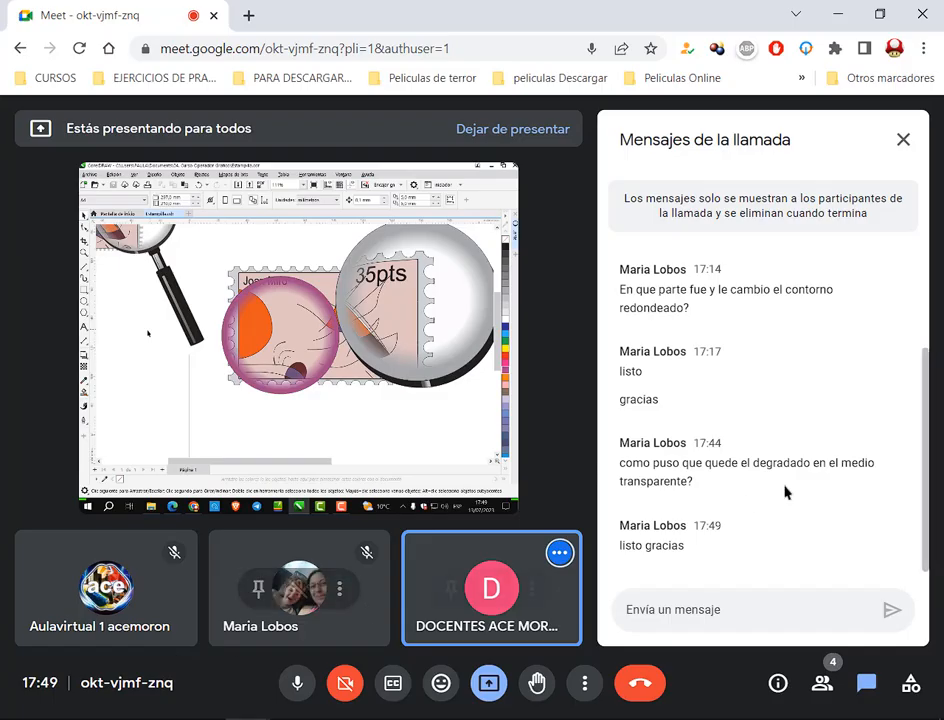
Return to CorelDRAW and delete the purple circle from the large stamp.
{"action": "left_click", "coordinate": [842, 13]}
{"action": "left_click_drag", "start_coordinate": [449, 392], "coordinate": [352, 436]}
{"action": "key", "text": "Delete"}
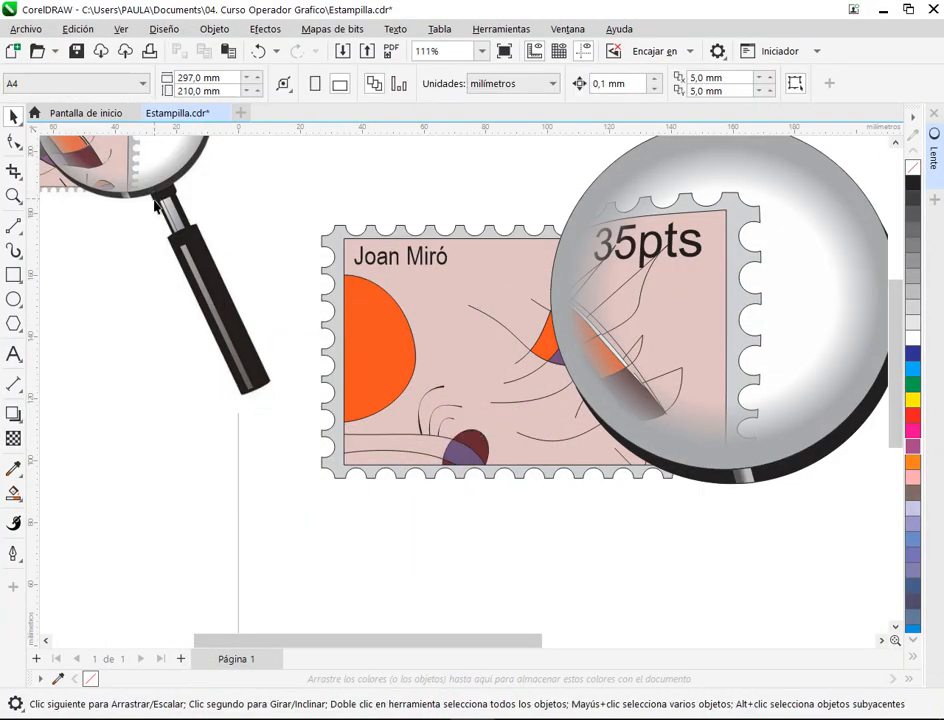
Draw a rectangle about 11.7 mm wide and 6.8 mm high beside the reference handle for its collar.
{"action": "left_click_drag", "start_coordinate": [279, 264], "coordinate": [487, 312]}
{"action": "scroll", "coordinate": [371, 247], "scroll_direction": "up", "scroll_amount": 2}
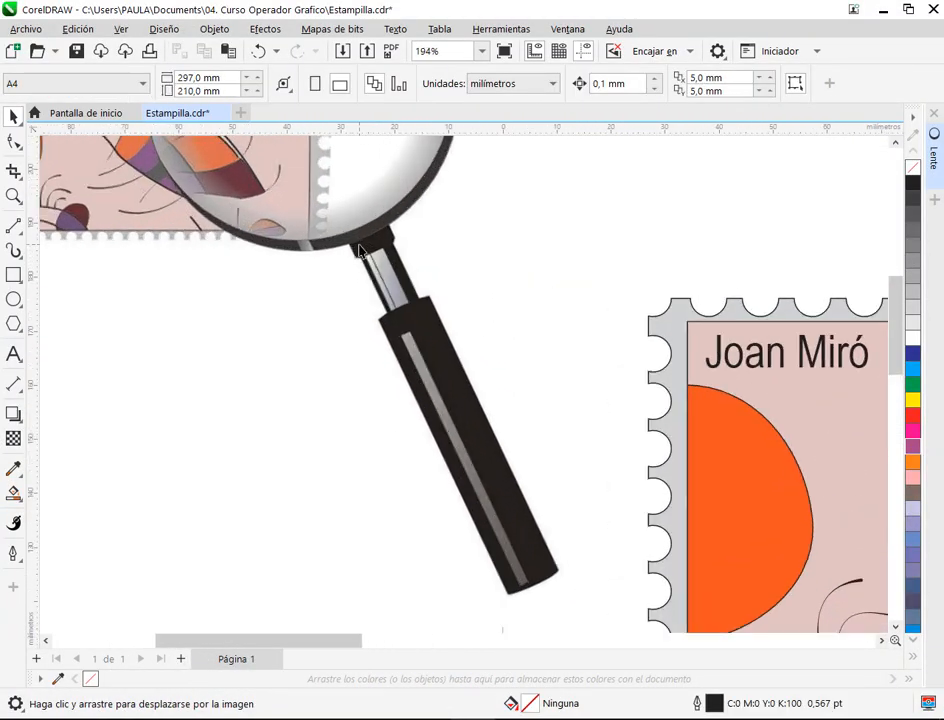
{"action": "left_click", "coordinate": [13, 275]}
{"action": "mouse_move", "coordinate": [127, 320]}
{"action": "left_mouse_down"}
{"action": "mouse_move", "coordinate": [219, 374]}
{"action": "mouse_move", "coordinate": [190, 357]}
{"action": "left_mouse_up"}
{"action": "scroll", "coordinate": [407, 236], "scroll_direction": "up", "scroll_amount": 3}
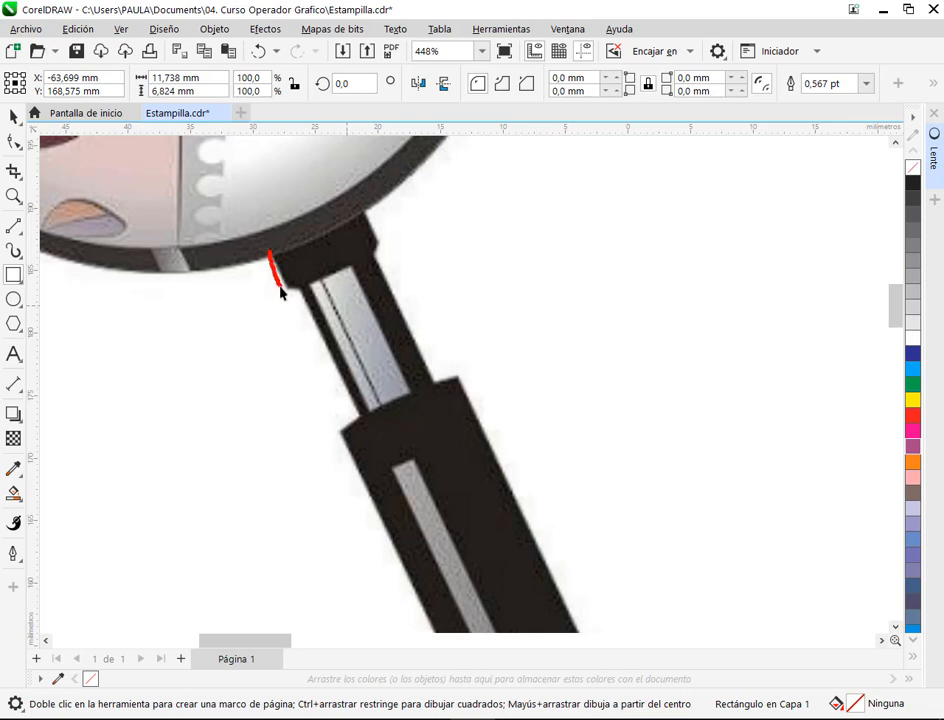
{"action": "mouse_move", "coordinate": [281, 291]}
{"action": "left_mouse_down"}
{"action": "mouse_move", "coordinate": [373, 265]}
{"action": "mouse_move", "coordinate": [380, 246]}
{"action": "mouse_move", "coordinate": [357, 222]}
{"action": "left_mouse_up"}
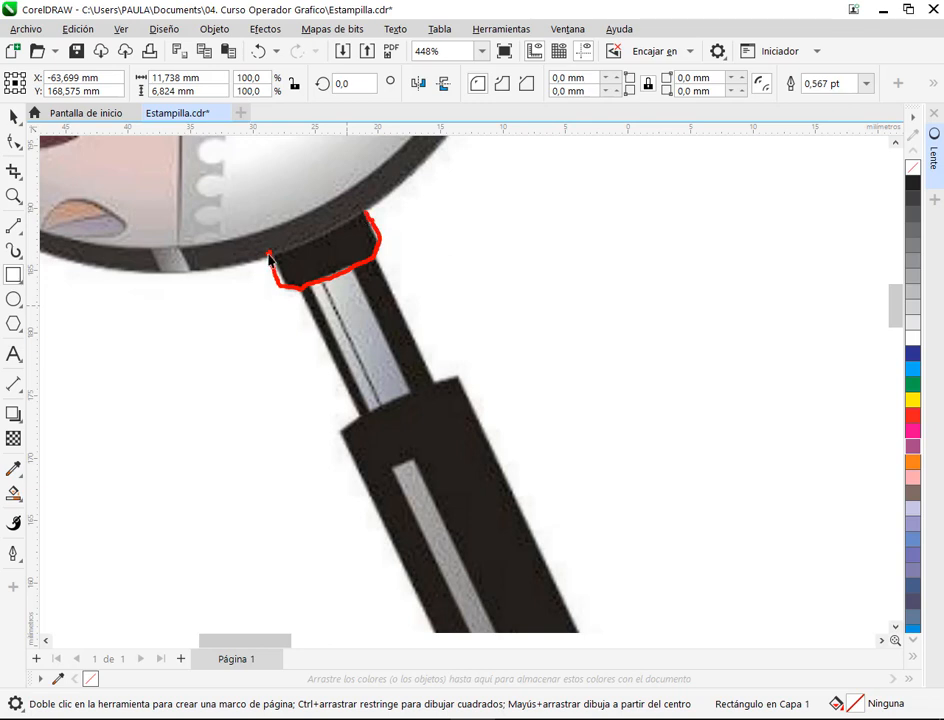
{"action": "left_click_drag", "start_coordinate": [268, 258], "coordinate": [272, 254]}
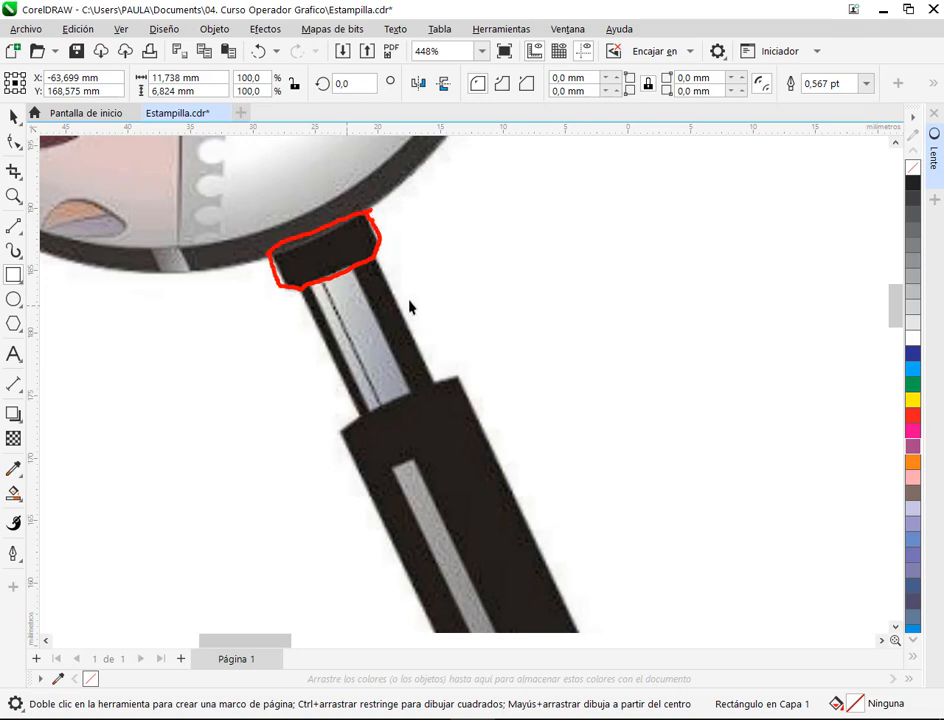
{"action": "scroll", "coordinate": [398, 312], "scroll_direction": "down", "scroll_amount": 2}
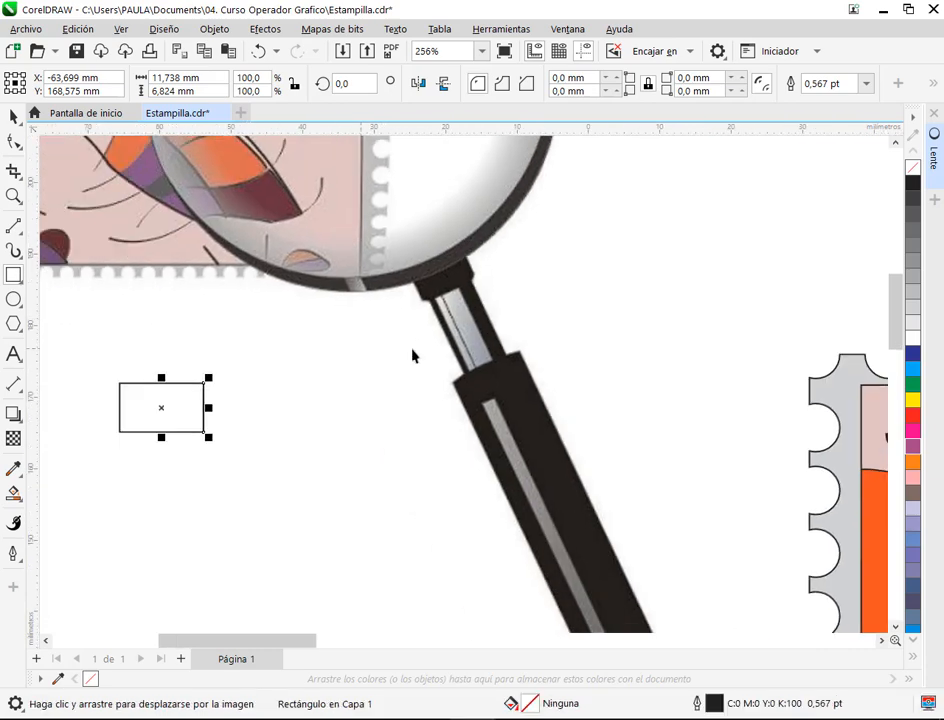
Move the collar rectangle closer to the reference handle.
{"action": "left_click_drag", "start_coordinate": [413, 354], "coordinate": [497, 348]}
{"action": "left_click_drag", "start_coordinate": [249, 393], "coordinate": [396, 400]}
{"action": "scroll", "coordinate": [520, 303], "scroll_direction": "up", "scroll_amount": 2}
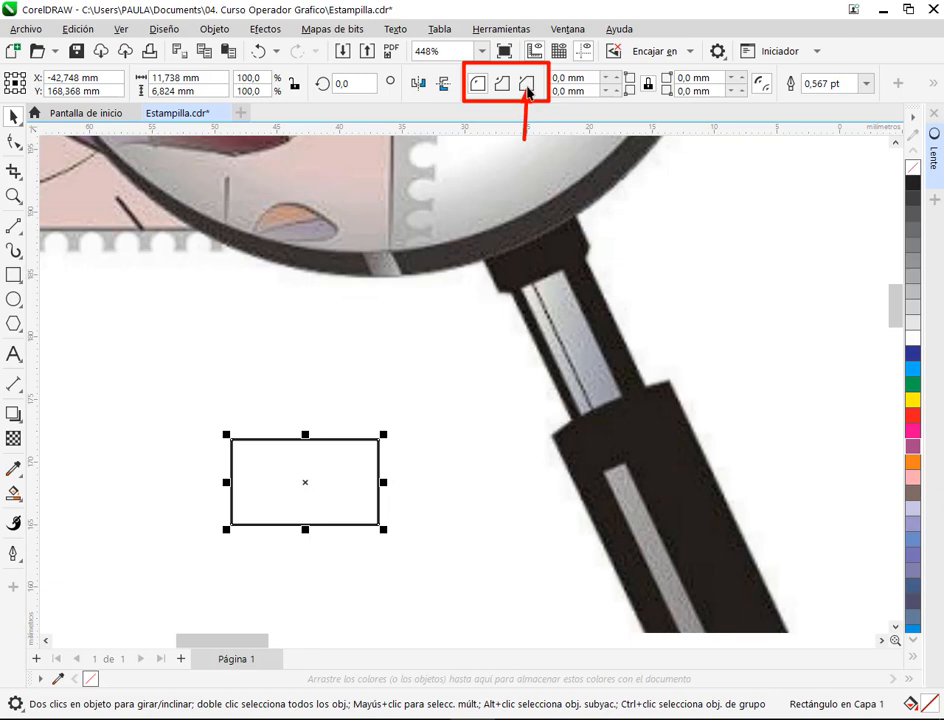
Set all four corners of the collar rectangle to 1.3 mm and change them to the chamfered type.
{"action": "left_click", "coordinate": [744, 90]}
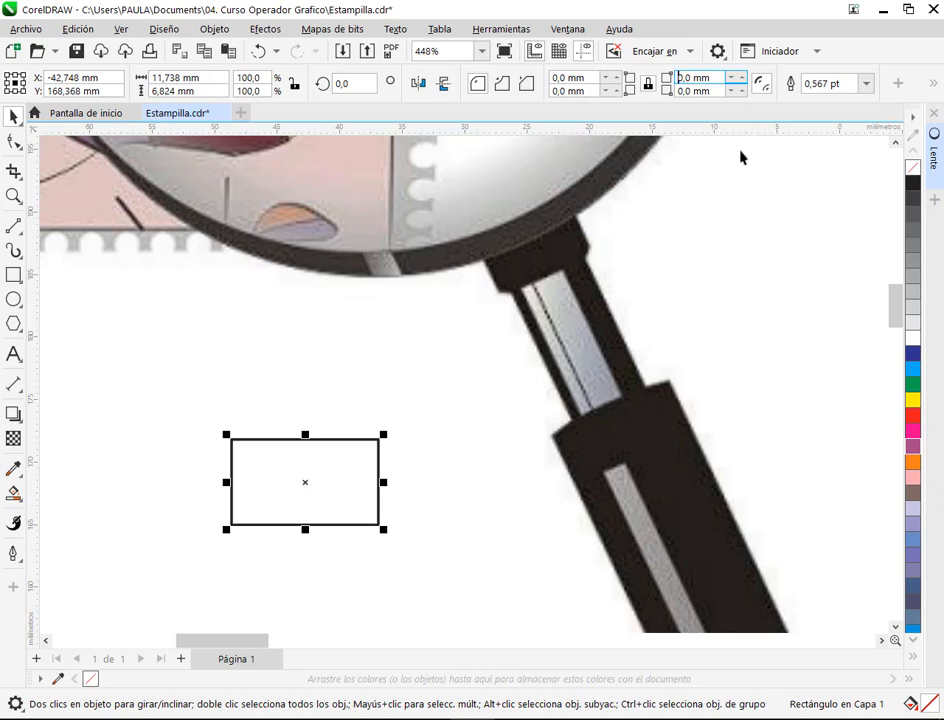
{"action": "left_click_drag", "start_coordinate": [740, 84], "coordinate": [729, 153]}
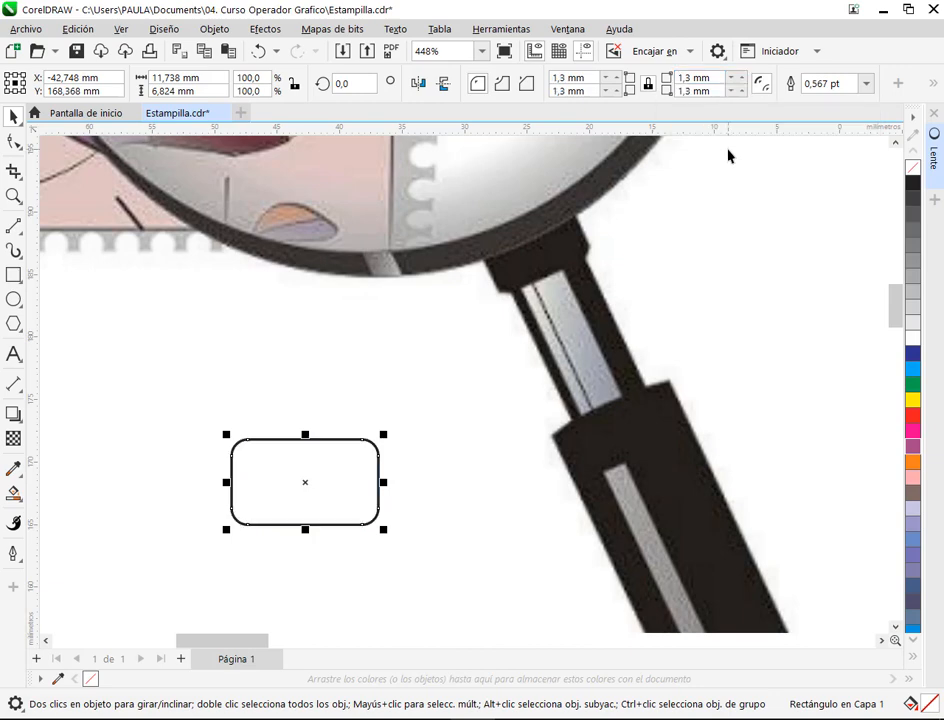
{"action": "left_click", "coordinate": [526, 86]}
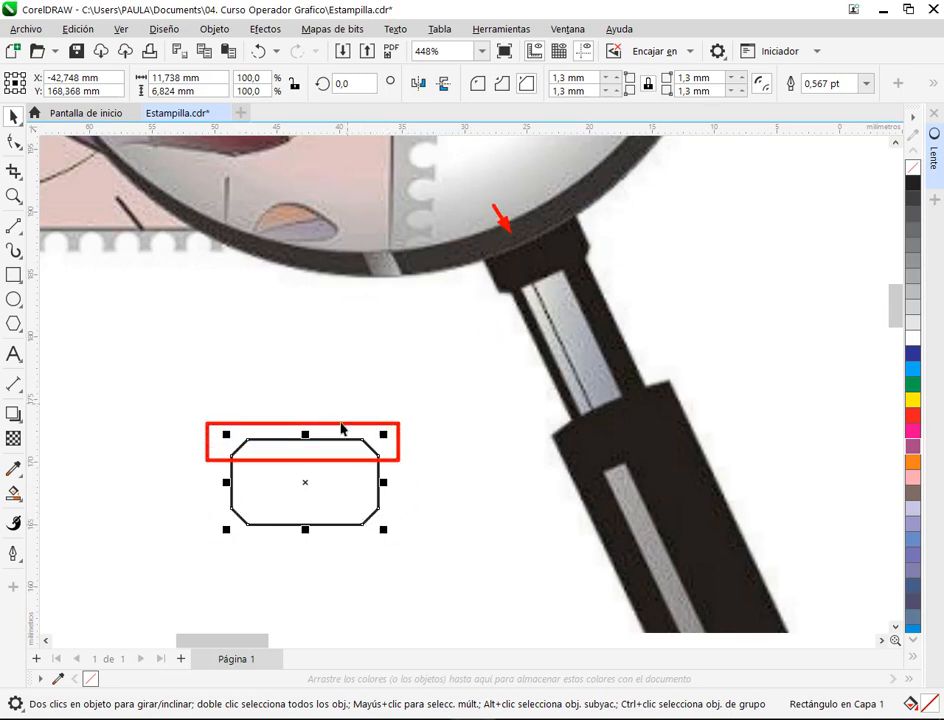
Unlink the corner values and set both upper corners of the collar rectangle to 0 mm.
{"action": "left_click", "coordinate": [647, 87]}
{"action": "left_click", "coordinate": [576, 77]}
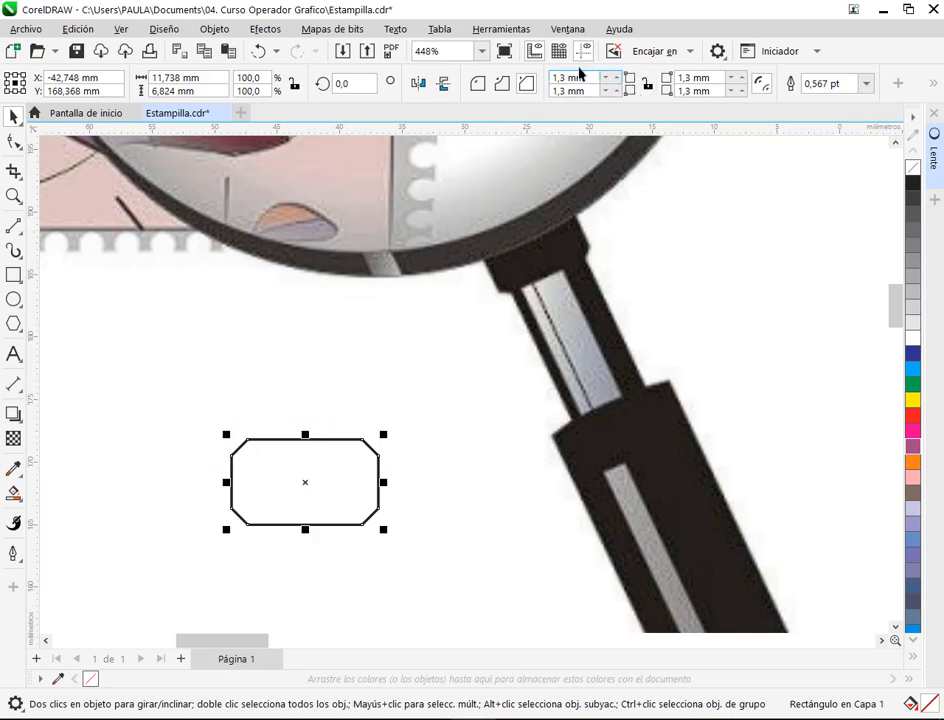
{"action": "type", "text": "0"}
{"action": "left_click", "coordinate": [716, 79]}
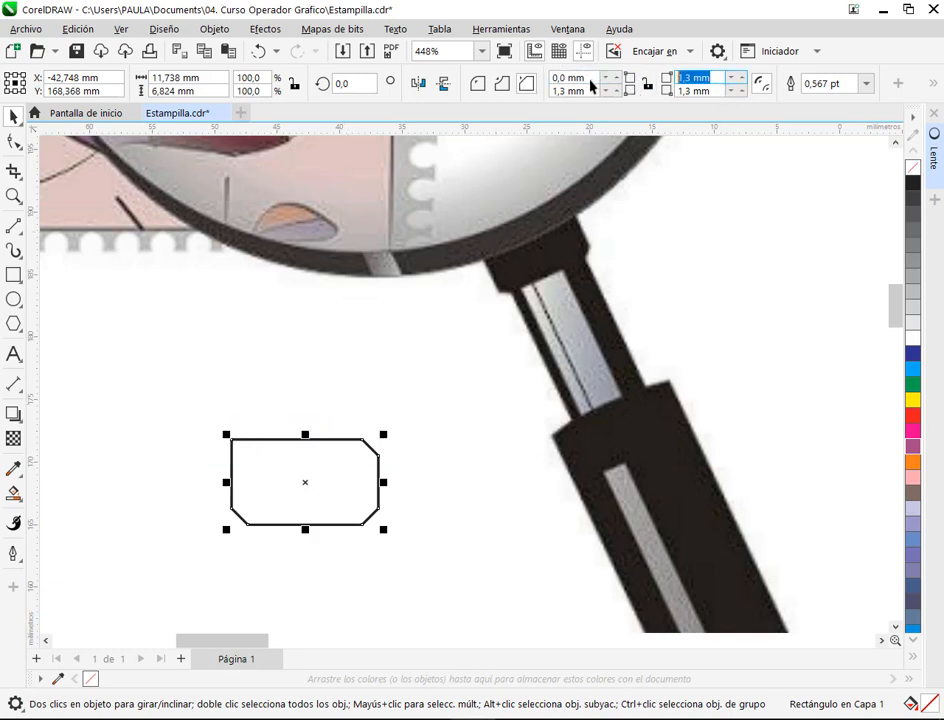
{"action": "type", "text": "0"}
{"action": "key", "text": "Return"}
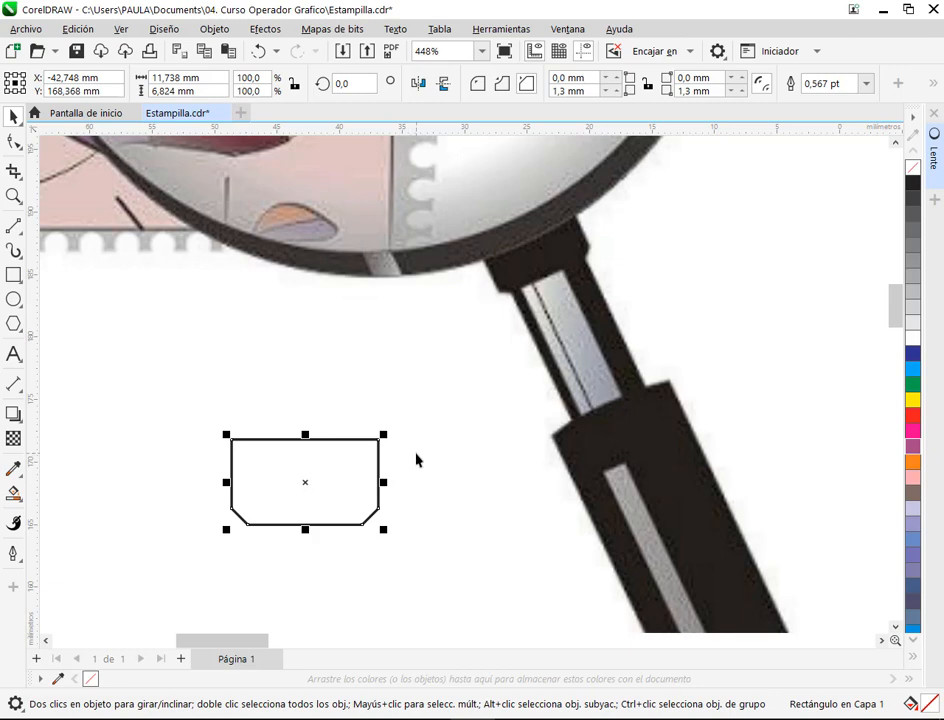
Move the chamfered collar slightly up and to the left on the drawing.
{"action": "left_click", "coordinate": [367, 465]}
{"action": "left_click", "coordinate": [377, 485]}
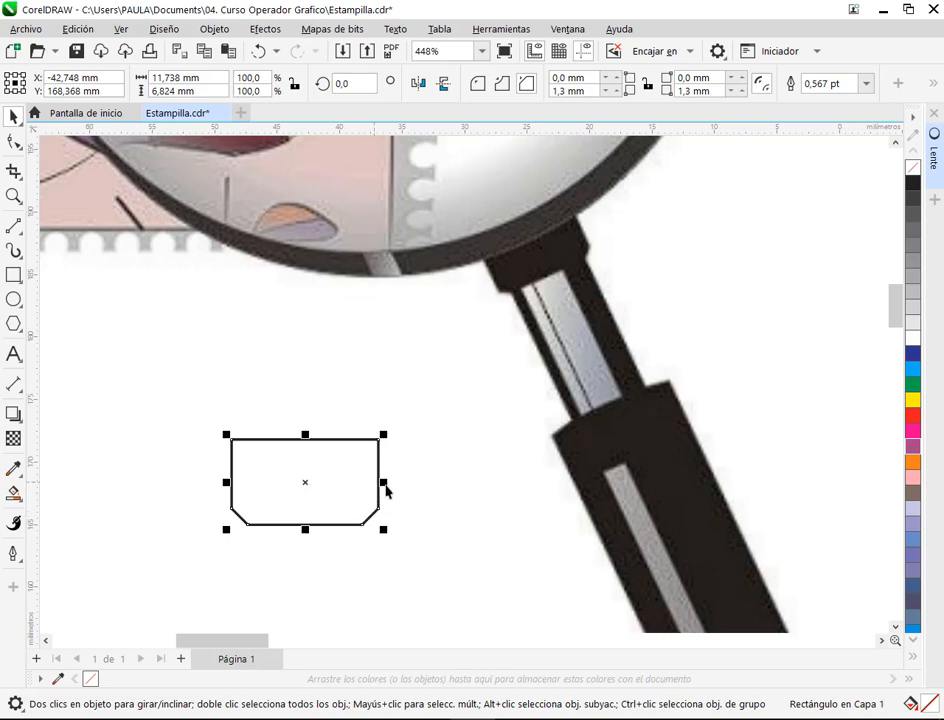
{"action": "left_click", "coordinate": [445, 456]}
{"action": "scroll", "coordinate": [472, 406], "scroll_direction": "down", "scroll_amount": 3}
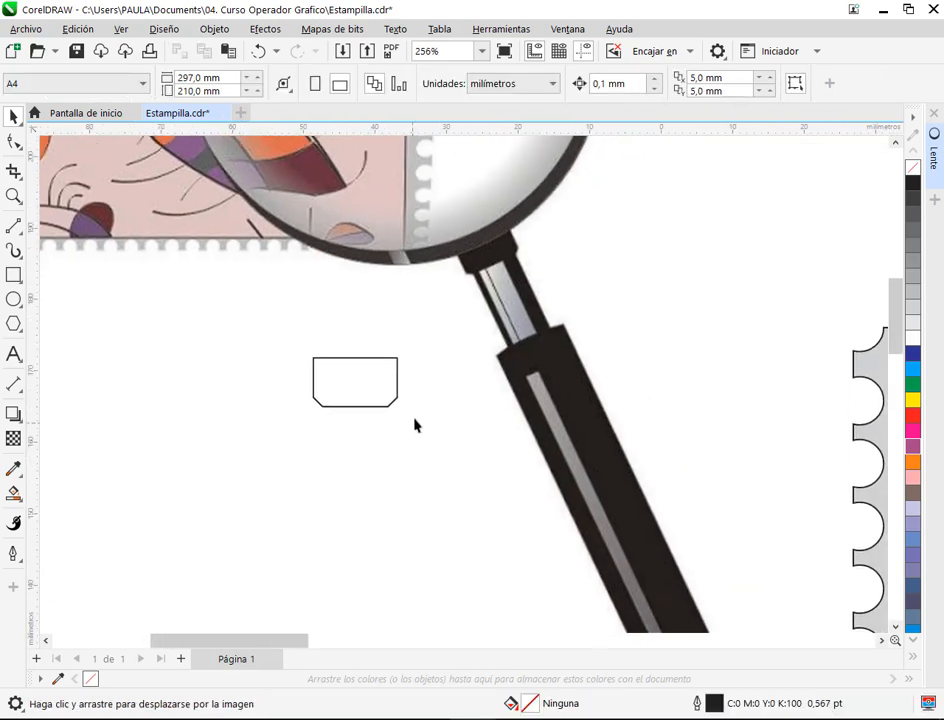
{"action": "left_click", "coordinate": [340, 360]}
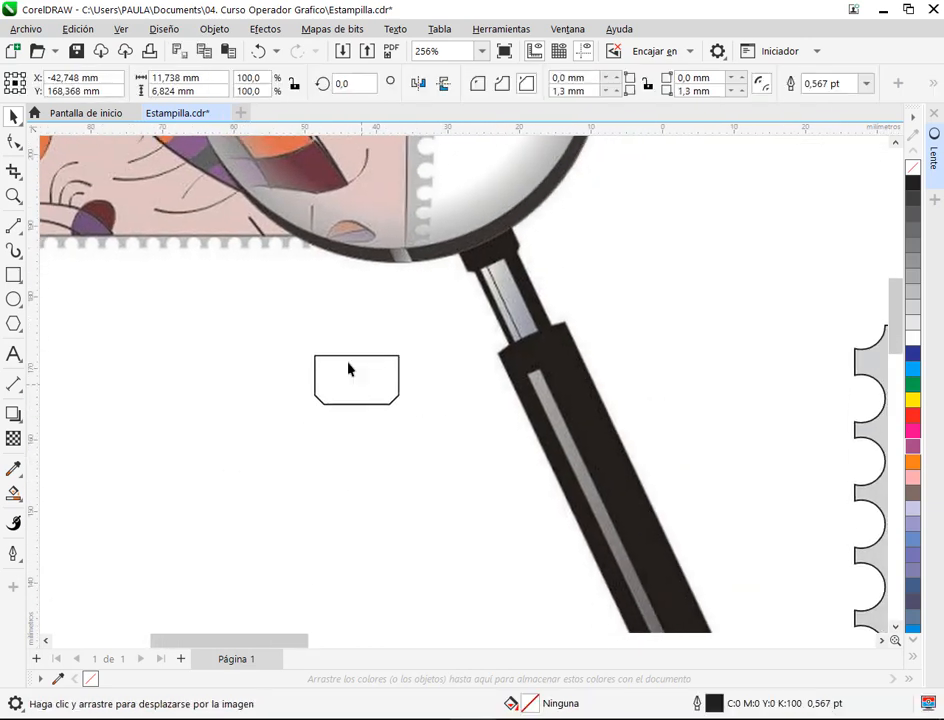
Draw a rectangle about 9.2 mm wide and 30.4 mm high directly below the collar, starting at its lower-left chamfer.
{"action": "left_click", "coordinate": [13, 275]}
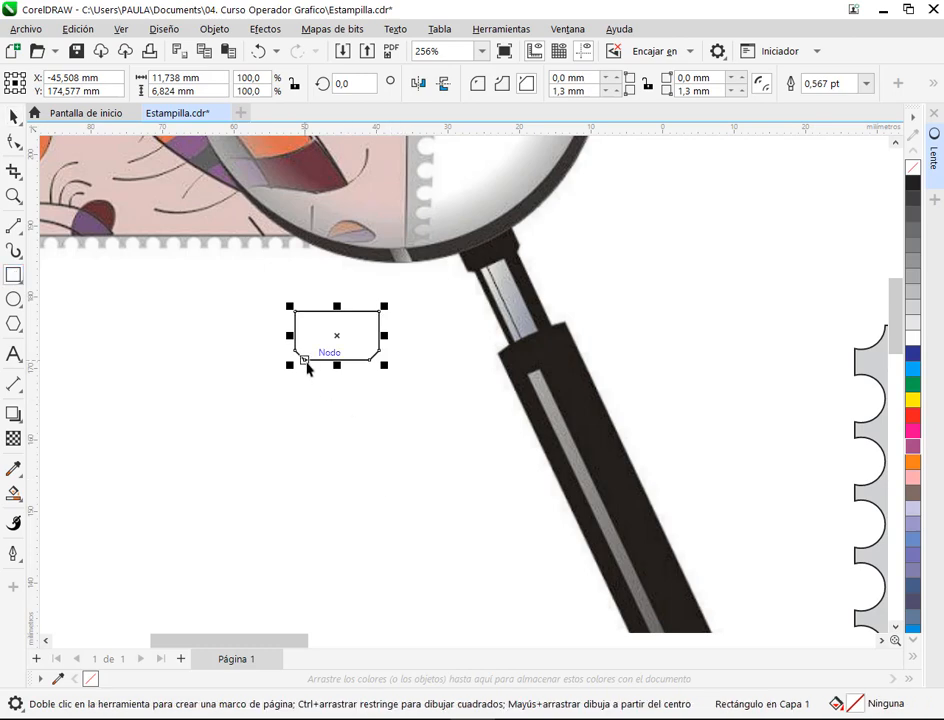
{"action": "left_click_drag", "start_coordinate": [306, 362], "coordinate": [371, 579]}
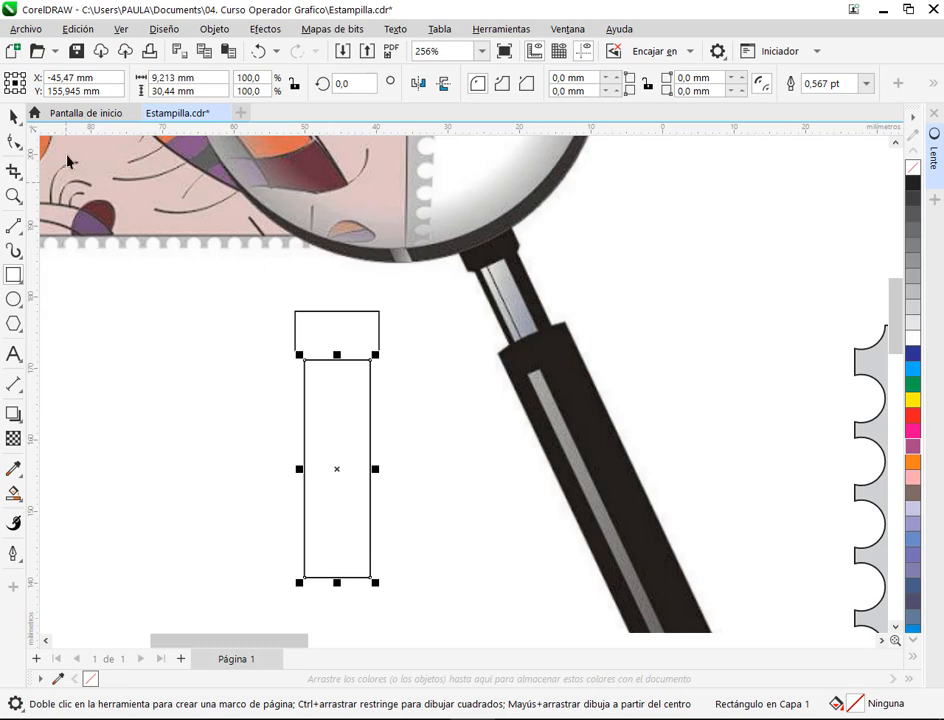
{"action": "left_click", "coordinate": [13, 116]}
{"action": "left_click", "coordinate": [240, 340]}
{"action": "scroll", "coordinate": [355, 351], "scroll_direction": "up", "scroll_amount": 2}
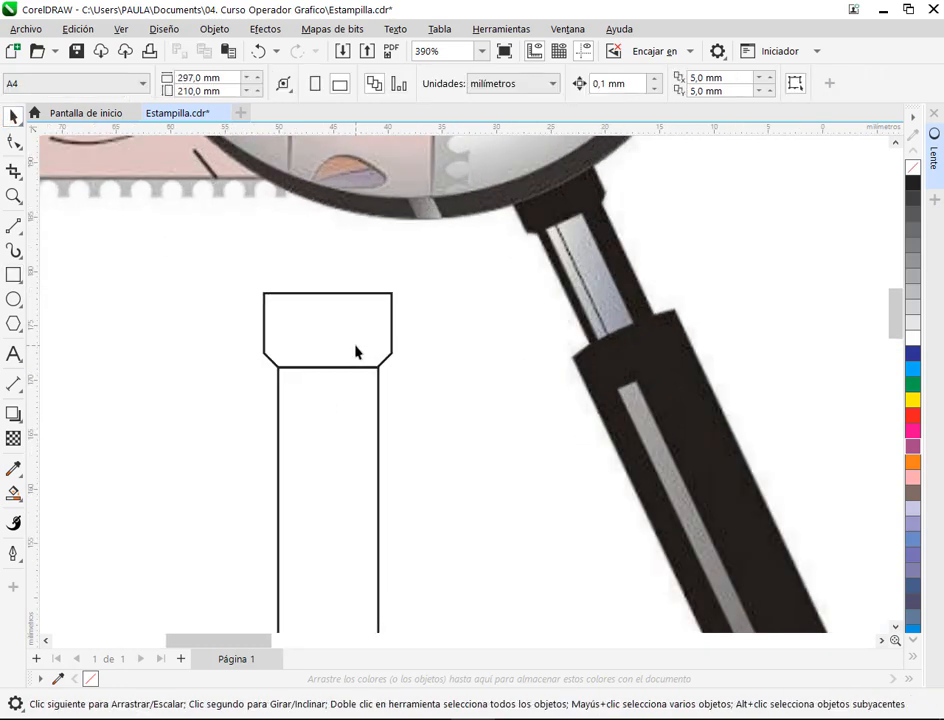
Reduce the collar's height from its upper edge to about 5.2 mm.
{"action": "scroll", "coordinate": [355, 351], "scroll_direction": "up", "scroll_amount": 1}
{"action": "left_click", "coordinate": [356, 352]}
{"action": "scroll", "coordinate": [360, 353], "scroll_direction": "up", "scroll_amount": 3}
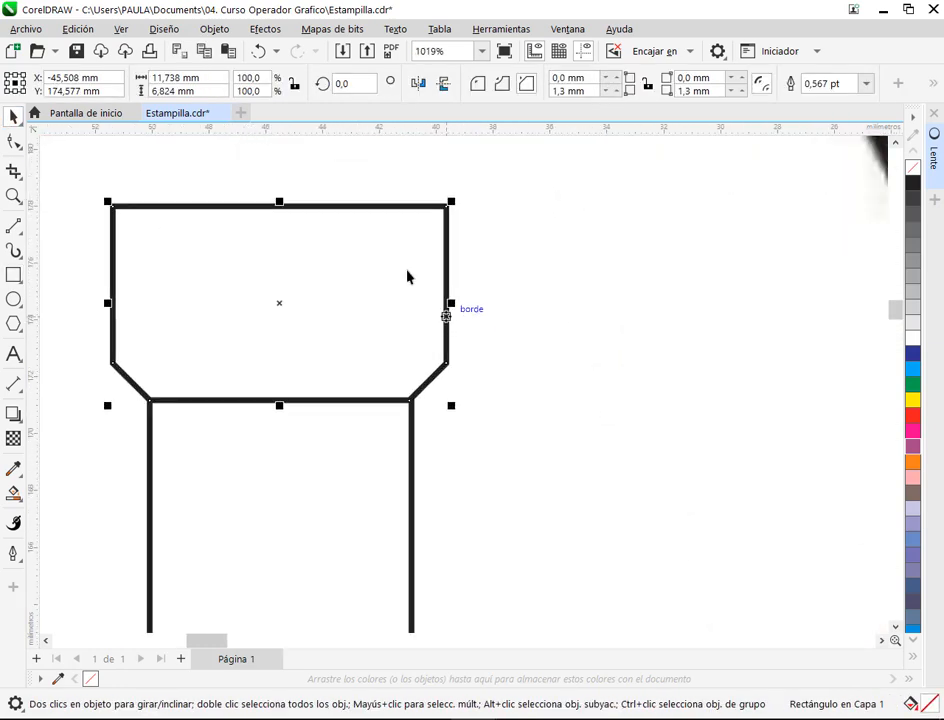
{"action": "left_click_drag", "start_coordinate": [276, 205], "coordinate": [280, 255]}
Shift the long rectangle slightly to the left beneath the collar.
{"action": "left_click", "coordinate": [282, 400]}
{"action": "scroll", "coordinate": [411, 443], "scroll_direction": "down", "scroll_amount": 3}
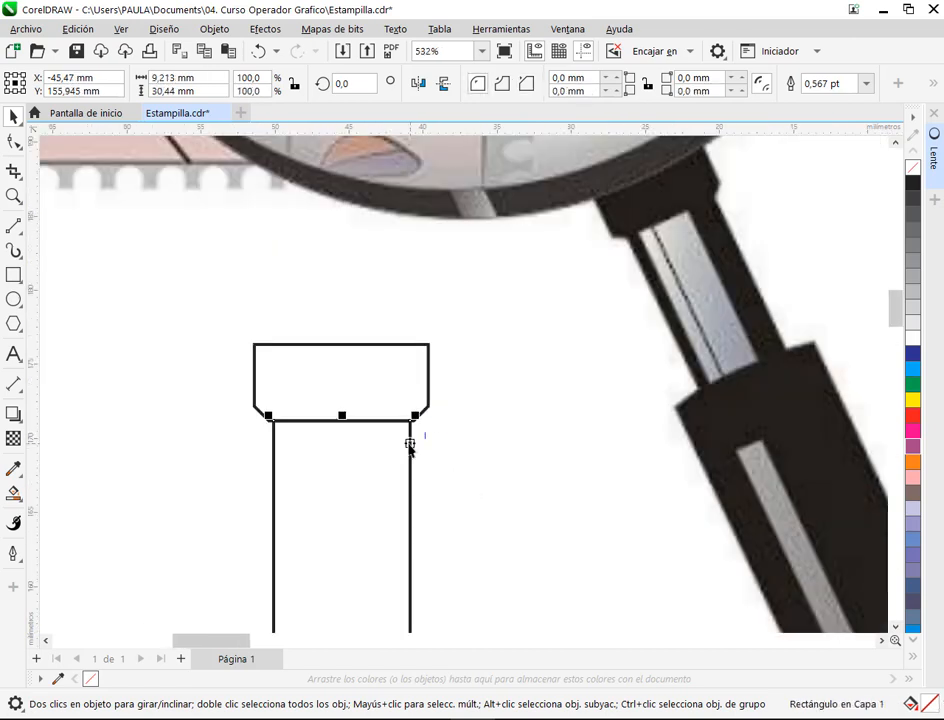
{"action": "key", "text": "shift+Down"}
{"action": "left_click_drag", "start_coordinate": [274, 446], "coordinate": [268, 421]}
{"action": "scroll", "coordinate": [419, 533], "scroll_direction": "down", "scroll_amount": 2}
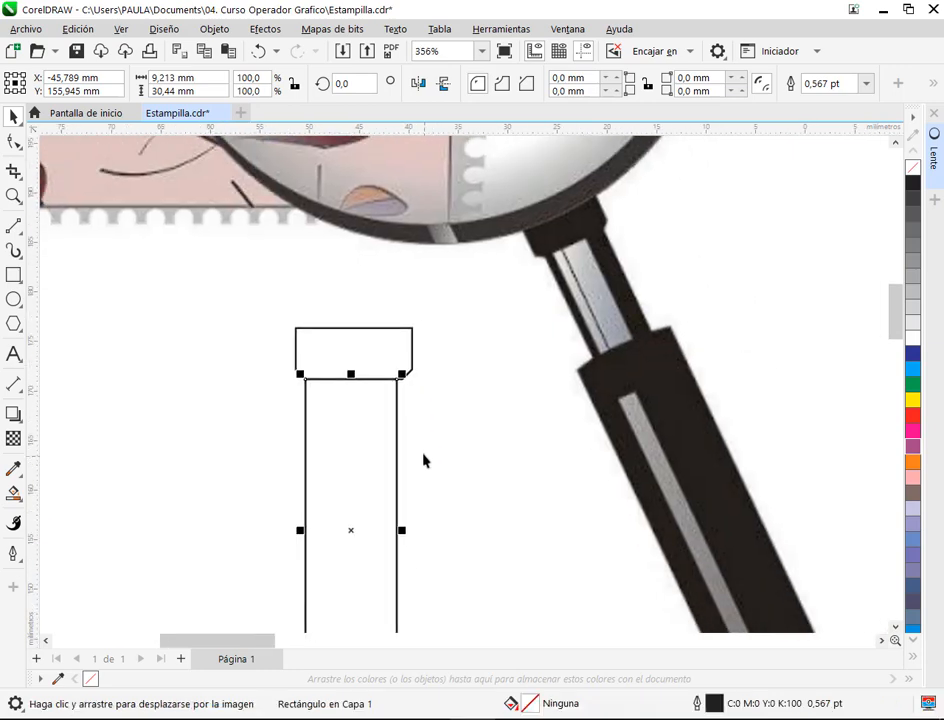
{"action": "left_click_drag", "start_coordinate": [400, 531], "coordinate": [396, 383]}
Narrow the collar to about 10.3 mm and the long rectangle below it to about 8.4 mm.
{"action": "left_click", "coordinate": [376, 354], "text": "shift"}
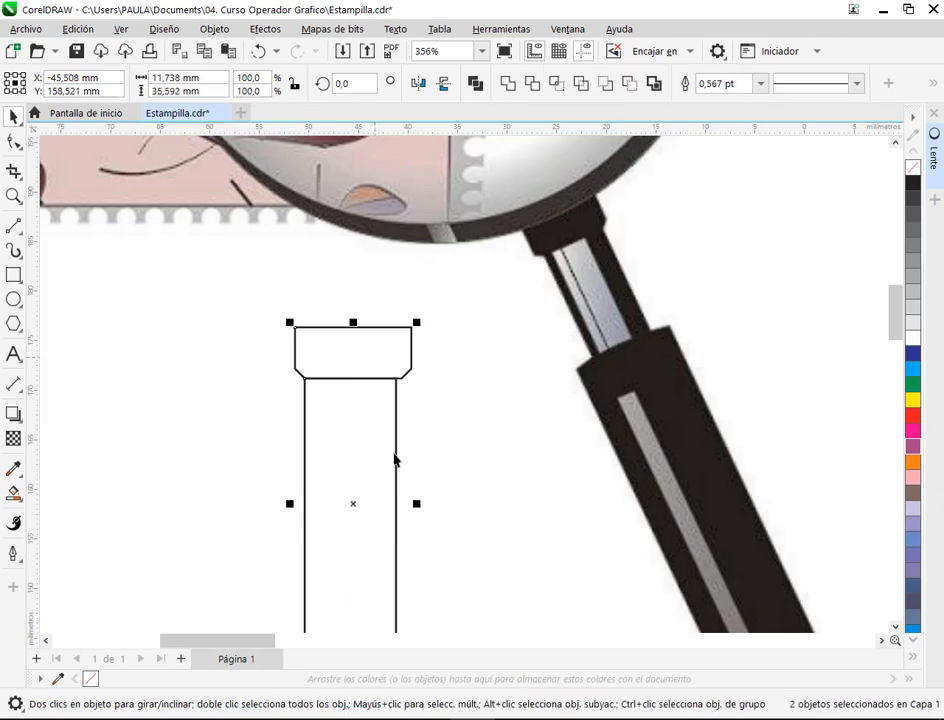
{"action": "left_click_drag", "start_coordinate": [415, 506], "coordinate": [389, 322]}
{"action": "scroll", "coordinate": [396, 508], "scroll_direction": "up", "scroll_amount": 1}
{"action": "left_click", "coordinate": [345, 310]}
{"action": "key", "text": "Tab"}
{"action": "left_click", "coordinate": [413, 449]}
{"action": "scroll", "coordinate": [394, 453], "scroll_direction": "down", "scroll_amount": 2}
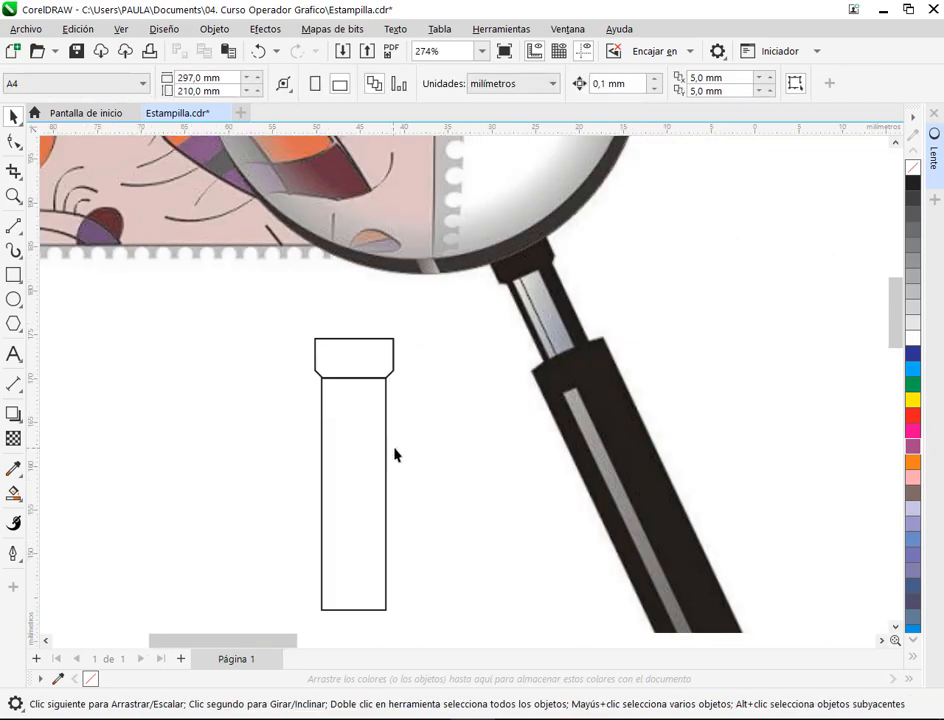
Narrow the long rectangle to about 8.3 mm so that it is centred under the collar.
{"action": "scroll", "coordinate": [365, 409], "scroll_direction": "up", "scroll_amount": 4}
{"action": "left_click", "coordinate": [292, 482]}
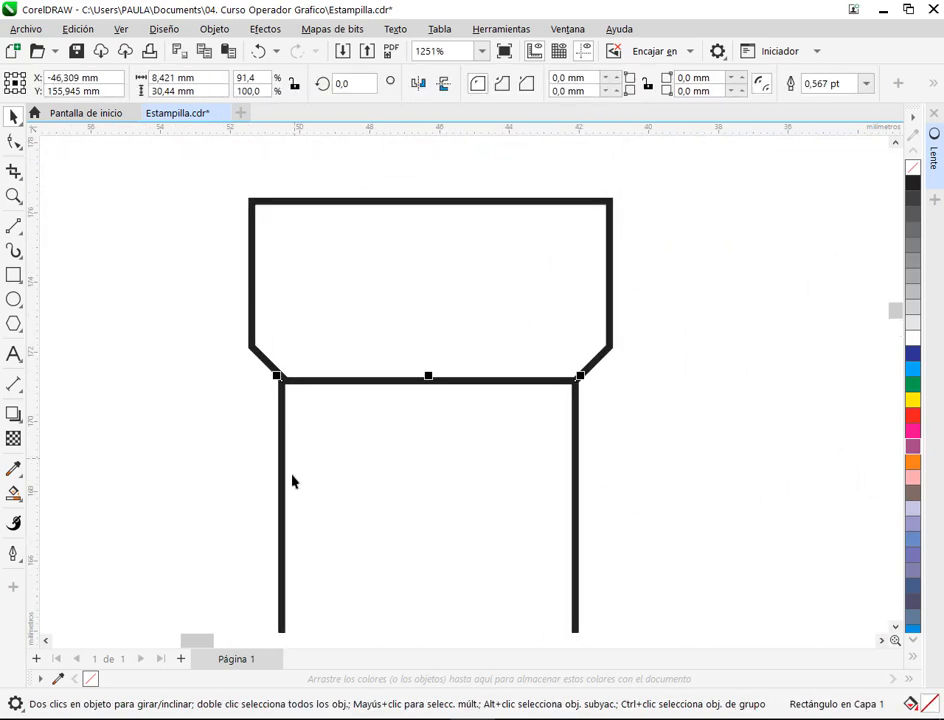
{"action": "scroll", "coordinate": [327, 585], "scroll_direction": "down", "scroll_amount": 3}
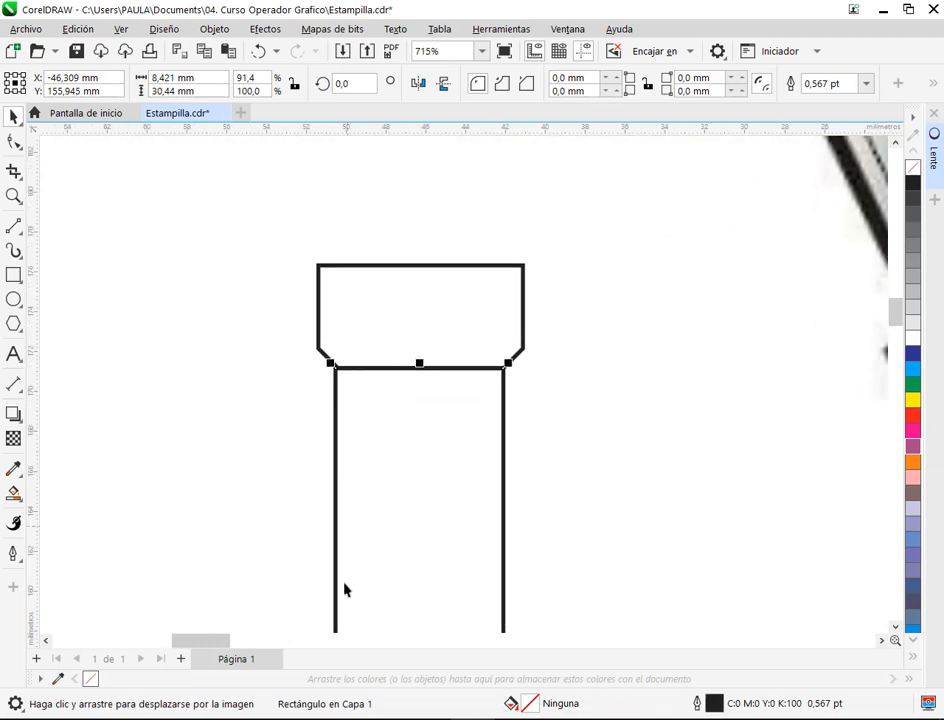
{"action": "left_click_drag", "start_coordinate": [343, 604], "coordinate": [346, 428]}
{"action": "left_click", "coordinate": [295, 485]}
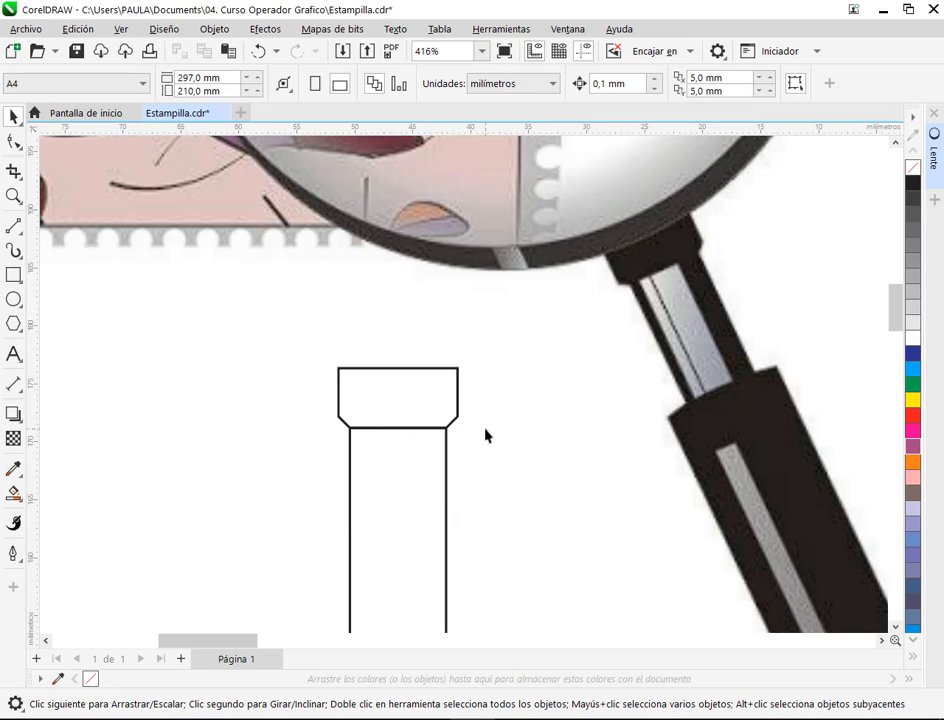
Shorten the long rectangle from its lower end to about 15.2 mm high.
{"action": "scroll", "coordinate": [485, 436], "scroll_direction": "down", "scroll_amount": 2}
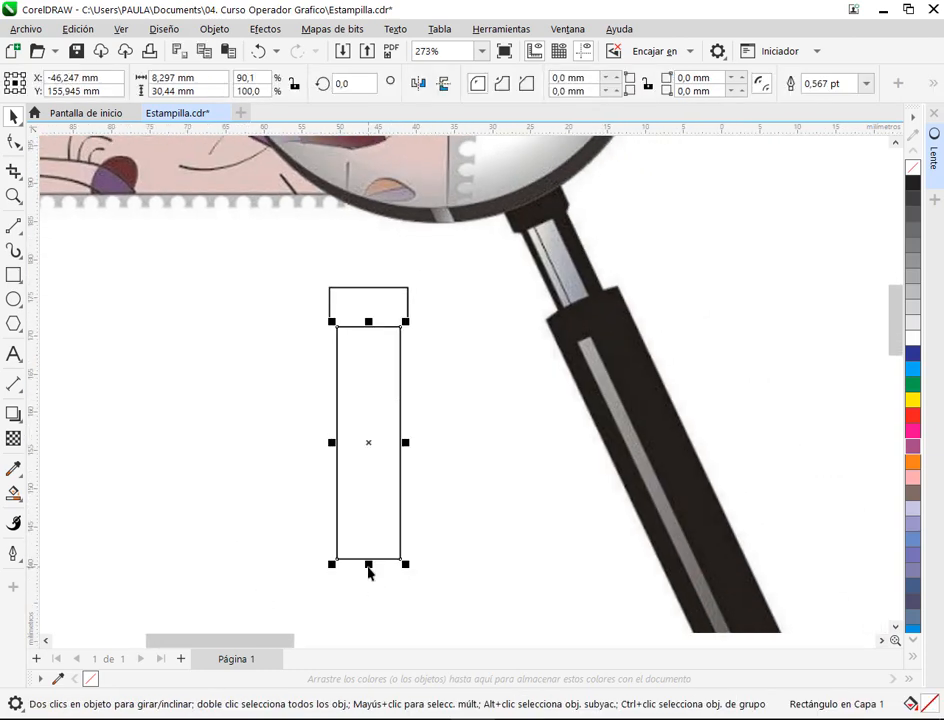
{"action": "left_click_drag", "start_coordinate": [368, 566], "coordinate": [373, 453]}
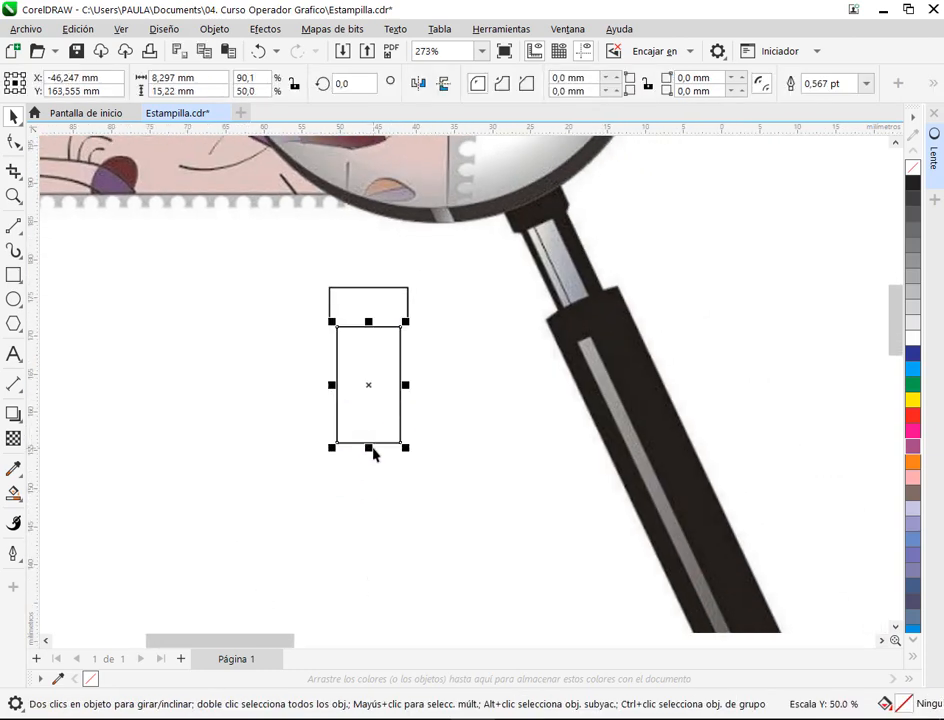
{"action": "left_click", "coordinate": [436, 375]}
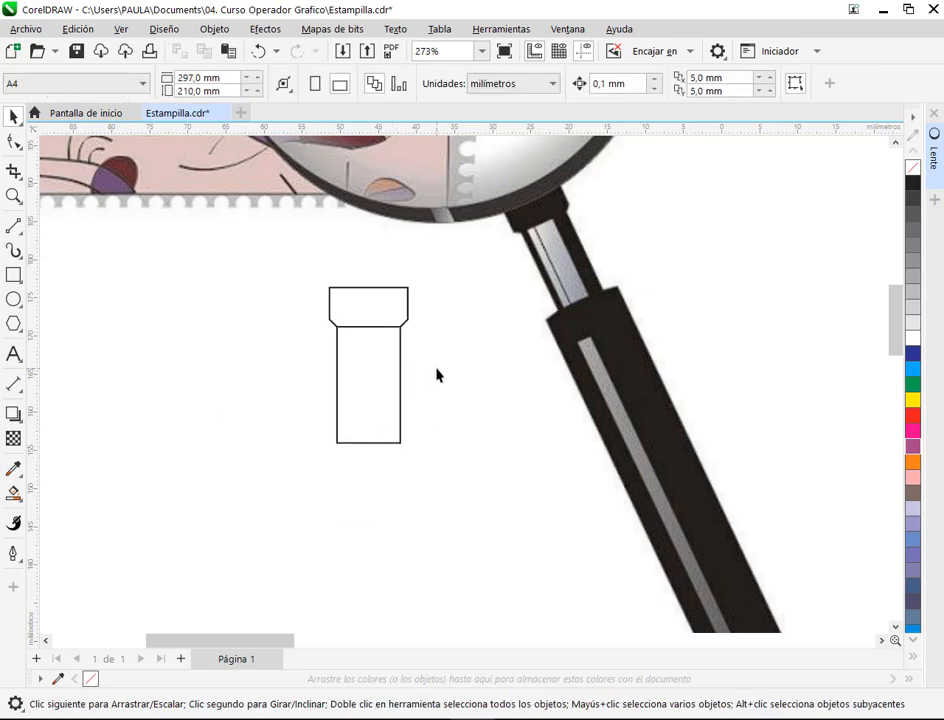
Set the collar's lower-right chamfer to 1.3 mm and enlarge the lower-left chamfer to match it.
{"action": "left_click", "coordinate": [385, 312]}
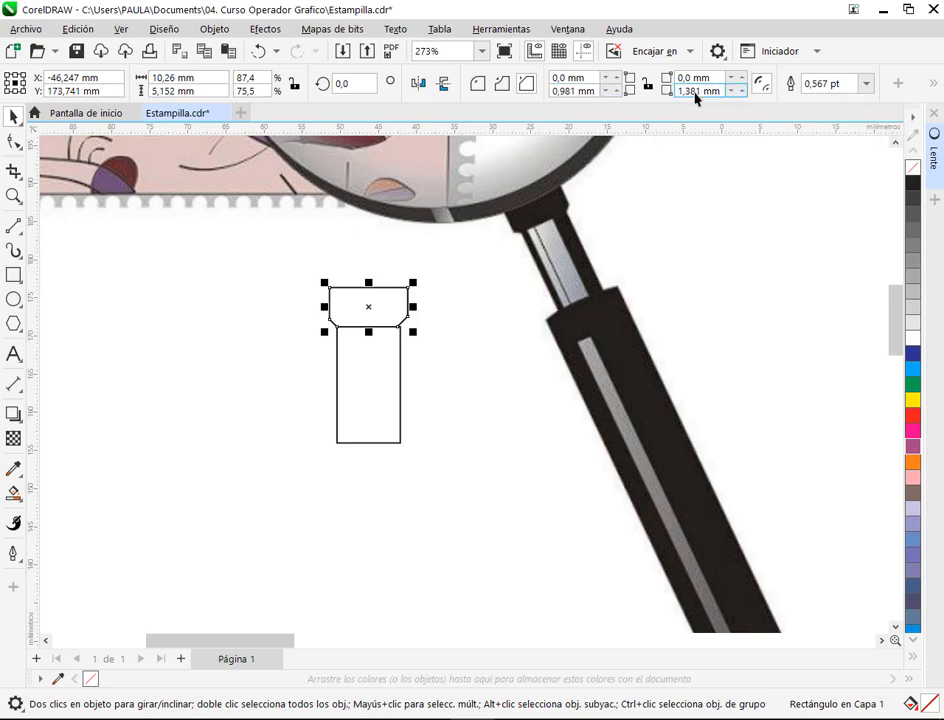
{"action": "double_click", "coordinate": [692, 91]}
{"action": "type", "text": "1,3"}
{"action": "key", "text": "Return"}
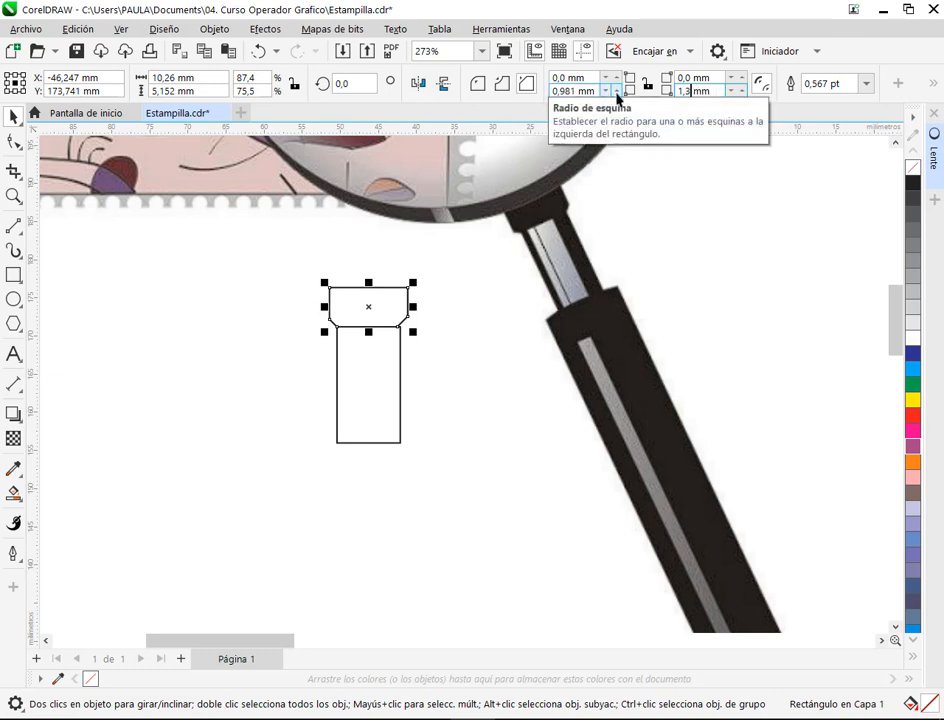
{"action": "left_click", "coordinate": [617, 93]}
{"action": "left_click_drag", "start_coordinate": [561, 92], "coordinate": [575, 92]}
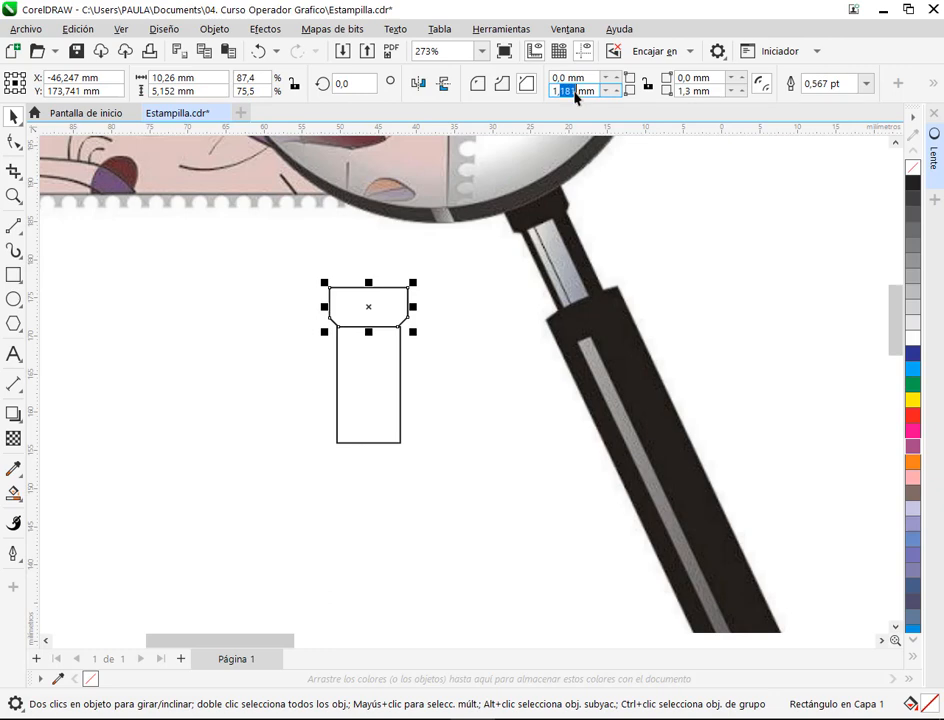
{"action": "left_click", "coordinate": [362, 289]}
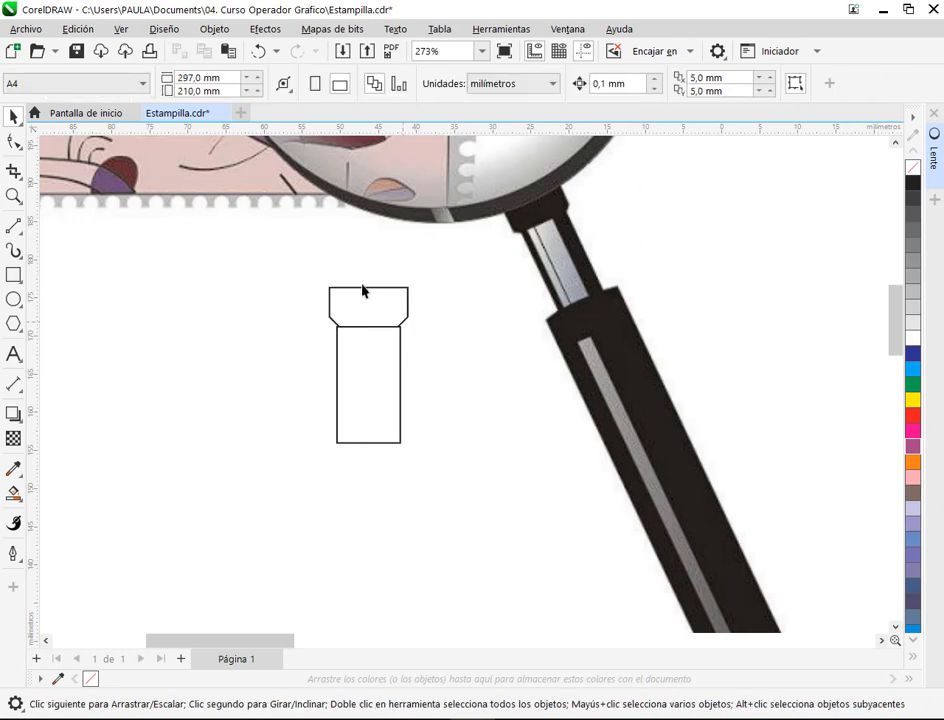
Narrow the stem rectangle to about 7.7 mm so that its sides meet the inner ends of the collar's chamfers.
{"action": "scroll", "coordinate": [362, 289], "scroll_direction": "up", "scroll_amount": 2}
{"action": "left_click", "coordinate": [320, 449]}
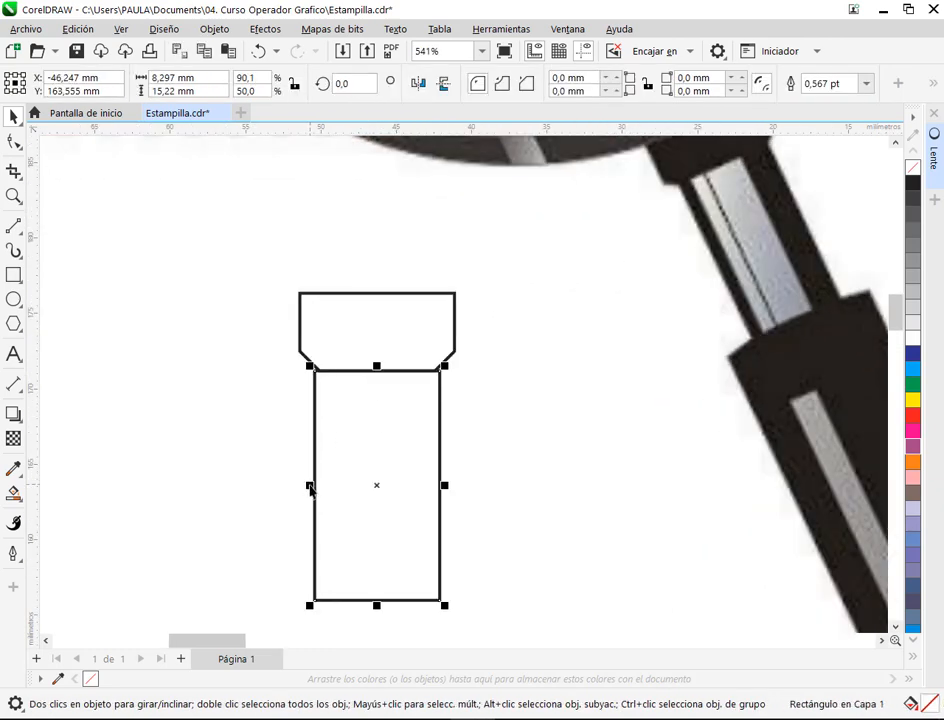
{"action": "left_click_drag", "start_coordinate": [310, 487], "coordinate": [318, 372]}
{"action": "left_click", "coordinate": [440, 509]}
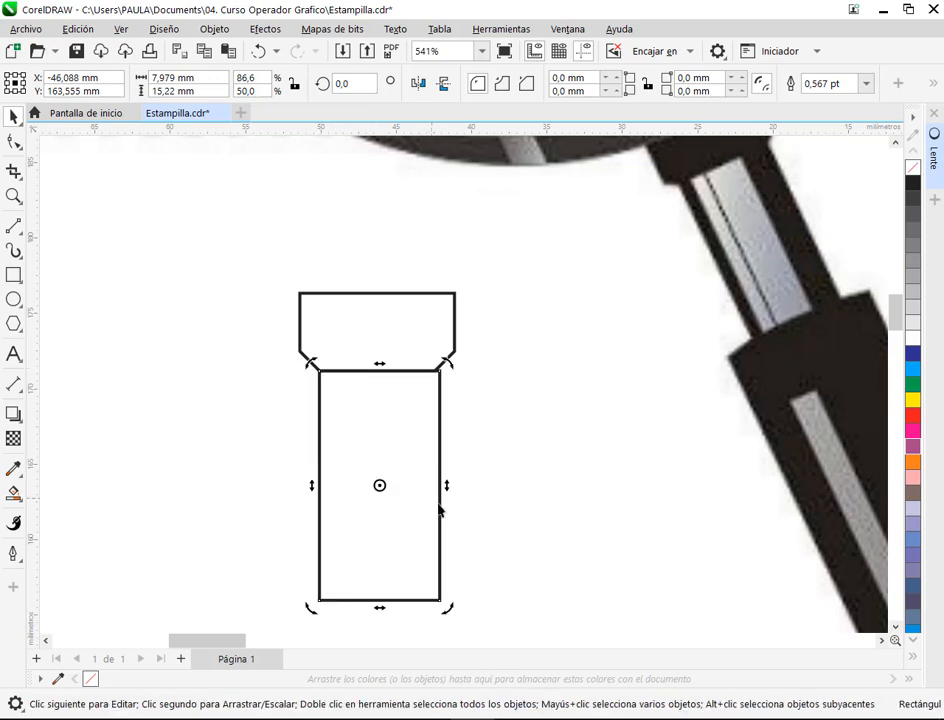
{"action": "left_click", "coordinate": [440, 489]}
{"action": "left_click_drag", "start_coordinate": [440, 489], "coordinate": [413, 409]}
{"action": "left_click_drag", "start_coordinate": [407, 485], "coordinate": [436, 375]}
{"action": "left_click", "coordinate": [525, 409]}
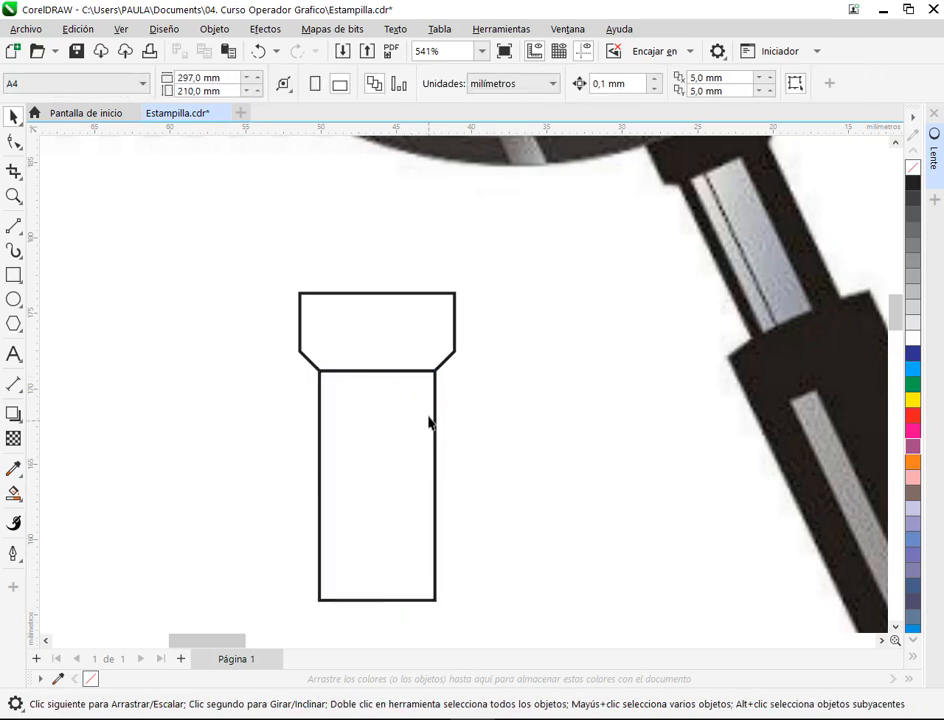
Duplicate the stem rectangle directly below itself and widen the copy symmetrically to about 11.4 mm.
{"action": "scroll", "coordinate": [438, 428], "scroll_direction": "down", "scroll_amount": 2}
{"action": "scroll", "coordinate": [438, 428], "scroll_direction": "down", "scroll_amount": 1}
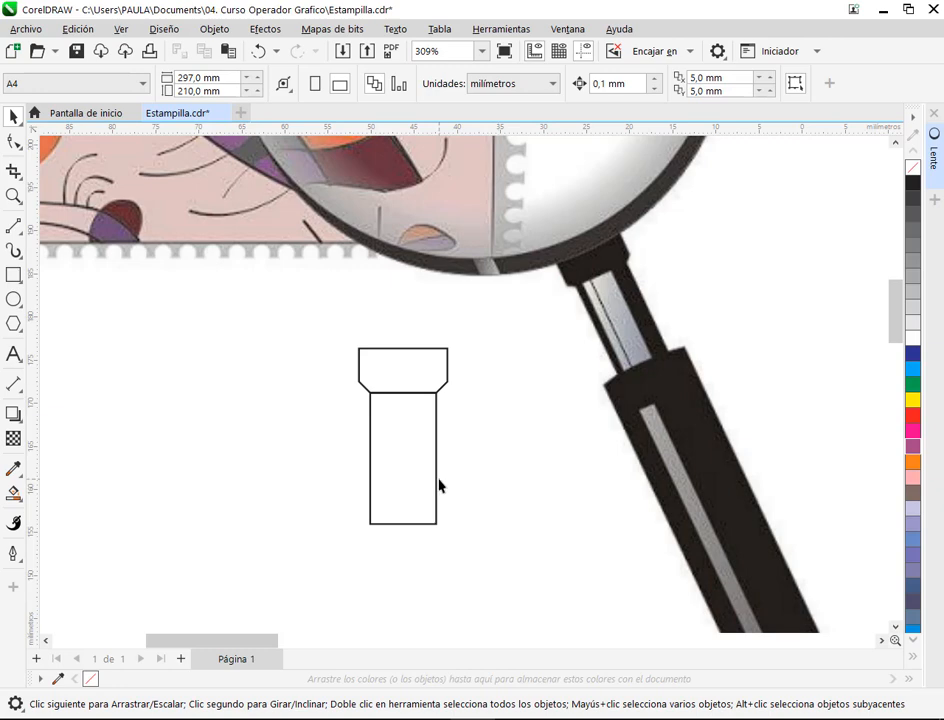
{"action": "scroll", "coordinate": [438, 485], "scroll_direction": "down", "scroll_amount": 2}
{"action": "left_click_drag", "start_coordinate": [470, 546], "coordinate": [386, 371]}
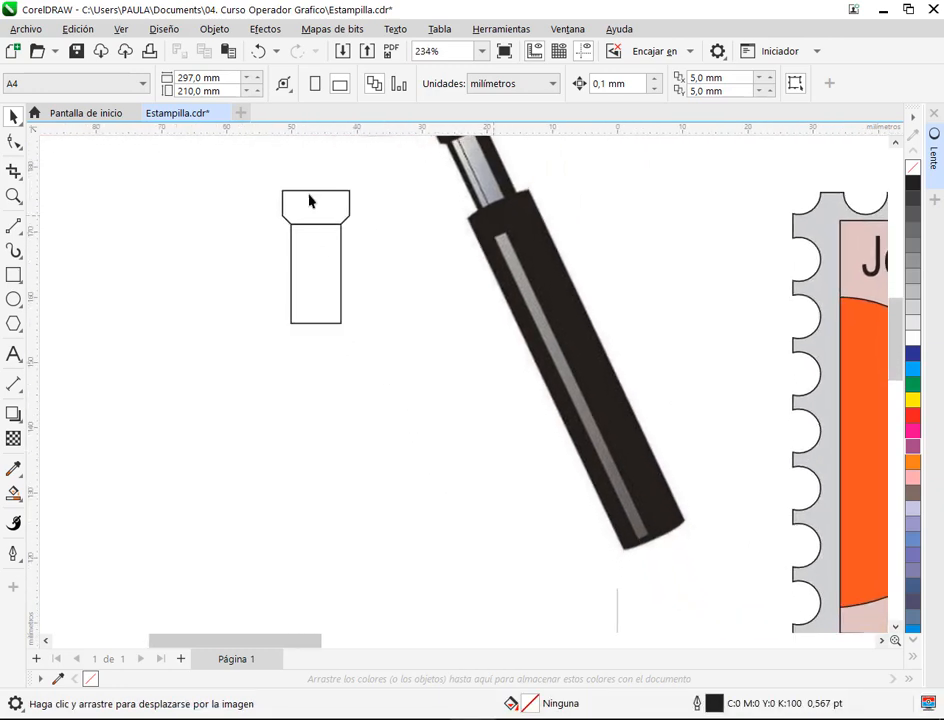
{"action": "left_click", "coordinate": [323, 301]}
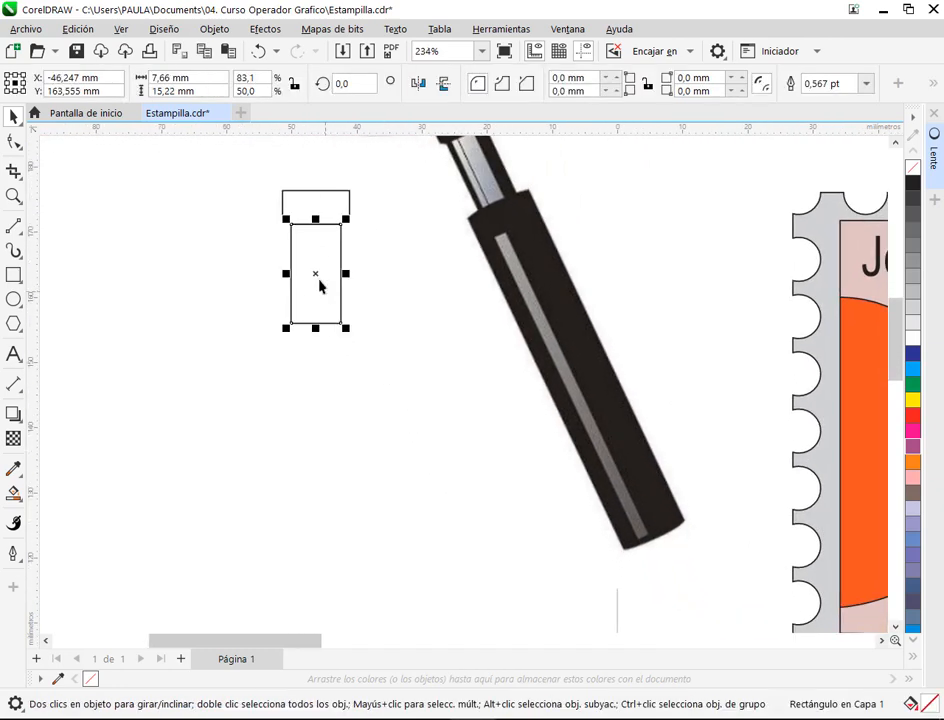
{"action": "left_click_drag", "start_coordinate": [325, 253], "coordinate": [316, 324]}
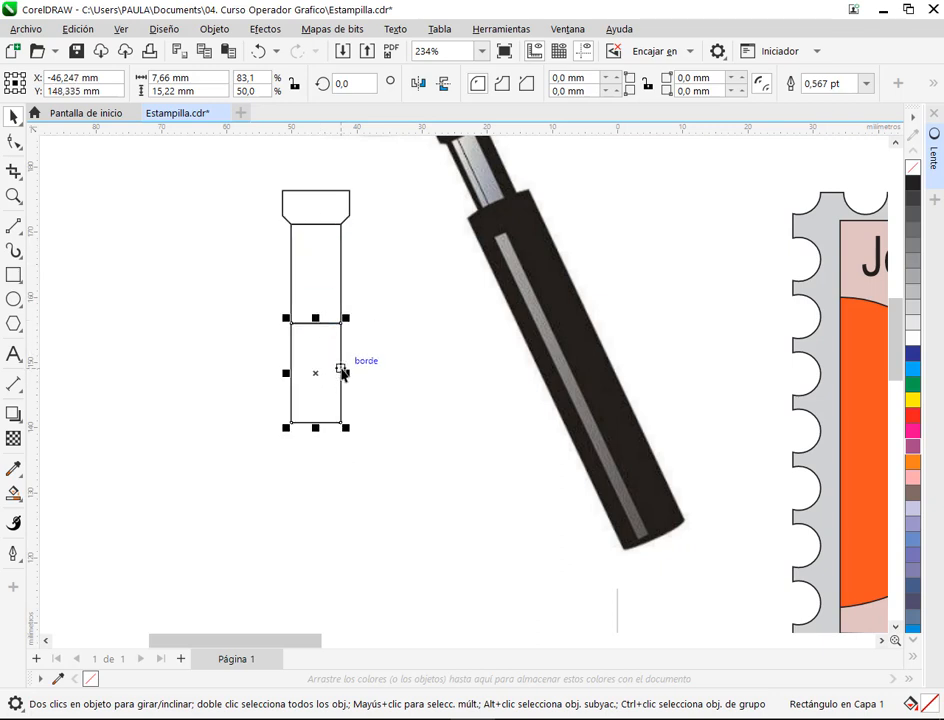
{"action": "left_click_drag", "start_coordinate": [345, 373], "coordinate": [360, 378]}
Place vertical guidelines along the left and right sides of the chamfered collar.
{"action": "left_click_drag", "start_coordinate": [451, 247], "coordinate": [481, 321]}
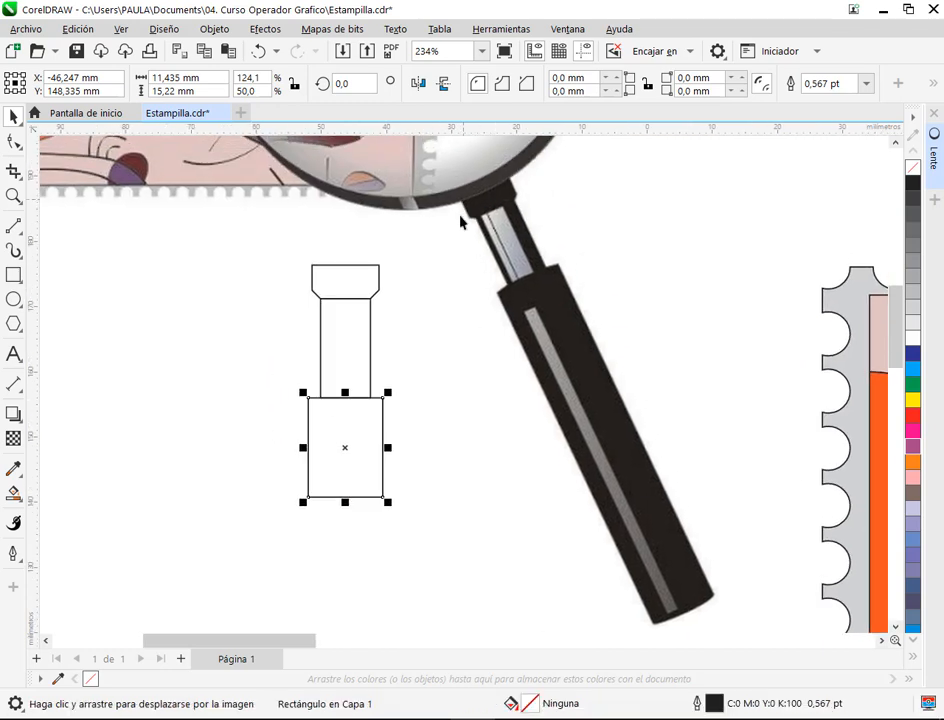
{"action": "left_click_drag", "start_coordinate": [35, 305], "coordinate": [313, 278]}
{"action": "left_click_drag", "start_coordinate": [33, 345], "coordinate": [379, 280]}
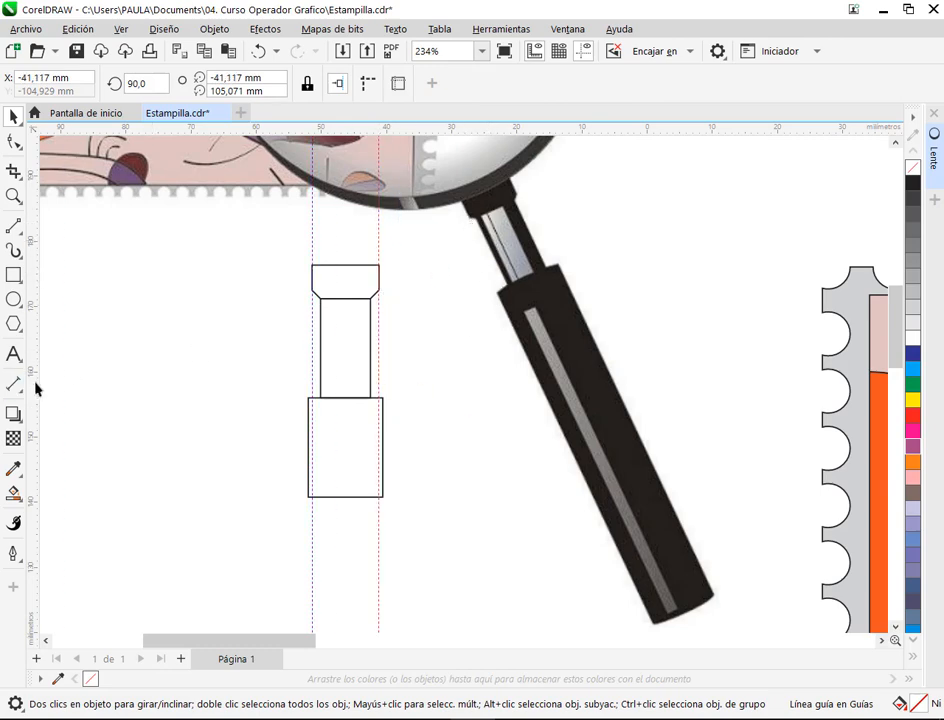
Place a vertical guideline at the lower-left corner of the reference handle and try to tilt it along the handle.
{"action": "left_click_drag", "start_coordinate": [36, 386], "coordinate": [653, 635]}
{"action": "left_click_drag", "start_coordinate": [555, 498], "coordinate": [463, 403]}
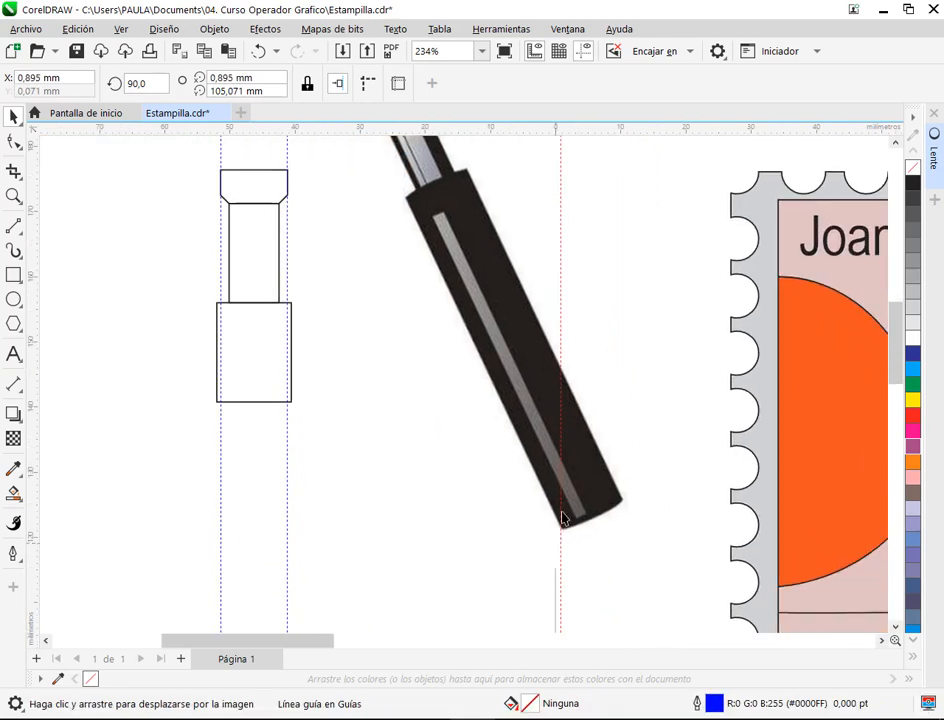
{"action": "left_click", "coordinate": [561, 268]}
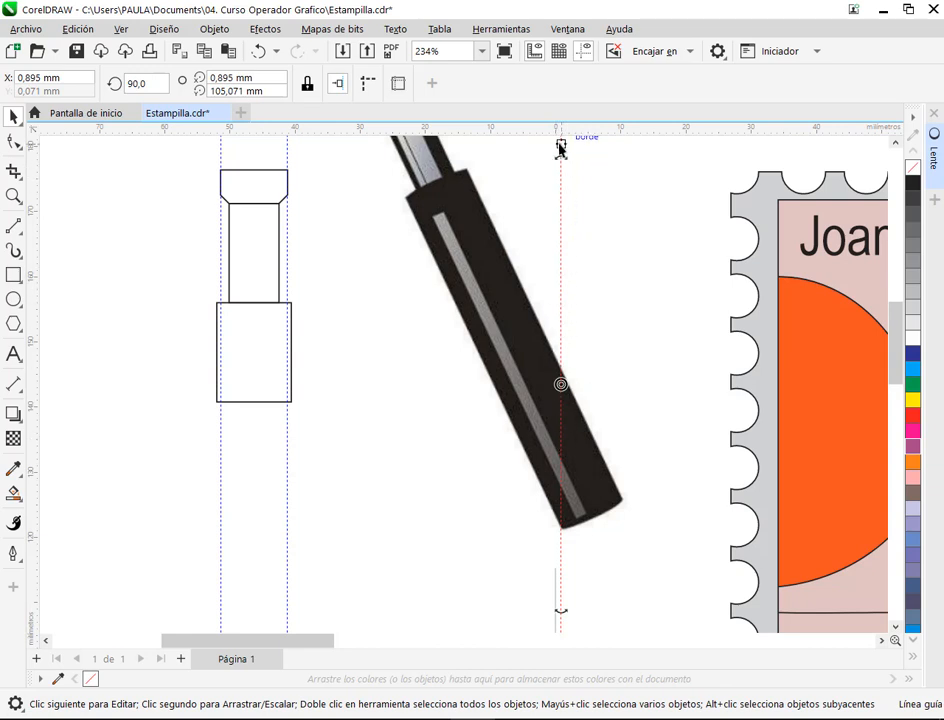
{"action": "left_click_drag", "start_coordinate": [563, 614], "coordinate": [505, 497]}
{"action": "key", "text": "ctrl+z"}
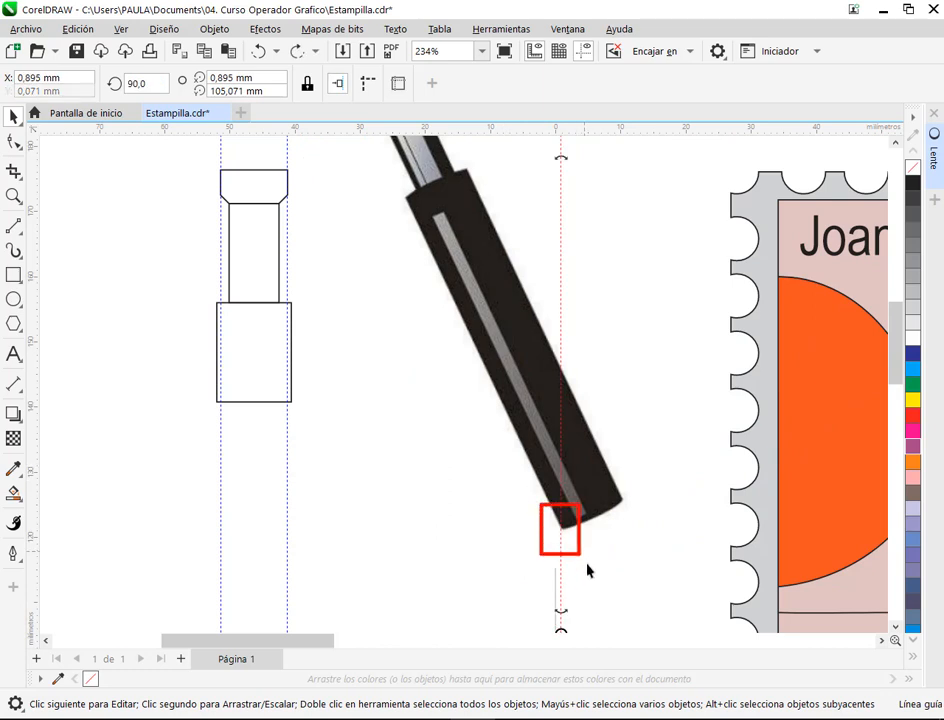
Move the guideline to the reference handle's upper-left corner and rotate it about that corner to about 115° along the handle's edge.
{"action": "left_click", "coordinate": [545, 218]}
{"action": "left_click_drag", "start_coordinate": [561, 220], "coordinate": [473, 325]}
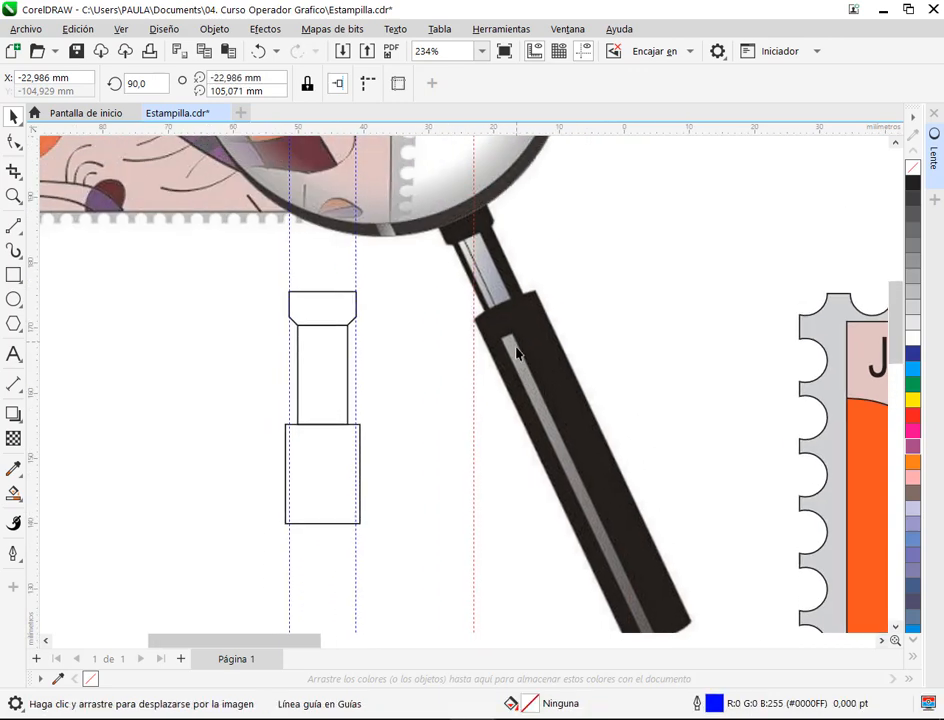
{"action": "left_click", "coordinate": [474, 274]}
{"action": "left_click_drag", "start_coordinate": [474, 381], "coordinate": [474, 323]}
{"action": "left_click_drag", "start_coordinate": [474, 616], "coordinate": [607, 613]}
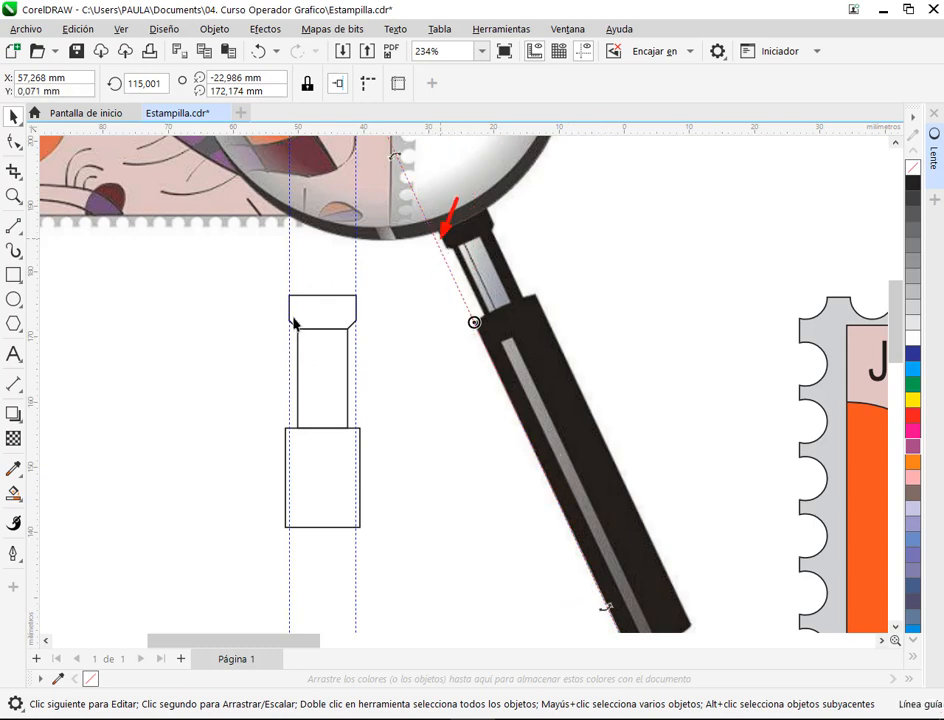
Move the two vertical guidelines from the collar out to the sides of the wide lower rectangle.
{"action": "left_click_drag", "start_coordinate": [290, 340], "coordinate": [285, 440]}
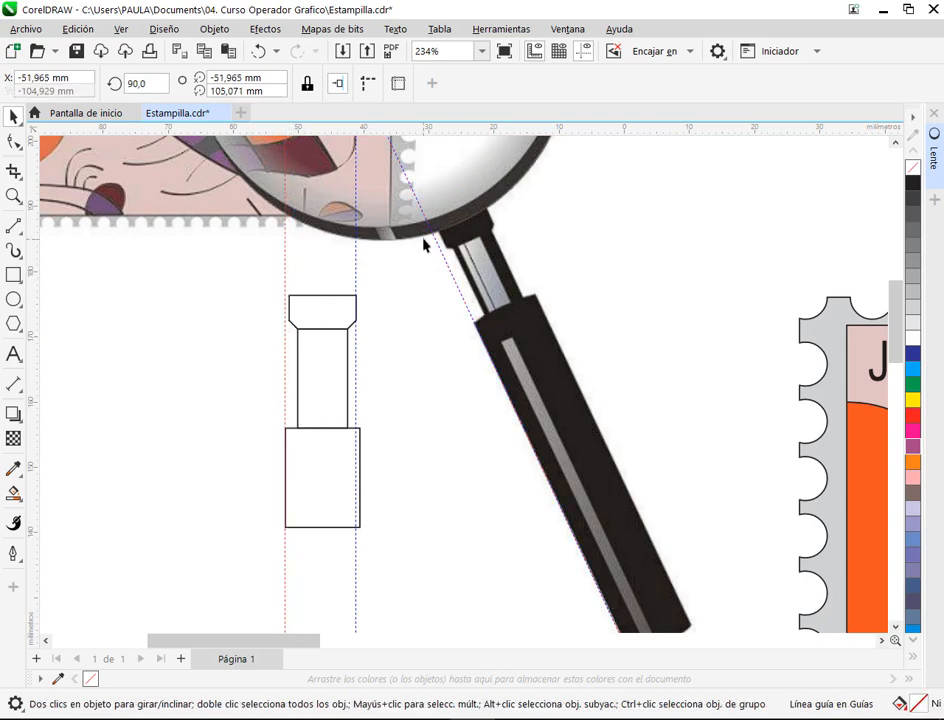
{"action": "left_click_drag", "start_coordinate": [356, 395], "coordinate": [362, 449]}
{"action": "left_click", "coordinate": [397, 397]}
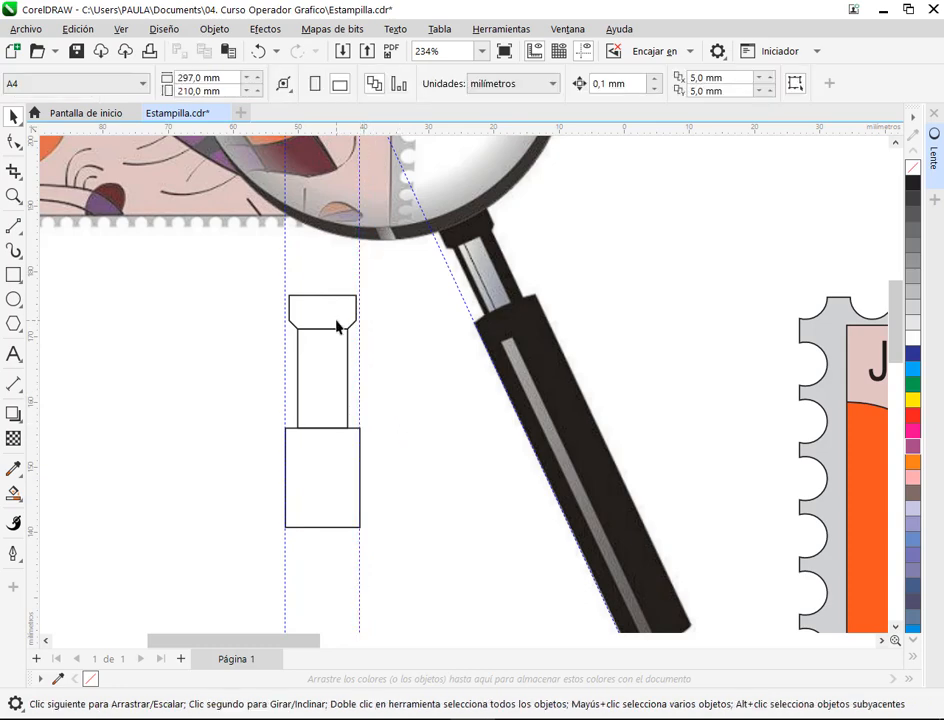
Select the collar and stem together and narrow them slightly and symmetrically so they sit further inside the guidelines.
{"action": "scroll", "coordinate": [290, 322], "scroll_direction": "up", "scroll_amount": 3}
{"action": "left_click_drag", "start_coordinate": [233, 244], "coordinate": [480, 577]}
{"action": "scroll", "coordinate": [421, 407], "scroll_direction": "up", "scroll_amount": 2}
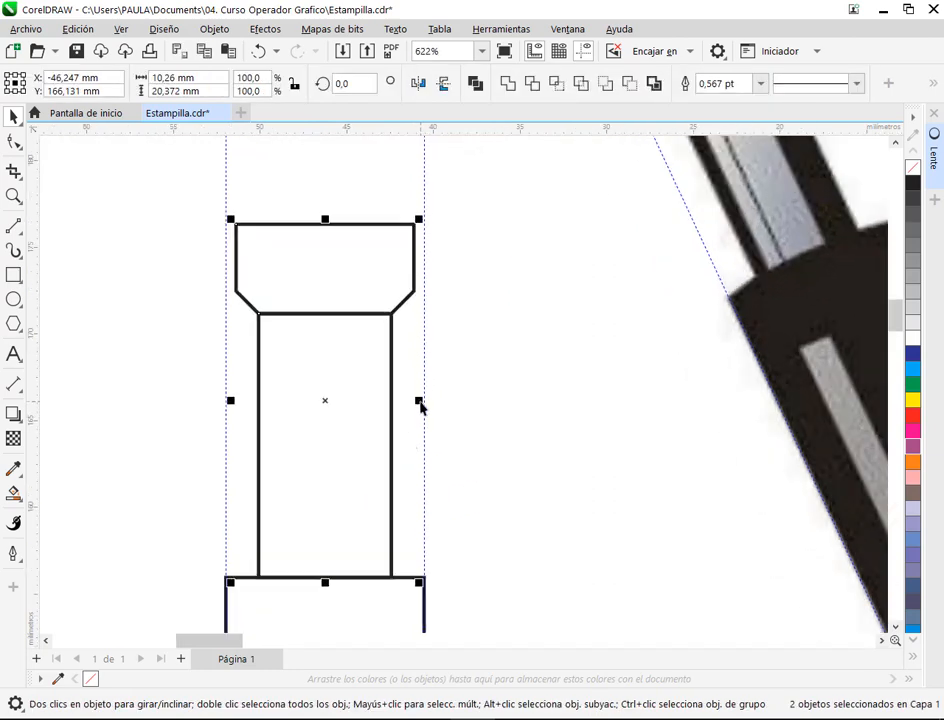
{"action": "left_click_drag", "start_coordinate": [421, 407], "coordinate": [417, 407]}
{"action": "left_click", "coordinate": [475, 400]}
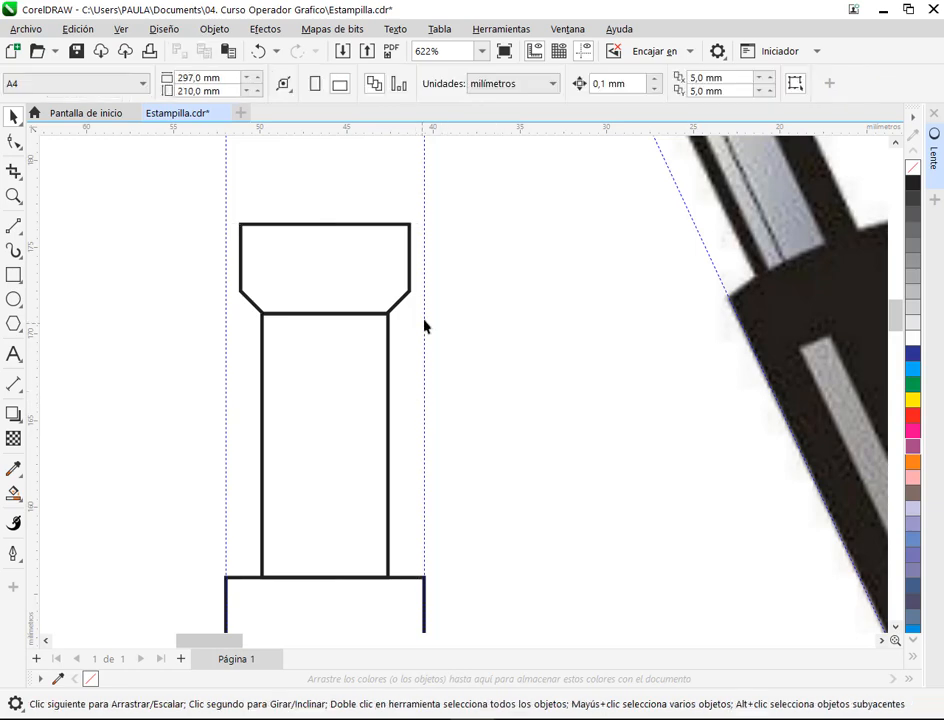
Delete both vertical guidelines beside the handle drawing.
{"action": "scroll", "coordinate": [421, 275], "scroll_direction": "down", "scroll_amount": 4}
{"action": "scroll", "coordinate": [421, 297], "scroll_direction": "down", "scroll_amount": 3}
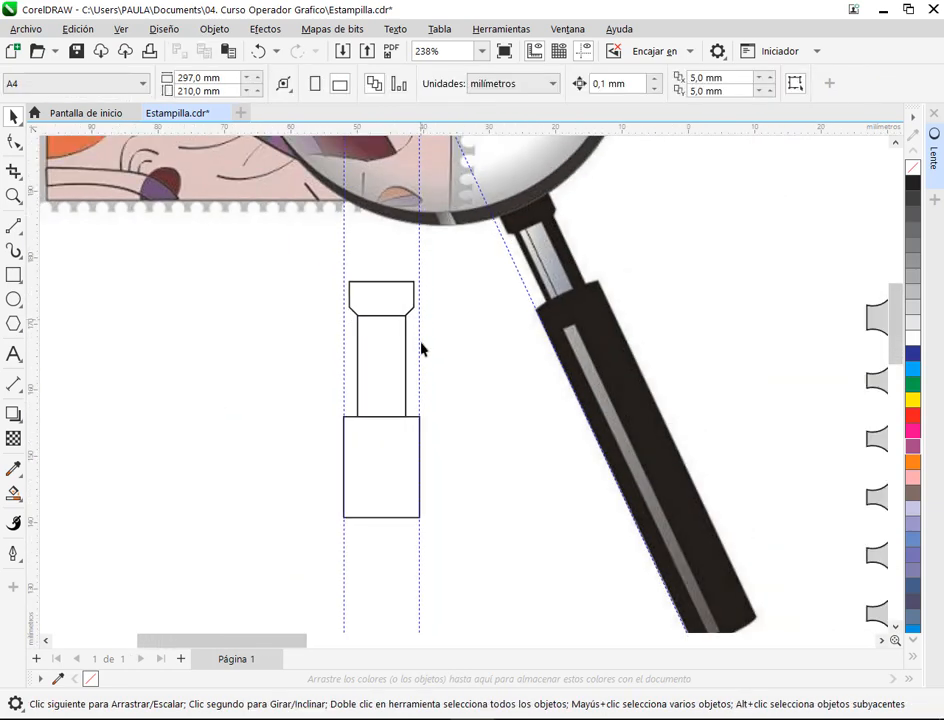
{"action": "left_click", "coordinate": [419, 349]}
{"action": "key", "text": "Delete"}
{"action": "left_click", "coordinate": [344, 375]}
{"action": "key", "text": "Delete"}
Stretch the wide lower rectangle downward to about 62.4 mm high to form the handle's grip.
{"action": "scroll", "coordinate": [385, 459], "scroll_direction": "down", "scroll_amount": 4}
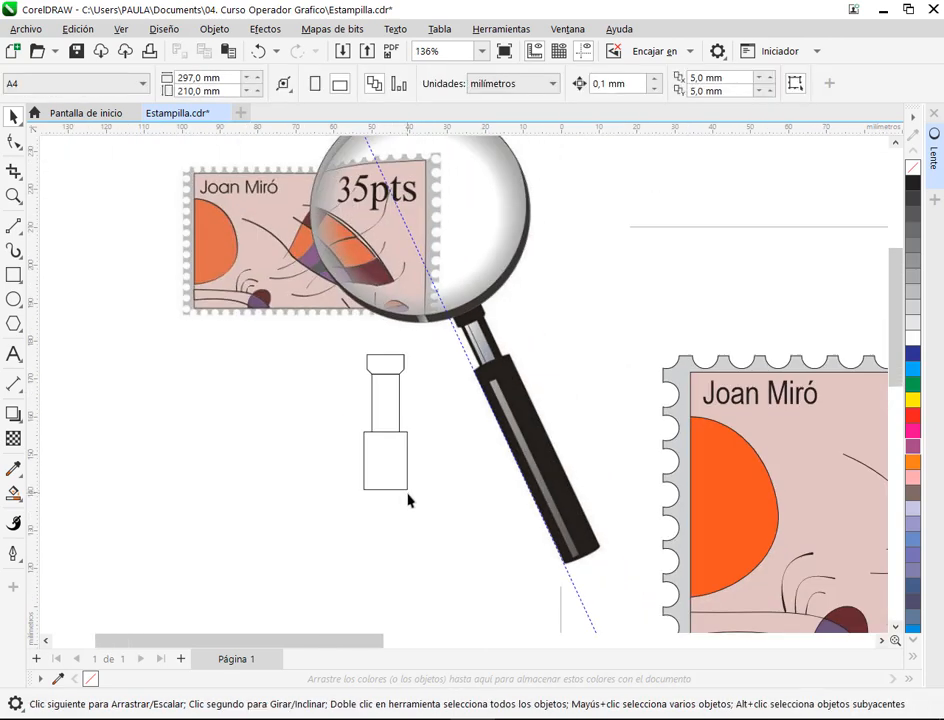
{"action": "left_click_drag", "start_coordinate": [407, 497], "coordinate": [396, 596]}
{"action": "left_click", "coordinate": [407, 409]}
{"action": "left_click", "coordinate": [440, 389]}
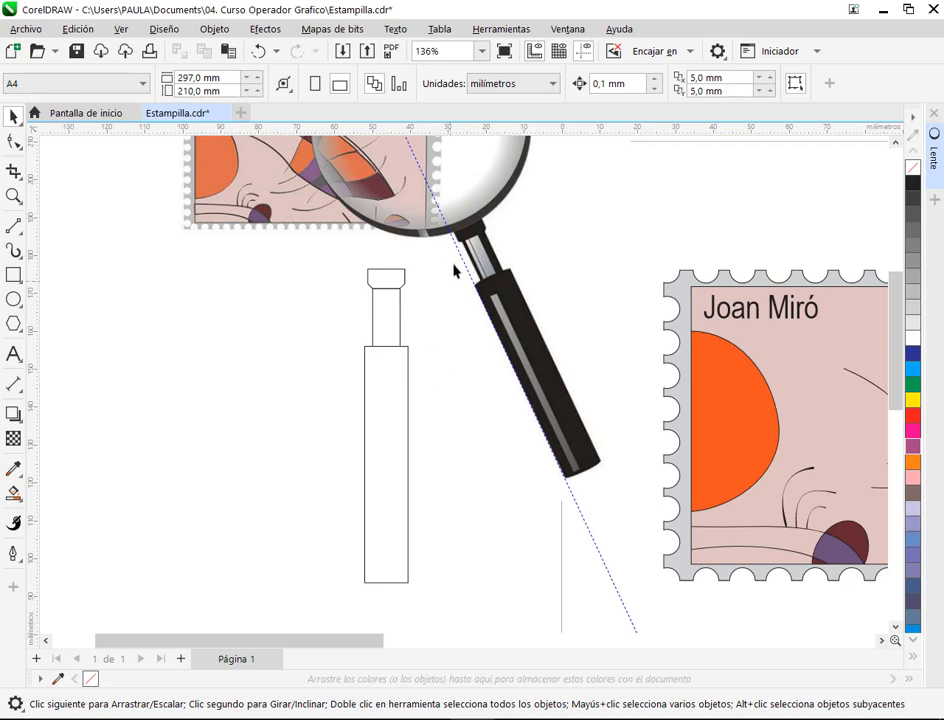
Draw a highlight rectangle about 3.8 mm wide and 15.2 mm high inside the stem, from the collar to the grip.
{"action": "scroll", "coordinate": [453, 268], "scroll_direction": "up", "scroll_amount": 4}
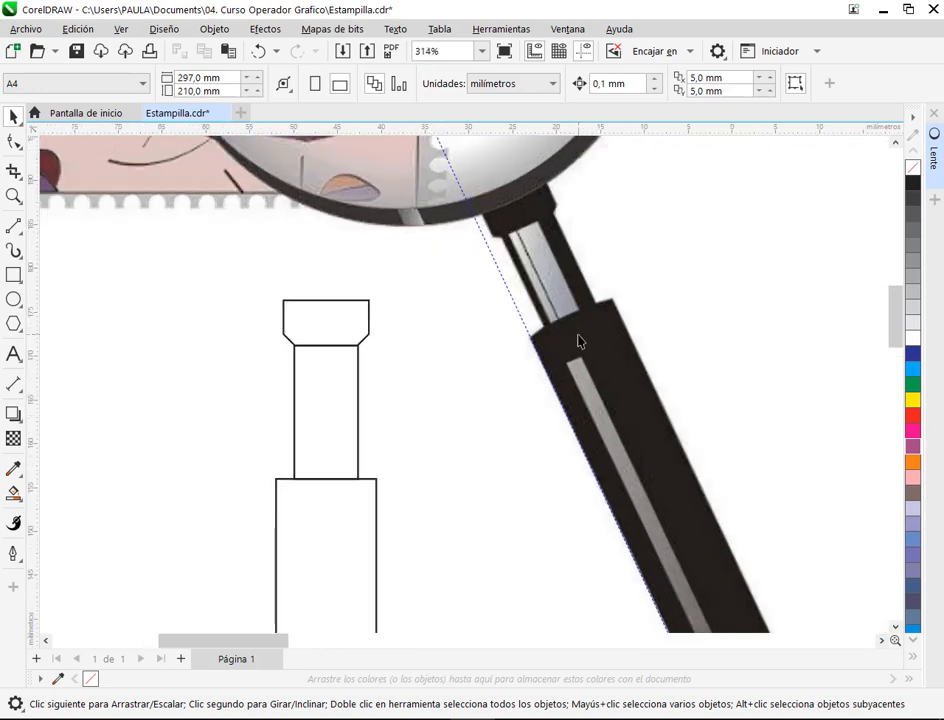
{"action": "left_click", "coordinate": [13, 275]}
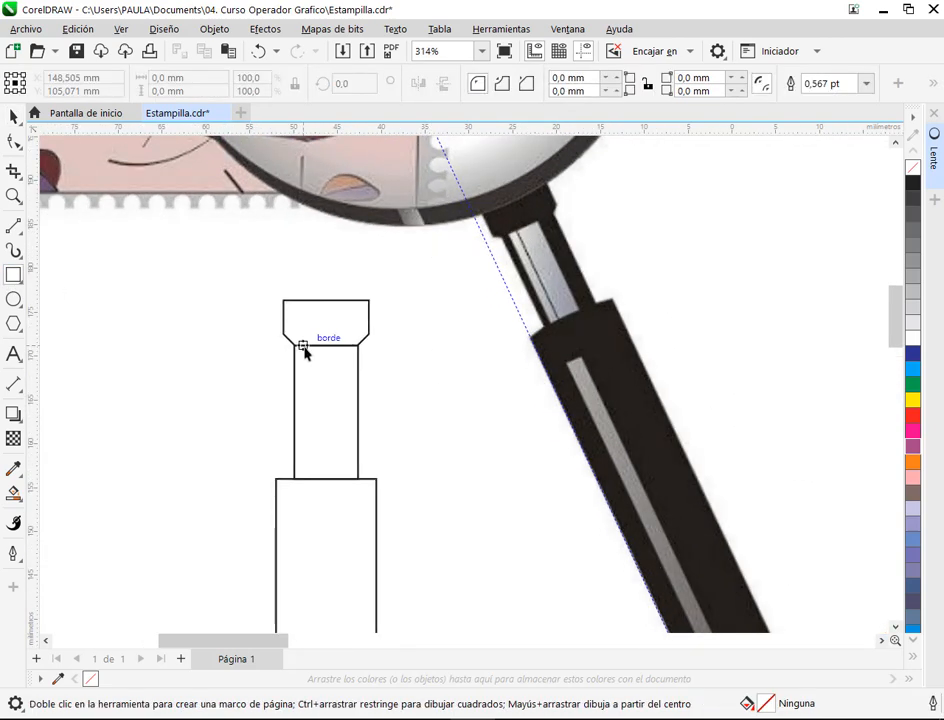
{"action": "left_click_drag", "start_coordinate": [305, 350], "coordinate": [338, 481]}
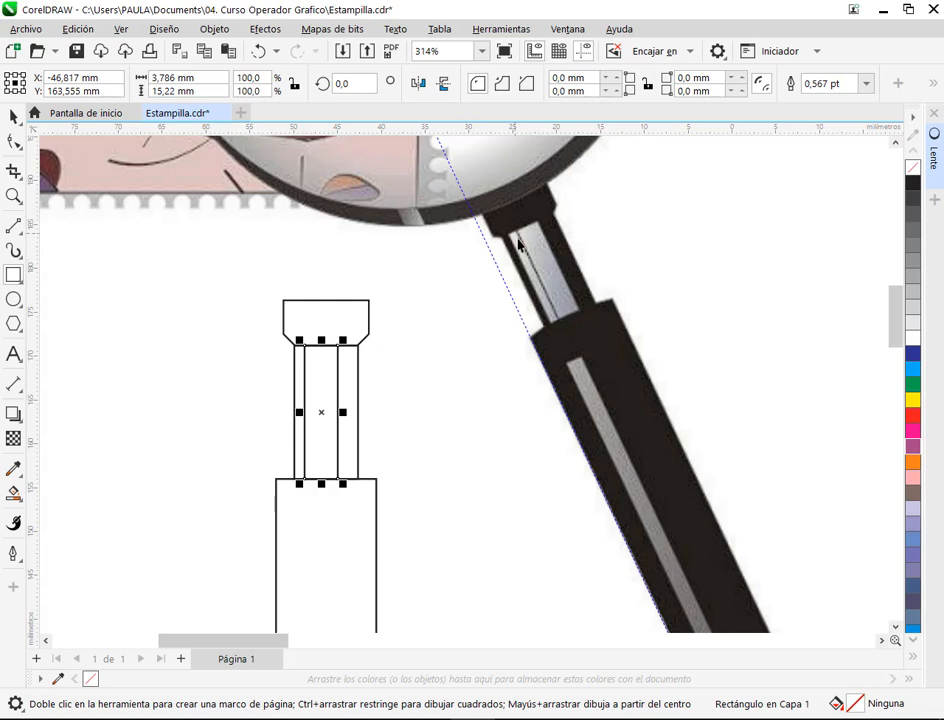
Draw a vertical straight line through the left part of the stem's highlight rectangle, spanning its full height.
{"action": "left_click", "coordinate": [14, 230]}
{"action": "left_click", "coordinate": [48, 246]}
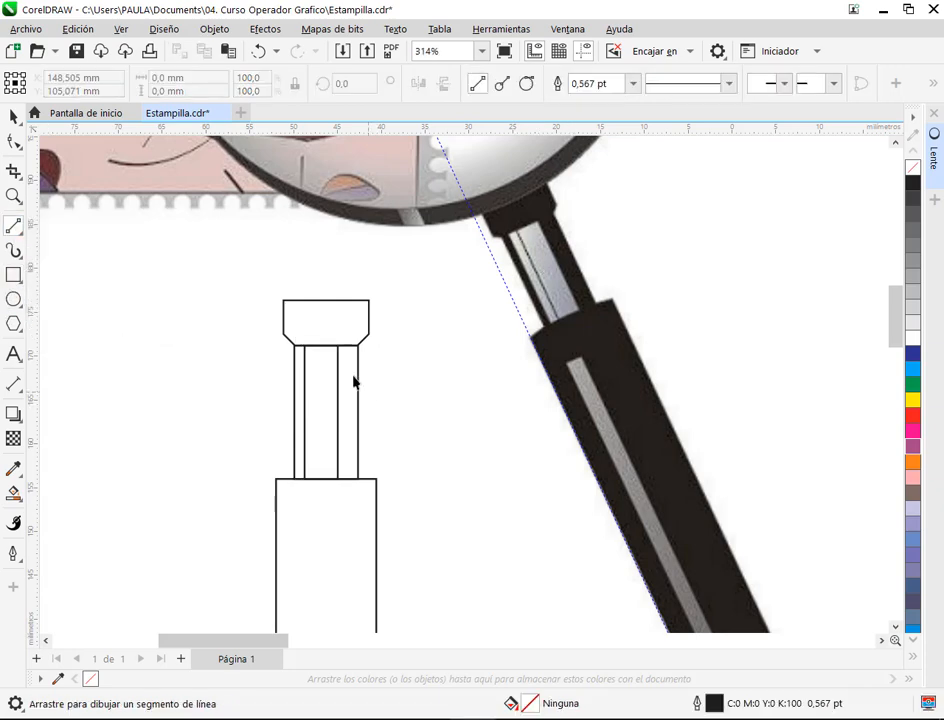
{"action": "left_click_drag", "start_coordinate": [314, 346], "coordinate": [314, 481]}
{"action": "left_click", "coordinate": [14, 117]}
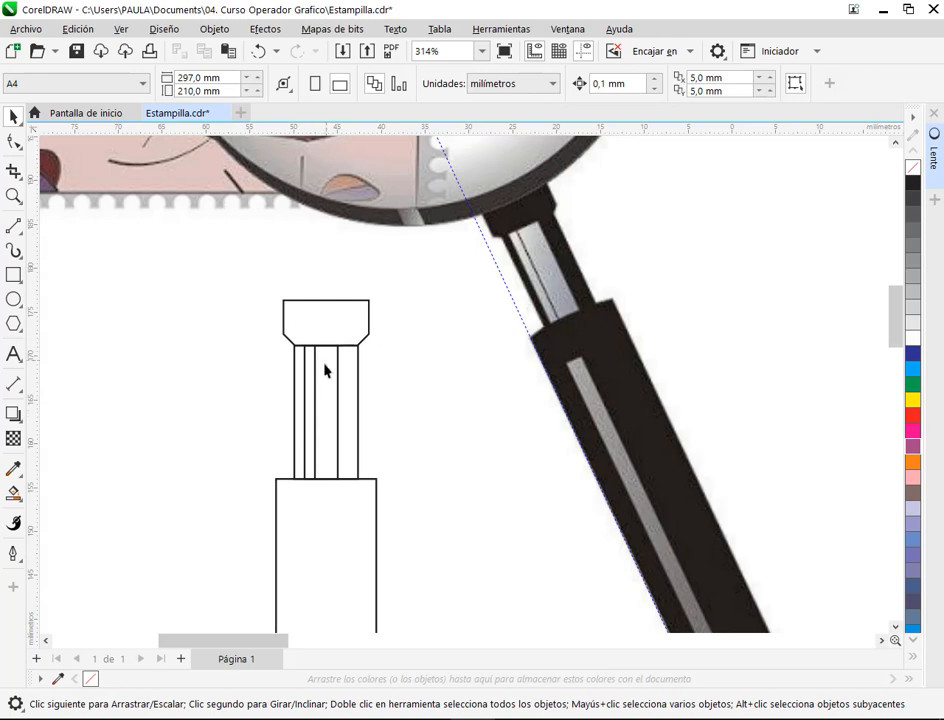
Draw a narrow tall highlight rectangle near the grip's left side, from below its upper edge down to its lower edge.
{"action": "scroll", "coordinate": [350, 510], "scroll_direction": "down", "scroll_amount": 2}
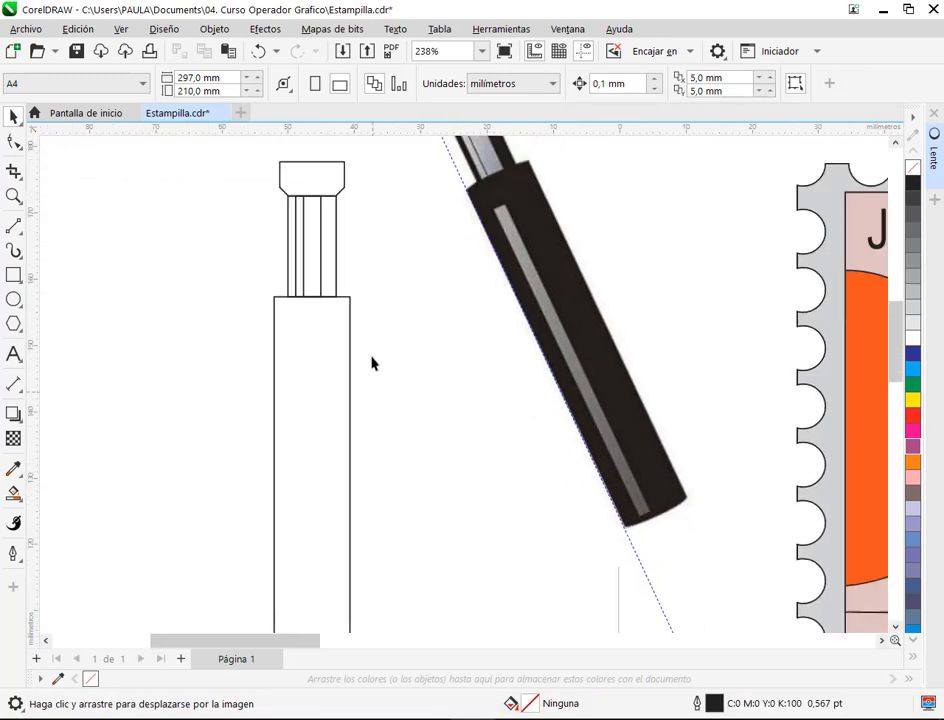
{"action": "scroll", "coordinate": [600, 440], "scroll_direction": "down", "scroll_amount": 1}
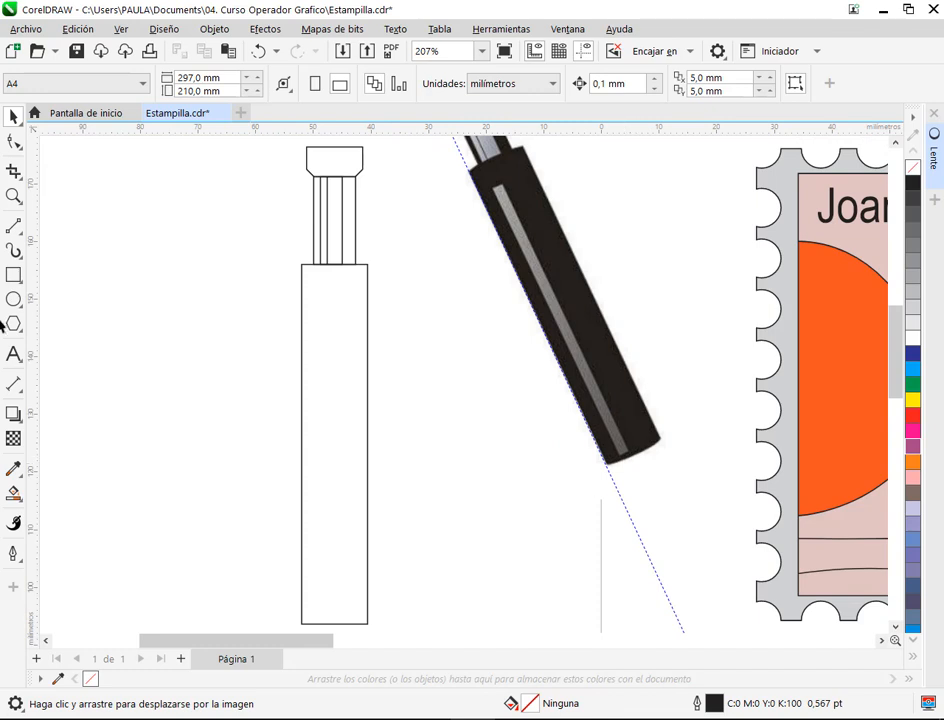
{"action": "left_click", "coordinate": [14, 275]}
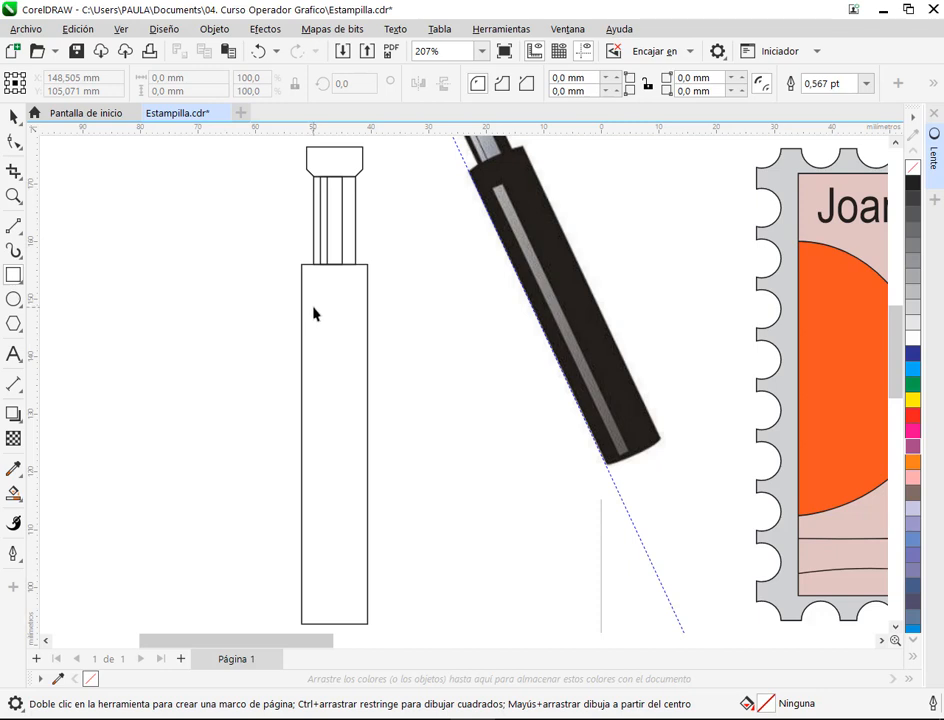
{"action": "left_click_drag", "start_coordinate": [313, 313], "coordinate": [327, 571]}
{"action": "key", "text": "Escape"}
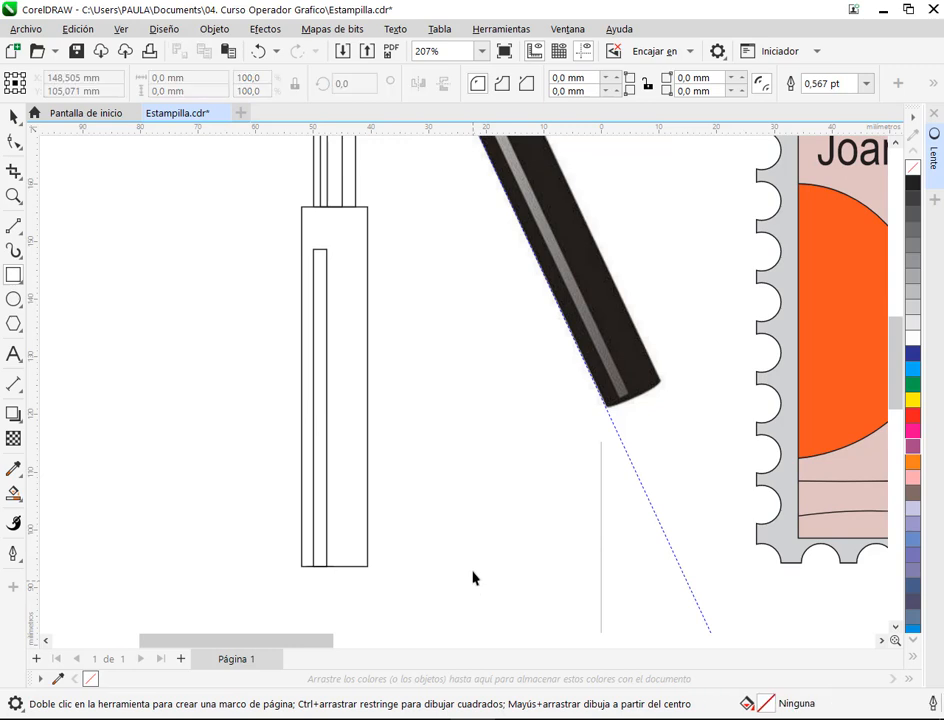
{"action": "key", "text": "space"}
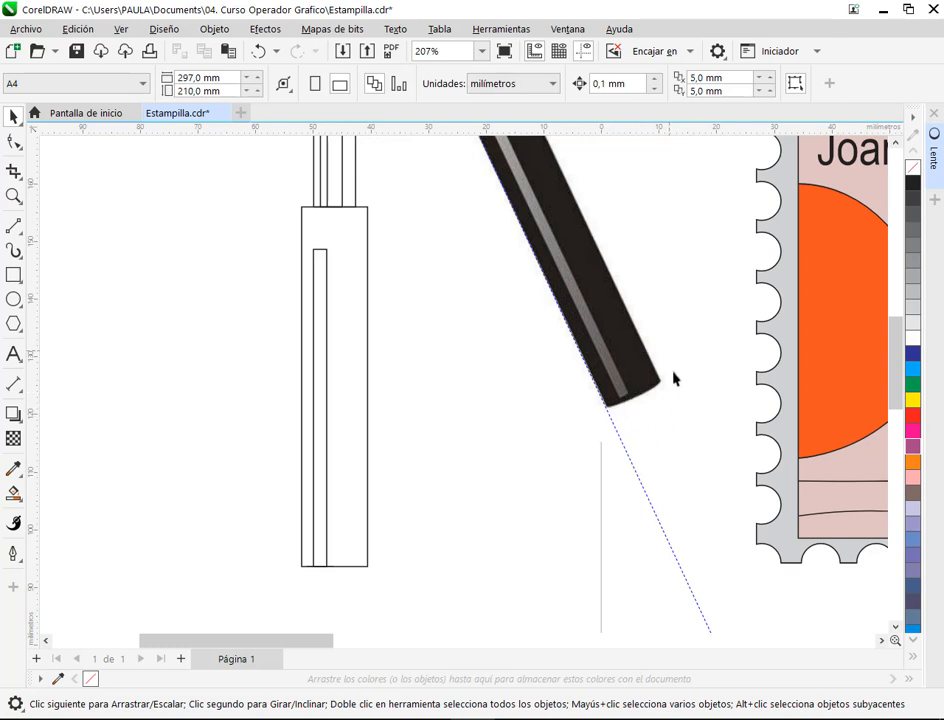
Convert the handle's grip rectangle to curves.
{"action": "left_click_drag", "start_coordinate": [673, 378], "coordinate": [712, 501]}
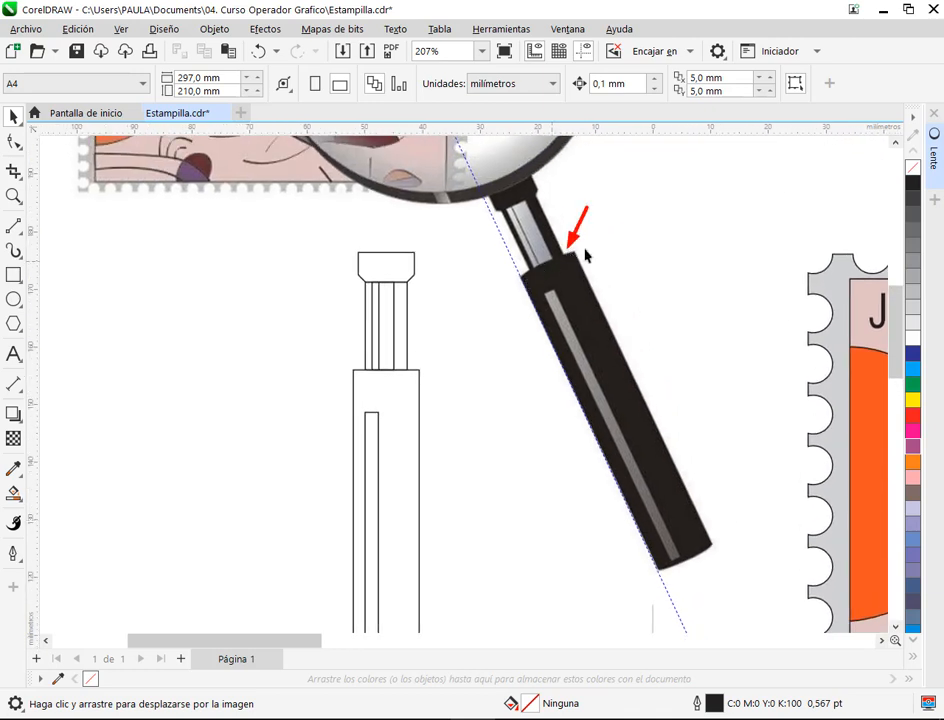
{"action": "left_click", "coordinate": [402, 396]}
{"action": "scroll", "coordinate": [394, 352], "scroll_direction": "up", "scroll_amount": 2}
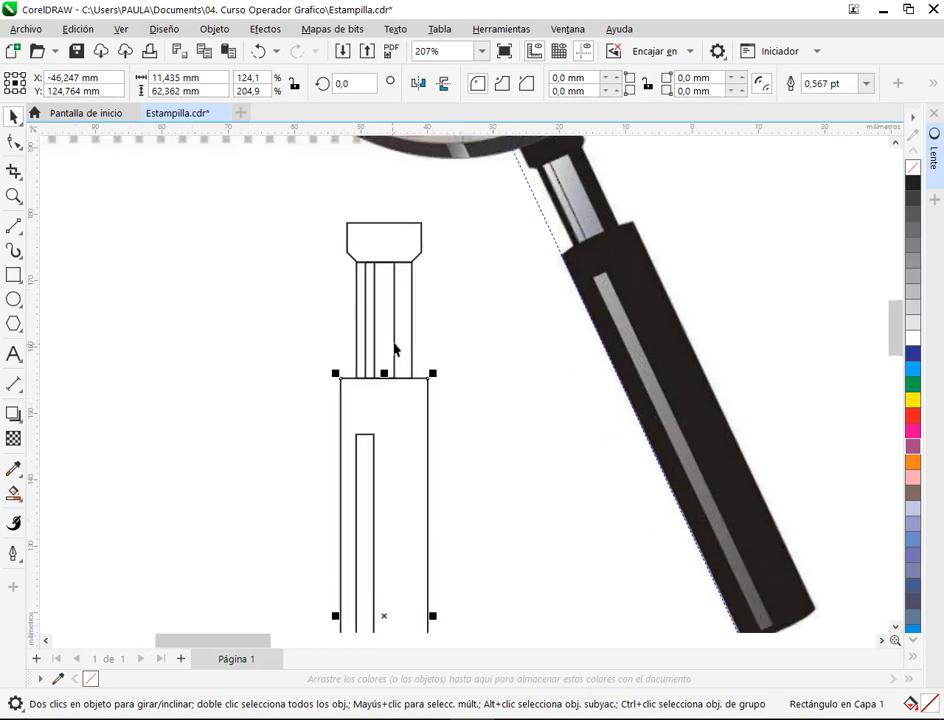
{"action": "scroll", "coordinate": [510, 470], "scroll_direction": "down", "scroll_amount": 2}
{"action": "left_click_drag", "start_coordinate": [529, 544], "coordinate": [402, 308]}
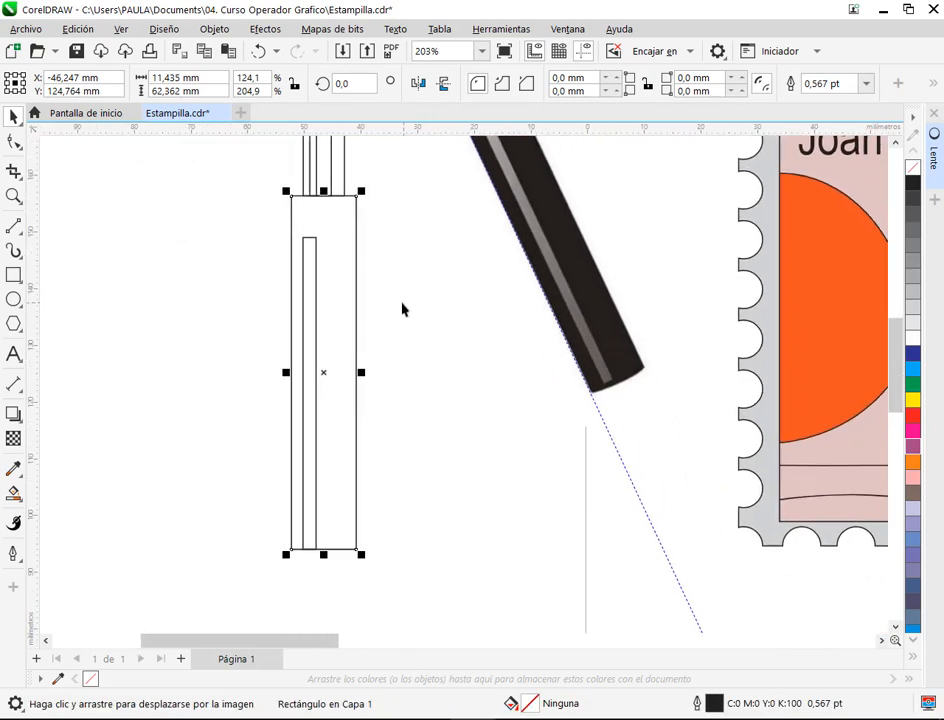
{"action": "right_click", "coordinate": [344, 238]}
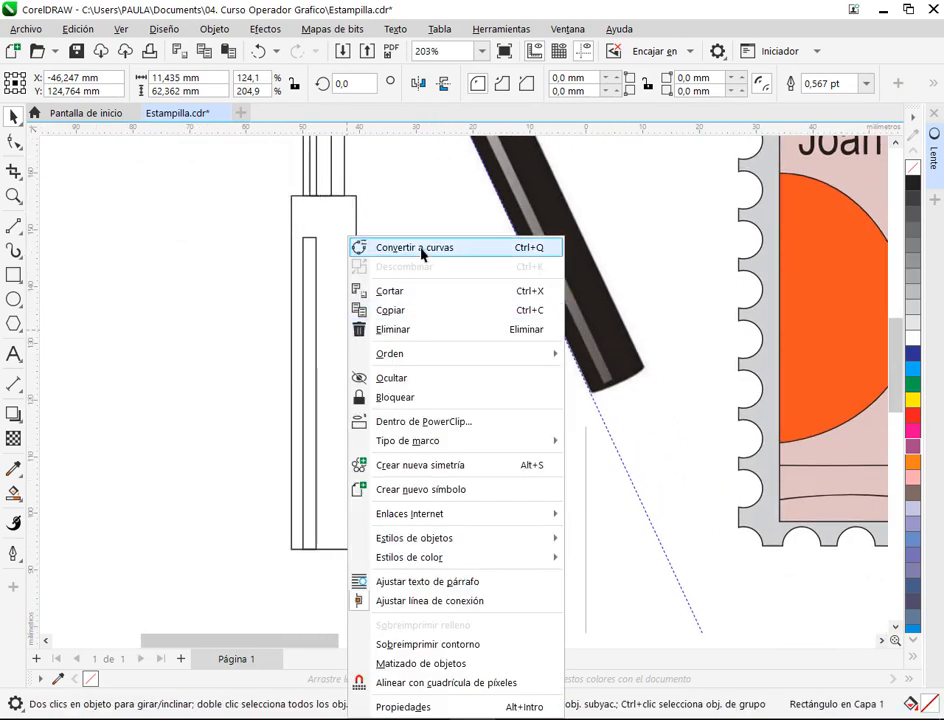
{"action": "left_click", "coordinate": [425, 249]}
Turn the grip's upper edge into a curve with the Shape tool and bow it slightly upward.
{"action": "left_click", "coordinate": [14, 142]}
{"action": "scroll", "coordinate": [350, 210], "scroll_direction": "up", "scroll_amount": 4}
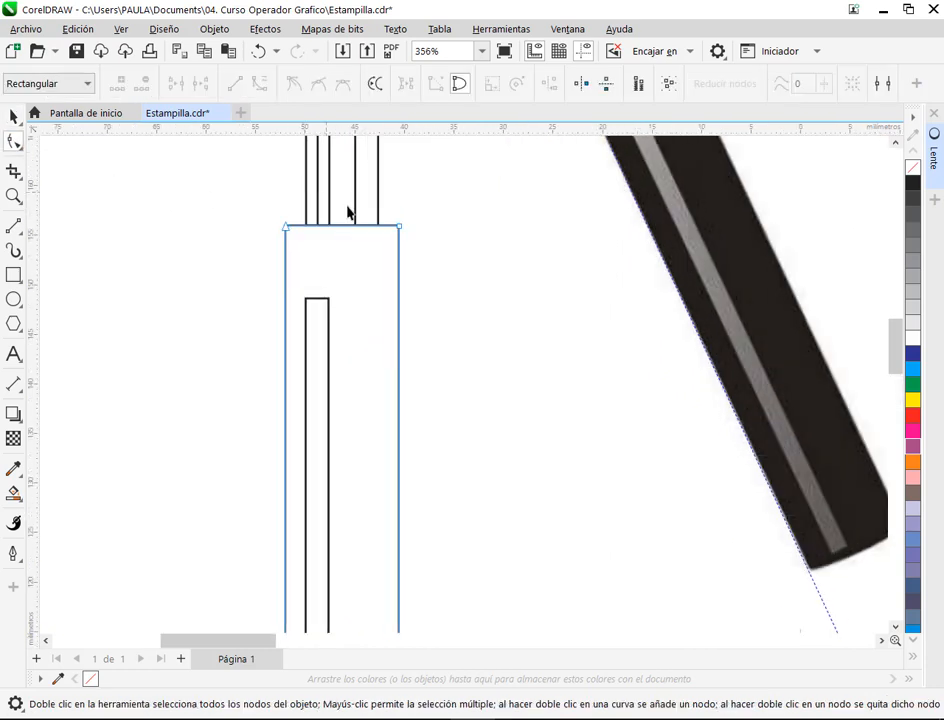
{"action": "right_click", "coordinate": [338, 252]}
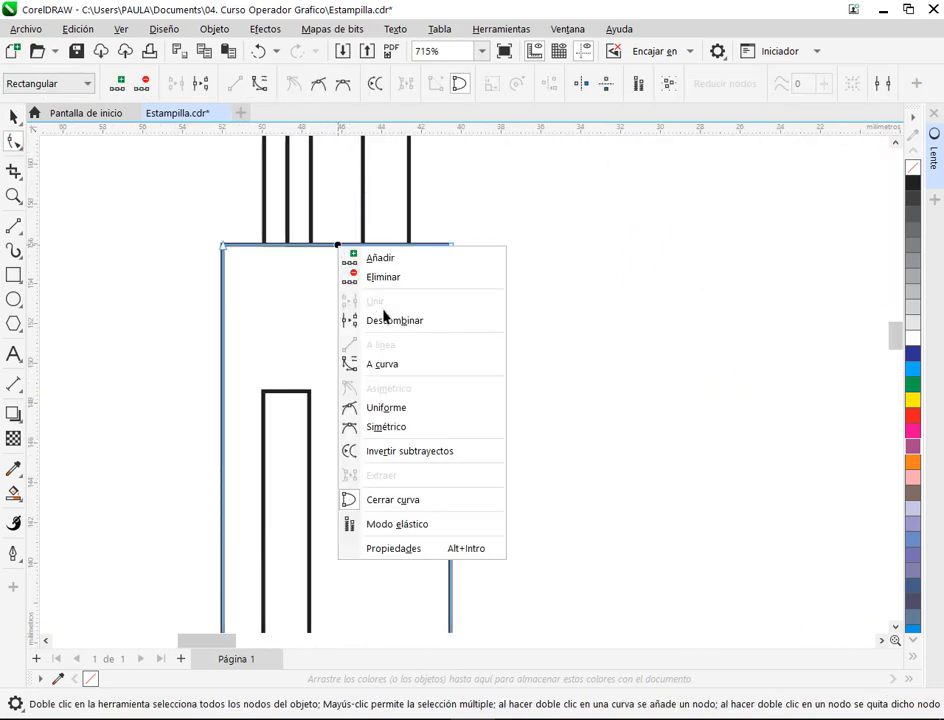
{"action": "left_click", "coordinate": [386, 364]}
{"action": "left_click_drag", "start_coordinate": [338, 250], "coordinate": [337, 241]}
{"action": "scroll", "coordinate": [339, 256], "scroll_direction": "down", "scroll_amount": 1}
Turn the grip's lower edge into a curve and bow it slightly downward to round the handle's end.
{"action": "scroll", "coordinate": [339, 256], "scroll_direction": "down", "scroll_amount": 2}
{"action": "left_click_drag", "start_coordinate": [340, 336], "coordinate": [374, 92]}
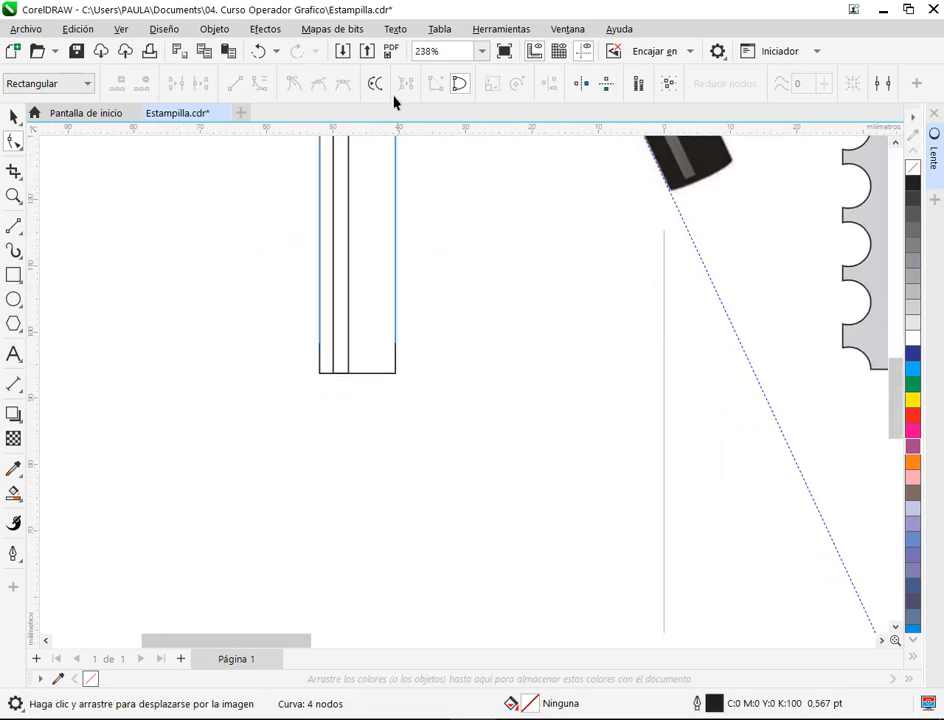
{"action": "scroll", "coordinate": [336, 346], "scroll_direction": "up", "scroll_amount": 4}
{"action": "right_click", "coordinate": [356, 371]}
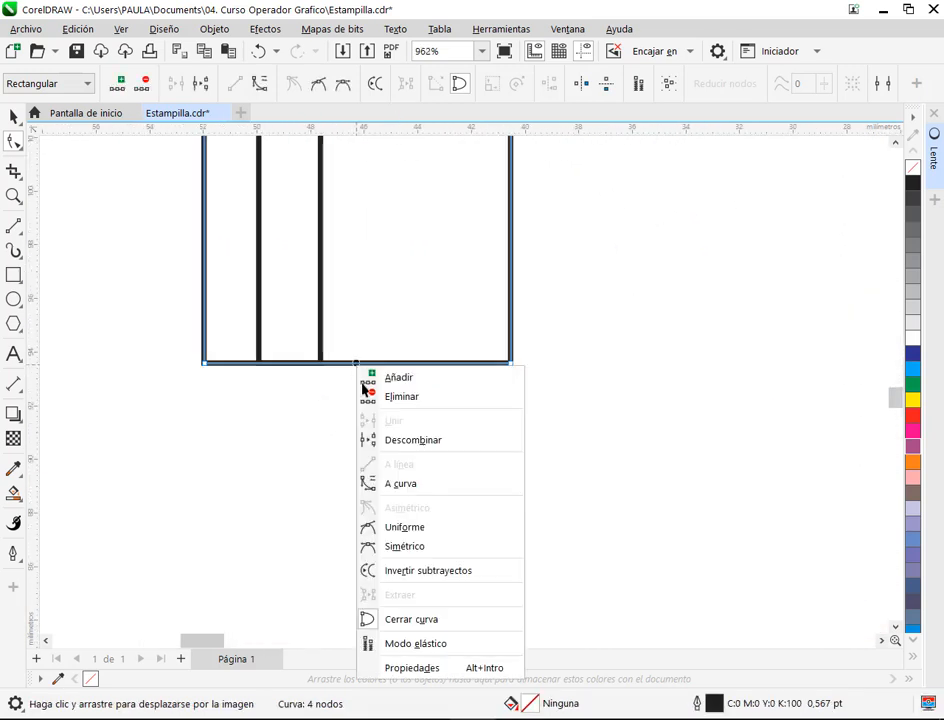
{"action": "left_click", "coordinate": [400, 483]}
{"action": "left_click", "coordinate": [353, 364]}
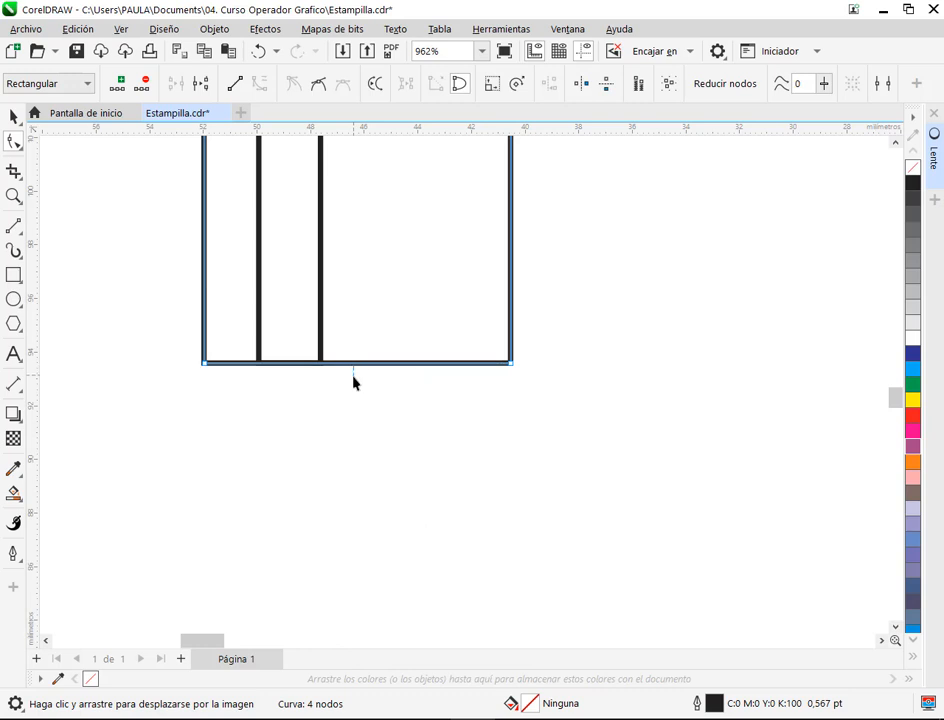
{"action": "left_click", "coordinate": [355, 375]}
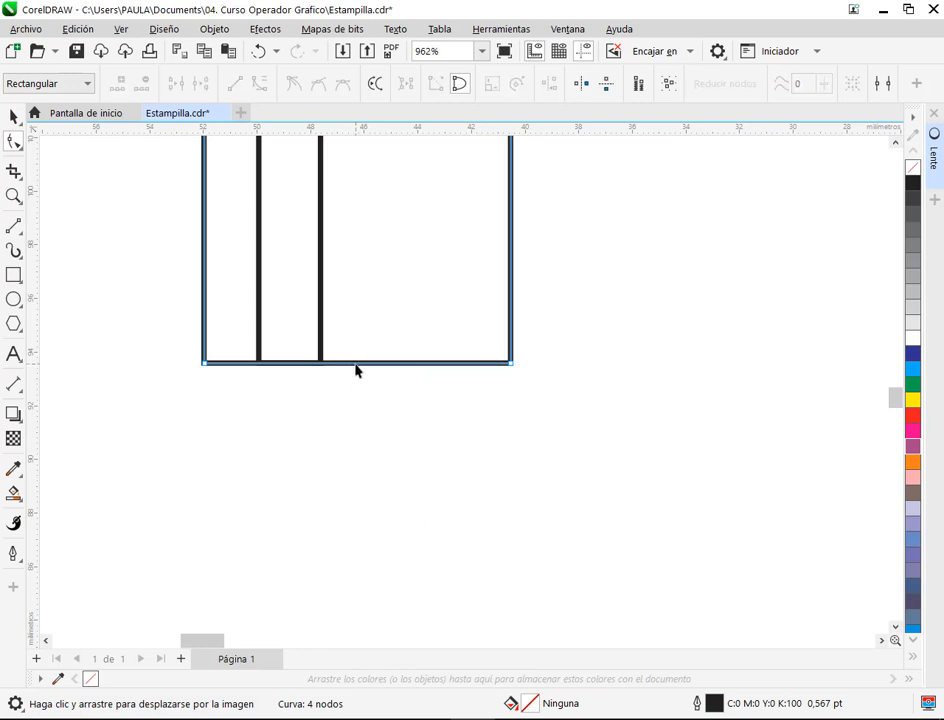
{"action": "left_click_drag", "start_coordinate": [355, 371], "coordinate": [358, 389]}
Shorten the grip's highlight rectangle to about 54.7 mm high by raising its lower edge slightly.
{"action": "left_click", "coordinate": [13, 117]}
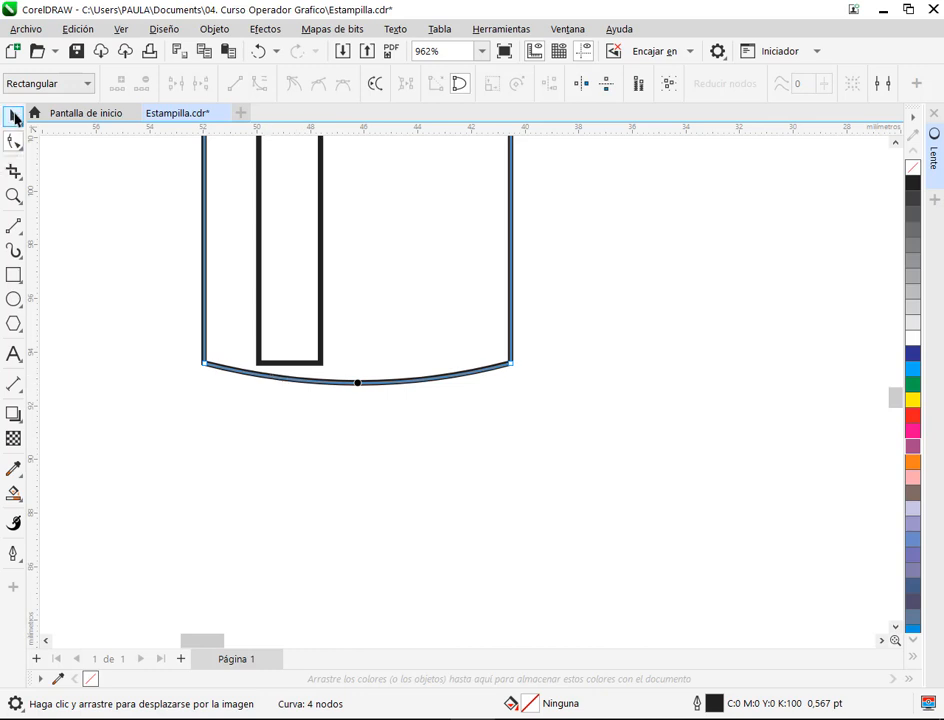
{"action": "left_click", "coordinate": [290, 376]}
{"action": "left_click_drag", "start_coordinate": [290, 373], "coordinate": [293, 357]}
{"action": "left_click", "coordinate": [358, 367]}
{"action": "scroll", "coordinate": [358, 367], "scroll_direction": "down", "scroll_amount": 6}
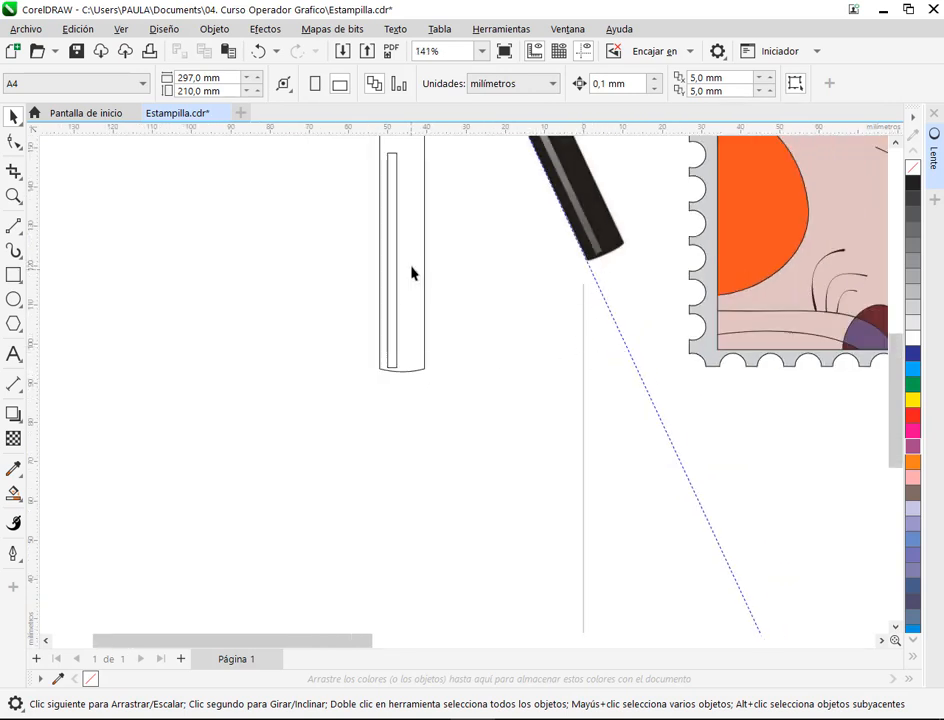
Save the document with the grip's highlight rectangle selected.
{"action": "left_click_drag", "start_coordinate": [412, 272], "coordinate": [318, 290]}
{"action": "scroll", "coordinate": [402, 244], "scroll_direction": "up", "scroll_amount": 3}
{"action": "left_click", "coordinate": [293, 341]}
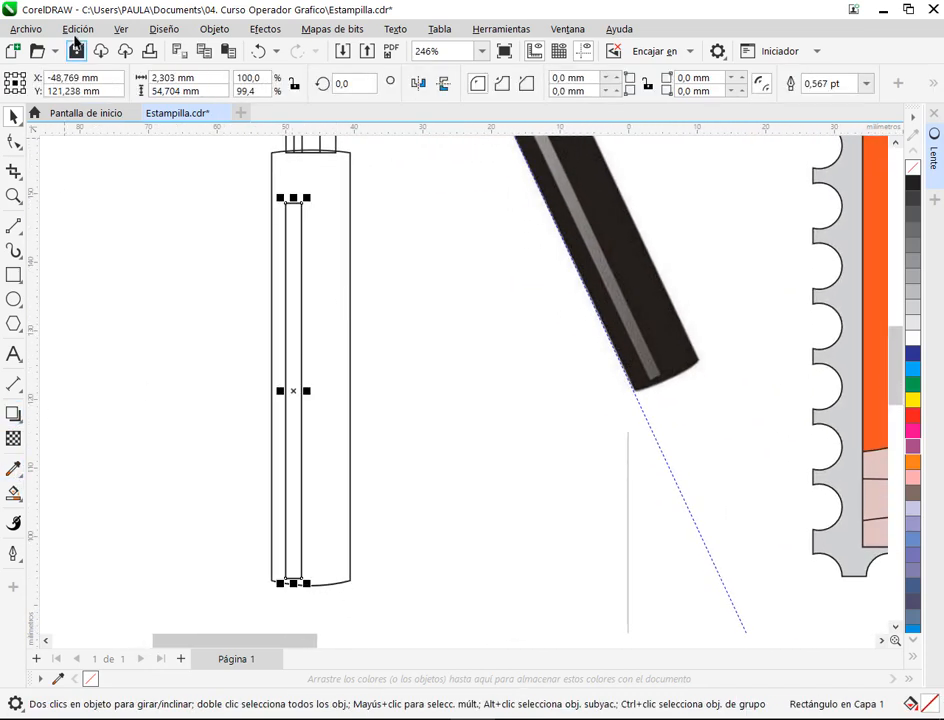
{"action": "left_click", "coordinate": [76, 51]}
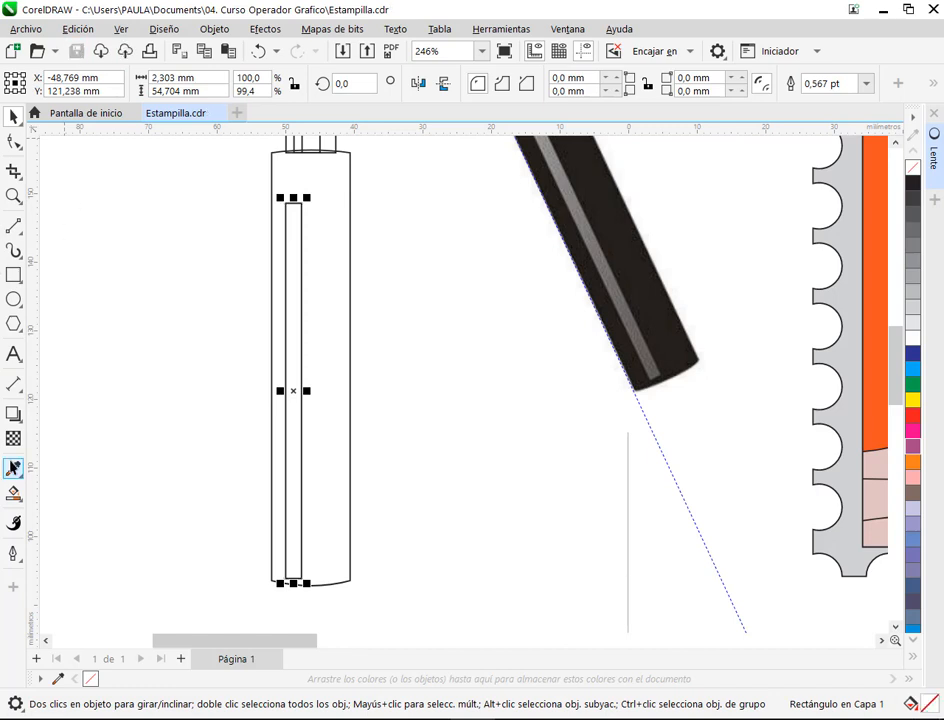
Apply a linear gradient to the grip's highlight with Interactive Fill, running upward from black at its lower end to white.
{"action": "left_click", "coordinate": [12, 494]}
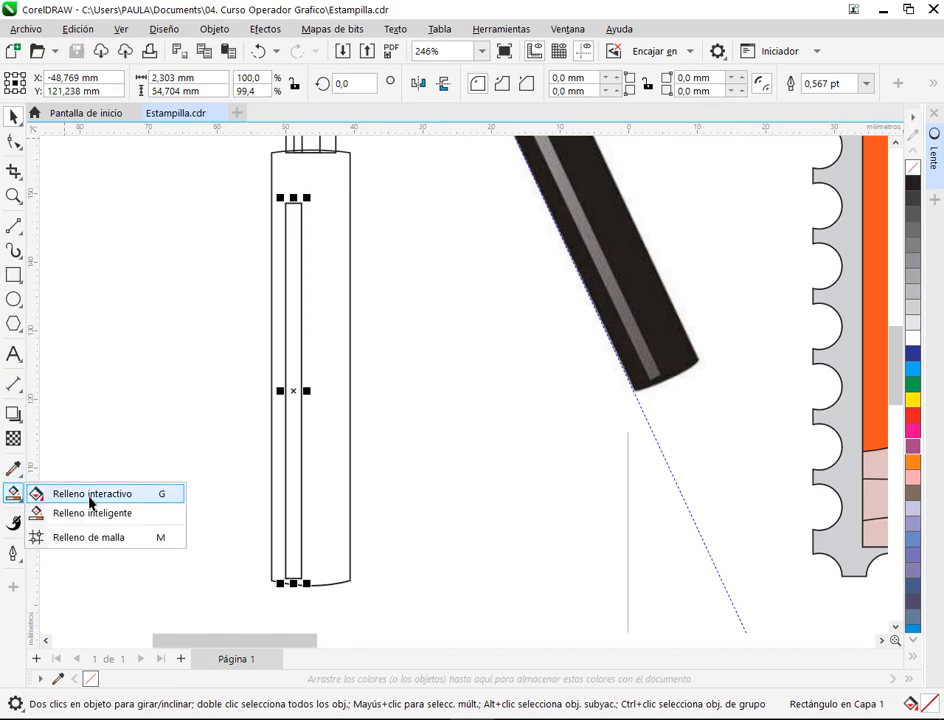
{"action": "left_click", "coordinate": [40, 492]}
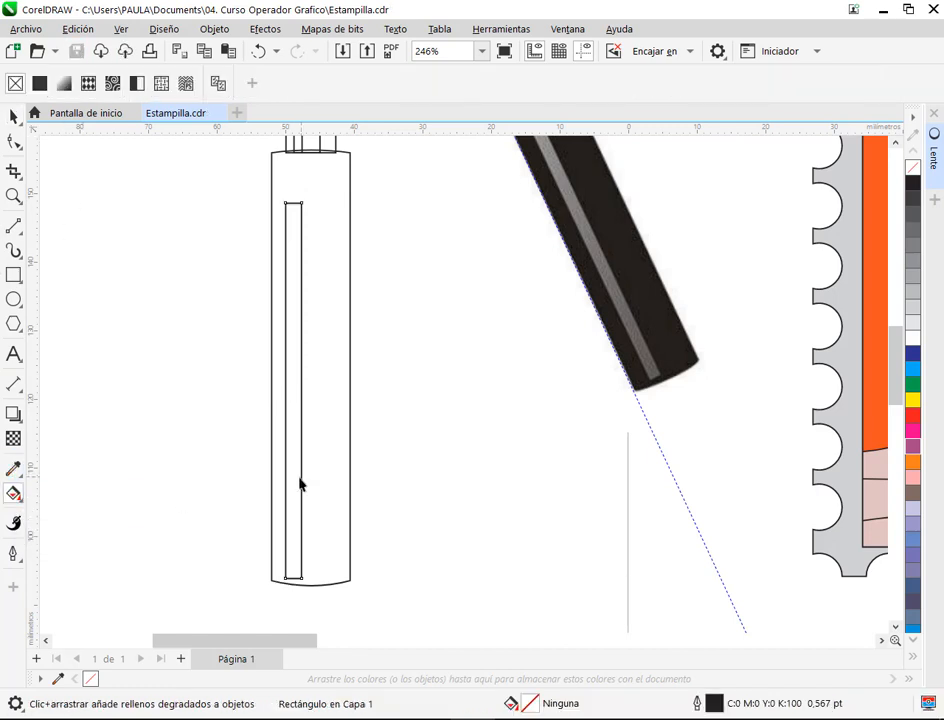
{"action": "left_click", "coordinate": [64, 83]}
{"action": "scroll", "coordinate": [325, 361], "scroll_direction": "down", "scroll_amount": 1}
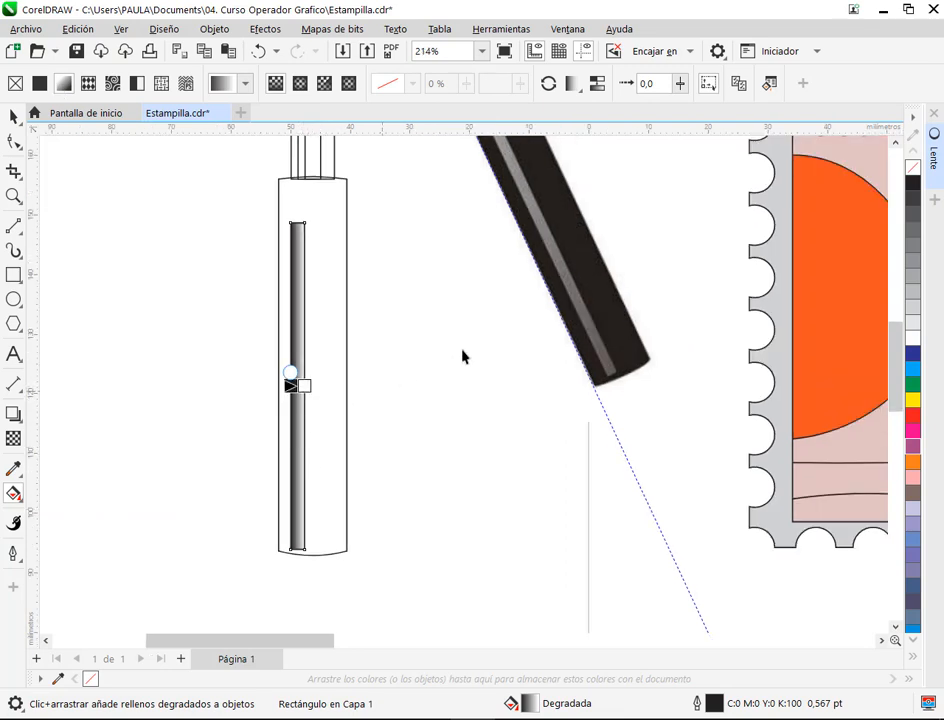
{"action": "scroll", "coordinate": [261, 421], "scroll_direction": "up", "scroll_amount": 3}
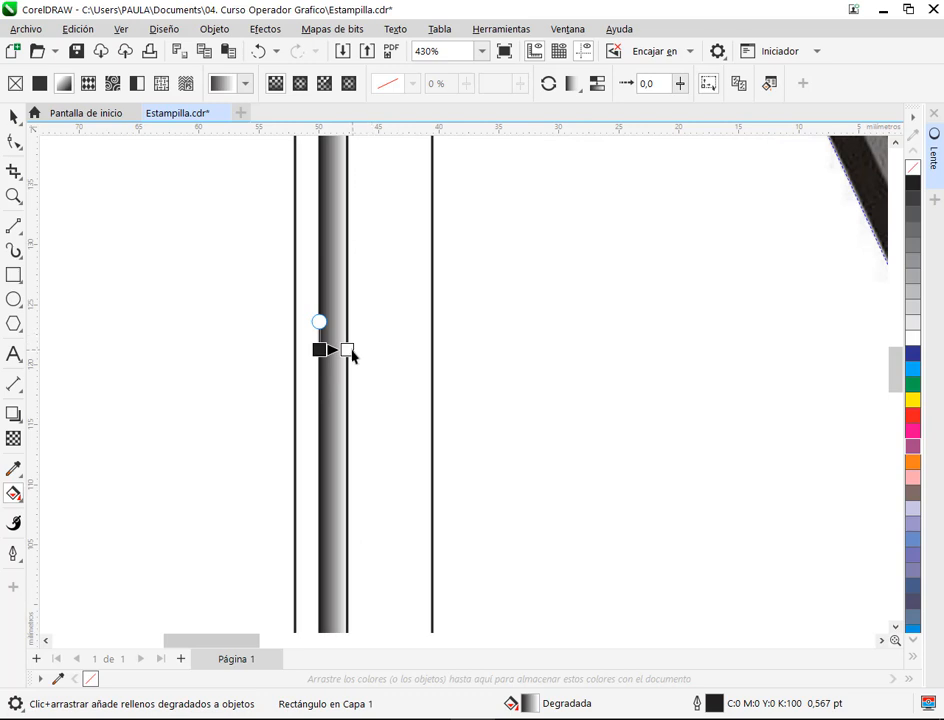
{"action": "left_click_drag", "start_coordinate": [348, 350], "coordinate": [308, 162]}
{"action": "scroll", "coordinate": [350, 453], "scroll_direction": "down", "scroll_amount": 2}
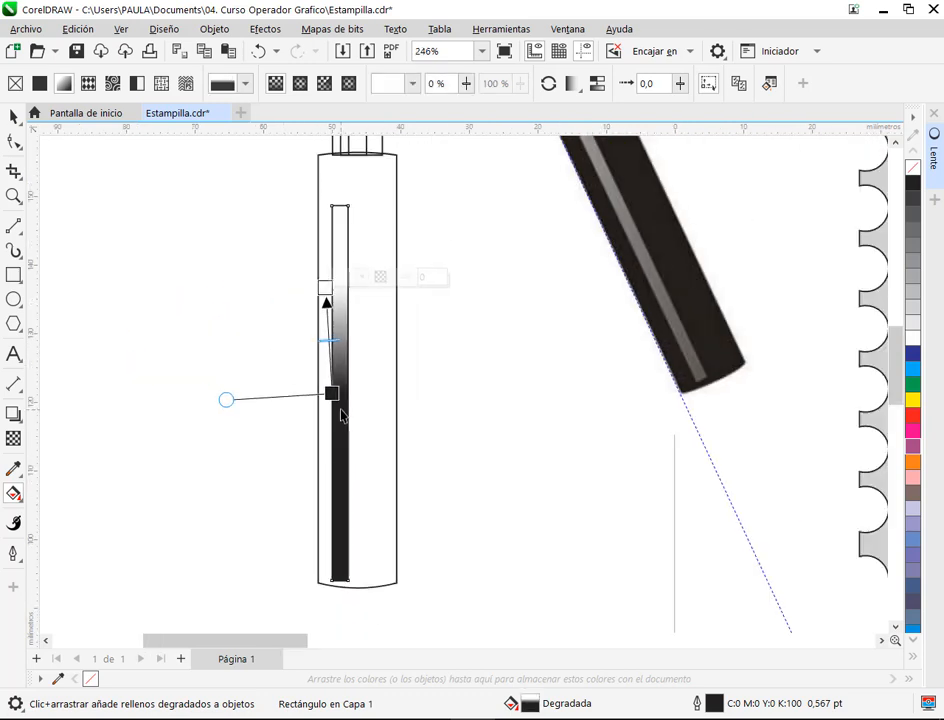
{"action": "left_click_drag", "start_coordinate": [333, 393], "coordinate": [347, 580]}
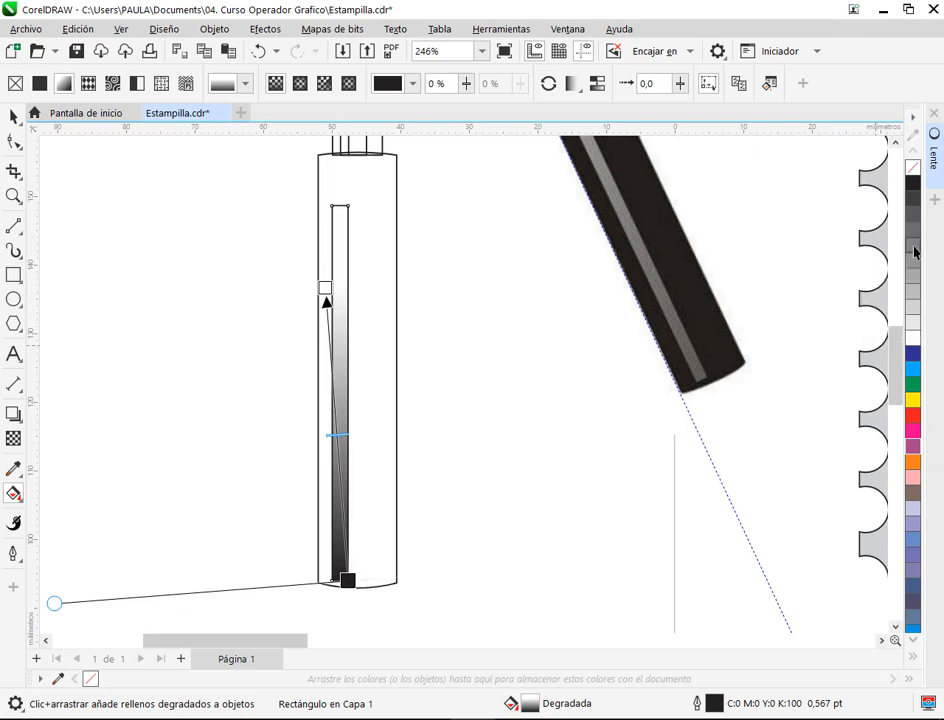
Extend the gradient to the highlight's upper corner and colour its upper end light grey and its lower end dark grey.
{"action": "left_click_drag", "start_coordinate": [914, 250], "coordinate": [334, 213]}
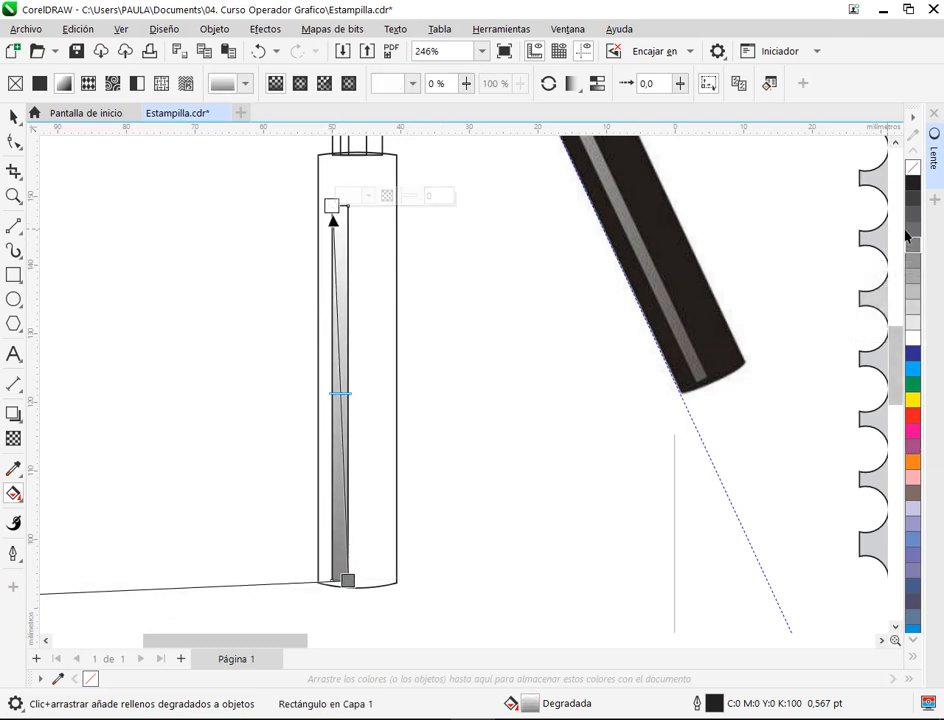
{"action": "left_click_drag", "start_coordinate": [912, 247], "coordinate": [331, 205]}
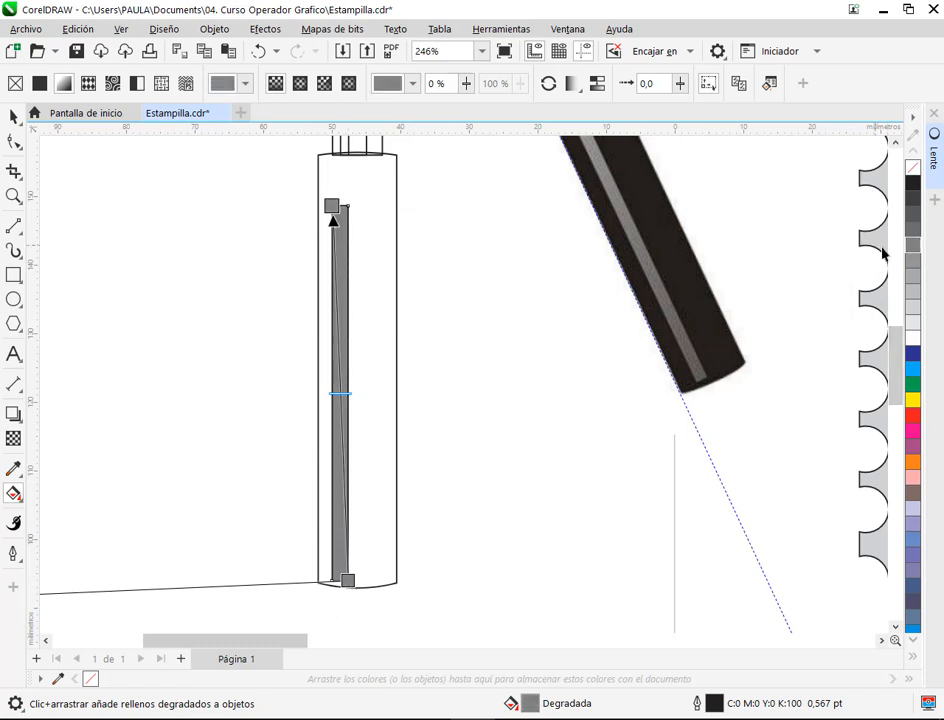
{"action": "left_click", "coordinate": [914, 291]}
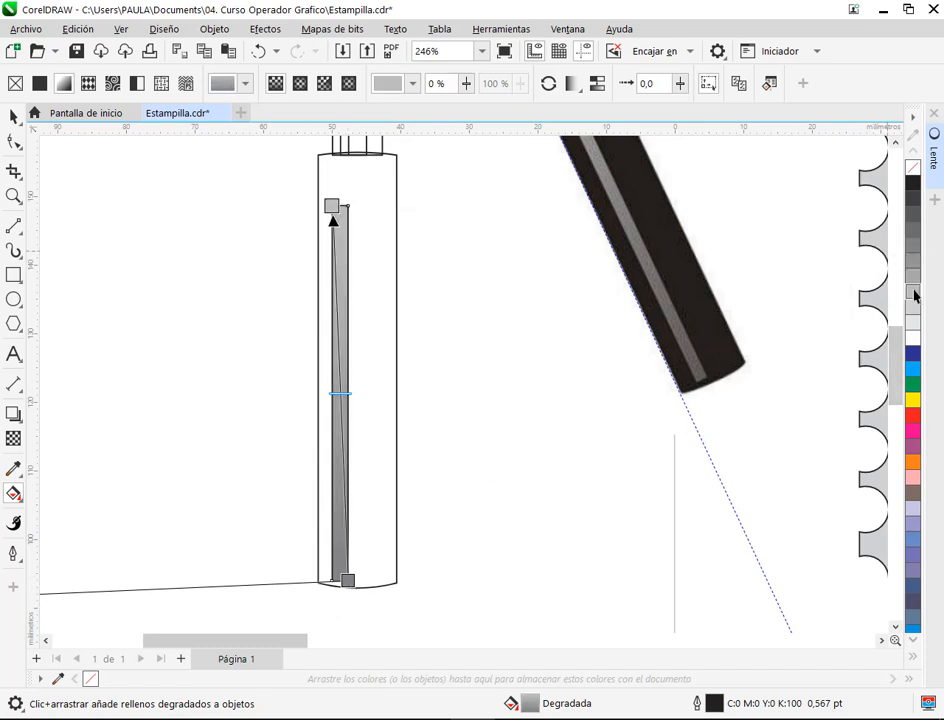
{"action": "left_click", "coordinate": [348, 582]}
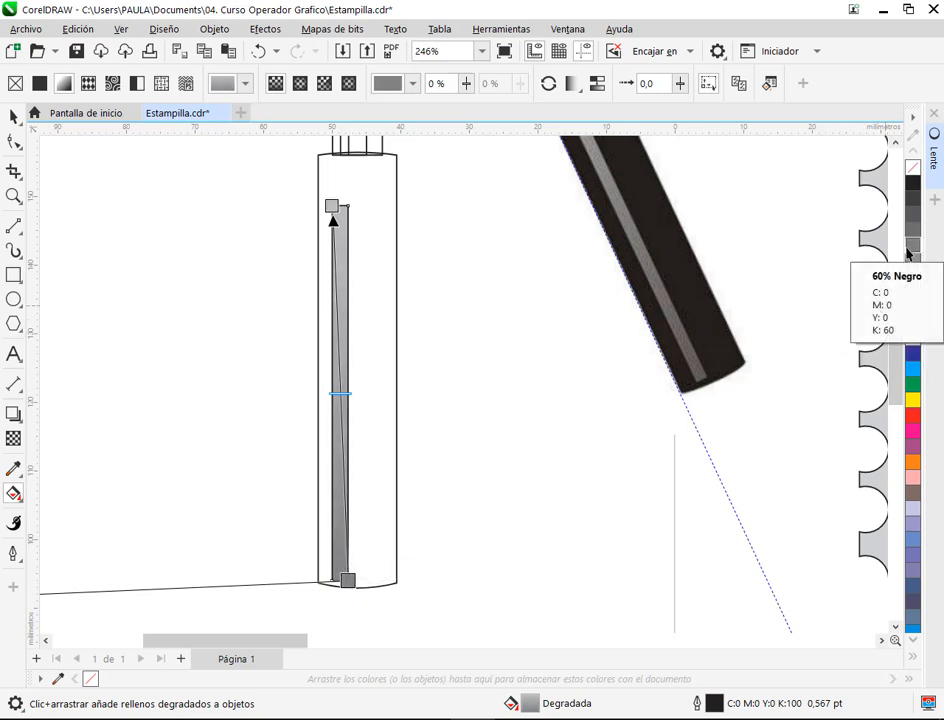
{"action": "left_click", "coordinate": [912, 236]}
Fill the handle's grip with black.
{"action": "left_click", "coordinate": [14, 116]}
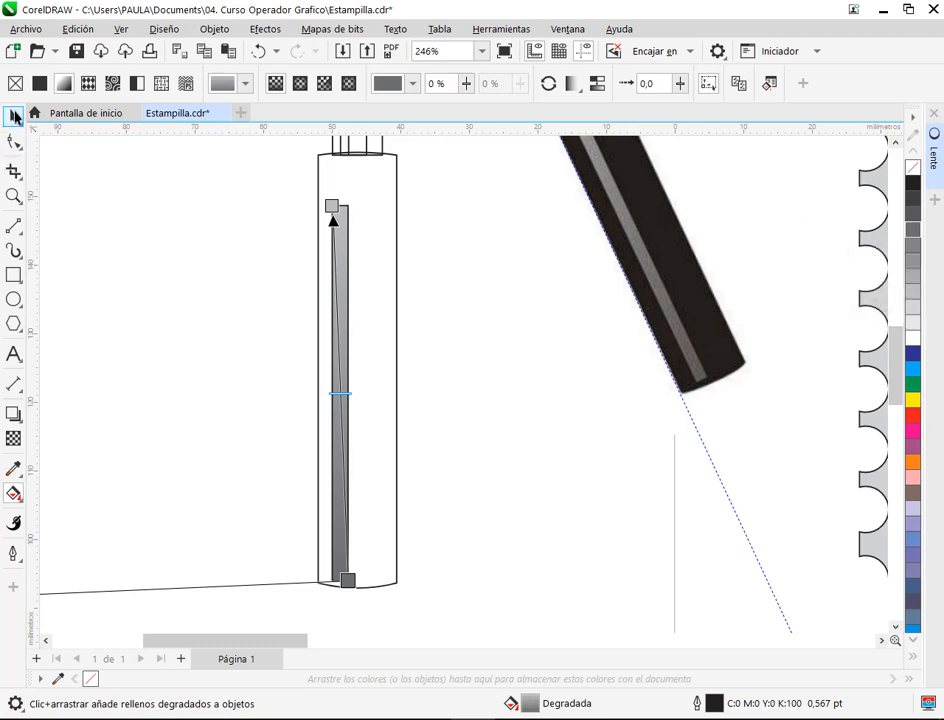
{"action": "left_click", "coordinate": [375, 206]}
{"action": "left_click", "coordinate": [913, 181]}
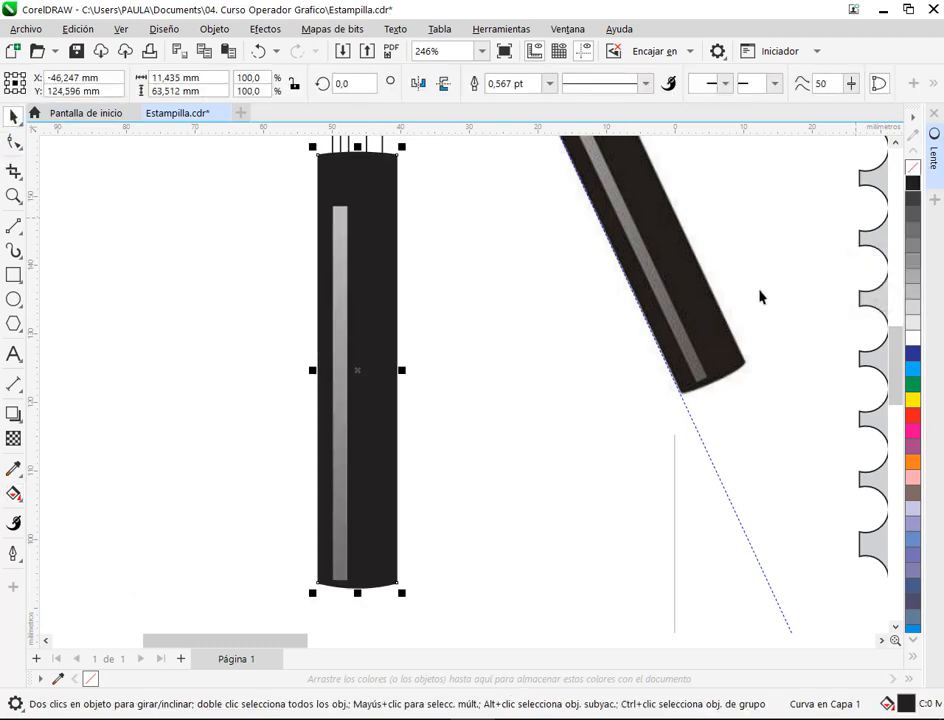
{"action": "left_click", "coordinate": [571, 443]}
Darken both ends of the grip highlight's gradient, using a medium grey above and a darker grey below.
{"action": "left_click", "coordinate": [336, 353]}
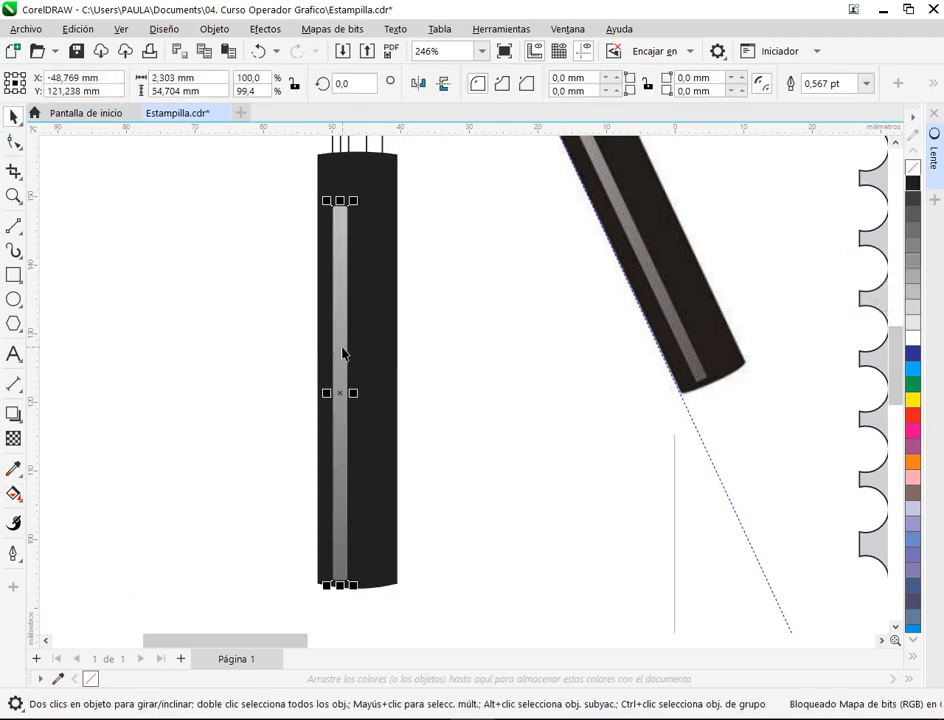
{"action": "left_click", "coordinate": [14, 493]}
{"action": "scroll", "coordinate": [210, 433], "scroll_direction": "down", "scroll_amount": 1}
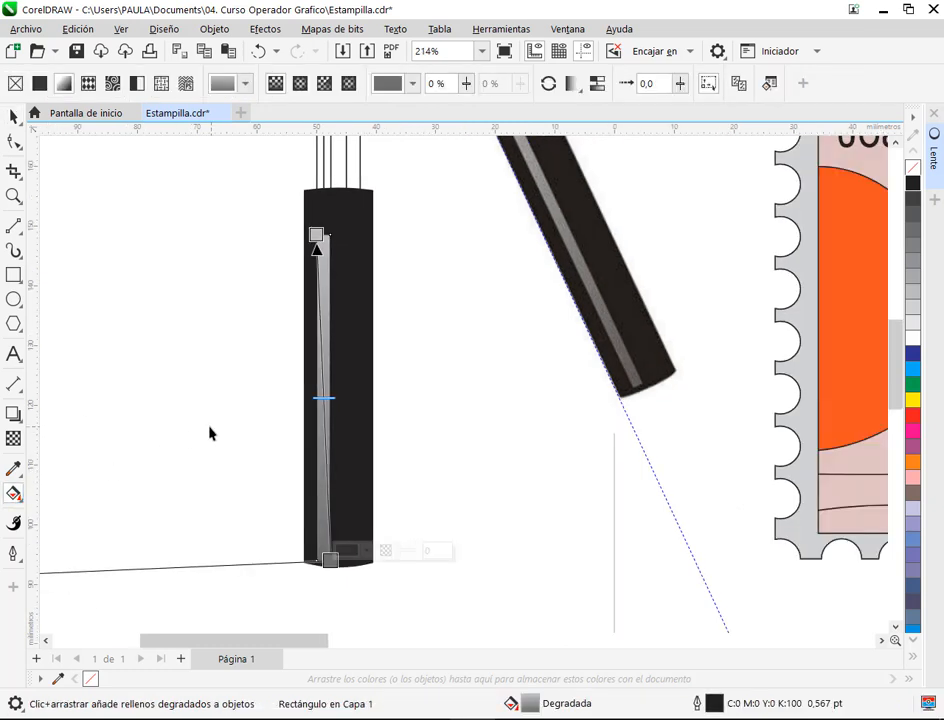
{"action": "scroll", "coordinate": [220, 430], "scroll_direction": "down", "scroll_amount": 1}
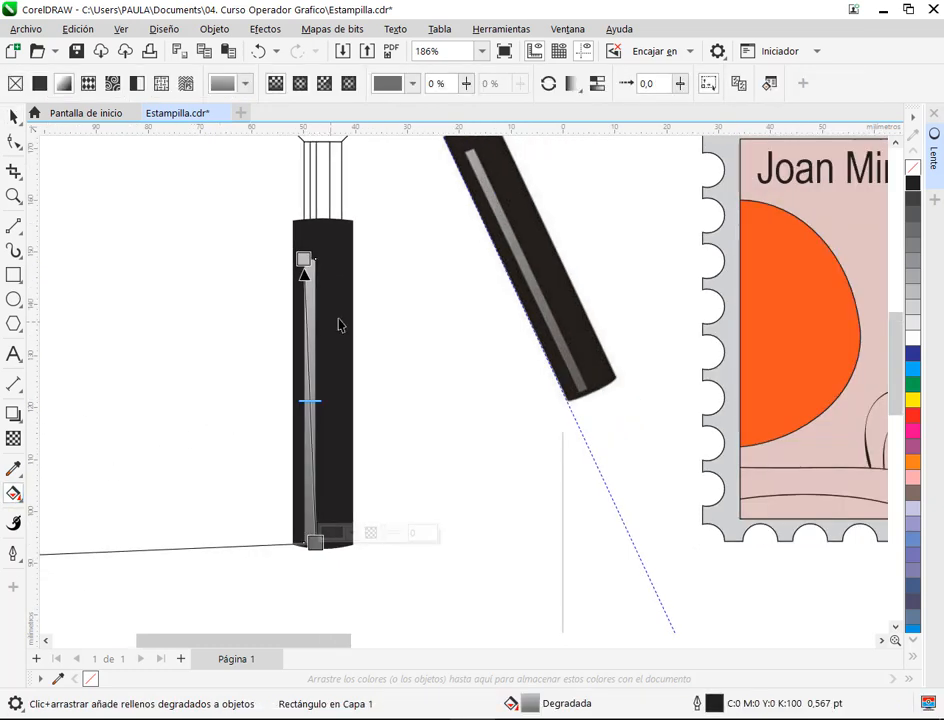
{"action": "left_click", "coordinate": [304, 260]}
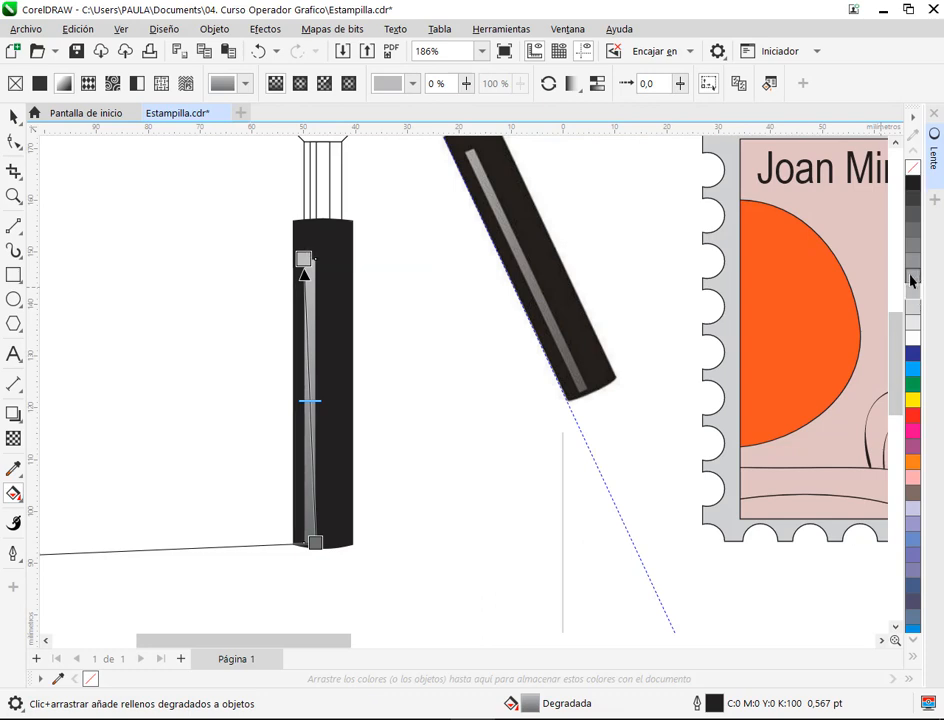
{"action": "left_click", "coordinate": [313, 546]}
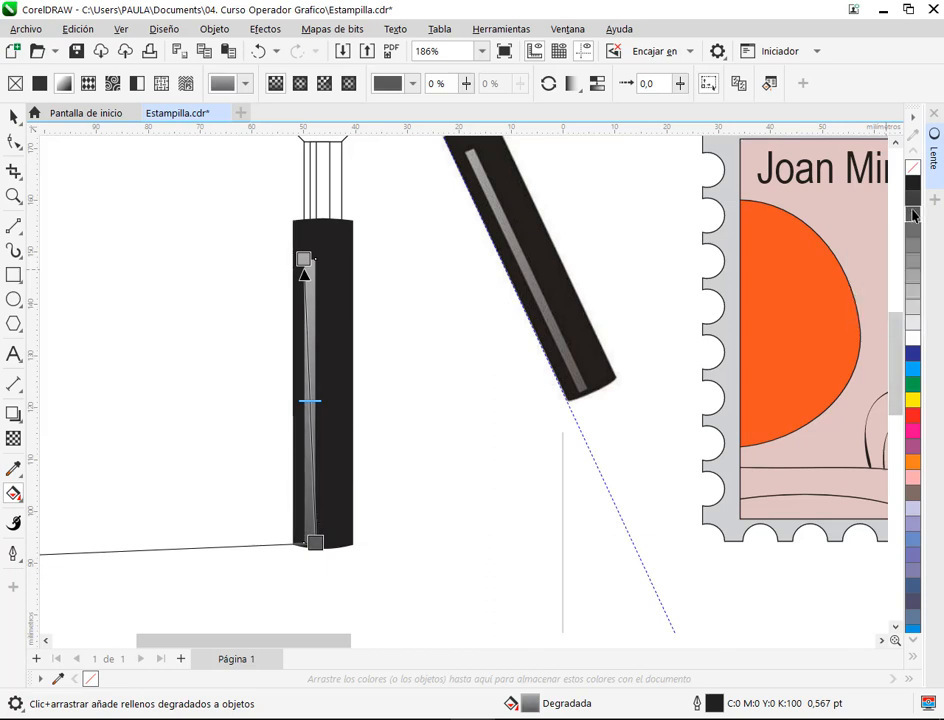
{"action": "left_click", "coordinate": [533, 486]}
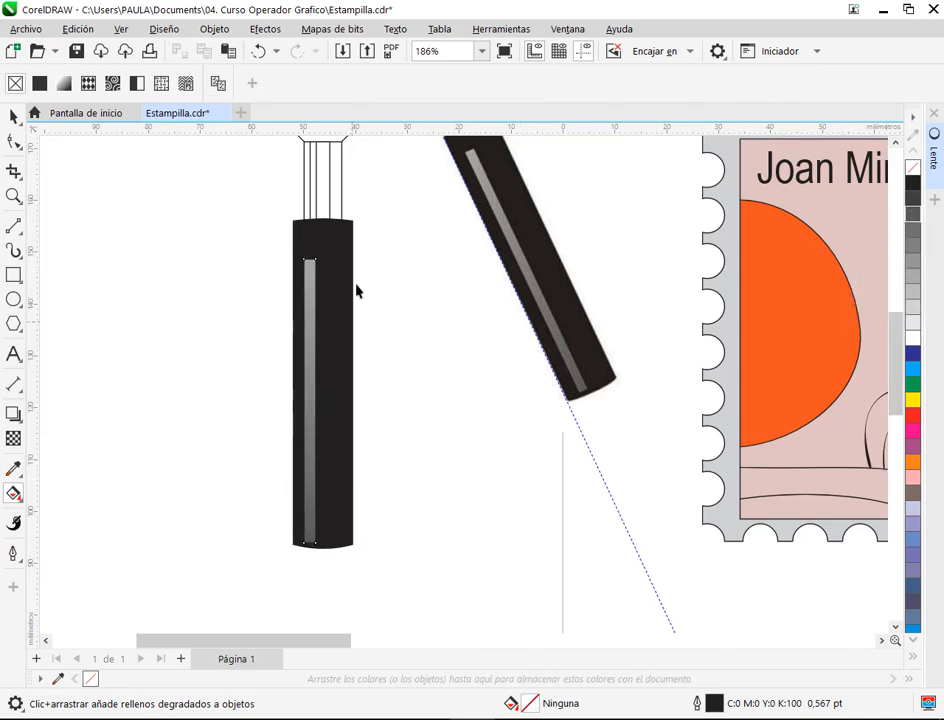
Apply a linear gradient to the stem's wide highlight, running upward from 40% black at its lower end to white.
{"action": "scroll", "coordinate": [375, 353], "scroll_direction": "up", "scroll_amount": 5}
{"action": "scroll", "coordinate": [343, 368], "scroll_direction": "up", "scroll_amount": 2}
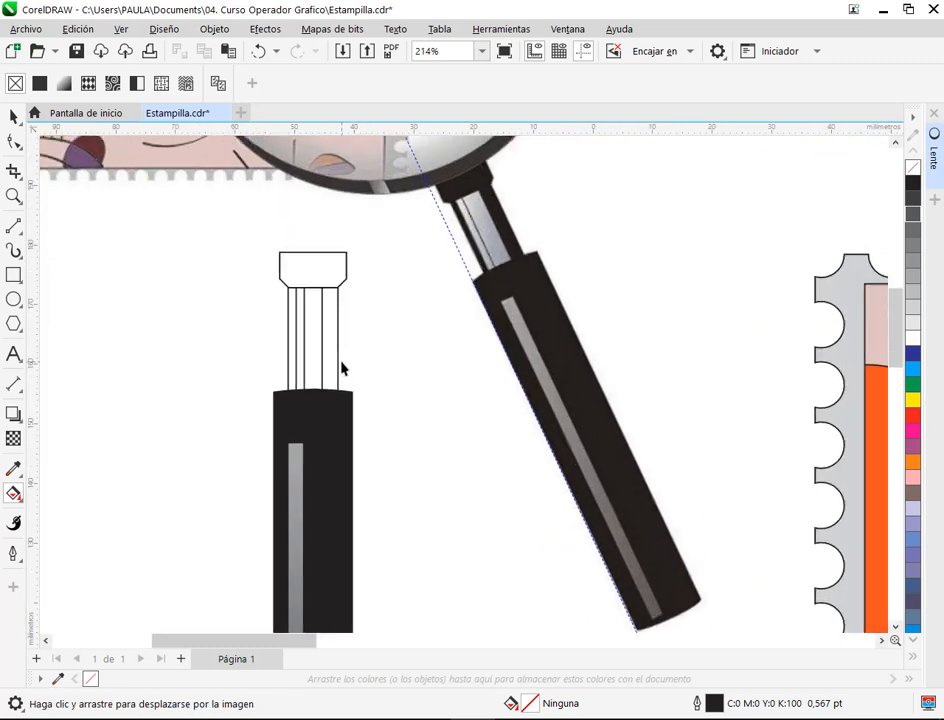
{"action": "scroll", "coordinate": [324, 380], "scroll_direction": "up", "scroll_amount": 1}
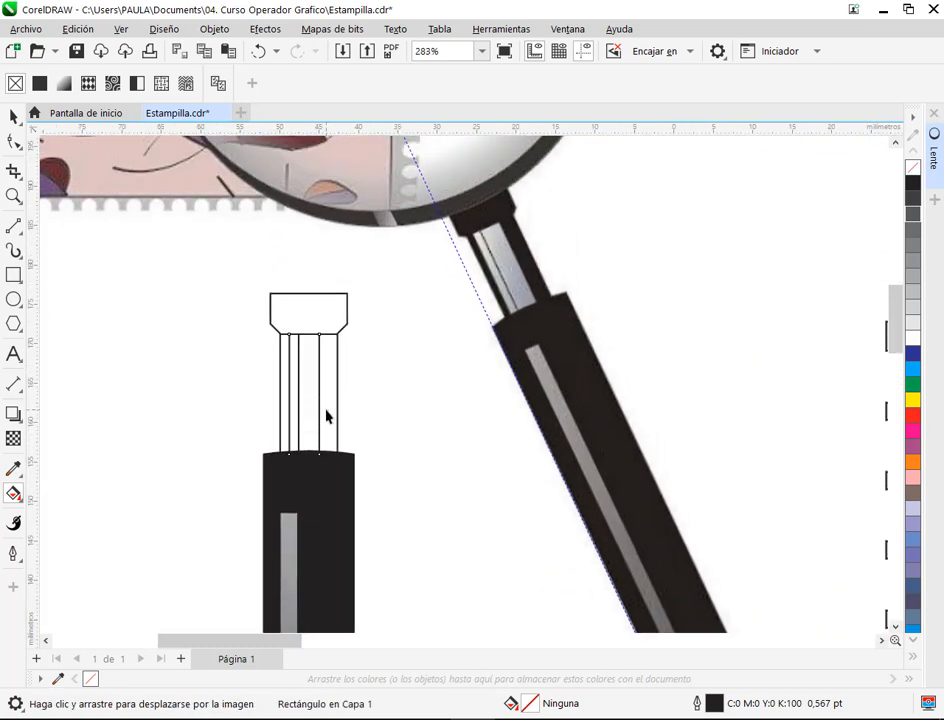
{"action": "scroll", "coordinate": [335, 412], "scroll_direction": "up", "scroll_amount": 1}
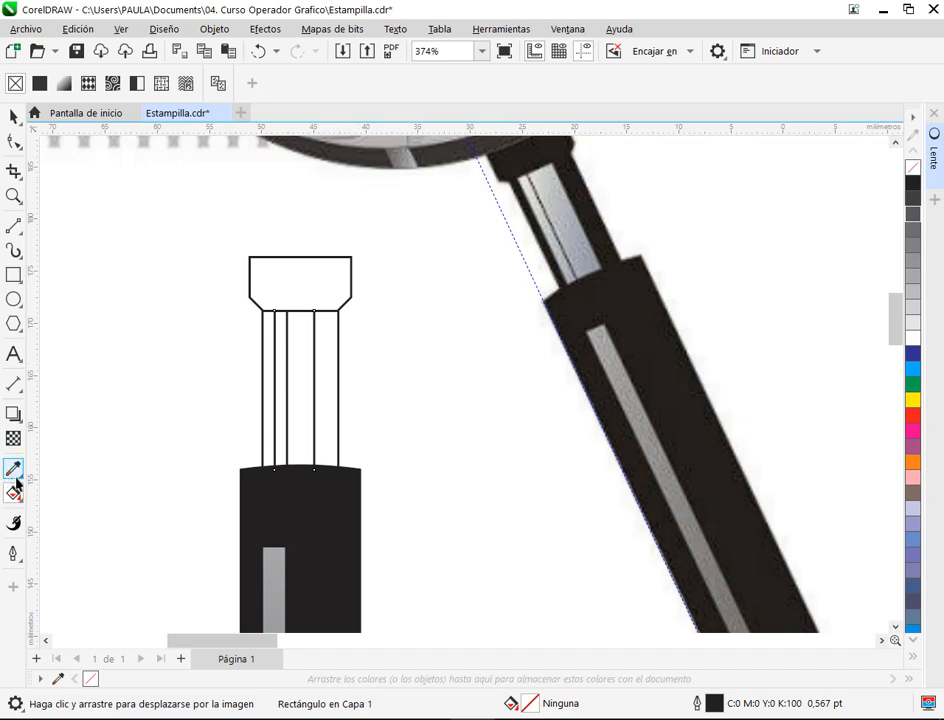
{"action": "left_click", "coordinate": [65, 84]}
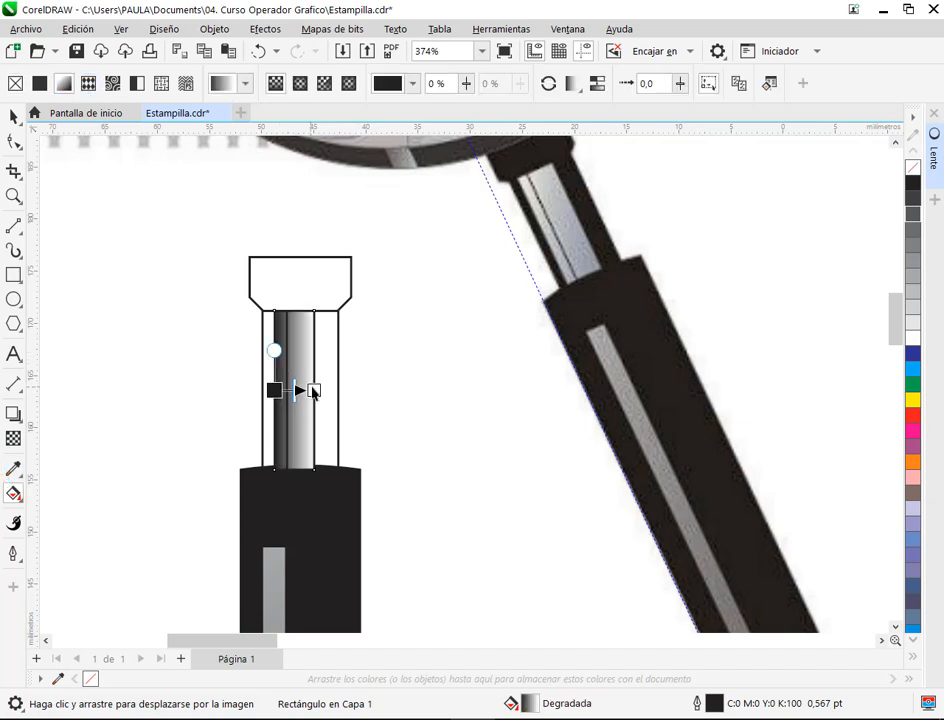
{"action": "left_click_drag", "start_coordinate": [316, 394], "coordinate": [275, 318]}
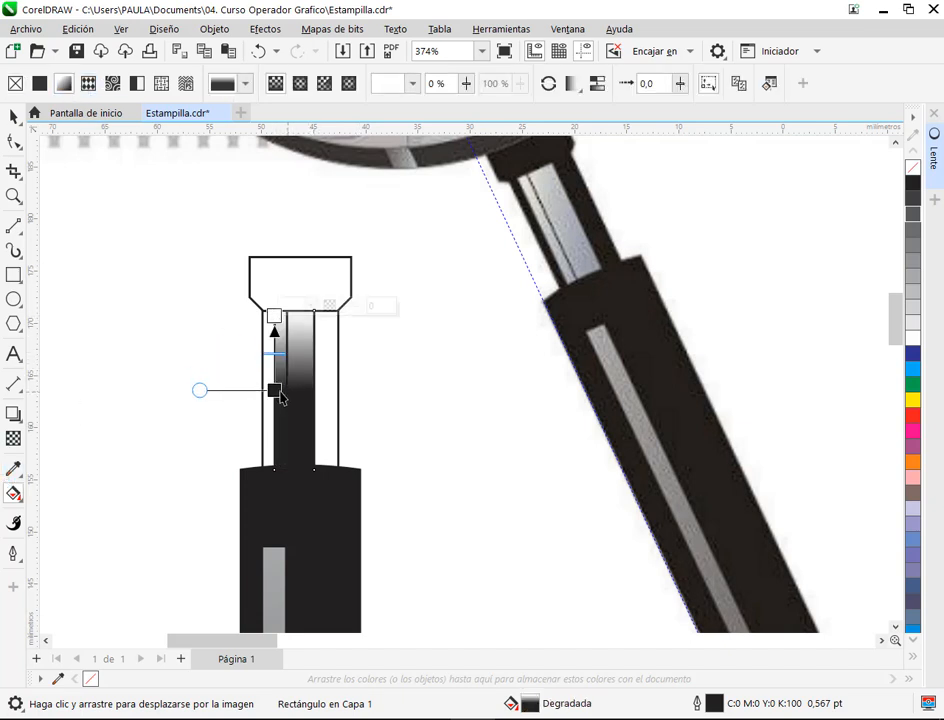
{"action": "left_click_drag", "start_coordinate": [280, 394], "coordinate": [301, 468]}
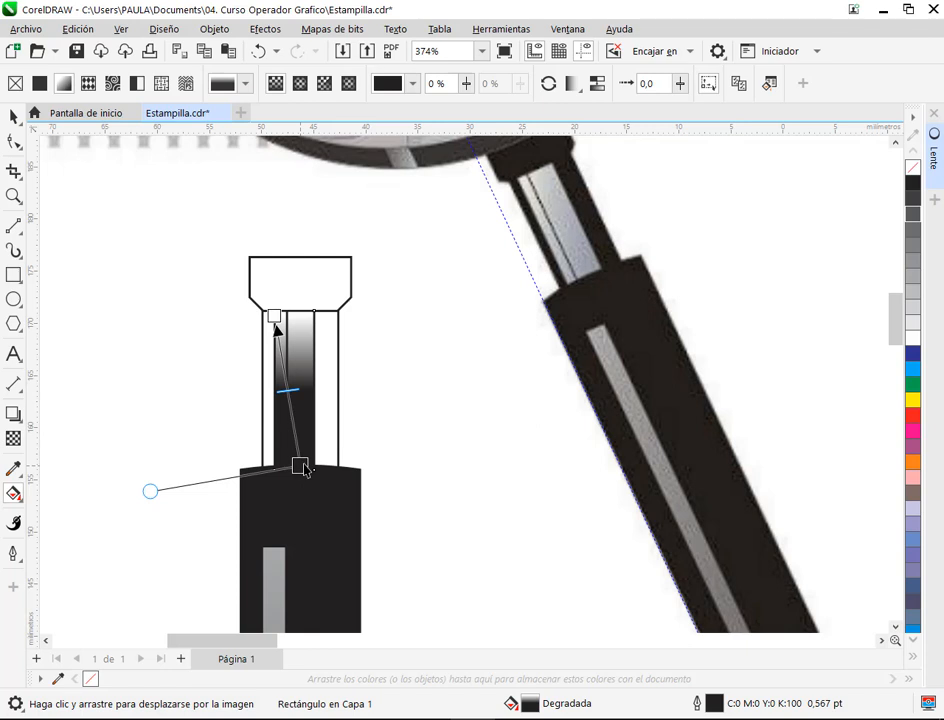
{"action": "left_click", "coordinate": [916, 281]}
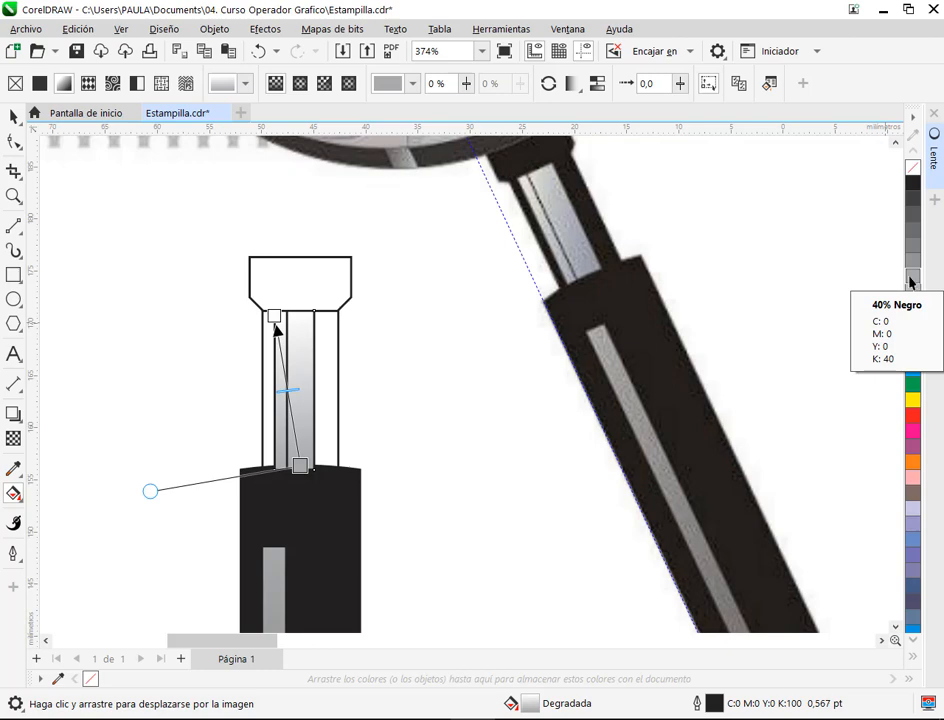
Fill the outer rectangle of the handle's stem with black.
{"action": "left_click", "coordinate": [14, 116]}
{"action": "left_click", "coordinate": [330, 370]}
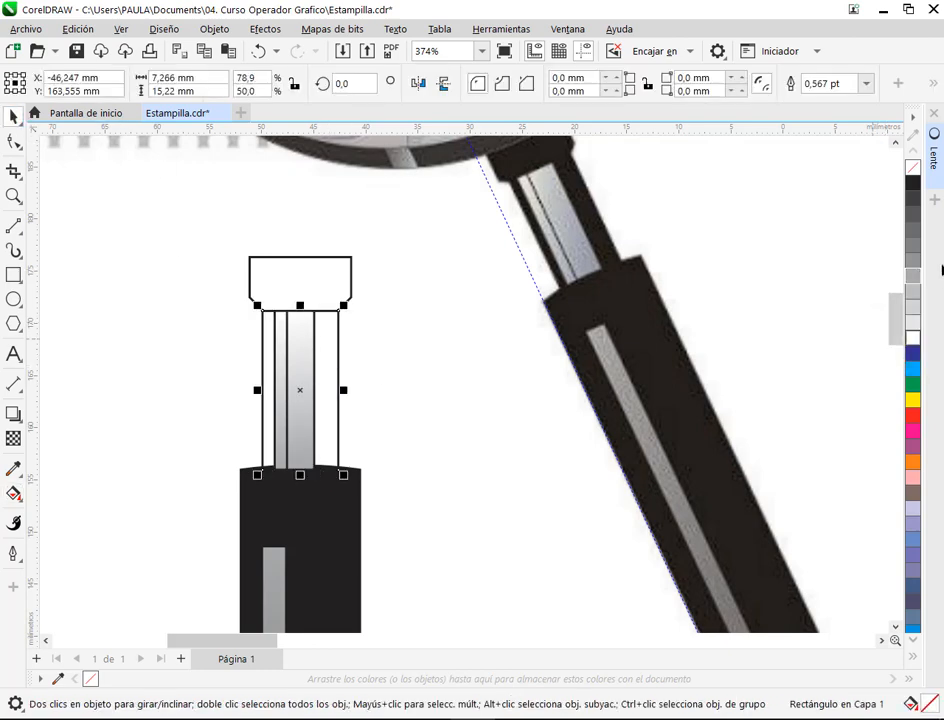
{"action": "left_click", "coordinate": [355, 377]}
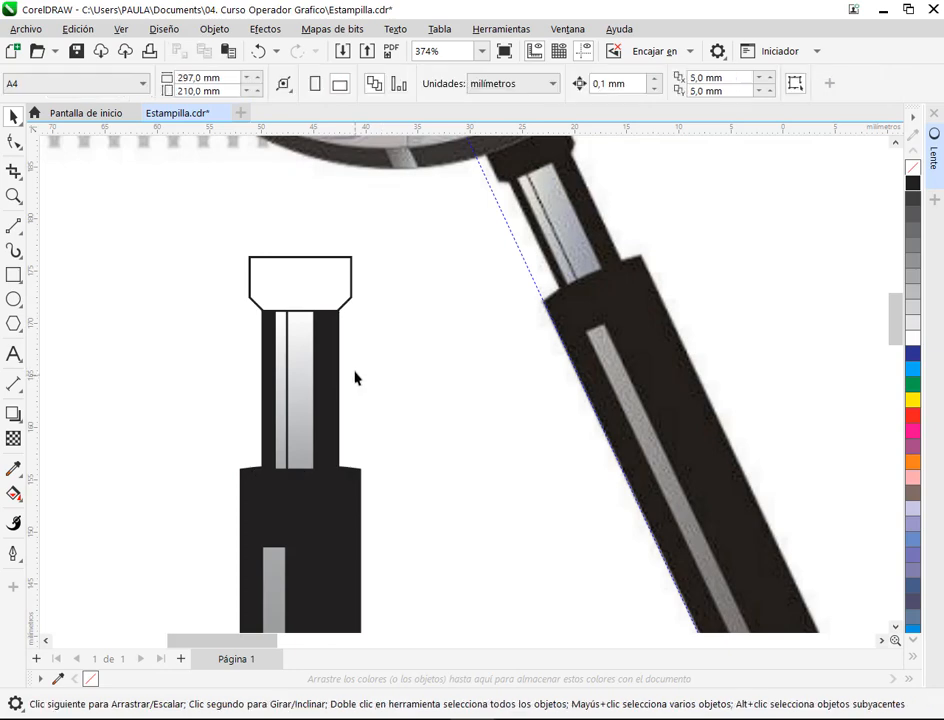
{"action": "left_click", "coordinate": [296, 352]}
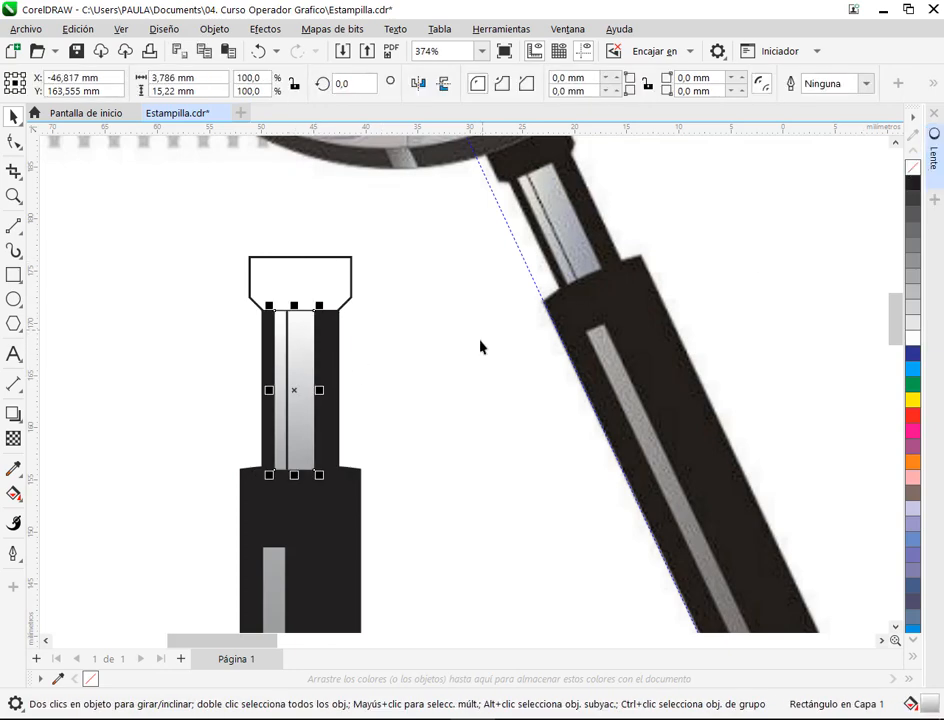
{"action": "left_click", "coordinate": [259, 50]}
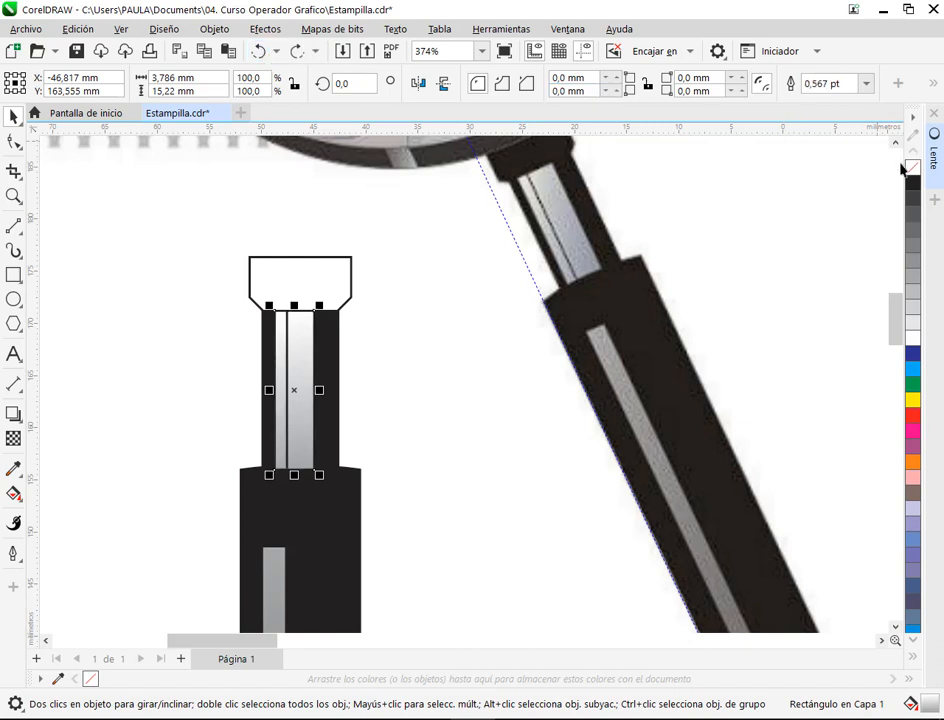
{"action": "key", "text": "ctrl+shift+z"}
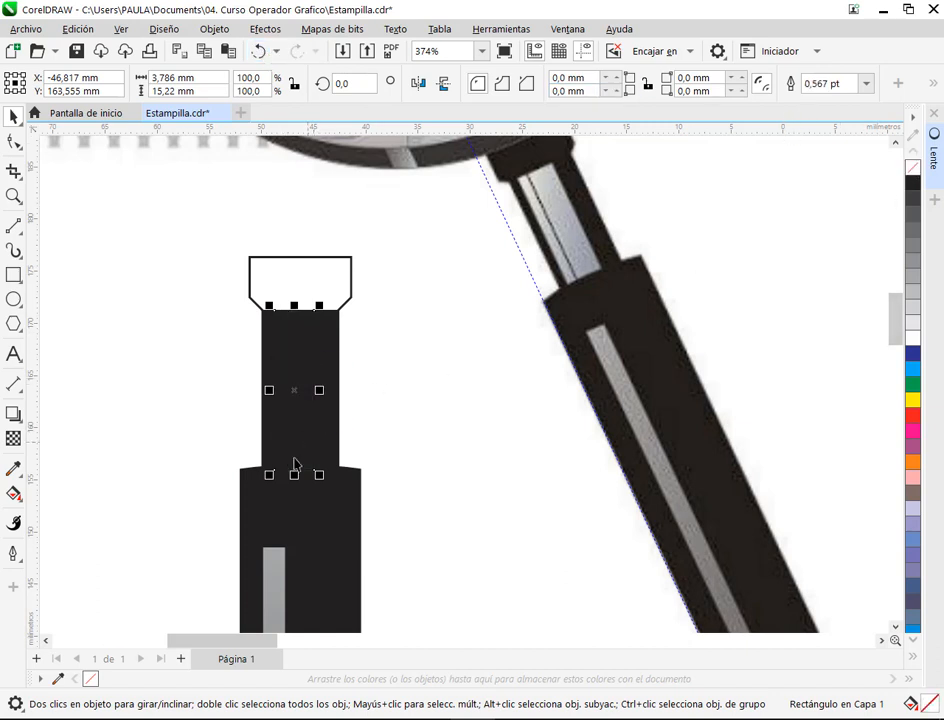
{"action": "left_click", "coordinate": [259, 50]}
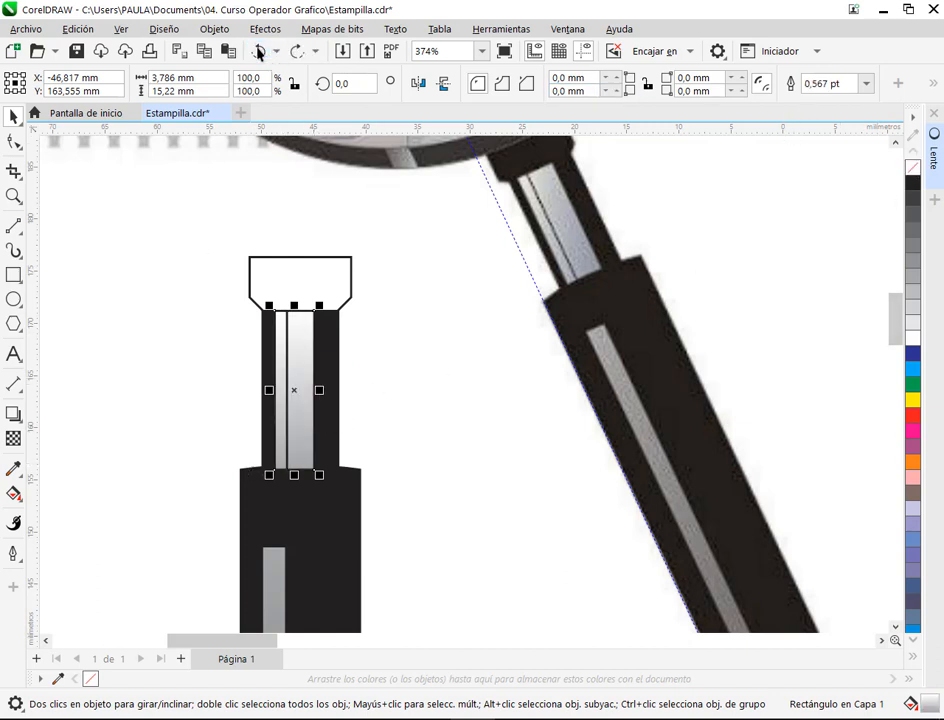
{"action": "left_click", "coordinate": [392, 350]}
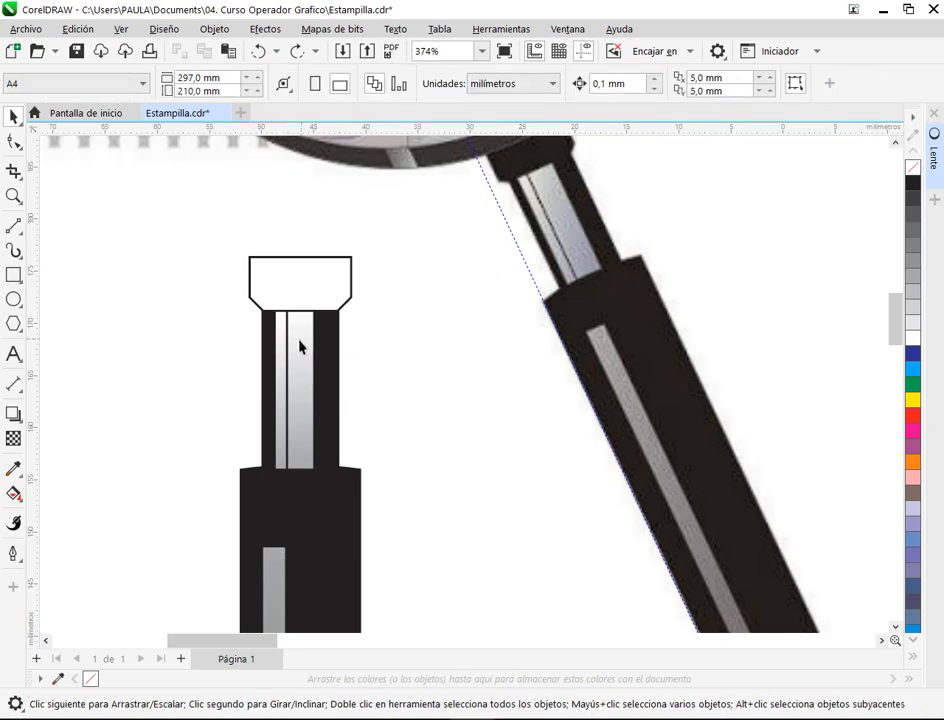
Fill the bevelled collar above the handle's stem with black.
{"action": "left_click", "coordinate": [315, 318]}
{"action": "left_click", "coordinate": [335, 297]}
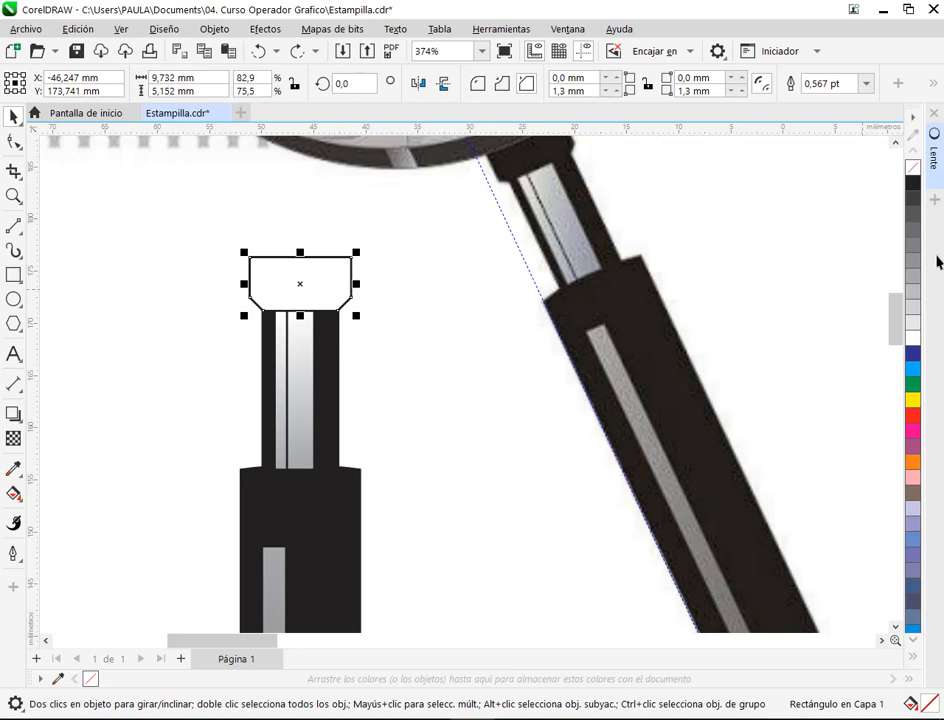
{"action": "left_click", "coordinate": [912, 183]}
{"action": "left_click", "coordinate": [423, 319]}
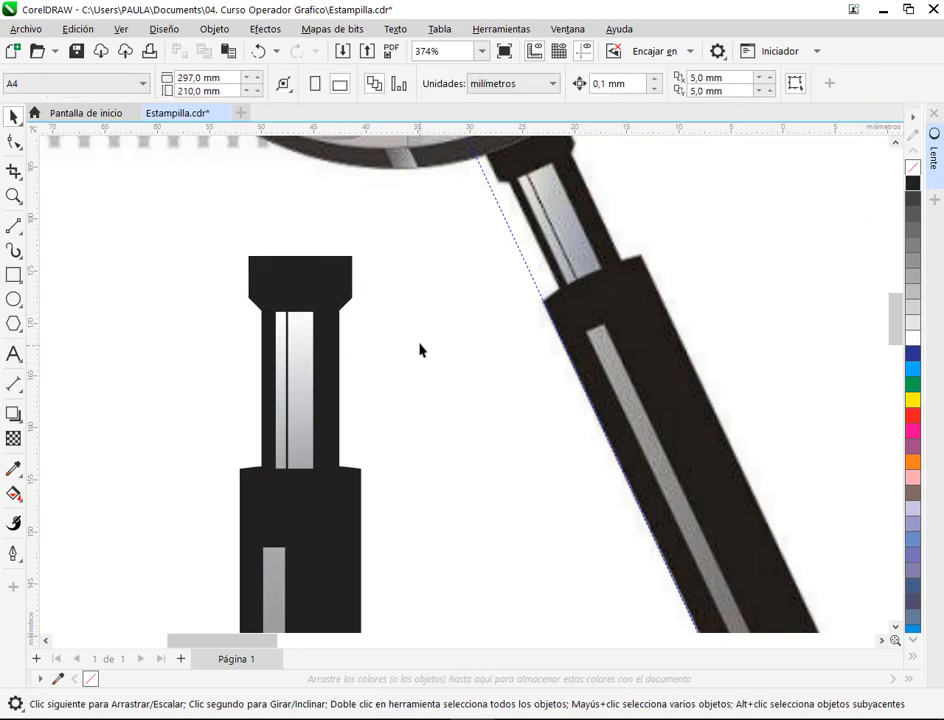
Group all six objects of the handle, including its grip, stem, collar and highlights.
{"action": "scroll", "coordinate": [440, 375], "scroll_direction": "down", "scroll_amount": 2}
{"action": "scroll", "coordinate": [488, 426], "scroll_direction": "down", "scroll_amount": 2}
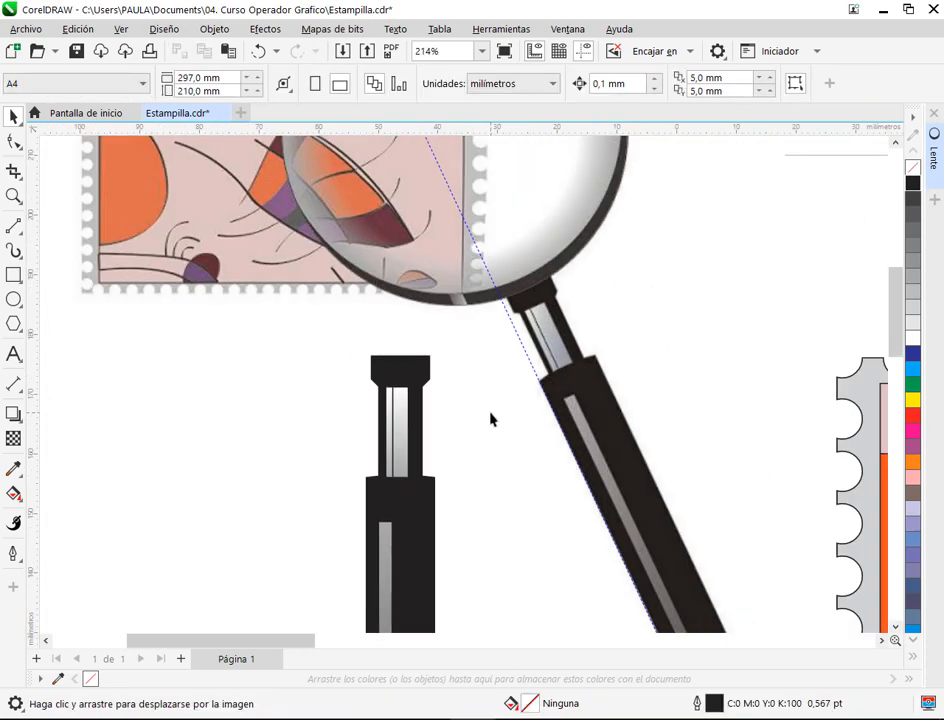
{"action": "scroll", "coordinate": [489, 420], "scroll_direction": "down", "scroll_amount": 3}
{"action": "left_click_drag", "start_coordinate": [489, 541], "coordinate": [387, 444]}
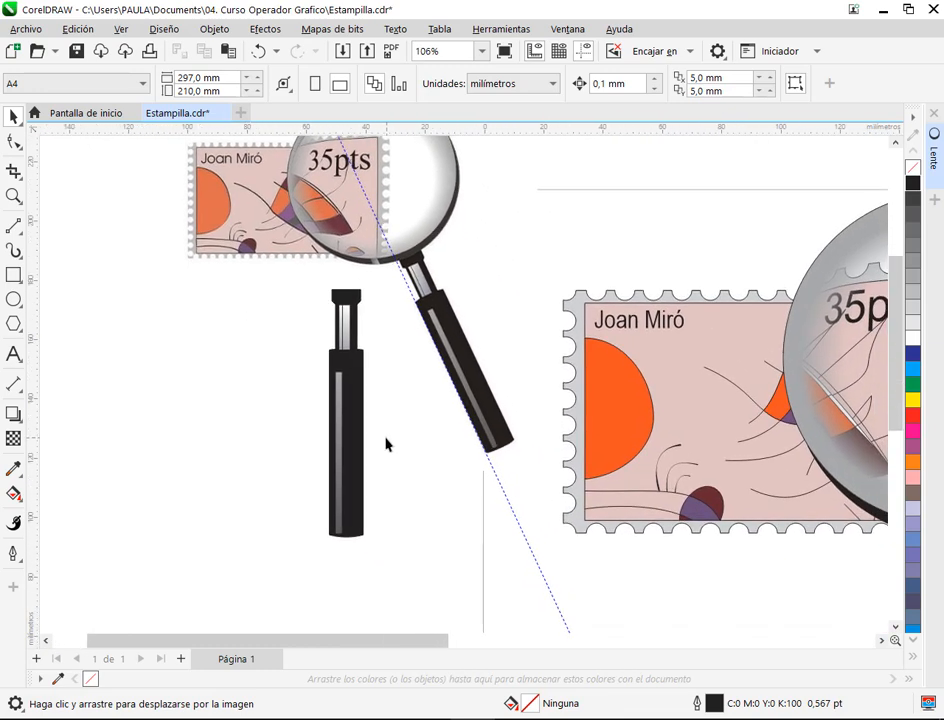
{"action": "left_click_drag", "start_coordinate": [309, 282], "coordinate": [420, 572]}
{"action": "right_click", "coordinate": [355, 418]}
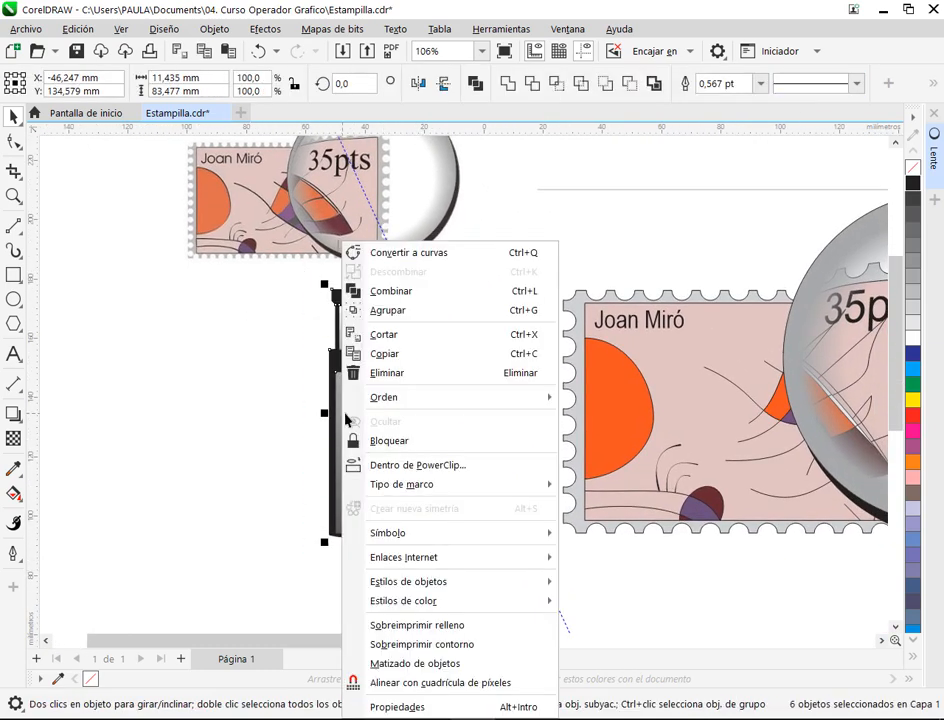
{"action": "left_click", "coordinate": [380, 356]}
Move the grouped handle onto the page, directly beneath the lower rim of the large magnifying lens.
{"action": "left_click_drag", "start_coordinate": [347, 378], "coordinate": [545, 390]}
{"action": "scroll", "coordinate": [418, 350], "scroll_direction": "down", "scroll_amount": 2}
{"action": "scroll", "coordinate": [418, 350], "scroll_direction": "down", "scroll_amount": 1}
{"action": "left_click", "coordinate": [630, 342]}
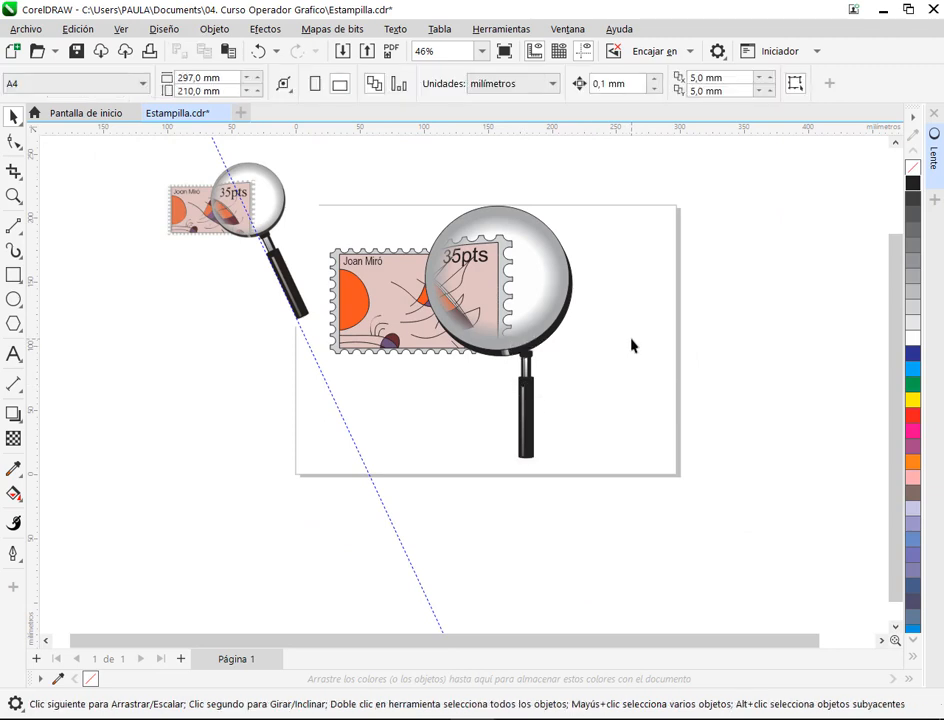
Set the A4 page to portrait orientation.
{"action": "left_click", "coordinate": [315, 84]}
{"action": "scroll", "coordinate": [571, 262], "scroll_direction": "down", "scroll_amount": 1}
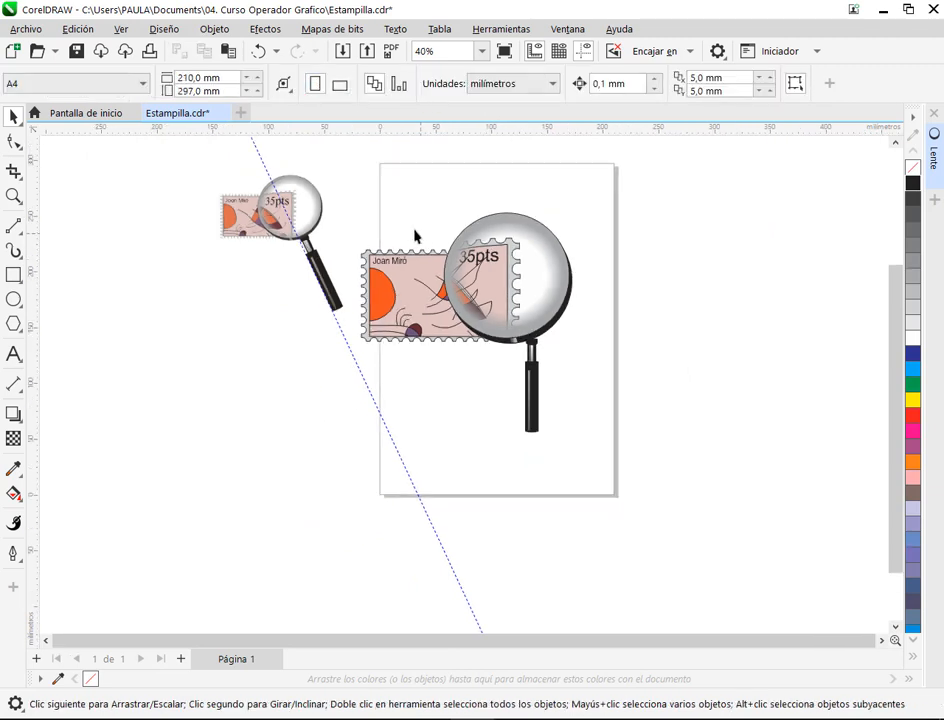
{"action": "left_click_drag", "start_coordinate": [339, 181], "coordinate": [611, 491]}
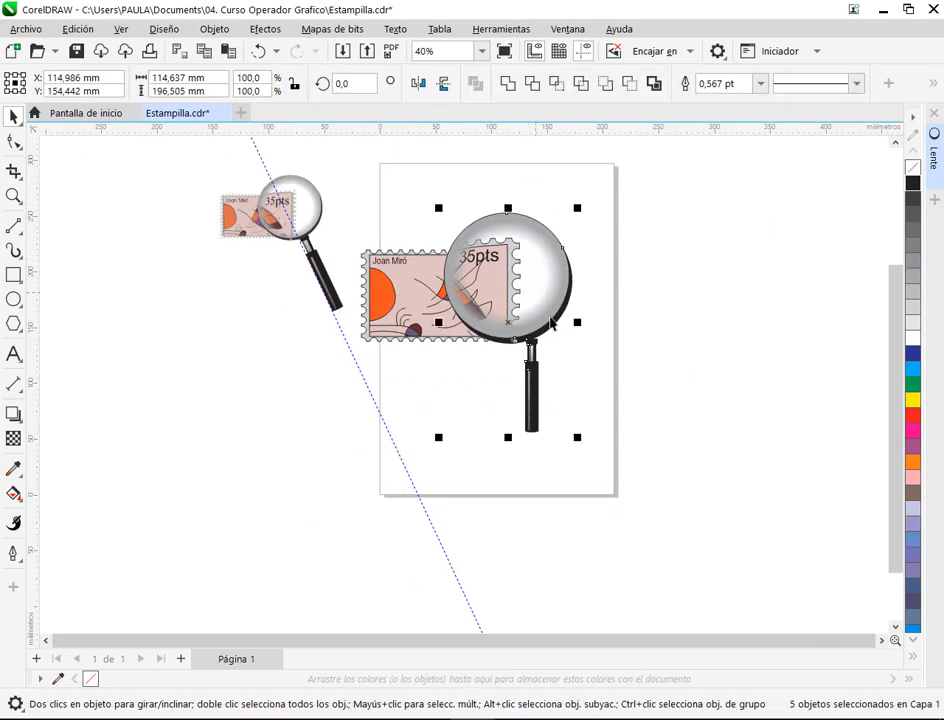
{"action": "left_click_drag", "start_coordinate": [575, 431], "coordinate": [566, 421]}
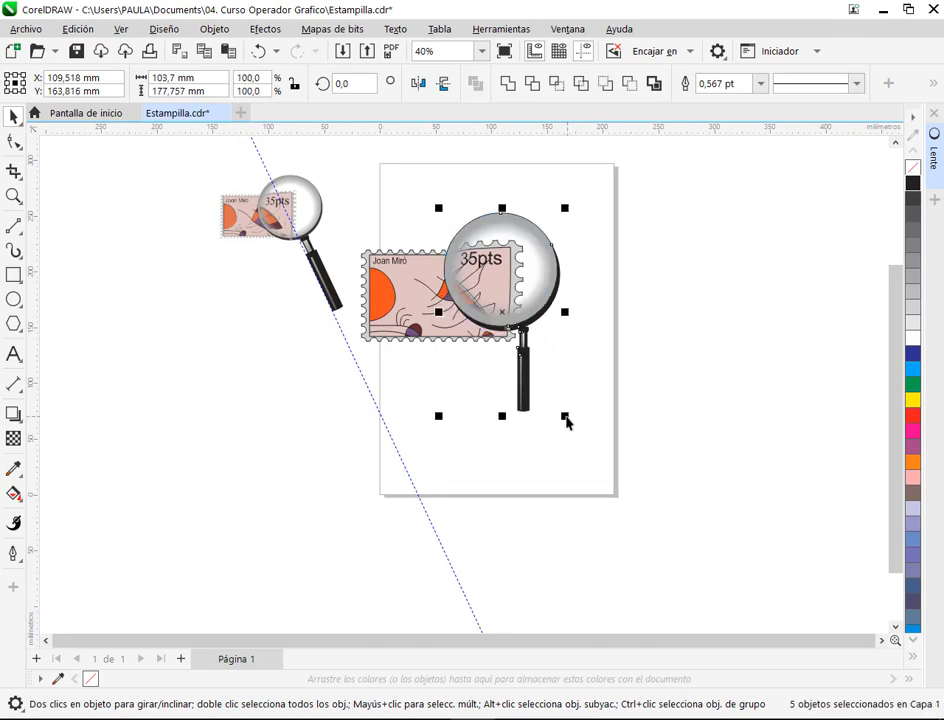
{"action": "left_click", "coordinate": [258, 55]}
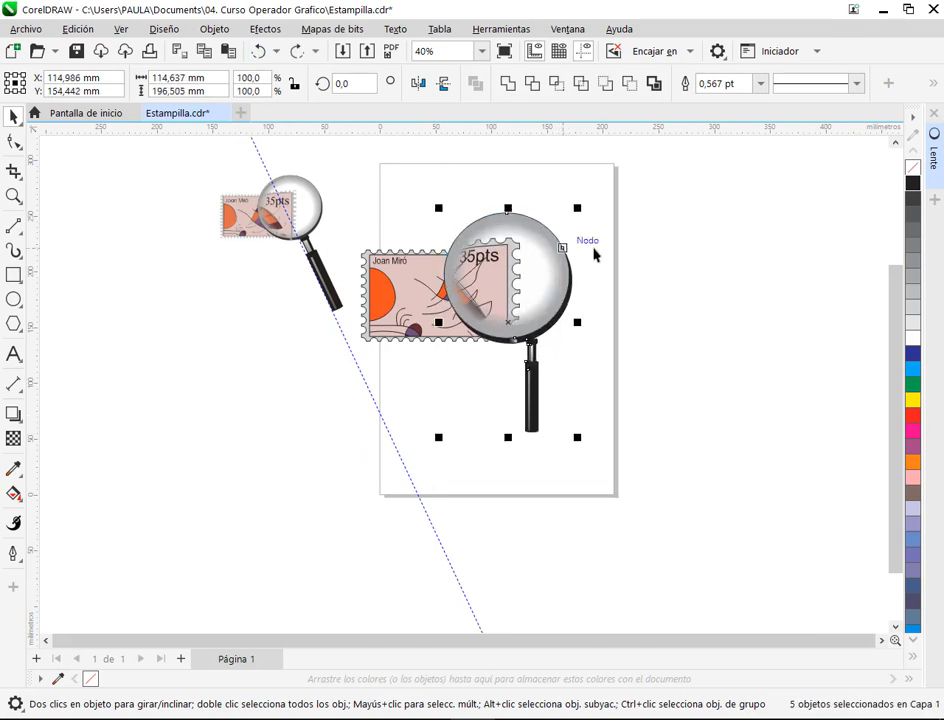
Enlarge the handle group proportionally beneath the lens to about 23 mm wide by 168 mm tall.
{"action": "left_click", "coordinate": [596, 249]}
{"action": "left_click", "coordinate": [541, 413]}
{"action": "left_click_drag", "start_coordinate": [541, 413], "coordinate": [586, 520]}
{"action": "left_click", "coordinate": [577, 456]}
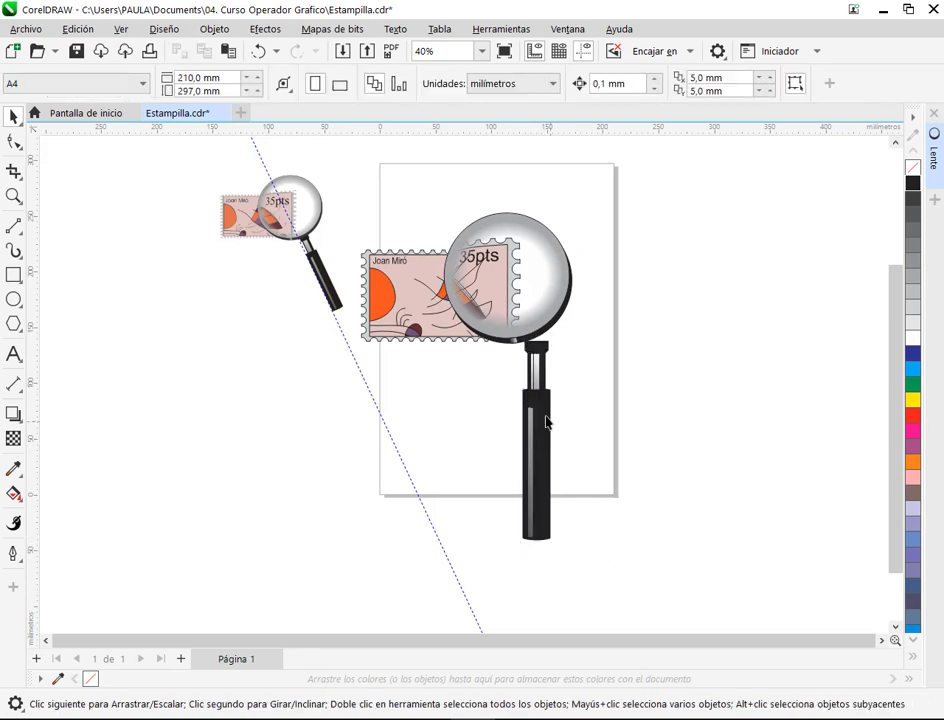
{"action": "left_click", "coordinate": [541, 432]}
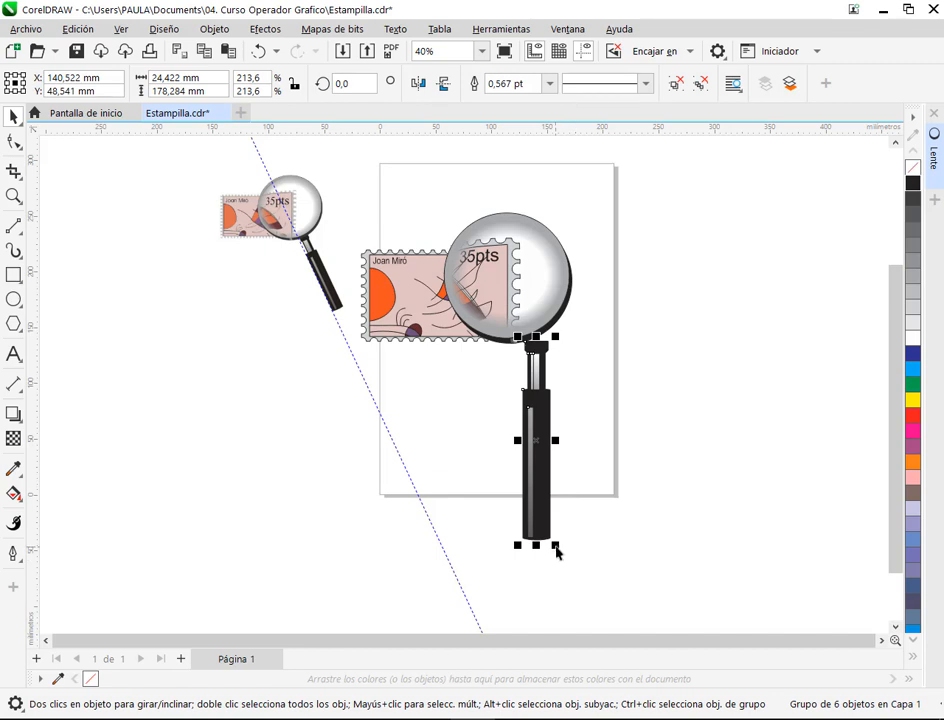
{"action": "left_click_drag", "start_coordinate": [556, 547], "coordinate": [549, 532]}
{"action": "left_click", "coordinate": [674, 446]}
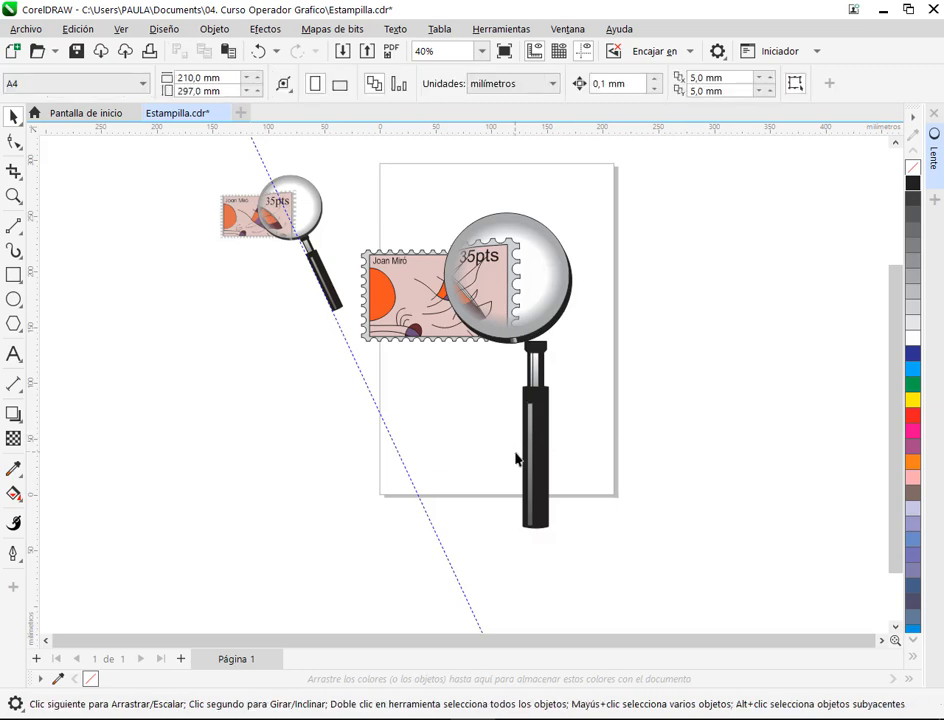
Rotate the handle group about 25° so its grip slants down to the right, and attach its collar to the lens rim.
{"action": "left_click_drag", "start_coordinate": [544, 457], "coordinate": [560, 437]}
{"action": "left_click", "coordinate": [560, 437]}
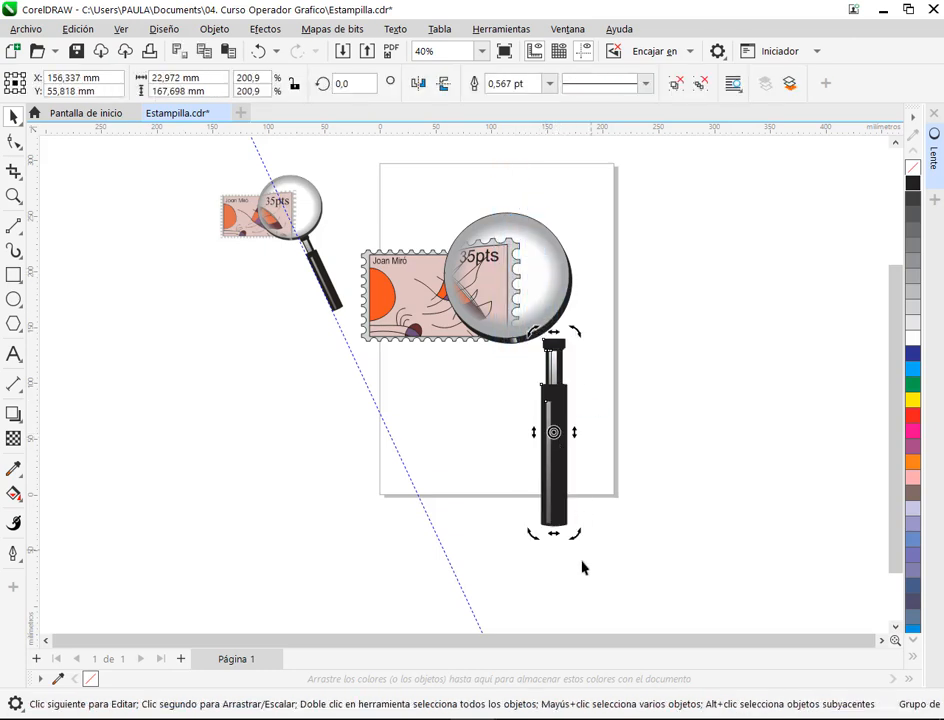
{"action": "left_click_drag", "start_coordinate": [581, 545], "coordinate": [628, 538]}
{"action": "left_click", "coordinate": [588, 429]}
{"action": "mouse_move", "coordinate": [530, 381]}
{"action": "left_mouse_down"}
{"action": "mouse_move", "coordinate": [551, 376]}
{"action": "mouse_move", "coordinate": [545, 381]}
{"action": "left_mouse_up"}
{"action": "left_click", "coordinate": [723, 441]}
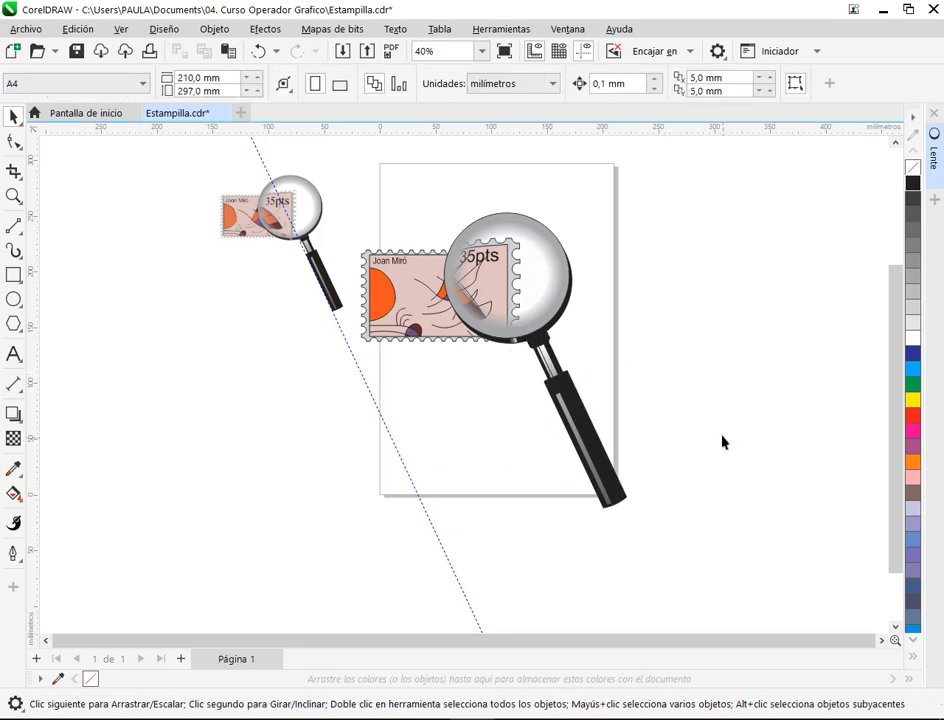
Scale the slanted handle down slightly so it fits inside the page, and check its joint with the lens rim.
{"action": "left_click", "coordinate": [606, 463]}
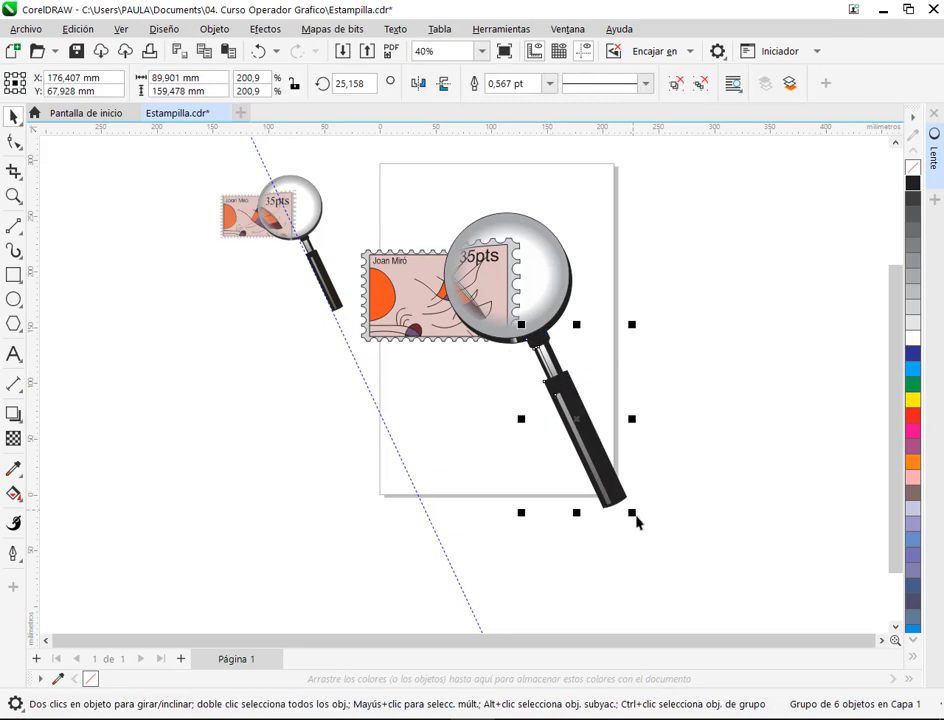
{"action": "left_click_drag", "start_coordinate": [633, 513], "coordinate": [629, 503]}
{"action": "left_click", "coordinate": [690, 495]}
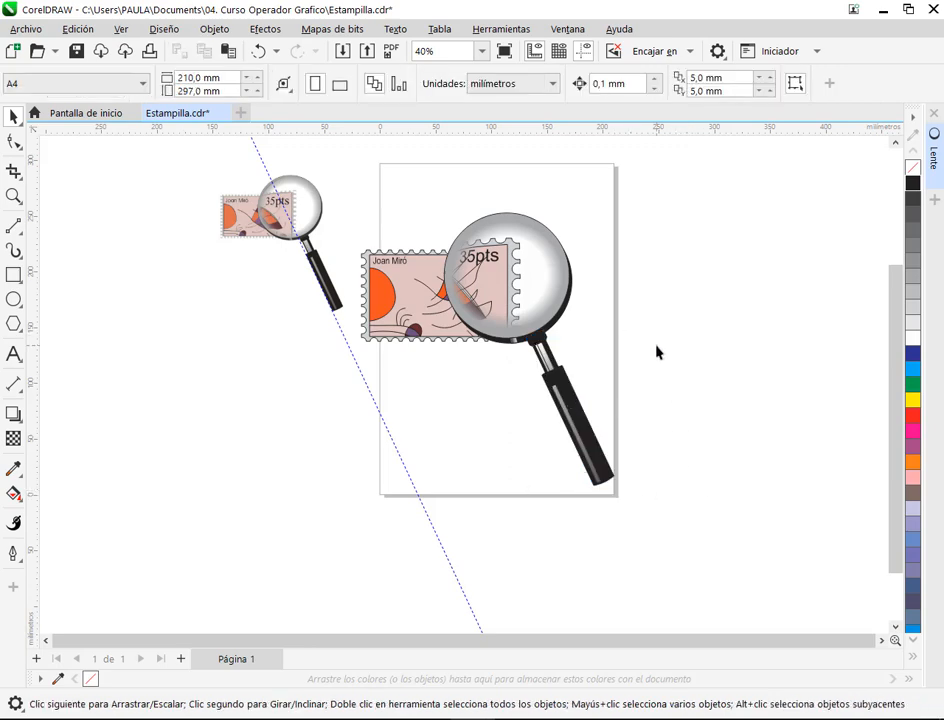
{"action": "scroll", "coordinate": [561, 328], "scroll_direction": "up", "scroll_amount": 6}
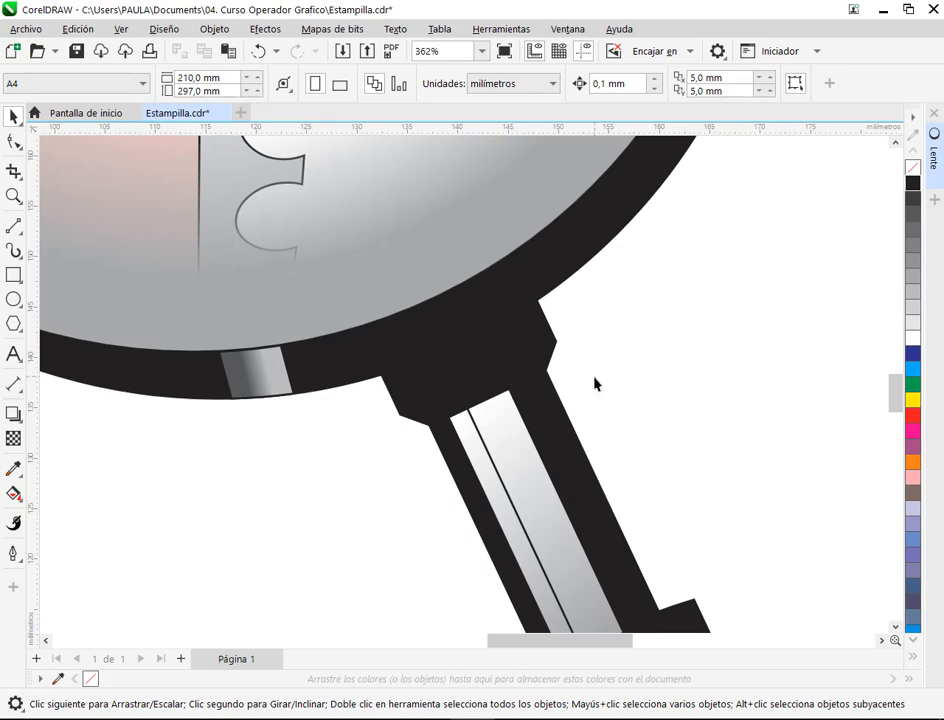
{"action": "scroll", "coordinate": [594, 383], "scroll_direction": "down", "scroll_amount": 7}
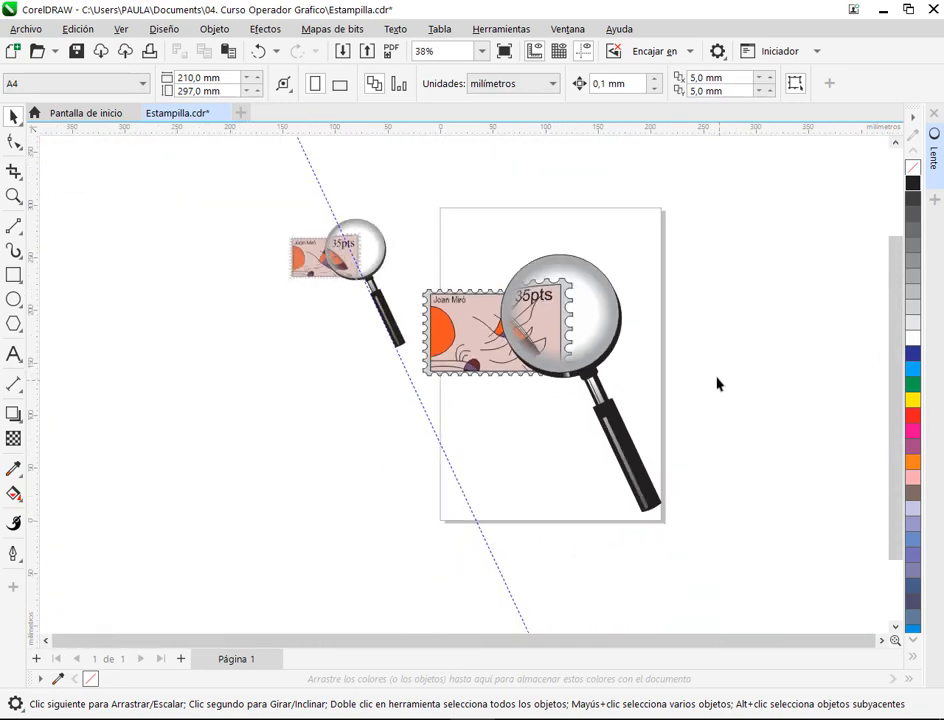
Delete the diagonal guideline running along the reference image's handle.
{"action": "left_click", "coordinate": [330, 207]}
{"action": "key", "text": "Delete"}
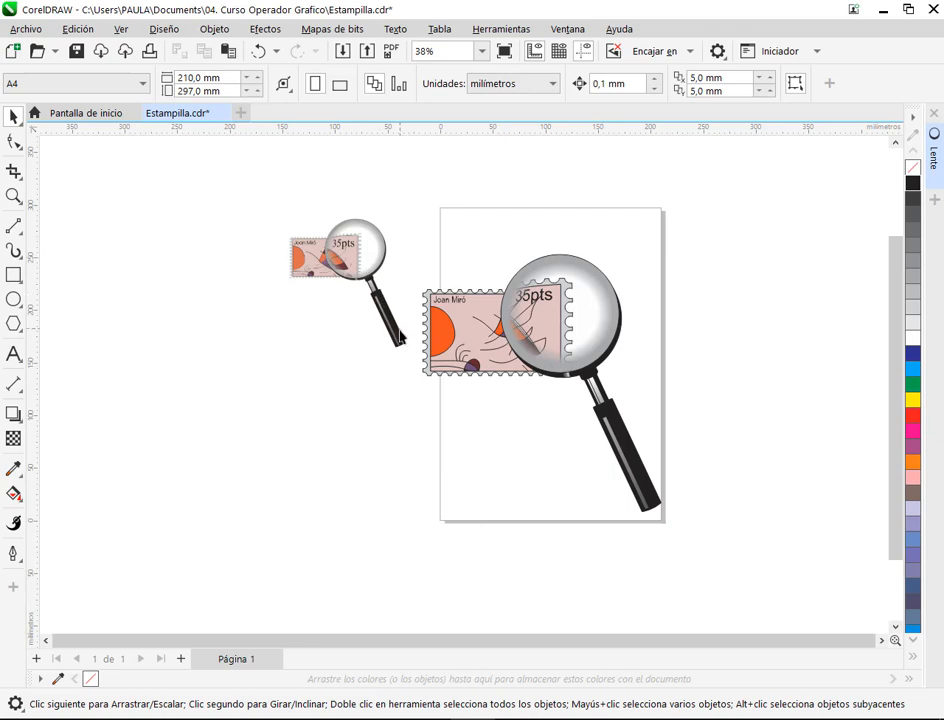
Unlock the reference image and move it further away from the page's left edge.
{"action": "right_click", "coordinate": [375, 280]}
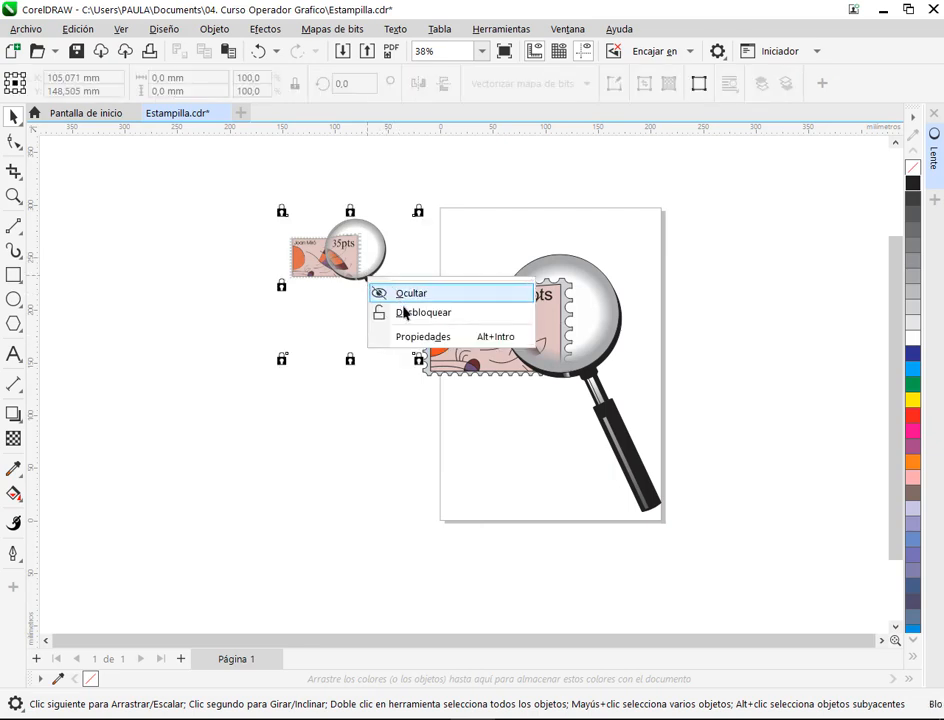
{"action": "left_click", "coordinate": [406, 312]}
{"action": "left_click_drag", "start_coordinate": [343, 285], "coordinate": [219, 287]}
{"action": "key", "text": "Escape"}
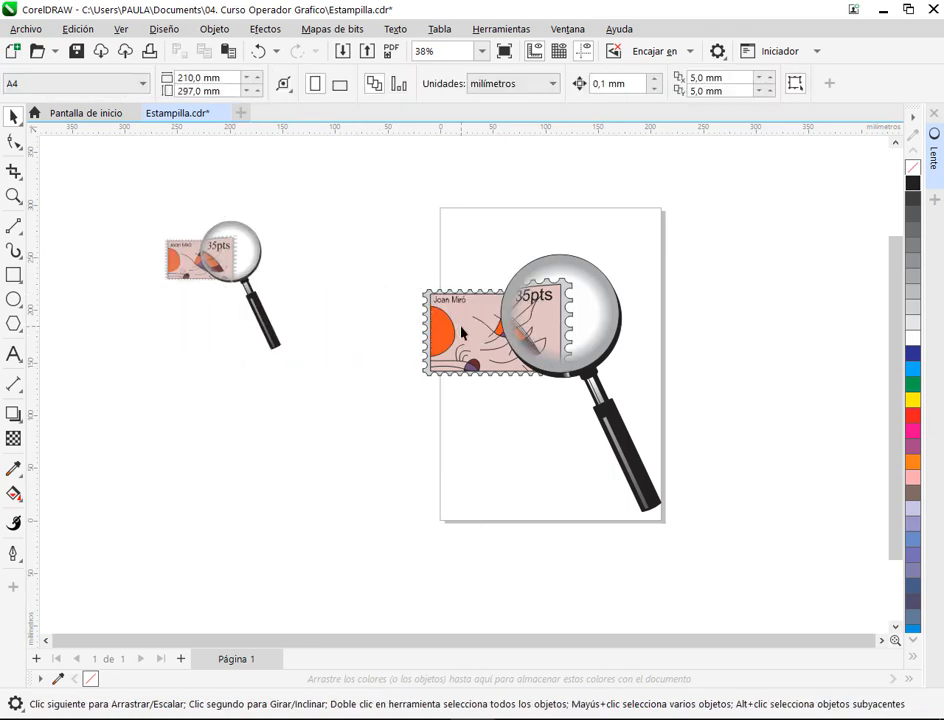
Unlock the stamp's picture rectangle and its perforated border.
{"action": "right_click", "coordinate": [432, 318]}
{"action": "left_click", "coordinate": [459, 350]}
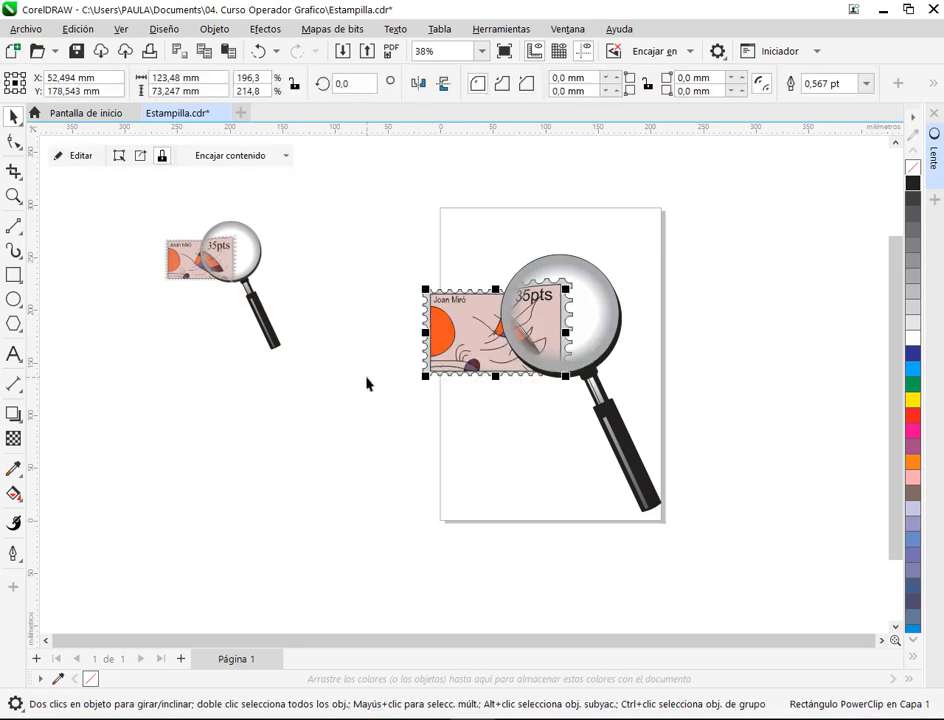
{"action": "key", "text": "Escape"}
{"action": "left_click", "coordinate": [467, 339]}
{"action": "left_click_drag", "start_coordinate": [388, 264], "coordinate": [600, 383]}
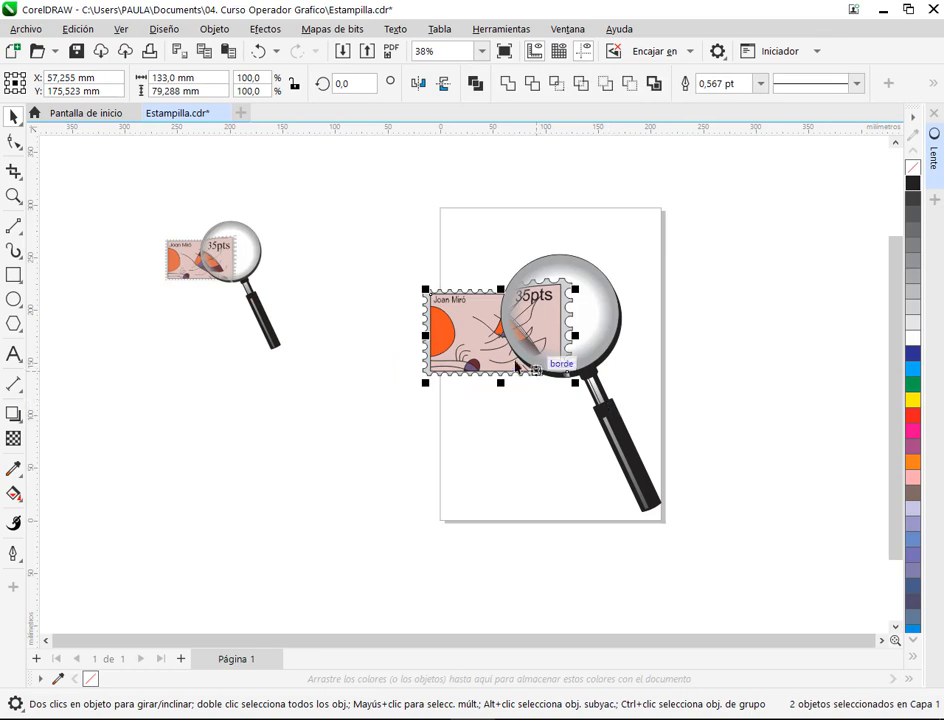
{"action": "left_click", "coordinate": [327, 360]}
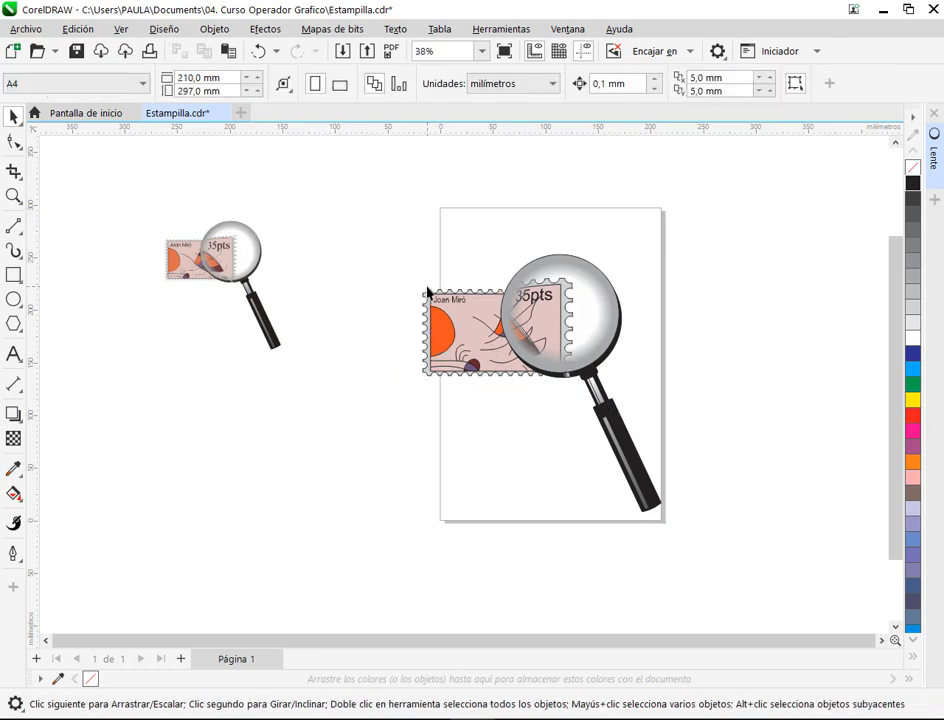
{"action": "left_click", "coordinate": [430, 298]}
{"action": "right_click", "coordinate": [430, 296]}
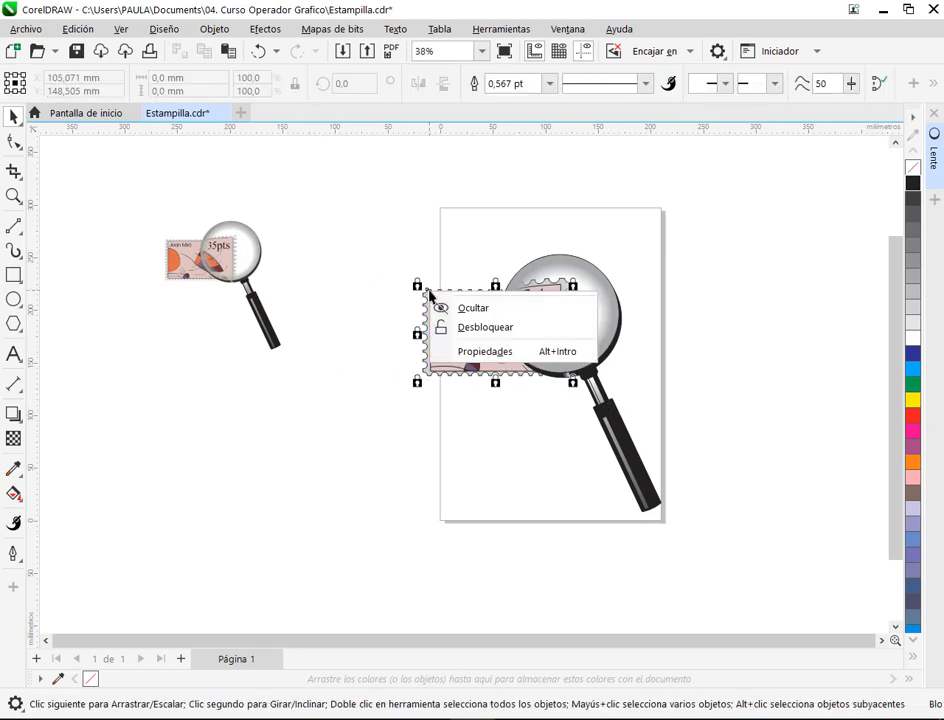
{"action": "left_click", "coordinate": [441, 331]}
Try to move the stamp pieces together off the left side of the page, and undo the move.
{"action": "left_click_drag", "start_coordinate": [387, 264], "coordinate": [647, 426]}
{"action": "left_click_drag", "start_coordinate": [315, 346], "coordinate": [311, 341]}
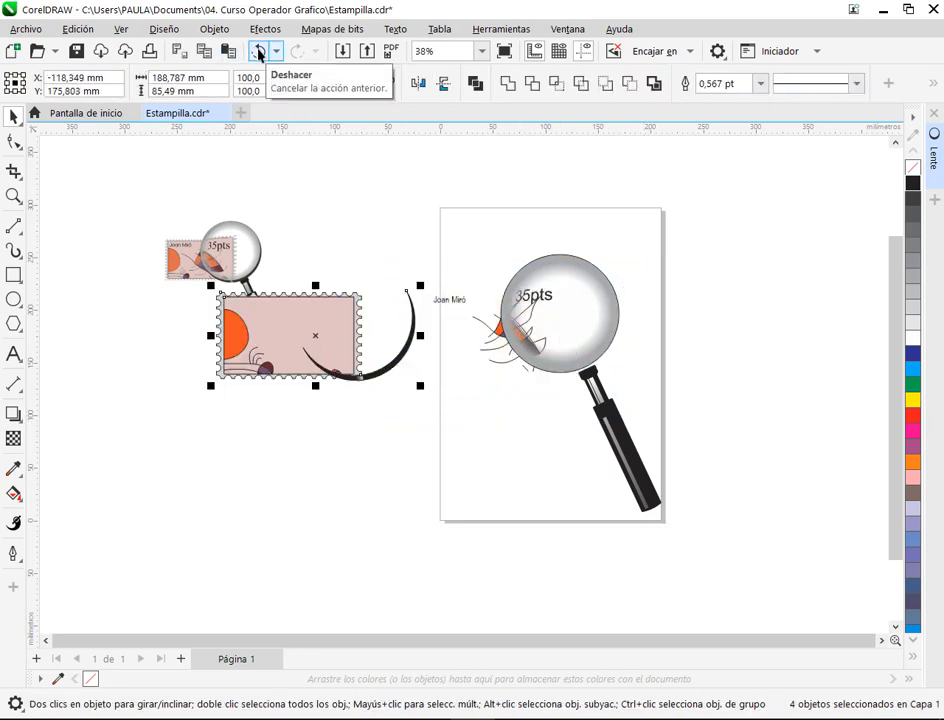
{"action": "left_click", "coordinate": [259, 52]}
{"action": "left_click", "coordinate": [706, 348]}
Group the lens, black rim, rim highlight and handle into one magnifying glass object.
{"action": "scroll", "coordinate": [595, 410], "scroll_direction": "up", "scroll_amount": 2}
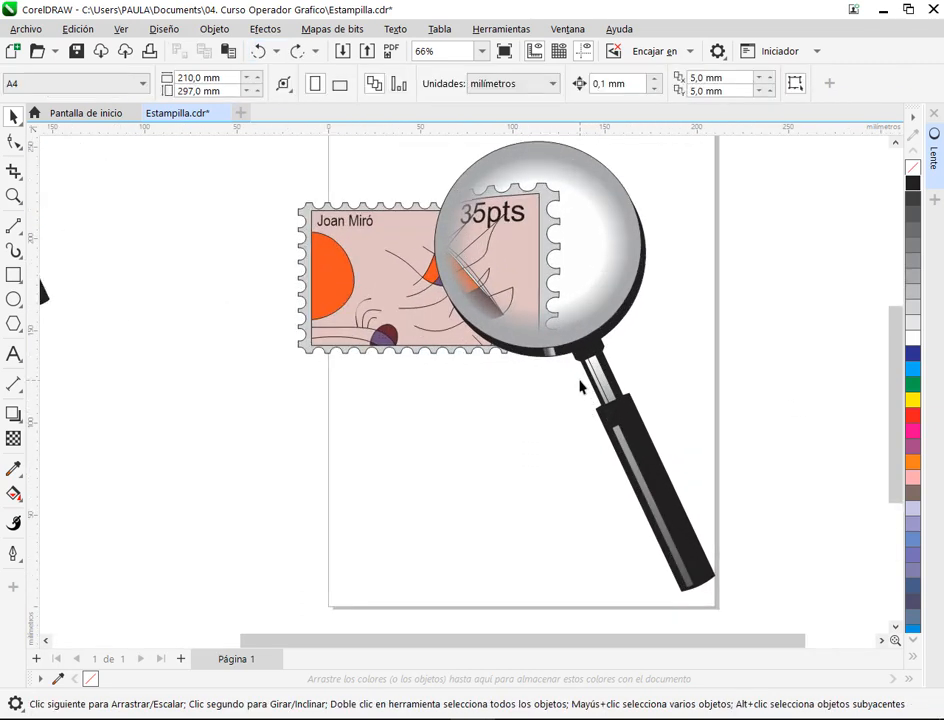
{"action": "left_click", "coordinate": [550, 353]}
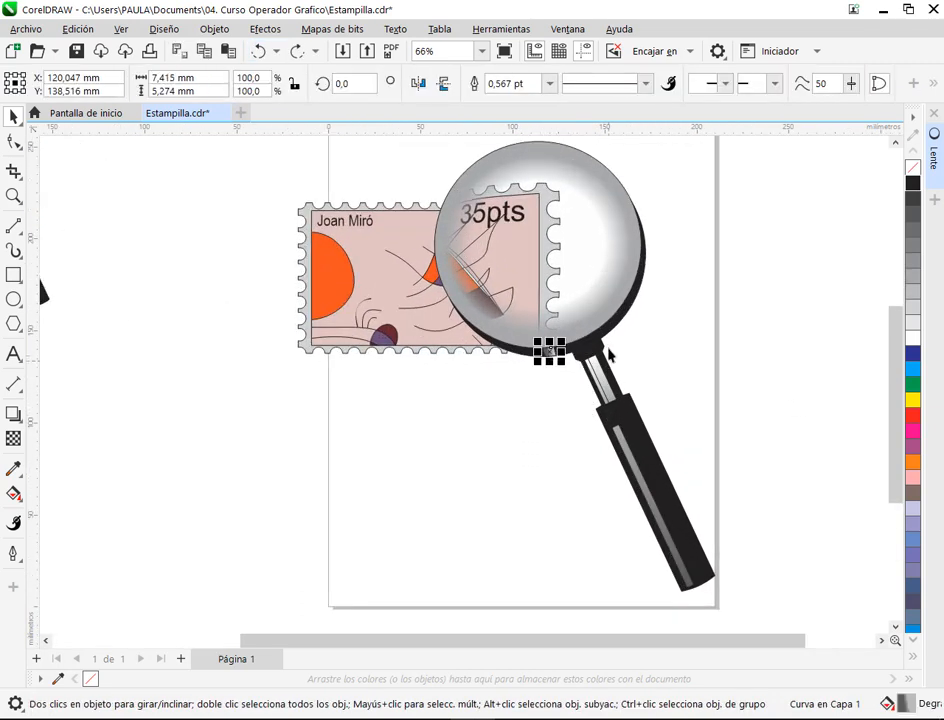
{"action": "left_click", "coordinate": [605, 317], "text": "shift"}
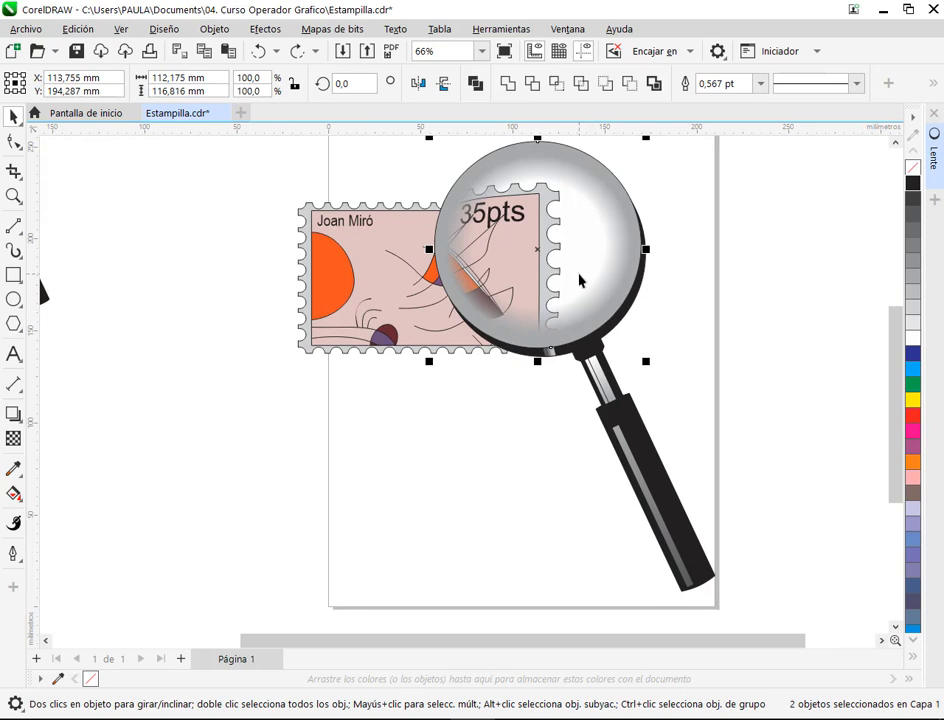
{"action": "scroll", "coordinate": [678, 210], "scroll_direction": "down", "scroll_amount": 1}
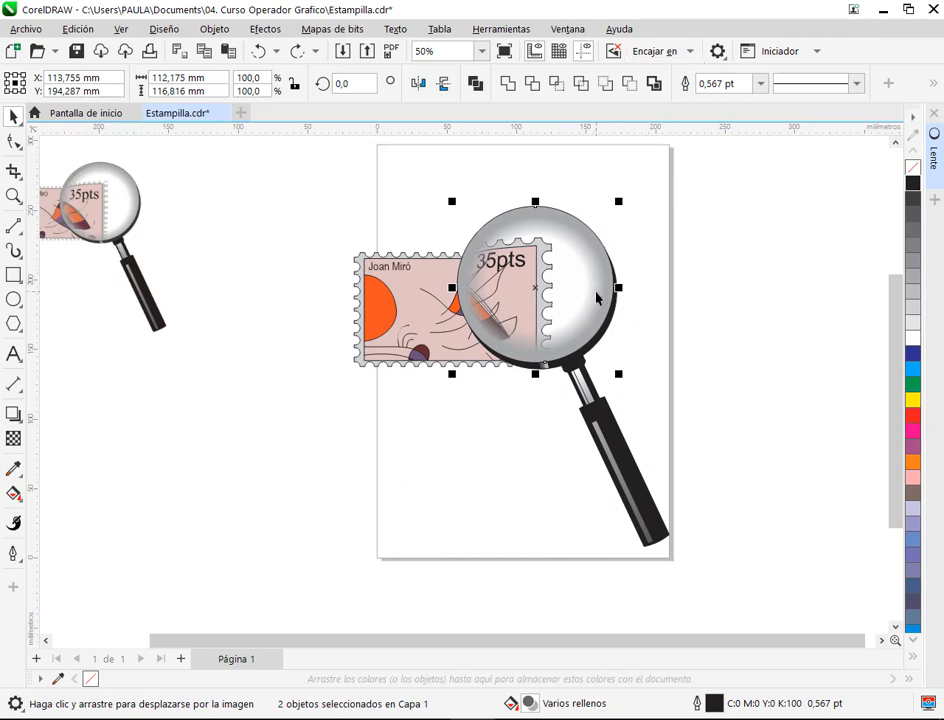
{"action": "left_click_drag", "start_coordinate": [640, 243], "coordinate": [602, 287]}
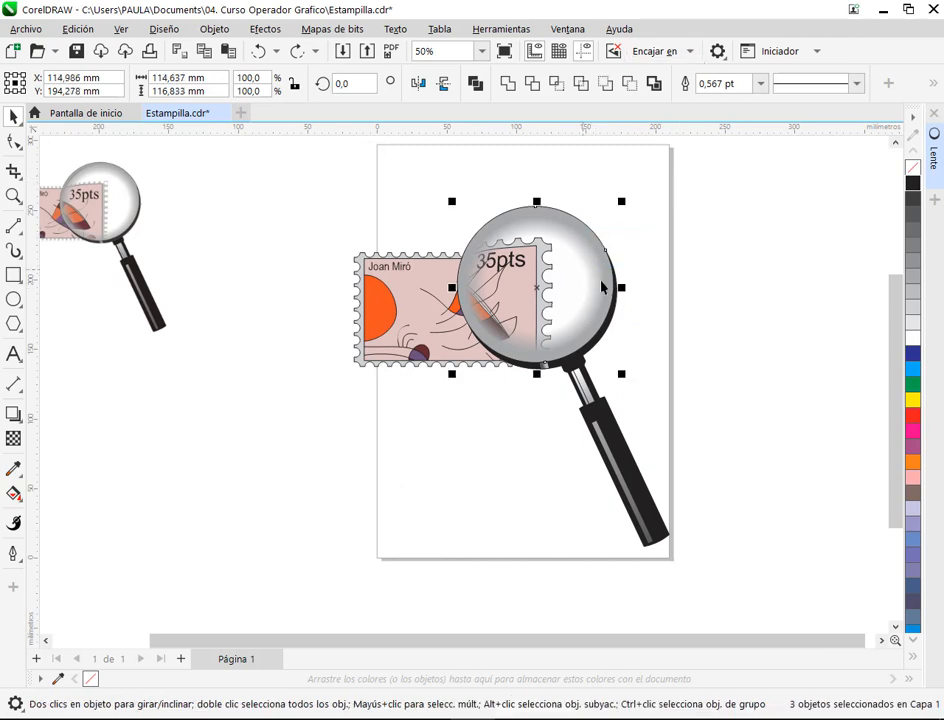
{"action": "left_click", "coordinate": [667, 313]}
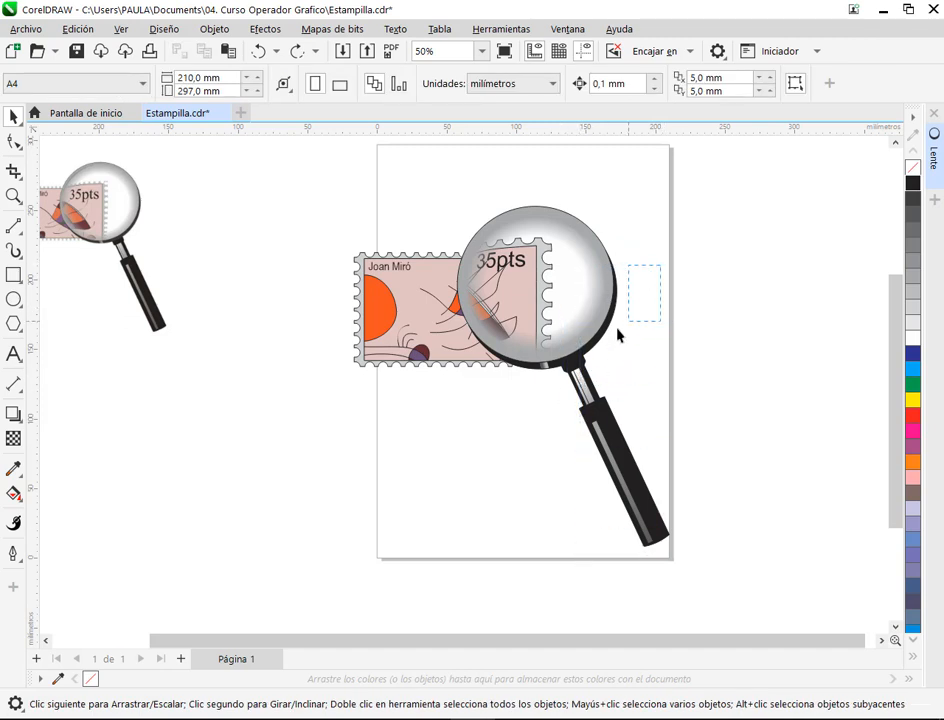
{"action": "left_click_drag", "start_coordinate": [570, 360], "coordinate": [549, 395]}
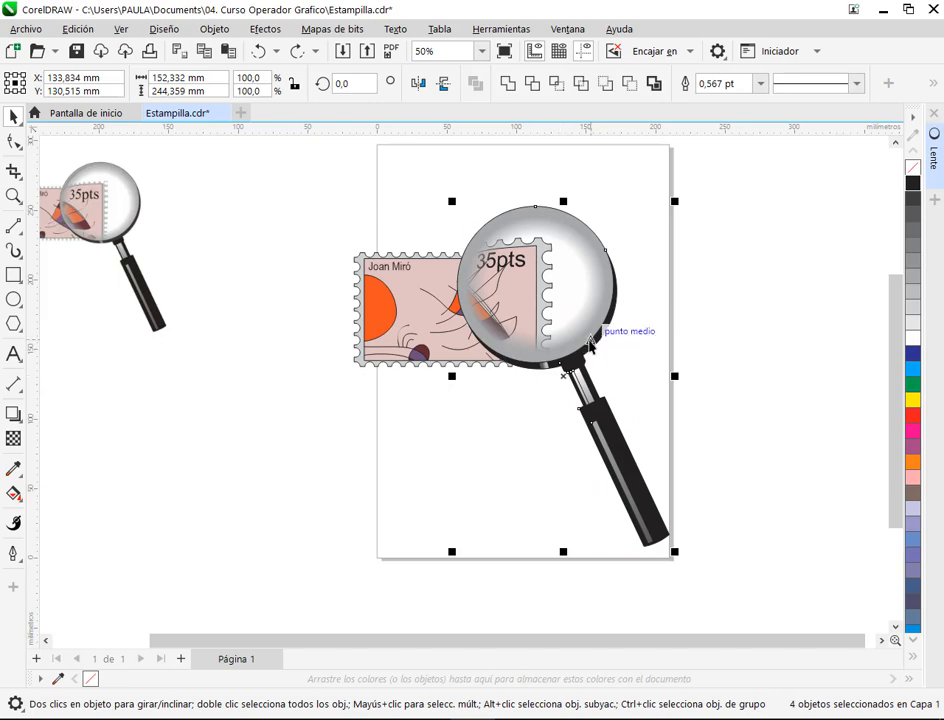
{"action": "left_click_drag", "start_coordinate": [607, 327], "coordinate": [798, 318]}
{"action": "key", "text": "ctrl+z"}
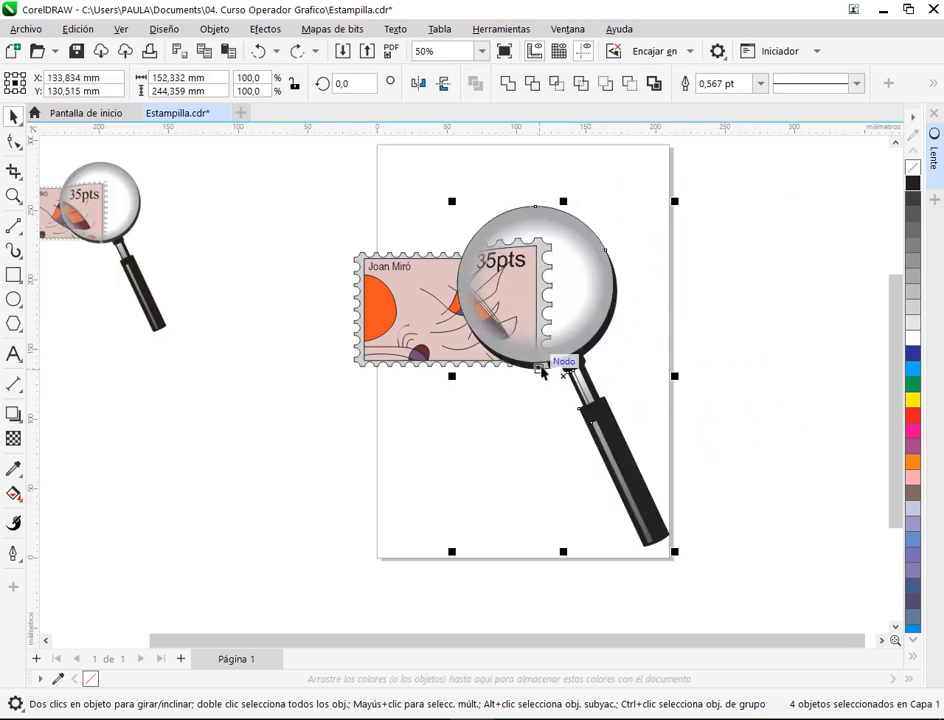
{"action": "scroll", "coordinate": [552, 358], "scroll_direction": "up", "scroll_amount": 5}
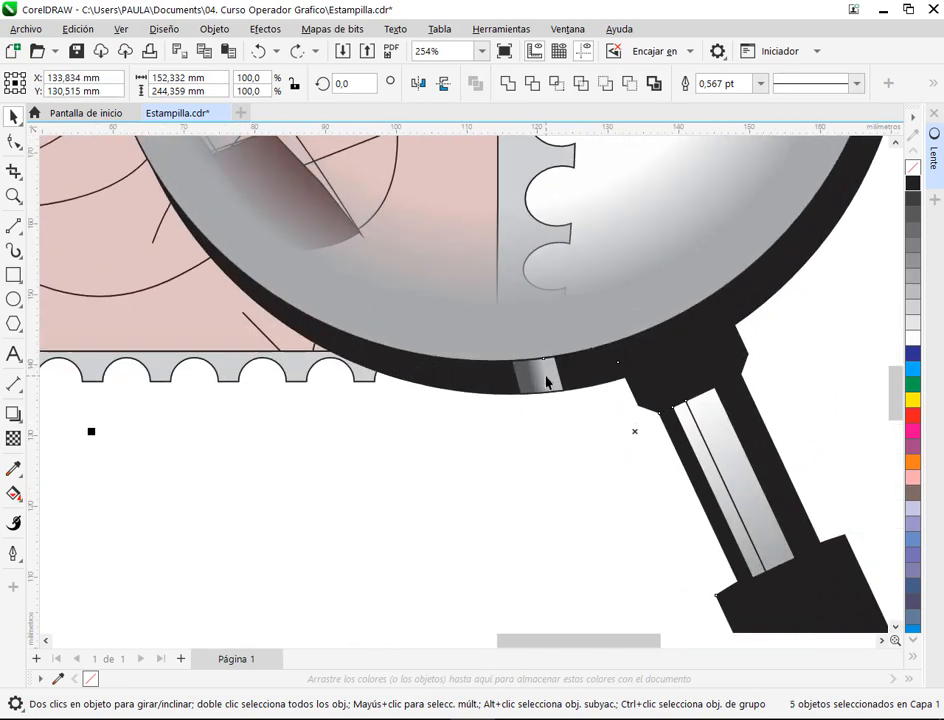
{"action": "scroll", "coordinate": [546, 375], "scroll_direction": "down", "scroll_amount": 5}
{"action": "mouse_move", "coordinate": [567, 348]}
{"action": "left_mouse_down"}
{"action": "mouse_move", "coordinate": [698, 297]}
{"action": "mouse_move", "coordinate": [590, 415]}
{"action": "mouse_move", "coordinate": [520, 331]}
{"action": "mouse_move", "coordinate": [563, 350]}
{"action": "mouse_move", "coordinate": [557, 340]}
{"action": "left_mouse_up"}
{"action": "key", "text": "ctrl+g"}
Try to scale the stamp and magnifying glass down together and reposition them on the page, and undo both changes.
{"action": "left_click_drag", "start_coordinate": [297, 183], "coordinate": [729, 479]}
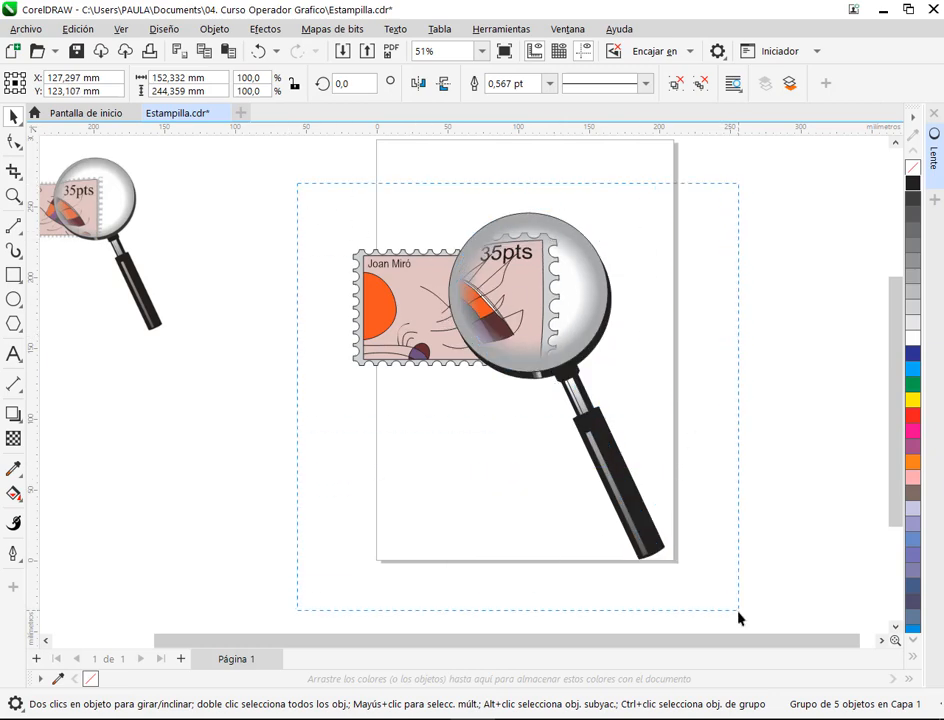
{"action": "left_click_drag", "start_coordinate": [738, 618], "coordinate": [738, 618]}
{"action": "left_click_drag", "start_coordinate": [666, 563], "coordinate": [624, 513]}
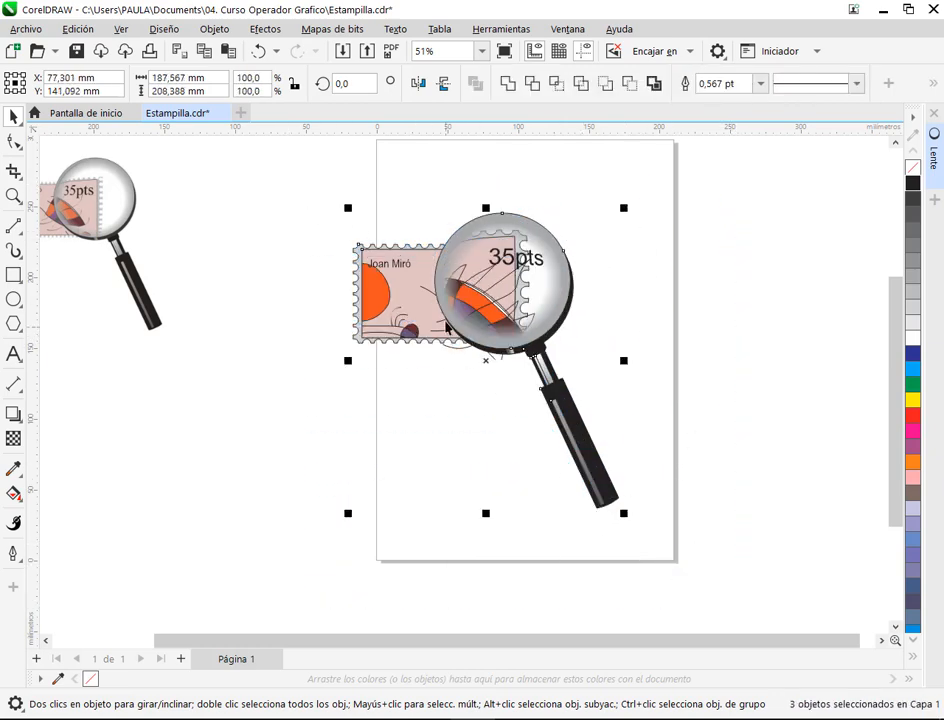
{"action": "left_click_drag", "start_coordinate": [447, 327], "coordinate": [514, 247]}
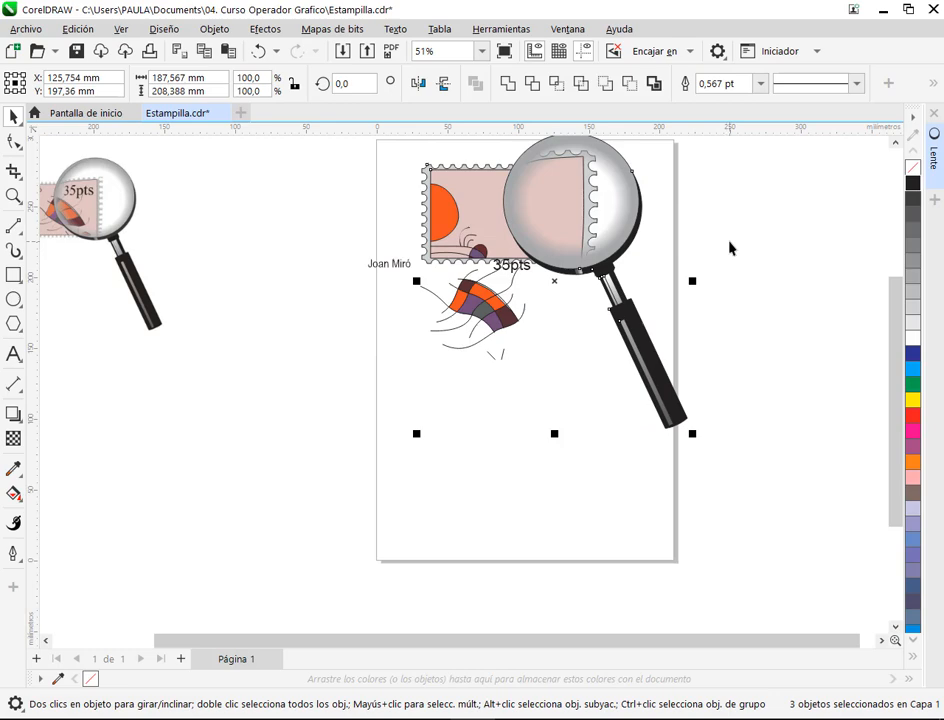
{"action": "key", "text": "ctrl+z"}
{"action": "key", "text": "ctrl+z"}
Move the magnifying glass group off the stamp to the page's right side, and unlock the stamp's checkered figure.
{"action": "left_click_drag", "start_coordinate": [622, 325], "coordinate": [807, 308]}
{"action": "key", "text": "Escape"}
{"action": "left_click", "coordinate": [487, 323]}
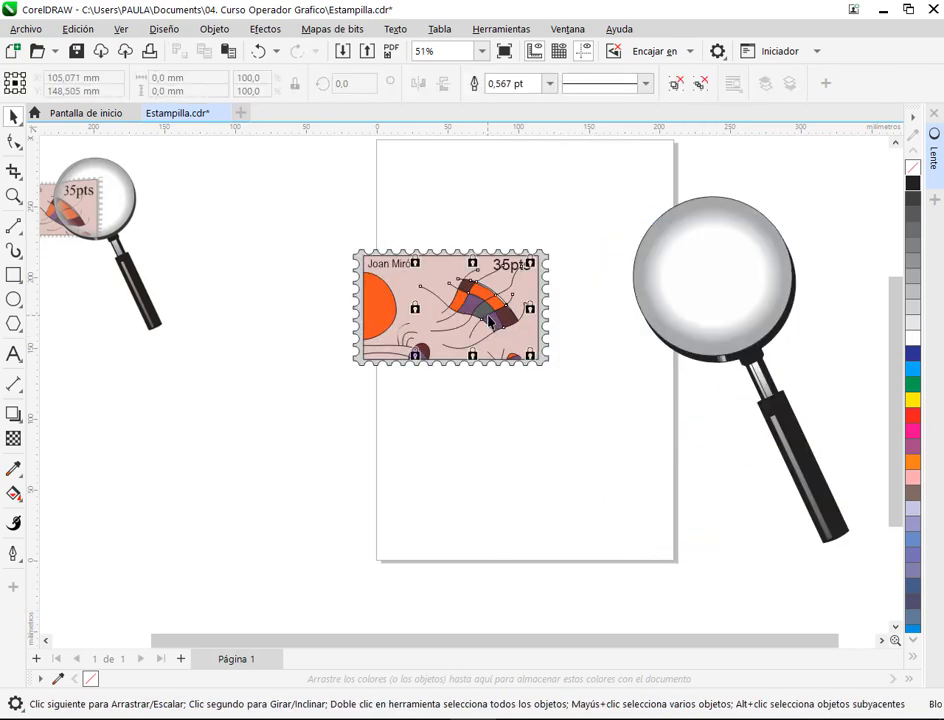
{"action": "right_click", "coordinate": [489, 322]}
{"action": "left_click", "coordinate": [518, 353]}
{"action": "left_click", "coordinate": [284, 223]}
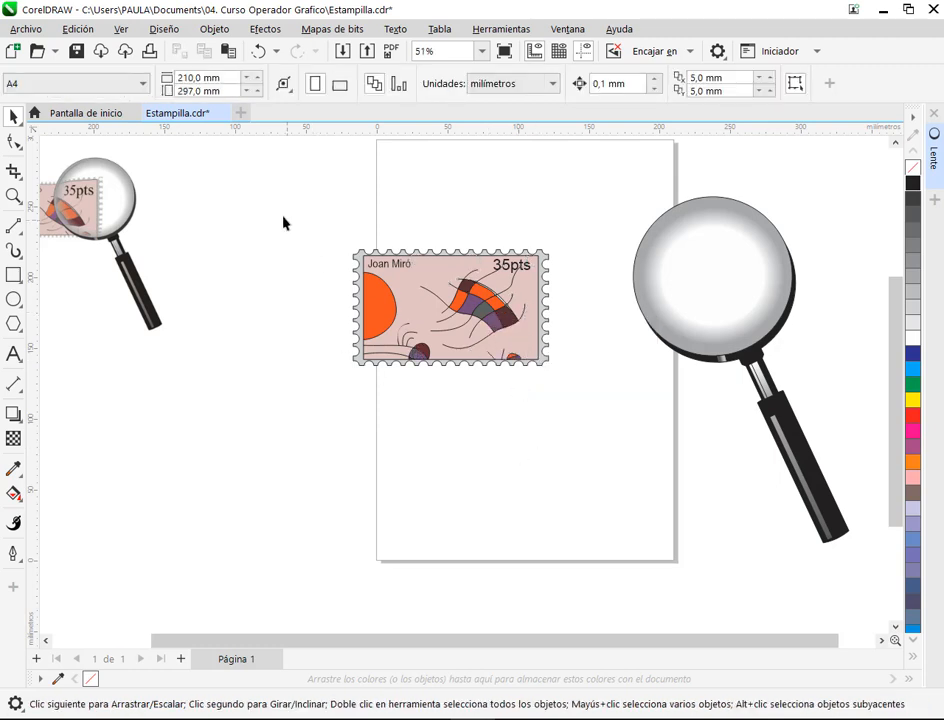
Group the stamp's perforated border, picture rectangle and checkered figure, then undo a test move of the group.
{"action": "left_click_drag", "start_coordinate": [634, 452], "coordinate": [600, 459]}
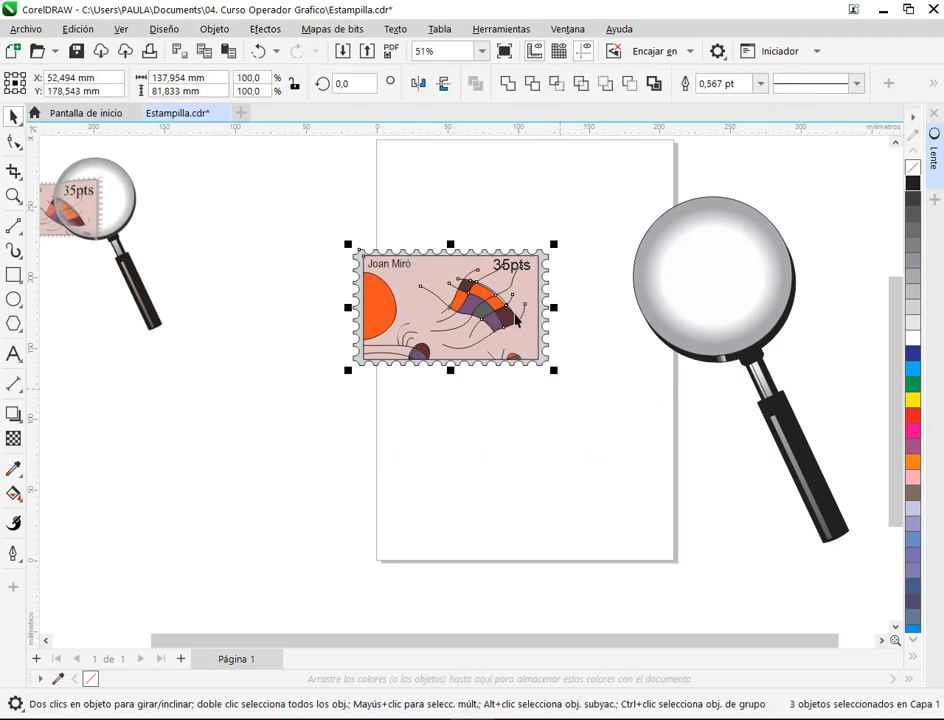
{"action": "left_click_drag", "start_coordinate": [516, 320], "coordinate": [558, 277]}
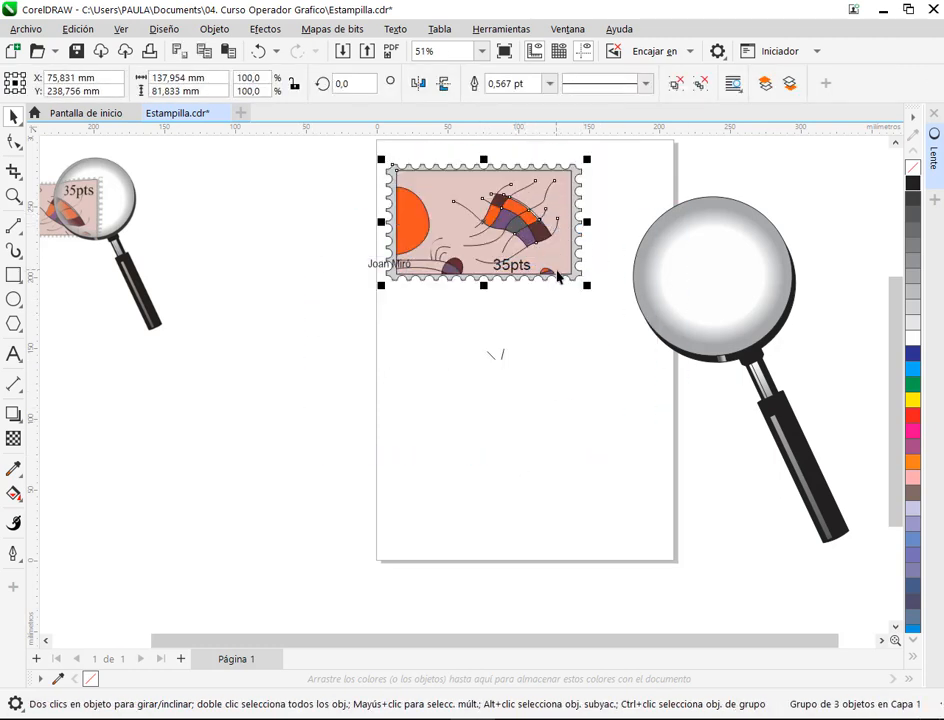
{"action": "key", "text": "ctrl+z"}
Try to move the stamp group left off the page to check for pieces left behind, and undo the moves.
{"action": "left_click_drag", "start_coordinate": [295, 438], "coordinate": [640, 195]}
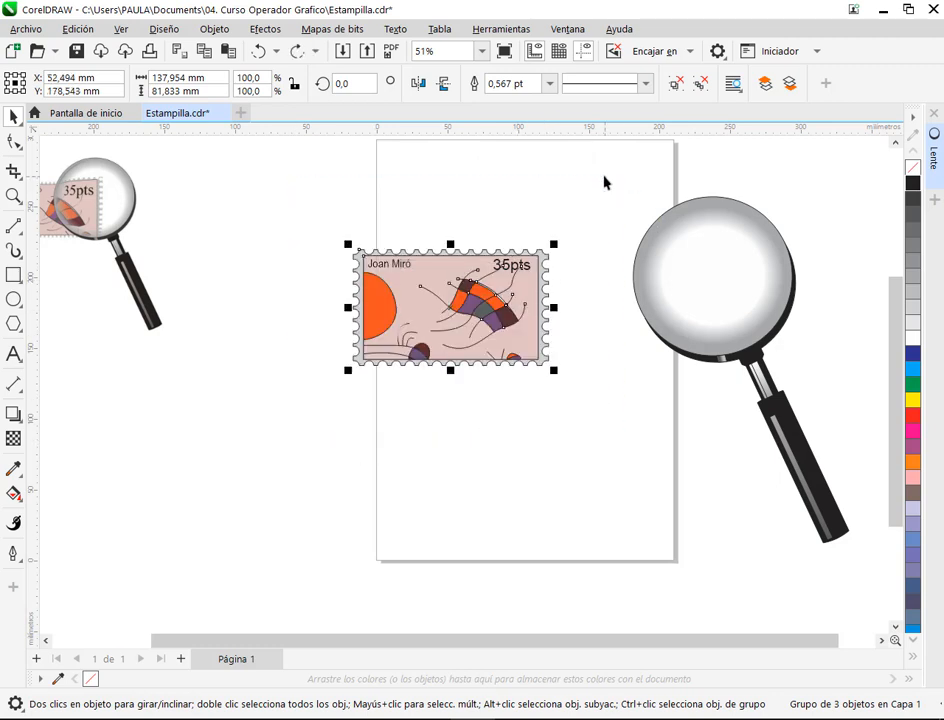
{"action": "left_click", "coordinate": [504, 360]}
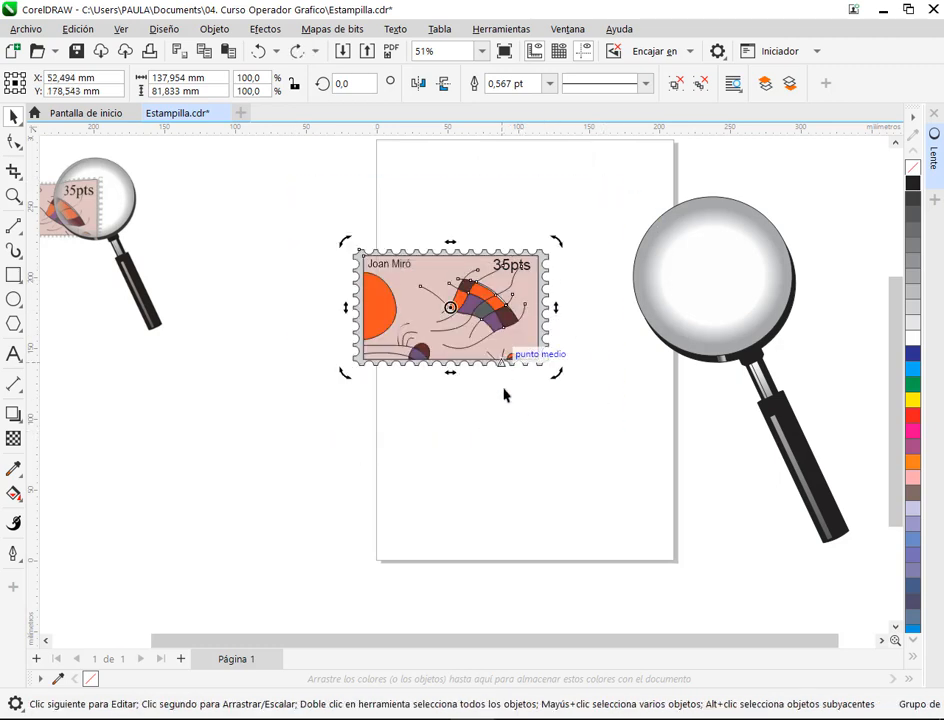
{"action": "left_click", "coordinate": [507, 427]}
{"action": "left_click_drag", "start_coordinate": [508, 348], "coordinate": [261, 392]}
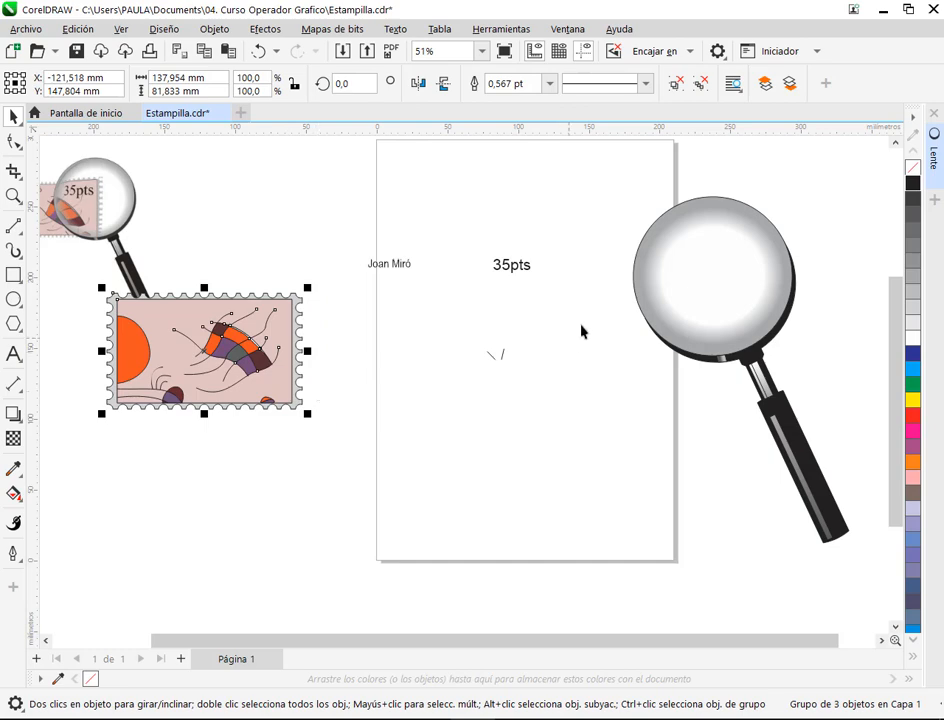
{"action": "key", "text": "ctrl+z"}
{"action": "left_click_drag", "start_coordinate": [508, 348], "coordinate": [288, 401]}
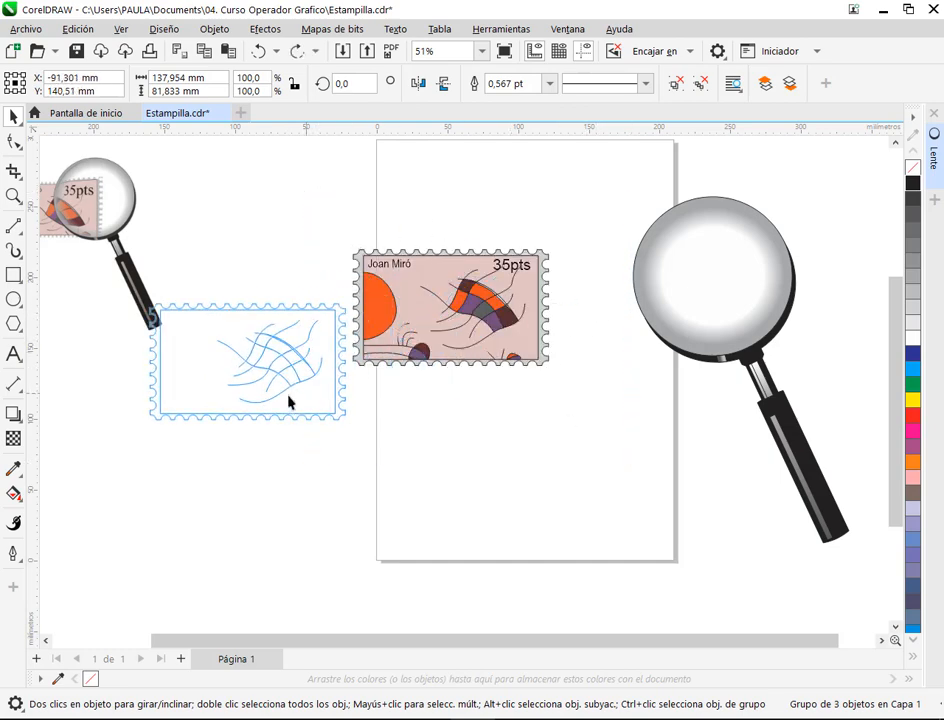
{"action": "key", "text": "ctrl+z"}
{"action": "left_click", "coordinate": [516, 386]}
Unlock the two short lines at the lower edge of the stamp picture.
{"action": "scroll", "coordinate": [505, 364], "scroll_direction": "up", "scroll_amount": 4}
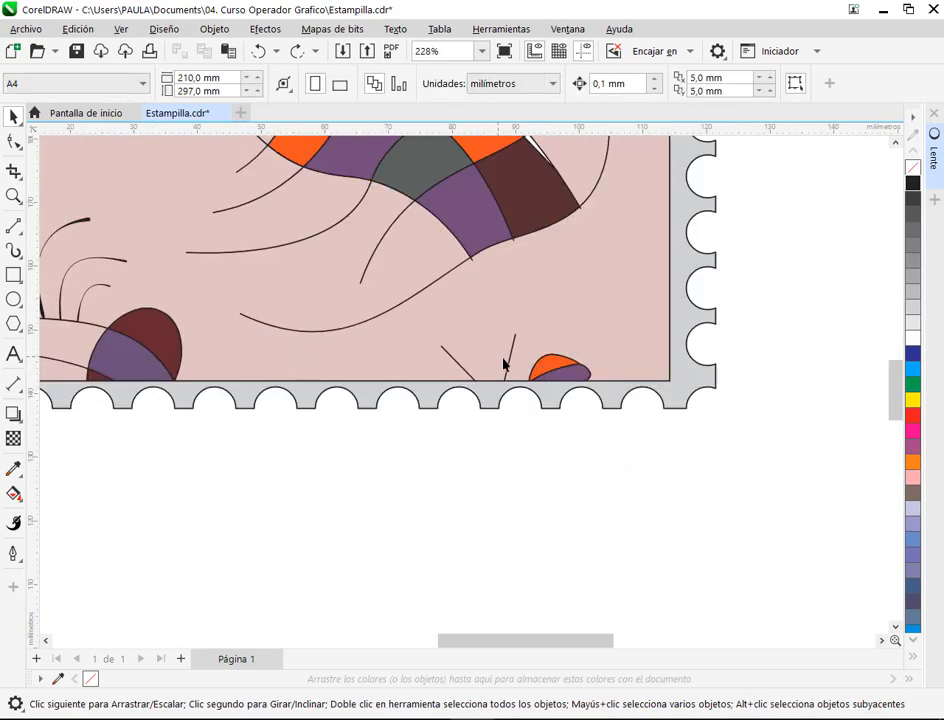
{"action": "left_click", "coordinate": [509, 366]}
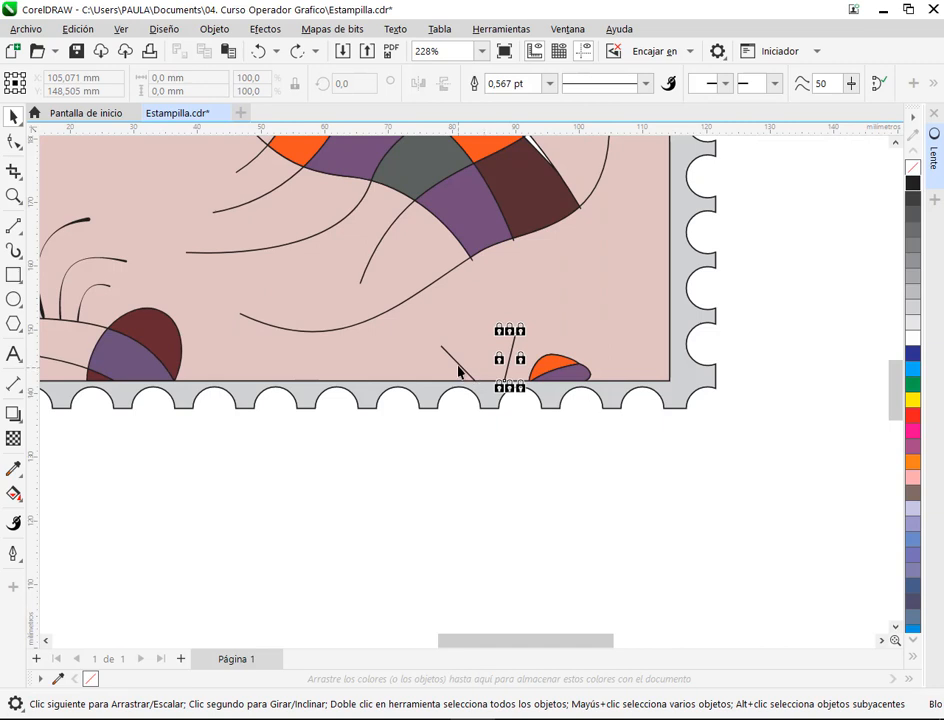
{"action": "right_click", "coordinate": [509, 366]}
{"action": "left_click", "coordinate": [522, 394]}
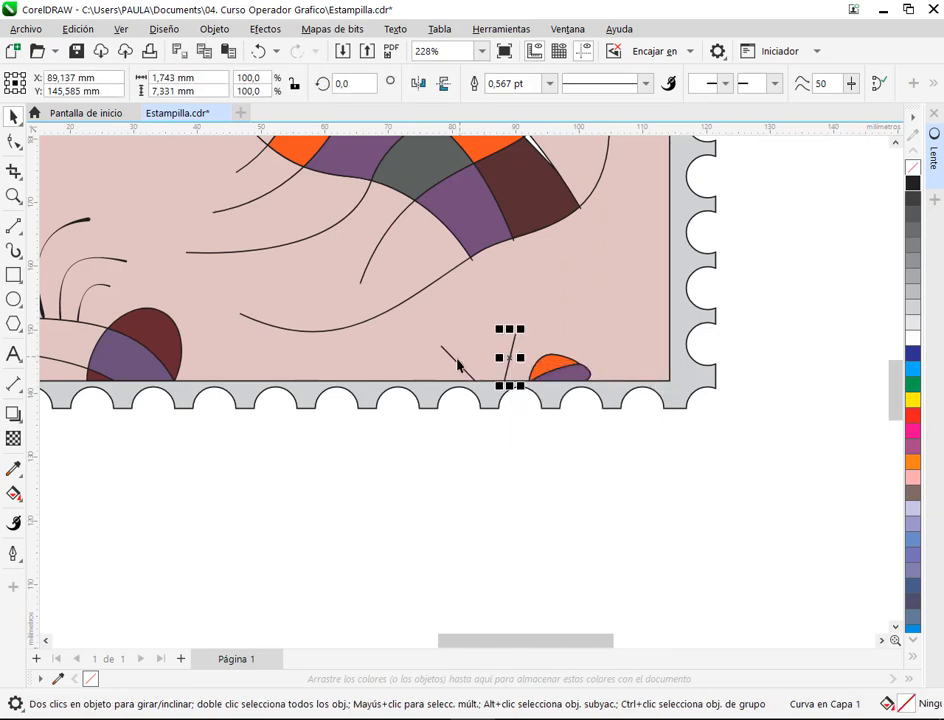
{"action": "left_click", "coordinate": [452, 362]}
{"action": "right_click", "coordinate": [455, 368]}
{"action": "left_click", "coordinate": [484, 395]}
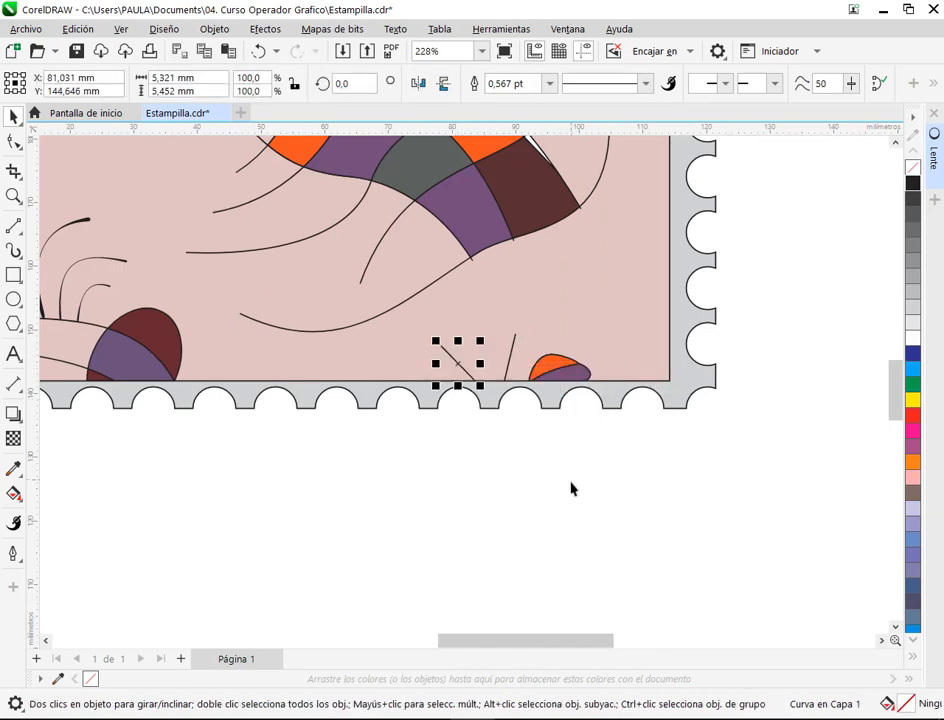
{"action": "left_click", "coordinate": [578, 478]}
Try to group the stamp with the two short lines, and undo the grouping.
{"action": "scroll", "coordinate": [585, 464], "scroll_direction": "down", "scroll_amount": 2}
{"action": "scroll", "coordinate": [585, 464], "scroll_direction": "down", "scroll_amount": 2}
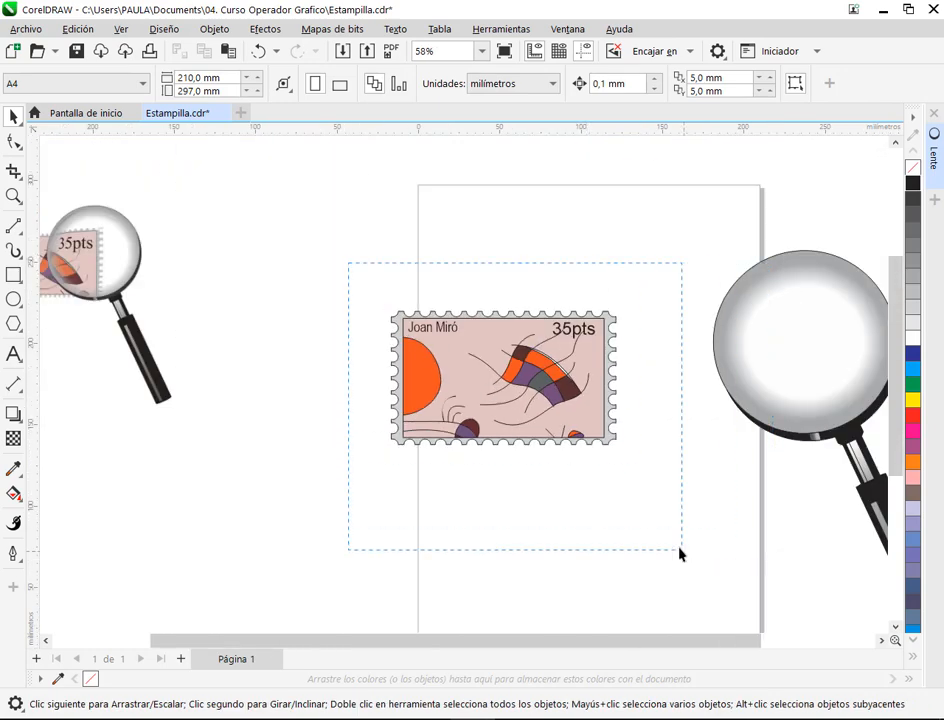
{"action": "left_click_drag", "start_coordinate": [679, 553], "coordinate": [676, 536]}
{"action": "key", "text": "ctrl+g"}
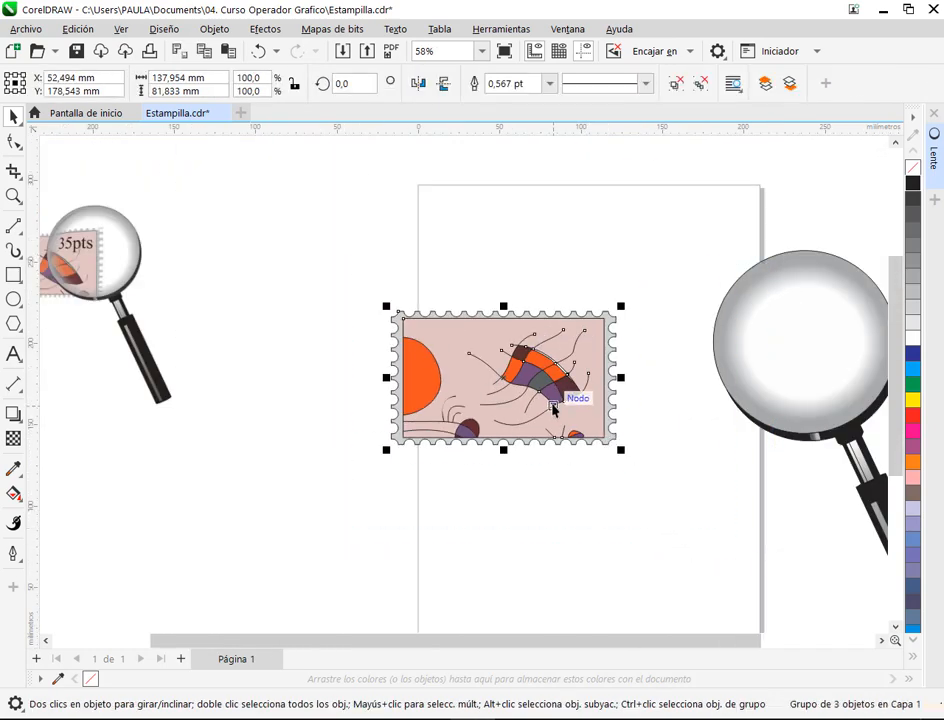
{"action": "key", "text": "ctrl+z"}
{"action": "key", "text": "Escape"}
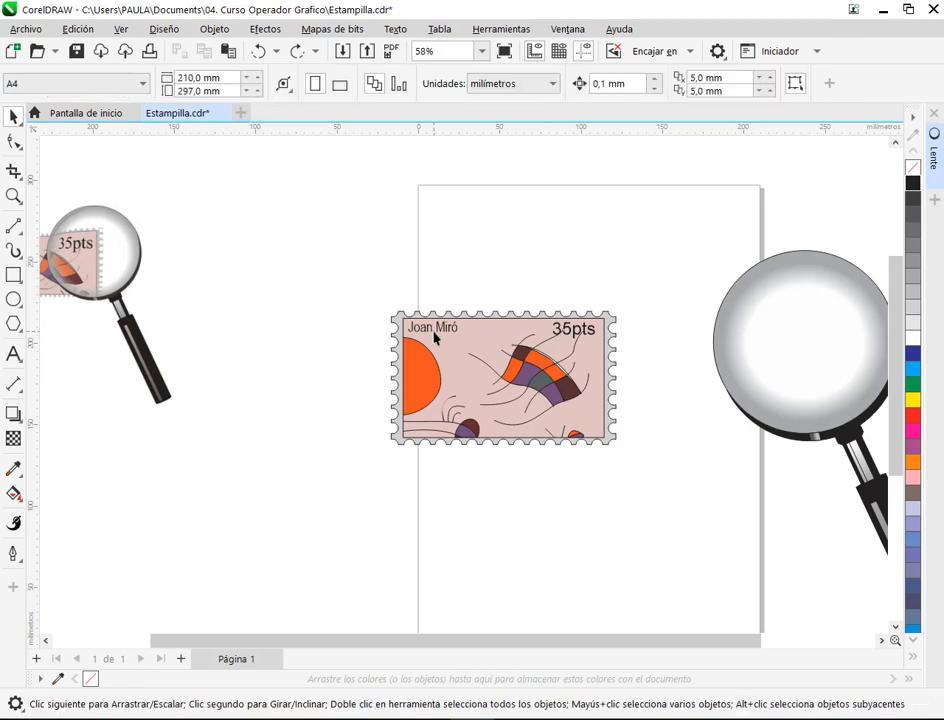
Unlock the "Joan Miró" title and the "35pts" text on the stamp.
{"action": "right_click", "coordinate": [441, 332]}
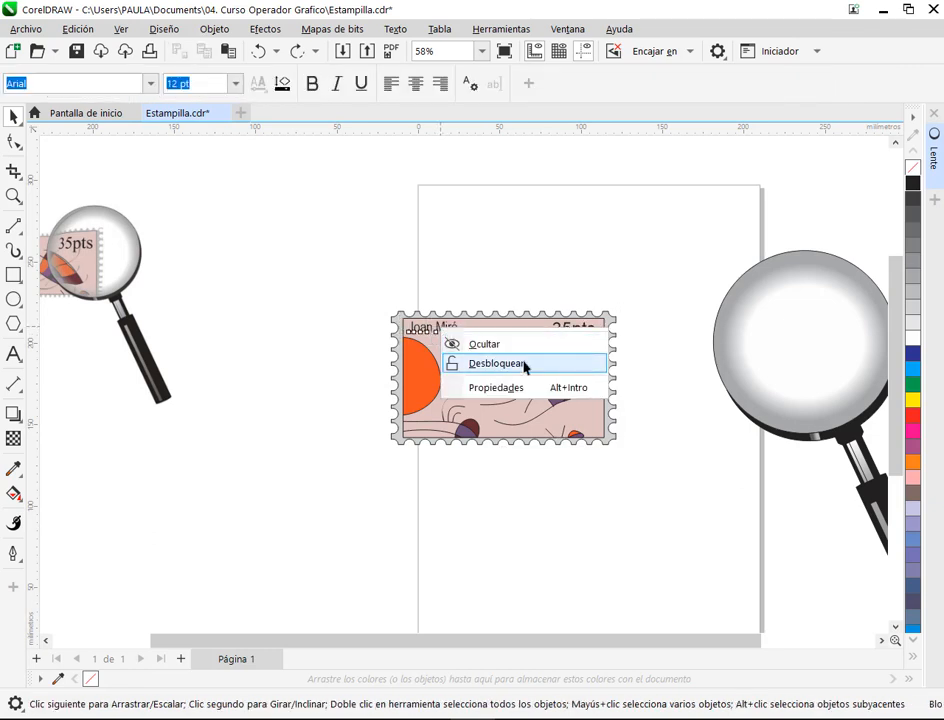
{"action": "left_click", "coordinate": [496, 346]}
{"action": "left_click", "coordinate": [572, 334]}
{"action": "right_click", "coordinate": [568, 330]}
{"action": "left_click", "coordinate": [600, 363]}
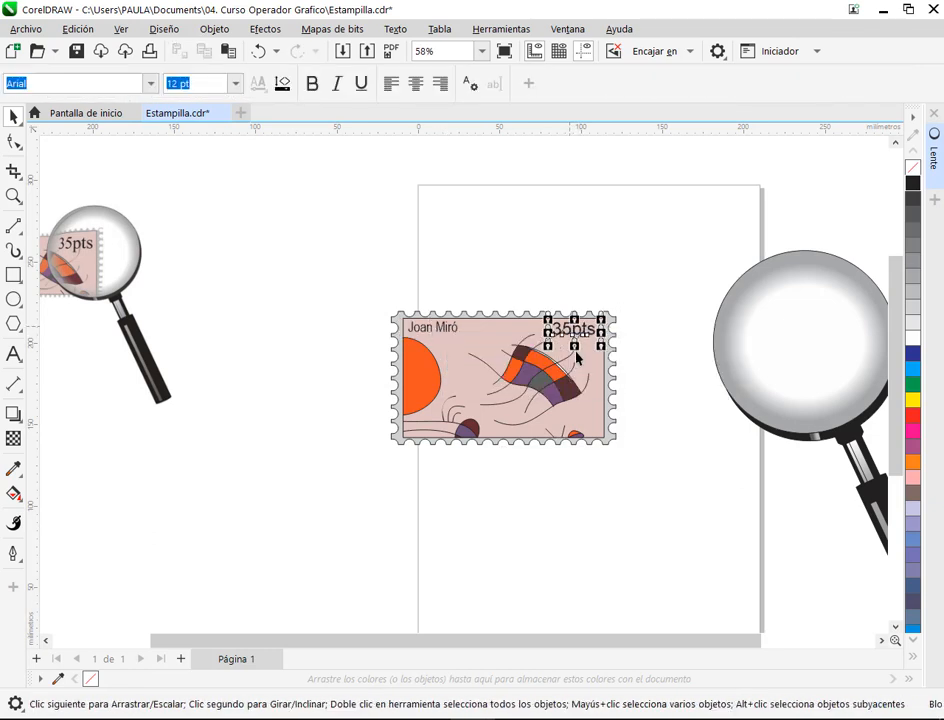
Select all the stamp pieces together with both texts, undo a test move off the page, and group them.
{"action": "left_click", "coordinate": [349, 282]}
{"action": "left_click", "coordinate": [596, 380]}
{"action": "left_click_drag", "start_coordinate": [596, 380], "coordinate": [284, 415]}
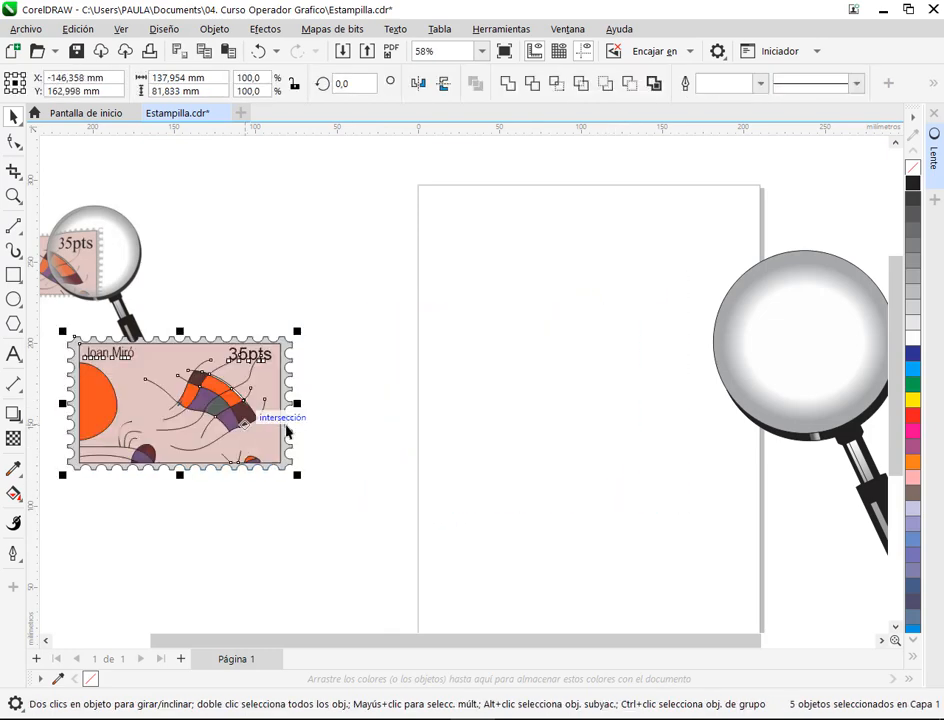
{"action": "key", "text": "ctrl+z"}
{"action": "key", "text": "ctrl+g"}
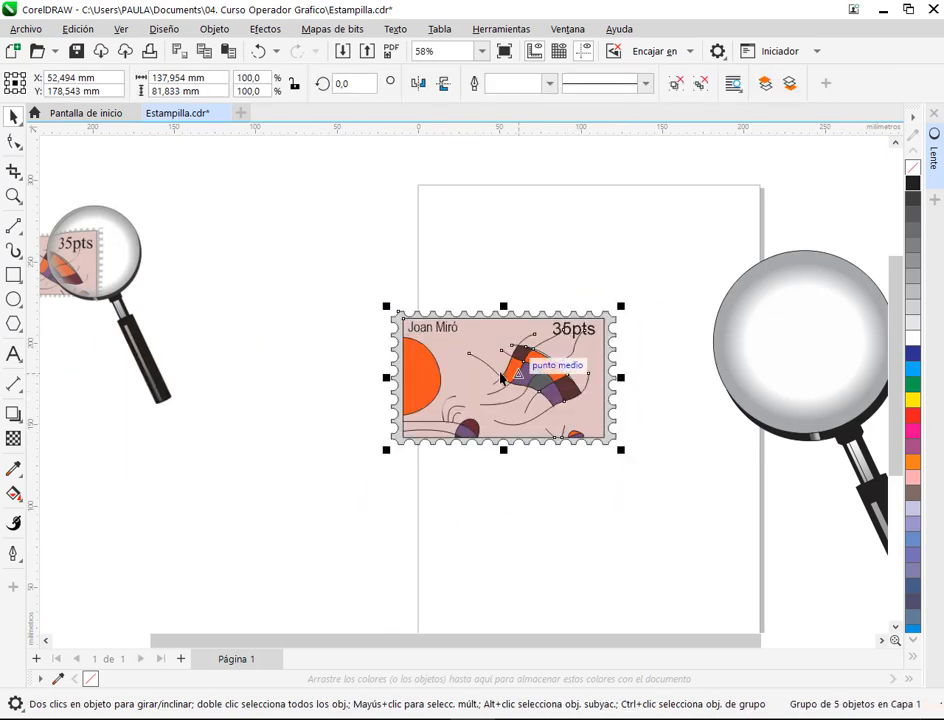
Move the stamp group higher on the page and place the magnifying glass over its "35pts" end.
{"action": "left_click_drag", "start_coordinate": [505, 415], "coordinate": [506, 353]}
{"action": "left_click_drag", "start_coordinate": [765, 375], "coordinate": [589, 327]}
{"action": "left_click", "coordinate": [760, 360]}
{"action": "scroll", "coordinate": [760, 360], "scroll_direction": "down", "scroll_amount": 2}
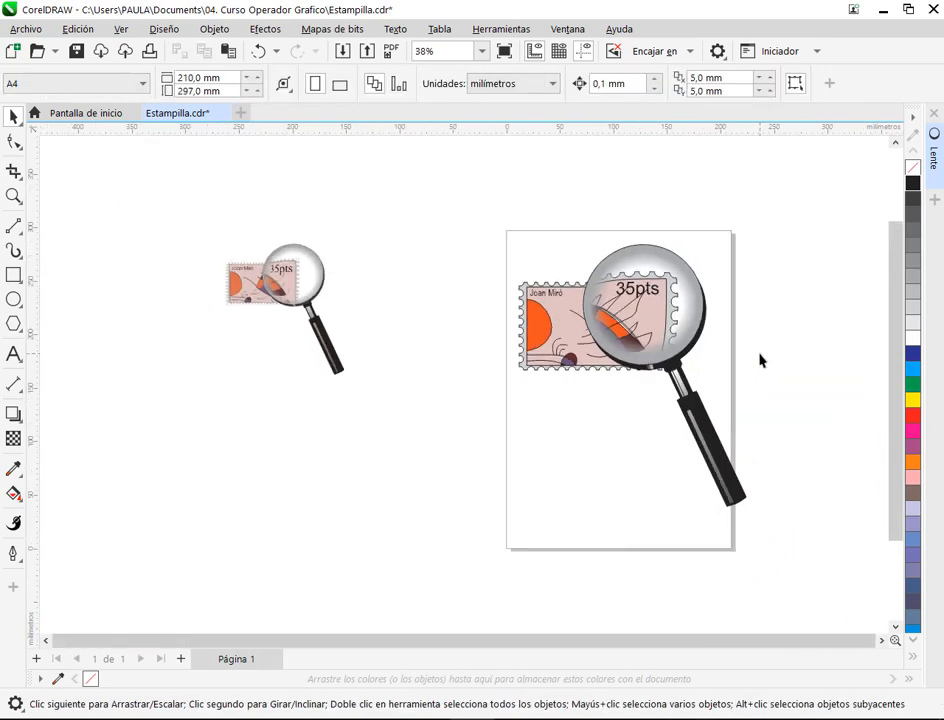
Switch the page to landscape and scale the stamp and glass down together to about 74%, centring them on the page.
{"action": "left_click_drag", "start_coordinate": [760, 360], "coordinate": [630, 330]}
{"action": "left_click", "coordinate": [340, 83]}
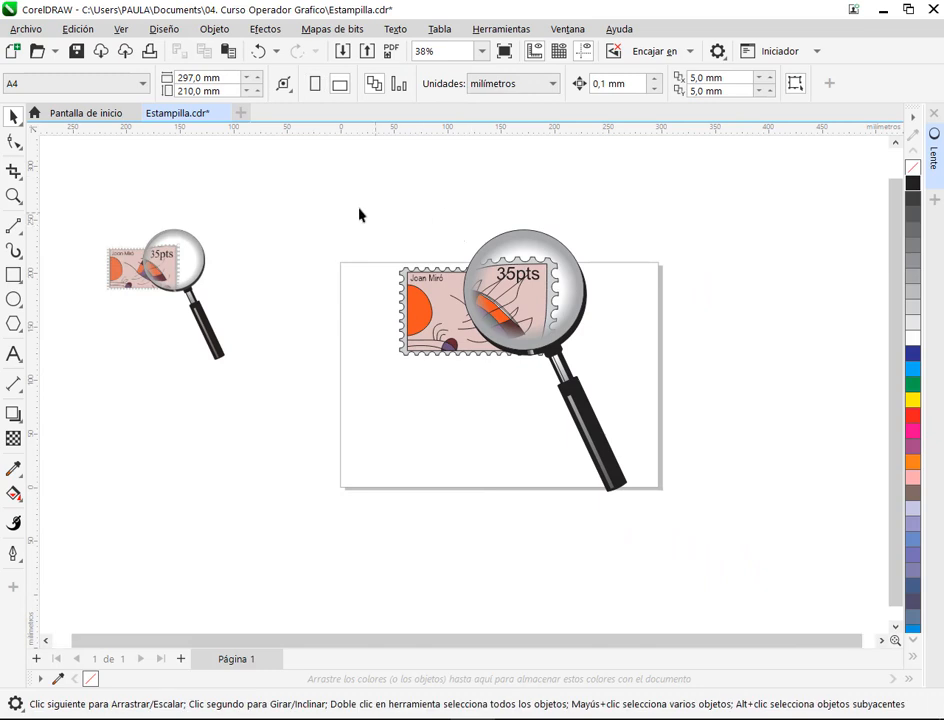
{"action": "left_click_drag", "start_coordinate": [696, 546], "coordinate": [696, 545]}
{"action": "left_click_drag", "start_coordinate": [637, 504], "coordinate": [589, 447]}
{"action": "left_click_drag", "start_coordinate": [531, 330], "coordinate": [538, 364]}
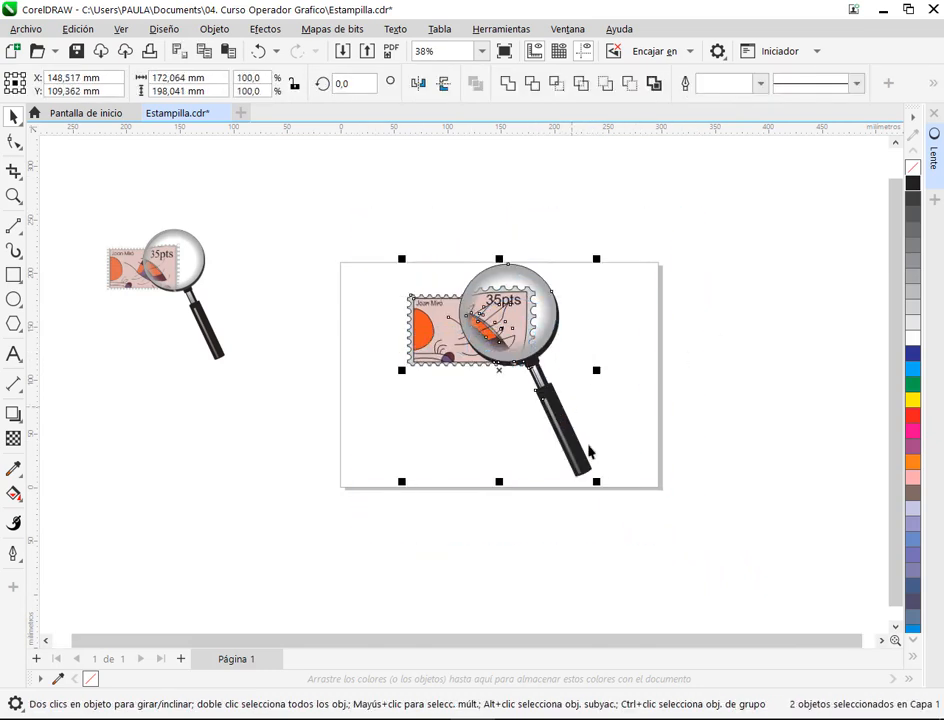
{"action": "left_click_drag", "start_coordinate": [601, 488], "coordinate": [579, 459]}
{"action": "left_click_drag", "start_coordinate": [518, 346], "coordinate": [529, 351]}
Delete the reference bitmap of the stamp and magnifying glass beside the page.
{"action": "left_click", "coordinate": [713, 278]}
{"action": "left_click", "coordinate": [204, 312]}
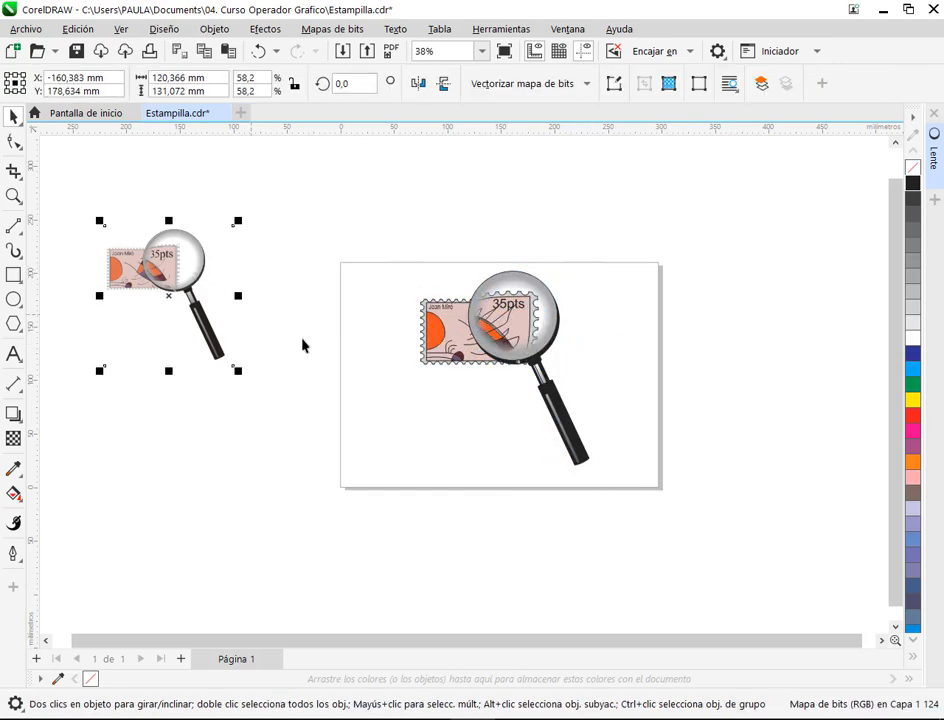
{"action": "key", "text": "Delete"}
Move the magnifying glass over the stamp's checkered figure to examine the lens effect up close.
{"action": "scroll", "coordinate": [526, 340], "scroll_direction": "up", "scroll_amount": 1}
{"action": "scroll", "coordinate": [526, 345], "scroll_direction": "up", "scroll_amount": 2}
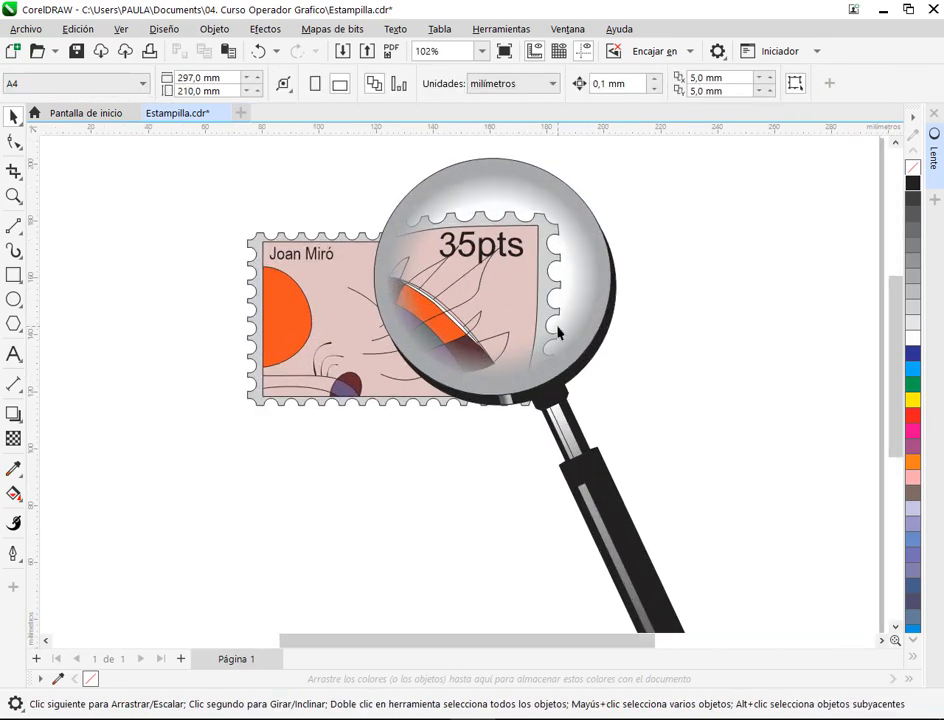
{"action": "left_click_drag", "start_coordinate": [564, 329], "coordinate": [511, 404]}
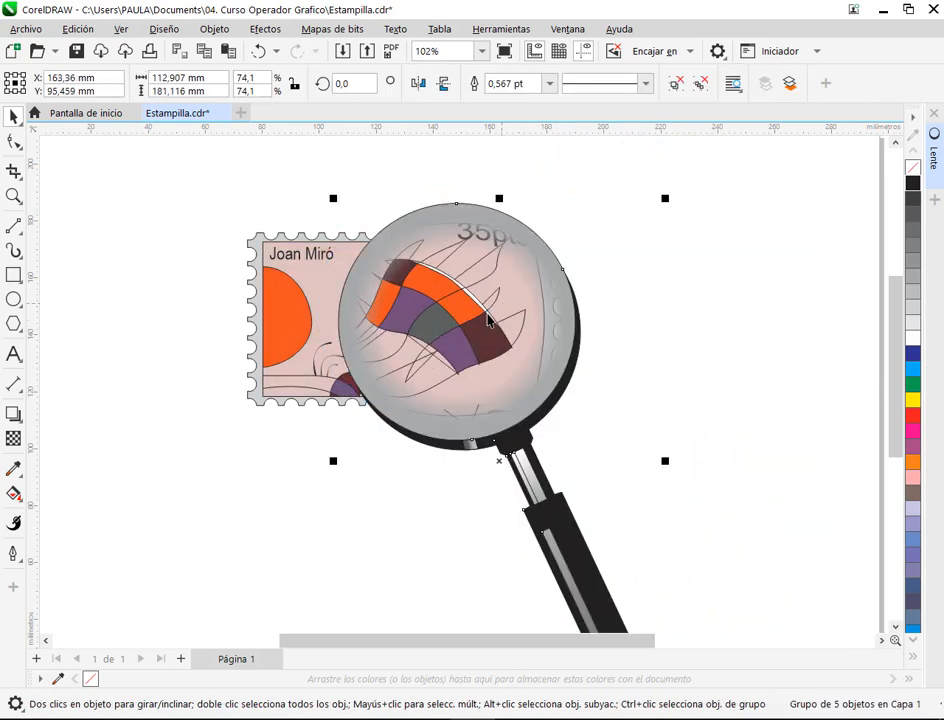
{"action": "scroll", "coordinate": [466, 273], "scroll_direction": "up", "scroll_amount": 1}
{"action": "scroll", "coordinate": [466, 273], "scroll_direction": "up", "scroll_amount": 2}
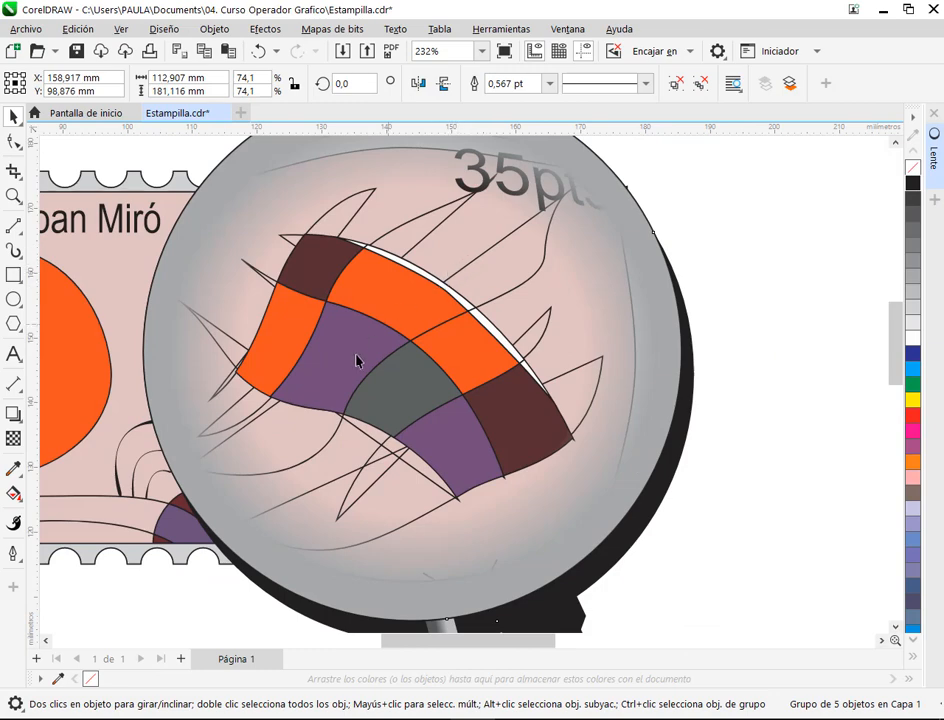
{"action": "left_click_drag", "start_coordinate": [340, 455], "coordinate": [308, 453]}
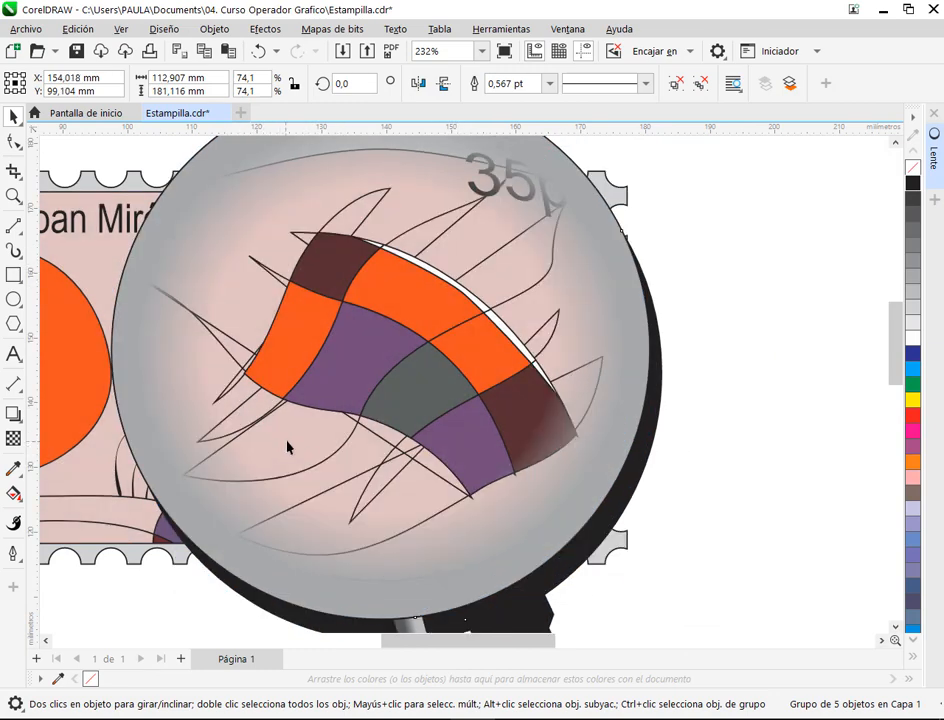
Move the magnifying glass off the stamp and ungroup all of the stamp's nested groups.
{"action": "scroll", "coordinate": [300, 440], "scroll_direction": "down", "scroll_amount": 4}
{"action": "left_click_drag", "start_coordinate": [467, 379], "coordinate": [618, 345]}
{"action": "left_click", "coordinate": [480, 323]}
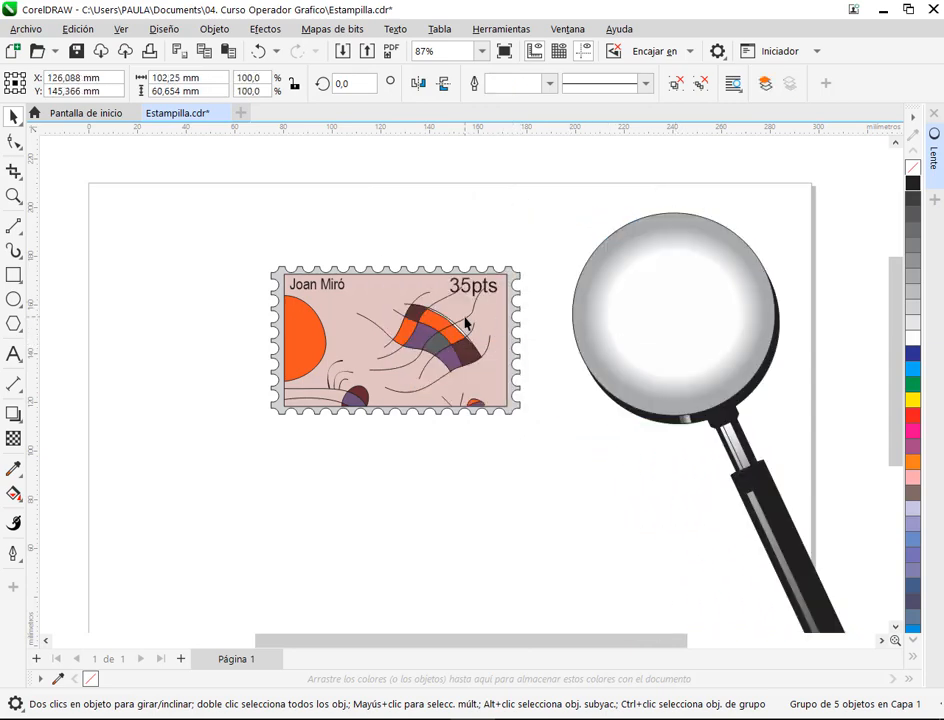
{"action": "scroll", "coordinate": [480, 312], "scroll_direction": "up", "scroll_amount": 3}
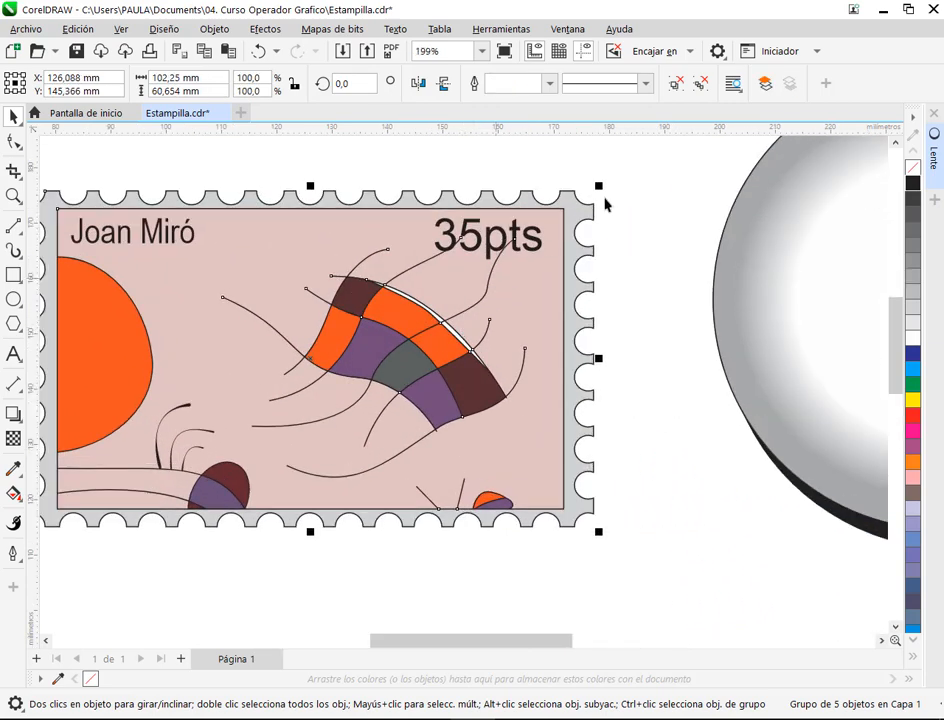
{"action": "left_click", "coordinate": [686, 179]}
{"action": "left_click", "coordinate": [477, 313]}
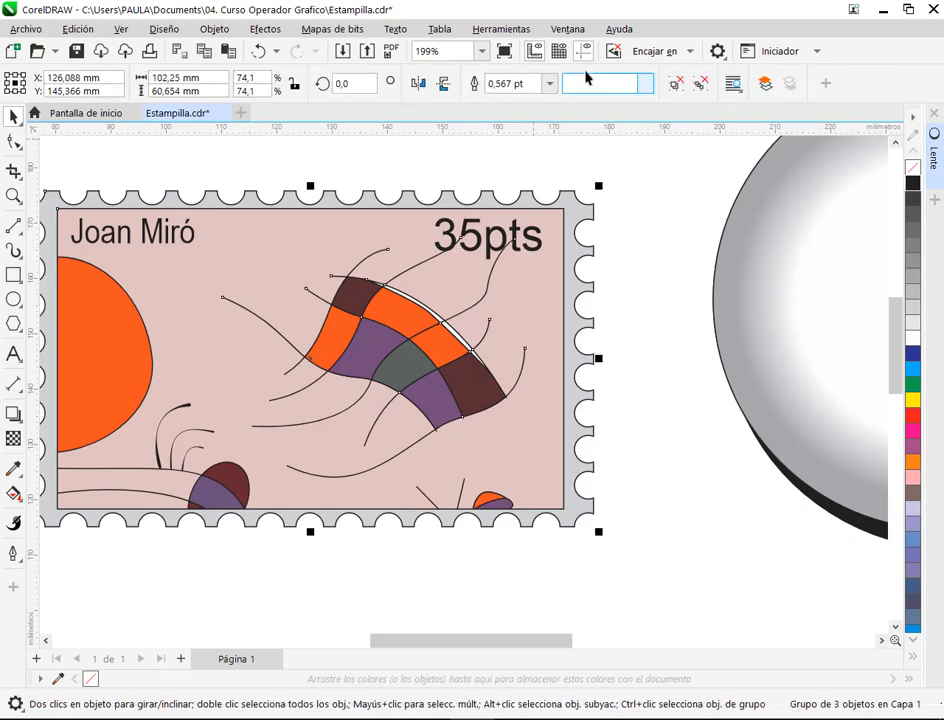
{"action": "left_click", "coordinate": [700, 83]}
{"action": "left_click", "coordinate": [668, 270]}
{"action": "scroll", "coordinate": [668, 270], "scroll_direction": "down", "scroll_amount": 5}
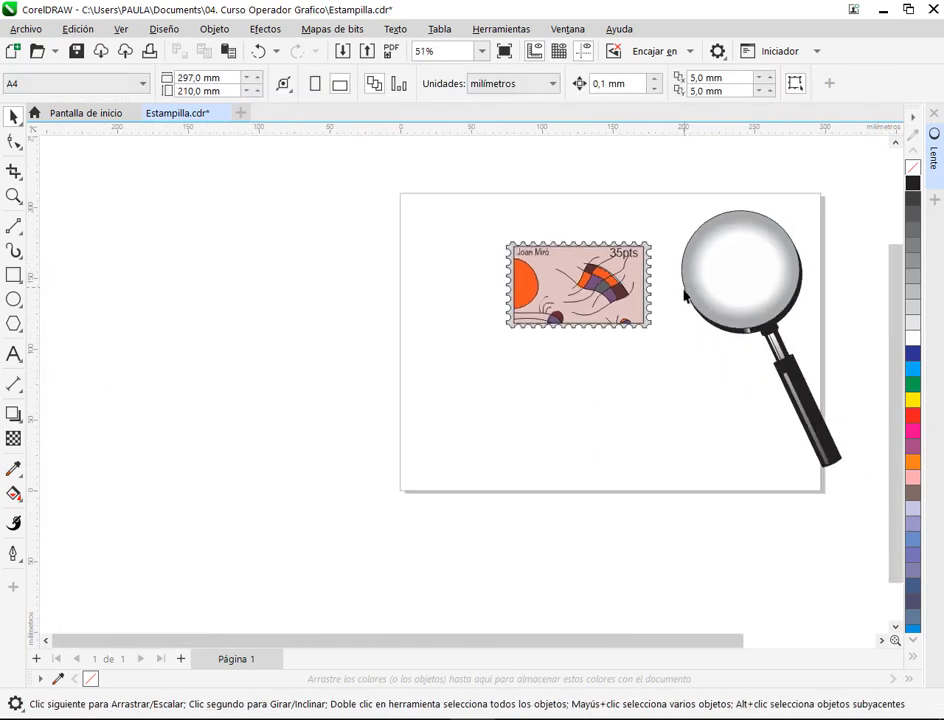
Rotate the magnifying glass to about 9.7° and position it over the left part of the stamp.
{"action": "left_click_drag", "start_coordinate": [568, 298], "coordinate": [455, 318]}
{"action": "left_click_drag", "start_coordinate": [485, 385], "coordinate": [440, 422]}
{"action": "scroll", "coordinate": [393, 402], "scroll_direction": "up", "scroll_amount": 2}
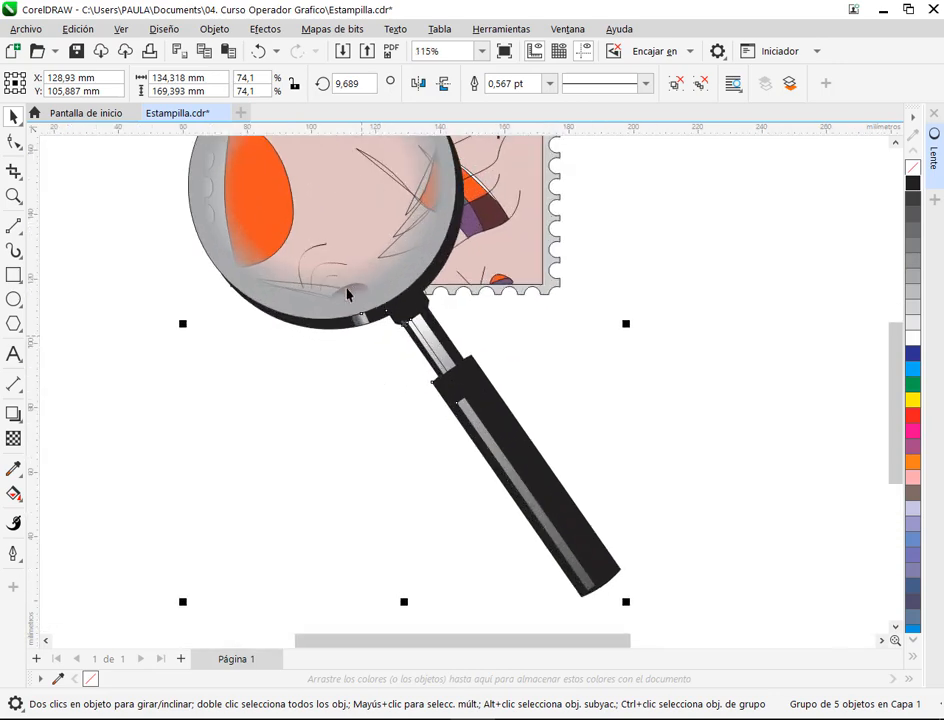
{"action": "left_click_drag", "start_coordinate": [357, 297], "coordinate": [354, 322]}
{"action": "scroll", "coordinate": [354, 322], "scroll_direction": "down", "scroll_amount": 2}
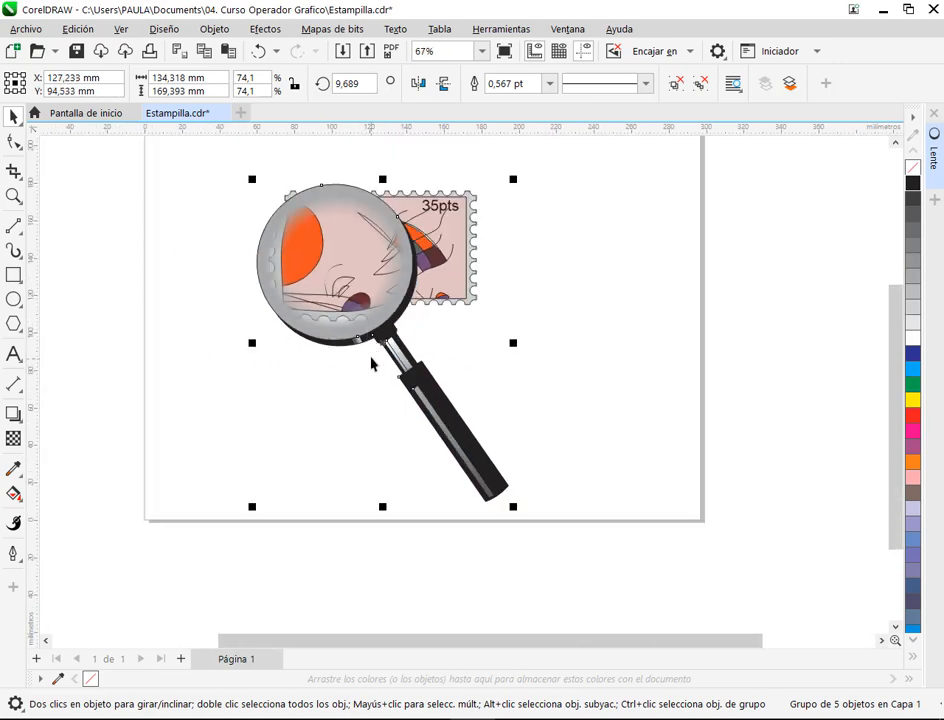
{"action": "scroll", "coordinate": [353, 330], "scroll_direction": "down", "scroll_amount": 1}
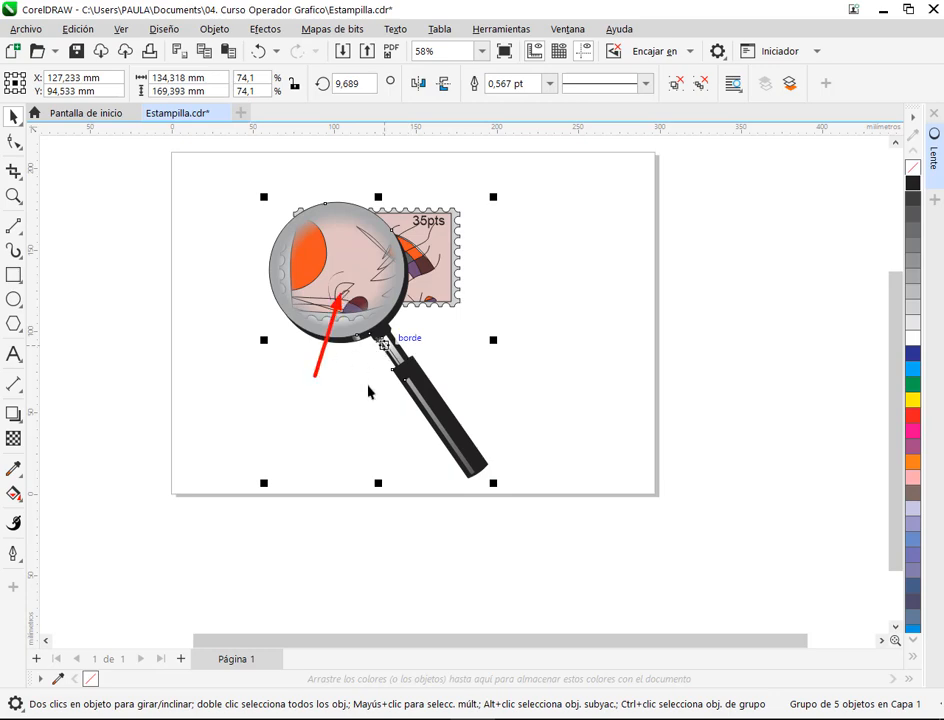
Examine the thin curved lines beside the small oval figure closely through the lens.
{"action": "scroll", "coordinate": [390, 295], "scroll_direction": "up", "scroll_amount": 4}
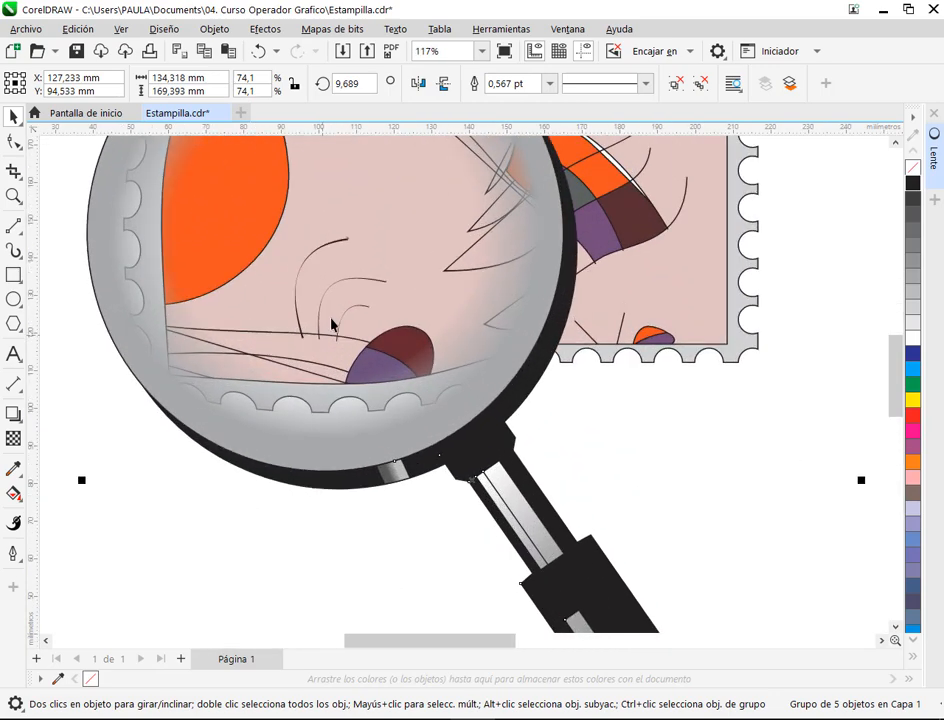
{"action": "scroll", "coordinate": [362, 300], "scroll_direction": "up", "scroll_amount": 4}
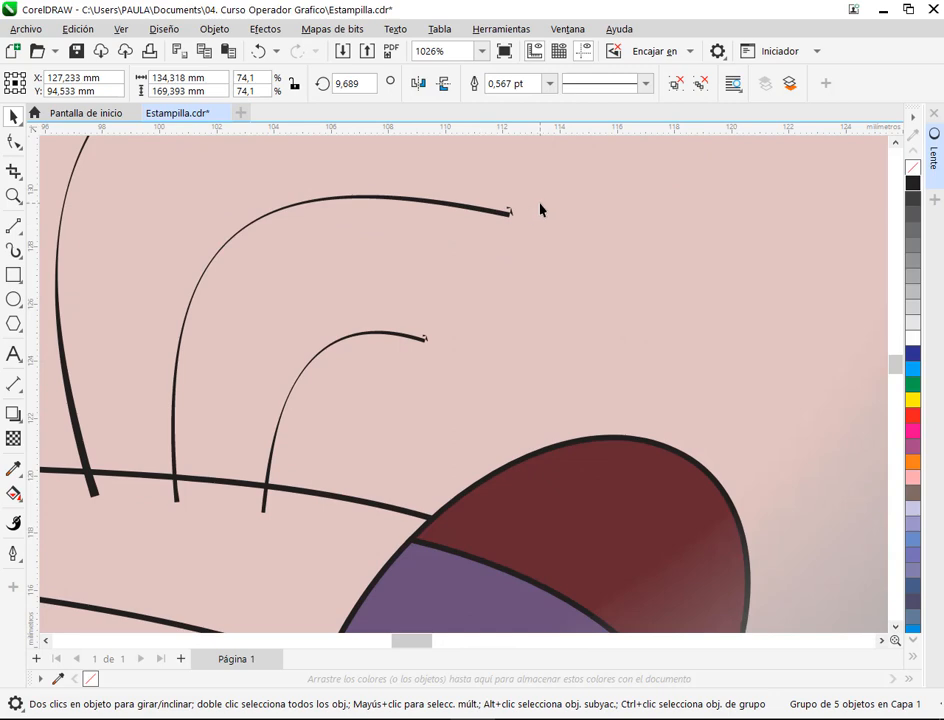
{"action": "scroll", "coordinate": [501, 227], "scroll_direction": "down", "scroll_amount": 2}
{"action": "scroll", "coordinate": [405, 301], "scroll_direction": "down", "scroll_amount": 8}
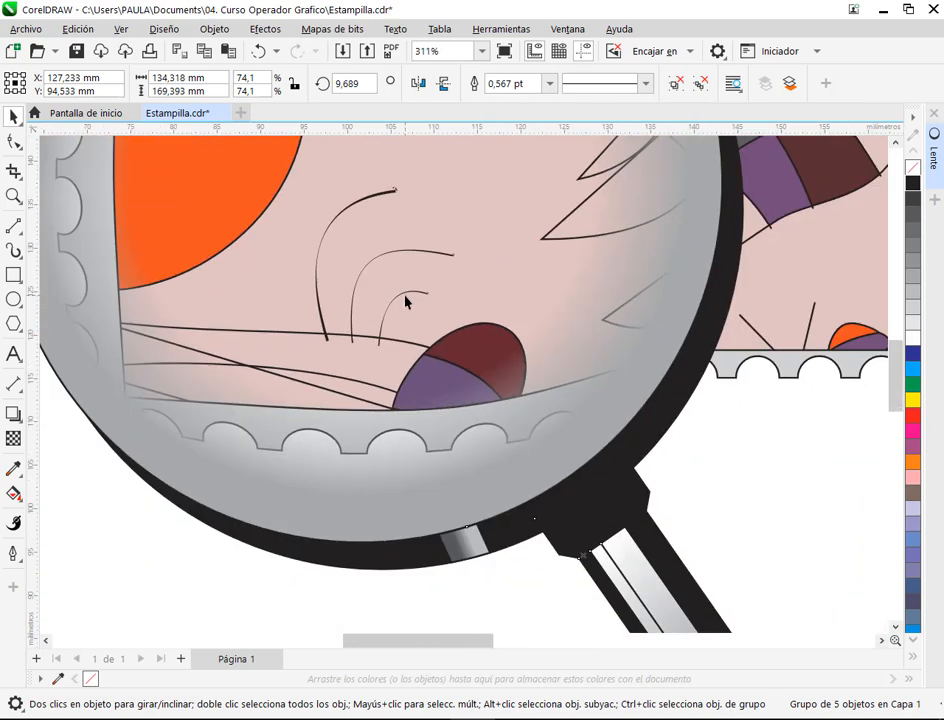
Move the magnifying glass over the checkered figure and "35pts" corner, and inspect the magnified outlines closely.
{"action": "left_click_drag", "start_coordinate": [405, 301], "coordinate": [528, 245]}
{"action": "scroll", "coordinate": [528, 240], "scroll_direction": "up", "scroll_amount": 4}
{"action": "scroll", "coordinate": [405, 290], "scroll_direction": "up", "scroll_amount": 5}
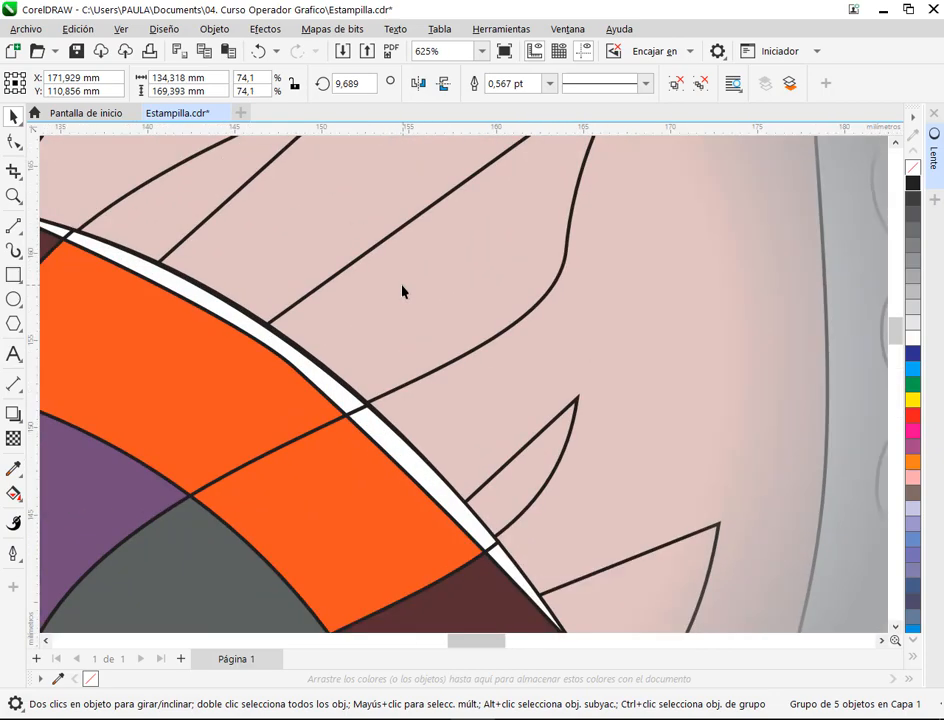
{"action": "scroll", "coordinate": [412, 290], "scroll_direction": "down", "scroll_amount": 10}
{"action": "left_click_drag", "start_coordinate": [411, 303], "coordinate": [447, 325]}
{"action": "key", "text": "Escape"}
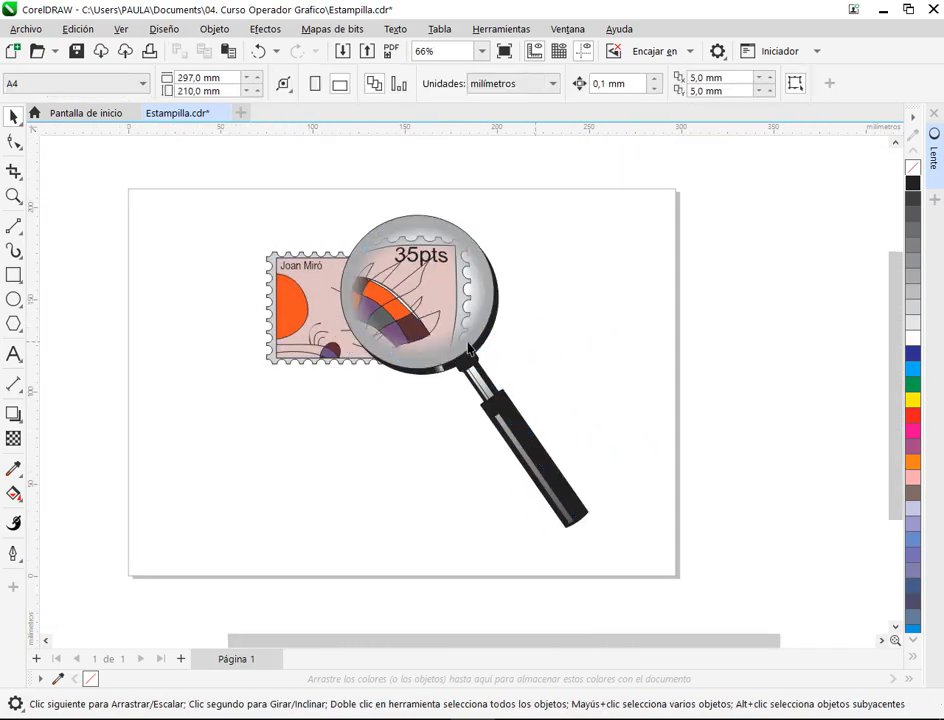
Move the magnifying glass down so that it straddles the stamp's lower-left border.
{"action": "scroll", "coordinate": [371, 330], "scroll_direction": "down", "scroll_amount": 2}
{"action": "scroll", "coordinate": [371, 330], "scroll_direction": "up", "scroll_amount": 5}
{"action": "scroll", "coordinate": [371, 330], "scroll_direction": "down", "scroll_amount": 3}
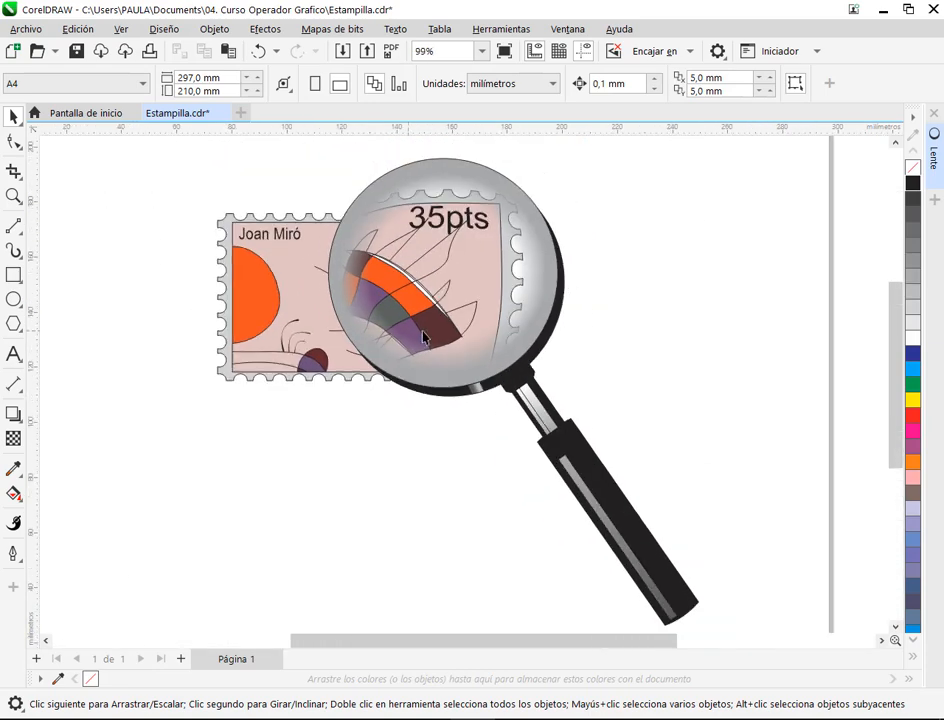
{"action": "left_click_drag", "start_coordinate": [421, 330], "coordinate": [299, 423]}
{"action": "scroll", "coordinate": [296, 404], "scroll_direction": "down", "scroll_amount": 3}
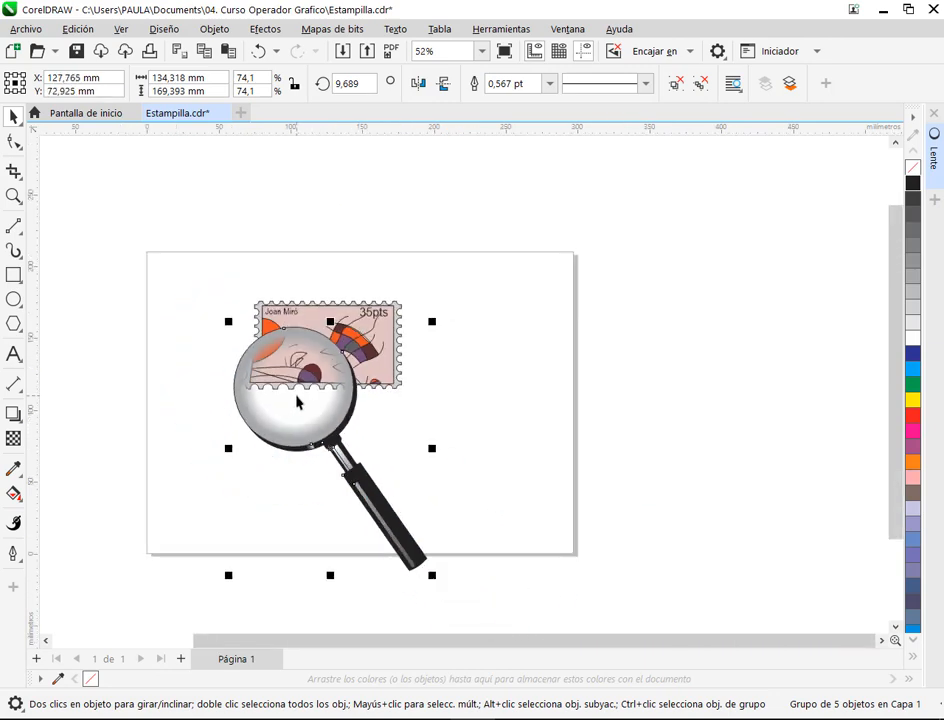
Return the magnifying glass over the stamp's "35pts" corner and deselect it.
{"action": "scroll", "coordinate": [296, 402], "scroll_direction": "down", "scroll_amount": 2}
{"action": "scroll", "coordinate": [306, 349], "scroll_direction": "up", "scroll_amount": 7}
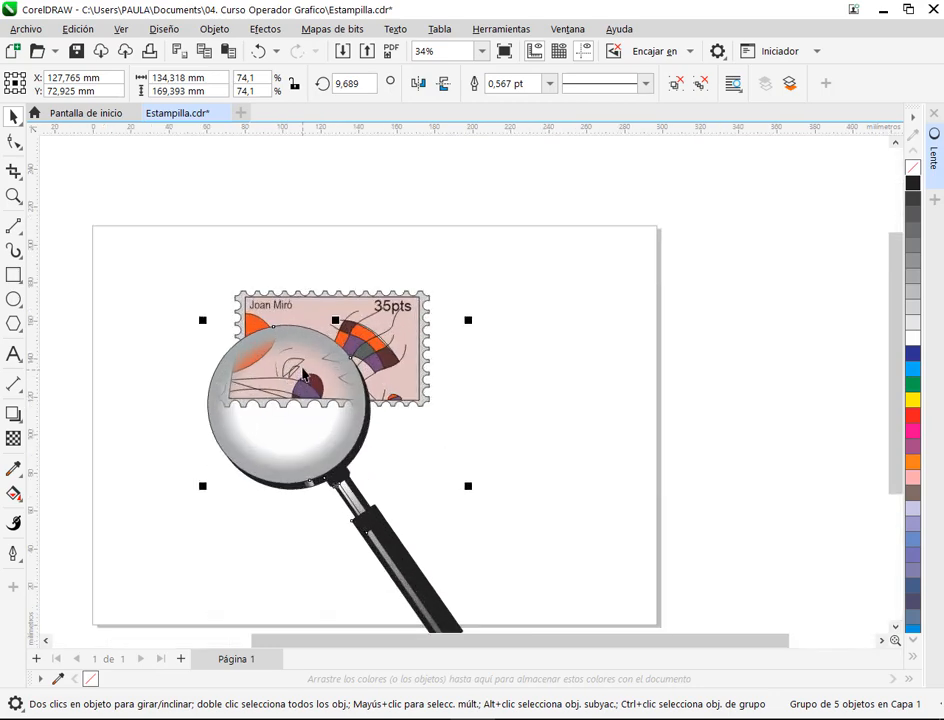
{"action": "left_click_drag", "start_coordinate": [287, 450], "coordinate": [597, 338]}
{"action": "scroll", "coordinate": [629, 327], "scroll_direction": "down", "scroll_amount": 3}
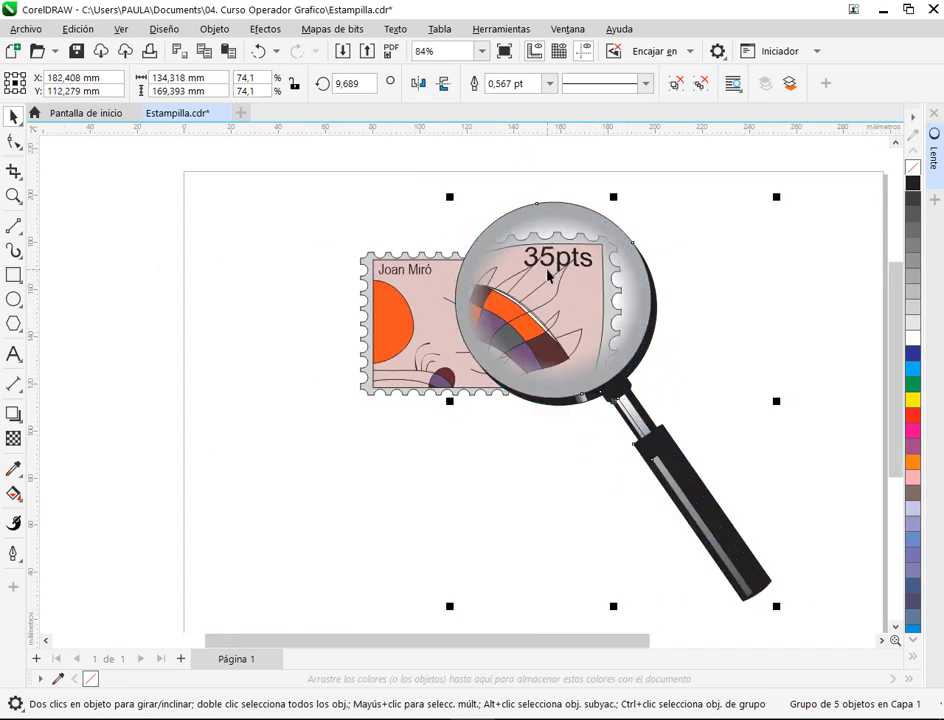
{"action": "left_click", "coordinate": [672, 290]}
{"action": "scroll", "coordinate": [562, 278], "scroll_direction": "down", "scroll_amount": 4}
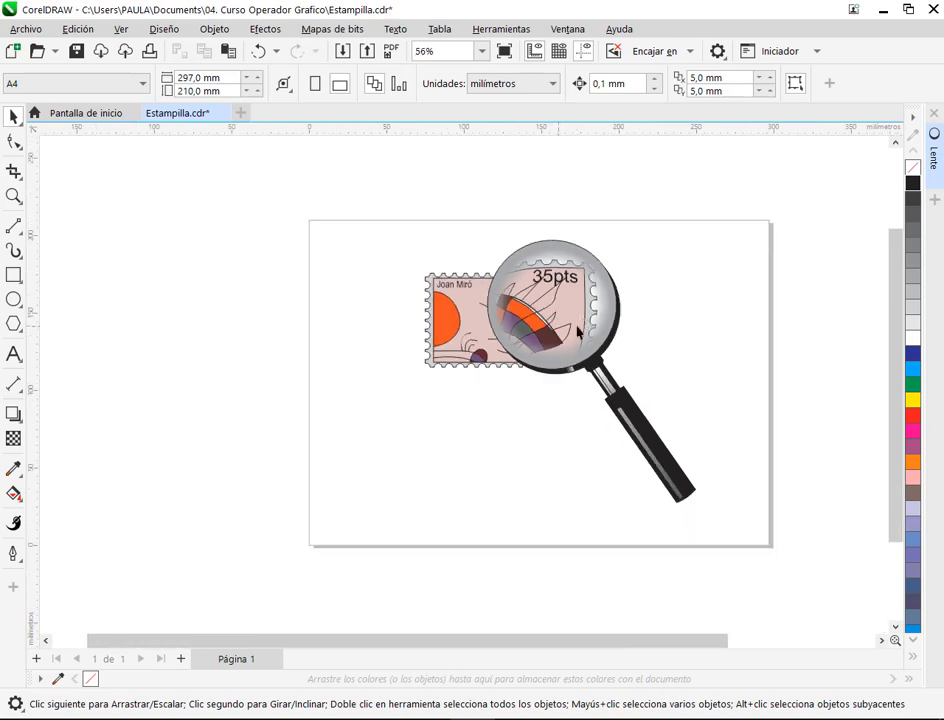
Shift the magnifying glass slightly left so that the lens covers the whole checkered figure and the "35pts" text.
{"action": "scroll", "coordinate": [676, 311], "scroll_direction": "up", "scroll_amount": 1}
{"action": "scroll", "coordinate": [445, 297], "scroll_direction": "up", "scroll_amount": 2}
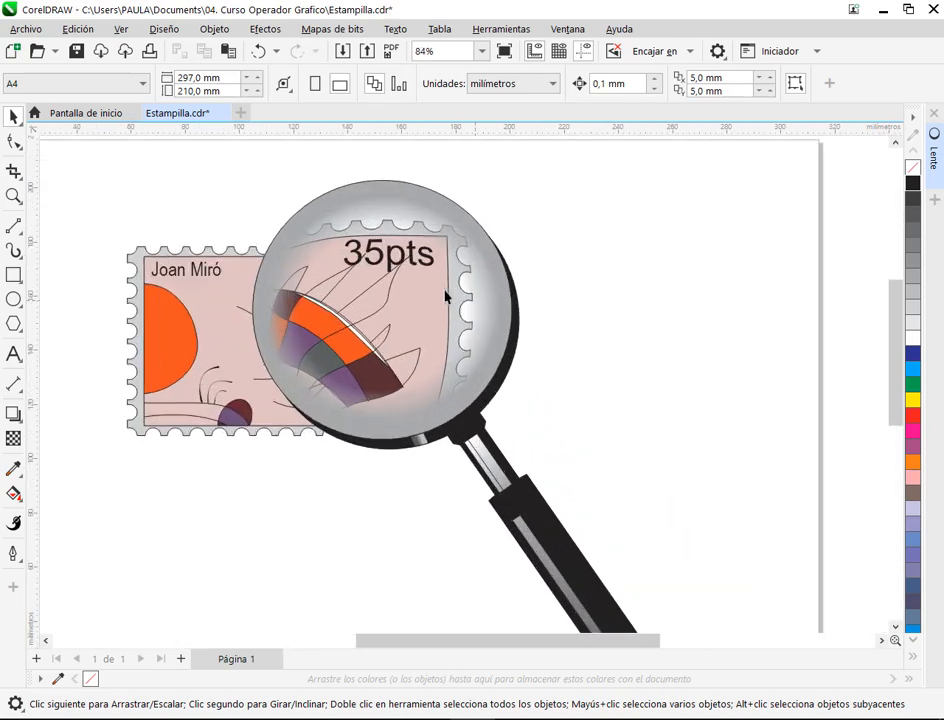
{"action": "scroll", "coordinate": [270, 301], "scroll_direction": "up", "scroll_amount": 2}
{"action": "mouse_move", "coordinate": [270, 301]}
{"action": "left_mouse_down"}
{"action": "mouse_move", "coordinate": [497, 301]}
{"action": "mouse_move", "coordinate": [247, 297]}
{"action": "mouse_move", "coordinate": [254, 302]}
{"action": "left_mouse_up"}
{"action": "scroll", "coordinate": [261, 308], "scroll_direction": "down", "scroll_amount": 4}
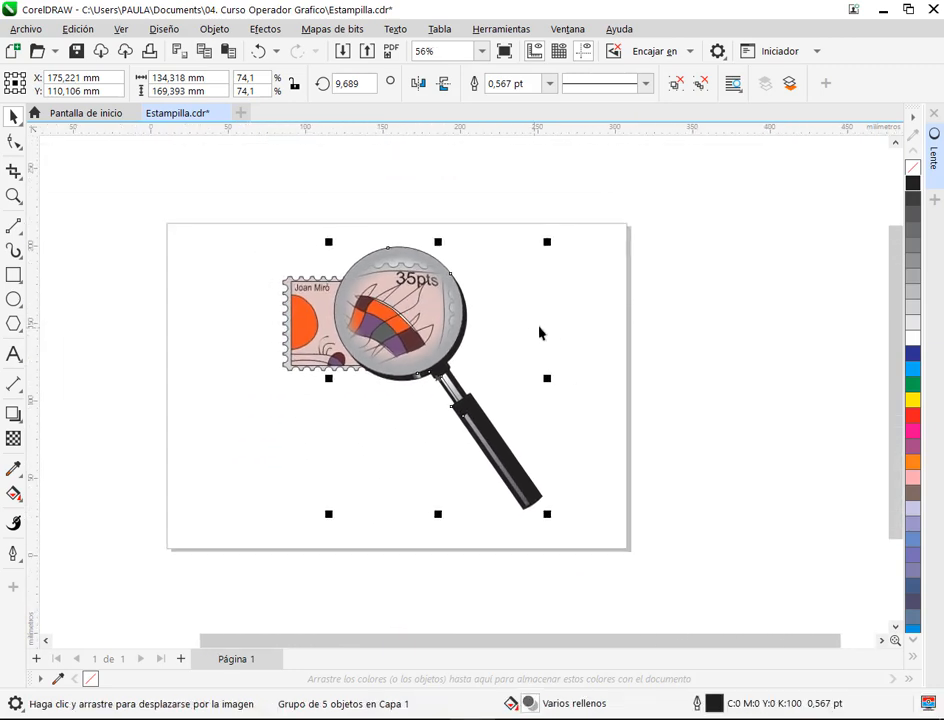